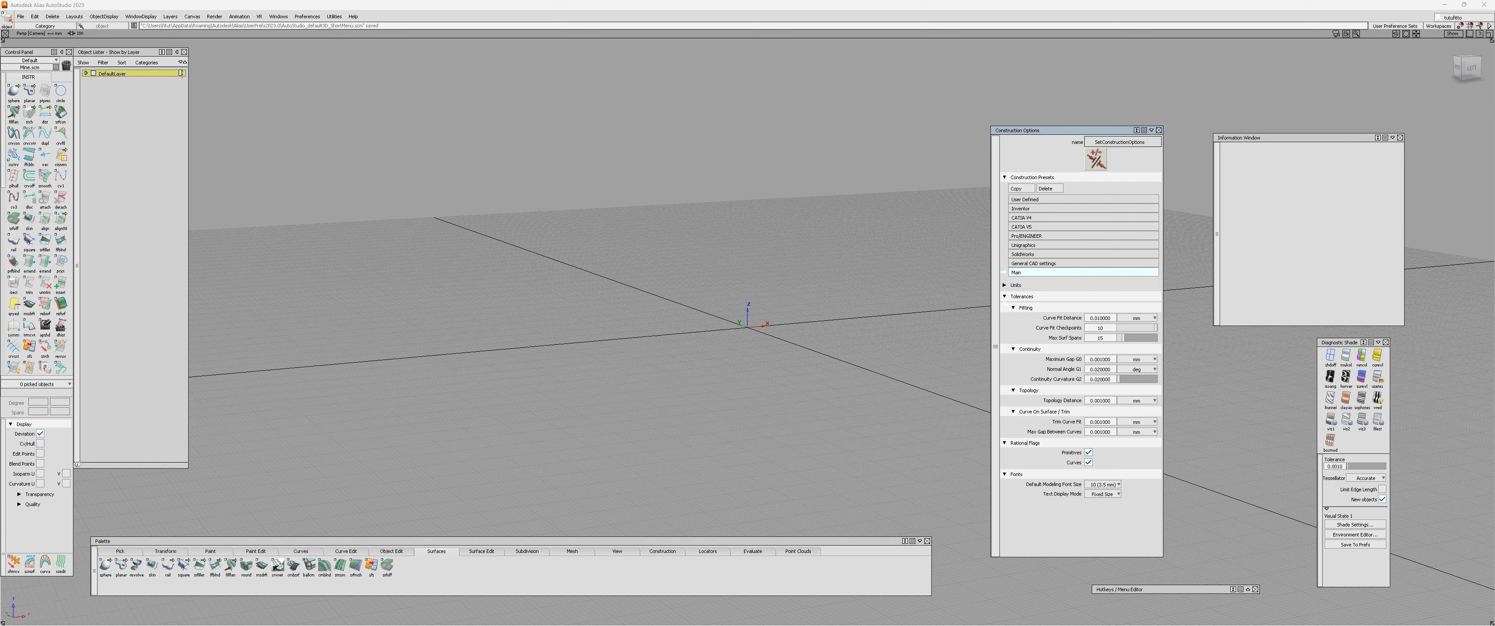
# Collapse the Construction Options window and park it just above the Hotkeys / Menu Editor bar.
pyautogui.moveTo(1051, 132)
pyautogui.mouseDown()
pyautogui.moveTo(1094, 134)
pyautogui.moveTo(1036, 133)
pyautogui.mouseUp()
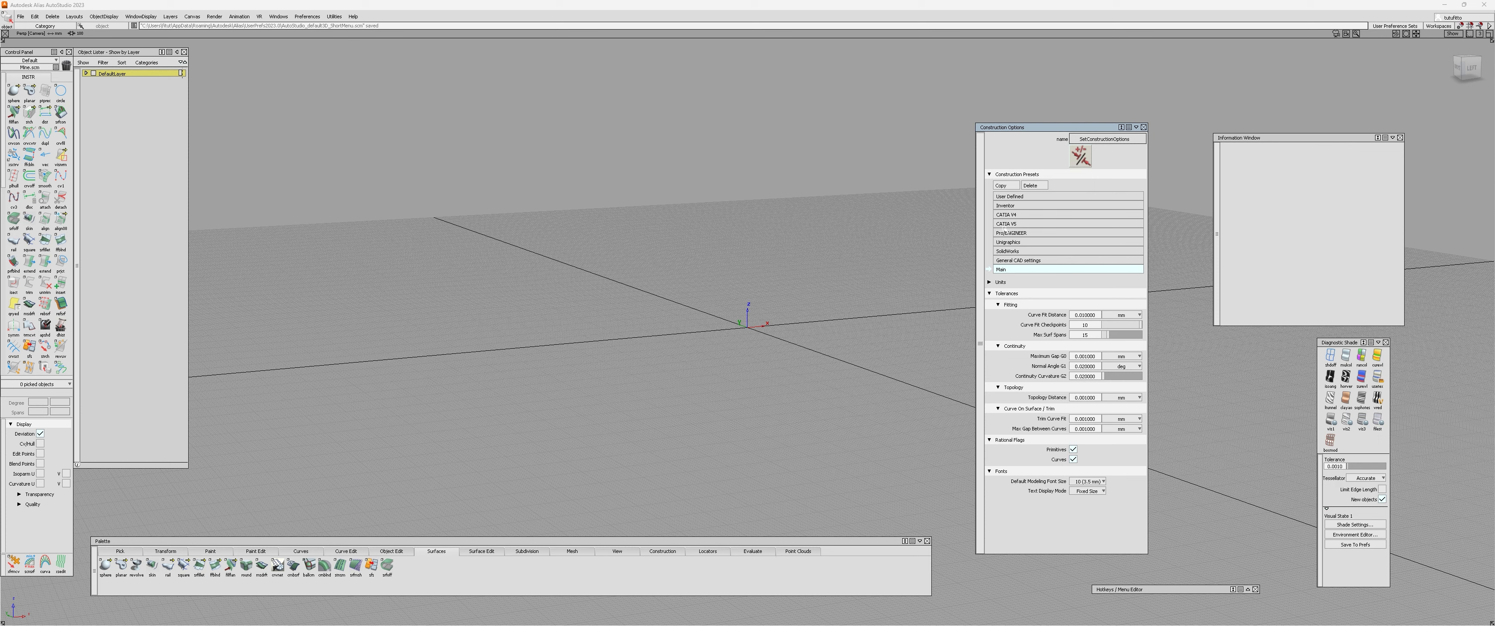
pyautogui.click(1136, 128)
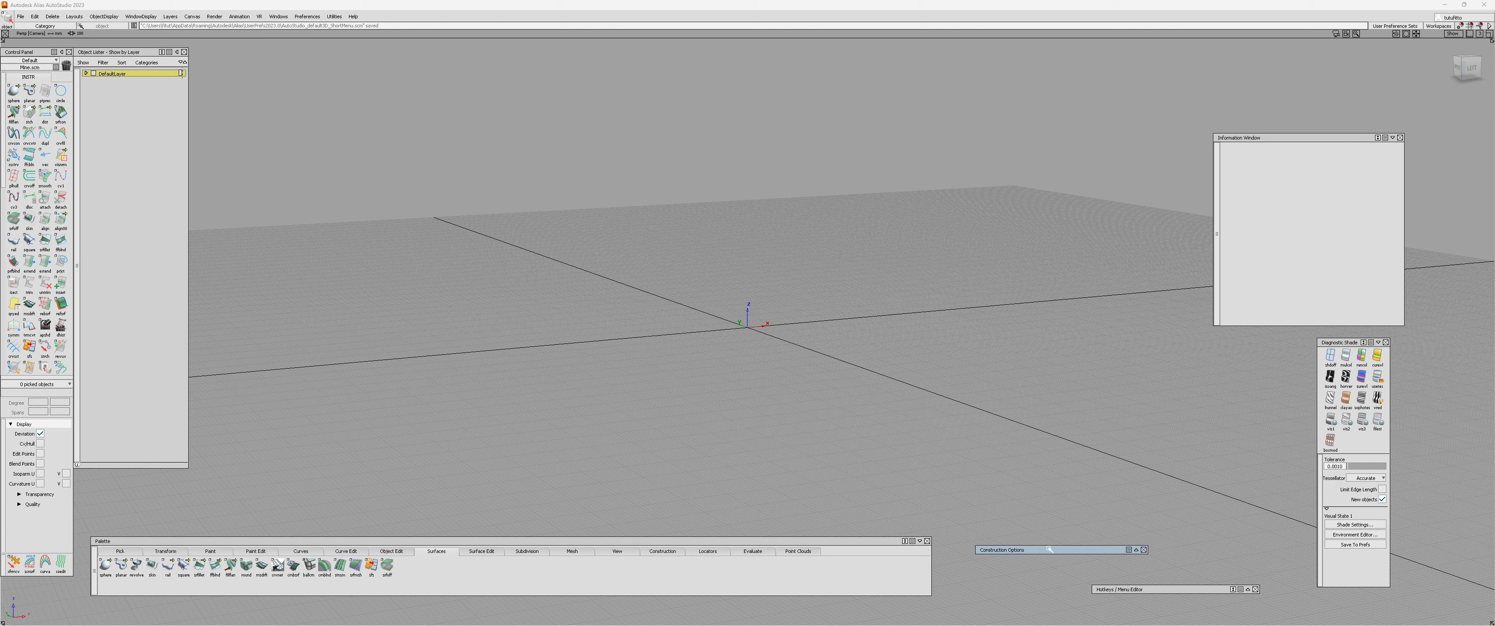
pyautogui.moveTo(1049, 548); pyautogui.dragTo(1160, 575)
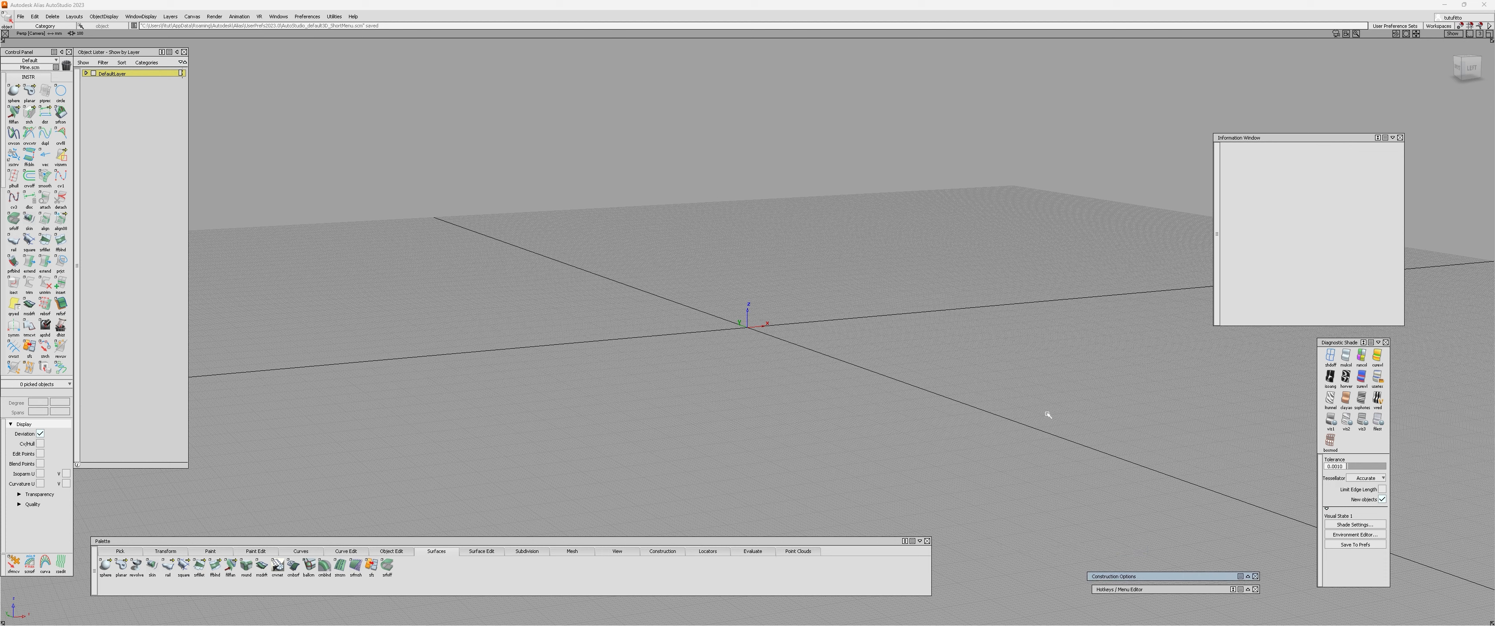
# Toggle the camera view from perspective to orthographic.
pyautogui.keyDown('alt'); pyautogui.keyDown('shift'); pyautogui.moveTo(774, 330); pyautogui.dragTo(741, 410); pyautogui.keyUp('shift'); pyautogui.keyUp('alt')
pyautogui.keyDown('alt'); pyautogui.keyDown('shift'); pyautogui.moveTo(777, 278); pyautogui.dragTo(772, 306, button='right'); pyautogui.keyUp('shift'); pyautogui.keyUp('alt')
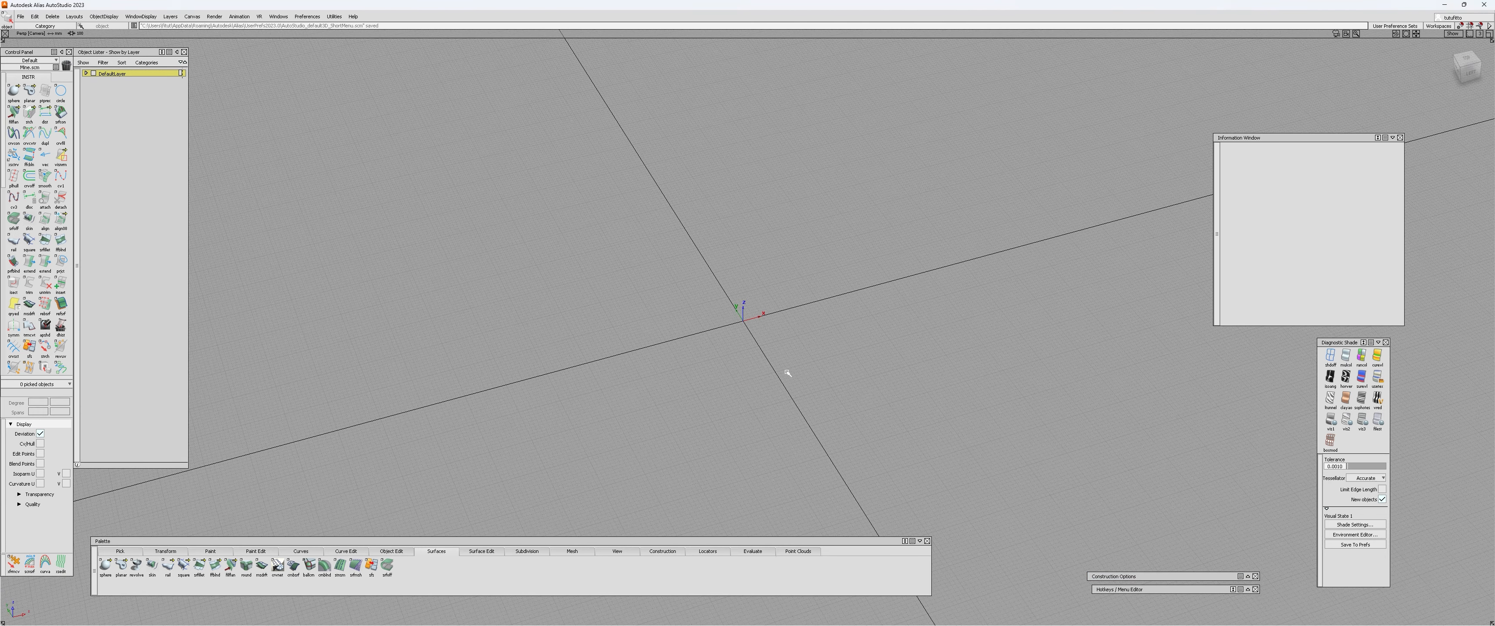
pyautogui.keyDown('alt'); pyautogui.keyDown('shift'); pyautogui.moveTo(767, 382); pyautogui.dragTo(743, 401); pyautogui.keyUp('shift'); pyautogui.keyUp('alt')
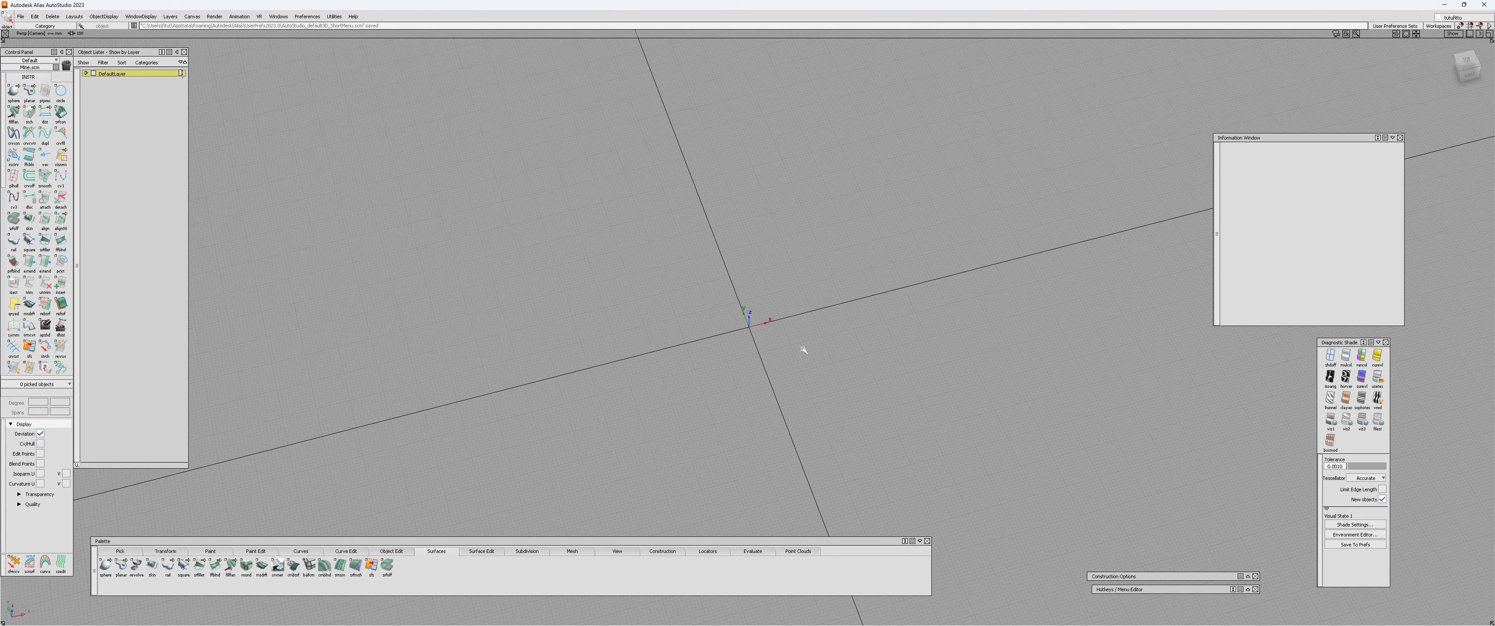
pyautogui.keyDown('ctrl'); pyautogui.keyDown('shift'); pyautogui.rightClick(791, 348); pyautogui.keyUp('shift'); pyautogui.keyUp('ctrl')
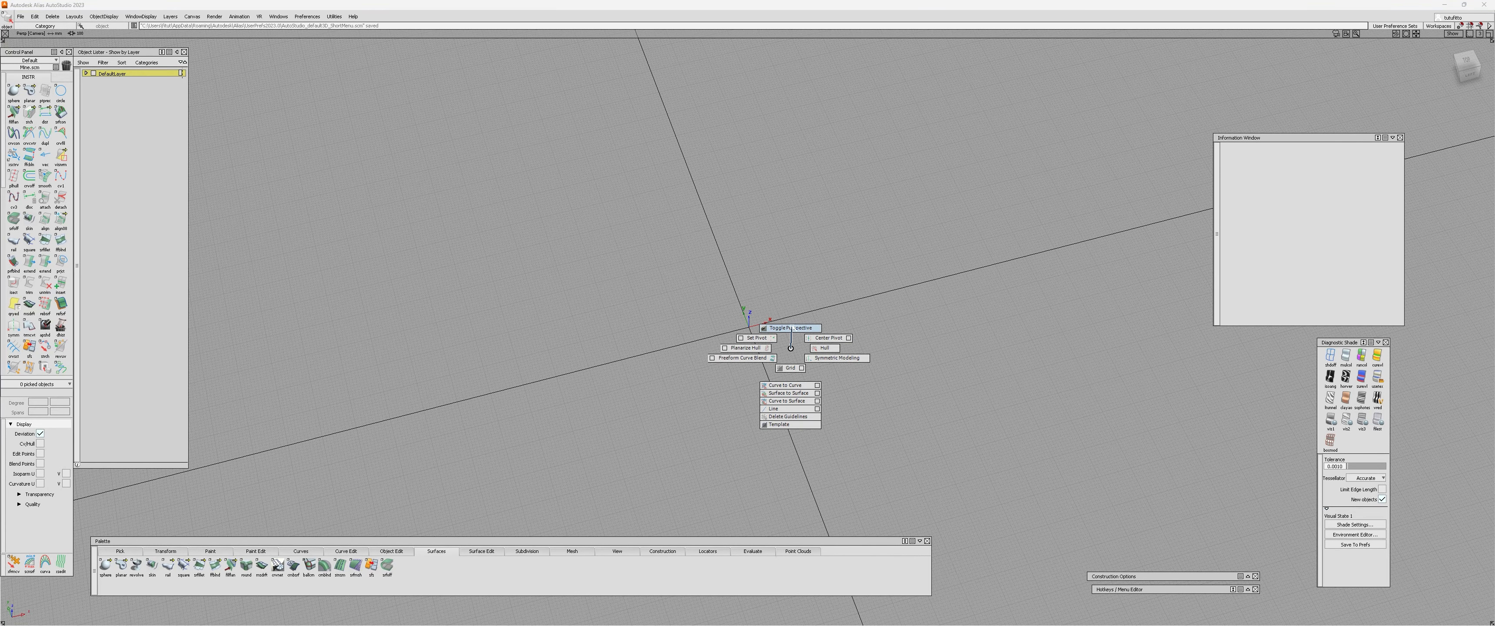
pyautogui.click(791, 328)
pyautogui.keyDown('alt'); pyautogui.keyDown('shift'); pyautogui.moveTo(787, 230); pyautogui.dragTo(790, 356, button='right'); pyautogui.keyUp('shift'); pyautogui.keyUp('alt')
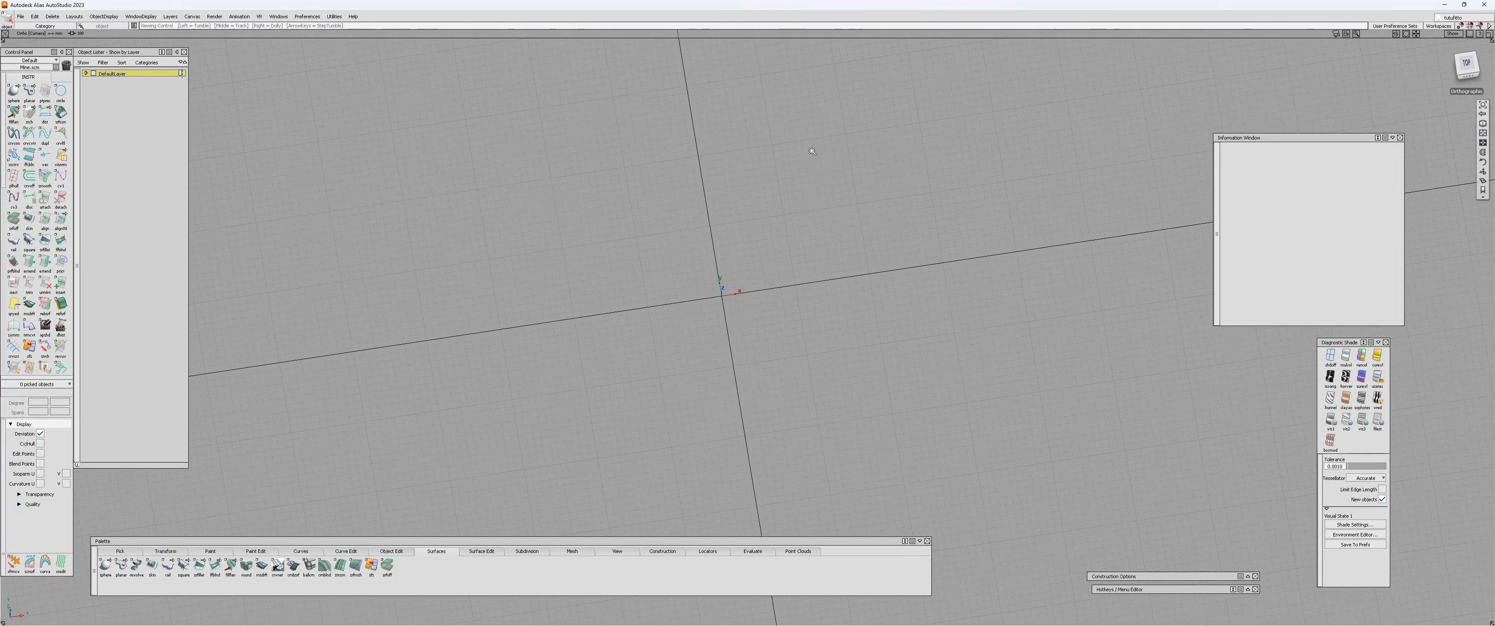
pyautogui.keyDown('alt'); pyautogui.keyDown('shift'); pyautogui.moveTo(789, 355); pyautogui.dragTo(778, 327); pyautogui.keyUp('shift'); pyautogui.keyUp('alt')
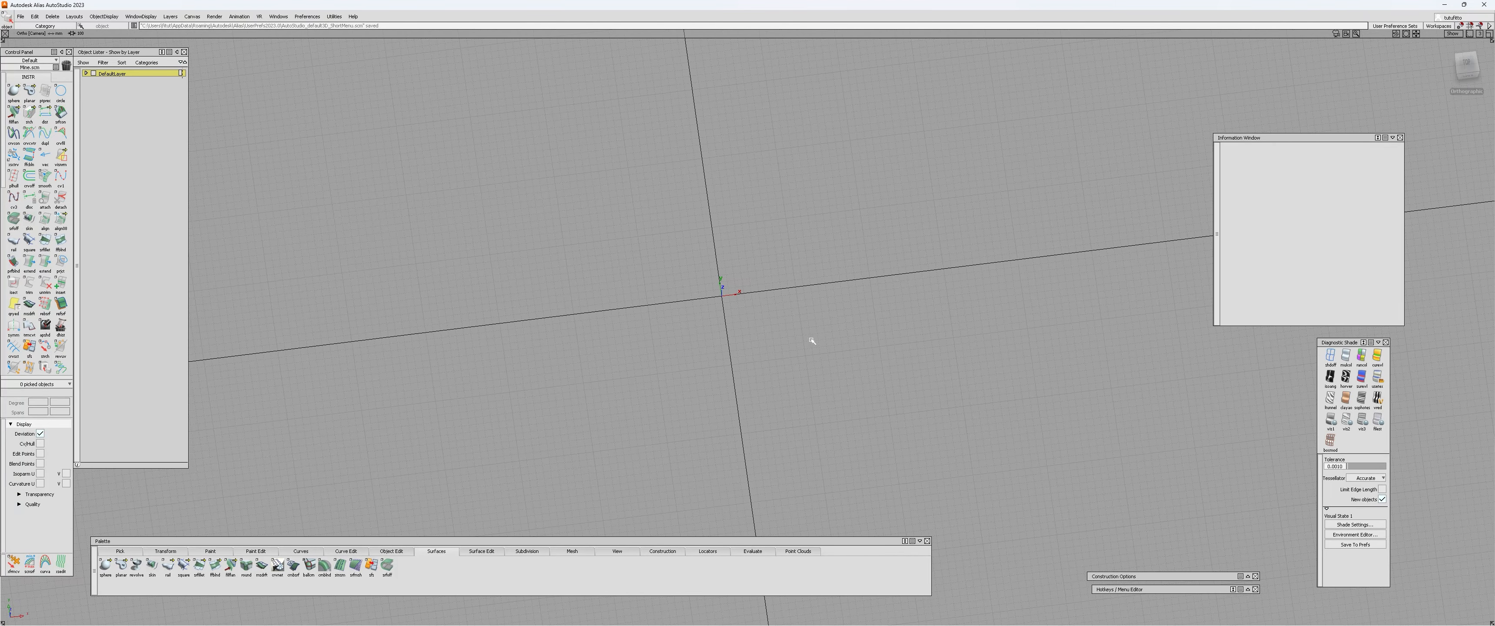
pyautogui.keyDown('ctrl'); pyautogui.keyDown('shift'); pyautogui.rightClick(803, 320); pyautogui.keyUp('shift'); pyautogui.keyUp('ctrl')
pyautogui.click(618, 552)
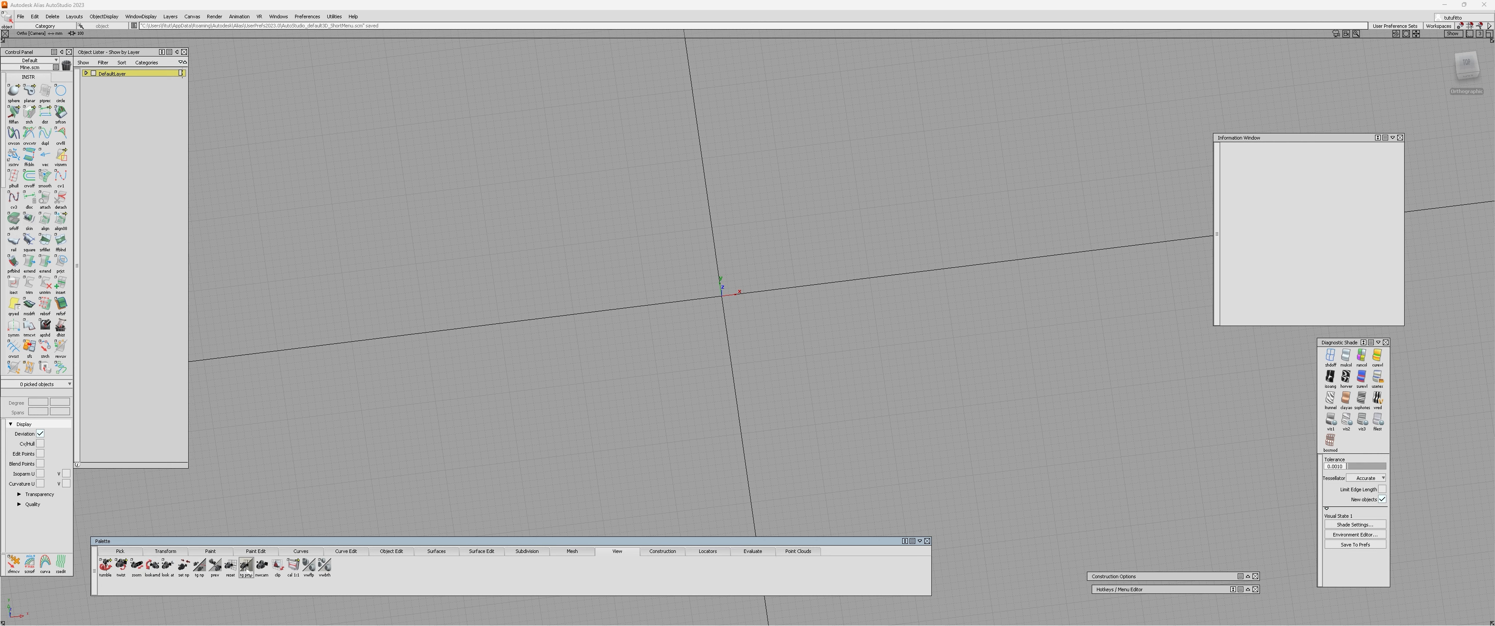
pyautogui.click(246, 566)
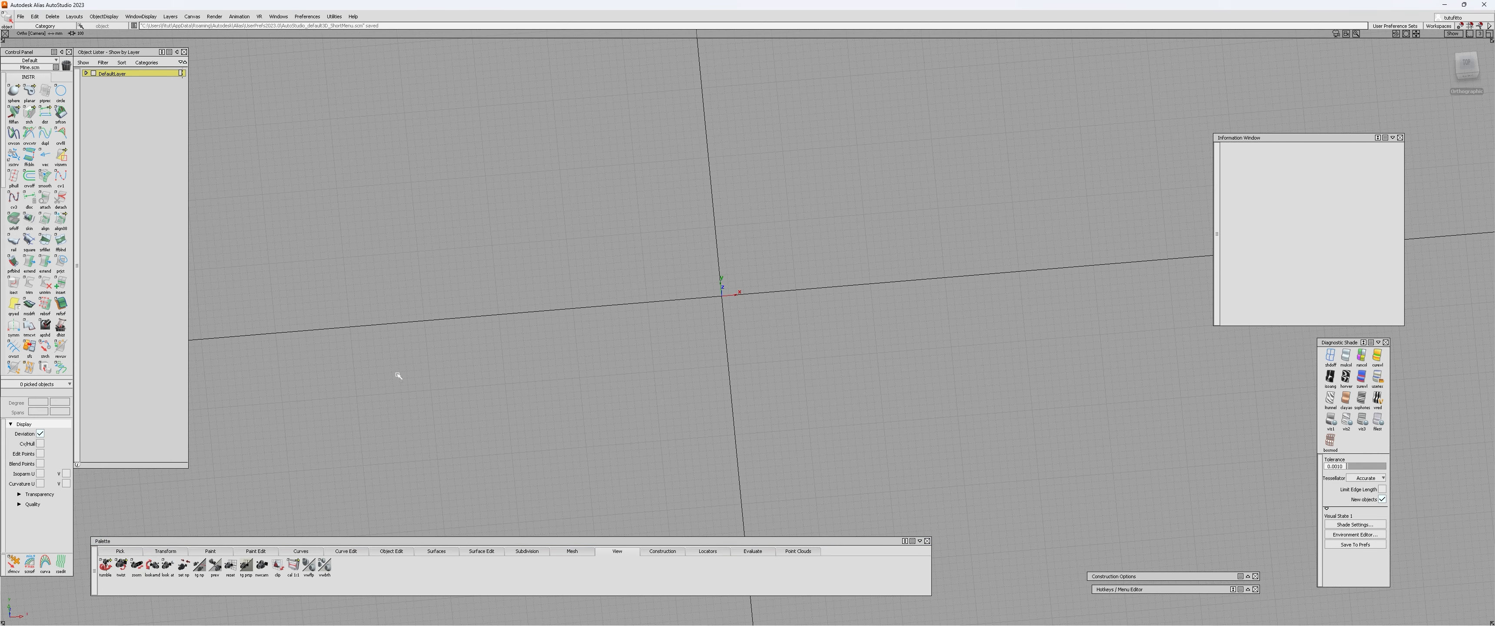
# Review the keypoint curve tools in the shelf and in the Keypoint Curve Toolbox, and close the toolbox.
pyautogui.scroll(-4, 38, 323)
pyautogui.scroll(-2, 45, 313)
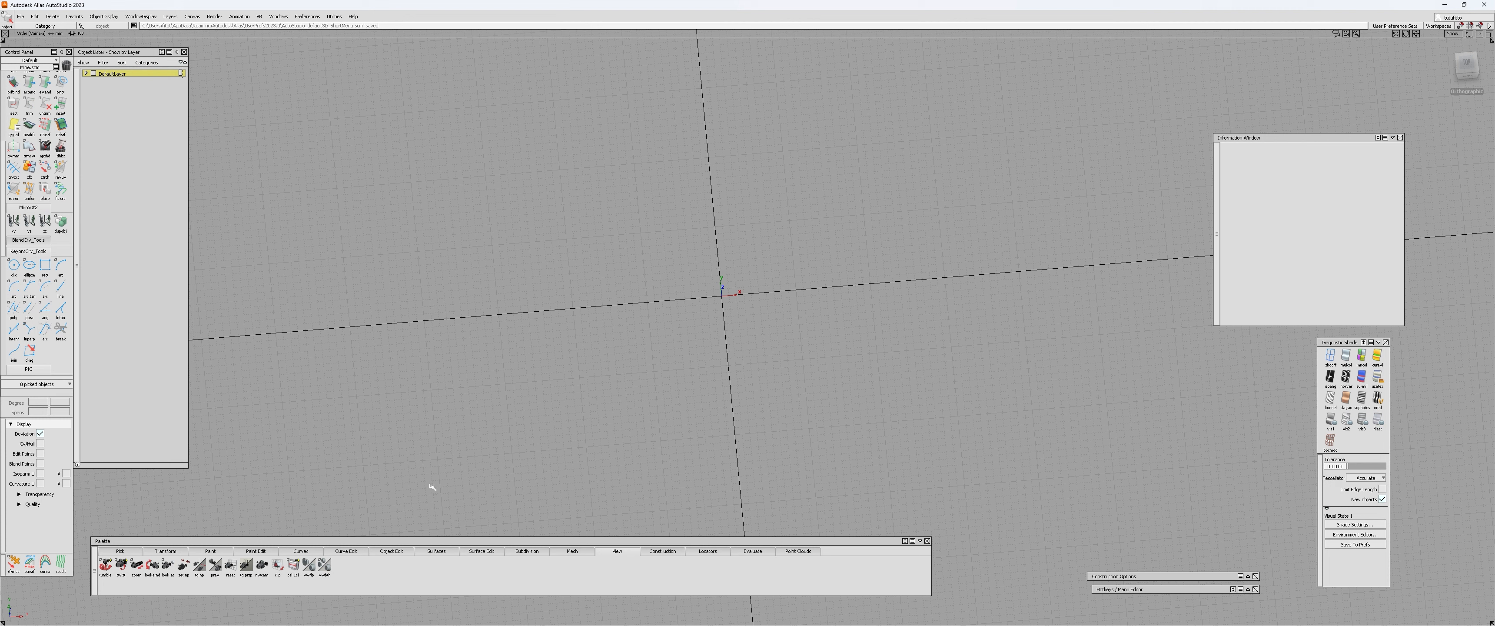
pyautogui.click(300, 550)
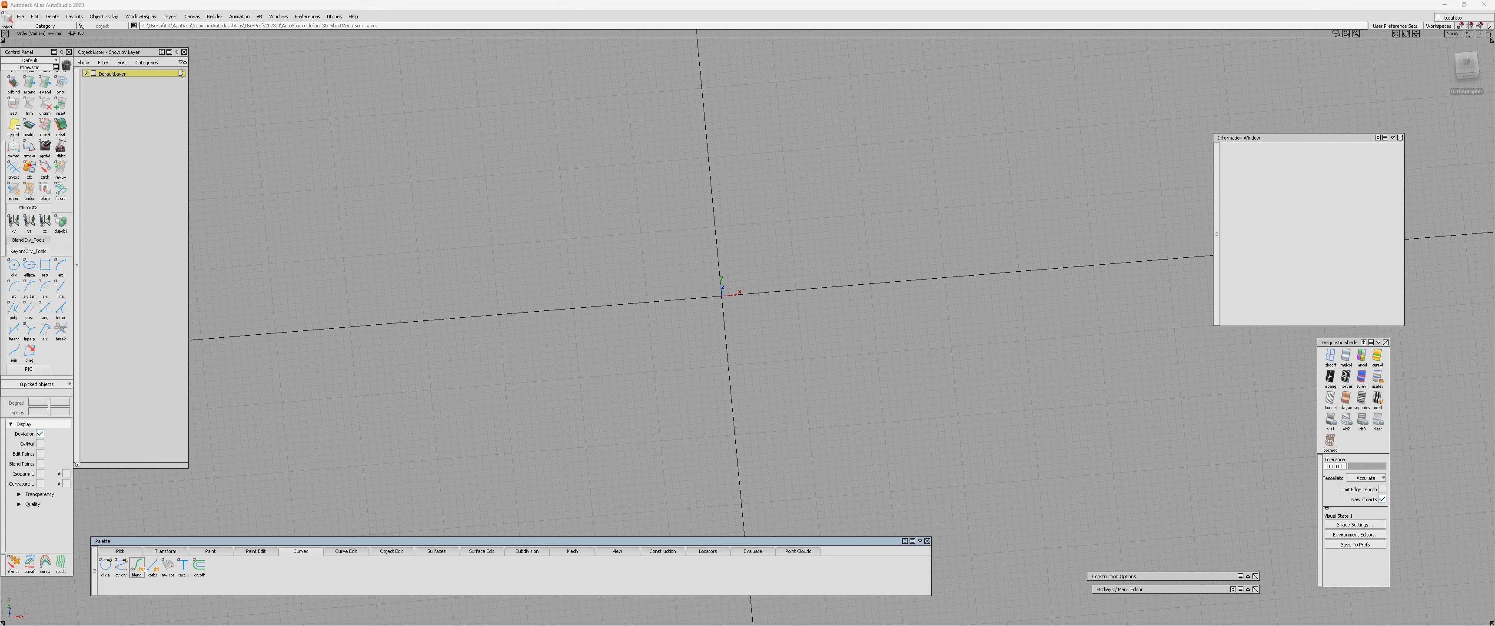
pyautogui.click(152, 566)
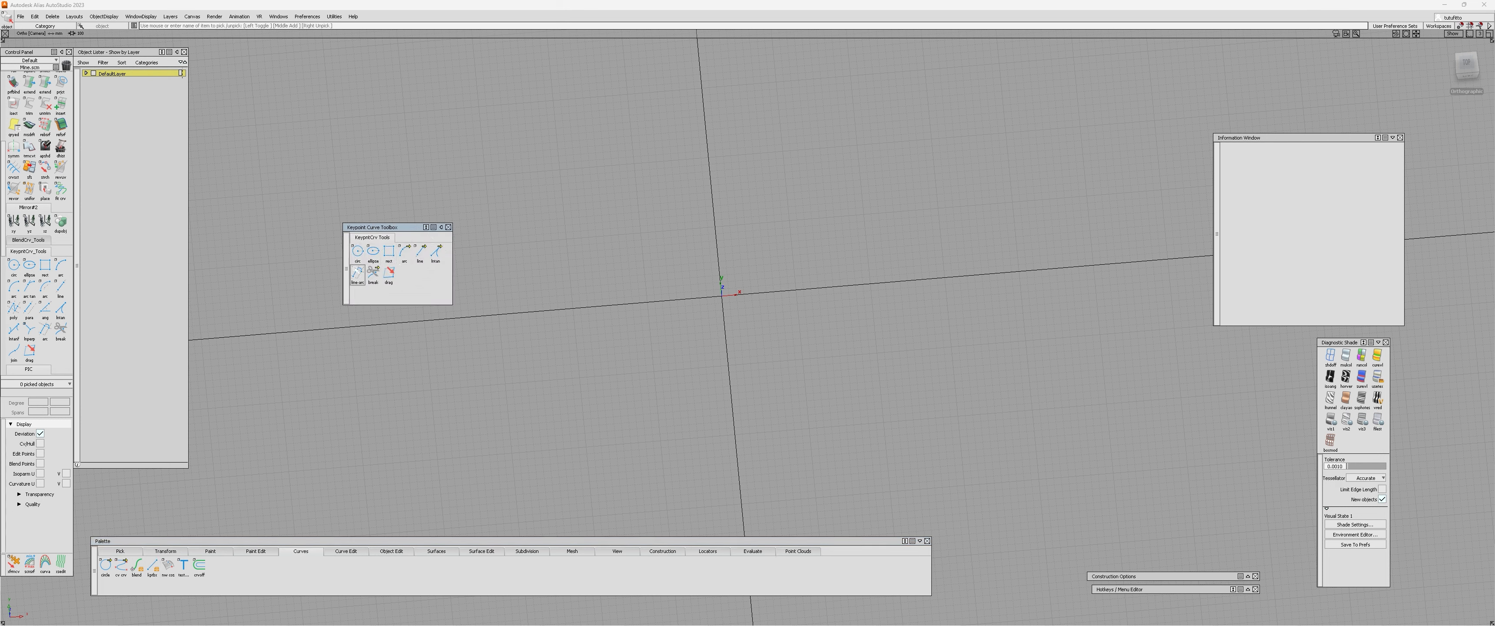
pyautogui.click(448, 227)
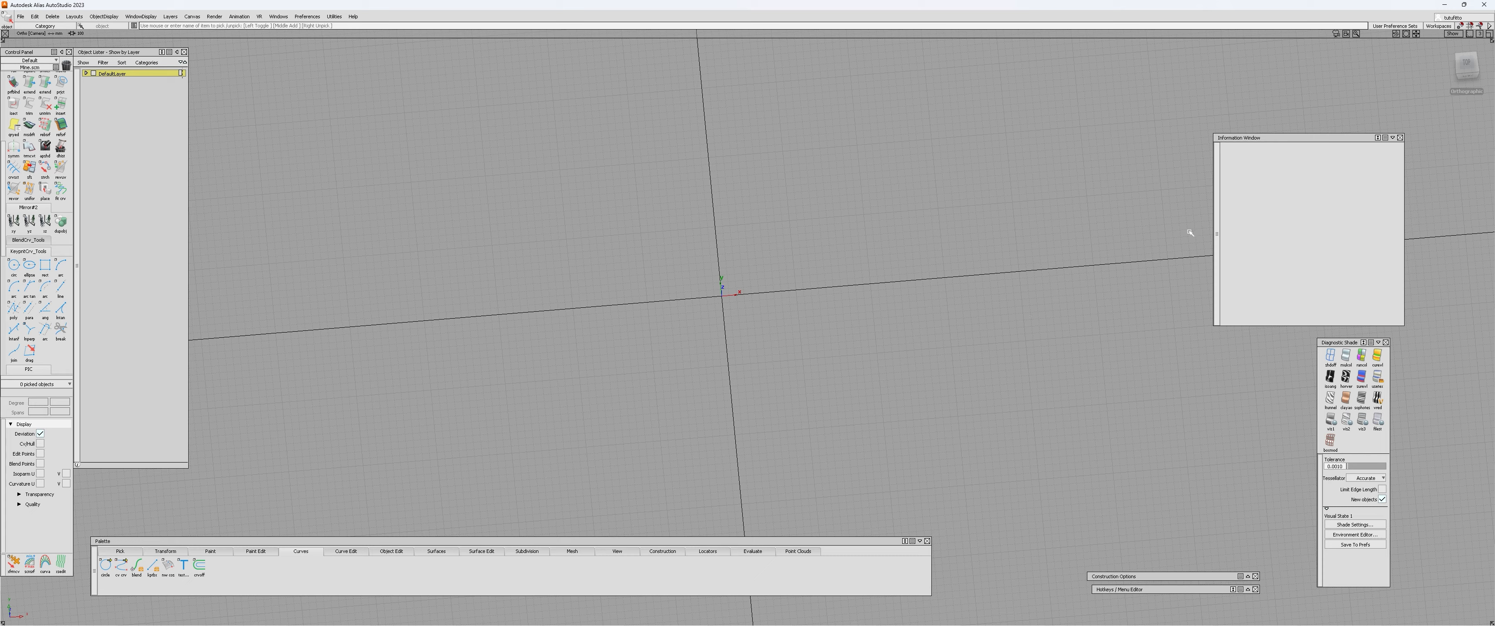
# In the top view, draw a keypoint rectangle around the origin, about 606 mm wide and 259 mm high.
pyautogui.click(1466, 64)
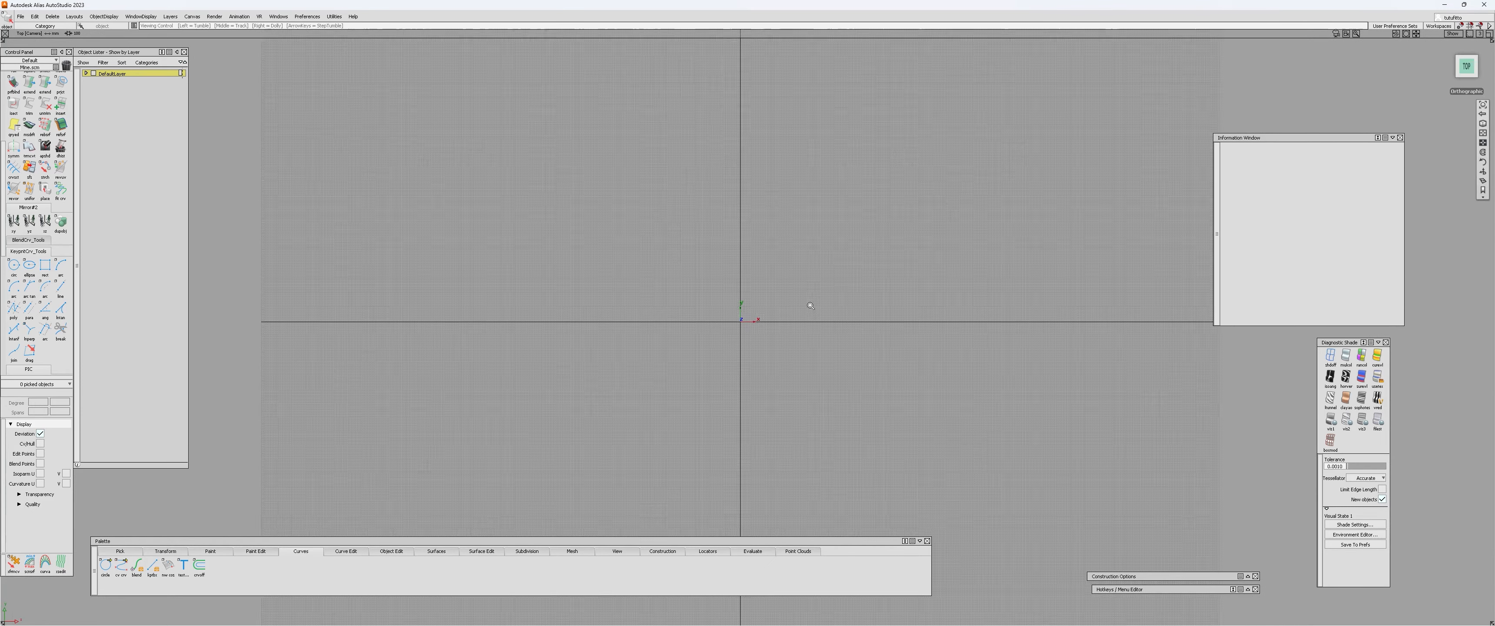
pyautogui.keyDown('alt'); pyautogui.keyDown('shift'); pyautogui.moveTo(811, 306); pyautogui.dragTo(654, 325, button='right'); pyautogui.keyUp('shift'); pyautogui.keyUp('alt')
pyautogui.keyDown('alt'); pyautogui.keyDown('shift'); pyautogui.moveTo(655, 325); pyautogui.dragTo(739, 291, button='middle'); pyautogui.keyUp('shift'); pyautogui.keyUp('alt')
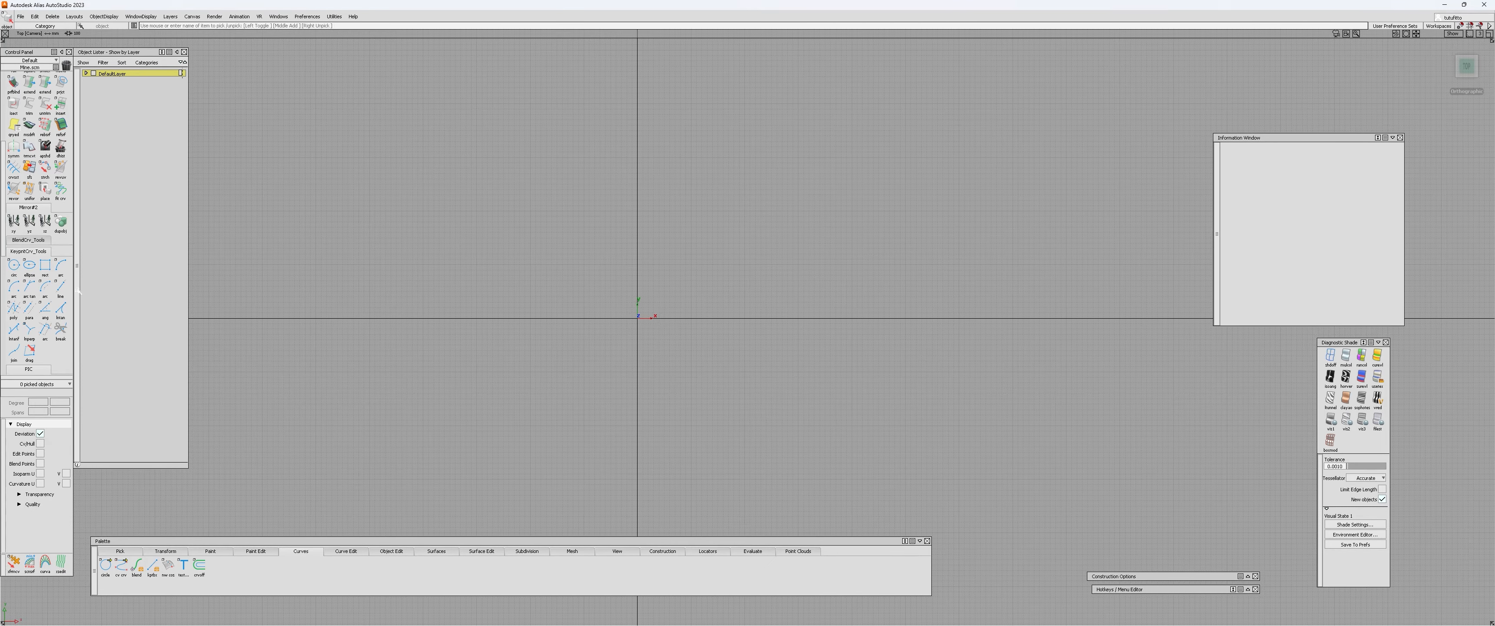
pyautogui.click(45, 265)
pyautogui.moveTo(499, 234)
pyautogui.mouseDown()
pyautogui.moveTo(657, 360)
pyautogui.moveTo(825, 371)
pyautogui.mouseUp()
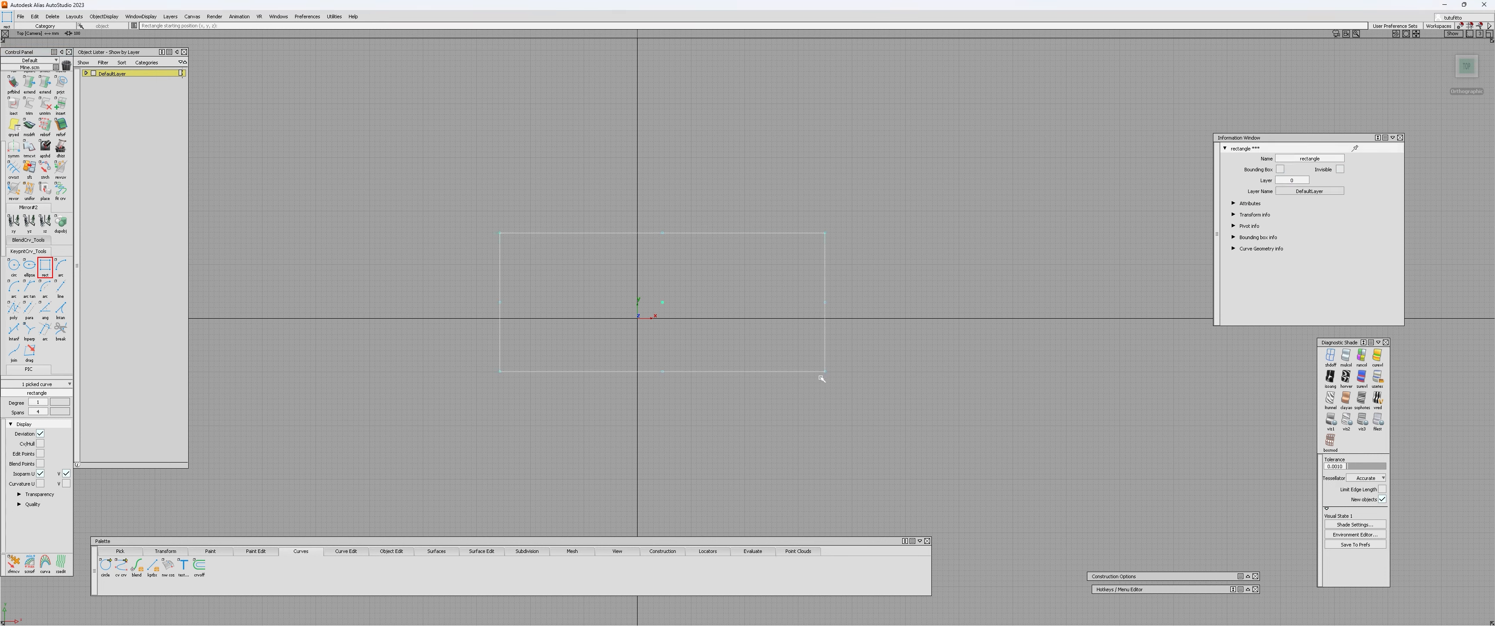
# Set the rectangle's width to 140 mm and its height to 70 mm in the Information Window.
pyautogui.click(1234, 203)
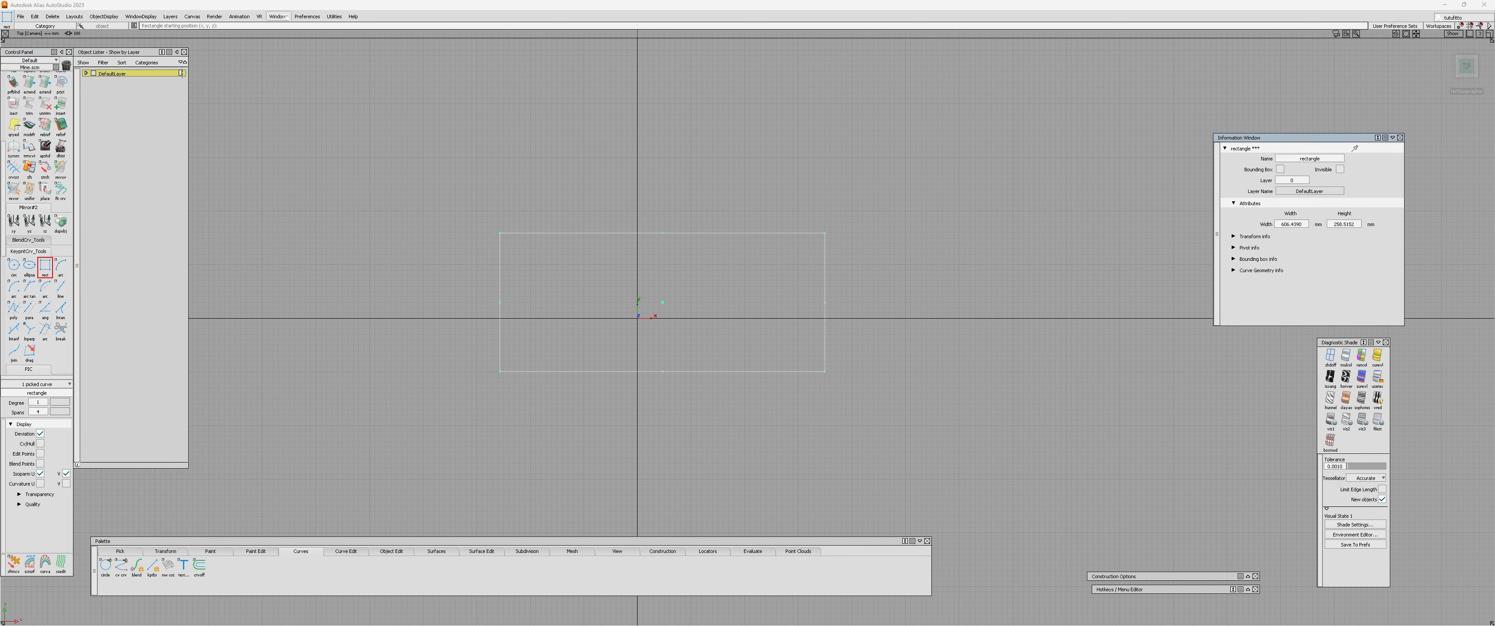
pyautogui.click(278, 16)
pyautogui.moveTo(298, 59)
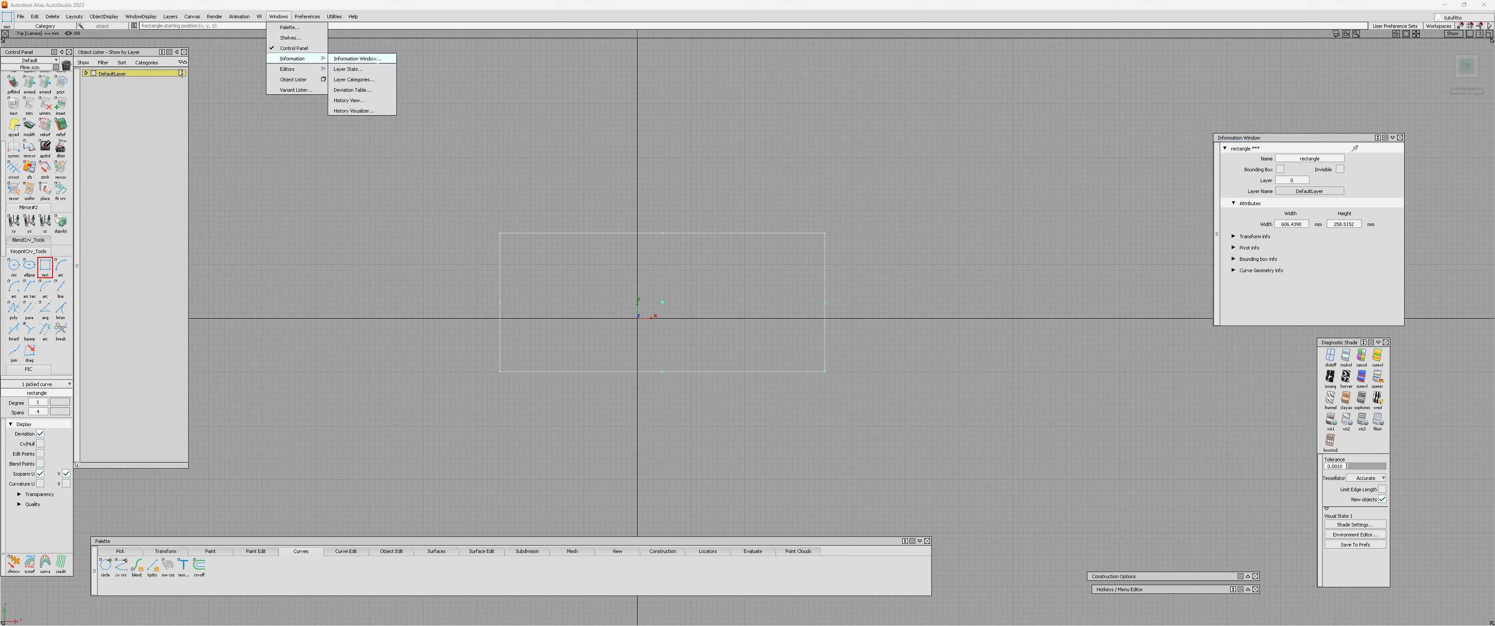
pyautogui.click(377, 63)
pyautogui.click(1303, 224)
pyautogui.write('1')
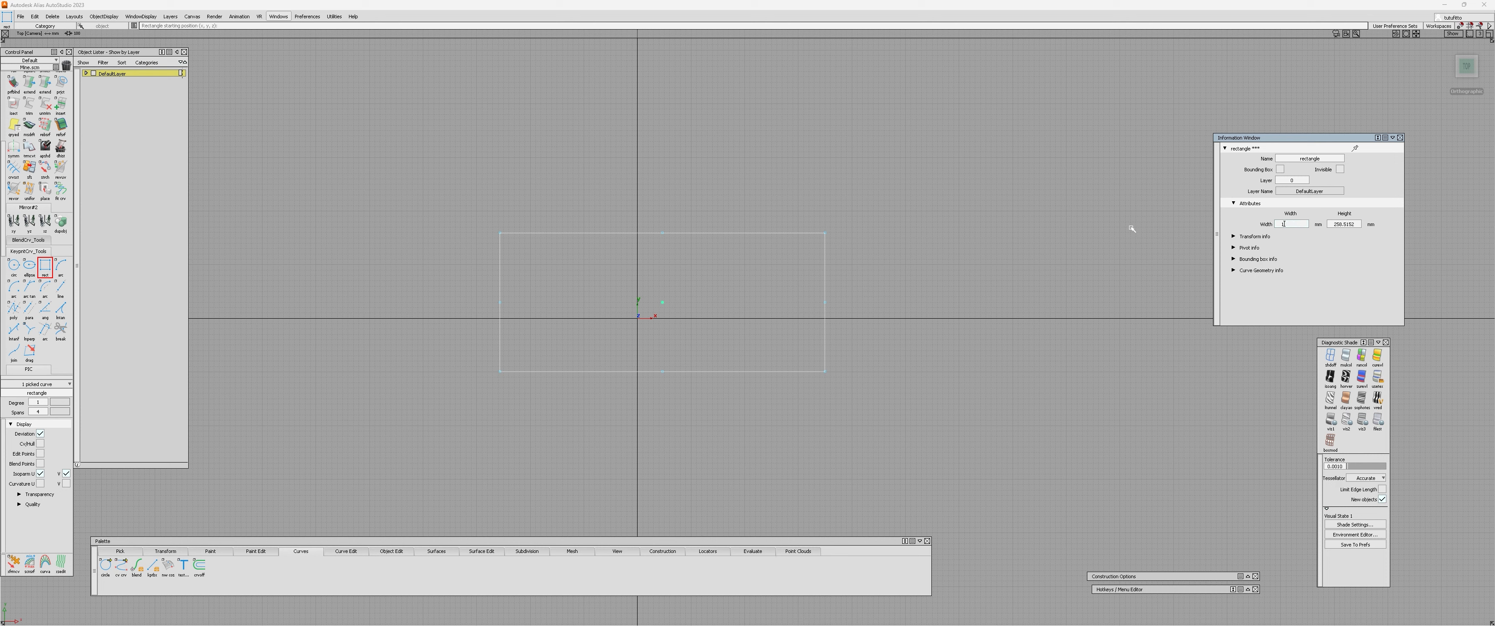
pyautogui.write('40')
pyautogui.press('Tab')
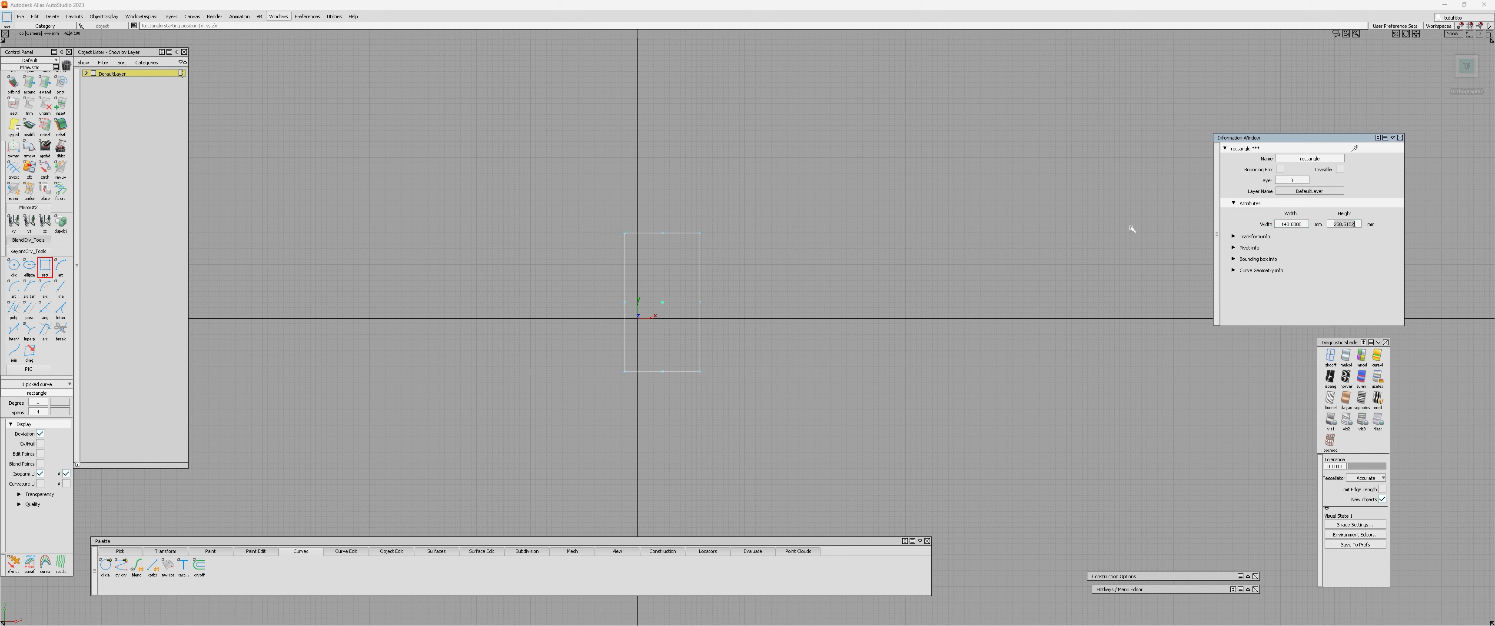
pyautogui.write('70')
pyautogui.press('Return')
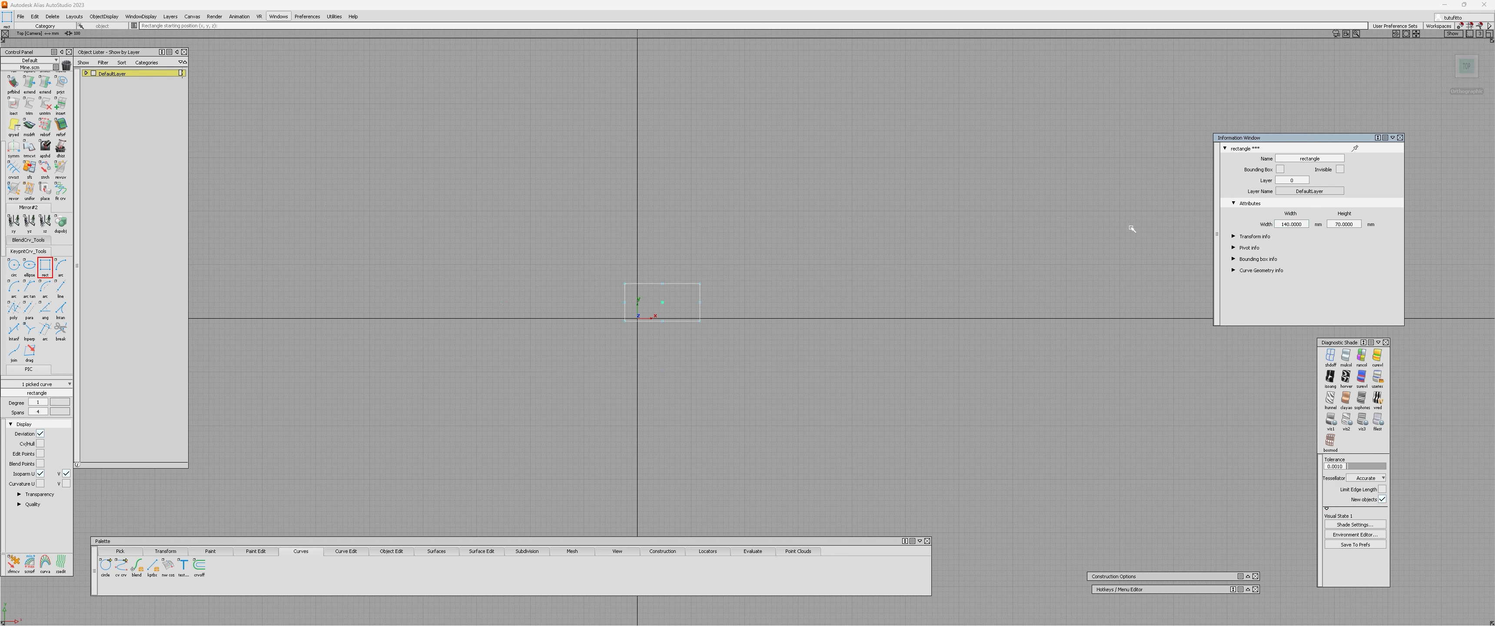
# Move the rectangle so that its centre sits on the origin.
pyautogui.keyDown('alt'); pyautogui.keyDown('shift'); pyautogui.moveTo(614, 351); pyautogui.dragTo(751, 190, button='right'); pyautogui.keyUp('shift'); pyautogui.keyUp('alt')
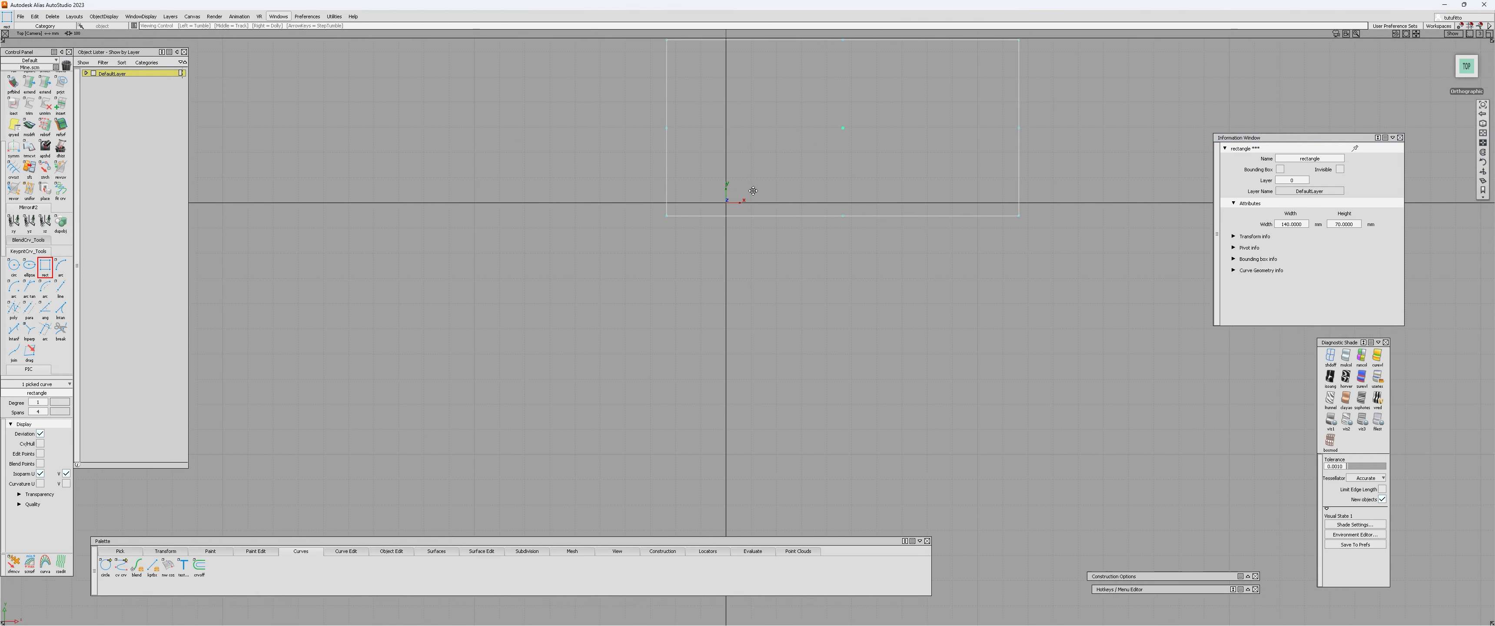
pyautogui.keyDown('alt'); pyautogui.keyDown('shift'); pyautogui.moveTo(751, 190); pyautogui.dragTo(674, 274, button='middle'); pyautogui.keyUp('shift'); pyautogui.keyUp('alt')
pyautogui.keyDown('ctrl'); pyautogui.keyDown('shift'); pyautogui.moveTo(675, 274); pyautogui.dragTo(725, 257); pyautogui.keyUp('shift'); pyautogui.keyUp('ctrl')
pyautogui.moveTo(779, 109); pyautogui.dragTo(824, 170)
pyautogui.keyDown('ctrl'); pyautogui.keyDown('shift'); pyautogui.moveTo(825, 170); pyautogui.dragTo(832, 165, button='middle'); pyautogui.keyUp('shift'); pyautogui.keyUp('ctrl')
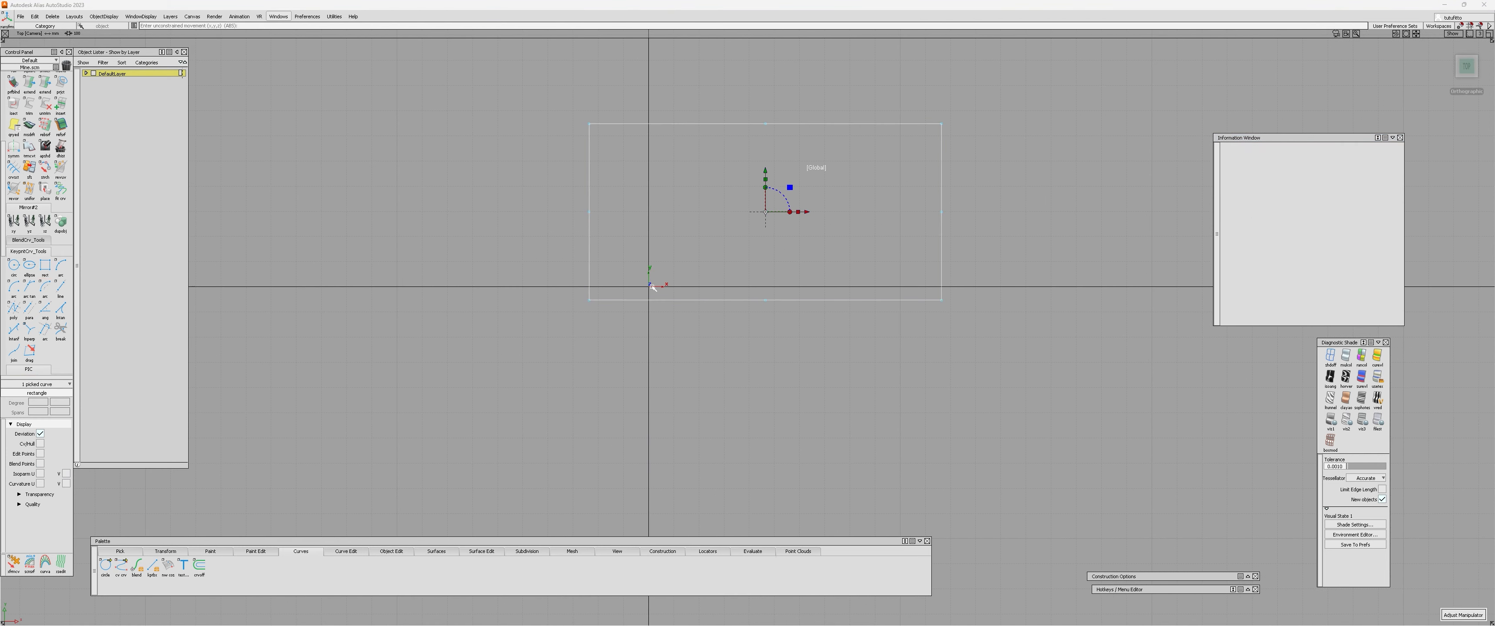
pyautogui.keyDown('alt'); pyautogui.moveTo(832, 166); pyautogui.dragTo(715, 240); pyautogui.keyUp('alt')
pyautogui.keyDown('alt'); pyautogui.keyDown('shift'); pyautogui.moveTo(715, 240); pyautogui.dragTo(677, 272, button='right'); pyautogui.keyUp('shift'); pyautogui.keyUp('alt')
pyautogui.keyDown('alt'); pyautogui.keyDown('shift'); pyautogui.moveTo(676, 271); pyautogui.dragTo(700, 258, button='middle'); pyautogui.keyUp('shift'); pyautogui.keyUp('alt')
pyautogui.keyDown('ctrl'); pyautogui.keyDown('shift'); pyautogui.moveTo(701, 258); pyautogui.dragTo(642, 268); pyautogui.keyUp('shift'); pyautogui.keyUp('ctrl')
pyautogui.keyDown('alt'); pyautogui.keyDown('shift'); pyautogui.moveTo(604, 219); pyautogui.dragTo(503, 269); pyautogui.keyUp('shift'); pyautogui.keyUp('alt')
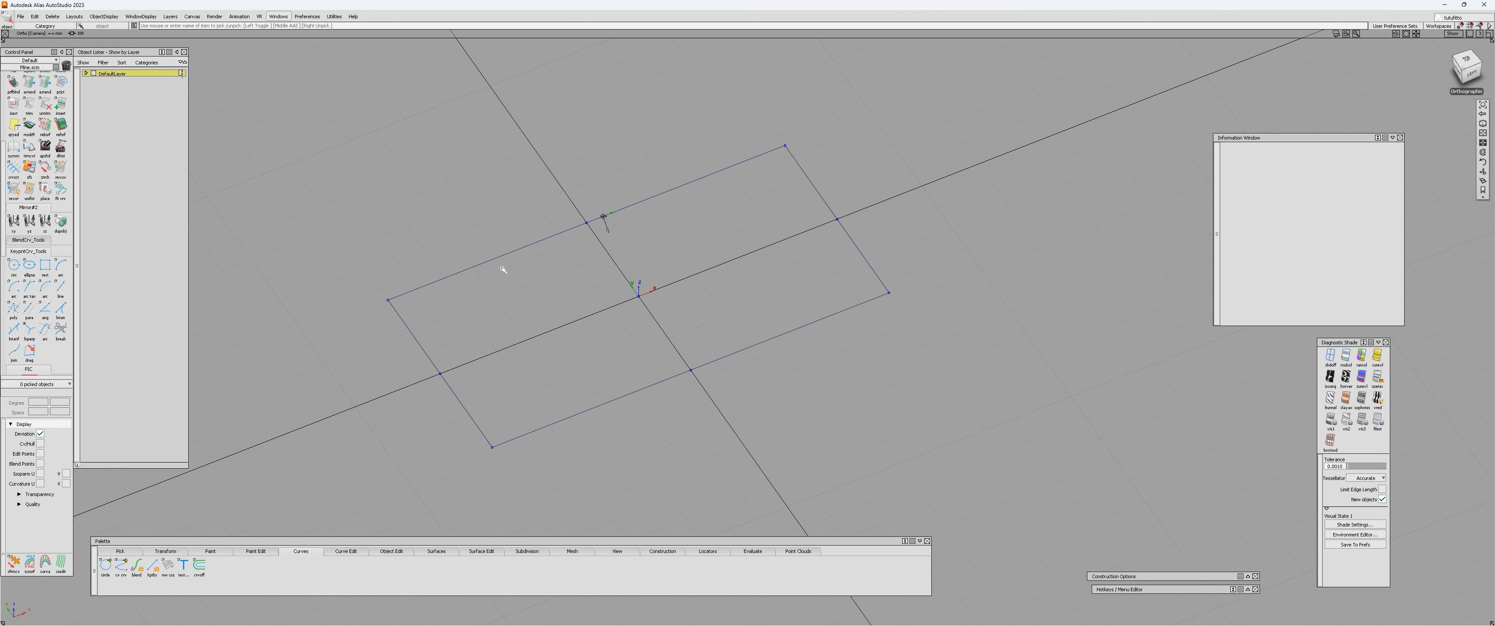
pyautogui.hotkey('ctrl', 'e')
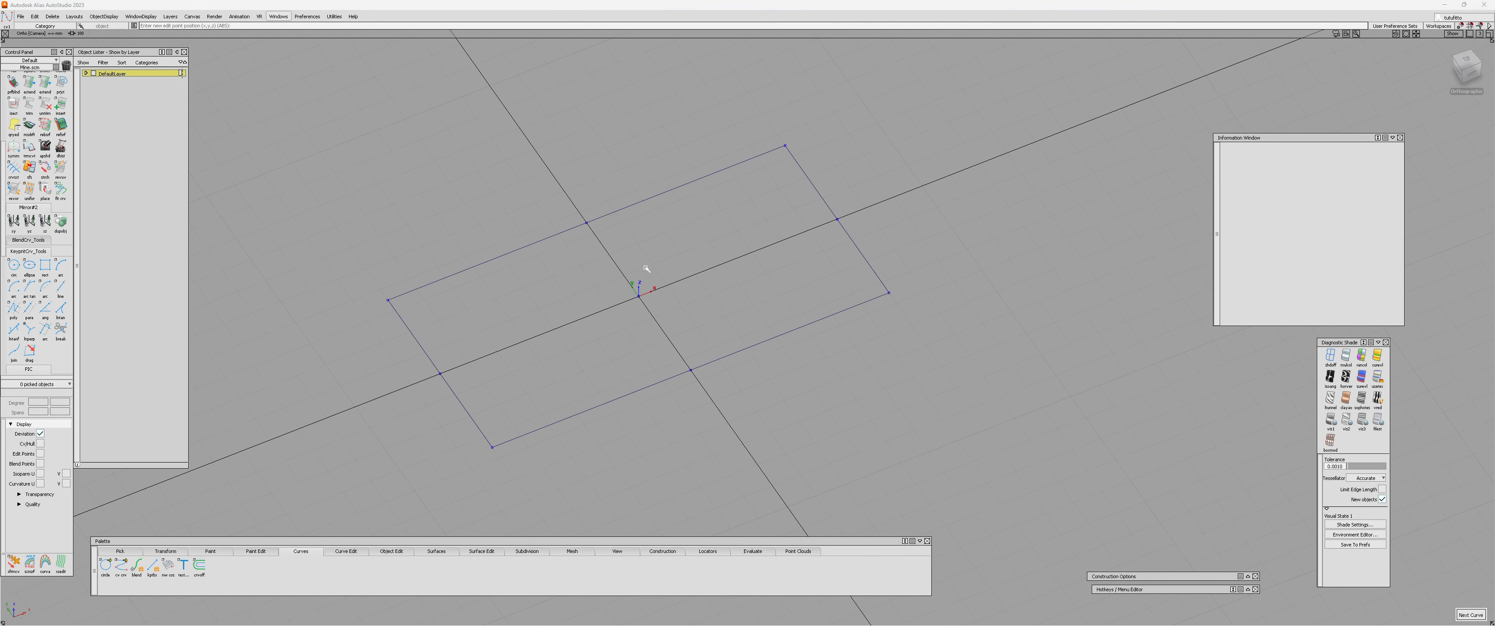
pyautogui.hotkey('ctrl', 'alt')
pyautogui.press('alt')
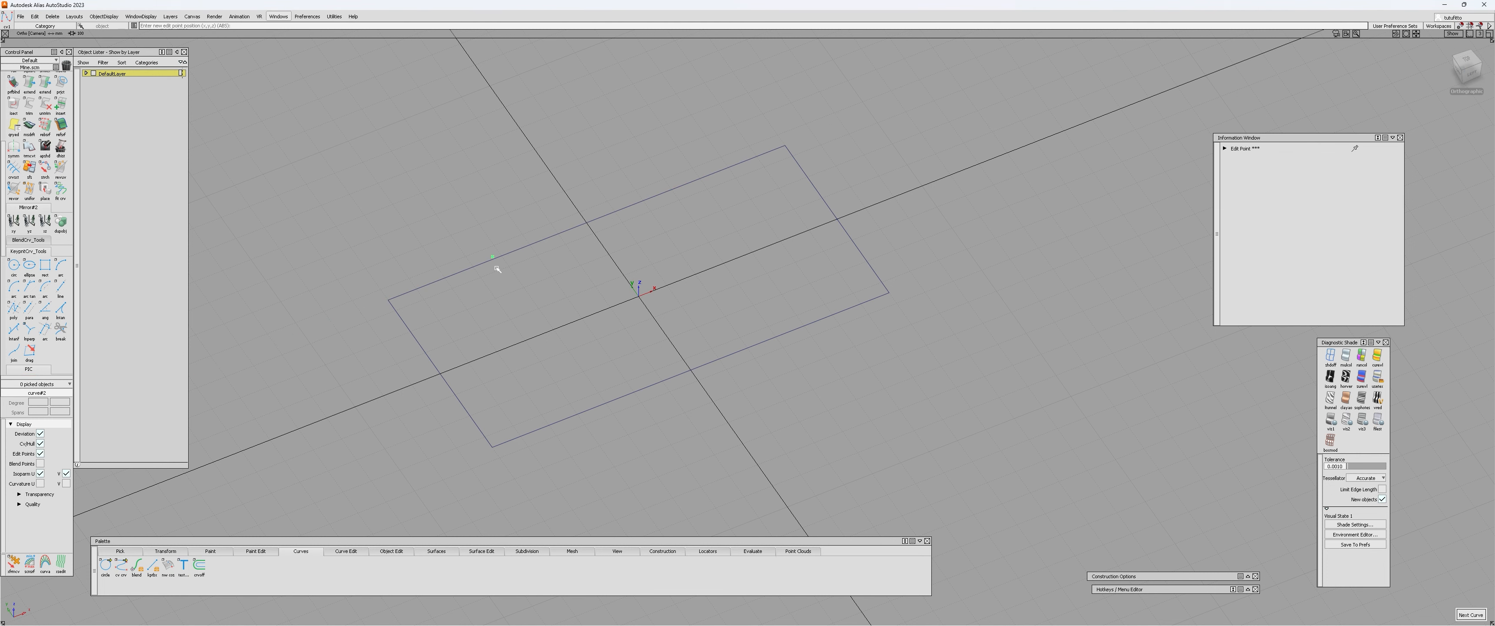
pyautogui.hotkey('ctrl', 'q')
pyautogui.moveTo(615, 192); pyautogui.dragTo(594, 239)
pyautogui.hotkey('ctrl', 'd')
# Draw a straight edit-point curve between the midpoints of the rectangle's two long sides.
pyautogui.hotkey('ctrl', 'e')
pyautogui.click(596, 230)
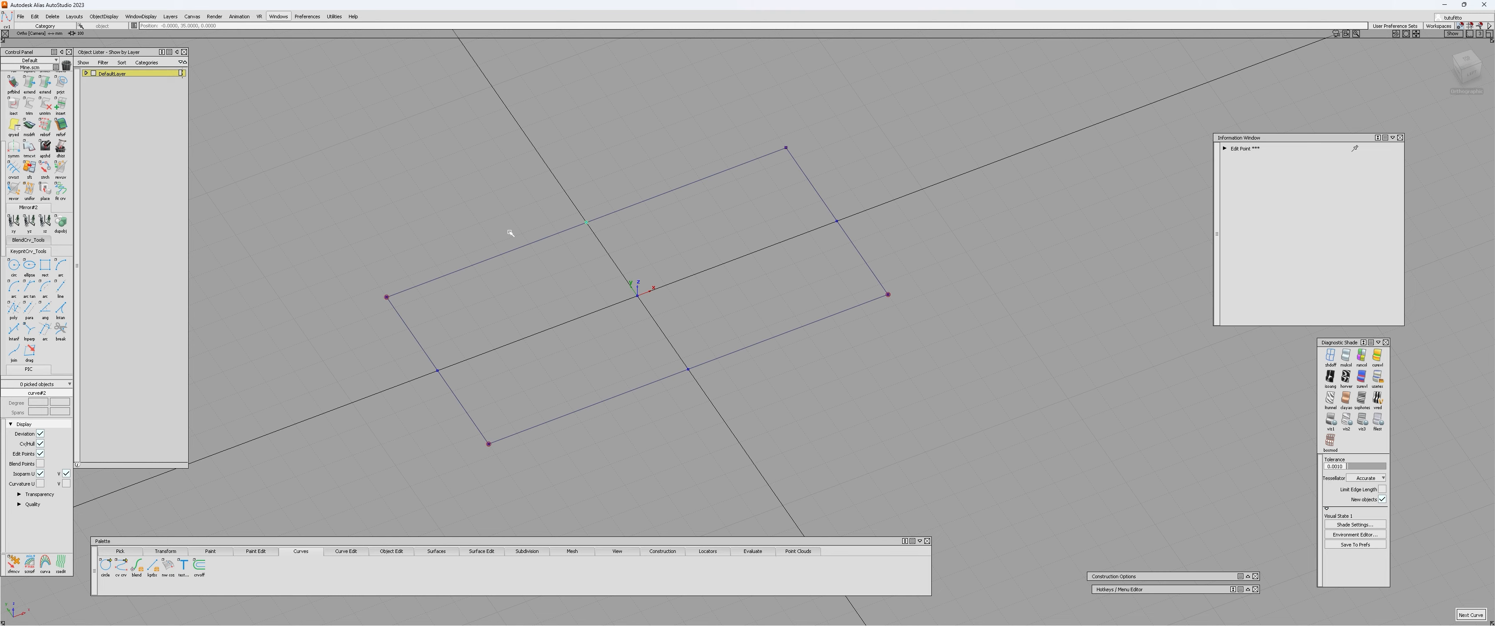
pyautogui.keyDown('ctrl'); pyautogui.click(691, 370); pyautogui.keyUp('ctrl')
pyautogui.keyDown('alt'); pyautogui.keyDown('shift'); pyautogui.moveTo(646, 335); pyautogui.dragTo(658, 348); pyautogui.keyUp('shift'); pyautogui.keyUp('alt')
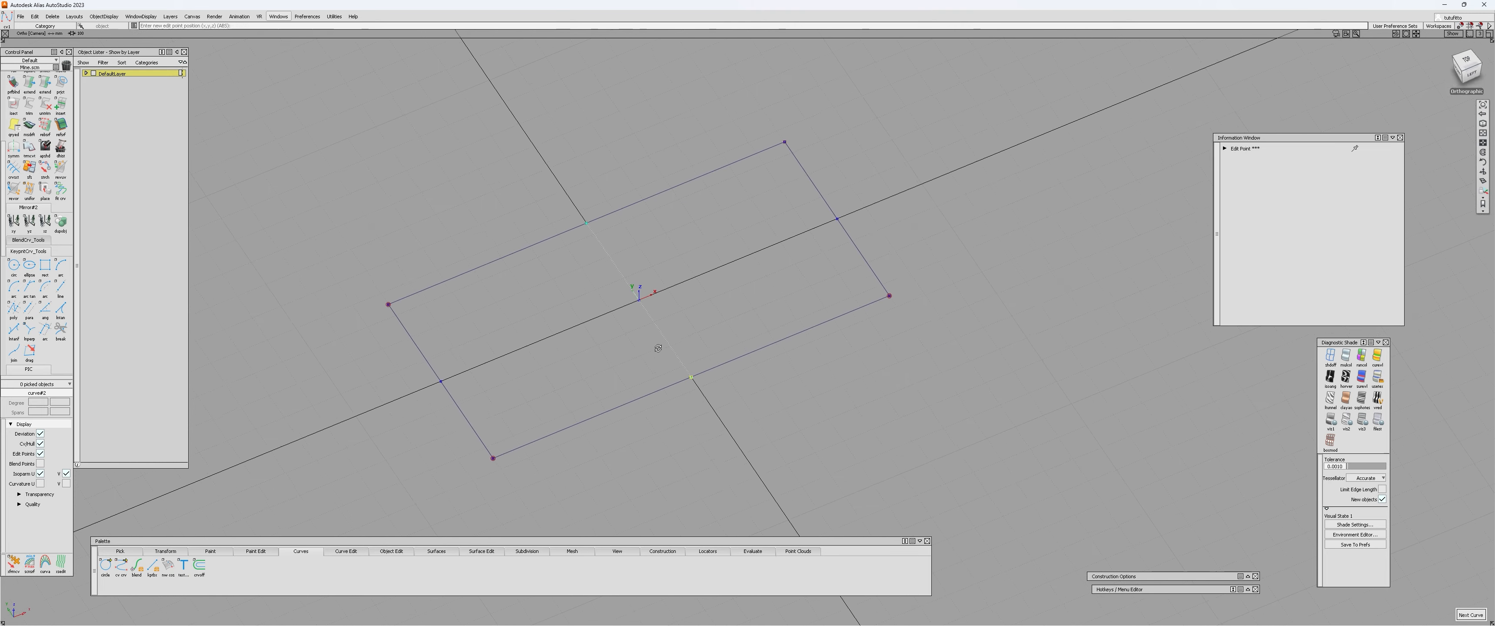
# Pick the curve across the middle of the rectangle and rebuild it to degree 3.
pyautogui.keyDown('ctrl'); pyautogui.keyDown('shift'); pyautogui.moveTo(629, 309); pyautogui.dragTo(824, 295); pyautogui.keyUp('shift'); pyautogui.keyUp('ctrl')
pyautogui.click(644, 308)
pyautogui.click(714, 294)
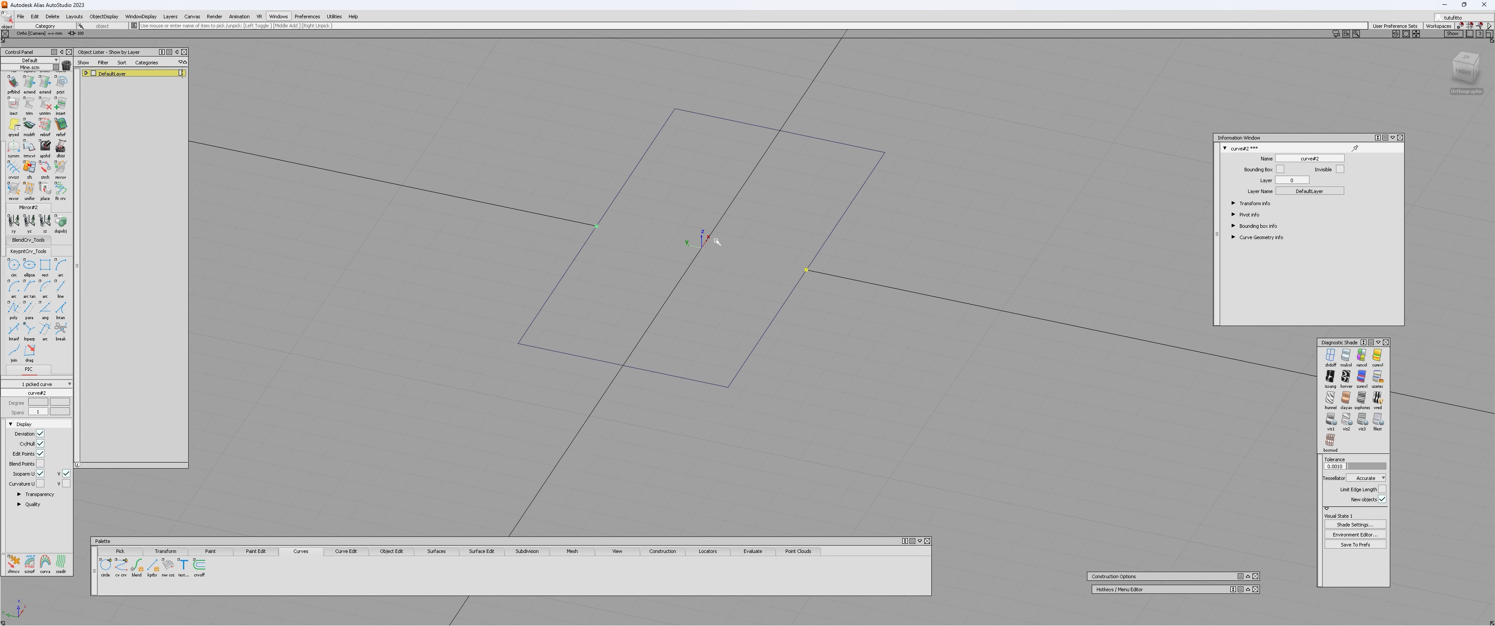
pyautogui.keyDown('alt'); pyautogui.keyDown('shift'); pyautogui.moveTo(717, 241); pyautogui.dragTo(687, 296); pyautogui.keyUp('shift'); pyautogui.keyUp('alt')
pyautogui.keyDown('alt'); pyautogui.keyDown('shift'); pyautogui.moveTo(687, 295); pyautogui.dragTo(699, 286, button='middle'); pyautogui.keyUp('shift'); pyautogui.keyUp('alt')
pyautogui.keyDown('alt'); pyautogui.keyDown('shift'); pyautogui.moveTo(699, 287); pyautogui.dragTo(659, 289, button='right'); pyautogui.keyUp('shift'); pyautogui.keyUp('alt')
pyautogui.keyDown('alt'); pyautogui.keyDown('shift'); pyautogui.moveTo(661, 299); pyautogui.dragTo(658, 315); pyautogui.keyUp('shift'); pyautogui.keyUp('alt')
pyautogui.keyDown('alt'); pyautogui.keyDown('shift'); pyautogui.moveTo(658, 315); pyautogui.dragTo(638, 339, button='right'); pyautogui.keyUp('shift'); pyautogui.keyUp('alt')
pyautogui.keyDown('alt'); pyautogui.keyDown('shift'); pyautogui.moveTo(638, 338); pyautogui.dragTo(635, 352); pyautogui.keyUp('shift'); pyautogui.keyUp('alt')
pyautogui.hotkey('ctrl', 'r')
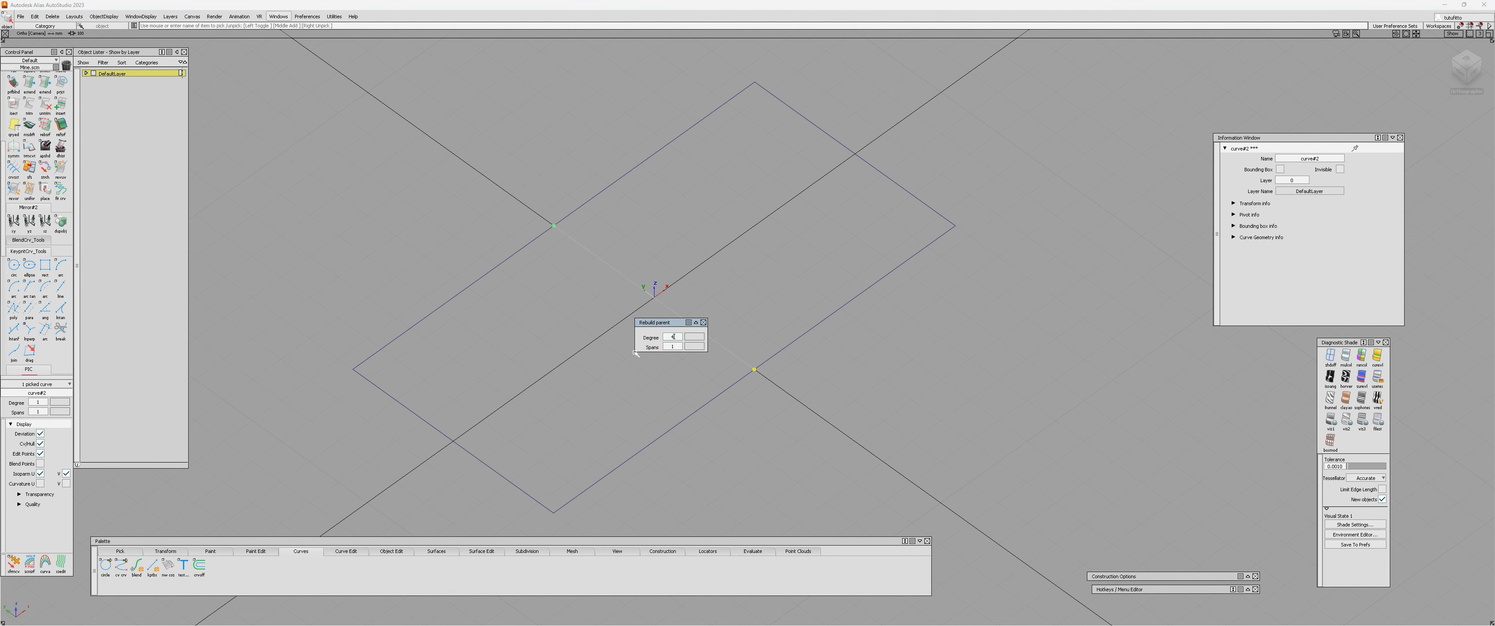
pyautogui.write('3')
pyautogui.press('Return')
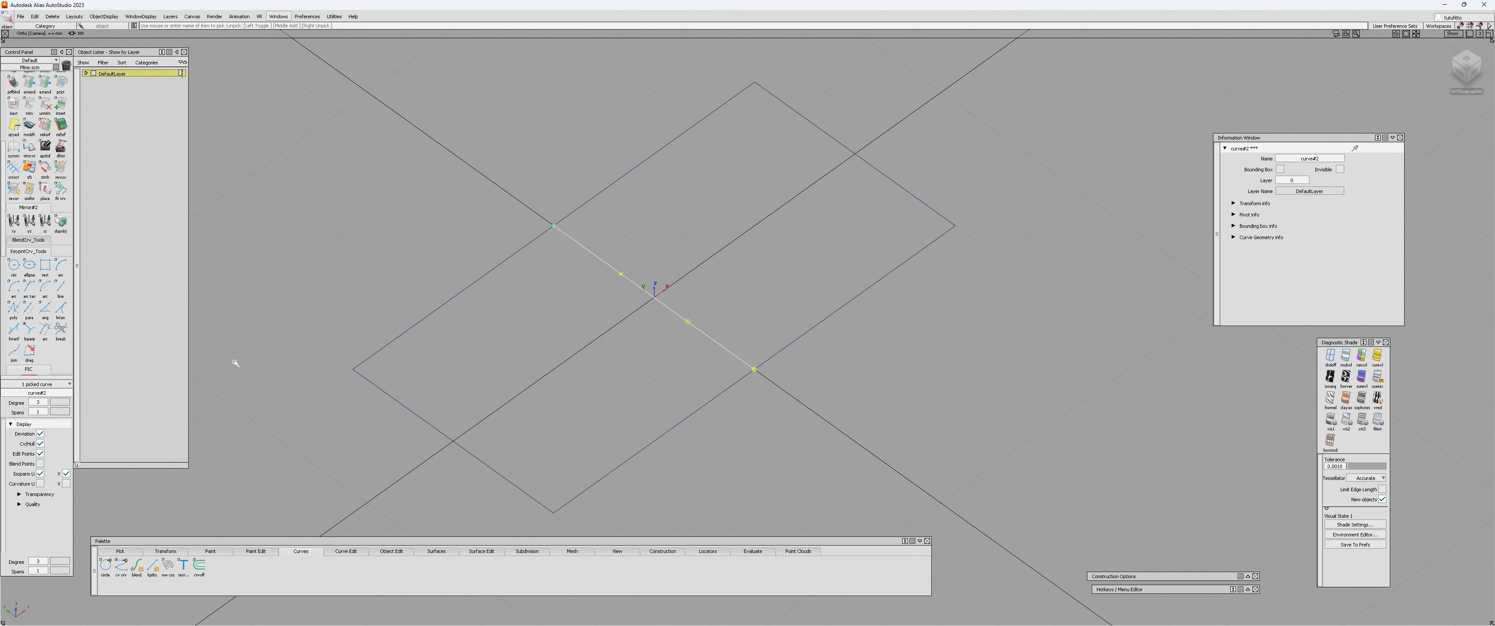
# Pick the cross curve's two inner CVs and scale them apart by 2.2.
pyautogui.keyDown('alt'); pyautogui.keyDown('shift'); pyautogui.moveTo(439, 384); pyautogui.dragTo(511, 377); pyautogui.keyUp('shift'); pyautogui.keyUp('alt')
pyautogui.moveTo(609, 299)
pyautogui.keyDown('ctrl'); pyautogui.keyDown('shift'); pyautogui.mouseDown()
pyautogui.moveTo(594, 273)
pyautogui.moveTo(708, 341)
pyautogui.moveTo(680, 351)
pyautogui.moveTo(593, 330)
pyautogui.moveTo(601, 319)
pyautogui.mouseUp(); pyautogui.keyUp('shift'); pyautogui.keyUp('ctrl')
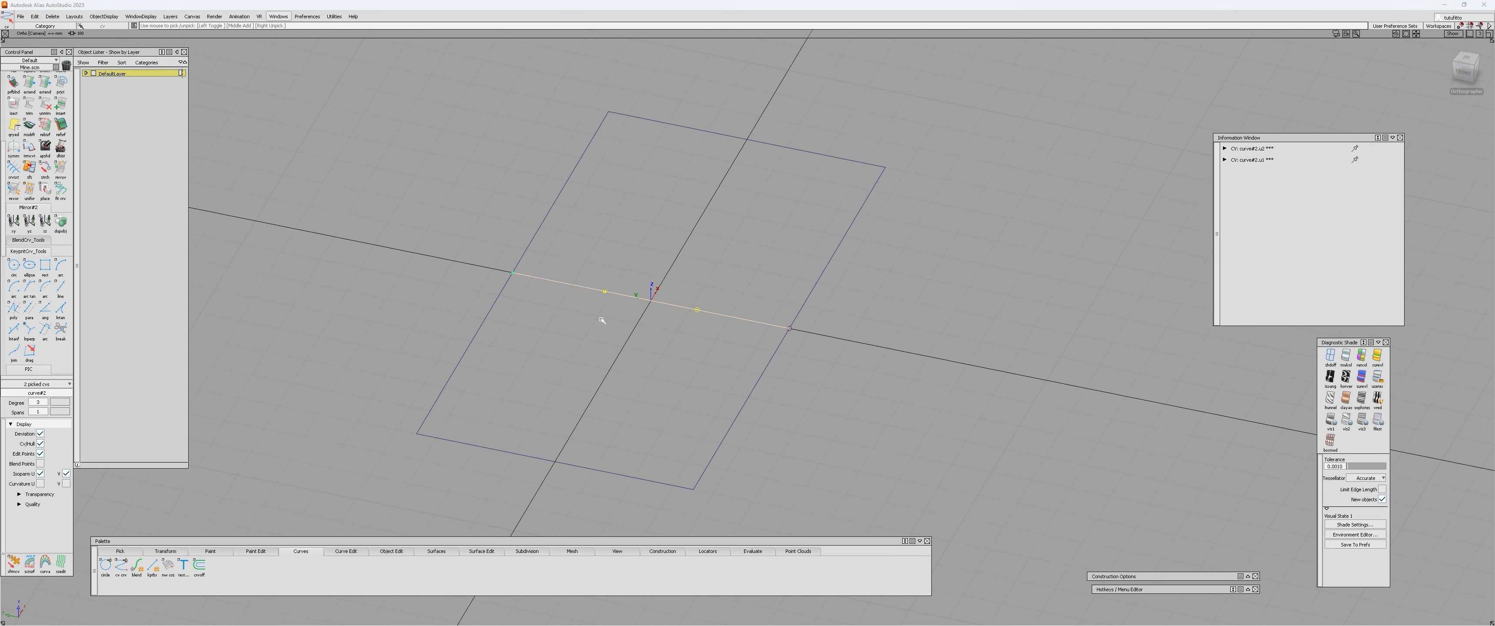
pyautogui.keyDown('ctrl'); pyautogui.keyDown('shift'); pyautogui.moveTo(602, 319); pyautogui.dragTo(641, 310, button='right'); pyautogui.keyUp('shift'); pyautogui.keyUp('ctrl')
pyautogui.keyDown('alt'); pyautogui.keyDown('shift'); pyautogui.moveTo(640, 313); pyautogui.dragTo(608, 364); pyautogui.keyUp('shift'); pyautogui.keyUp('alt')
pyautogui.click(603, 296)
pyautogui.press('r')
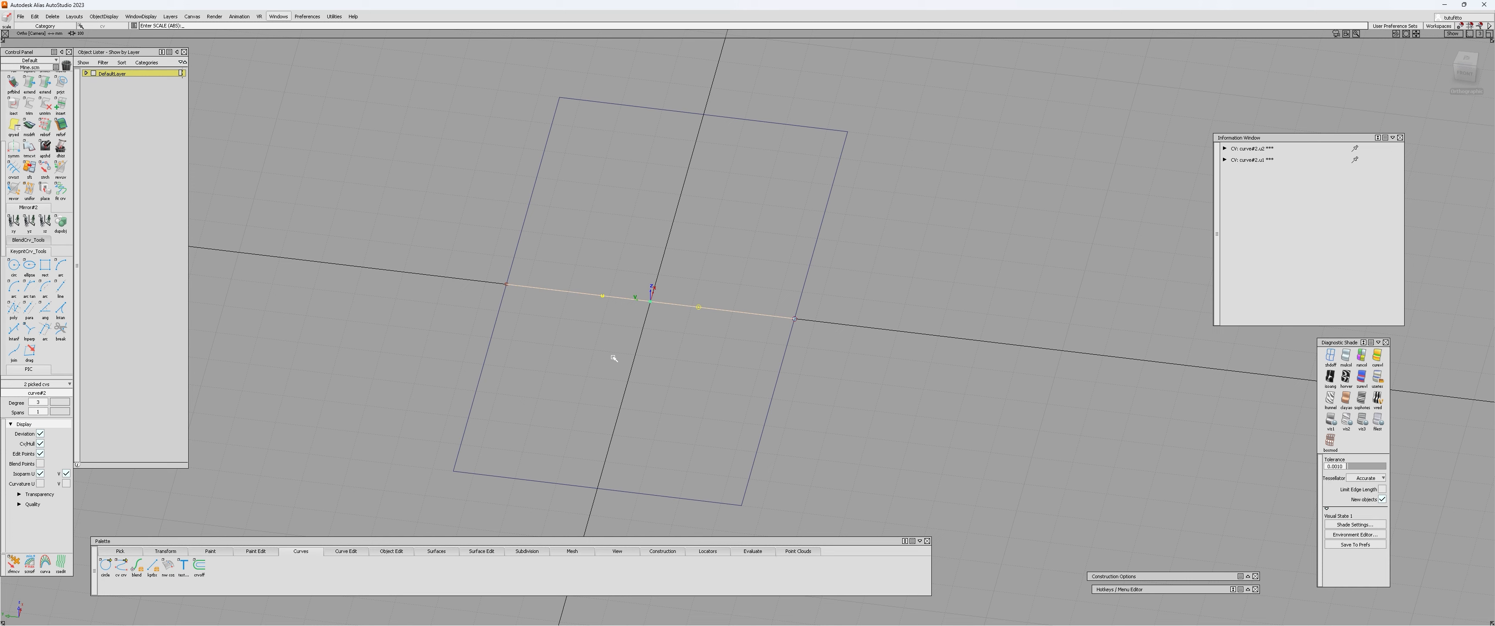
pyautogui.write('2.2')
pyautogui.press('Return')
# Move the cross curve's two inner CVs straight up to arch the curve above the rectangle.
pyautogui.moveTo(684, 344)
pyautogui.keyDown('alt'); pyautogui.keyDown('shift'); pyautogui.mouseDown()
pyautogui.moveTo(604, 307)
pyautogui.moveTo(611, 323)
pyautogui.mouseUp(); pyautogui.keyUp('shift'); pyautogui.keyUp('alt')
pyautogui.press('q')
pyautogui.click(550, 286)
pyautogui.moveTo(722, 288); pyautogui.dragTo(765, 336)
pyautogui.press('w')
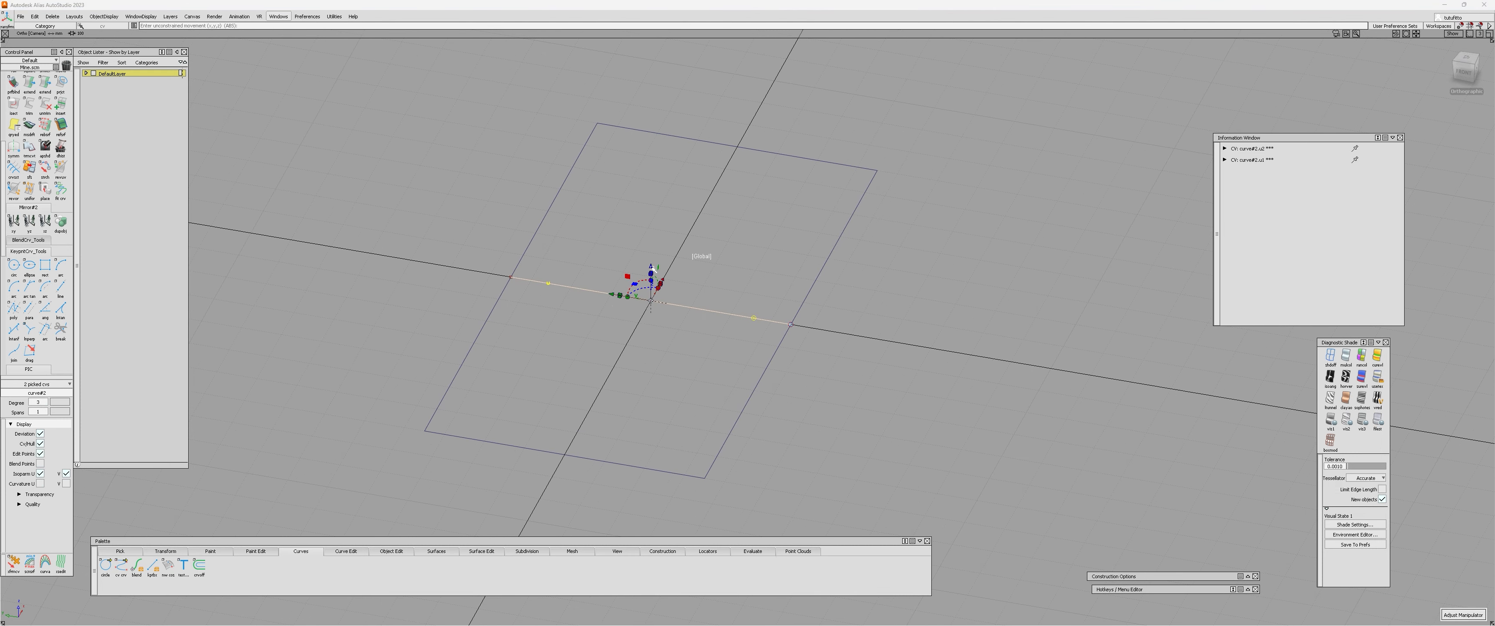
pyautogui.write('1')
pyautogui.press('Return')
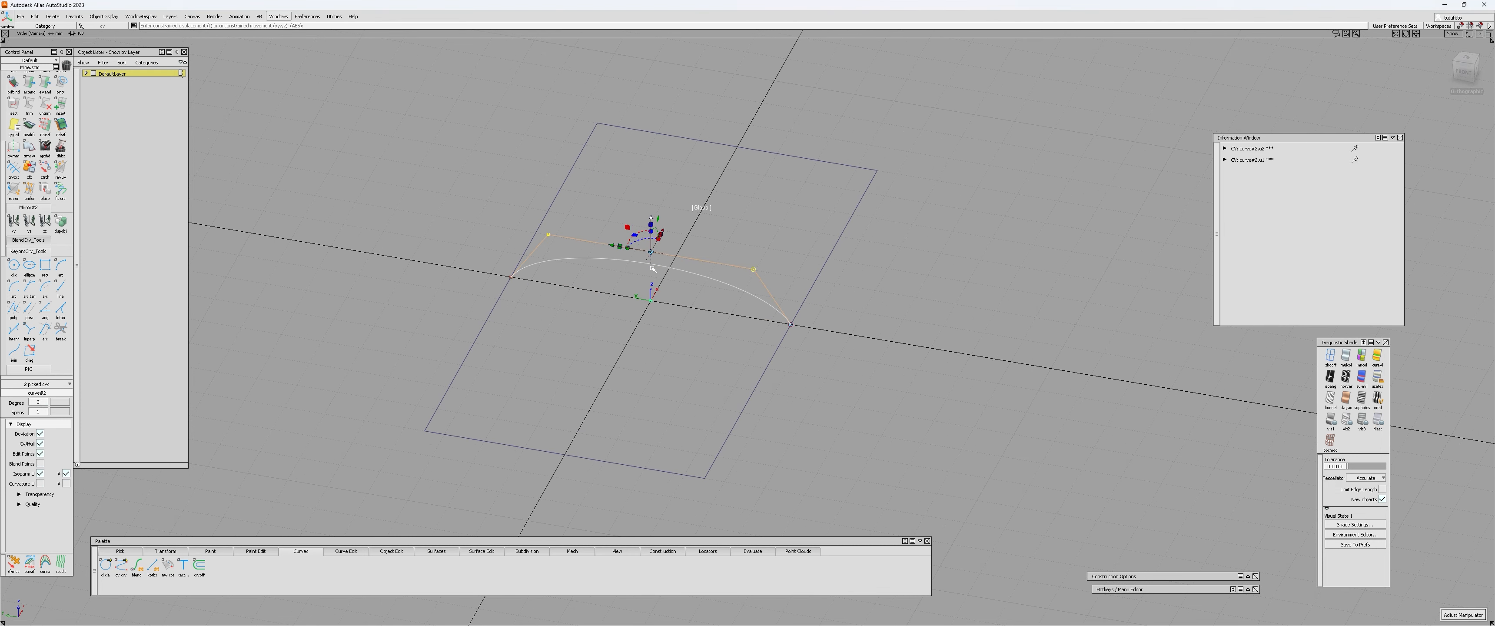
# Draw a straight edit-point curve from the crest of the arched curve, parallel to the rectangle's long sides.
pyautogui.keyDown('alt'); pyautogui.keyDown('shift'); pyautogui.moveTo(652, 269); pyautogui.dragTo(608, 298); pyautogui.keyUp('shift'); pyautogui.keyUp('alt')
pyautogui.click(460, 301)
pyautogui.keyDown('alt'); pyautogui.keyDown('shift'); pyautogui.moveTo(460, 300); pyautogui.dragTo(481, 311); pyautogui.keyUp('shift'); pyautogui.keyUp('alt')
pyautogui.moveTo(694, 262)
pyautogui.keyDown('alt'); pyautogui.keyDown('shift'); pyautogui.mouseDown()
pyautogui.moveTo(164, 307)
pyautogui.moveTo(434, 424)
pyautogui.moveTo(952, 324)
pyautogui.moveTo(656, 320)
pyautogui.moveTo(697, 278)
pyautogui.mouseUp(); pyautogui.keyUp('shift'); pyautogui.keyUp('alt')
pyautogui.click(694, 279)
pyautogui.keyDown('alt'); pyautogui.keyDown('shift'); pyautogui.moveTo(610, 309); pyautogui.dragTo(644, 330); pyautogui.keyUp('shift'); pyautogui.keyUp('alt')
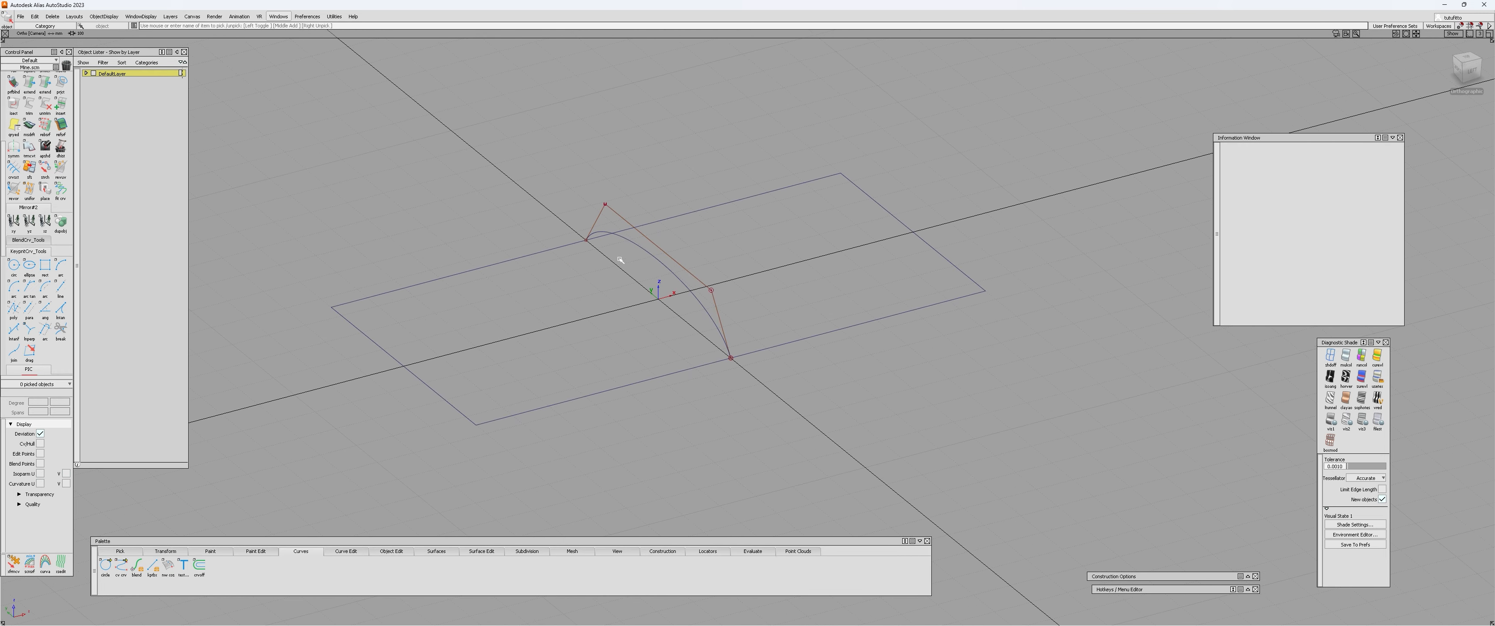
pyautogui.moveTo(670, 263)
pyautogui.keyDown('alt'); pyautogui.keyDown('shift'); pyautogui.mouseDown()
pyautogui.moveTo(628, 351)
pyautogui.moveTo(827, 351)
pyautogui.moveTo(685, 267)
pyautogui.mouseUp(); pyautogui.keyUp('shift'); pyautogui.keyUp('alt')
pyautogui.keyDown('ctrl'); pyautogui.keyDown('shift'); pyautogui.moveTo(685, 267); pyautogui.dragTo(685, 291, button='middle'); pyautogui.keyUp('shift'); pyautogui.keyUp('ctrl')
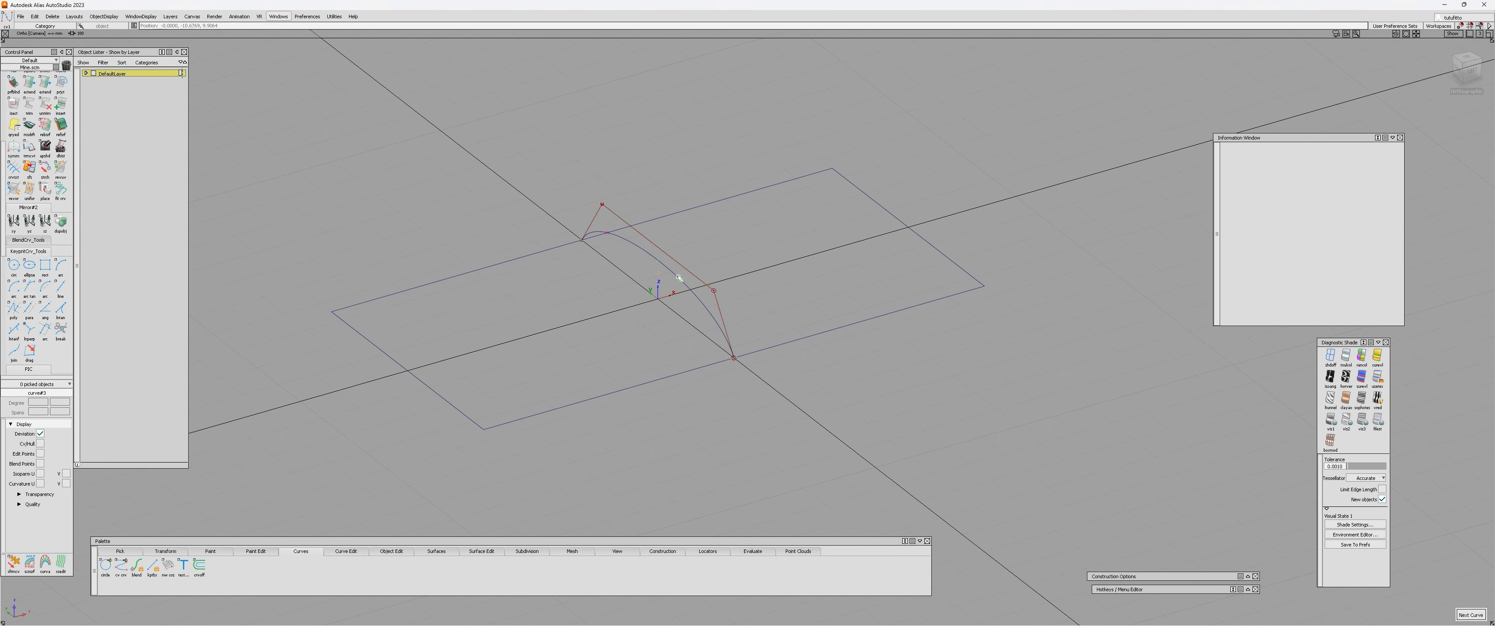
pyautogui.moveTo(850, 205); pyautogui.dragTo(850, 205)
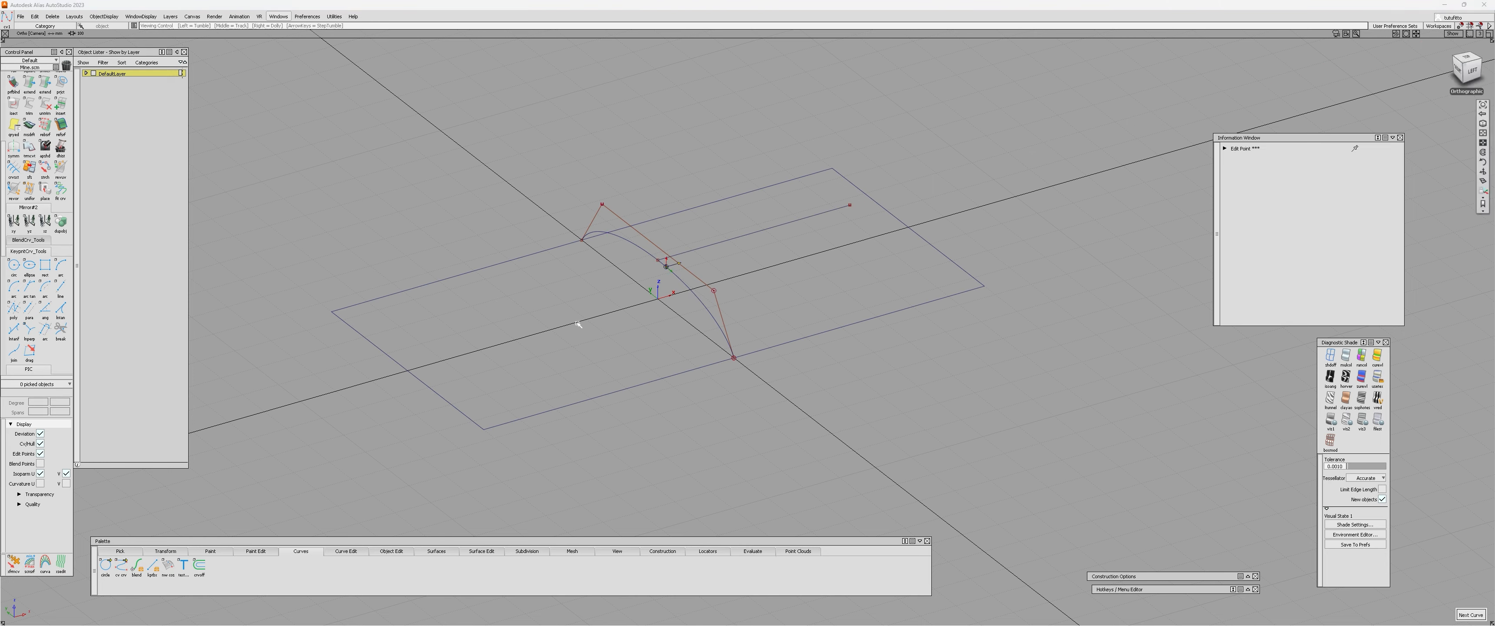
# Draw an edit-point curve from the midpoint of the opposite short side to the arch's crest and rebuild it to degree 4.
pyautogui.keyDown('alt'); pyautogui.keyDown('shift'); pyautogui.moveTo(578, 325); pyautogui.dragTo(728, 318); pyautogui.keyUp('shift'); pyautogui.keyUp('alt')
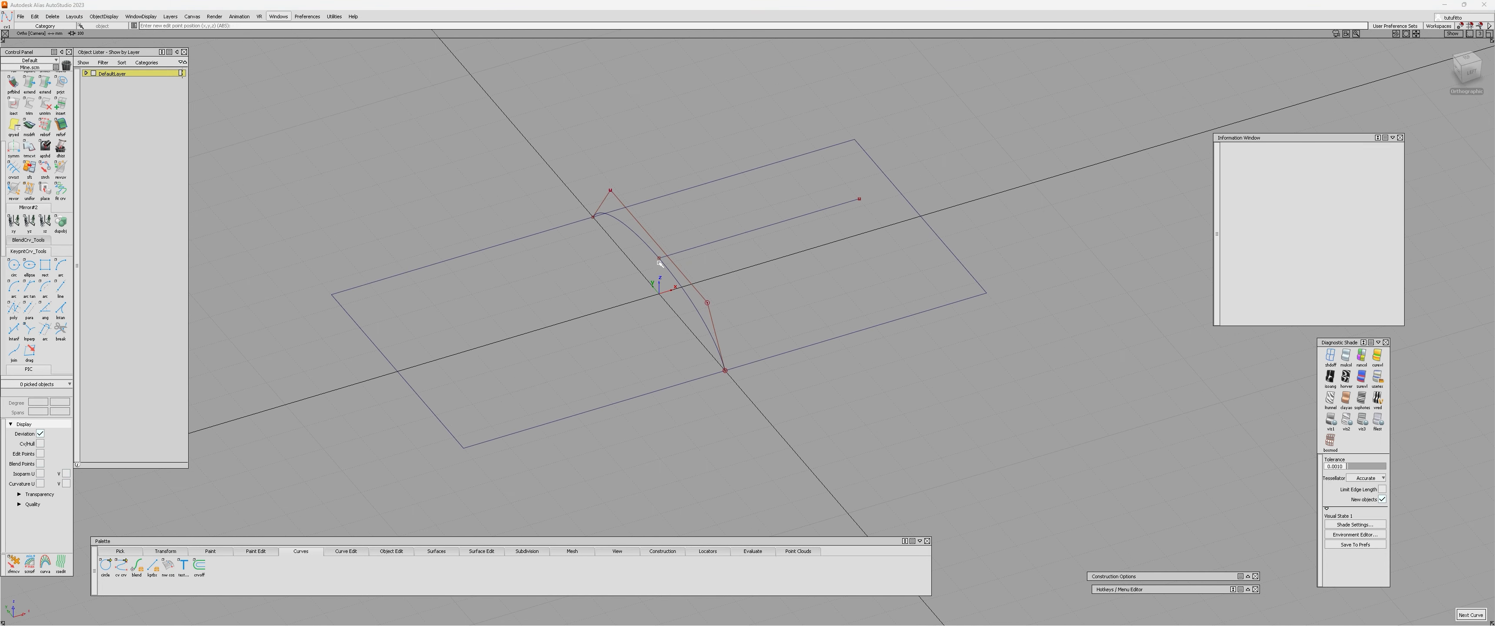
pyautogui.click(418, 384)
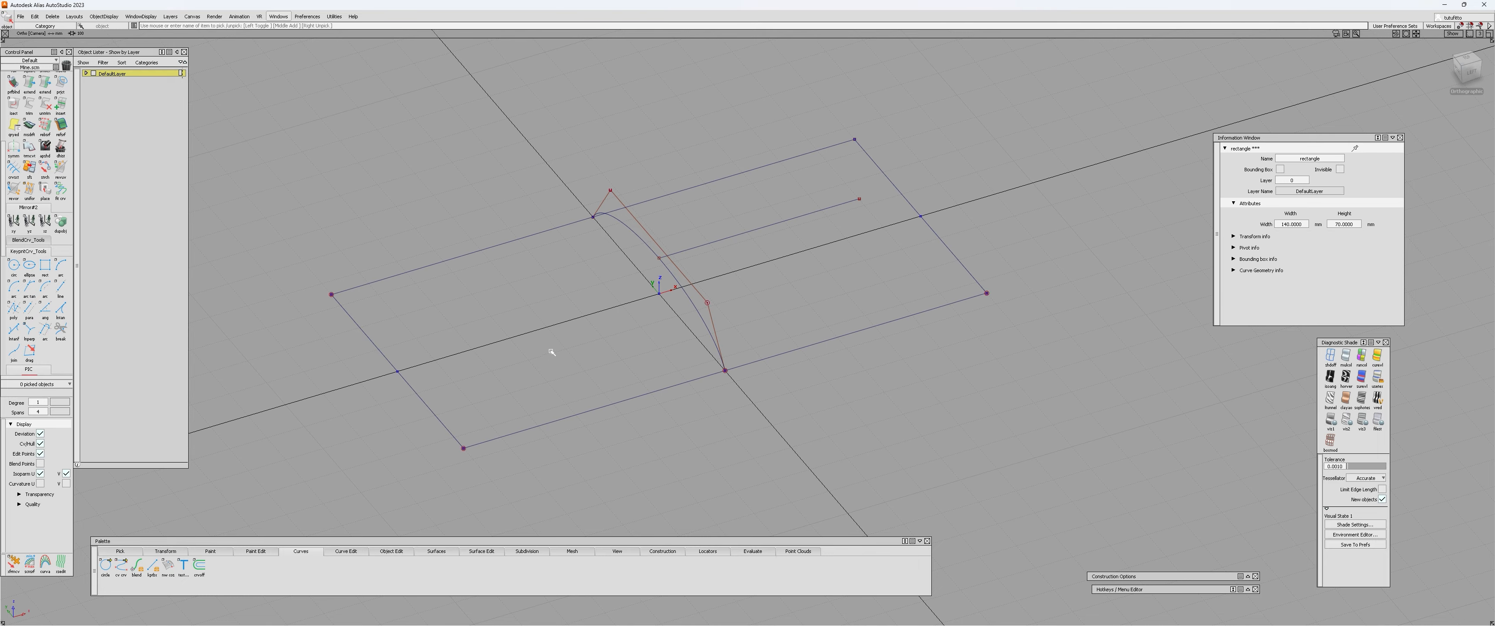
pyautogui.click(412, 370)
pyautogui.keyDown('alt'); pyautogui.keyDown('shift'); pyautogui.moveTo(587, 384); pyautogui.dragTo(437, 330); pyautogui.keyUp('shift'); pyautogui.keyUp('alt')
pyautogui.keyDown('alt'); pyautogui.keyDown('shift'); pyautogui.moveTo(417, 370); pyautogui.dragTo(494, 389); pyautogui.keyUp('shift'); pyautogui.keyUp('alt')
pyautogui.moveTo(517, 295); pyautogui.dragTo(545, 342)
pyautogui.keyDown('alt'); pyautogui.keyDown('shift'); pyautogui.moveTo(544, 343); pyautogui.dragTo(504, 309); pyautogui.keyUp('shift'); pyautogui.keyUp('alt')
pyautogui.keyDown('alt'); pyautogui.keyDown('shift'); pyautogui.moveTo(503, 309); pyautogui.dragTo(621, 278, button='right'); pyautogui.keyUp('shift'); pyautogui.keyUp('alt')
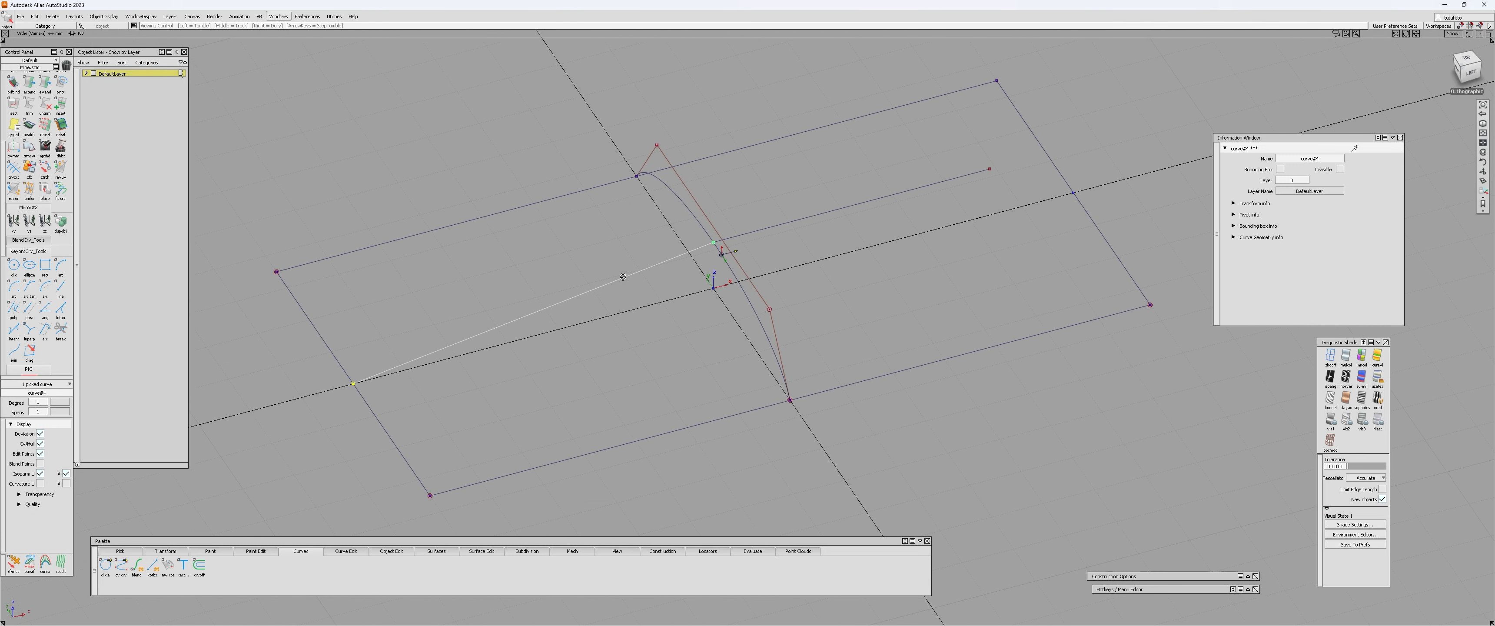
pyautogui.hotkey('ctrl', 'd')
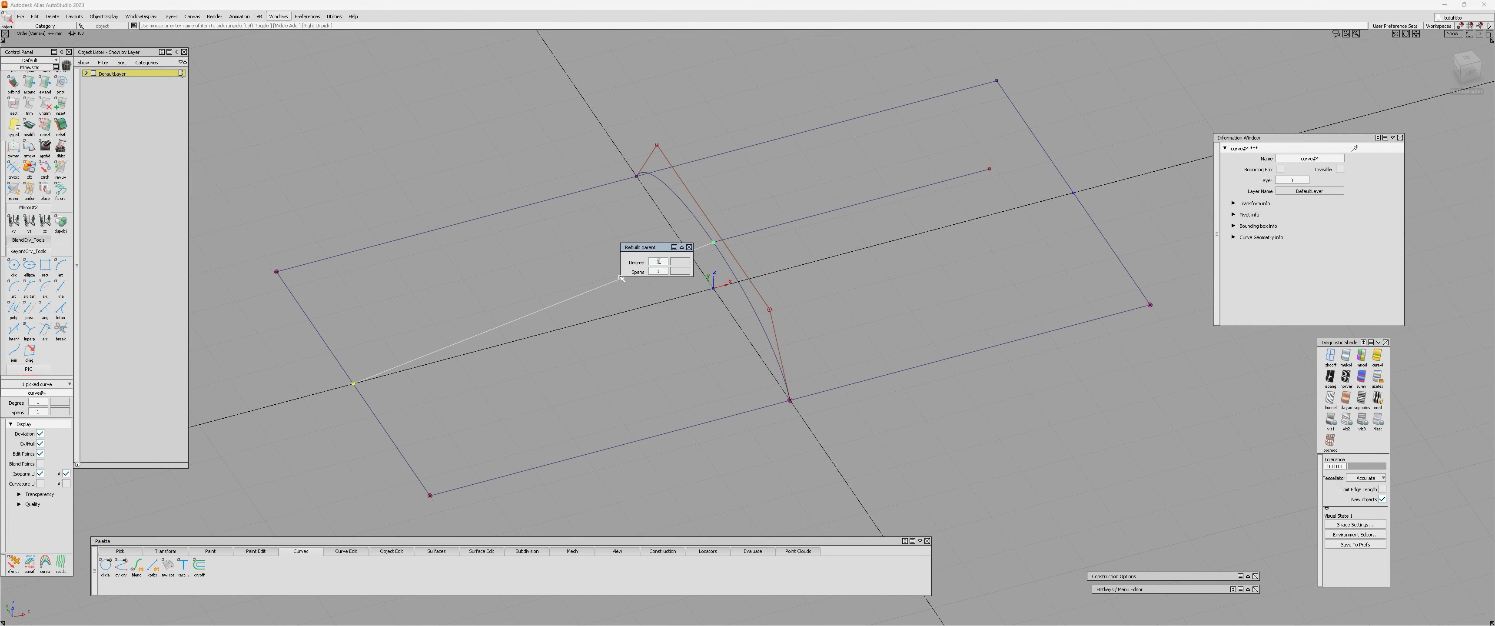
pyautogui.press('Return')
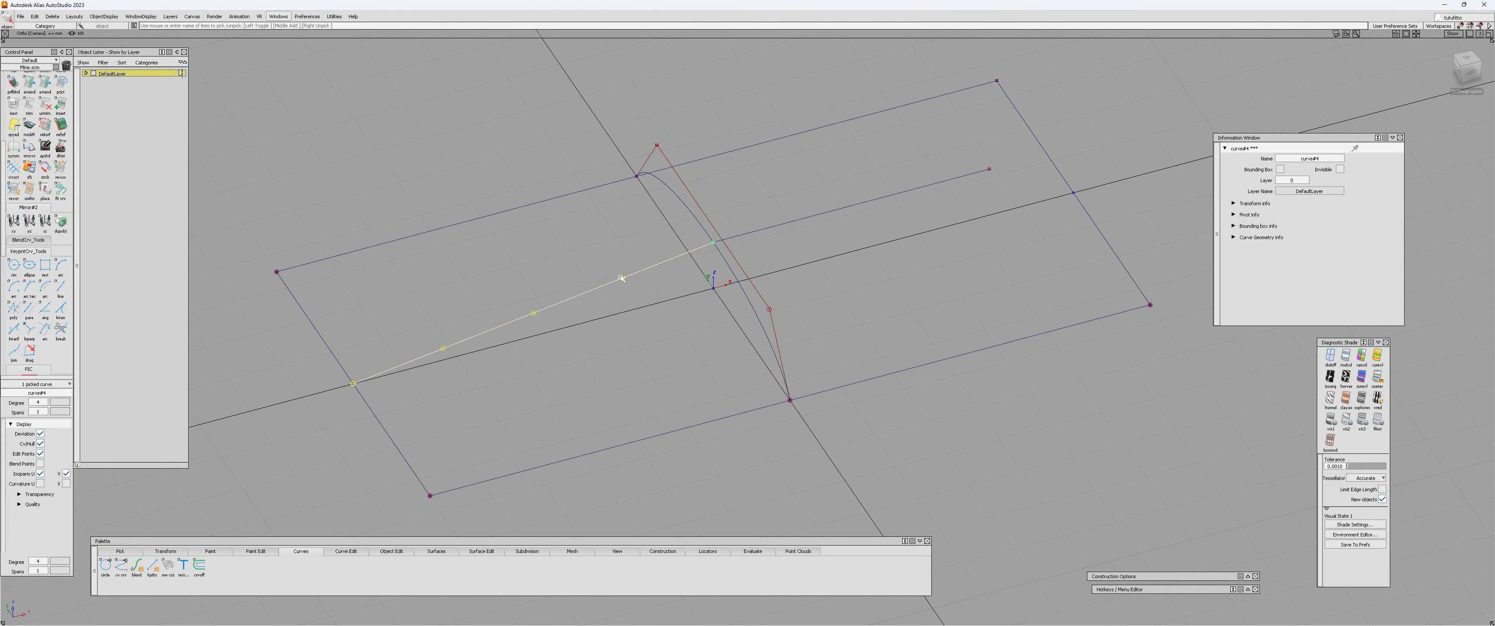
# Align the sloping curve to the straight reference line at the arch's crest with G3 continuity and explicit control.
pyautogui.keyDown('alt'); pyautogui.keyDown('shift'); pyautogui.moveTo(621, 278); pyautogui.dragTo(604, 299); pyautogui.keyUp('shift'); pyautogui.keyUp('alt')
pyautogui.keyDown('alt'); pyautogui.keyDown('shift'); pyautogui.moveTo(604, 299); pyautogui.dragTo(614, 281, button='right'); pyautogui.keyUp('shift'); pyautogui.keyUp('alt')
pyautogui.hotkey('ctrl', 'a')
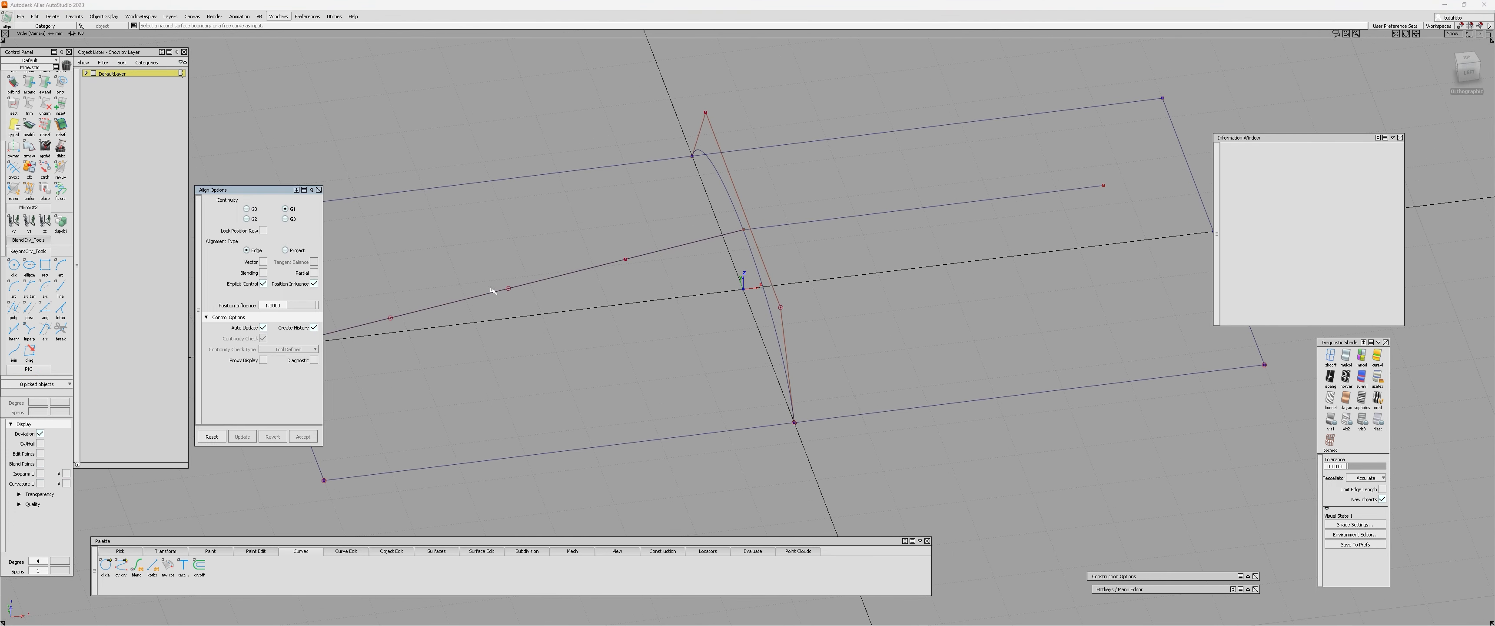
pyautogui.keyDown('alt'); pyautogui.keyDown('shift'); pyautogui.moveTo(681, 276); pyautogui.dragTo(738, 276); pyautogui.keyUp('shift'); pyautogui.keyUp('alt')
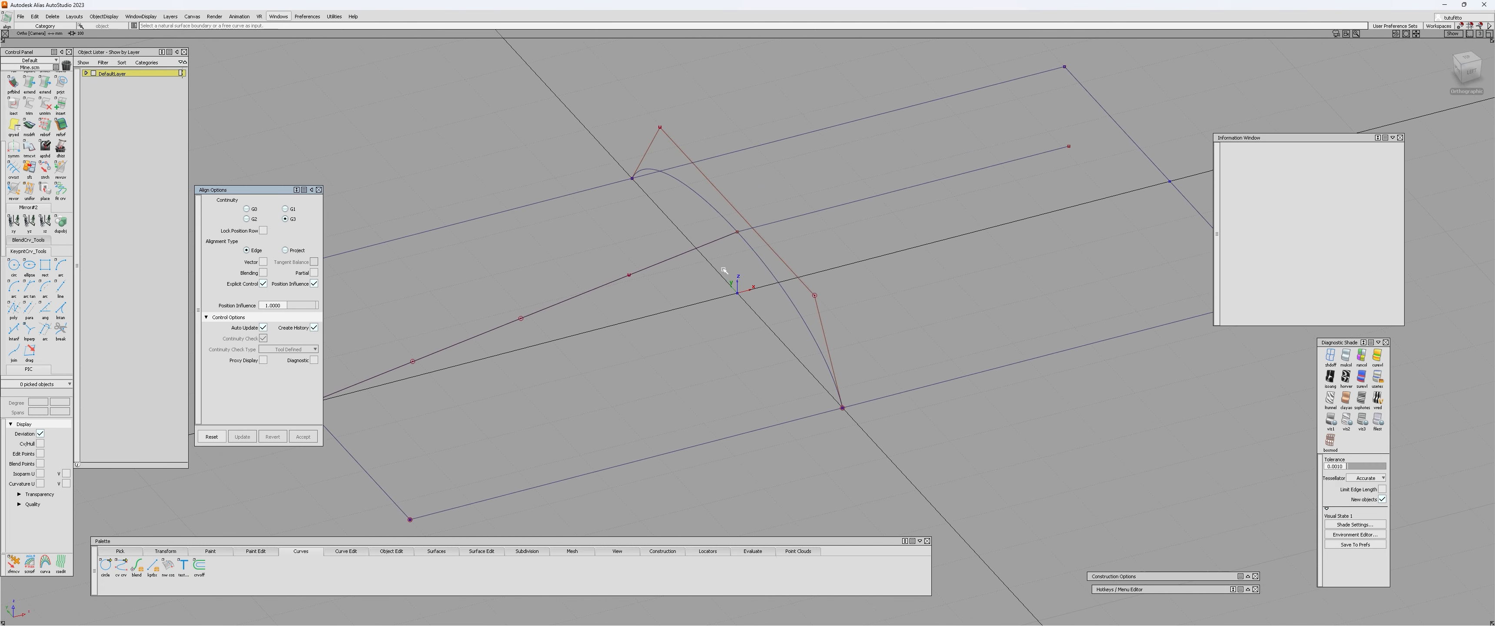
pyautogui.keyDown('alt'); pyautogui.keyDown('shift'); pyautogui.moveTo(634, 289); pyautogui.dragTo(735, 268, button='middle'); pyautogui.keyUp('shift'); pyautogui.keyUp('alt')
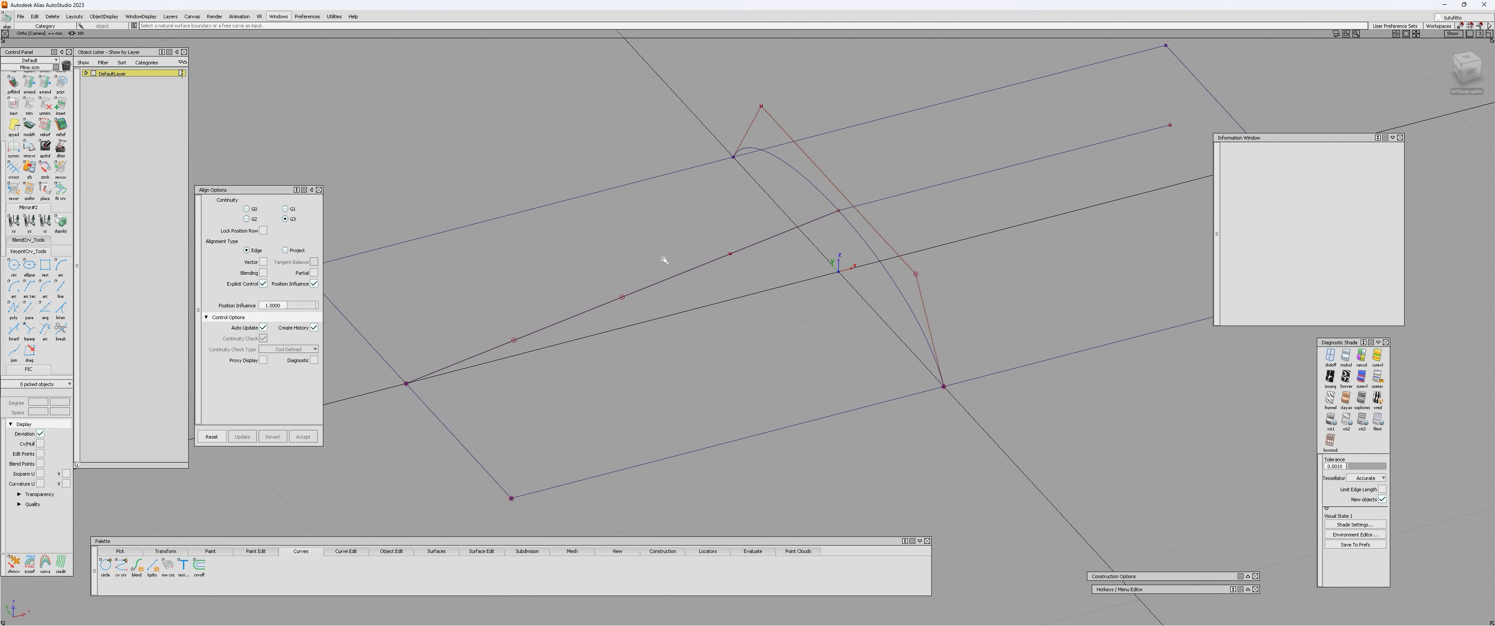
pyautogui.keyDown('alt'); pyautogui.keyDown('shift'); pyautogui.moveTo(670, 296); pyautogui.dragTo(746, 281); pyautogui.keyUp('shift'); pyautogui.keyUp('alt')
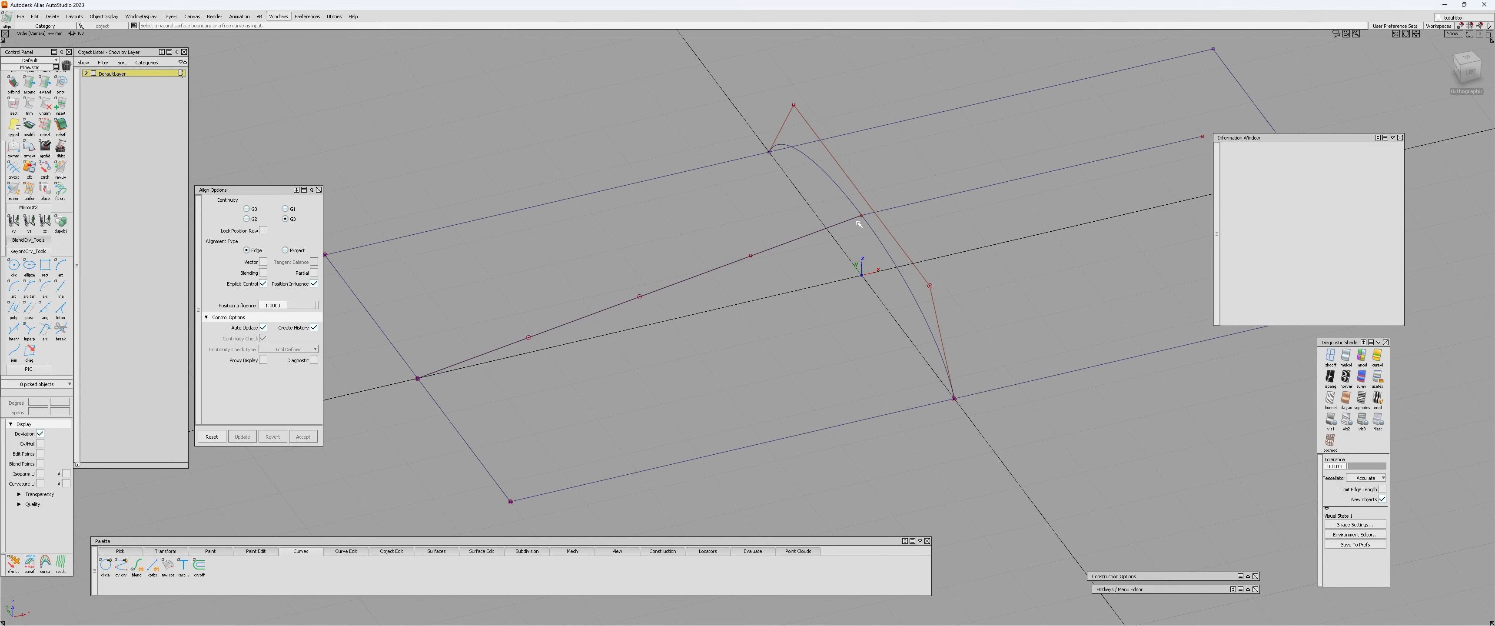
pyautogui.keyDown('alt'); pyautogui.keyDown('shift'); pyautogui.moveTo(860, 224); pyautogui.dragTo(875, 228); pyautogui.keyUp('shift'); pyautogui.keyUp('alt')
pyautogui.click(801, 235)
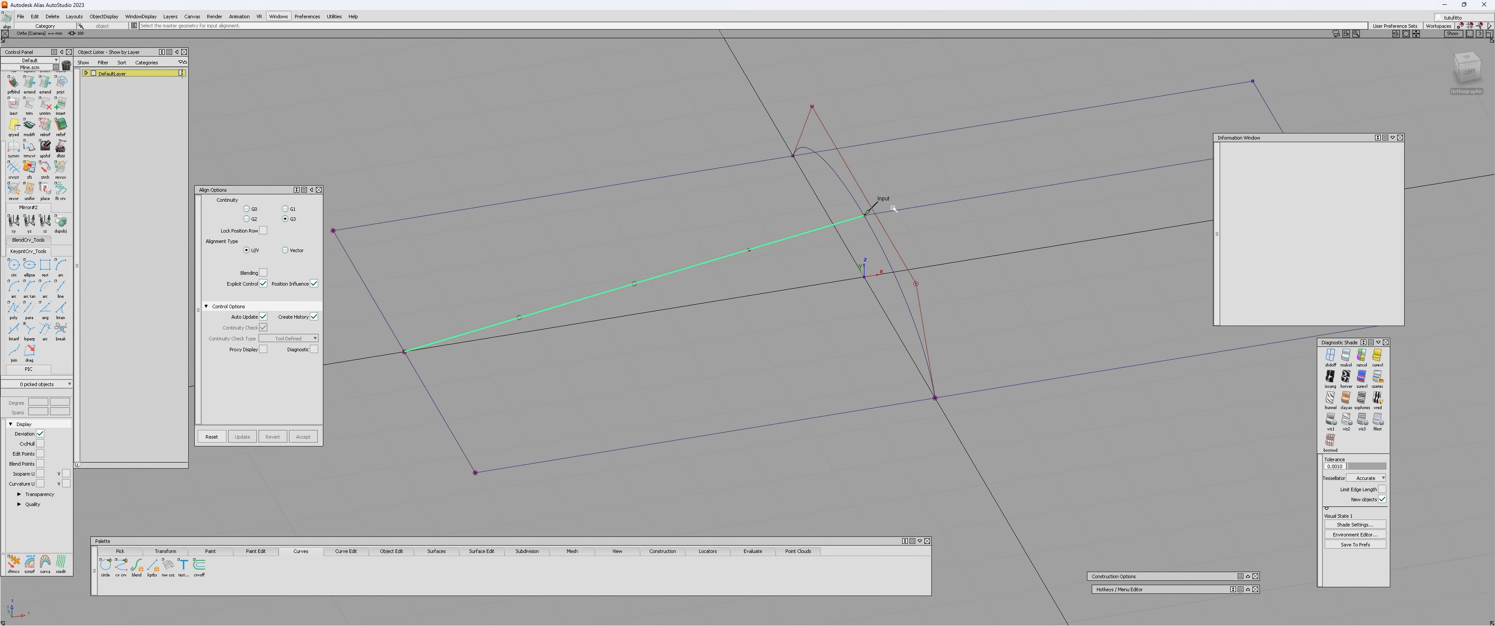
pyautogui.moveTo(227, 190); pyautogui.dragTo(229, 204)
pyautogui.scroll(5, 26, 168)
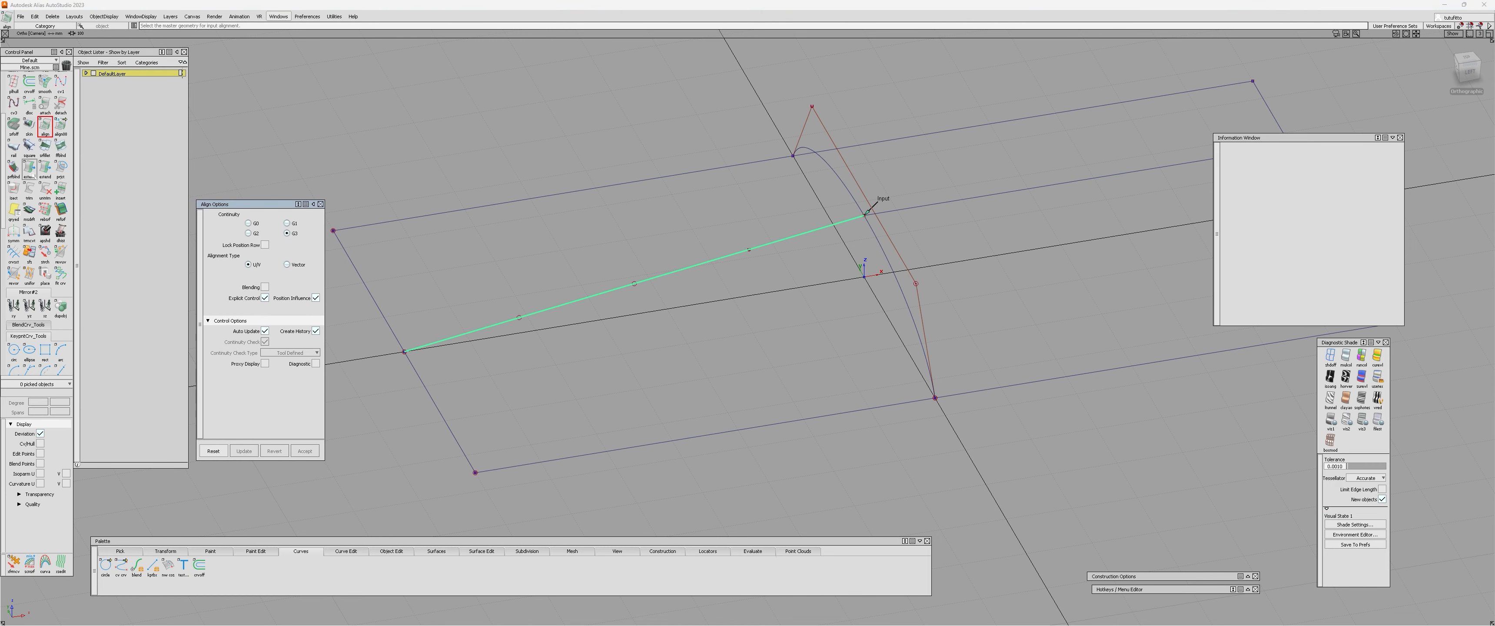
pyautogui.click(912, 210)
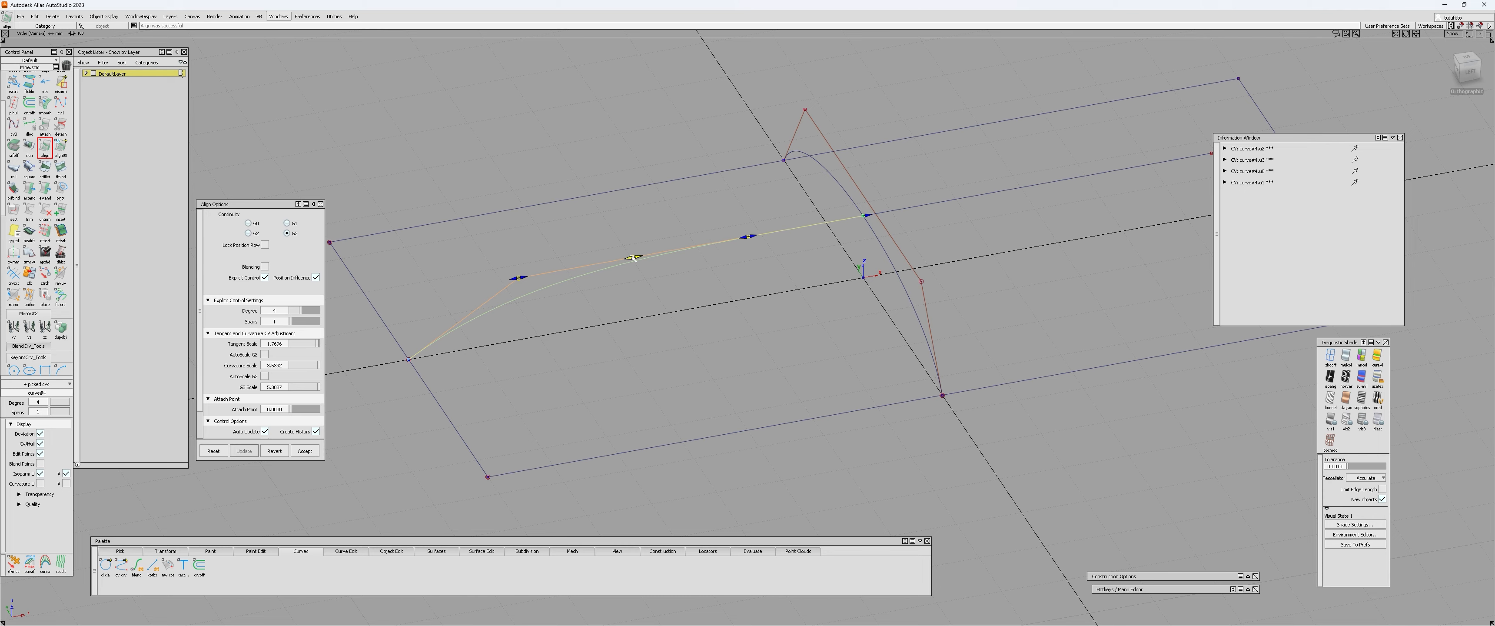
# Add a curvature comb to the aligned lengthwise curve with Curve Curvature.
pyautogui.keyDown('alt'); pyautogui.keyDown('shift'); pyautogui.moveTo(584, 269); pyautogui.dragTo(771, 297); pyautogui.keyUp('shift'); pyautogui.keyUp('alt')
pyautogui.keyDown('alt'); pyautogui.keyDown('shift'); pyautogui.moveTo(429, 406); pyautogui.dragTo(611, 325); pyautogui.keyUp('shift'); pyautogui.keyUp('alt')
pyautogui.keyDown('alt'); pyautogui.keyDown('shift'); pyautogui.moveTo(718, 292); pyautogui.dragTo(635, 264); pyautogui.keyUp('shift'); pyautogui.keyUp('alt')
pyautogui.moveTo(607, 301)
pyautogui.keyDown('alt'); pyautogui.keyDown('shift'); pyautogui.mouseDown()
pyautogui.moveTo(641, 292)
pyautogui.moveTo(608, 312)
pyautogui.mouseUp(); pyautogui.keyUp('shift'); pyautogui.keyUp('alt')
pyautogui.click(608, 312)
pyautogui.click(623, 259)
pyautogui.press('a')
pyautogui.keyDown('alt'); pyautogui.keyDown('shift'); pyautogui.moveTo(591, 297); pyautogui.dragTo(574, 238); pyautogui.keyUp('shift'); pyautogui.keyUp('alt')
pyautogui.press('c')
pyautogui.click(583, 265)
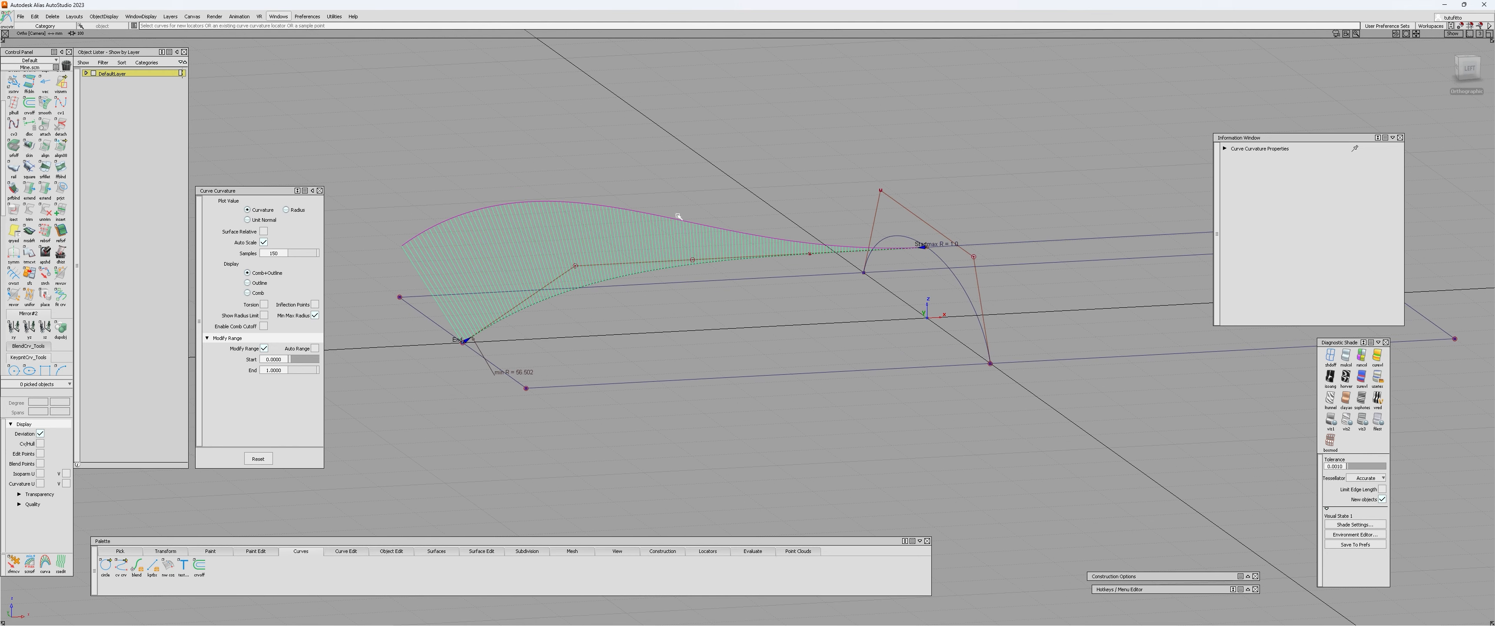
# Examine the curvature comb along the aligned curve from several angles, especially towards the arch's crest.
pyautogui.keyDown('alt'); pyautogui.keyDown('shift'); pyautogui.moveTo(552, 217); pyautogui.dragTo(848, 239); pyautogui.keyUp('shift'); pyautogui.keyUp('alt')
pyautogui.keyDown('alt'); pyautogui.keyDown('shift'); pyautogui.moveTo(493, 270); pyautogui.dragTo(521, 287); pyautogui.keyUp('shift'); pyautogui.keyUp('alt')
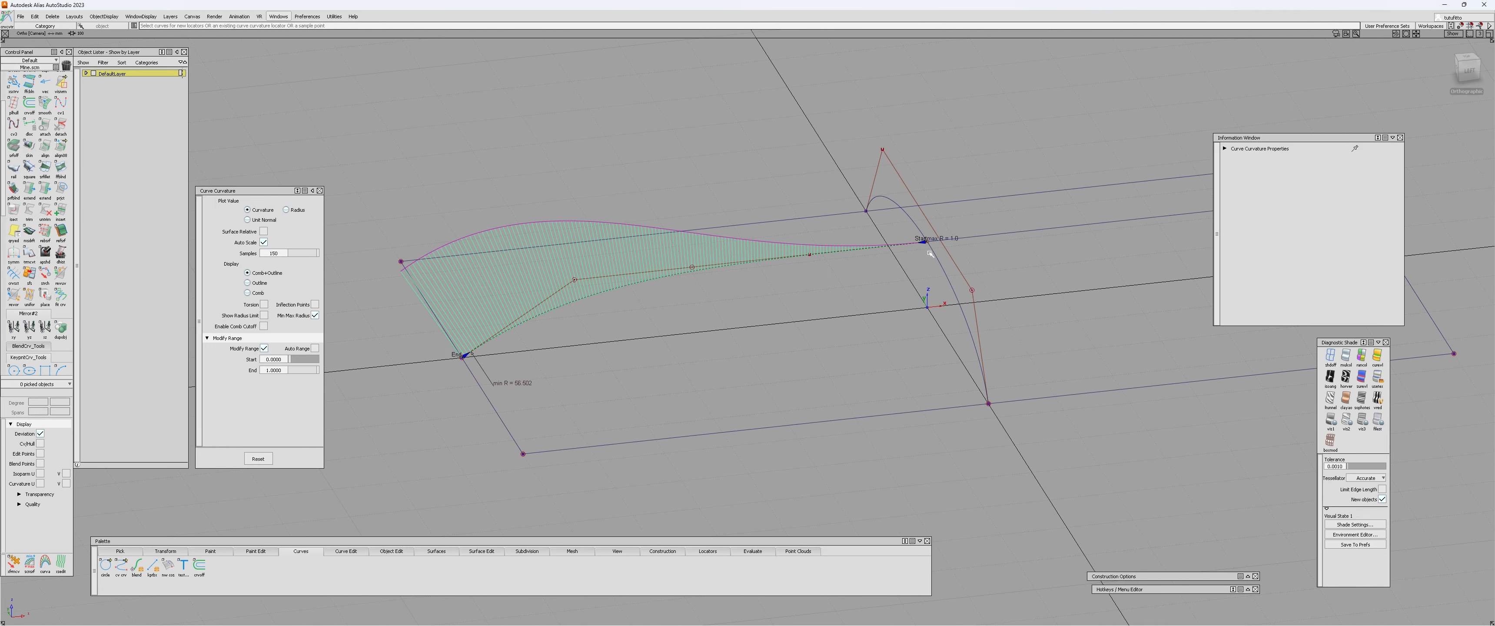
pyautogui.keyDown('alt'); pyautogui.keyDown('shift'); pyautogui.moveTo(752, 247); pyautogui.dragTo(905, 239); pyautogui.keyUp('shift'); pyautogui.keyUp('alt')
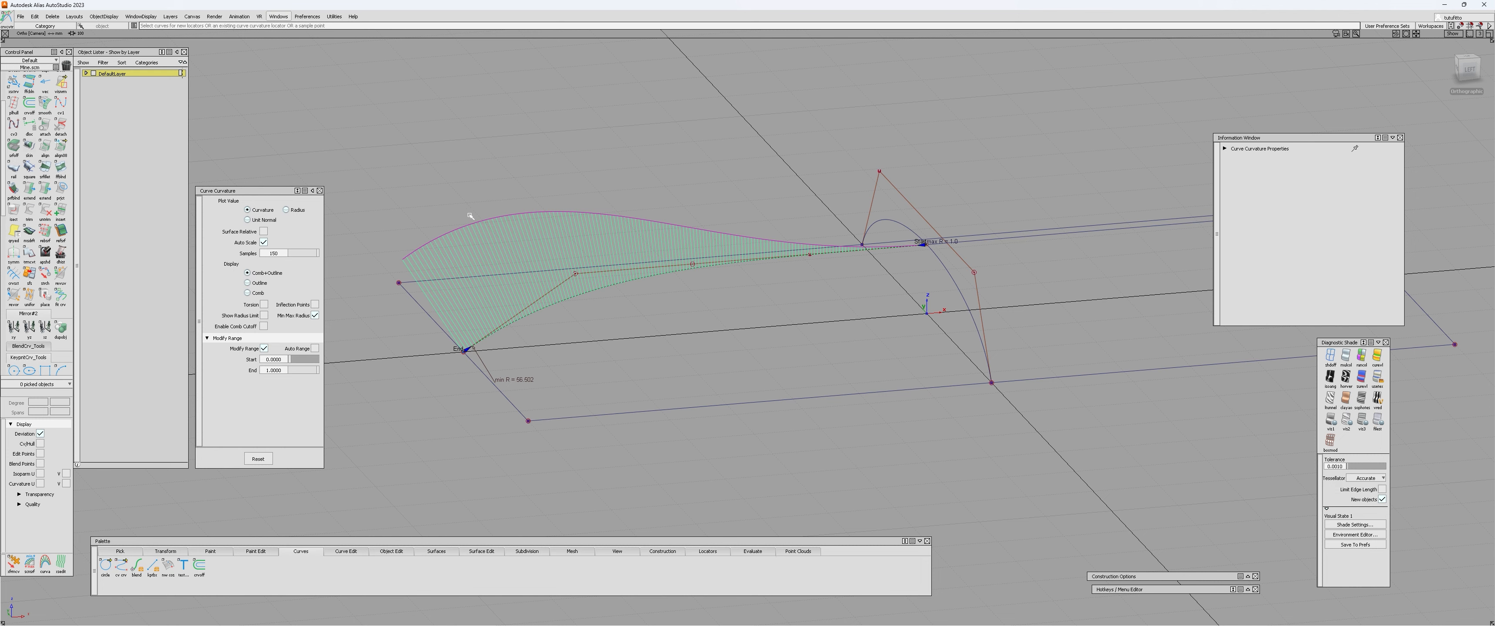
pyautogui.keyDown('alt'); pyautogui.keyDown('shift'); pyautogui.moveTo(470, 216); pyautogui.dragTo(559, 264); pyautogui.keyUp('shift'); pyautogui.keyUp('alt')
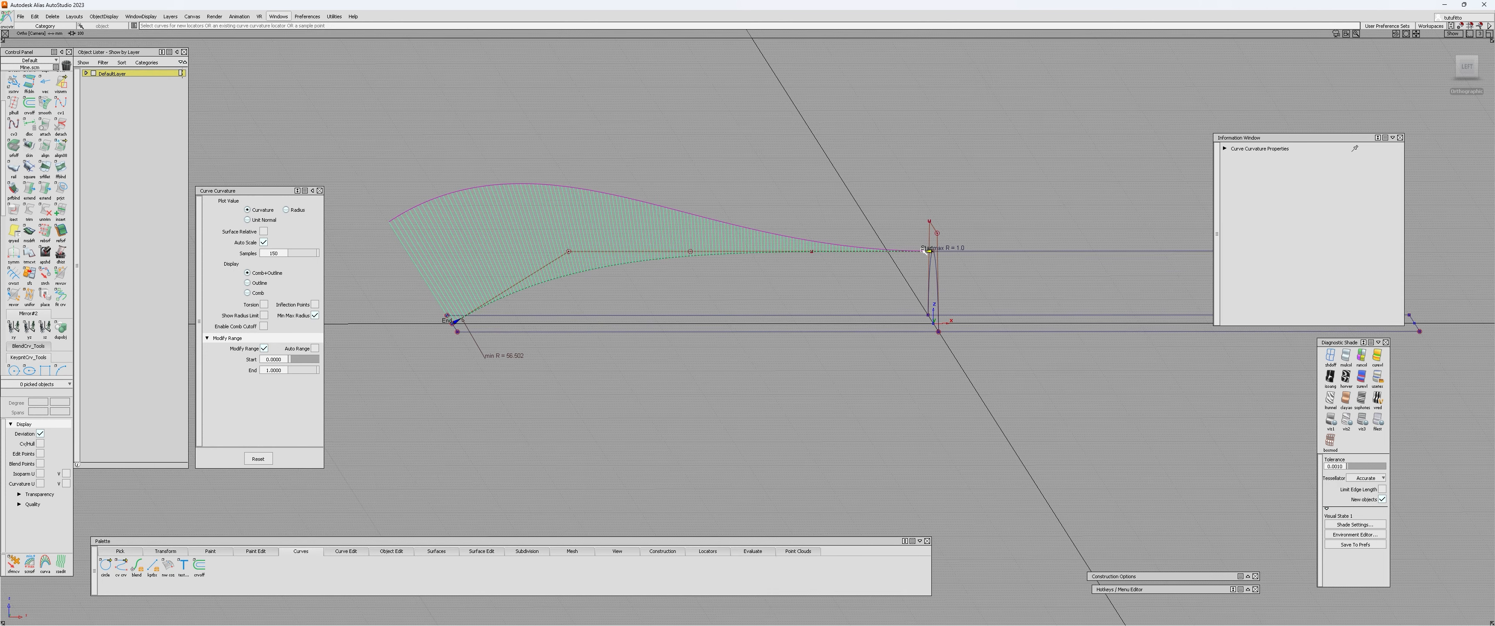
pyautogui.keyDown('alt'); pyautogui.keyDown('shift'); pyautogui.moveTo(652, 213); pyautogui.dragTo(934, 245); pyautogui.keyUp('shift'); pyautogui.keyUp('alt')
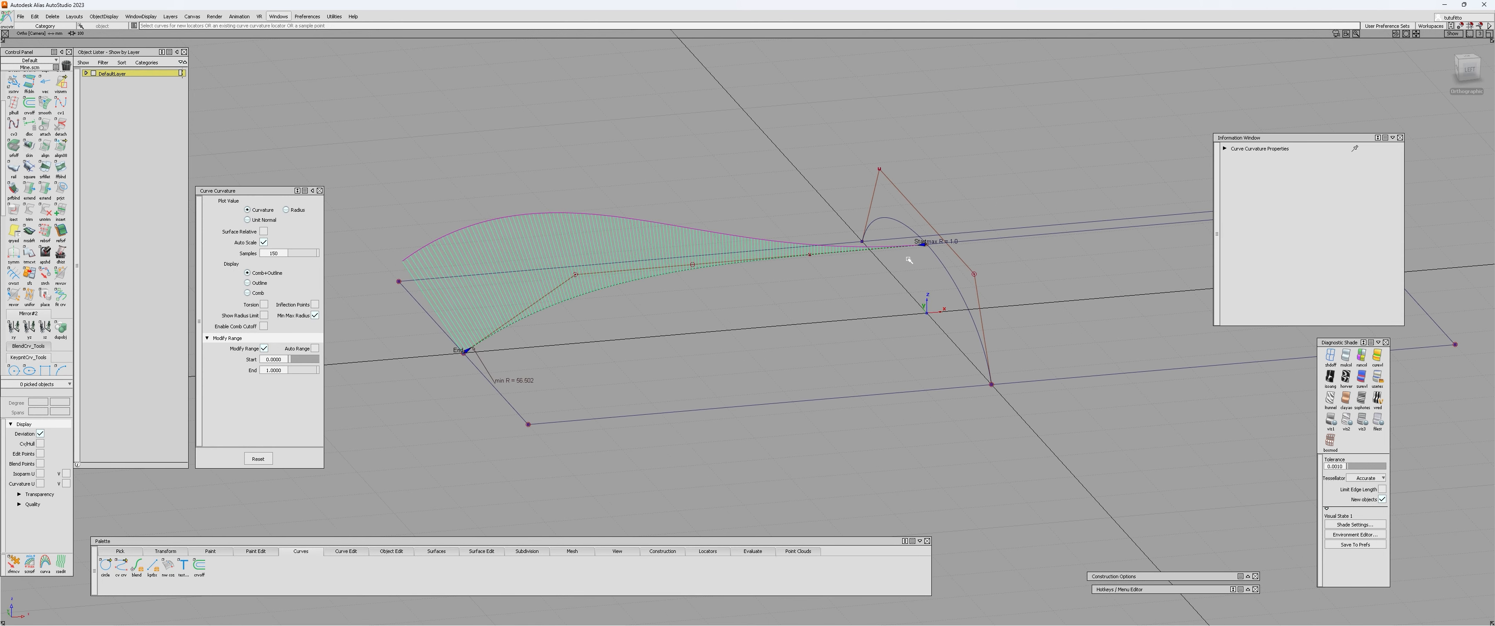
pyautogui.keyDown('alt'); pyautogui.keyDown('shift'); pyautogui.moveTo(754, 295); pyautogui.dragTo(783, 319); pyautogui.keyUp('shift'); pyautogui.keyUp('alt')
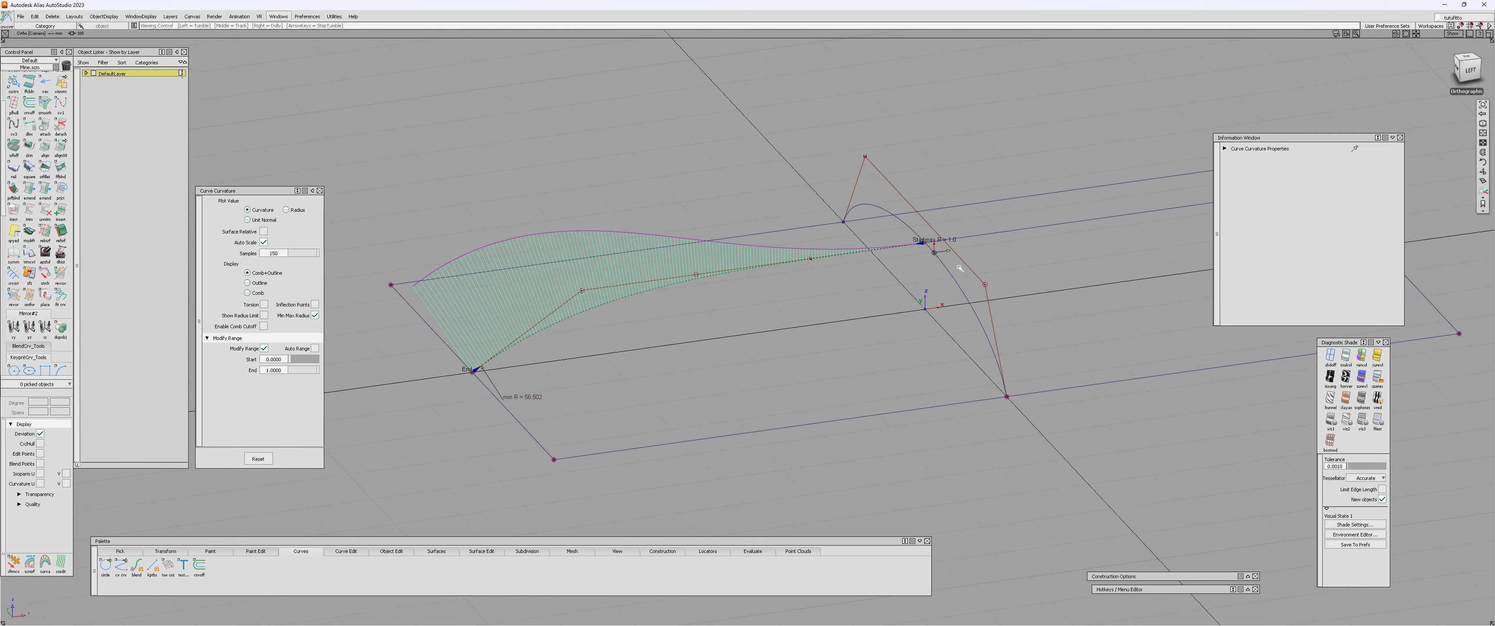
pyautogui.keyDown('alt'); pyautogui.keyDown('shift'); pyautogui.moveTo(958, 267); pyautogui.dragTo(813, 266); pyautogui.keyUp('shift'); pyautogui.keyUp('alt')
pyautogui.keyDown('alt'); pyautogui.keyDown('shift'); pyautogui.moveTo(708, 277); pyautogui.dragTo(694, 234); pyautogui.keyUp('shift'); pyautogui.keyUp('alt')
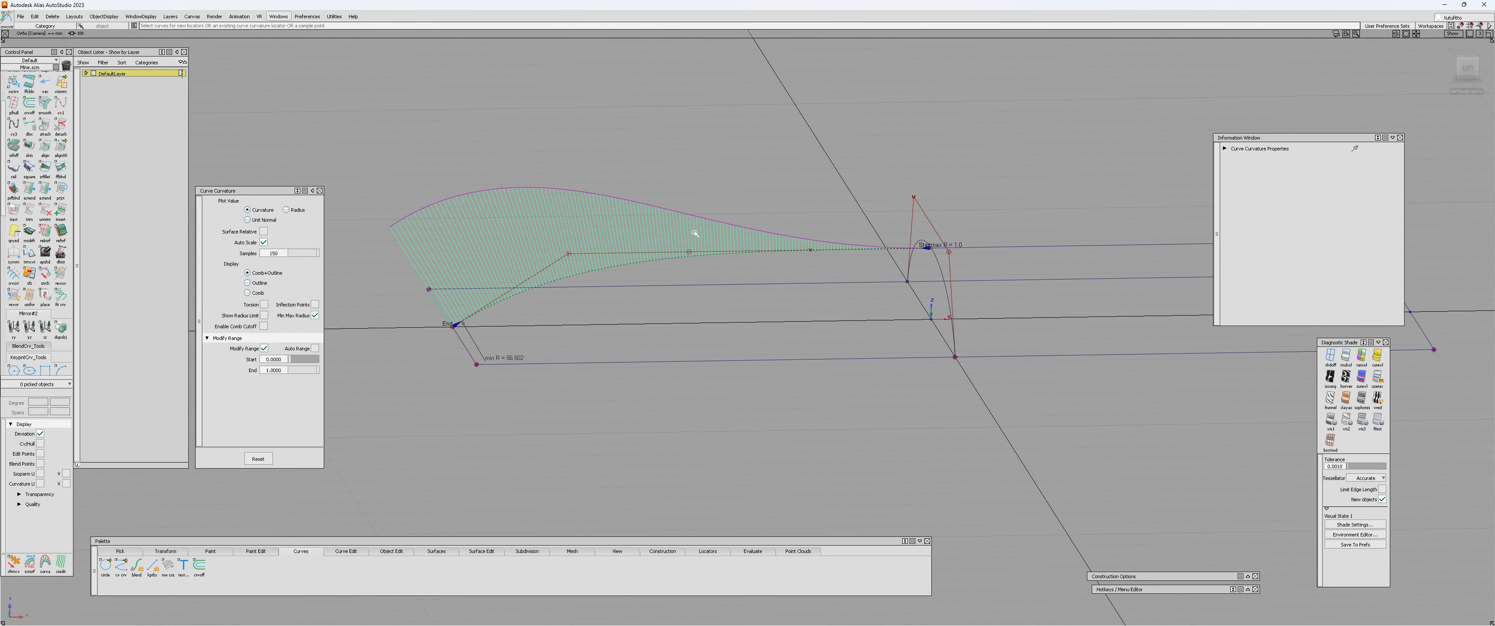
pyautogui.keyDown('alt'); pyautogui.keyDown('shift'); pyautogui.moveTo(671, 276); pyautogui.dragTo(668, 286); pyautogui.keyUp('shift'); pyautogui.keyUp('alt')
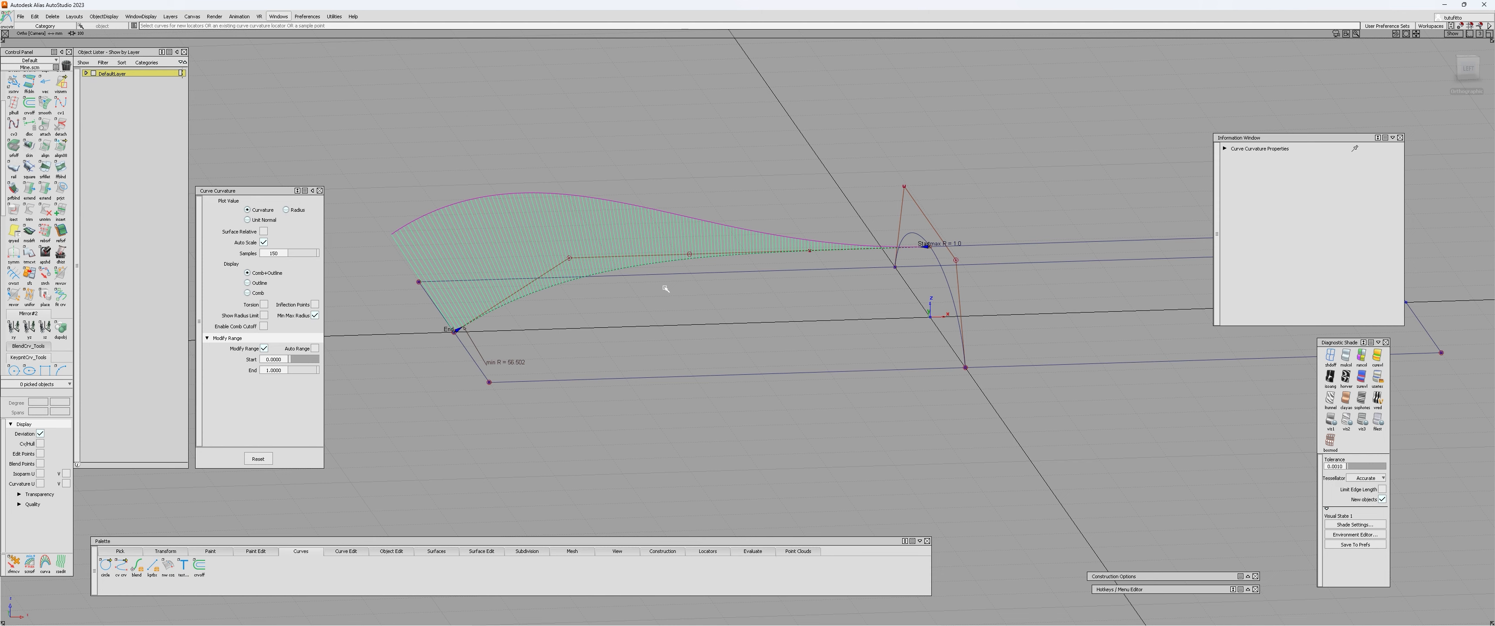
pyautogui.keyDown('alt'); pyautogui.keyDown('shift'); pyautogui.moveTo(701, 264); pyautogui.dragTo(675, 308); pyautogui.keyUp('shift'); pyautogui.keyUp('alt')
# Reopen the lengthwise curve's alignment and change it to G2 continuity with degree 3.
pyautogui.hotkey('ctrl', 'q')
pyautogui.click(724, 259)
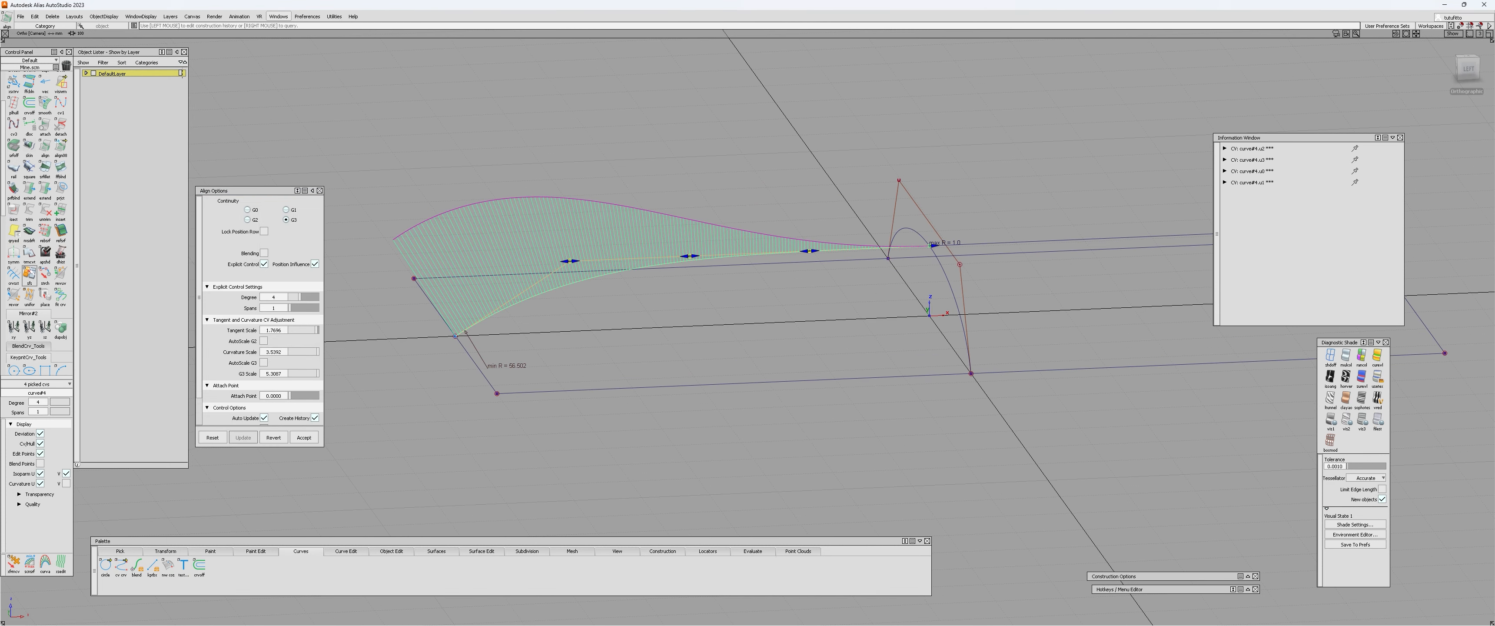
pyautogui.keyDown('alt'); pyautogui.keyDown('shift'); pyautogui.moveTo(538, 263); pyautogui.dragTo(624, 300); pyautogui.keyUp('shift'); pyautogui.keyUp('alt')
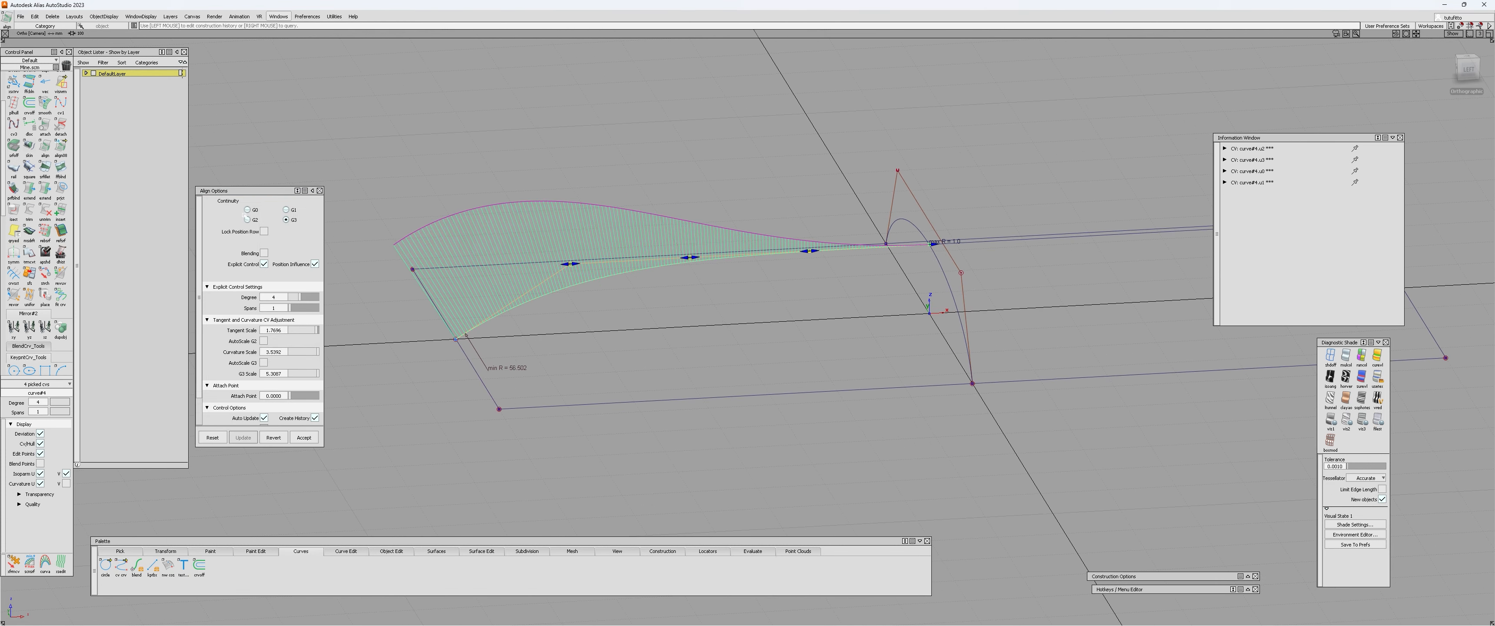
pyautogui.moveTo(253, 190); pyautogui.dragTo(258, 201)
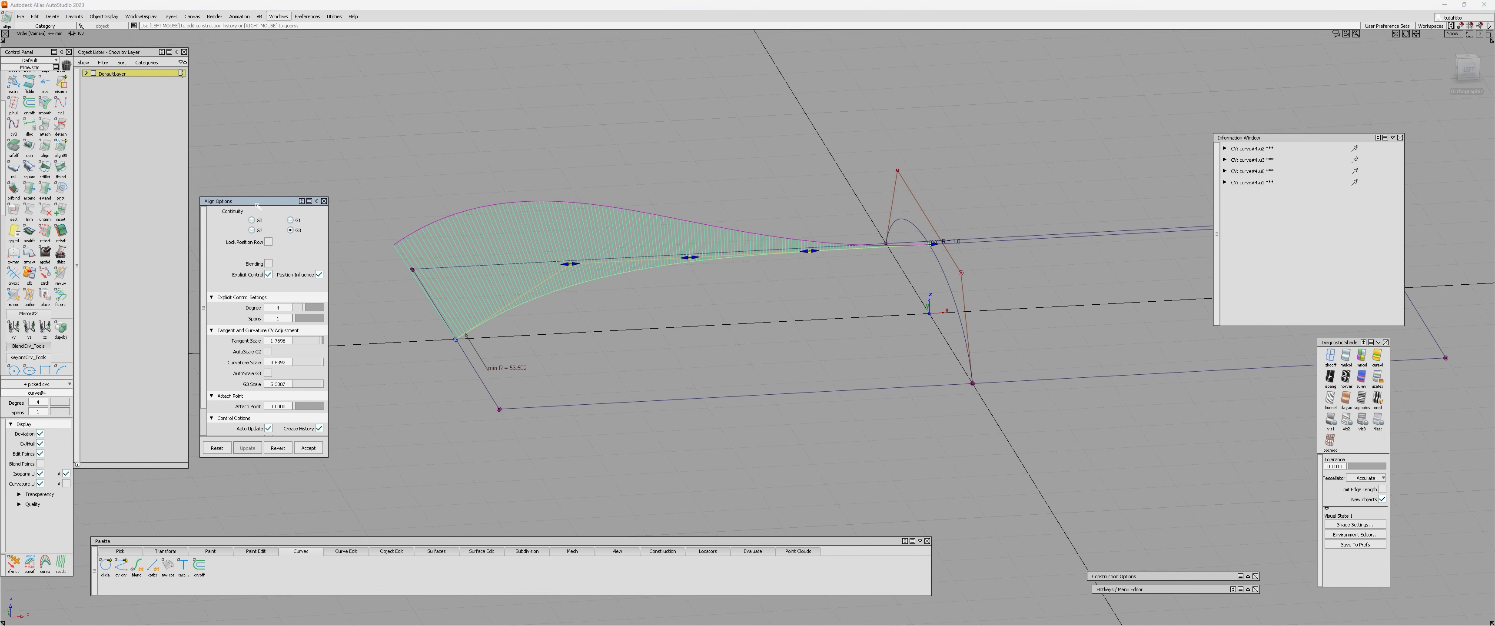
pyautogui.click(251, 230)
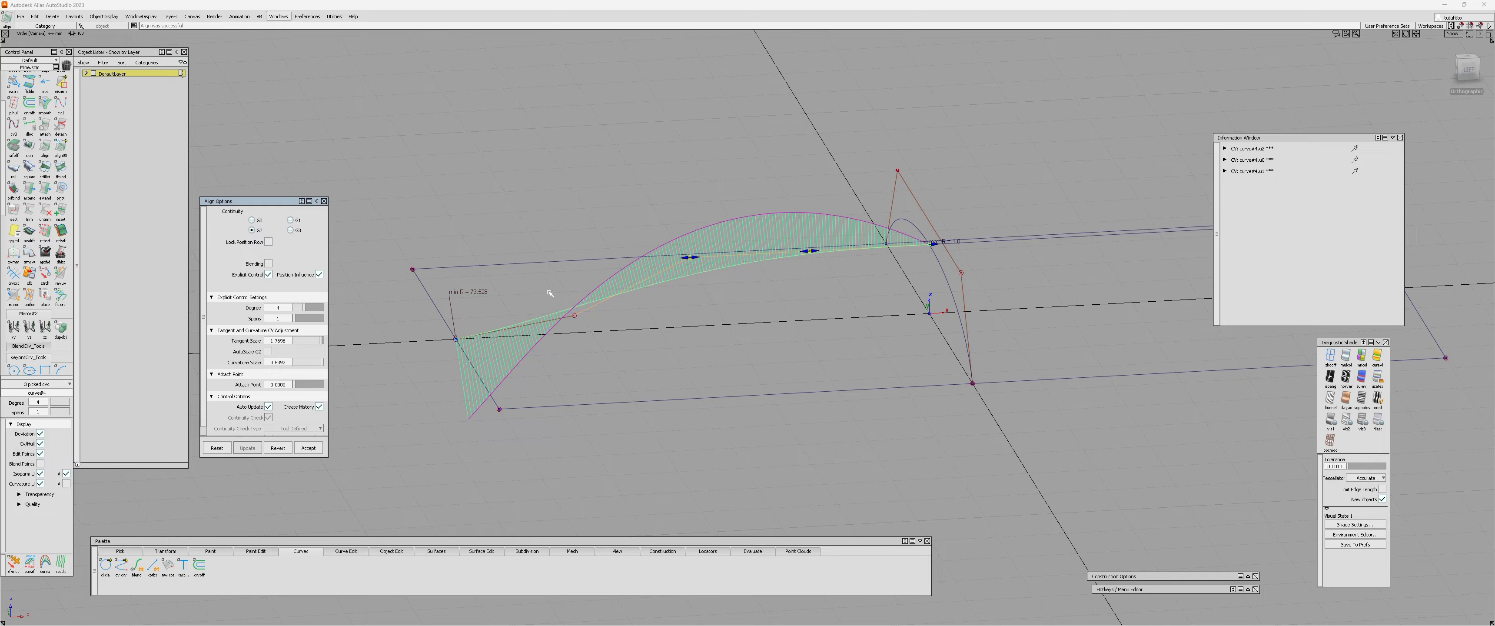
pyautogui.click(303, 308)
pyautogui.keyDown('alt'); pyautogui.keyDown('shift'); pyautogui.moveTo(592, 331); pyautogui.dragTo(628, 308); pyautogui.keyUp('shift'); pyautogui.keyUp('alt')
pyautogui.keyDown('alt'); pyautogui.keyDown('shift'); pyautogui.moveTo(932, 291); pyautogui.dragTo(949, 254); pyautogui.keyUp('shift'); pyautogui.keyUp('alt')
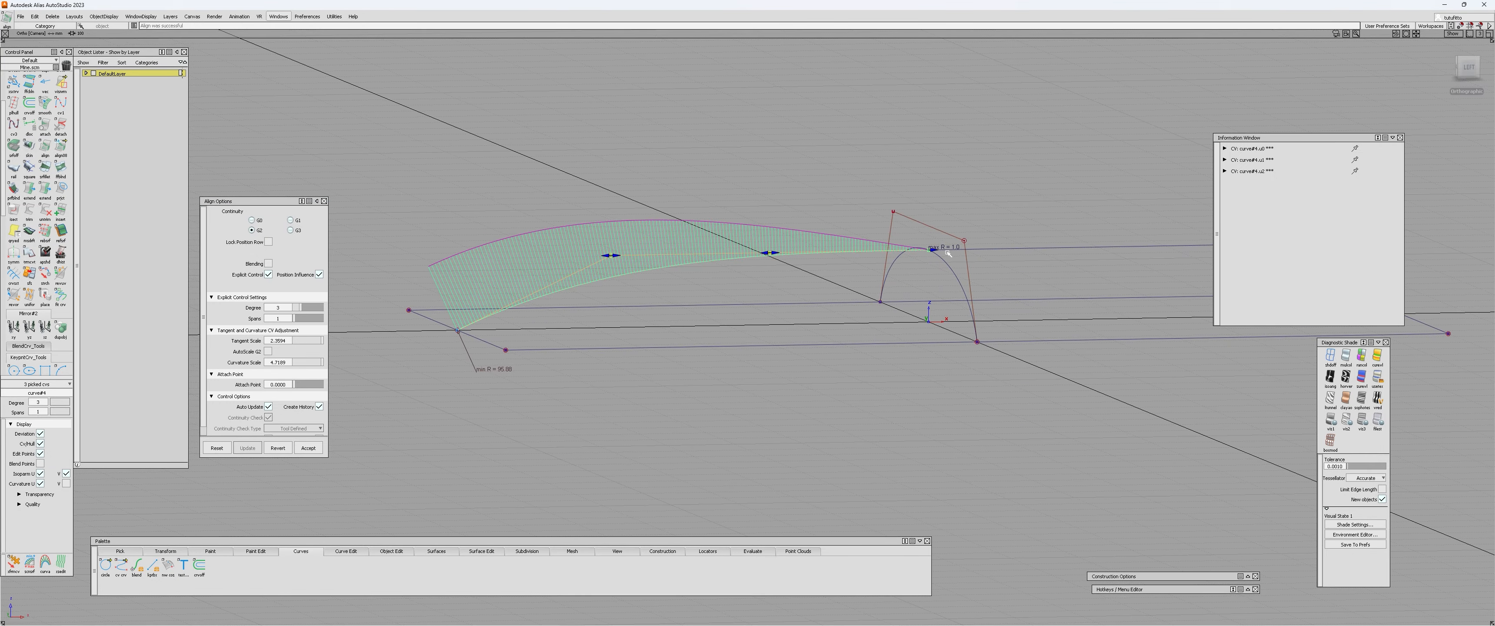
# Adjust the alignment's tangent scale to about 4.1 and its curvature scale to about 5.8 while shaping the comb.
pyautogui.keyDown('alt'); pyautogui.keyDown('shift'); pyautogui.moveTo(670, 256); pyautogui.dragTo(763, 274); pyautogui.keyUp('shift'); pyautogui.keyUp('alt')
pyautogui.keyDown('alt'); pyautogui.keyDown('shift'); pyautogui.moveTo(912, 245); pyautogui.dragTo(611, 233); pyautogui.keyUp('shift'); pyautogui.keyUp('alt')
pyautogui.keyDown('alt'); pyautogui.keyDown('shift'); pyautogui.moveTo(479, 228); pyautogui.dragTo(546, 265); pyautogui.keyUp('shift'); pyautogui.keyUp('alt')
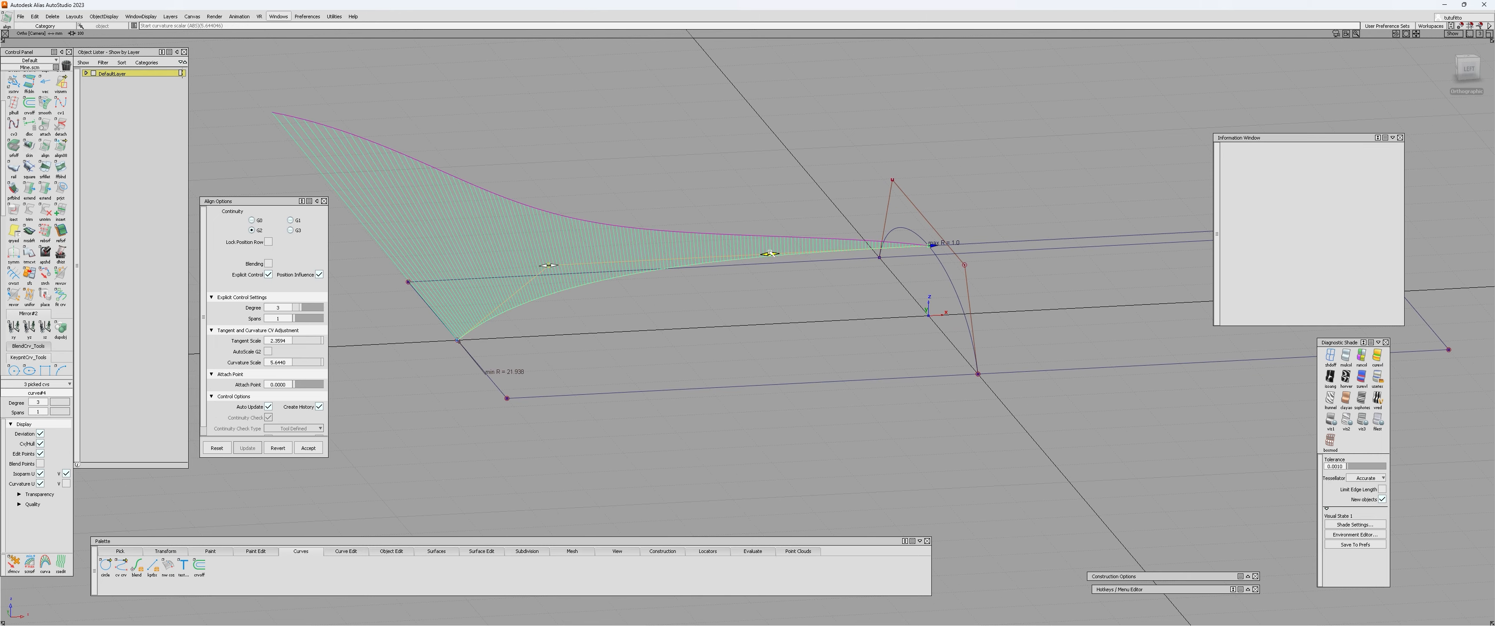
pyautogui.moveTo(771, 255); pyautogui.dragTo(697, 263)
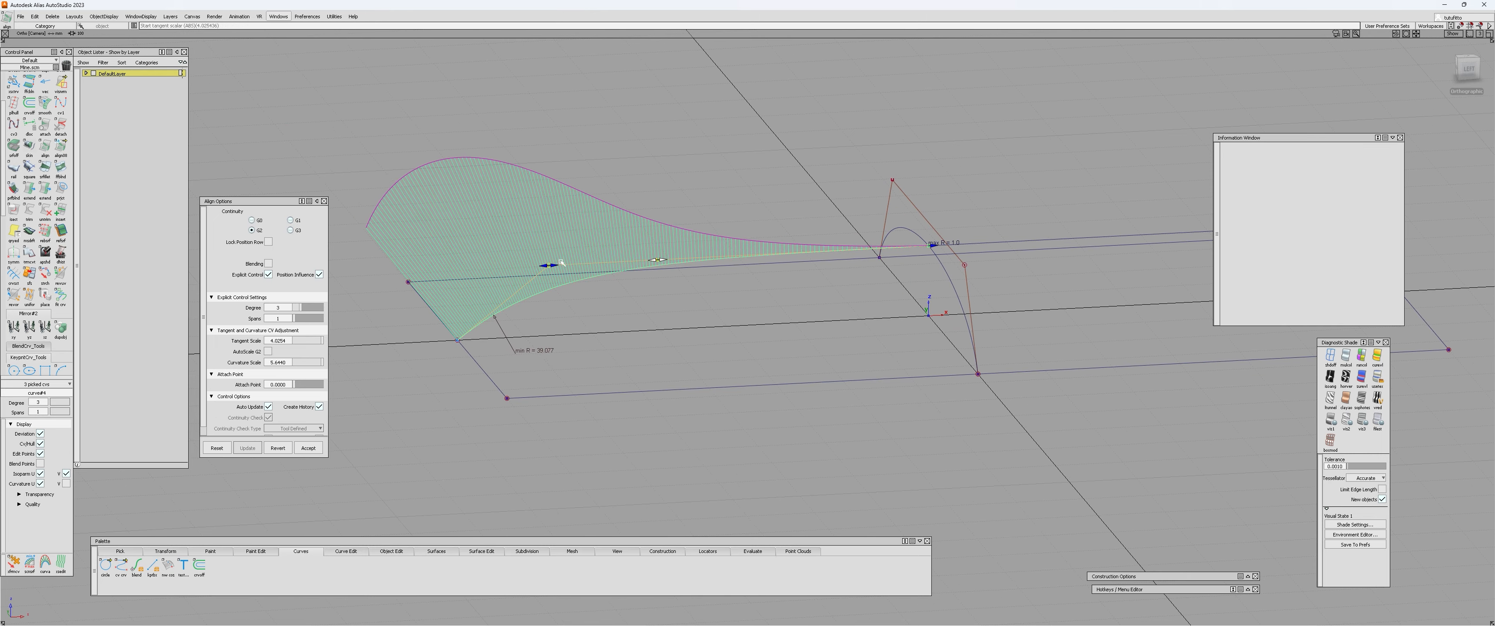
pyautogui.moveTo(550, 265); pyautogui.dragTo(538, 265)
pyautogui.keyDown('alt'); pyautogui.keyDown('shift'); pyautogui.moveTo(643, 268); pyautogui.dragTo(568, 260); pyautogui.keyUp('shift'); pyautogui.keyUp('alt')
pyautogui.keyDown('alt'); pyautogui.keyDown('shift'); pyautogui.moveTo(714, 264); pyautogui.dragTo(702, 243); pyautogui.keyUp('shift'); pyautogui.keyUp('alt')
pyautogui.moveTo(659, 251); pyautogui.dragTo(699, 271)
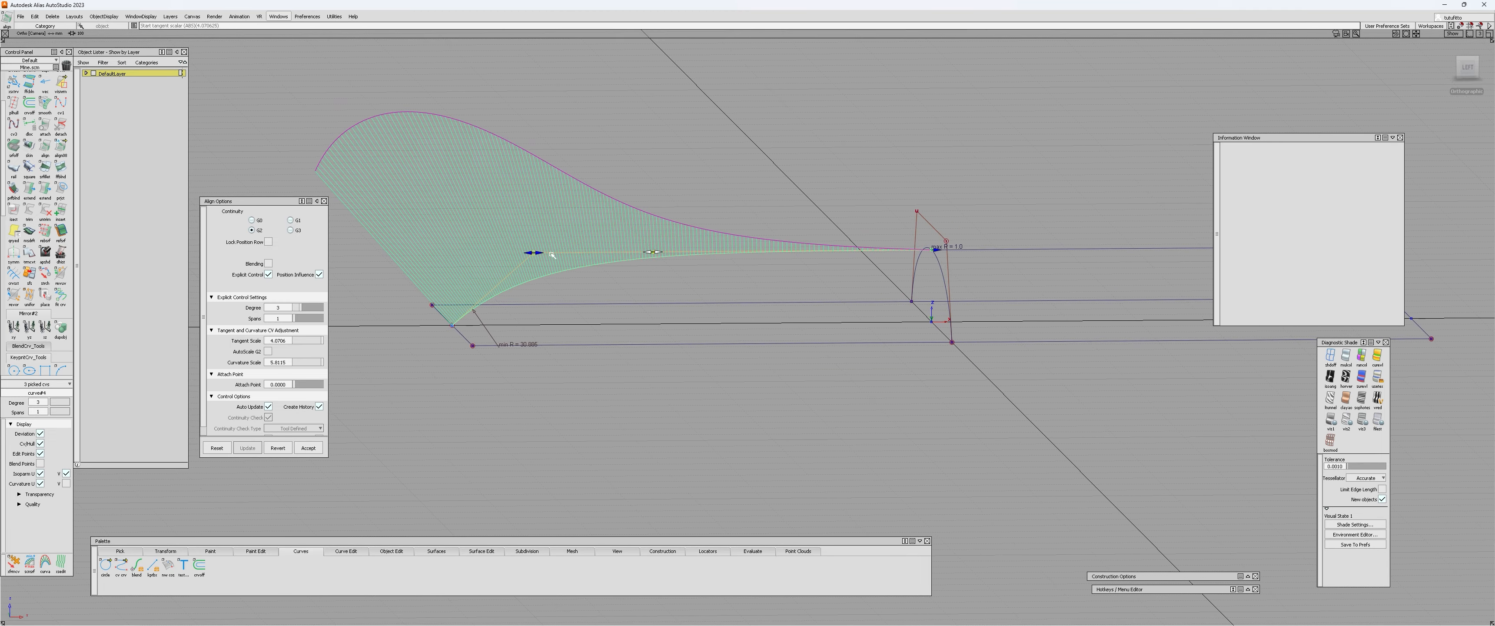
pyautogui.moveTo(552, 254); pyautogui.dragTo(540, 254)
pyautogui.moveTo(647, 252); pyautogui.dragTo(646, 252)
pyautogui.keyDown('alt'); pyautogui.keyDown('shift'); pyautogui.moveTo(590, 261); pyautogui.dragTo(615, 278); pyautogui.keyUp('shift'); pyautogui.keyUp('alt')
pyautogui.keyDown('ctrl'); pyautogui.keyDown('shift'); pyautogui.moveTo(616, 278); pyautogui.dragTo(616, 256); pyautogui.keyUp('shift'); pyautogui.keyUp('ctrl')
# Check the lengthwise curve against the arch and reopen its alignment settings.
pyautogui.click(921, 245)
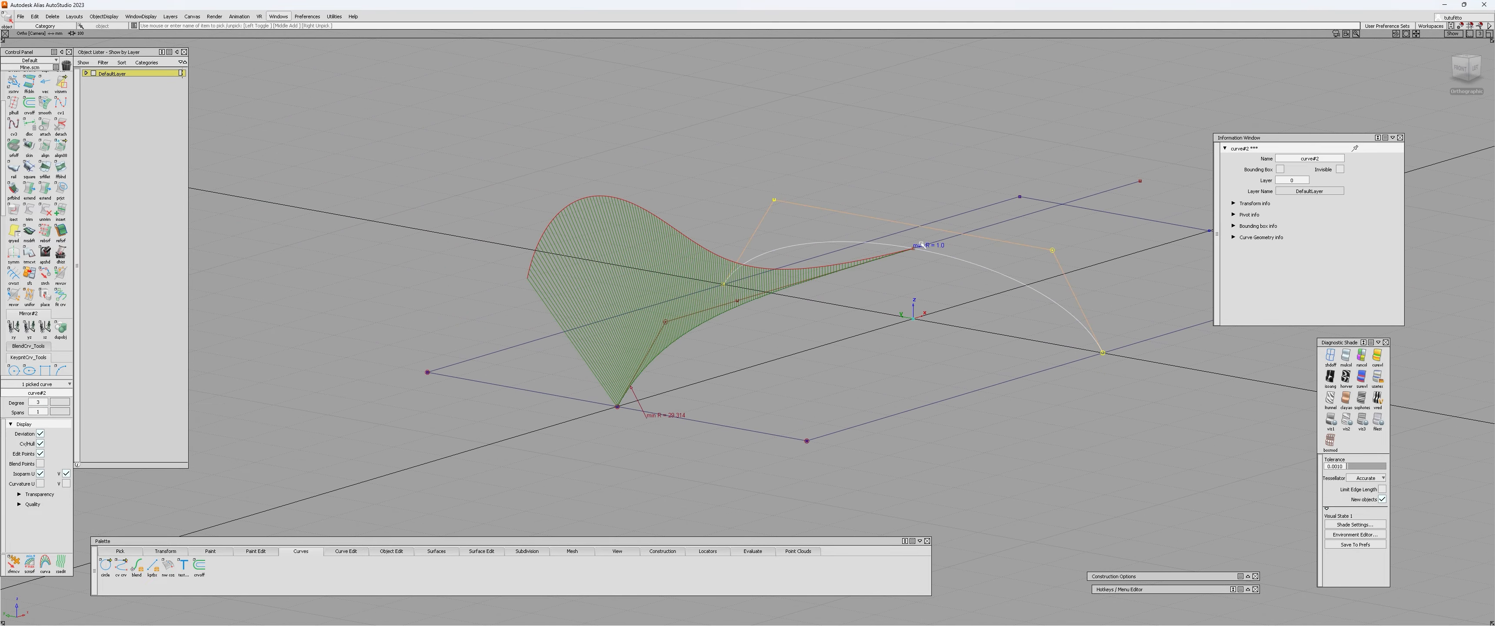
pyautogui.keyDown('alt'); pyautogui.keyDown('shift'); pyautogui.moveTo(896, 230); pyautogui.dragTo(807, 271); pyautogui.keyUp('shift'); pyautogui.keyUp('alt')
pyautogui.keyDown('alt'); pyautogui.keyDown('shift'); pyautogui.moveTo(944, 304); pyautogui.dragTo(561, 291); pyautogui.keyUp('shift'); pyautogui.keyUp('alt')
pyautogui.hotkey('ctrl', 'q')
pyautogui.click(696, 245)
pyautogui.keyDown('alt'); pyautogui.keyDown('shift'); pyautogui.moveTo(627, 317); pyautogui.dragTo(659, 315); pyautogui.keyUp('shift'); pyautogui.keyUp('alt')
pyautogui.keyDown('alt'); pyautogui.keyDown('shift'); pyautogui.moveTo(490, 358); pyautogui.dragTo(430, 405); pyautogui.keyUp('shift'); pyautogui.keyUp('alt')
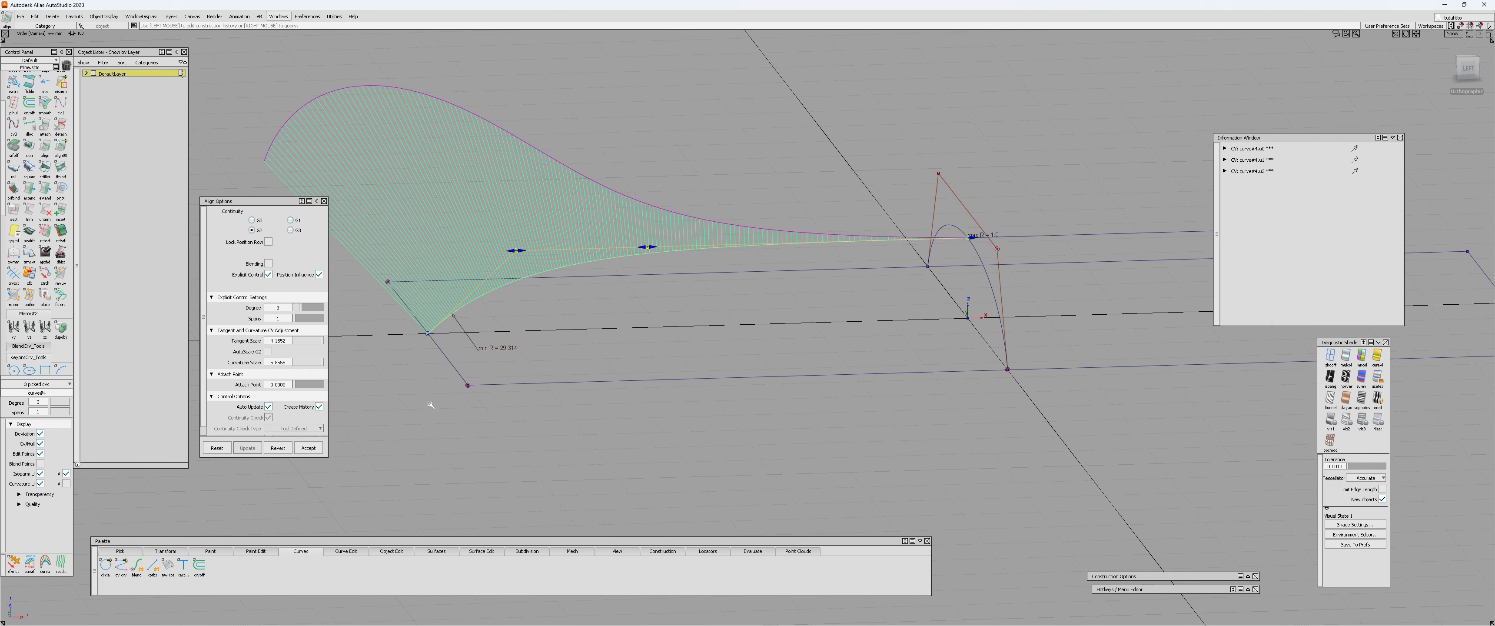
# Revert the lengthwise curve's G2 alignment to return it to its unaligned straight shape.
pyautogui.click(280, 450)
pyautogui.keyDown('alt'); pyautogui.keyDown('shift'); pyautogui.moveTo(626, 330); pyautogui.dragTo(624, 404); pyautogui.keyUp('shift'); pyautogui.keyUp('alt')
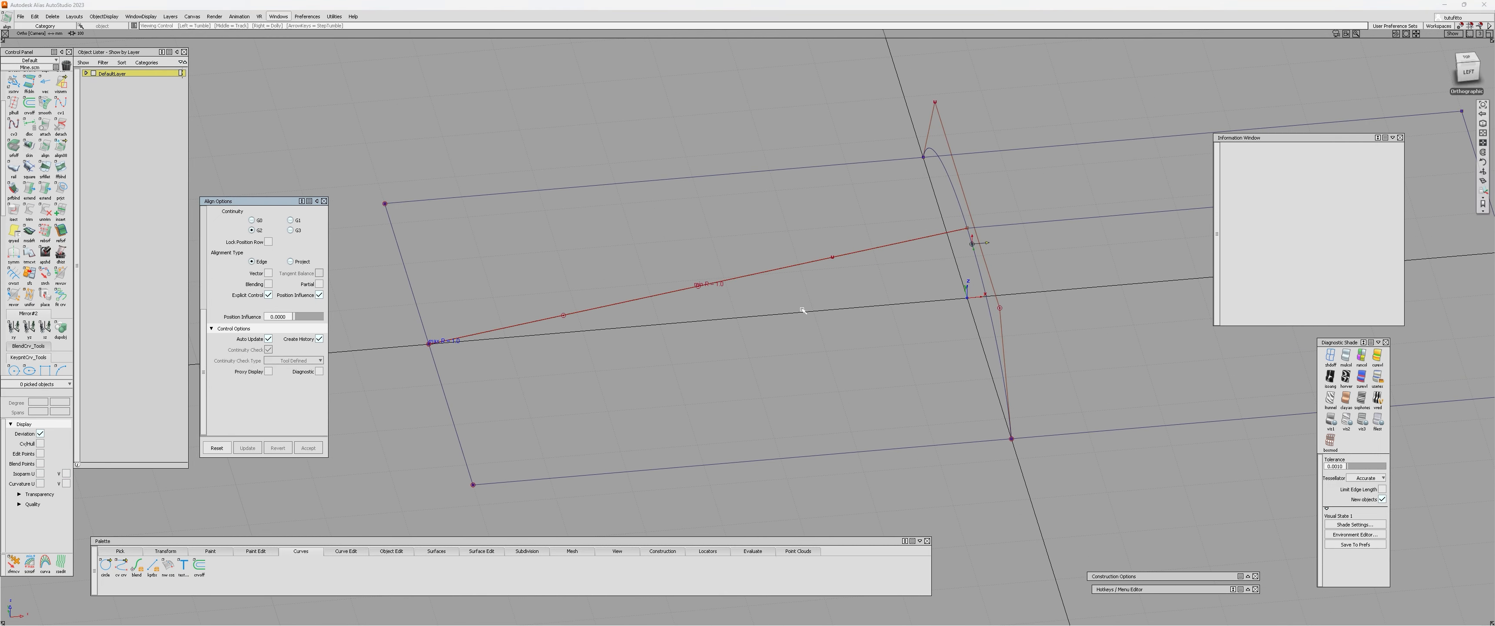
pyautogui.keyDown('alt'); pyautogui.keyDown('shift'); pyautogui.moveTo(804, 308); pyautogui.dragTo(682, 362); pyautogui.keyUp('shift'); pyautogui.keyUp('alt')
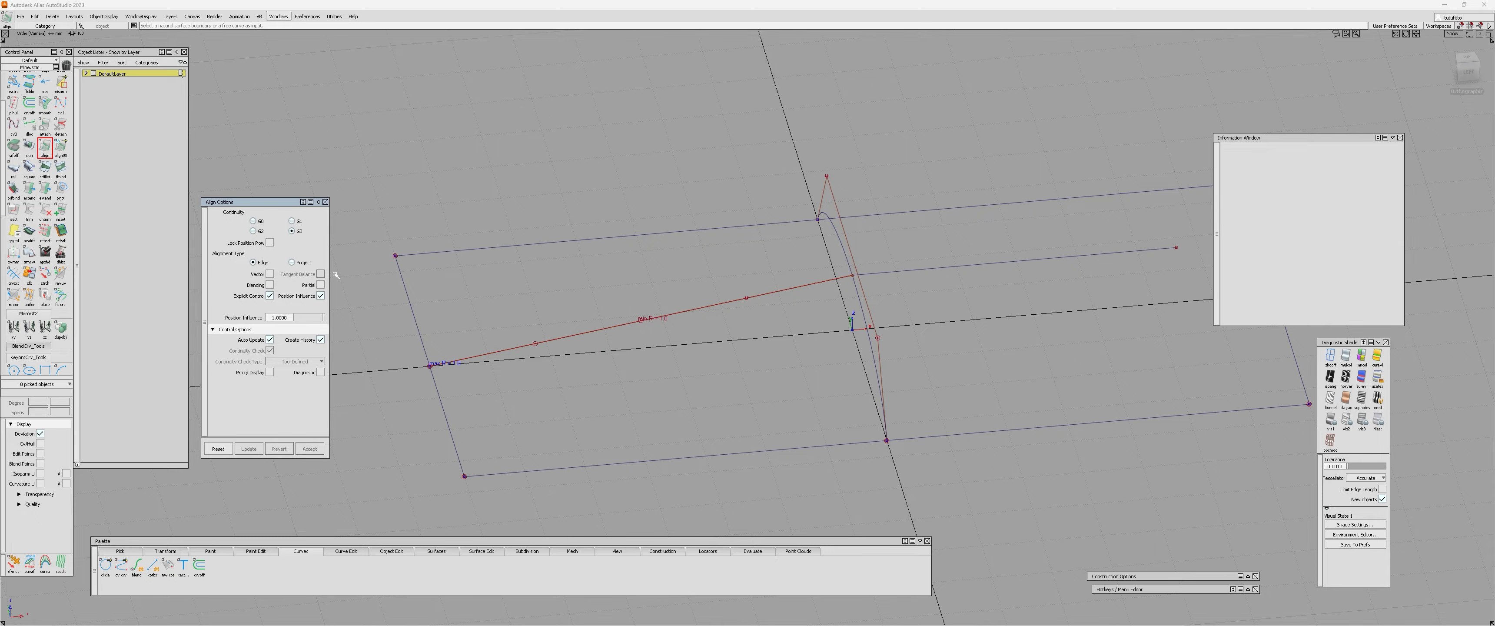
# Align the lengthwise curve's crest end to the straight crest line with G3 continuity and explicit degree 4.
pyautogui.click(826, 283)
pyautogui.click(867, 273)
pyautogui.keyDown('alt'); pyautogui.keyDown('shift'); pyautogui.moveTo(841, 300); pyautogui.dragTo(835, 256); pyautogui.keyUp('shift'); pyautogui.keyUp('alt')
pyautogui.keyDown('ctrl'); pyautogui.keyDown('shift'); pyautogui.moveTo(661, 289); pyautogui.dragTo(516, 382); pyautogui.keyUp('shift'); pyautogui.keyUp('ctrl')
pyautogui.click(645, 296)
pyautogui.click(711, 339)
pyautogui.keyDown('alt'); pyautogui.keyDown('shift'); pyautogui.moveTo(806, 356); pyautogui.dragTo(738, 396); pyautogui.keyUp('shift'); pyautogui.keyUp('alt')
# Duplicate the arched cross curve and place the copy outside the rectangle, beyond its near short edge.
pyautogui.click(890, 310)
pyautogui.keyDown('alt'); pyautogui.keyDown('shift'); pyautogui.moveTo(890, 311); pyautogui.dragTo(745, 361); pyautogui.keyUp('shift'); pyautogui.keyUp('alt')
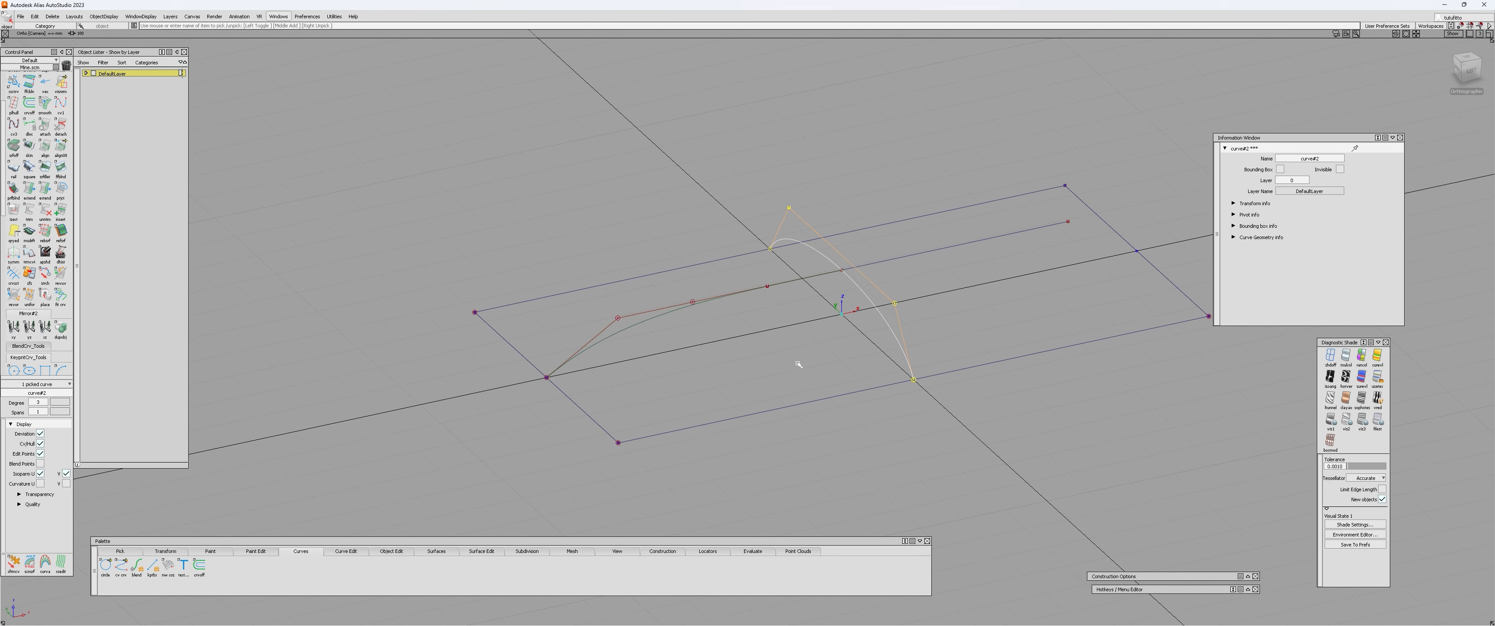
pyautogui.keyDown('ctrl'); pyautogui.keyDown('shift'); pyautogui.moveTo(799, 364); pyautogui.dragTo(885, 271, button='middle'); pyautogui.keyUp('shift'); pyautogui.keyUp('ctrl')
pyautogui.moveTo(518, 366); pyautogui.dragTo(476, 375)
pyautogui.keyDown('alt'); pyautogui.keyDown('shift'); pyautogui.moveTo(476, 375); pyautogui.dragTo(560, 322, button='middle'); pyautogui.keyUp('shift'); pyautogui.keyUp('alt')
pyautogui.keyDown('alt'); pyautogui.keyDown('shift'); pyautogui.moveTo(560, 322); pyautogui.dragTo(580, 326, button='right'); pyautogui.keyUp('shift'); pyautogui.keyUp('alt')
pyautogui.moveTo(580, 327)
pyautogui.keyDown('ctrl'); pyautogui.keyDown('shift'); pyautogui.mouseDown()
pyautogui.moveTo(560, 354)
pyautogui.moveTo(602, 312)
pyautogui.mouseUp(); pyautogui.keyUp('shift'); pyautogui.keyUp('ctrl')
pyautogui.moveTo(602, 312); pyautogui.dragTo(562, 326)
pyautogui.click(470, 361)
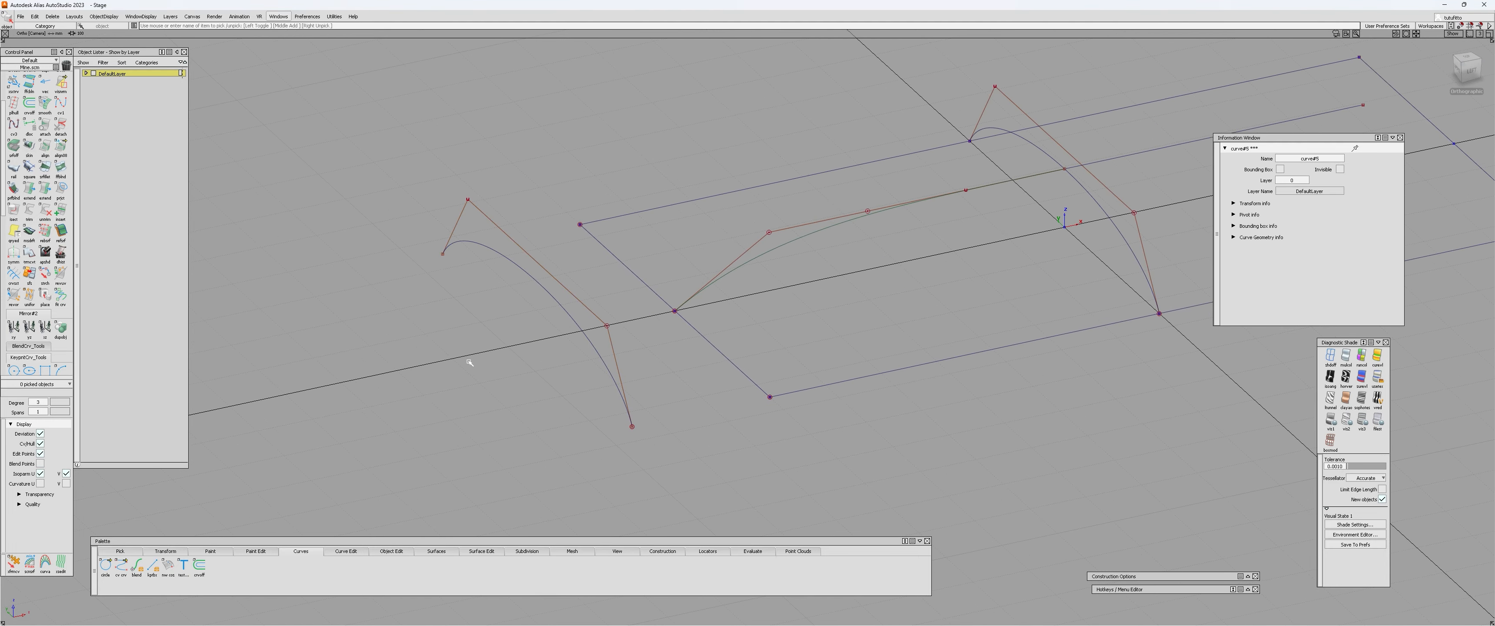
# Detach the copied arch at its midpoint and delete the far half.
pyautogui.keyDown('ctrl'); pyautogui.keyDown('shift'); pyautogui.moveTo(527, 370); pyautogui.dragTo(572, 348, button='middle'); pyautogui.keyUp('shift'); pyautogui.keyUp('ctrl')
pyautogui.moveTo(596, 352)
pyautogui.mouseDown()
pyautogui.moveTo(537, 284)
pyautogui.moveTo(529, 296)
pyautogui.mouseUp()
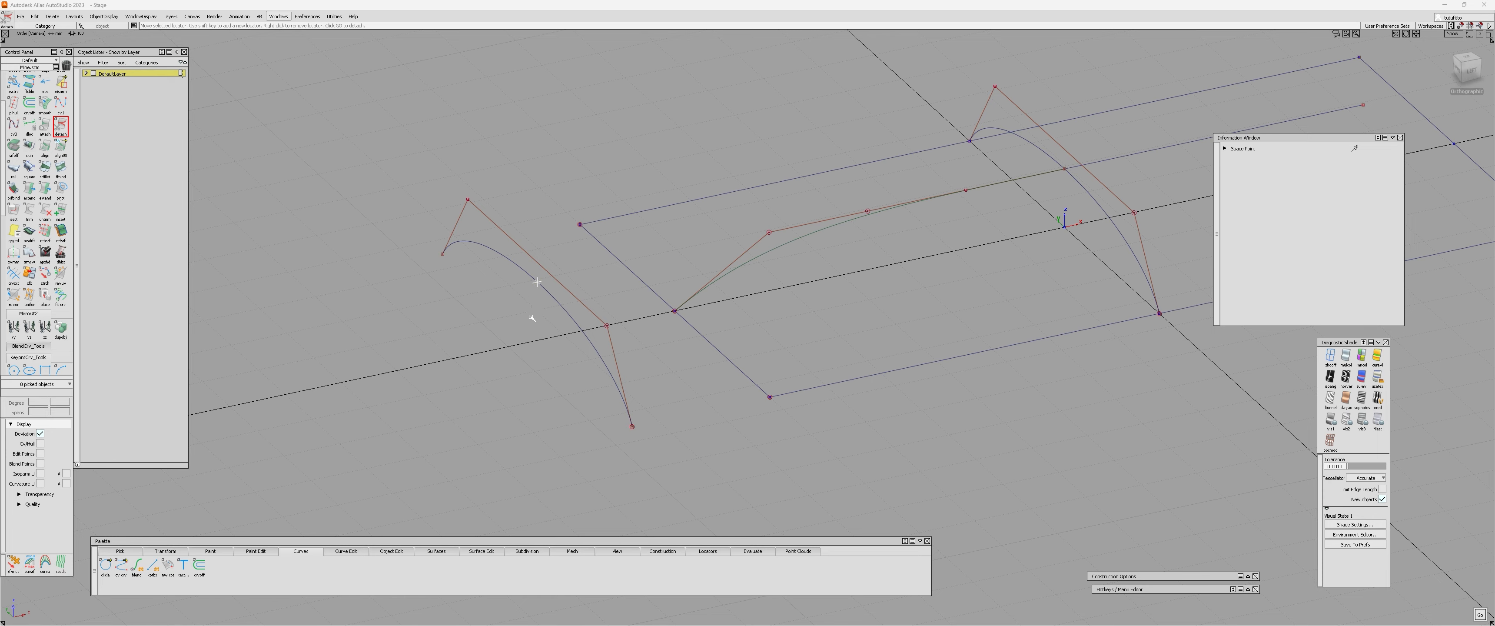
pyautogui.press('space')
pyautogui.moveTo(616, 351)
pyautogui.keyDown('alt'); pyautogui.keyDown('shift'); pyautogui.mouseDown()
pyautogui.moveTo(474, 351)
pyautogui.moveTo(698, 376)
pyautogui.moveTo(633, 348)
pyautogui.mouseUp(); pyautogui.keyUp('shift'); pyautogui.keyUp('alt')
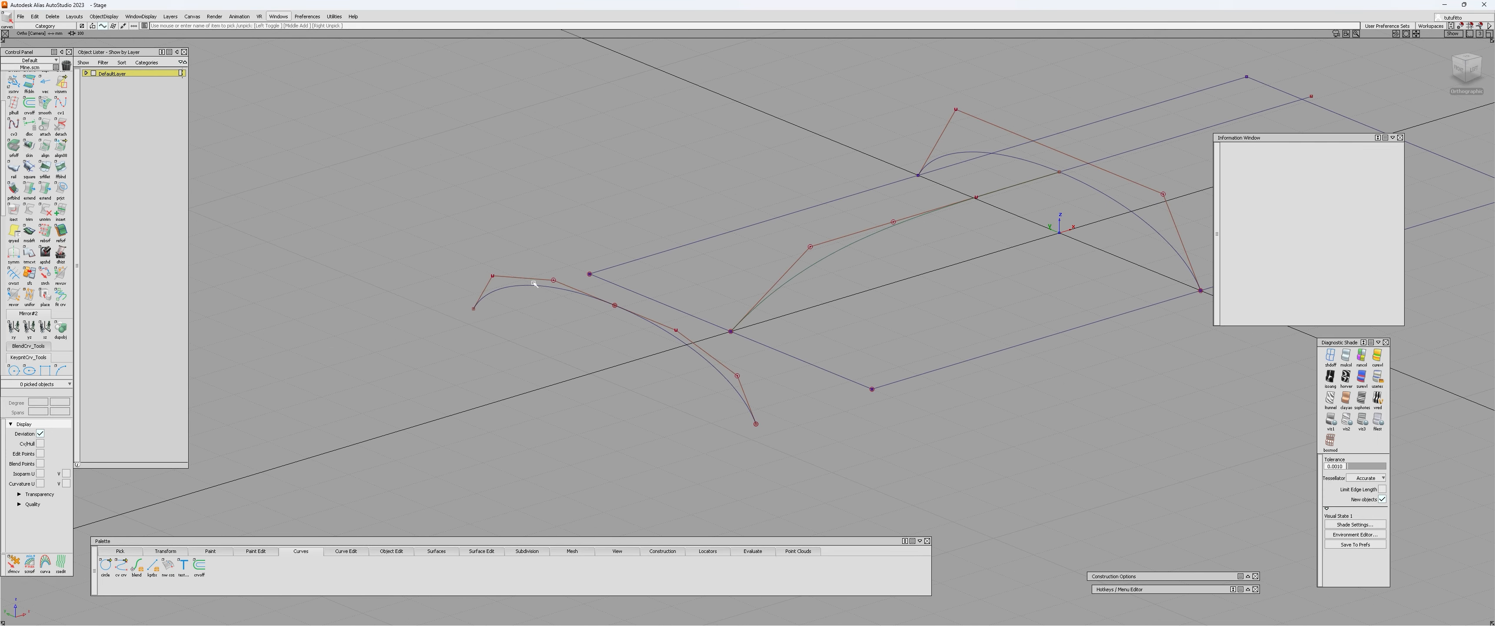
pyautogui.click(533, 283)
pyautogui.press('Delete')
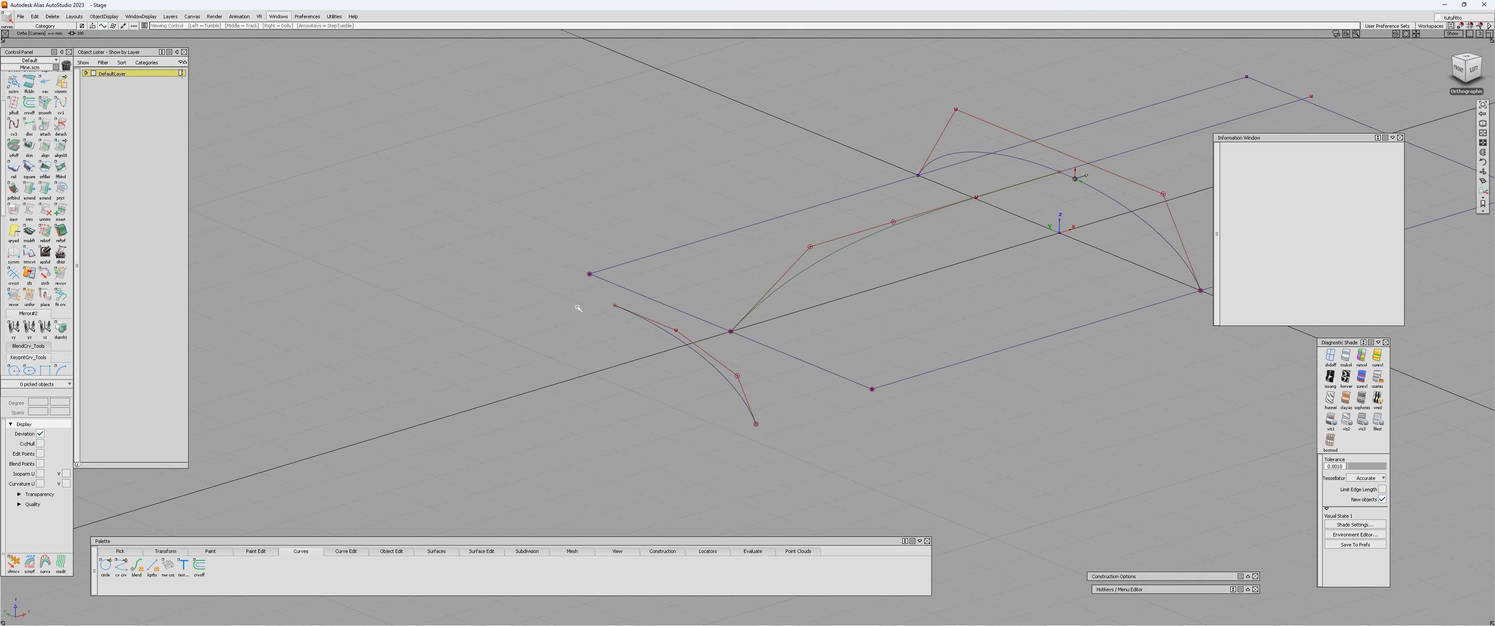
pyautogui.keyDown('alt'); pyautogui.keyDown('shift'); pyautogui.moveTo(578, 307); pyautogui.dragTo(600, 335); pyautogui.keyUp('shift'); pyautogui.keyUp('alt')
pyautogui.press('e')
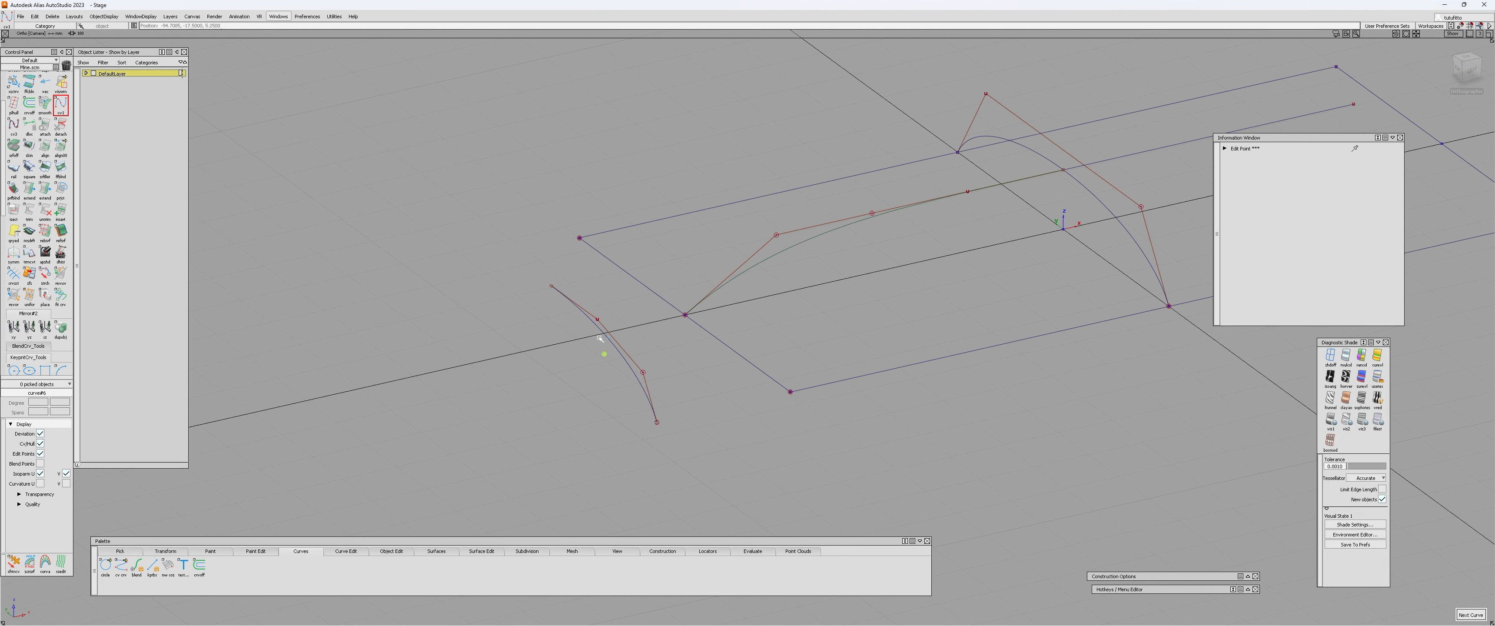
pyautogui.hotkey('ctrl', 'z')
pyautogui.keyDown('alt'); pyautogui.keyDown('shift'); pyautogui.moveTo(621, 353); pyautogui.dragTo(637, 350, button='right'); pyautogui.keyUp('shift'); pyautogui.keyUp('alt')
pyautogui.click(634, 354)
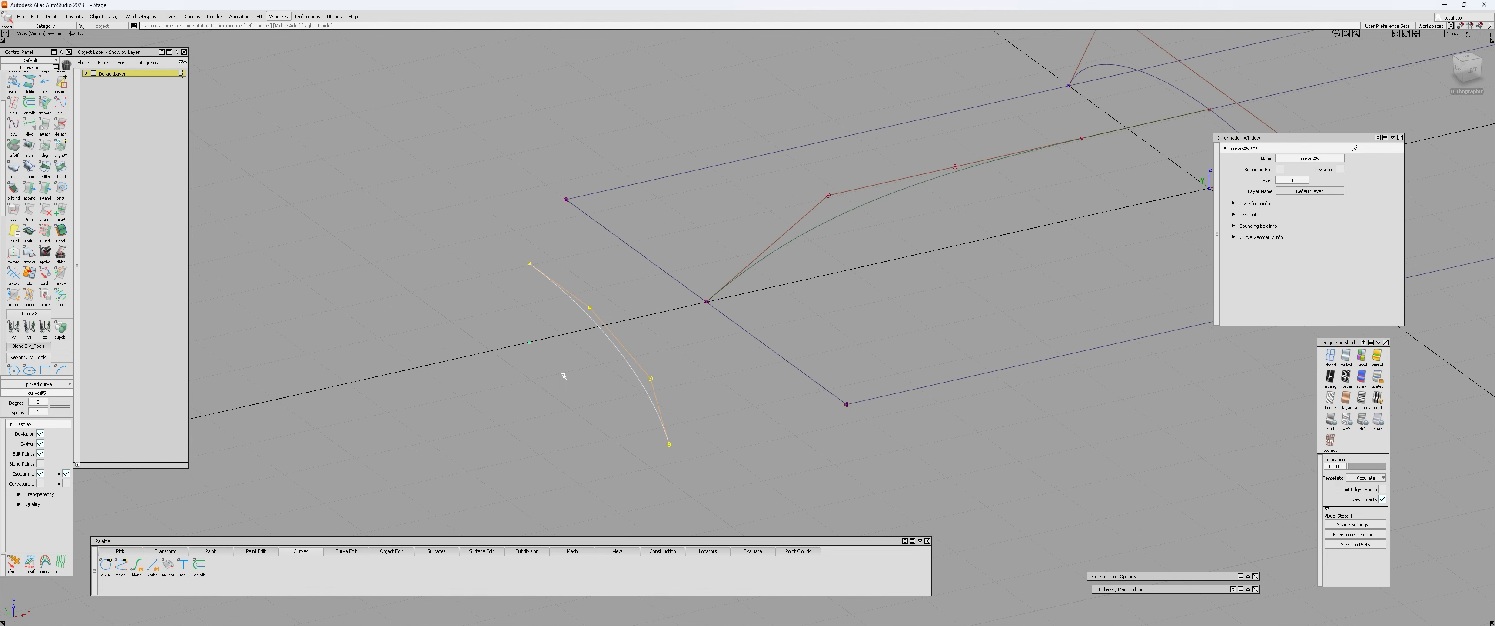
pyautogui.keyDown('ctrl'); pyautogui.keyDown('shift'); pyautogui.moveTo(564, 373); pyautogui.dragTo(632, 376); pyautogui.keyUp('shift'); pyautogui.keyUp('ctrl')
pyautogui.press('e')
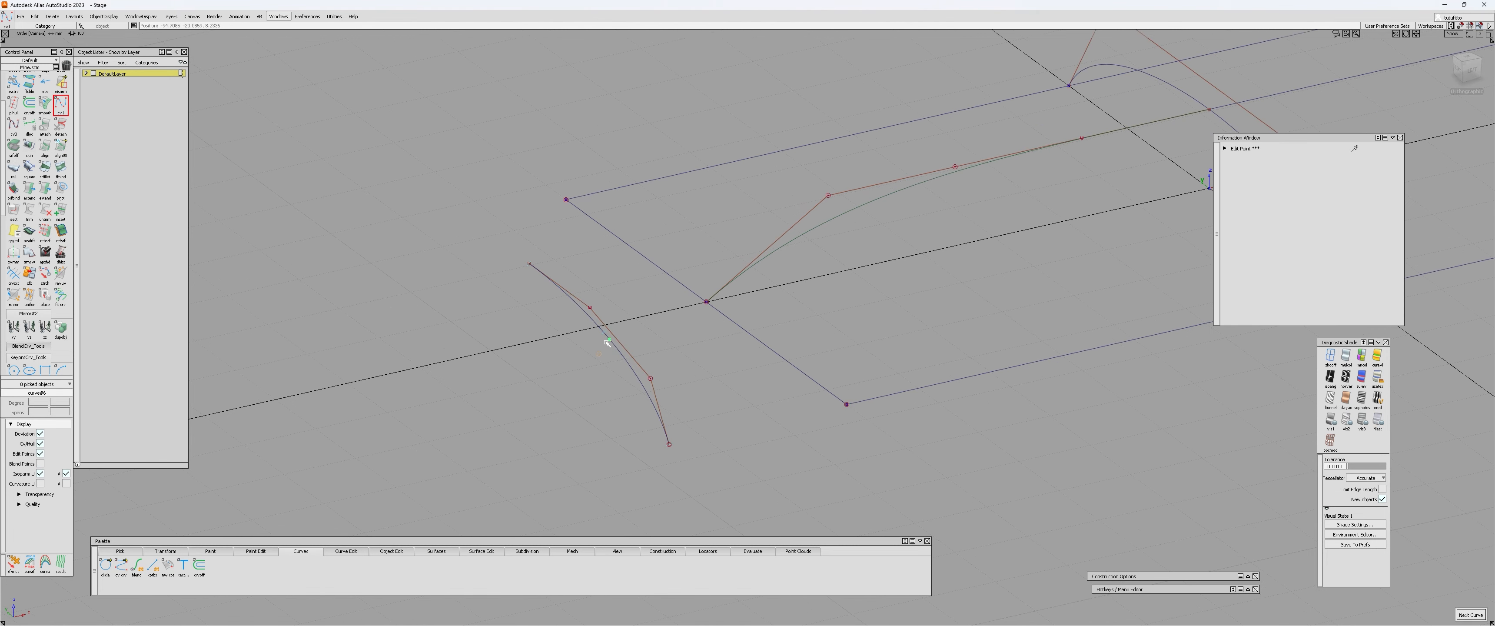
pyautogui.keyDown('ctrl'); pyautogui.keyDown('shift'); pyautogui.moveTo(717, 287); pyautogui.dragTo(605, 344); pyautogui.keyUp('shift'); pyautogui.keyUp('ctrl')
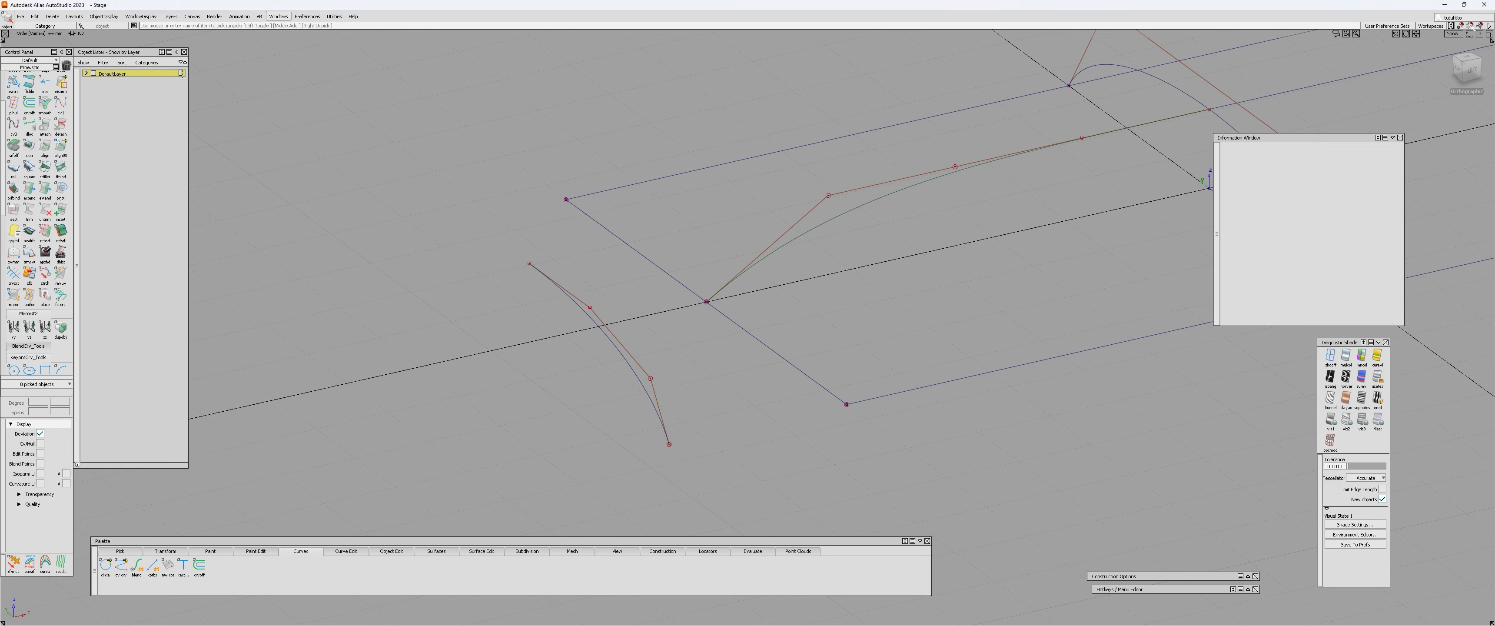
# Examine the curve snap options for divisions, centre and intersection snapping, and close them again.
pyautogui.click(1488, 24)
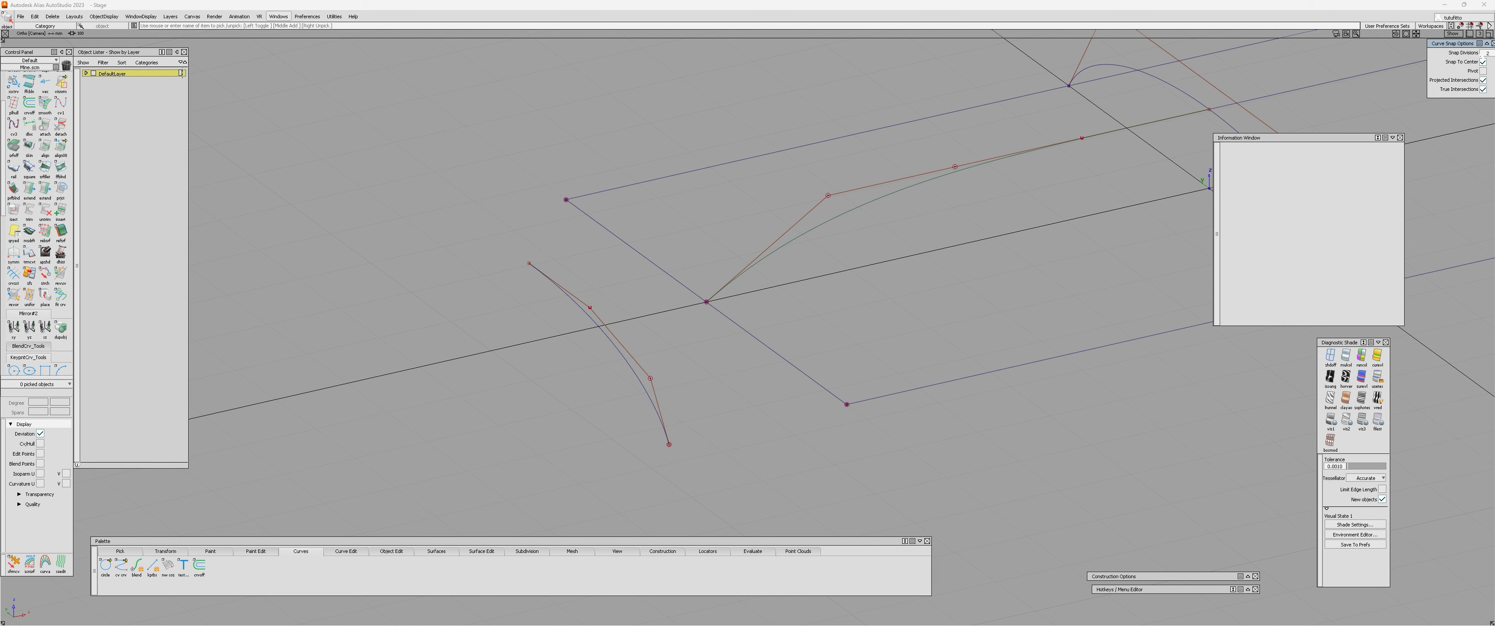
pyautogui.moveTo(1457, 46); pyautogui.dragTo(1389, 56)
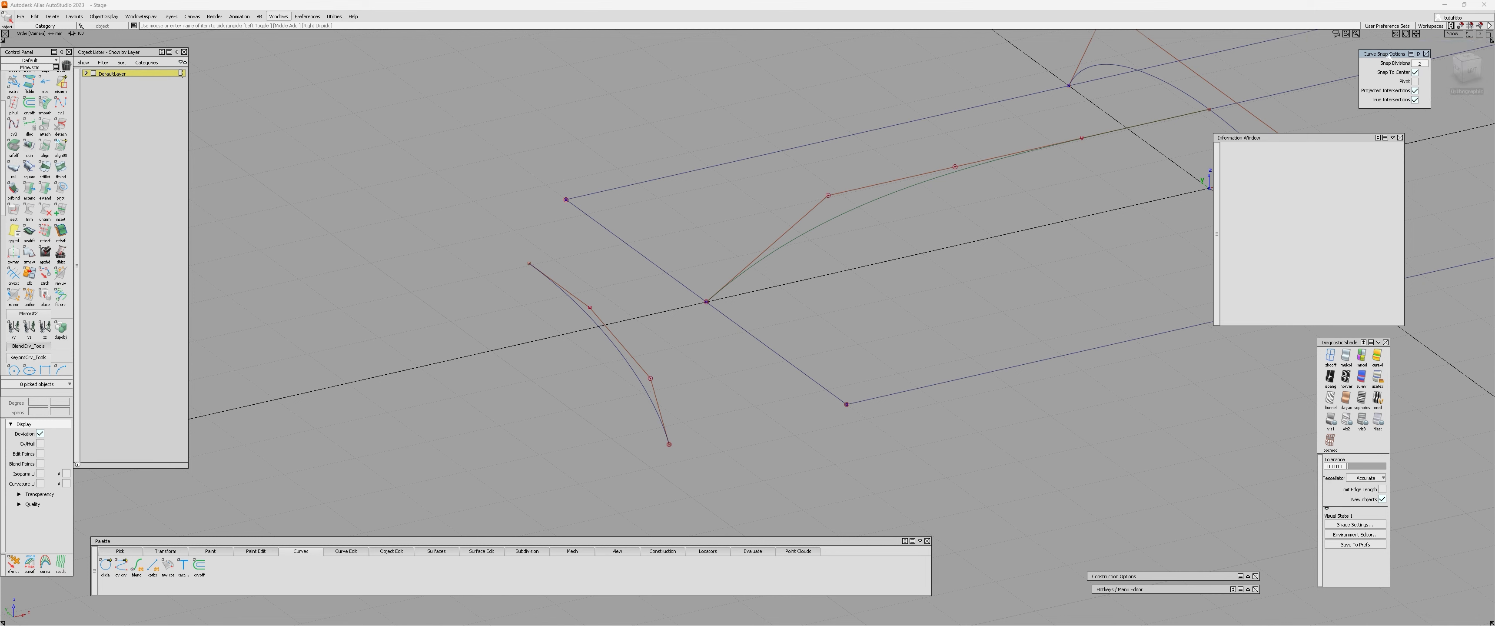
pyautogui.click(1427, 54)
# Pick the remaining half arch and rotate it to run along the rectangle's lengthwise centre line.
pyautogui.keyDown('alt'); pyautogui.keyDown('shift'); pyautogui.moveTo(738, 309); pyautogui.dragTo(709, 315); pyautogui.keyUp('shift'); pyautogui.keyUp('alt')
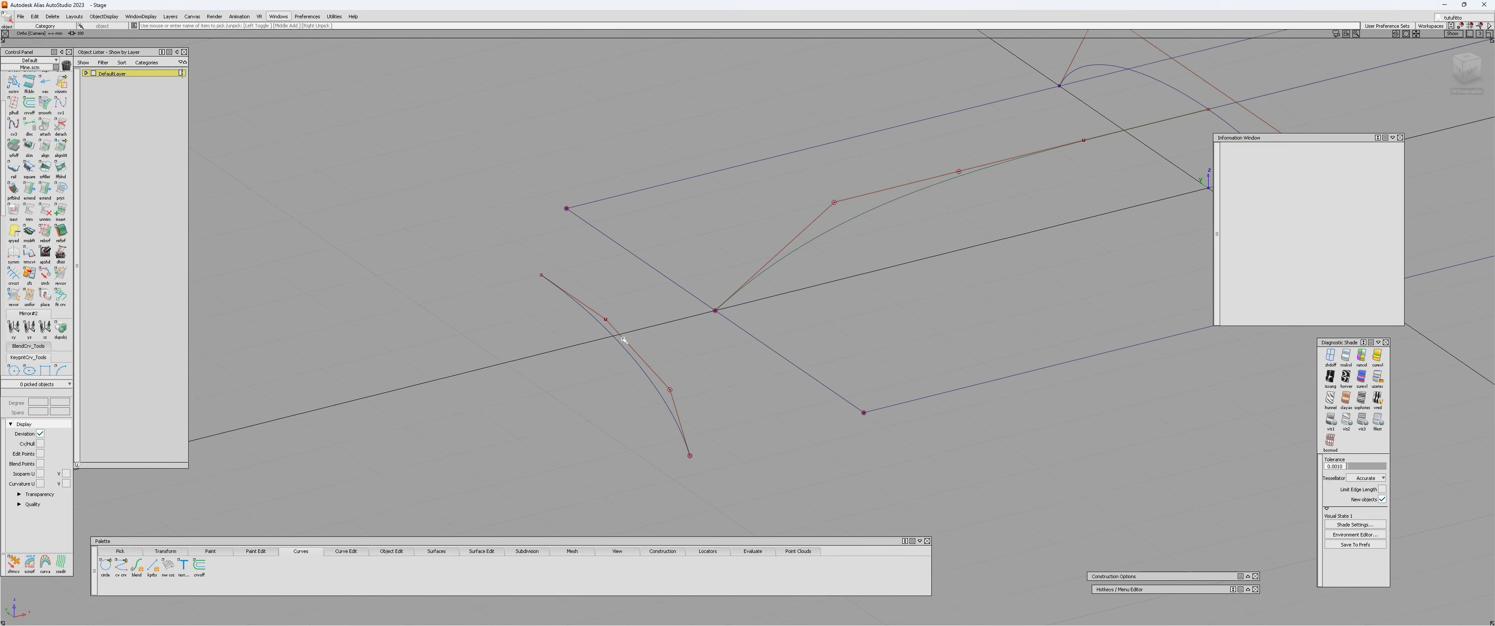
pyautogui.click(625, 341)
pyautogui.keyDown('alt'); pyautogui.keyDown('shift'); pyautogui.moveTo(577, 365); pyautogui.dragTo(503, 344); pyautogui.keyUp('shift'); pyautogui.keyUp('alt')
pyautogui.keyDown('alt'); pyautogui.keyDown('shift'); pyautogui.moveTo(503, 343); pyautogui.dragTo(571, 334); pyautogui.keyUp('shift'); pyautogui.keyUp('alt')
pyautogui.press('w')
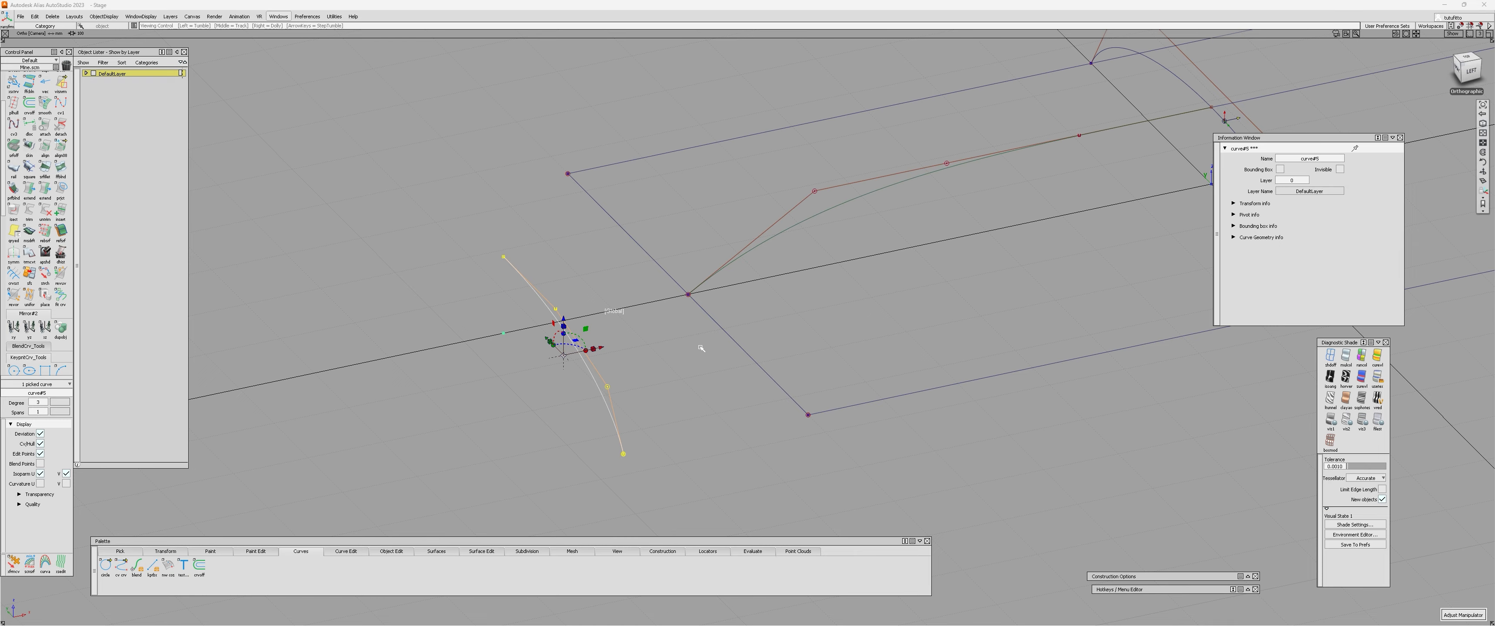
pyautogui.moveTo(701, 347)
pyautogui.keyDown('alt'); pyautogui.keyDown('shift'); pyautogui.mouseDown()
pyautogui.moveTo(511, 394)
pyautogui.moveTo(716, 334)
pyautogui.mouseUp(); pyautogui.keyUp('shift'); pyautogui.keyUp('alt')
pyautogui.moveTo(573, 362)
pyautogui.keyDown('alt'); pyautogui.keyDown('shift'); pyautogui.mouseDown()
pyautogui.moveTo(554, 372)
pyautogui.moveTo(557, 357)
pyautogui.mouseUp(); pyautogui.keyUp('shift'); pyautogui.keyUp('alt')
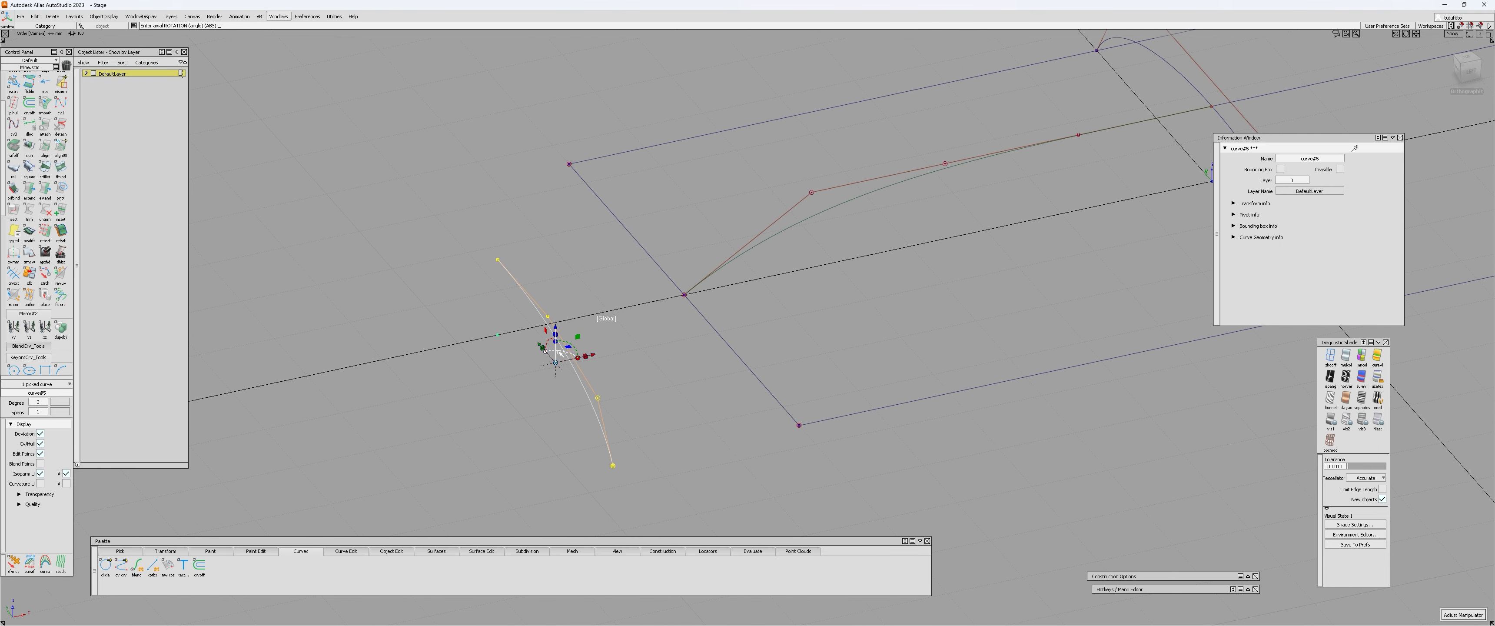
pyautogui.press('Return')
pyautogui.keyDown('alt'); pyautogui.keyDown('shift'); pyautogui.moveTo(559, 355); pyautogui.dragTo(564, 330, button='middle'); pyautogui.keyUp('shift'); pyautogui.keyUp('alt')
# Move the rotated half arch so its lower end snaps to the midpoint of the rectangle's near short edge.
pyautogui.keyDown('ctrl'); pyautogui.keyDown('shift'); pyautogui.moveTo(531, 333); pyautogui.dragTo(507, 333, button='right'); pyautogui.keyUp('shift'); pyautogui.keyUp('ctrl')
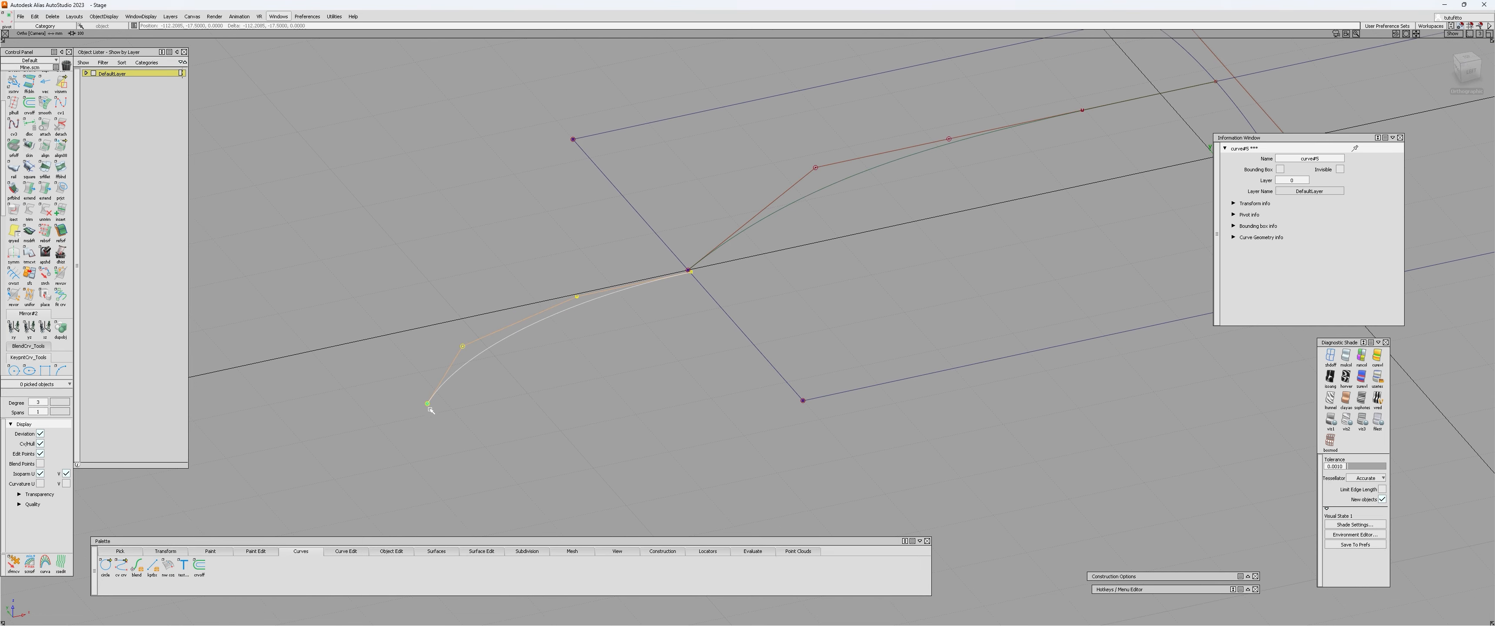
pyautogui.keyDown('alt'); pyautogui.keyDown('shift'); pyautogui.moveTo(590, 378); pyautogui.dragTo(430, 382); pyautogui.keyUp('shift'); pyautogui.keyUp('alt')
pyautogui.keyDown('ctrl'); pyautogui.click(320, 288); pyautogui.keyUp('ctrl')
pyautogui.keyDown('alt'); pyautogui.keyDown('shift'); pyautogui.moveTo(319, 288); pyautogui.dragTo(338, 334, button='middle'); pyautogui.keyUp('shift'); pyautogui.keyUp('alt')
pyautogui.keyDown('ctrl'); pyautogui.keyDown('shift'); pyautogui.moveTo(337, 334); pyautogui.dragTo(384, 337); pyautogui.keyUp('shift'); pyautogui.keyUp('ctrl')
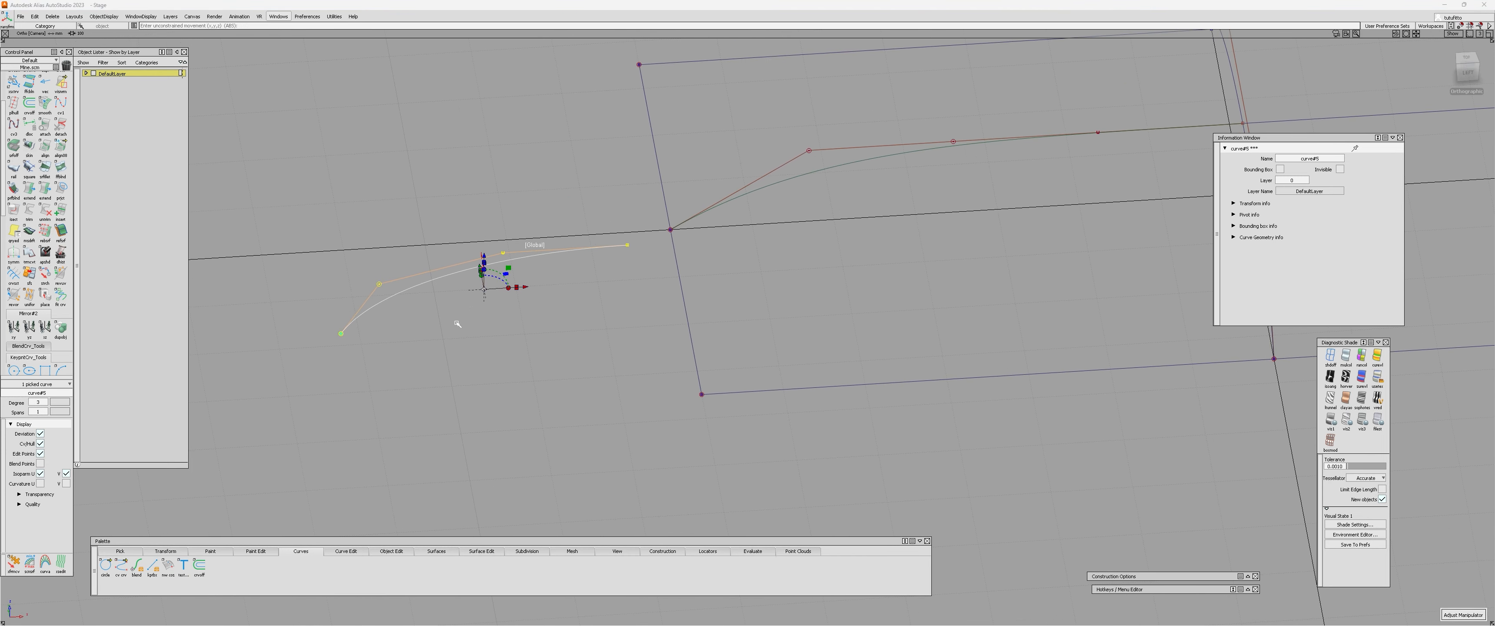
pyautogui.click(534, 244)
pyautogui.keyDown('ctrl'); pyautogui.click(677, 237); pyautogui.keyUp('ctrl')
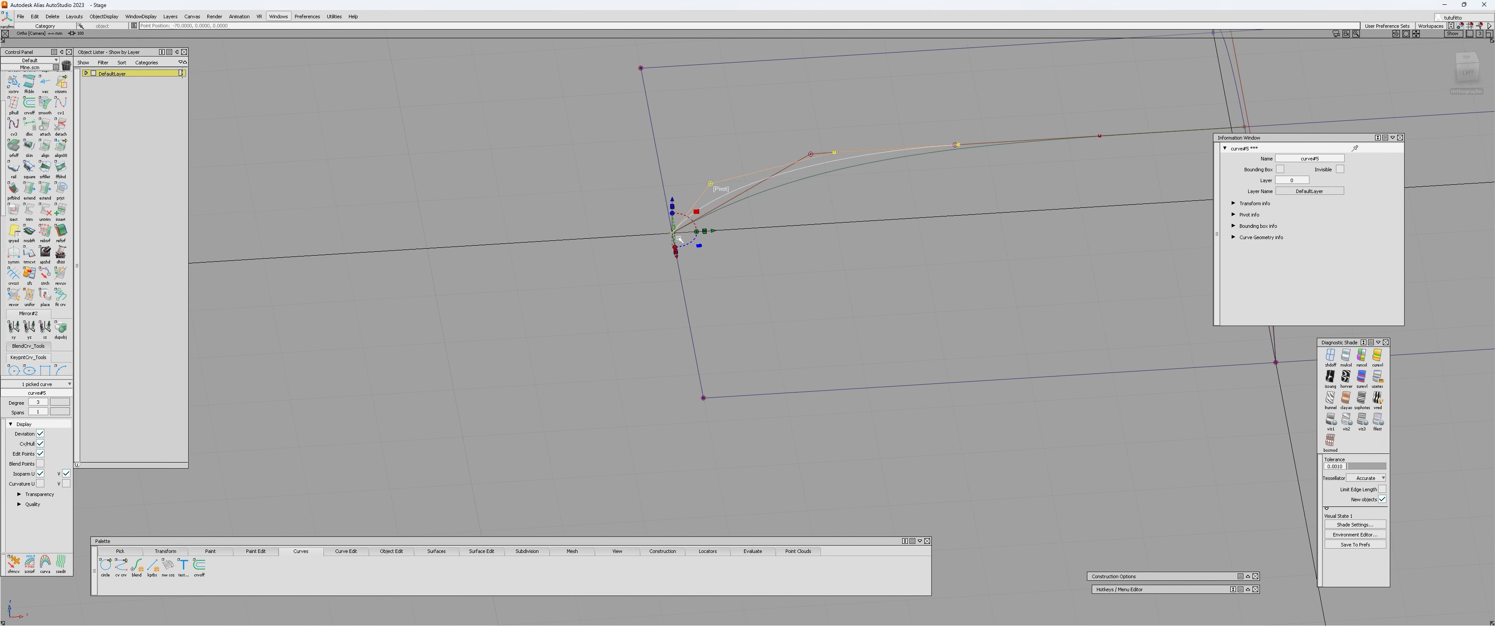
pyautogui.keyDown('alt'); pyautogui.keyDown('shift'); pyautogui.moveTo(598, 316); pyautogui.dragTo(728, 287); pyautogui.keyUp('shift'); pyautogui.keyUp('alt')
pyautogui.click(658, 273)
pyautogui.click(724, 239)
pyautogui.click(874, 236)
pyautogui.click(801, 318)
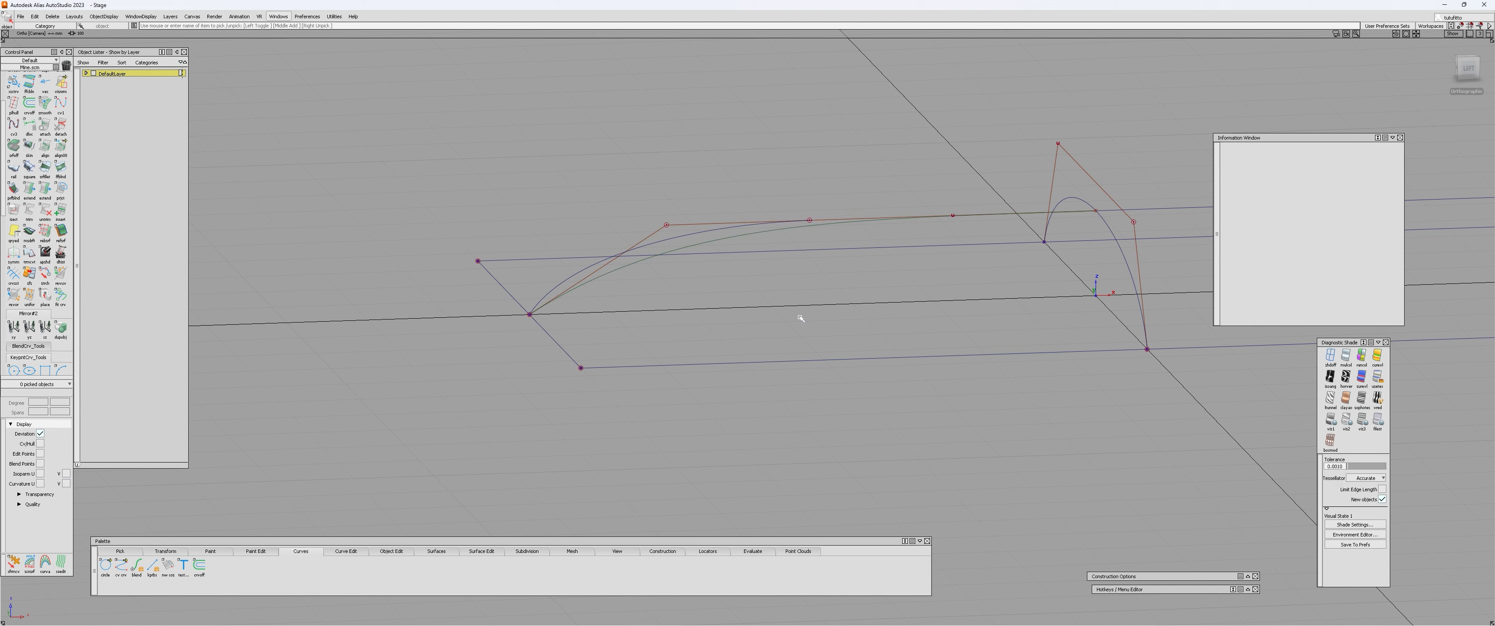
# Reopen the lengthwise curve's alignment in the left view and reshape it to follow the half arch, with a G3 scale of about 6.2.
pyautogui.click(1454, 78)
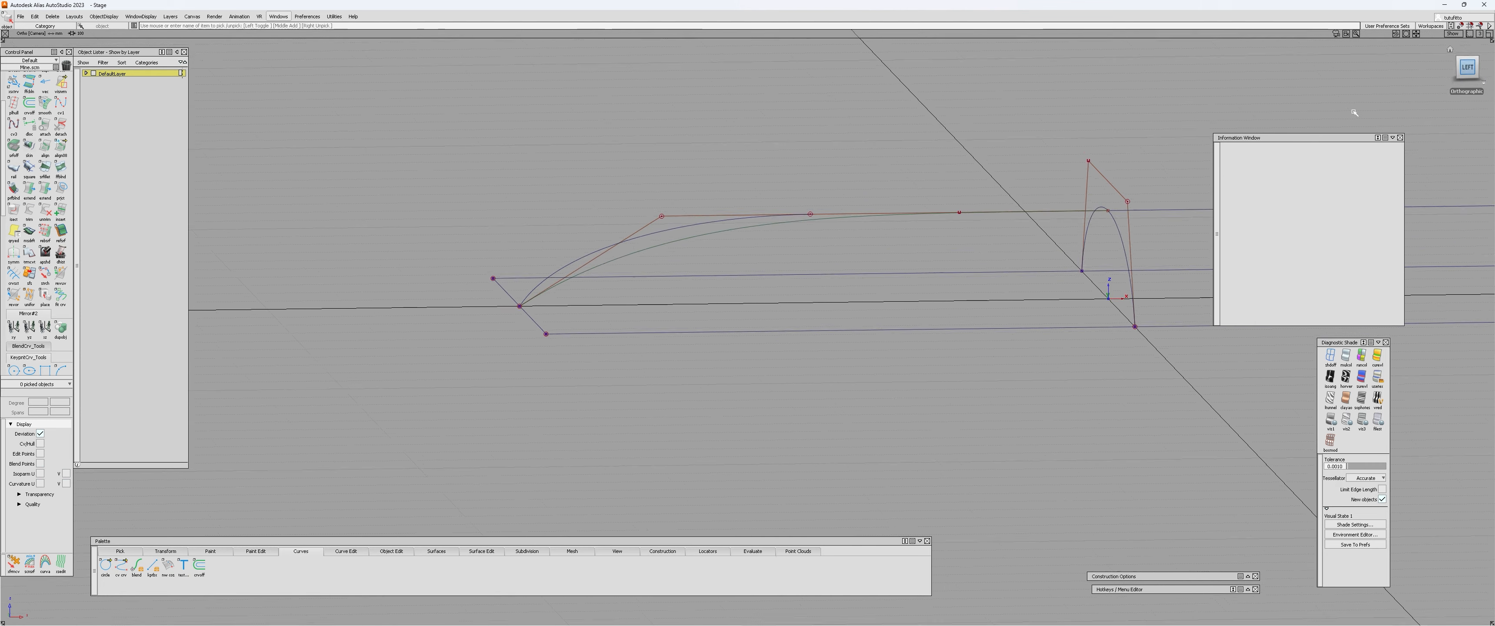
pyautogui.click(663, 244)
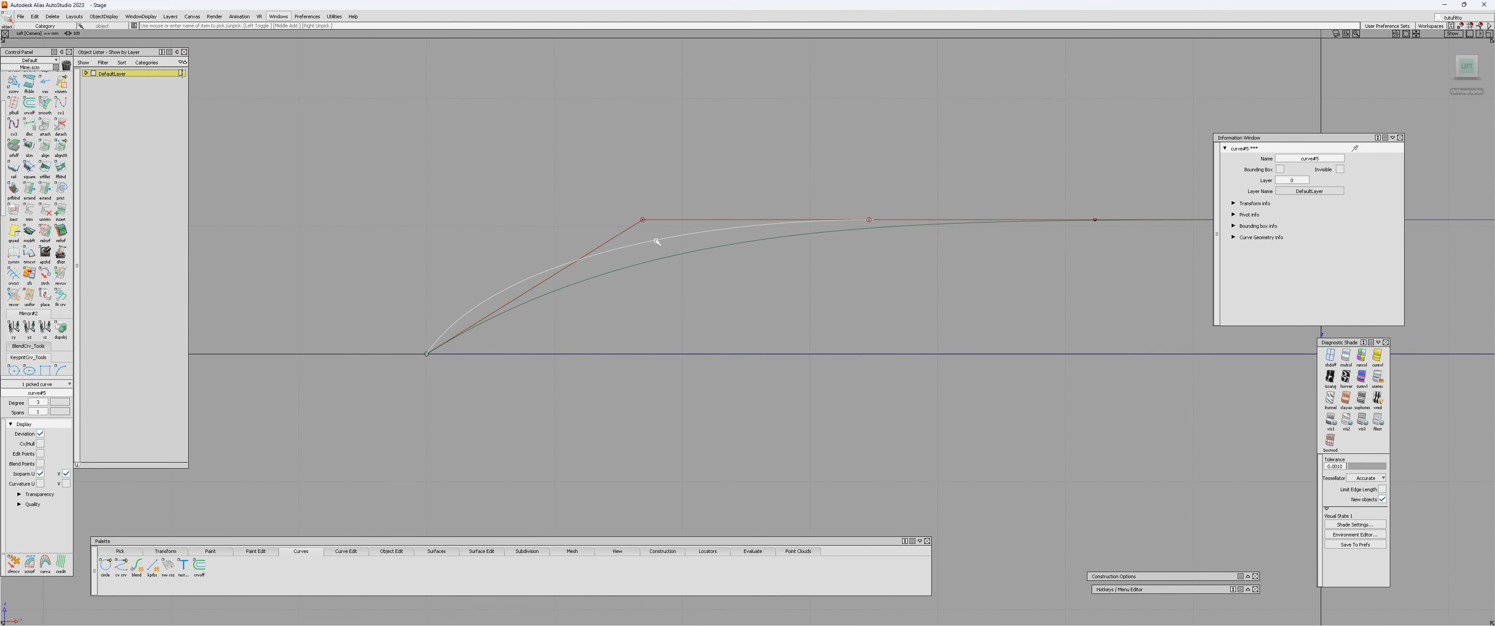
pyautogui.keyDown('alt'); pyautogui.keyDown('shift'); pyautogui.moveTo(727, 252); pyautogui.dragTo(567, 274, button='right'); pyautogui.keyUp('shift'); pyautogui.keyUp('alt')
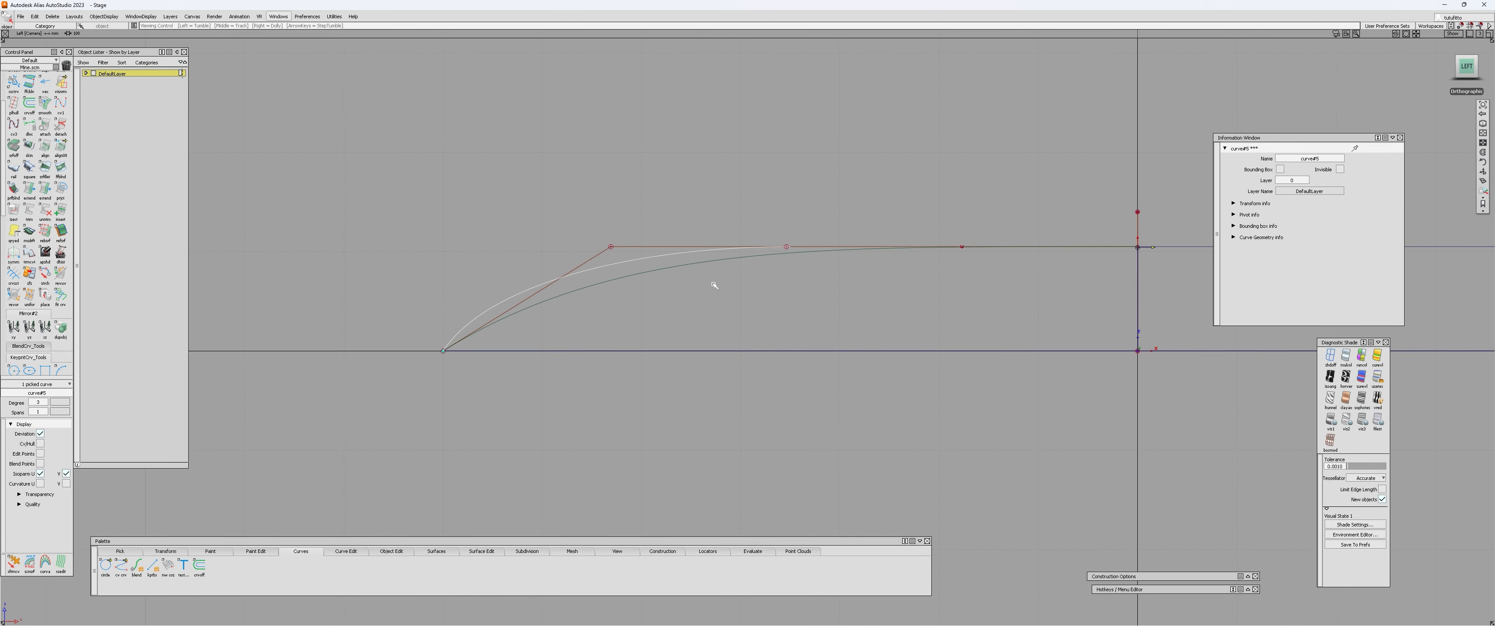
pyautogui.press('q')
pyautogui.click(669, 268)
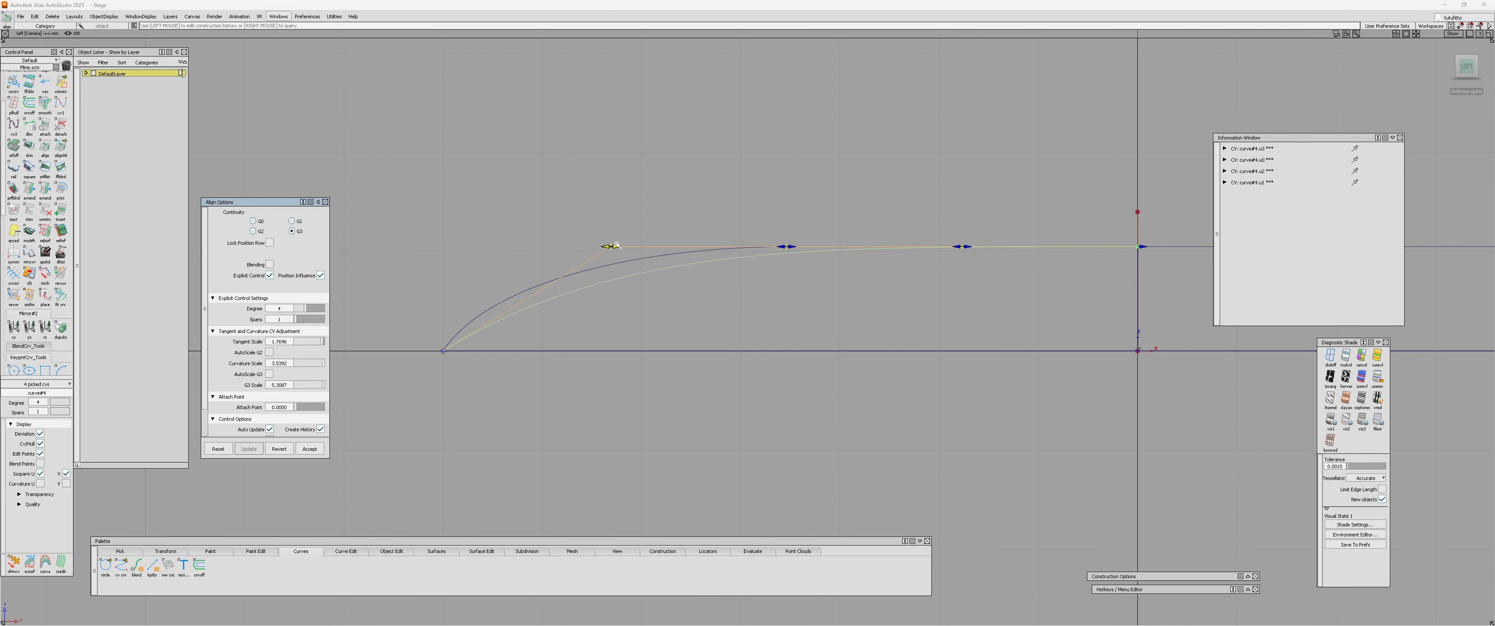
pyautogui.moveTo(615, 247); pyautogui.dragTo(520, 246)
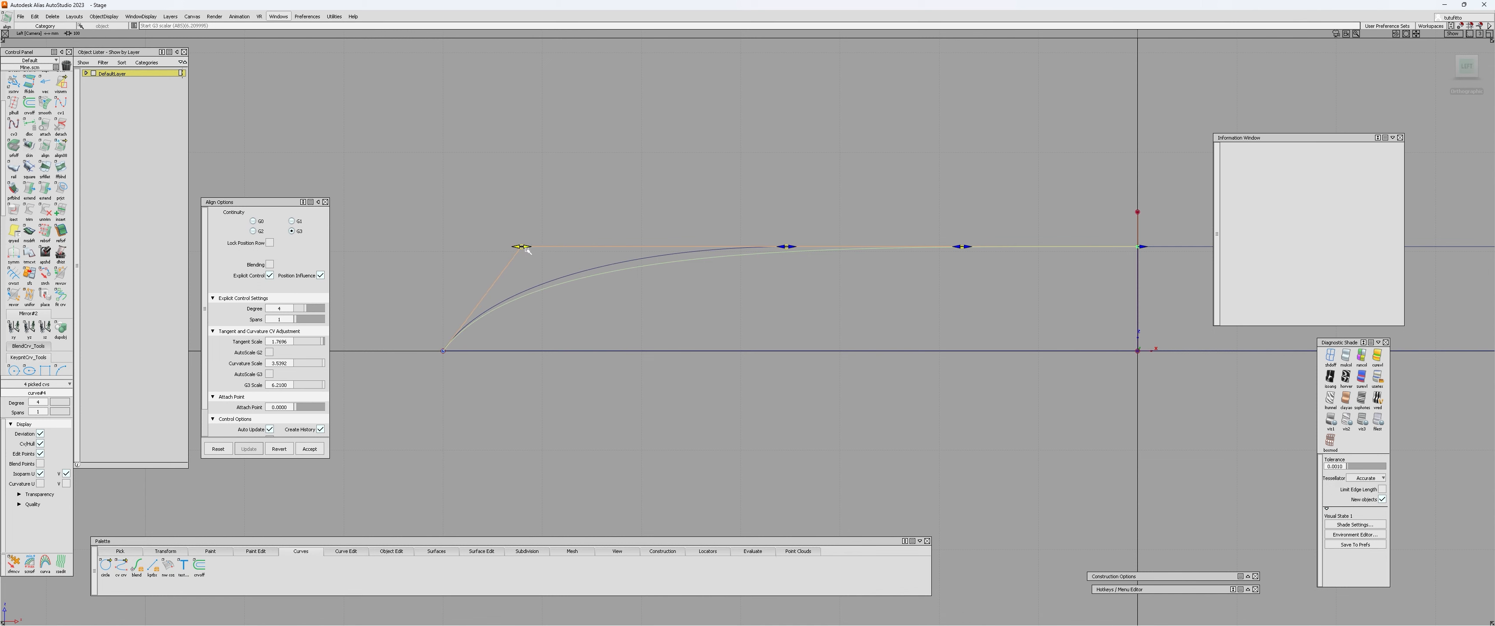
pyautogui.moveTo(788, 247); pyautogui.dragTo(726, 244)
pyautogui.moveTo(962, 246); pyautogui.dragTo(720, 247)
# Compare the lengthwise curve with the half arch and fine-tune its alignment handles, bringing the curvature scale to about 4.4.
pyautogui.keyDown('alt'); pyautogui.keyDown('shift'); pyautogui.moveTo(541, 297); pyautogui.dragTo(831, 219); pyautogui.keyUp('shift'); pyautogui.keyUp('alt')
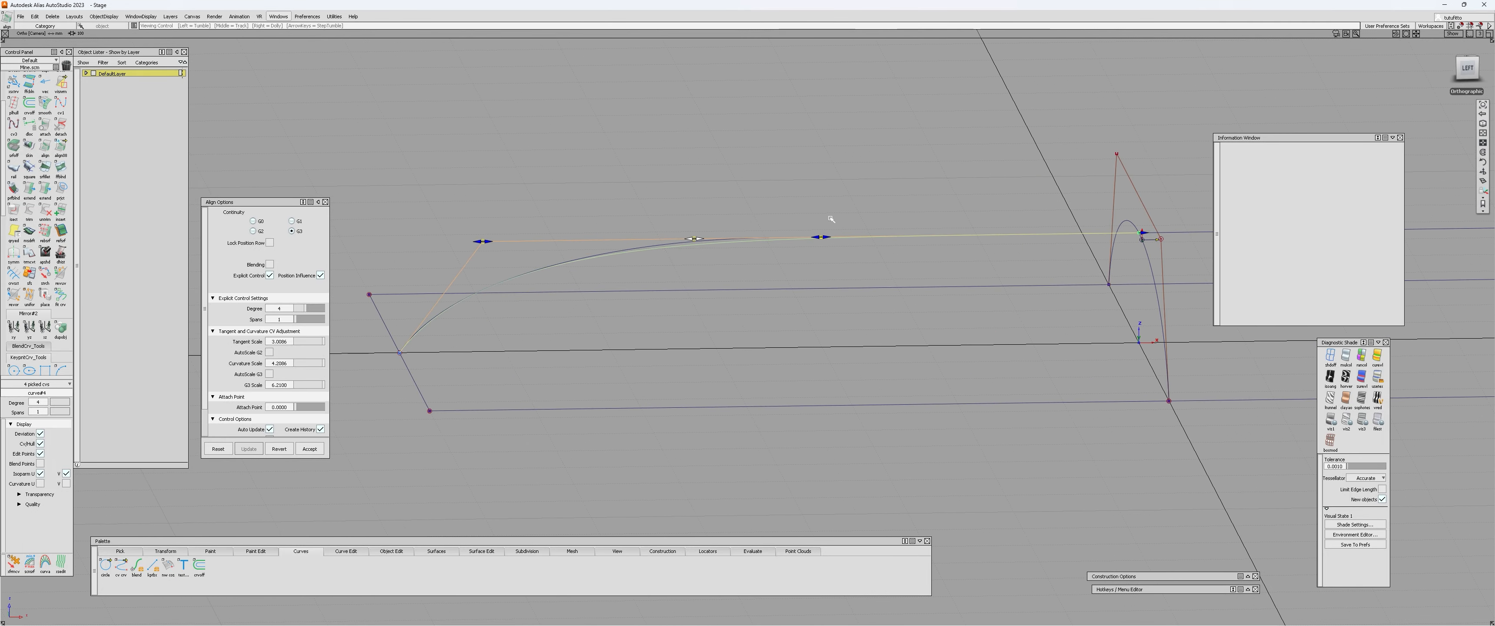
pyautogui.click(1468, 71)
pyautogui.keyDown('alt'); pyautogui.keyDown('shift'); pyautogui.moveTo(540, 311); pyautogui.dragTo(644, 315, button='middle'); pyautogui.keyUp('shift'); pyautogui.keyUp('alt')
pyautogui.keyDown('alt'); pyautogui.keyDown('shift'); pyautogui.moveTo(644, 315); pyautogui.dragTo(680, 285, button='right'); pyautogui.keyUp('shift'); pyautogui.keyUp('alt')
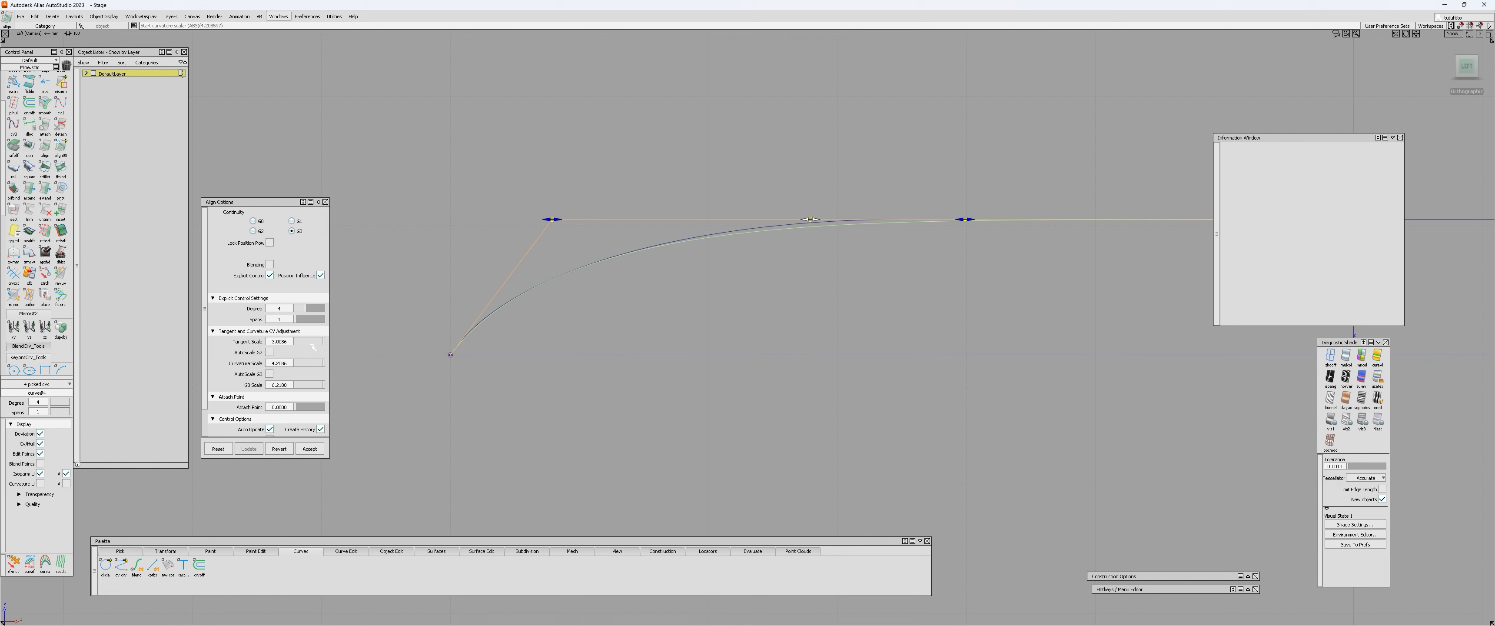
pyautogui.moveTo(259, 202); pyautogui.dragTo(259, 209)
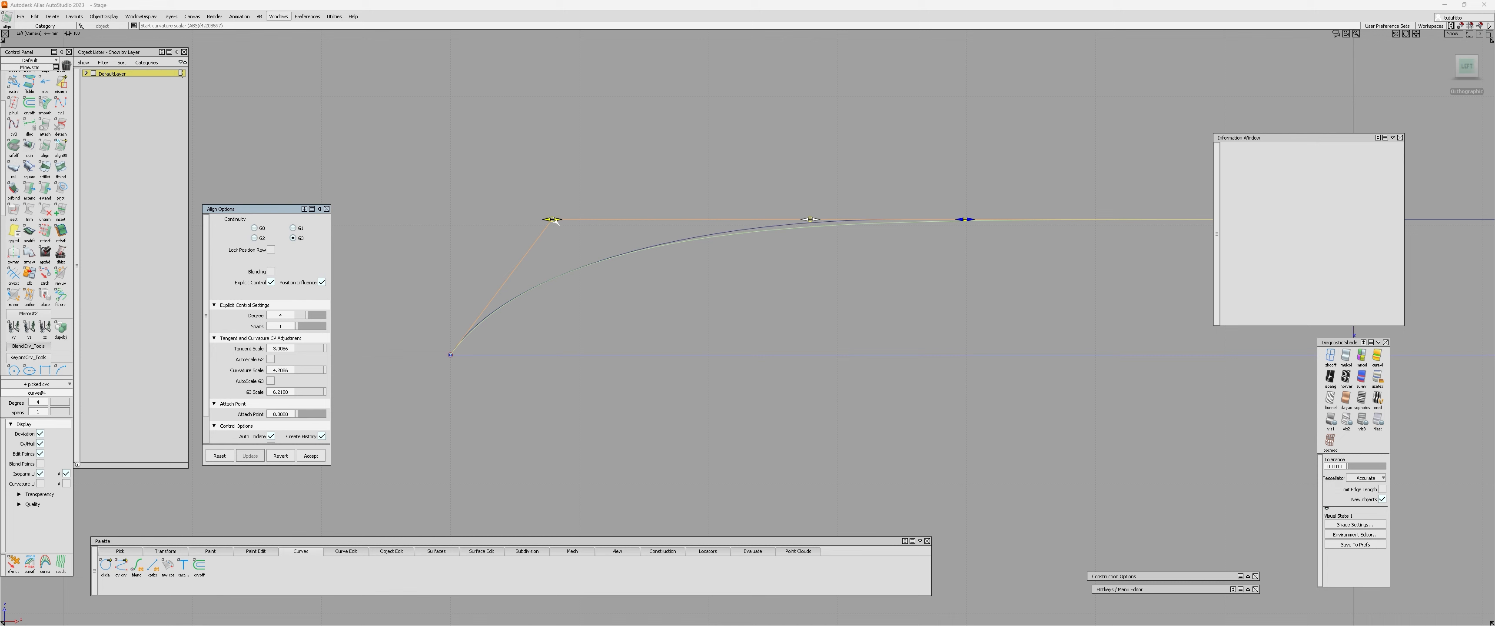
pyautogui.moveTo(554, 221); pyautogui.dragTo(598, 220)
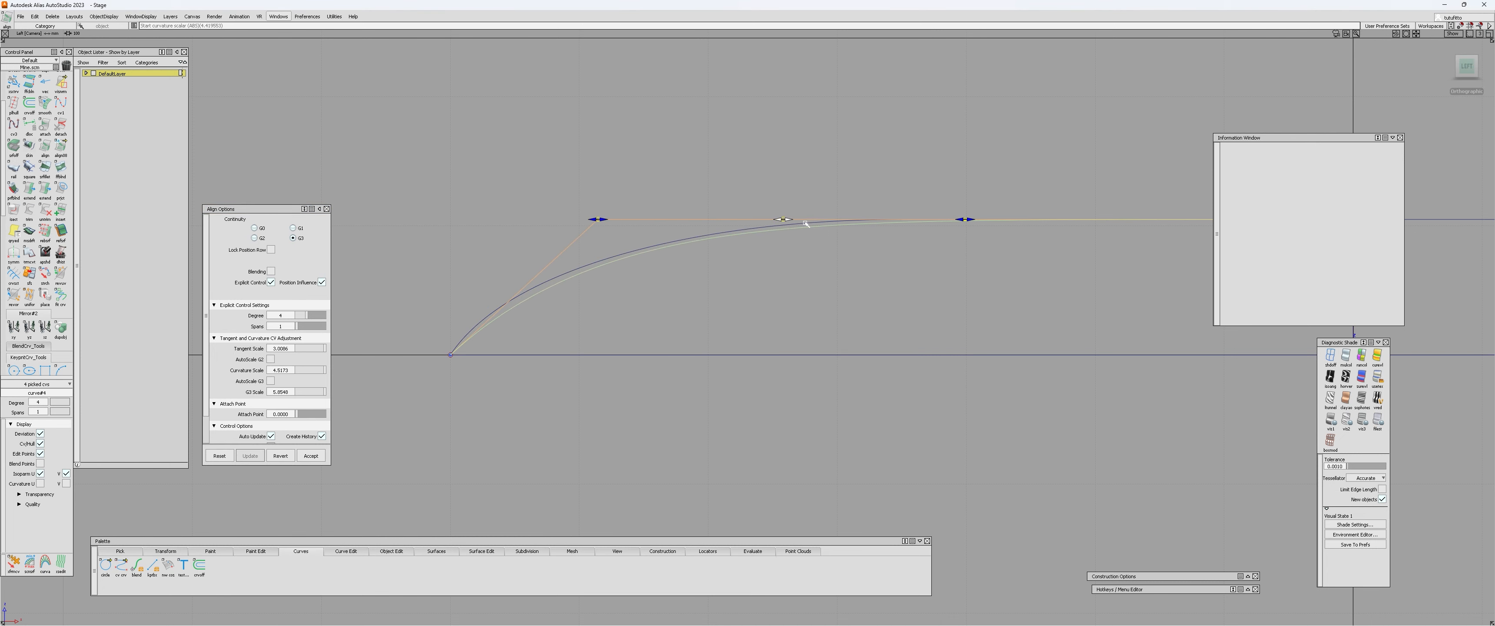
pyautogui.moveTo(965, 220); pyautogui.dragTo(982, 220)
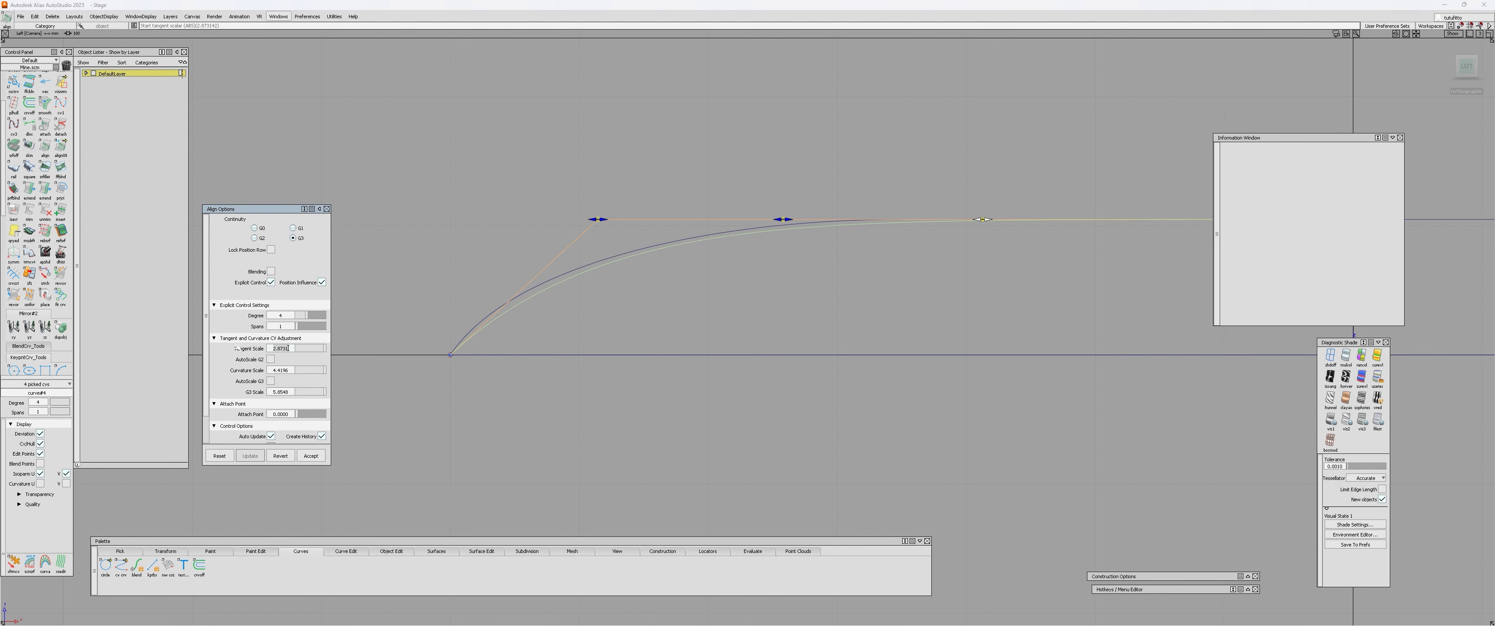
# Set the alignment's tangent scale to 2.7, its curvature scale to 4.4 and its G3 scale to 6.2.
pyautogui.press('BackSpace')
pyautogui.press('BackSpace')
pyautogui.press('BackSpace')
pyautogui.press('BackSpace')
pyautogui.write('7')
pyautogui.press('Return')
pyautogui.moveTo(289, 370); pyautogui.dragTo(219, 375)
pyautogui.press('BackSpace')
pyautogui.press('BackSpace')
pyautogui.press('BackSpace')
pyautogui.press('BackSpace')
pyautogui.press('BackSpace')
pyautogui.write('.4')
pyautogui.press('Return')
pyautogui.press('BackSpace')
pyautogui.press('BackSpace')
pyautogui.press('BackSpace')
pyautogui.press('BackSpace')
pyautogui.press('BackSpace')
pyautogui.press('BackSpace')
pyautogui.write('6.2')
pyautogui.press('Return')
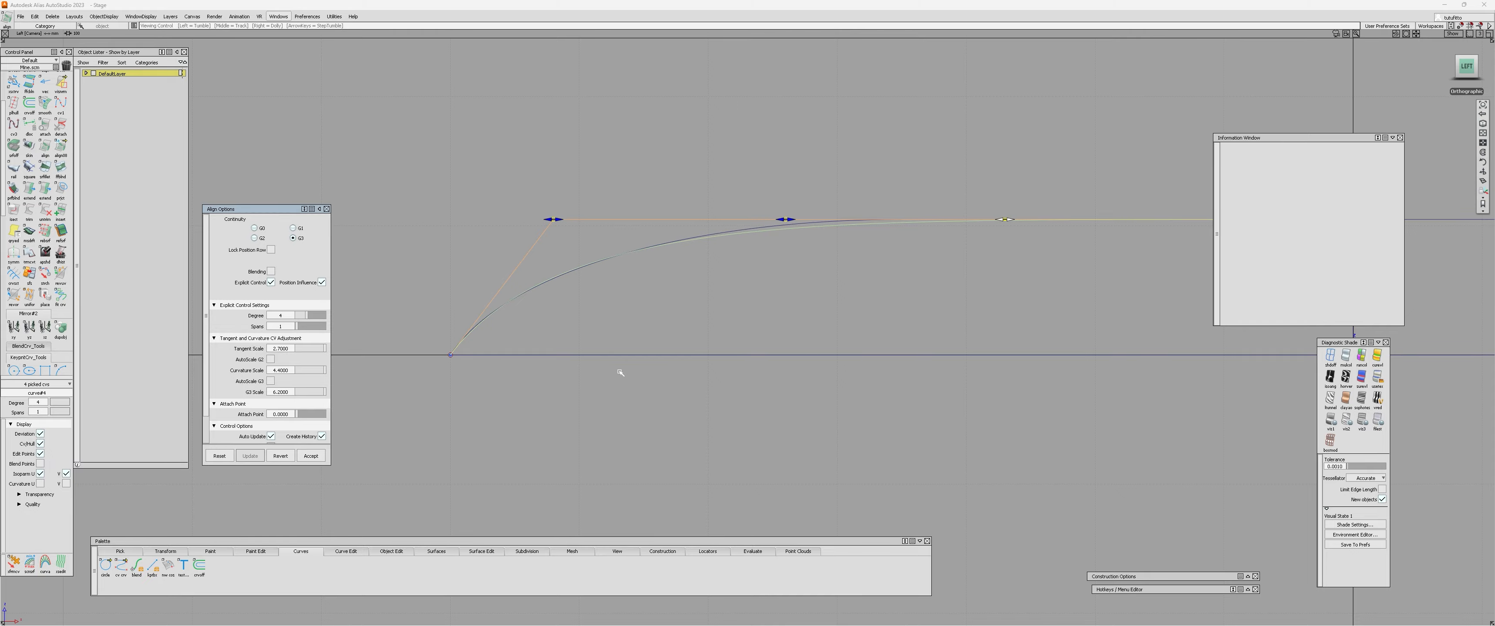
# Leave the alignment and delete the half arch used as the comparison reference.
pyautogui.keyDown('alt'); pyautogui.keyDown('shift'); pyautogui.moveTo(619, 369); pyautogui.dragTo(662, 421, button='right'); pyautogui.keyUp('shift'); pyautogui.keyUp('alt')
pyautogui.keyDown('alt'); pyautogui.keyDown('shift'); pyautogui.moveTo(662, 421); pyautogui.dragTo(590, 375, button='middle'); pyautogui.keyUp('shift'); pyautogui.keyUp('alt')
pyautogui.moveTo(590, 375)
pyautogui.keyDown('alt'); pyautogui.keyDown('shift'); pyautogui.mouseDown()
pyautogui.moveTo(557, 384)
pyautogui.moveTo(600, 372)
pyautogui.mouseUp(); pyautogui.keyUp('shift'); pyautogui.keyUp('alt')
pyautogui.keyDown('ctrl'); pyautogui.keyDown('shift'); pyautogui.moveTo(600, 359); pyautogui.dragTo(601, 324); pyautogui.keyUp('shift'); pyautogui.keyUp('ctrl')
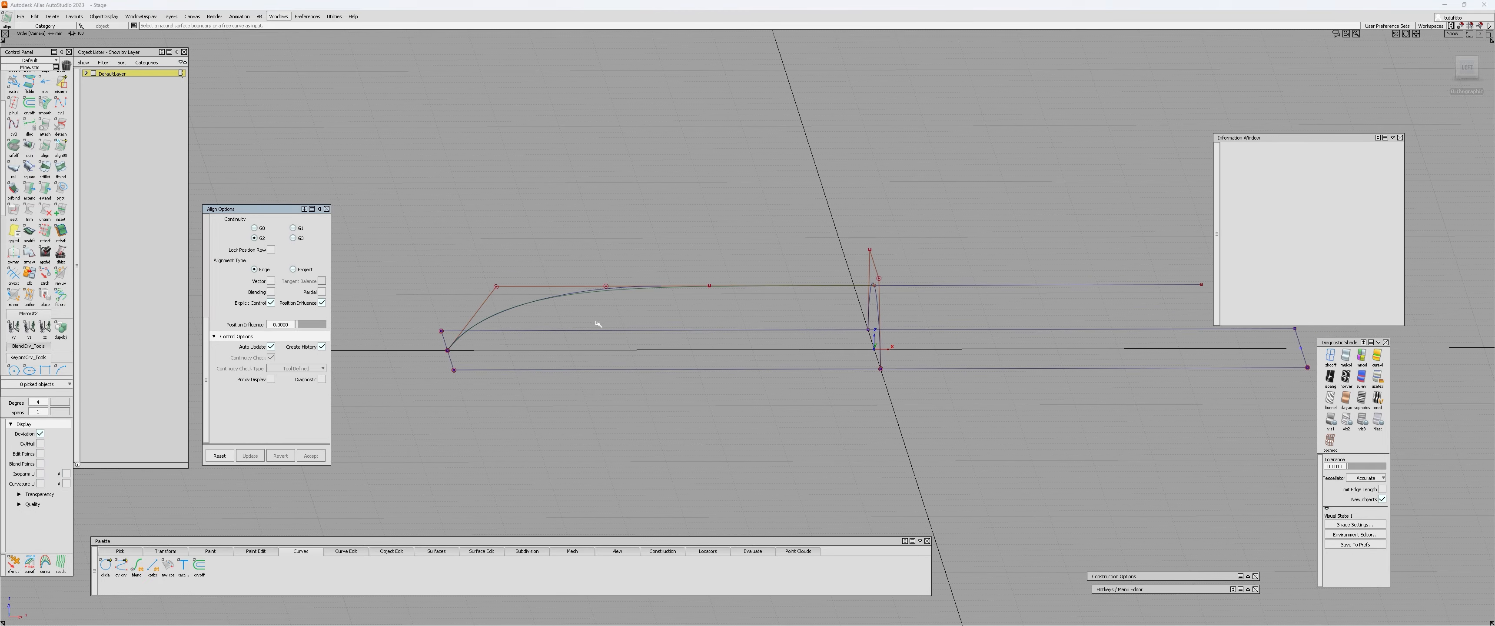
pyautogui.keyDown('alt'); pyautogui.keyDown('shift'); pyautogui.moveTo(601, 323); pyautogui.dragTo(603, 296, button='right'); pyautogui.keyUp('shift'); pyautogui.keyUp('alt')
pyautogui.keyDown('ctrl'); pyautogui.keyDown('shift'); pyautogui.moveTo(604, 296); pyautogui.dragTo(604, 280); pyautogui.keyUp('shift'); pyautogui.keyUp('ctrl')
pyautogui.click(601, 285)
pyautogui.press('Delete')
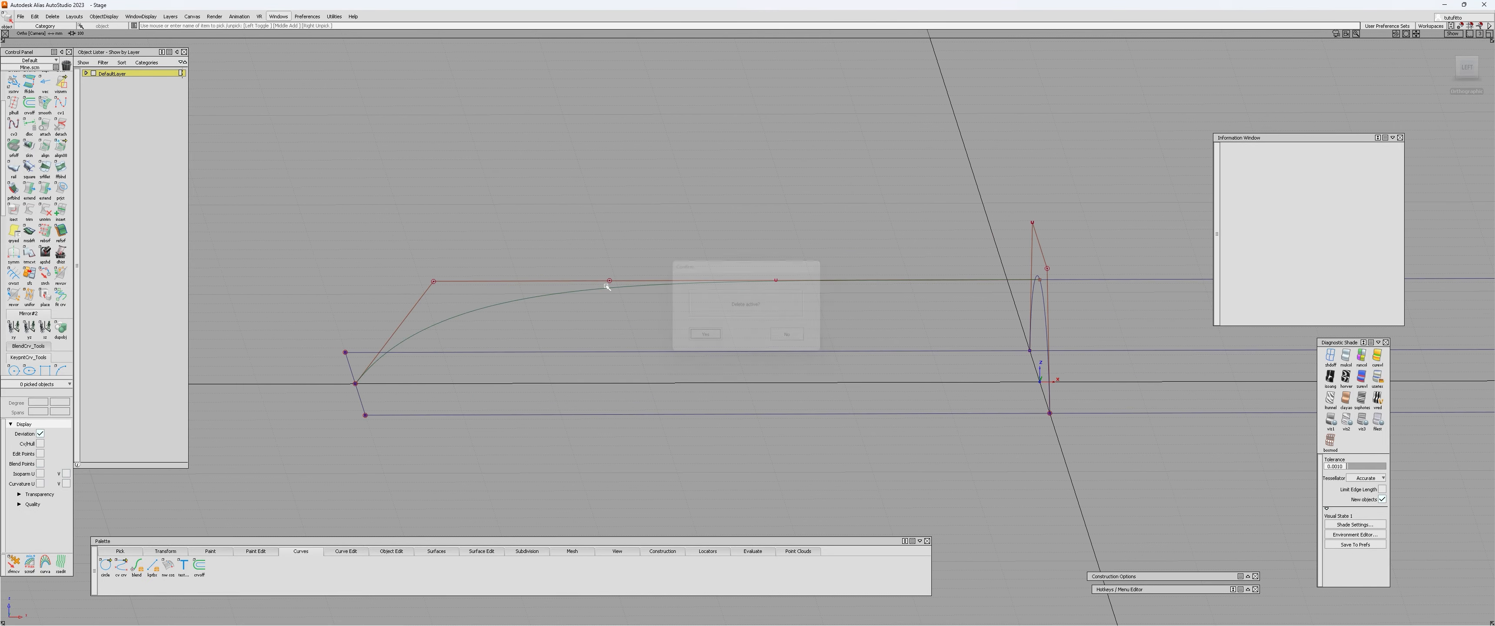
# Create a new layer named temp for the reference geometry.
pyautogui.click(765, 280)
pyautogui.click(765, 281)
pyautogui.keyDown('alt'); pyautogui.keyDown('shift'); pyautogui.moveTo(764, 280); pyautogui.dragTo(776, 425); pyautogui.keyUp('shift'); pyautogui.keyUp('alt')
pyautogui.keyDown('alt'); pyautogui.keyDown('shift'); pyautogui.moveTo(776, 425); pyautogui.dragTo(737, 406, button='right'); pyautogui.keyUp('shift'); pyautogui.keyUp('alt')
pyautogui.keyDown('alt'); pyautogui.keyDown('shift'); pyautogui.moveTo(737, 407); pyautogui.dragTo(637, 404, button='middle'); pyautogui.keyUp('shift'); pyautogui.keyUp('alt')
pyautogui.keyDown('alt'); pyautogui.keyDown('shift'); pyautogui.moveTo(637, 405); pyautogui.dragTo(716, 385); pyautogui.keyUp('shift'); pyautogui.keyUp('alt')
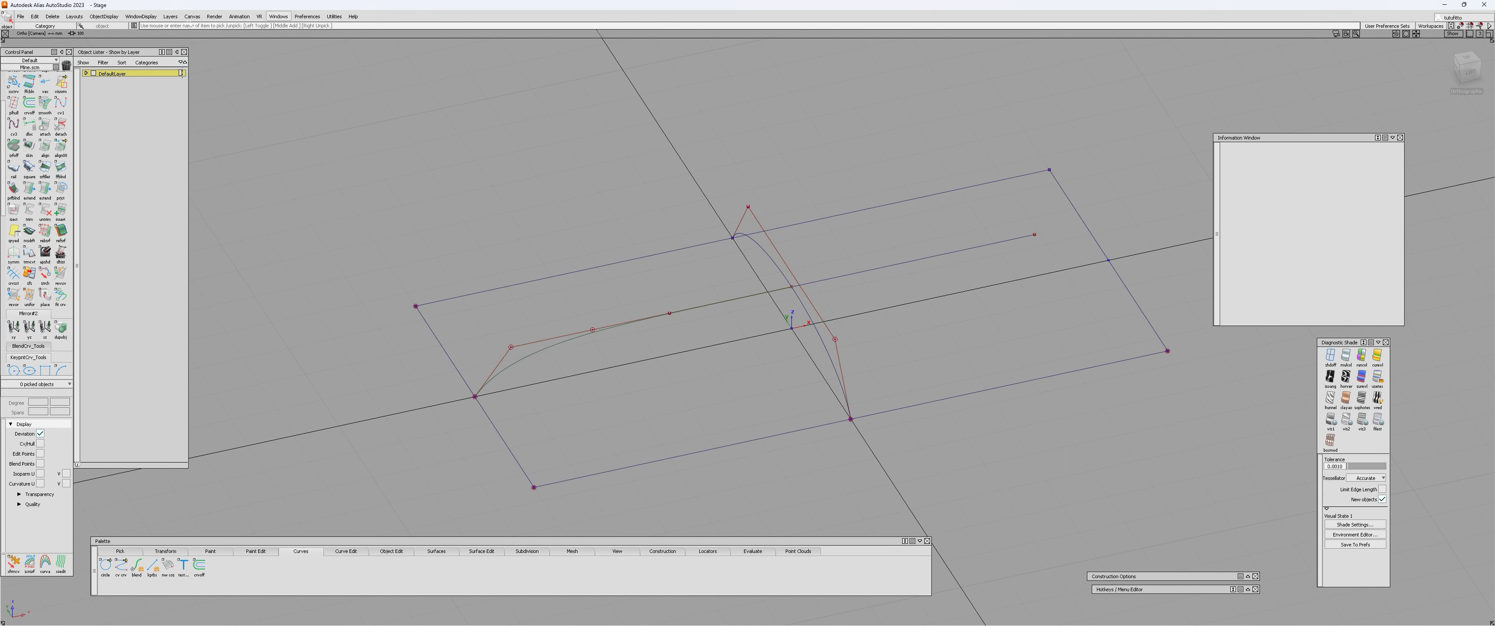
pyautogui.click(170, 16)
pyautogui.click(176, 24)
pyautogui.doubleClick(102, 83)
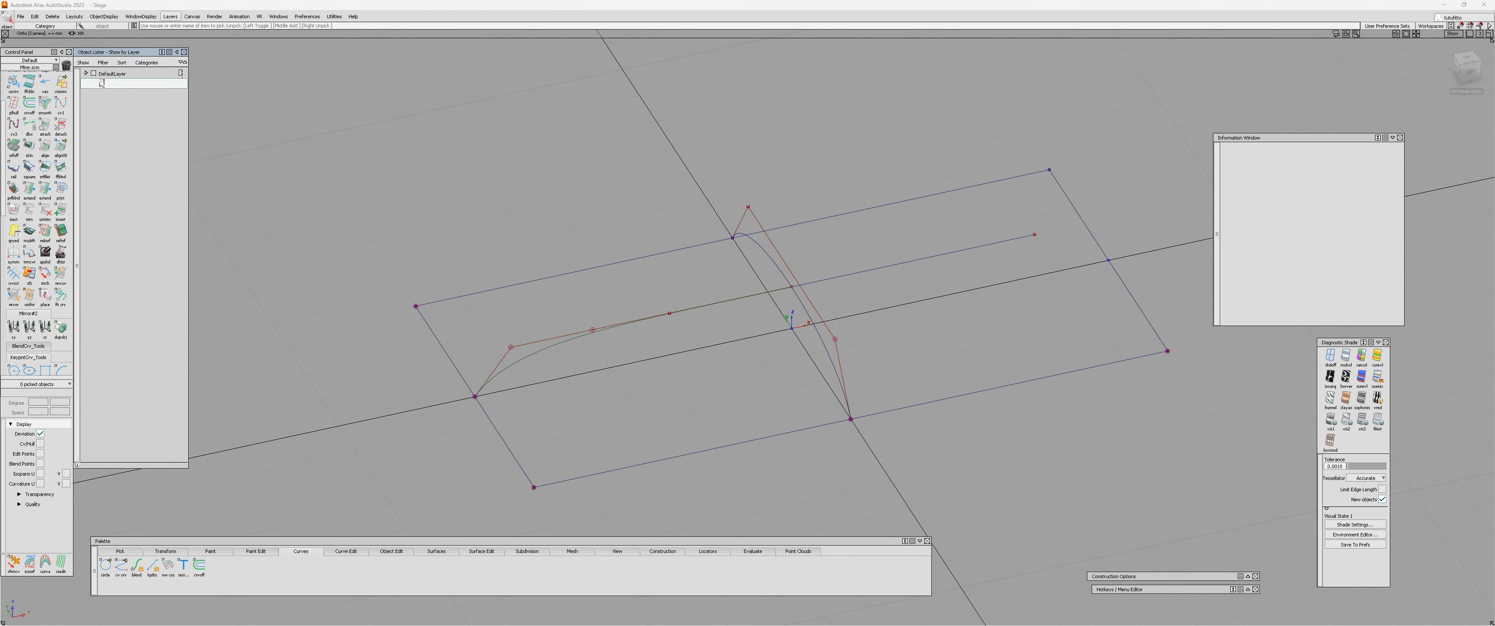
pyautogui.write('temp')
pyautogui.press('Return')
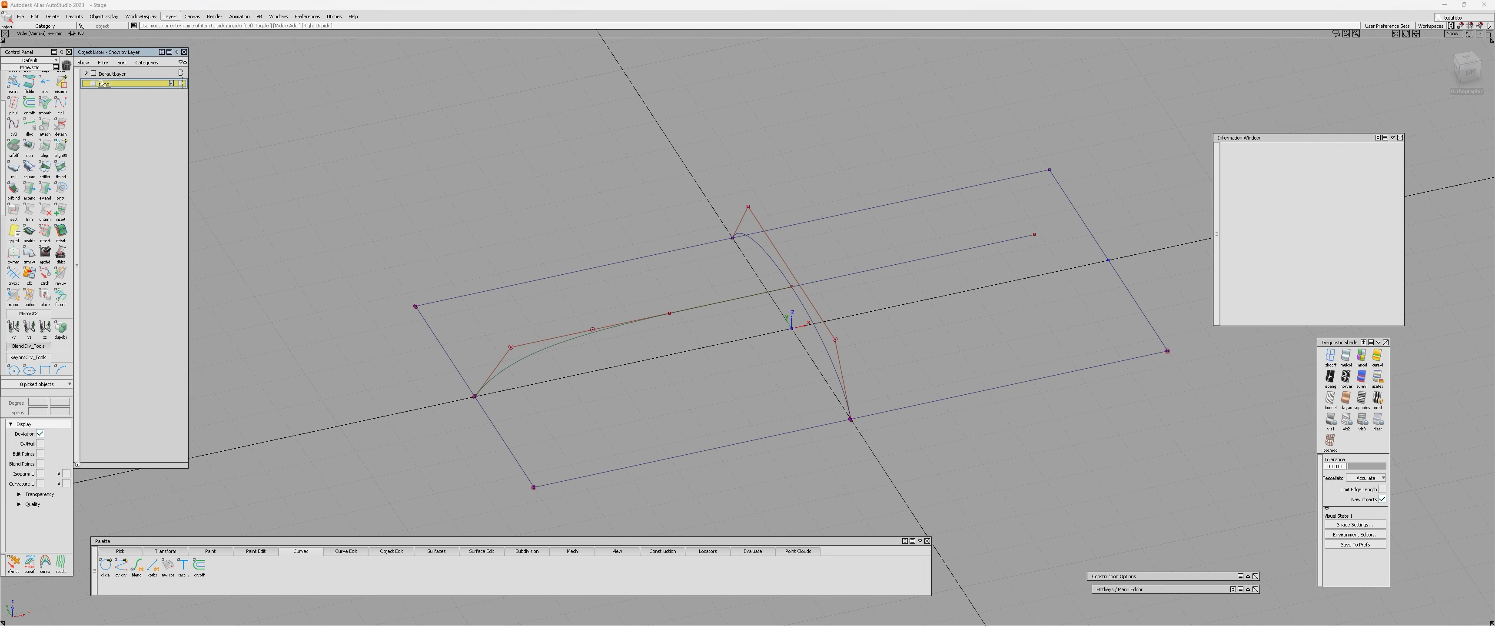
# Assign all the layout curves, including the arched and lengthwise ones, to the temp layer.
pyautogui.scroll(-3, 769, 134)
pyautogui.moveTo(486, 138); pyautogui.dragTo(1062, 416)
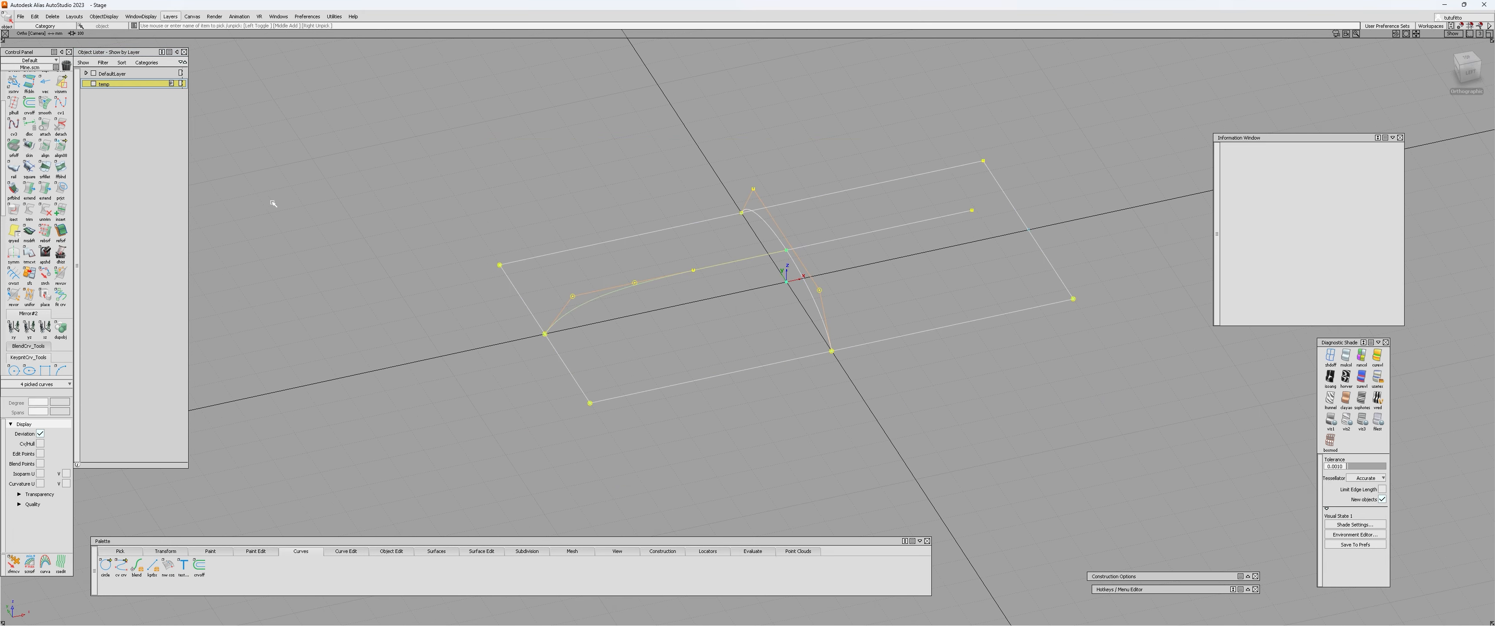
pyautogui.rightClick(99, 84)
pyautogui.click(115, 93)
# Start the Rail surface tool with one generation curve and one rail curve.
pyautogui.moveTo(687, 275)
pyautogui.keyDown('alt'); pyautogui.keyDown('shift'); pyautogui.mouseDown(button='right')
pyautogui.moveTo(688, 206)
pyautogui.moveTo(680, 255)
pyautogui.mouseUp(button='right'); pyautogui.keyUp('shift'); pyautogui.keyUp('alt')
pyautogui.keyDown('alt'); pyautogui.keyDown('shift'); pyautogui.moveTo(681, 255); pyautogui.dragTo(638, 206, button='middle'); pyautogui.keyUp('shift'); pyautogui.keyUp('alt')
pyautogui.keyDown('alt'); pyautogui.keyDown('shift'); pyautogui.moveTo(638, 206); pyautogui.dragTo(627, 227); pyautogui.keyUp('shift'); pyautogui.keyUp('alt')
pyautogui.click(628, 227)
pyautogui.keyDown('alt'); pyautogui.keyDown('shift'); pyautogui.moveTo(628, 227); pyautogui.dragTo(634, 201, button='right'); pyautogui.keyUp('shift'); pyautogui.keyUp('alt')
pyautogui.keyDown('alt'); pyautogui.keyDown('shift'); pyautogui.moveTo(633, 201); pyautogui.dragTo(633, 289); pyautogui.keyUp('shift'); pyautogui.keyUp('alt')
pyautogui.keyDown('ctrl'); pyautogui.keyDown('shift'); pyautogui.moveTo(633, 289); pyautogui.dragTo(451, 307, button='middle'); pyautogui.keyUp('shift'); pyautogui.keyUp('ctrl')
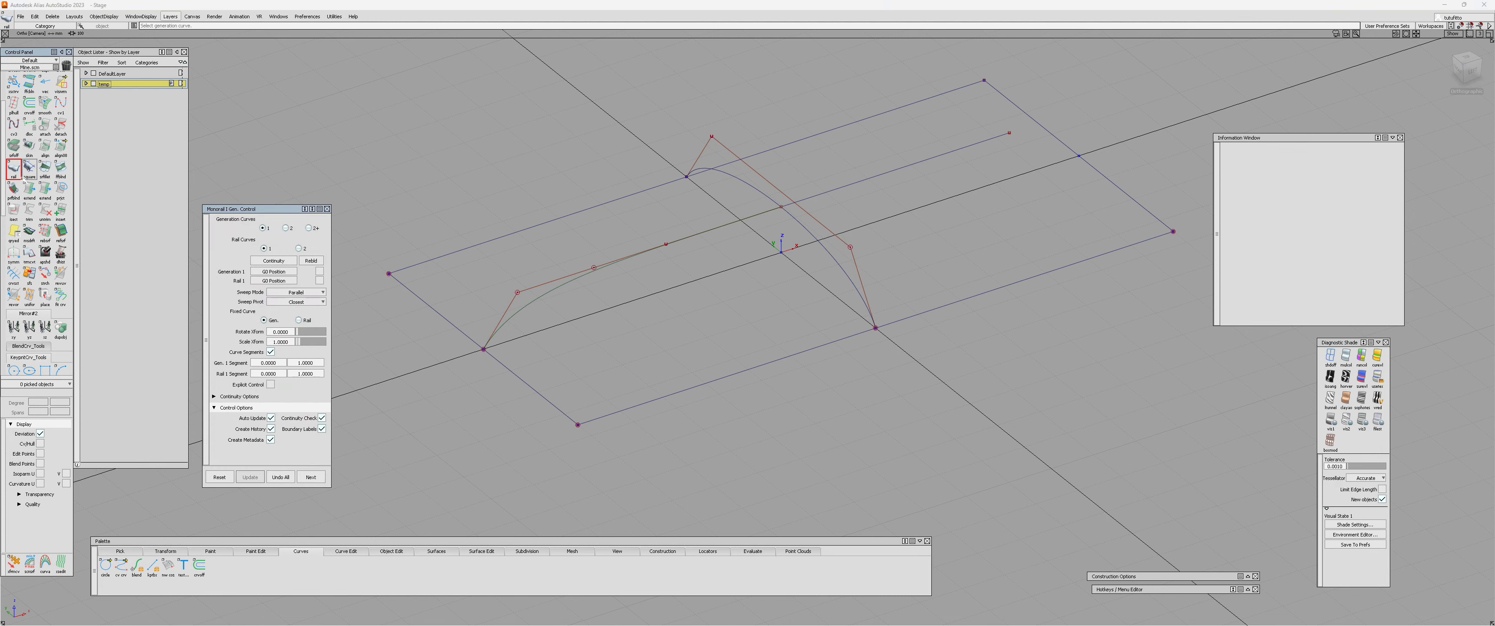
pyautogui.moveTo(256, 209); pyautogui.dragTo(253, 190)
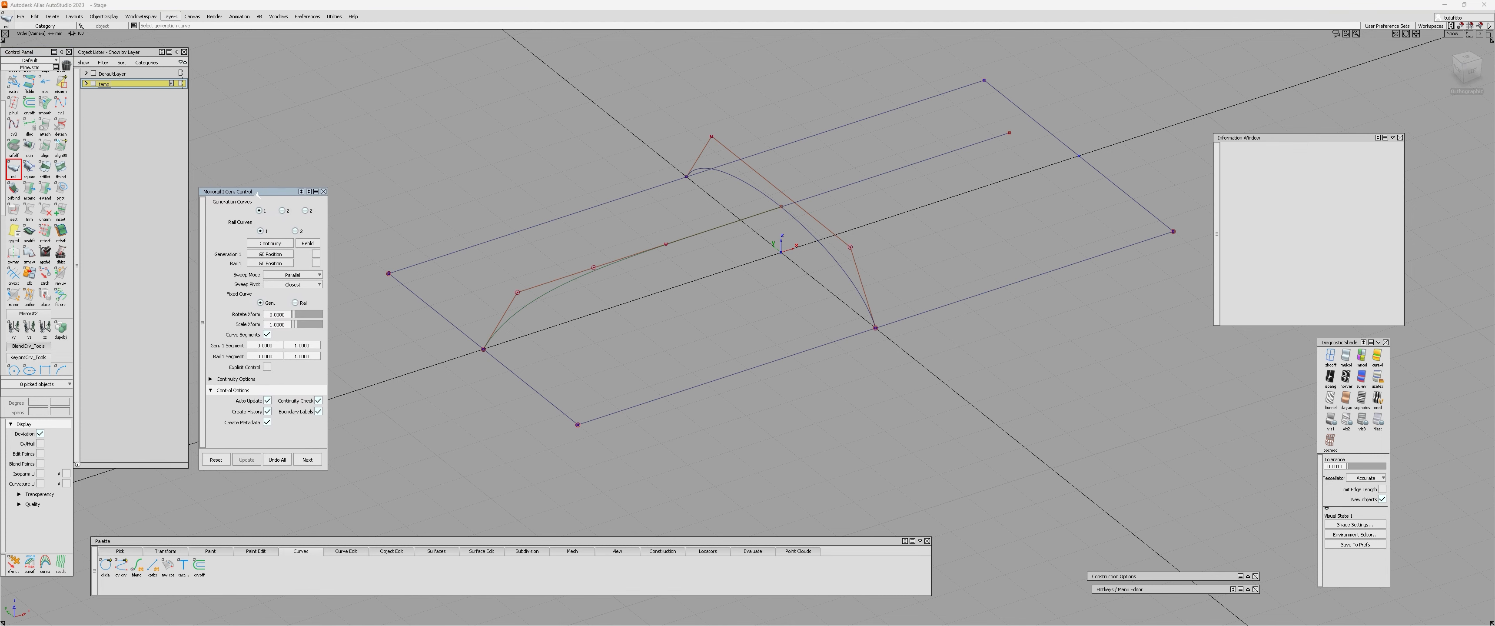
pyautogui.keyDown('alt'); pyautogui.keyDown('shift'); pyautogui.moveTo(557, 278); pyautogui.dragTo(601, 280, button='right'); pyautogui.keyUp('shift'); pyautogui.keyUp('alt')
pyautogui.keyDown('alt'); pyautogui.keyDown('shift'); pyautogui.moveTo(601, 279); pyautogui.dragTo(655, 259, button='middle'); pyautogui.keyUp('shift'); pyautogui.keyUp('alt')
pyautogui.keyDown('alt'); pyautogui.keyDown('shift'); pyautogui.moveTo(654, 259); pyautogui.dragTo(668, 252); pyautogui.keyUp('shift'); pyautogui.keyUp('alt')
pyautogui.keyDown('alt'); pyautogui.keyDown('shift'); pyautogui.moveTo(668, 252); pyautogui.dragTo(697, 241, button='right'); pyautogui.keyUp('shift'); pyautogui.keyUp('alt')
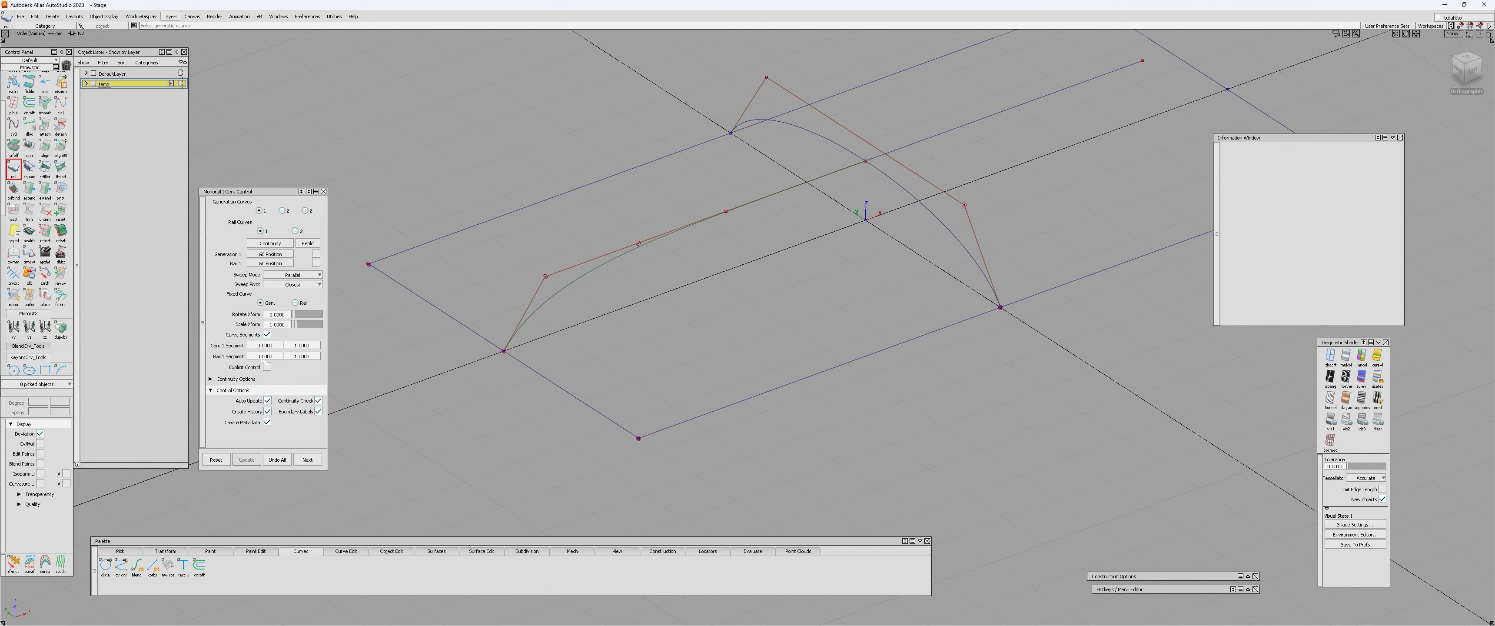
pyautogui.keyDown('alt'); pyautogui.keyDown('shift'); pyautogui.moveTo(740, 294); pyautogui.dragTo(678, 311, button='middle'); pyautogui.keyUp('shift'); pyautogui.keyUp('alt')
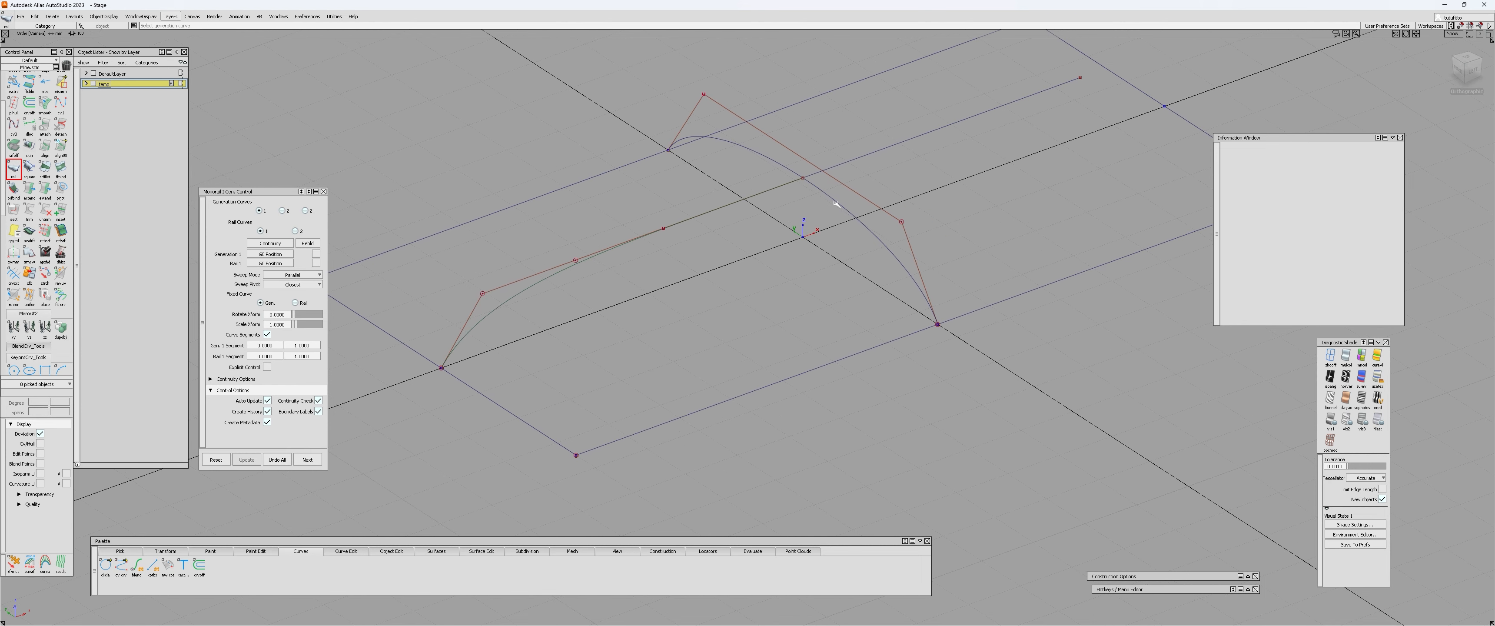
# Try a rail surface with the arched cross curve as generation curve and the lengthwise curve as rail, then undo it.
pyautogui.click(833, 204)
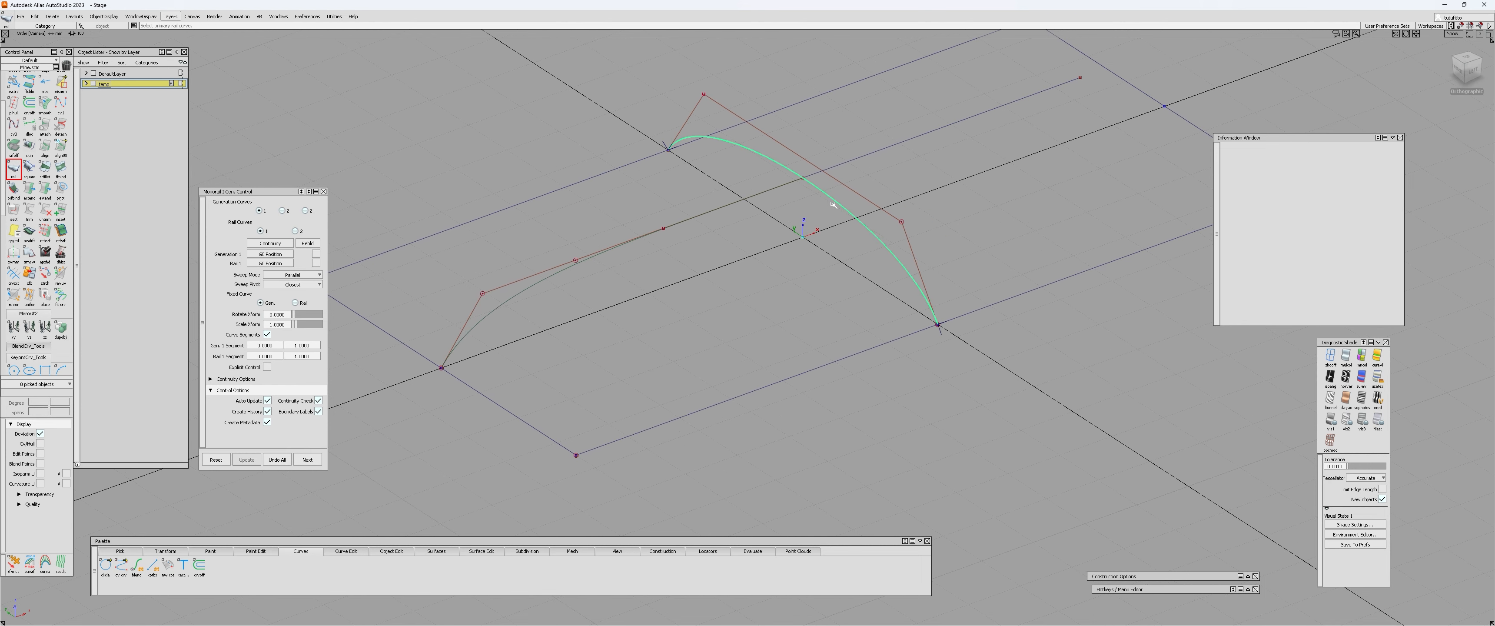
pyautogui.click(619, 242)
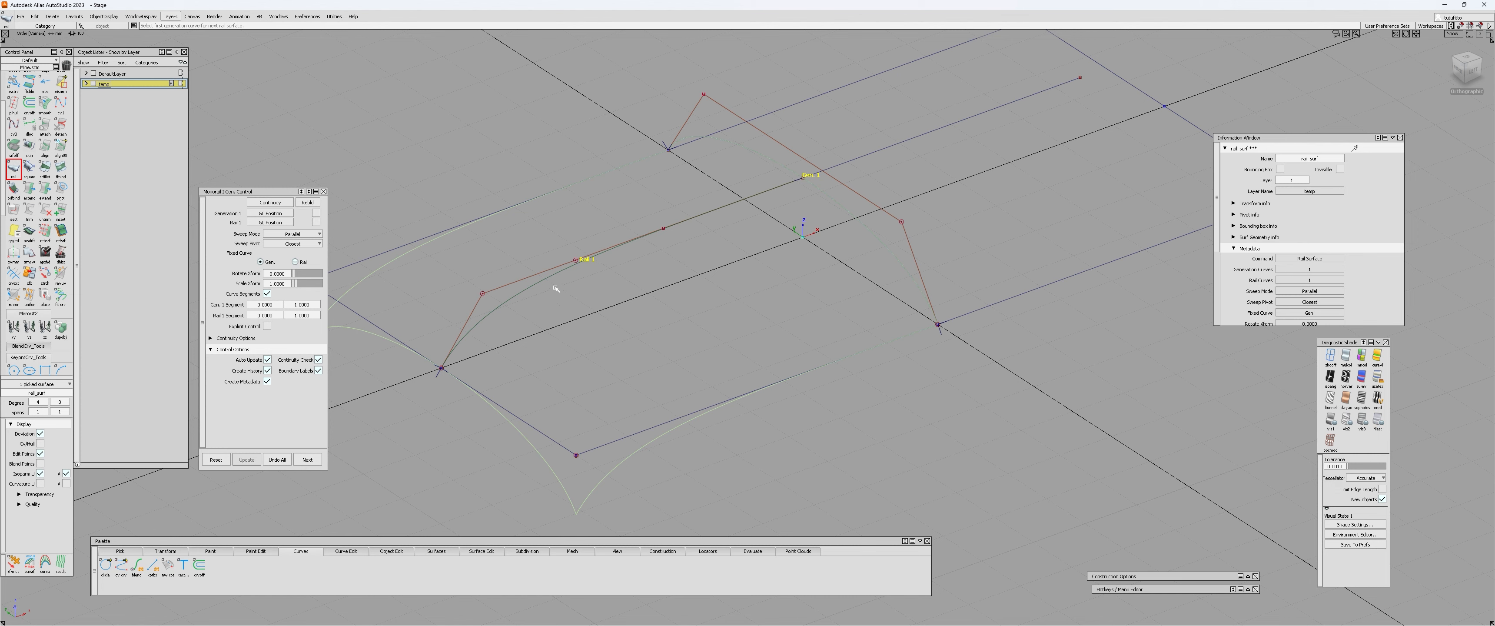
pyautogui.press('h')
pyautogui.moveTo(644, 361)
pyautogui.keyDown('alt'); pyautogui.keyDown('shift'); pyautogui.mouseDown()
pyautogui.moveTo(616, 356)
pyautogui.moveTo(660, 362)
pyautogui.mouseUp(); pyautogui.keyUp('shift'); pyautogui.keyUp('alt')
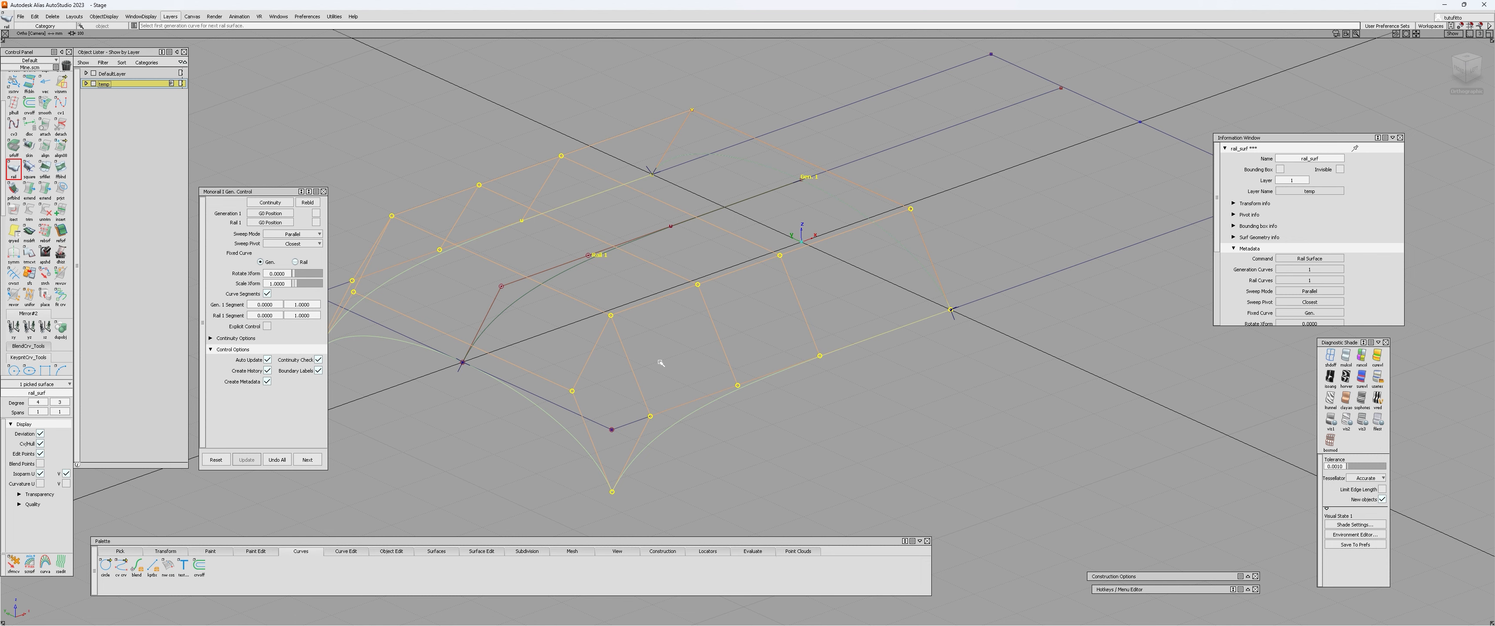
pyautogui.keyDown('alt'); pyautogui.keyDown('shift'); pyautogui.moveTo(661, 363); pyautogui.dragTo(603, 343, button='right'); pyautogui.keyUp('shift'); pyautogui.keyUp('alt')
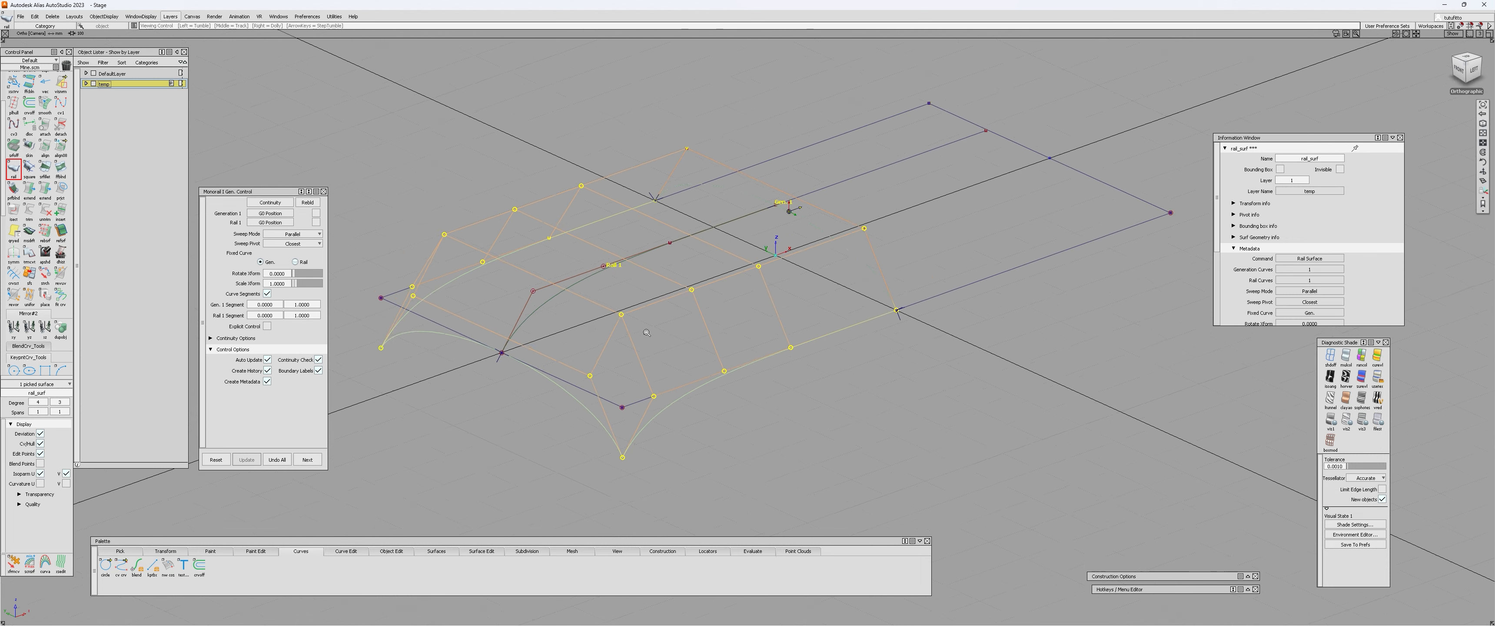
pyautogui.keyDown('alt'); pyautogui.keyDown('shift'); pyautogui.moveTo(604, 343); pyautogui.dragTo(587, 317); pyautogui.keyUp('shift'); pyautogui.keyUp('alt')
pyautogui.keyDown('alt'); pyautogui.keyDown('shift'); pyautogui.moveTo(587, 317); pyautogui.dragTo(631, 293, button='right'); pyautogui.keyUp('shift'); pyautogui.keyUp('alt')
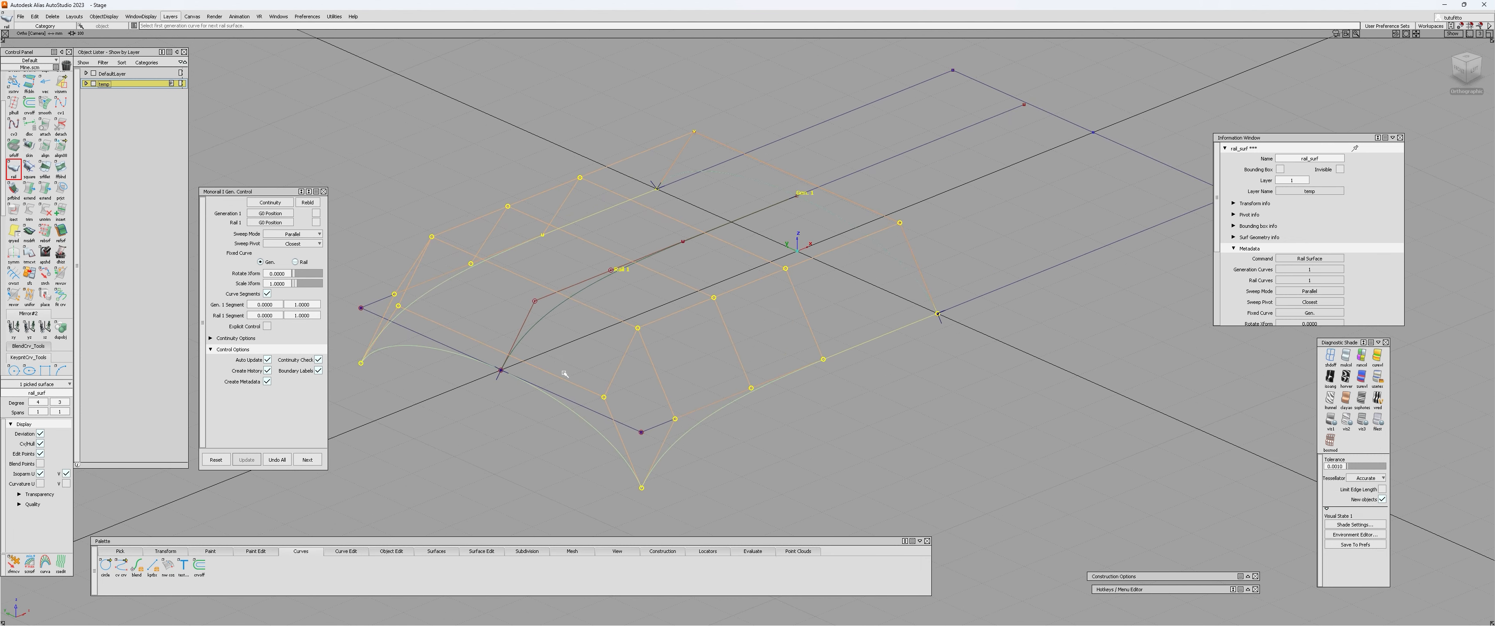
pyautogui.keyDown('alt'); pyautogui.keyDown('shift'); pyautogui.moveTo(631, 292); pyautogui.dragTo(656, 282); pyautogui.keyUp('shift'); pyautogui.keyUp('alt')
pyautogui.click(276, 461)
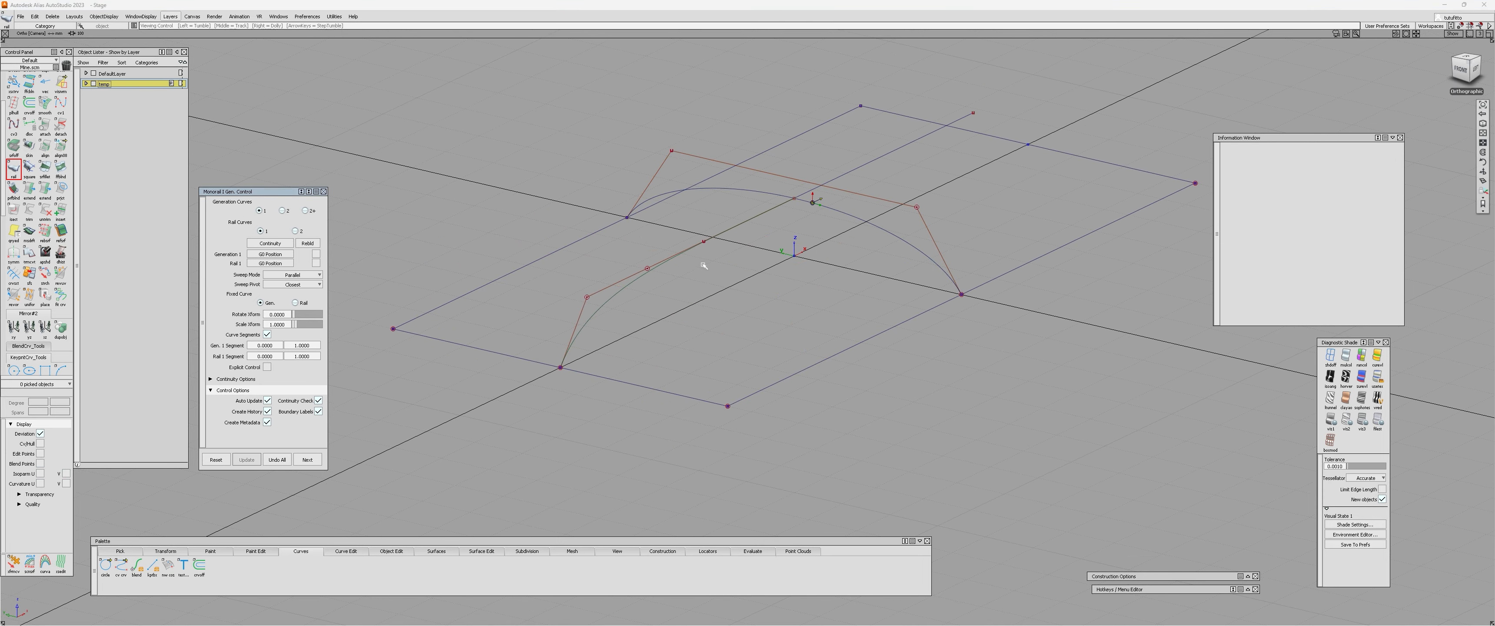
# Try a rail surface with the lengthwise curve as generation curve and the arched cross curve as rail, then undo it.
pyautogui.keyDown('alt'); pyautogui.keyDown('shift'); pyautogui.moveTo(701, 264); pyautogui.dragTo(661, 298, button='middle'); pyautogui.keyUp('shift'); pyautogui.keyUp('alt')
pyautogui.keyDown('alt'); pyautogui.keyDown('shift'); pyautogui.moveTo(661, 297); pyautogui.dragTo(650, 237, button='right'); pyautogui.keyUp('shift'); pyautogui.keyUp('alt')
pyautogui.click(678, 238)
pyautogui.click(806, 214)
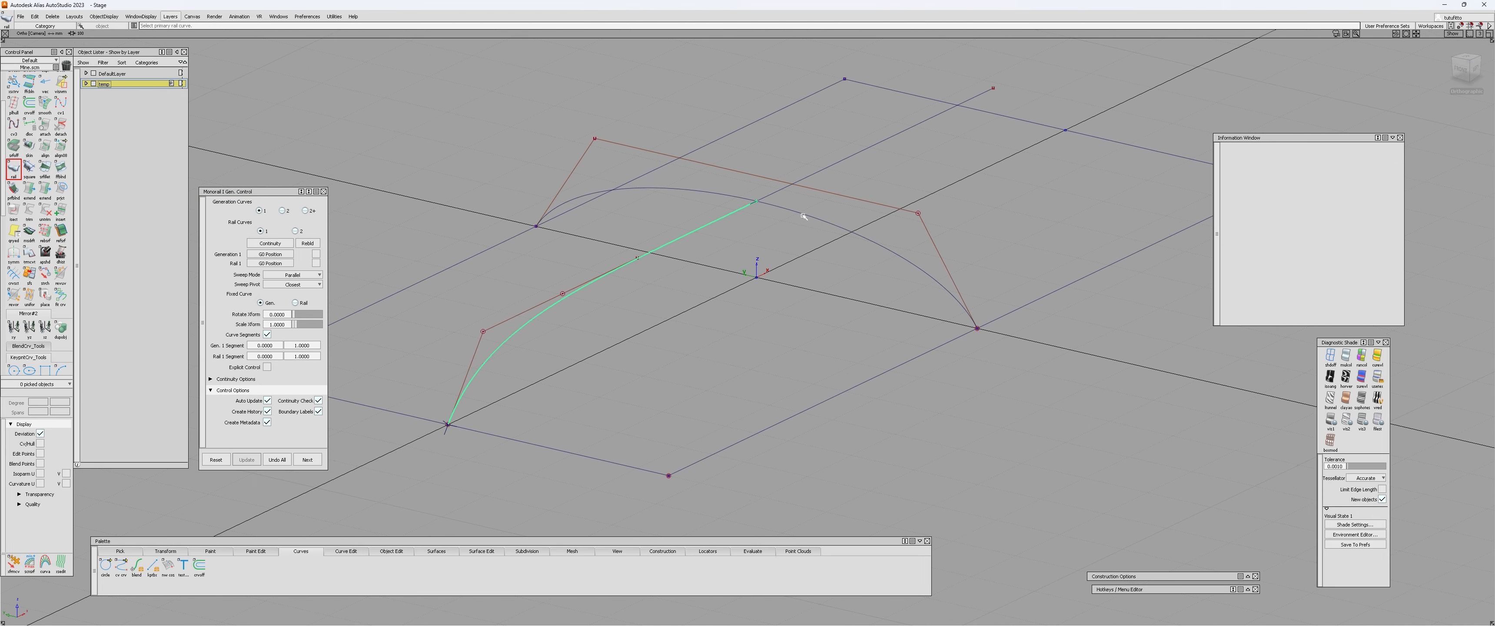
pyautogui.keyDown('alt'); pyautogui.keyDown('shift'); pyautogui.moveTo(806, 215); pyautogui.dragTo(764, 250, button='right'); pyautogui.keyUp('shift'); pyautogui.keyUp('alt')
pyautogui.keyDown('alt'); pyautogui.keyDown('shift'); pyautogui.moveTo(801, 179); pyautogui.dragTo(787, 193); pyautogui.keyUp('shift'); pyautogui.keyUp('alt')
pyautogui.keyDown('alt'); pyautogui.keyDown('shift'); pyautogui.moveTo(781, 253); pyautogui.dragTo(637, 296); pyautogui.keyUp('shift'); pyautogui.keyUp('alt')
pyautogui.keyDown('alt'); pyautogui.keyDown('shift'); pyautogui.moveTo(881, 305); pyautogui.dragTo(773, 258); pyautogui.keyUp('shift'); pyautogui.keyUp('alt')
pyautogui.keyDown('alt'); pyautogui.keyDown('shift'); pyautogui.moveTo(644, 292); pyautogui.dragTo(726, 263); pyautogui.keyUp('shift'); pyautogui.keyUp('alt')
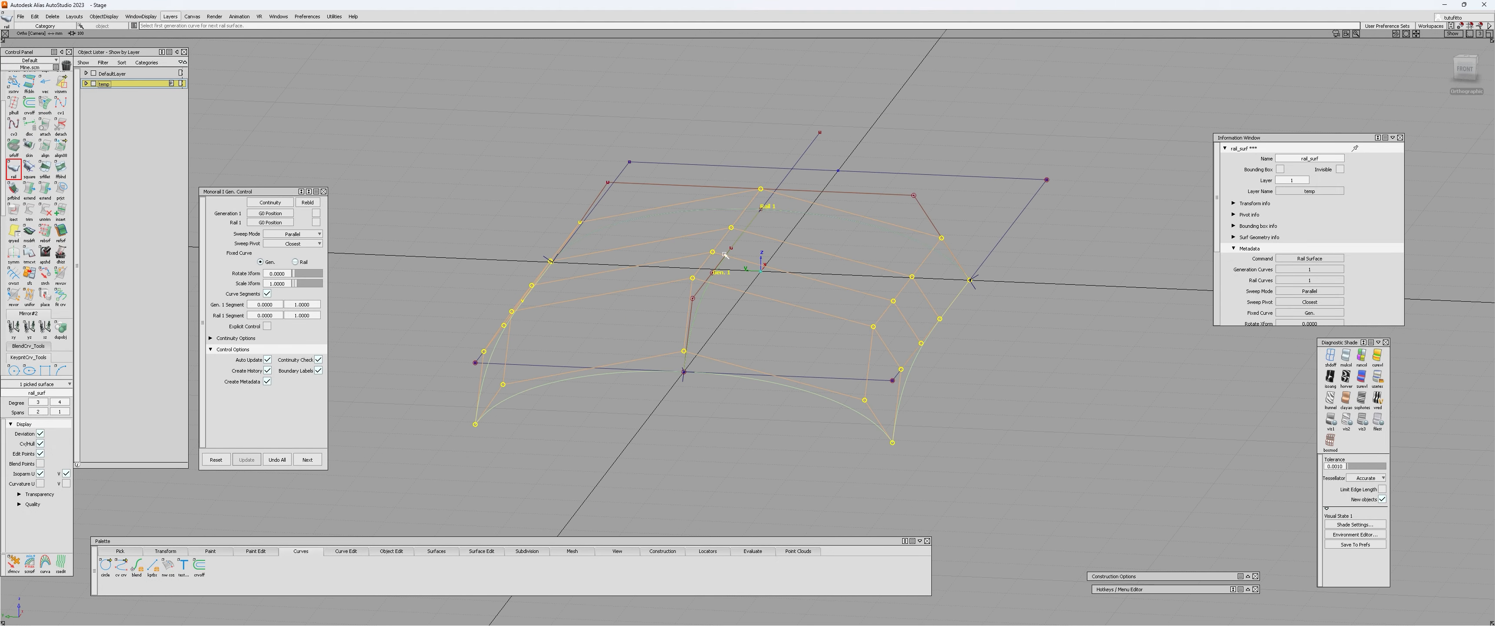
pyautogui.keyDown('alt'); pyautogui.keyDown('shift'); pyautogui.moveTo(902, 223); pyautogui.dragTo(715, 230); pyautogui.keyUp('shift'); pyautogui.keyUp('alt')
pyautogui.keyDown('alt'); pyautogui.keyDown('shift'); pyautogui.moveTo(698, 343); pyautogui.dragTo(376, 420); pyautogui.keyUp('shift'); pyautogui.keyUp('alt')
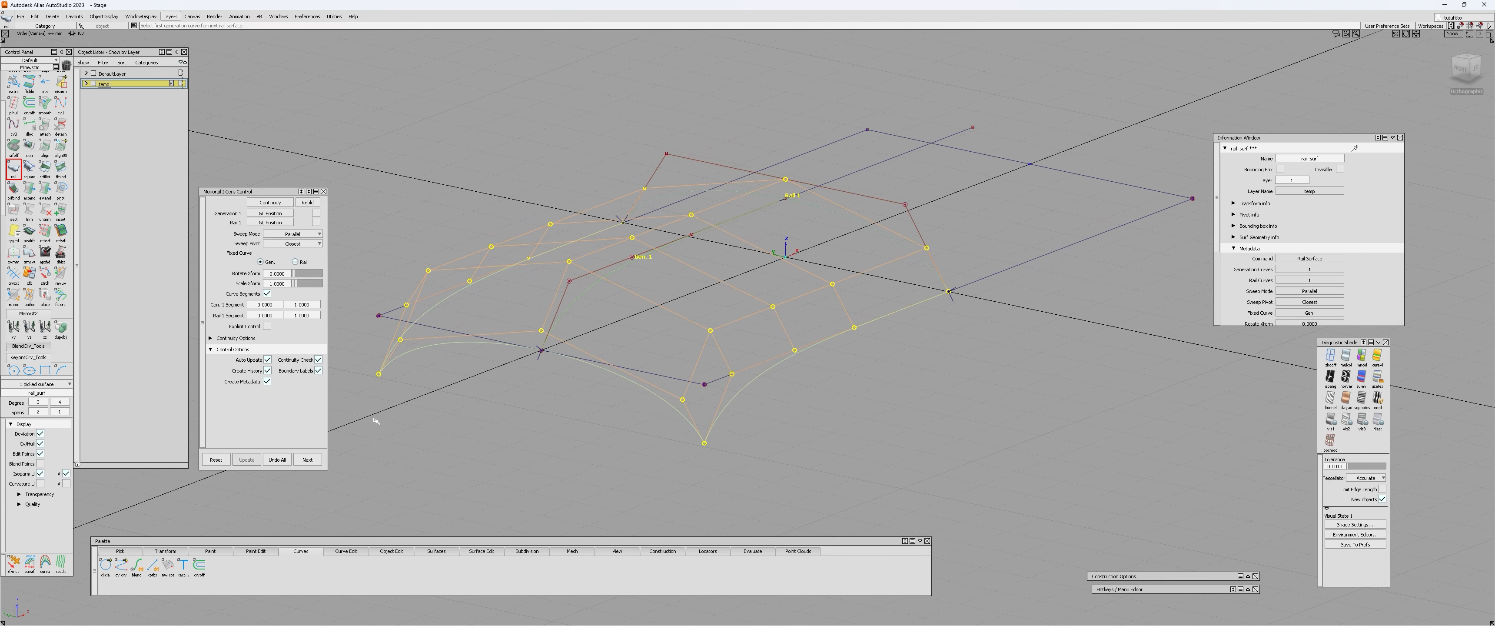
pyautogui.click(277, 459)
# Build the rail surface again from the arched cross curve and the lengthwise curve, and leave the tool.
pyautogui.keyDown('alt'); pyautogui.keyDown('shift'); pyautogui.moveTo(761, 348); pyautogui.dragTo(801, 289); pyautogui.keyUp('shift'); pyautogui.keyUp('alt')
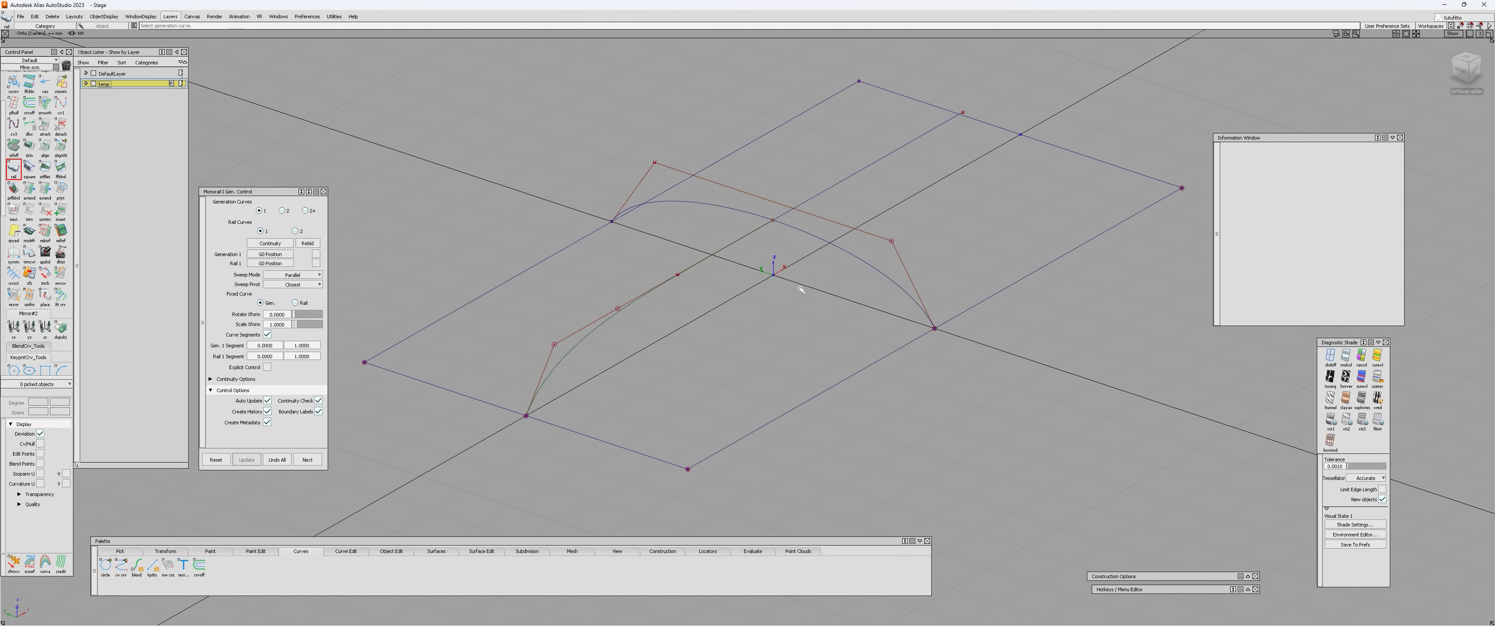
pyautogui.click(693, 270)
pyautogui.keyDown('alt'); pyautogui.keyDown('shift'); pyautogui.moveTo(699, 276); pyautogui.dragTo(658, 344); pyautogui.keyUp('shift'); pyautogui.keyUp('alt')
pyautogui.moveTo(658, 344)
pyautogui.keyDown('ctrl'); pyautogui.keyDown('shift'); pyautogui.mouseDown()
pyautogui.moveTo(659, 365)
pyautogui.moveTo(667, 339)
pyautogui.mouseUp(); pyautogui.keyUp('shift'); pyautogui.keyUp('ctrl')
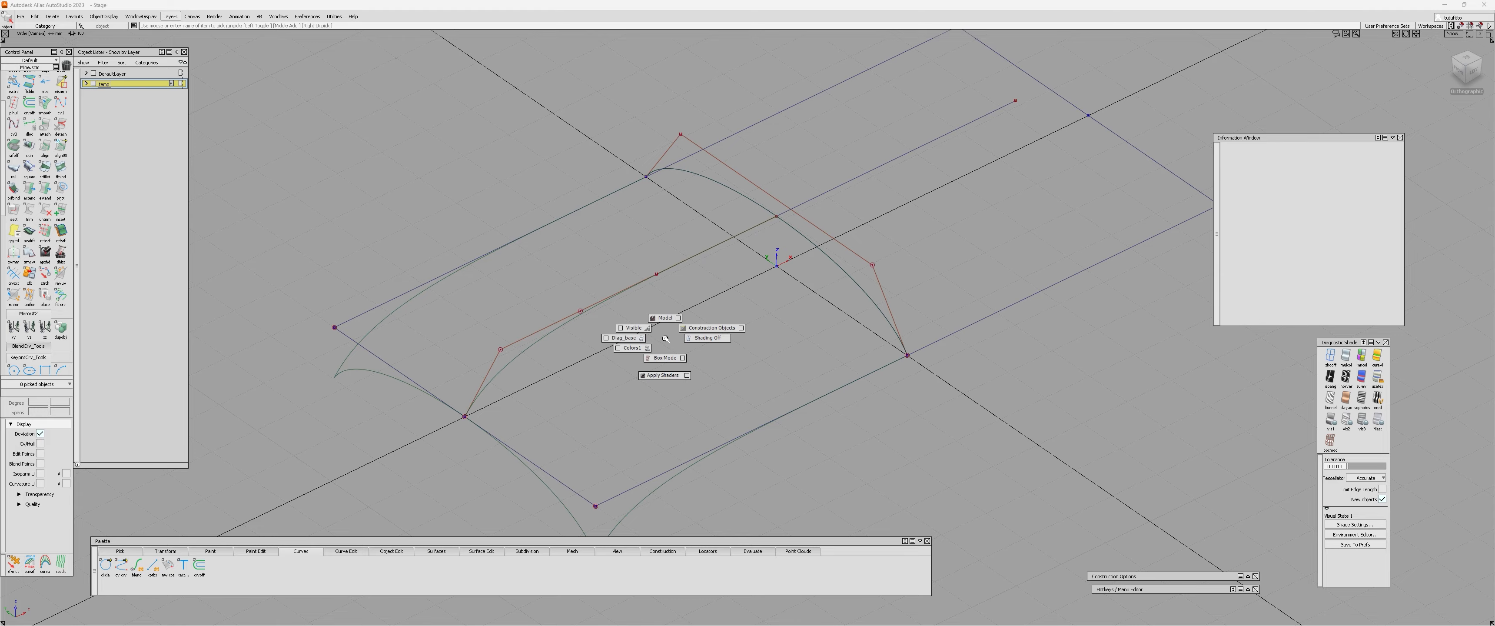
# Turn on multi-color diagnostic shading for the rail surface.
pyautogui.keyDown('alt'); pyautogui.keyDown('shift'); pyautogui.moveTo(733, 336); pyautogui.dragTo(676, 372, button='right'); pyautogui.keyUp('shift'); pyautogui.keyUp('alt')
pyautogui.moveTo(676, 372)
pyautogui.keyDown('alt'); pyautogui.keyDown('shift'); pyautogui.mouseDown()
pyautogui.moveTo(648, 427)
pyautogui.moveTo(387, 406)
pyautogui.moveTo(657, 350)
pyautogui.moveTo(688, 365)
pyautogui.moveTo(664, 394)
pyautogui.moveTo(626, 527)
pyautogui.moveTo(534, 434)
pyautogui.moveTo(526, 541)
pyautogui.moveTo(1038, 372)
pyautogui.moveTo(777, 425)
pyautogui.moveTo(691, 417)
pyautogui.mouseUp(); pyautogui.keyUp('shift'); pyautogui.keyUp('alt')
pyautogui.click(688, 366)
pyautogui.click(688, 415)
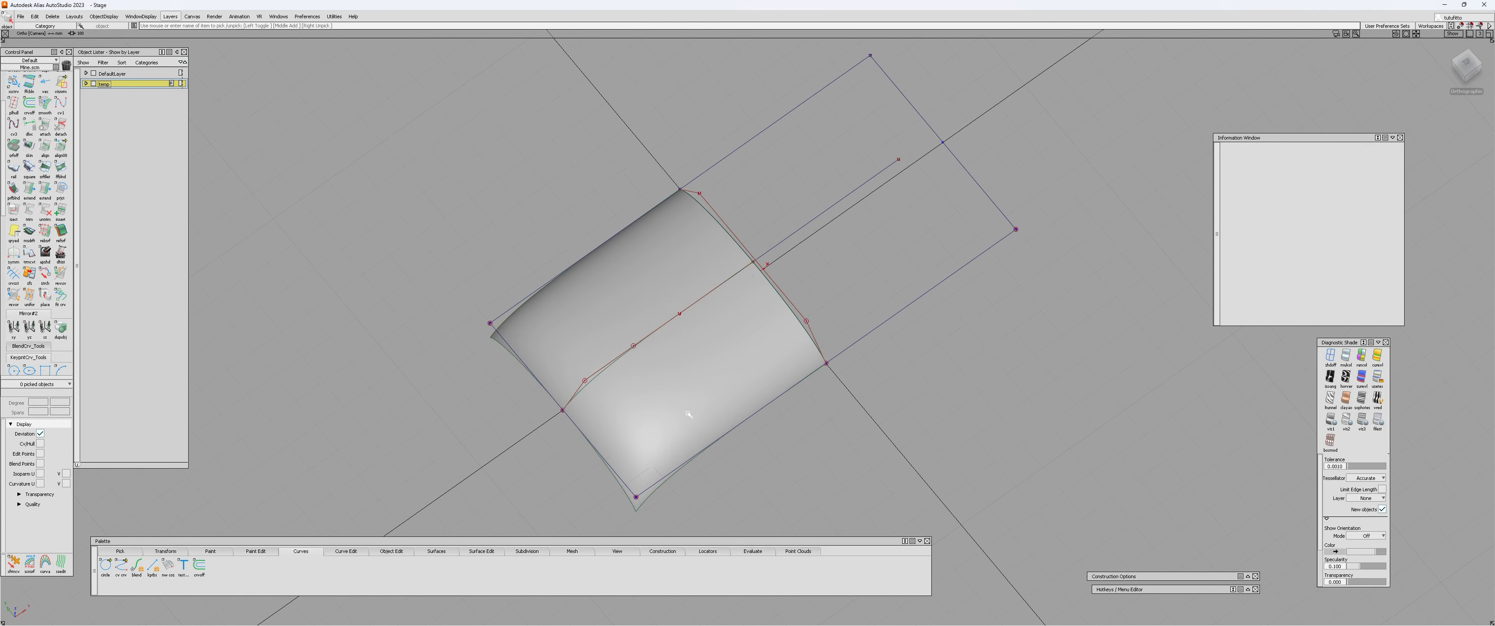
pyautogui.click(1335, 378)
pyautogui.moveTo(787, 343)
pyautogui.keyDown('alt'); pyautogui.keyDown('shift'); pyautogui.mouseDown()
pyautogui.moveTo(471, 414)
pyautogui.moveTo(609, 293)
pyautogui.moveTo(1223, 387)
pyautogui.moveTo(313, 444)
pyautogui.moveTo(606, 399)
pyautogui.moveTo(1101, 272)
pyautogui.mouseUp(); pyautogui.keyUp('shift'); pyautogui.keyUp('alt')
pyautogui.click(1348, 358)
# Examine the shaded rail surface from several angles, checking its corners and edges against the rectangular layout.
pyautogui.moveTo(770, 371)
pyautogui.keyDown('alt'); pyautogui.keyDown('shift'); pyautogui.mouseDown()
pyautogui.moveTo(617, 377)
pyautogui.moveTo(610, 410)
pyautogui.mouseUp(); pyautogui.keyUp('shift'); pyautogui.keyUp('alt')
pyautogui.click(642, 379)
pyautogui.keyDown('alt'); pyautogui.keyDown('shift'); pyautogui.moveTo(704, 356); pyautogui.dragTo(545, 464); pyautogui.keyUp('shift'); pyautogui.keyUp('alt')
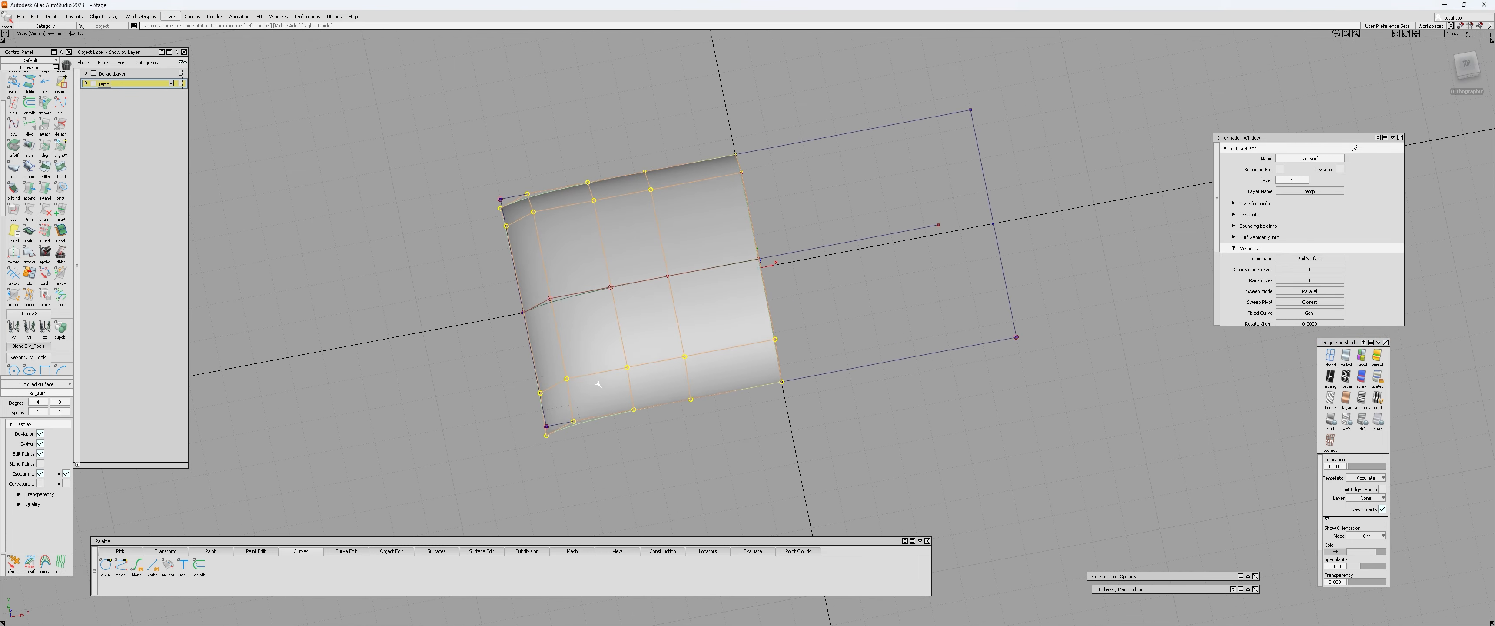
pyautogui.click(506, 427)
pyautogui.keyDown('alt'); pyautogui.keyDown('shift'); pyautogui.moveTo(506, 428); pyautogui.dragTo(911, 298); pyautogui.keyUp('shift'); pyautogui.keyUp('alt')
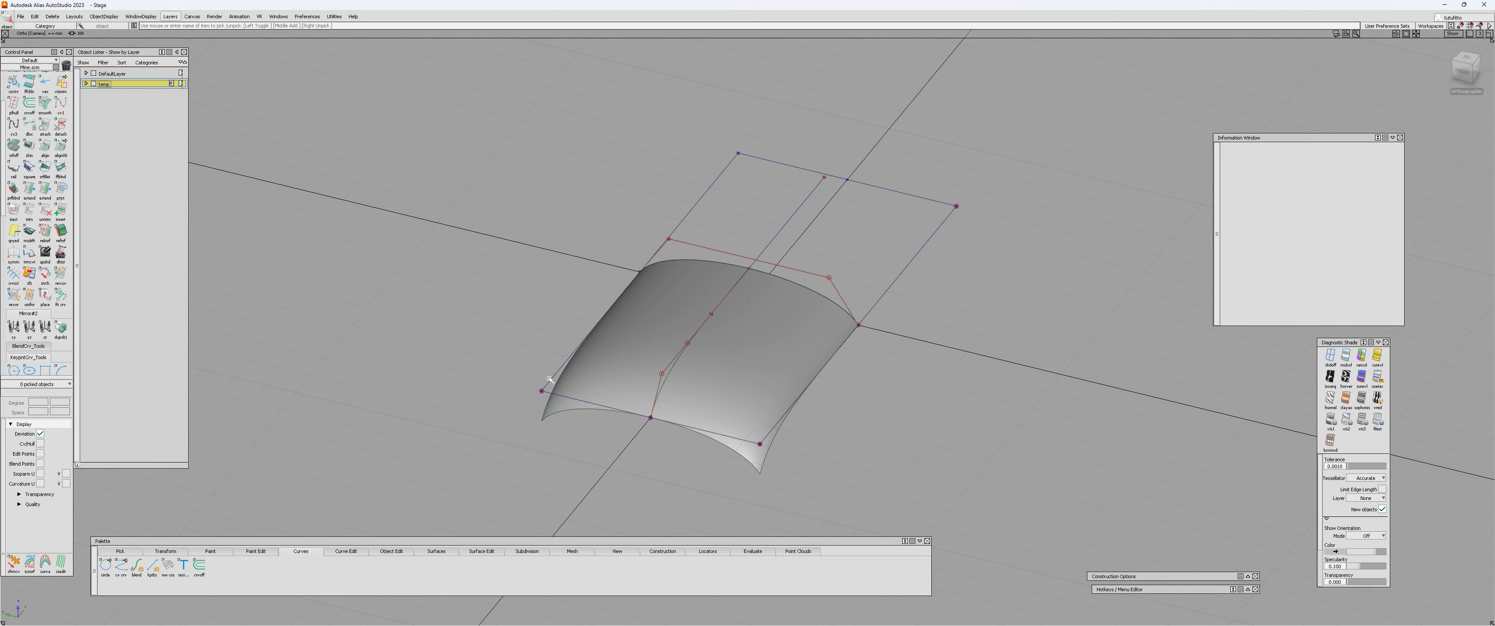
pyautogui.keyDown('alt'); pyautogui.keyDown('shift'); pyautogui.moveTo(656, 417); pyautogui.dragTo(479, 314); pyautogui.keyUp('shift'); pyautogui.keyUp('alt')
pyautogui.moveTo(534, 400)
pyautogui.keyDown('alt'); pyautogui.keyDown('shift'); pyautogui.mouseDown()
pyautogui.moveTo(527, 434)
pyautogui.moveTo(551, 394)
pyautogui.mouseUp(); pyautogui.keyUp('shift'); pyautogui.keyUp('alt')
pyautogui.click(643, 370)
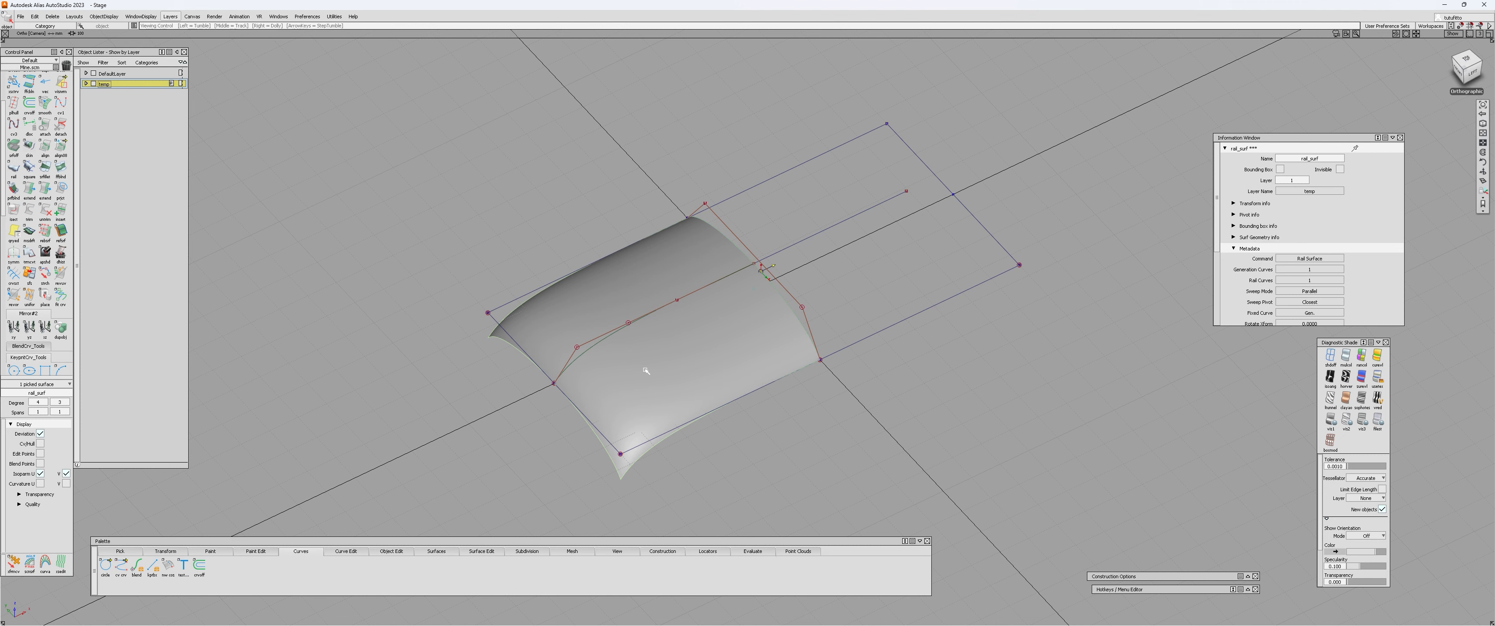
pyautogui.keyDown('alt'); pyautogui.keyDown('shift'); pyautogui.moveTo(646, 370); pyautogui.dragTo(781, 388); pyautogui.keyUp('shift'); pyautogui.keyUp('alt')
pyautogui.click(711, 394)
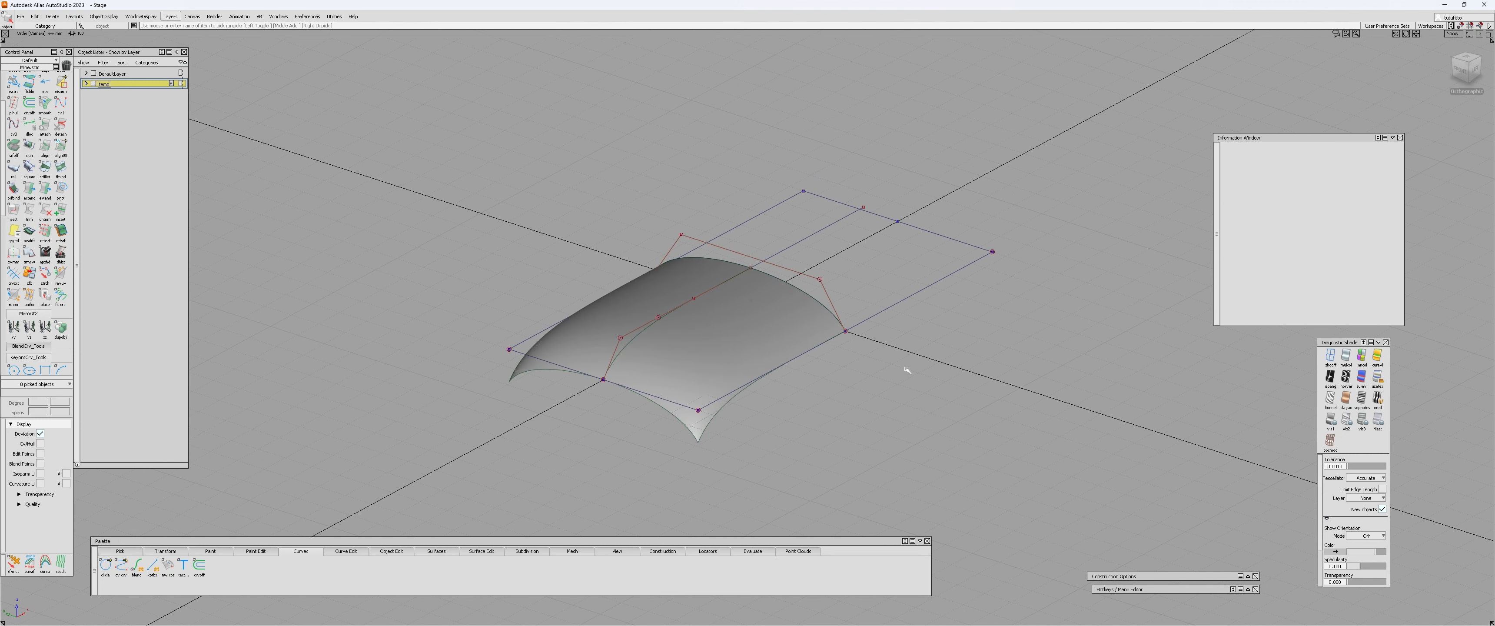
# Draw a straight edit-point curve running lengthwise by the surface and extend its ends.
pyautogui.hotkey('ctrl', 'e')
pyautogui.keyDown('alt'); pyautogui.keyDown('shift'); pyautogui.moveTo(907, 370); pyautogui.dragTo(757, 325); pyautogui.keyUp('shift'); pyautogui.keyUp('alt')
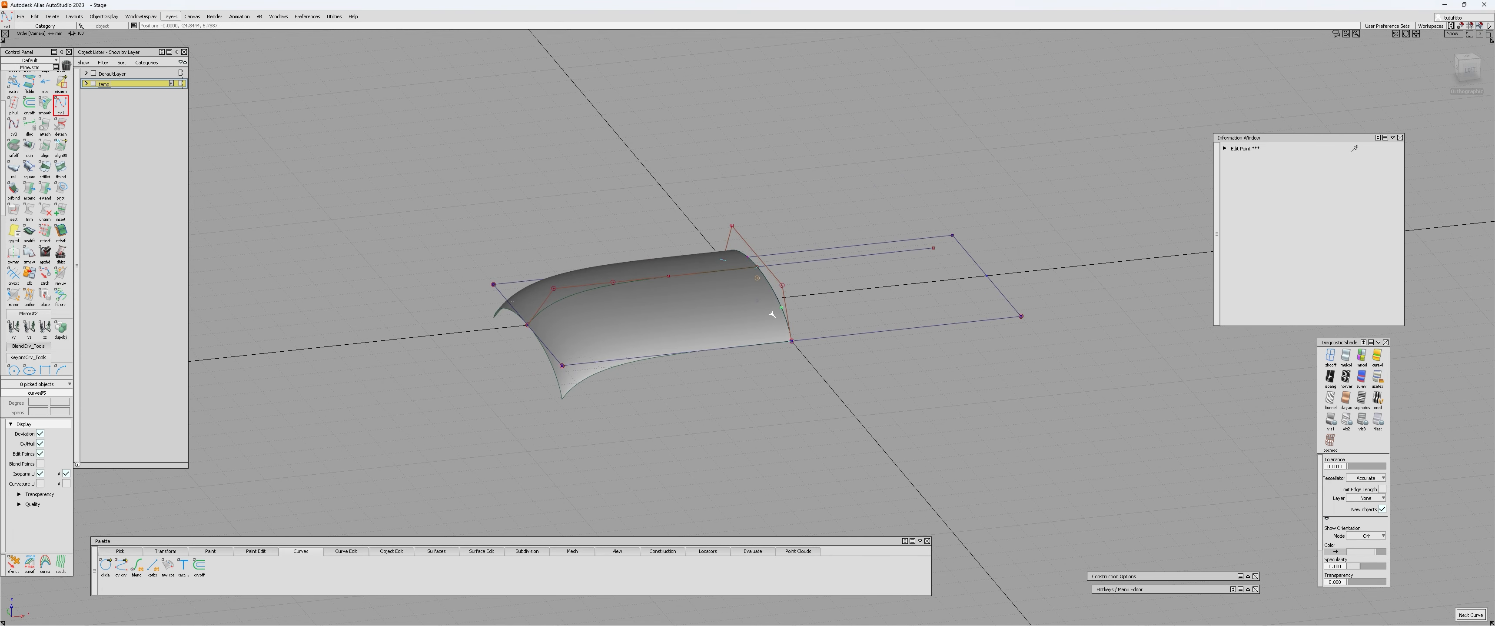
pyautogui.press('e')
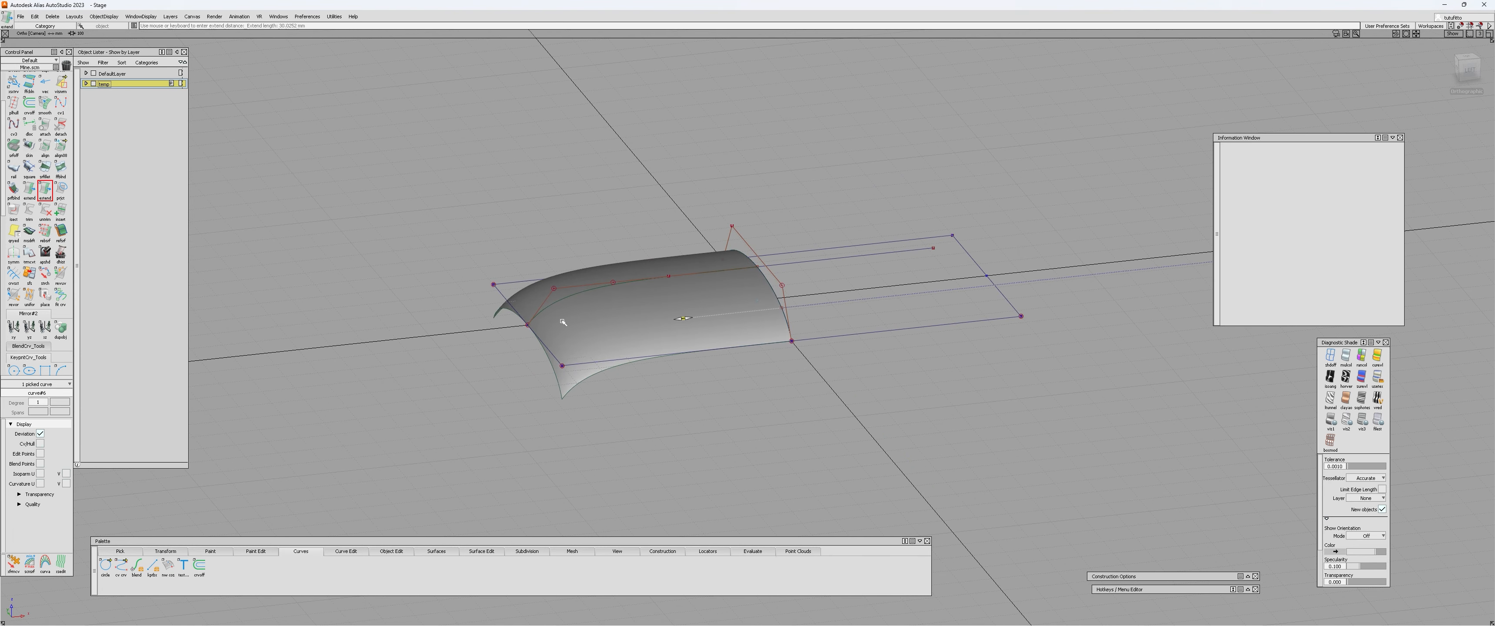
# Move the straight curve sideways clear of the surface and adjust its height.
pyautogui.press('w')
pyautogui.click(793, 306)
pyautogui.moveTo(822, 303); pyautogui.dragTo(769, 308)
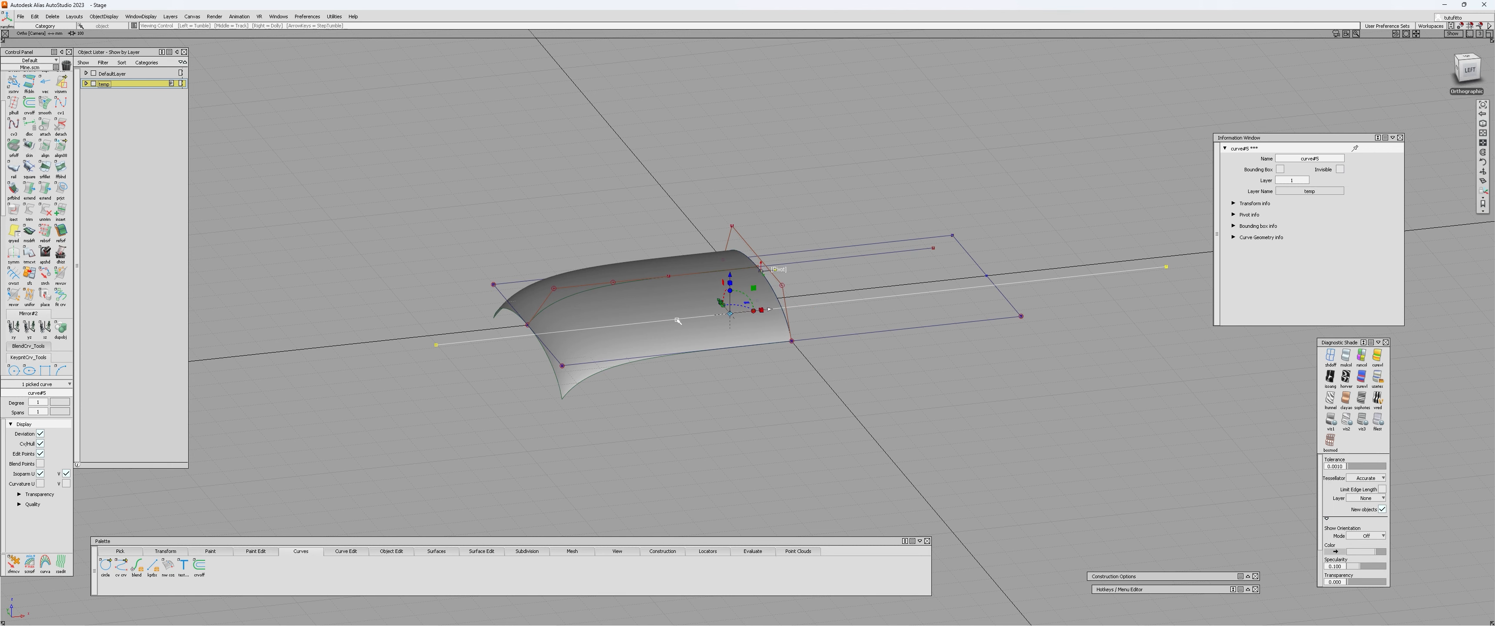
pyautogui.keyDown('alt'); pyautogui.keyDown('shift'); pyautogui.moveTo(677, 324); pyautogui.dragTo(794, 327); pyautogui.keyUp('shift'); pyautogui.keyUp('alt')
pyautogui.click(857, 293)
pyautogui.click(863, 283)
pyautogui.press('w')
pyautogui.moveTo(772, 157); pyautogui.dragTo(830, 184)
# Project the straight curve onto the rail surface along the Y vector as a curve-on-surface.
pyautogui.press('p')
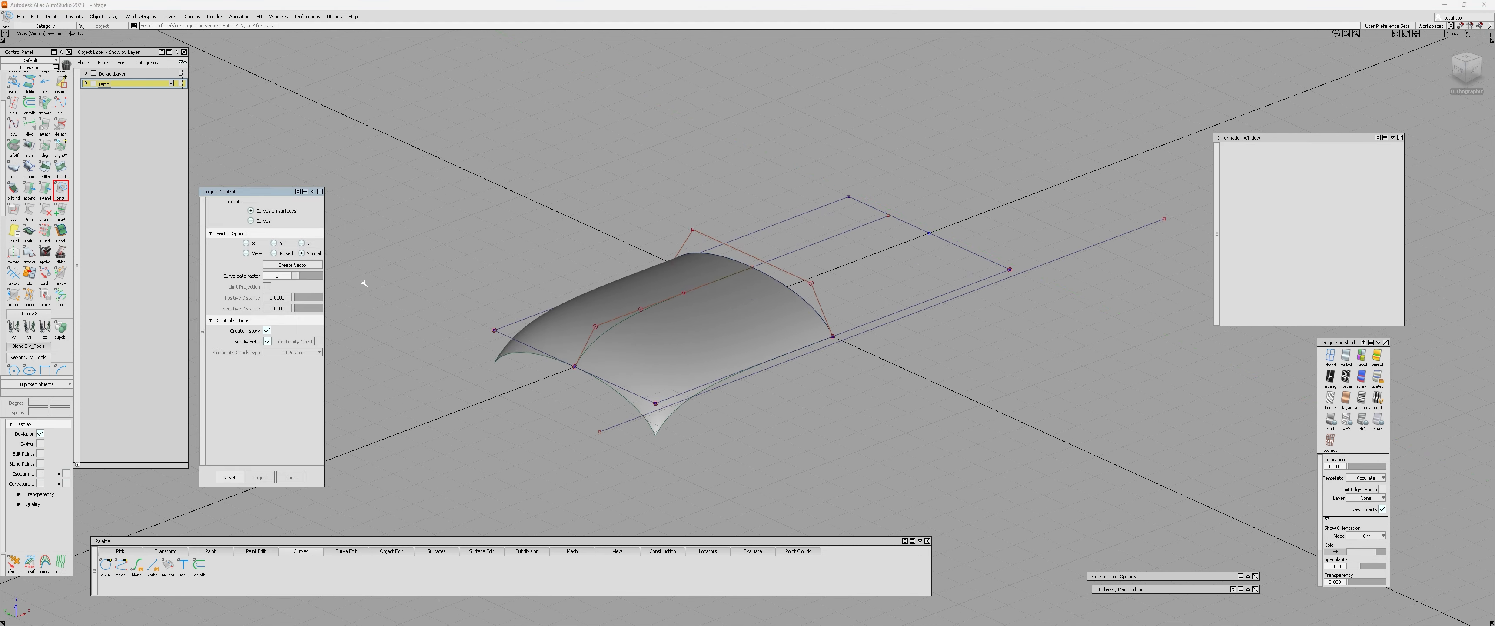
pyautogui.click(276, 243)
pyautogui.click(711, 340)
pyautogui.click(1038, 267)
pyautogui.press('space')
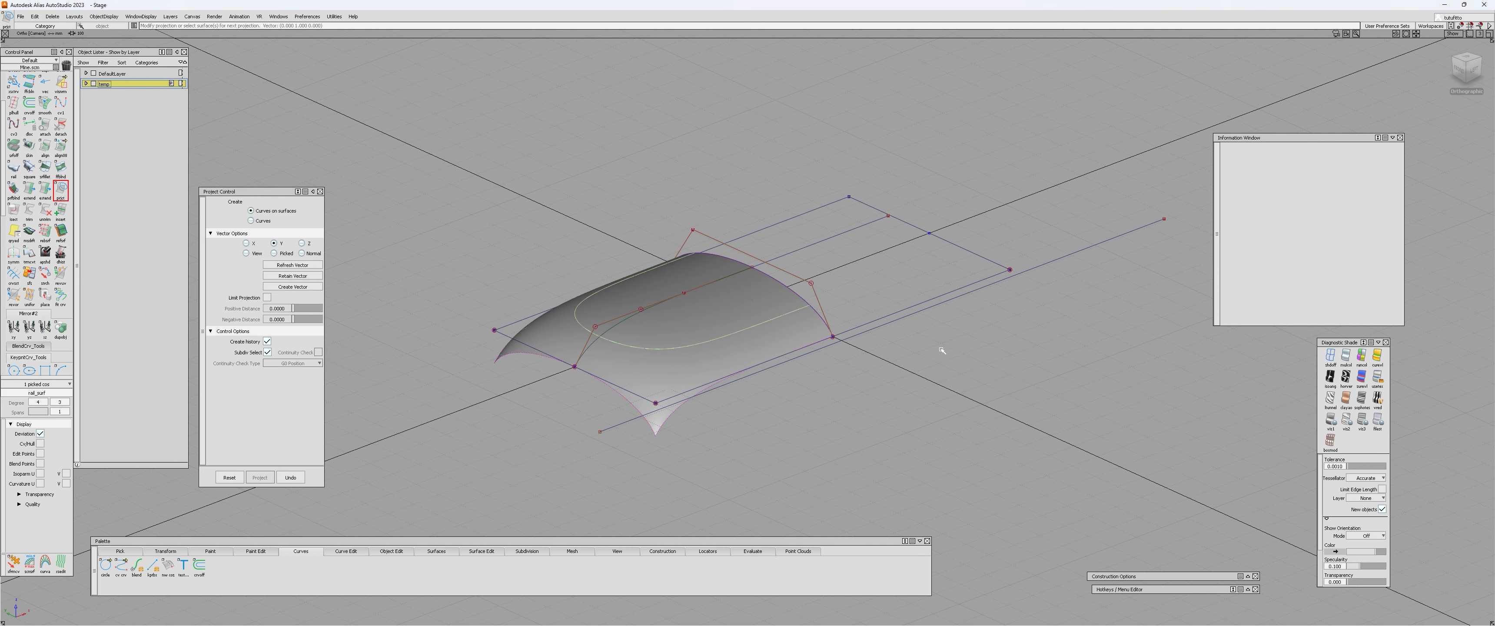
# Lower the straight curve slightly so that the projected trim line moves down the surface.
pyautogui.keyDown('alt'); pyautogui.keyDown('shift'); pyautogui.moveTo(817, 339); pyautogui.dragTo(806, 347); pyautogui.keyUp('shift'); pyautogui.keyUp('alt')
pyautogui.press('q')
pyautogui.click(1049, 269)
pyautogui.press('w')
pyautogui.moveTo(1061, 154); pyautogui.dragTo(1061, 161, button='right')
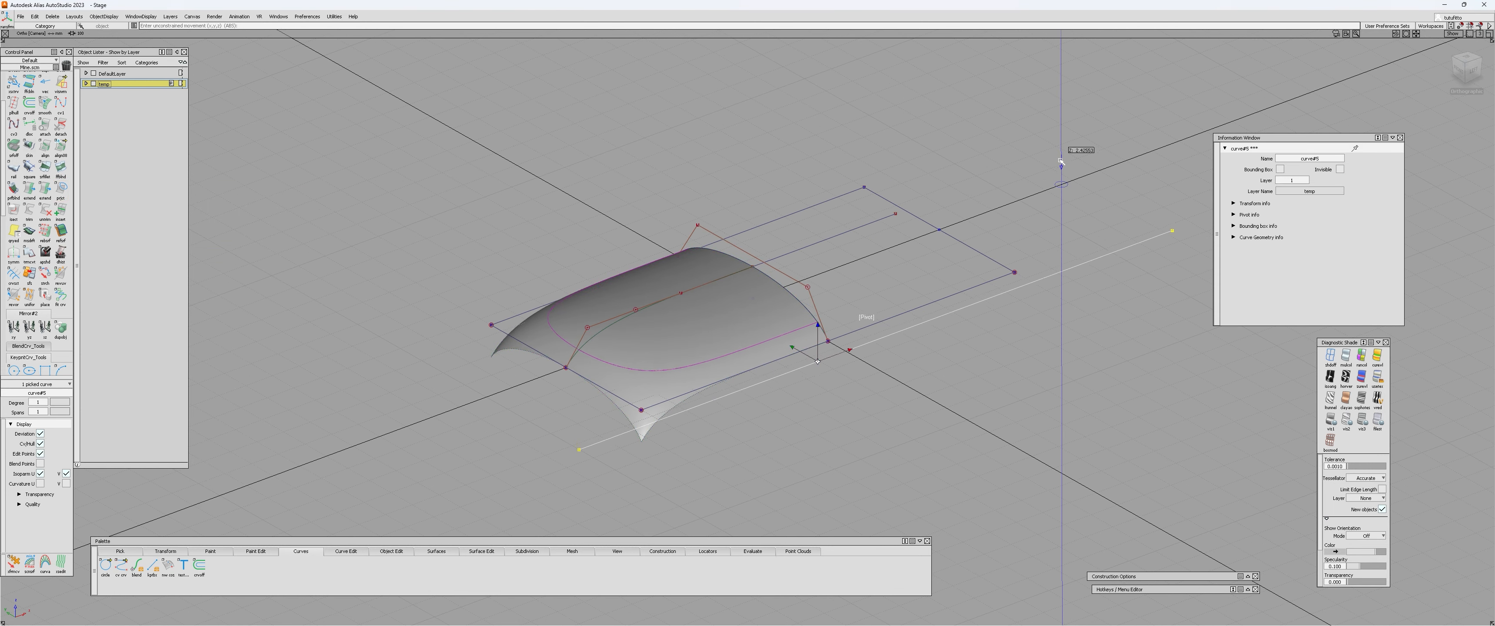
# Trim the rail surface at the projected curve, keeping the domed region inside it.
pyautogui.press('t')
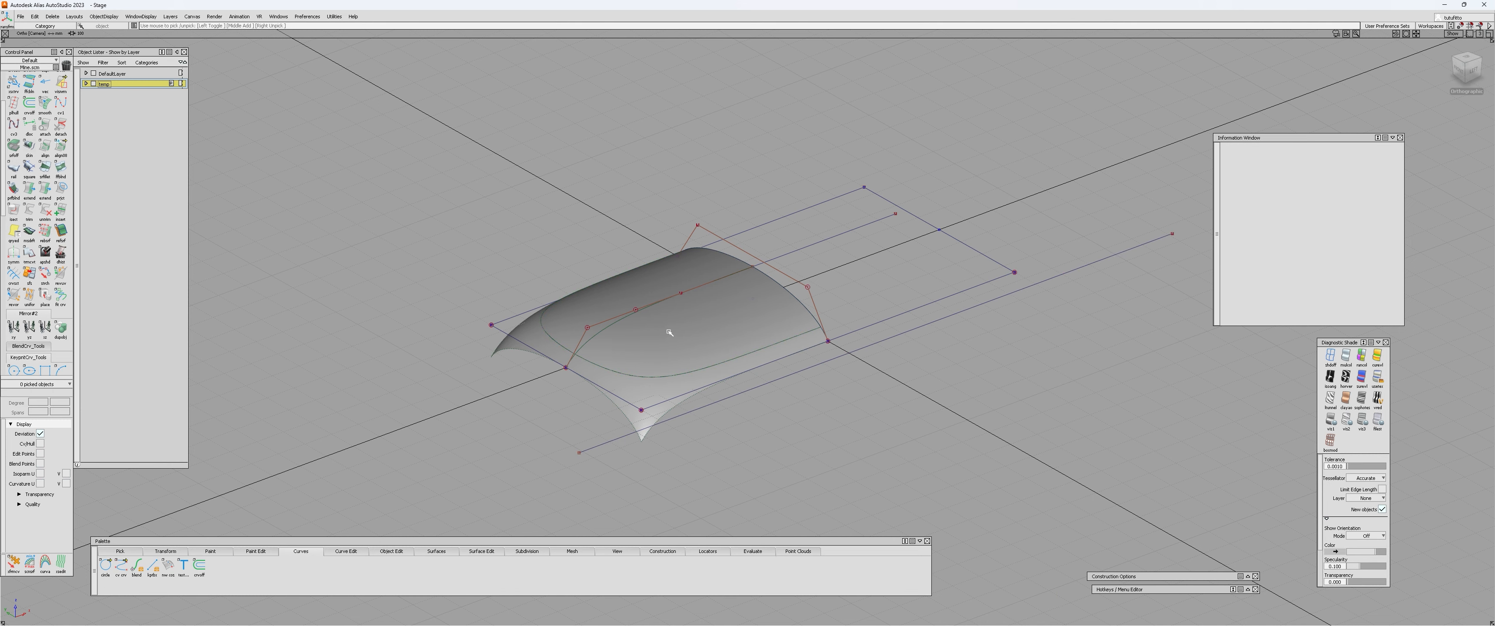
pyautogui.click(668, 331)
pyautogui.click(664, 331)
pyautogui.press('space')
pyautogui.press('q')
# Mirror the trimmed surface downward to make a matching lower shell.
pyautogui.click(659, 354)
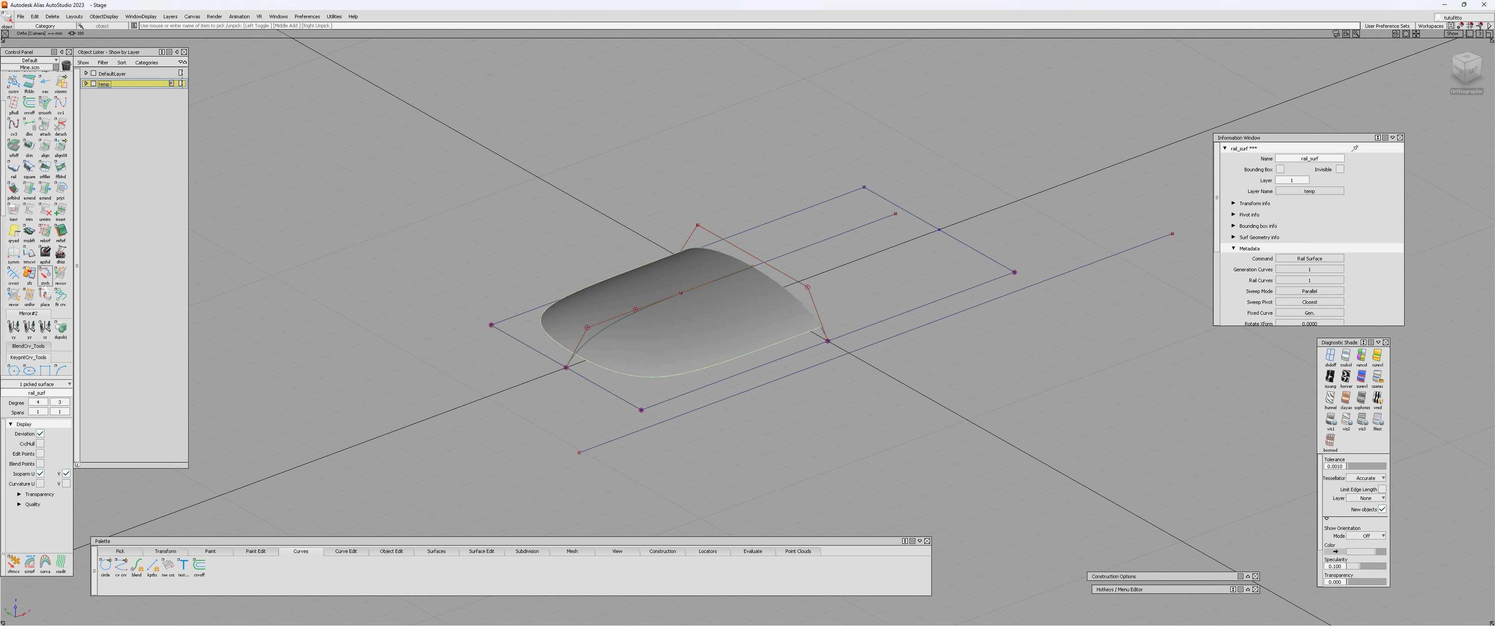
pyautogui.click(19, 330)
pyautogui.press('Escape')
pyautogui.keyDown('alt'); pyautogui.keyDown('shift'); pyautogui.moveTo(561, 325); pyautogui.dragTo(572, 343); pyautogui.keyUp('shift'); pyautogui.keyUp('alt')
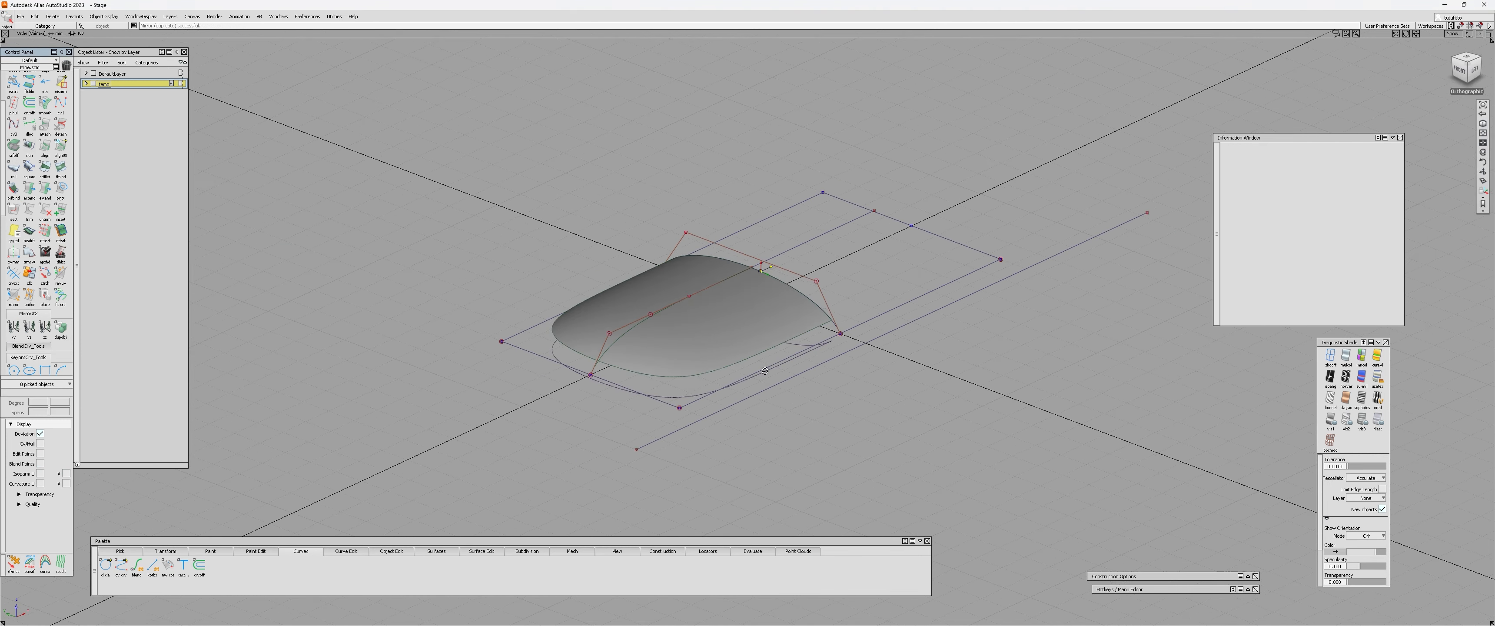
pyautogui.keyDown('alt'); pyautogui.keyDown('shift'); pyautogui.moveTo(571, 343); pyautogui.dragTo(728, 333, button='right'); pyautogui.keyUp('shift'); pyautogui.keyUp('alt')
pyautogui.keyDown('alt'); pyautogui.keyDown('shift'); pyautogui.moveTo(522, 360); pyautogui.dragTo(761, 344); pyautogui.keyUp('shift'); pyautogui.keyUp('alt')
pyautogui.keyDown('alt'); pyautogui.keyDown('shift'); pyautogui.moveTo(761, 344); pyautogui.dragTo(876, 301, button='right'); pyautogui.keyUp('shift'); pyautogui.keyUp('alt')
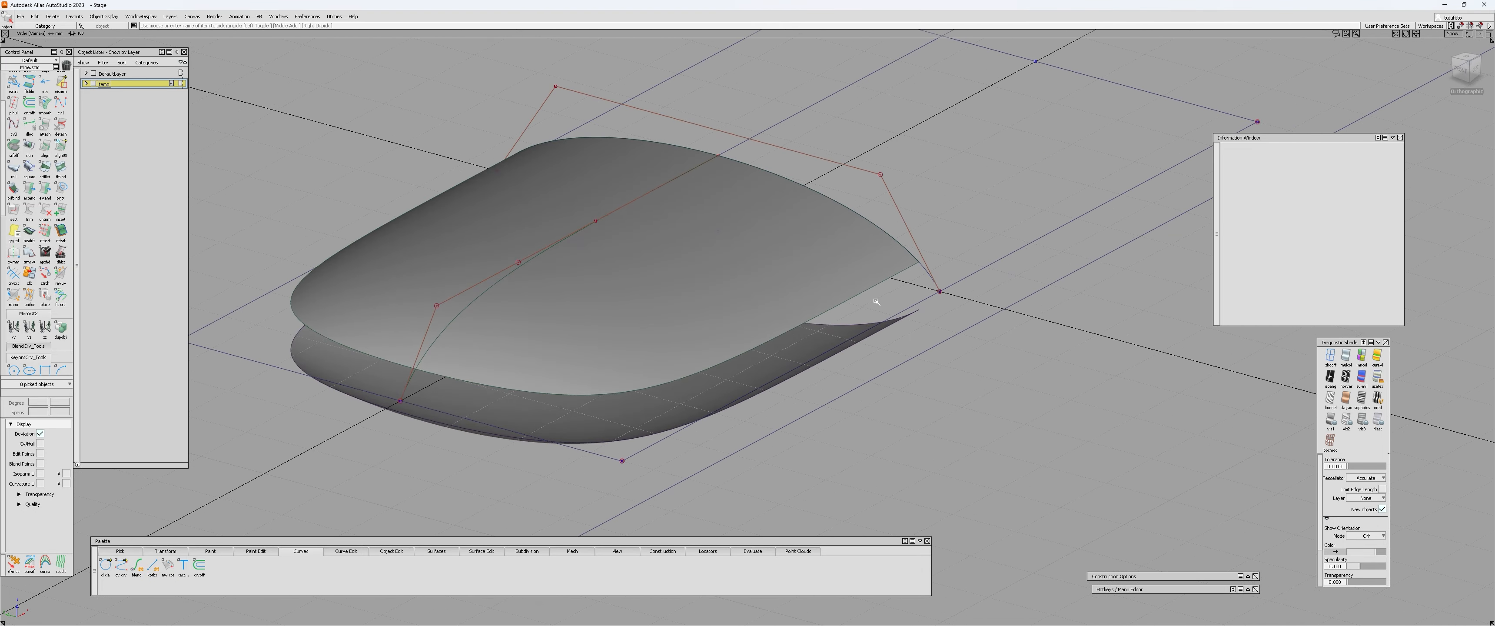
pyautogui.press('q')
pyautogui.press('Escape')
pyautogui.click(806, 321)
pyautogui.press('Escape')
pyautogui.press('d')
pyautogui.keyDown('alt'); pyautogui.keyDown('shift'); pyautogui.moveTo(883, 285); pyautogui.dragTo(855, 311); pyautogui.keyUp('shift'); pyautogui.keyUp('alt')
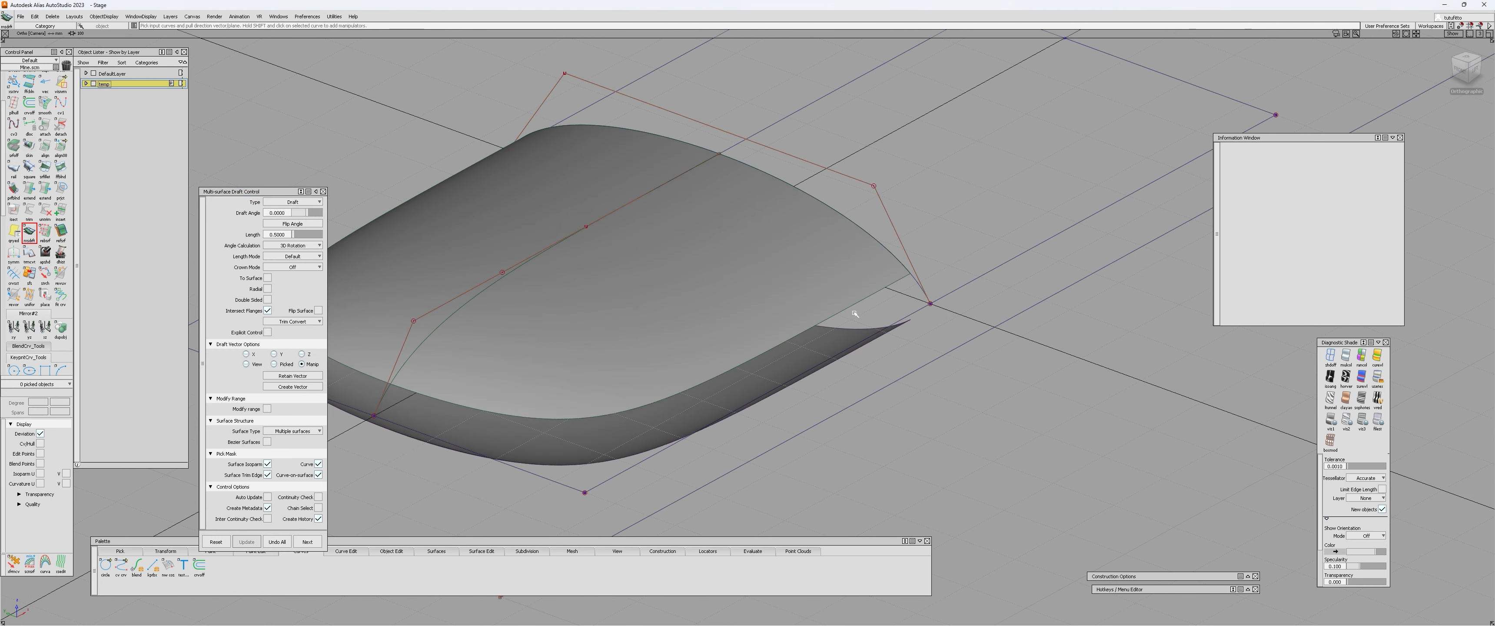
# Build a skin surface between the trimmed edges of the upper and lower shells.
pyautogui.press('s')
pyautogui.click(862, 301)
pyautogui.keyDown('alt'); pyautogui.keyDown('shift'); pyautogui.moveTo(862, 380); pyautogui.dragTo(763, 405); pyautogui.keyUp('shift'); pyautogui.keyUp('alt')
pyautogui.click(921, 296)
pyautogui.keyDown('alt'); pyautogui.keyDown('shift'); pyautogui.moveTo(926, 380); pyautogui.dragTo(830, 407, button='right'); pyautogui.keyUp('shift'); pyautogui.keyUp('alt')
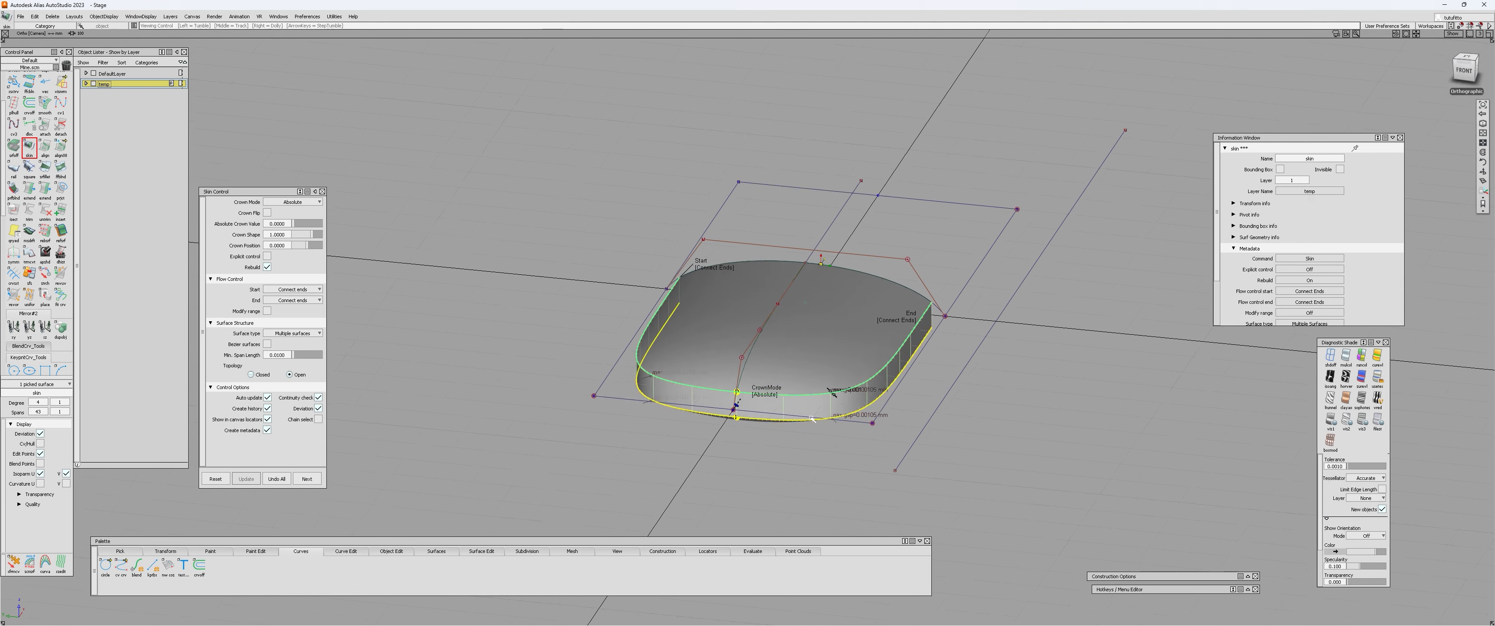
# Examine the closed shell body from several angles with the construction curves hidden and with them shown again.
pyautogui.press('q')
pyautogui.keyDown('alt'); pyautogui.keyDown('shift'); pyautogui.moveTo(830, 407); pyautogui.dragTo(592, 419); pyautogui.keyUp('shift'); pyautogui.keyUp('alt')
pyautogui.click(762, 440)
pyautogui.press('m')
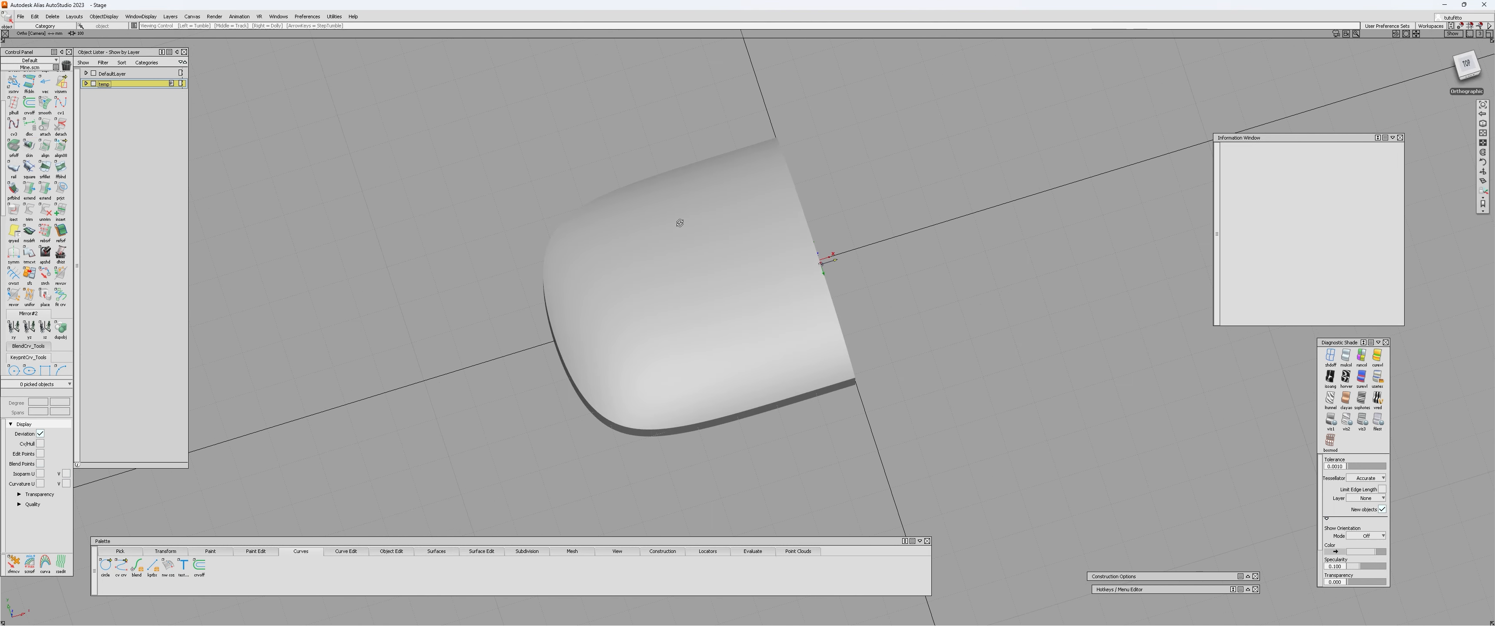
pyautogui.keyDown('alt'); pyautogui.keyDown('shift'); pyautogui.moveTo(677, 221); pyautogui.dragTo(688, 296); pyautogui.keyUp('shift'); pyautogui.keyUp('alt')
pyautogui.keyDown('alt'); pyautogui.keyDown('shift'); pyautogui.moveTo(728, 464); pyautogui.dragTo(829, 216); pyautogui.keyUp('shift'); pyautogui.keyUp('alt')
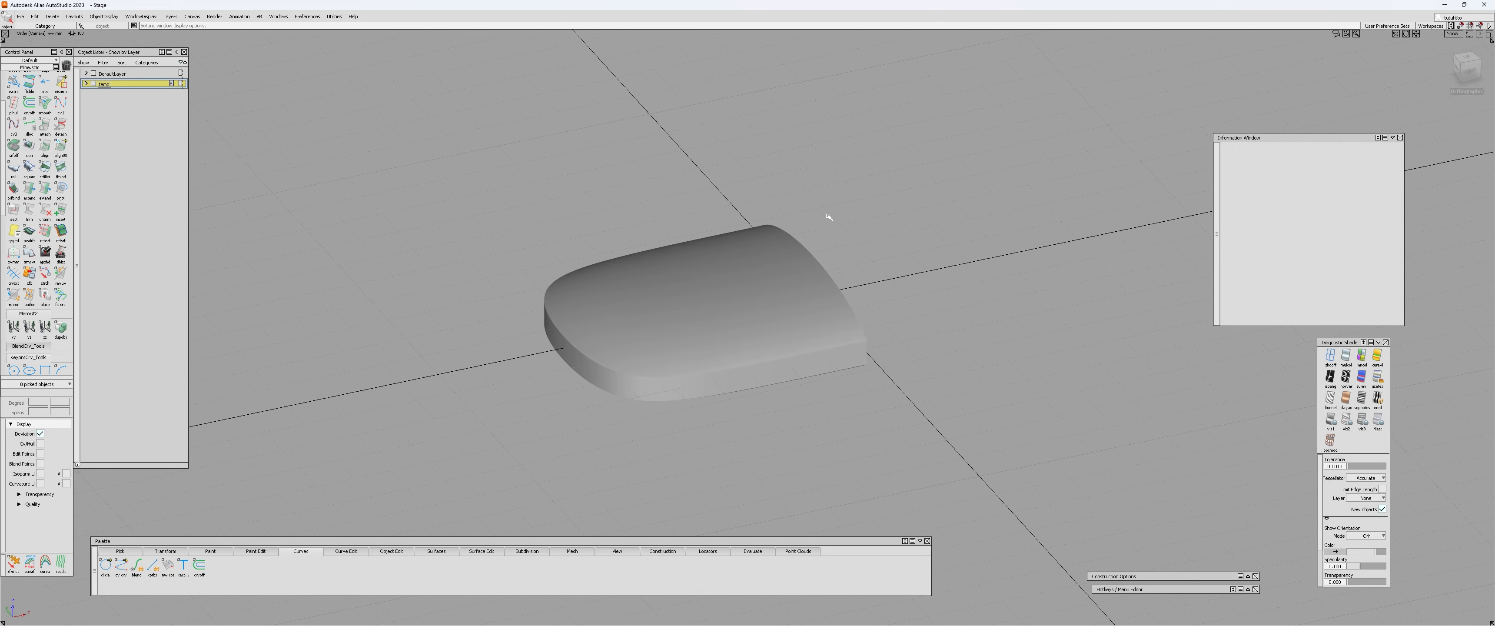
pyautogui.keyDown('alt'); pyautogui.keyDown('shift'); pyautogui.moveTo(818, 260); pyautogui.dragTo(717, 394); pyautogui.keyUp('shift'); pyautogui.keyUp('alt')
pyautogui.hotkey('alt', 'm')
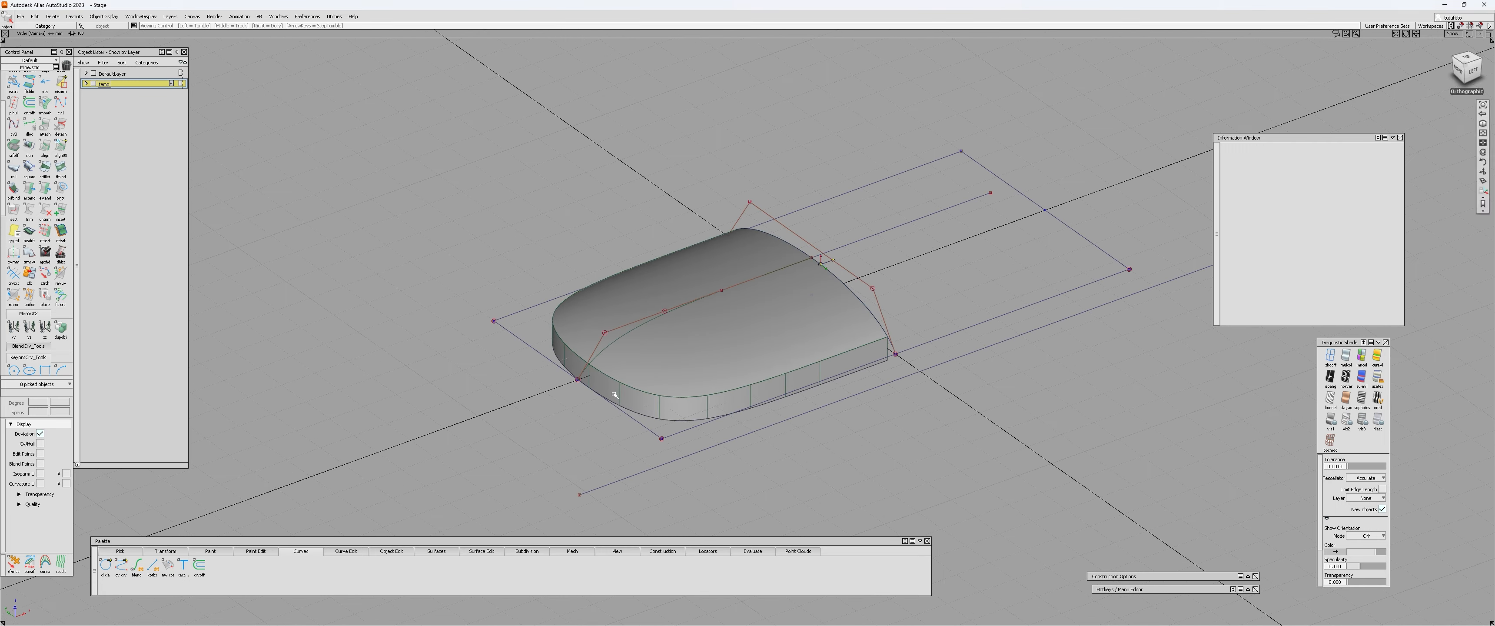
pyautogui.keyDown('alt'); pyautogui.keyDown('shift'); pyautogui.moveTo(614, 394); pyautogui.dragTo(571, 396); pyautogui.keyUp('shift'); pyautogui.keyUp('alt')
pyautogui.keyDown('alt'); pyautogui.keyDown('shift'); pyautogui.moveTo(572, 395); pyautogui.dragTo(655, 407, button='right'); pyautogui.keyUp('shift'); pyautogui.keyUp('alt')
# Delete the skin surface that forms the side wall between the upper and lower shells.
pyautogui.click(705, 418)
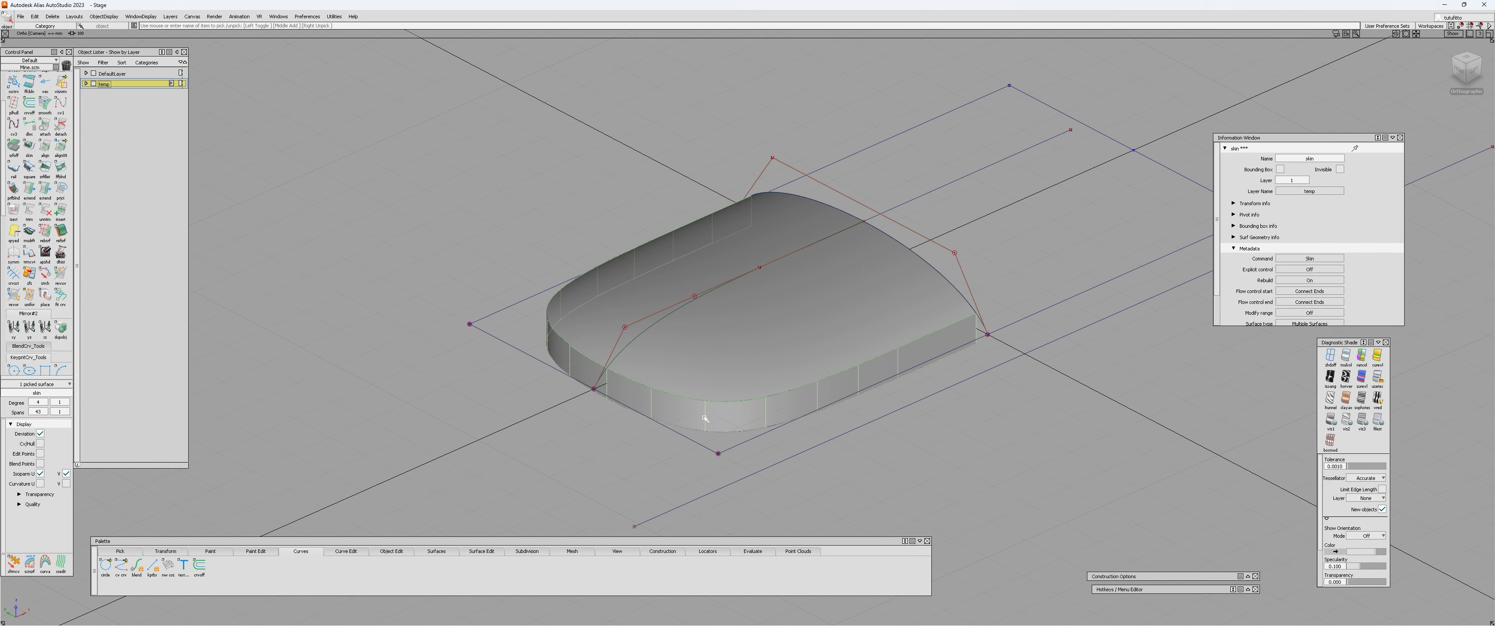
pyautogui.keyDown('alt'); pyautogui.keyDown('shift'); pyautogui.moveTo(706, 418); pyautogui.dragTo(520, 342); pyautogui.keyUp('shift'); pyautogui.keyUp('alt')
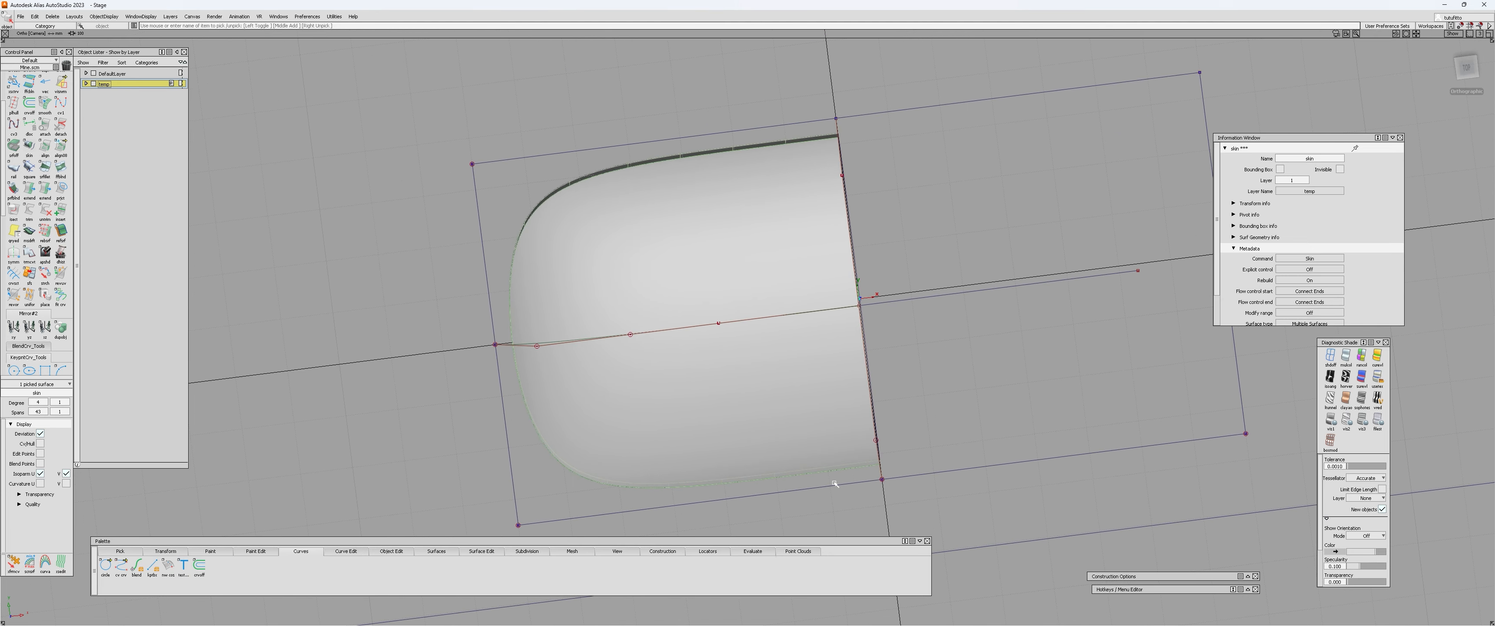
pyautogui.keyDown('alt'); pyautogui.keyDown('shift'); pyautogui.moveTo(424, 491); pyautogui.dragTo(681, 415); pyautogui.keyUp('shift'); pyautogui.keyUp('alt')
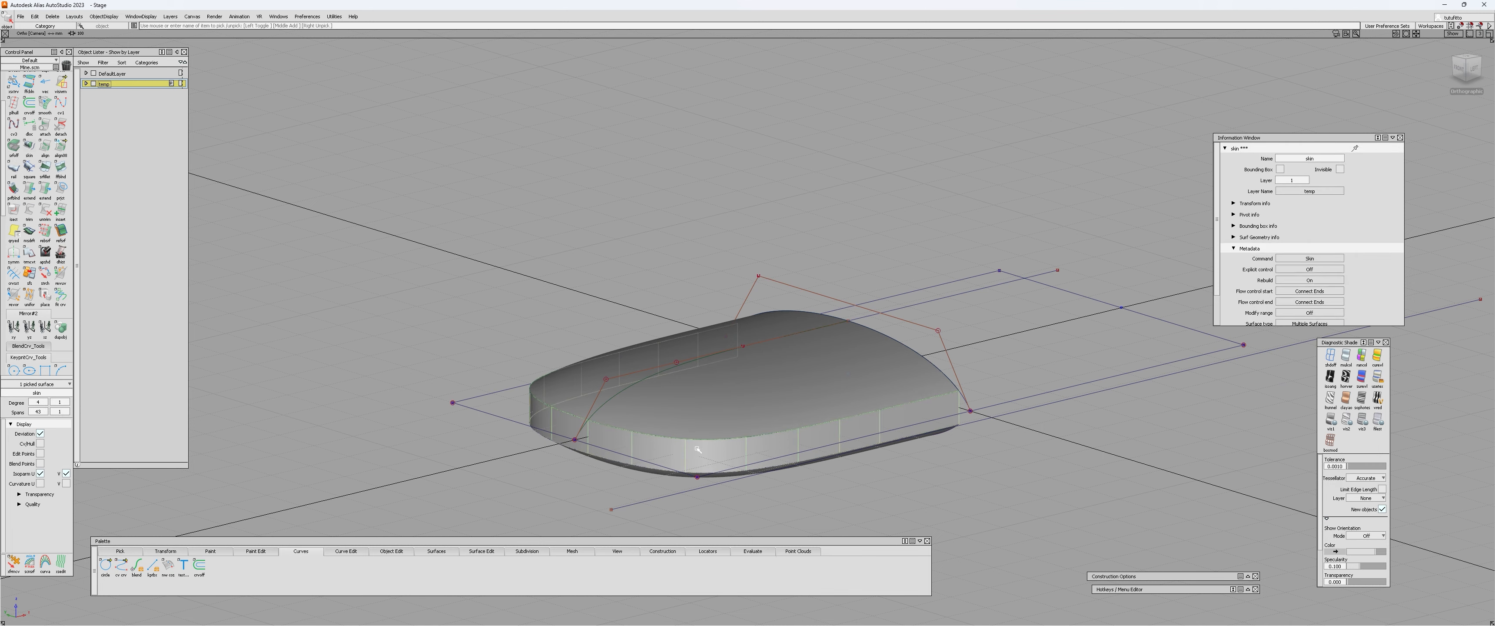
pyautogui.press('Delete')
# Delete the mirrored lower shell, leaving only the upper trimmed surface.
pyautogui.keyDown('alt'); pyautogui.keyDown('shift'); pyautogui.moveTo(629, 502); pyautogui.dragTo(578, 180); pyautogui.keyUp('shift'); pyautogui.keyUp('alt')
pyautogui.keyDown('alt'); pyautogui.keyDown('shift'); pyautogui.moveTo(675, 459); pyautogui.dragTo(621, 355); pyautogui.keyUp('shift'); pyautogui.keyUp('alt')
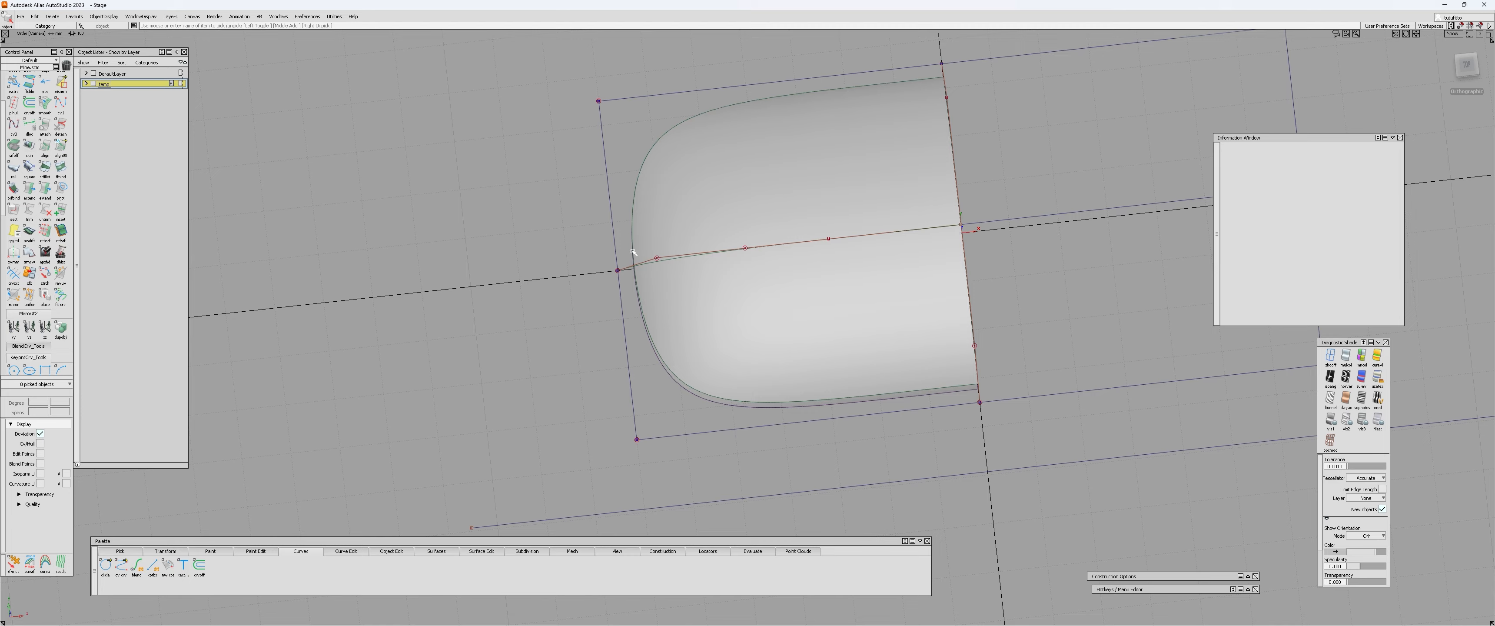
pyautogui.keyDown('alt'); pyautogui.keyDown('shift'); pyautogui.moveTo(644, 404); pyautogui.dragTo(675, 366); pyautogui.keyUp('shift'); pyautogui.keyUp('alt')
pyautogui.keyDown('alt'); pyautogui.keyDown('shift'); pyautogui.moveTo(620, 396); pyautogui.dragTo(708, 465); pyautogui.keyUp('shift'); pyautogui.keyUp('alt')
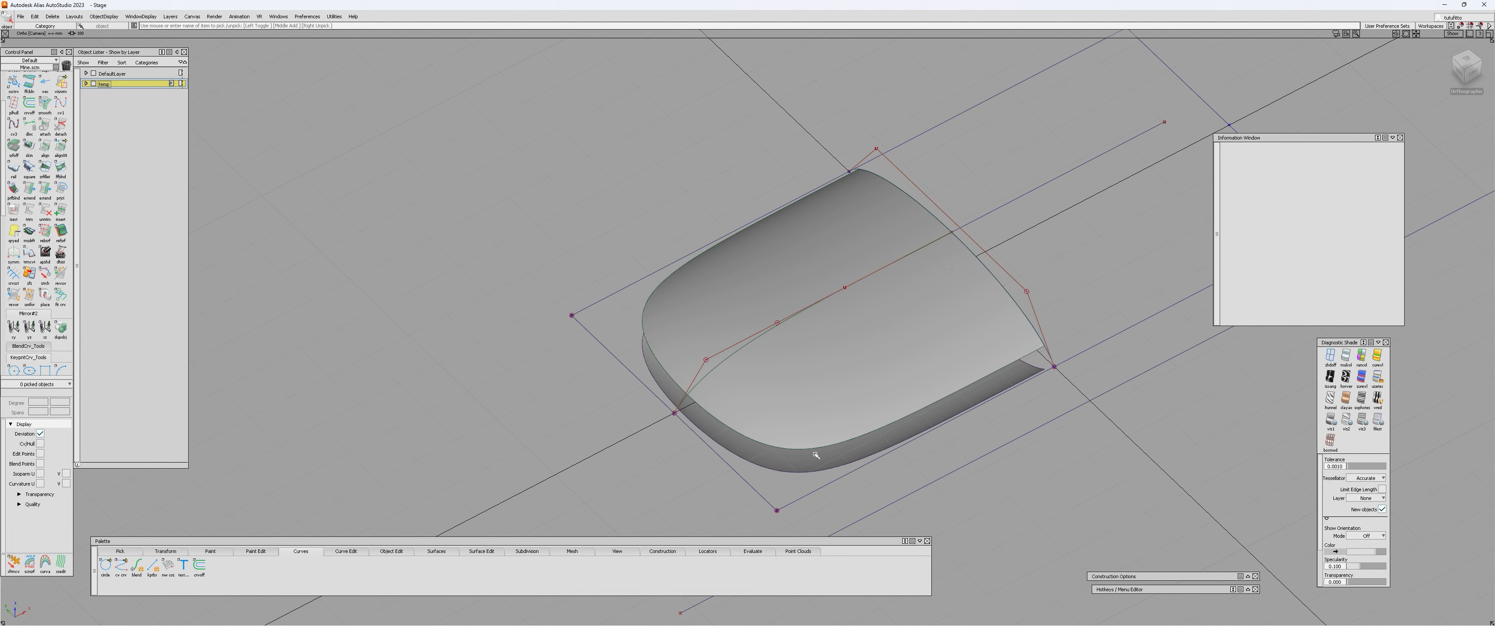
pyautogui.click(809, 462)
pyautogui.press('Delete')
# Untrim the upper rail surface and delete the projected curve-on-surface from it.
pyautogui.press('Return')
pyautogui.hotkey('ctrl', 'u')
pyautogui.click(811, 385)
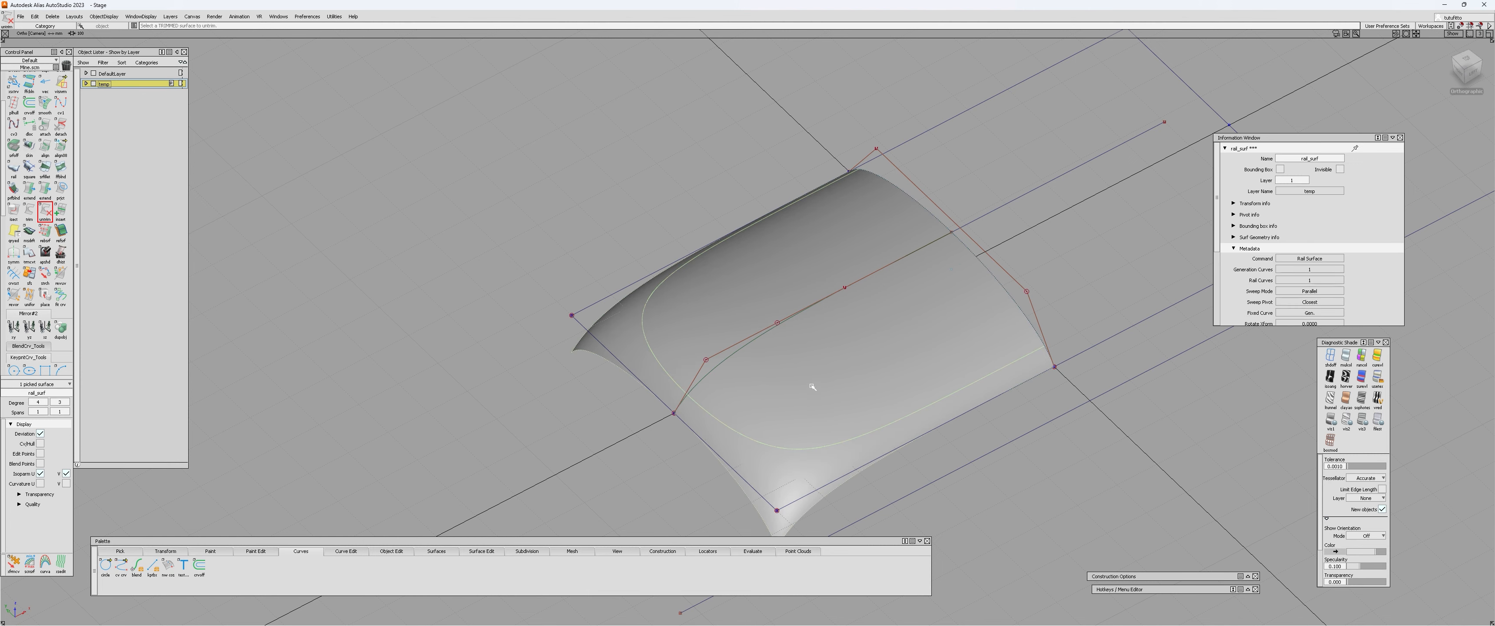
pyautogui.keyDown('alt'); pyautogui.keyDown('shift'); pyautogui.moveTo(804, 452); pyautogui.dragTo(941, 423); pyautogui.keyUp('shift'); pyautogui.keyUp('alt')
pyautogui.hotkey('ctrl', 'c')
pyautogui.click(805, 442)
pyautogui.press('Delete')
pyautogui.press('Delete')
# Display the rail surface's control vertices and examine its hull and drooping corners from the front and in perspective.
pyautogui.keyDown('alt'); pyautogui.keyDown('shift'); pyautogui.moveTo(715, 339); pyautogui.dragTo(721, 325); pyautogui.keyUp('shift'); pyautogui.keyUp('alt')
pyautogui.keyDown('alt'); pyautogui.keyDown('shift'); pyautogui.moveTo(721, 326); pyautogui.dragTo(760, 283, button='right'); pyautogui.keyUp('shift'); pyautogui.keyUp('alt')
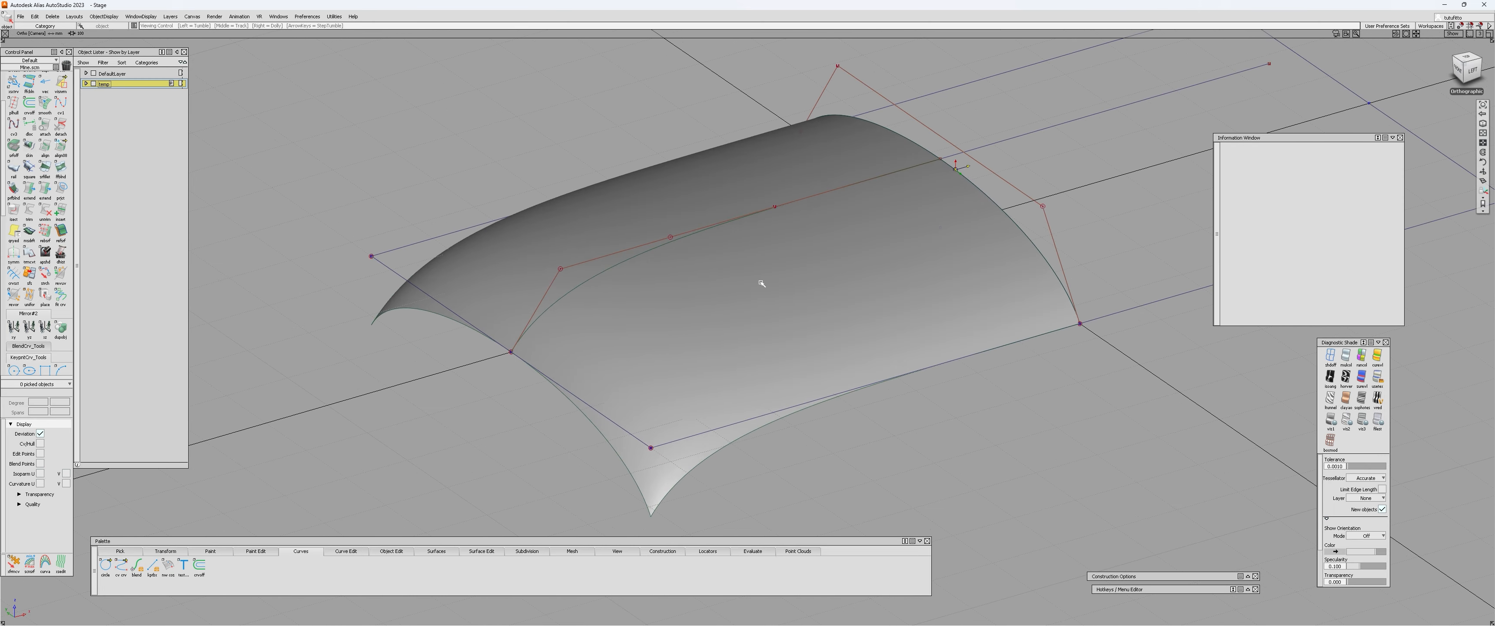
pyautogui.keyDown('alt'); pyautogui.keyDown('shift'); pyautogui.moveTo(761, 283); pyautogui.dragTo(638, 383); pyautogui.keyUp('shift'); pyautogui.keyUp('alt')
pyautogui.click(662, 357)
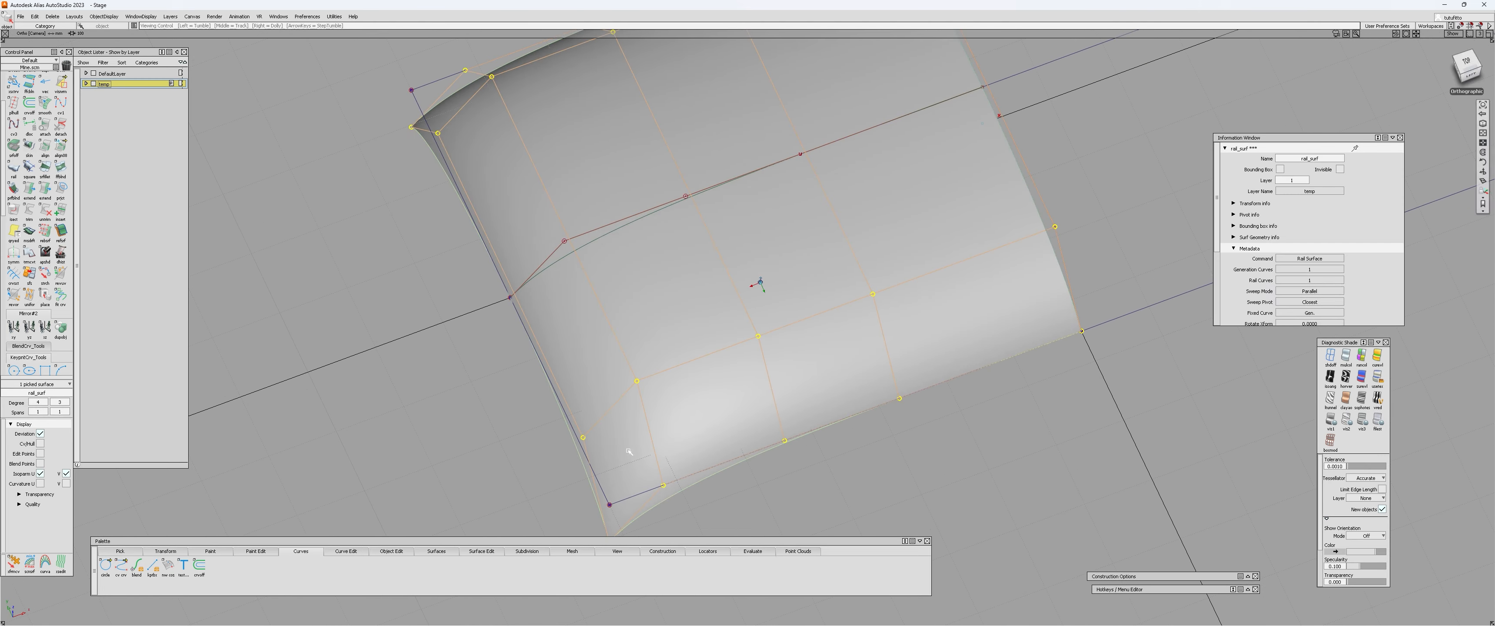
pyautogui.keyDown('alt'); pyautogui.keyDown('shift'); pyautogui.moveTo(761, 283); pyautogui.dragTo(493, 396); pyautogui.keyUp('shift'); pyautogui.keyUp('alt')
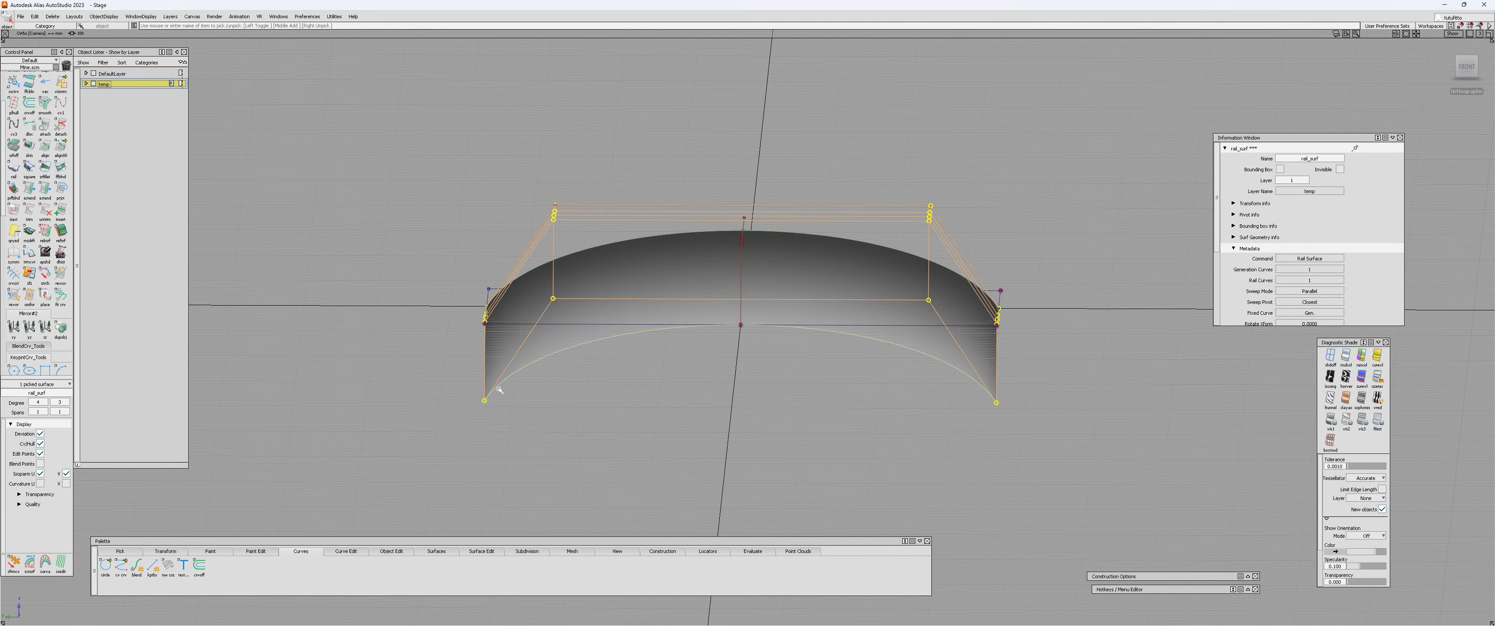
pyautogui.keyDown('alt'); pyautogui.keyDown('shift'); pyautogui.moveTo(694, 387); pyautogui.dragTo(1095, 385); pyautogui.keyUp('shift'); pyautogui.keyUp('alt')
pyautogui.keyDown('alt'); pyautogui.keyDown('shift'); pyautogui.moveTo(759, 368); pyautogui.dragTo(714, 404); pyautogui.keyUp('shift'); pyautogui.keyUp('alt')
pyautogui.click(645, 429)
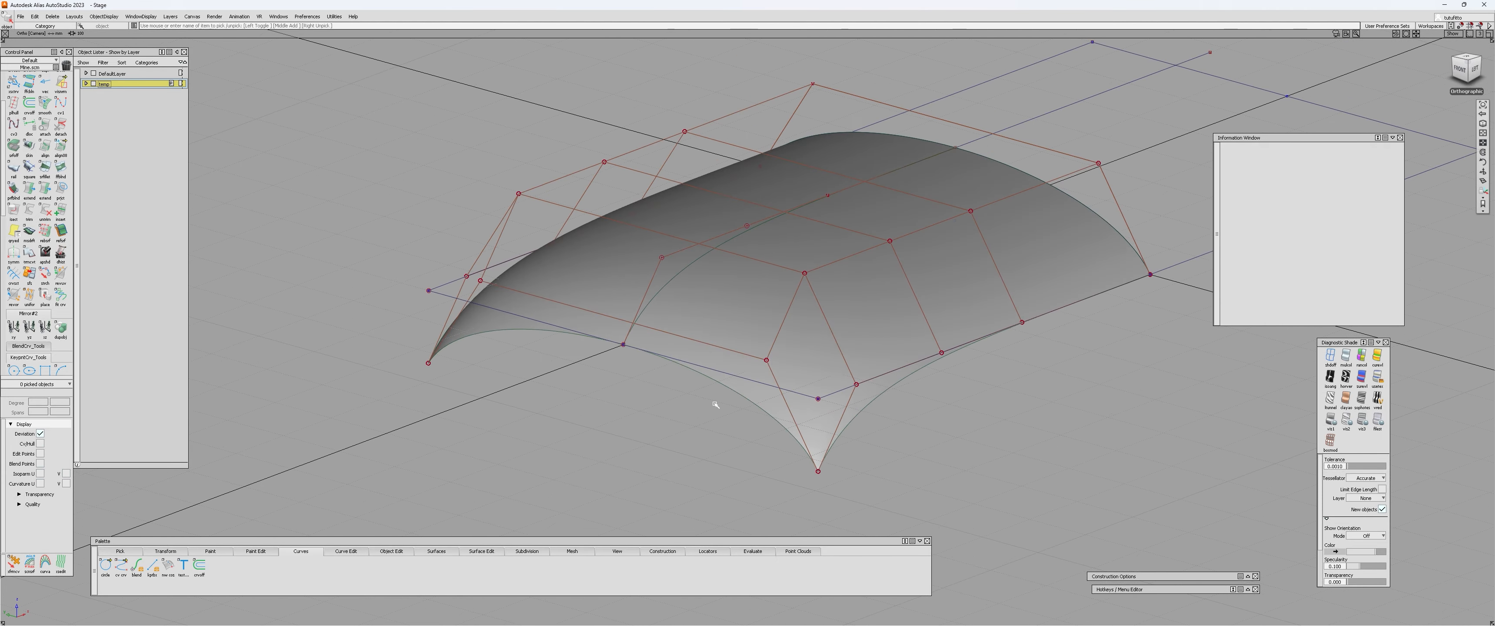
pyautogui.keyDown('alt'); pyautogui.keyDown('shift'); pyautogui.moveTo(805, 384); pyautogui.dragTo(389, 303); pyautogui.keyUp('shift'); pyautogui.keyUp('alt')
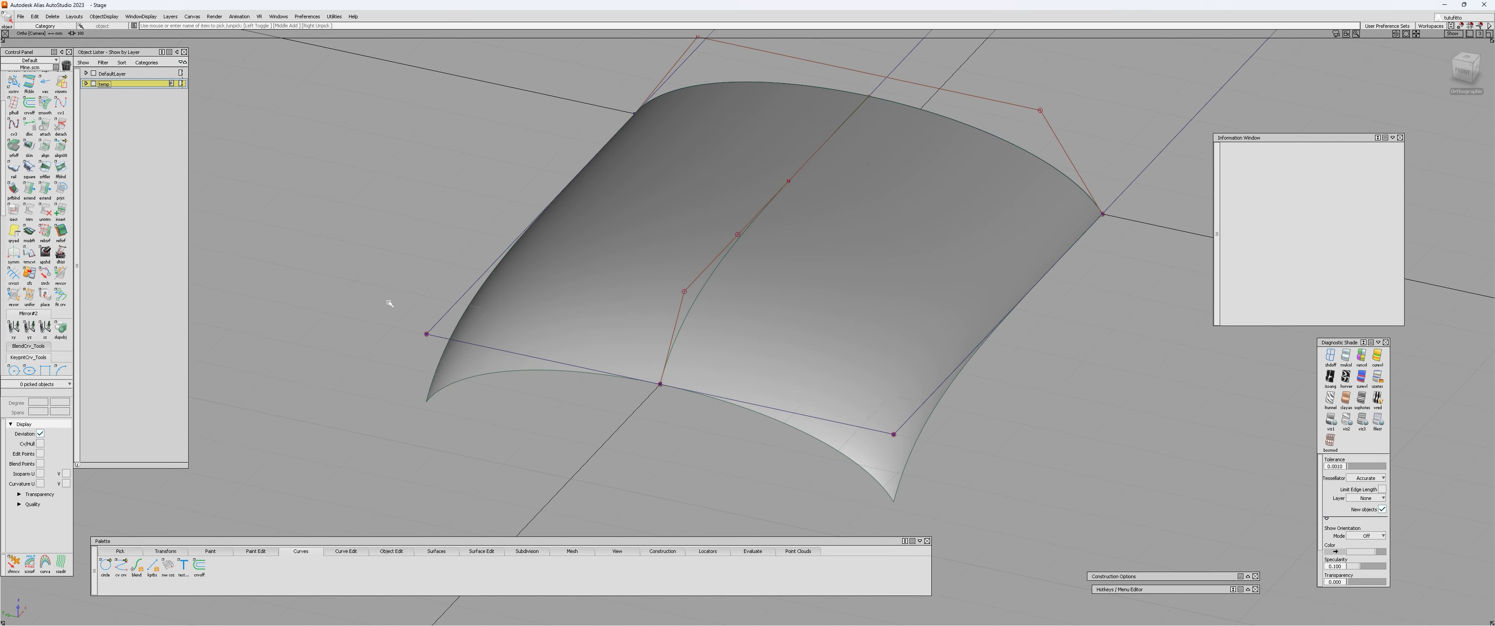
pyautogui.keyDown('alt'); pyautogui.keyDown('shift'); pyautogui.moveTo(1124, 210); pyautogui.dragTo(647, 381); pyautogui.keyUp('shift'); pyautogui.keyUp('alt')
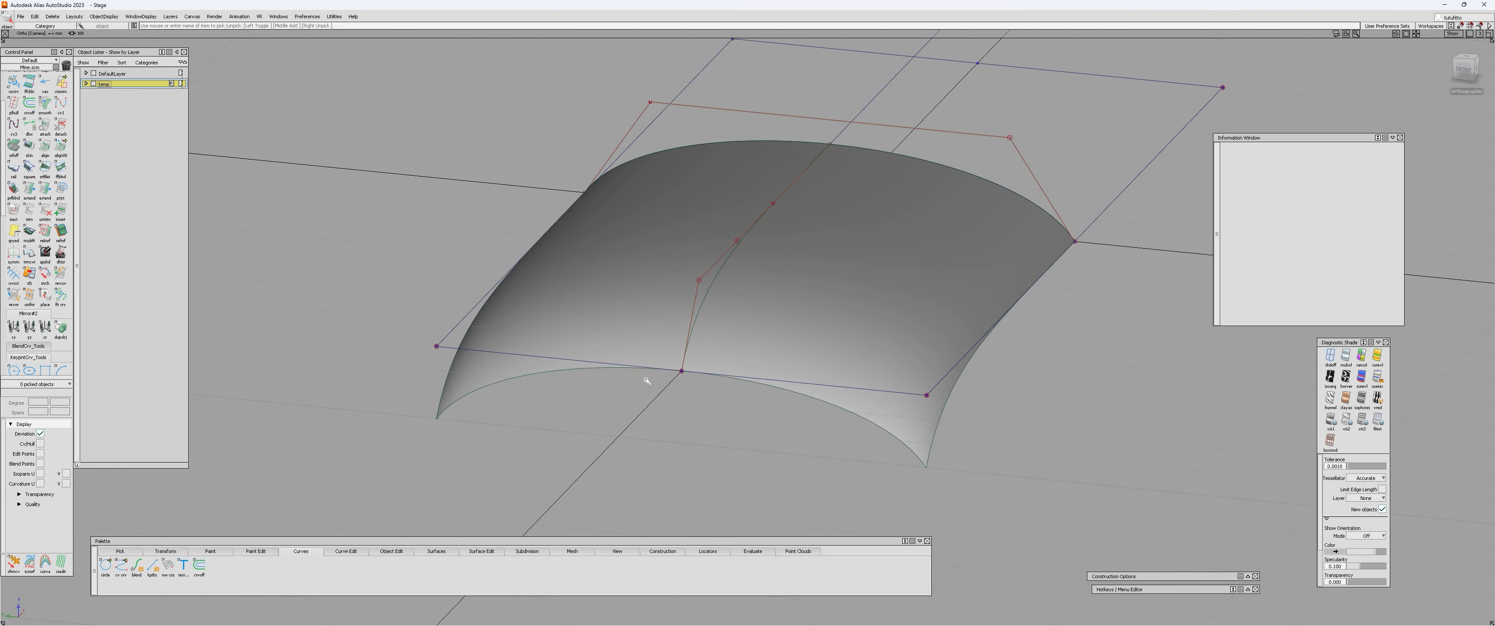
pyautogui.keyDown('alt'); pyautogui.keyDown('shift'); pyautogui.moveTo(961, 346); pyautogui.dragTo(895, 327); pyautogui.keyUp('shift'); pyautogui.keyUp('alt')
pyautogui.click(895, 326)
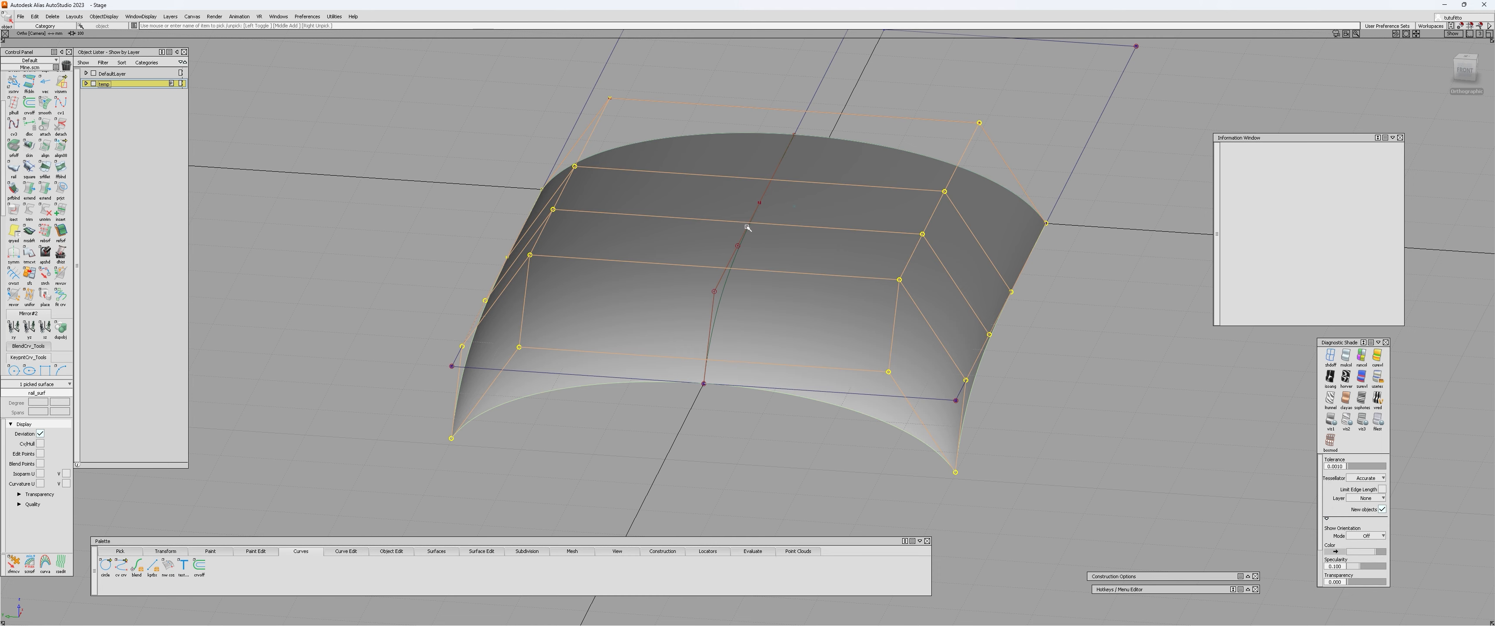
pyautogui.click(966, 490)
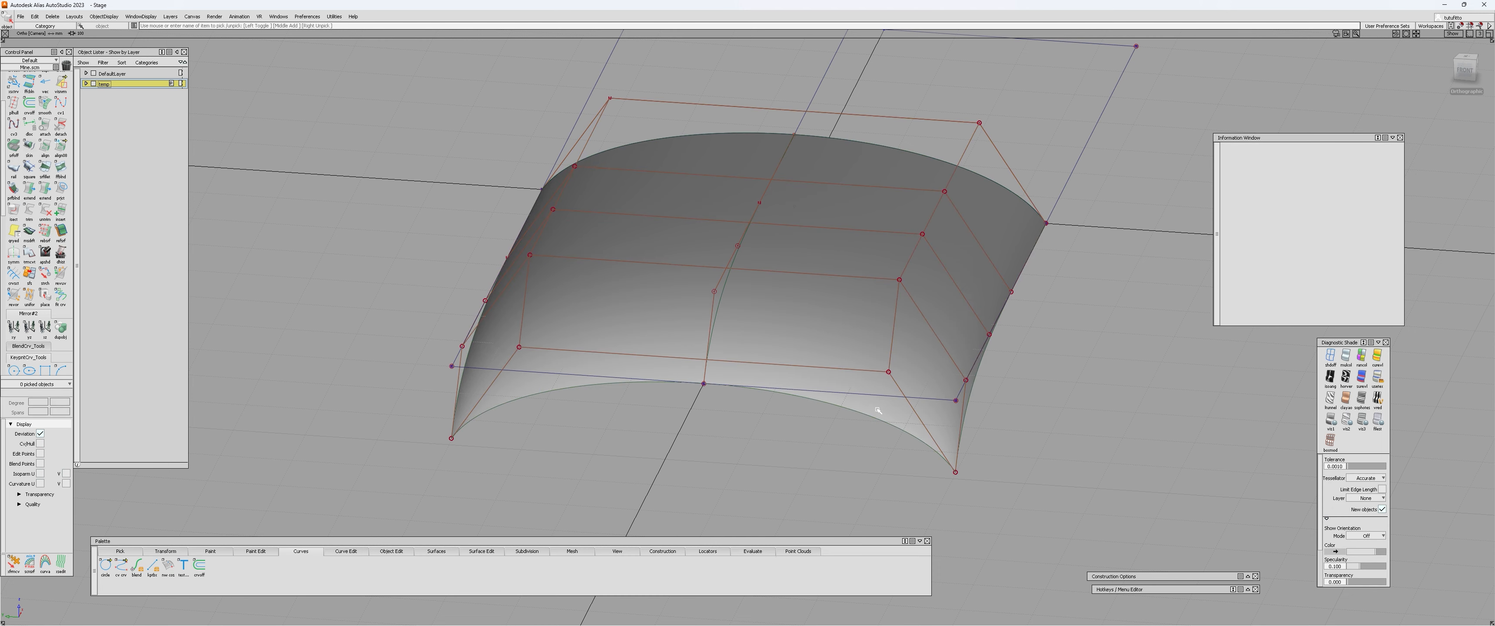
pyautogui.keyDown('alt'); pyautogui.keyDown('shift'); pyautogui.moveTo(877, 410); pyautogui.dragTo(616, 464); pyautogui.keyUp('shift'); pyautogui.keyUp('alt')
pyautogui.click(798, 325)
pyautogui.keyDown('ctrl'); pyautogui.keyDown('shift'); pyautogui.moveTo(797, 325); pyautogui.dragTo(798, 240, button='right'); pyautogui.keyUp('shift'); pyautogui.keyUp('ctrl')
pyautogui.click(811, 493)
pyautogui.keyDown('alt'); pyautogui.keyDown('shift'); pyautogui.moveTo(851, 178); pyautogui.dragTo(832, 215); pyautogui.keyUp('shift'); pyautogui.keyUp('alt')
pyautogui.keyDown('alt'); pyautogui.keyDown('shift'); pyautogui.moveTo(802, 366); pyautogui.dragTo(845, 317); pyautogui.keyUp('shift'); pyautogui.keyUp('alt')
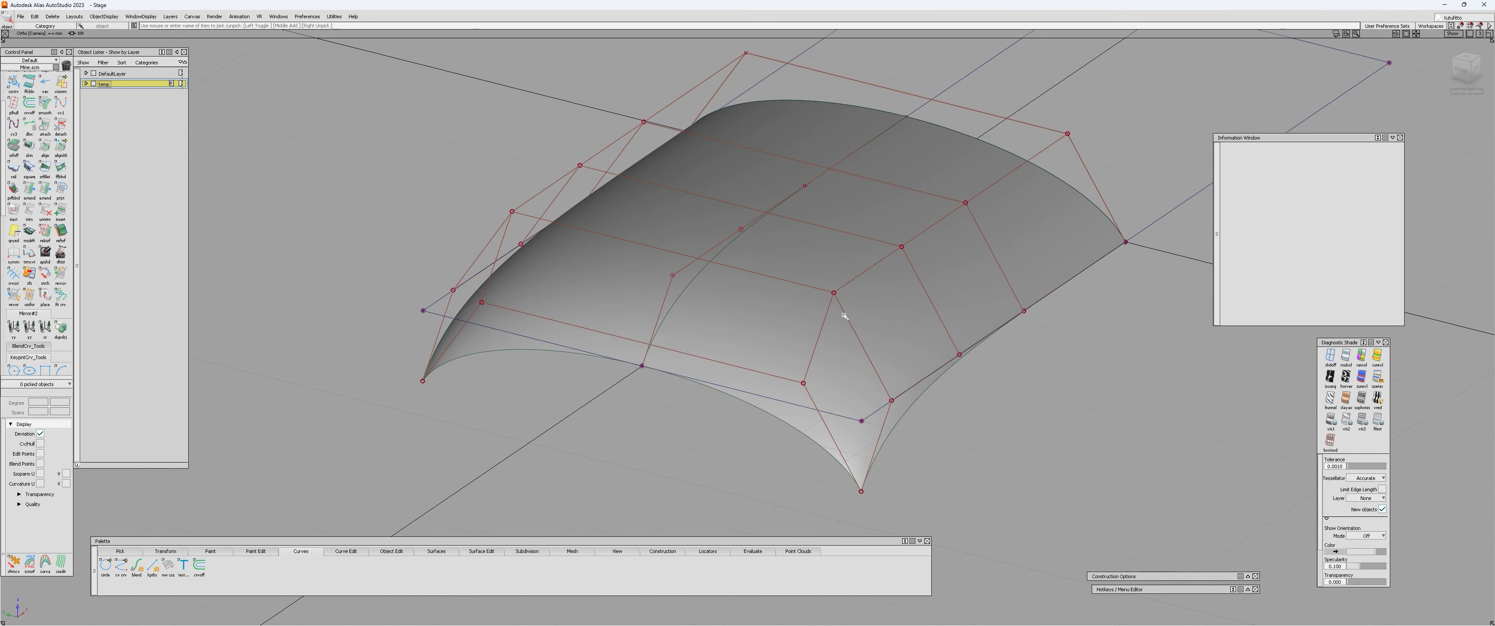
pyautogui.click(803, 327)
pyautogui.keyDown('ctrl'); pyautogui.keyDown('shift'); pyautogui.moveTo(803, 327); pyautogui.dragTo(802, 249, button='right'); pyautogui.keyUp('shift'); pyautogui.keyUp('ctrl')
pyautogui.click(811, 493)
# Turn off the rail surface's control vertex display and hide everything except that surface.
pyautogui.keyDown('alt'); pyautogui.keyDown('shift'); pyautogui.moveTo(842, 311); pyautogui.dragTo(814, 343, button='right'); pyautogui.keyUp('shift'); pyautogui.keyUp('alt')
pyautogui.keyDown('alt'); pyautogui.keyDown('shift'); pyautogui.moveTo(815, 313); pyautogui.dragTo(789, 327); pyautogui.keyUp('shift'); pyautogui.keyUp('alt')
pyautogui.click(790, 326)
pyautogui.keyDown('alt'); pyautogui.keyDown('shift'); pyautogui.moveTo(789, 326); pyautogui.dragTo(733, 365, button='middle'); pyautogui.keyUp('shift'); pyautogui.keyUp('alt')
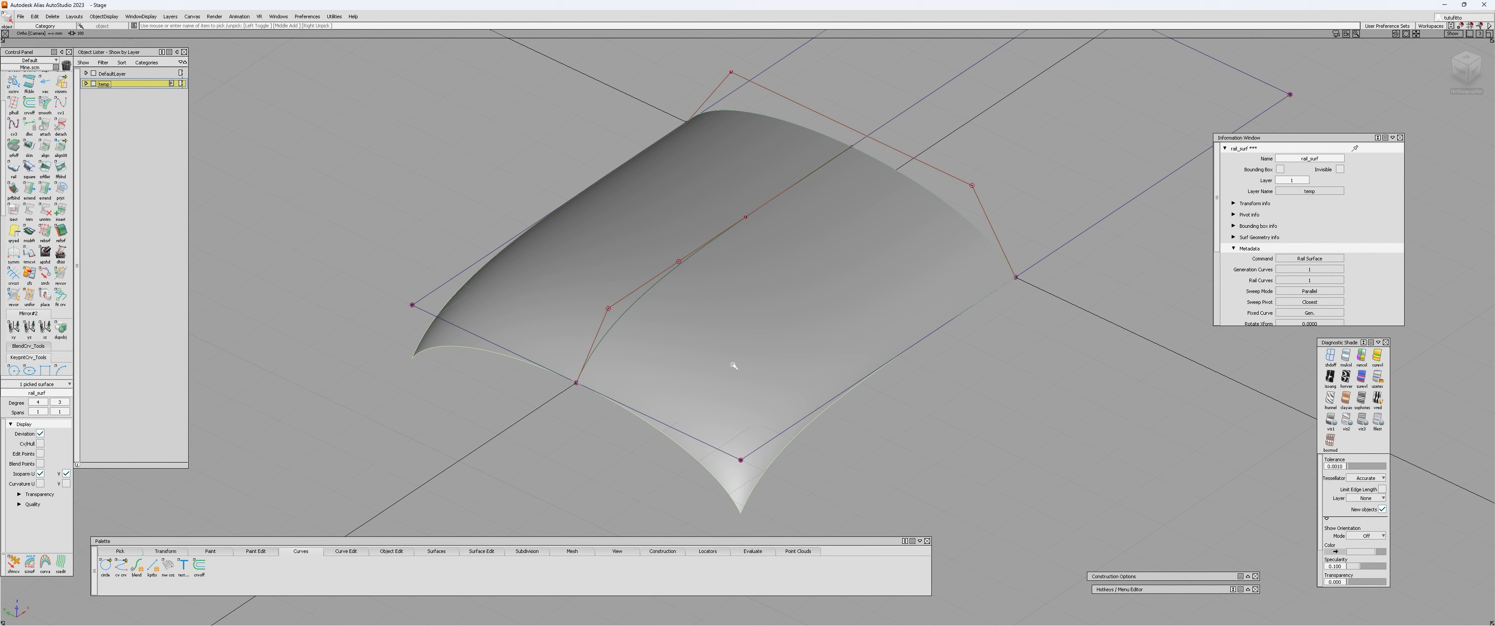
pyautogui.hotkey('alt', 'h')
pyautogui.click(733, 365)
# Increase the rail surface's patch precision to display a denser grid of isoparametric lines.
pyautogui.scroll(3, 41, 150)
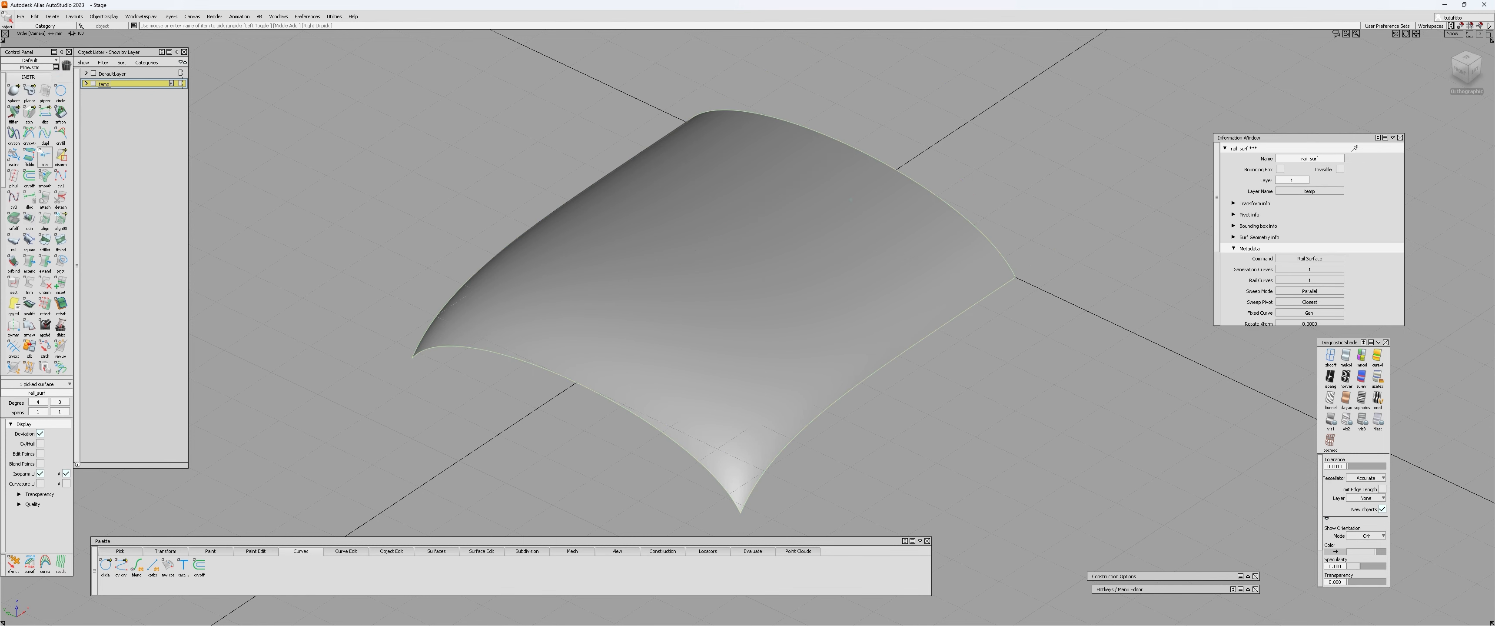
pyautogui.click(45, 91)
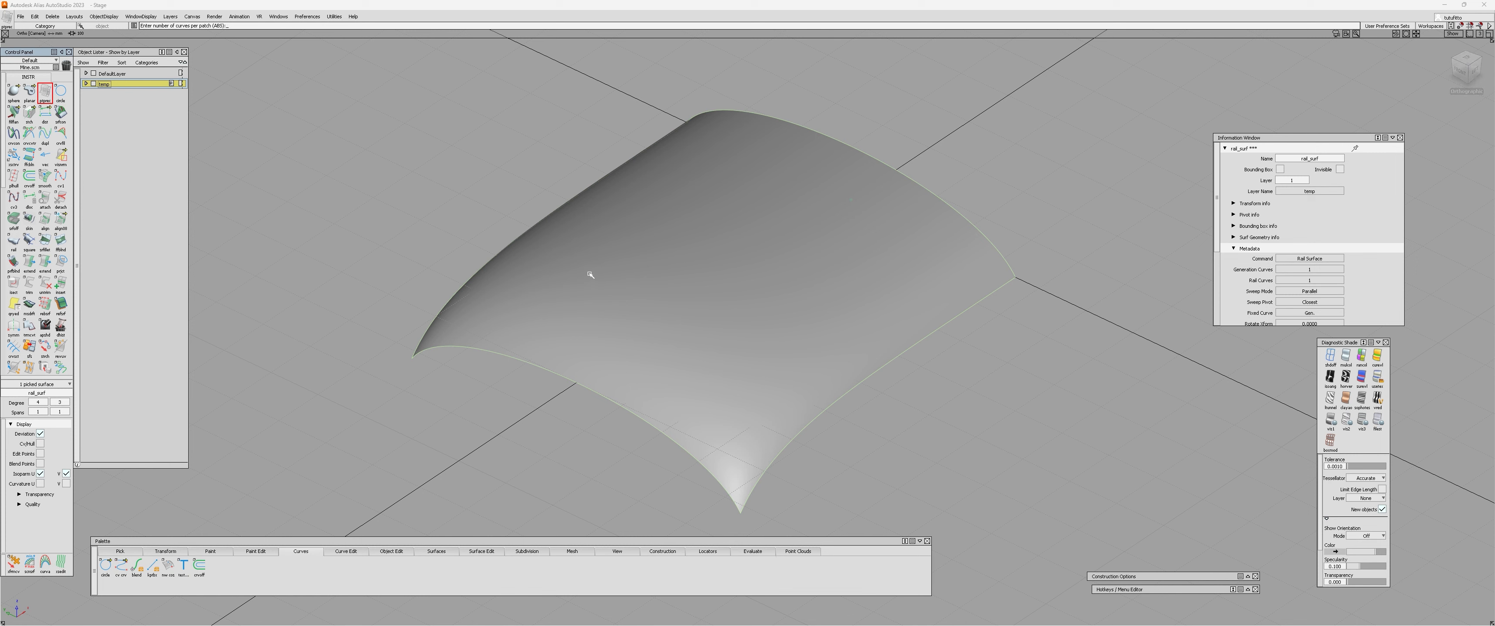
pyautogui.keyDown('alt'); pyautogui.keyDown('shift'); pyautogui.moveTo(589, 275); pyautogui.dragTo(574, 247); pyautogui.keyUp('shift'); pyautogui.keyUp('alt')
pyautogui.keyDown('alt'); pyautogui.keyDown('shift'); pyautogui.moveTo(620, 366); pyautogui.dragTo(705, 374); pyautogui.keyUp('shift'); pyautogui.keyUp('alt')
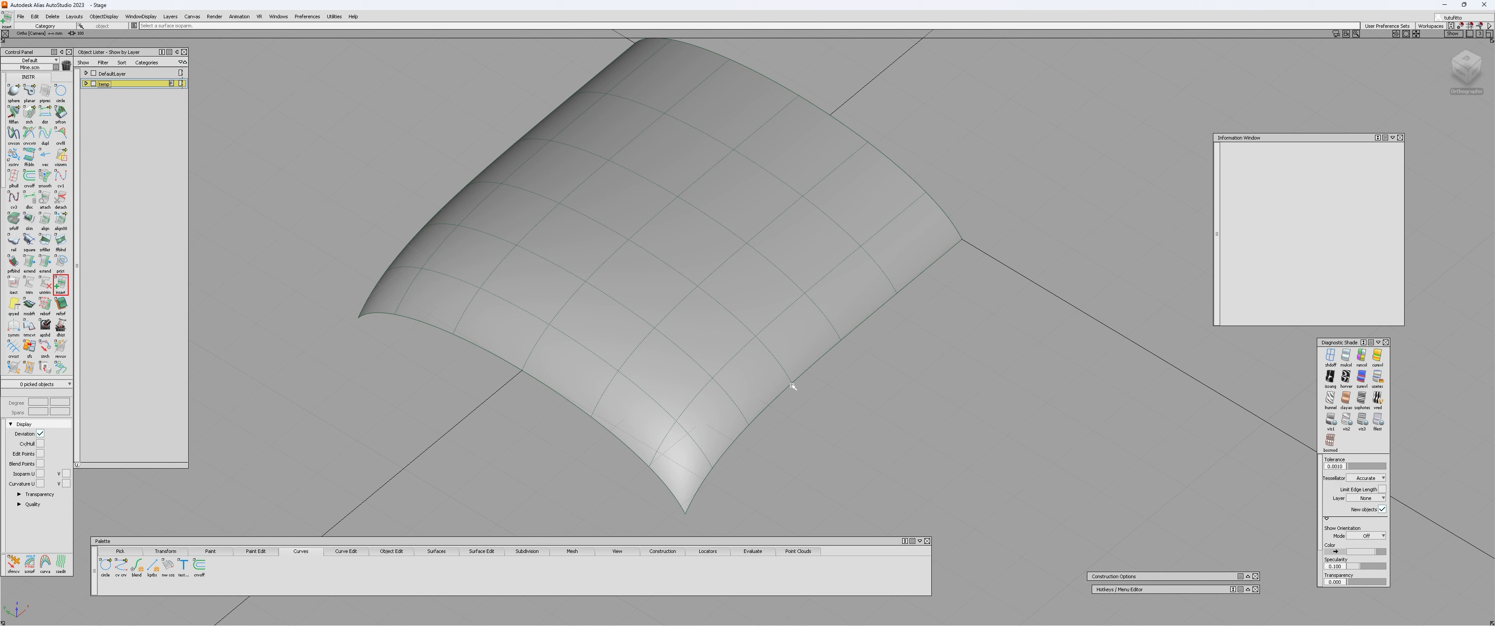
# Insert a lengthwise curve-on-surface along the centre at parameter 0.50 and a crosswise one across the rail surface.
pyautogui.moveTo(803, 376); pyautogui.dragTo(764, 350)
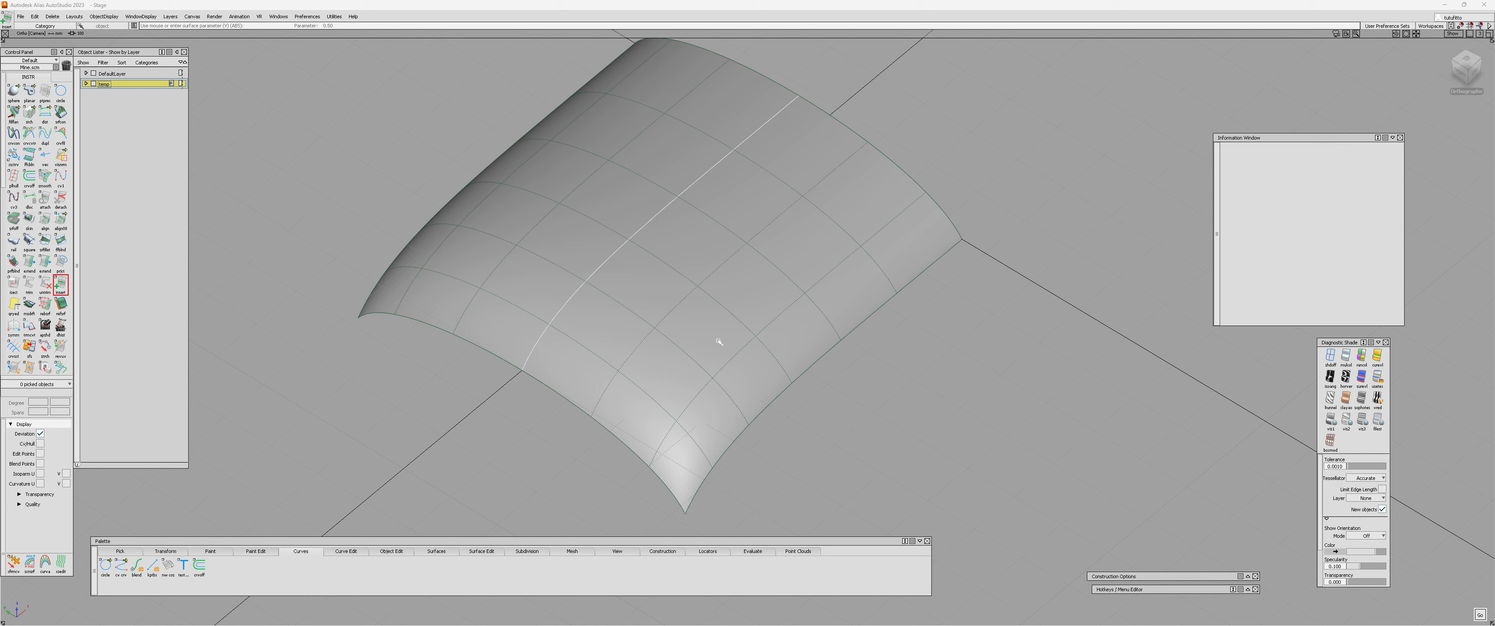
pyautogui.click(554, 393)
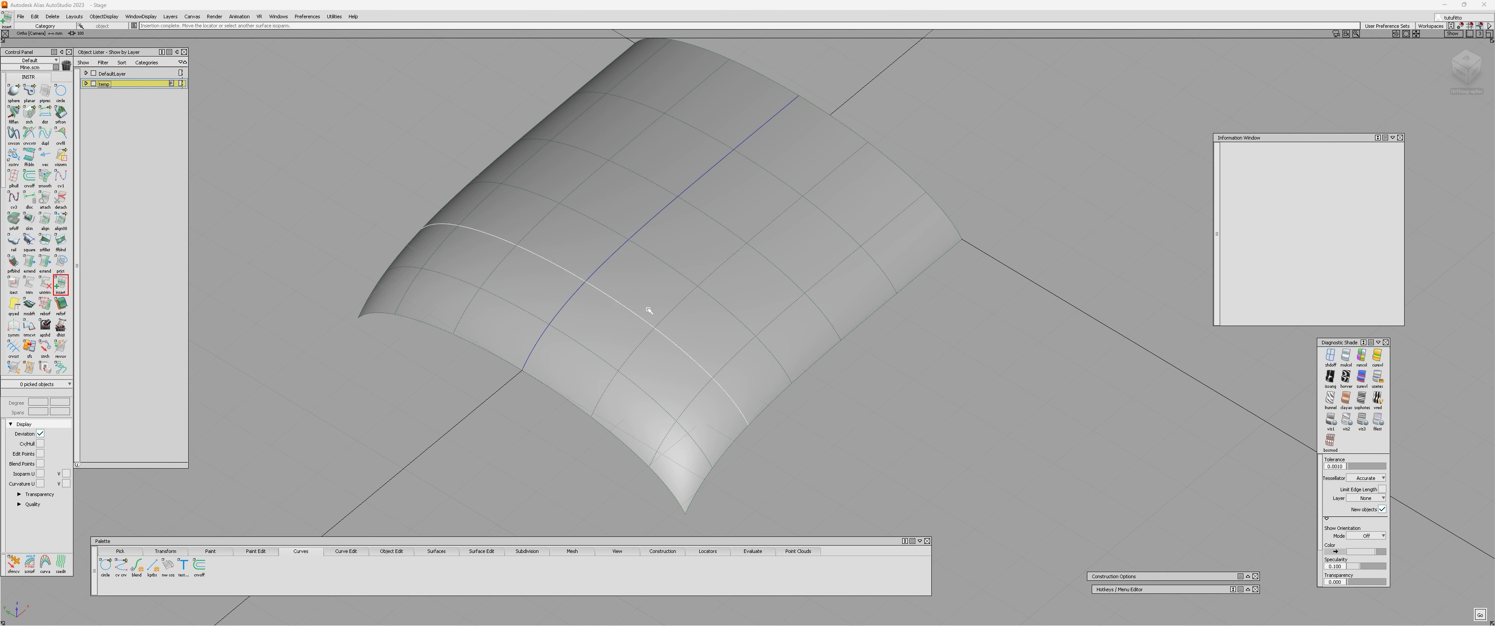
pyautogui.moveTo(649, 310); pyautogui.dragTo(693, 402)
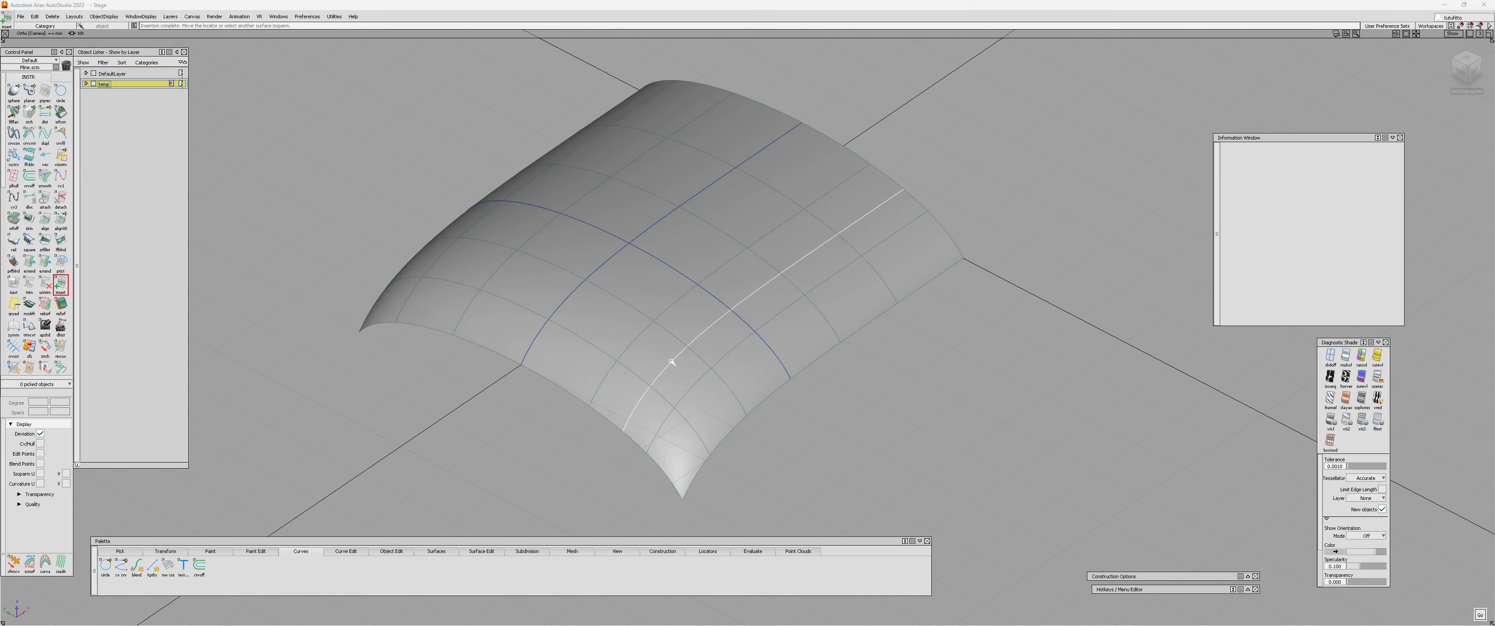
# Insert a second lengthwise curve-on-surface between the centre curve and the side edge of the rail surface.
pyautogui.moveTo(667, 318); pyautogui.dragTo(688, 296)
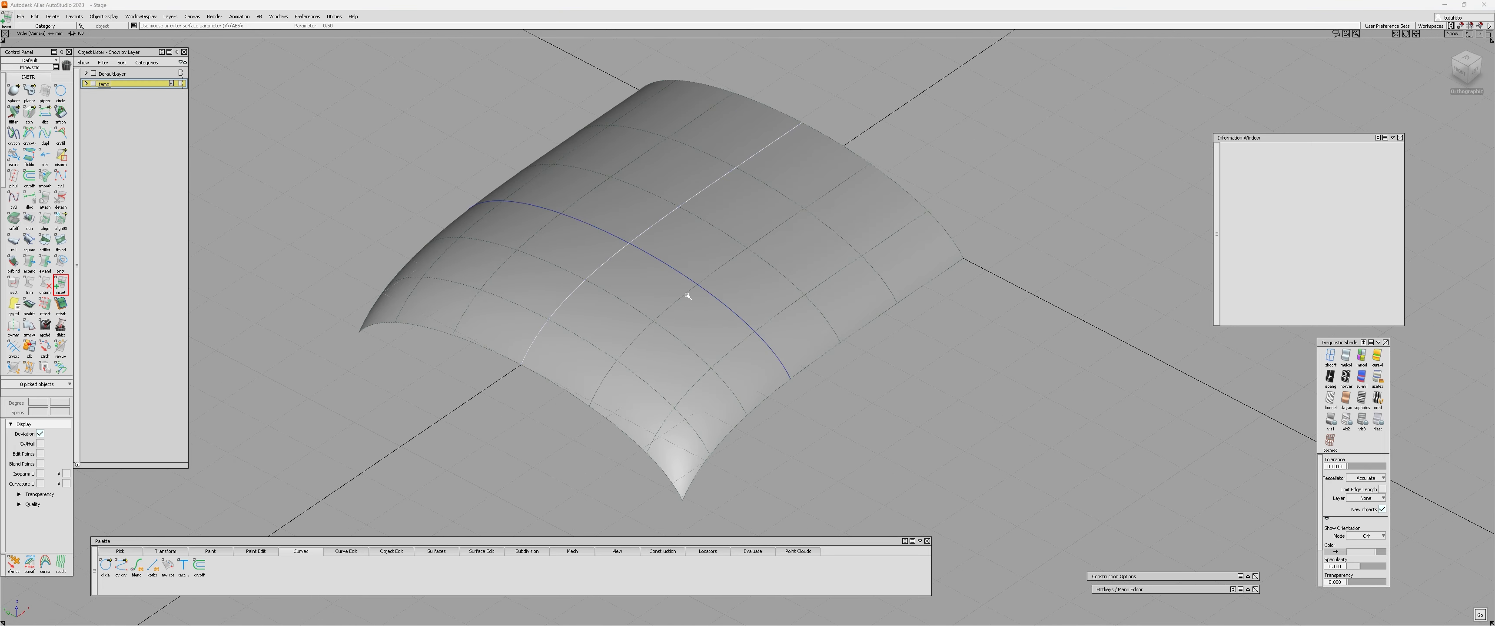
pyautogui.click(687, 296)
pyautogui.press('space')
pyautogui.keyDown('alt'); pyautogui.keyDown('shift'); pyautogui.moveTo(711, 434); pyautogui.dragTo(699, 350, button='right'); pyautogui.keyUp('shift'); pyautogui.keyUp('alt')
pyautogui.scroll(3, 694, 371)
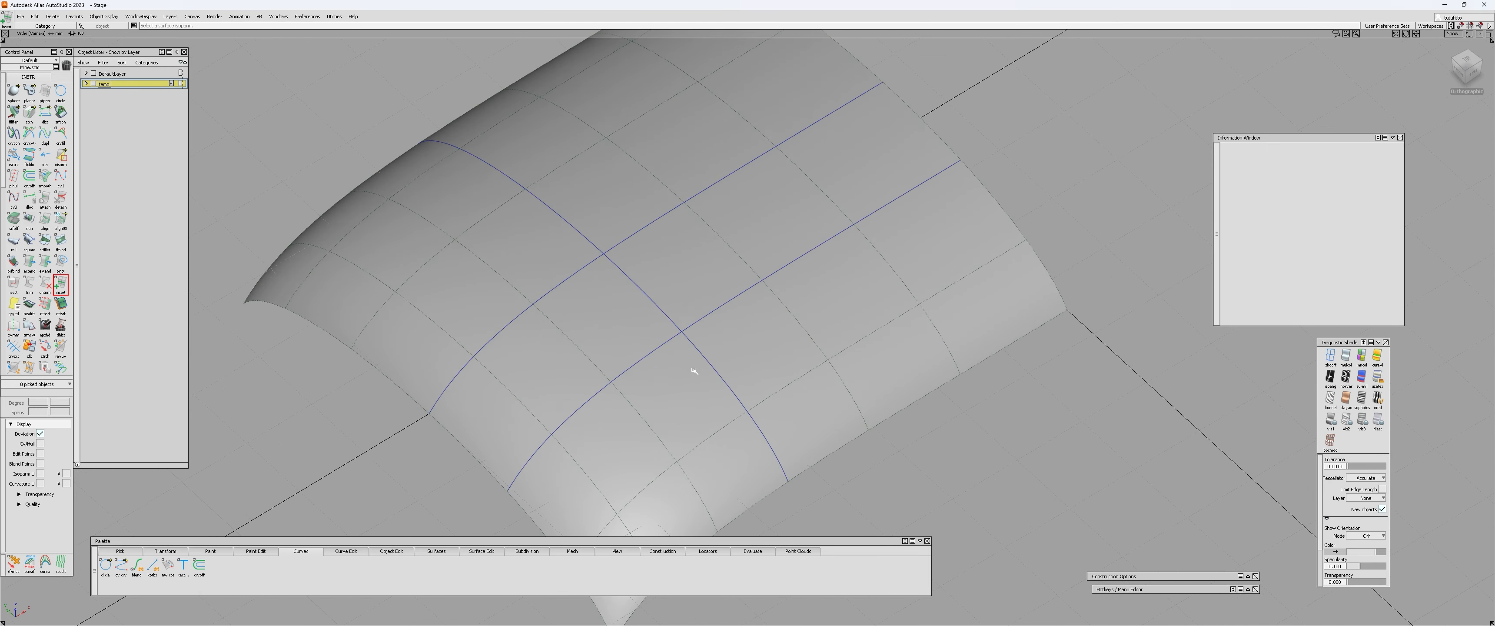
# Trim the second lengthwise curve at the crosswise curve with Curve Section by Geometry, keeping the part toward the drooping end edge.
pyautogui.keyDown('alt'); pyautogui.keyDown('shift'); pyautogui.moveTo(672, 394); pyautogui.dragTo(592, 379); pyautogui.keyUp('shift'); pyautogui.keyUp('alt')
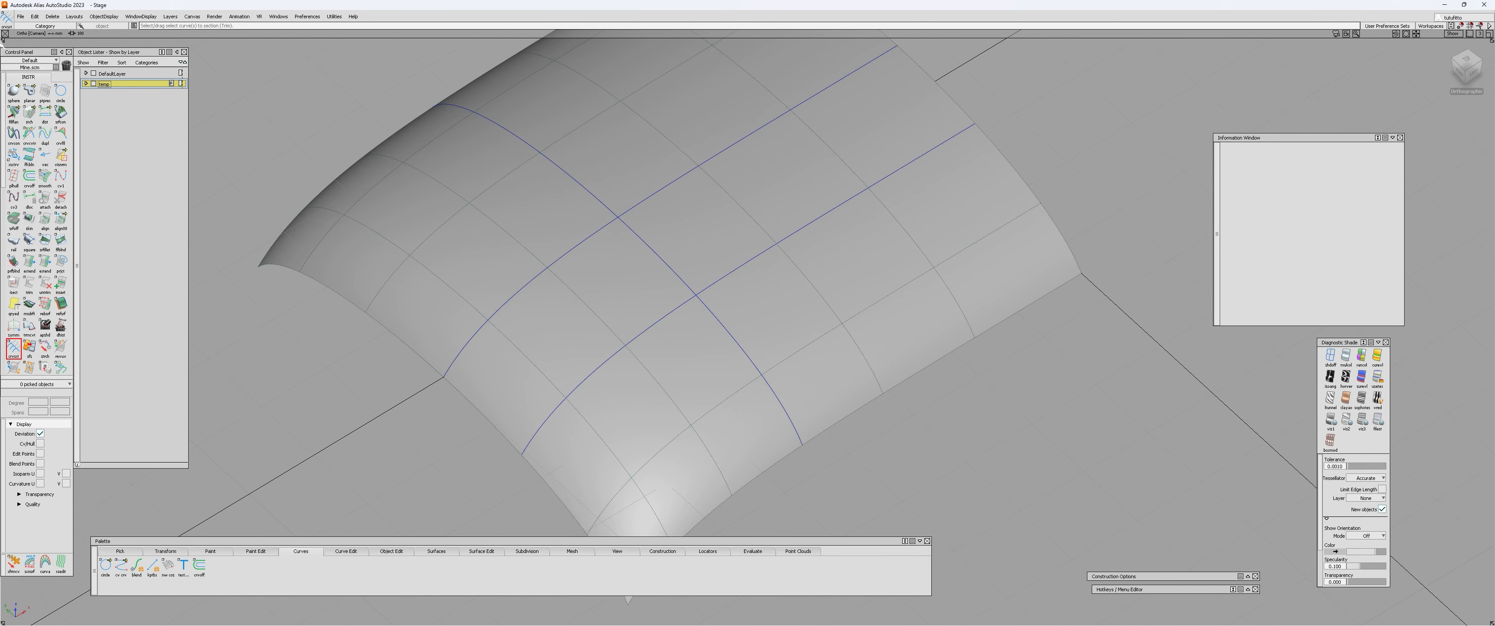
pyautogui.keyDown('alt'); pyautogui.keyDown('shift'); pyautogui.moveTo(723, 281); pyautogui.dragTo(780, 227, button='right'); pyautogui.keyUp('shift'); pyautogui.keyUp('alt')
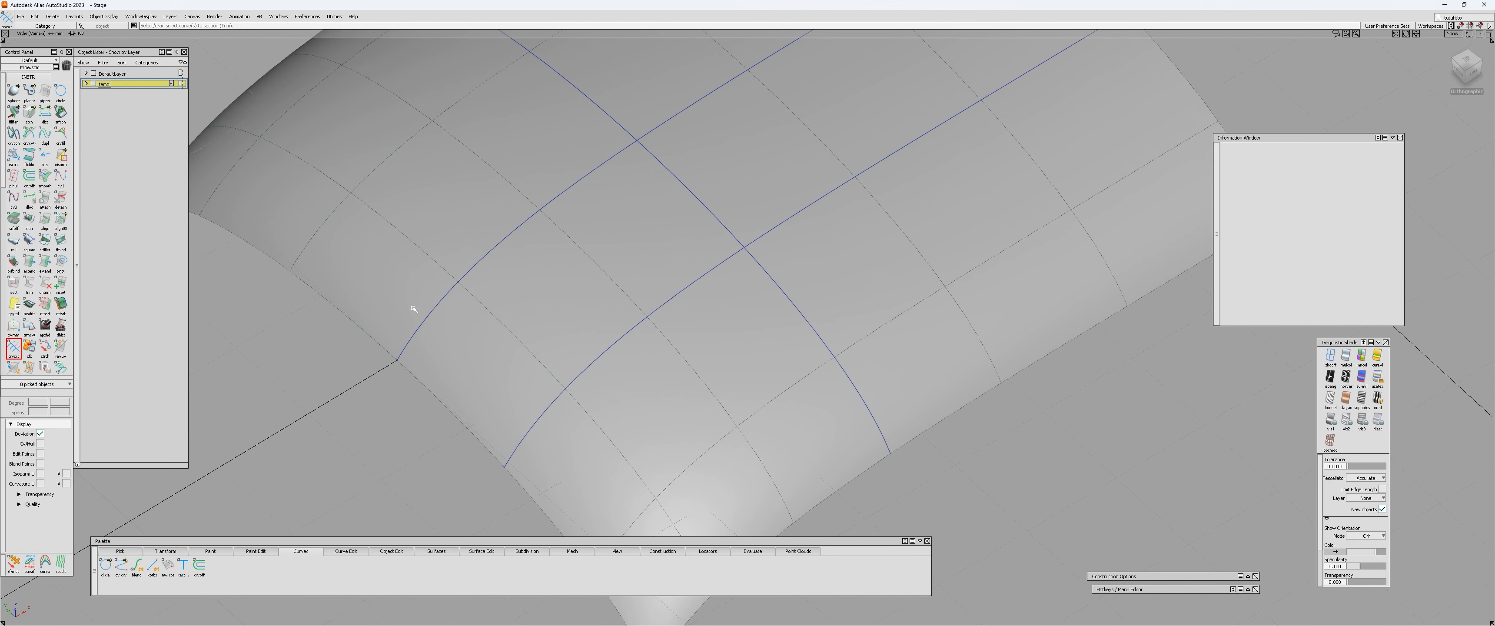
pyautogui.doubleClick(11, 344)
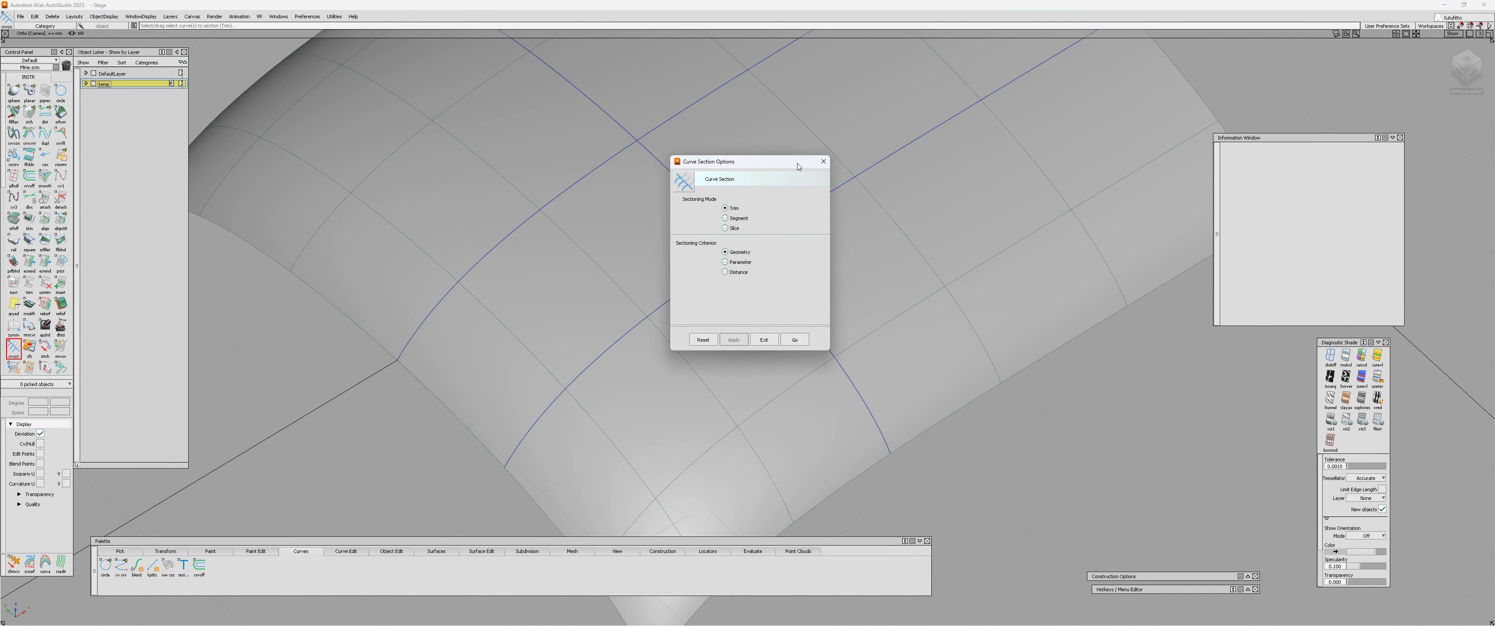
pyautogui.click(717, 266)
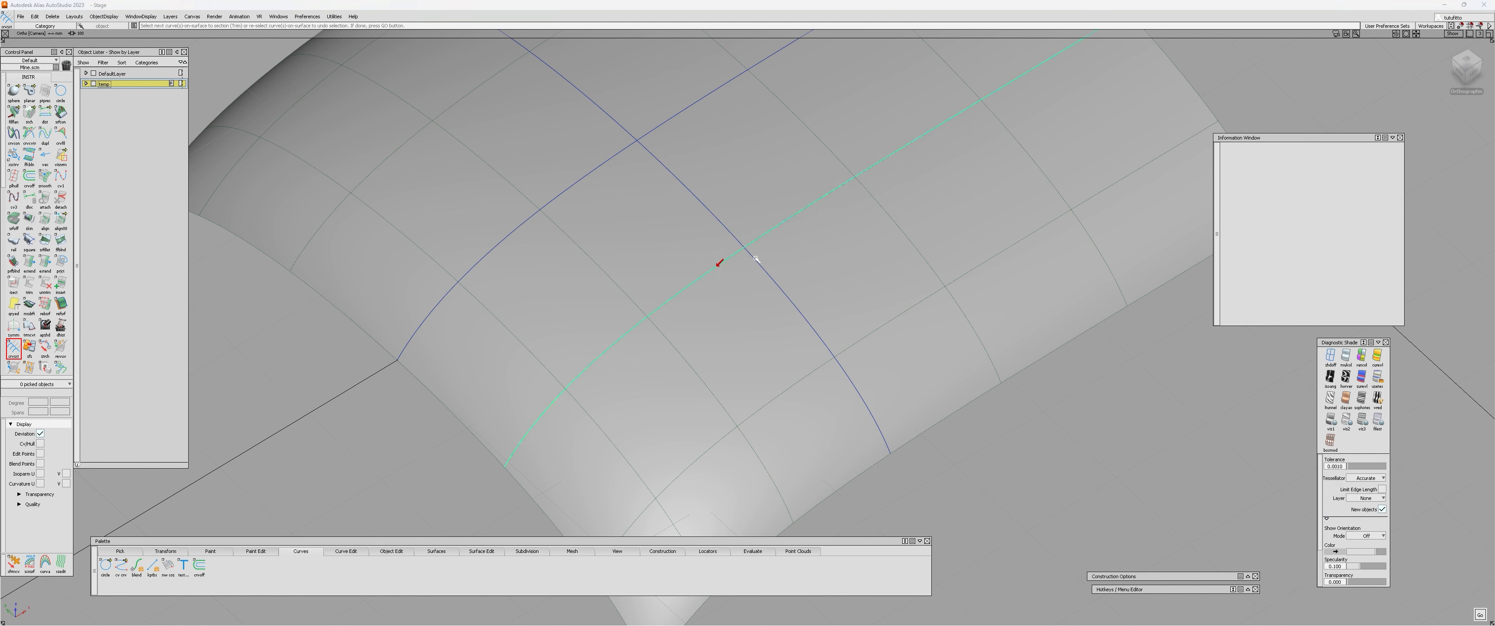
pyautogui.hotkey('ctrl', 'z')
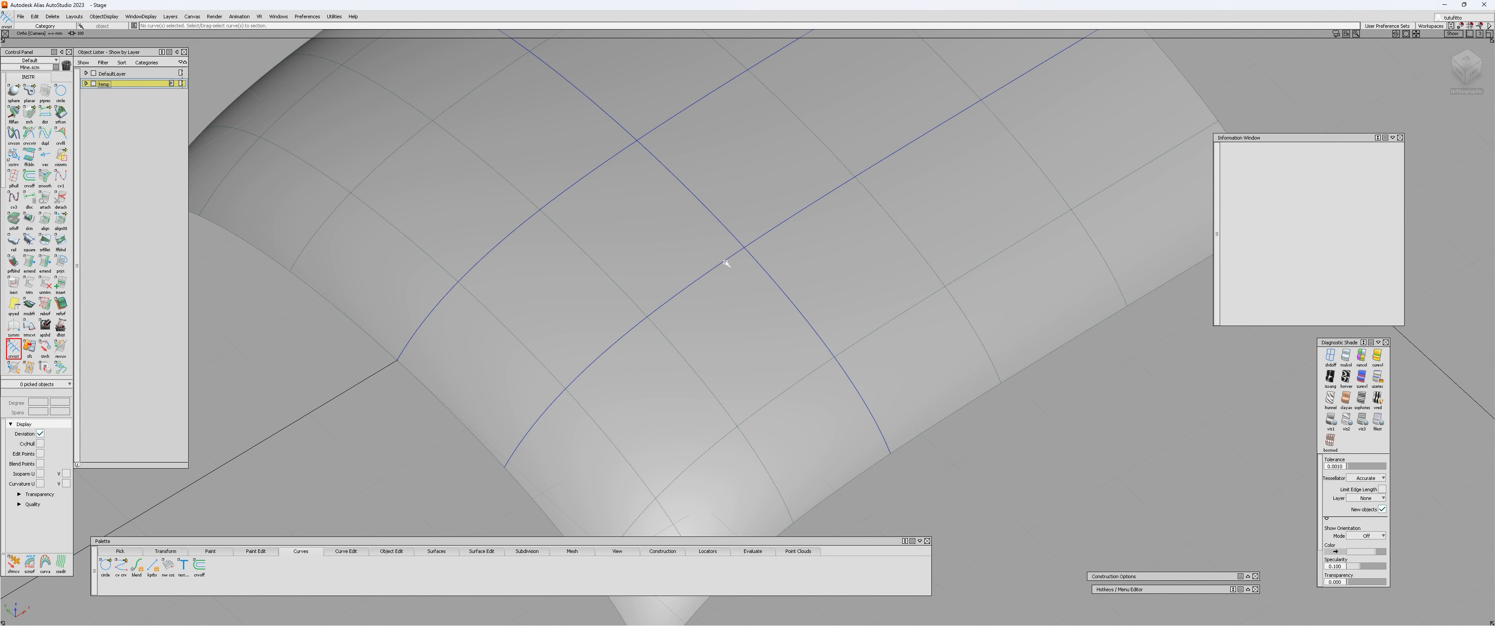
pyautogui.click(726, 263)
pyautogui.click(776, 279)
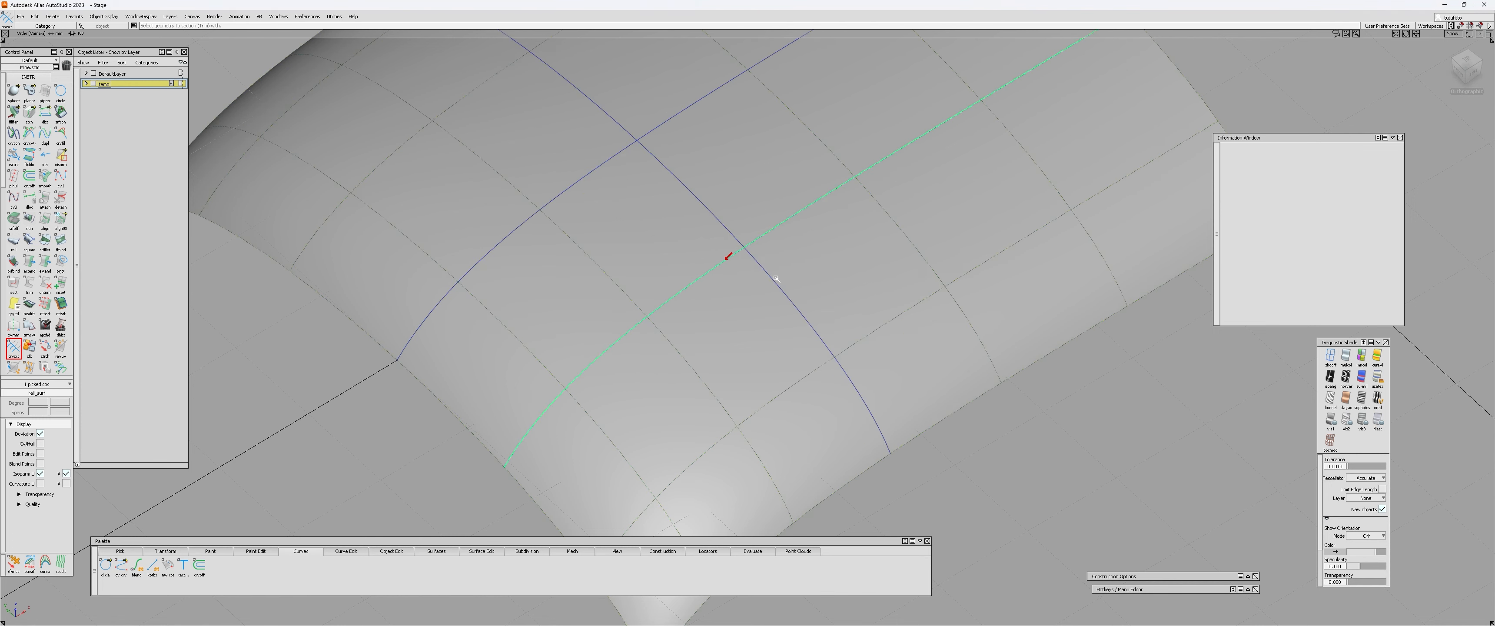
pyautogui.keyDown('alt'); pyautogui.keyDown('shift'); pyautogui.moveTo(798, 246); pyautogui.dragTo(679, 304); pyautogui.keyUp('shift'); pyautogui.keyUp('alt')
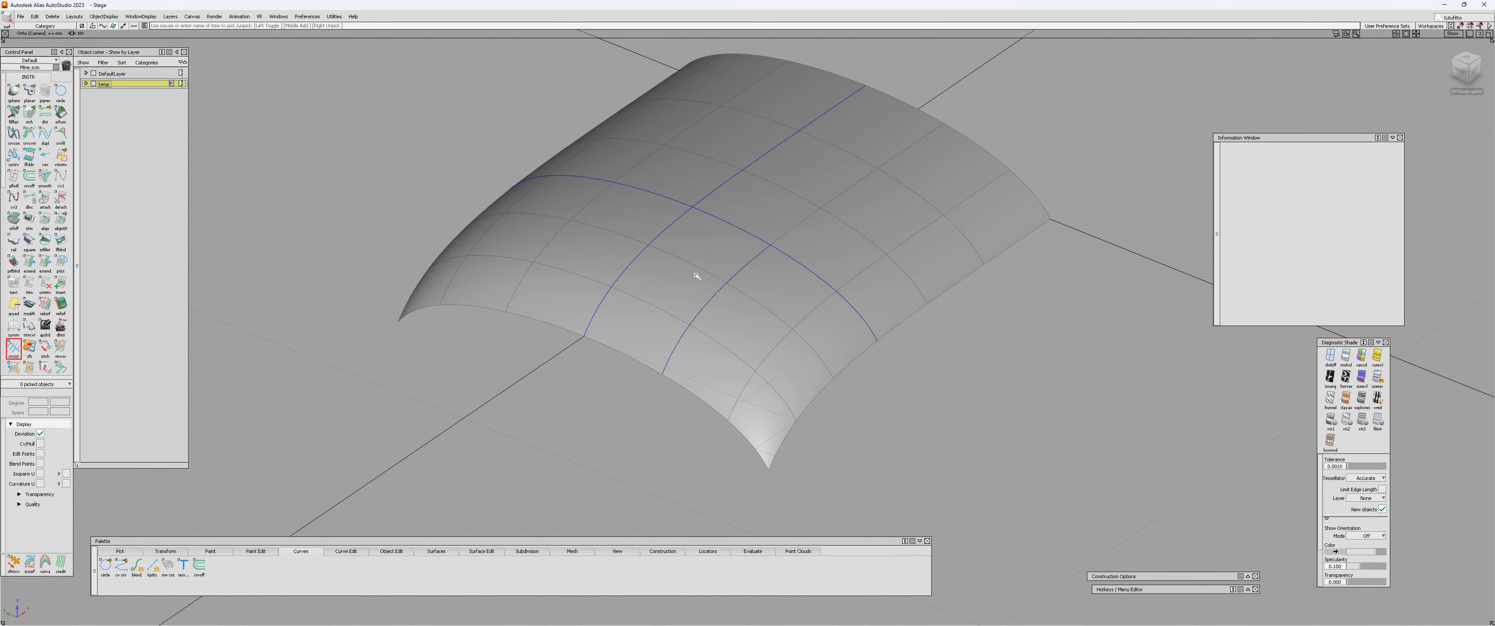
# Trim Convert the small region between the two lengthwise curves, from the crosswise curve to the drooping end edge.
pyautogui.keyDown('alt'); pyautogui.keyDown('shift'); pyautogui.moveTo(876, 162); pyautogui.dragTo(694, 318); pyautogui.keyUp('shift'); pyautogui.keyUp('alt')
pyautogui.keyDown('ctrl'); pyautogui.keyDown('shift'); pyautogui.moveTo(714, 275); pyautogui.dragTo(701, 251); pyautogui.keyUp('shift'); pyautogui.keyUp('ctrl')
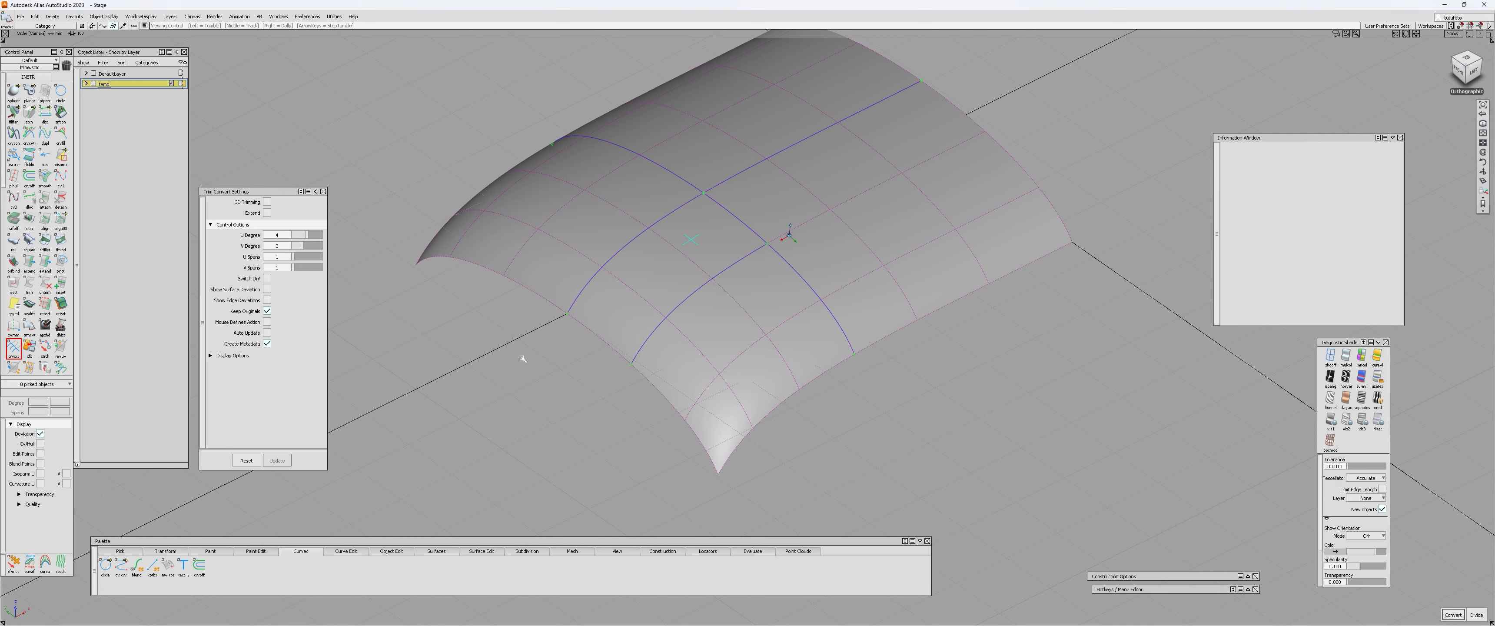
pyautogui.keyDown('alt'); pyautogui.keyDown('shift'); pyautogui.moveTo(522, 358); pyautogui.dragTo(537, 379); pyautogui.keyUp('shift'); pyautogui.keyUp('alt')
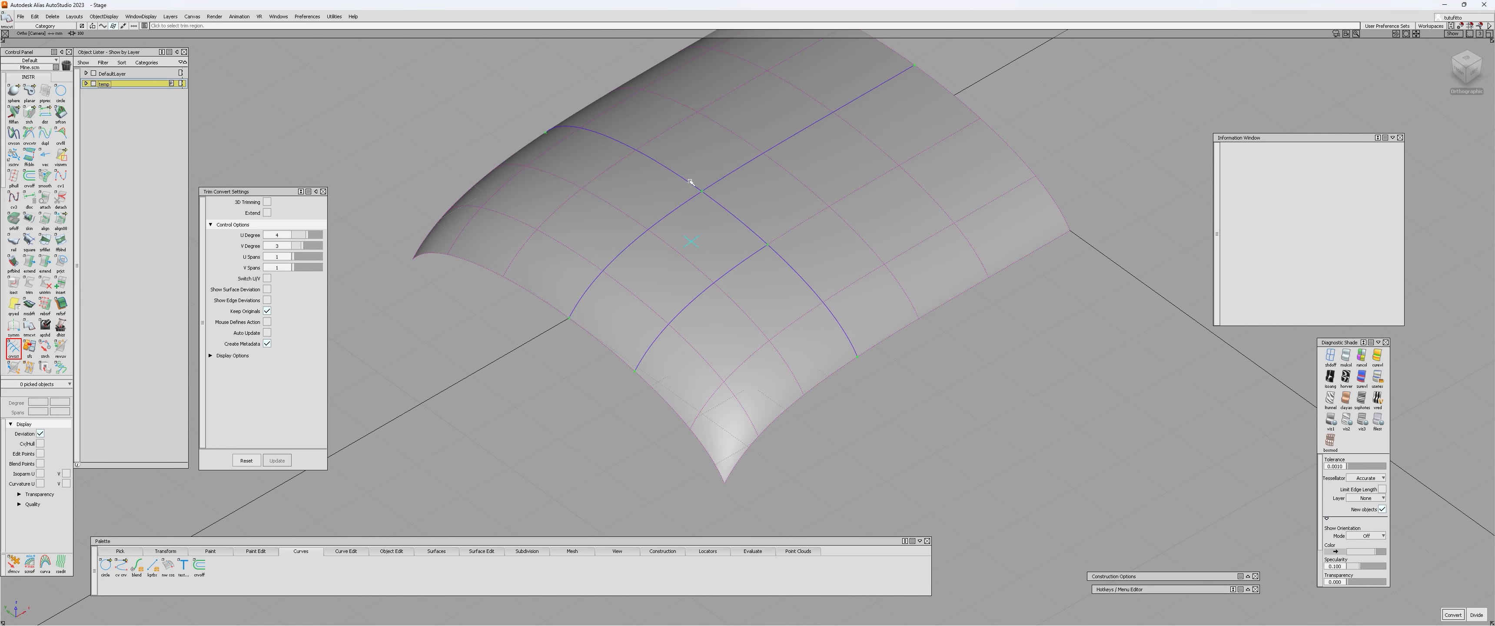
pyautogui.keyDown('alt'); pyautogui.keyDown('shift'); pyautogui.moveTo(624, 200); pyautogui.dragTo(718, 246); pyautogui.keyUp('shift'); pyautogui.keyUp('alt')
pyautogui.press('space')
# Trim Convert the larger region between the centre curve and the side edge, on the far side of the crosswise curve.
pyautogui.click(808, 223)
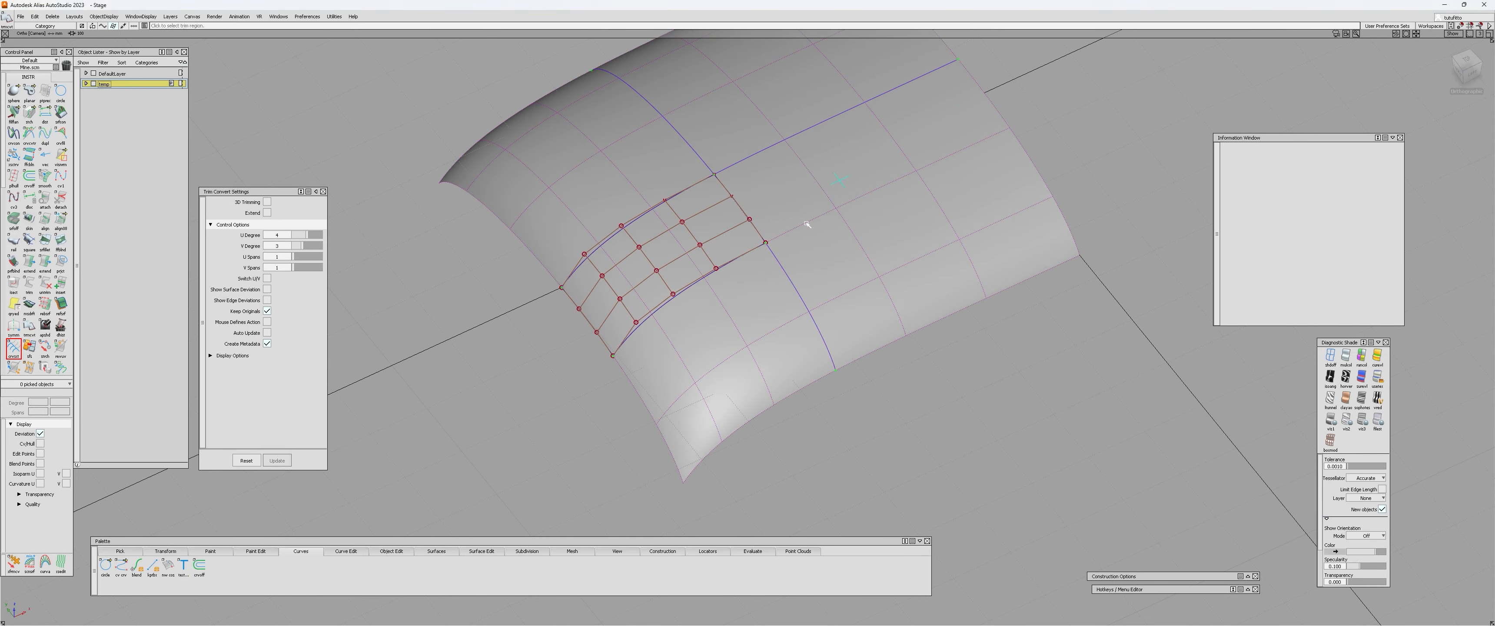
pyautogui.press('space')
pyautogui.keyDown('alt'); pyautogui.keyDown('shift'); pyautogui.moveTo(557, 320); pyautogui.dragTo(656, 195); pyautogui.keyUp('shift'); pyautogui.keyUp('alt')
pyautogui.keyDown('ctrl'); pyautogui.keyDown('shift'); pyautogui.moveTo(656, 195); pyautogui.dragTo(649, 164); pyautogui.keyUp('shift'); pyautogui.keyUp('ctrl')
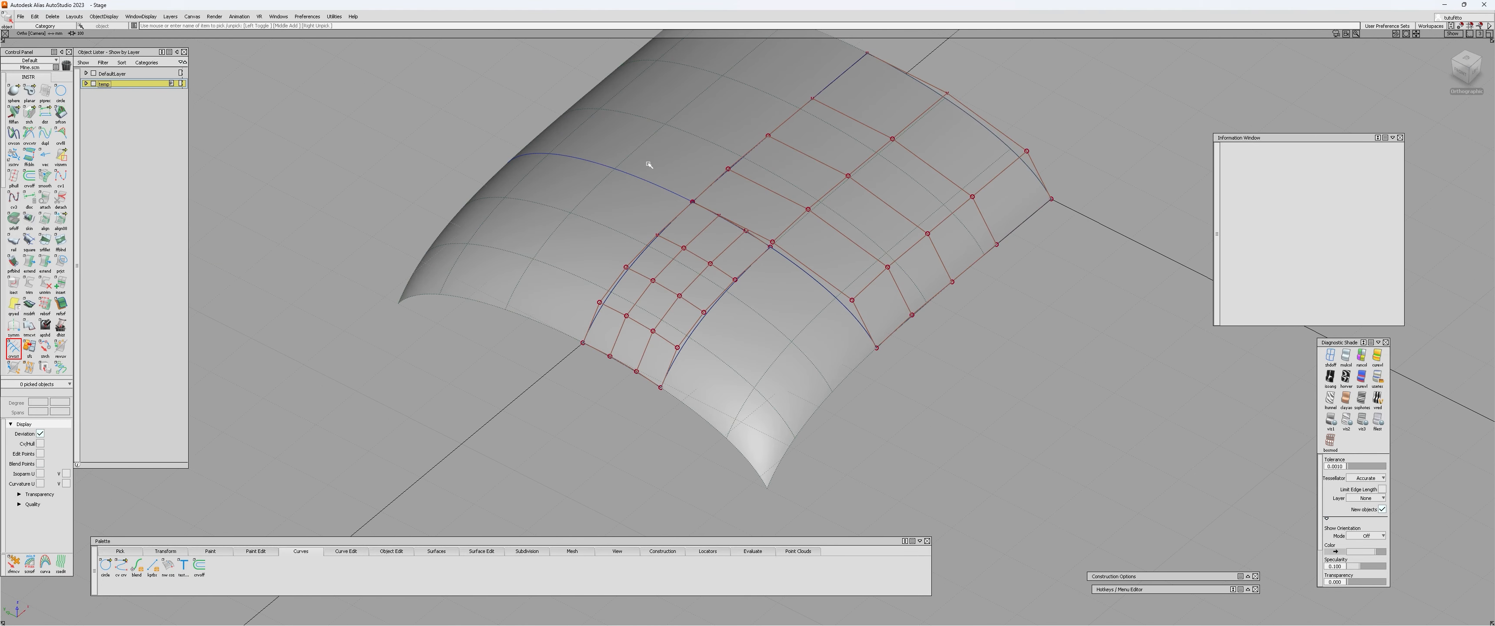
# Assign the two converted patches to DefaultLayer and hide the temp layer.
pyautogui.click(706, 229)
pyautogui.click(836, 196)
pyautogui.rightClick(97, 71)
pyautogui.click(105, 82)
pyautogui.keyDown('alt'); pyautogui.keyDown('shift'); pyautogui.moveTo(608, 214); pyautogui.dragTo(592, 201); pyautogui.keyUp('shift'); pyautogui.keyUp('alt')
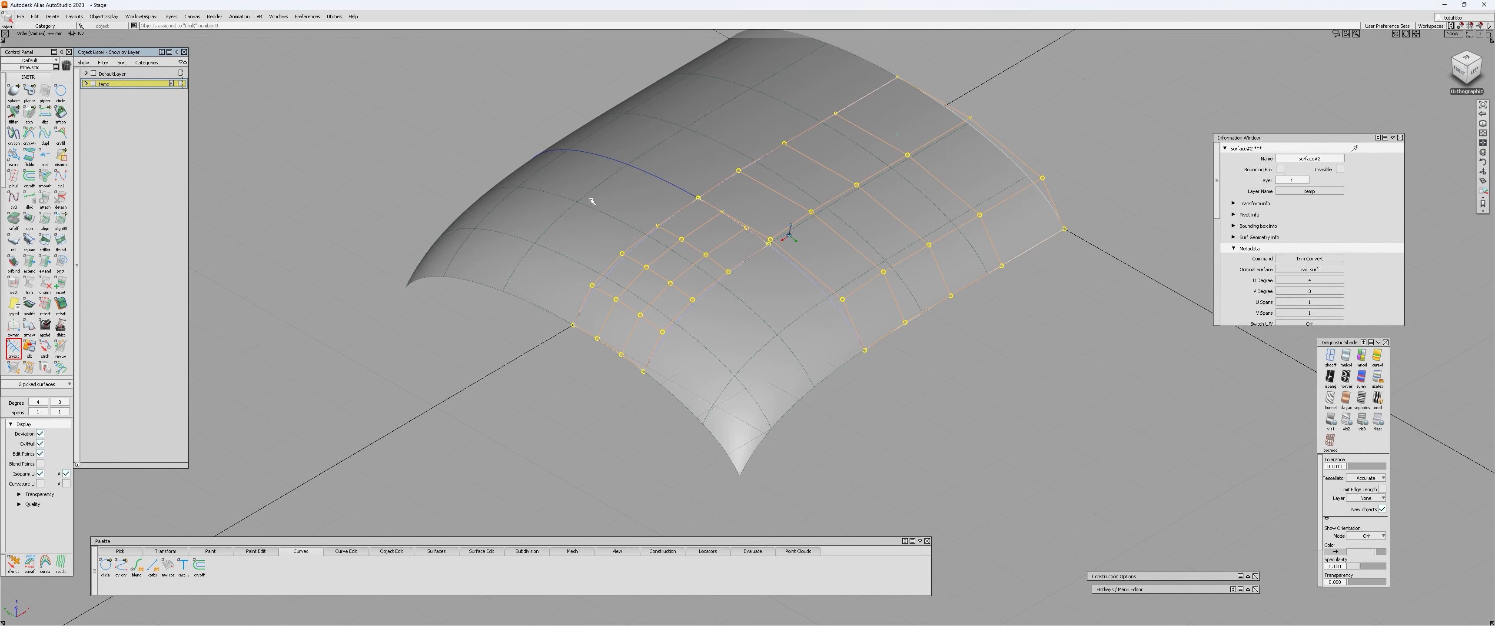
pyautogui.click(94, 84)
# Examine the control points of both converted patches and how they line up along the shared crosswise edge.
pyautogui.keyDown('alt'); pyautogui.keyDown('shift'); pyautogui.moveTo(706, 208); pyautogui.dragTo(760, 189, button='right'); pyautogui.keyUp('shift'); pyautogui.keyUp('alt')
pyautogui.keyDown('alt'); pyautogui.keyDown('shift'); pyautogui.moveTo(760, 189); pyautogui.dragTo(691, 203); pyautogui.keyUp('shift'); pyautogui.keyUp('alt')
pyautogui.keyDown('ctrl'); pyautogui.keyDown('shift'); pyautogui.moveTo(684, 208); pyautogui.dragTo(804, 265); pyautogui.keyUp('shift'); pyautogui.keyUp('ctrl')
pyautogui.click(683, 238)
pyautogui.click(756, 201)
pyautogui.keyDown('ctrl'); pyautogui.keyDown('shift'); pyautogui.moveTo(664, 258); pyautogui.dragTo(661, 287); pyautogui.keyUp('shift'); pyautogui.keyUp('ctrl')
pyautogui.click(661, 288)
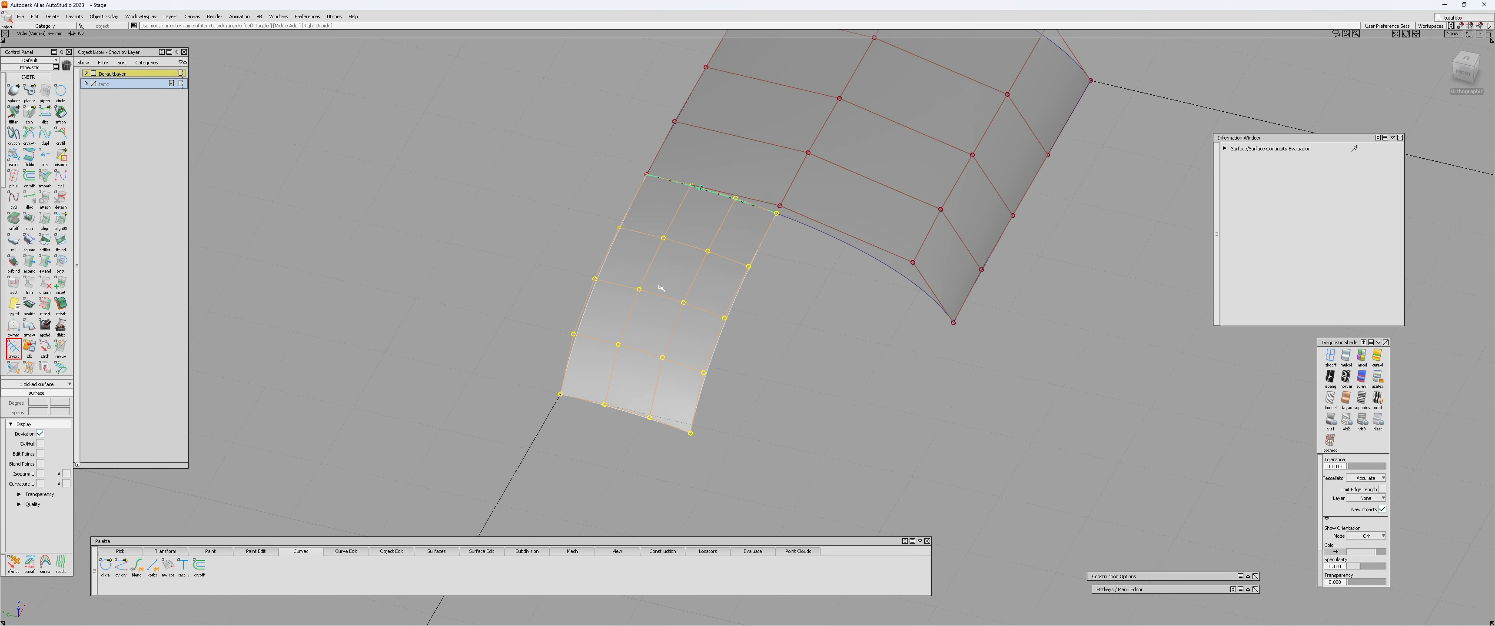
pyautogui.click(685, 294)
pyautogui.click(827, 194)
pyautogui.click(686, 268)
# Turn off the control point display on both patches and view their shaded shape.
pyautogui.keyDown('alt'); pyautogui.keyDown('shift'); pyautogui.moveTo(727, 282); pyautogui.dragTo(690, 282, button='right'); pyautogui.keyUp('shift'); pyautogui.keyUp('alt')
pyautogui.keyDown('alt'); pyautogui.keyDown('shift'); pyautogui.moveTo(691, 282); pyautogui.dragTo(870, 303); pyautogui.keyUp('shift'); pyautogui.keyUp('alt')
pyautogui.keyDown('alt'); pyautogui.keyDown('shift'); pyautogui.moveTo(640, 330); pyautogui.dragTo(595, 243); pyautogui.keyUp('shift'); pyautogui.keyUp('alt')
pyautogui.click(699, 276)
pyautogui.click(827, 296)
pyautogui.keyDown('alt'); pyautogui.keyDown('shift'); pyautogui.moveTo(826, 296); pyautogui.dragTo(797, 311); pyautogui.keyUp('shift'); pyautogui.keyUp('alt')
pyautogui.keyDown('alt'); pyautogui.keyDown('shift'); pyautogui.moveTo(682, 327); pyautogui.dragTo(748, 287); pyautogui.keyUp('shift'); pyautogui.keyUp('alt')
pyautogui.keyDown('alt'); pyautogui.keyDown('shift'); pyautogui.moveTo(820, 317); pyautogui.dragTo(644, 264); pyautogui.keyUp('shift'); pyautogui.keyUp('alt')
pyautogui.click(680, 250)
pyautogui.click(658, 259)
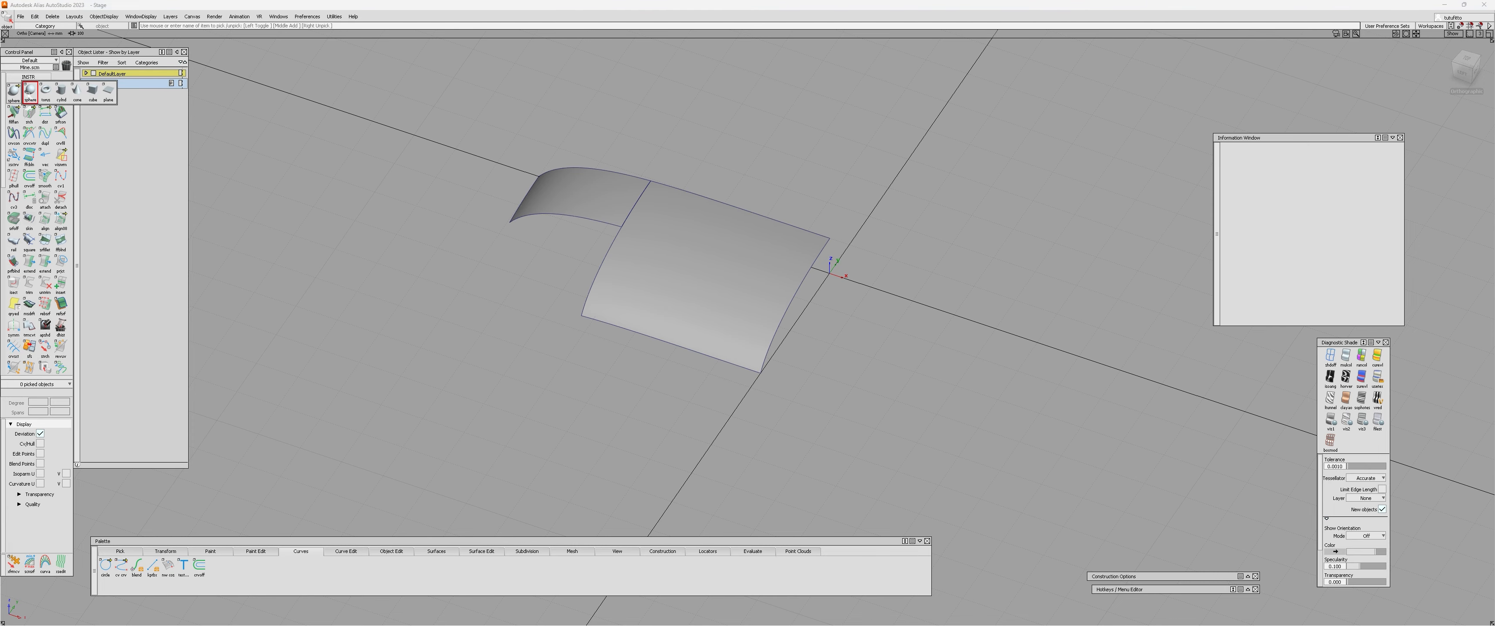
# Create a plane primitive at the origin and scale it up until it extends well beyond both patches.
pyautogui.click(109, 99)
pyautogui.keyDown('alt'); pyautogui.keyDown('shift'); pyautogui.moveTo(927, 254); pyautogui.dragTo(644, 317); pyautogui.keyUp('shift'); pyautogui.keyUp('alt')
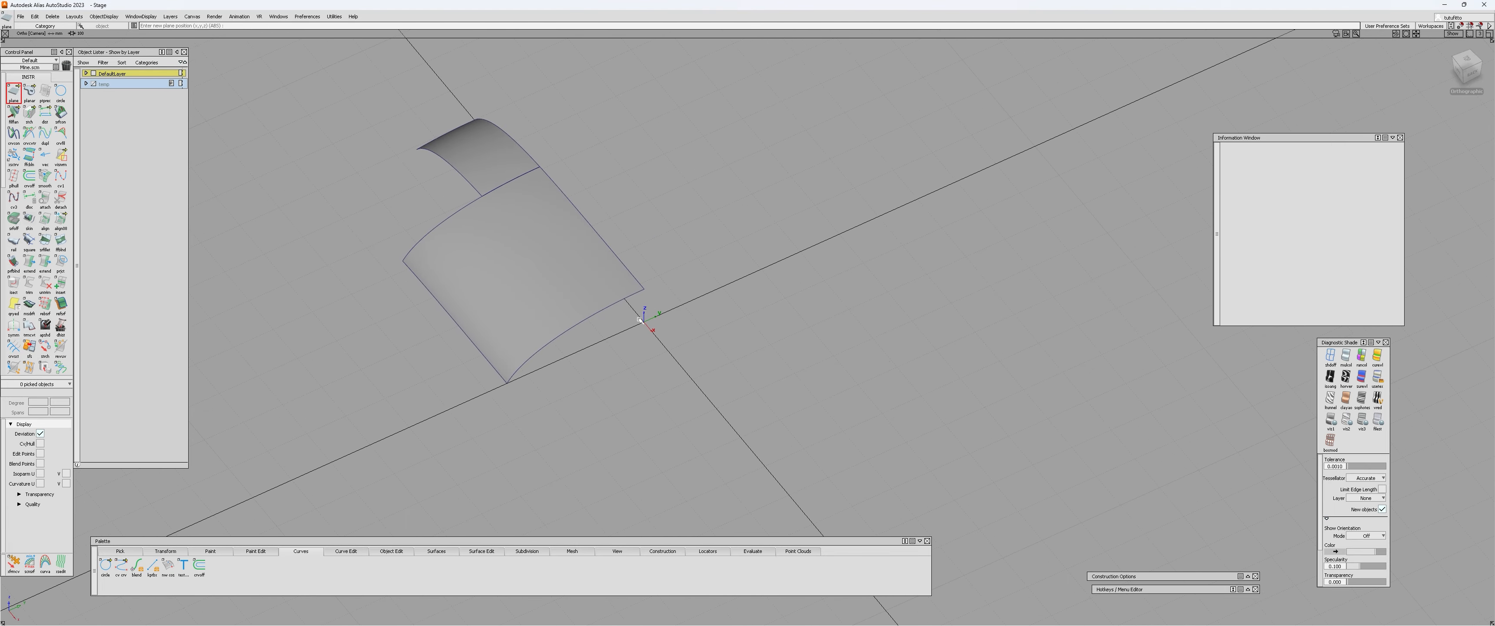
pyautogui.keyDown('alt'); pyautogui.keyDown('shift'); pyautogui.moveTo(598, 316); pyautogui.dragTo(566, 317, button='right'); pyautogui.keyUp('shift'); pyautogui.keyUp('alt')
pyautogui.keyDown('alt'); pyautogui.keyDown('shift'); pyautogui.moveTo(566, 317); pyautogui.dragTo(621, 308); pyautogui.keyUp('shift'); pyautogui.keyUp('alt')
pyautogui.keyDown('ctrl'); pyautogui.keyDown('shift'); pyautogui.moveTo(728, 259); pyautogui.dragTo(743, 174, button='right'); pyautogui.keyUp('shift'); pyautogui.keyUp('ctrl')
pyautogui.moveTo(743, 172); pyautogui.dragTo(763, 169)
pyautogui.keyDown('alt'); pyautogui.keyDown('shift'); pyautogui.moveTo(467, 274); pyautogui.dragTo(667, 267); pyautogui.keyUp('shift'); pyautogui.keyUp('alt')
pyautogui.keyDown('alt'); pyautogui.keyDown('shift'); pyautogui.moveTo(499, 284); pyautogui.dragTo(601, 290, button='right'); pyautogui.keyUp('shift'); pyautogui.keyUp('alt')
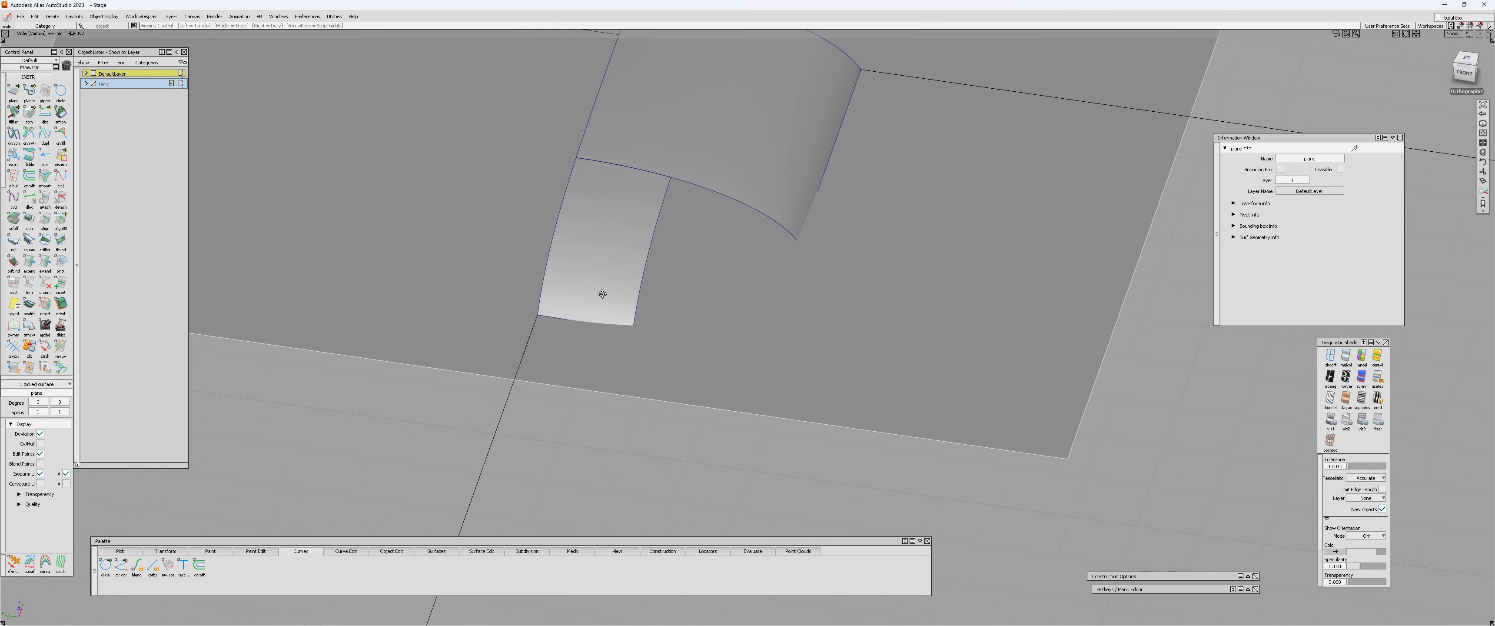
pyautogui.keyDown('alt'); pyautogui.keyDown('shift'); pyautogui.moveTo(601, 290); pyautogui.dragTo(566, 282); pyautogui.keyUp('shift'); pyautogui.keyUp('alt')
pyautogui.keyDown('ctrl'); pyautogui.keyDown('shift'); pyautogui.moveTo(566, 282); pyautogui.dragTo(565, 304); pyautogui.keyUp('shift'); pyautogui.keyUp('ctrl')
pyautogui.scroll(3, 565, 303)
pyautogui.click(560, 239)
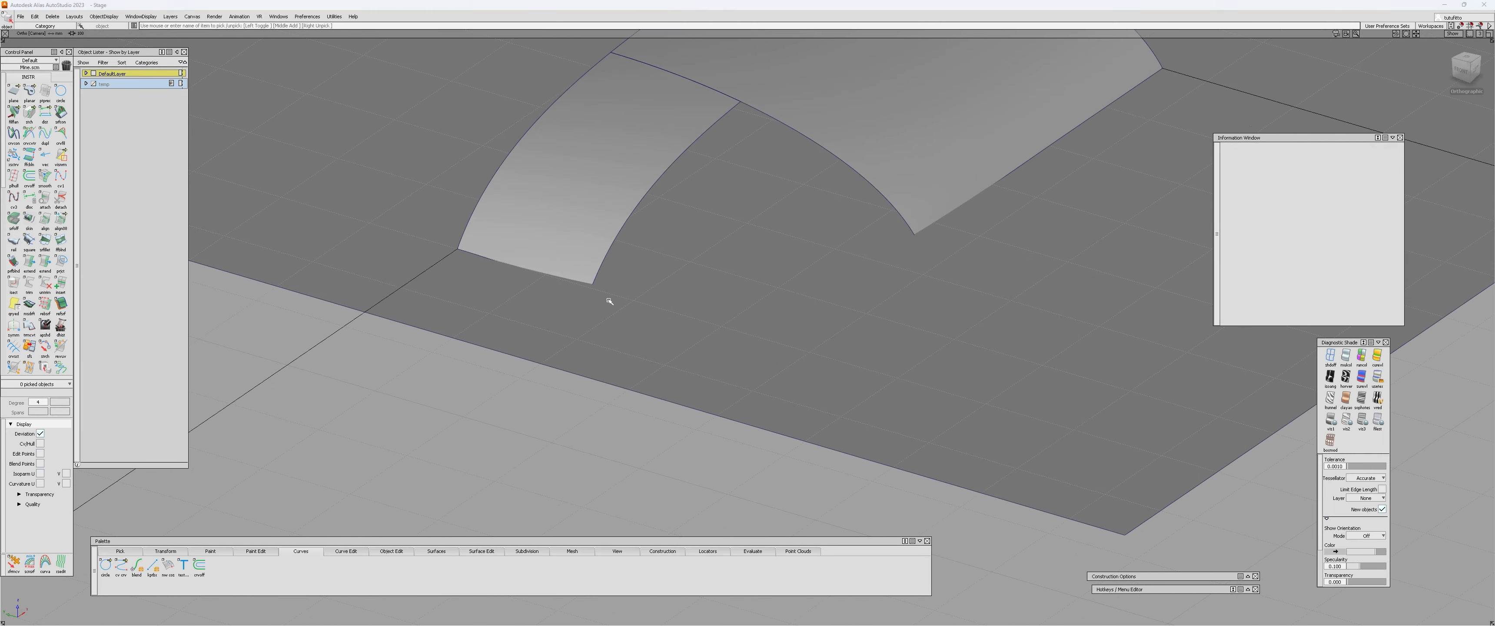
# Switch to wireframe and set the Align options to G0 continuity with the Project alignment type.
pyautogui.keyDown('ctrl'); pyautogui.keyDown('shift'); pyautogui.moveTo(608, 301); pyautogui.dragTo(638, 301, button='right'); pyautogui.keyUp('shift'); pyautogui.keyUp('ctrl')
pyautogui.moveTo(531, 247)
pyautogui.keyDown('alt'); pyautogui.keyDown('shift'); pyautogui.mouseDown()
pyautogui.moveTo(561, 256)
pyautogui.moveTo(526, 289)
pyautogui.mouseUp(); pyautogui.keyUp('shift'); pyautogui.keyUp('alt')
pyautogui.keyDown('alt'); pyautogui.keyDown('shift'); pyautogui.moveTo(526, 289); pyautogui.dragTo(423, 332, button='middle'); pyautogui.keyUp('shift'); pyautogui.keyUp('alt')
pyautogui.moveTo(251, 191); pyautogui.dragTo(251, 200)
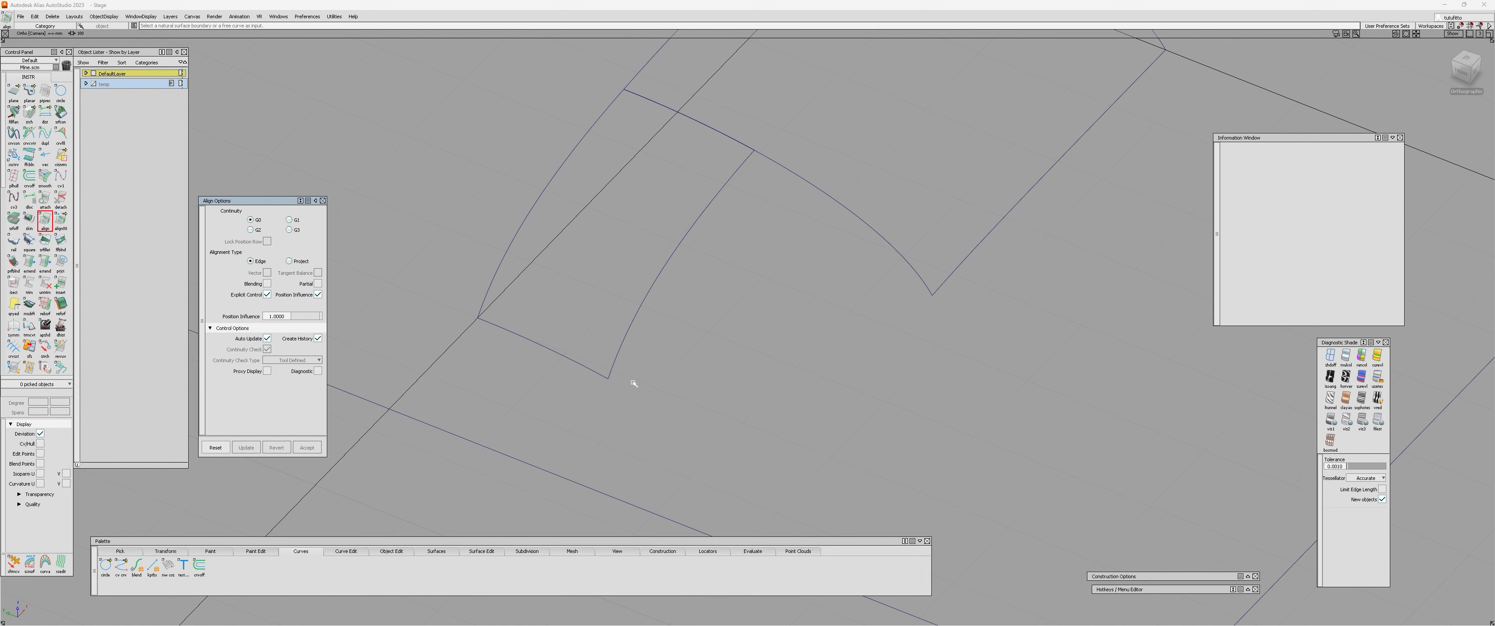
pyautogui.keyDown('alt'); pyautogui.keyDown('shift'); pyautogui.moveTo(634, 383); pyautogui.dragTo(527, 344); pyautogui.keyUp('shift'); pyautogui.keyUp('alt')
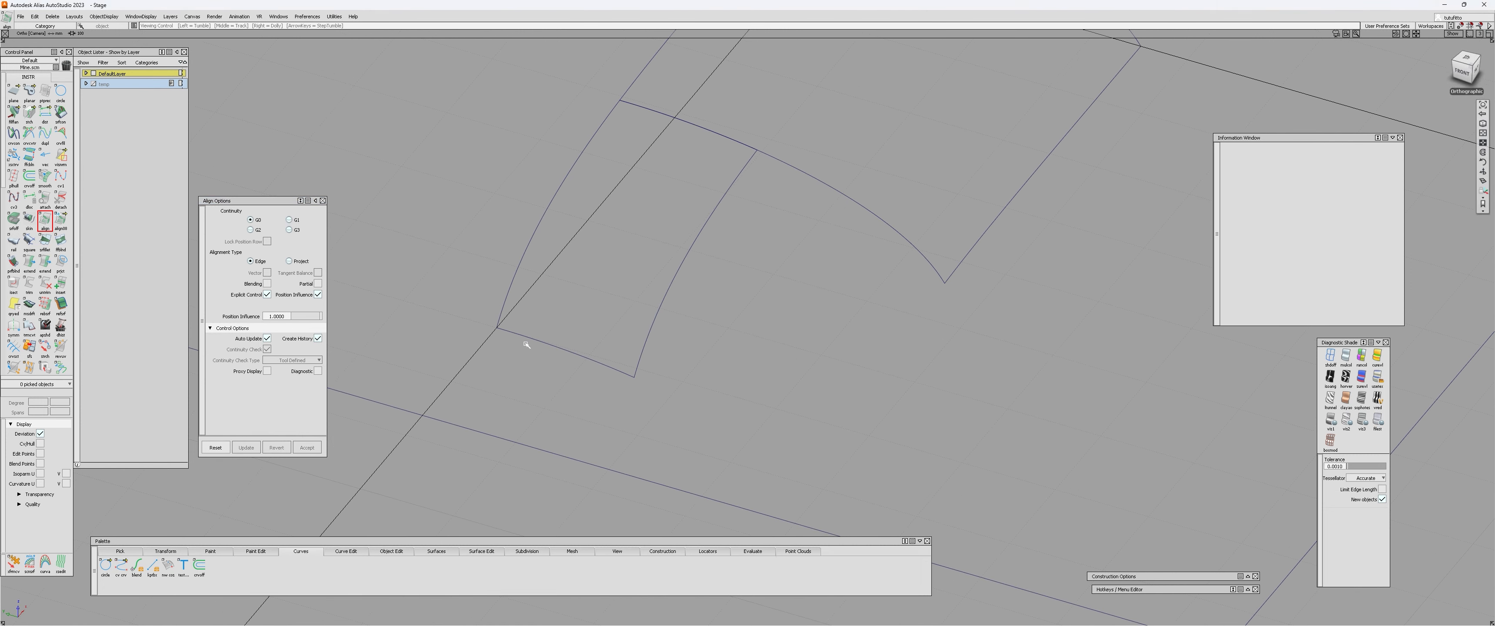
pyautogui.click(290, 262)
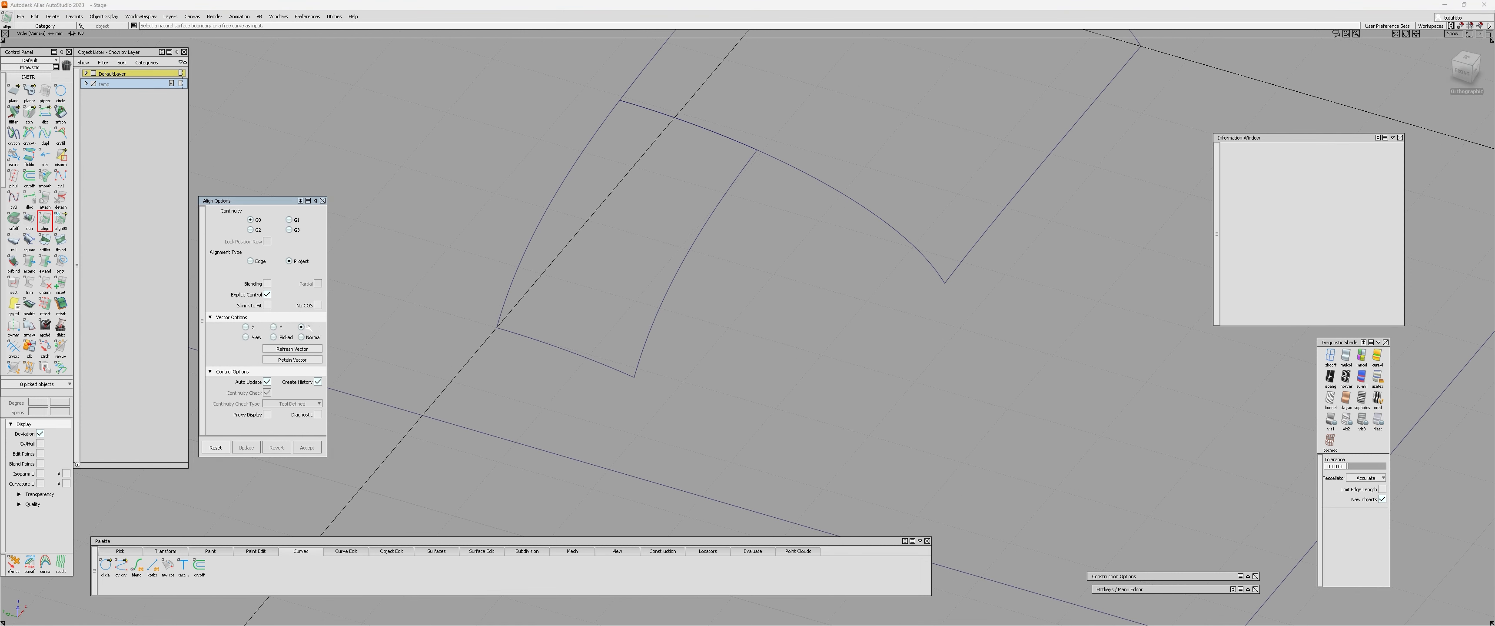
# Align the small patch's free end edge to the plane, projecting along Z.
pyautogui.keyDown('alt'); pyautogui.keyDown('shift'); pyautogui.moveTo(595, 327); pyautogui.dragTo(481, 178); pyautogui.keyUp('shift'); pyautogui.keyUp('alt')
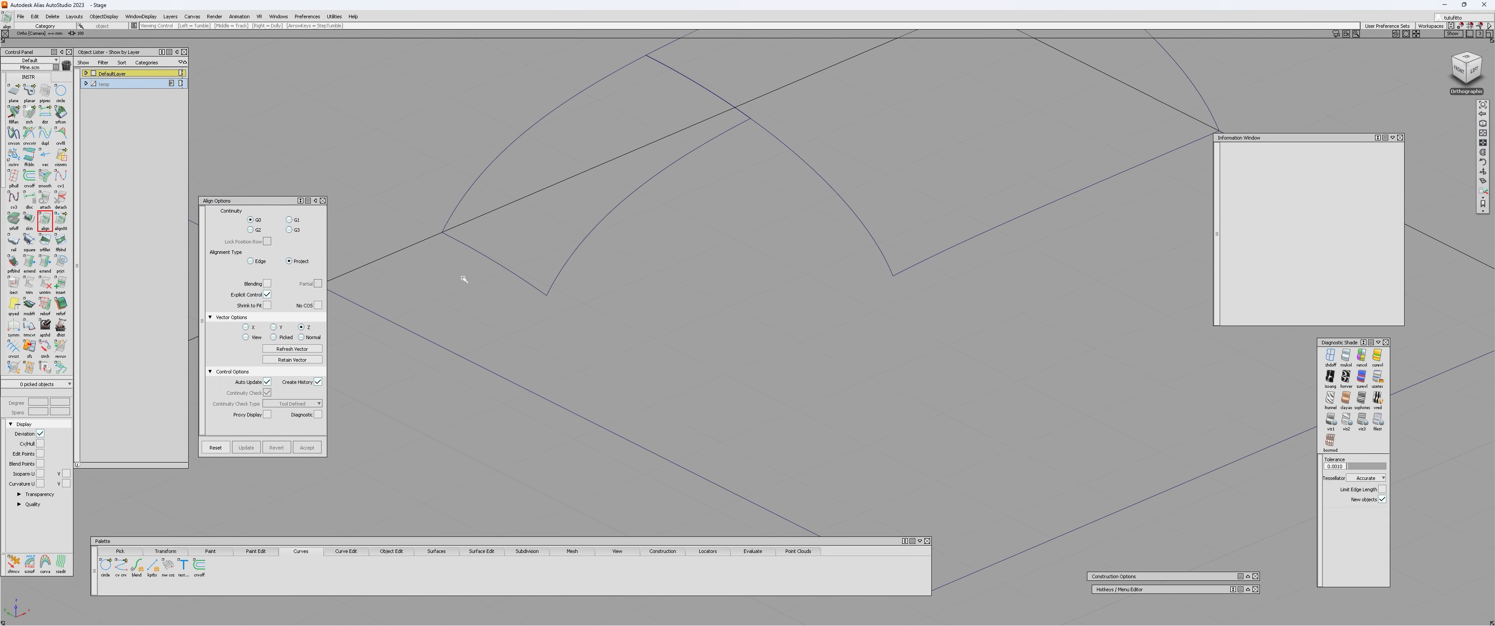
pyautogui.keyDown('alt'); pyautogui.keyDown('shift'); pyautogui.moveTo(464, 279); pyautogui.dragTo(706, 235); pyautogui.keyUp('shift'); pyautogui.keyUp('alt')
pyautogui.click(522, 311)
pyautogui.keyDown('alt'); pyautogui.keyDown('shift'); pyautogui.moveTo(705, 235); pyautogui.dragTo(668, 250, button='right'); pyautogui.keyUp('shift'); pyautogui.keyUp('alt')
pyautogui.keyDown('alt'); pyautogui.keyDown('shift'); pyautogui.moveTo(667, 251); pyautogui.dragTo(607, 248); pyautogui.keyUp('shift'); pyautogui.keyUp('alt')
pyautogui.keyDown('alt'); pyautogui.keyDown('shift'); pyautogui.moveTo(607, 248); pyautogui.dragTo(552, 314, button='middle'); pyautogui.keyUp('shift'); pyautogui.keyUp('alt')
pyautogui.keyDown('alt'); pyautogui.keyDown('shift'); pyautogui.moveTo(552, 315); pyautogui.dragTo(481, 266); pyautogui.keyUp('shift'); pyautogui.keyUp('alt')
pyautogui.keyDown('ctrl'); pyautogui.keyDown('shift'); pyautogui.moveTo(482, 266); pyautogui.dragTo(430, 261); pyautogui.keyUp('shift'); pyautogui.keyUp('ctrl')
# Template the plane and display the small patch's control points.
pyautogui.click(417, 259)
pyautogui.click(413, 238)
pyautogui.moveTo(612, 278); pyautogui.dragTo(651, 282)
pyautogui.moveTo(651, 282)
pyautogui.keyDown('alt'); pyautogui.keyDown('shift'); pyautogui.mouseDown()
pyautogui.moveTo(726, 282)
pyautogui.moveTo(636, 272)
pyautogui.mouseUp(); pyautogui.keyUp('shift'); pyautogui.keyUp('alt')
pyautogui.keyDown('alt'); pyautogui.keyDown('shift'); pyautogui.moveTo(637, 272); pyautogui.dragTo(620, 269, button='right'); pyautogui.keyUp('shift'); pyautogui.keyUp('alt')
pyautogui.keyDown('alt'); pyautogui.keyDown('shift'); pyautogui.moveTo(620, 270); pyautogui.dragTo(553, 295); pyautogui.keyUp('shift'); pyautogui.keyUp('alt')
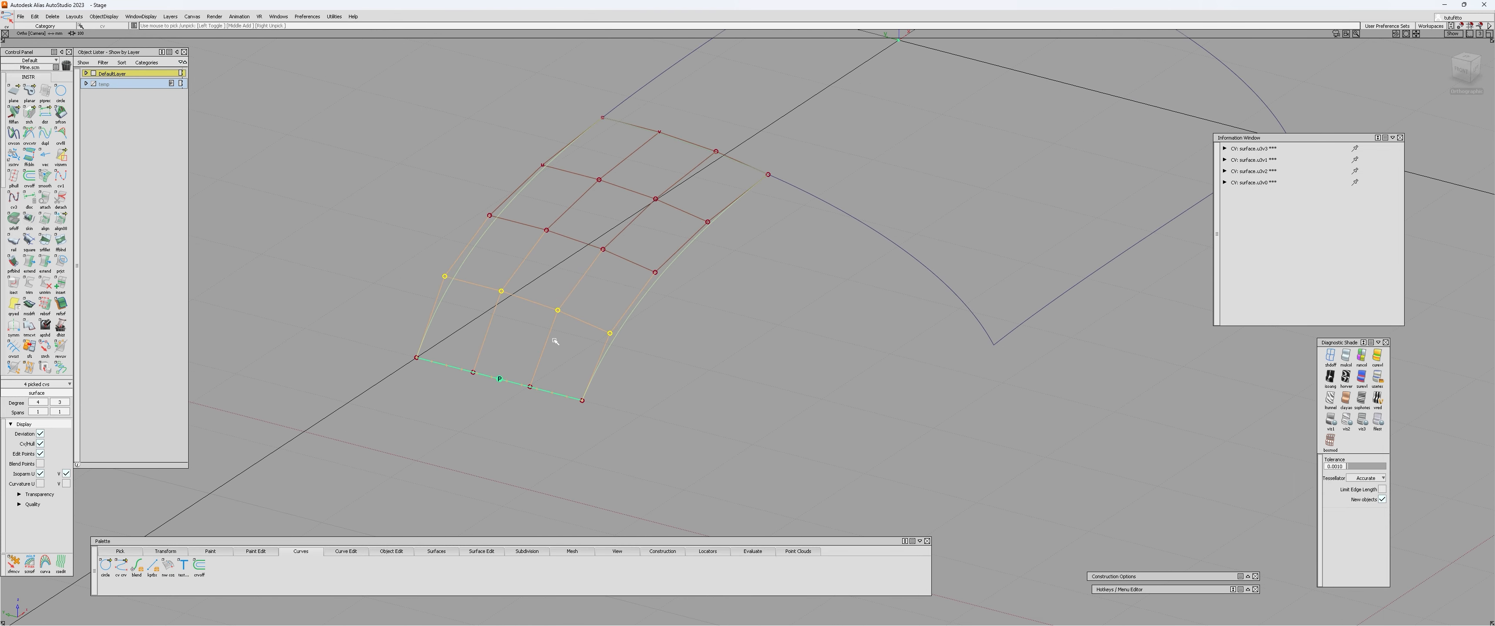
# Pick the small patch's CV rows behind the aligned edge to examine their spacing, then clear the selection.
pyautogui.keyDown('alt'); pyautogui.keyDown('shift'); pyautogui.moveTo(554, 339); pyautogui.dragTo(533, 346); pyautogui.keyUp('shift'); pyautogui.keyUp('alt')
pyautogui.click(587, 128)
pyautogui.moveTo(579, 133); pyautogui.dragTo(669, 199)
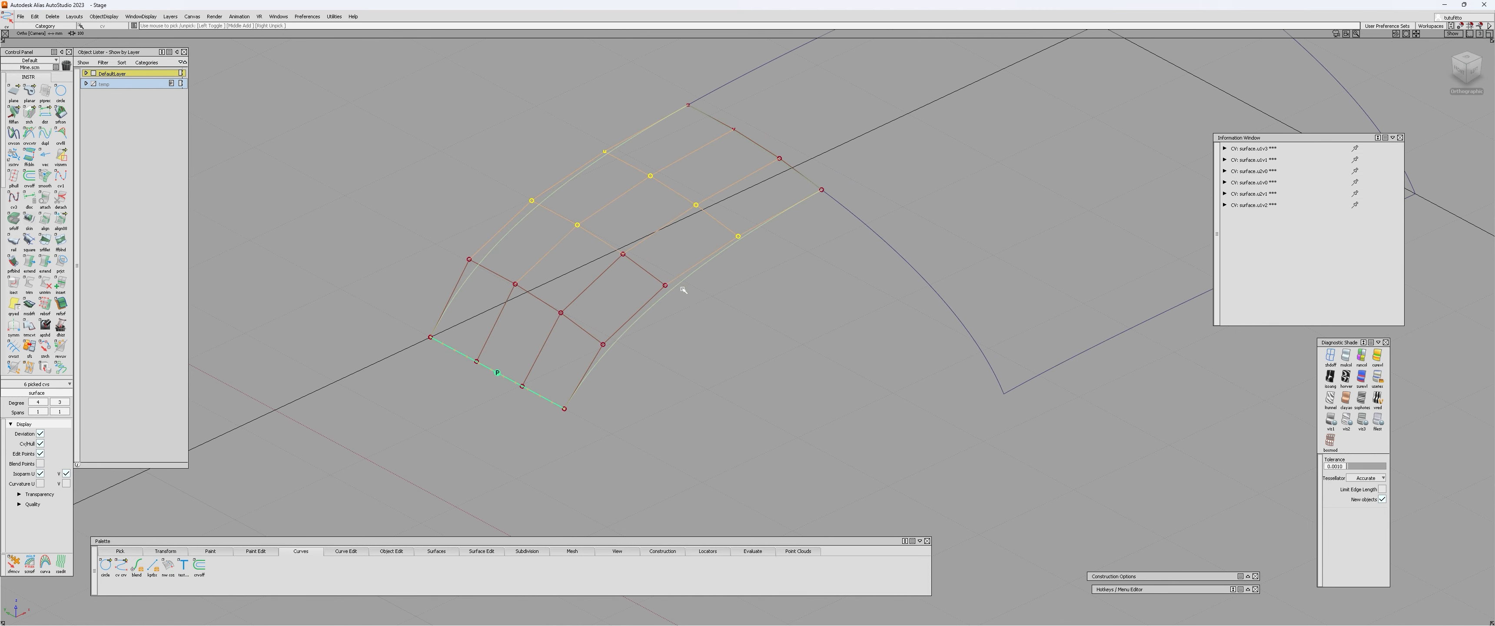
pyautogui.keyDown('alt'); pyautogui.keyDown('shift'); pyautogui.moveTo(685, 320); pyautogui.dragTo(740, 296); pyautogui.keyUp('shift'); pyautogui.keyUp('alt')
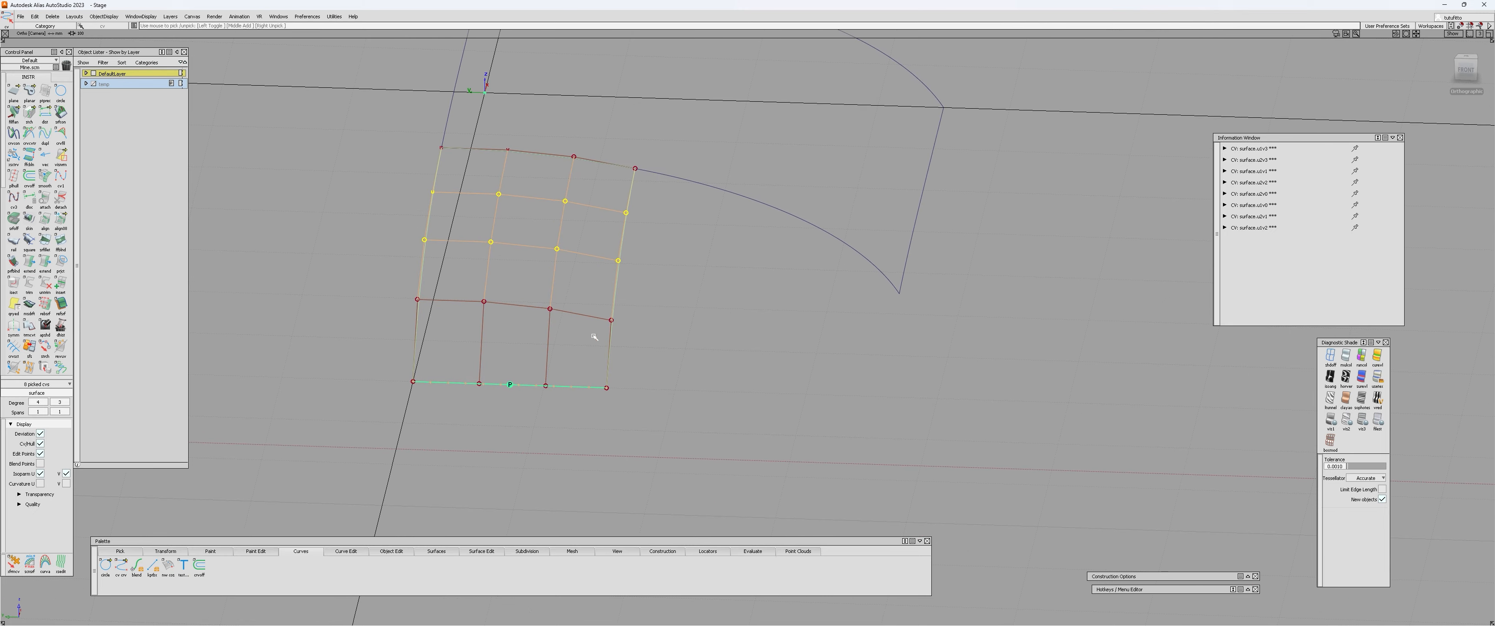
pyautogui.click(400, 296)
pyautogui.moveTo(392, 292); pyautogui.dragTo(562, 319)
pyautogui.click(645, 334)
pyautogui.keyDown('alt'); pyautogui.keyDown('shift'); pyautogui.moveTo(649, 334); pyautogui.dragTo(576, 340); pyautogui.keyUp('shift'); pyautogui.keyUp('alt')
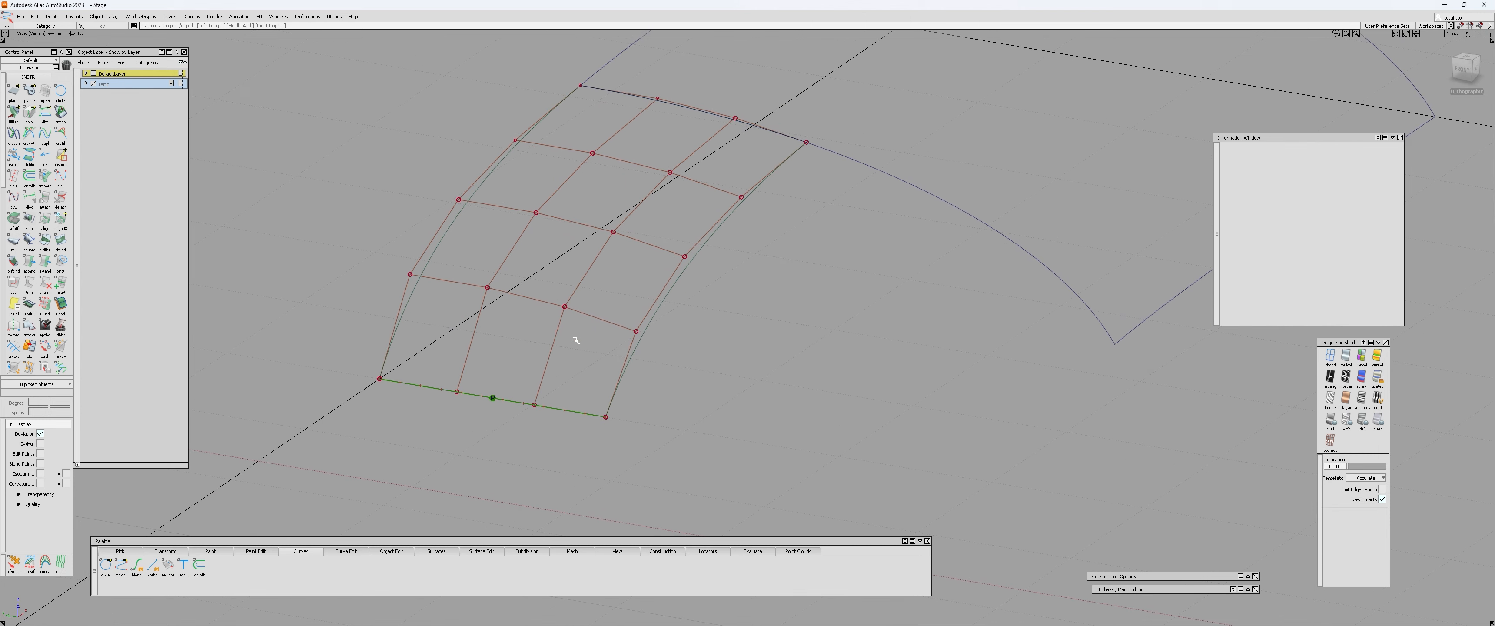
# Reopen the small patch's alignment, turn on Blending and set Extra CV Rows to 1.
pyautogui.hotkey('ctrl', 'q')
pyautogui.click(551, 340)
pyautogui.keyDown('alt'); pyautogui.keyDown('shift'); pyautogui.moveTo(543, 353); pyautogui.dragTo(573, 334, button='middle'); pyautogui.keyUp('shift'); pyautogui.keyUp('alt')
pyautogui.moveTo(259, 201); pyautogui.dragTo(257, 211)
pyautogui.keyDown('alt'); pyautogui.keyDown('shift'); pyautogui.moveTo(590, 307); pyautogui.dragTo(600, 276); pyautogui.keyUp('shift'); pyautogui.keyUp('alt')
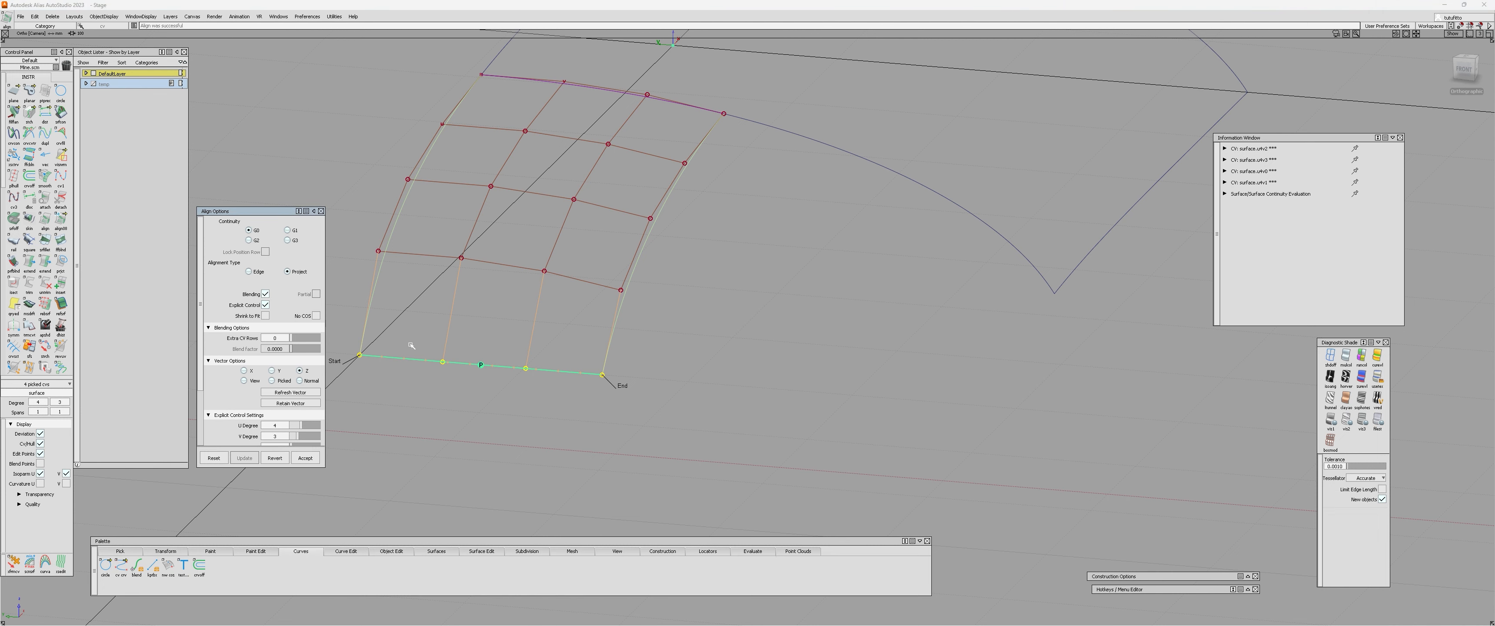
pyautogui.keyDown('alt'); pyautogui.keyDown('shift'); pyautogui.moveTo(491, 347); pyautogui.dragTo(494, 323, button='middle'); pyautogui.keyUp('shift'); pyautogui.keyUp('alt')
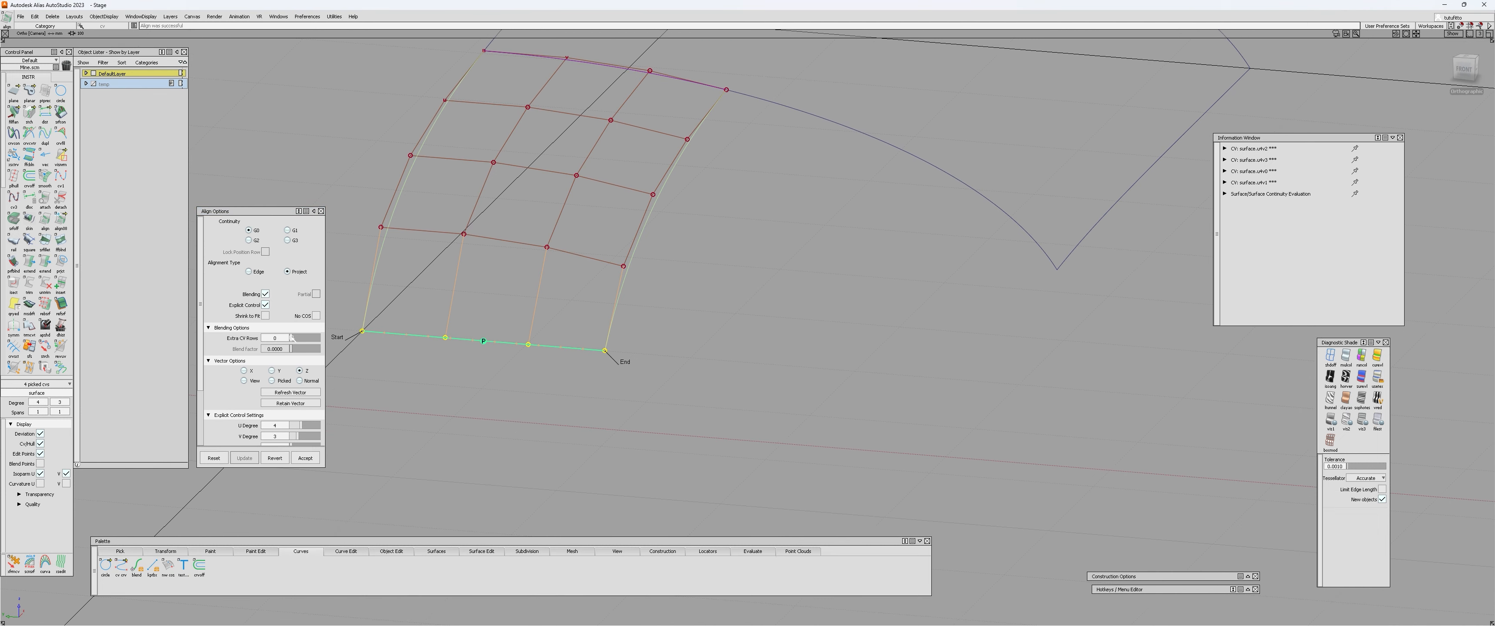
pyautogui.moveTo(293, 337); pyautogui.dragTo(295, 338)
pyautogui.keyDown('alt'); pyautogui.keyDown('shift'); pyautogui.moveTo(754, 327); pyautogui.dragTo(256, 317); pyautogui.keyUp('shift'); pyautogui.keyUp('alt')
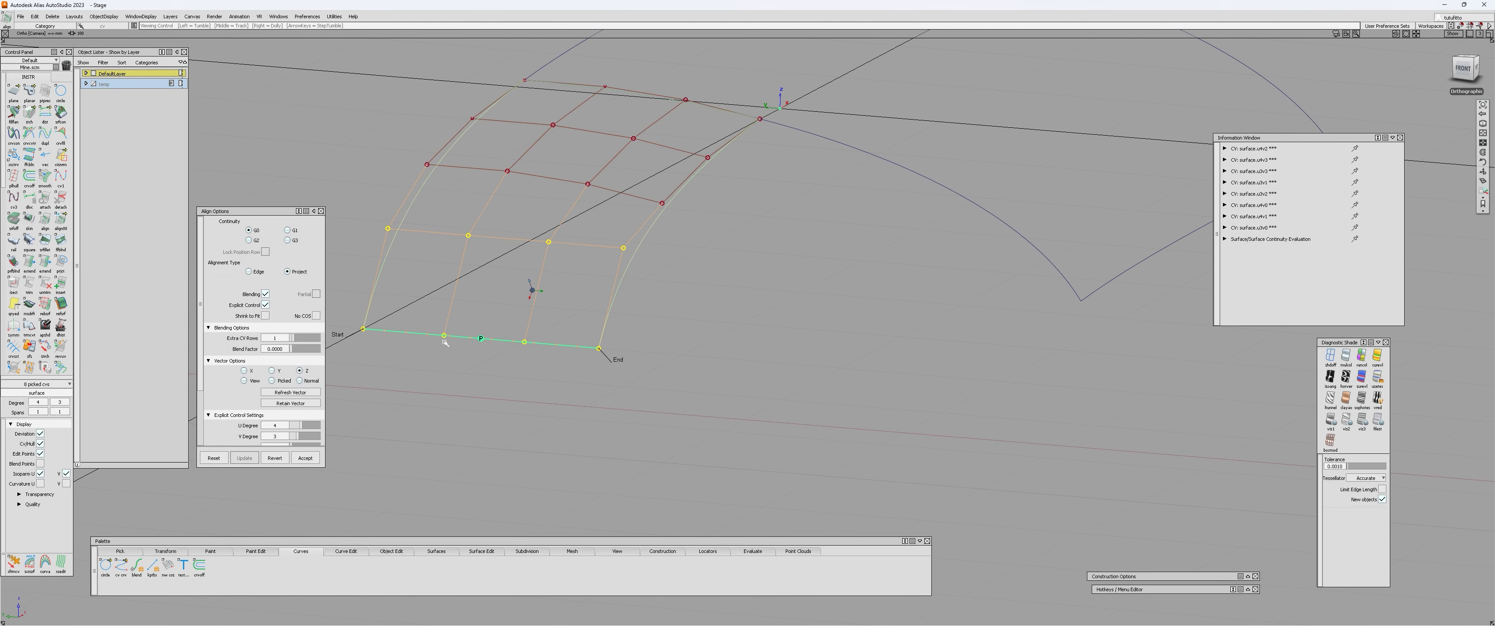
# Delete the continuity locator on the small patch's aligned end edge.
pyautogui.keyDown('alt'); pyautogui.keyDown('shift'); pyautogui.moveTo(444, 342); pyautogui.dragTo(999, 339); pyautogui.keyUp('shift'); pyautogui.keyUp('alt')
pyautogui.press('c')
pyautogui.press('Delete')
# Examine the small patch's side profile and the curvature of its CV rows from several angles.
pyautogui.keyDown('alt'); pyautogui.keyDown('shift'); pyautogui.moveTo(581, 332); pyautogui.dragTo(732, 287); pyautogui.keyUp('shift'); pyautogui.keyUp('alt')
pyautogui.click(562, 272)
pyautogui.click(732, 286)
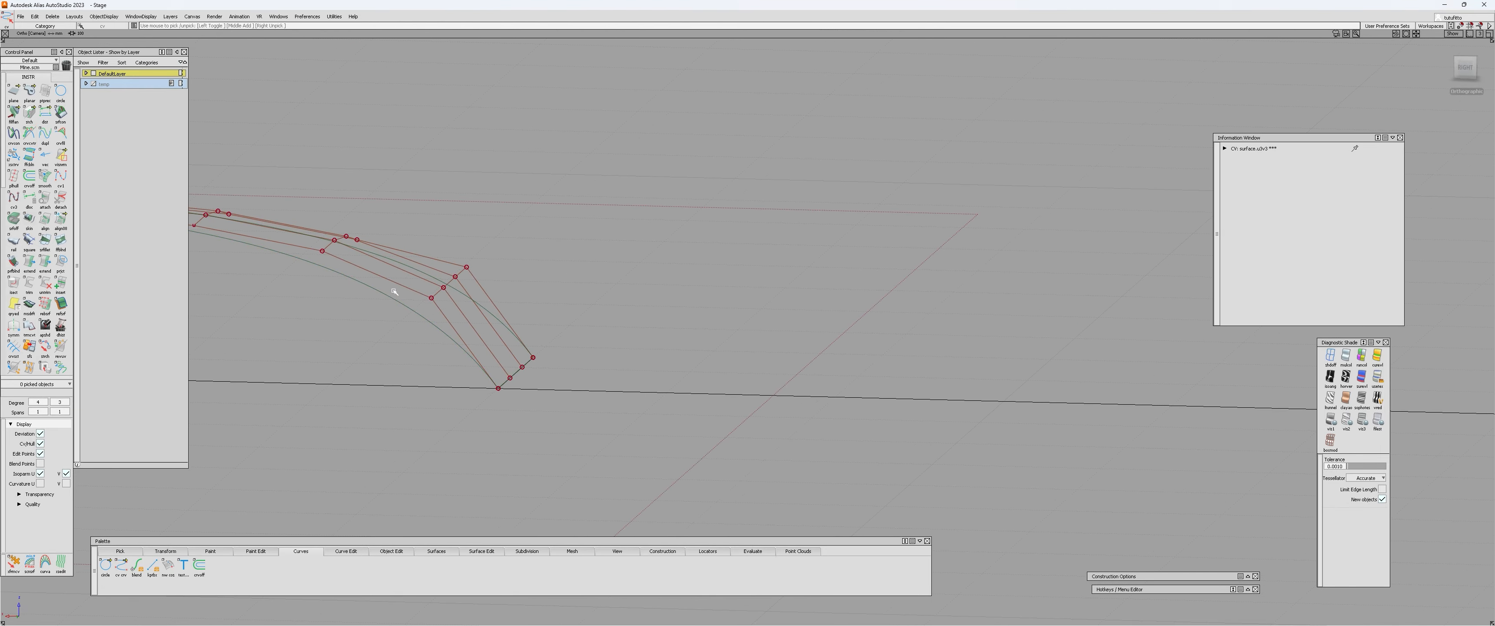
pyautogui.keyDown('alt'); pyautogui.keyDown('shift'); pyautogui.moveTo(394, 290); pyautogui.dragTo(422, 253); pyautogui.keyUp('shift'); pyautogui.keyUp('alt')
pyautogui.keyDown('alt'); pyautogui.keyDown('shift'); pyautogui.moveTo(497, 302); pyautogui.dragTo(501, 351); pyautogui.keyUp('shift'); pyautogui.keyUp('alt')
pyautogui.click(502, 351)
pyautogui.keyDown('alt'); pyautogui.keyDown('shift'); pyautogui.moveTo(900, 221); pyautogui.dragTo(607, 311); pyautogui.keyUp('shift'); pyautogui.keyUp('alt')
pyautogui.keyDown('alt'); pyautogui.keyDown('shift'); pyautogui.moveTo(486, 346); pyautogui.dragTo(549, 328); pyautogui.keyUp('shift'); pyautogui.keyUp('alt')
pyautogui.keyDown('alt'); pyautogui.keyDown('shift'); pyautogui.moveTo(496, 381); pyautogui.dragTo(491, 344); pyautogui.keyUp('shift'); pyautogui.keyUp('alt')
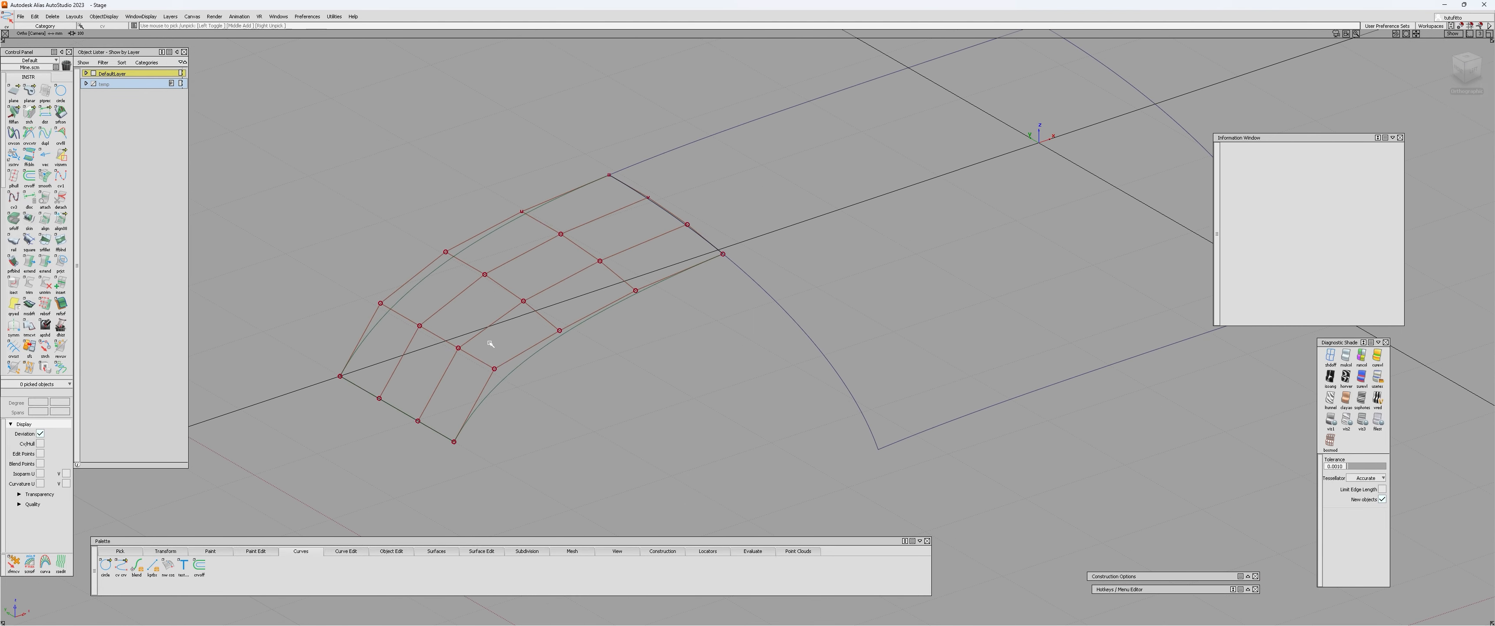
# Reopen the small patch's alignment and raise Extra CV Rows to 4.
pyautogui.click(511, 312)
pyautogui.keyDown('alt'); pyautogui.keyDown('shift'); pyautogui.moveTo(438, 377); pyautogui.dragTo(453, 367, button='right'); pyautogui.keyUp('shift'); pyautogui.keyUp('alt')
pyautogui.keyDown('alt'); pyautogui.keyDown('shift'); pyautogui.moveTo(454, 367); pyautogui.dragTo(538, 344); pyautogui.keyUp('shift'); pyautogui.keyUp('alt')
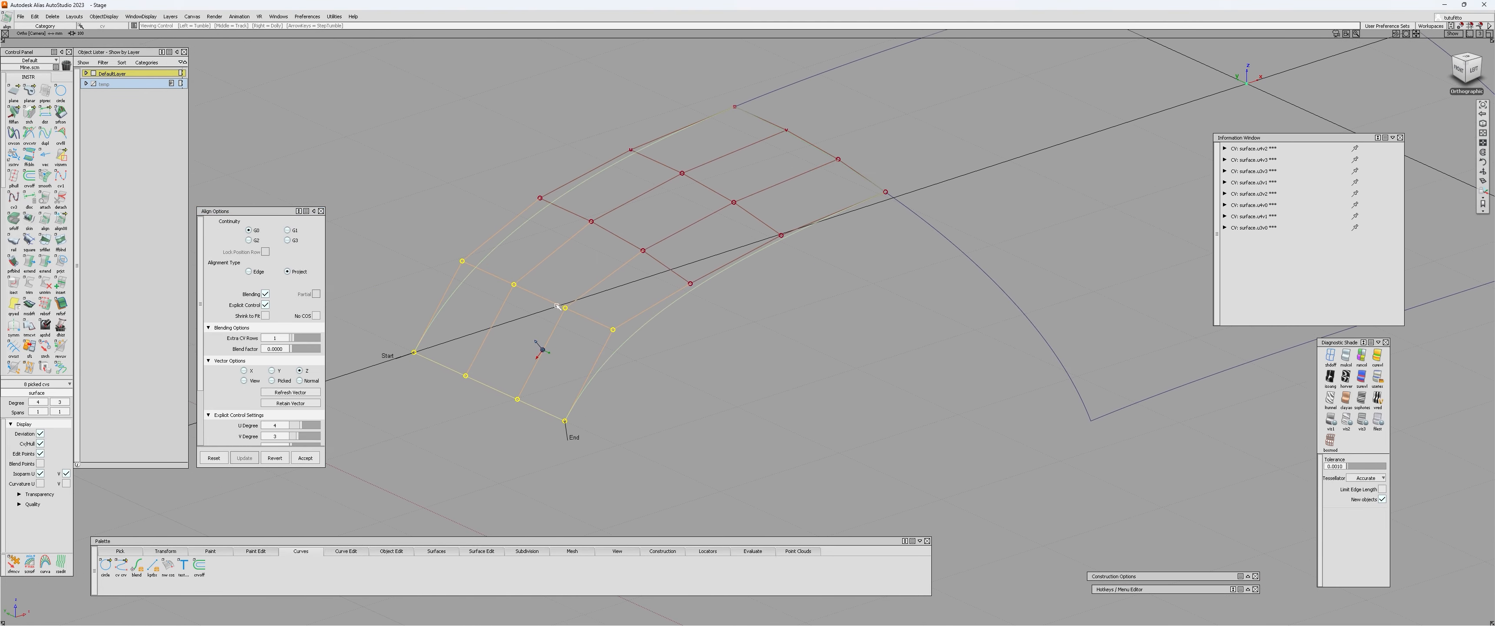
pyautogui.keyDown('alt'); pyautogui.keyDown('shift'); pyautogui.moveTo(537, 343); pyautogui.dragTo(554, 339, button='right'); pyautogui.keyUp('shift'); pyautogui.keyUp('alt')
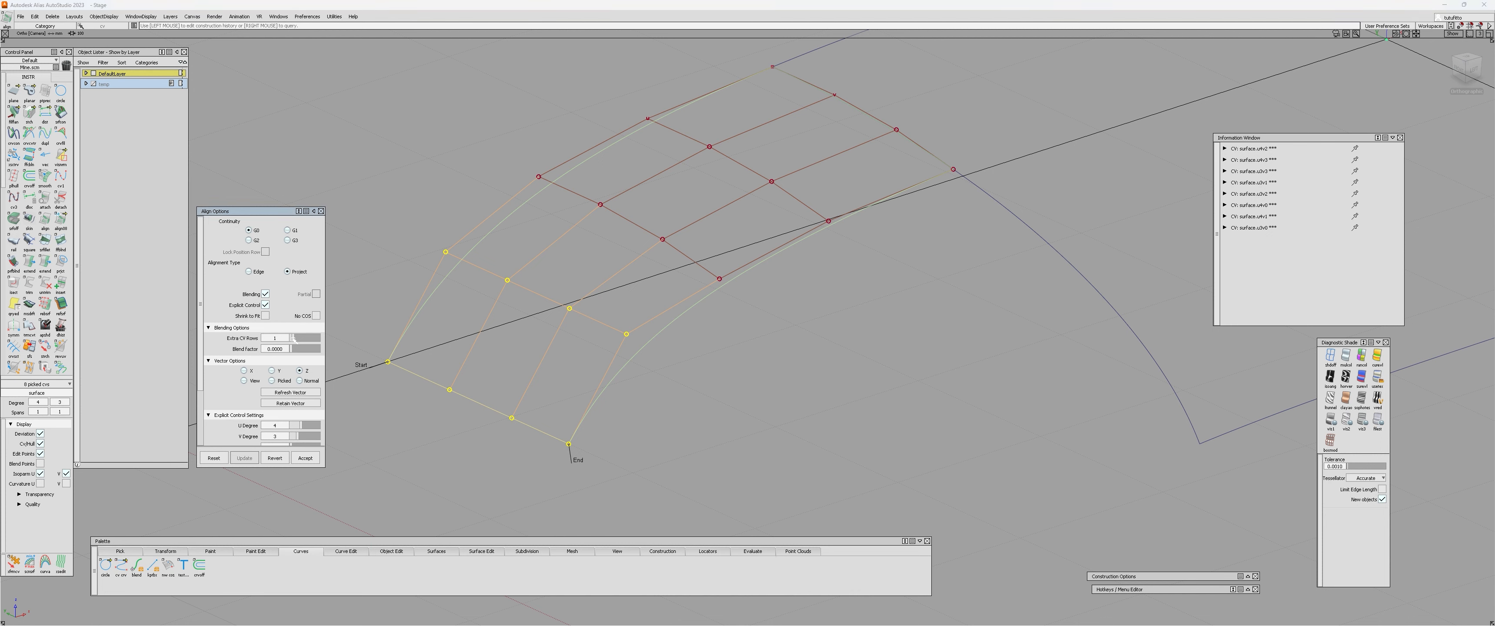
pyautogui.moveTo(294, 339); pyautogui.dragTo(297, 339)
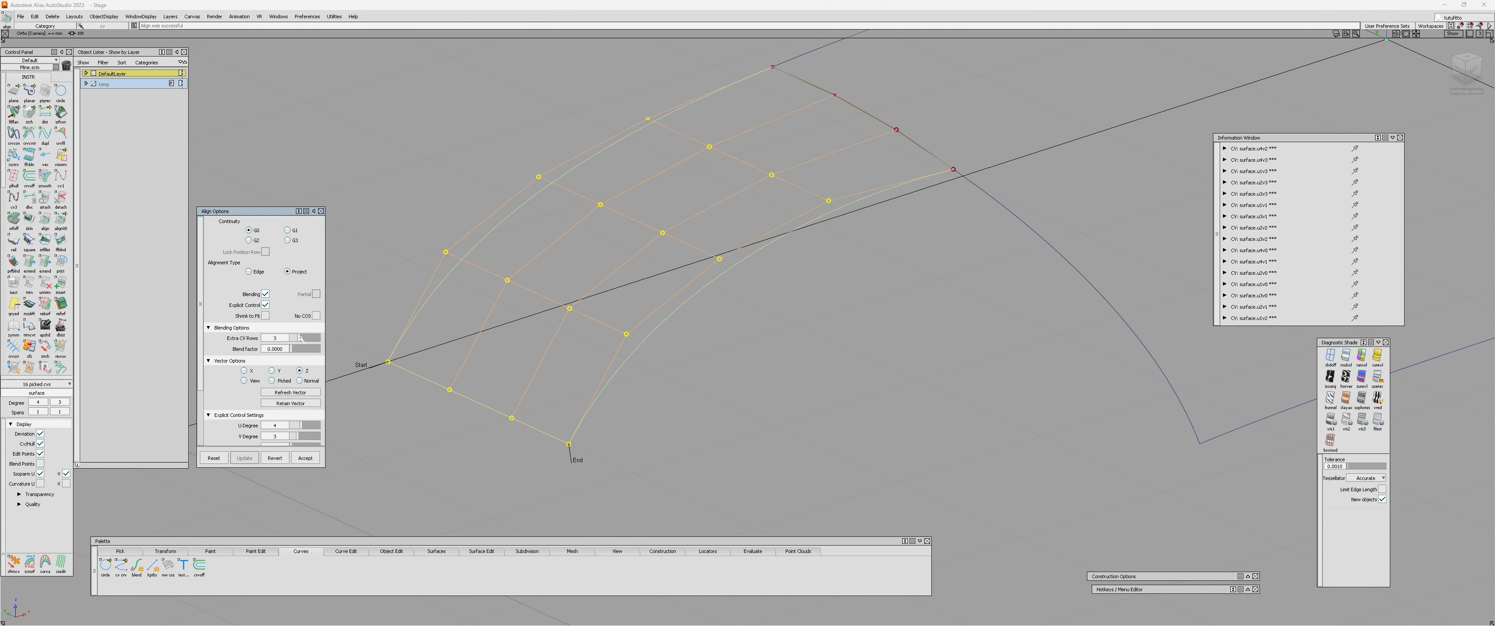
pyautogui.keyDown('alt'); pyautogui.keyDown('shift'); pyautogui.moveTo(835, 219); pyautogui.dragTo(708, 244); pyautogui.keyUp('shift'); pyautogui.keyUp('alt')
pyautogui.keyDown('alt'); pyautogui.keyDown('shift'); pyautogui.moveTo(708, 244); pyautogui.dragTo(568, 257, button='middle'); pyautogui.keyUp('shift'); pyautogui.keyUp('alt')
pyautogui.keyDown('alt'); pyautogui.keyDown('shift'); pyautogui.moveTo(567, 257); pyautogui.dragTo(805, 407); pyautogui.keyUp('shift'); pyautogui.keyUp('alt')
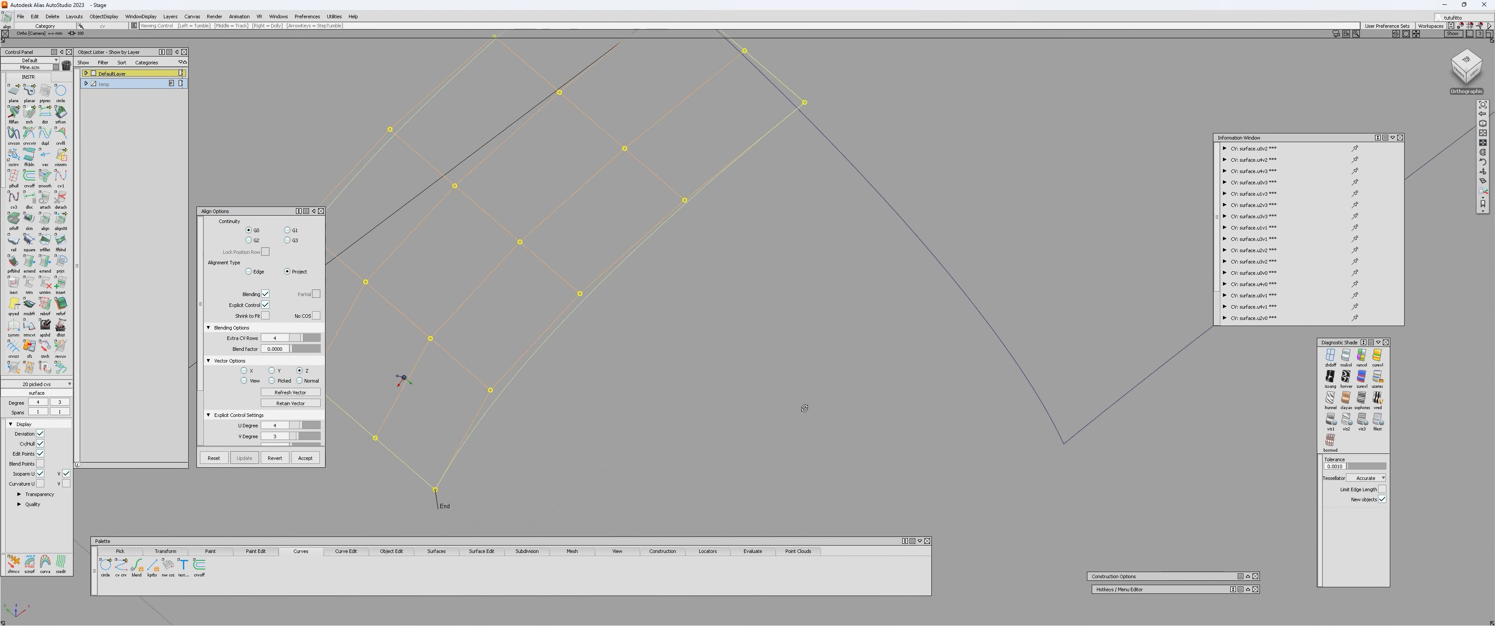
# Examine how the small patch's CV rows and its edge beside the larger patch follow the blended alignment.
pyautogui.keyDown('alt'); pyautogui.keyDown('shift'); pyautogui.moveTo(805, 407); pyautogui.dragTo(518, 398, button='right'); pyautogui.keyUp('shift'); pyautogui.keyUp('alt')
pyautogui.keyDown('alt'); pyautogui.keyDown('shift'); pyautogui.moveTo(517, 397); pyautogui.dragTo(667, 410); pyautogui.keyUp('shift'); pyautogui.keyUp('alt')
pyautogui.keyDown('alt'); pyautogui.keyDown('shift'); pyautogui.moveTo(667, 411); pyautogui.dragTo(791, 419, button='middle'); pyautogui.keyUp('shift'); pyautogui.keyUp('alt')
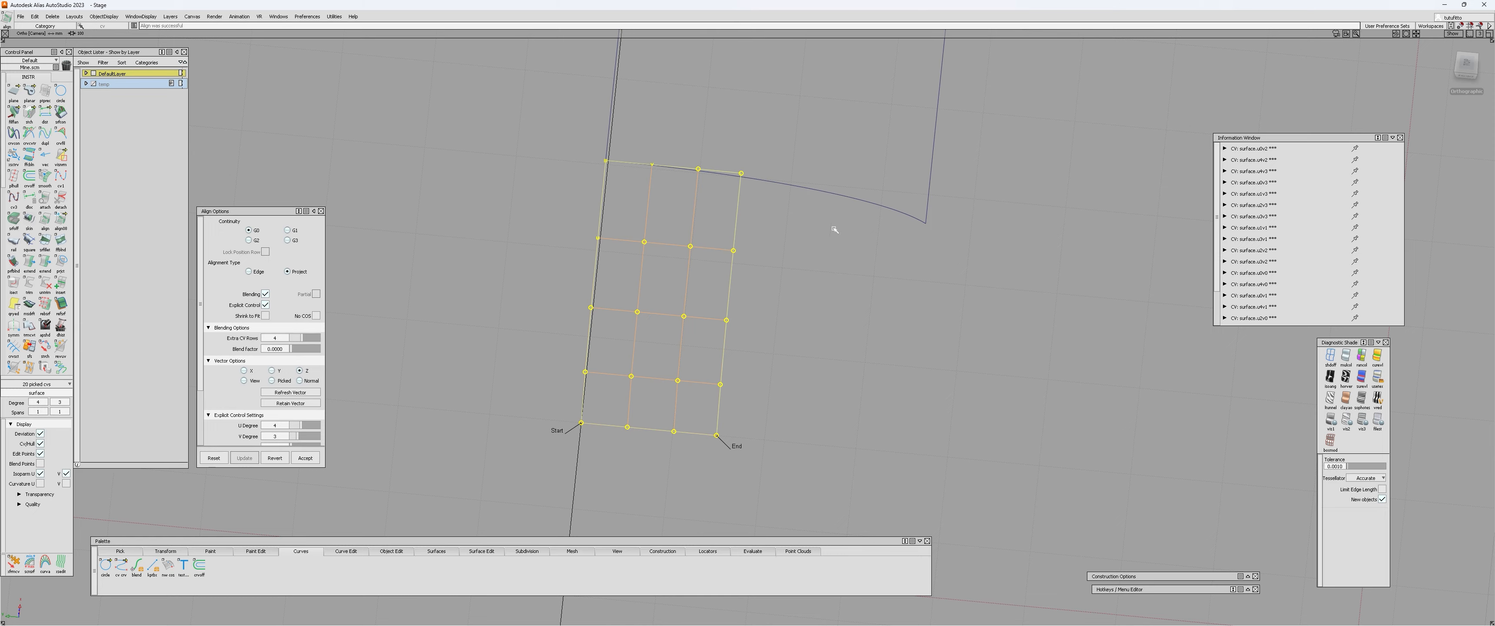
pyautogui.keyDown('alt'); pyautogui.keyDown('shift'); pyautogui.moveTo(739, 174); pyautogui.dragTo(364, 284); pyautogui.keyUp('shift'); pyautogui.keyUp('alt')
pyautogui.keyDown('alt'); pyautogui.keyDown('shift'); pyautogui.moveTo(363, 284); pyautogui.dragTo(530, 374, button='middle'); pyautogui.keyUp('shift'); pyautogui.keyUp('alt')
pyautogui.keyDown('alt'); pyautogui.keyDown('shift'); pyautogui.moveTo(530, 374); pyautogui.dragTo(604, 344); pyautogui.keyUp('shift'); pyautogui.keyUp('alt')
pyautogui.hotkey('ctrl', 'z')
pyautogui.keyDown('alt'); pyautogui.keyDown('shift'); pyautogui.moveTo(668, 363); pyautogui.dragTo(754, 380, button='right'); pyautogui.keyUp('shift'); pyautogui.keyUp('alt')
pyautogui.keyDown('alt'); pyautogui.keyDown('shift'); pyautogui.moveTo(755, 380); pyautogui.dragTo(720, 356, button='middle'); pyautogui.keyUp('shift'); pyautogui.keyUp('alt')
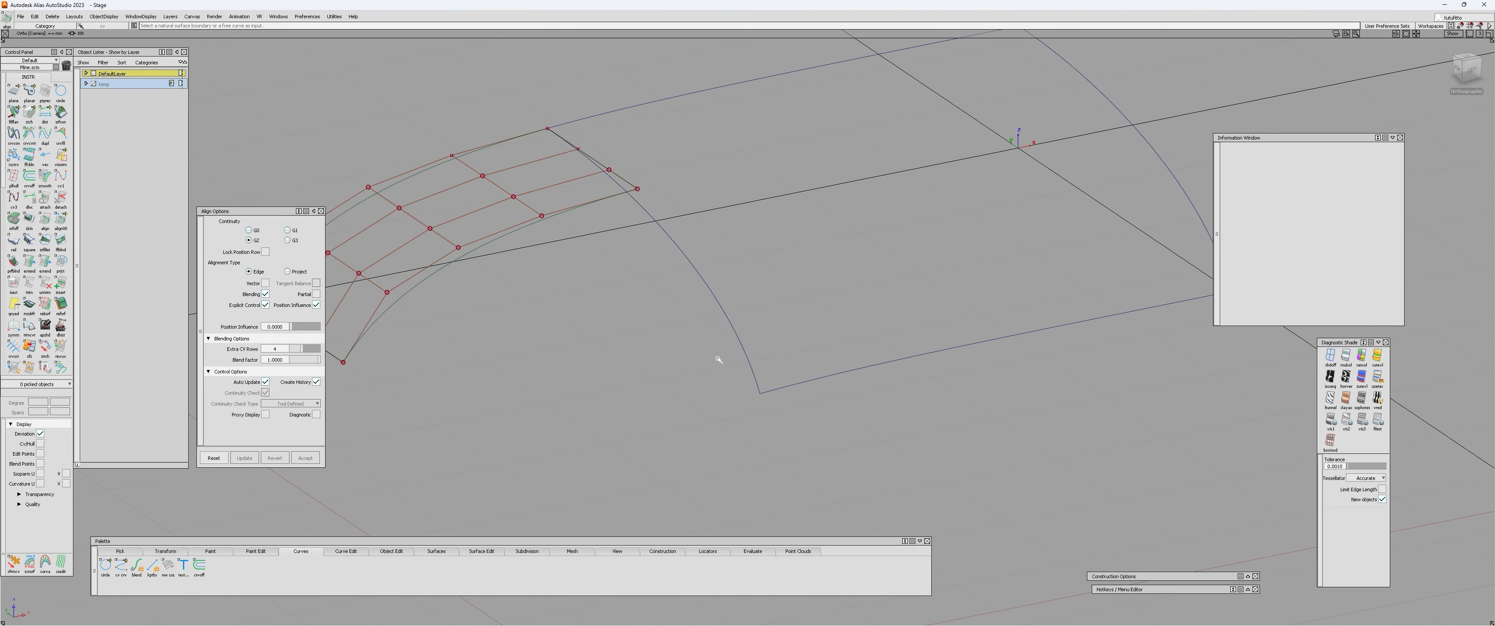
# Align the larger patch's outer side edge to the plane with G0 continuity, projecting along Z with Blending on.
pyautogui.hotkey('ctrl', 'z')
pyautogui.keyDown('alt'); pyautogui.keyDown('shift'); pyautogui.moveTo(728, 366); pyautogui.dragTo(926, 217); pyautogui.keyUp('shift'); pyautogui.keyUp('alt')
pyautogui.keyDown('alt'); pyautogui.keyDown('shift'); pyautogui.moveTo(770, 340); pyautogui.dragTo(729, 214); pyautogui.keyUp('shift'); pyautogui.keyUp('alt')
pyautogui.keyDown('alt'); pyautogui.keyDown('shift'); pyautogui.moveTo(850, 268); pyautogui.dragTo(662, 347); pyautogui.keyUp('shift'); pyautogui.keyUp('alt')
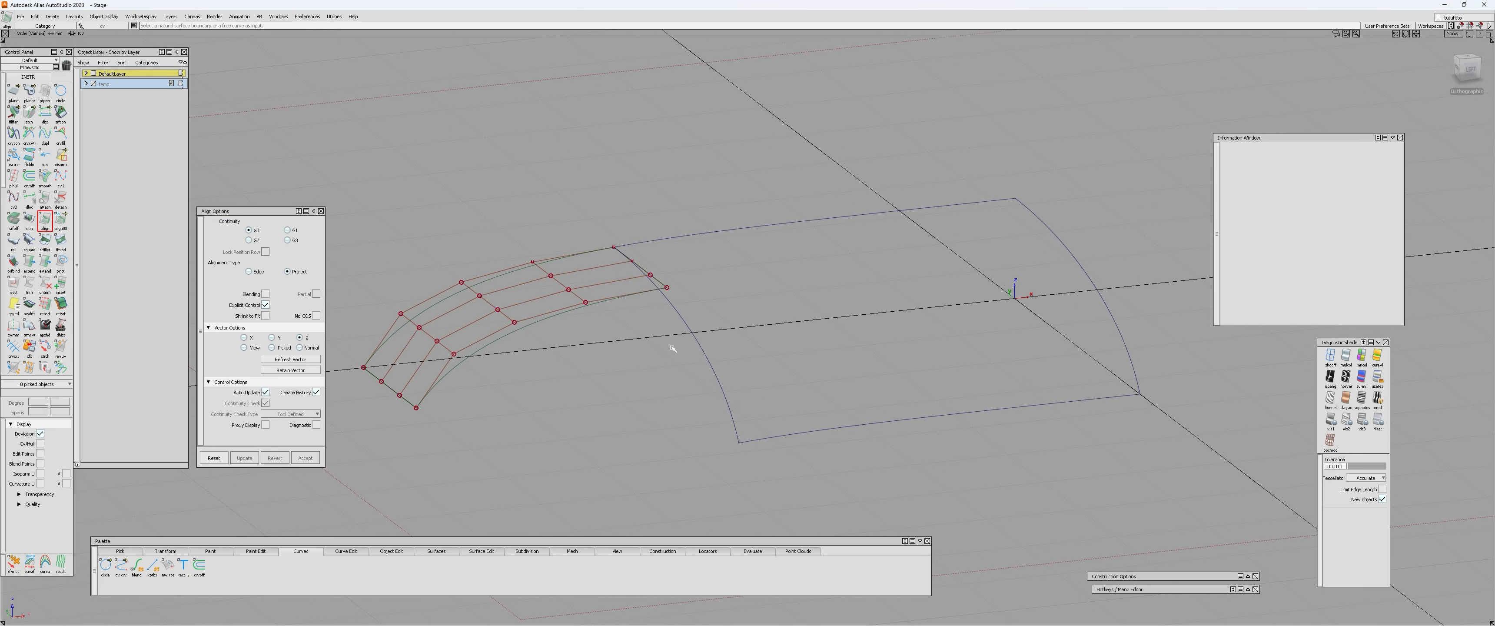
pyautogui.keyDown('alt'); pyautogui.keyDown('shift'); pyautogui.moveTo(616, 403); pyautogui.dragTo(613, 282); pyautogui.keyUp('shift'); pyautogui.keyUp('alt')
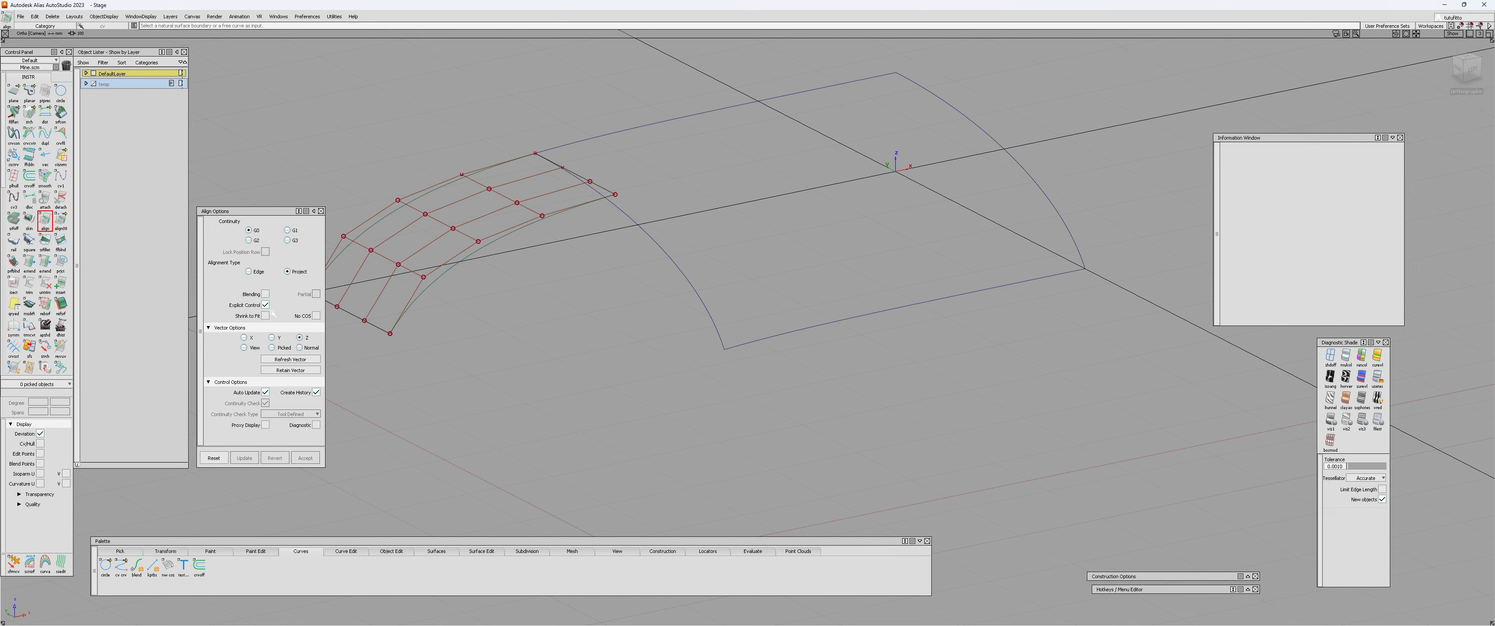
pyautogui.keyDown('alt'); pyautogui.keyDown('shift'); pyautogui.moveTo(586, 183); pyautogui.dragTo(760, 349); pyautogui.keyUp('shift'); pyautogui.keyUp('alt')
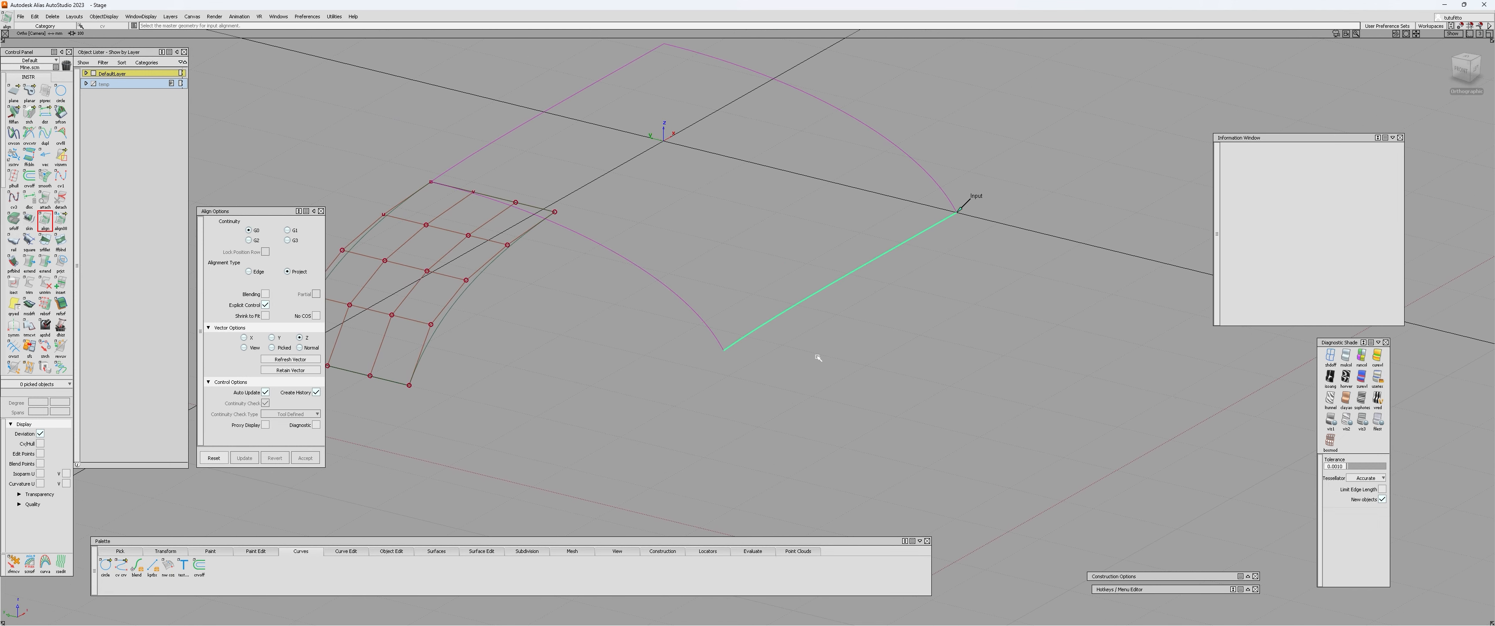
pyautogui.click(265, 294)
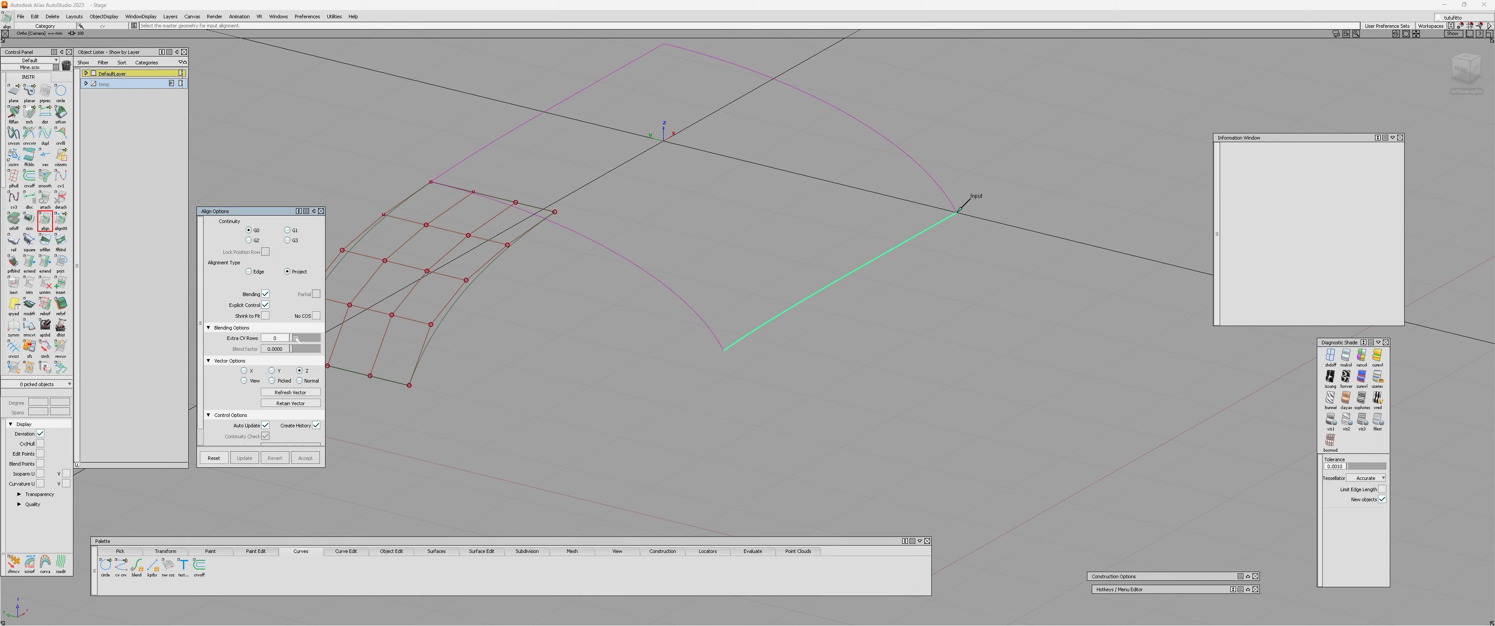
pyautogui.click(809, 342)
# Display the larger patch's CVs and hull alongside the small patch, then clear the selection.
pyautogui.keyDown('alt'); pyautogui.keyDown('shift'); pyautogui.moveTo(867, 332); pyautogui.dragTo(447, 343); pyautogui.keyUp('shift'); pyautogui.keyUp('alt')
pyautogui.keyDown('alt'); pyautogui.keyDown('shift'); pyautogui.moveTo(447, 344); pyautogui.dragTo(580, 350, button='middle'); pyautogui.keyUp('shift'); pyautogui.keyUp('alt')
pyautogui.moveTo(372, 305); pyautogui.dragTo(663, 328)
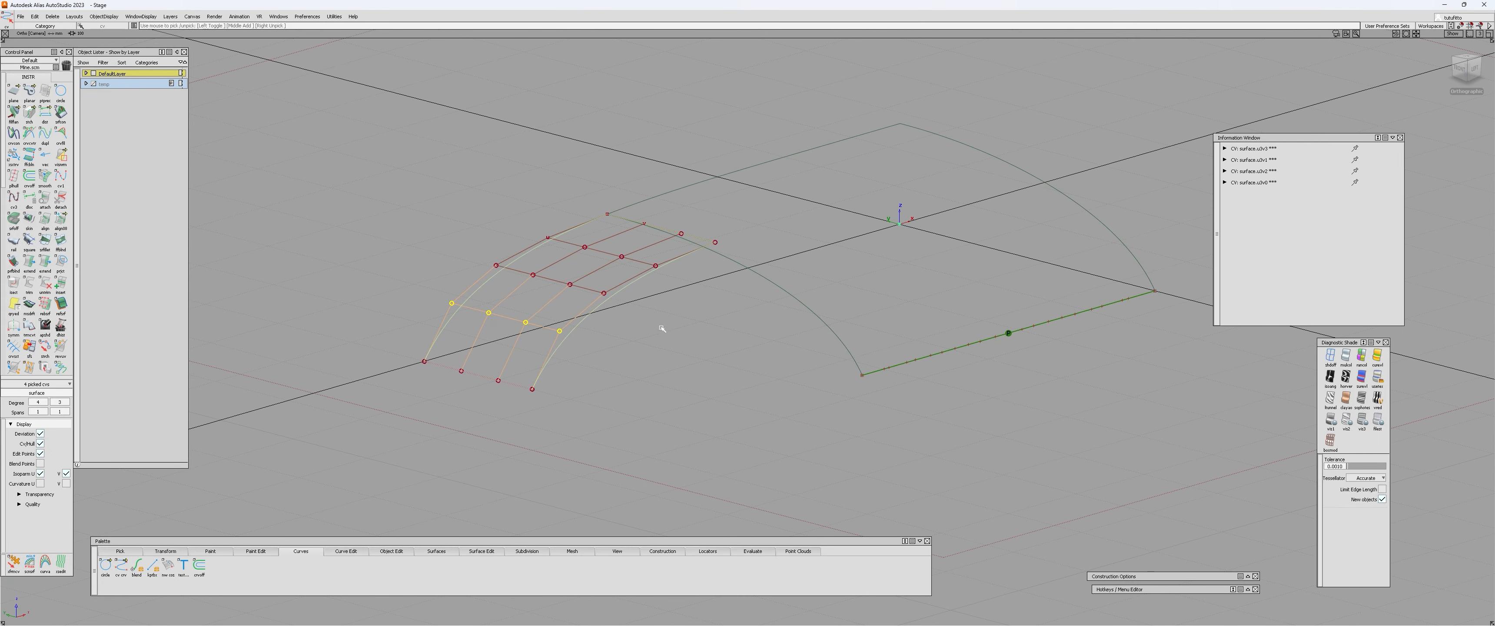
pyautogui.click(874, 326)
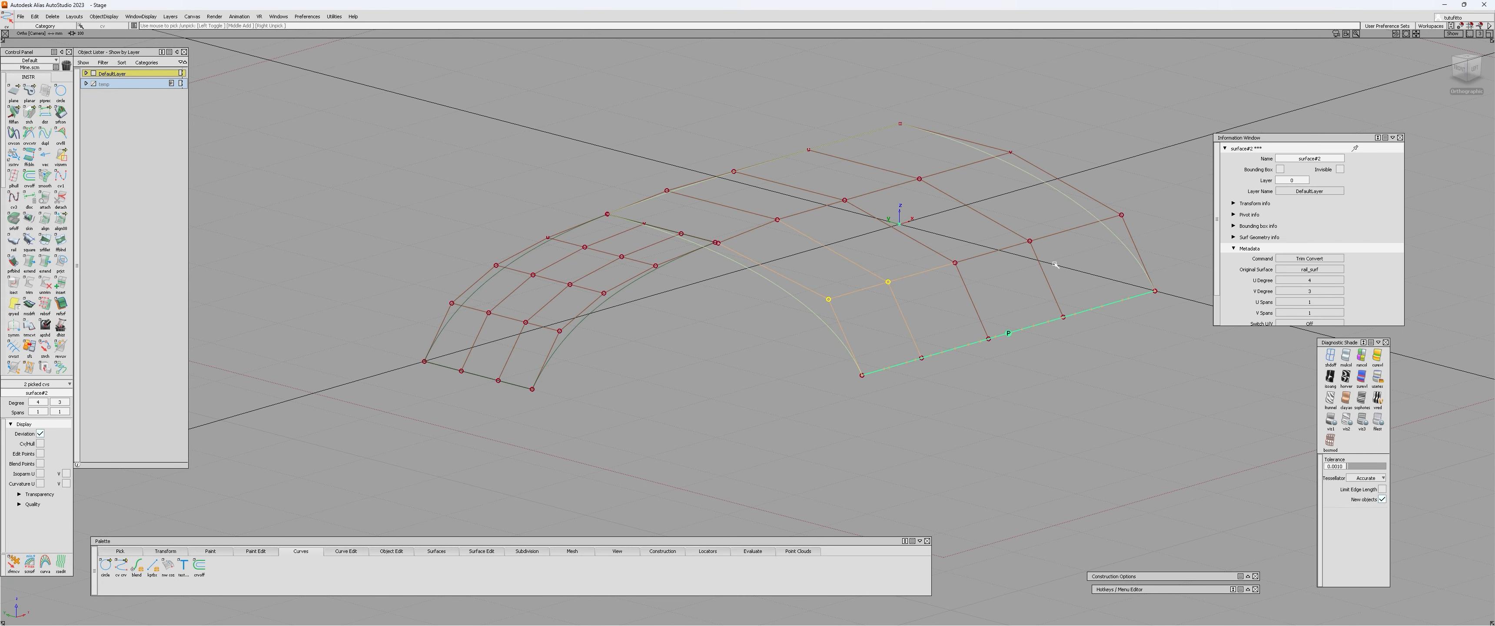
pyautogui.click(810, 362)
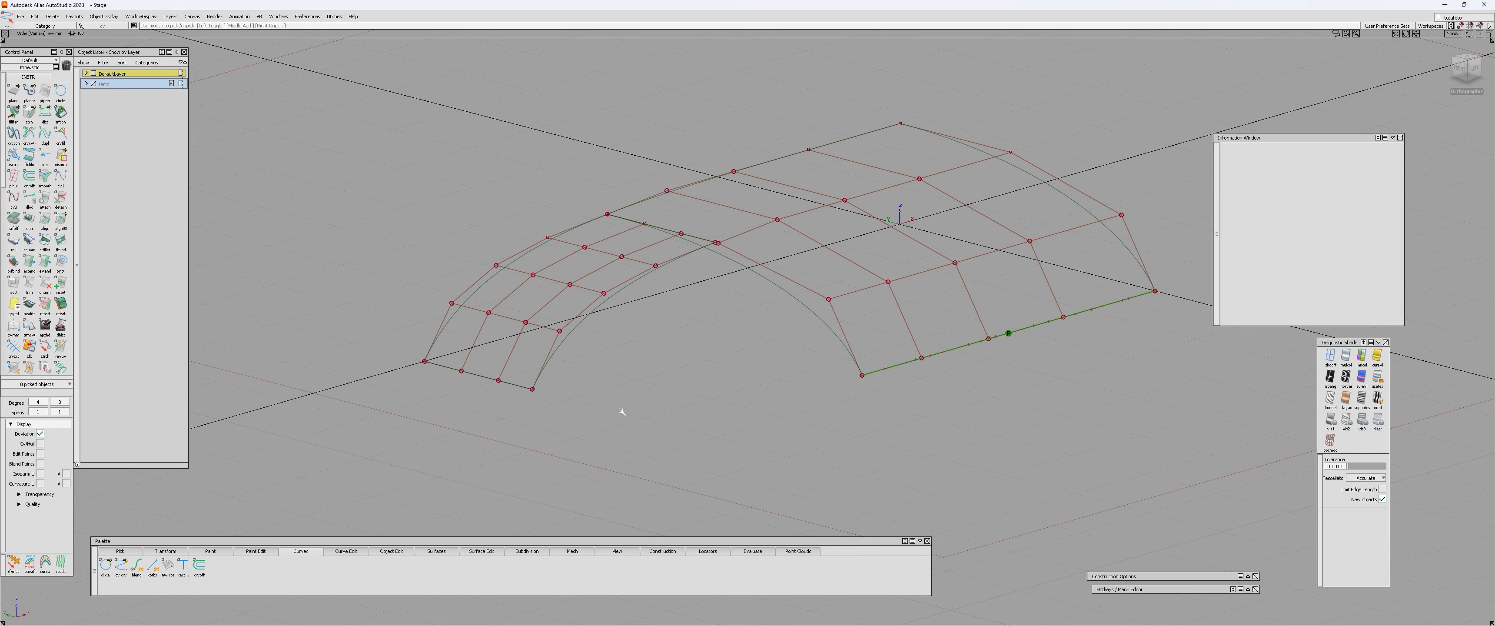
# Turn on diagnostic shading for both patches, keeping their CVs displayed.
pyautogui.keyDown('alt'); pyautogui.keyDown('shift'); pyautogui.moveTo(801, 352); pyautogui.dragTo(626, 307); pyautogui.keyUp('shift'); pyautogui.keyUp('alt')
pyautogui.click(548, 230)
pyautogui.keyDown('alt'); pyautogui.keyDown('shift'); pyautogui.moveTo(626, 308); pyautogui.dragTo(633, 330, button='middle'); pyautogui.keyUp('shift'); pyautogui.keyUp('alt')
pyautogui.keyDown('alt'); pyautogui.keyDown('shift'); pyautogui.moveTo(632, 330); pyautogui.dragTo(488, 317); pyautogui.keyUp('shift'); pyautogui.keyUp('alt')
pyautogui.keyDown('alt'); pyautogui.keyDown('shift'); pyautogui.moveTo(488, 316); pyautogui.dragTo(733, 267, button='right'); pyautogui.keyUp('shift'); pyautogui.keyUp('alt')
pyautogui.click(689, 367)
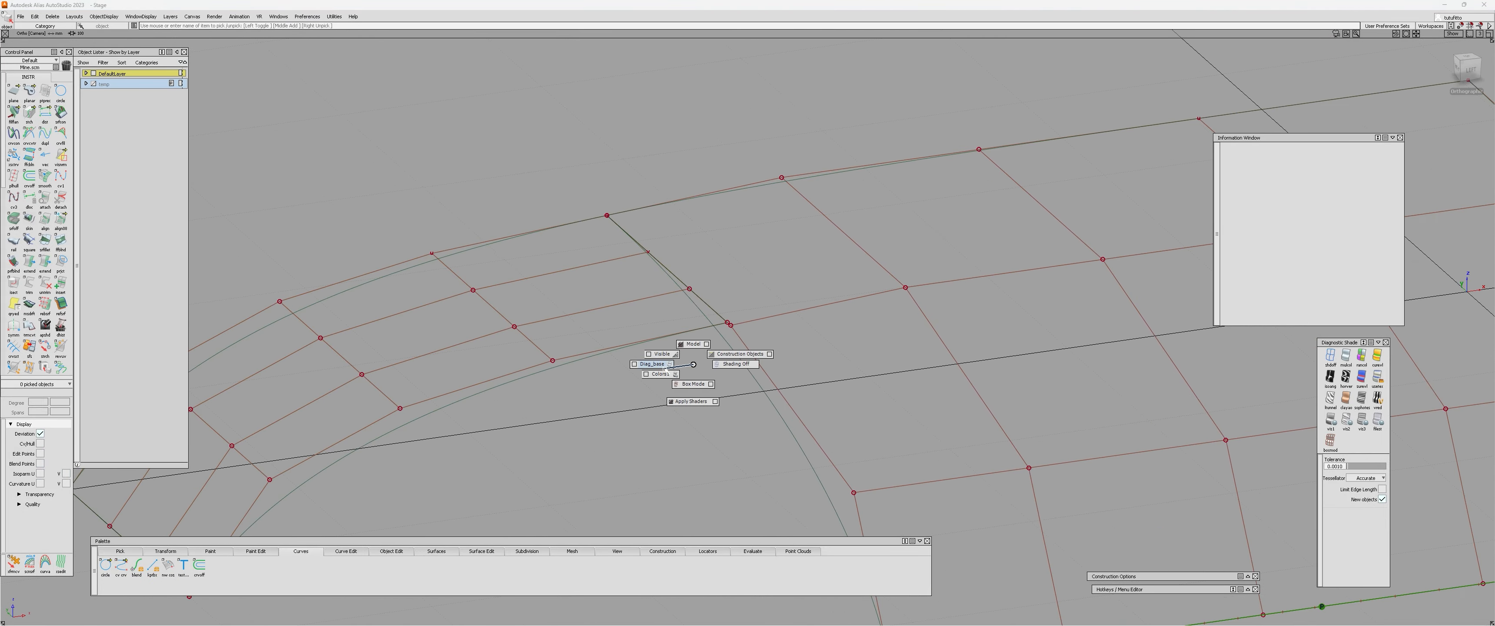
pyautogui.keyDown('ctrl'); pyautogui.keyDown('shift'); pyautogui.moveTo(665, 370); pyautogui.dragTo(665, 367, button='right'); pyautogui.keyUp('shift'); pyautogui.keyUp('ctrl')
pyautogui.moveTo(681, 364)
pyautogui.keyDown('alt'); pyautogui.keyDown('shift'); pyautogui.mouseDown()
pyautogui.moveTo(498, 317)
pyautogui.moveTo(693, 356)
pyautogui.mouseUp(); pyautogui.keyUp('shift'); pyautogui.keyUp('alt')
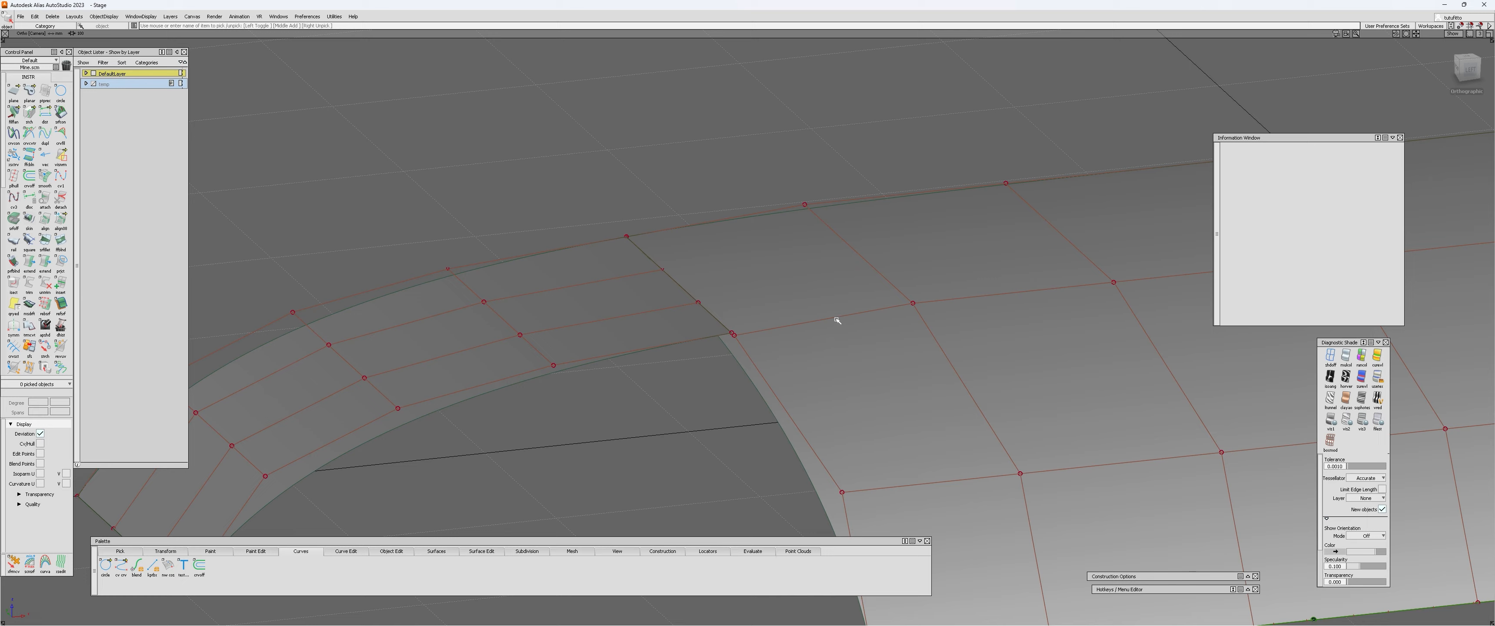
# Examine the shaded patches, their CV rows and the junction between them from several angles.
pyautogui.click(837, 320)
pyautogui.keyDown('alt'); pyautogui.keyDown('shift'); pyautogui.moveTo(837, 323); pyautogui.dragTo(774, 357, button='right'); pyautogui.keyUp('shift'); pyautogui.keyUp('alt')
pyautogui.keyDown('alt'); pyautogui.keyDown('shift'); pyautogui.moveTo(774, 358); pyautogui.dragTo(583, 358, button='middle'); pyautogui.keyUp('shift'); pyautogui.keyUp('alt')
pyautogui.click(584, 356)
pyautogui.keyDown('ctrl'); pyautogui.keyDown('shift'); pyautogui.moveTo(583, 353); pyautogui.dragTo(551, 307); pyautogui.keyUp('shift'); pyautogui.keyUp('ctrl')
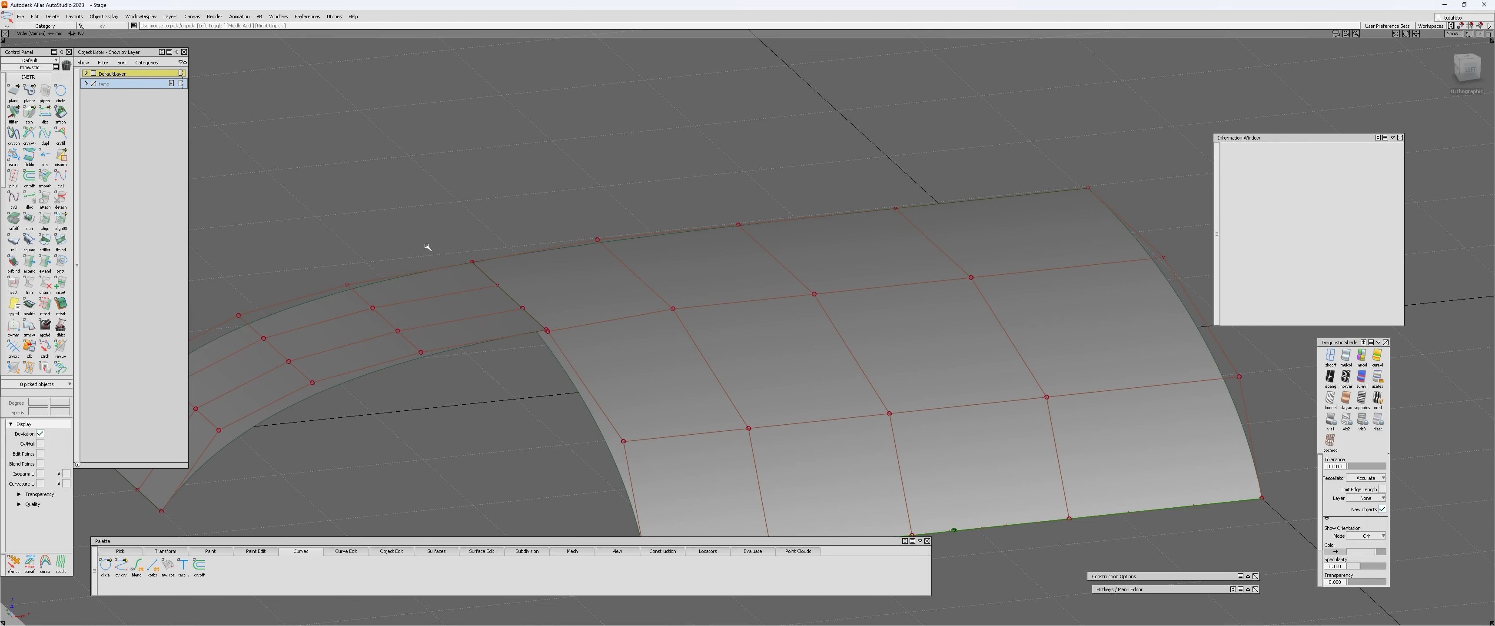
pyautogui.keyDown('alt'); pyautogui.keyDown('shift'); pyautogui.moveTo(651, 309); pyautogui.dragTo(598, 316, button='right'); pyautogui.keyUp('shift'); pyautogui.keyUp('alt')
pyautogui.moveTo(598, 317)
pyautogui.keyDown('alt'); pyautogui.keyDown('shift'); pyautogui.mouseDown()
pyautogui.moveTo(696, 364)
pyautogui.moveTo(564, 326)
pyautogui.moveTo(608, 494)
pyautogui.moveTo(601, 331)
pyautogui.mouseUp(); pyautogui.keyUp('shift'); pyautogui.keyUp('alt')
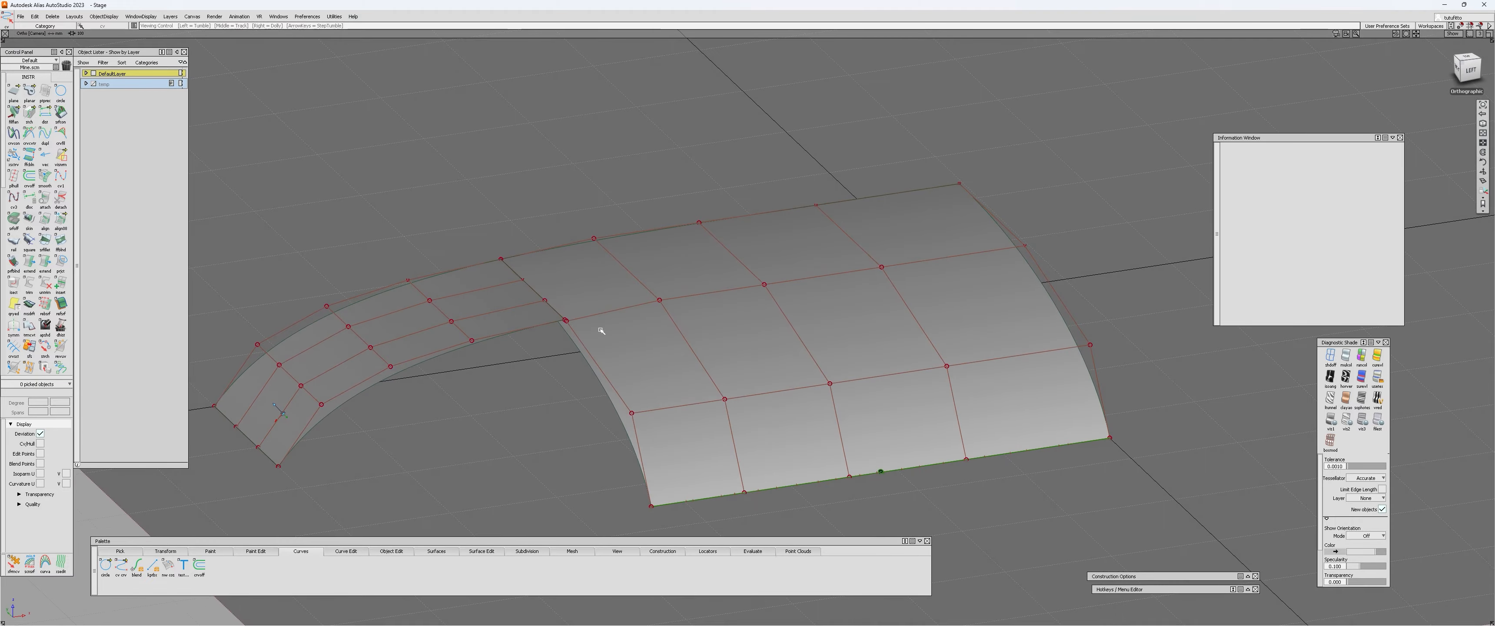
pyautogui.keyDown('alt'); pyautogui.keyDown('shift'); pyautogui.moveTo(694, 274); pyautogui.dragTo(452, 392); pyautogui.keyUp('shift'); pyautogui.keyUp('alt')
pyautogui.keyDown('alt'); pyautogui.keyDown('shift'); pyautogui.moveTo(428, 443); pyautogui.dragTo(607, 357); pyautogui.keyUp('shift'); pyautogui.keyUp('alt')
pyautogui.keyDown('alt'); pyautogui.keyDown('shift'); pyautogui.moveTo(607, 357); pyautogui.dragTo(690, 237, button='right'); pyautogui.keyUp('shift'); pyautogui.keyUp('alt')
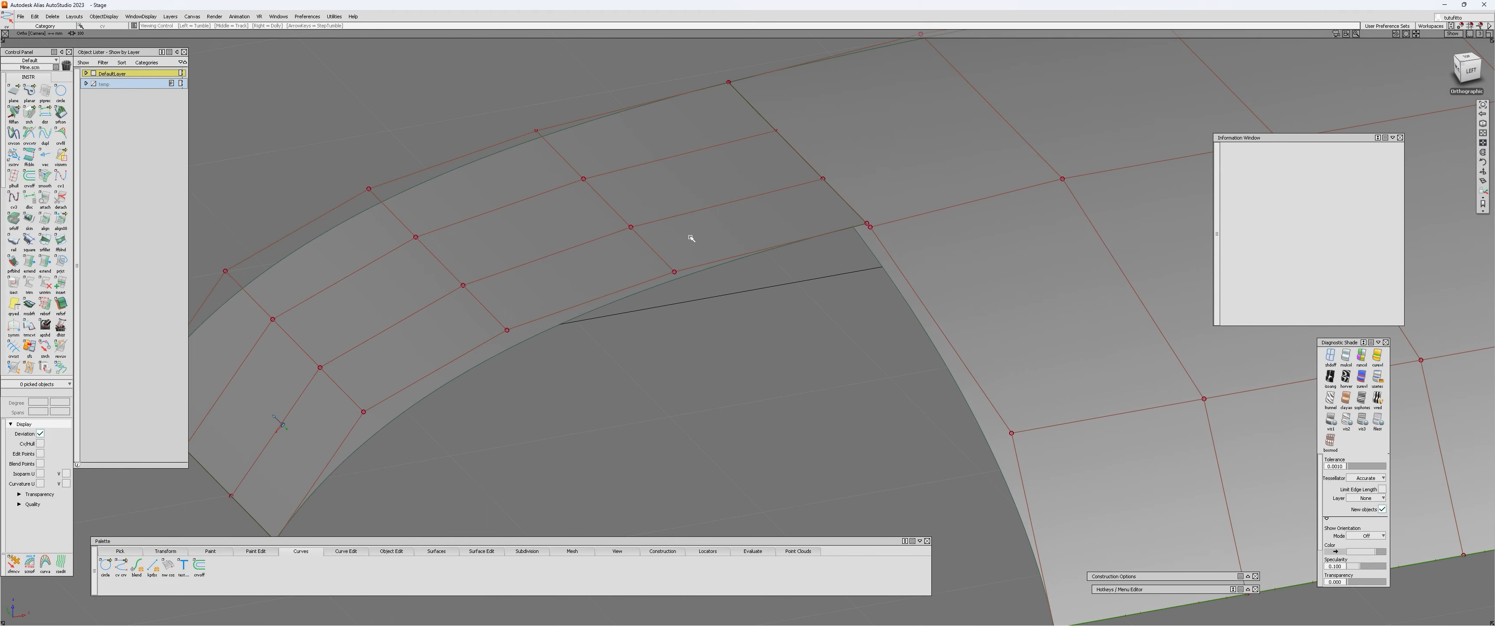
pyautogui.keyDown('alt'); pyautogui.keyDown('shift'); pyautogui.moveTo(691, 236); pyautogui.dragTo(664, 330, button='middle'); pyautogui.keyUp('shift'); pyautogui.keyUp('alt')
pyautogui.keyDown('alt'); pyautogui.keyDown('shift'); pyautogui.moveTo(664, 330); pyautogui.dragTo(647, 372); pyautogui.keyUp('shift'); pyautogui.keyUp('alt')
pyautogui.keyDown('alt'); pyautogui.keyDown('shift'); pyautogui.moveTo(647, 372); pyautogui.dragTo(569, 316, button='right'); pyautogui.keyUp('shift'); pyautogui.keyUp('alt')
pyautogui.keyDown('alt'); pyautogui.keyDown('shift'); pyautogui.moveTo(569, 316); pyautogui.dragTo(564, 454); pyautogui.keyUp('shift'); pyautogui.keyUp('alt')
# Hide the CVs and hull of the larger patch, leaving only the small patch's CVs displayed.
pyautogui.click(791, 424)
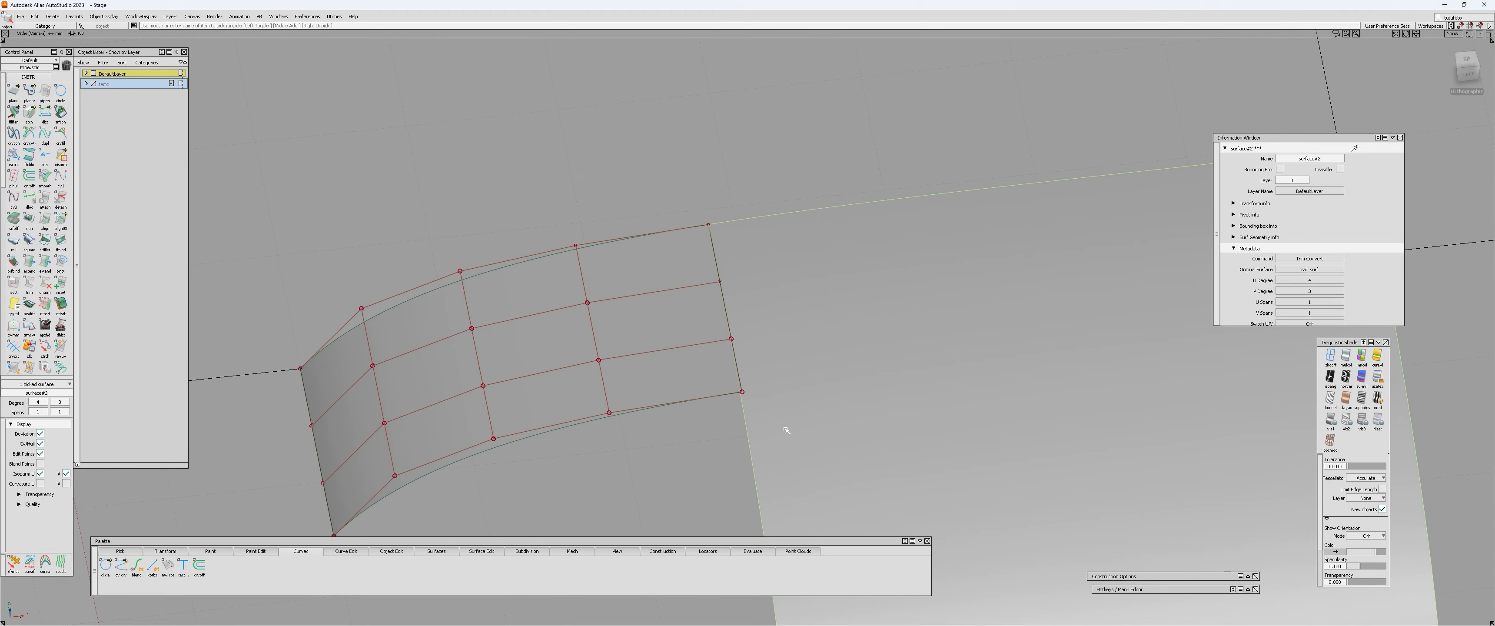
pyautogui.keyDown('alt'); pyautogui.keyDown('shift'); pyautogui.moveTo(791, 423); pyautogui.dragTo(634, 361, button='right'); pyautogui.keyUp('shift'); pyautogui.keyUp('alt')
pyautogui.keyDown('alt'); pyautogui.keyDown('shift'); pyautogui.moveTo(635, 361); pyautogui.dragTo(556, 311); pyautogui.keyUp('shift'); pyautogui.keyUp('alt')
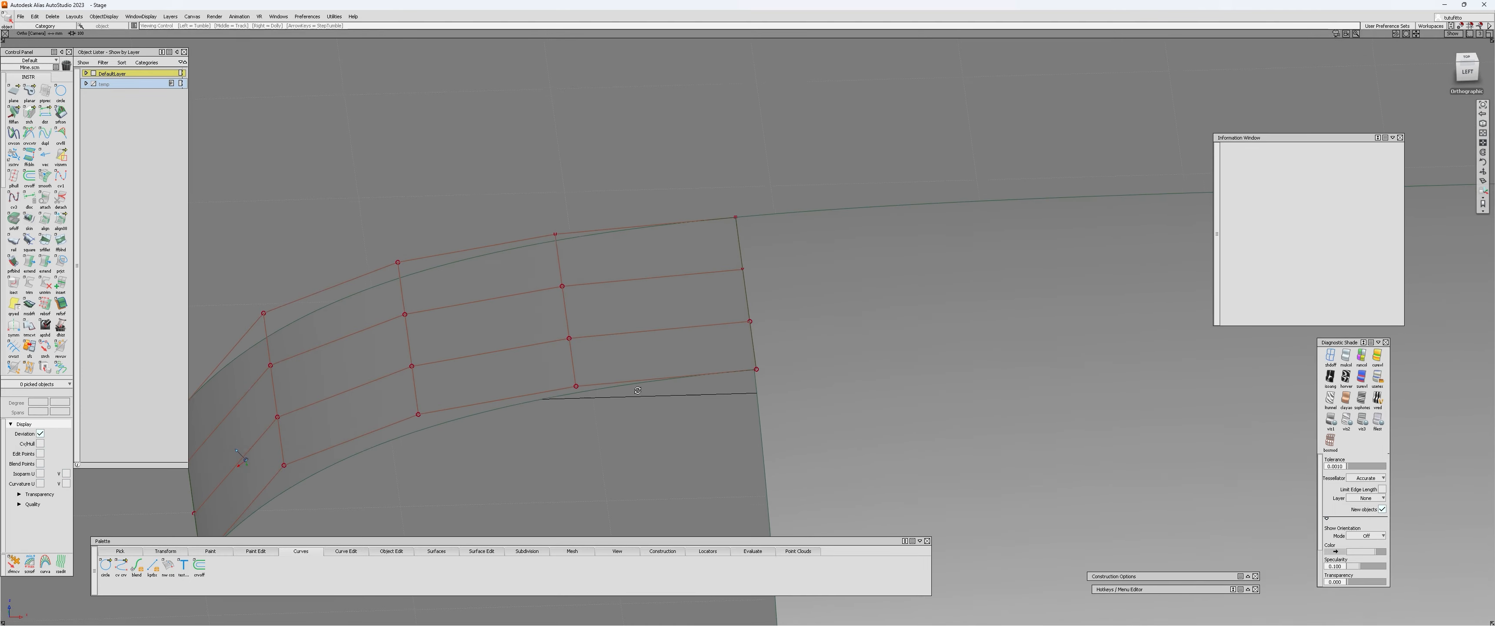
pyautogui.keyDown('alt'); pyautogui.keyDown('shift'); pyautogui.moveTo(572, 357); pyautogui.dragTo(631, 348, button='right'); pyautogui.keyUp('shift'); pyautogui.keyUp('alt')
# Align the small patch's adjoining edge to the larger patch with G0 continuity, using the Edge alignment type.
pyautogui.press('q')
pyautogui.click(564, 388)
pyautogui.press('Escape')
pyautogui.click(567, 382)
pyautogui.hotkey('ctrl', 'h')
pyautogui.press('Escape')
pyautogui.press('a')
pyautogui.keyDown('alt'); pyautogui.keyDown('shift'); pyautogui.moveTo(629, 354); pyautogui.dragTo(592, 354); pyautogui.keyUp('shift'); pyautogui.keyUp('alt')
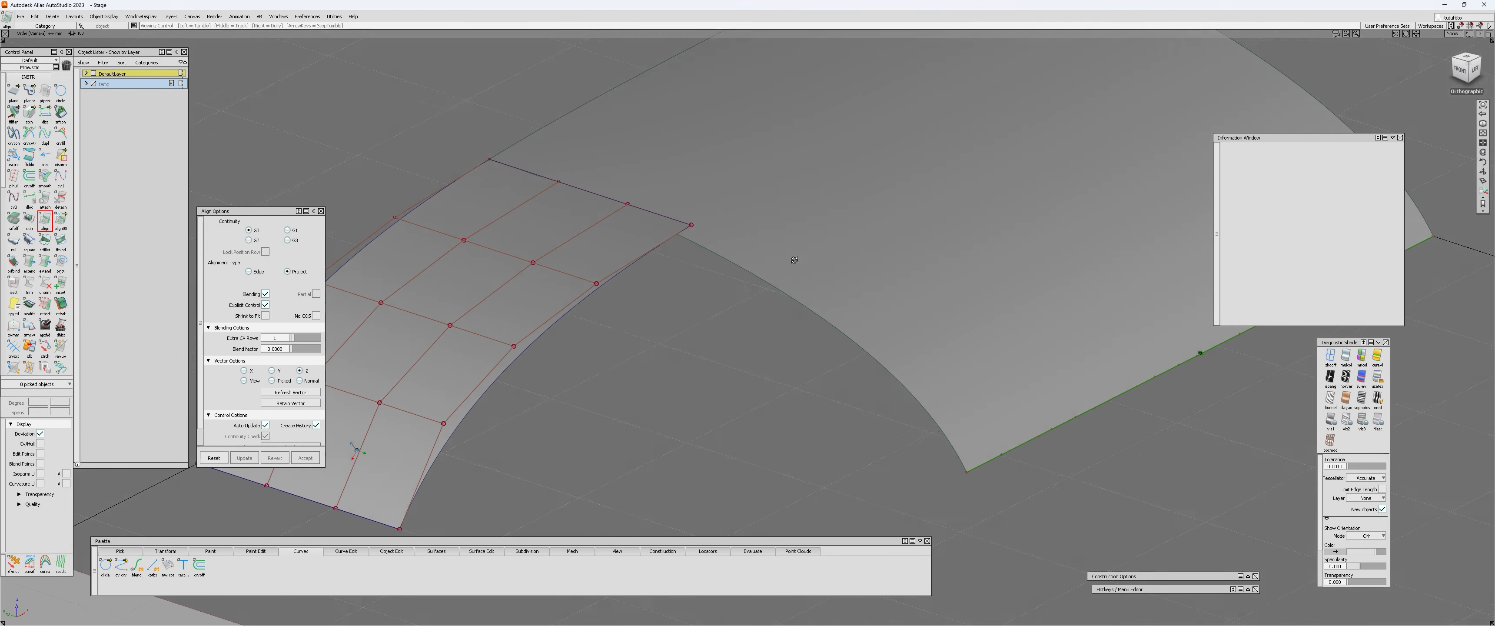
pyautogui.moveTo(246, 211); pyautogui.dragTo(242, 213)
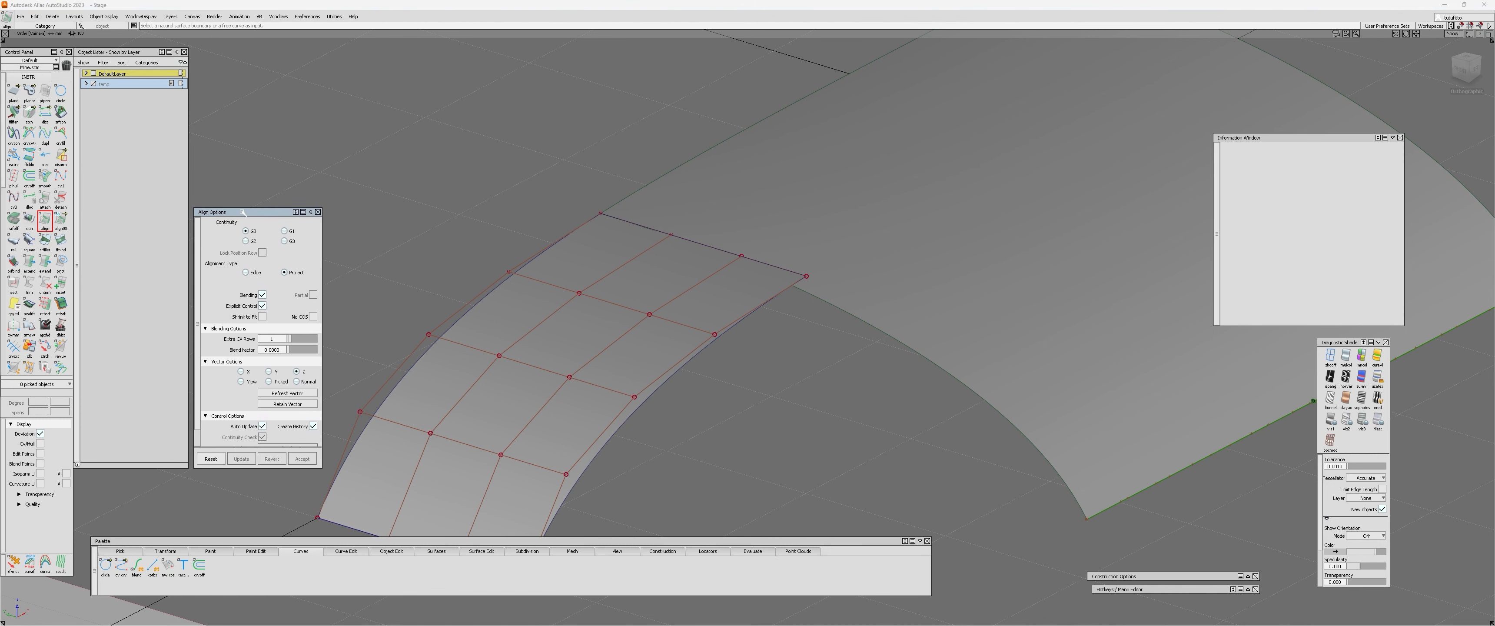
pyautogui.click(246, 272)
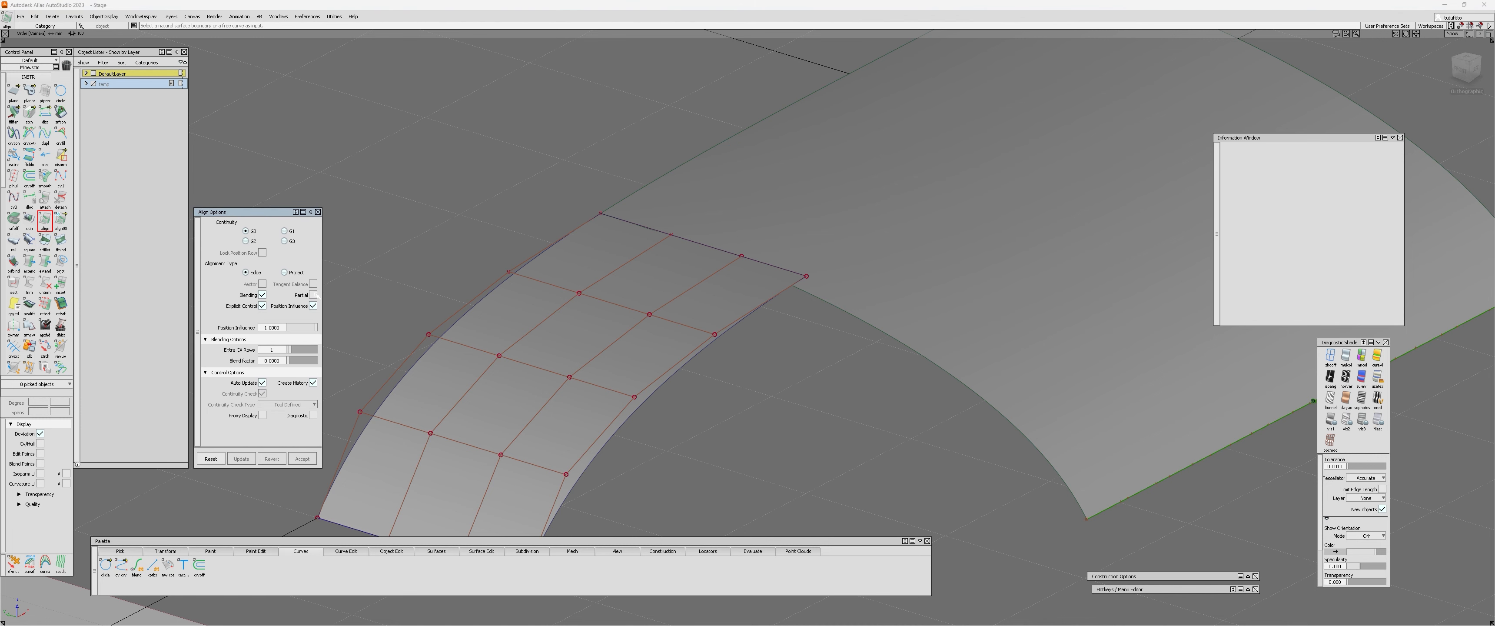
pyautogui.keyDown('alt'); pyautogui.keyDown('shift'); pyautogui.moveTo(667, 326); pyautogui.dragTo(697, 289, button='middle'); pyautogui.keyUp('shift'); pyautogui.keyUp('alt')
pyautogui.click(716, 306)
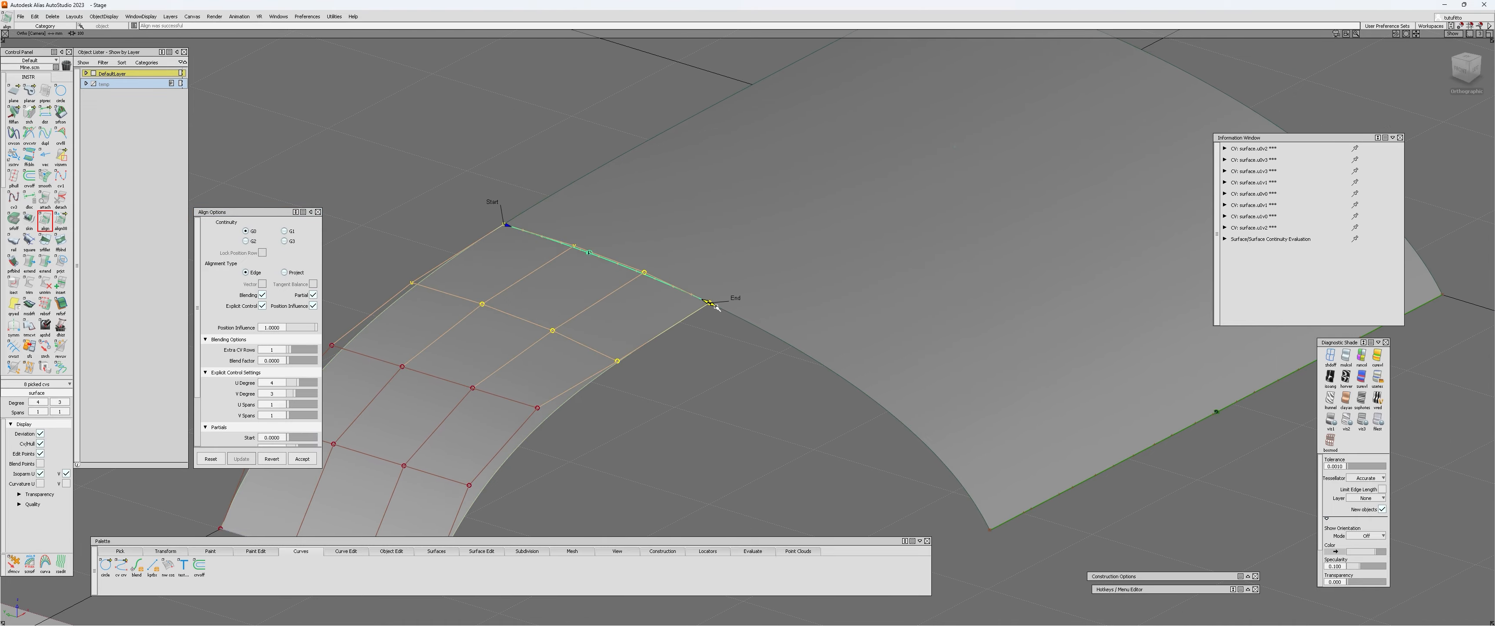
# Change the continuity of the small patch's edge alignment to G2.
pyautogui.keyDown('alt'); pyautogui.keyDown('shift'); pyautogui.moveTo(696, 335); pyautogui.dragTo(427, 311); pyautogui.keyUp('shift'); pyautogui.keyUp('alt')
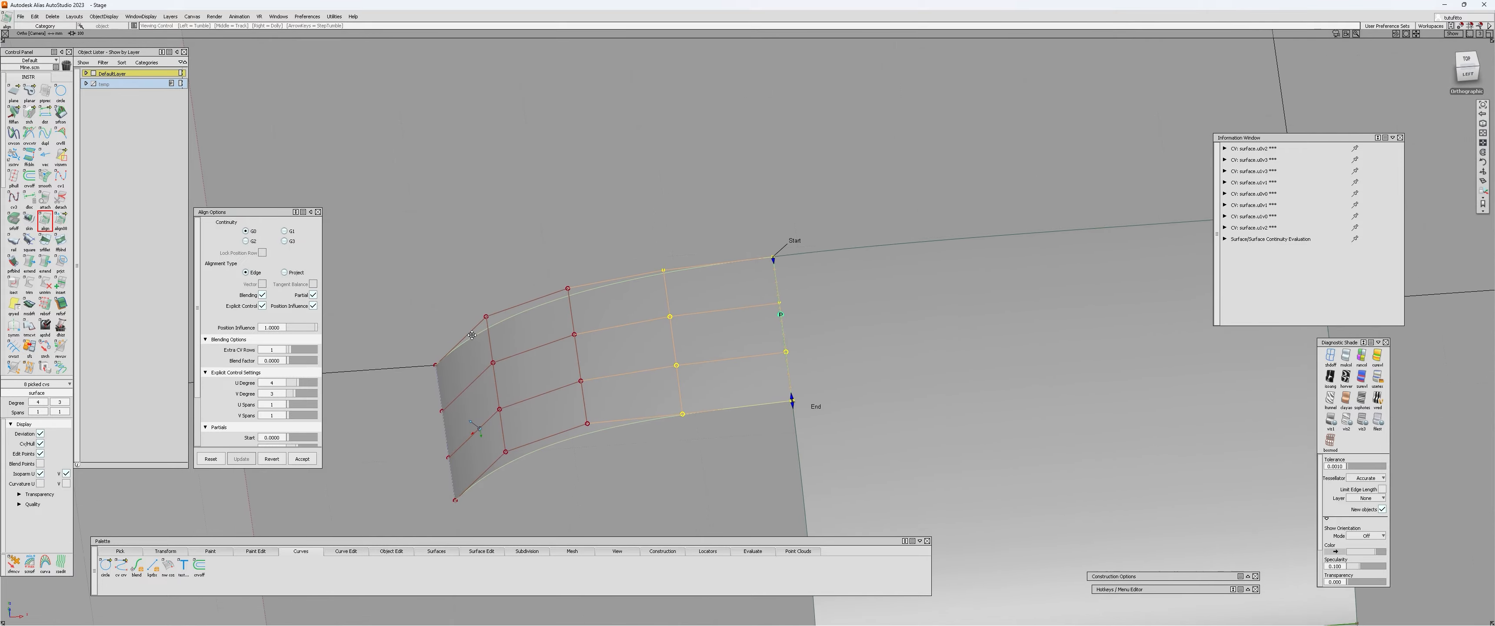
pyautogui.click(246, 240)
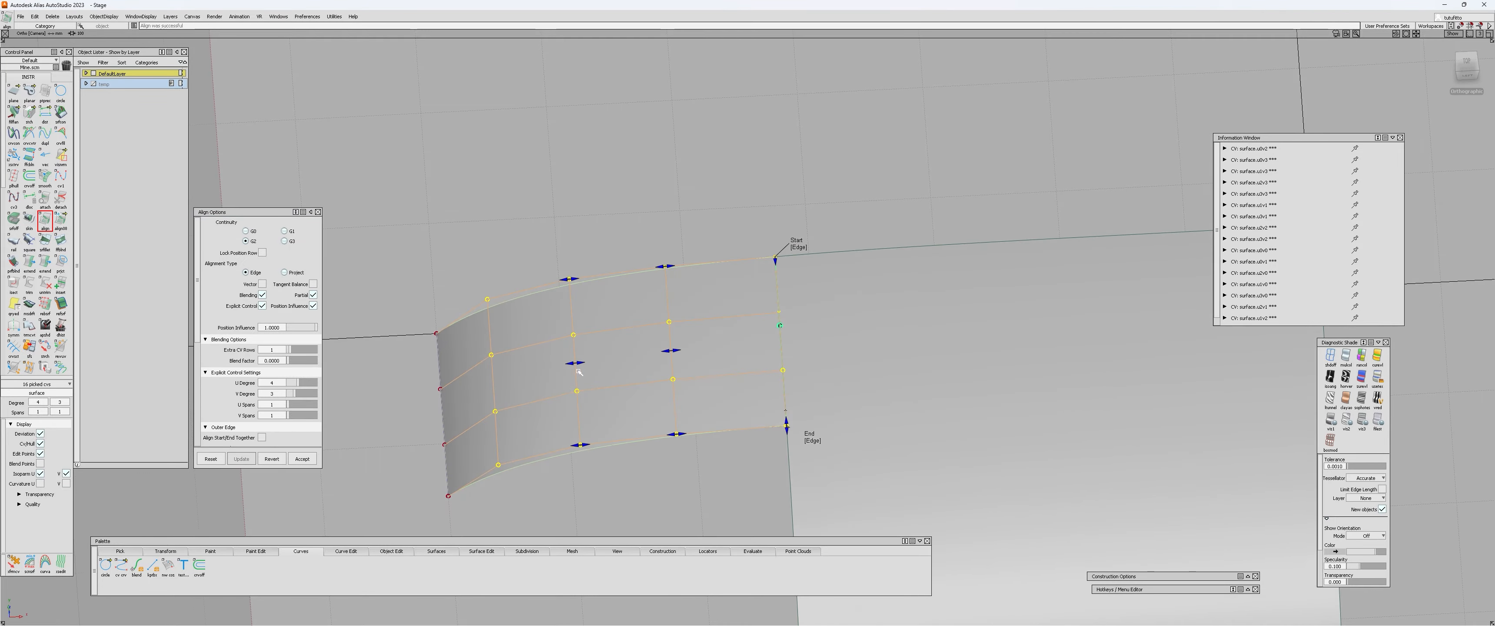
pyautogui.keyDown('alt'); pyautogui.keyDown('shift'); pyautogui.moveTo(676, 467); pyautogui.dragTo(572, 287); pyautogui.keyUp('shift'); pyautogui.keyUp('alt')
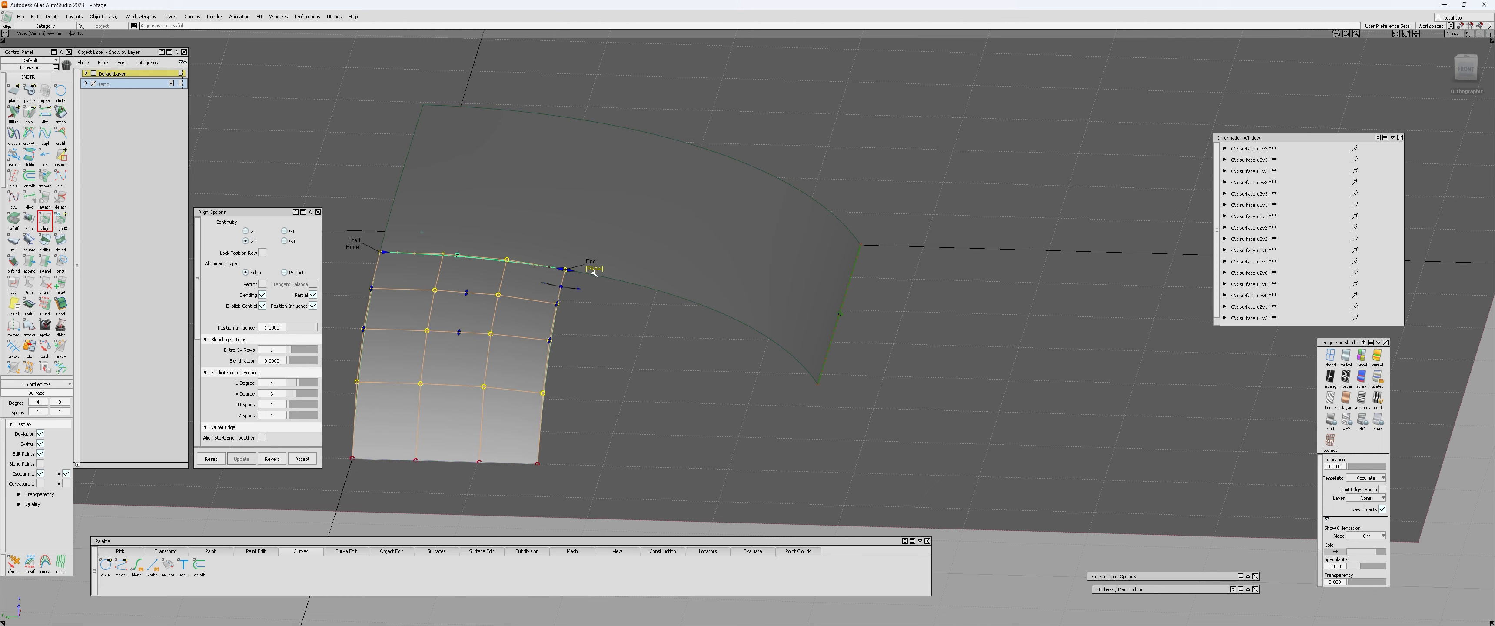
# Reopen the small patch's edge alignment and set Extra CV Rows to 0.
pyautogui.keyDown('alt'); pyautogui.keyDown('shift'); pyautogui.moveTo(500, 365); pyautogui.dragTo(427, 380); pyautogui.keyUp('shift'); pyautogui.keyUp('alt')
pyautogui.keyDown('ctrl'); pyautogui.keyDown('shift'); pyautogui.moveTo(427, 380); pyautogui.dragTo(418, 394); pyautogui.keyUp('shift'); pyautogui.keyUp('ctrl')
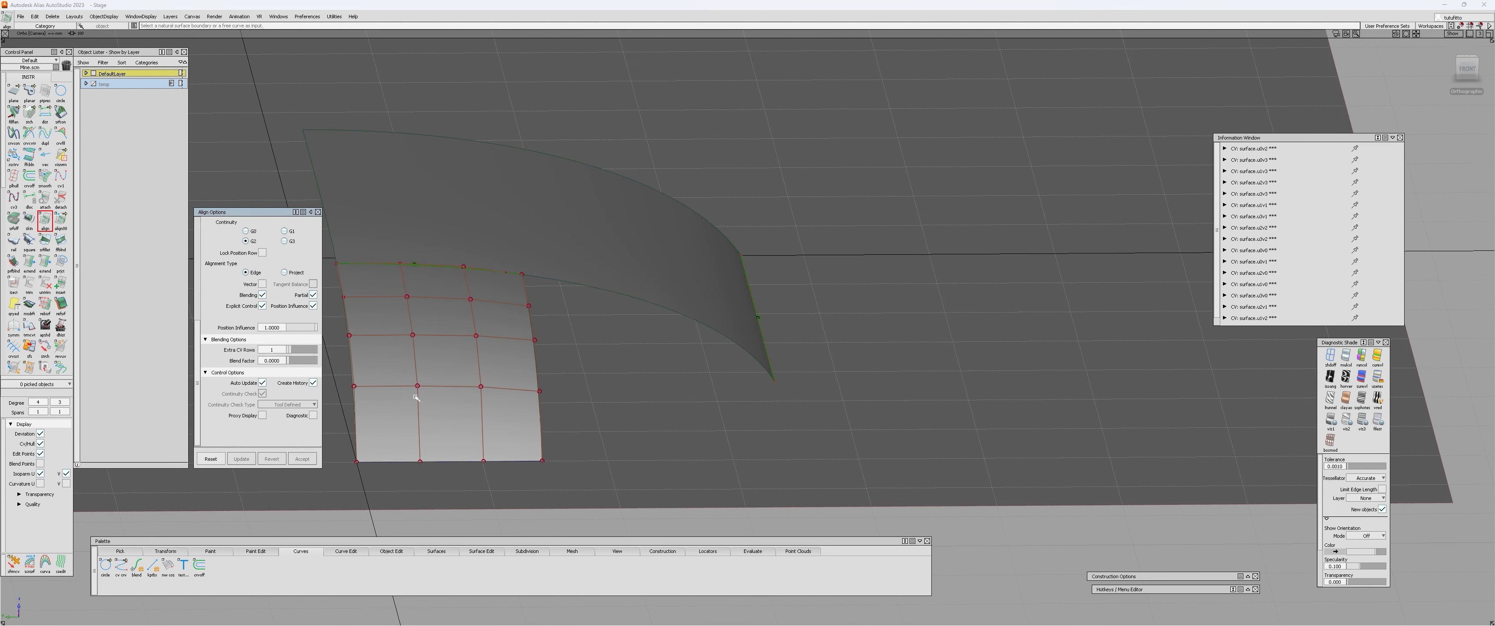
pyautogui.click(488, 299)
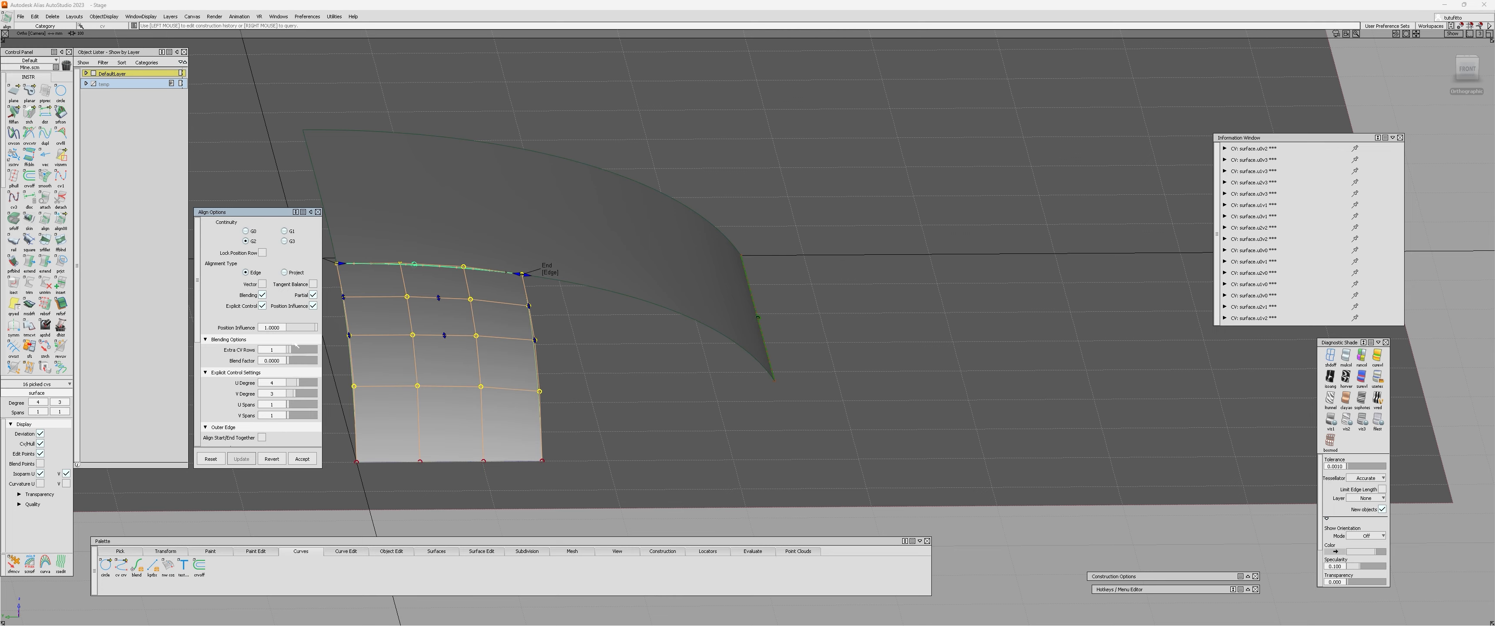
pyautogui.keyDown('alt'); pyautogui.keyDown('shift'); pyautogui.moveTo(537, 394); pyautogui.dragTo(467, 388); pyautogui.keyUp('shift'); pyautogui.keyUp('alt')
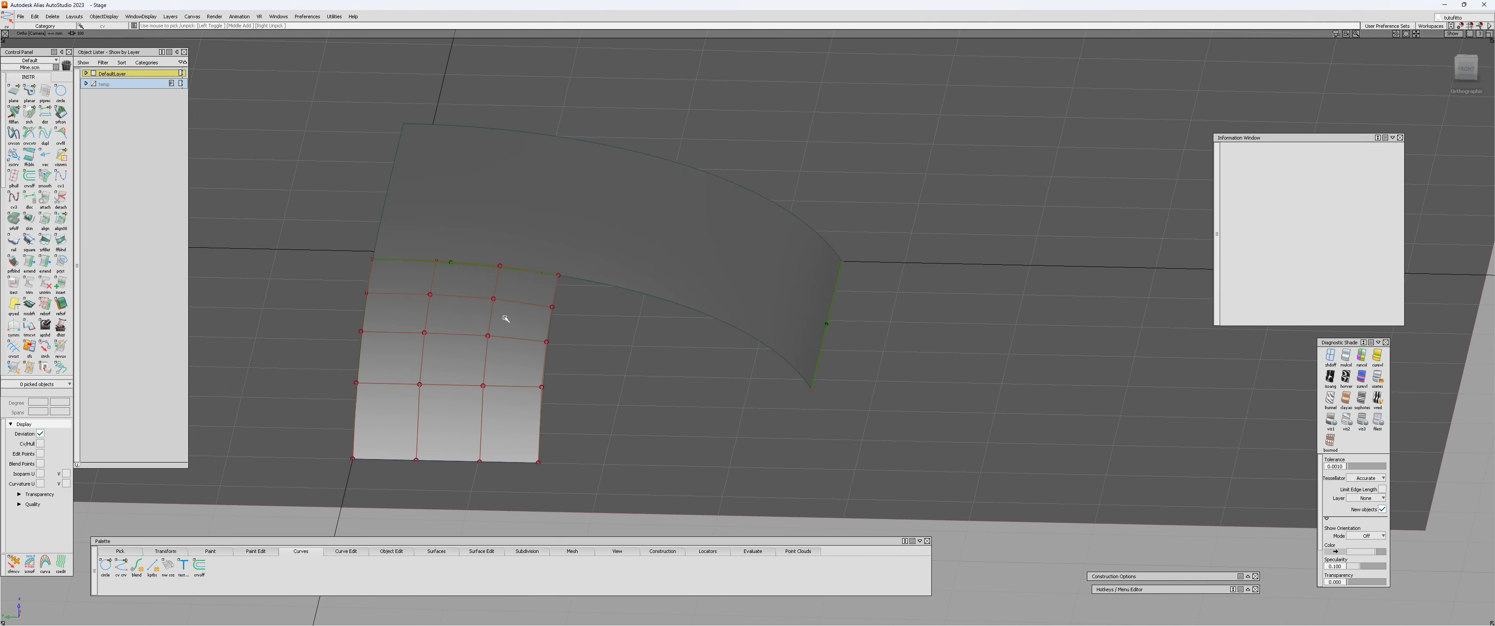
# In an unshaded top view, draw straight reference lines along two CV rows and the long edge of the small patch, extending beyond it.
pyautogui.keyDown('alt'); pyautogui.keyDown('shift'); pyautogui.moveTo(505, 318); pyautogui.dragTo(277, 467); pyautogui.keyUp('shift'); pyautogui.keyUp('alt')
pyautogui.scroll(-3, 636, 360)
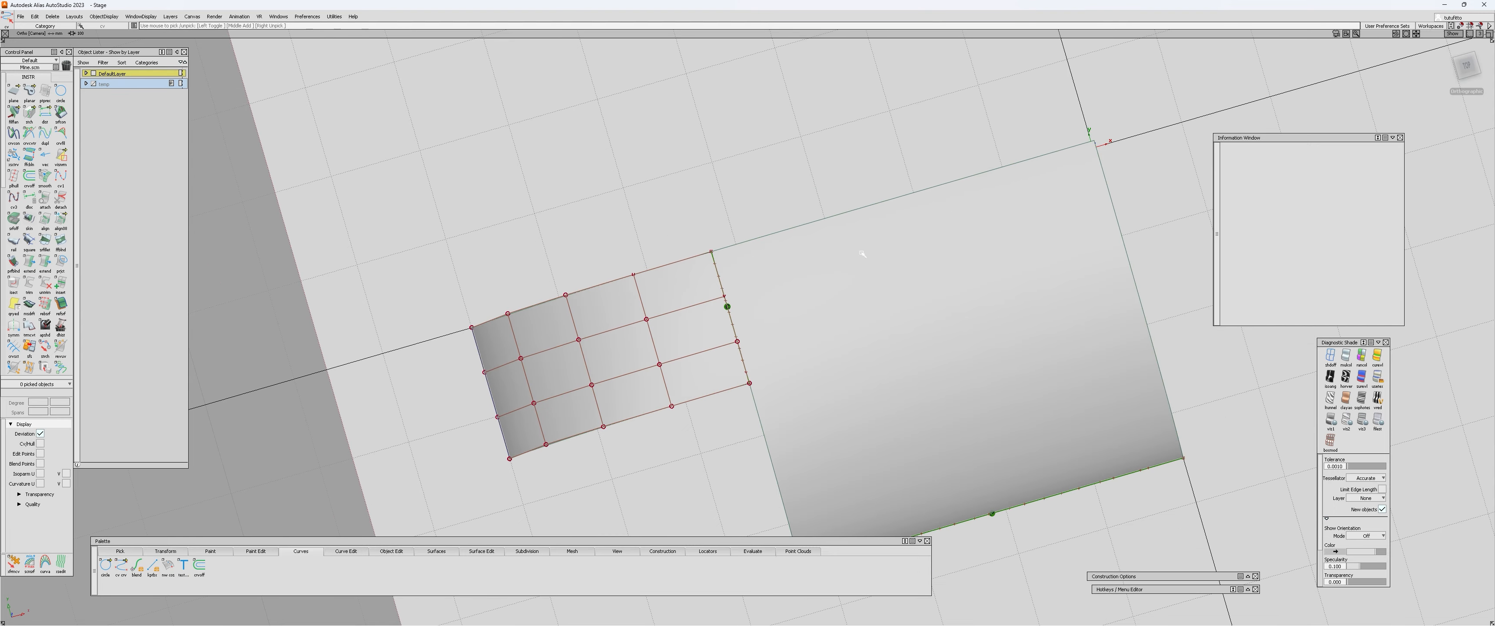
pyautogui.click(1469, 66)
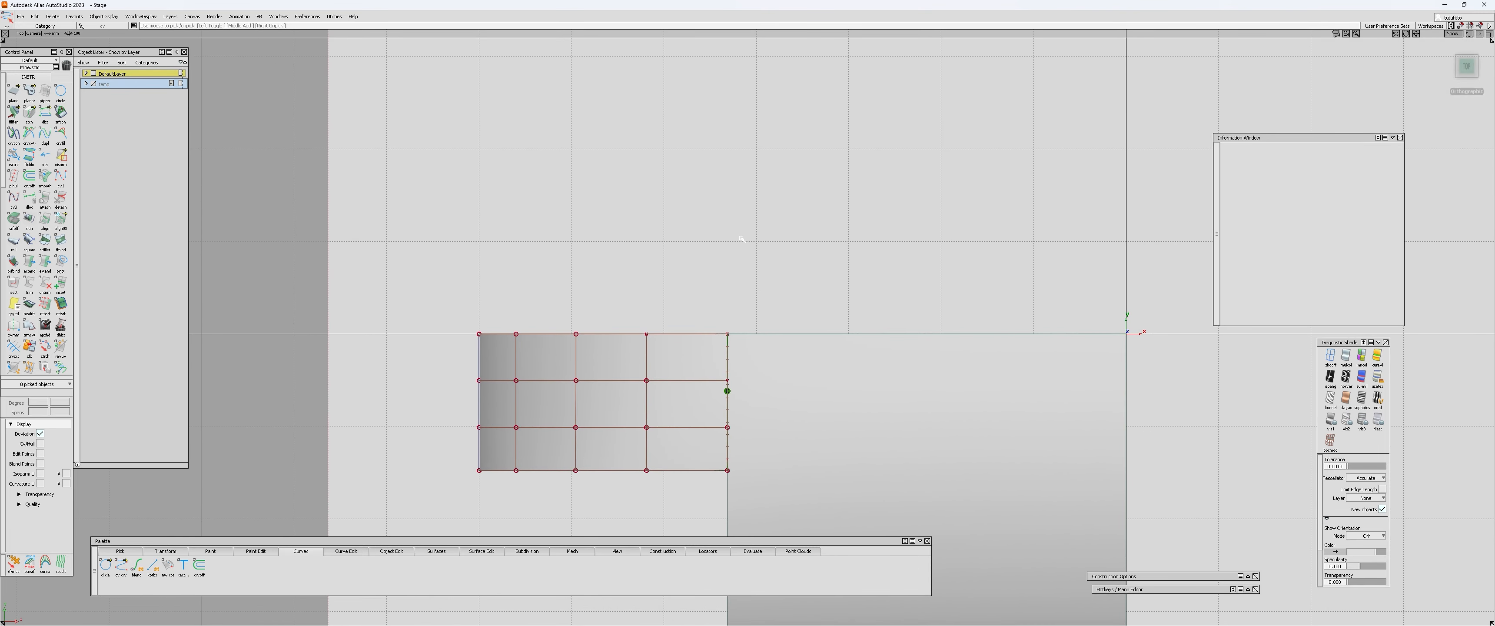
pyautogui.keyDown('ctrl'); pyautogui.keyDown('shift'); pyautogui.moveTo(738, 237); pyautogui.dragTo(725, 226); pyautogui.keyUp('shift'); pyautogui.keyUp('ctrl')
pyautogui.click(725, 227)
pyautogui.press('Delete')
pyautogui.press('Return')
pyautogui.keyDown('ctrl'); pyautogui.keyDown('shift'); pyautogui.moveTo(737, 238); pyautogui.dragTo(778, 239, button='right'); pyautogui.keyUp('shift'); pyautogui.keyUp('ctrl')
pyautogui.moveTo(501, 424)
pyautogui.keyDown('alt'); pyautogui.keyDown('shift'); pyautogui.mouseDown(button='middle')
pyautogui.moveTo(501, 354)
pyautogui.moveTo(542, 317)
pyautogui.mouseUp(button='middle'); pyautogui.keyUp('shift'); pyautogui.keyUp('alt')
pyautogui.keyDown('alt'); pyautogui.keyDown('shift'); pyautogui.moveTo(542, 317); pyautogui.dragTo(682, 231, button='right'); pyautogui.keyUp('shift'); pyautogui.keyUp('alt')
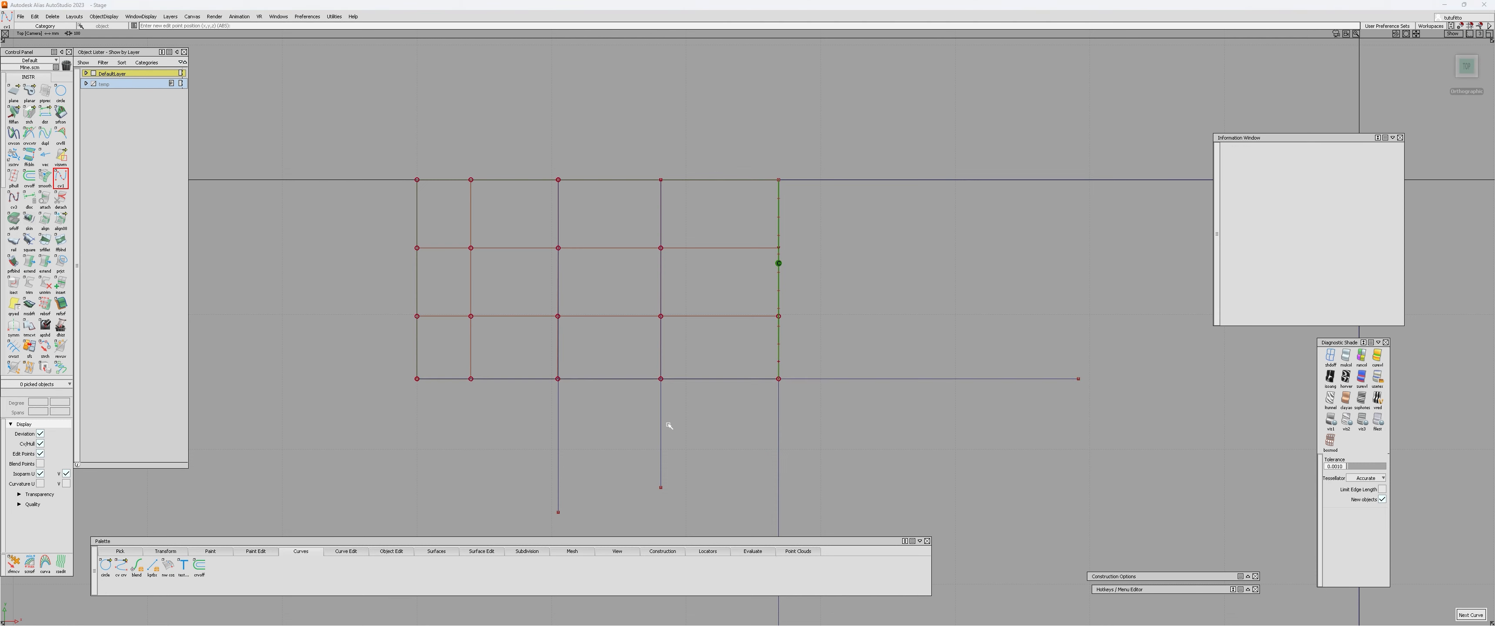
# Reopen the small patch's alignment and examine in top view how its CV rows line up with the reference lines.
pyautogui.keyDown('alt'); pyautogui.keyDown('shift'); pyautogui.moveTo(670, 426); pyautogui.dragTo(676, 379, button='middle'); pyautogui.keyUp('shift'); pyautogui.keyUp('alt')
pyautogui.keyDown('alt'); pyautogui.keyDown('shift'); pyautogui.moveTo(676, 379); pyautogui.dragTo(891, 230, button='right'); pyautogui.keyUp('shift'); pyautogui.keyUp('alt')
pyautogui.keyDown('alt'); pyautogui.keyDown('shift'); pyautogui.moveTo(891, 230); pyautogui.dragTo(851, 407, button='middle'); pyautogui.keyUp('shift'); pyautogui.keyUp('alt')
pyautogui.keyDown('ctrl'); pyautogui.keyDown('shift'); pyautogui.moveTo(851, 408); pyautogui.dragTo(853, 441); pyautogui.keyUp('shift'); pyautogui.keyUp('ctrl')
pyautogui.click(854, 455)
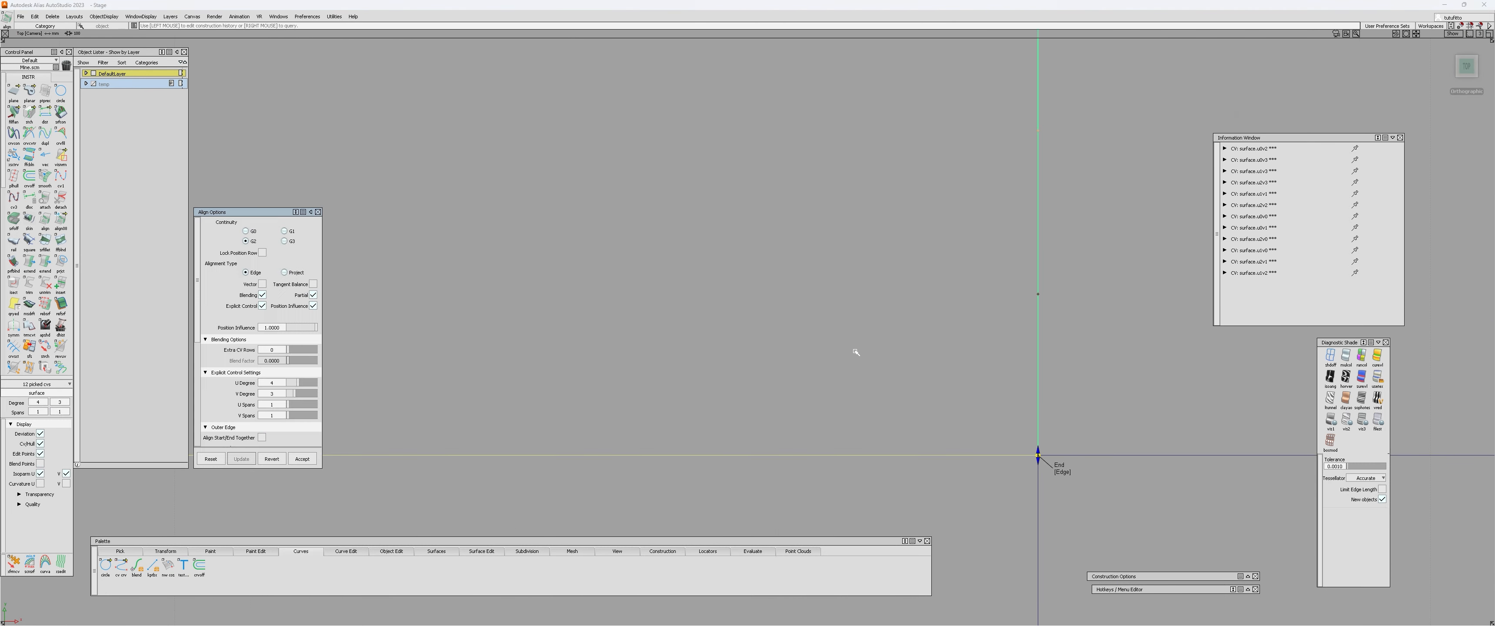
pyautogui.keyDown('alt'); pyautogui.keyDown('shift'); pyautogui.moveTo(857, 352); pyautogui.dragTo(668, 360, button='right'); pyautogui.keyUp('shift'); pyautogui.keyUp('alt')
pyautogui.keyDown('alt'); pyautogui.keyDown('shift'); pyautogui.moveTo(668, 360); pyautogui.dragTo(761, 374, button='middle'); pyautogui.keyUp('shift'); pyautogui.keyUp('alt')
pyautogui.keyDown('alt'); pyautogui.keyDown('shift'); pyautogui.moveTo(761, 374); pyautogui.dragTo(678, 378, button='right'); pyautogui.keyUp('shift'); pyautogui.keyUp('alt')
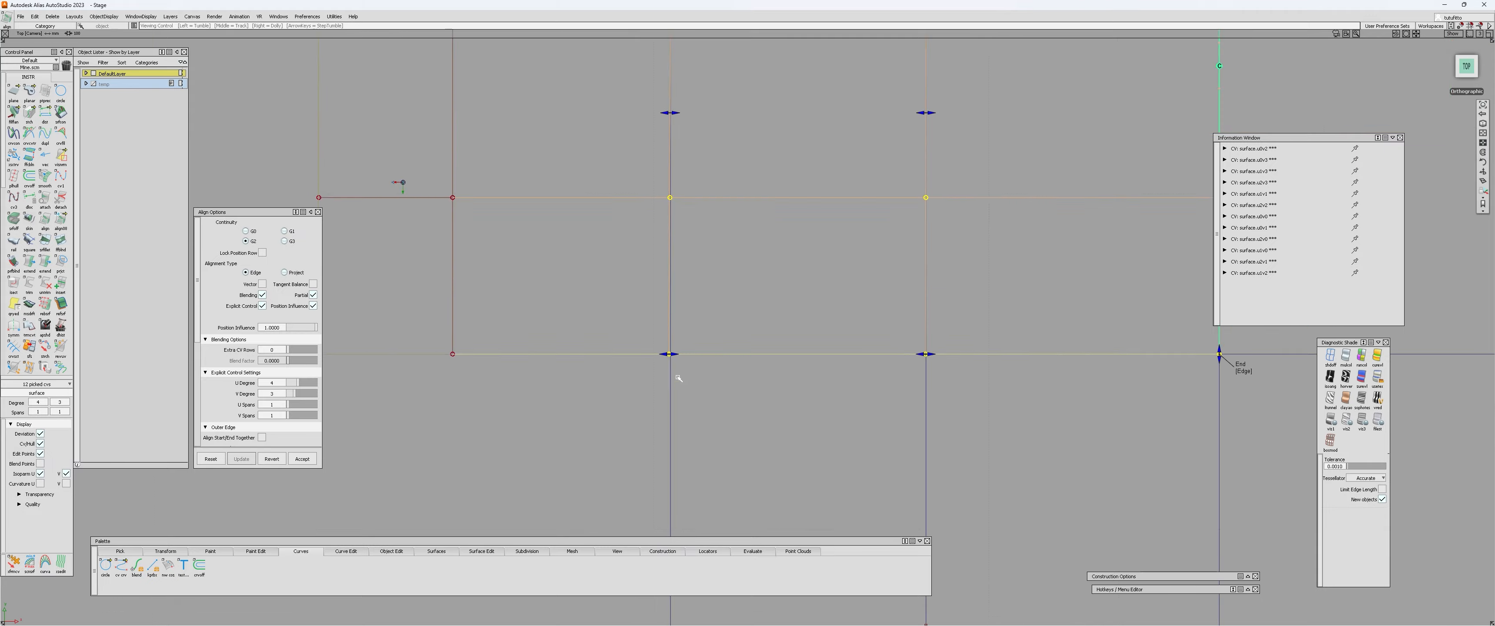
pyautogui.keyDown('alt'); pyautogui.keyDown('shift'); pyautogui.moveTo(679, 379); pyautogui.dragTo(696, 520, button='middle'); pyautogui.keyUp('shift'); pyautogui.keyUp('alt')
pyautogui.keyDown('alt'); pyautogui.keyDown('shift'); pyautogui.moveTo(696, 520); pyautogui.dragTo(707, 380, button='right'); pyautogui.keyUp('shift'); pyautogui.keyUp('alt')
pyautogui.keyDown('ctrl'); pyautogui.keyDown('shift'); pyautogui.moveTo(707, 380); pyautogui.dragTo(681, 394); pyautogui.keyUp('shift'); pyautogui.keyUp('ctrl')
# Examine the aligned CV rows, their direction handles and the reference lines in perspective from several angles.
pyautogui.keyDown('alt'); pyautogui.keyDown('shift'); pyautogui.moveTo(882, 342); pyautogui.dragTo(830, 384, button='right'); pyautogui.keyUp('shift'); pyautogui.keyUp('alt')
pyautogui.keyDown('alt'); pyautogui.keyDown('shift'); pyautogui.moveTo(831, 384); pyautogui.dragTo(642, 468, button='middle'); pyautogui.keyUp('shift'); pyautogui.keyUp('alt')
pyautogui.keyDown('alt'); pyautogui.keyDown('shift'); pyautogui.moveTo(851, 271); pyautogui.dragTo(846, 418, button='right'); pyautogui.keyUp('shift'); pyautogui.keyUp('alt')
pyautogui.keyDown('alt'); pyautogui.keyDown('shift'); pyautogui.moveTo(846, 418); pyautogui.dragTo(889, 306); pyautogui.keyUp('shift'); pyautogui.keyUp('alt')
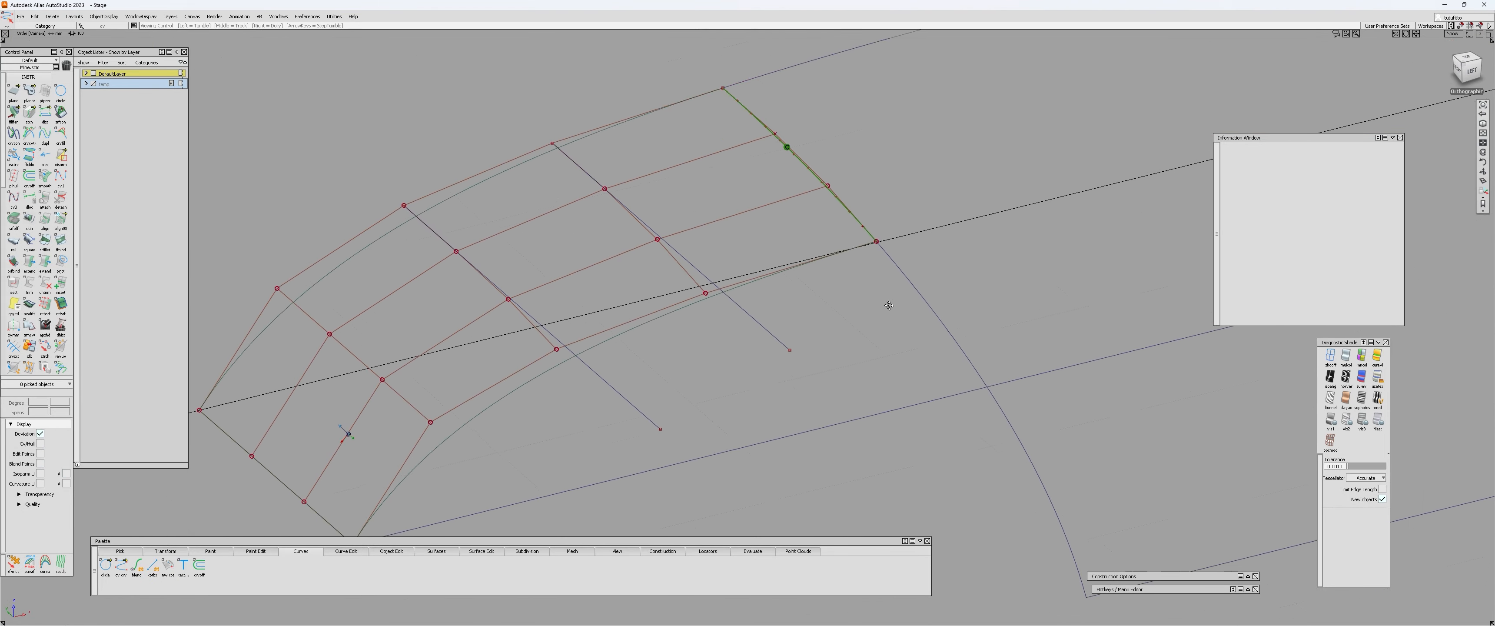
pyautogui.keyDown('alt'); pyautogui.keyDown('shift'); pyautogui.moveTo(889, 306); pyautogui.dragTo(881, 414, button='middle'); pyautogui.keyUp('shift'); pyautogui.keyUp('alt')
pyautogui.keyDown('ctrl'); pyautogui.keyDown('shift'); pyautogui.moveTo(881, 414); pyautogui.dragTo(784, 317); pyautogui.keyUp('shift'); pyautogui.keyUp('ctrl')
pyautogui.click(784, 317)
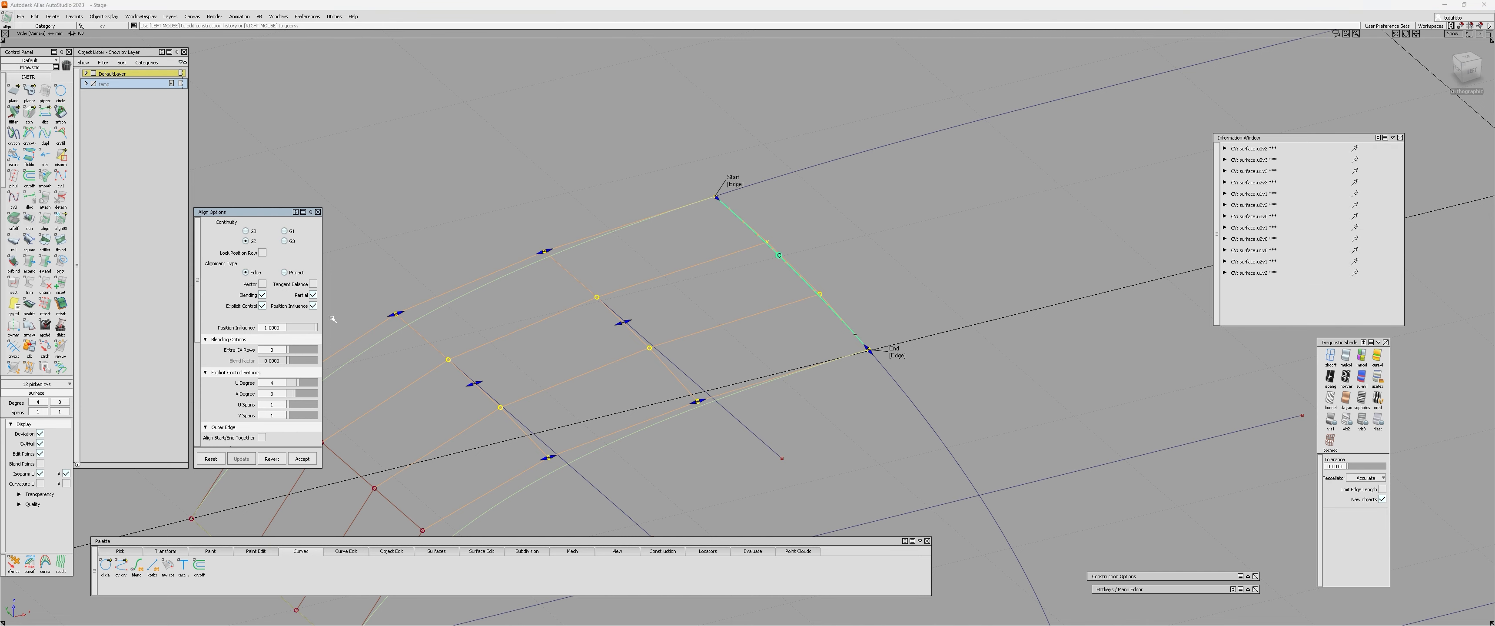
pyautogui.keyDown('alt'); pyautogui.keyDown('shift'); pyautogui.moveTo(582, 312); pyautogui.dragTo(548, 318, button='right'); pyautogui.keyUp('shift'); pyautogui.keyUp('alt')
pyautogui.keyDown('alt'); pyautogui.keyDown('shift'); pyautogui.moveTo(549, 319); pyautogui.dragTo(574, 338); pyautogui.keyUp('shift'); pyautogui.keyUp('alt')
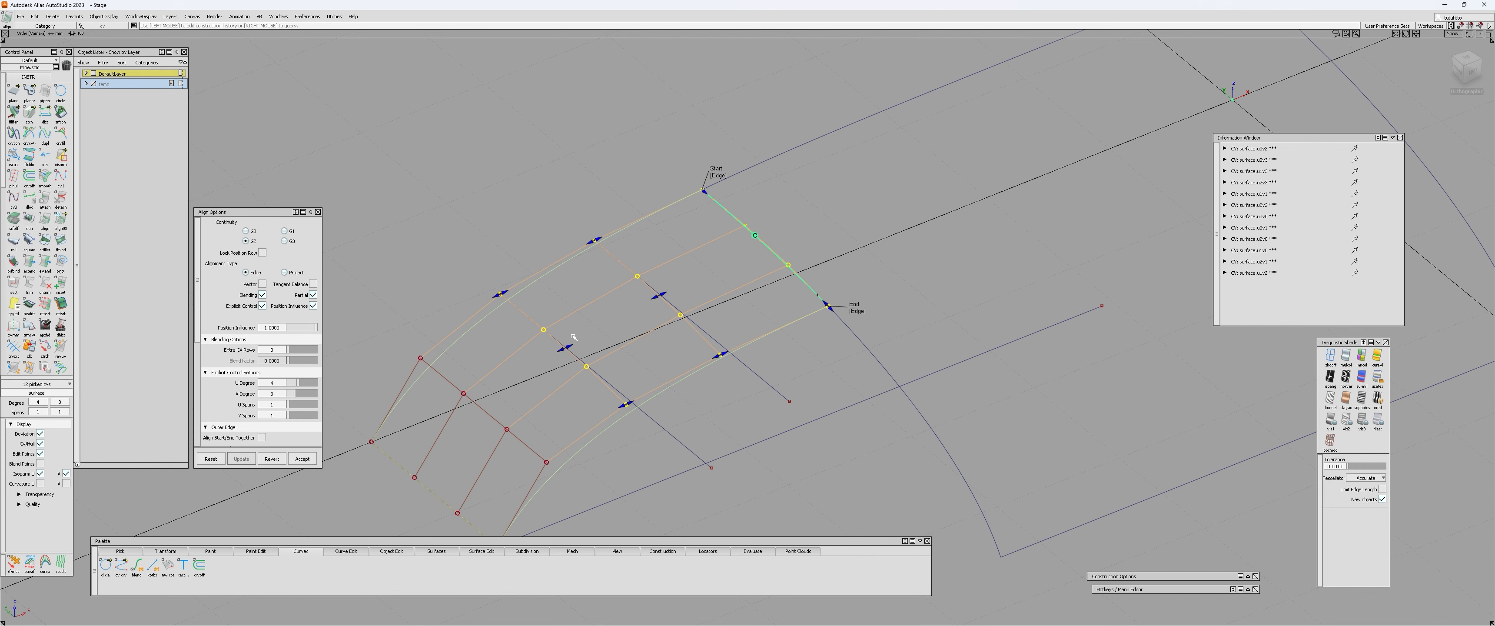
pyautogui.keyDown('alt'); pyautogui.keyDown('shift'); pyautogui.moveTo(635, 319); pyautogui.dragTo(756, 329); pyautogui.keyUp('shift'); pyautogui.keyUp('alt')
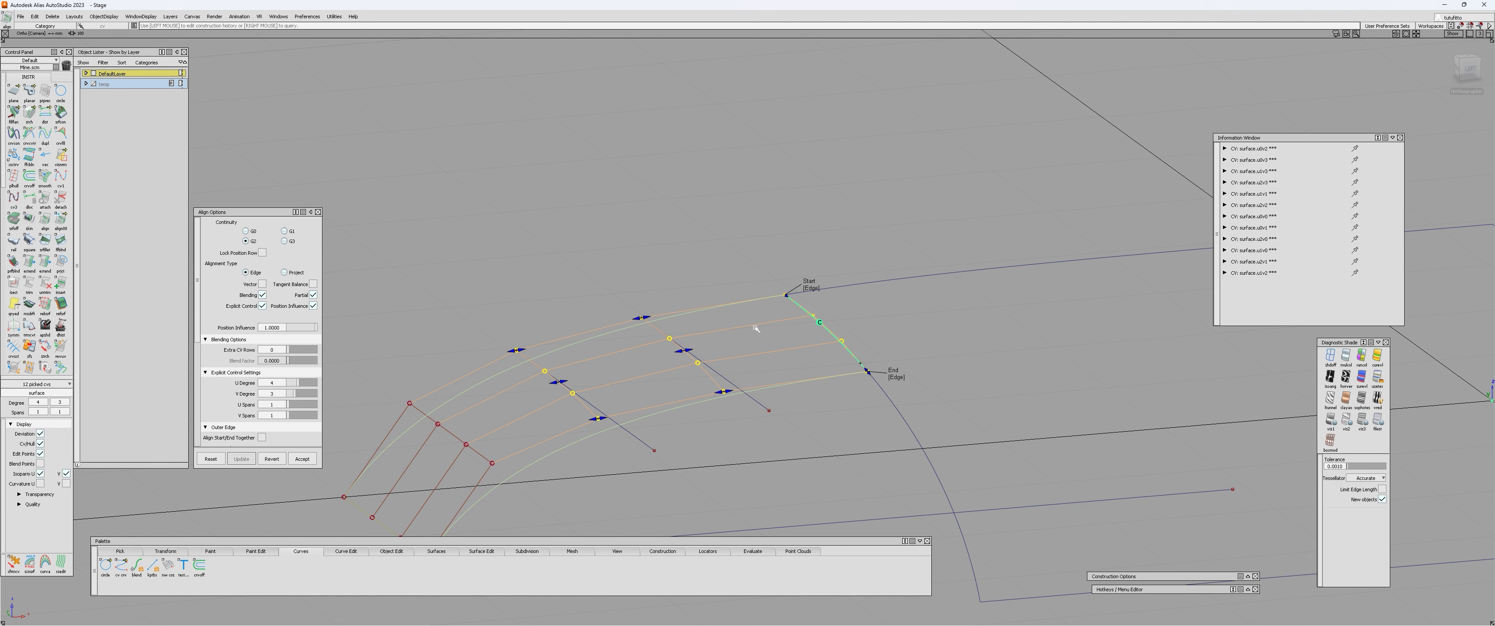
# Enable Vector for the small patch's edge alignment and compare its CV rows with the reference lines in top view.
pyautogui.keyDown('alt'); pyautogui.keyDown('shift'); pyautogui.moveTo(835, 335); pyautogui.dragTo(470, 335); pyautogui.keyUp('shift'); pyautogui.keyUp('alt')
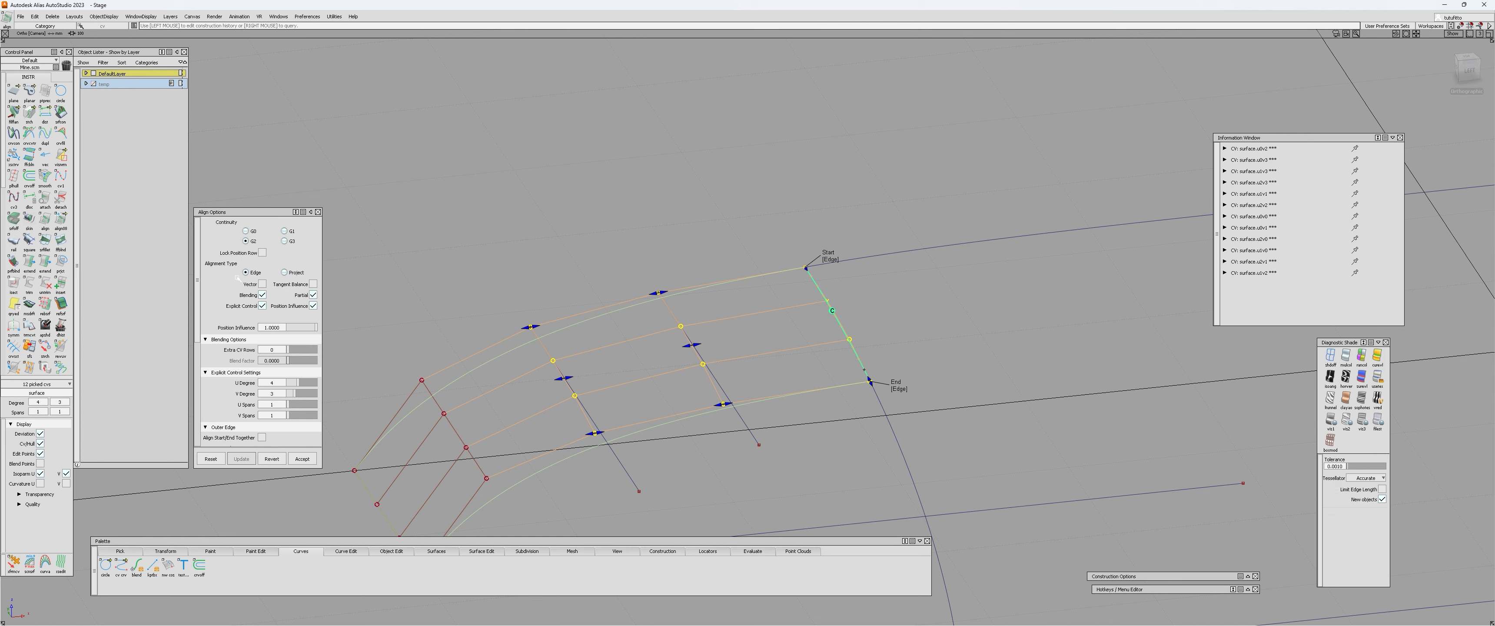
pyautogui.click(263, 284)
pyautogui.keyDown('alt'); pyautogui.keyDown('shift'); pyautogui.moveTo(371, 421); pyautogui.dragTo(360, 380); pyautogui.keyUp('shift'); pyautogui.keyUp('alt')
pyautogui.keyDown('alt'); pyautogui.keyDown('shift'); pyautogui.moveTo(508, 385); pyautogui.dragTo(696, 384); pyautogui.keyUp('shift'); pyautogui.keyUp('alt')
pyautogui.click(1468, 69)
pyautogui.keyDown('alt'); pyautogui.keyDown('shift'); pyautogui.moveTo(670, 410); pyautogui.dragTo(699, 312, button='middle'); pyautogui.keyUp('shift'); pyautogui.keyUp('alt')
pyautogui.scroll(4, 670, 325)
pyautogui.keyDown('ctrl'); pyautogui.keyDown('shift'); pyautogui.moveTo(671, 324); pyautogui.dragTo(546, 433); pyautogui.keyUp('shift'); pyautogui.keyUp('ctrl')
pyautogui.moveTo(560, 428); pyautogui.dragTo(604, 432)
pyautogui.moveTo(696, 418); pyautogui.dragTo(801, 431)
# Examine the vector-aligned CV rows against the reference lines in perspective and from the side.
pyautogui.keyDown('alt'); pyautogui.keyDown('shift'); pyautogui.moveTo(764, 348); pyautogui.dragTo(696, 452, button='middle'); pyautogui.keyUp('shift'); pyautogui.keyUp('alt')
pyautogui.click(691, 455)
pyautogui.keyDown('alt'); pyautogui.keyDown('shift'); pyautogui.moveTo(687, 457); pyautogui.dragTo(728, 227); pyautogui.keyUp('shift'); pyautogui.keyUp('alt')
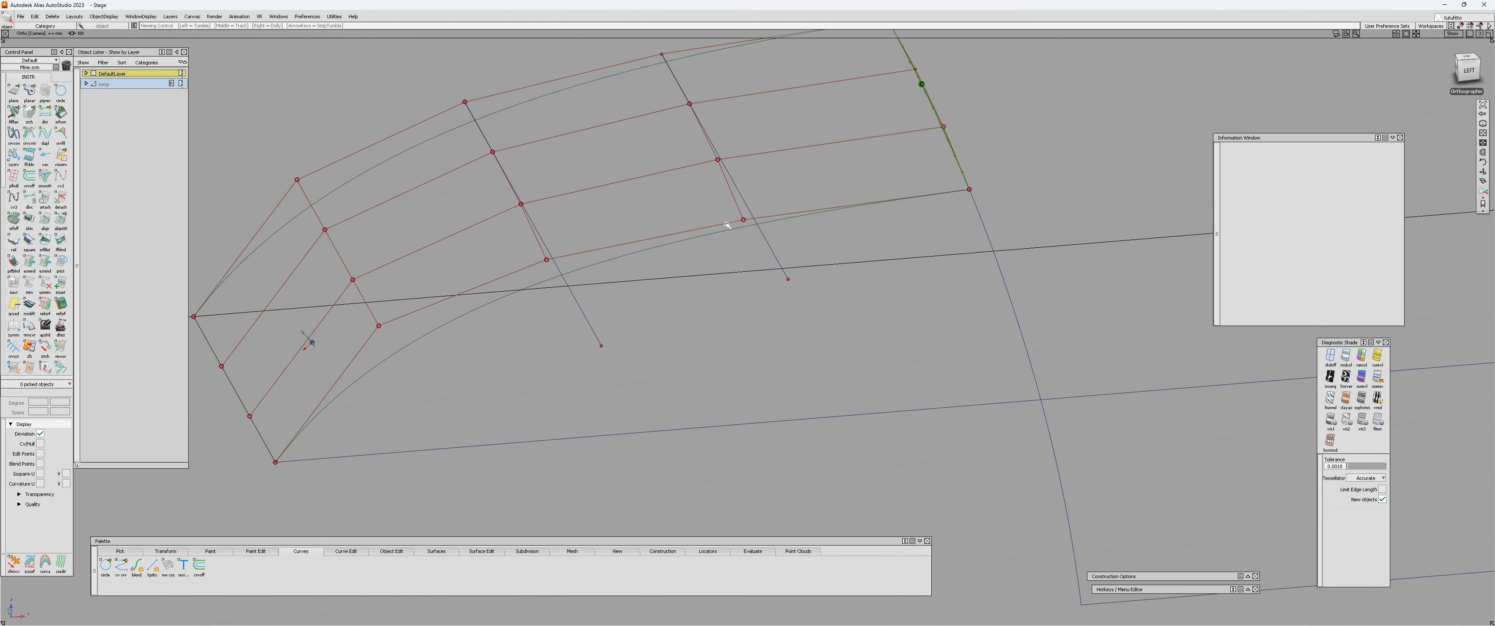
pyautogui.keyDown('alt'); pyautogui.keyDown('shift'); pyautogui.moveTo(805, 139); pyautogui.dragTo(791, 280, button='middle'); pyautogui.keyUp('shift'); pyautogui.keyUp('alt')
pyautogui.click(784, 334)
pyautogui.moveTo(791, 302); pyautogui.dragTo(716, 297)
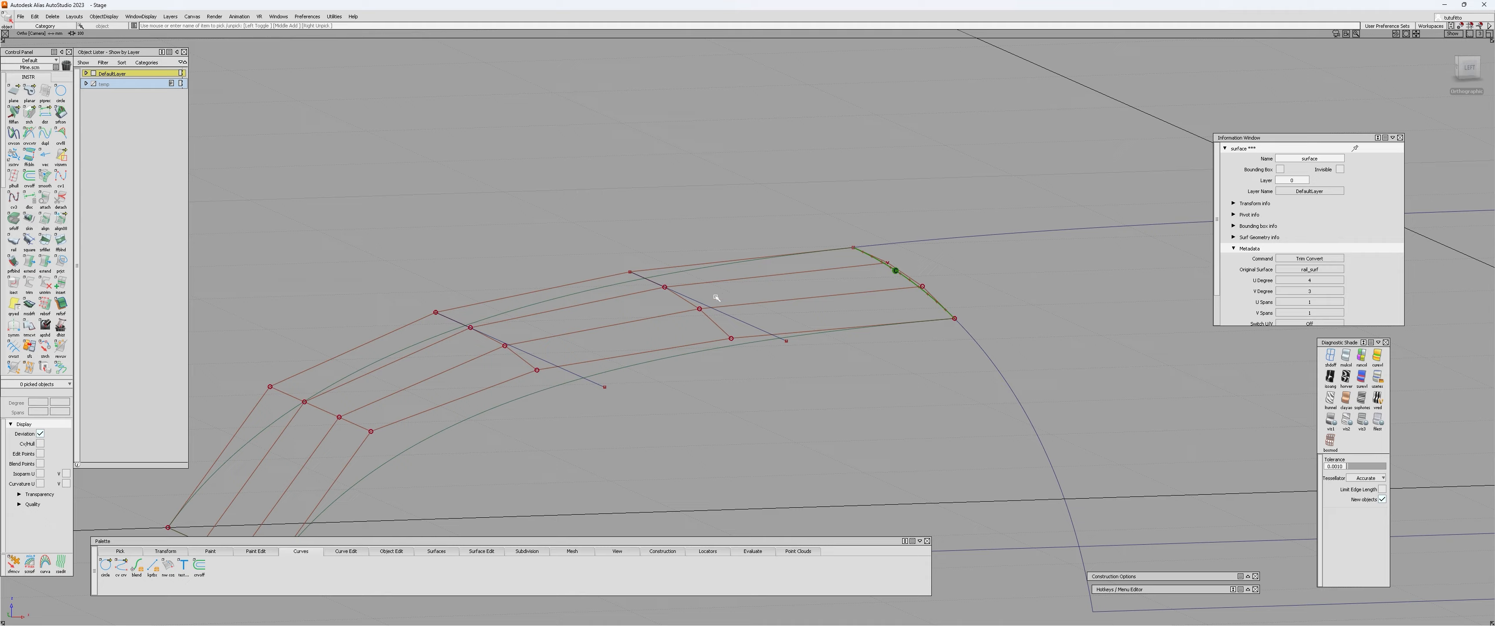
pyautogui.click(781, 281)
pyautogui.keyDown('alt'); pyautogui.keyDown('shift'); pyautogui.moveTo(798, 342); pyautogui.dragTo(906, 239); pyautogui.keyUp('shift'); pyautogui.keyUp('alt')
pyautogui.keyDown('alt'); pyautogui.keyDown('shift'); pyautogui.moveTo(680, 351); pyautogui.dragTo(676, 231); pyautogui.keyUp('shift'); pyautogui.keyUp('alt')
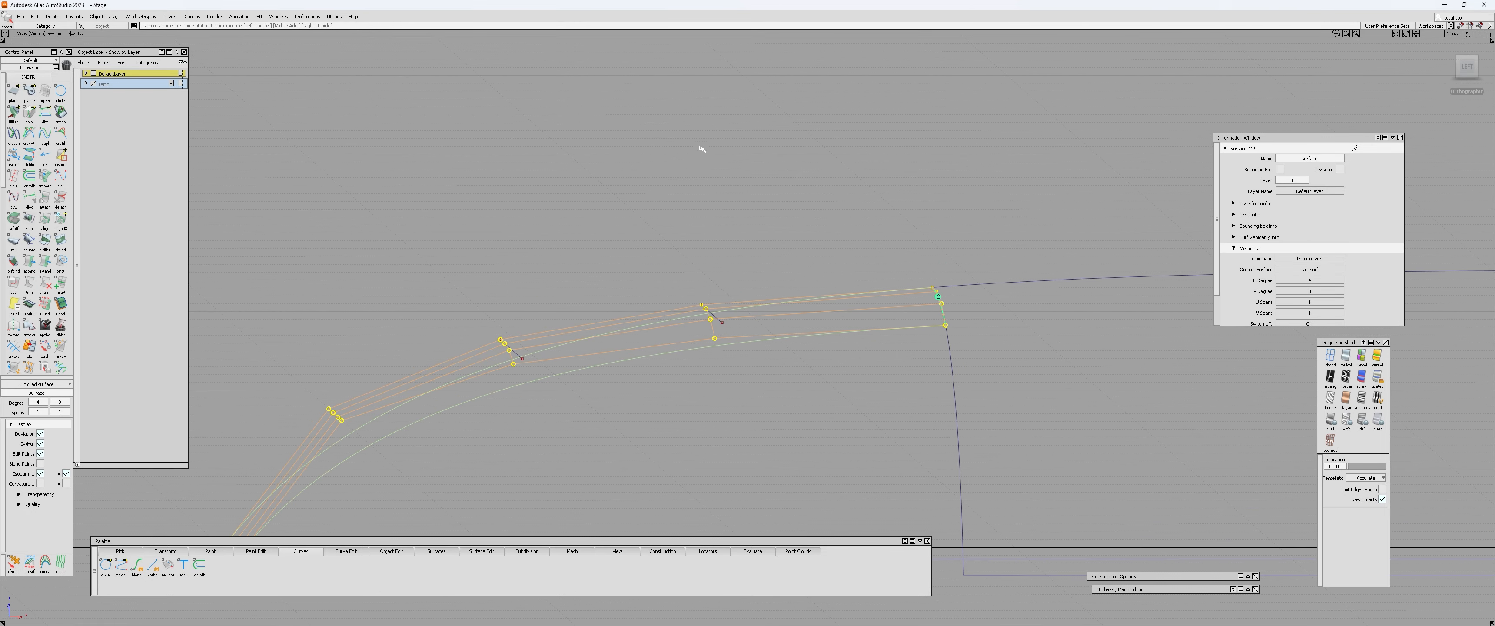
pyautogui.keyDown('alt'); pyautogui.keyDown('shift'); pyautogui.moveTo(702, 148); pyautogui.dragTo(798, 438); pyautogui.keyUp('shift'); pyautogui.keyUp('alt')
pyautogui.keyDown('alt'); pyautogui.keyDown('shift'); pyautogui.moveTo(798, 439); pyautogui.dragTo(772, 427, button='right'); pyautogui.keyUp('shift'); pyautogui.keyUp('alt')
pyautogui.click(827, 400)
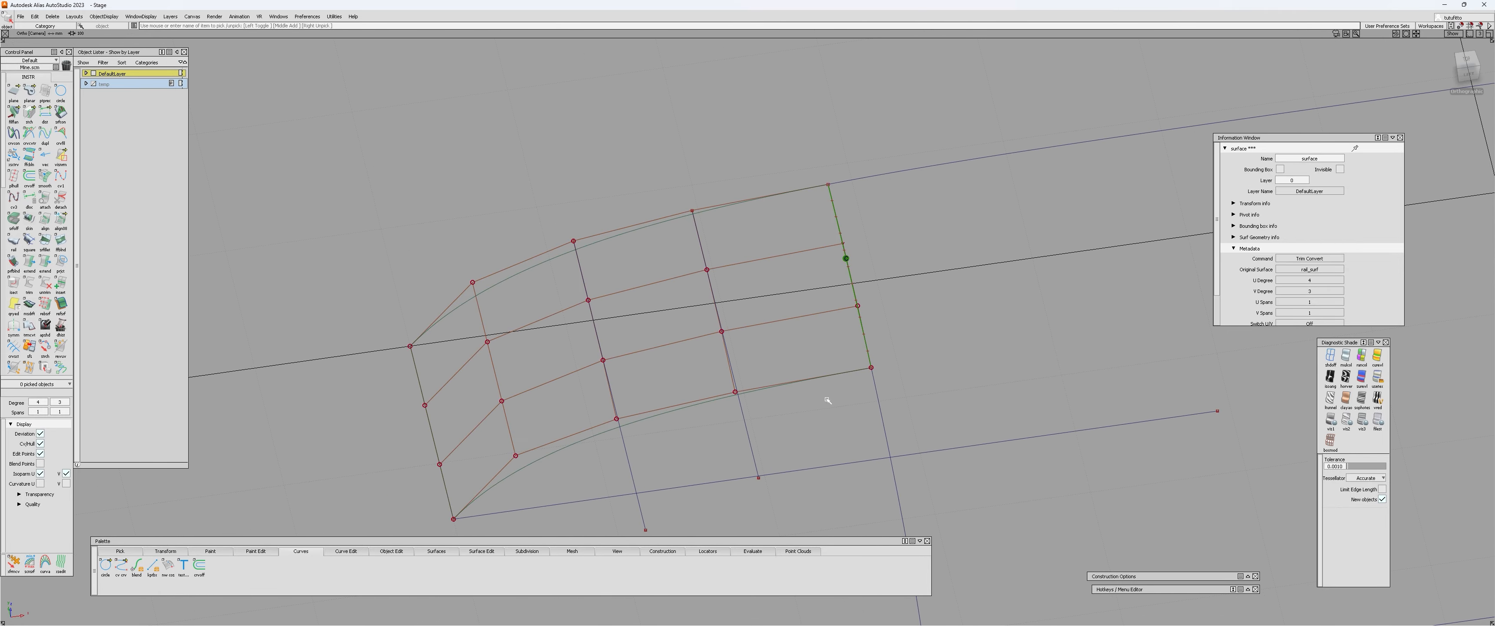
# Reopen the small patch's alignment and vary Position Influence in top view to examine how its CVs move.
pyautogui.hotkey('ctrl', 'q')
pyautogui.click(806, 378)
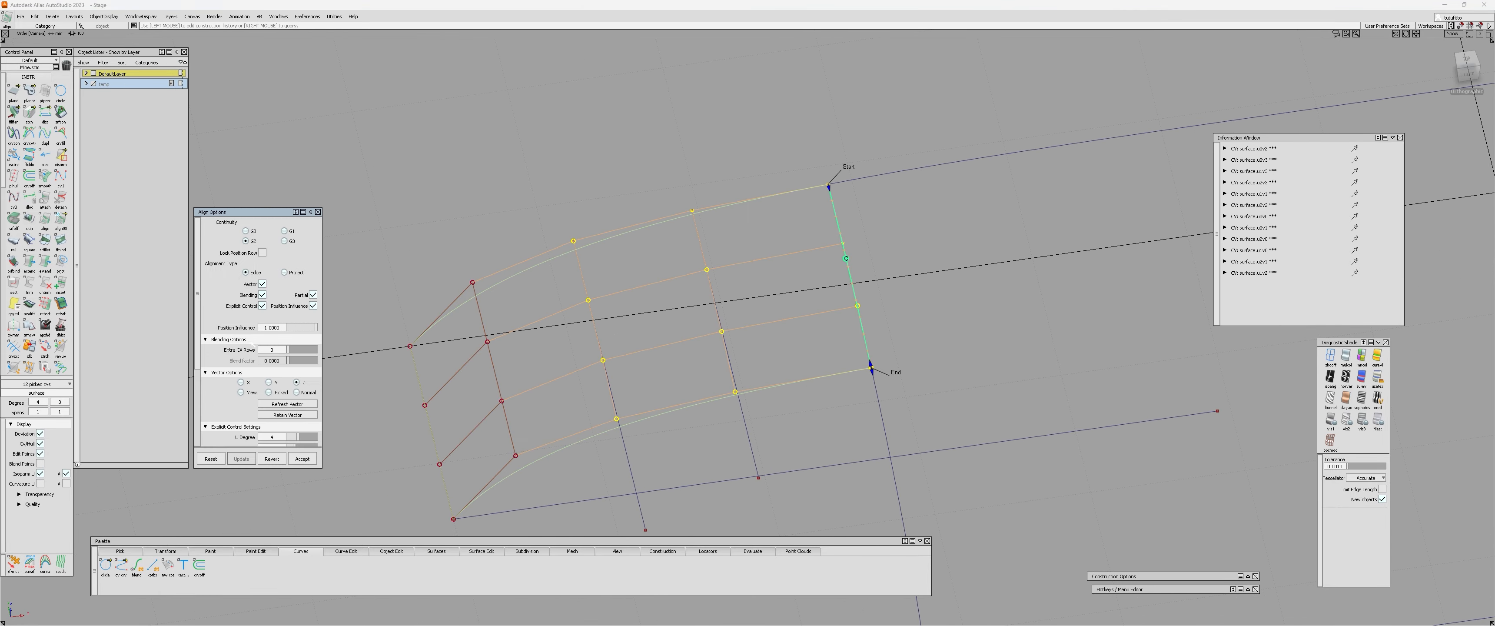
pyautogui.keyDown('alt'); pyautogui.keyDown('shift'); pyautogui.moveTo(577, 395); pyautogui.dragTo(861, 501); pyautogui.keyUp('shift'); pyautogui.keyUp('alt')
pyautogui.click(1473, 68)
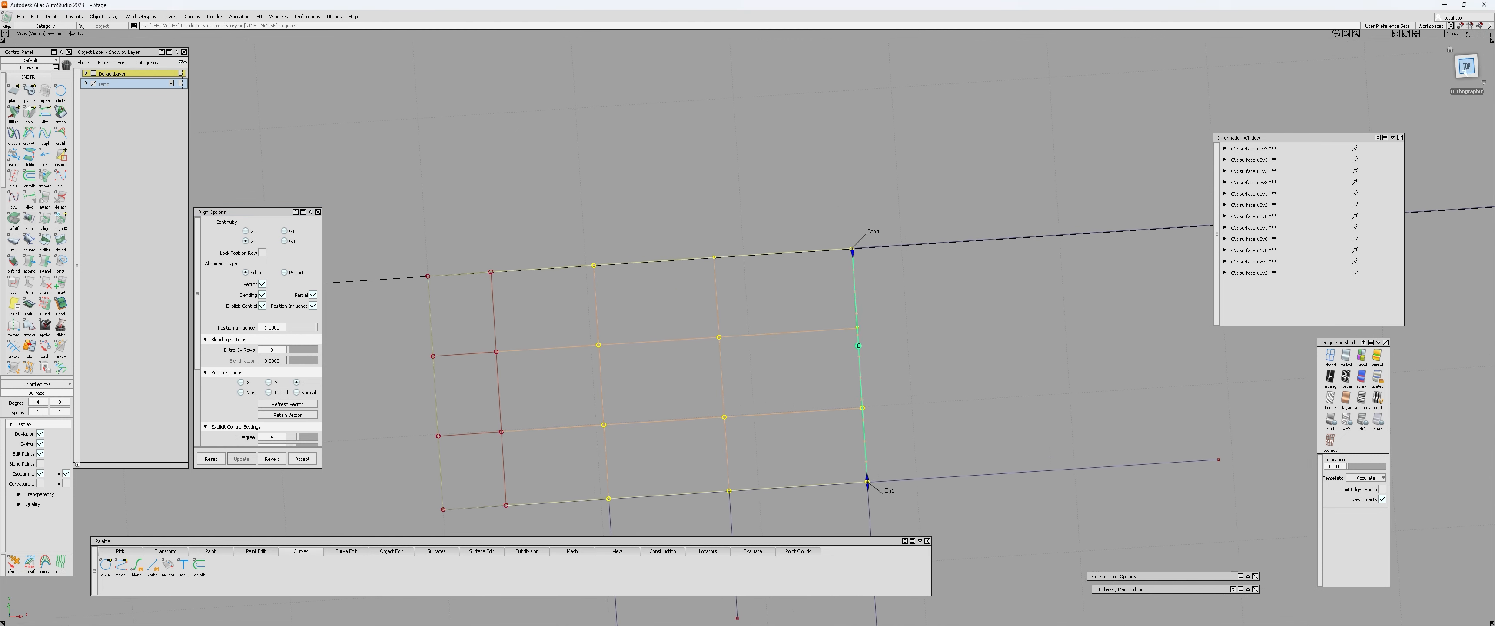
pyautogui.keyDown('alt'); pyautogui.keyDown('shift'); pyautogui.moveTo(709, 448); pyautogui.dragTo(693, 291, button='middle'); pyautogui.keyUp('shift'); pyautogui.keyUp('alt')
pyautogui.keyDown('alt'); pyautogui.keyDown('shift'); pyautogui.moveTo(694, 316); pyautogui.dragTo(566, 395, button='right'); pyautogui.keyUp('shift'); pyautogui.keyUp('alt')
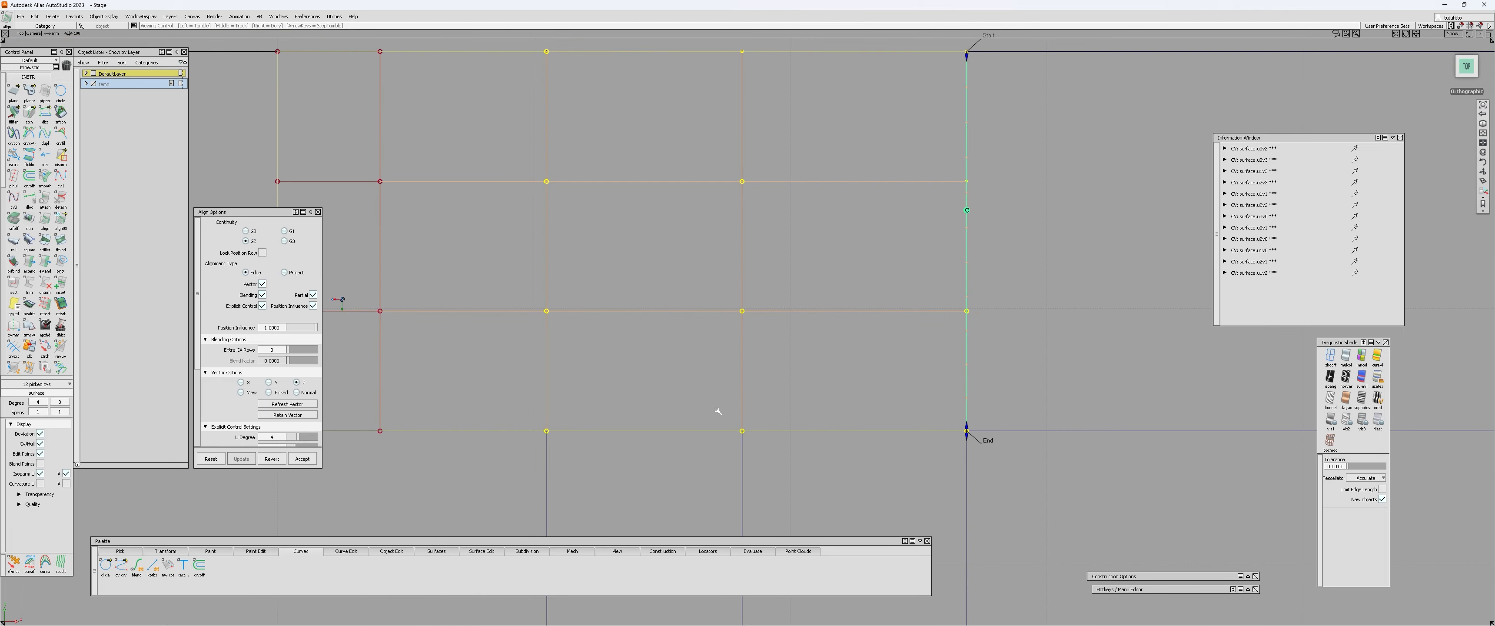
pyautogui.moveTo(304, 329); pyautogui.dragTo(232, 327)
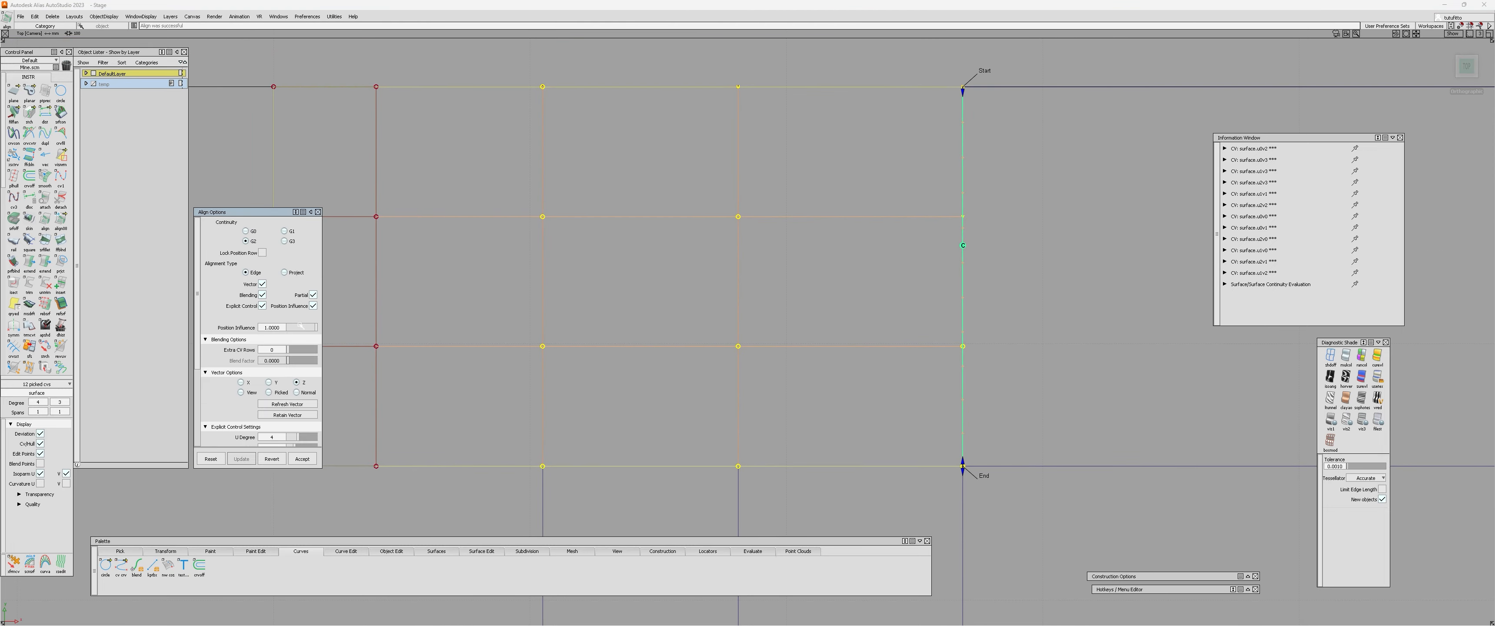
pyautogui.moveTo(73, 332)
pyautogui.mouseDown()
pyautogui.moveTo(473, 312)
pyautogui.moveTo(78, 325)
pyautogui.mouseUp()
# Draw straight reference lines along the small patch's two inner lengthwise CV rows, extending past the shared edge.
pyautogui.moveTo(543, 311); pyautogui.dragTo(627, 297)
pyautogui.keyDown('alt'); pyautogui.keyDown('shift'); pyautogui.moveTo(628, 297); pyautogui.dragTo(661, 347, button='right'); pyautogui.keyUp('shift'); pyautogui.keyUp('alt')
pyautogui.keyDown('ctrl'); pyautogui.keyDown('shift'); pyautogui.moveTo(661, 348); pyautogui.dragTo(416, 297, button='middle'); pyautogui.keyUp('shift'); pyautogui.keyUp('ctrl')
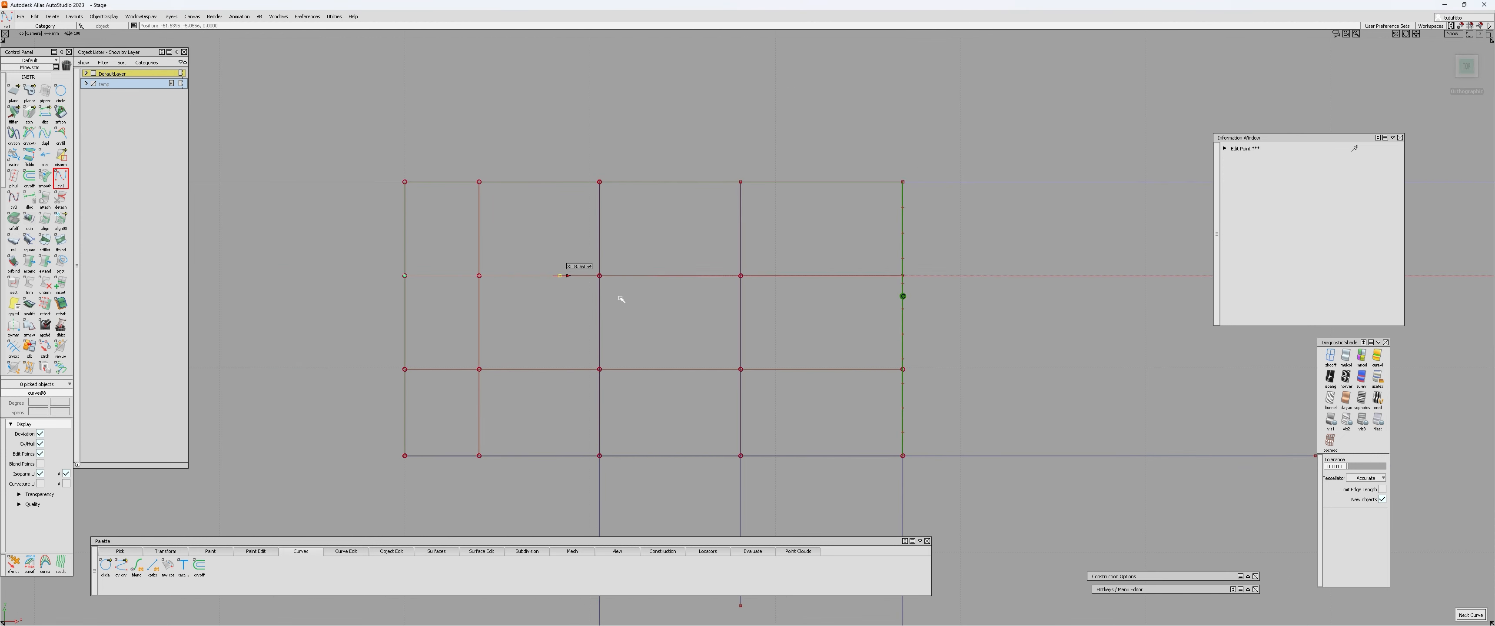
pyautogui.keyDown('ctrl'); pyautogui.keyDown('shift'); pyautogui.moveTo(1039, 326); pyautogui.dragTo(458, 399, button='middle'); pyautogui.keyUp('shift'); pyautogui.keyUp('ctrl')
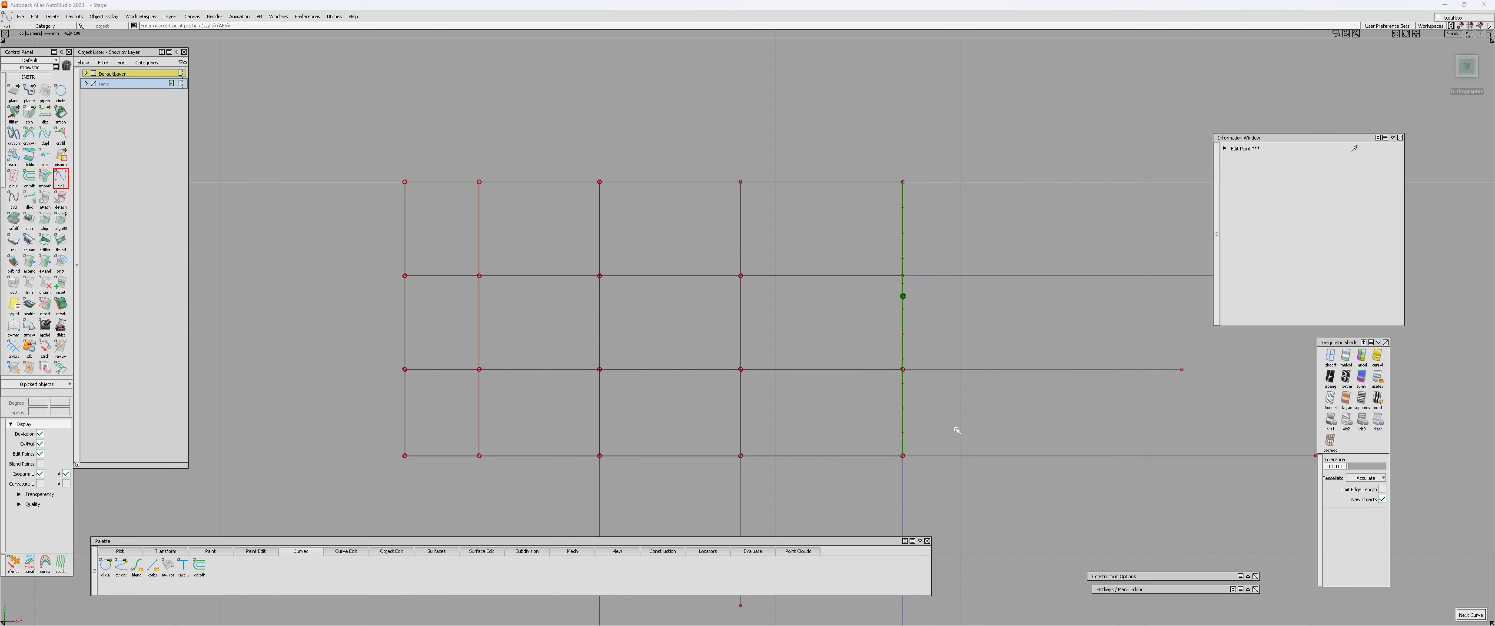
# Reopen the small patch's alignment and vary Position Influence while checking its CVs against the new lengthwise lines.
pyautogui.keyDown('alt'); pyautogui.keyDown('shift'); pyautogui.moveTo(903, 380); pyautogui.dragTo(1010, 363, button='right'); pyautogui.keyUp('shift'); pyautogui.keyUp('alt')
pyautogui.keyDown('ctrl'); pyautogui.keyDown('shift'); pyautogui.moveTo(900, 343); pyautogui.dragTo(894, 295, button='middle'); pyautogui.keyUp('shift'); pyautogui.keyUp('ctrl')
pyautogui.click(841, 380)
pyautogui.click(291, 328)
pyautogui.moveTo(178, 336); pyautogui.dragTo(377, 337)
pyautogui.keyDown('alt'); pyautogui.keyDown('shift'); pyautogui.moveTo(835, 386); pyautogui.dragTo(808, 357, button='middle'); pyautogui.keyUp('shift'); pyautogui.keyUp('alt')
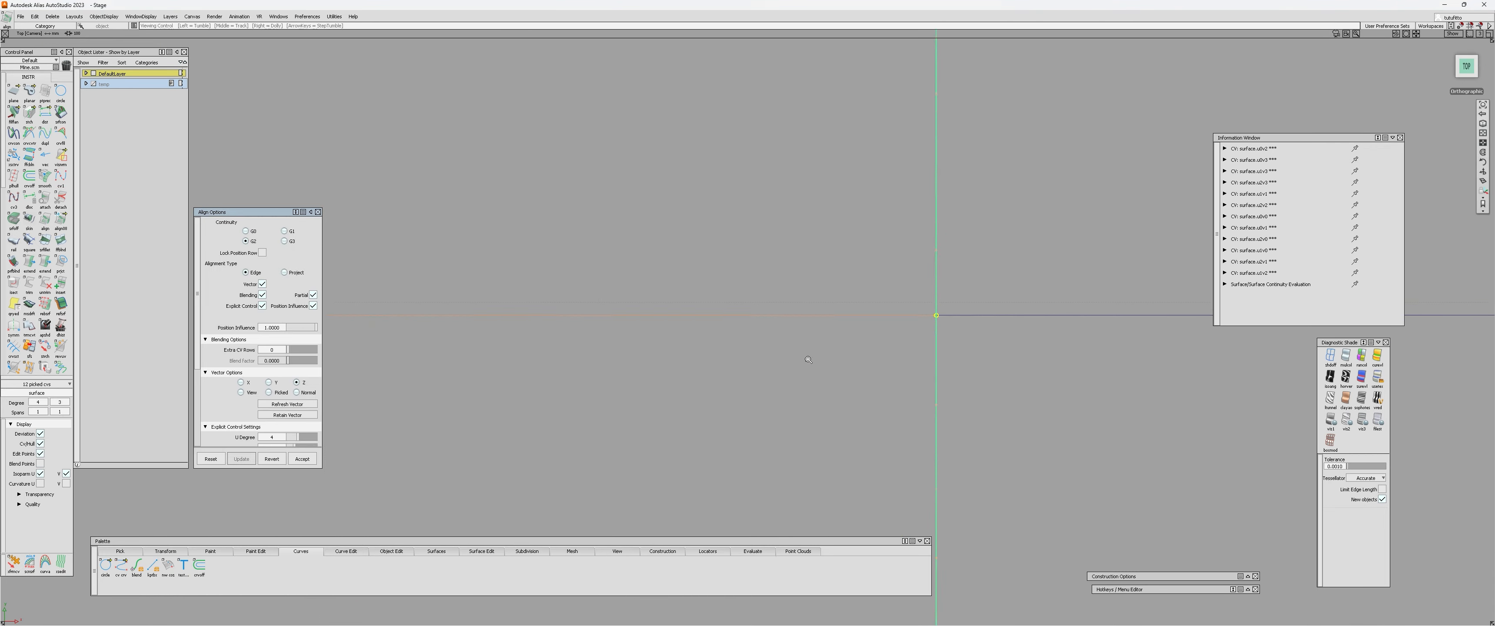
pyautogui.keyDown('alt'); pyautogui.keyDown('shift'); pyautogui.moveTo(808, 357); pyautogui.dragTo(691, 371, button='right'); pyautogui.keyUp('shift'); pyautogui.keyUp('alt')
pyautogui.keyDown('alt'); pyautogui.keyDown('shift'); pyautogui.moveTo(691, 371); pyautogui.dragTo(841, 314); pyautogui.keyUp('shift'); pyautogui.keyUp('alt')
# Delete all the straight reference lines around the small patch.
pyautogui.moveTo(841, 313); pyautogui.dragTo(823, 412)
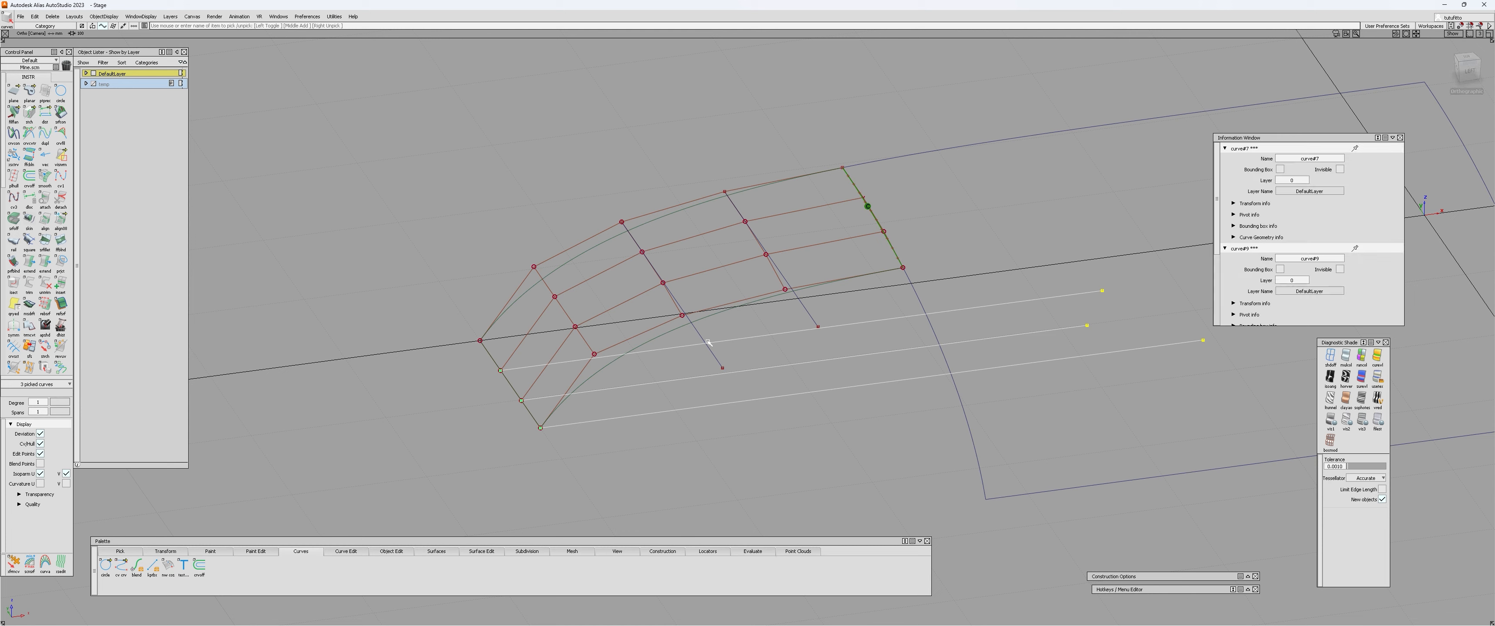
pyautogui.press('Delete')
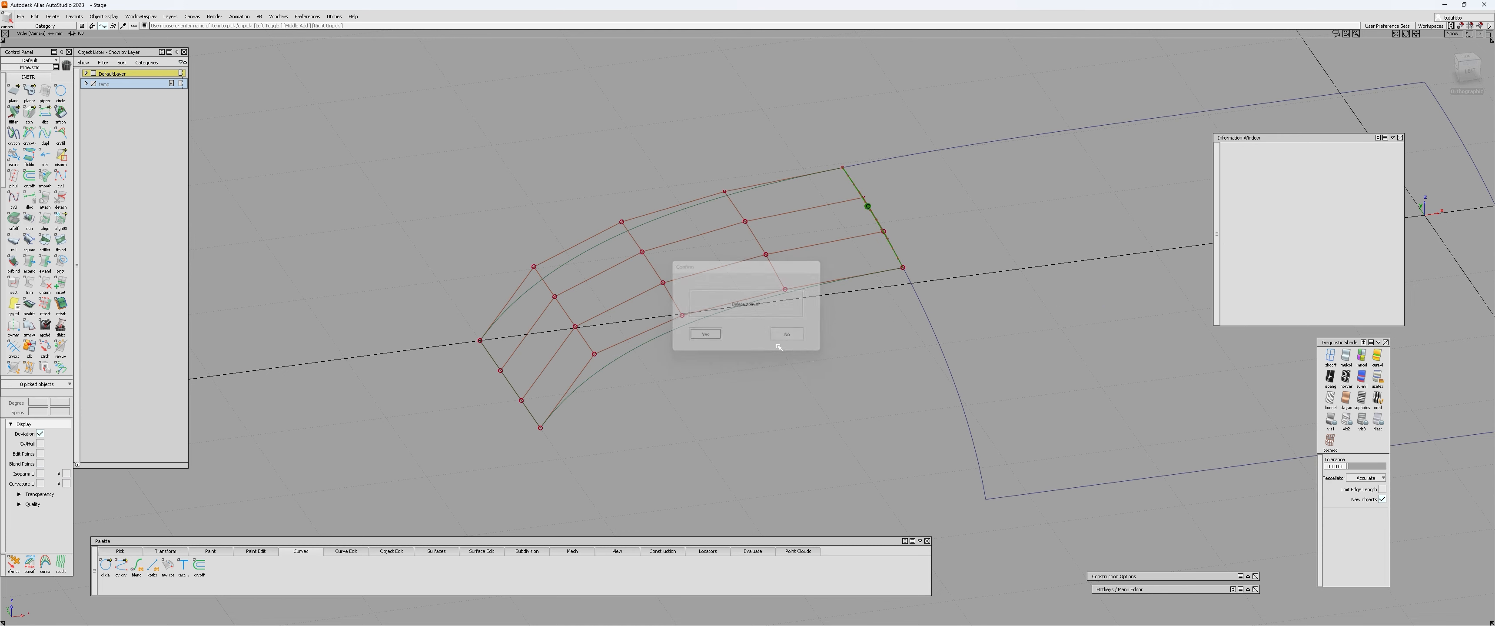
pyautogui.keyDown('ctrl'); pyautogui.keyDown('shift'); pyautogui.moveTo(779, 347); pyautogui.dragTo(766, 276); pyautogui.keyUp('shift'); pyautogui.keyUp('ctrl')
pyautogui.click(766, 289)
# Hide the small patch's CVs and check surface continuity along the edge shared with the large patch.
pyautogui.keyDown('ctrl'); pyautogui.keyDown('shift'); pyautogui.moveTo(767, 289); pyautogui.dragTo(865, 238, button='right'); pyautogui.keyUp('shift'); pyautogui.keyUp('ctrl')
pyautogui.press('Return')
pyautogui.keyDown('alt'); pyautogui.keyDown('shift'); pyautogui.moveTo(865, 239); pyautogui.dragTo(709, 306, button='middle'); pyautogui.keyUp('shift'); pyautogui.keyUp('alt')
pyautogui.click(686, 280)
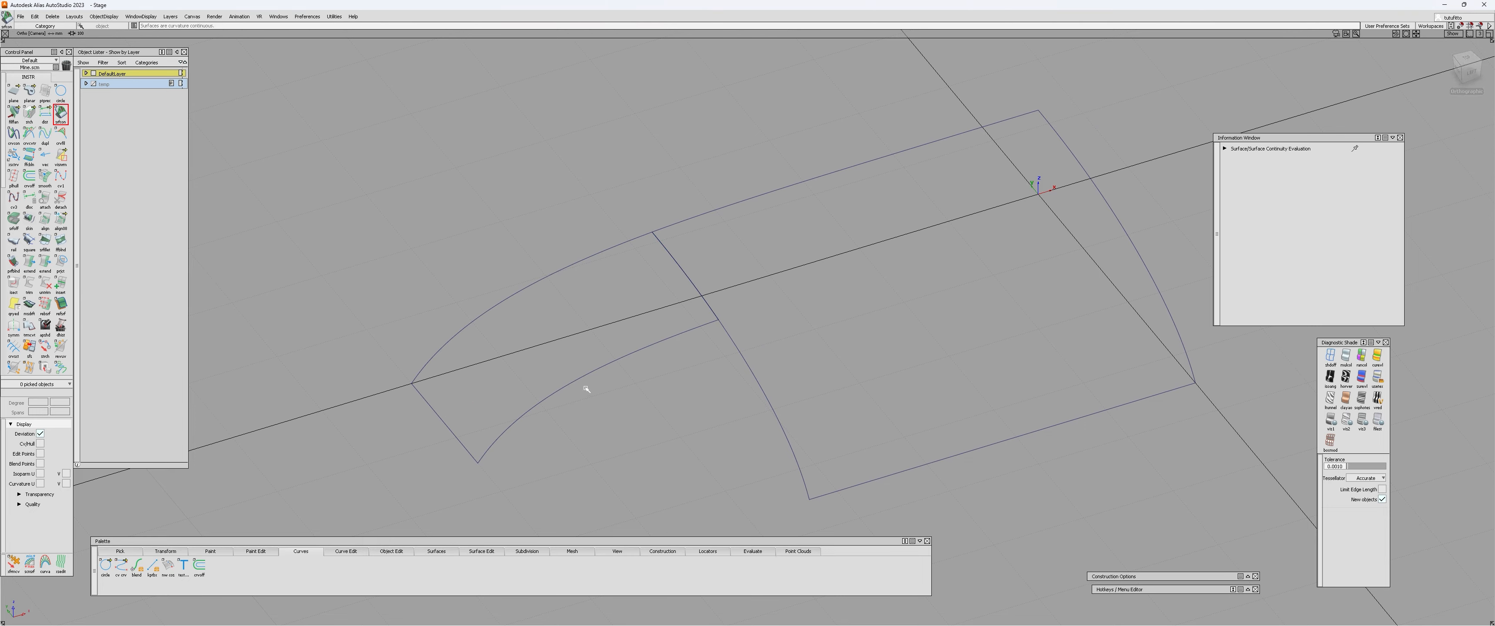
# Examine the two adjoining patches, their shared edge and the open inner corner between them from several angles.
pyautogui.keyDown('ctrl'); pyautogui.keyDown('shift'); pyautogui.moveTo(584, 383); pyautogui.dragTo(584, 356); pyautogui.keyUp('shift'); pyautogui.keyUp('ctrl')
pyautogui.keyDown('alt'); pyautogui.keyDown('shift'); pyautogui.moveTo(587, 363); pyautogui.dragTo(775, 335); pyautogui.keyUp('shift'); pyautogui.keyUp('alt')
pyautogui.keyDown('alt'); pyautogui.keyDown('shift'); pyautogui.moveTo(535, 402); pyautogui.dragTo(696, 444); pyautogui.keyUp('shift'); pyautogui.keyUp('alt')
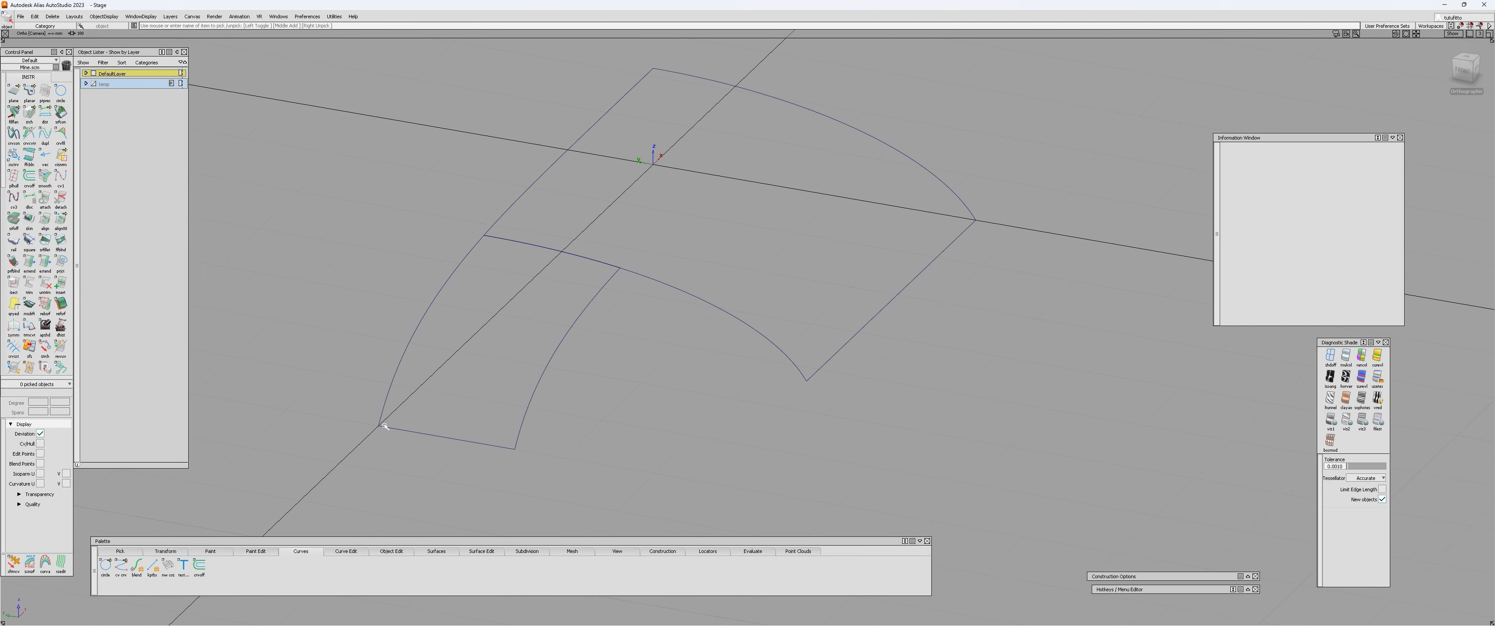
pyautogui.keyDown('alt'); pyautogui.keyDown('shift'); pyautogui.moveTo(853, 364); pyautogui.dragTo(720, 279); pyautogui.keyUp('shift'); pyautogui.keyUp('alt')
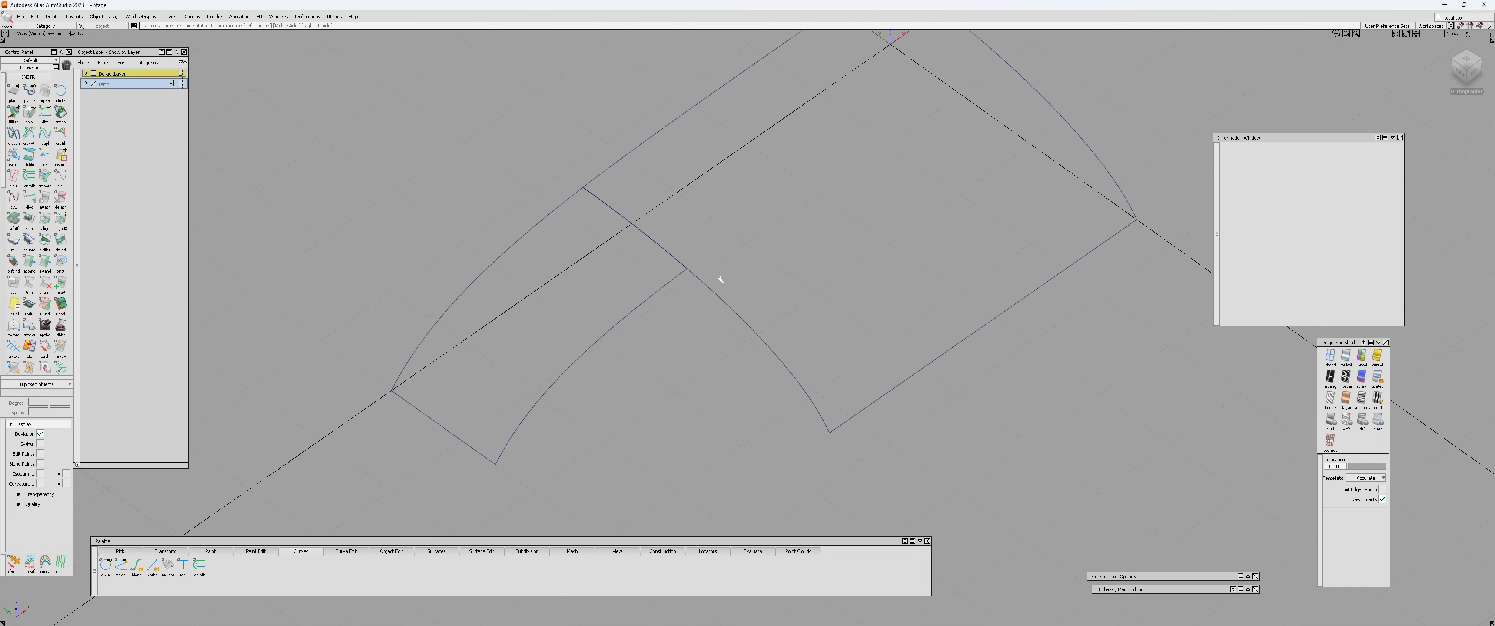
pyautogui.keyDown('alt'); pyautogui.keyDown('shift'); pyautogui.moveTo(658, 437); pyautogui.dragTo(659, 314); pyautogui.keyUp('shift'); pyautogui.keyUp('alt')
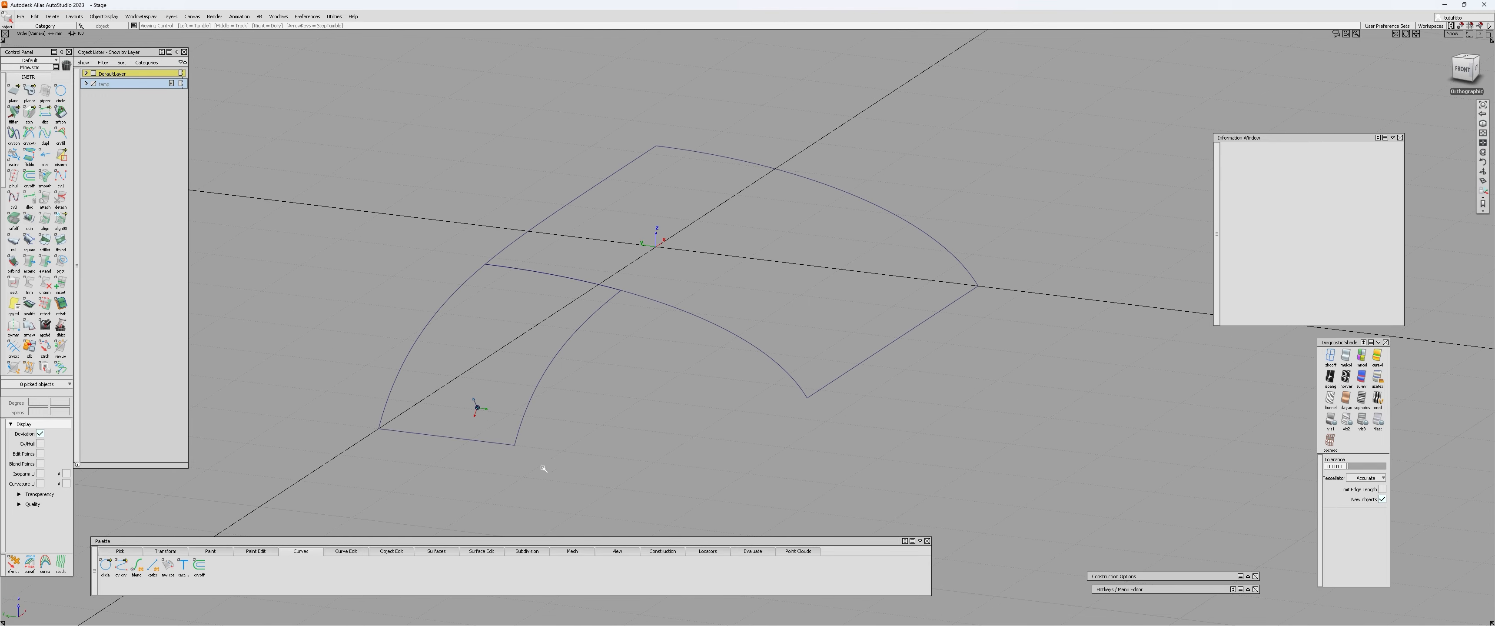
pyautogui.keyDown('alt'); pyautogui.keyDown('shift'); pyautogui.moveTo(662, 356); pyautogui.dragTo(460, 441); pyautogui.keyUp('shift'); pyautogui.keyUp('alt')
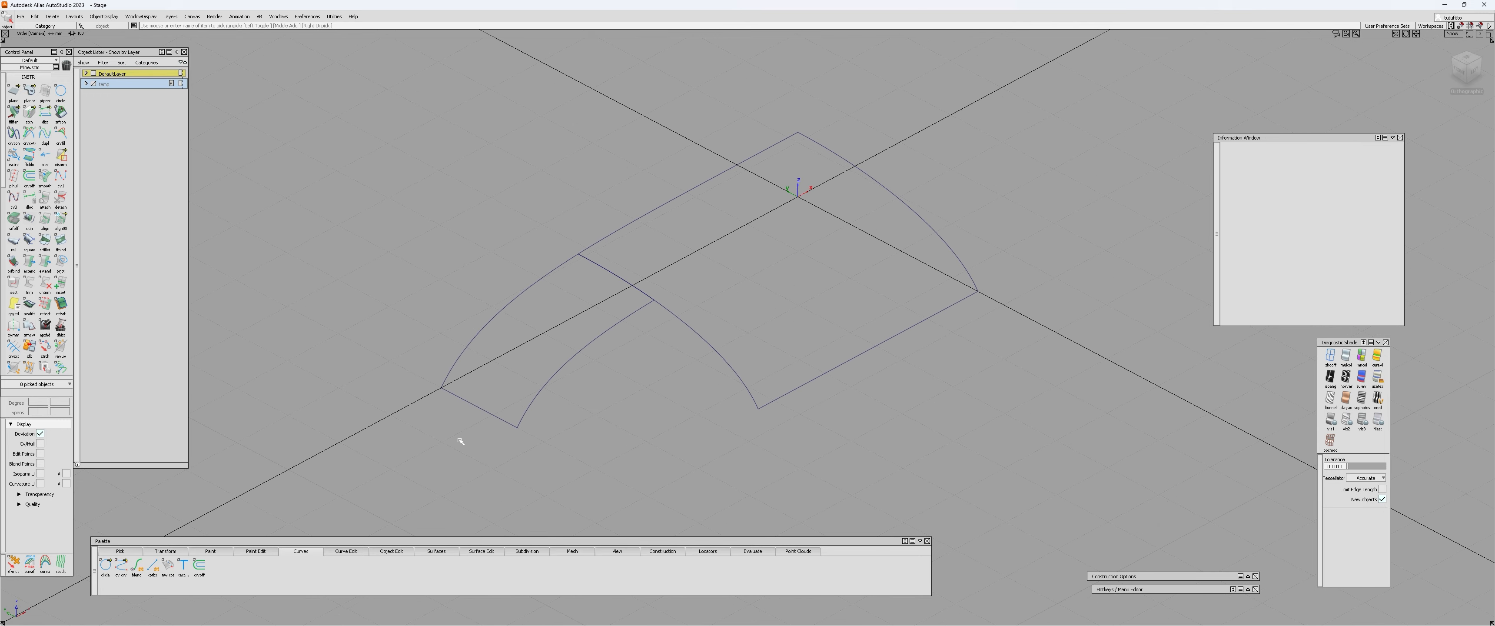
pyautogui.click(574, 321)
pyautogui.click(724, 317)
pyautogui.keyDown('alt'); pyautogui.keyDown('shift'); pyautogui.moveTo(657, 380); pyautogui.dragTo(423, 374, button='right'); pyautogui.keyUp('shift'); pyautogui.keyUp('alt')
pyautogui.click(440, 444)
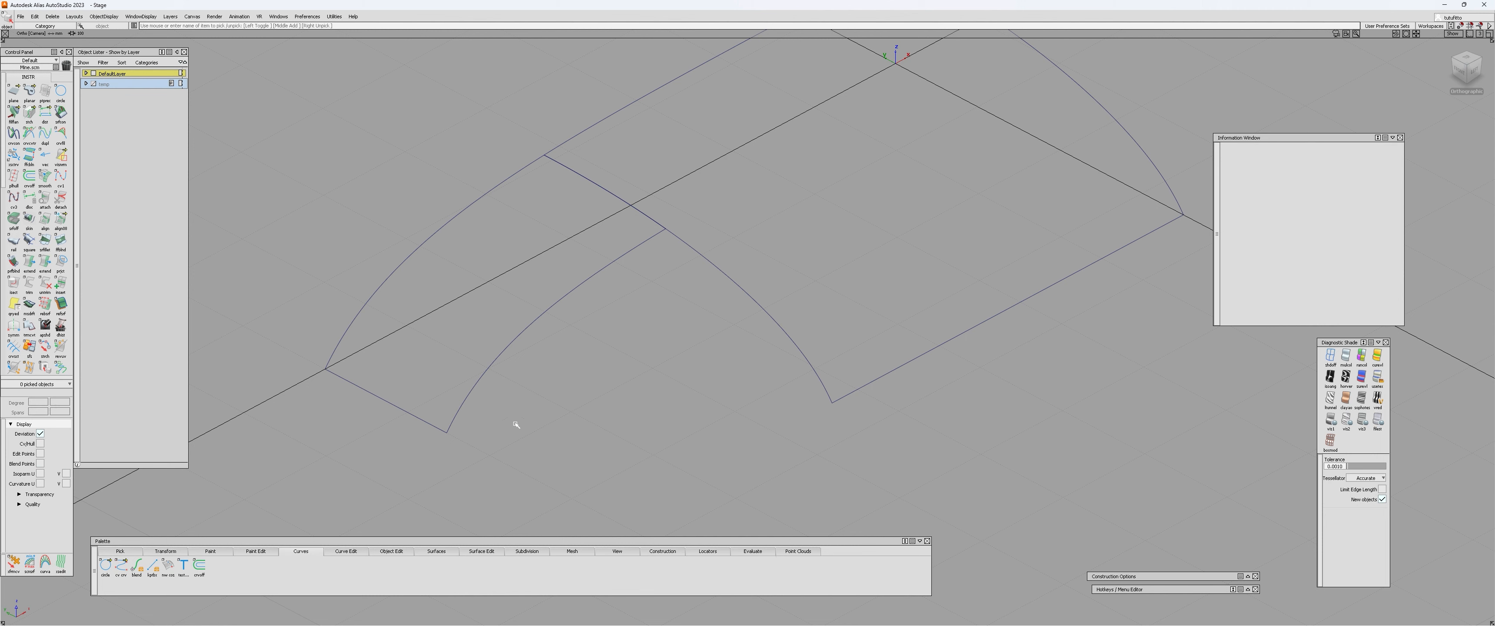
pyautogui.keyDown('alt'); pyautogui.keyDown('shift'); pyautogui.moveTo(644, 437); pyautogui.dragTo(573, 334); pyautogui.keyUp('shift'); pyautogui.keyUp('alt')
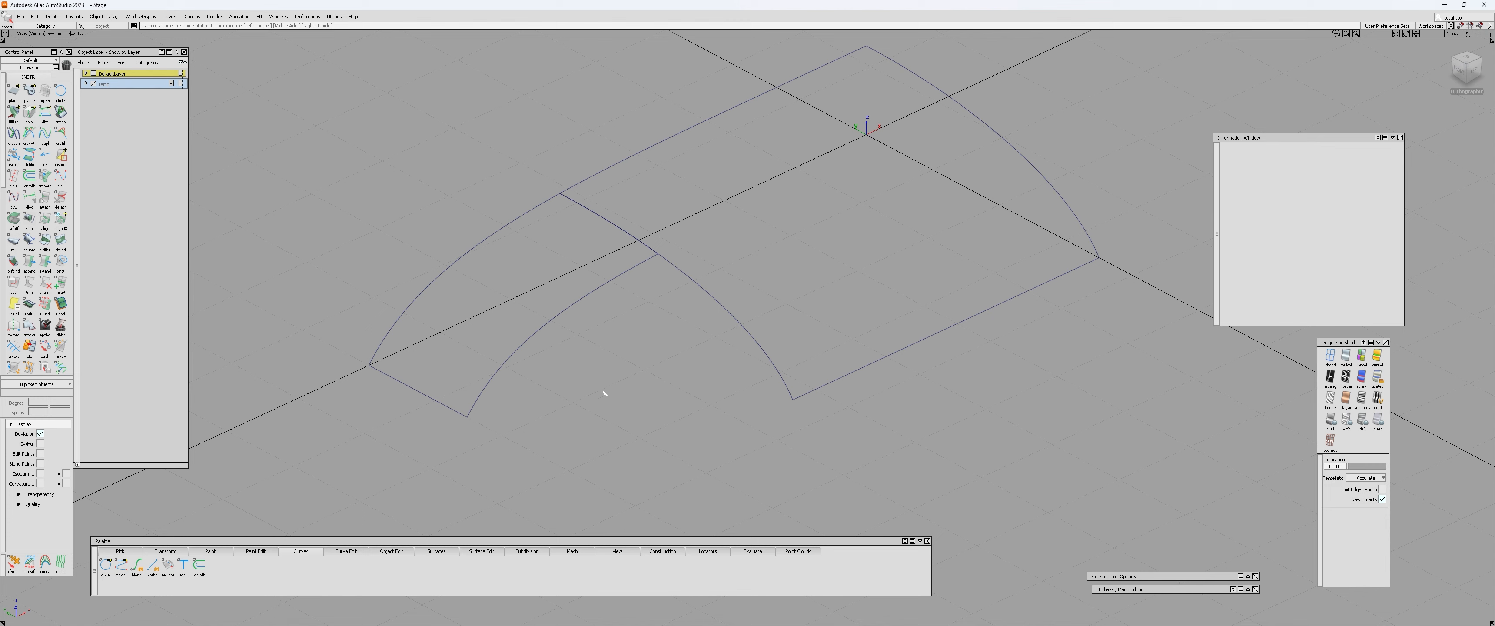
pyautogui.keyDown('alt'); pyautogui.keyDown('shift'); pyautogui.moveTo(650, 259); pyautogui.dragTo(590, 257); pyautogui.keyUp('shift'); pyautogui.keyUp('alt')
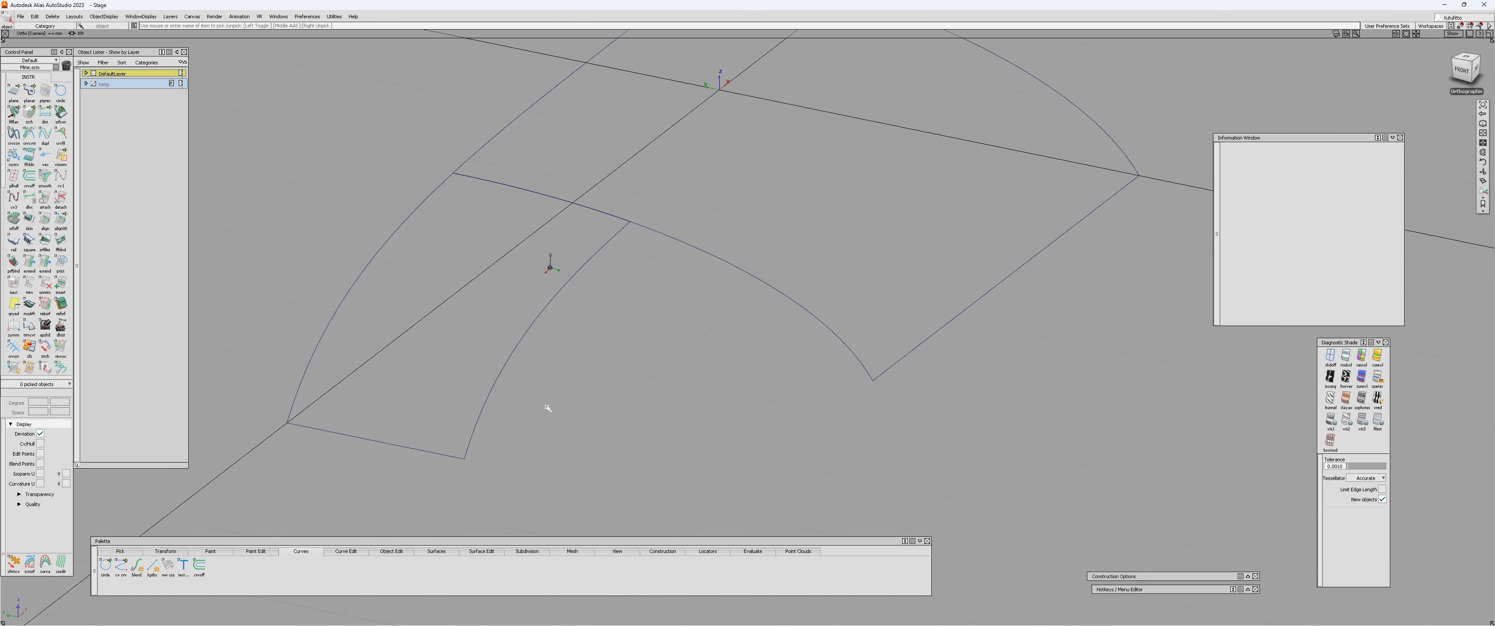
pyautogui.keyDown('alt'); pyautogui.keyDown('shift'); pyautogui.moveTo(906, 385); pyautogui.dragTo(542, 277); pyautogui.keyUp('shift'); pyautogui.keyUp('alt')
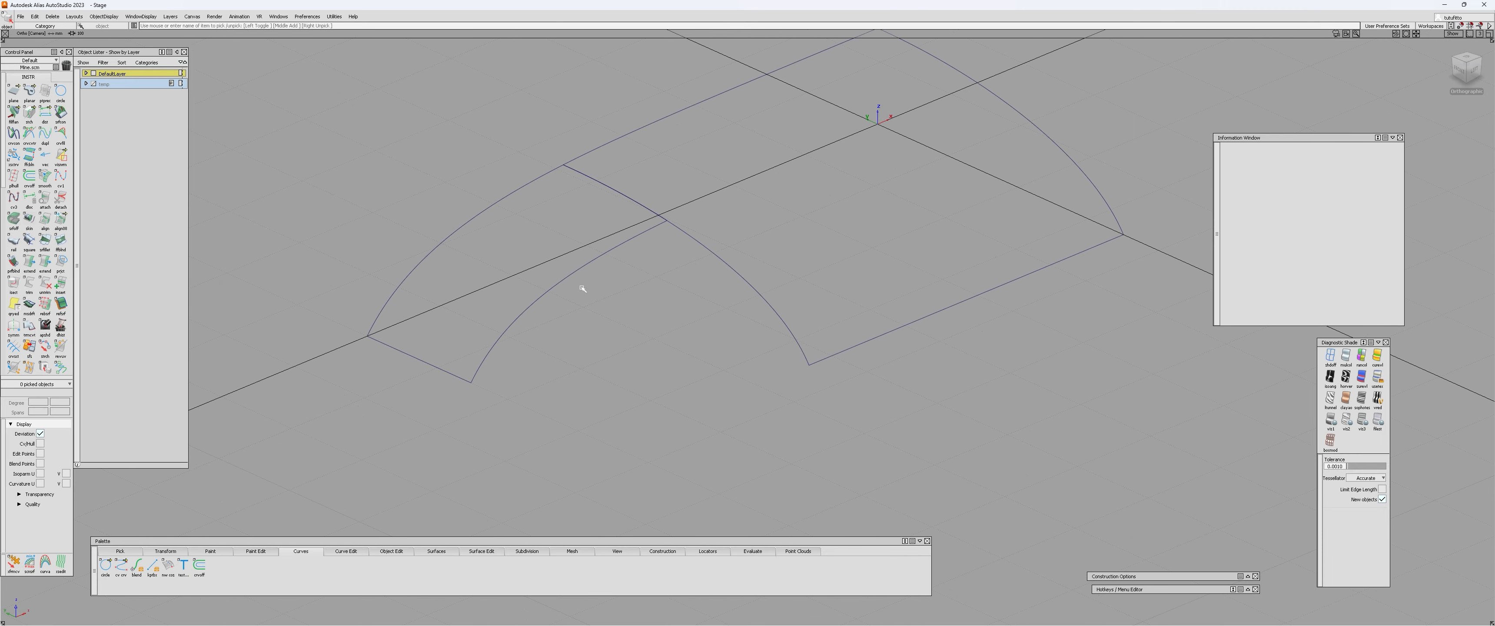
pyautogui.keyDown('alt'); pyautogui.keyDown('shift'); pyautogui.moveTo(511, 394); pyautogui.dragTo(593, 386); pyautogui.keyUp('shift'); pyautogui.keyUp('alt')
pyautogui.click(539, 315)
pyautogui.press('c')
pyautogui.click(661, 366)
pyautogui.click(691, 372)
pyautogui.press('c')
pyautogui.click(650, 398)
pyautogui.click(660, 306)
pyautogui.press('c')
pyautogui.click(537, 397)
# Increase the patch precision of both patches to display internal isoparametric lines.
pyautogui.click(47, 91)
pyautogui.keyDown('alt'); pyautogui.keyDown('shift'); pyautogui.moveTo(658, 316); pyautogui.dragTo(531, 267); pyautogui.keyUp('shift'); pyautogui.keyUp('alt')
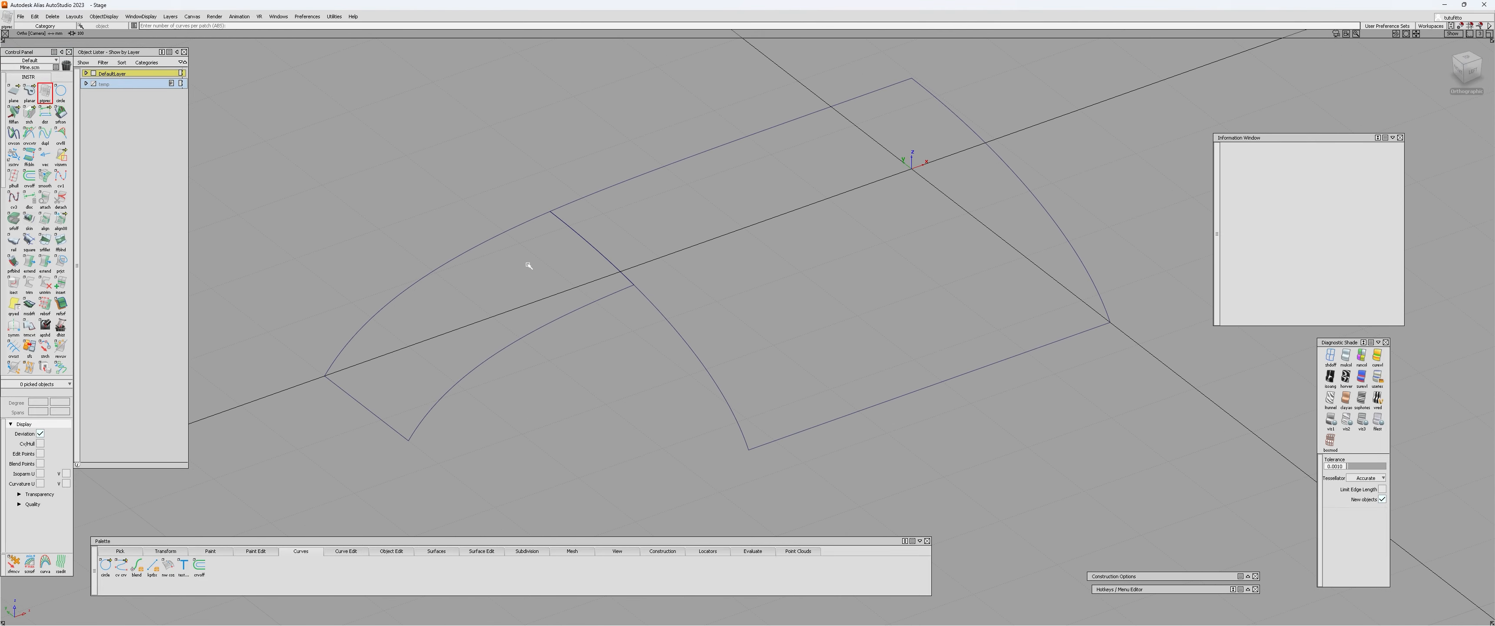
pyautogui.click(531, 268)
pyautogui.click(639, 239)
pyautogui.click(555, 268)
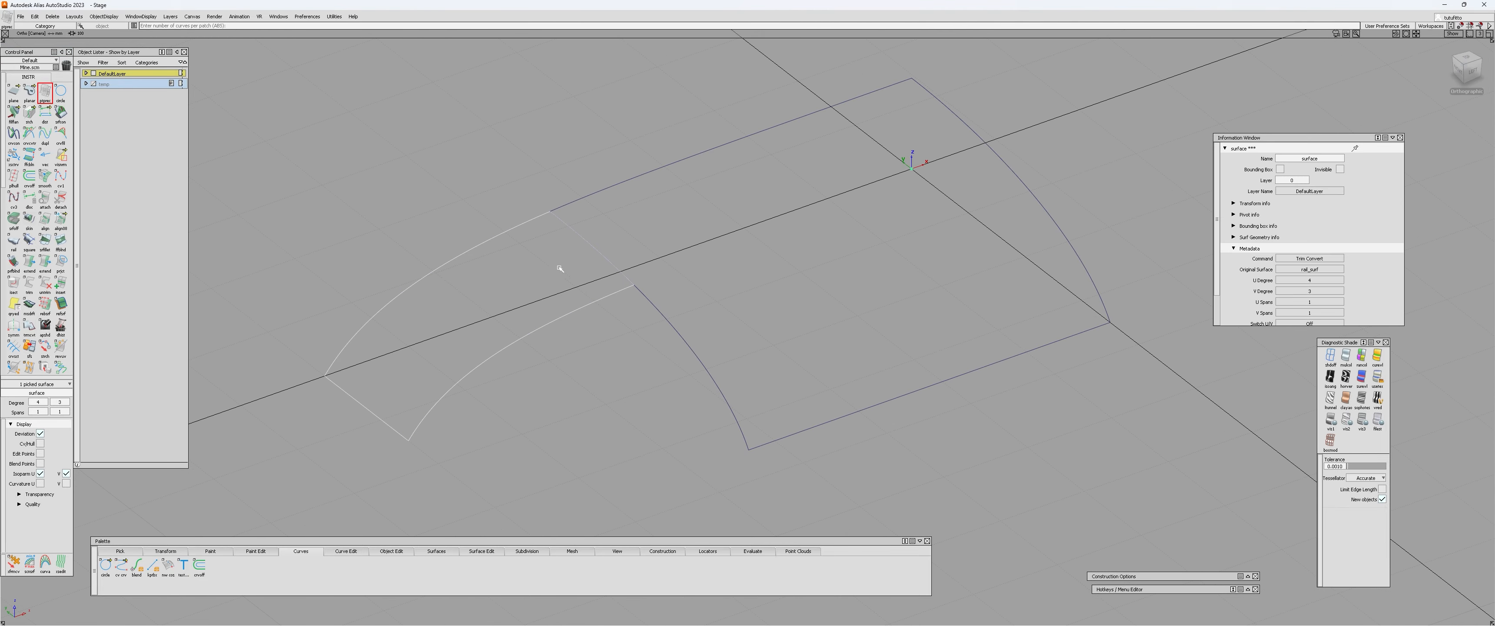
pyautogui.click(368, 190)
pyautogui.keyDown('ctrl'); pyautogui.keyDown('shift'); pyautogui.moveTo(480, 258); pyautogui.dragTo(511, 268); pyautogui.keyUp('shift'); pyautogui.keyUp('ctrl')
pyautogui.click(584, 238)
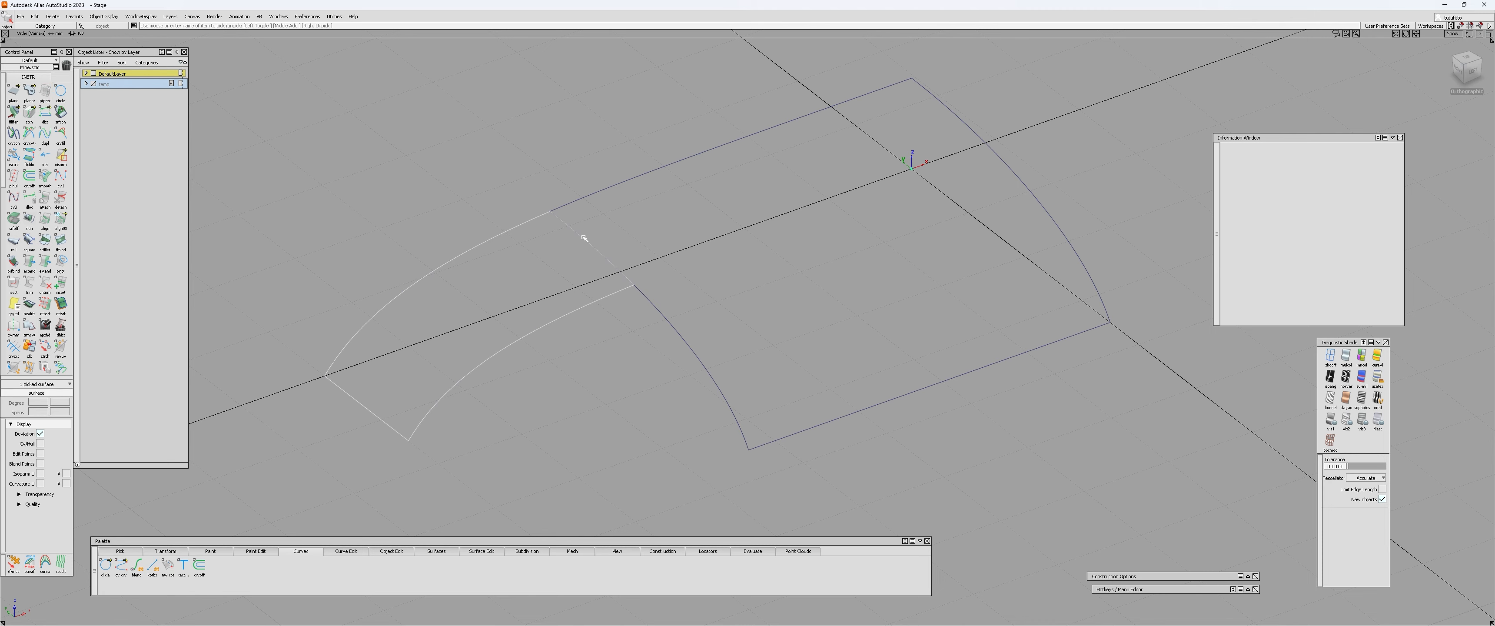
pyautogui.click(584, 238)
pyautogui.click(45, 91)
pyautogui.click(47, 91)
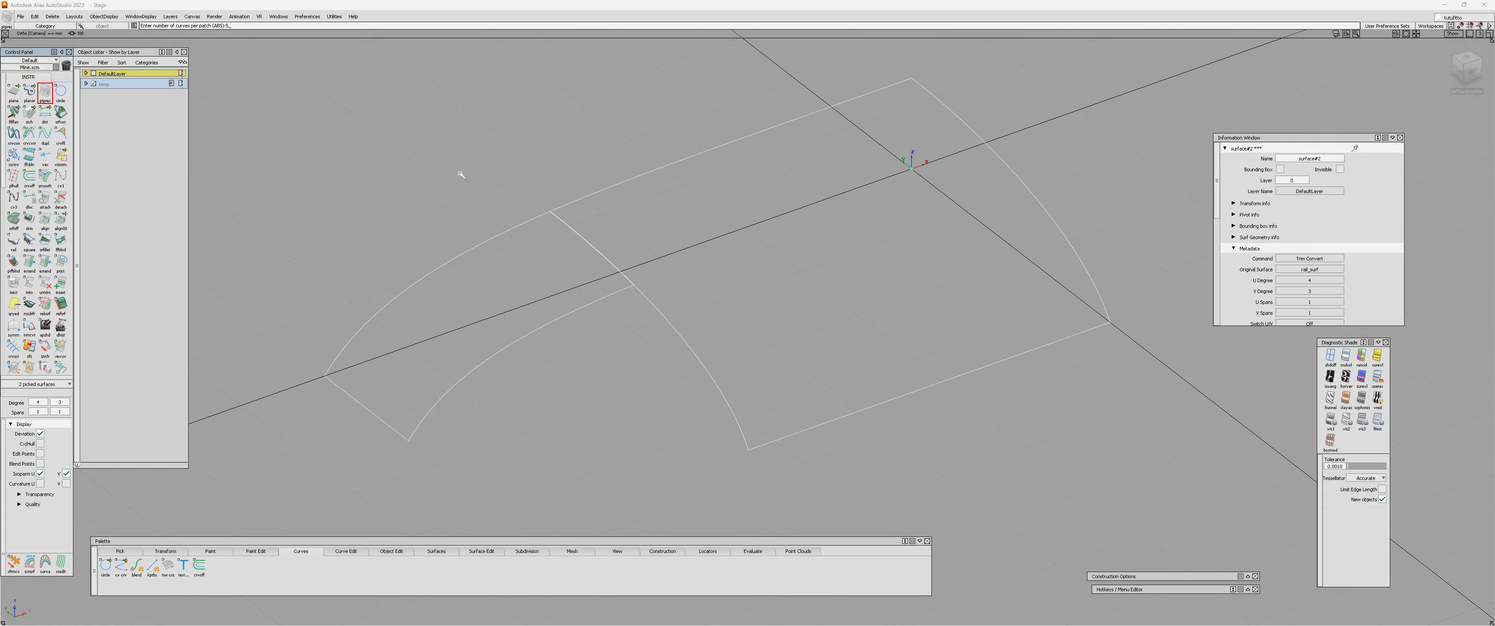
pyautogui.keyDown('alt'); pyautogui.keyDown('shift'); pyautogui.moveTo(765, 309); pyautogui.dragTo(598, 310); pyautogui.keyUp('shift'); pyautogui.keyUp('alt')
pyautogui.click(621, 447)
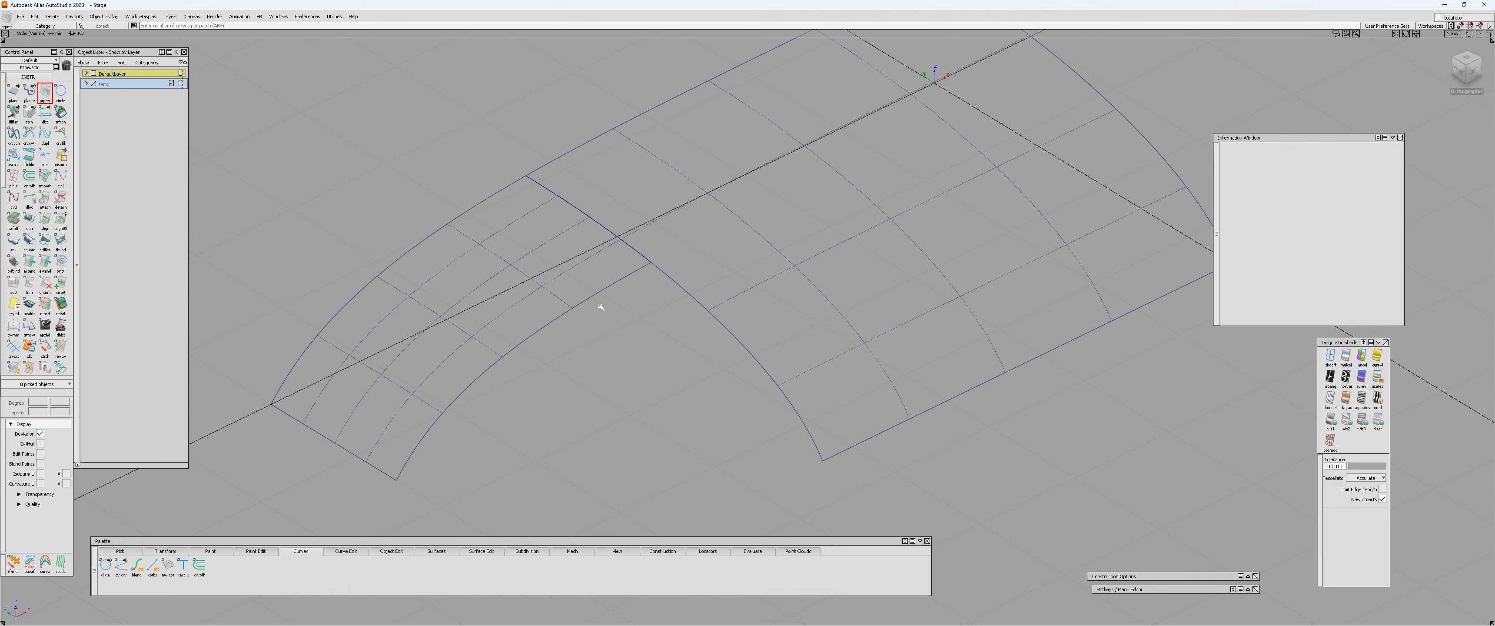
# Create isoparametric curves on surface: one across the small patch and two lengthwise on the large patch near their shared corner.
pyautogui.hotkey('ctrl', 'i')
pyautogui.moveTo(872, 440); pyautogui.dragTo(731, 301)
pyautogui.moveTo(377, 469); pyautogui.dragTo(565, 302)
pyautogui.keyDown('alt'); pyautogui.keyDown('shift'); pyautogui.moveTo(647, 418); pyautogui.dragTo(608, 375); pyautogui.keyUp('shift'); pyautogui.keyUp('alt')
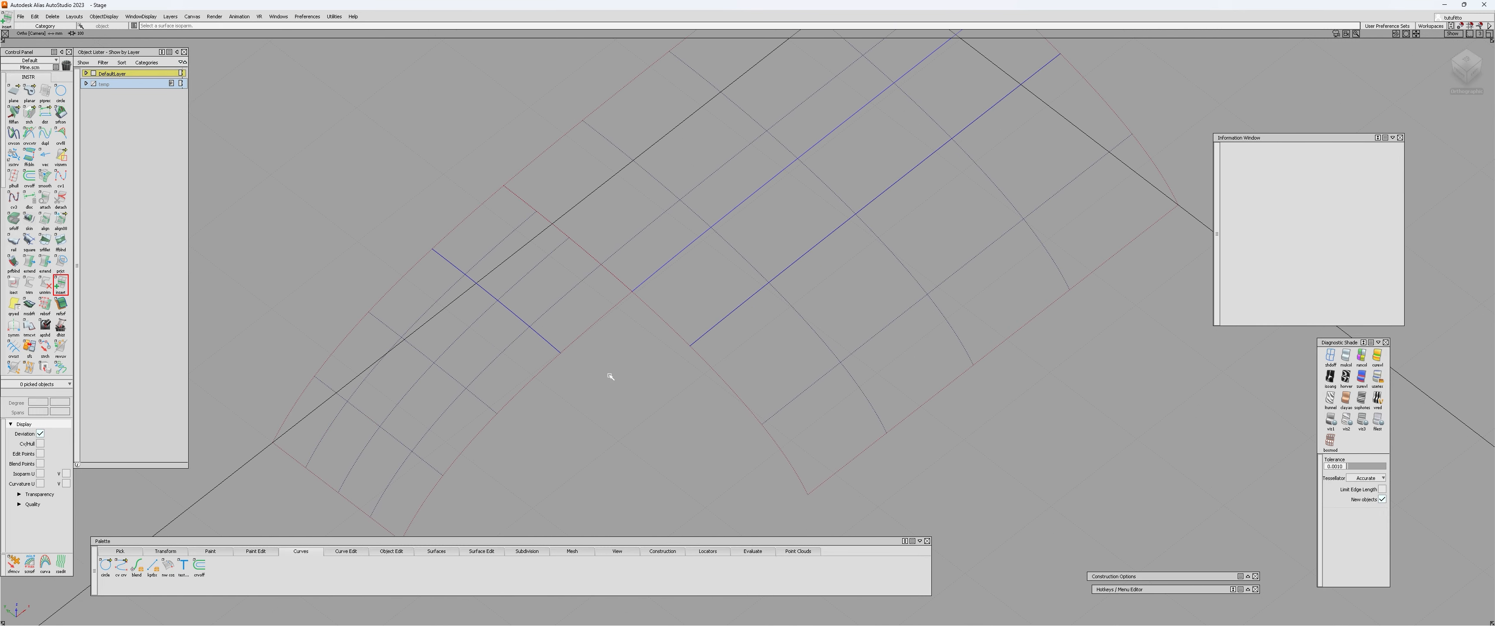
# Trim both patches to their curves on surface, keeping the small region beside the shared edge and the large patch's lengthwise strip.
pyautogui.press('t')
pyautogui.click(573, 321)
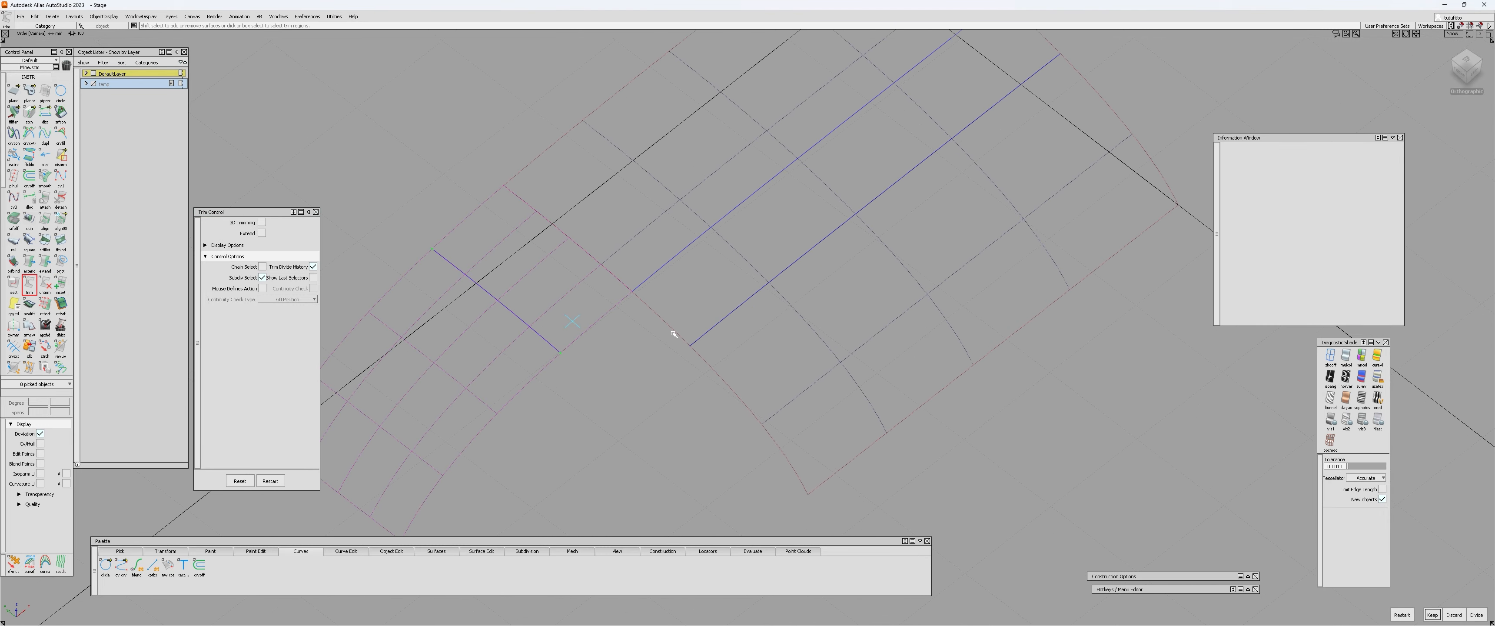
pyautogui.press('space')
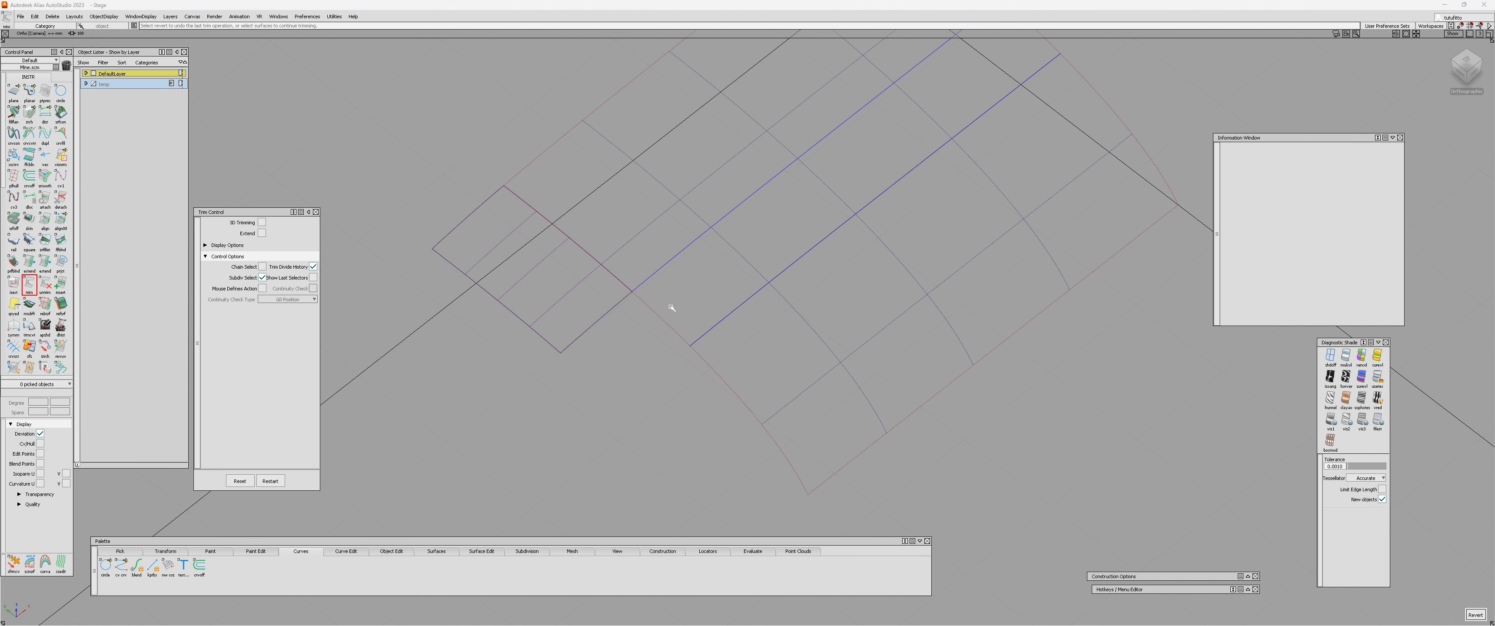
pyautogui.click(668, 327)
pyautogui.press('space')
pyautogui.press('q')
pyautogui.click(568, 344)
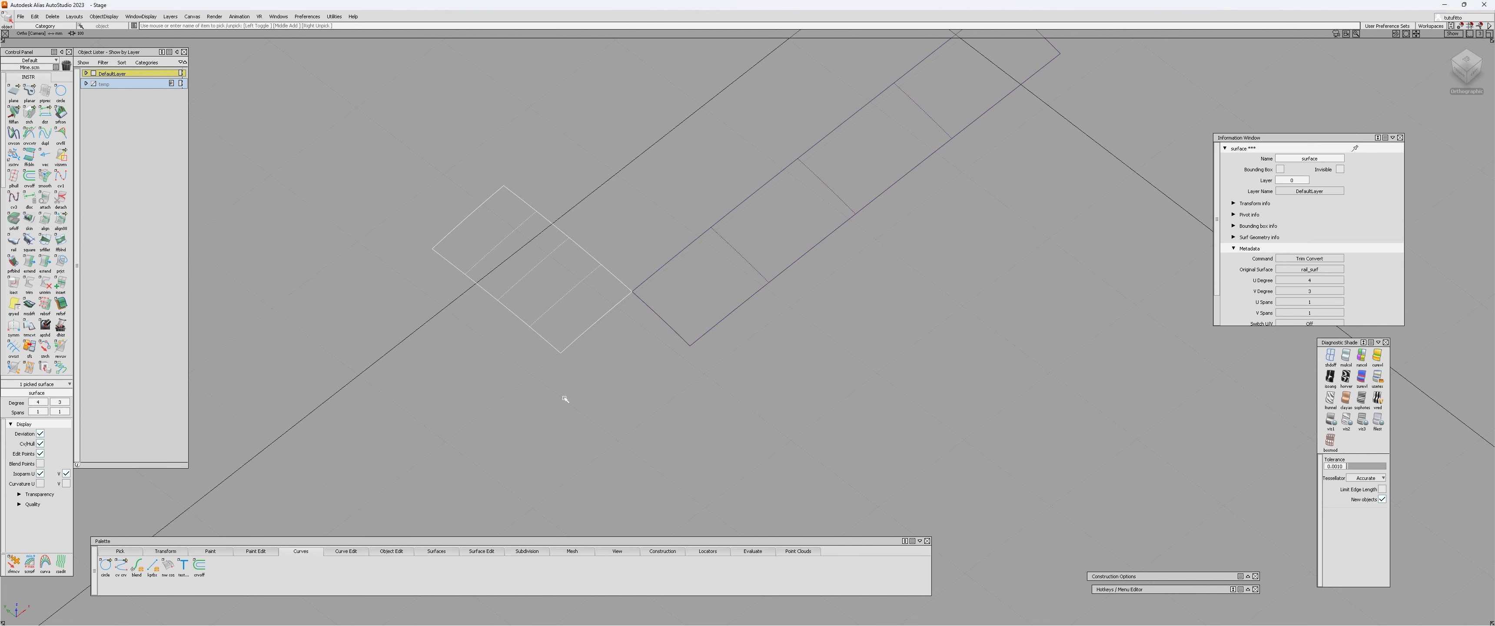
pyautogui.click(565, 399)
# Set up a one-generation, one-rail surface with G2 Curvature continuity on both curves and Explicit Control enabled.
pyautogui.keyDown('alt'); pyautogui.keyDown('shift'); pyautogui.moveTo(564, 395); pyautogui.dragTo(580, 364, button='middle'); pyautogui.keyUp('shift'); pyautogui.keyUp('alt')
pyautogui.keyDown('alt'); pyautogui.keyDown('shift'); pyautogui.moveTo(580, 365); pyautogui.dragTo(571, 351, button='right'); pyautogui.keyUp('shift'); pyautogui.keyUp('alt')
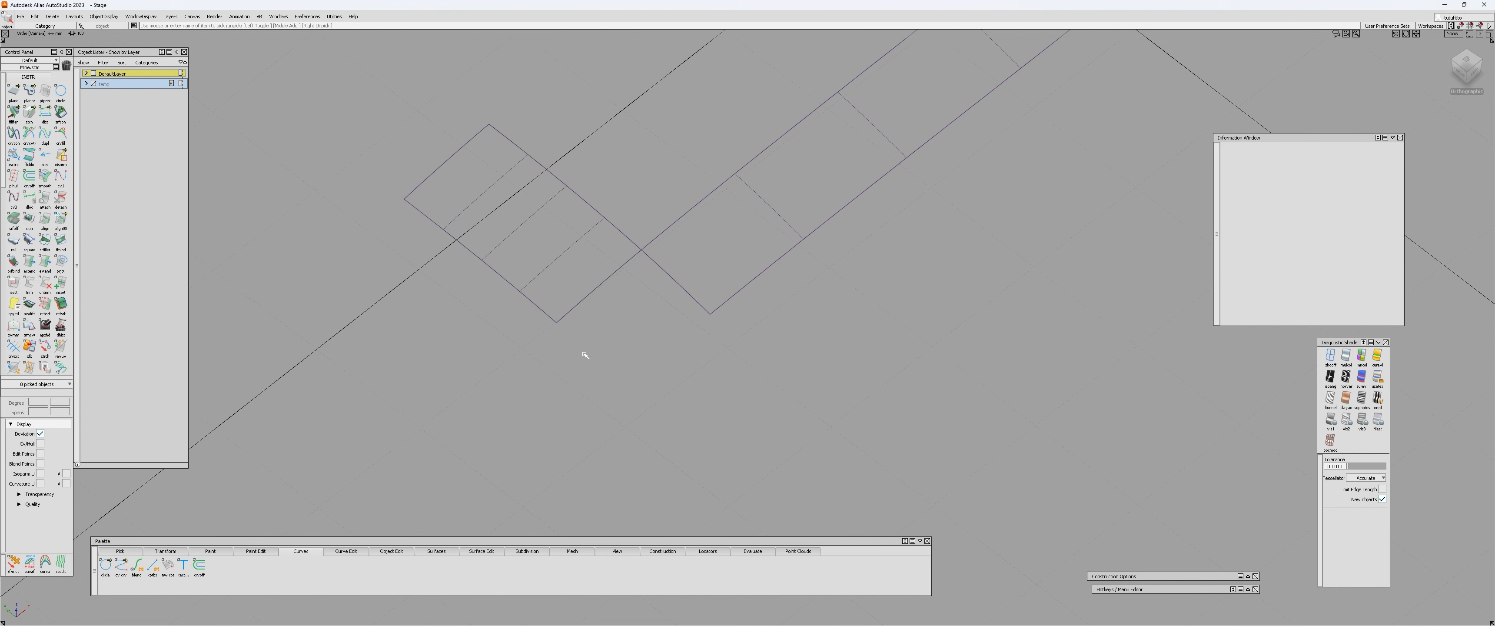
pyautogui.press('r')
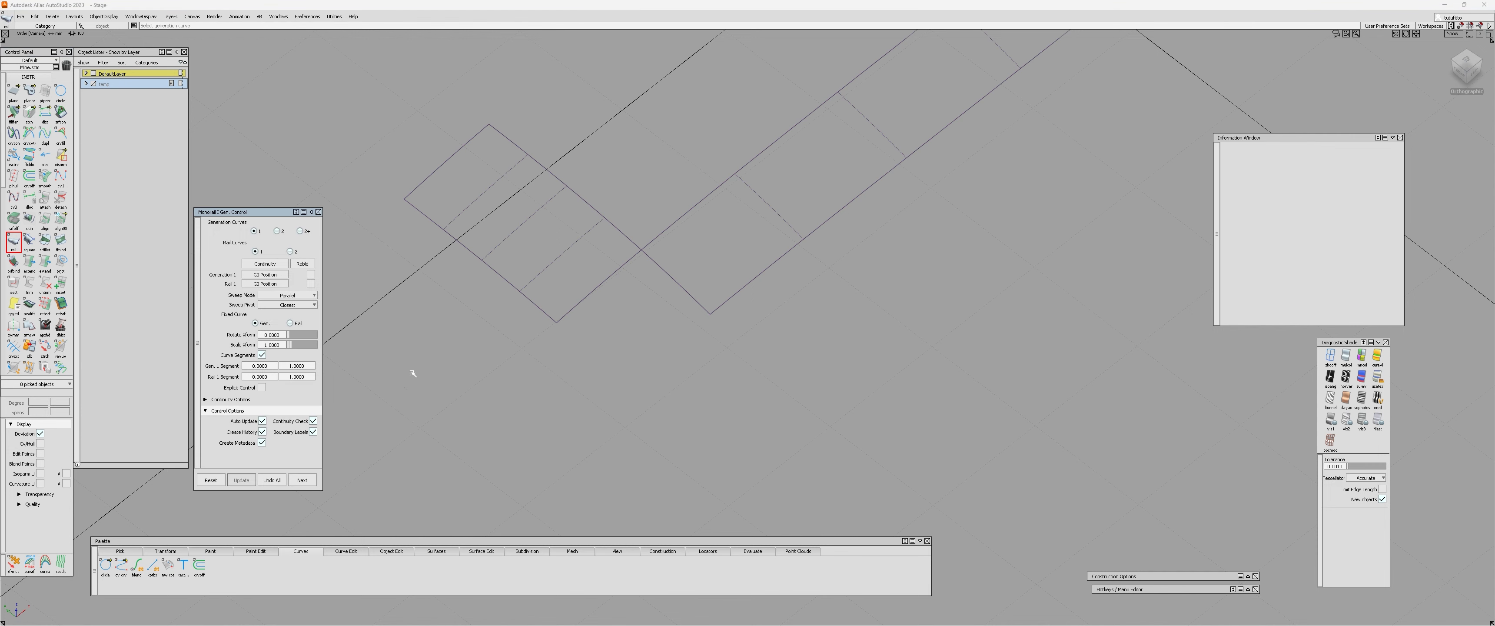
pyautogui.keyDown('alt'); pyautogui.keyDown('shift'); pyautogui.moveTo(563, 358); pyautogui.dragTo(555, 340, button='middle'); pyautogui.keyUp('shift'); pyautogui.keyUp('alt')
pyautogui.keyDown('alt'); pyautogui.keyDown('shift'); pyautogui.moveTo(554, 341); pyautogui.dragTo(557, 298, button='right'); pyautogui.keyUp('shift'); pyautogui.keyUp('alt')
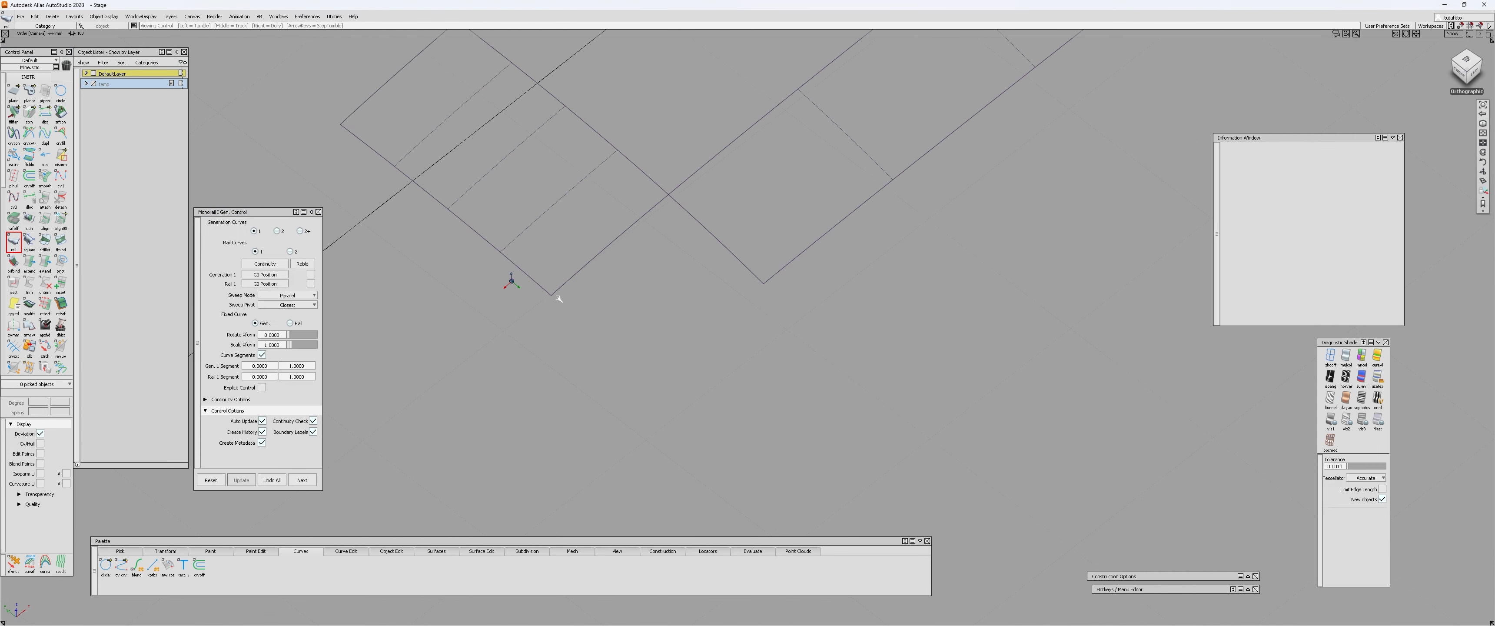
pyautogui.keyDown('alt'); pyautogui.keyDown('shift'); pyautogui.moveTo(558, 295); pyautogui.dragTo(475, 349); pyautogui.keyUp('shift'); pyautogui.keyUp('alt')
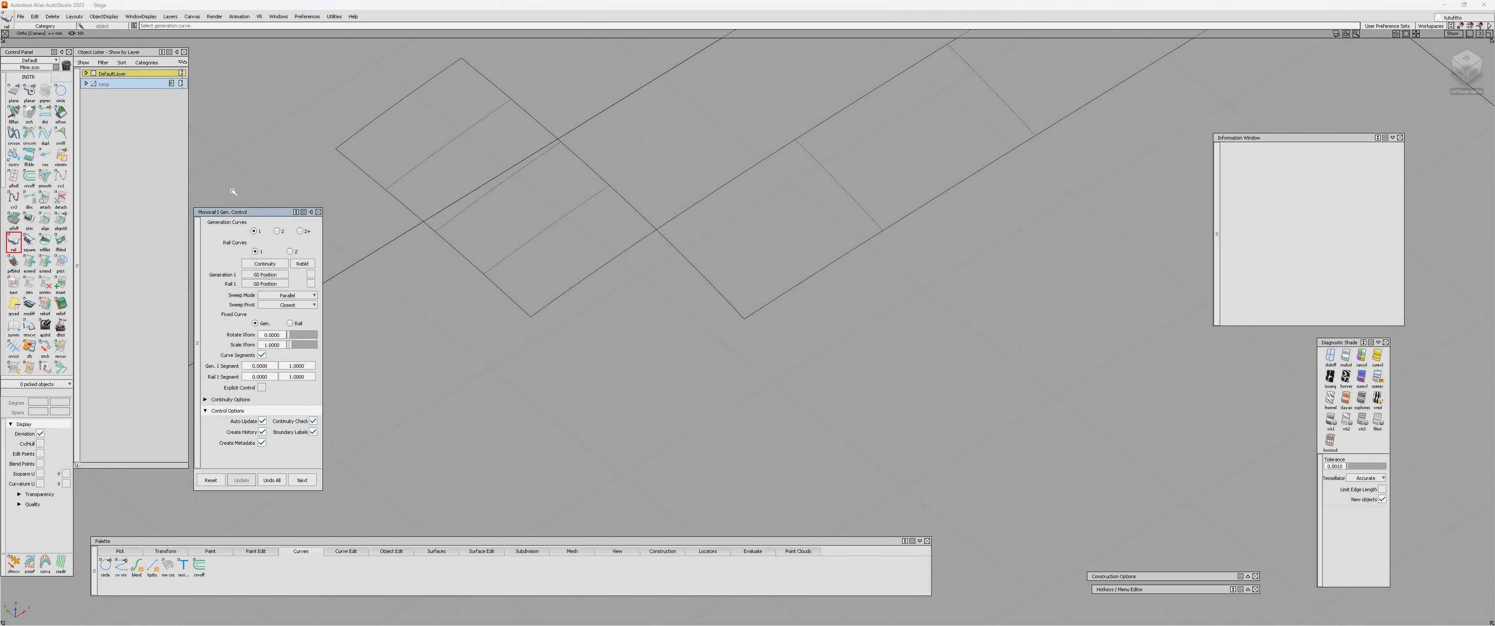
pyautogui.moveTo(254, 214); pyautogui.dragTo(256, 192)
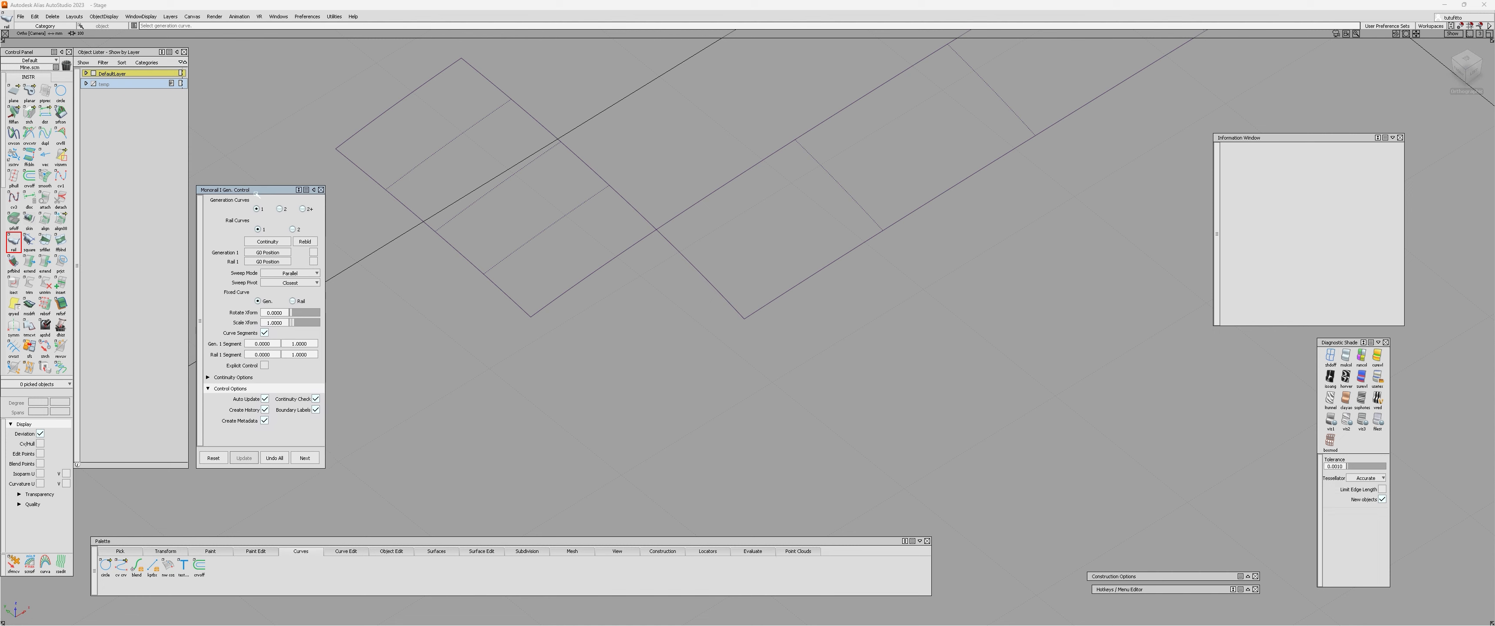
pyautogui.keyDown('alt'); pyautogui.keyDown('shift'); pyautogui.moveTo(422, 323); pyautogui.dragTo(436, 325, button='middle'); pyautogui.keyUp('shift'); pyautogui.keyUp('alt')
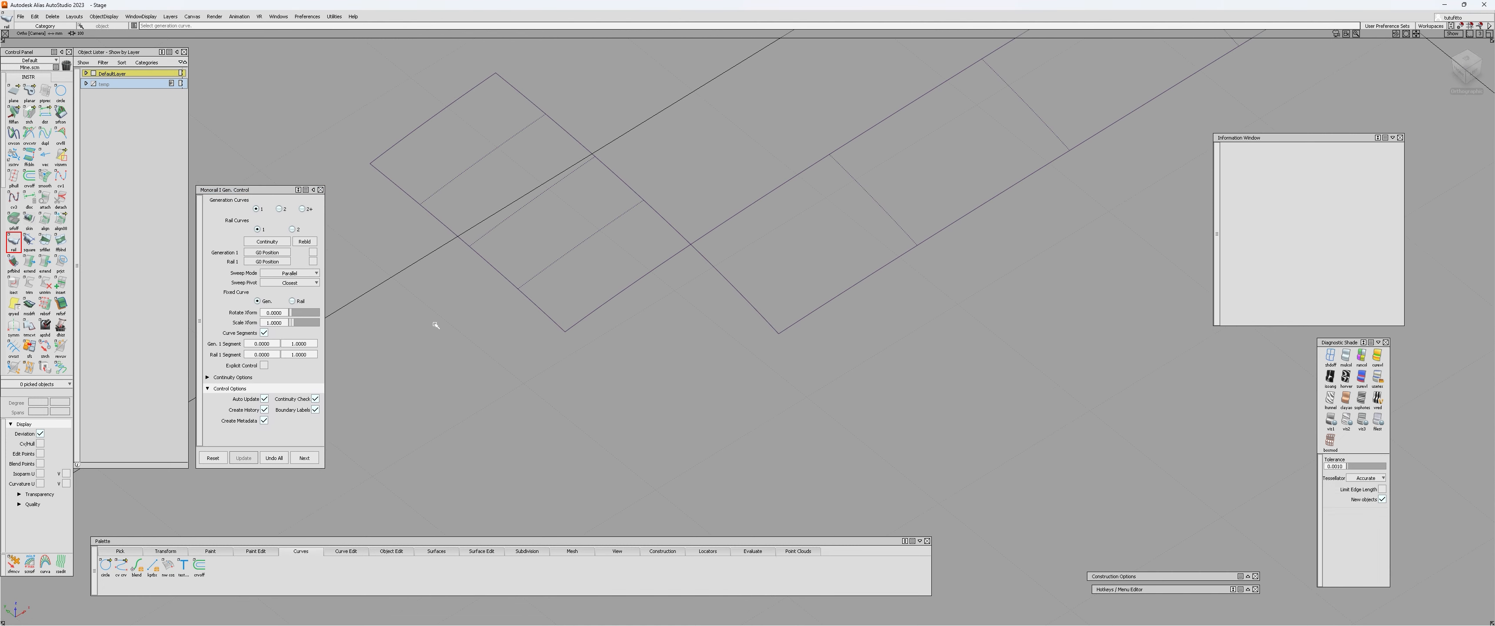
pyautogui.click(280, 241)
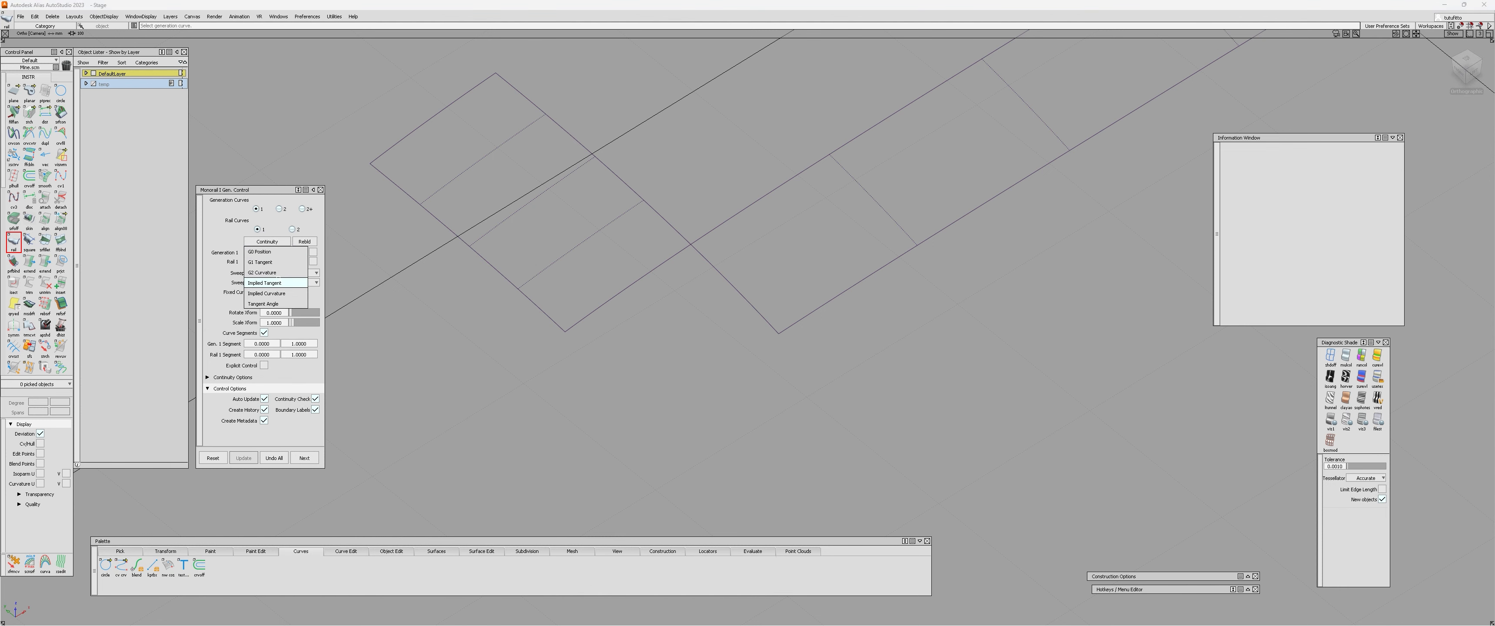
pyautogui.click(279, 269)
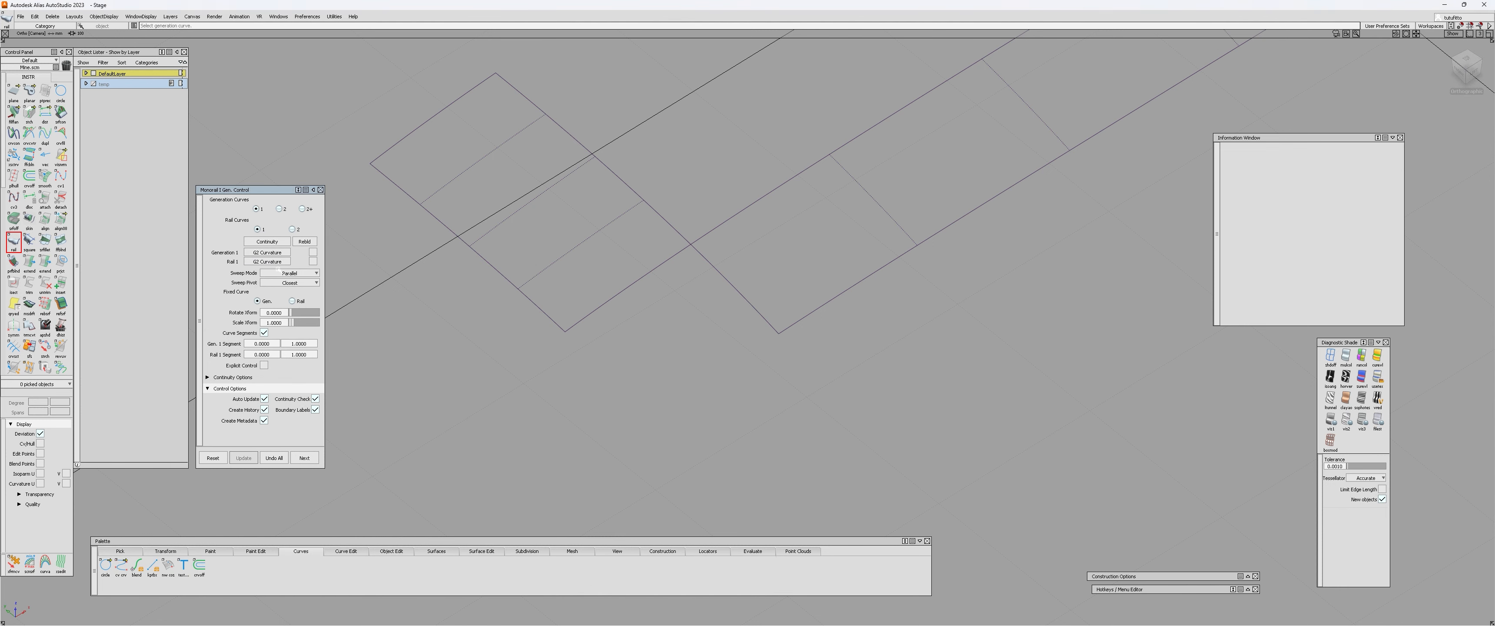
pyautogui.click(265, 366)
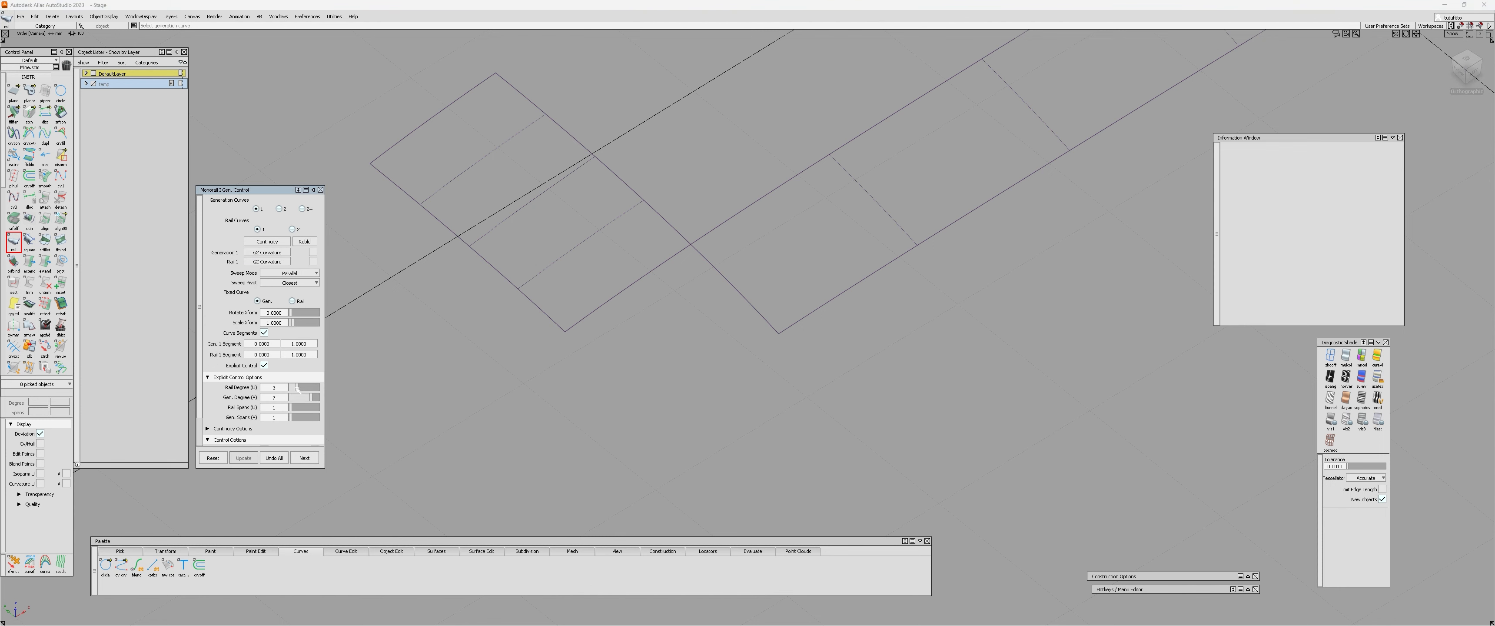
# Build the rail surface in the inner corner from the two trimmed patch edges and close the Rail tool.
pyautogui.keyDown('alt'); pyautogui.keyDown('shift'); pyautogui.moveTo(525, 361); pyautogui.dragTo(581, 309, button='right'); pyautogui.keyUp('shift'); pyautogui.keyUp('alt')
pyautogui.keyDown('alt'); pyautogui.keyDown('shift'); pyautogui.moveTo(582, 308); pyautogui.dragTo(470, 186); pyautogui.keyUp('shift'); pyautogui.keyUp('alt')
pyautogui.click(692, 290)
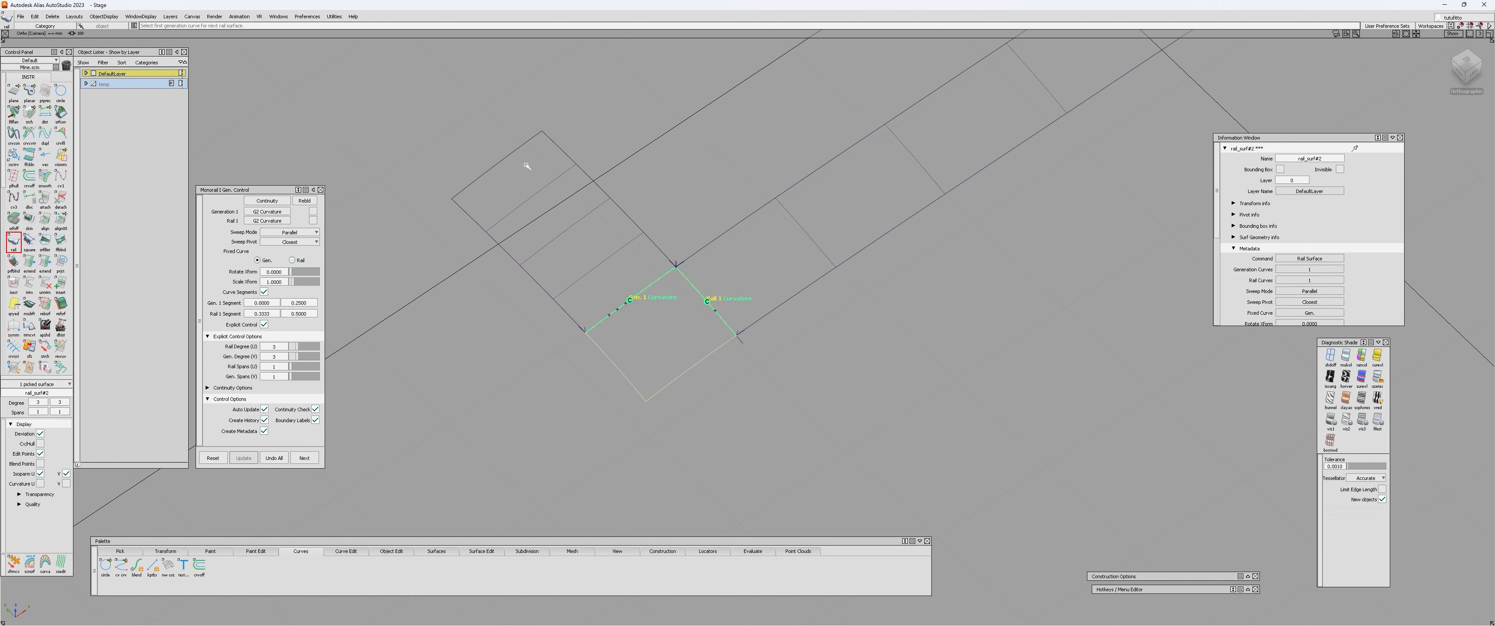
pyautogui.keyDown('alt'); pyautogui.keyDown('shift'); pyautogui.moveTo(687, 370); pyautogui.dragTo(635, 354); pyautogui.keyUp('shift'); pyautogui.keyUp('alt')
pyautogui.keyDown('alt'); pyautogui.keyDown('shift'); pyautogui.moveTo(635, 354); pyautogui.dragTo(694, 263, button='right'); pyautogui.keyUp('shift'); pyautogui.keyUp('alt')
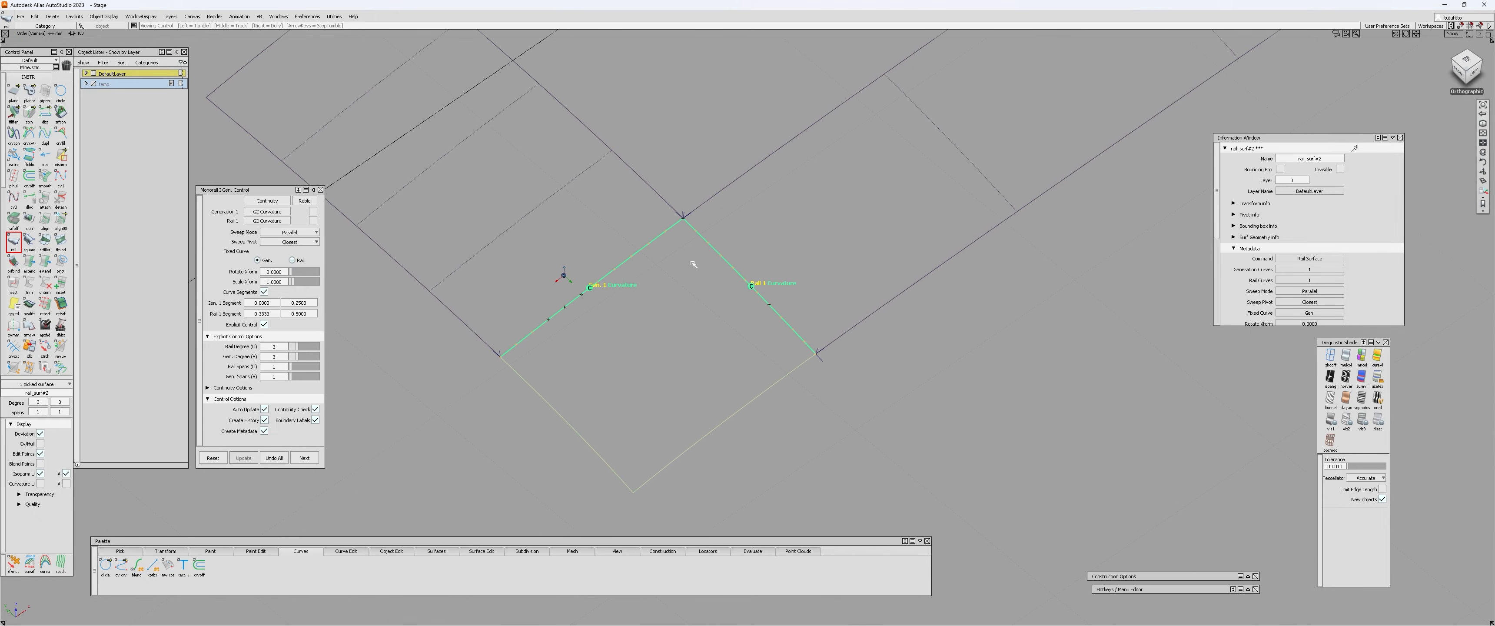
pyautogui.press('c')
pyautogui.keyDown('alt'); pyautogui.keyDown('shift'); pyautogui.moveTo(643, 378); pyautogui.dragTo(686, 387); pyautogui.keyUp('shift'); pyautogui.keyUp('alt')
pyautogui.press('space')
pyautogui.keyDown('alt'); pyautogui.keyDown('shift'); pyautogui.moveTo(686, 388); pyautogui.dragTo(642, 404, button='right'); pyautogui.keyUp('shift'); pyautogui.keyUp('alt')
pyautogui.press('c')
pyautogui.click(677, 352)
pyautogui.press('h')
pyautogui.press('Return')
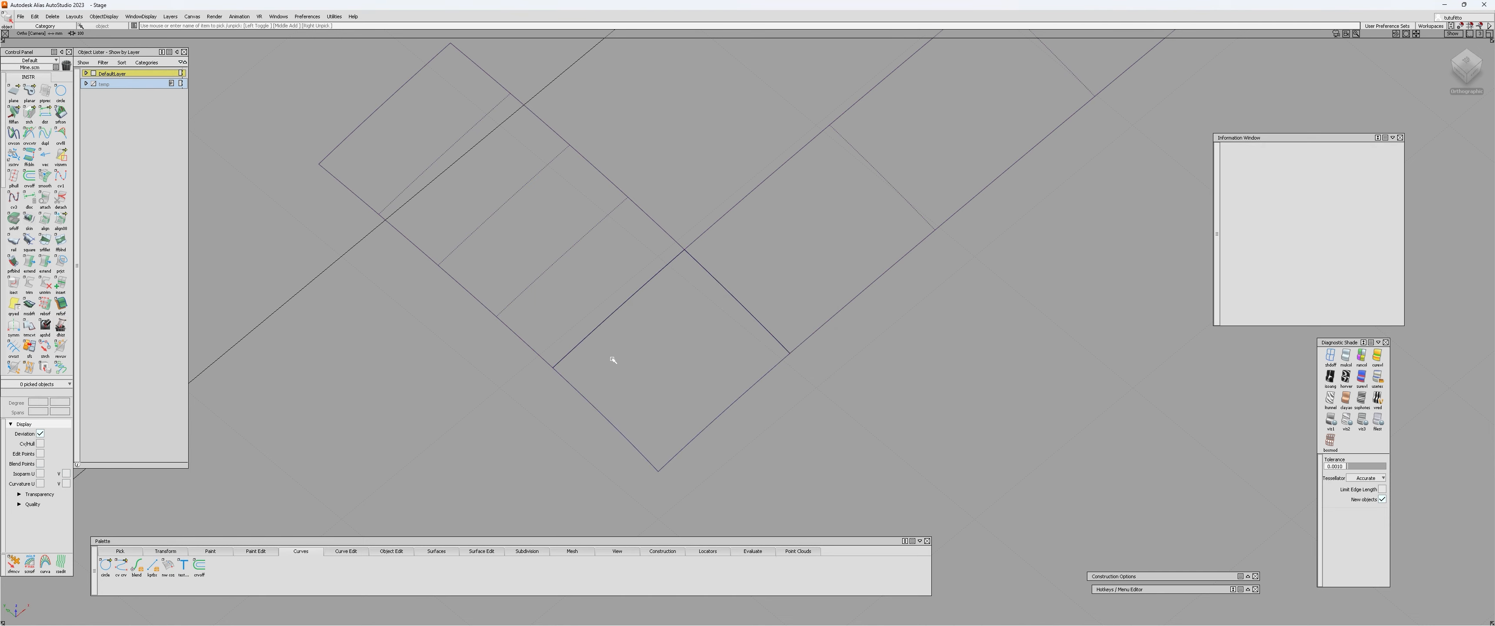
# Untrim both the small and the large patch around the new corner surface.
pyautogui.press('u')
pyautogui.keyDown('alt'); pyautogui.keyDown('shift'); pyautogui.moveTo(697, 417); pyautogui.dragTo(650, 343); pyautogui.keyUp('shift'); pyautogui.keyUp('alt')
pyautogui.click(595, 274)
pyautogui.click(792, 296)
pyautogui.keyDown('alt'); pyautogui.keyDown('shift'); pyautogui.moveTo(808, 300); pyautogui.dragTo(787, 354, button='right'); pyautogui.keyUp('shift'); pyautogui.keyUp('alt')
pyautogui.keyDown('alt'); pyautogui.keyDown('shift'); pyautogui.moveTo(788, 354); pyautogui.dragTo(694, 356); pyautogui.keyUp('shift'); pyautogui.keyUp('alt')
pyautogui.keyDown('alt'); pyautogui.keyDown('shift'); pyautogui.moveTo(693, 356); pyautogui.dragTo(725, 297, button='right'); pyautogui.keyUp('shift'); pyautogui.keyUp('alt')
pyautogui.keyDown('alt'); pyautogui.keyDown('shift'); pyautogui.moveTo(725, 297); pyautogui.dragTo(640, 328, button='middle'); pyautogui.keyUp('shift'); pyautogui.keyUp('alt')
# Delete the curve across the small patch and the large patch's outer lengthwise curve on surface.
pyautogui.press('c')
pyautogui.moveTo(591, 301); pyautogui.dragTo(556, 319)
pyautogui.moveTo(829, 274); pyautogui.dragTo(862, 314)
pyautogui.keyDown('alt'); pyautogui.keyDown('shift'); pyautogui.moveTo(843, 287); pyautogui.dragTo(787, 337, button='middle'); pyautogui.keyUp('shift'); pyautogui.keyUp('alt')
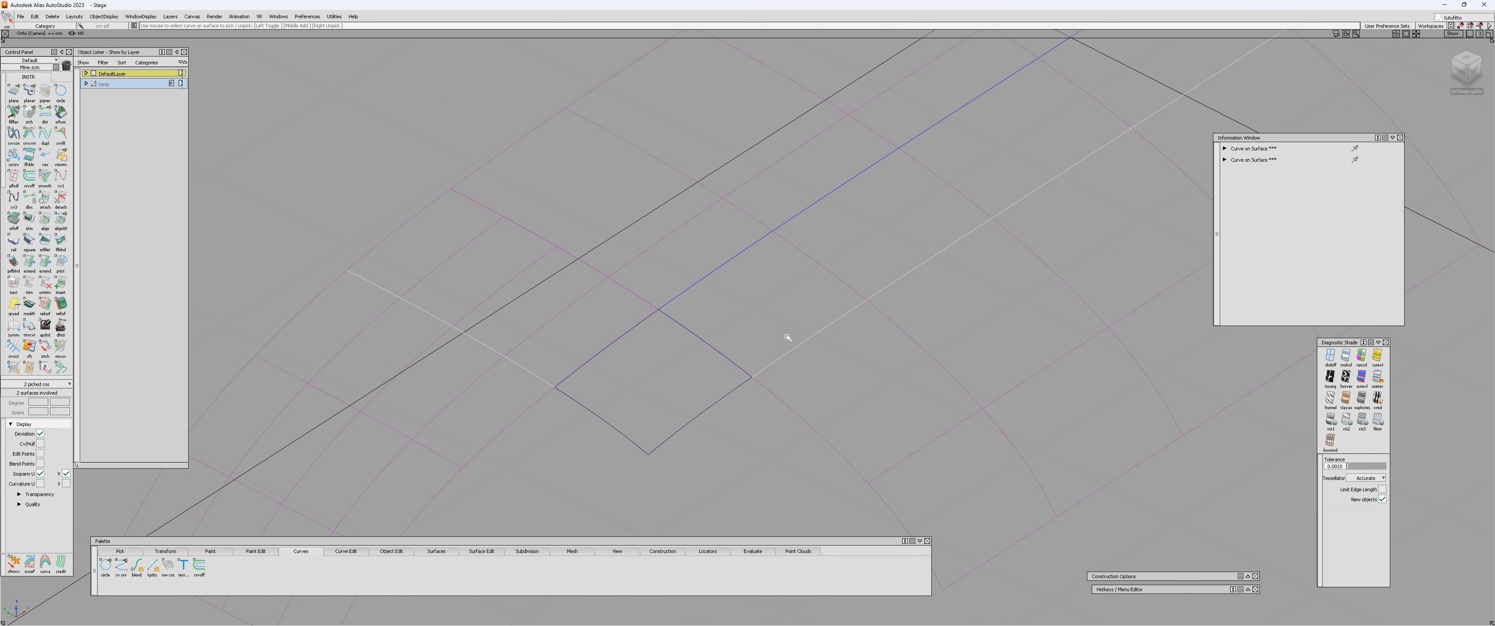
pyautogui.press('Delete')
pyautogui.press('Return')
# Trim the large patch along its remaining lengthwise curve on surface, keeping the side next to the corner surface.
pyautogui.keyDown('alt'); pyautogui.keyDown('shift'); pyautogui.moveTo(788, 335); pyautogui.dragTo(762, 364, button='right'); pyautogui.keyUp('shift'); pyautogui.keyUp('alt')
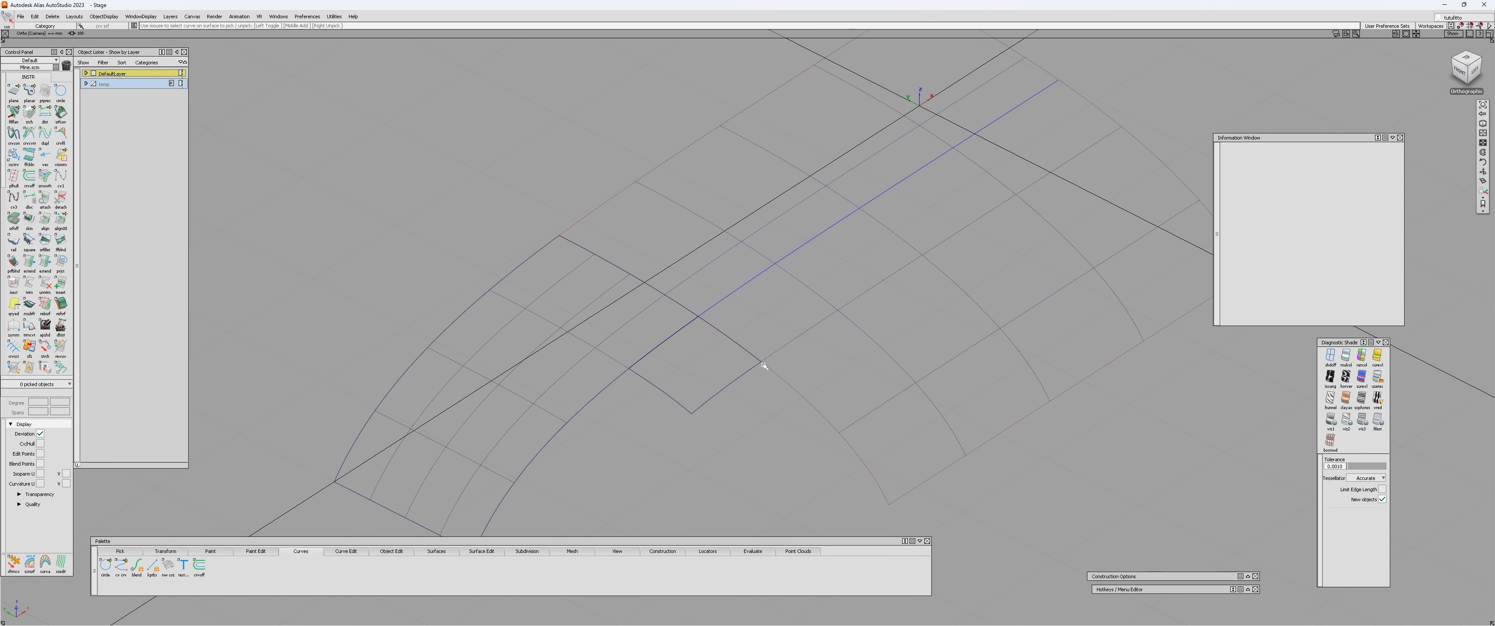
pyautogui.click(784, 281)
pyautogui.click(783, 281)
pyautogui.keyDown('alt'); pyautogui.keyDown('shift'); pyautogui.moveTo(781, 277); pyautogui.dragTo(690, 258); pyautogui.keyUp('shift'); pyautogui.keyUp('alt')
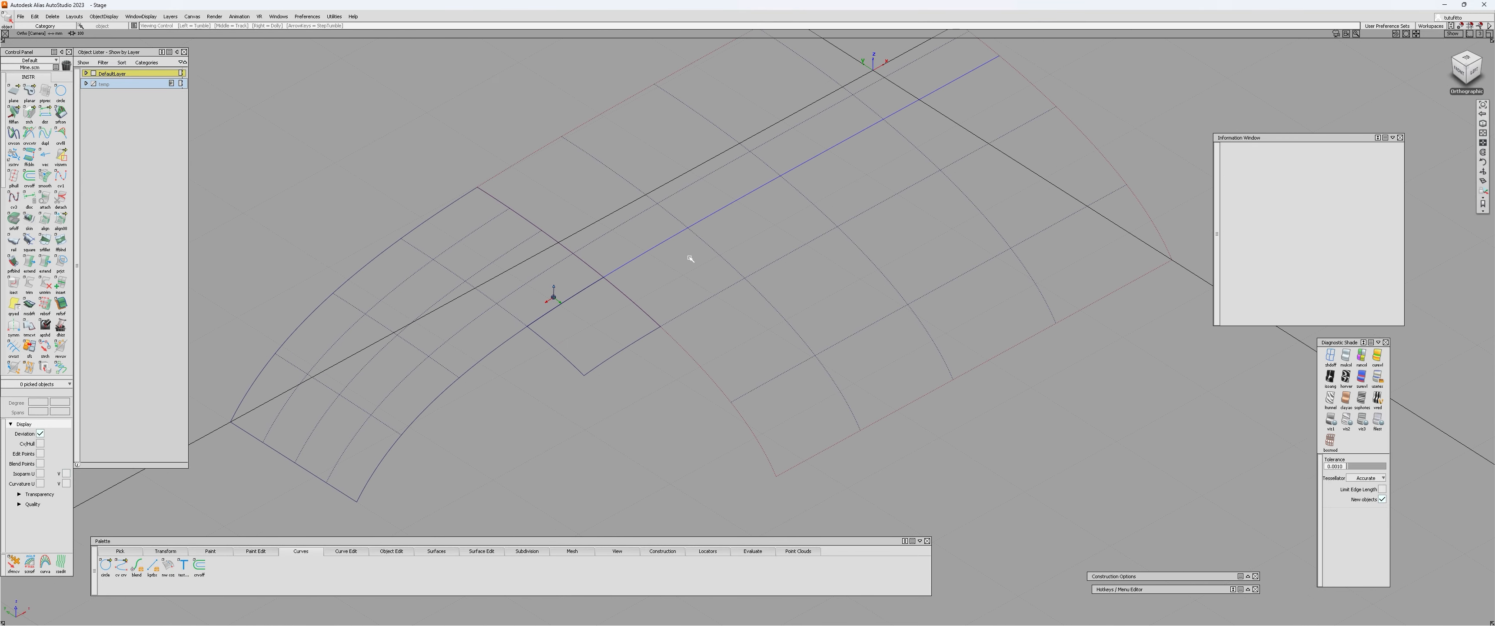
pyautogui.press('t')
pyautogui.click(718, 278)
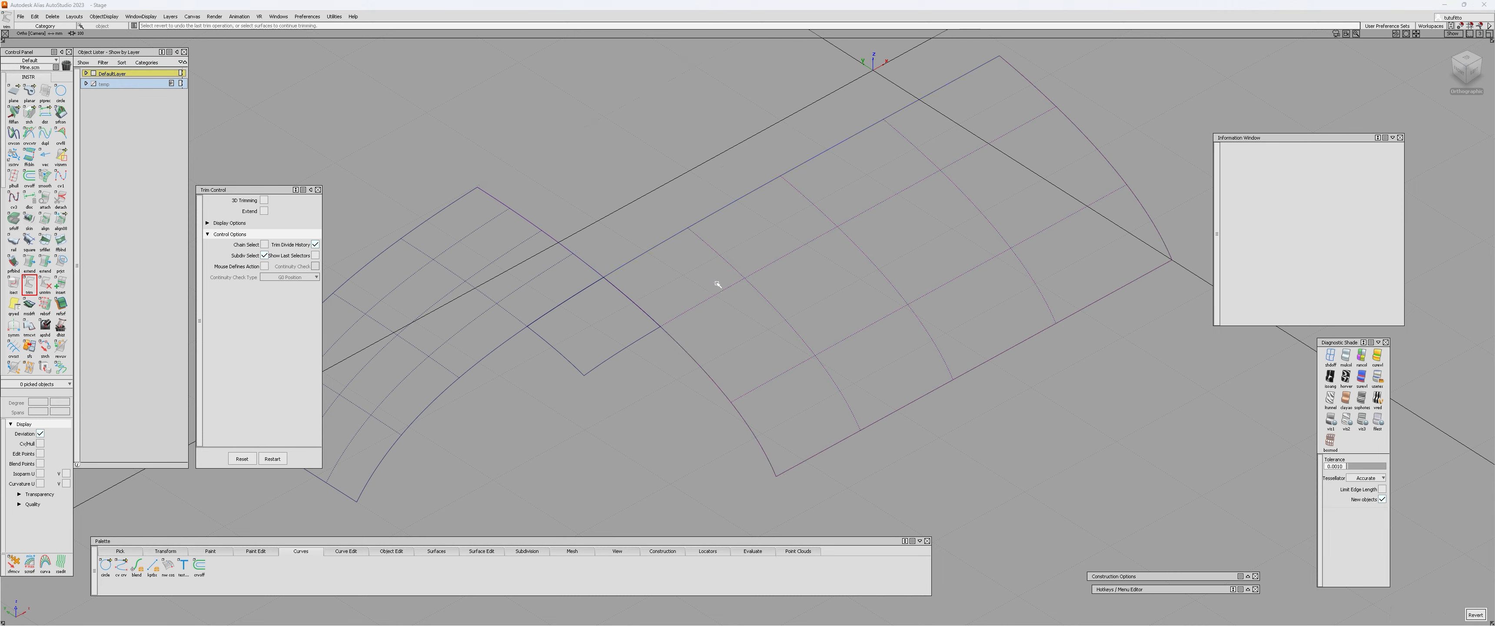
pyautogui.moveTo(714, 284)
pyautogui.keyDown('alt'); pyautogui.keyDown('shift'); pyautogui.mouseDown()
pyautogui.moveTo(697, 306)
pyautogui.moveTo(696, 273)
pyautogui.mouseUp(); pyautogui.keyUp('shift'); pyautogui.keyUp('alt')
pyautogui.press('q')
# Examine how the corner rail surface meets the small patch and the trimmed large patch from several angles.
pyautogui.click(696, 272)
pyautogui.click(693, 273)
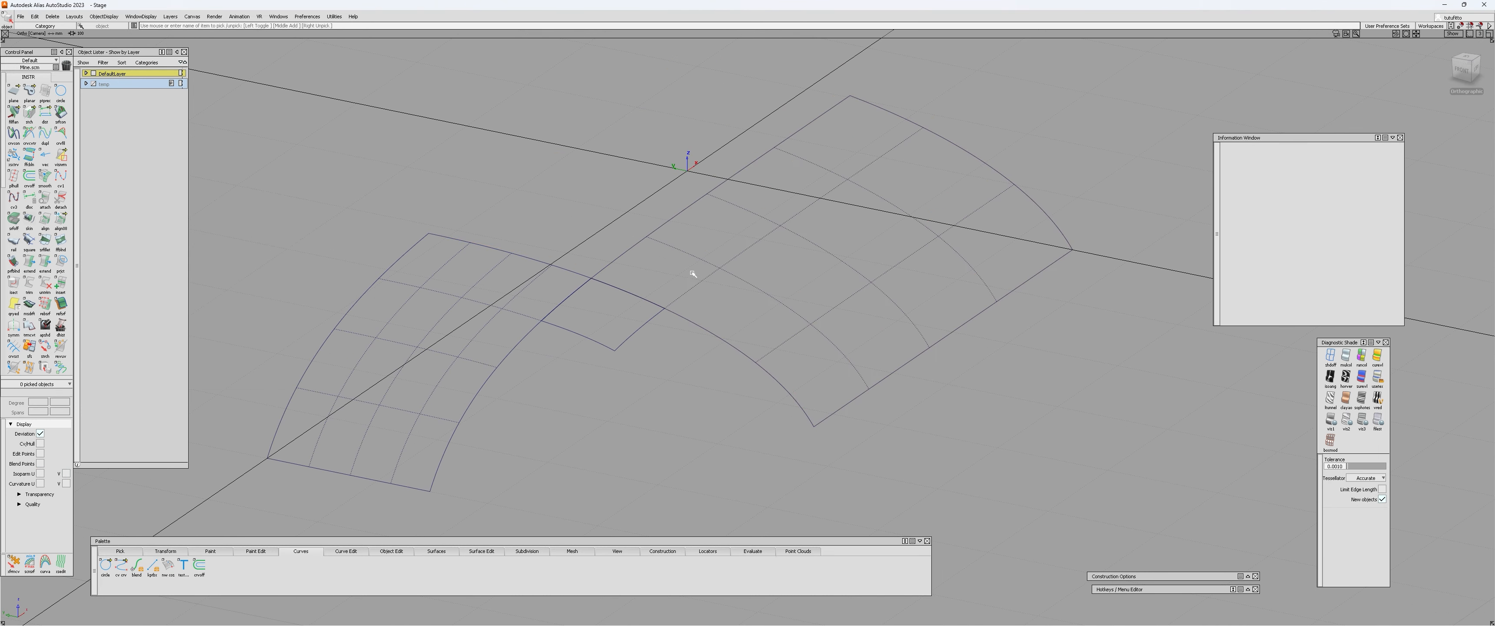
pyautogui.click(695, 271)
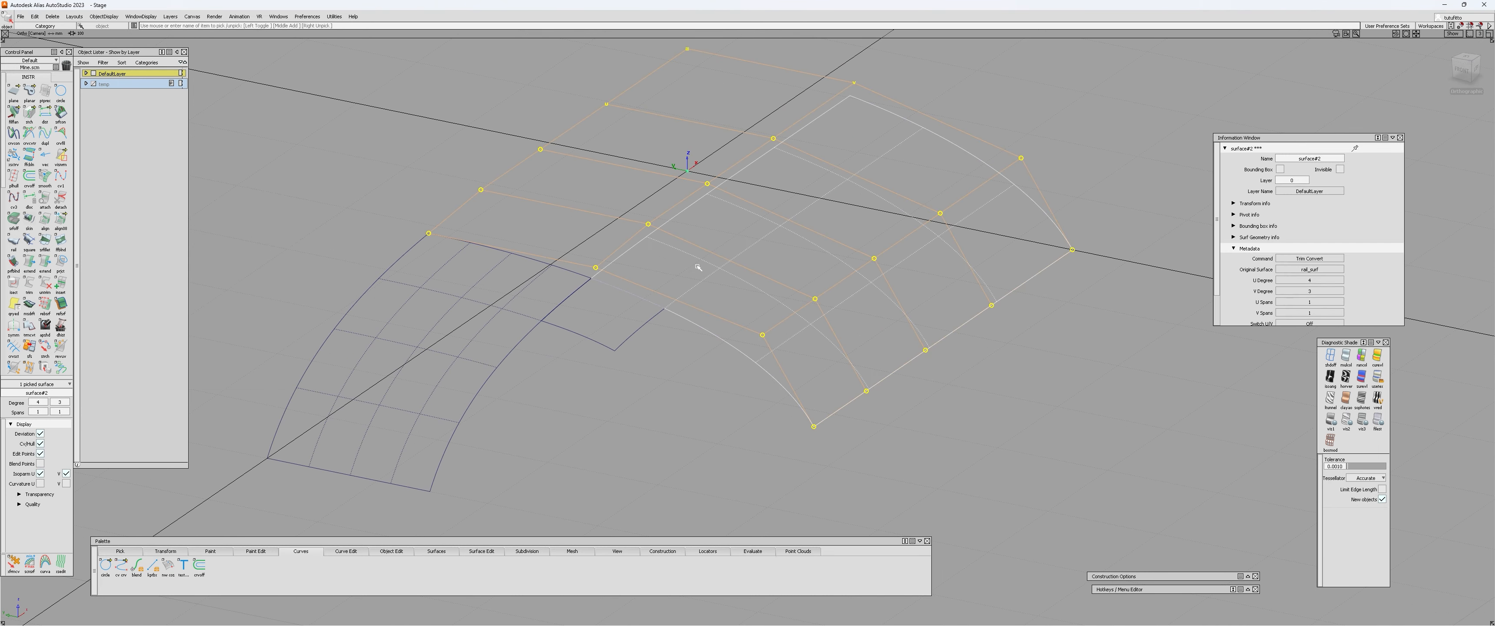
pyautogui.click(698, 268)
pyautogui.keyDown('alt'); pyautogui.keyDown('shift'); pyautogui.moveTo(697, 268); pyautogui.dragTo(502, 308); pyautogui.keyUp('shift'); pyautogui.keyUp('alt')
pyautogui.keyDown('alt'); pyautogui.keyDown('shift'); pyautogui.moveTo(501, 308); pyautogui.dragTo(522, 268, button='middle'); pyautogui.keyUp('shift'); pyautogui.keyUp('alt')
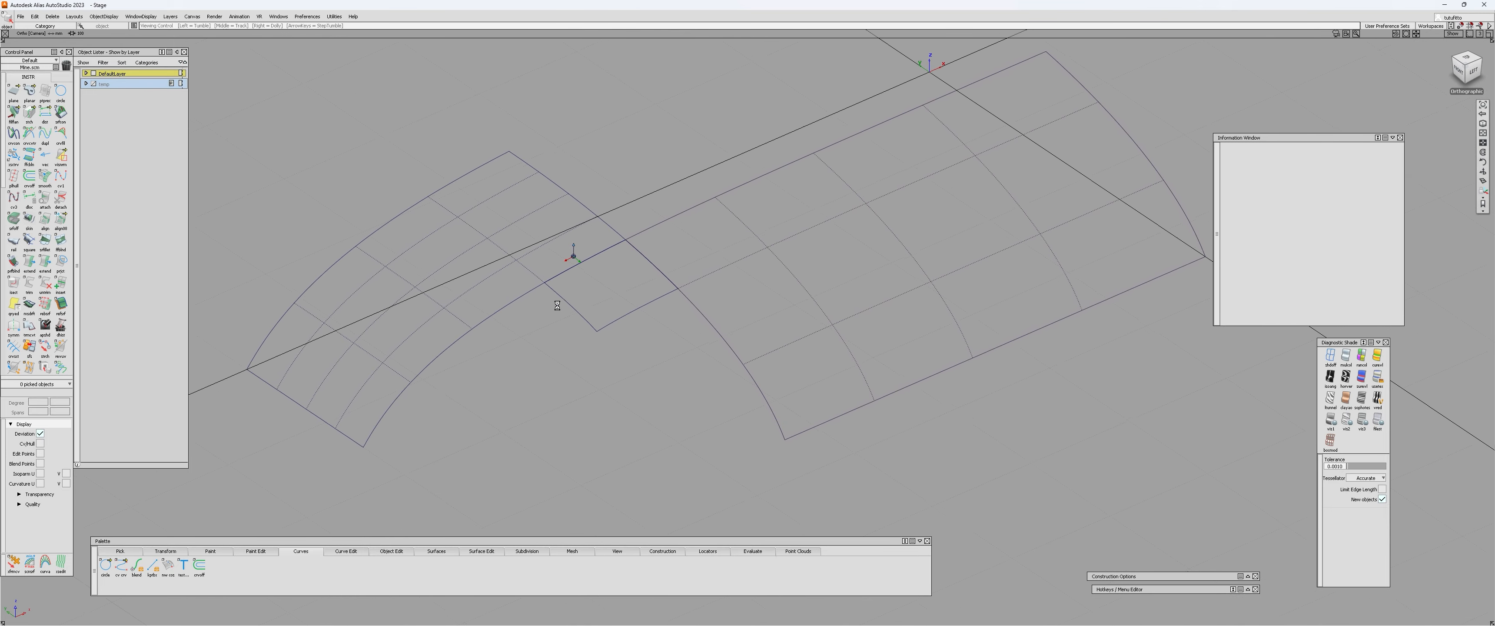
pyautogui.keyDown('alt'); pyautogui.keyDown('shift'); pyautogui.moveTo(557, 304); pyautogui.dragTo(566, 372); pyautogui.keyUp('shift'); pyautogui.keyUp('alt')
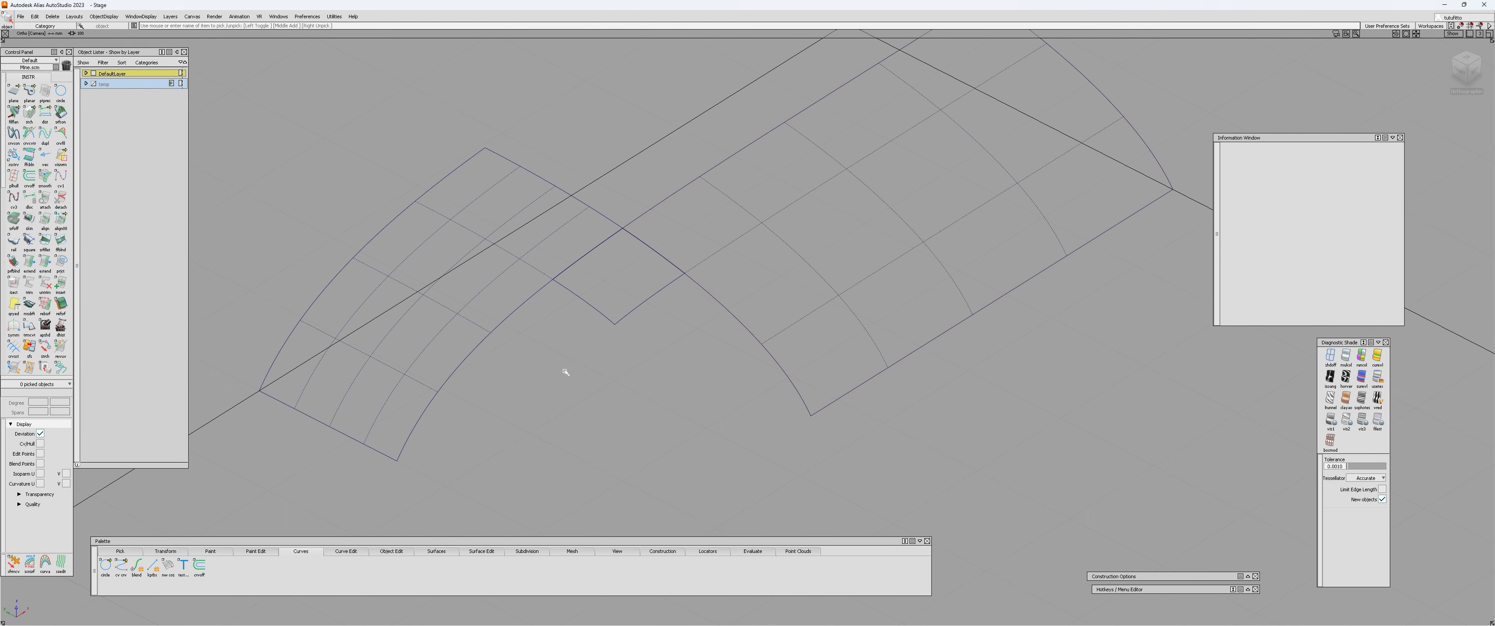
pyautogui.click(599, 312)
pyautogui.click(600, 361)
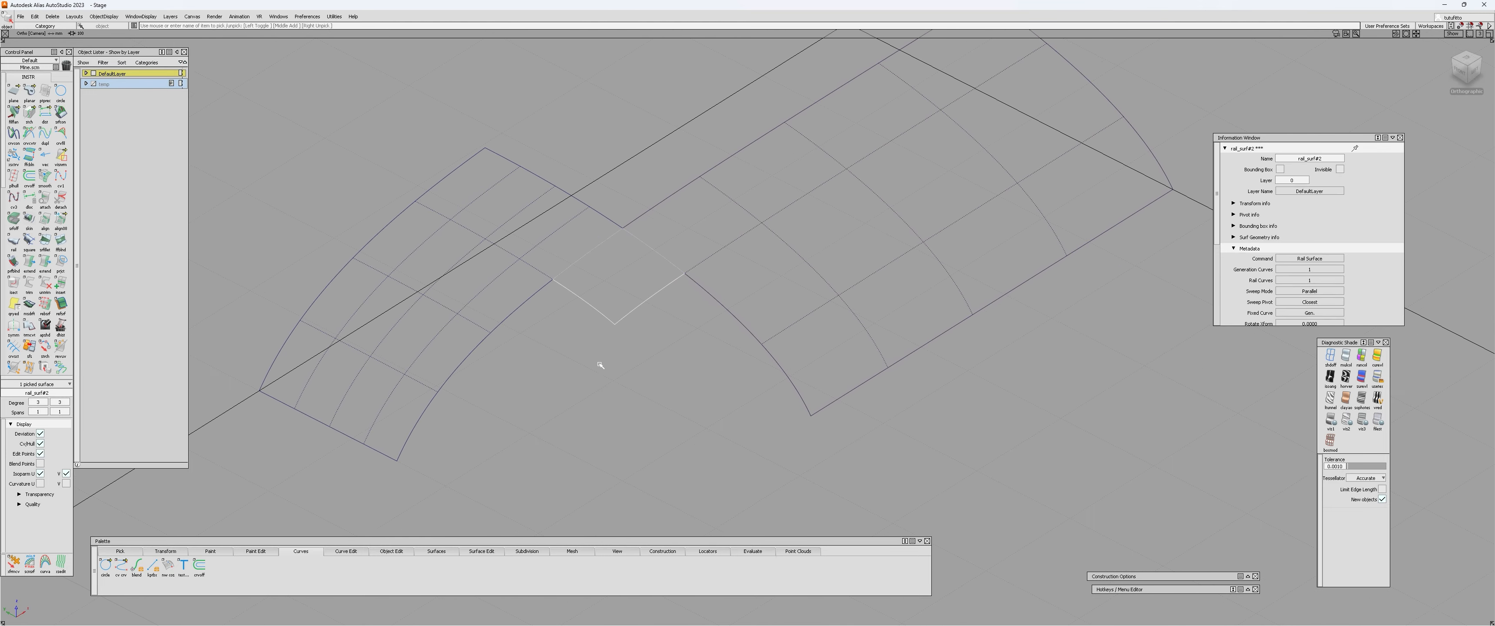
pyautogui.keyDown('alt'); pyautogui.keyDown('shift'); pyautogui.moveTo(561, 403); pyautogui.dragTo(517, 347, button='middle'); pyautogui.keyUp('shift'); pyautogui.keyUp('alt')
pyautogui.keyDown('alt'); pyautogui.keyDown('shift'); pyautogui.moveTo(517, 347); pyautogui.dragTo(327, 387); pyautogui.keyUp('shift'); pyautogui.keyUp('alt')
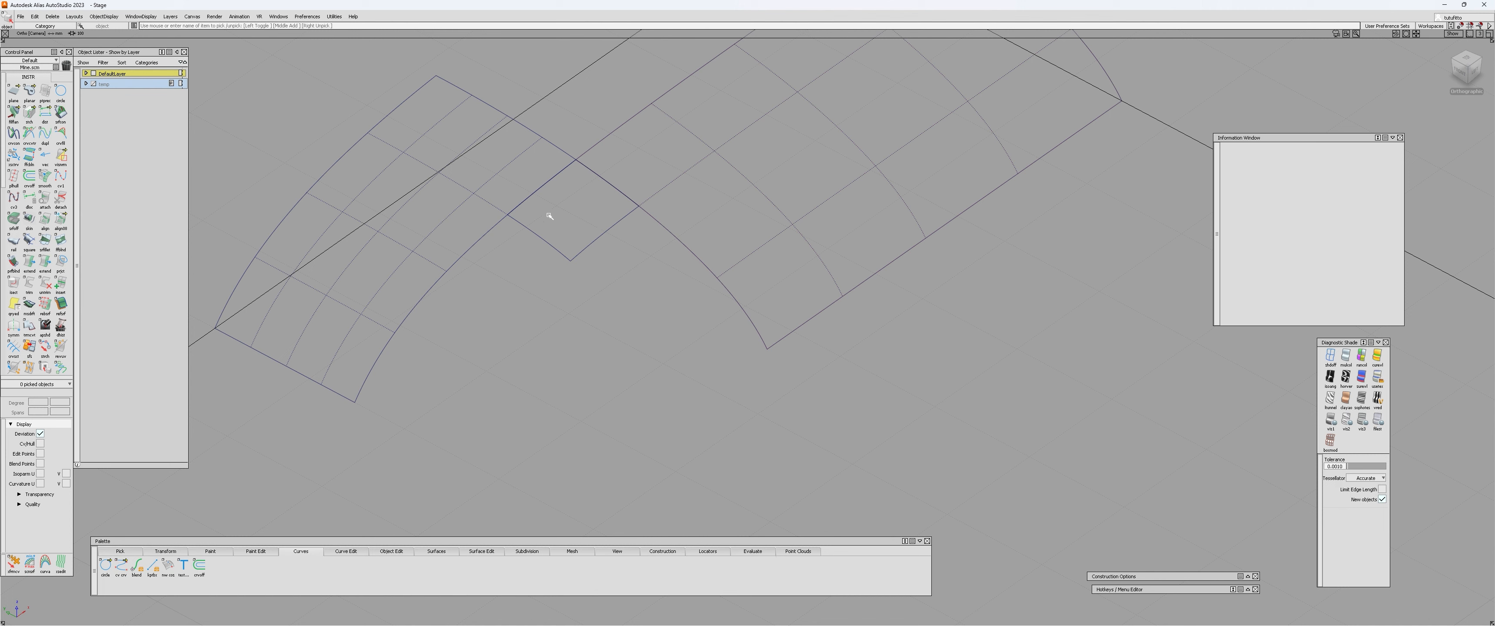
pyautogui.keyDown('alt'); pyautogui.keyDown('shift'); pyautogui.moveTo(550, 216); pyautogui.dragTo(244, 317); pyautogui.keyUp('shift'); pyautogui.keyUp('alt')
pyautogui.keyDown('alt'); pyautogui.keyDown('shift'); pyautogui.moveTo(577, 203); pyautogui.dragTo(600, 296, button='middle'); pyautogui.keyUp('shift'); pyautogui.keyUp('alt')
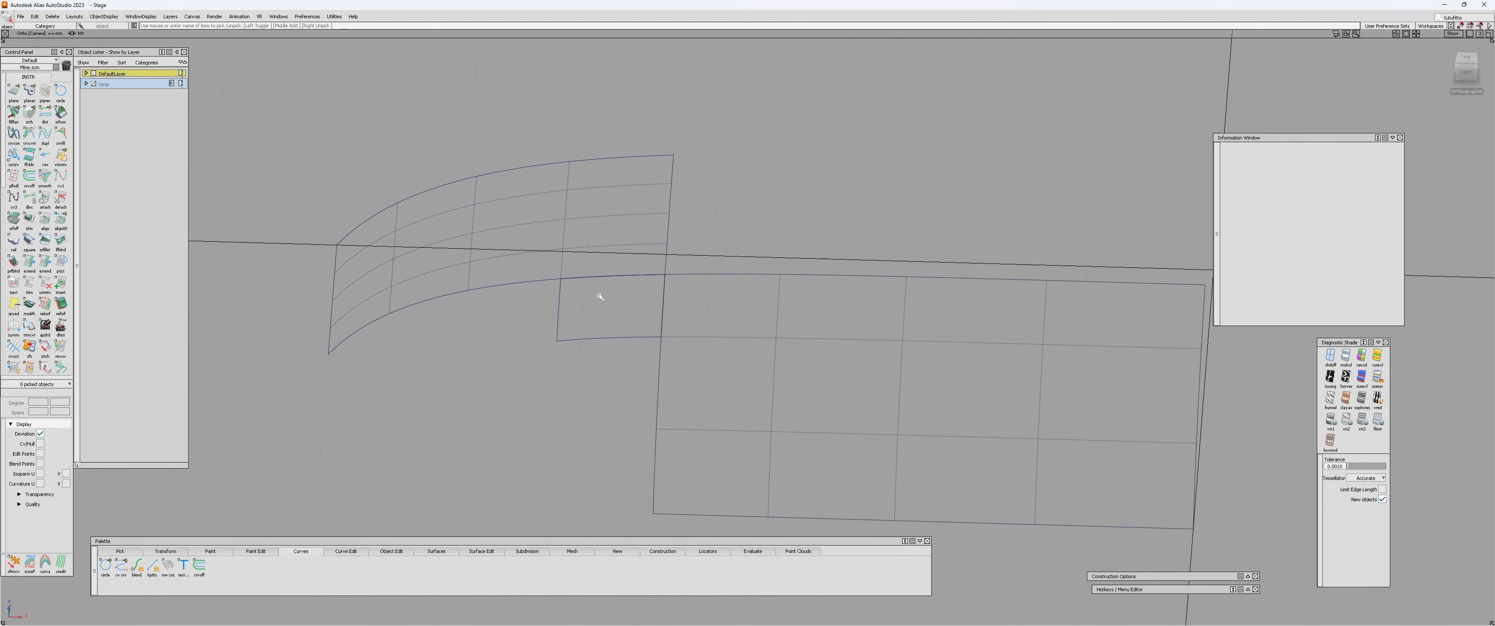
pyautogui.keyDown('alt'); pyautogui.keyDown('shift'); pyautogui.moveTo(617, 326); pyautogui.dragTo(659, 307); pyautogui.keyUp('shift'); pyautogui.keyUp('alt')
pyautogui.click(611, 305)
pyautogui.keyDown('alt'); pyautogui.keyDown('shift'); pyautogui.moveTo(494, 353); pyautogui.dragTo(624, 387); pyautogui.keyUp('shift'); pyautogui.keyUp('alt')
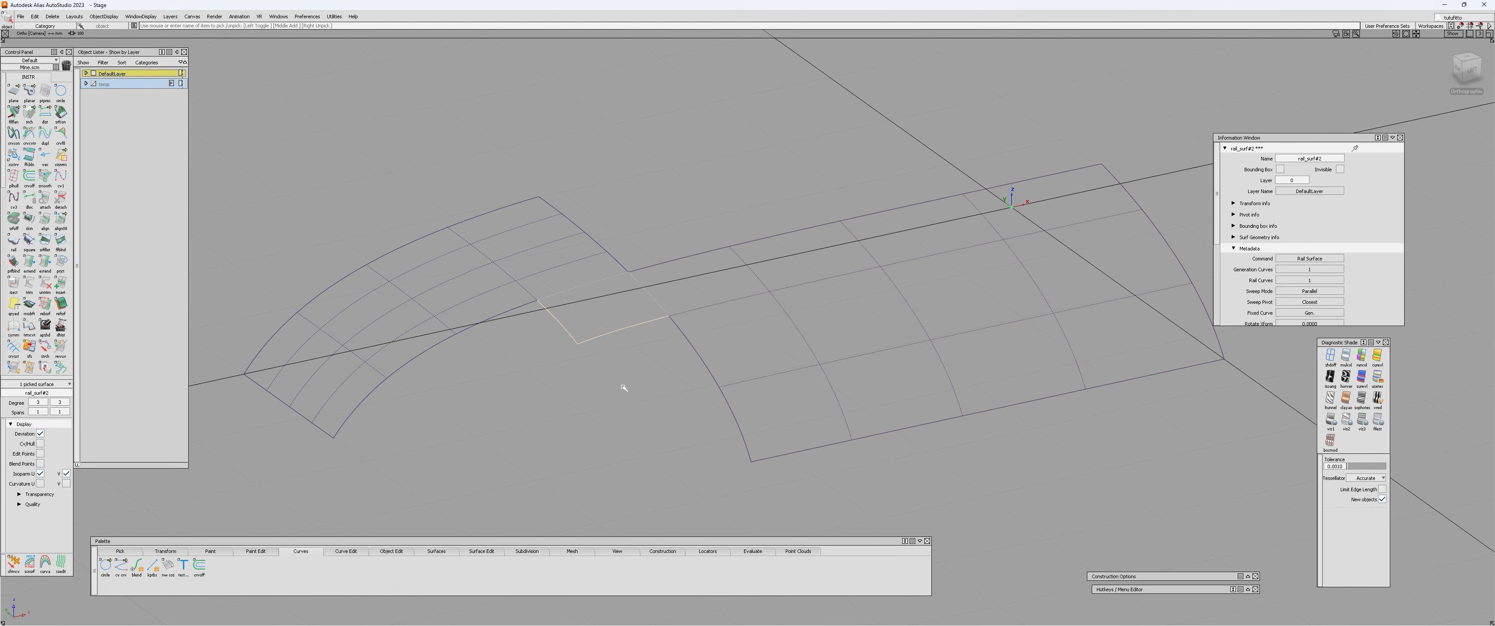
pyautogui.click(624, 387)
pyautogui.keyDown('alt'); pyautogui.keyDown('shift'); pyautogui.moveTo(440, 449); pyautogui.dragTo(395, 460, button='right'); pyautogui.keyUp('shift'); pyautogui.keyUp('alt')
pyautogui.keyDown('alt'); pyautogui.keyDown('shift'); pyautogui.moveTo(395, 461); pyautogui.dragTo(471, 387); pyautogui.keyUp('shift'); pyautogui.keyUp('alt')
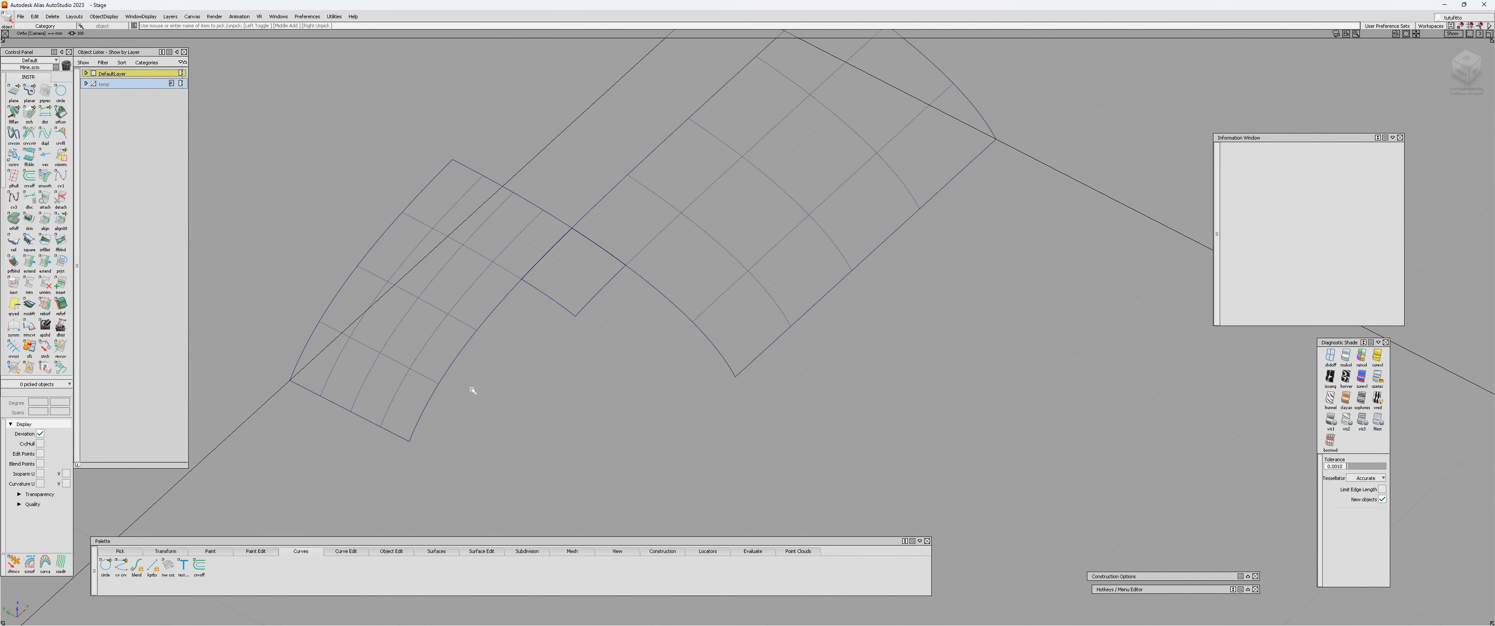
pyautogui.keyDown('alt'); pyautogui.keyDown('shift'); pyautogui.moveTo(680, 275); pyautogui.dragTo(540, 437); pyautogui.keyUp('shift'); pyautogui.keyUp('alt')
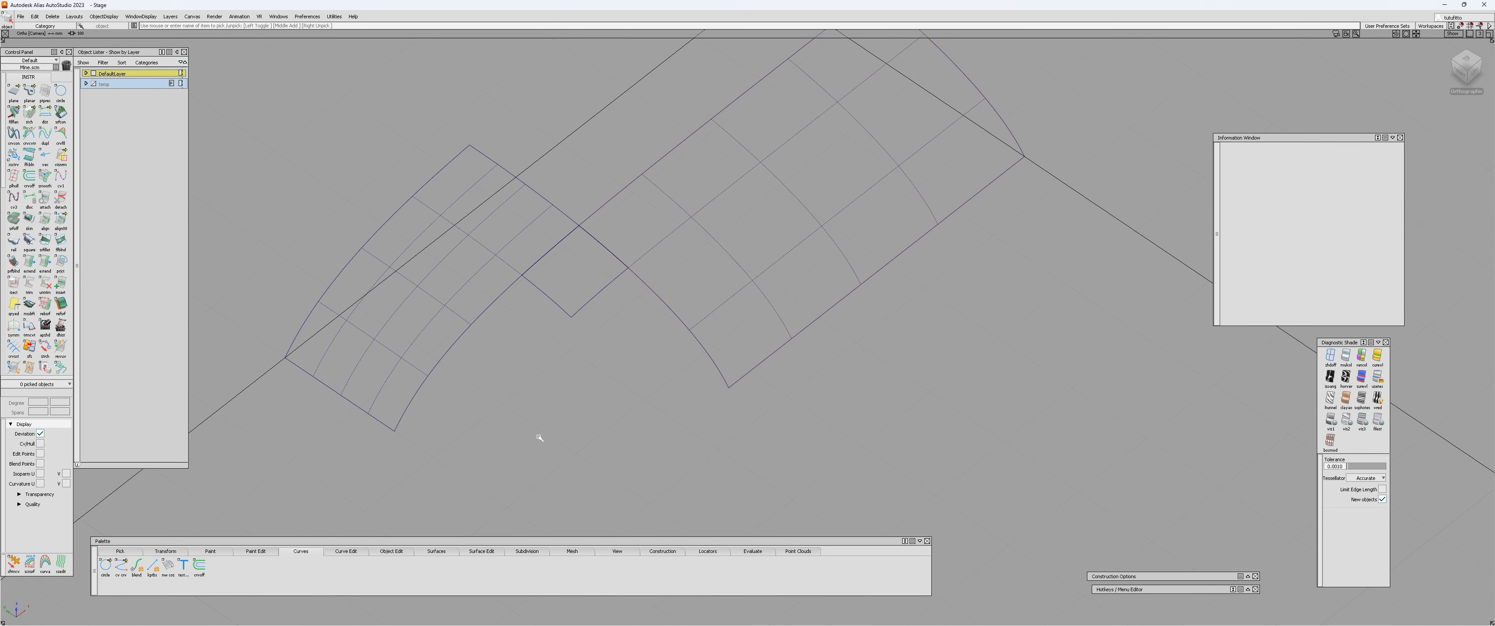
# Draw an edit point curve diagonally between the two opposite corners of the rail surface where it meets the patch edges.
pyautogui.keyDown('ctrl'); pyautogui.keyDown('shift'); pyautogui.moveTo(540, 438); pyautogui.dragTo(536, 349); pyautogui.keyUp('shift'); pyautogui.keyUp('ctrl')
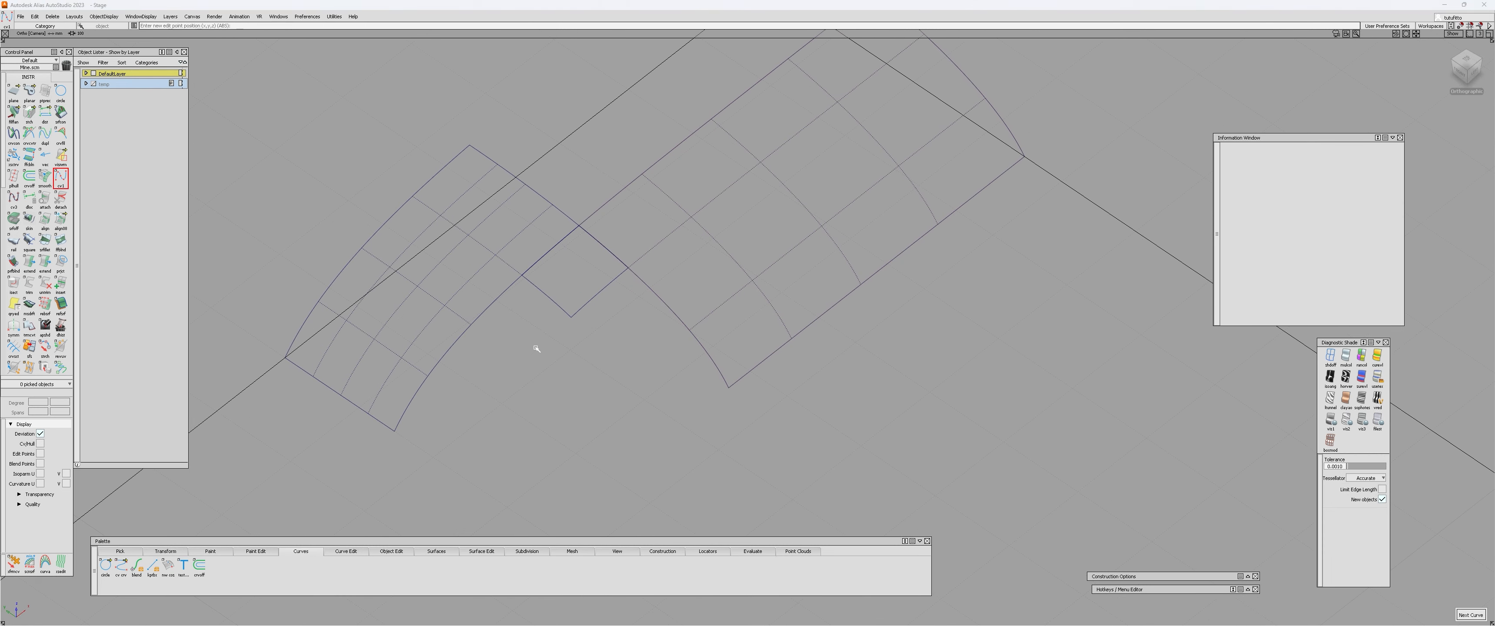
pyautogui.keyDown('ctrl'); pyautogui.keyDown('alt'); pyautogui.click(521, 273); pyautogui.keyUp('alt'); pyautogui.keyUp('ctrl')
pyautogui.keyDown('ctrl'); pyautogui.keyDown('alt'); pyautogui.click(630, 267); pyautogui.keyUp('alt'); pyautogui.keyUp('ctrl')
pyautogui.keyDown('alt'); pyautogui.keyDown('shift'); pyautogui.moveTo(569, 302); pyautogui.dragTo(597, 277, button='right'); pyautogui.keyUp('shift'); pyautogui.keyUp('alt')
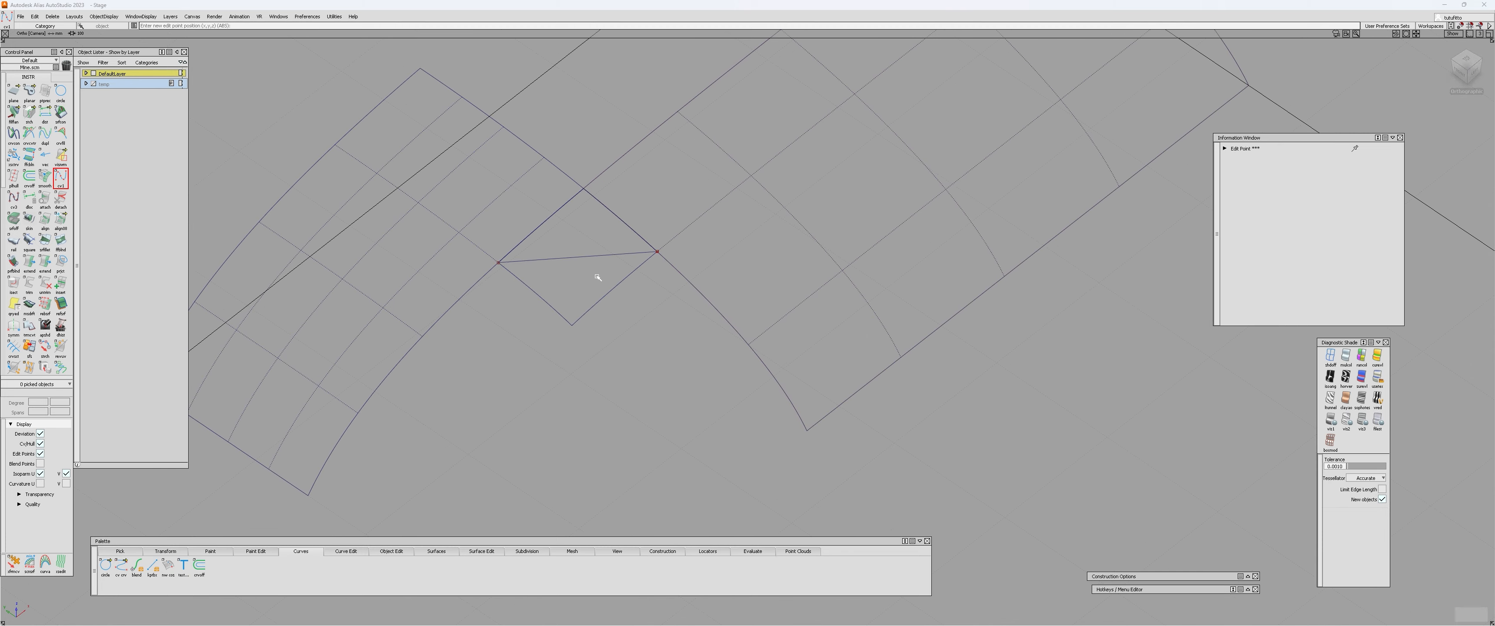
pyautogui.keyDown('ctrl'); pyautogui.keyDown('shift'); pyautogui.moveTo(597, 277); pyautogui.dragTo(588, 269); pyautogui.keyUp('shift'); pyautogui.keyUp('ctrl')
# Rebuild the diagonal curve with degree 5.
pyautogui.click(575, 257)
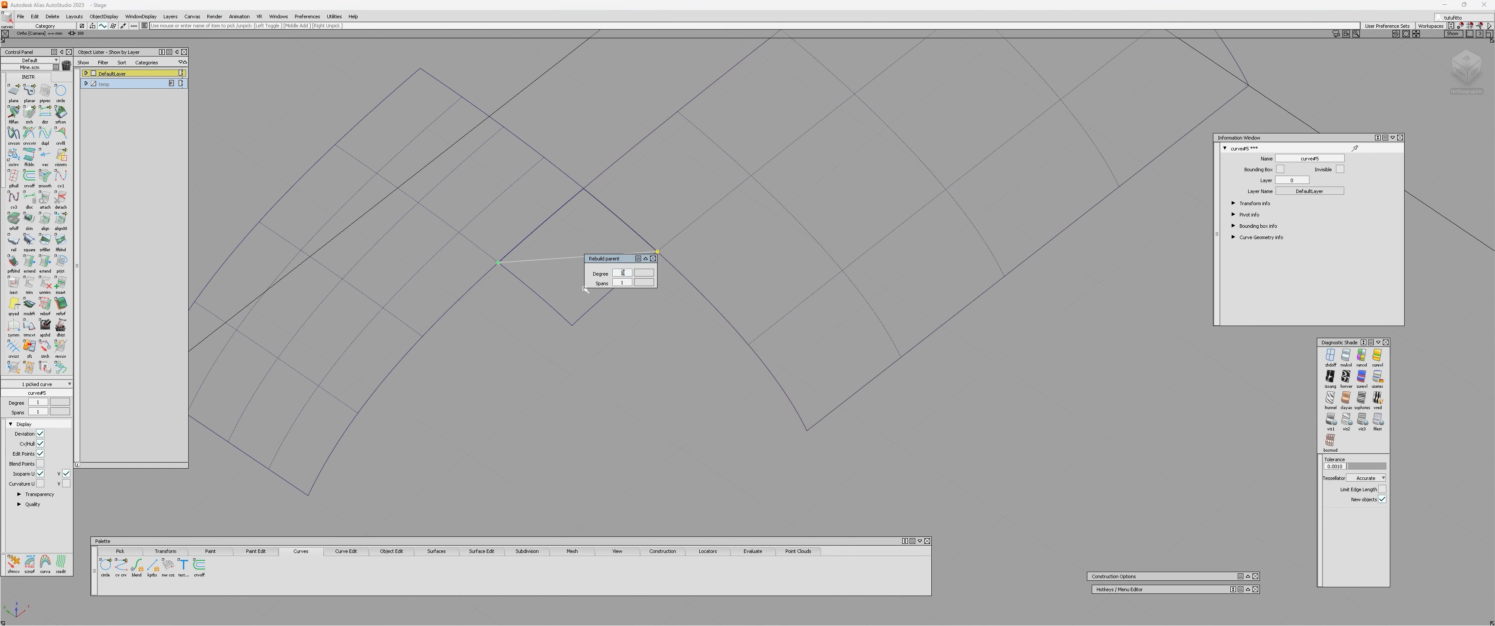
pyautogui.click(624, 272)
pyautogui.write('5')
pyautogui.press('Return')
pyautogui.press('Escape')
# Align the diagonal curve's end on the large patch side to the rail surface's outer edge with G2 continuity.
pyautogui.press('a')
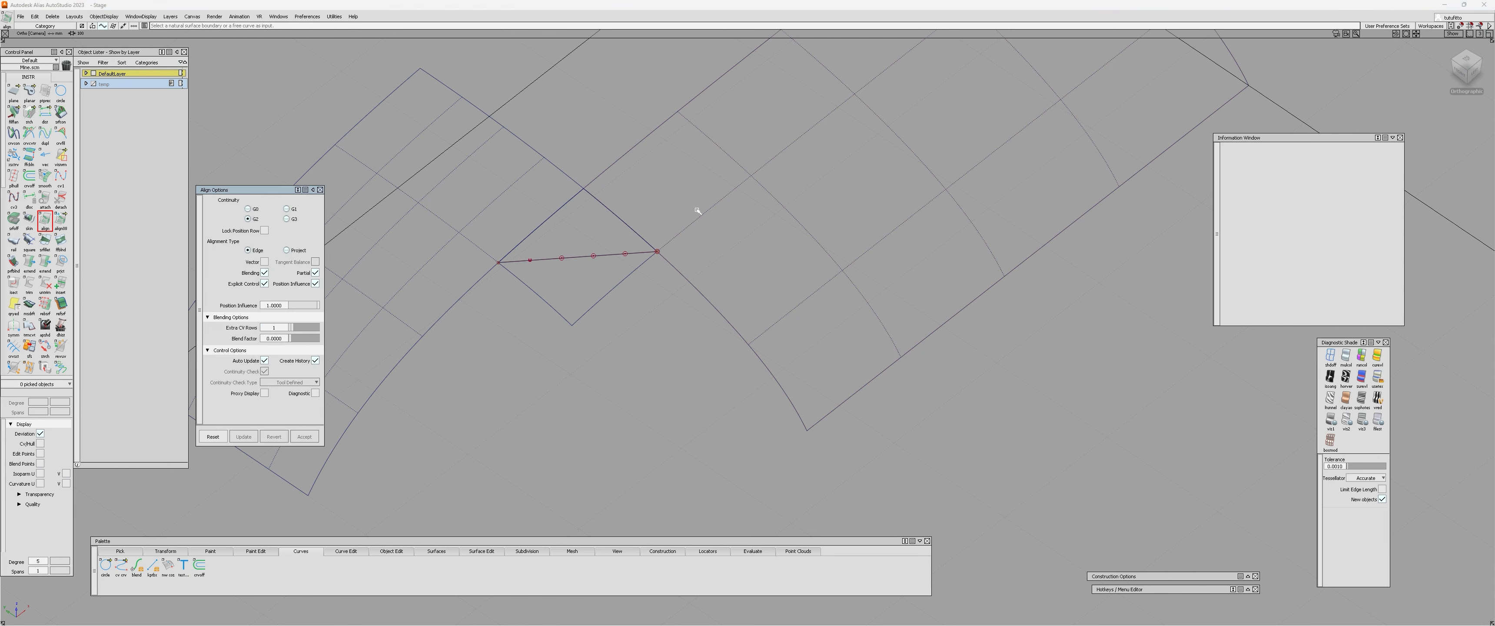
pyautogui.keyDown('alt'); pyautogui.keyDown('shift'); pyautogui.moveTo(578, 270); pyautogui.dragTo(533, 307, button='middle'); pyautogui.keyUp('shift'); pyautogui.keyUp('alt')
pyautogui.click(592, 290)
pyautogui.click(647, 261)
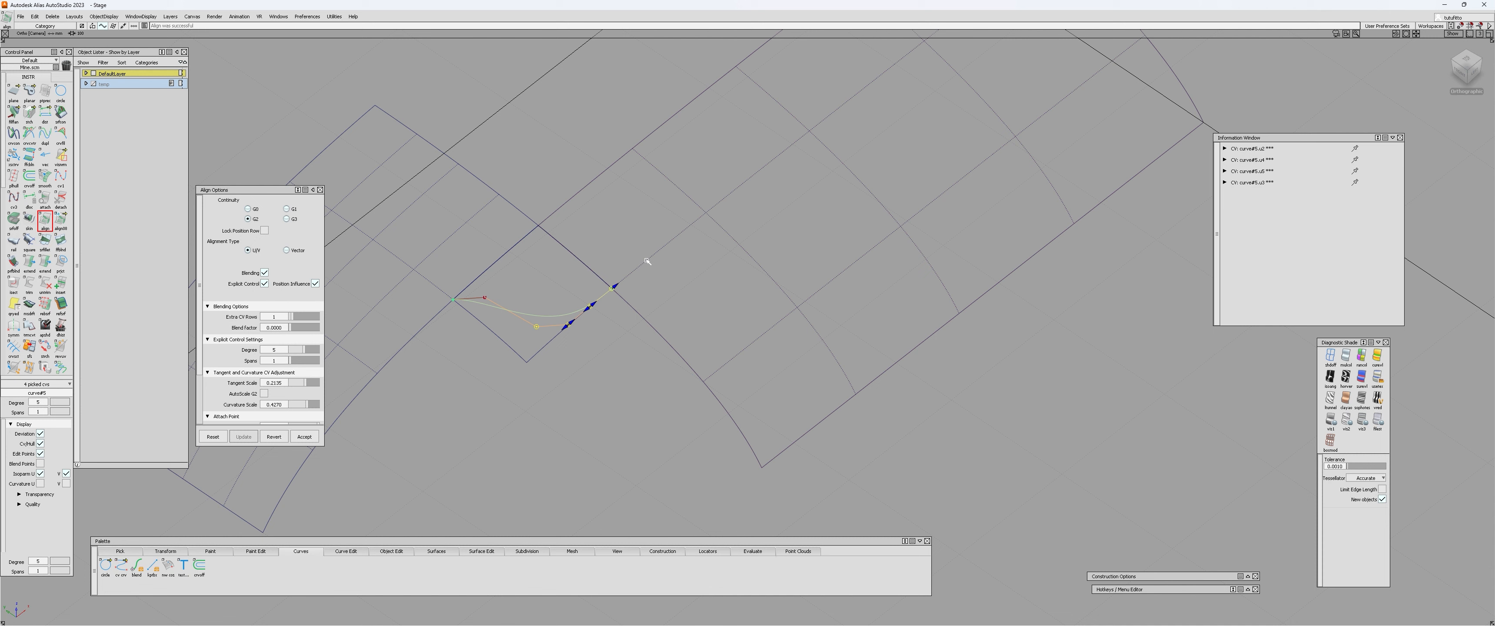
# Align the diagonal curve's other end to the rail surface's adjacent outer edge with G2 continuity.
pyautogui.click(472, 304)
pyautogui.click(437, 290)
pyautogui.press('Escape')
pyautogui.press('q')
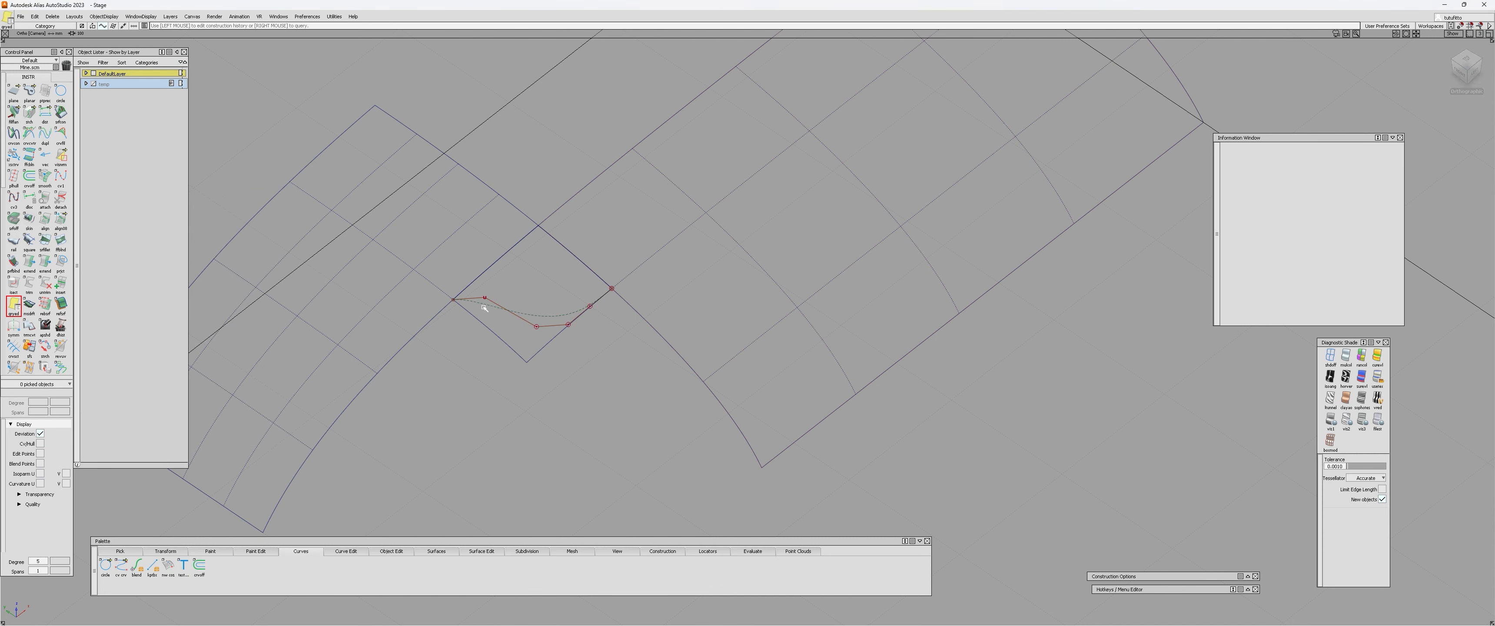
pyautogui.click(498, 304)
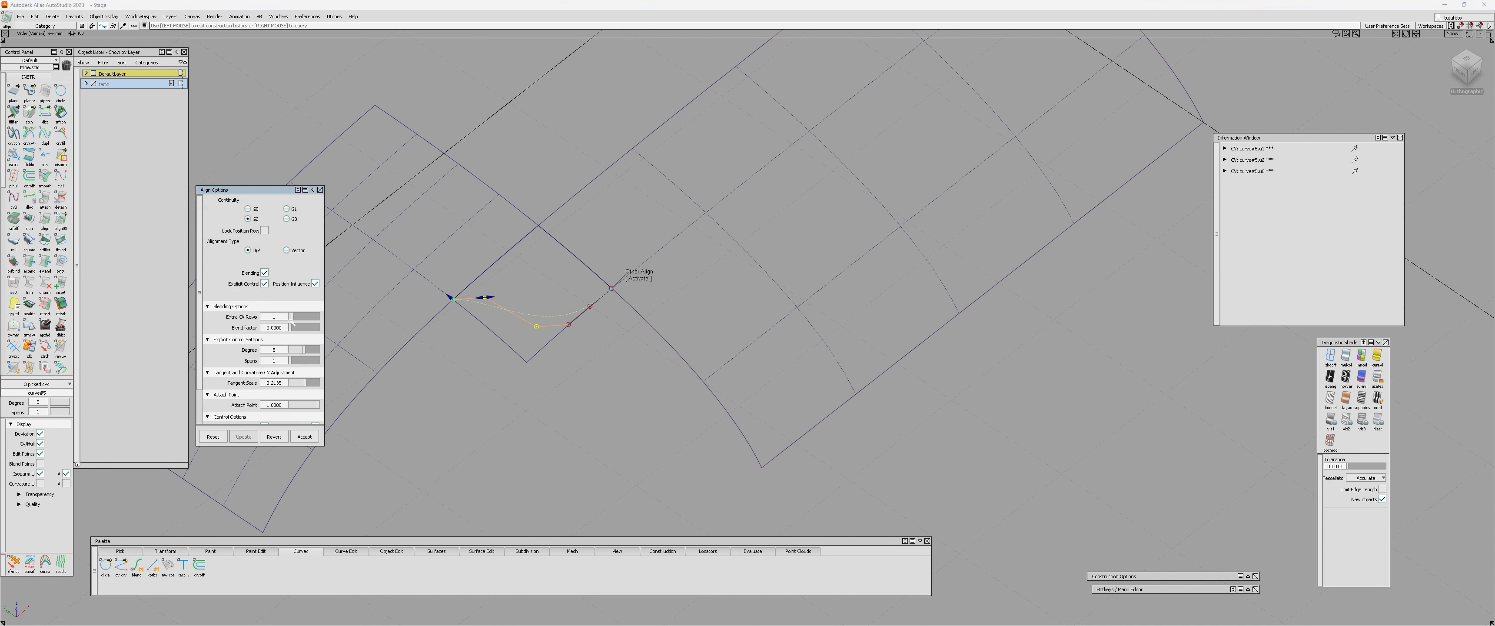
pyautogui.moveTo(290, 319); pyautogui.dragTo(286, 317)
pyautogui.press('Escape')
pyautogui.press('q')
pyautogui.click(571, 315)
pyautogui.press('q')
pyautogui.keyDown('alt'); pyautogui.keyDown('shift'); pyautogui.moveTo(509, 331); pyautogui.dragTo(509, 356); pyautogui.keyUp('shift'); pyautogui.keyUp('alt')
pyautogui.click(505, 325)
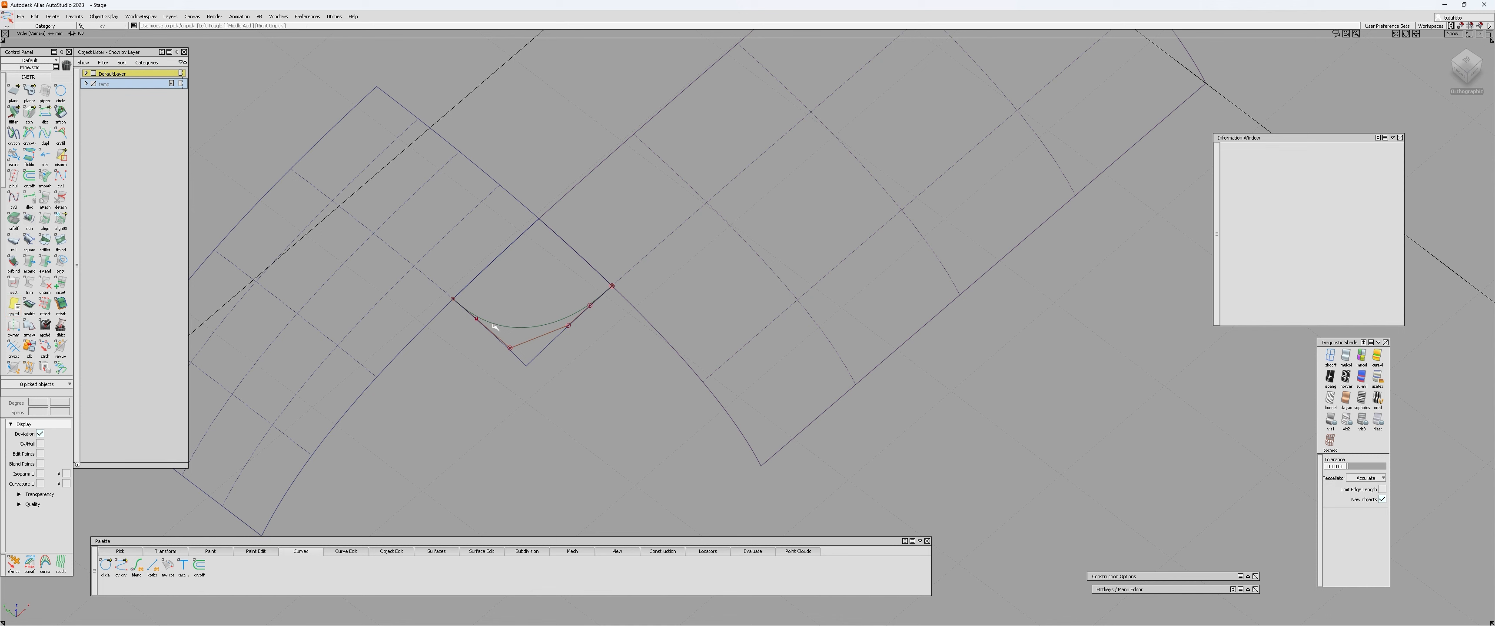
# Examine the aligned curve on the corner surface from different angles and select it.
pyautogui.moveTo(509, 348); pyautogui.dragTo(576, 319)
pyautogui.click(638, 276)
pyautogui.keyDown('ctrl'); pyautogui.keyDown('shift'); pyautogui.moveTo(574, 320); pyautogui.dragTo(510, 442); pyautogui.keyUp('shift'); pyautogui.keyUp('ctrl')
pyautogui.keyDown('alt'); pyautogui.keyDown('shift'); pyautogui.moveTo(511, 443); pyautogui.dragTo(538, 422, button='right'); pyautogui.keyUp('shift'); pyautogui.keyUp('alt')
pyautogui.keyDown('alt'); pyautogui.keyDown('shift'); pyautogui.moveTo(538, 423); pyautogui.dragTo(574, 334, button='middle'); pyautogui.keyUp('shift'); pyautogui.keyUp('alt')
pyautogui.click(571, 278)
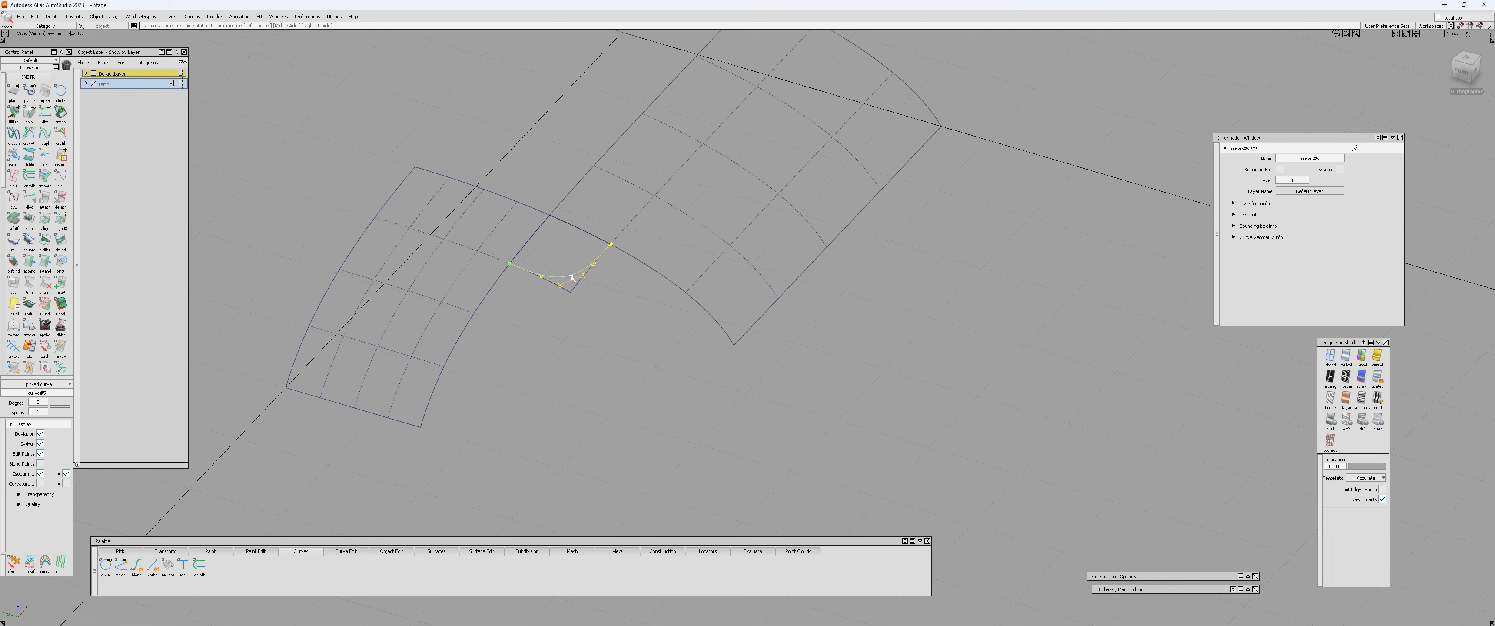
# Delete the diagonal curve that crosses the corner surface.
pyautogui.keyDown('alt'); pyautogui.keyDown('shift'); pyautogui.moveTo(592, 332); pyautogui.dragTo(559, 311, button='right'); pyautogui.keyUp('shift'); pyautogui.keyUp('alt')
pyautogui.keyDown('ctrl'); pyautogui.keyDown('shift'); pyautogui.moveTo(559, 311); pyautogui.dragTo(563, 276); pyautogui.keyUp('shift'); pyautogui.keyUp('ctrl')
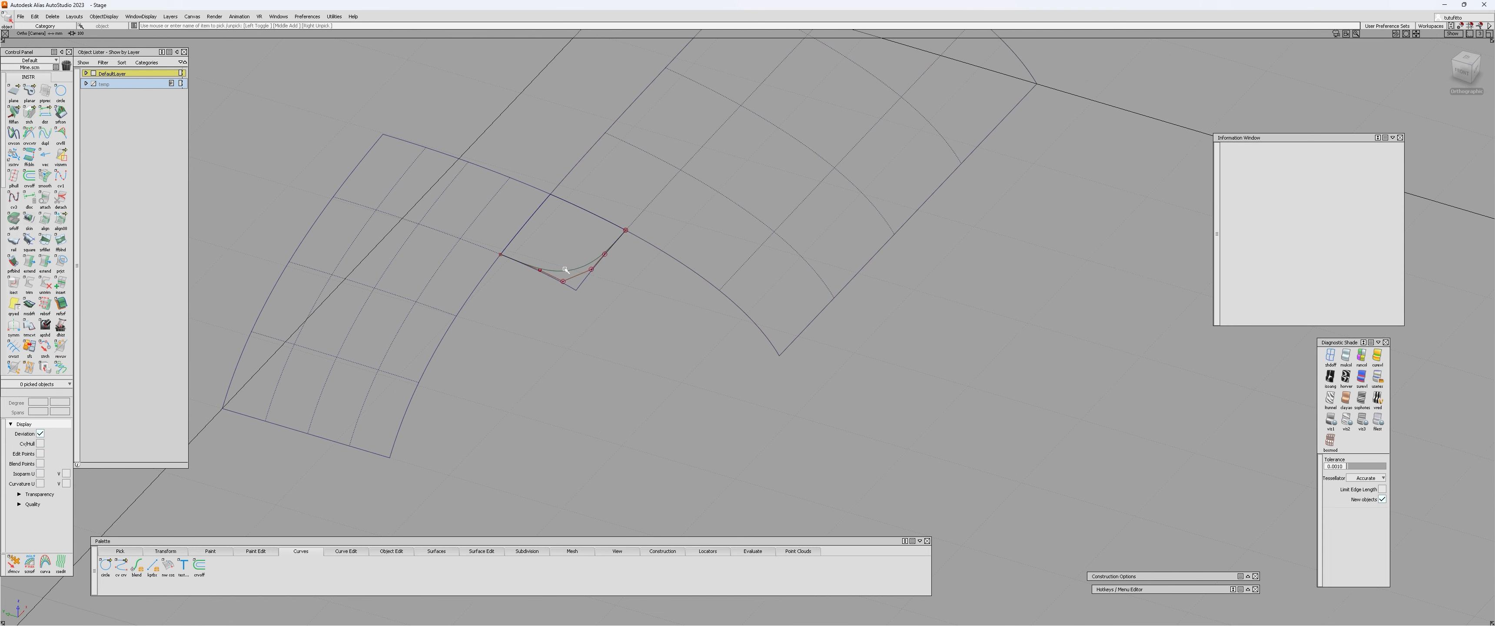
pyautogui.click(565, 271)
pyautogui.scroll(-3, 282, 382)
pyautogui.keyDown('ctrl'); pyautogui.keyDown('shift'); pyautogui.moveTo(531, 401); pyautogui.dragTo(534, 366); pyautogui.keyUp('shift'); pyautogui.keyUp('ctrl')
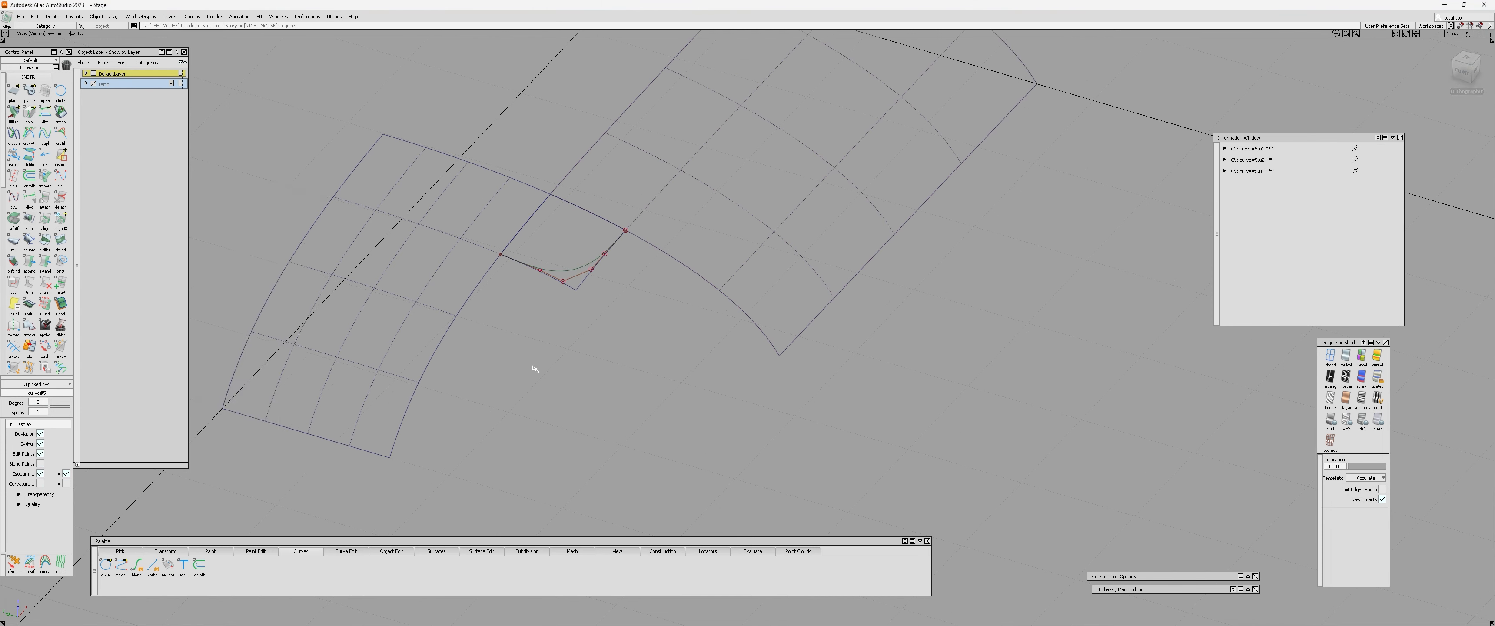
pyautogui.keyDown('alt'); pyautogui.keyDown('shift'); pyautogui.moveTo(561, 320); pyautogui.dragTo(537, 293, button='right'); pyautogui.keyUp('shift'); pyautogui.keyUp('alt')
pyautogui.click(584, 245)
pyautogui.keyDown('ctrl'); pyautogui.keyDown('shift'); pyautogui.moveTo(574, 234); pyautogui.dragTo(450, 276); pyautogui.keyUp('shift'); pyautogui.keyUp('ctrl')
pyautogui.press('Delete')
pyautogui.press('Return')
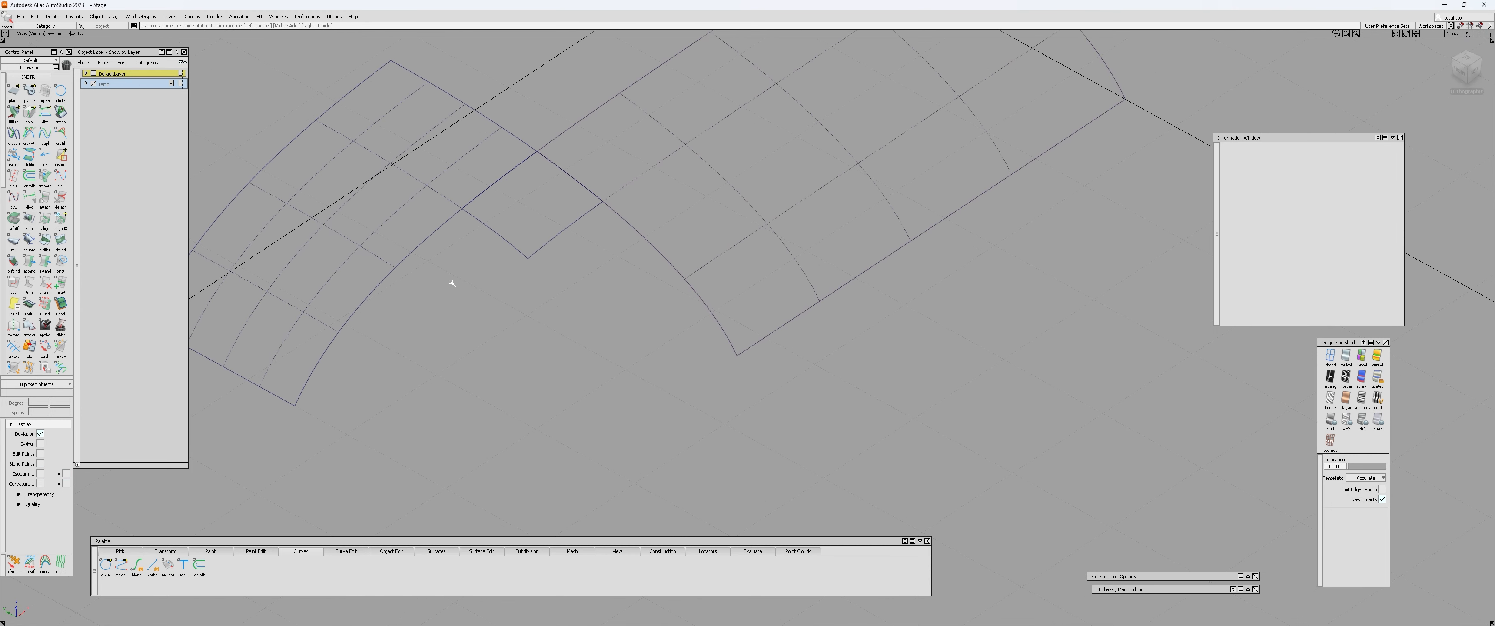
# Create a blend curve between the two corners of the rail surface that touch the patches' inner edges.
pyautogui.scroll(-5, 47, 302)
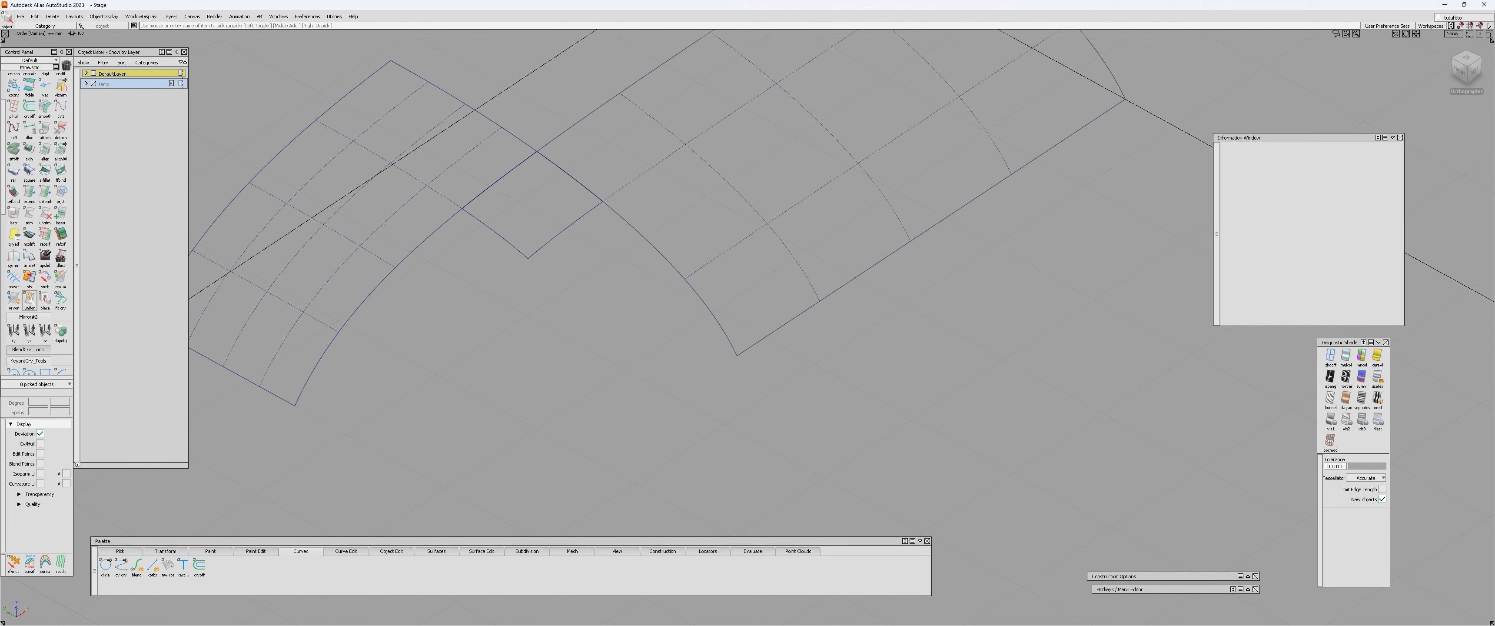
pyautogui.scroll(-2, 36, 232)
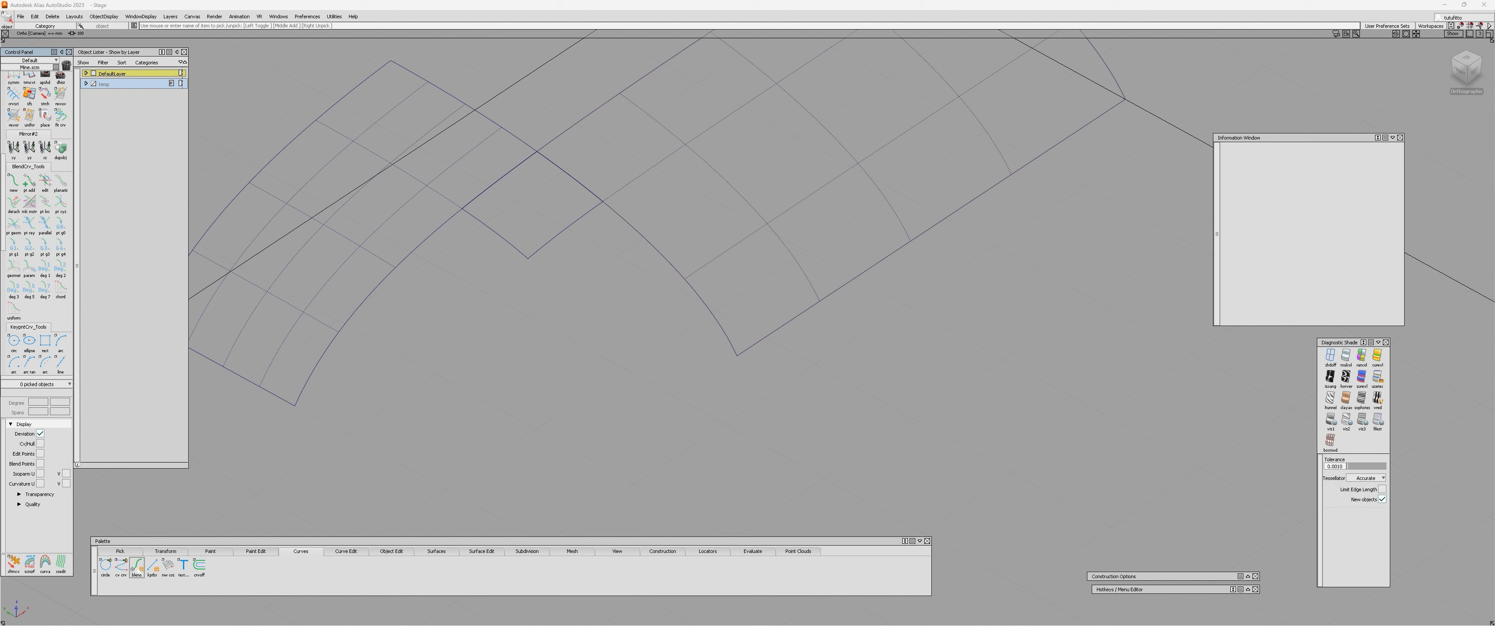
pyautogui.click(136, 566)
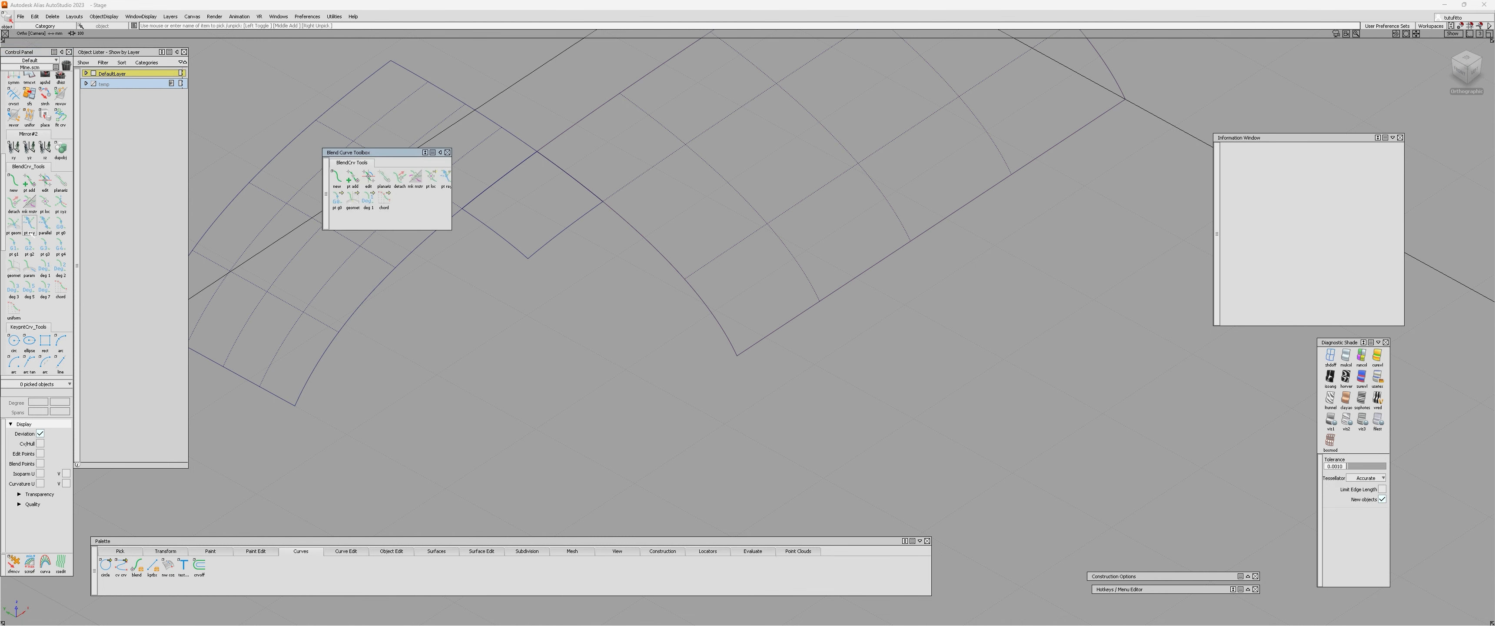
pyautogui.click(447, 152)
pyautogui.scroll(5, 557, 207)
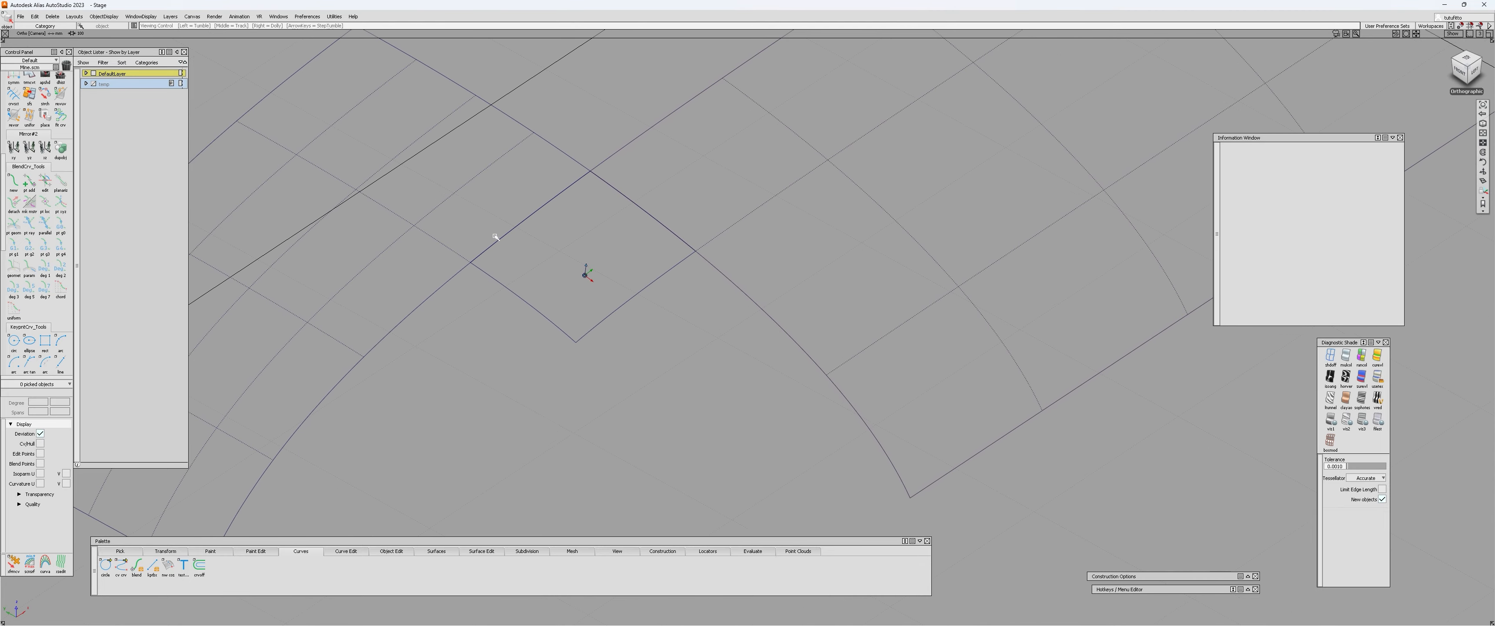
pyautogui.click(13, 181)
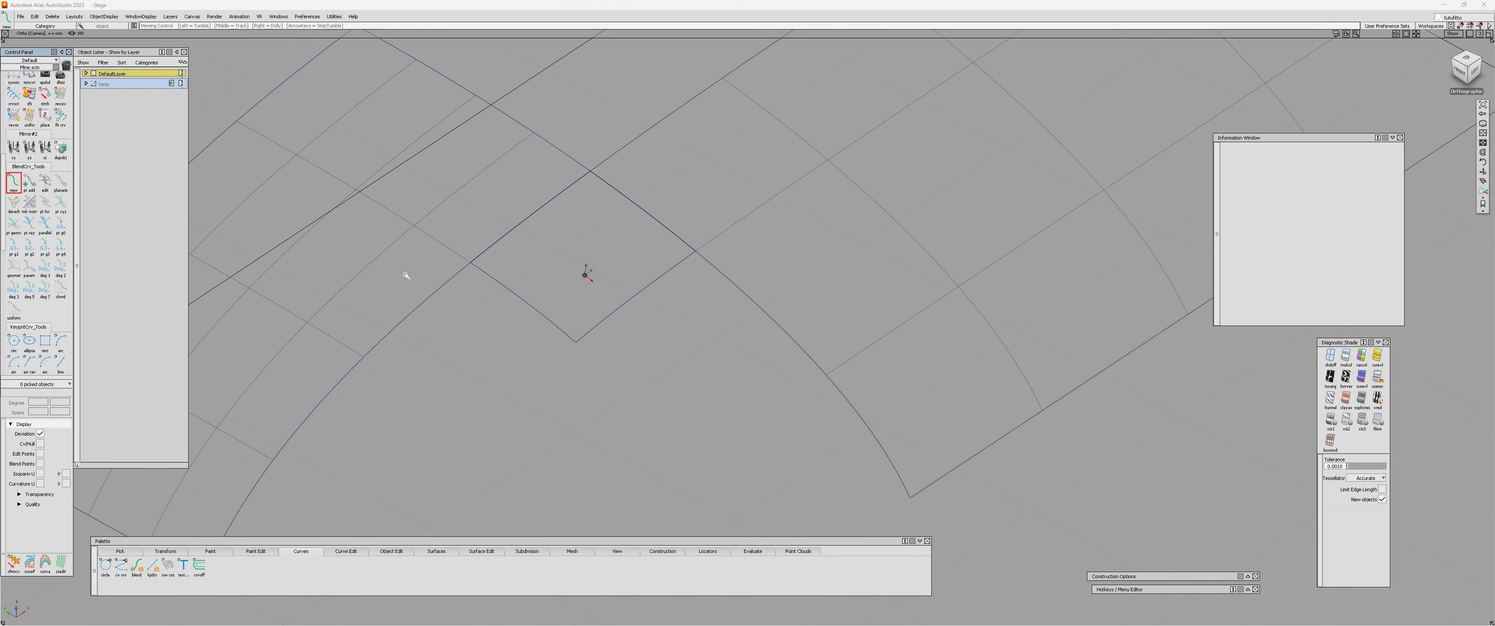
pyautogui.scroll(-1, 455, 243)
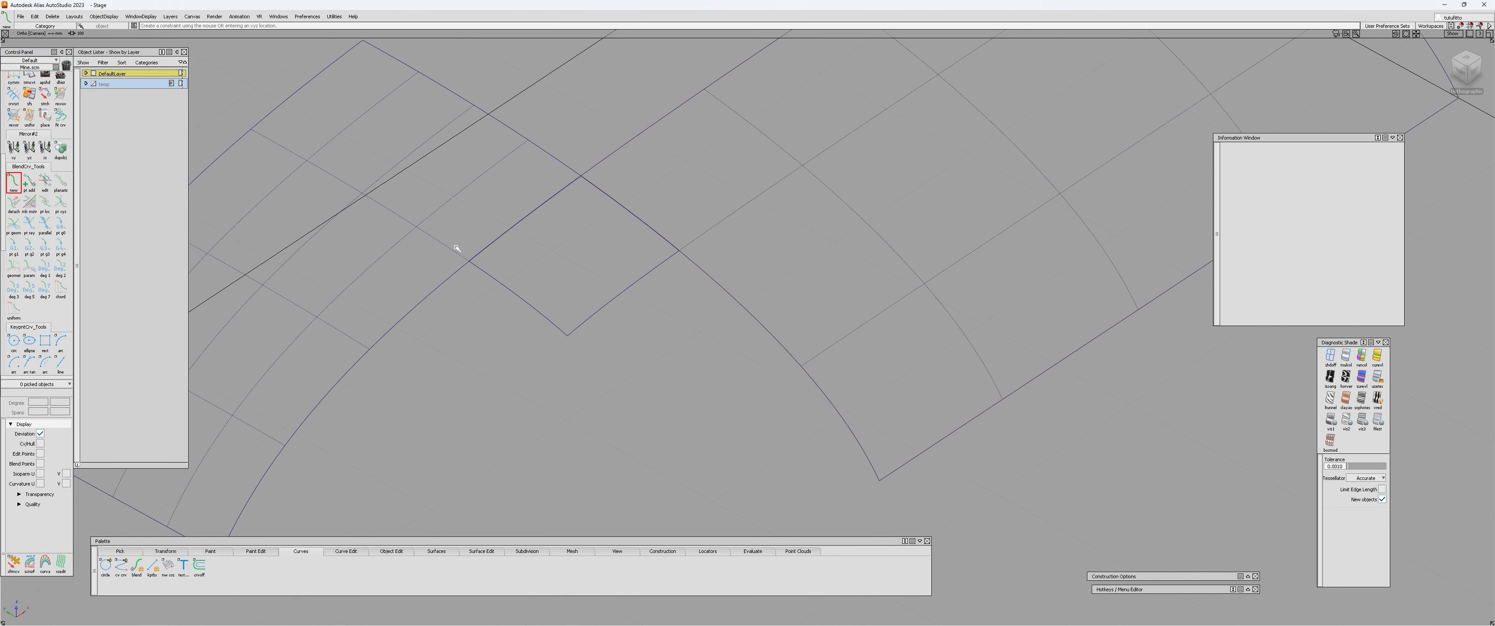
pyautogui.click(469, 262)
pyautogui.click(679, 251)
# Align the tangents at both ends of the blend curve to the directions of the rail surface's outer edges.
pyautogui.click(494, 314)
pyautogui.click(469, 261)
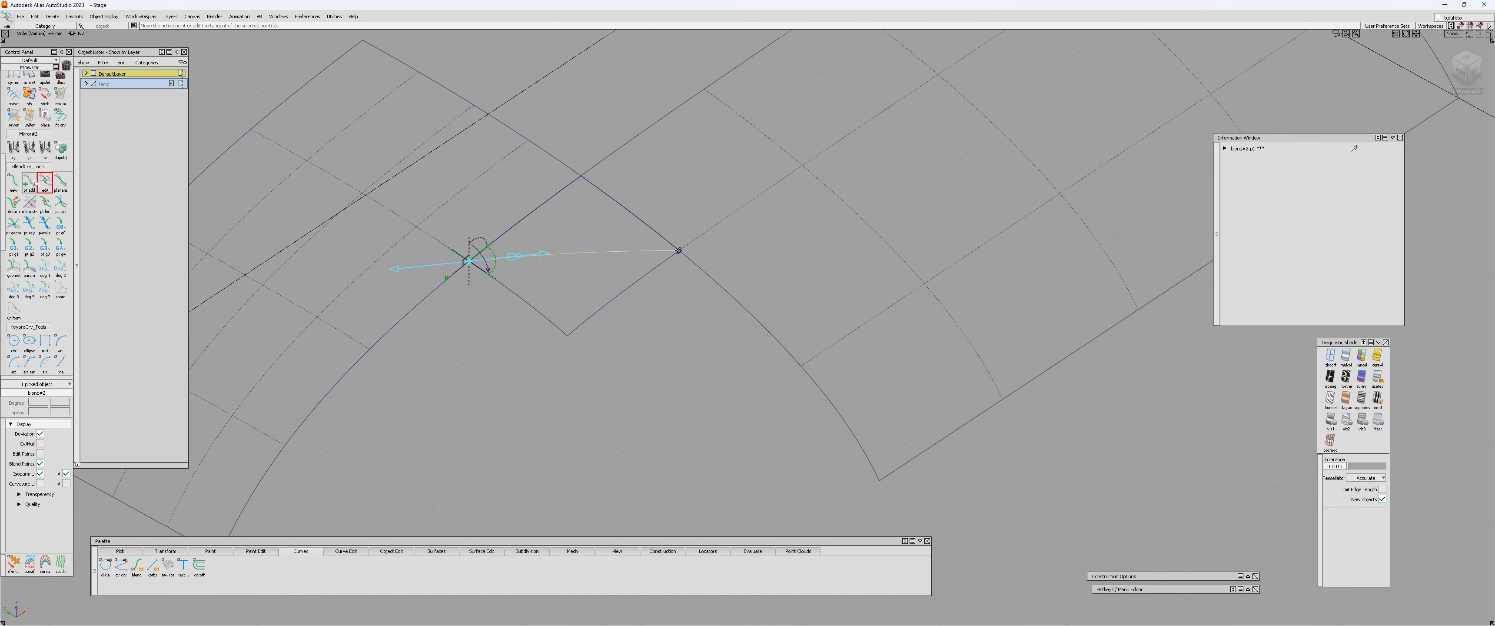
pyautogui.click(445, 246)
pyautogui.click(678, 251)
pyautogui.click(705, 235)
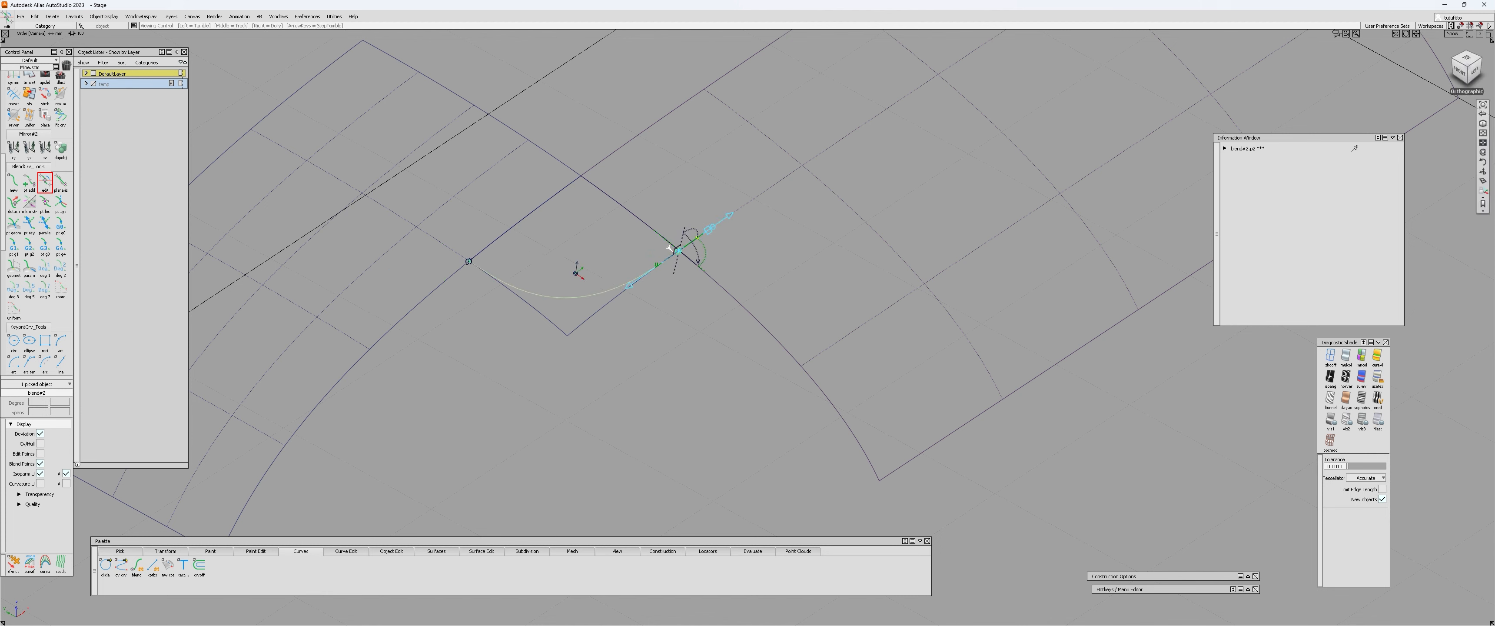
# Display the blend curve's control vertices and examine its shape from different angles.
pyautogui.click(556, 300)
pyautogui.keyDown('ctrl'); pyautogui.keyDown('shift'); pyautogui.moveTo(517, 287); pyautogui.dragTo(530, 308); pyautogui.keyUp('shift'); pyautogui.keyUp('ctrl')
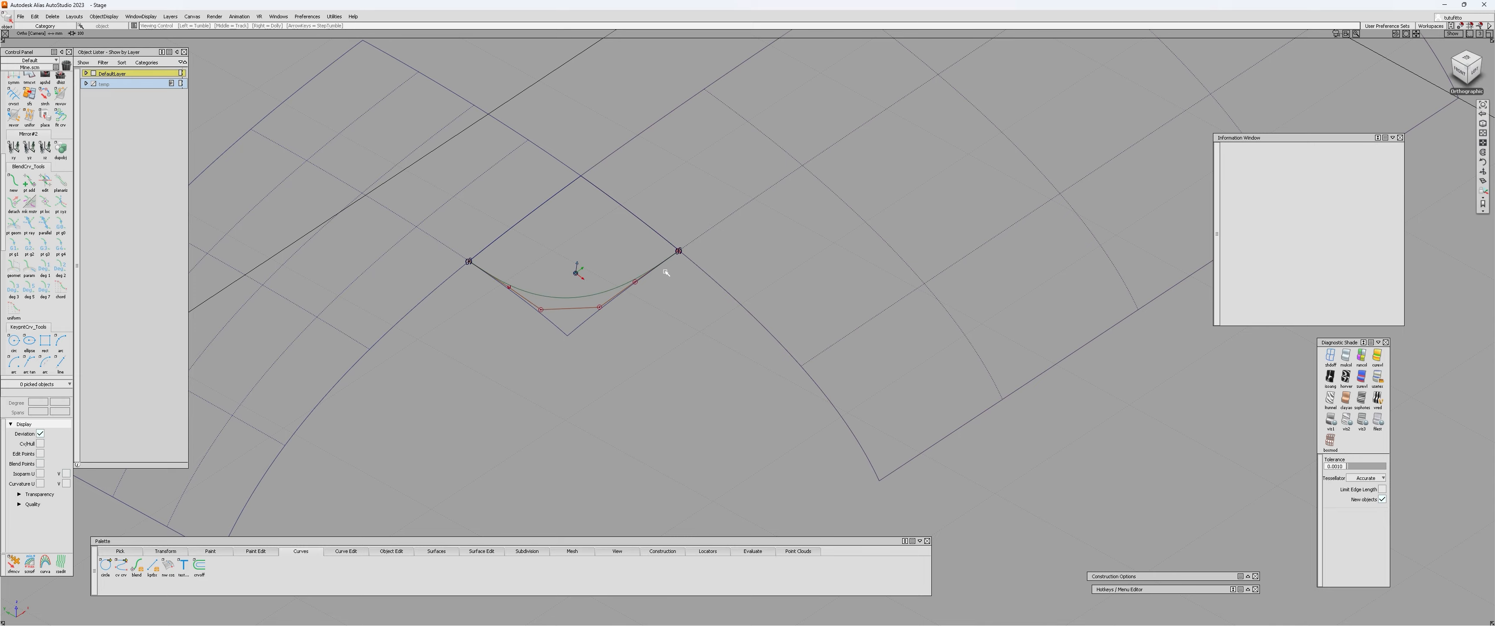
pyautogui.keyDown('alt'); pyautogui.keyDown('shift'); pyautogui.moveTo(668, 268); pyautogui.dragTo(523, 279); pyautogui.keyUp('shift'); pyautogui.keyUp('alt')
pyautogui.moveTo(404, 202); pyautogui.dragTo(510, 279)
pyautogui.keyDown('alt'); pyautogui.keyDown('shift'); pyautogui.moveTo(630, 325); pyautogui.dragTo(477, 277); pyautogui.keyUp('shift'); pyautogui.keyUp('alt')
# Review the creation options for new blend curves, then close them.
pyautogui.doubleClick(13, 181)
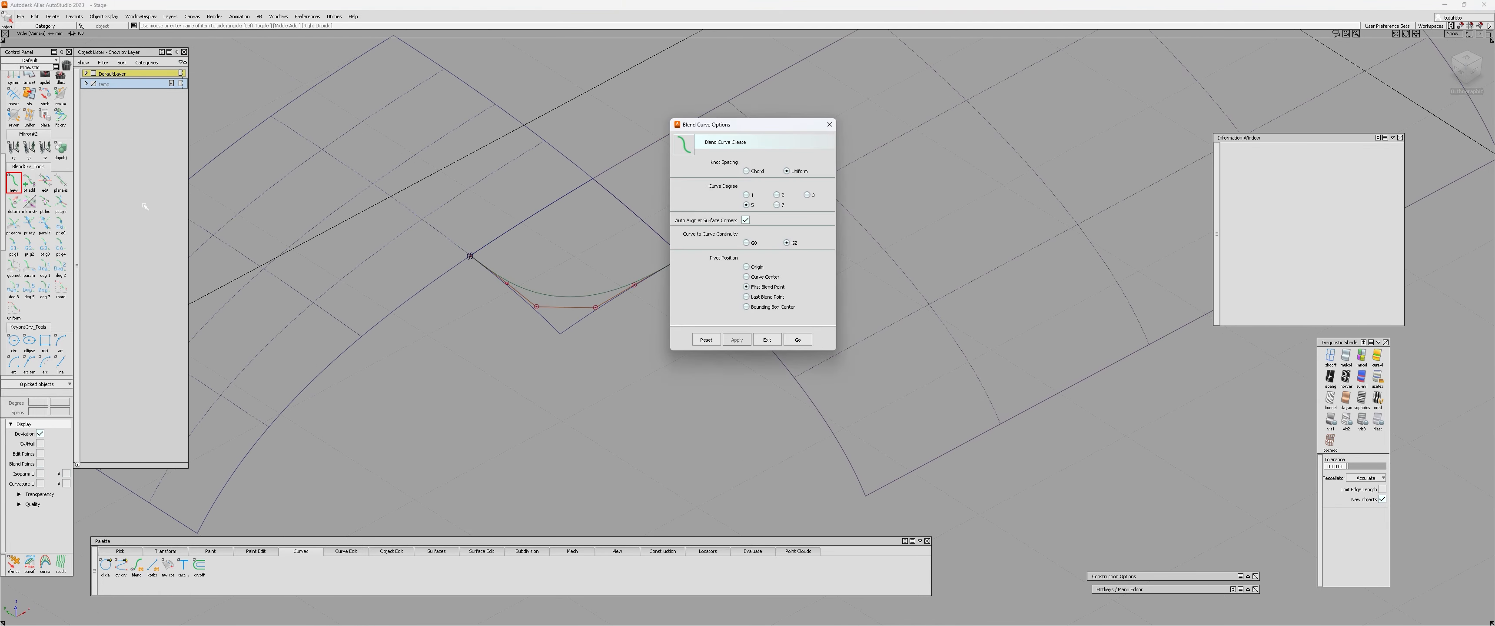
pyautogui.moveTo(720, 125); pyautogui.dragTo(250, 226)
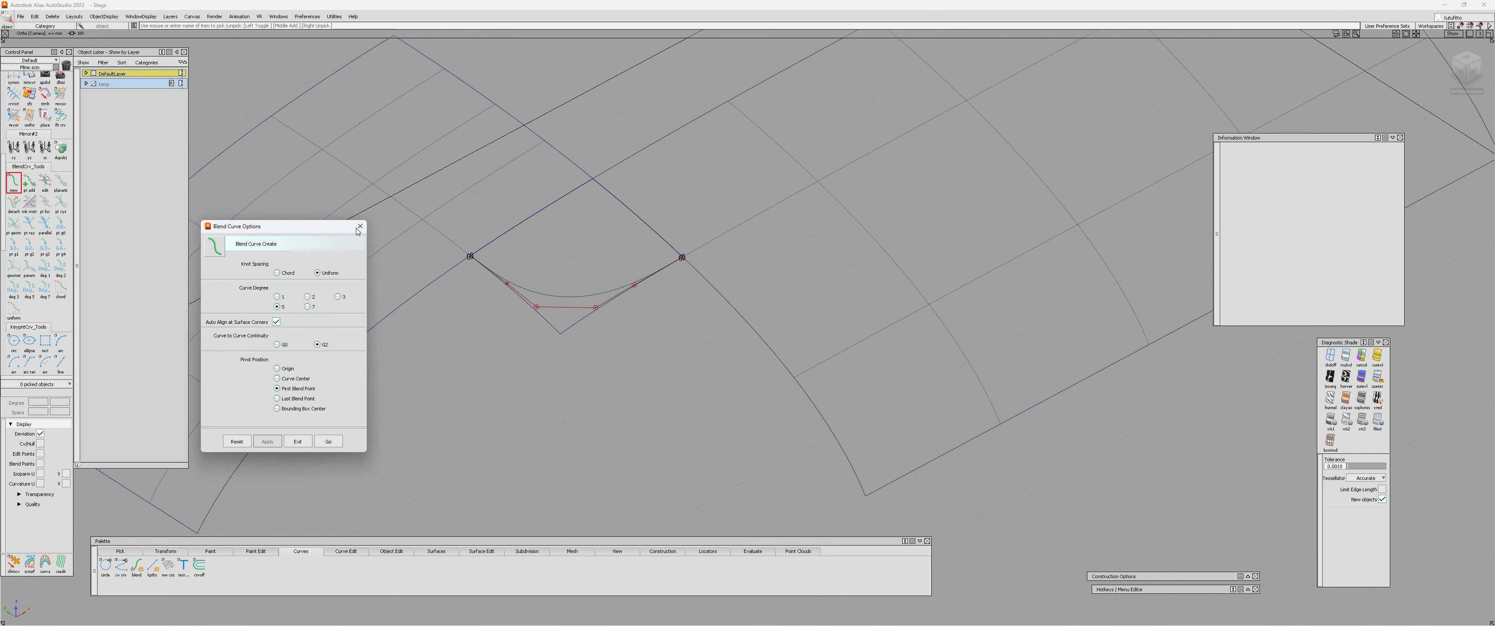
pyautogui.moveTo(527, 271)
pyautogui.keyDown('alt'); pyautogui.keyDown('shift'); pyautogui.mouseDown()
pyautogui.moveTo(524, 296)
pyautogui.moveTo(538, 272)
pyautogui.mouseUp(); pyautogui.keyUp('shift'); pyautogui.keyUp('alt')
# Select both end points of the blend curve and set their tangent magnitude to 2.
pyautogui.press('e')
pyautogui.click(471, 254)
pyautogui.moveTo(411, 349); pyautogui.dragTo(485, 393)
pyautogui.moveTo(313, 369); pyautogui.dragTo(619, 401)
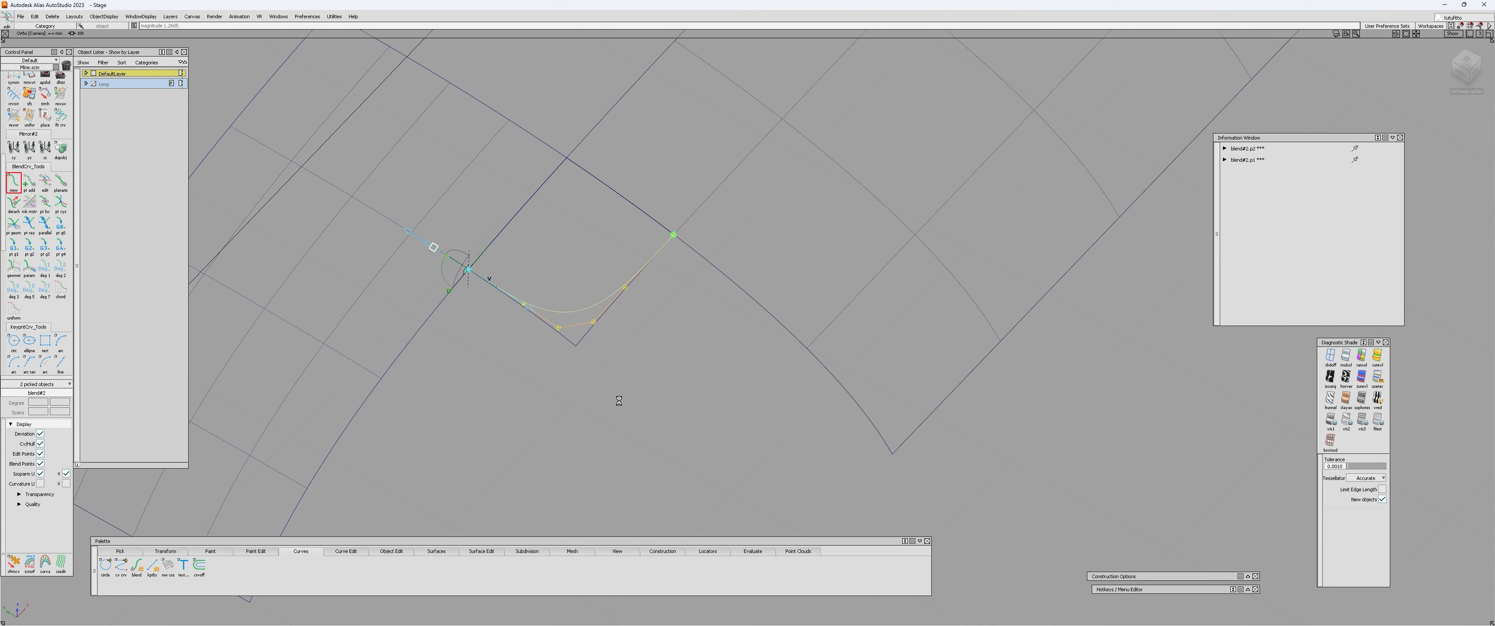
pyautogui.moveTo(675, 452); pyautogui.dragTo(530, 417)
pyautogui.click(472, 351)
pyautogui.write('2')
pyautogui.press('Return')
# Delete the blend curve across the corner surface.
pyautogui.keyDown('alt'); pyautogui.keyDown('shift'); pyautogui.moveTo(559, 328); pyautogui.dragTo(510, 341); pyautogui.keyUp('shift'); pyautogui.keyUp('alt')
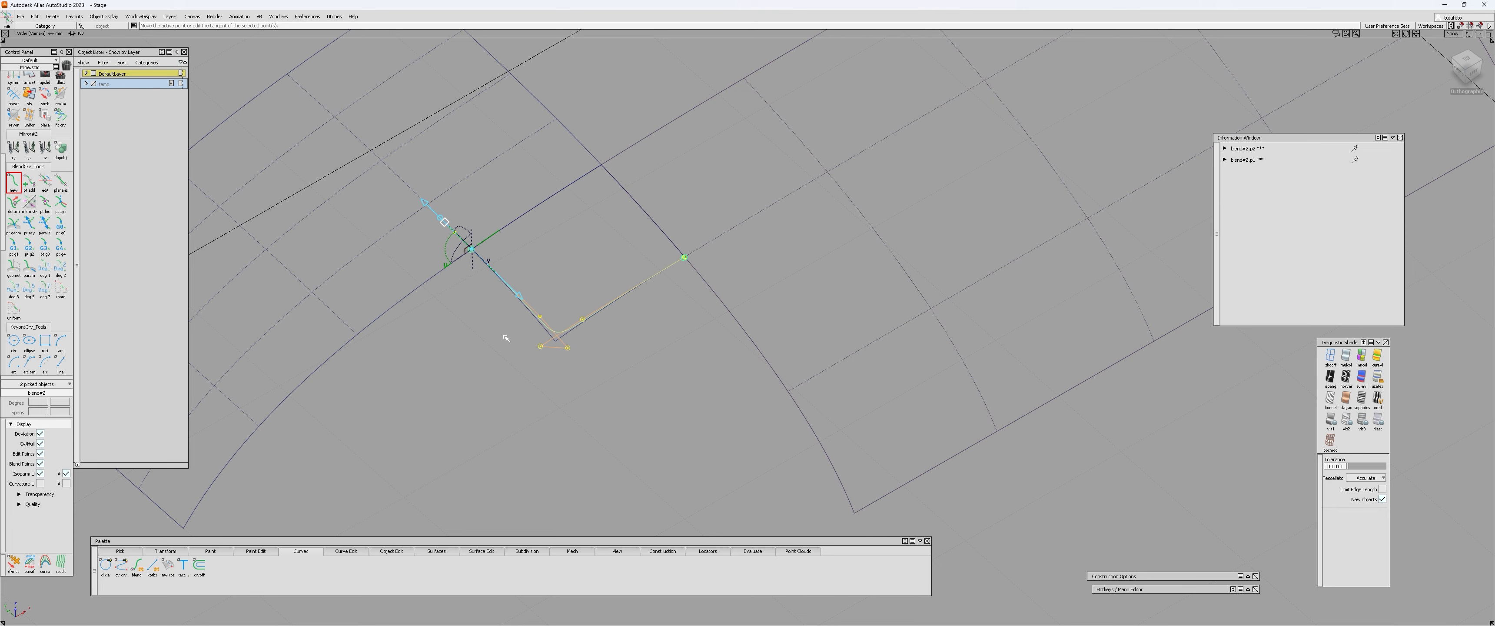
pyautogui.click(505, 339)
pyautogui.keyDown('alt'); pyautogui.keyDown('shift'); pyautogui.moveTo(500, 333); pyautogui.dragTo(551, 261); pyautogui.keyUp('shift'); pyautogui.keyUp('alt')
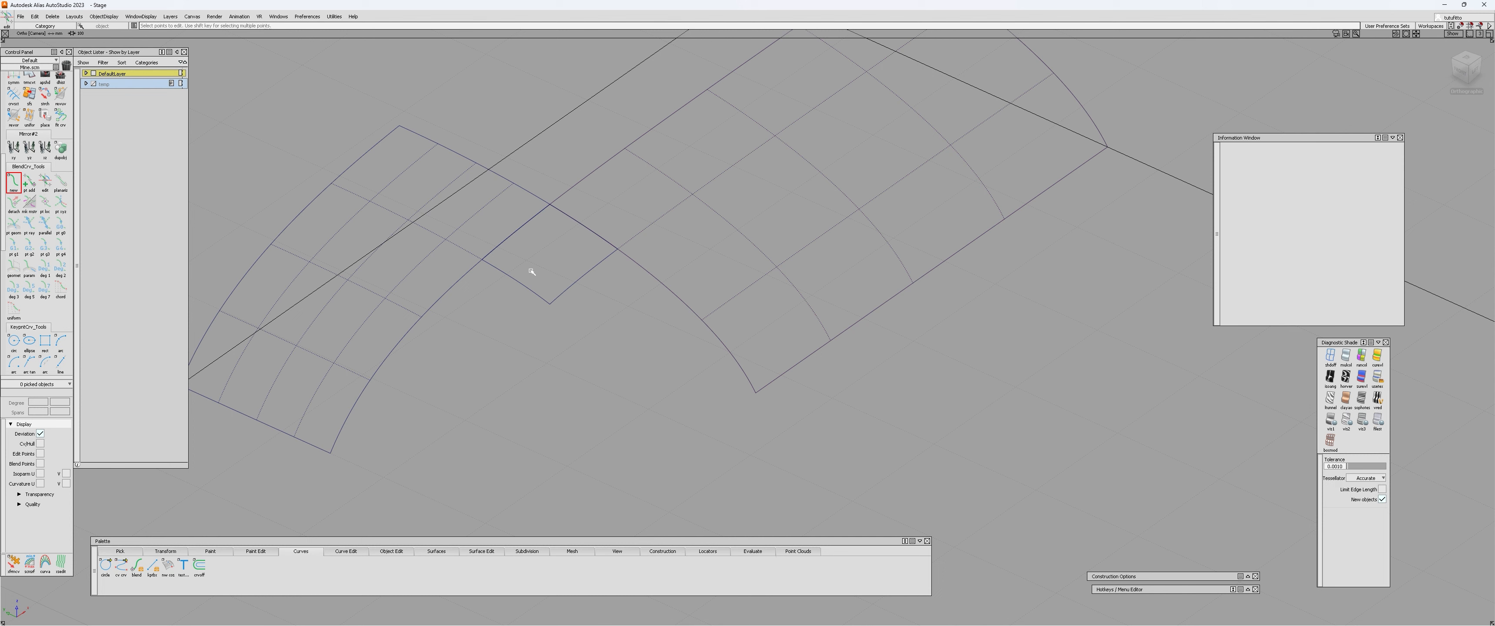
# Draw a straight curve between the lower inner corners of the two large patches, then delete it.
pyautogui.click(334, 455)
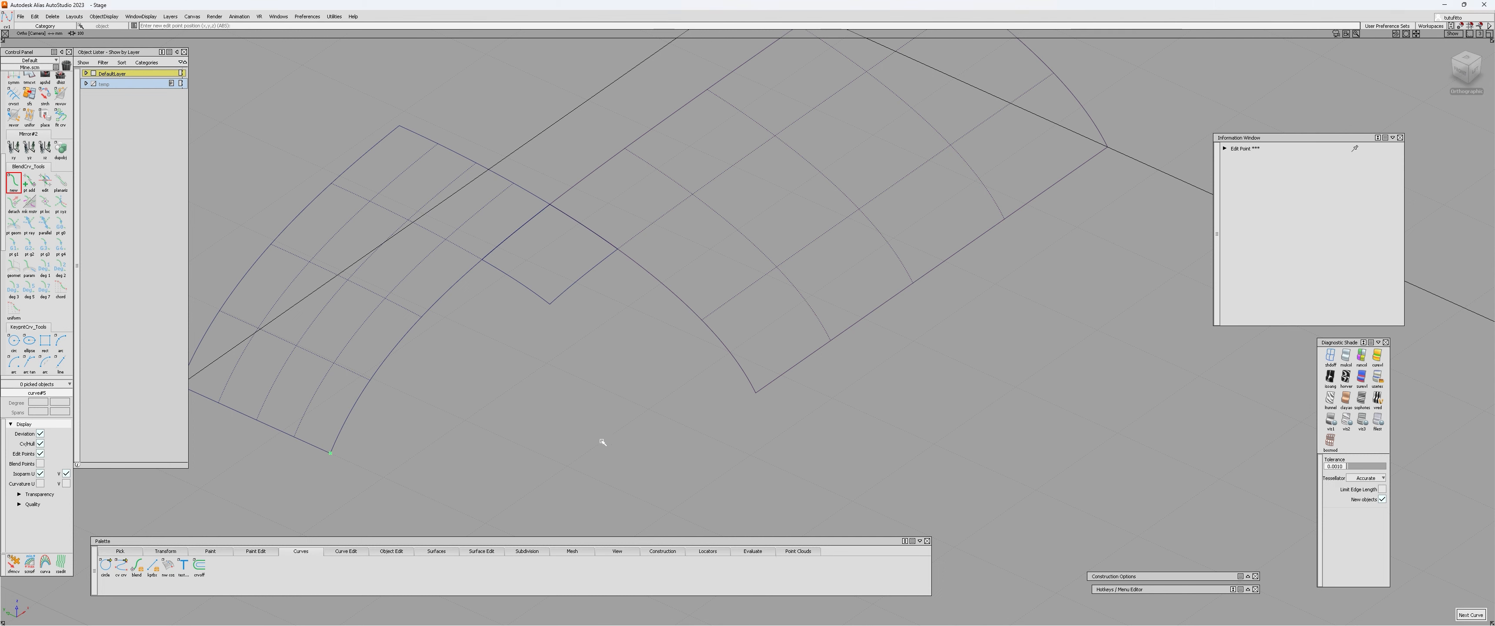
pyautogui.click(758, 394)
pyautogui.keyDown('ctrl'); pyautogui.keyDown('shift'); pyautogui.moveTo(681, 434); pyautogui.dragTo(734, 430); pyautogui.keyUp('shift'); pyautogui.keyUp('ctrl')
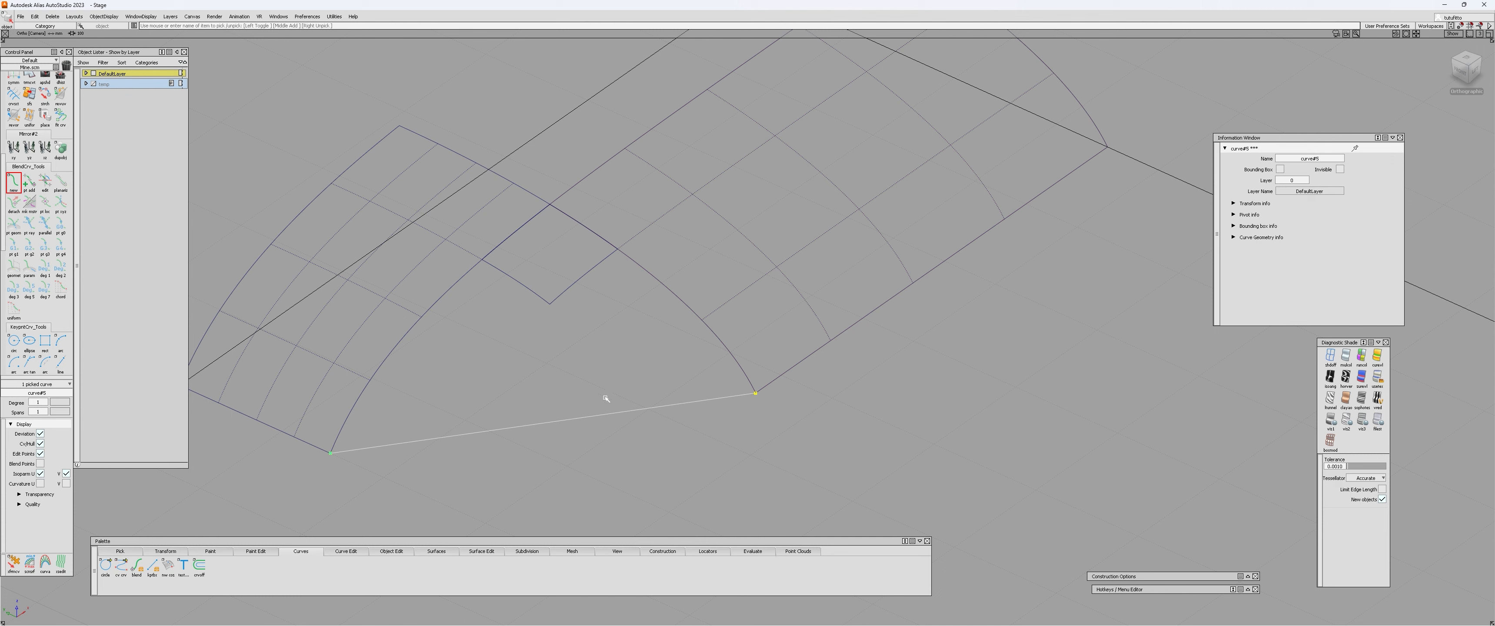
pyautogui.click(562, 395)
pyautogui.moveTo(561, 394); pyautogui.dragTo(597, 475)
pyautogui.press('Delete')
pyautogui.press('Return')
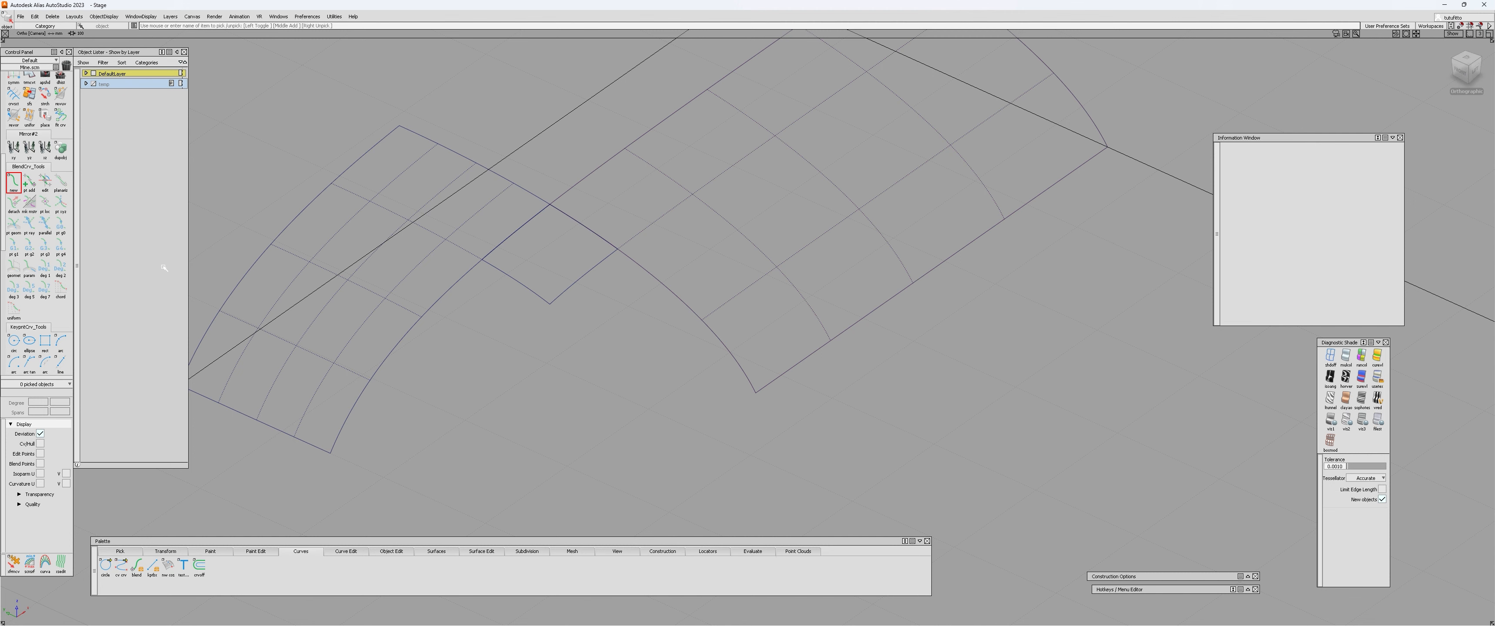
# Assign the rail corner surface to the temp layer.
pyautogui.keyDown('alt'); pyautogui.keyDown('shift'); pyautogui.moveTo(546, 372); pyautogui.dragTo(486, 372); pyautogui.keyUp('shift'); pyautogui.keyUp('alt')
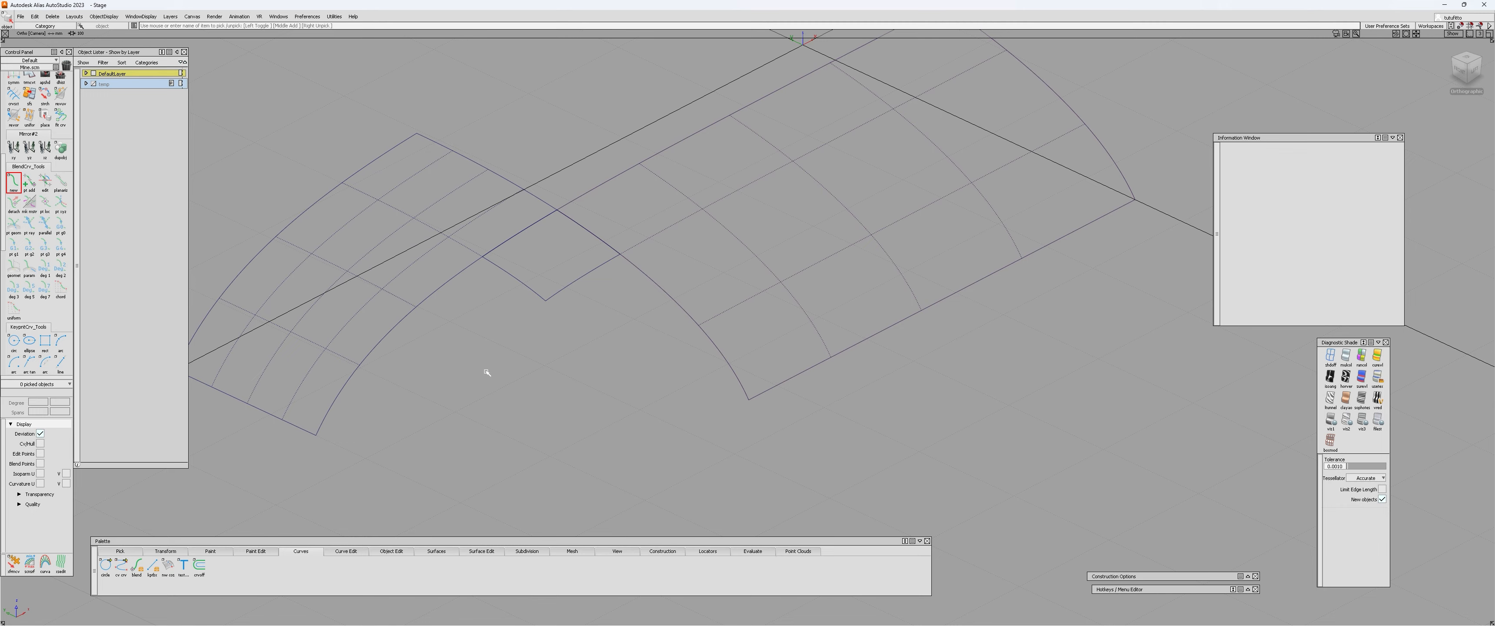
pyautogui.keyDown('alt'); pyautogui.keyDown('shift'); pyautogui.moveTo(490, 327); pyautogui.dragTo(494, 271, button='right'); pyautogui.keyUp('shift'); pyautogui.keyUp('alt')
pyautogui.moveTo(494, 271)
pyautogui.keyDown('alt'); pyautogui.keyDown('shift'); pyautogui.mouseDown()
pyautogui.moveTo(511, 304)
pyautogui.moveTo(348, 380)
pyautogui.moveTo(345, 400)
pyautogui.mouseUp(); pyautogui.keyUp('shift'); pyautogui.keyUp('alt')
pyautogui.keyDown('alt'); pyautogui.keyDown('shift'); pyautogui.moveTo(535, 286); pyautogui.dragTo(558, 251); pyautogui.keyUp('shift'); pyautogui.keyUp('alt')
pyautogui.click(515, 259)
pyautogui.click(225, 124)
pyautogui.click(518, 233)
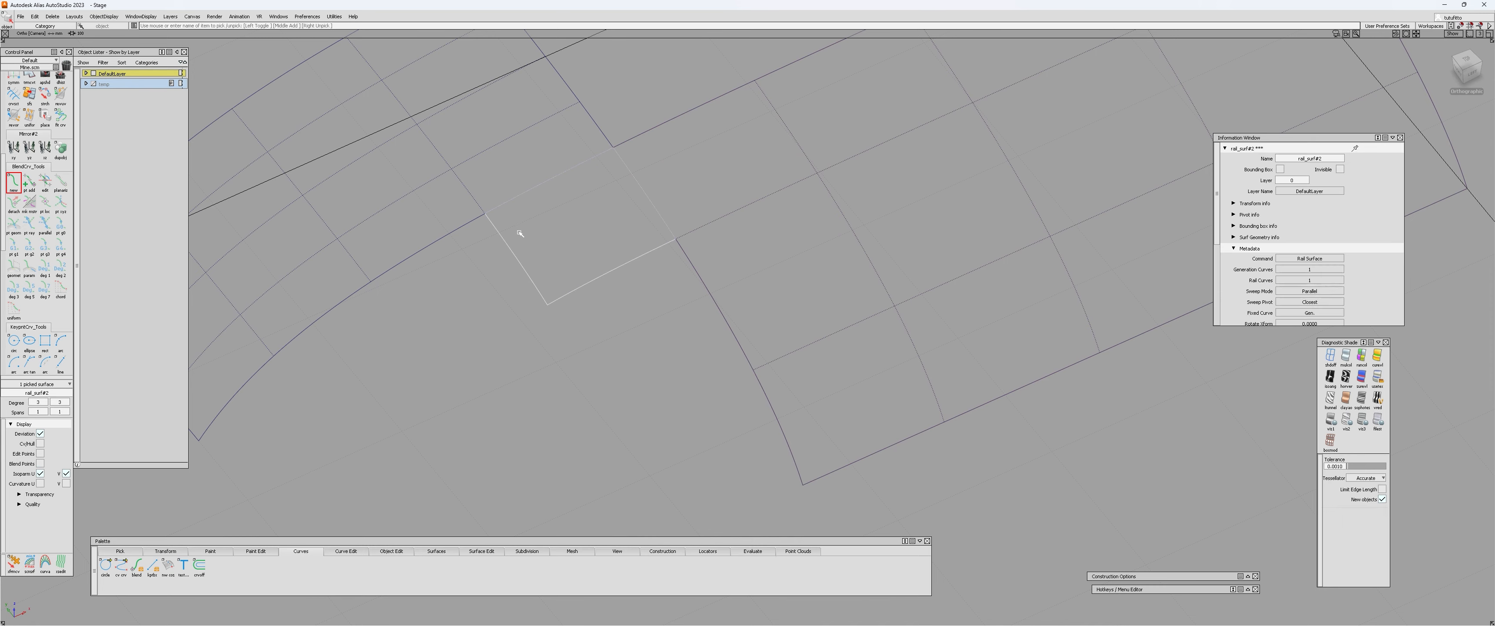
pyautogui.moveTo(108, 84); pyautogui.dragTo(121, 105)
pyautogui.keyDown('alt'); pyautogui.keyDown('shift'); pyautogui.moveTo(504, 241); pyautogui.dragTo(687, 265); pyautogui.keyUp('shift'); pyautogui.keyUp('alt')
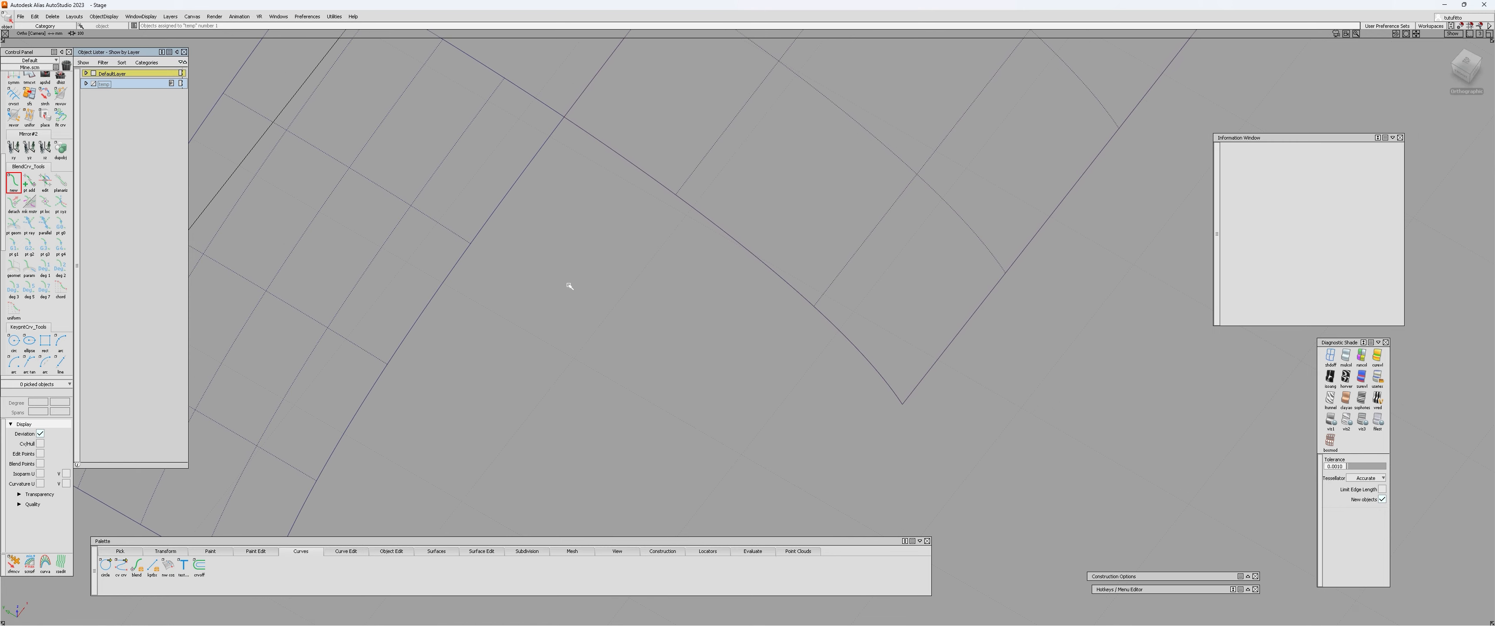
# Draw a straight guide line from the isoparm end on the small patch's inner edge, continuing the isoparm across the opening.
pyautogui.keyDown('ctrl'); pyautogui.keyDown('shift'); pyautogui.moveTo(568, 284); pyautogui.dragTo(511, 261, button='middle'); pyautogui.keyUp('shift'); pyautogui.keyUp('ctrl')
pyautogui.keyDown('ctrl'); pyautogui.click(469, 244); pyautogui.keyUp('ctrl')
pyautogui.middleClick(798, 411)
pyautogui.keyDown('ctrl'); pyautogui.keyDown('shift'); pyautogui.moveTo(736, 384); pyautogui.dragTo(718, 371, button='middle'); pyautogui.keyUp('shift'); pyautogui.keyUp('ctrl')
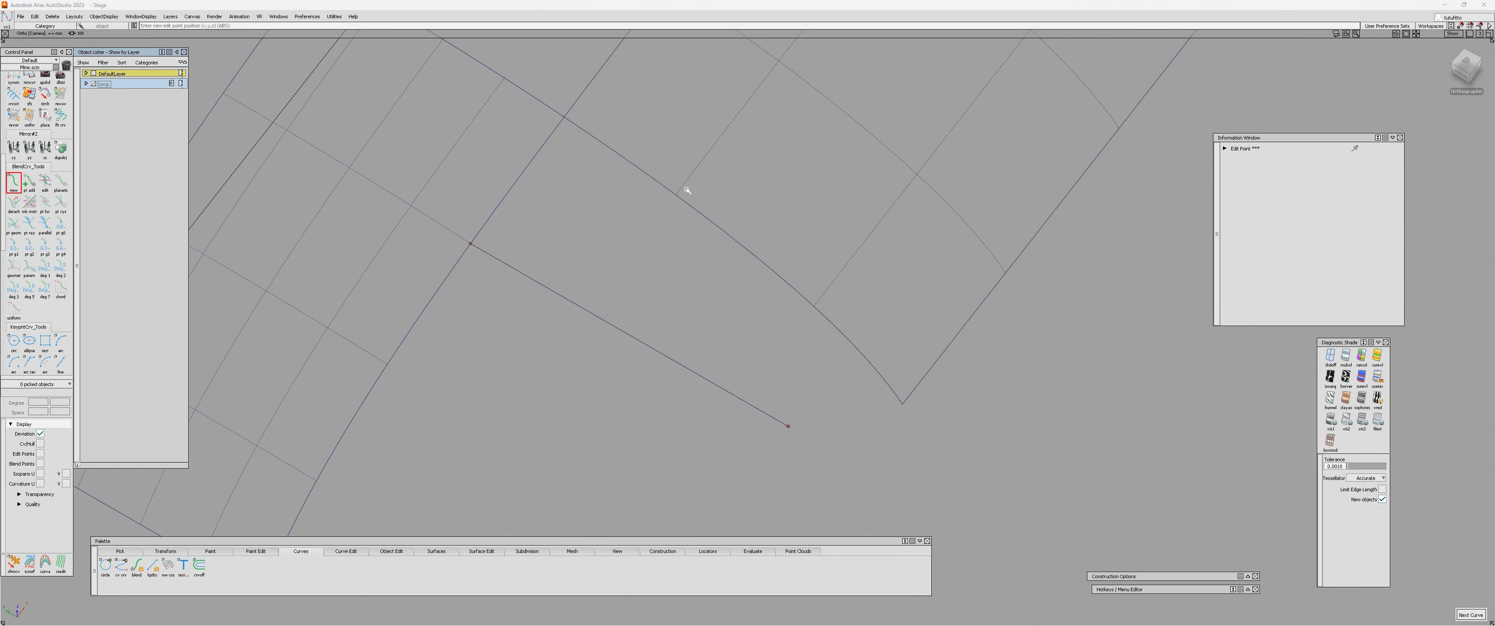
# Draw a second guide line from the isoparm end on the large patch's inner edge, crossing the first guide line.
pyautogui.keyDown('ctrl'); pyautogui.click(676, 195); pyautogui.keyUp('ctrl')
pyautogui.keyDown('alt'); pyautogui.keyDown('shift'); pyautogui.moveTo(737, 264); pyautogui.dragTo(631, 316); pyautogui.keyUp('shift'); pyautogui.keyUp('alt')
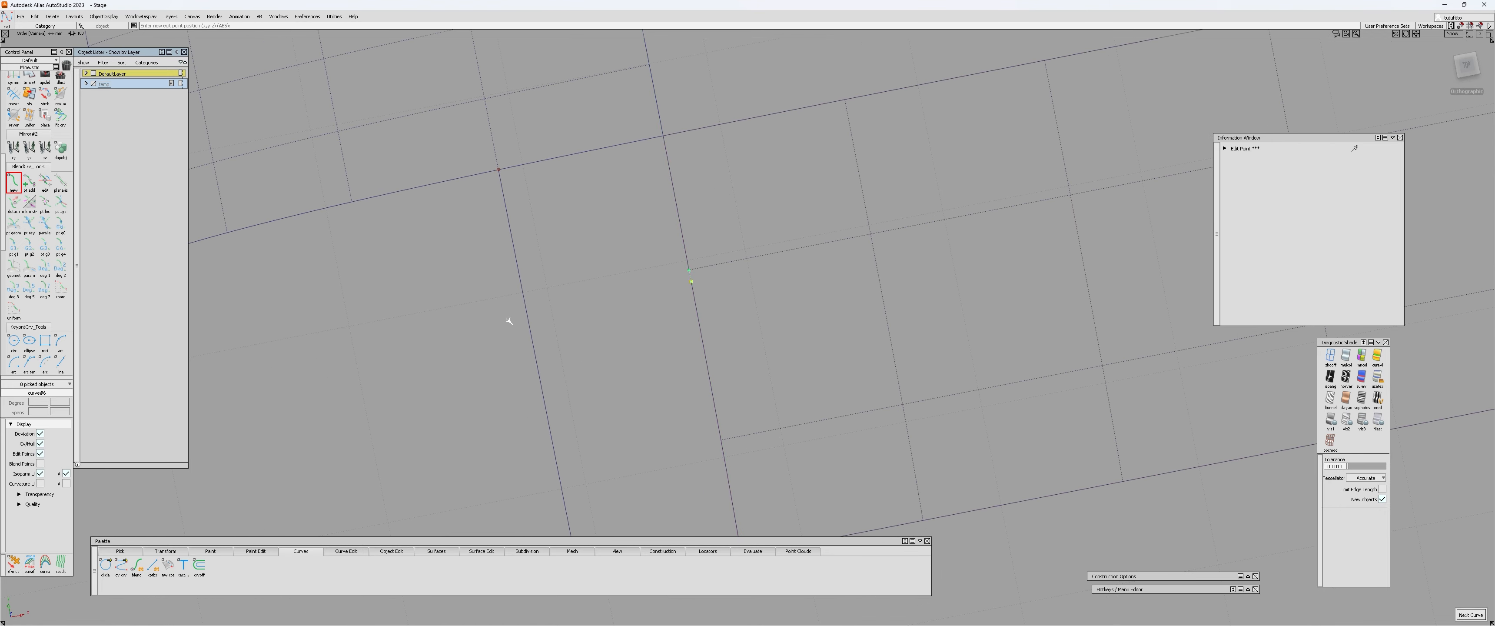
pyautogui.middleClick(258, 352)
pyautogui.keyDown('ctrl'); pyautogui.keyDown('shift'); pyautogui.moveTo(380, 361); pyautogui.dragTo(379, 344); pyautogui.keyUp('shift'); pyautogui.keyUp('ctrl')
pyautogui.keyDown('alt'); pyautogui.keyDown('shift'); pyautogui.moveTo(379, 343); pyautogui.dragTo(606, 349, button='right'); pyautogui.keyUp('shift'); pyautogui.keyUp('alt')
pyautogui.keyDown('alt'); pyautogui.keyDown('shift'); pyautogui.moveTo(606, 350); pyautogui.dragTo(510, 383, button='middle'); pyautogui.keyUp('shift'); pyautogui.keyUp('alt')
# Create a blend curve between the starting points of the two guide lines on the patch edges.
pyautogui.keyDown('ctrl'); pyautogui.keyDown('shift'); pyautogui.moveTo(502, 168); pyautogui.dragTo(501, 137); pyautogui.keyUp('shift'); pyautogui.keyUp('ctrl')
pyautogui.keyDown('alt'); pyautogui.keyDown('shift'); pyautogui.moveTo(511, 349); pyautogui.dragTo(455, 357); pyautogui.keyUp('shift'); pyautogui.keyUp('alt')
pyautogui.keyDown('alt'); pyautogui.keyDown('shift'); pyautogui.moveTo(541, 394); pyautogui.dragTo(540, 286); pyautogui.keyUp('shift'); pyautogui.keyUp('alt')
pyautogui.keyDown('alt'); pyautogui.keyDown('shift'); pyautogui.scroll(4, 540, 356); pyautogui.keyUp('shift'); pyautogui.keyUp('alt')
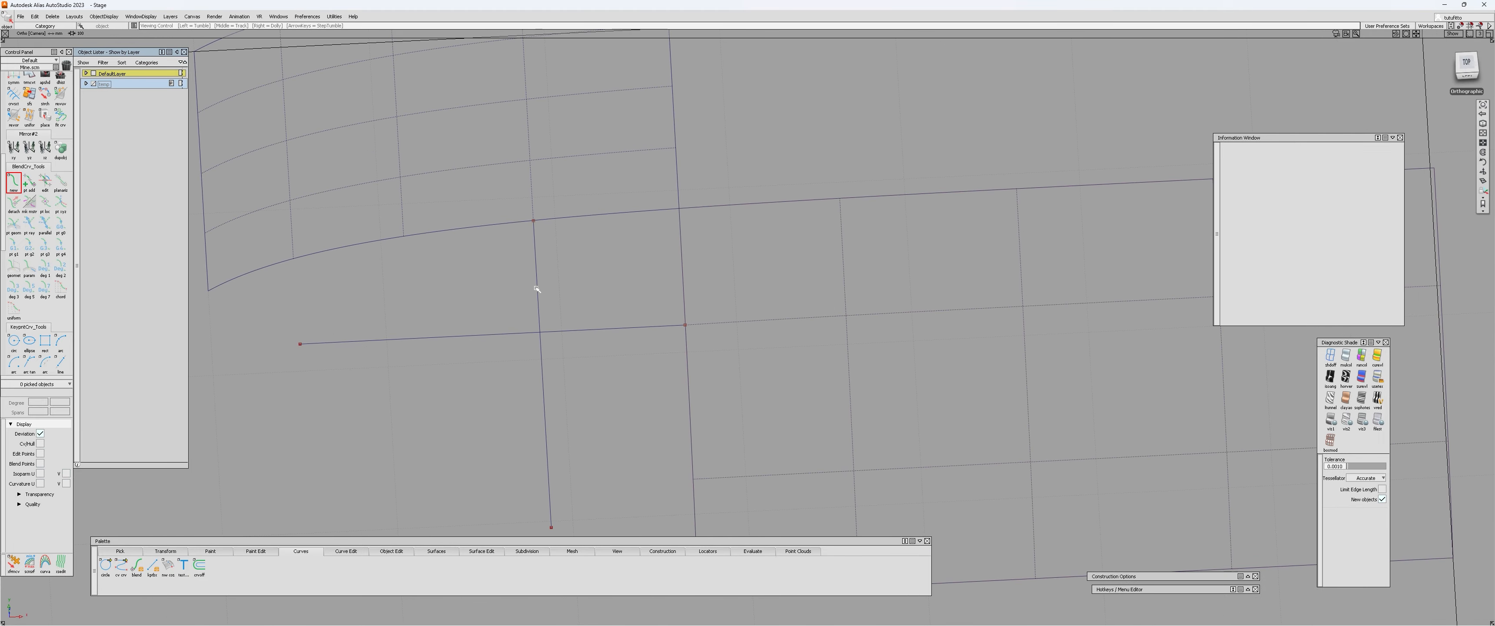
pyautogui.keyDown('alt'); pyautogui.keyDown('shift'); pyautogui.moveTo(541, 394); pyautogui.dragTo(564, 444); pyautogui.keyUp('shift'); pyautogui.keyUp('alt')
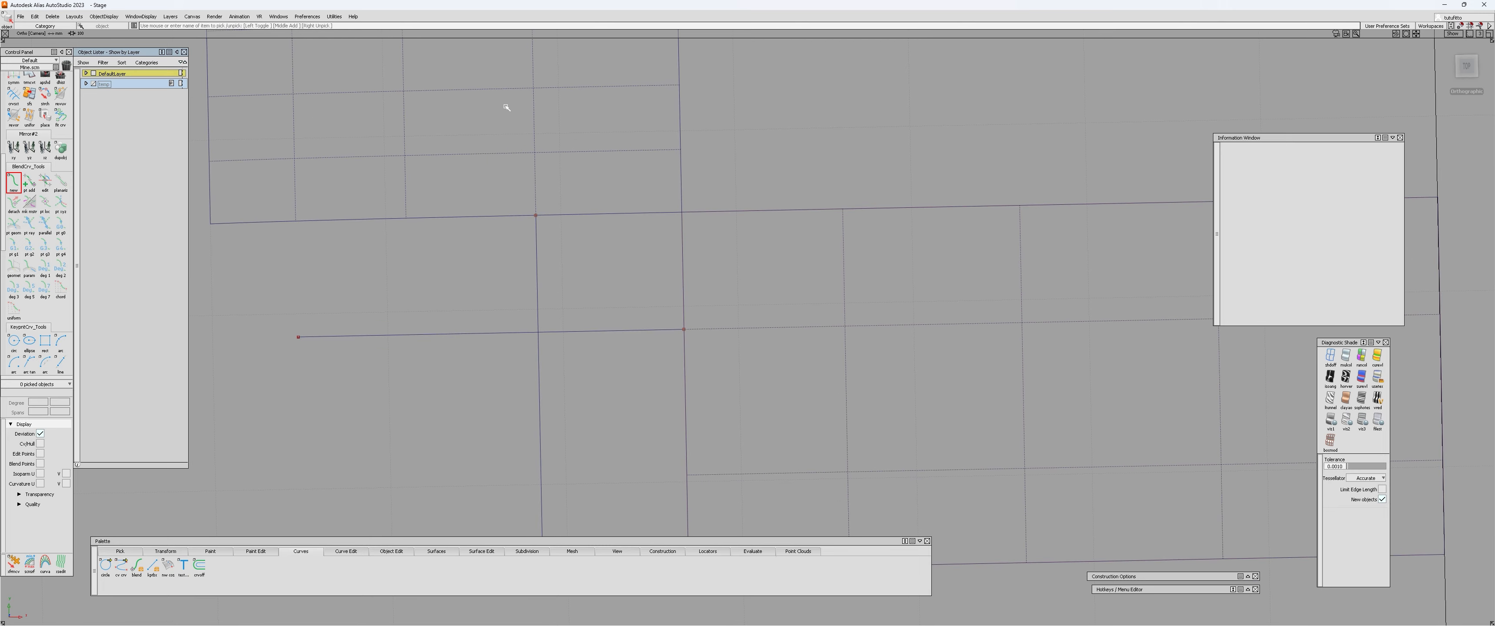
pyautogui.keyDown('alt'); pyautogui.keyDown('shift'); pyautogui.moveTo(806, 319); pyautogui.dragTo(561, 257); pyautogui.keyUp('shift'); pyautogui.keyUp('alt')
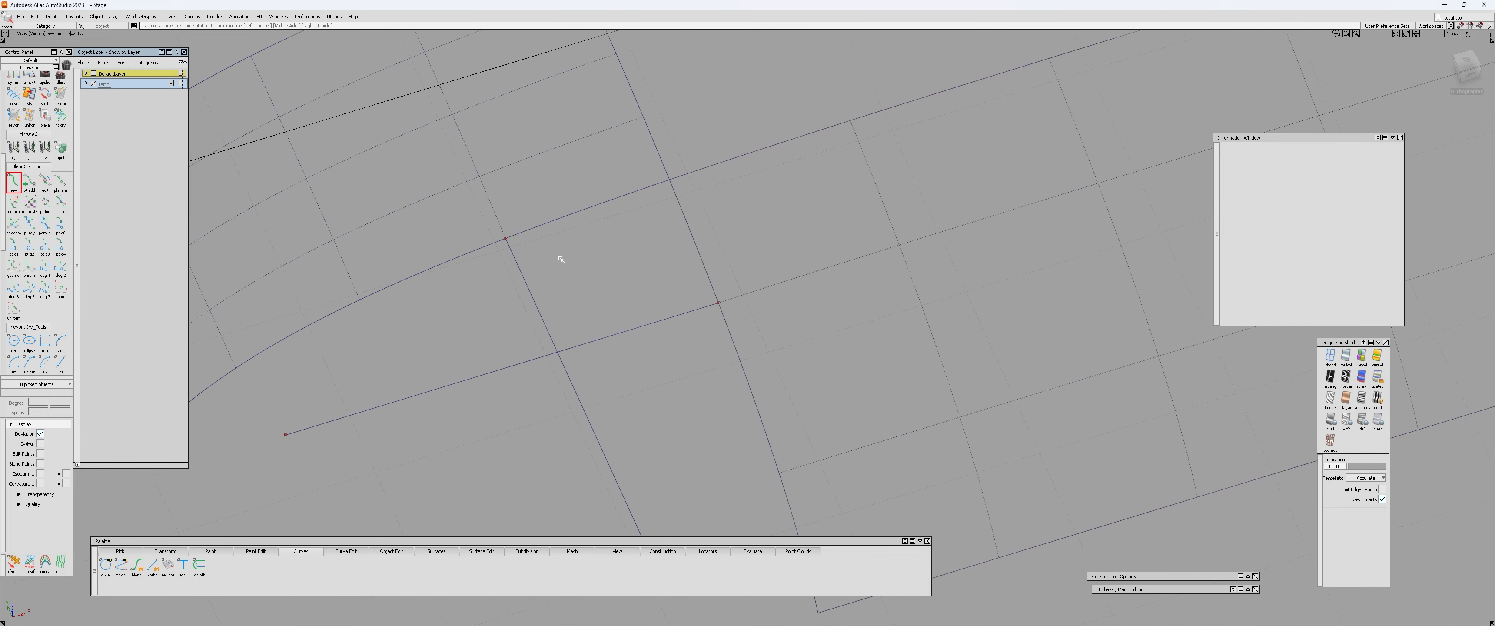
pyautogui.click(14, 182)
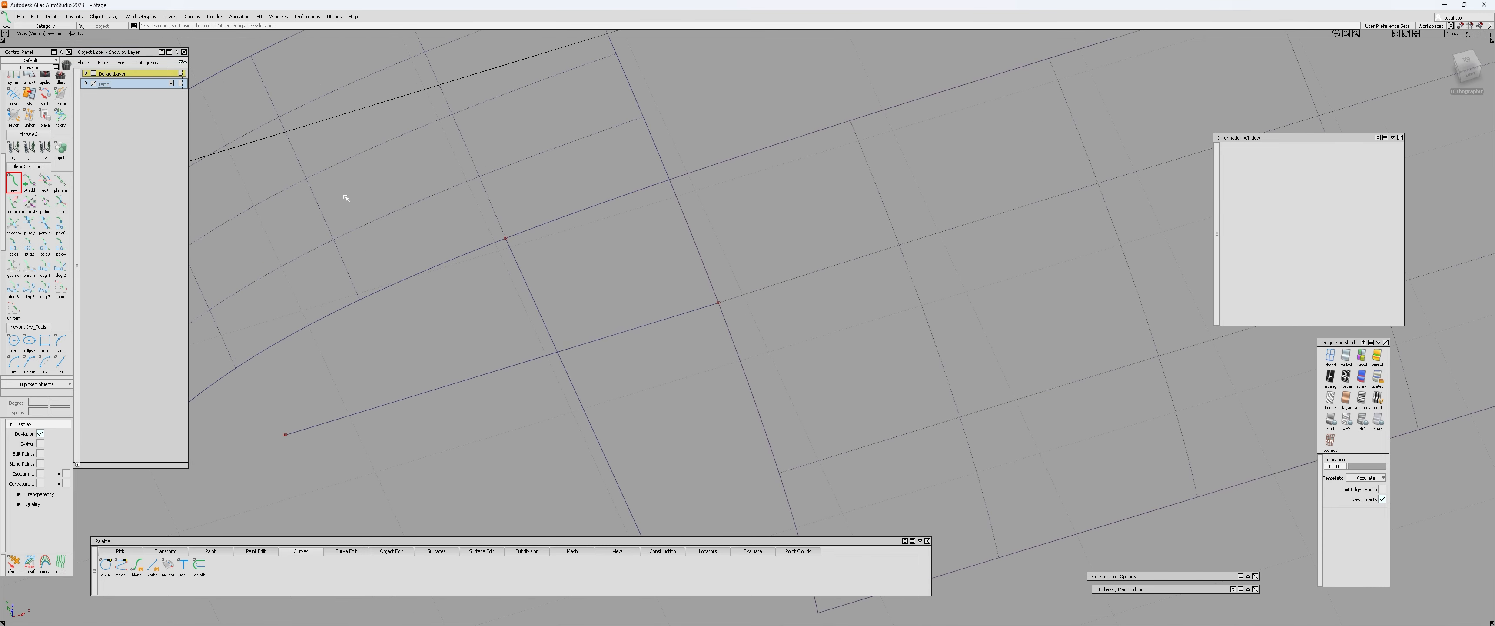
pyautogui.click(506, 238)
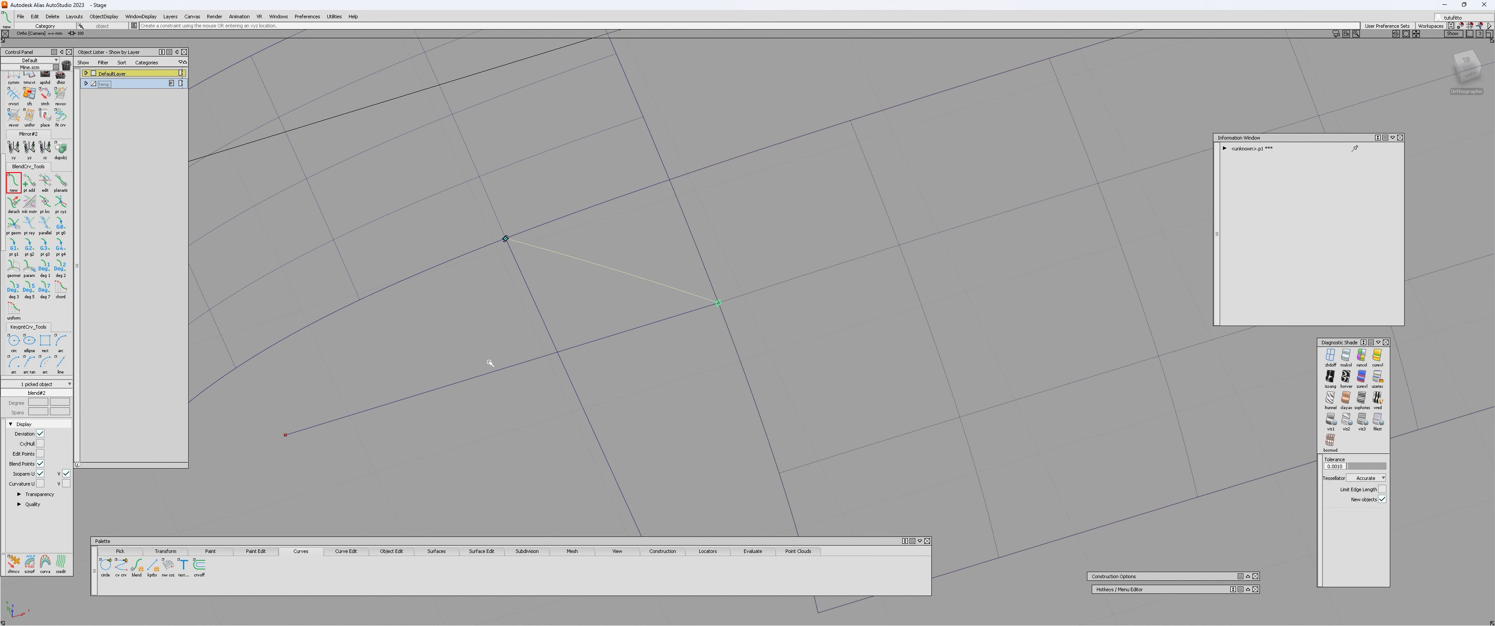
pyautogui.scroll(2, 616, 302)
pyautogui.click(745, 303)
# Pick the new blend curve's two end points to edit their tangents.
pyautogui.keyDown('alt'); pyautogui.keyDown('shift'); pyautogui.moveTo(757, 337); pyautogui.dragTo(735, 325); pyautogui.keyUp('shift'); pyautogui.keyUp('alt')
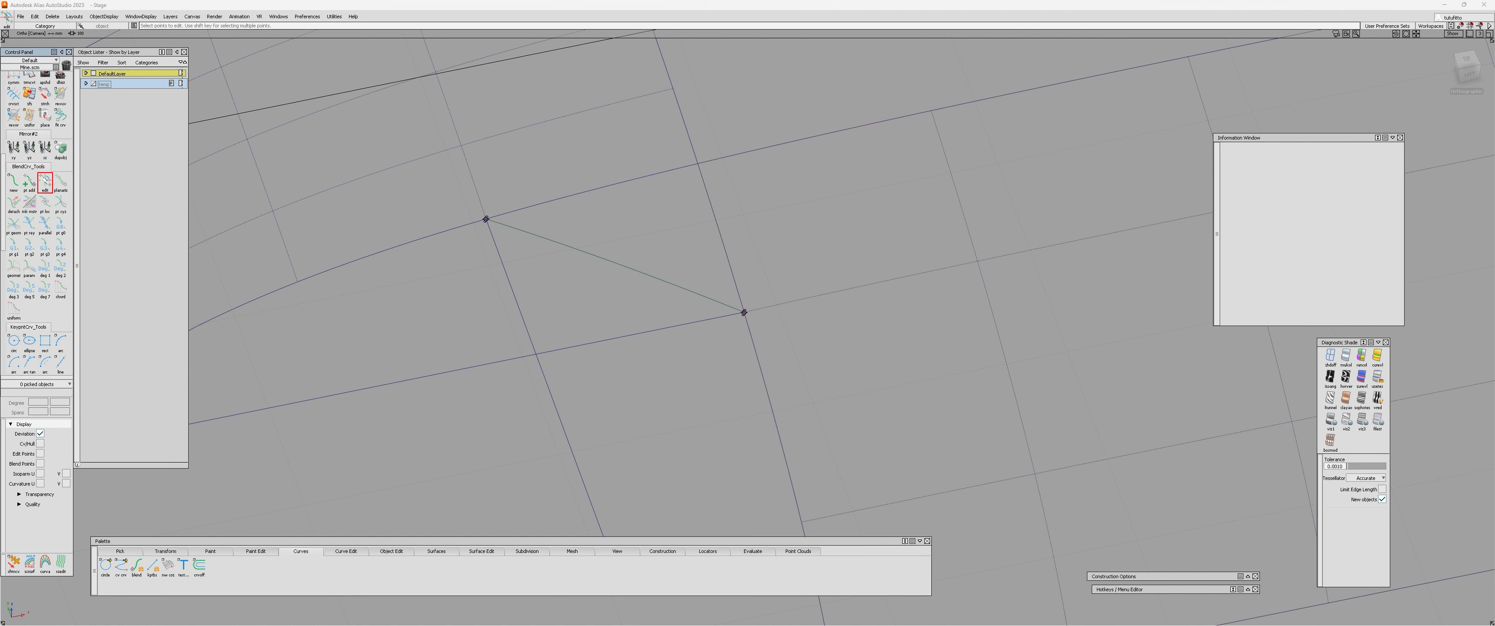
pyautogui.keyDown('alt'); pyautogui.keyDown('shift'); pyautogui.moveTo(260, 241); pyautogui.dragTo(720, 247); pyautogui.keyUp('shift'); pyautogui.keyUp('alt')
pyautogui.click(748, 319)
pyautogui.keyDown('alt'); pyautogui.keyDown('shift'); pyautogui.moveTo(749, 318); pyautogui.dragTo(761, 327); pyautogui.keyUp('shift'); pyautogui.keyUp('alt')
pyautogui.keyDown('ctrl'); pyautogui.keyDown('shift'); pyautogui.moveTo(501, 281); pyautogui.dragTo(634, 275); pyautogui.keyUp('shift'); pyautogui.keyUp('ctrl')
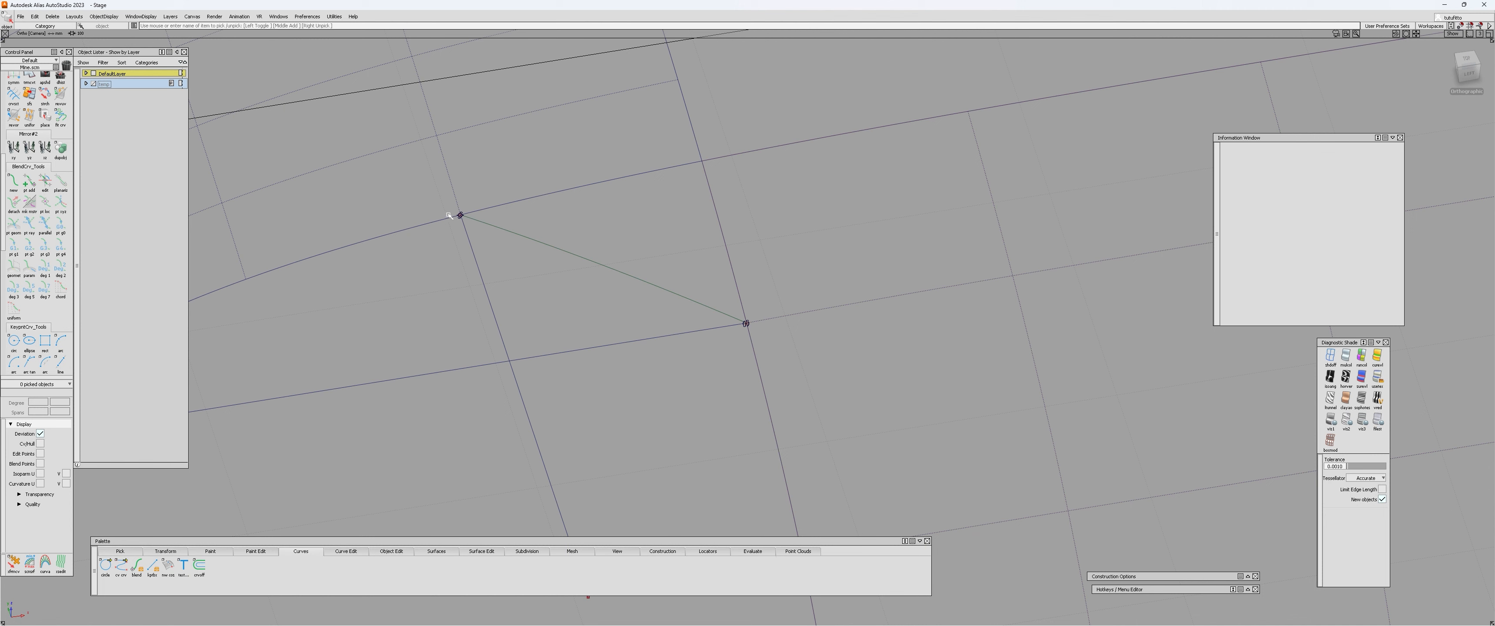
pyautogui.keyDown('ctrl'); pyautogui.keyDown('shift'); pyautogui.moveTo(486, 218); pyautogui.dragTo(518, 246); pyautogui.keyUp('shift'); pyautogui.keyUp('ctrl')
pyautogui.click(693, 296)
pyautogui.keyDown('ctrl'); pyautogui.keyDown('shift'); pyautogui.moveTo(464, 311); pyautogui.dragTo(421, 313); pyautogui.keyUp('shift'); pyautogui.keyUp('ctrl')
pyautogui.keyDown('ctrl'); pyautogui.keyDown('shift'); pyautogui.moveTo(456, 220); pyautogui.dragTo(477, 247); pyautogui.keyUp('shift'); pyautogui.keyUp('ctrl')
pyautogui.click(529, 247)
pyautogui.keyDown('alt'); pyautogui.keyDown('shift'); pyautogui.moveTo(480, 253); pyautogui.dragTo(414, 239, button='right'); pyautogui.keyUp('shift'); pyautogui.keyUp('alt')
pyautogui.click(461, 219)
pyautogui.keyDown('alt'); pyautogui.keyDown('shift'); pyautogui.moveTo(755, 357); pyautogui.dragTo(559, 221); pyautogui.keyUp('shift'); pyautogui.keyUp('alt')
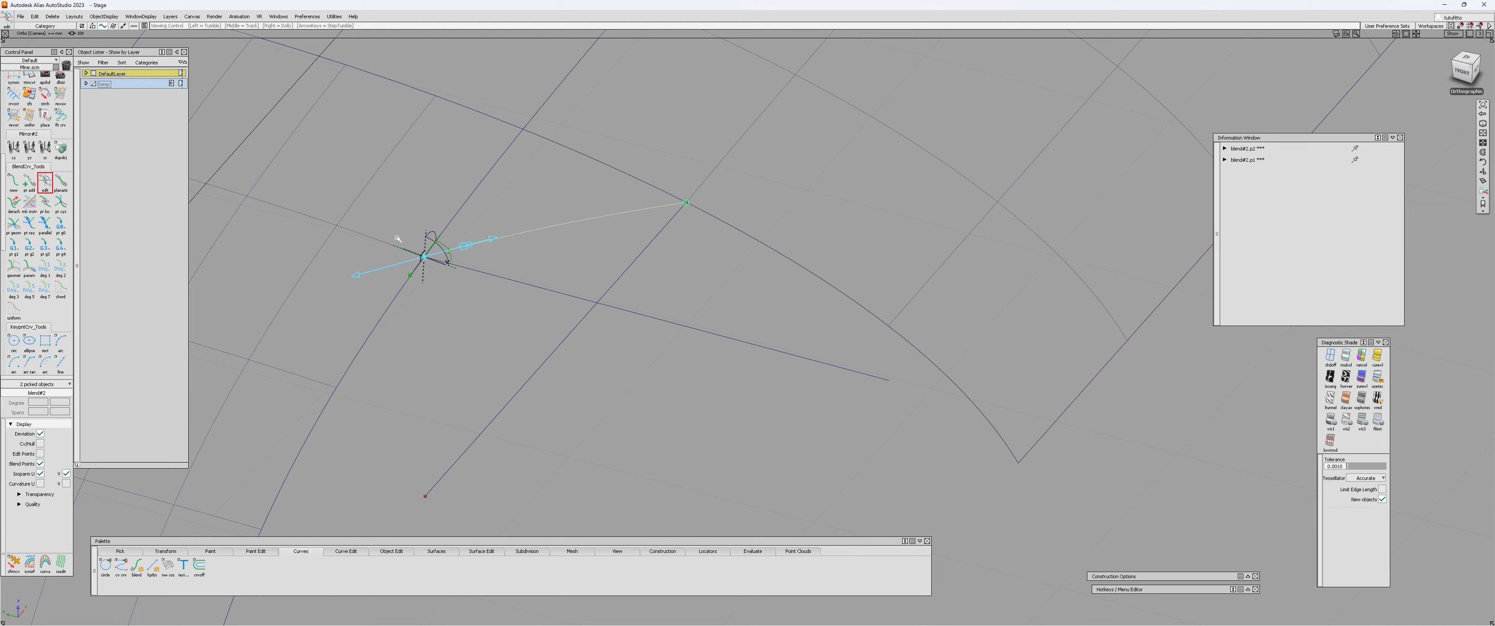
# Align the tangent at the blend curve's small-patch end to the direction of the guide line starting there.
pyautogui.keyDown('alt'); pyautogui.keyDown('shift'); pyautogui.moveTo(394, 242); pyautogui.dragTo(508, 254, button='right'); pyautogui.keyUp('shift'); pyautogui.keyUp('alt')
pyautogui.keyDown('alt'); pyautogui.keyDown('shift'); pyautogui.moveTo(502, 254); pyautogui.dragTo(571, 241); pyautogui.keyUp('shift'); pyautogui.keyUp('alt')
pyautogui.click(451, 242)
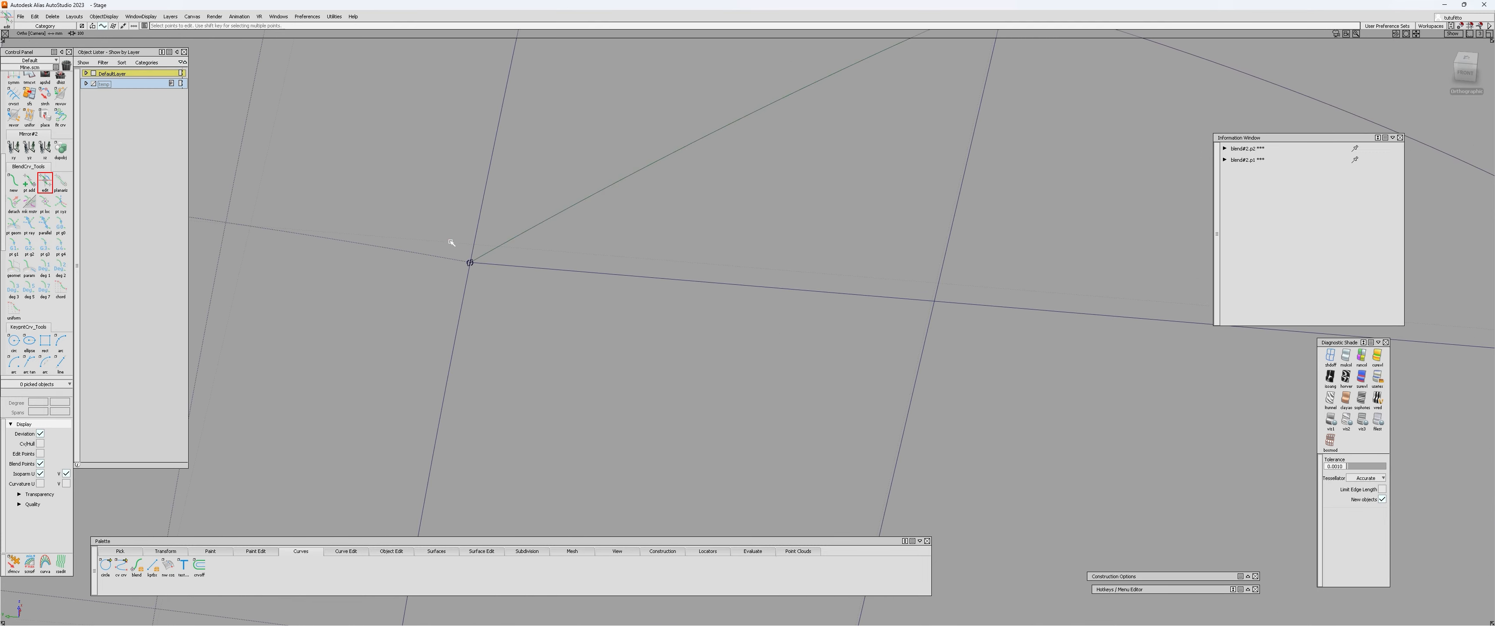
pyautogui.moveTo(452, 243); pyautogui.dragTo(487, 278)
pyautogui.keyDown('alt'); pyautogui.keyDown('shift'); pyautogui.moveTo(486, 279); pyautogui.dragTo(440, 258); pyautogui.keyUp('shift'); pyautogui.keyUp('alt')
pyautogui.click(440, 259)
pyautogui.moveTo(547, 283)
pyautogui.keyDown('alt'); pyautogui.keyDown('shift'); pyautogui.mouseDown()
pyautogui.moveTo(106, 236)
pyautogui.moveTo(377, 274)
pyautogui.moveTo(354, 243)
pyautogui.moveTo(448, 254)
pyautogui.moveTo(461, 264)
pyautogui.moveTo(407, 290)
pyautogui.moveTo(555, 303)
pyautogui.mouseUp(); pyautogui.keyUp('shift'); pyautogui.keyUp('alt')
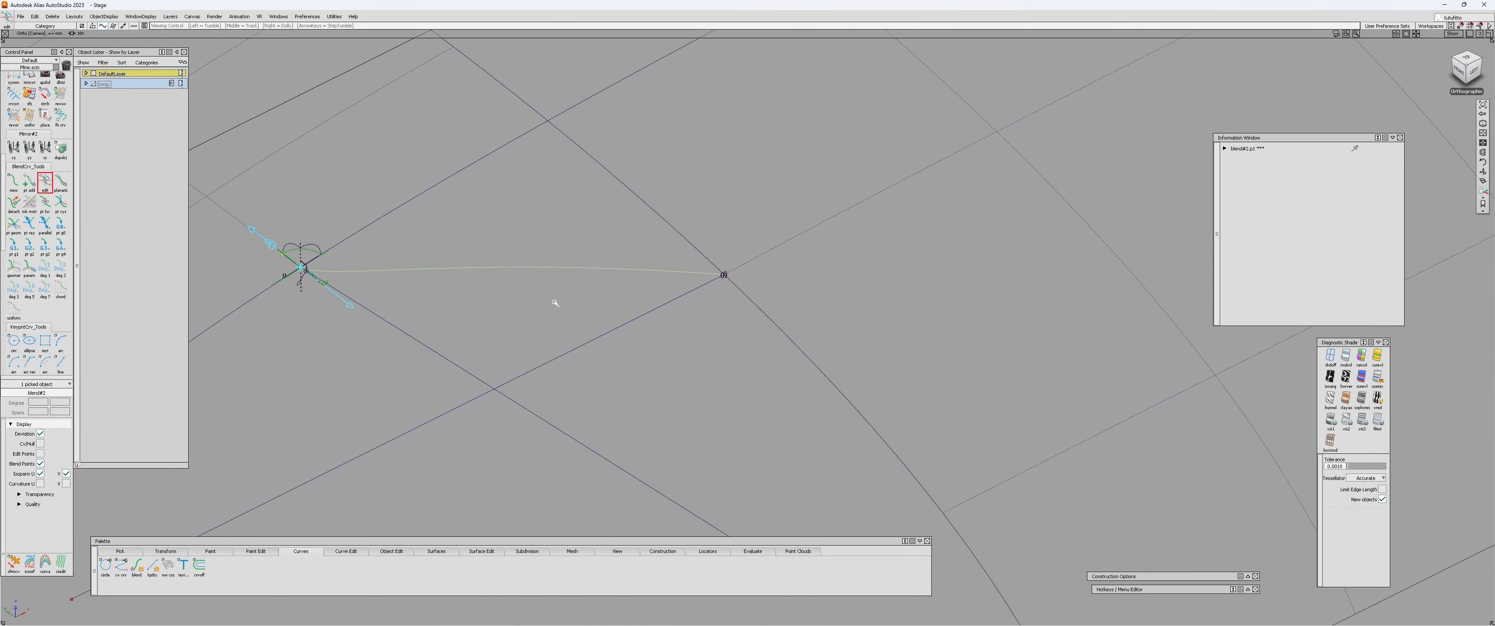
# Align the tangent at the blend curve's large-patch end to the direction of the guide line starting there.
pyautogui.click(724, 274)
pyautogui.keyDown('alt'); pyautogui.keyDown('shift'); pyautogui.moveTo(749, 271); pyautogui.dragTo(708, 361); pyautogui.keyUp('shift'); pyautogui.keyUp('alt')
pyautogui.keyDown('alt'); pyautogui.keyDown('shift'); pyautogui.scroll(-5, 627, 299); pyautogui.keyUp('shift'); pyautogui.keyUp('alt')
pyautogui.keyDown('alt'); pyautogui.keyDown('shift'); pyautogui.moveTo(627, 299); pyautogui.dragTo(557, 407); pyautogui.keyUp('shift'); pyautogui.keyUp('alt')
pyautogui.click(562, 350)
pyautogui.keyDown('alt'); pyautogui.keyDown('shift'); pyautogui.scroll(6, 566, 370); pyautogui.keyUp('shift'); pyautogui.keyUp('alt')
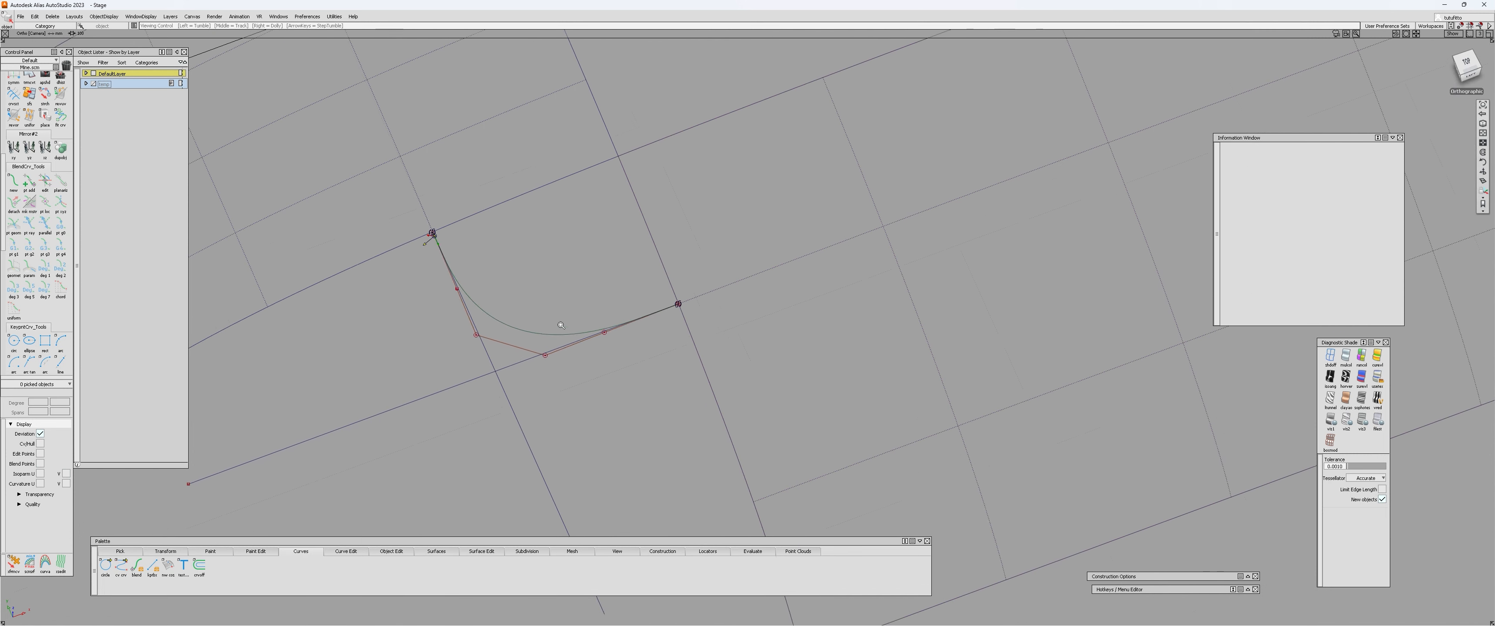
# Examine from above how closely the blend curve's control vertices follow the two guide lines.
pyautogui.keyDown('alt'); pyautogui.keyDown('shift'); pyautogui.moveTo(525, 336); pyautogui.dragTo(438, 317); pyautogui.keyUp('shift'); pyautogui.keyUp('alt')
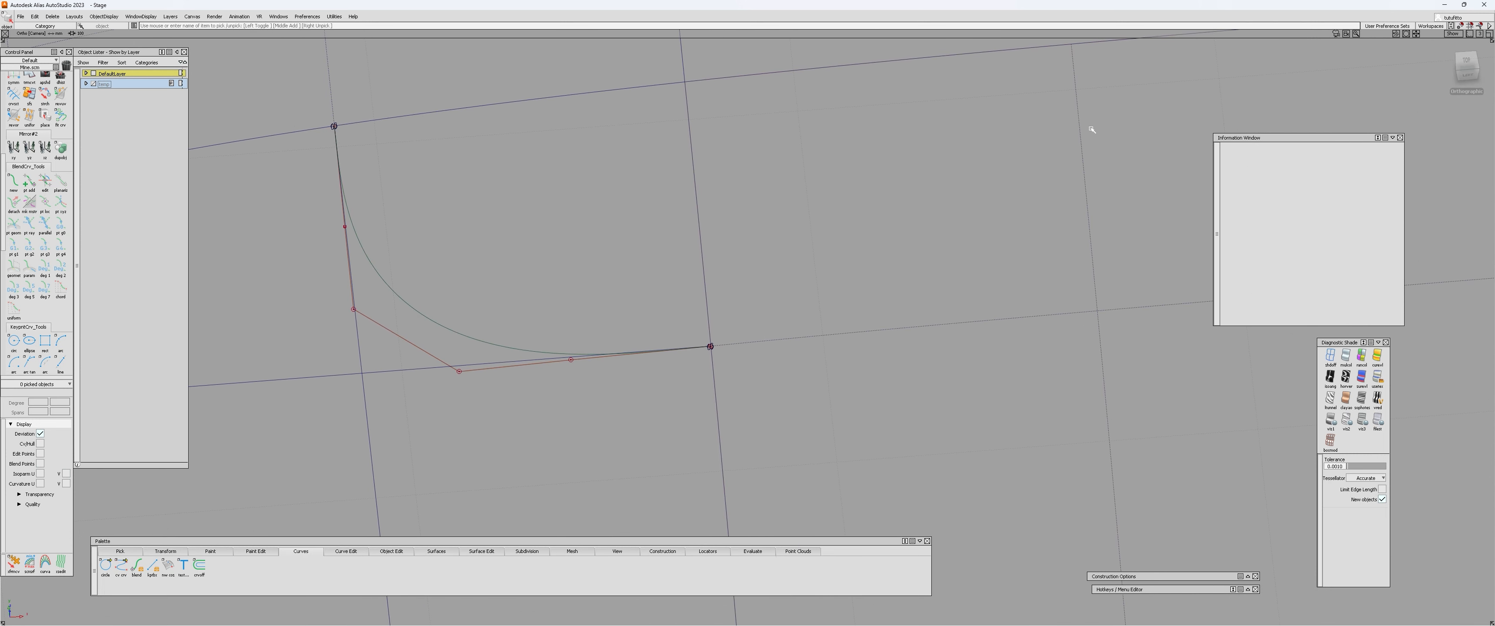
pyautogui.click(1472, 61)
pyautogui.keyDown('alt'); pyautogui.keyDown('shift'); pyautogui.moveTo(576, 364); pyautogui.dragTo(634, 327, button='middle'); pyautogui.keyUp('shift'); pyautogui.keyUp('alt')
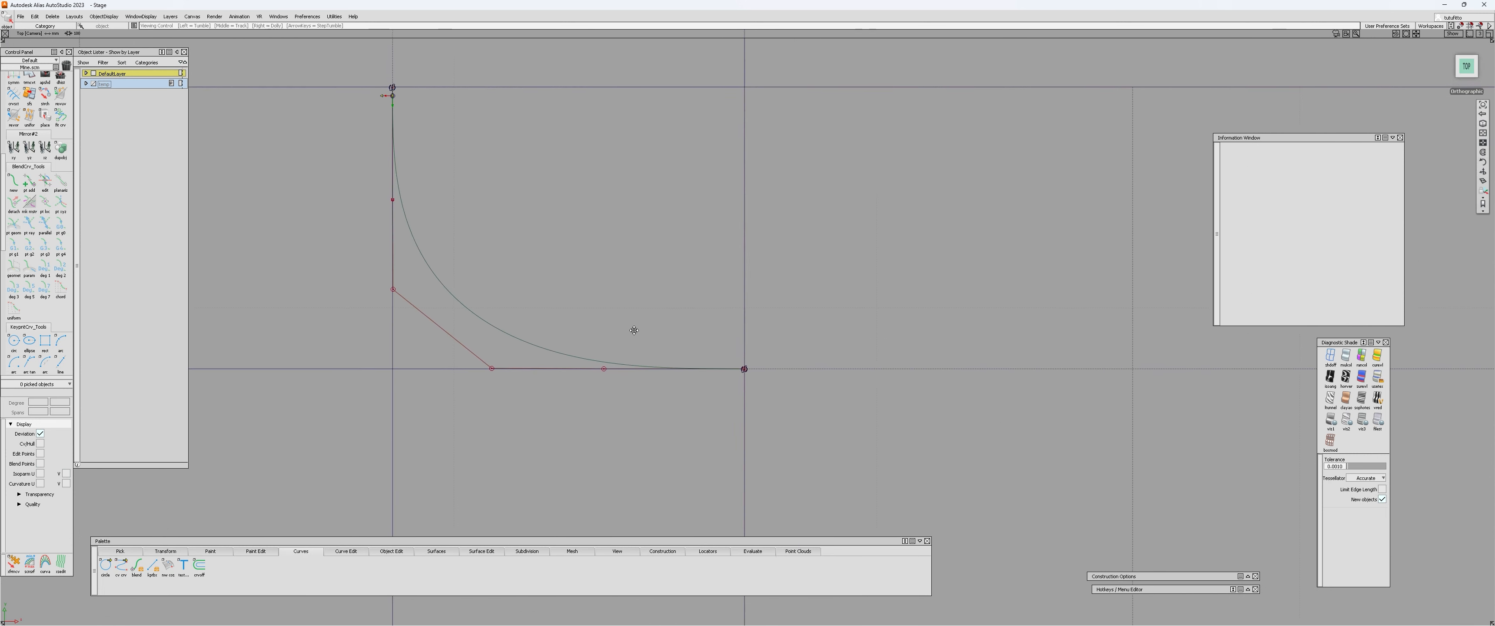
pyautogui.keyDown('alt'); pyautogui.keyDown('shift'); pyautogui.moveTo(514, 361); pyautogui.dragTo(717, 281, button='right'); pyautogui.keyUp('shift'); pyautogui.keyUp('alt')
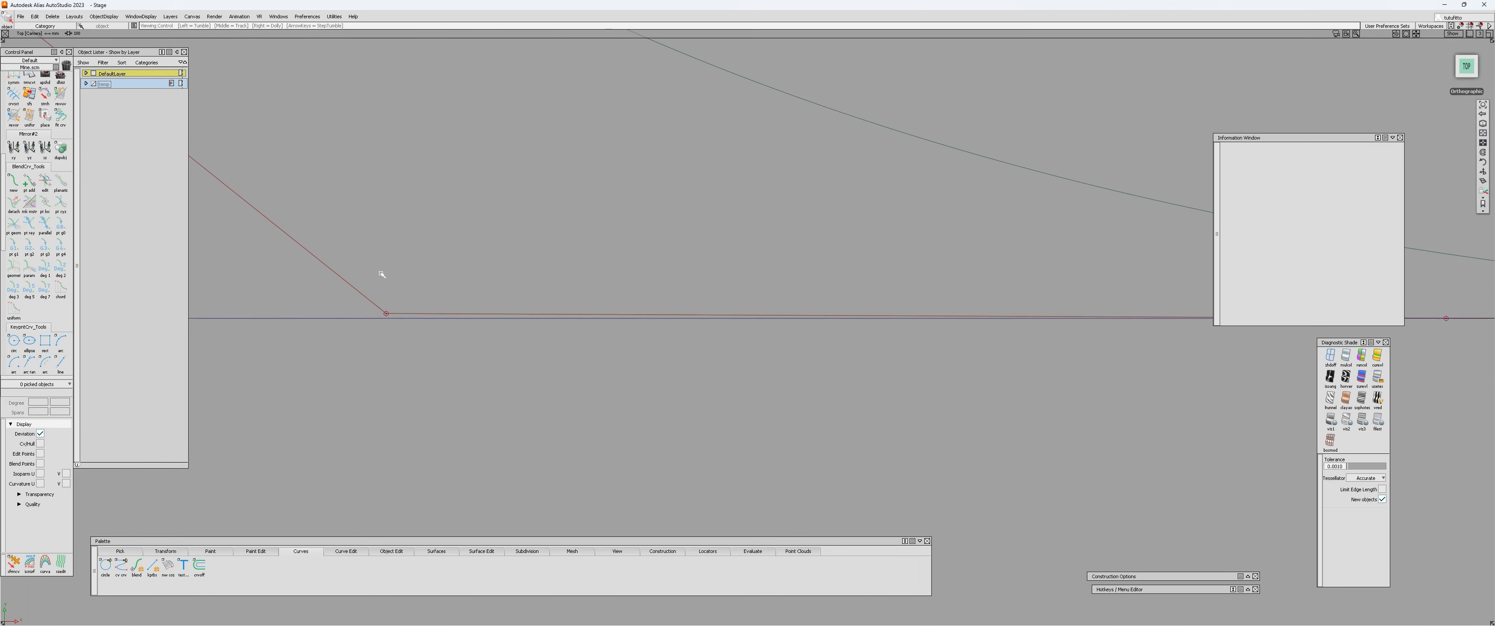
pyautogui.moveTo(372, 305); pyautogui.dragTo(407, 318)
pyautogui.keyDown('alt'); pyautogui.keyDown('shift'); pyautogui.moveTo(480, 252); pyautogui.dragTo(386, 275, button='right'); pyautogui.keyUp('shift'); pyautogui.keyUp('alt')
pyautogui.keyDown('alt'); pyautogui.keyDown('shift'); pyautogui.moveTo(618, 280); pyautogui.dragTo(610, 308, button='middle'); pyautogui.keyUp('shift'); pyautogui.keyUp('alt')
pyautogui.keyDown('alt'); pyautogui.keyDown('shift'); pyautogui.moveTo(807, 302); pyautogui.dragTo(741, 318, button='middle'); pyautogui.keyUp('shift'); pyautogui.keyUp('alt')
pyautogui.click(741, 318)
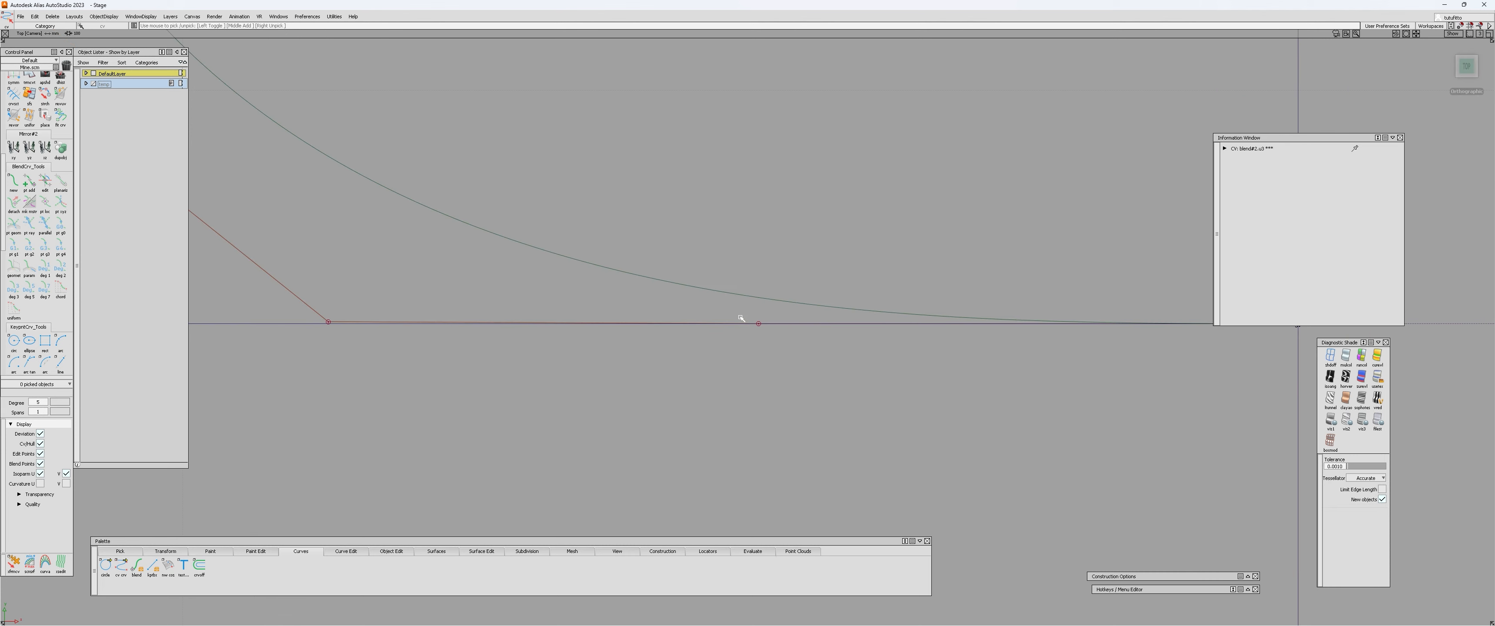
pyautogui.keyDown('alt'); pyautogui.keyDown('shift'); pyautogui.moveTo(325, 315); pyautogui.dragTo(429, 307, button='middle'); pyautogui.keyUp('shift'); pyautogui.keyUp('alt')
pyautogui.keyDown('alt'); pyautogui.keyDown('shift'); pyautogui.moveTo(434, 317); pyautogui.dragTo(437, 394); pyautogui.keyUp('shift'); pyautogui.keyUp('alt')
pyautogui.keyDown('alt'); pyautogui.keyDown('shift'); pyautogui.moveTo(539, 144); pyautogui.dragTo(556, 292, button='middle'); pyautogui.keyUp('shift'); pyautogui.keyUp('alt')
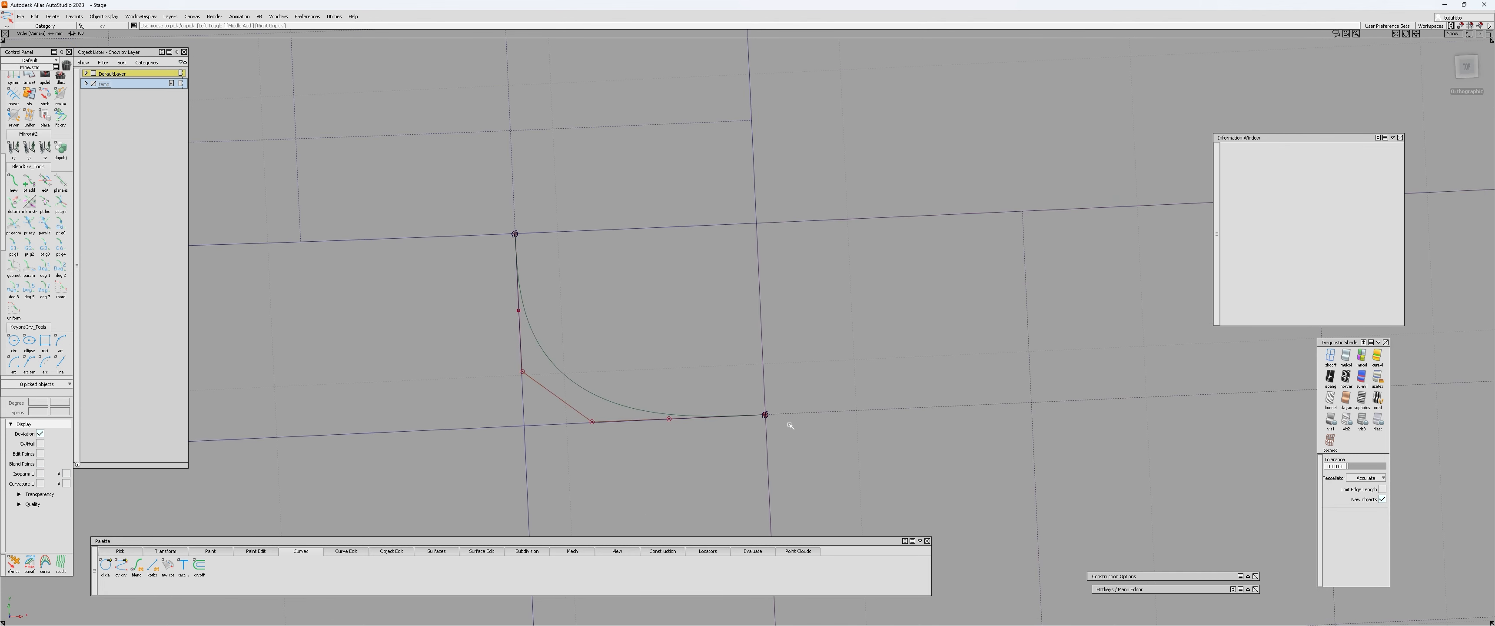
# Pick the blend curve's two middle control vertices, the third from each end, in a top view.
pyautogui.click(1467, 67)
pyautogui.keyDown('alt'); pyautogui.keyDown('shift'); pyautogui.moveTo(797, 389); pyautogui.dragTo(882, 294, button='middle'); pyautogui.keyUp('shift'); pyautogui.keyUp('alt')
pyautogui.keyDown('alt'); pyautogui.keyDown('shift'); pyautogui.moveTo(883, 294); pyautogui.dragTo(591, 339, button='right'); pyautogui.keyUp('shift'); pyautogui.keyUp('alt')
pyautogui.keyDown('alt'); pyautogui.keyDown('shift'); pyautogui.moveTo(379, 329); pyautogui.dragTo(490, 348, button='middle'); pyautogui.keyUp('shift'); pyautogui.keyUp('alt')
pyautogui.click(469, 346)
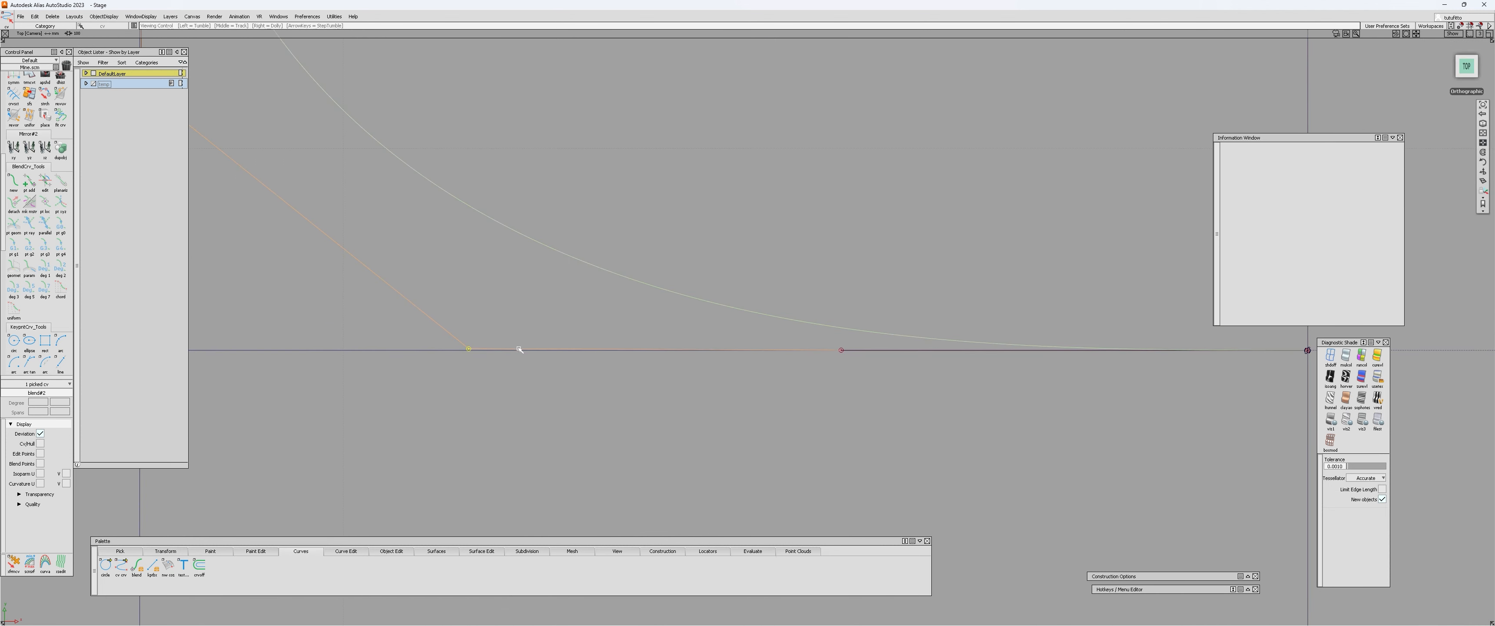
pyautogui.keyDown('alt'); pyautogui.keyDown('shift'); pyautogui.moveTo(519, 348); pyautogui.dragTo(457, 414, button='right'); pyautogui.keyUp('shift'); pyautogui.keyUp('alt')
pyautogui.keyDown('alt'); pyautogui.keyDown('shift'); pyautogui.moveTo(347, 264); pyautogui.dragTo(399, 367, button='middle'); pyautogui.keyUp('shift'); pyautogui.keyUp('alt')
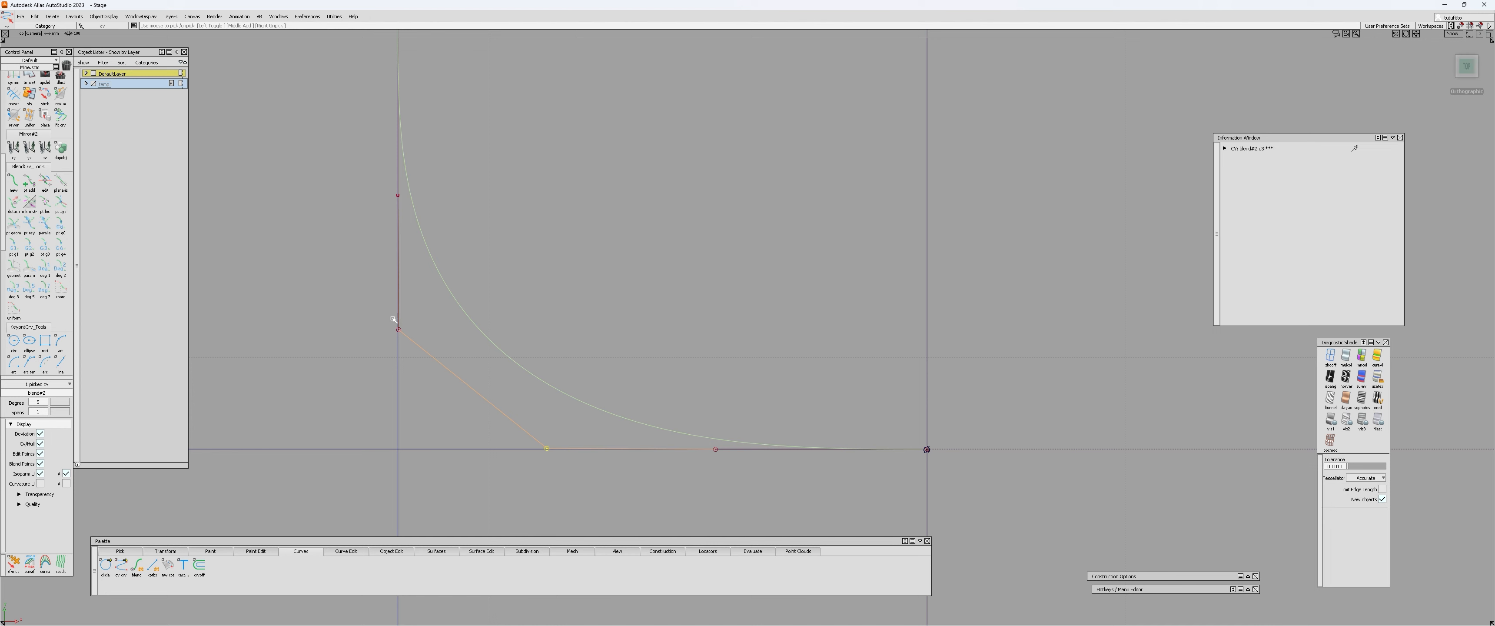
pyautogui.click(398, 329)
# Inspect the positions of the two picked control vertices relative to the guide lines in the top view.
pyautogui.keyDown('alt'); pyautogui.keyDown('shift'); pyautogui.moveTo(380, 327); pyautogui.dragTo(400, 312, button='right'); pyautogui.keyUp('shift'); pyautogui.keyUp('alt')
pyautogui.keyDown('alt'); pyautogui.keyDown('shift'); pyautogui.moveTo(386, 215); pyautogui.dragTo(450, 327, button='middle'); pyautogui.keyUp('shift'); pyautogui.keyUp('alt')
pyautogui.keyDown('alt'); pyautogui.keyDown('shift'); pyautogui.moveTo(450, 327); pyautogui.dragTo(432, 386, button='right'); pyautogui.keyUp('shift'); pyautogui.keyUp('alt')
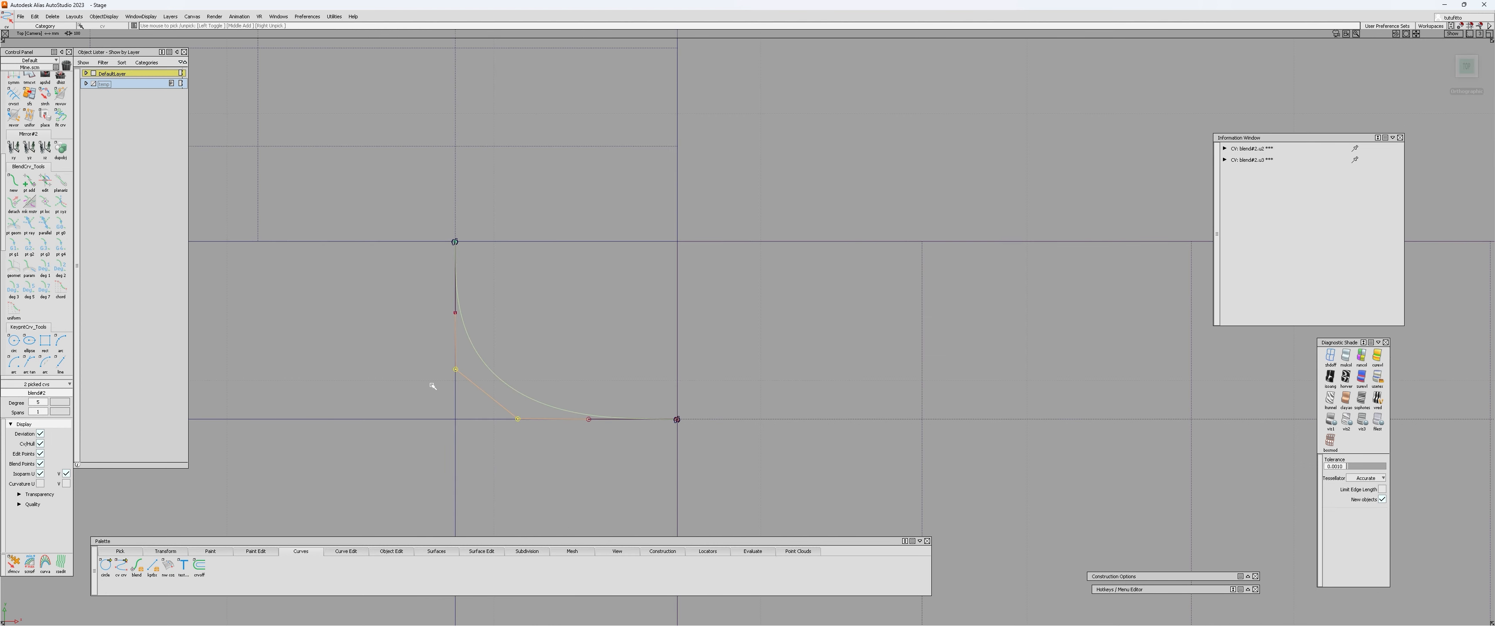
pyautogui.moveTo(448, 373)
pyautogui.keyDown('alt'); pyautogui.keyDown('shift'); pyautogui.mouseDown(button='right')
pyautogui.moveTo(500, 254)
pyautogui.moveTo(507, 341)
pyautogui.moveTo(468, 364)
pyautogui.mouseUp(button='right'); pyautogui.keyUp('shift'); pyautogui.keyUp('alt')
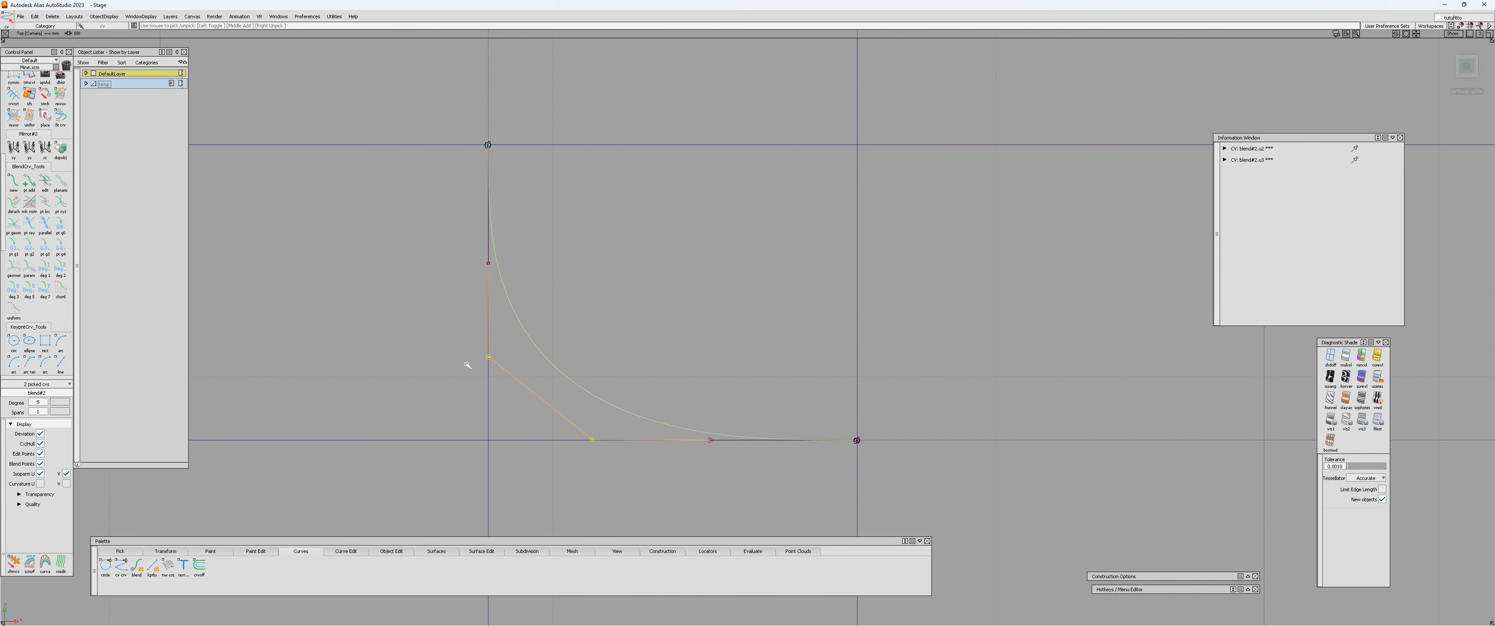
pyautogui.keyDown('alt'); pyautogui.keyDown('shift'); pyautogui.moveTo(470, 368); pyautogui.dragTo(641, 324, button='right'); pyautogui.keyUp('shift'); pyautogui.keyUp('alt')
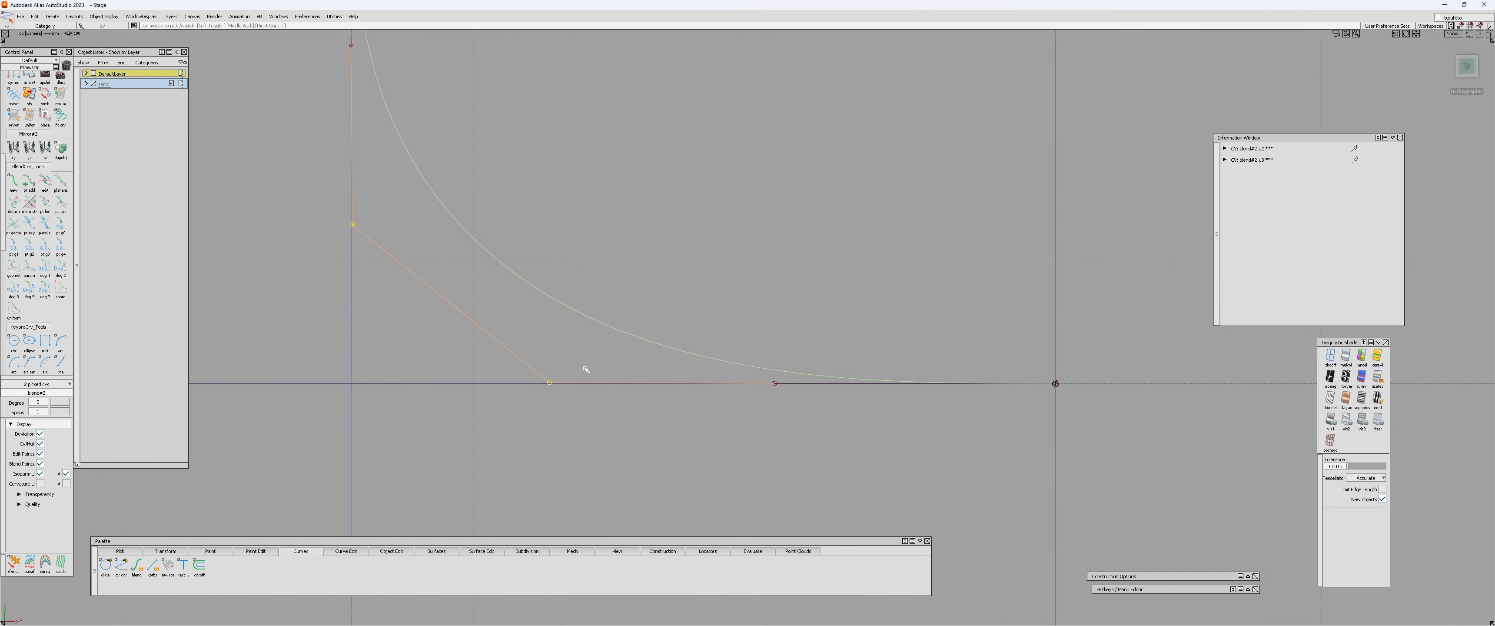
pyautogui.keyDown('alt'); pyautogui.keyDown('shift'); pyautogui.moveTo(584, 366); pyautogui.dragTo(552, 387, button='right'); pyautogui.keyUp('shift'); pyautogui.keyUp('alt')
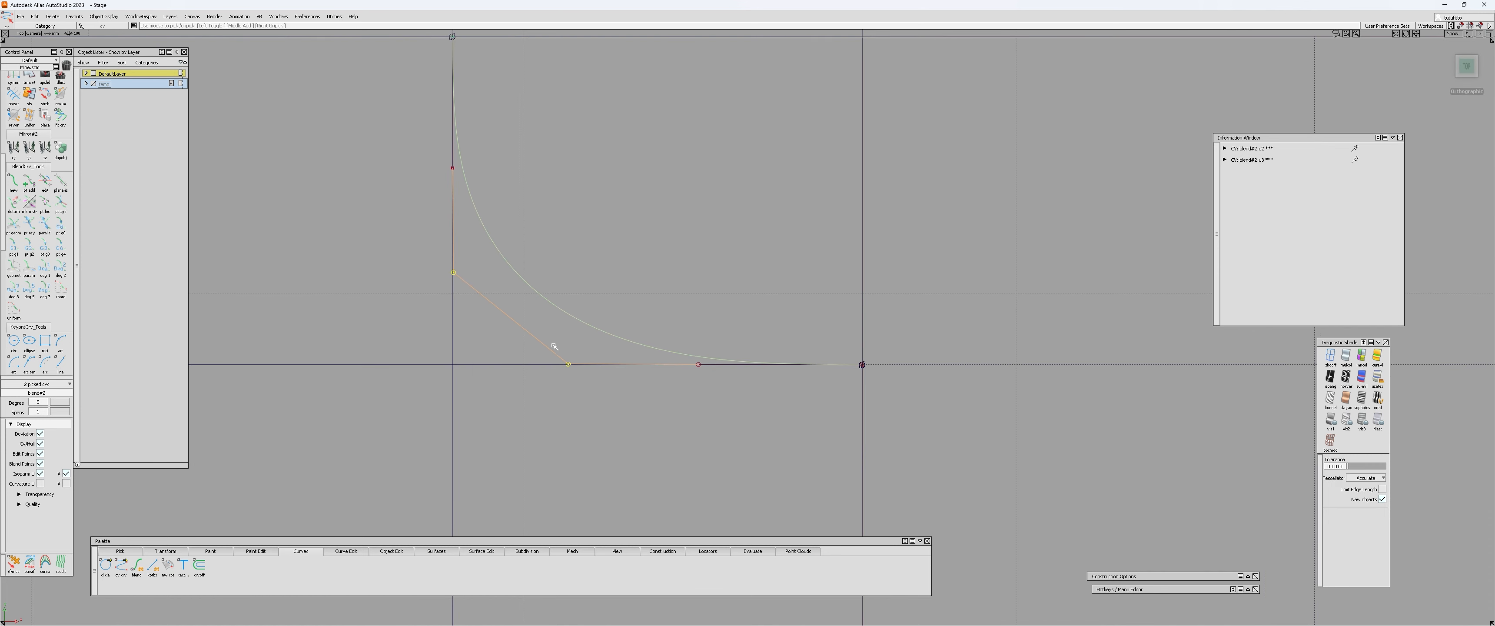
pyautogui.keyDown('alt'); pyautogui.keyDown('shift'); pyautogui.moveTo(555, 347); pyautogui.dragTo(519, 368, button='right'); pyautogui.keyUp('shift'); pyautogui.keyUp('alt')
pyautogui.keyDown('alt'); pyautogui.keyDown('shift'); pyautogui.moveTo(519, 368); pyautogui.dragTo(612, 312, button='middle'); pyautogui.keyUp('shift'); pyautogui.keyUp('alt')
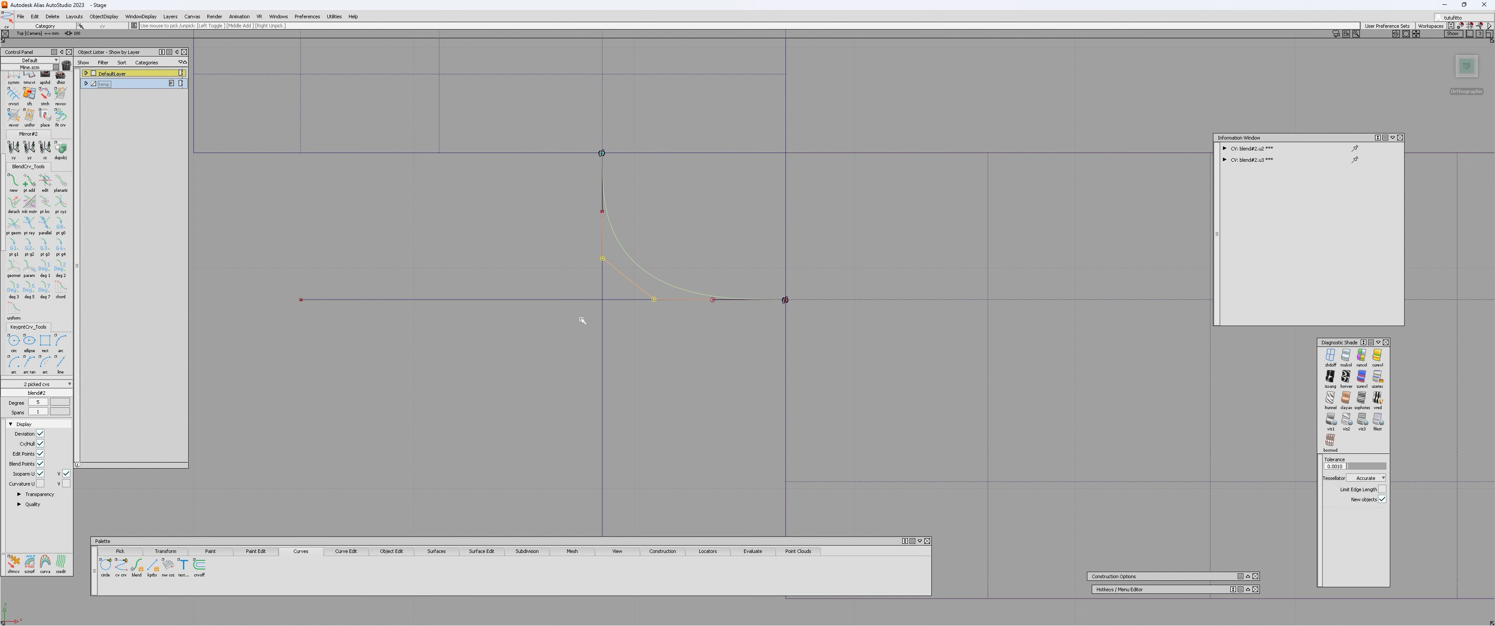
pyautogui.moveTo(718, 279)
pyautogui.keyDown('alt'); pyautogui.keyDown('shift'); pyautogui.mouseDown(button='right')
pyautogui.moveTo(711, 290)
pyautogui.moveTo(727, 262)
pyautogui.mouseUp(button='right'); pyautogui.keyUp('shift'); pyautogui.keyUp('alt')
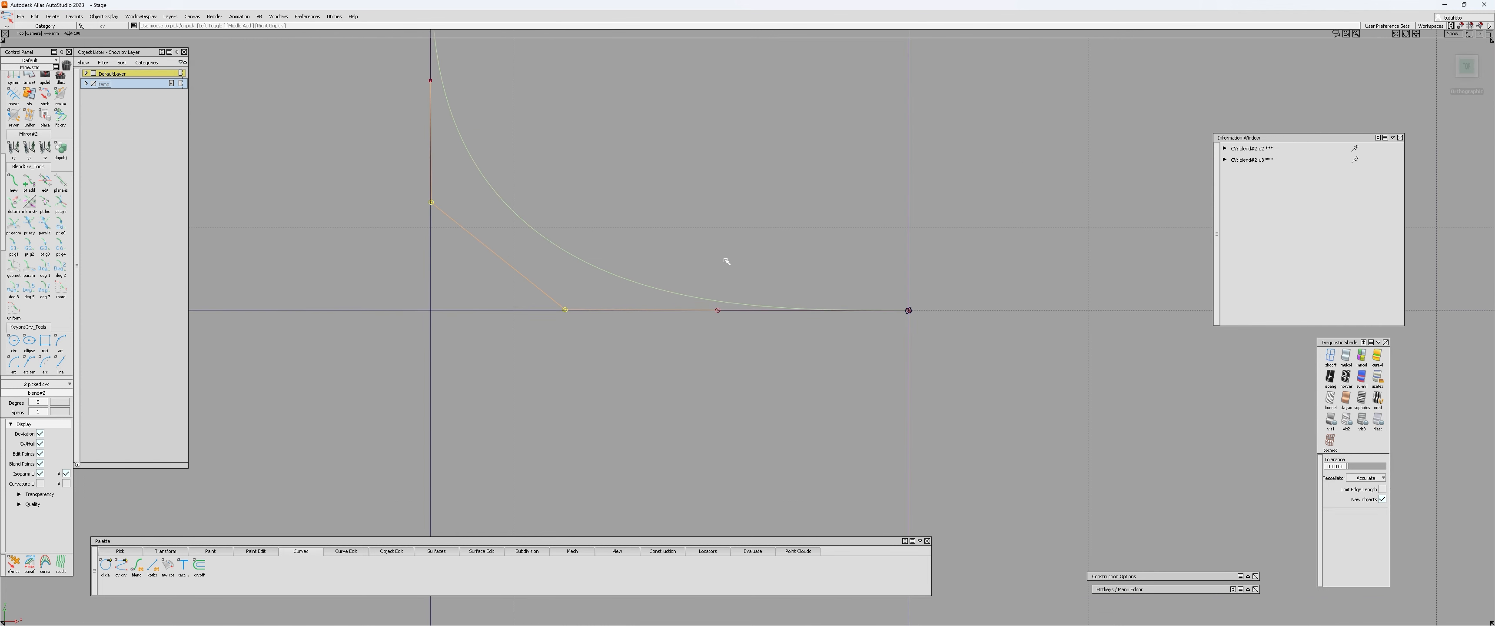
pyautogui.keyDown('alt'); pyautogui.keyDown('shift'); pyautogui.moveTo(728, 261); pyautogui.dragTo(694, 282, button='right'); pyautogui.keyUp('shift'); pyautogui.keyUp('alt')
pyautogui.keyDown('alt'); pyautogui.keyDown('shift'); pyautogui.moveTo(735, 224); pyautogui.dragTo(715, 280, button='middle'); pyautogui.keyUp('shift'); pyautogui.keyUp('alt')
pyautogui.keyDown('alt'); pyautogui.keyDown('shift'); pyautogui.moveTo(715, 280); pyautogui.dragTo(644, 332); pyautogui.keyUp('shift'); pyautogui.keyUp('alt')
pyautogui.keyDown('alt'); pyautogui.keyDown('shift'); pyautogui.moveTo(641, 325); pyautogui.dragTo(619, 339, button='right'); pyautogui.keyUp('shift'); pyautogui.keyUp('alt')
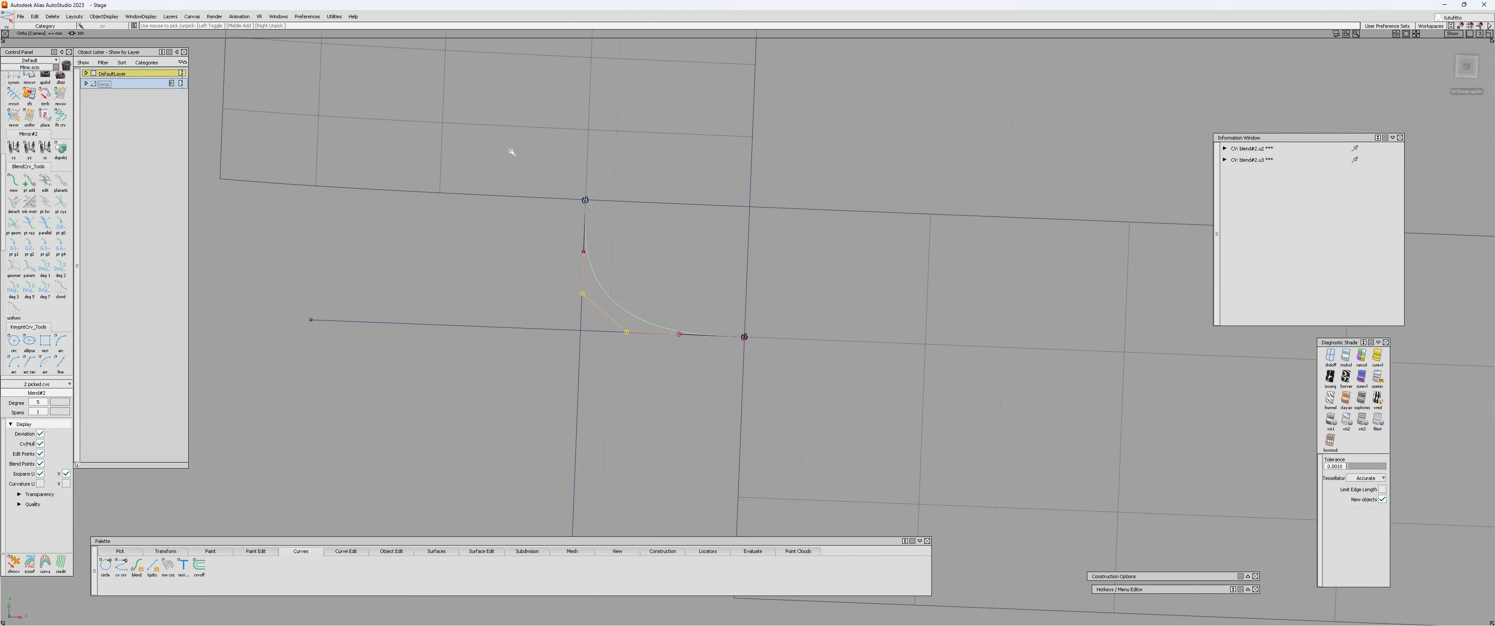
# Examine the blend curve, its guide lines and both patches from several perspective angles.
pyautogui.keyDown('alt'); pyautogui.keyDown('shift'); pyautogui.moveTo(665, 246); pyautogui.dragTo(626, 312, button='middle'); pyautogui.keyUp('shift'); pyautogui.keyUp('alt')
pyautogui.keyDown('alt'); pyautogui.keyDown('shift'); pyautogui.moveTo(626, 312); pyautogui.dragTo(610, 322, button='right'); pyautogui.keyUp('shift'); pyautogui.keyUp('alt')
pyautogui.keyDown('alt'); pyautogui.keyDown('shift'); pyautogui.moveTo(612, 318); pyautogui.dragTo(624, 311); pyautogui.keyUp('shift'); pyautogui.keyUp('alt')
pyautogui.keyDown('alt'); pyautogui.keyDown('shift'); pyautogui.moveTo(619, 404); pyautogui.dragTo(731, 312); pyautogui.keyUp('shift'); pyautogui.keyUp('alt')
pyautogui.keyDown('alt'); pyautogui.keyDown('shift'); pyautogui.moveTo(730, 312); pyautogui.dragTo(784, 256, button='middle'); pyautogui.keyUp('shift'); pyautogui.keyUp('alt')
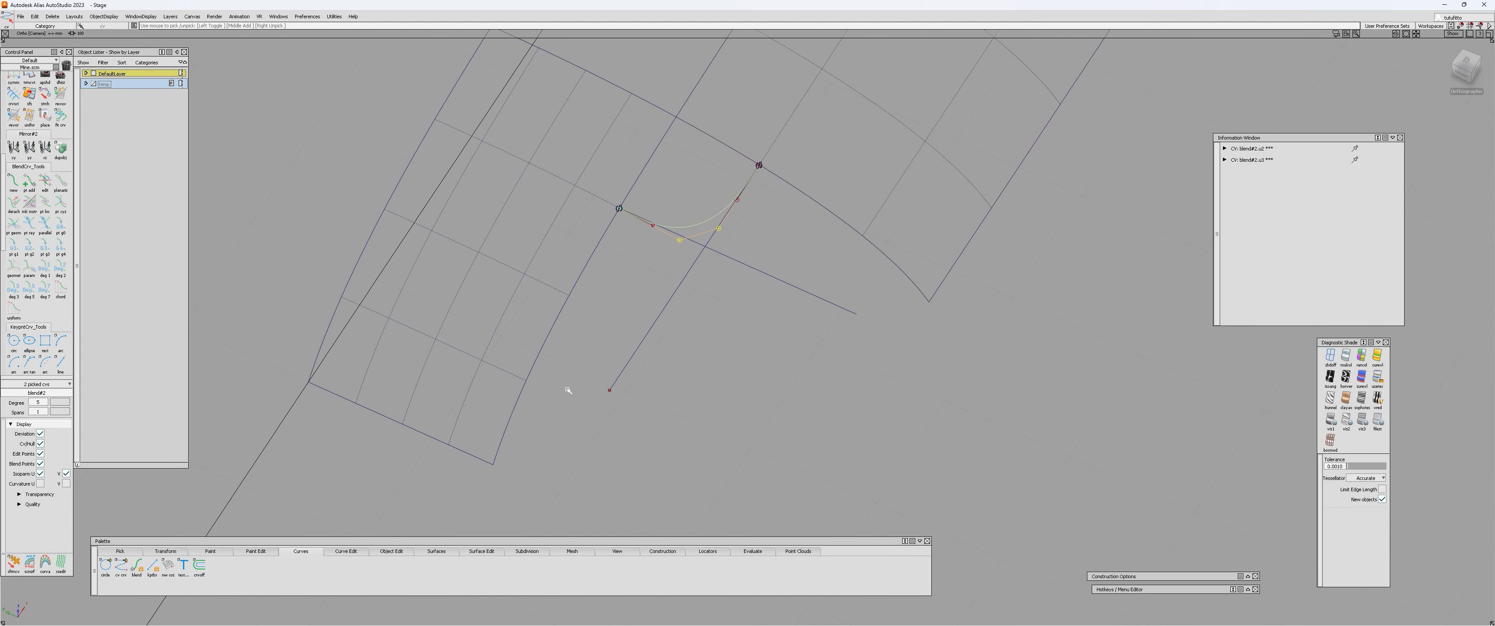
pyautogui.keyDown('alt'); pyautogui.keyDown('shift'); pyautogui.moveTo(716, 419); pyautogui.dragTo(395, 401); pyautogui.keyUp('shift'); pyautogui.keyUp('alt')
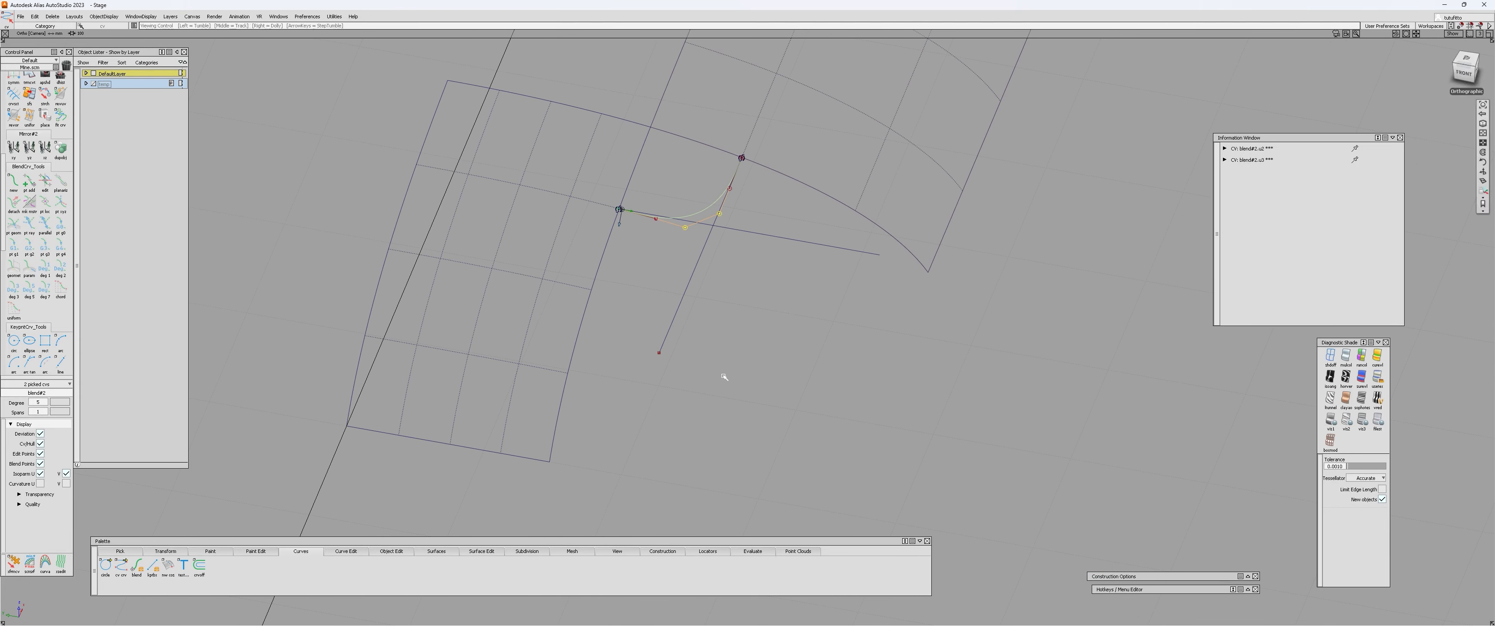
pyautogui.keyDown('alt'); pyautogui.keyDown('shift'); pyautogui.moveTo(724, 374); pyautogui.dragTo(671, 393, button='middle'); pyautogui.keyUp('shift'); pyautogui.keyUp('alt')
pyautogui.keyDown('alt'); pyautogui.keyDown('shift'); pyautogui.moveTo(781, 344); pyautogui.dragTo(313, 331); pyautogui.keyUp('shift'); pyautogui.keyUp('alt')
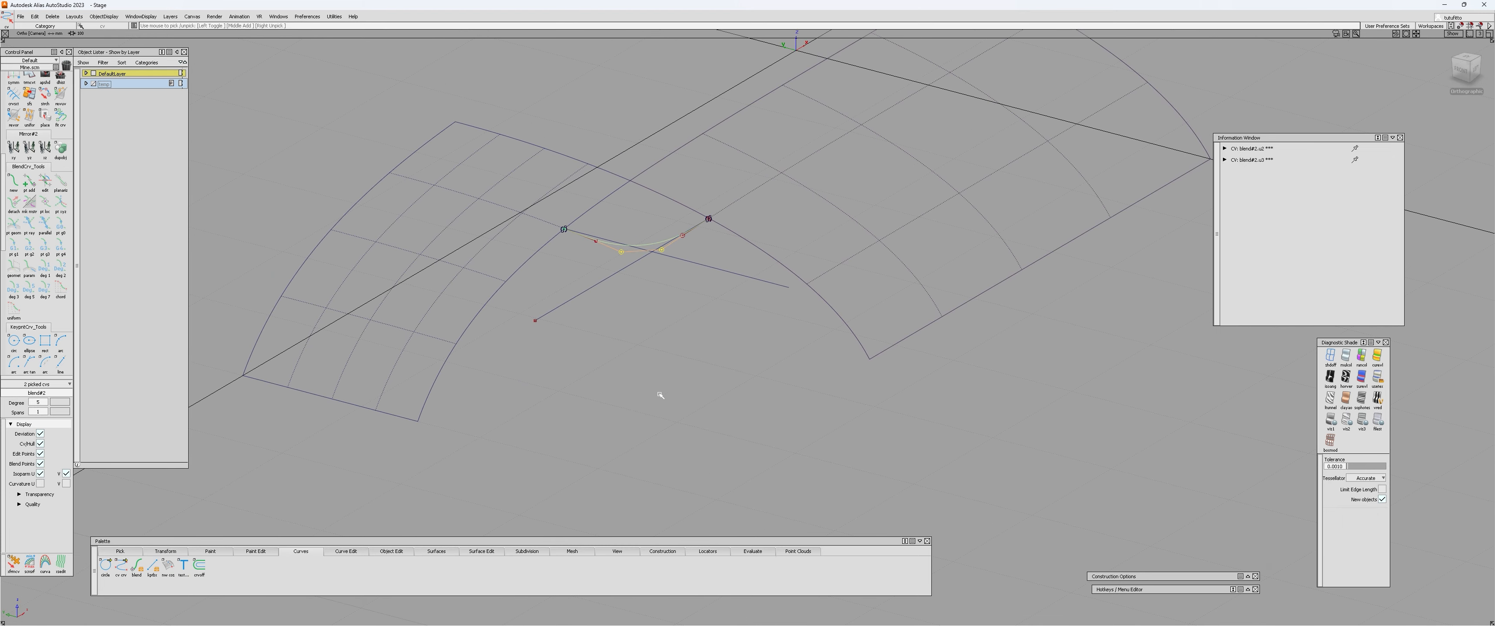
pyautogui.keyDown('alt'); pyautogui.keyDown('shift'); pyautogui.moveTo(660, 395); pyautogui.dragTo(455, 409); pyautogui.keyUp('shift'); pyautogui.keyUp('alt')
pyautogui.keyDown('alt'); pyautogui.keyDown('shift'); pyautogui.moveTo(588, 349); pyautogui.dragTo(611, 310, button='right'); pyautogui.keyUp('shift'); pyautogui.keyUp('alt')
pyautogui.keyDown('alt'); pyautogui.keyDown('shift'); pyautogui.moveTo(610, 311); pyautogui.dragTo(602, 165); pyautogui.keyUp('shift'); pyautogui.keyUp('alt')
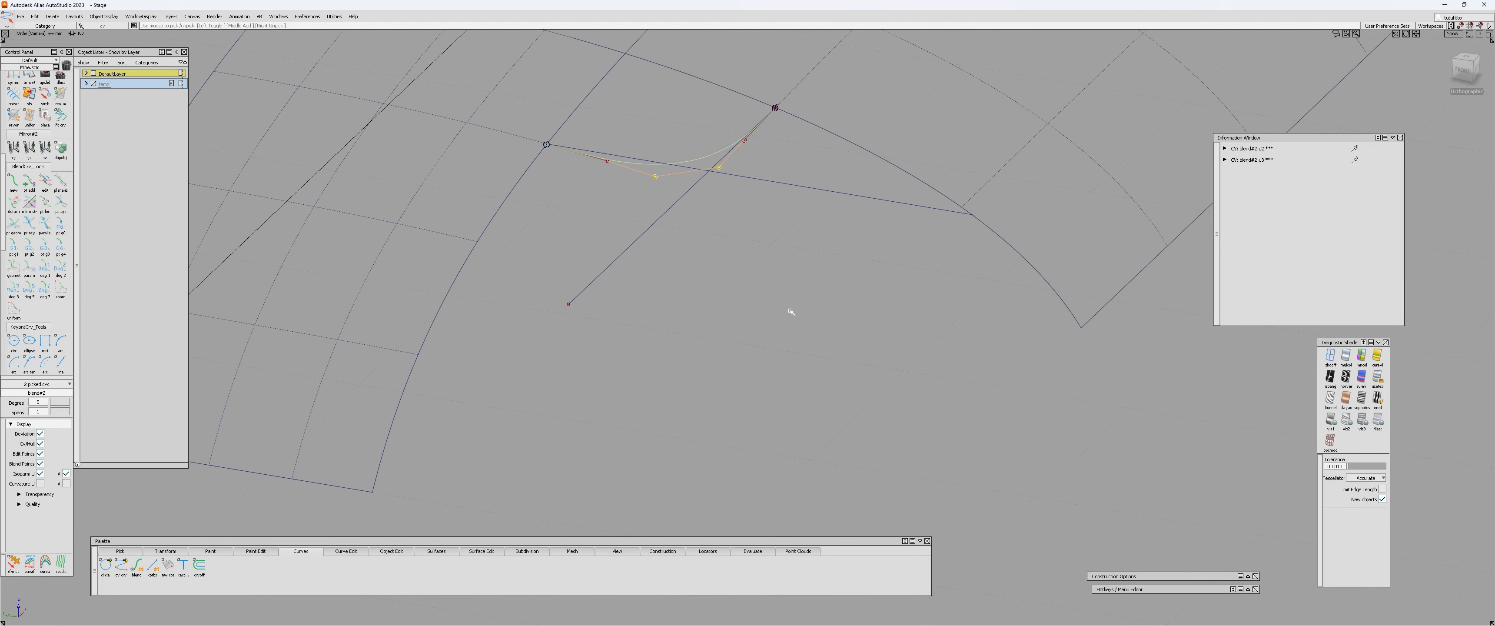
pyautogui.keyDown('alt'); pyautogui.keyDown('shift'); pyautogui.moveTo(791, 311); pyautogui.dragTo(717, 355); pyautogui.keyUp('shift'); pyautogui.keyUp('alt')
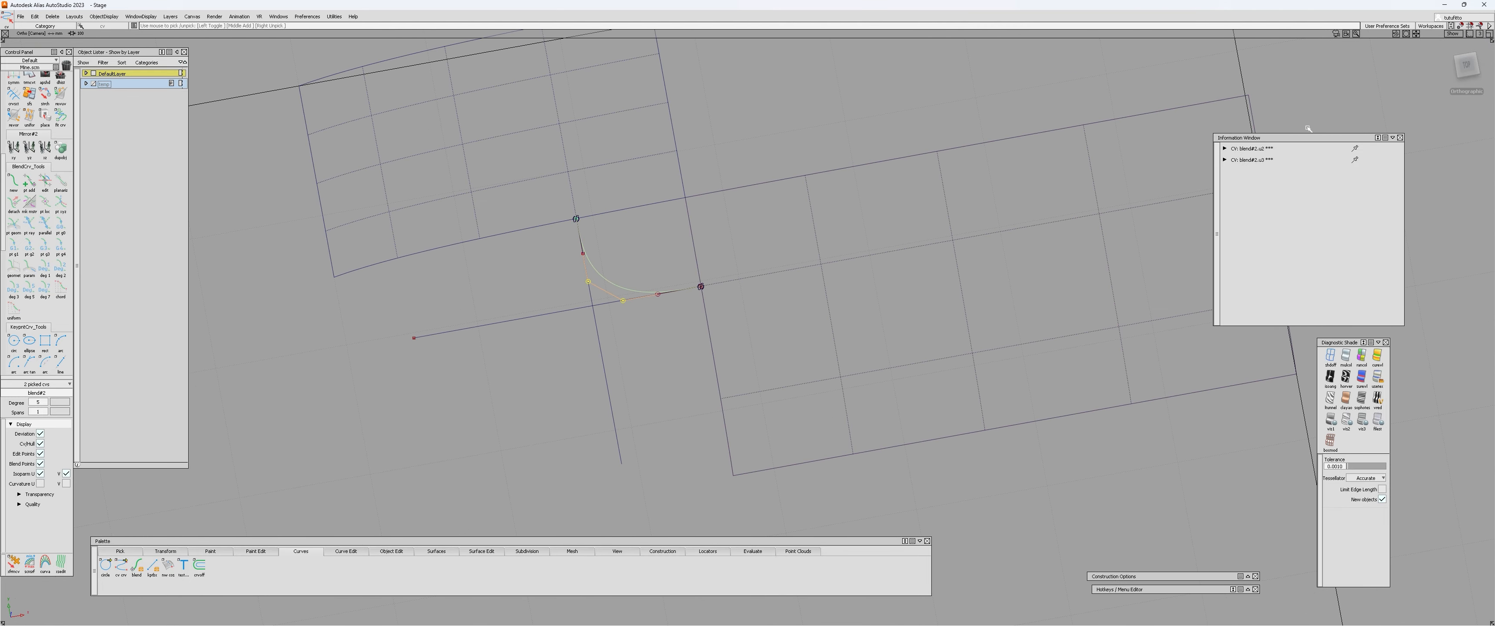
# Review the blend curve's hull from the top and look up the Constraint Curvature Type tool's description.
pyautogui.click(1466, 65)
pyautogui.scroll(3, 591, 254)
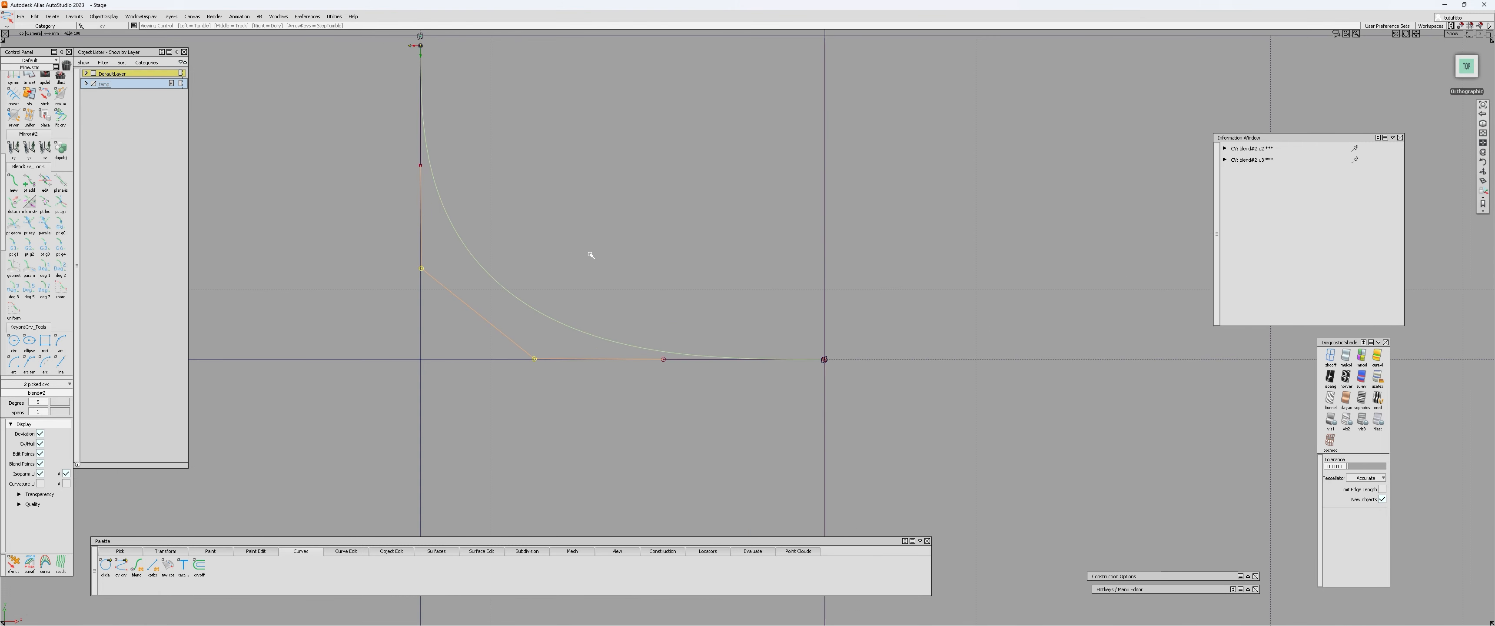
pyautogui.keyDown('alt'); pyautogui.keyDown('shift'); pyautogui.moveTo(590, 255); pyautogui.dragTo(664, 278, button='middle'); pyautogui.keyUp('shift'); pyautogui.keyUp('alt')
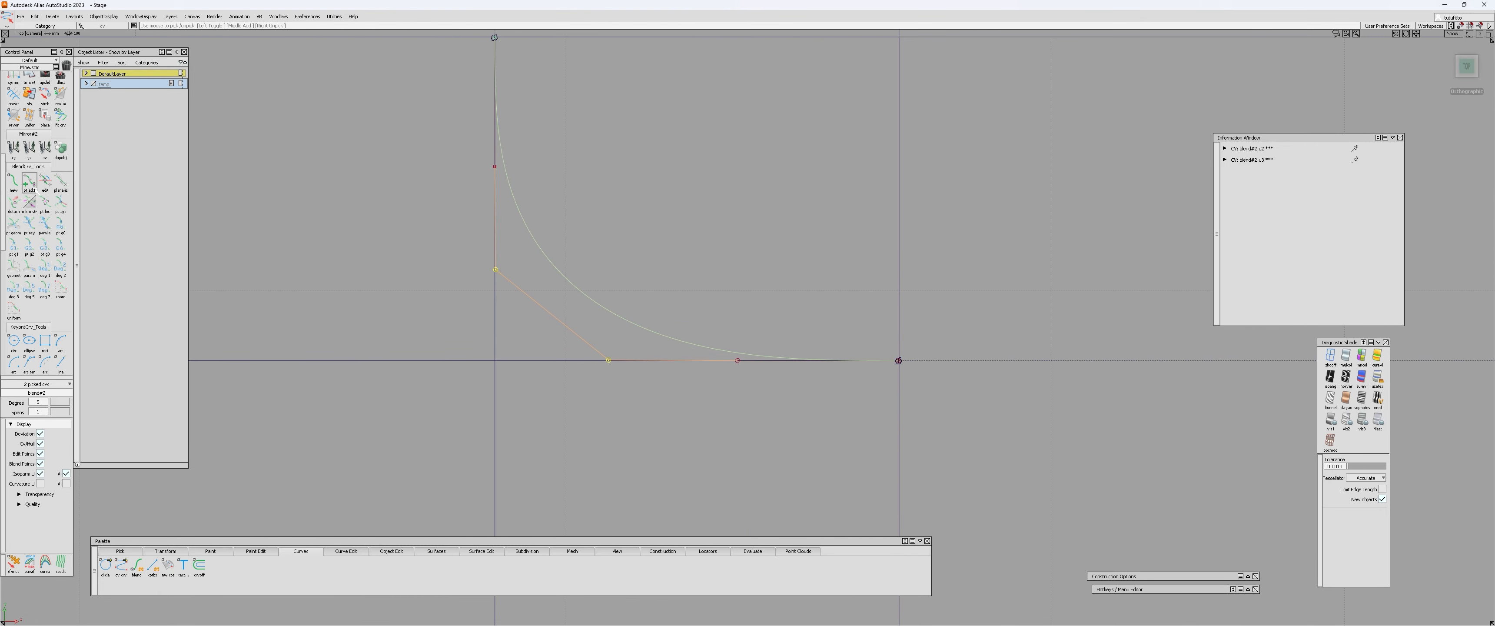
pyautogui.scroll(-1, 23, 244)
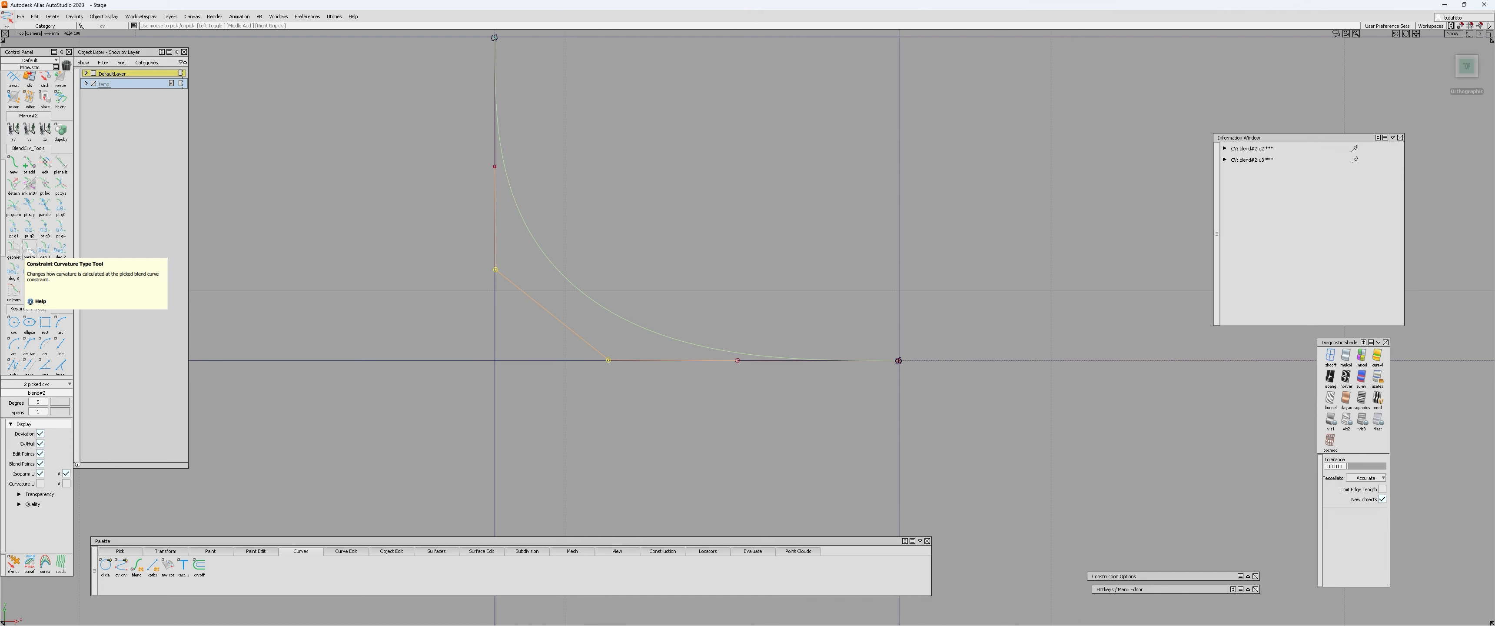
pyautogui.moveTo(603, 272)
pyautogui.keyDown('alt'); pyautogui.keyDown('shift'); pyautogui.mouseDown(button='right')
pyautogui.moveTo(564, 301)
pyautogui.moveTo(578, 280)
pyautogui.mouseUp(button='right'); pyautogui.keyUp('shift'); pyautogui.keyUp('alt')
pyautogui.keyDown('alt'); pyautogui.keyDown('shift'); pyautogui.moveTo(578, 280); pyautogui.dragTo(544, 309, button='middle'); pyautogui.keyUp('shift'); pyautogui.keyUp('alt')
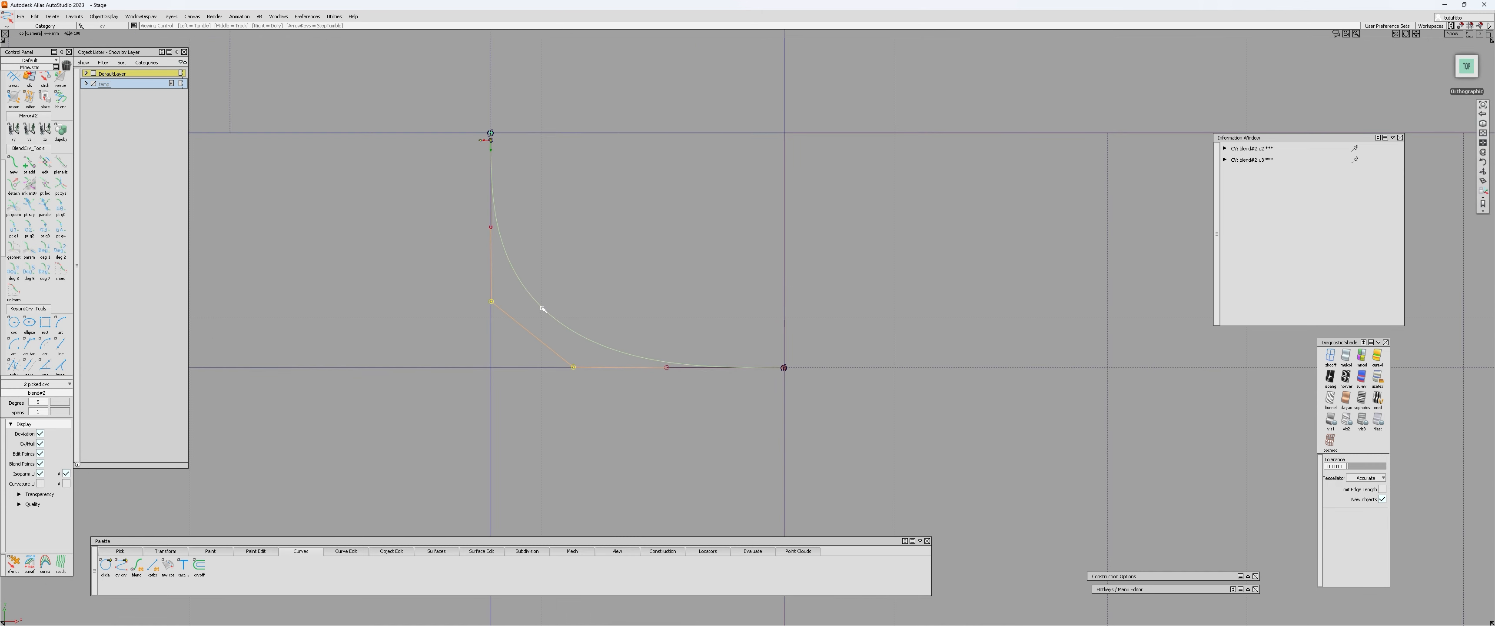
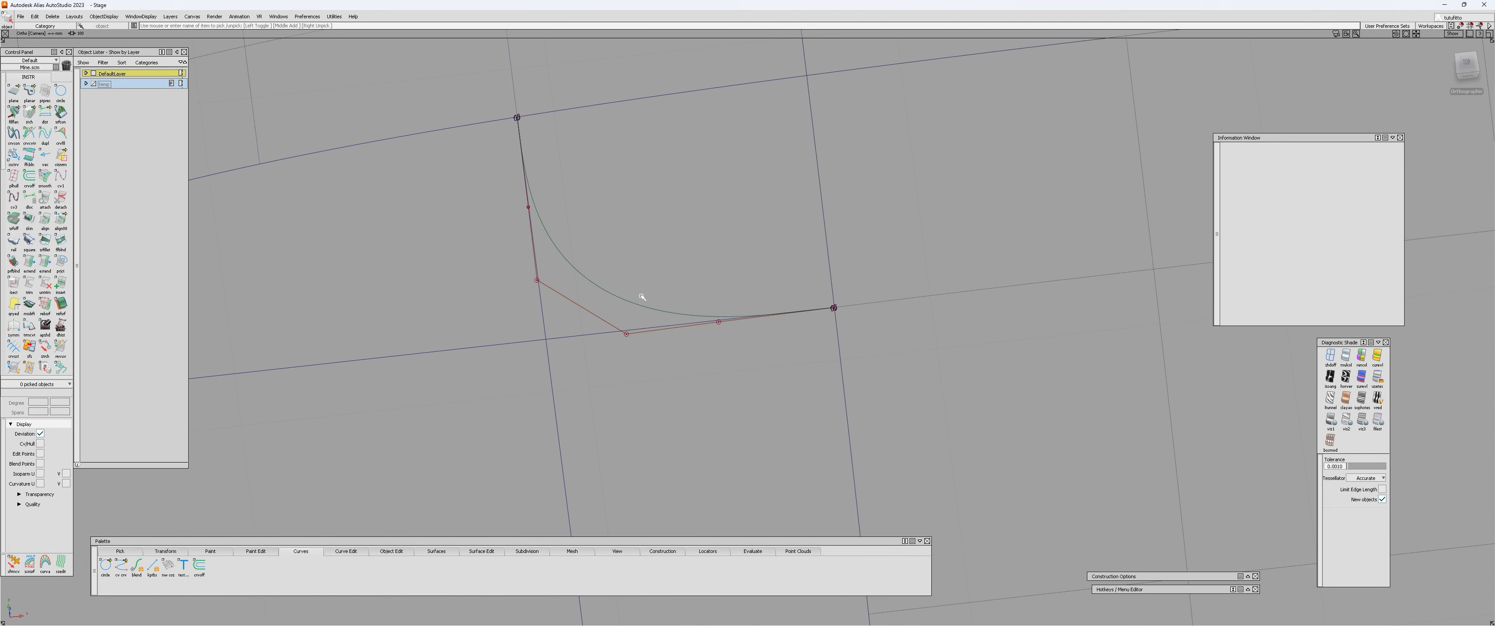
# Examine the blend curve's control hull against the guide lines and both patches' isoparms from top and perspective angles.
pyautogui.click(604, 320)
pyautogui.keyDown('alt'); pyautogui.keyDown('shift'); pyautogui.moveTo(820, 321); pyautogui.dragTo(677, 281); pyautogui.keyUp('shift'); pyautogui.keyUp('alt')
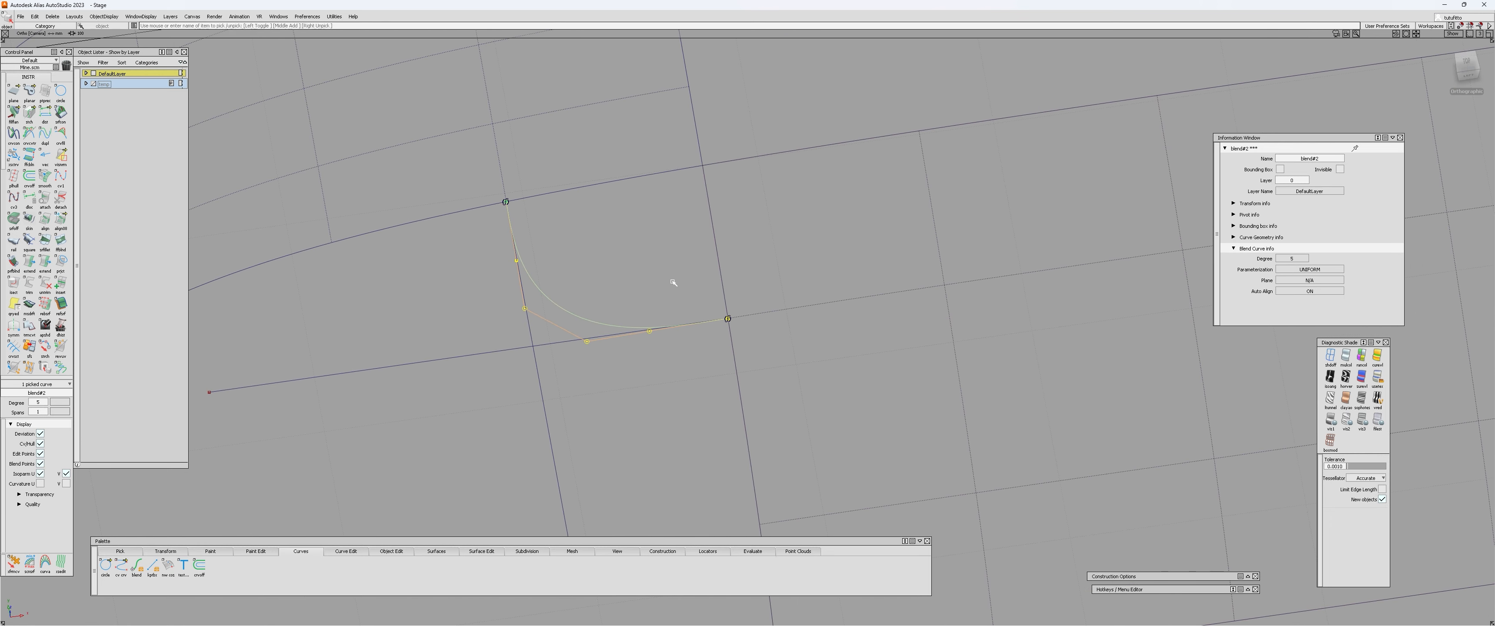
pyautogui.click(714, 323)
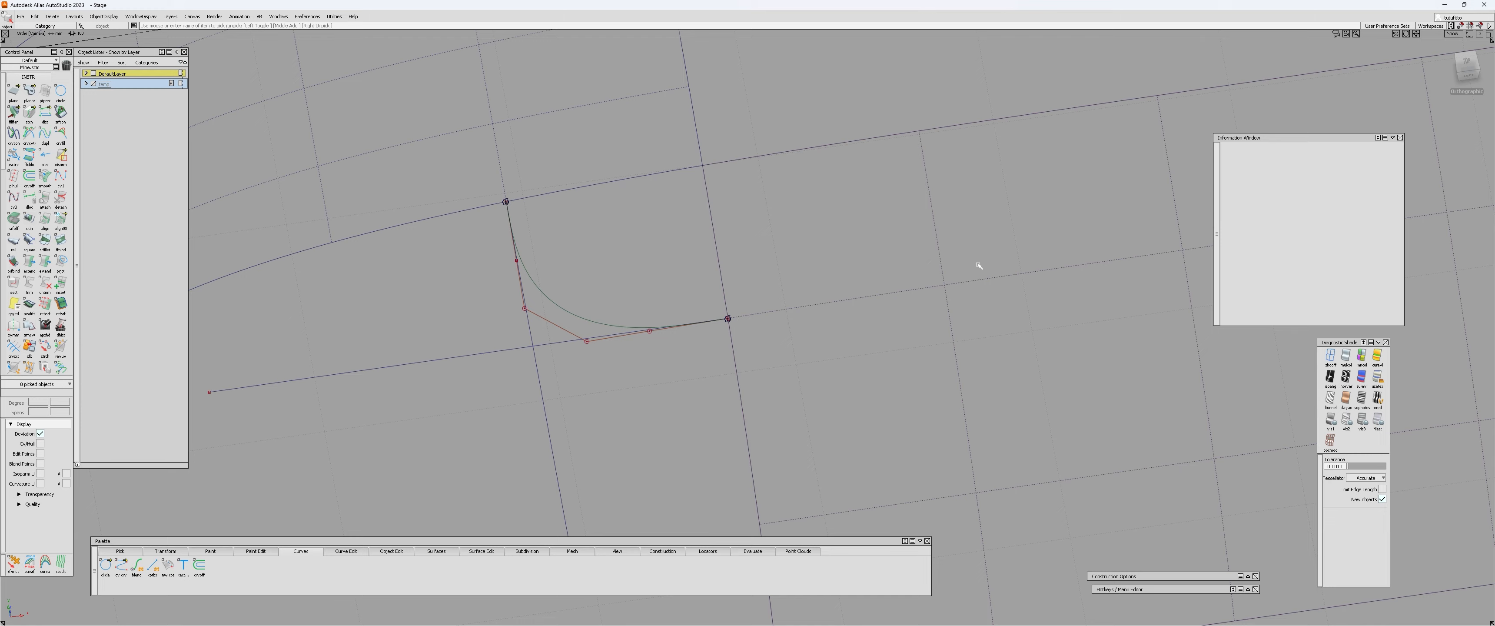
pyautogui.keyDown('alt'); pyautogui.keyDown('shift'); pyautogui.moveTo(978, 266); pyautogui.dragTo(419, 310); pyautogui.keyUp('shift'); pyautogui.keyUp('alt')
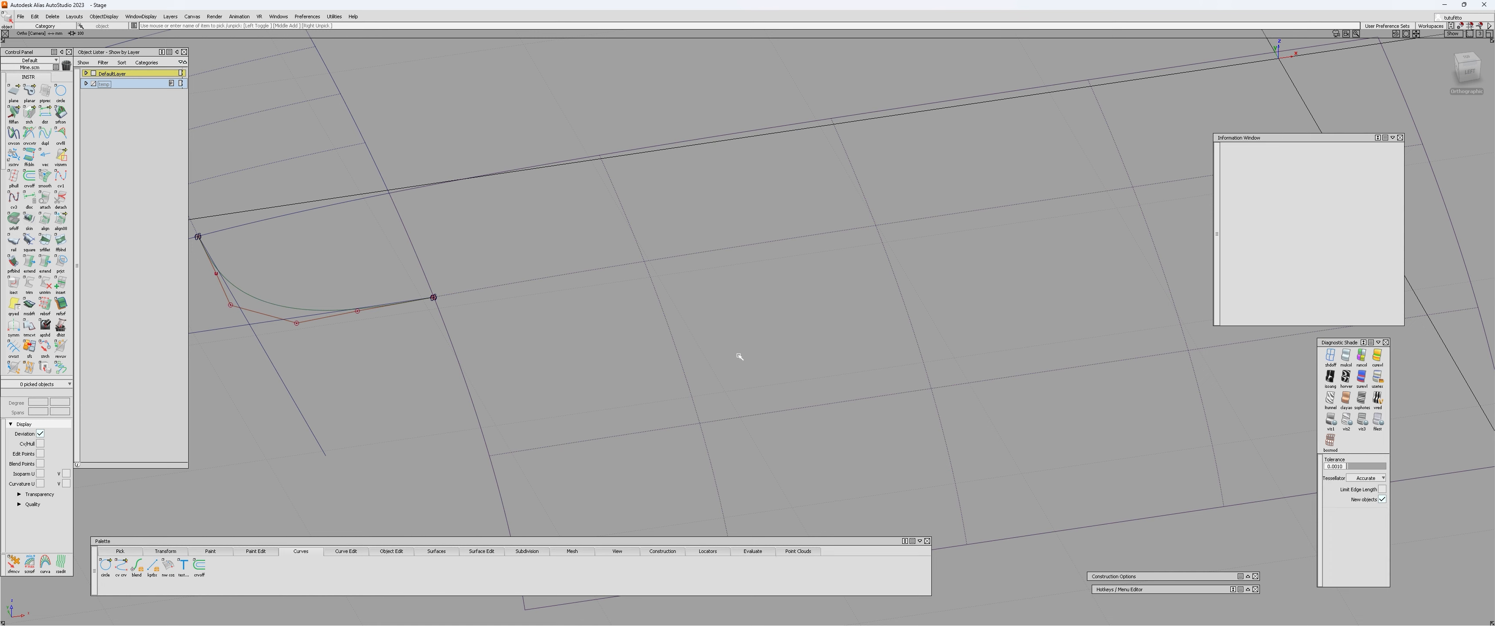
pyautogui.keyDown('alt'); pyautogui.keyDown('shift'); pyautogui.moveTo(811, 160); pyautogui.dragTo(634, 418); pyautogui.keyUp('shift'); pyautogui.keyUp('alt')
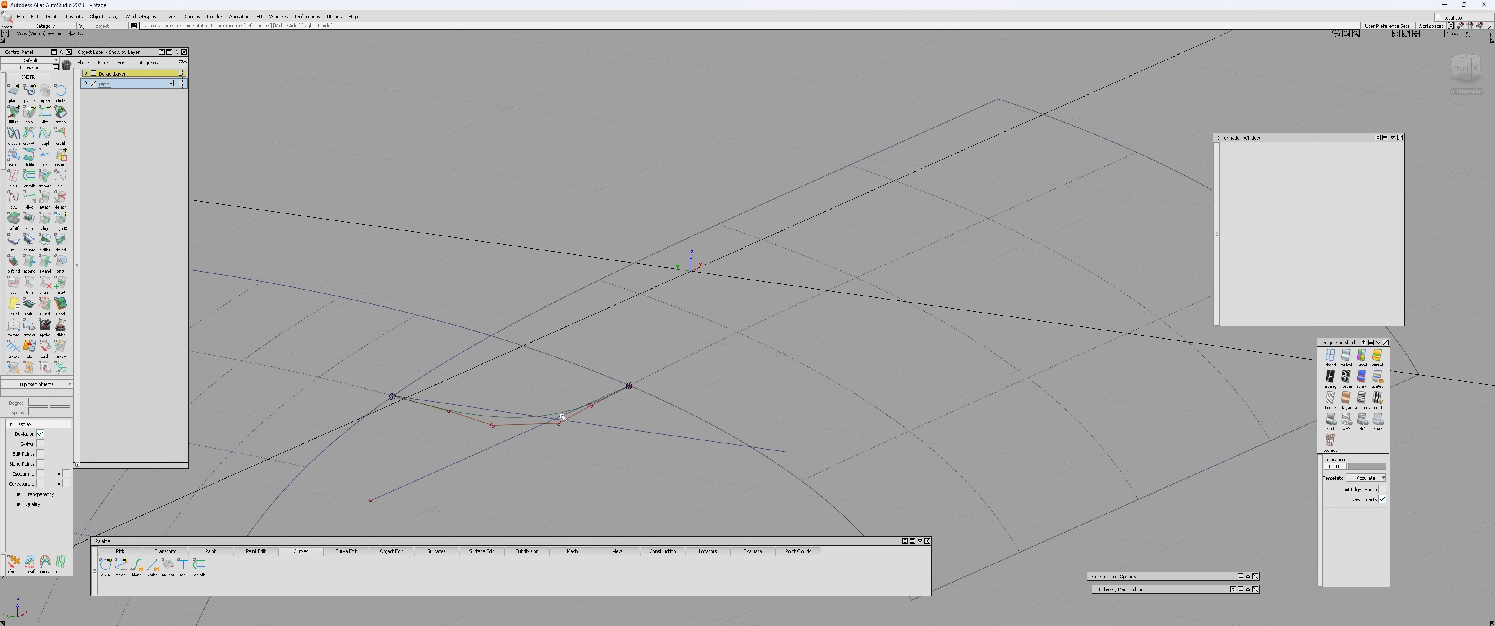
pyautogui.scroll(5, 563, 416)
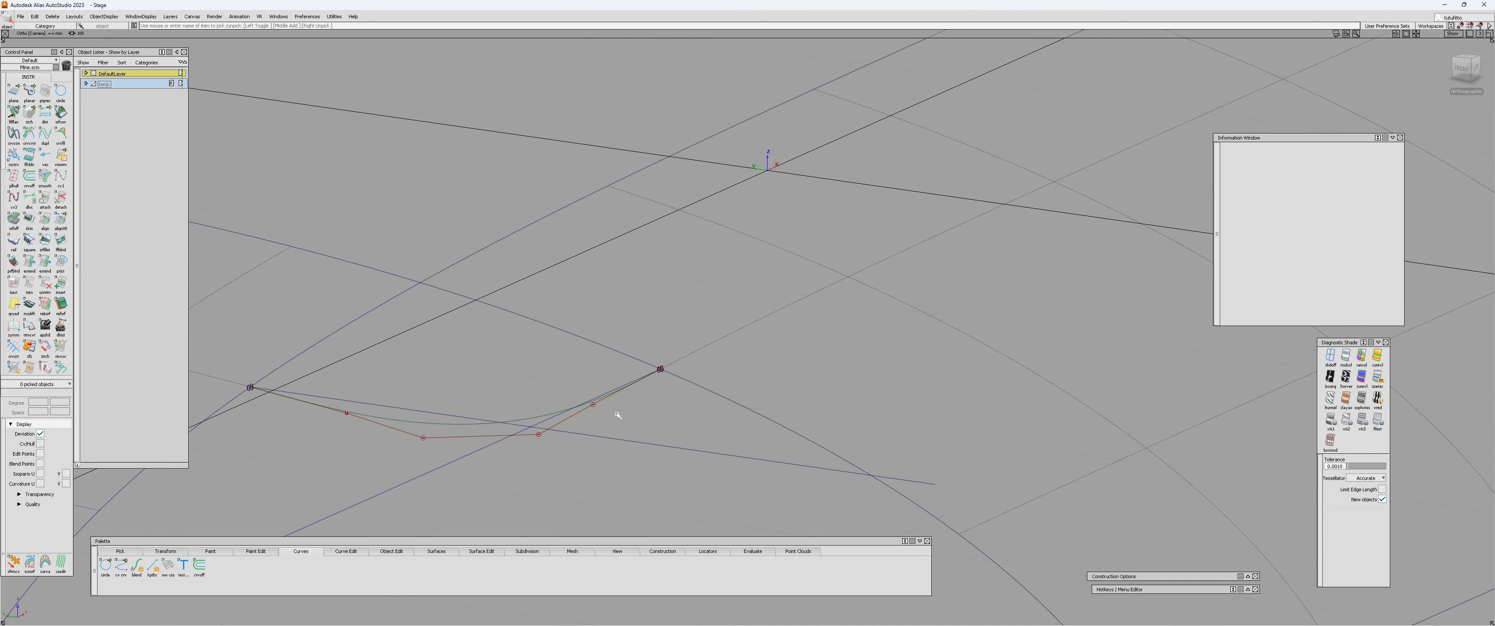
pyautogui.keyDown('alt'); pyautogui.keyDown('shift'); pyautogui.moveTo(854, 281); pyautogui.dragTo(914, 322); pyautogui.keyUp('shift'); pyautogui.keyUp('alt')
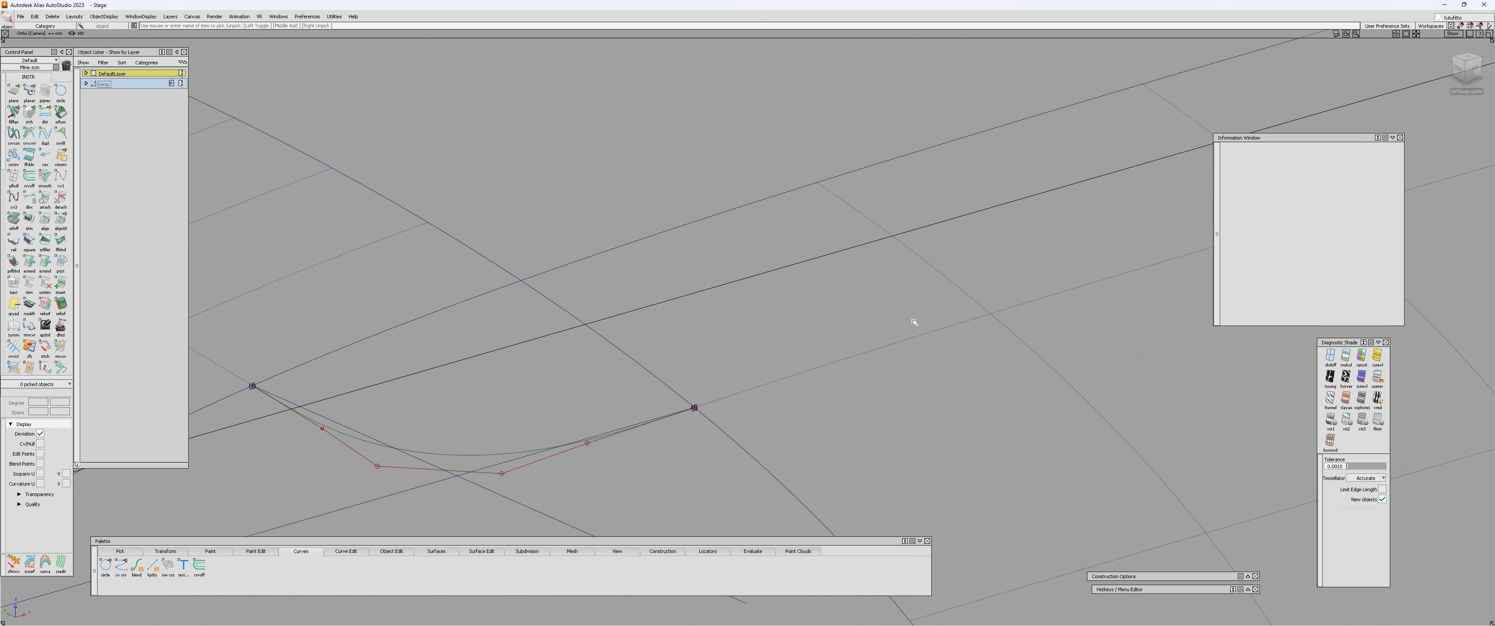
pyautogui.keyDown('alt'); pyautogui.keyDown('shift'); pyautogui.moveTo(662, 445); pyautogui.dragTo(511, 457); pyautogui.keyUp('shift'); pyautogui.keyUp('alt')
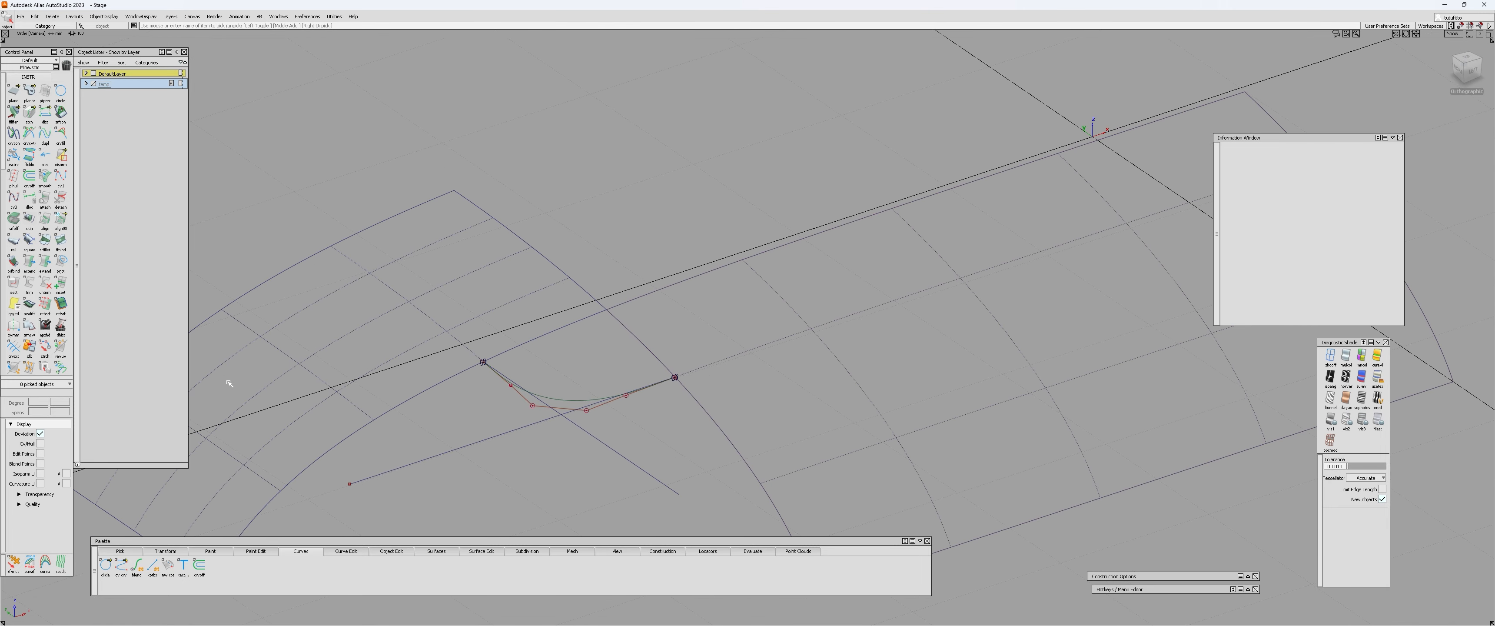
pyautogui.scroll(-10, 35, 302)
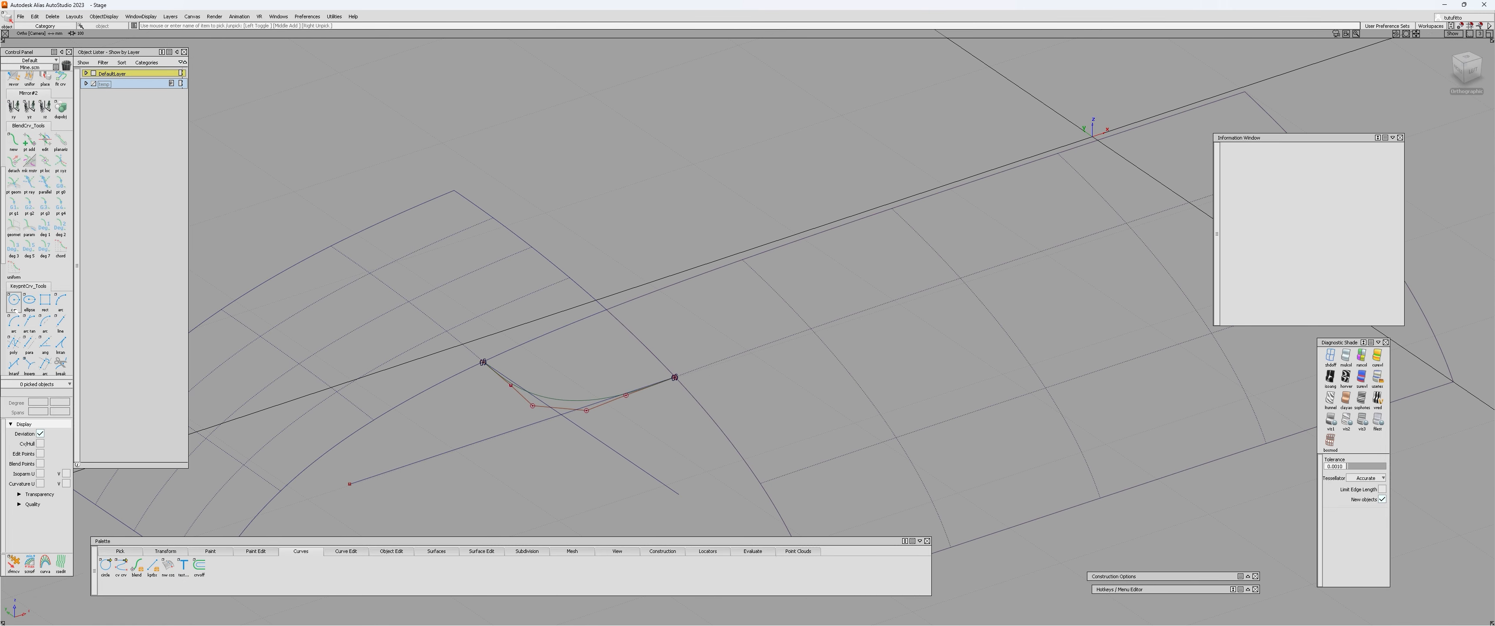
pyautogui.scroll(3, 602, 420)
pyautogui.click(540, 402)
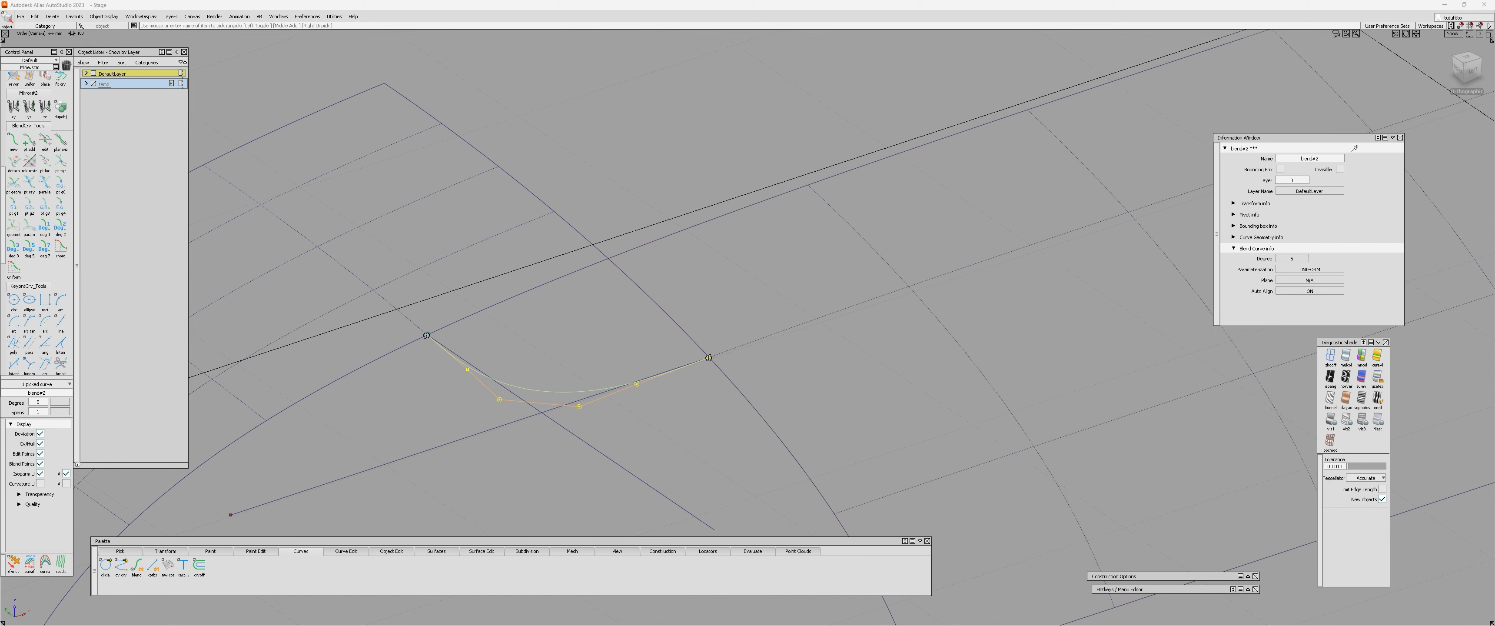
# Switch to the Alias help page and read how parametric and geometric constraint curvature differ.
pyautogui.moveTo(1199, 124); pyautogui.dragTo(662, 111)
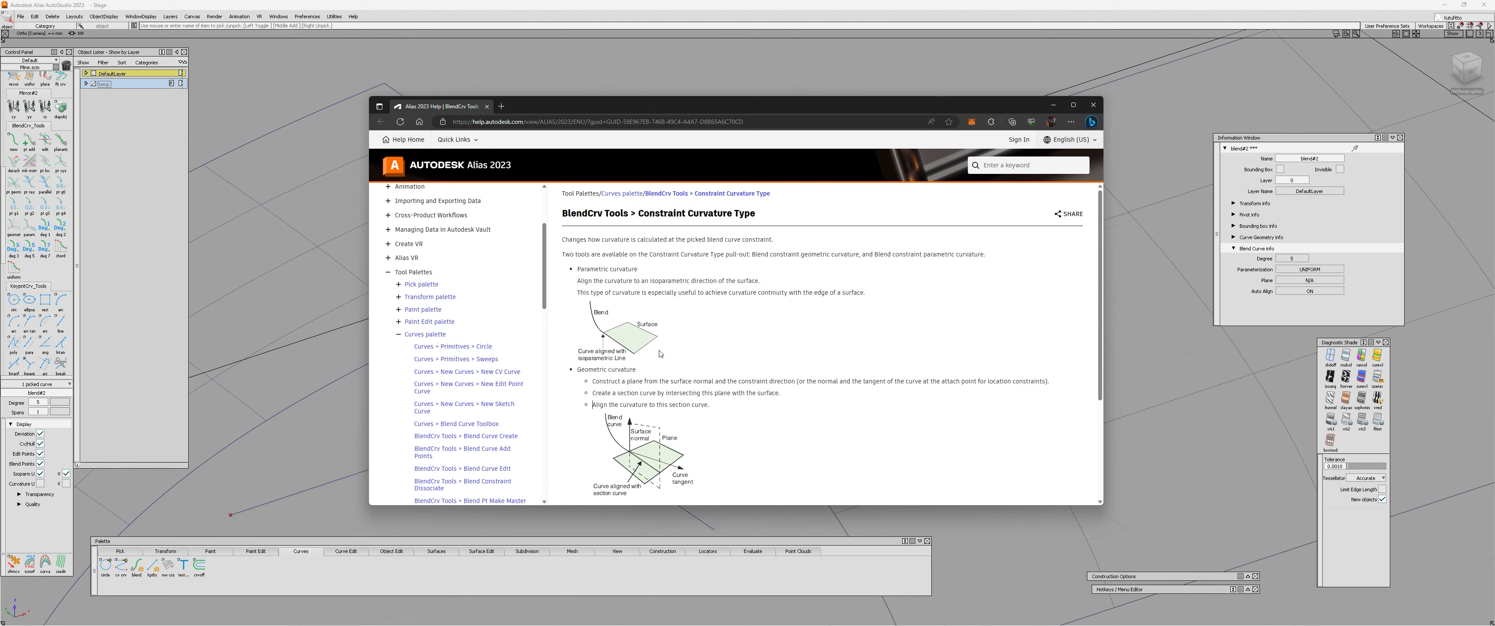
pyautogui.scroll(-1, 626, 348)
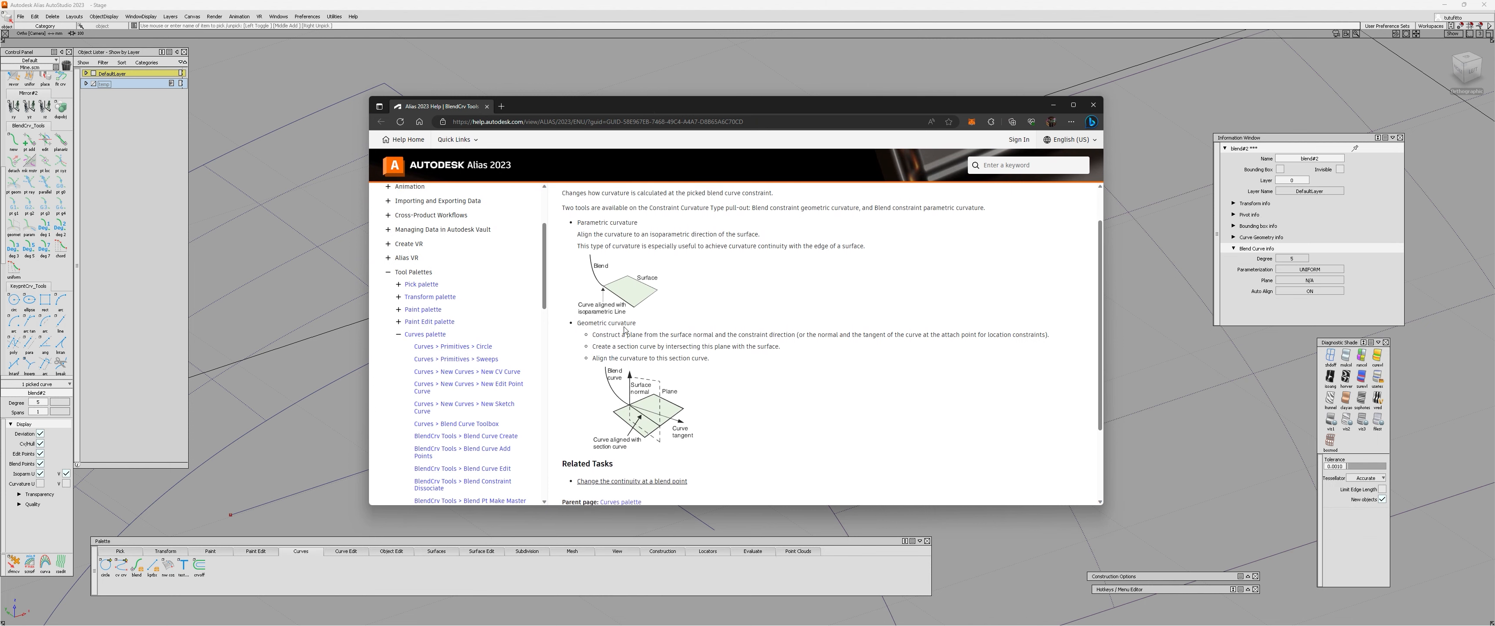
pyautogui.scroll(1, 592, 304)
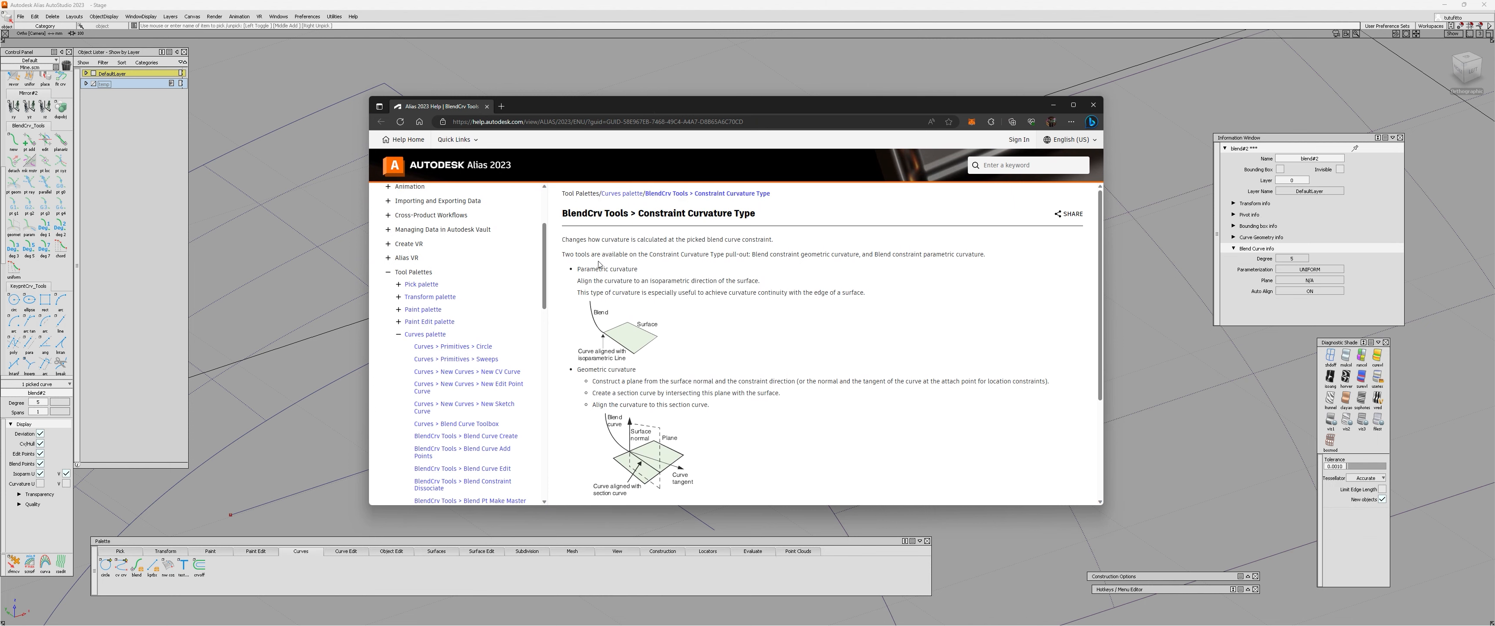
pyautogui.scroll(-2, 630, 398)
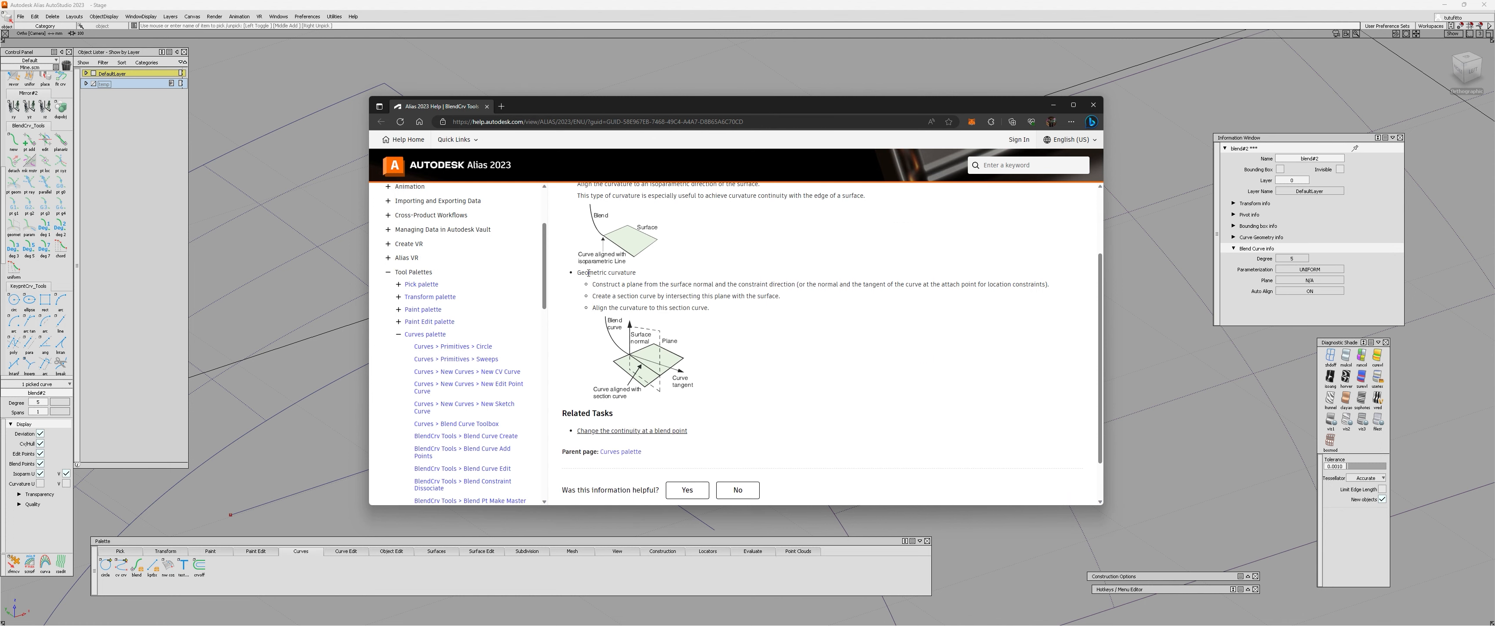
pyautogui.moveTo(581, 272); pyautogui.dragTo(637, 273)
pyautogui.scroll(2, 627, 293)
pyautogui.moveTo(580, 269); pyautogui.dragTo(638, 269)
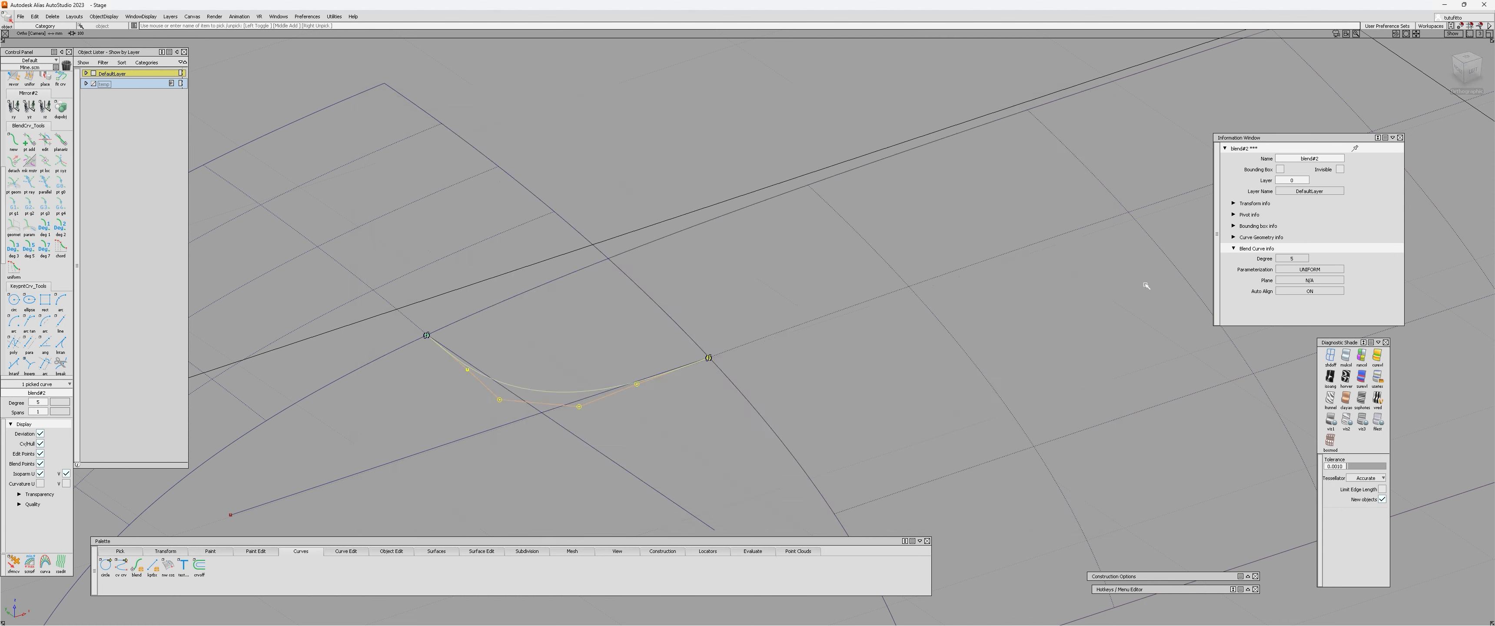
# Back in the Alias scene, delete the inner corner's blend curve together with its guide lines.
pyautogui.keyDown('alt'); pyautogui.keyDown('shift'); pyautogui.moveTo(1145, 281); pyautogui.dragTo(604, 399); pyautogui.keyUp('shift'); pyautogui.keyUp('alt')
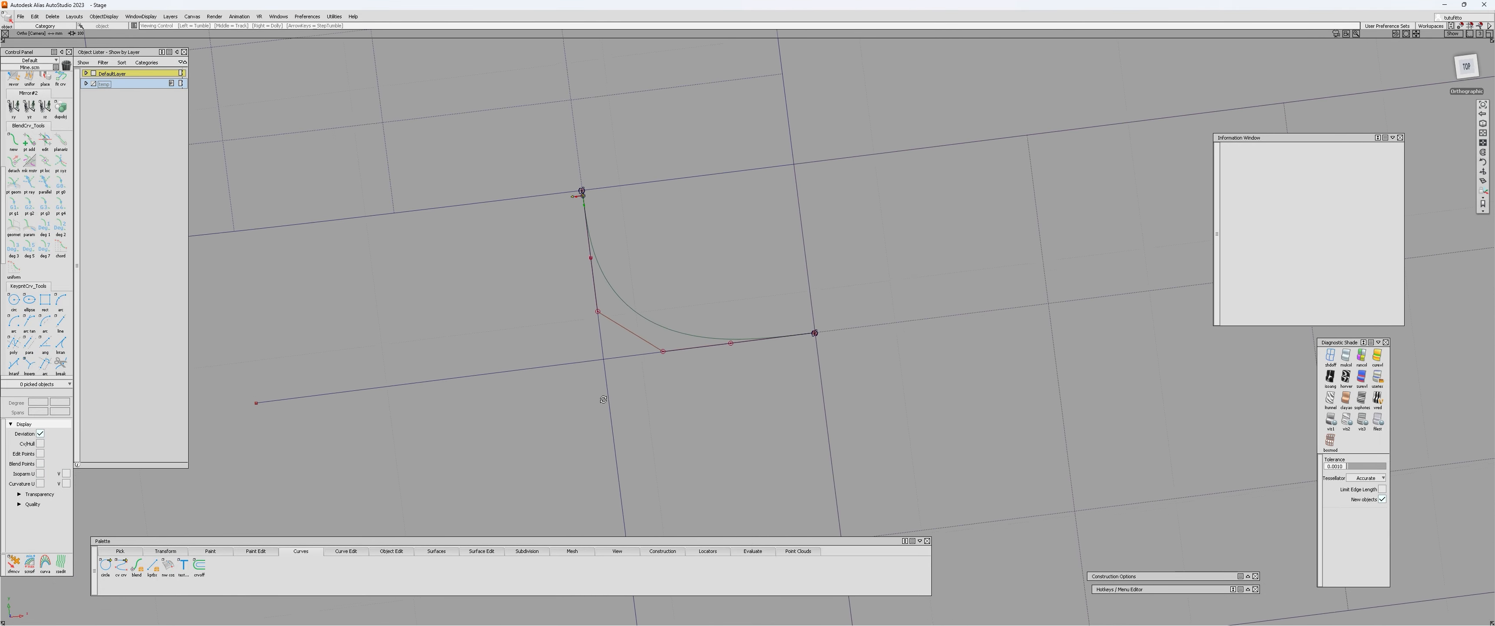
pyautogui.click(1467, 66)
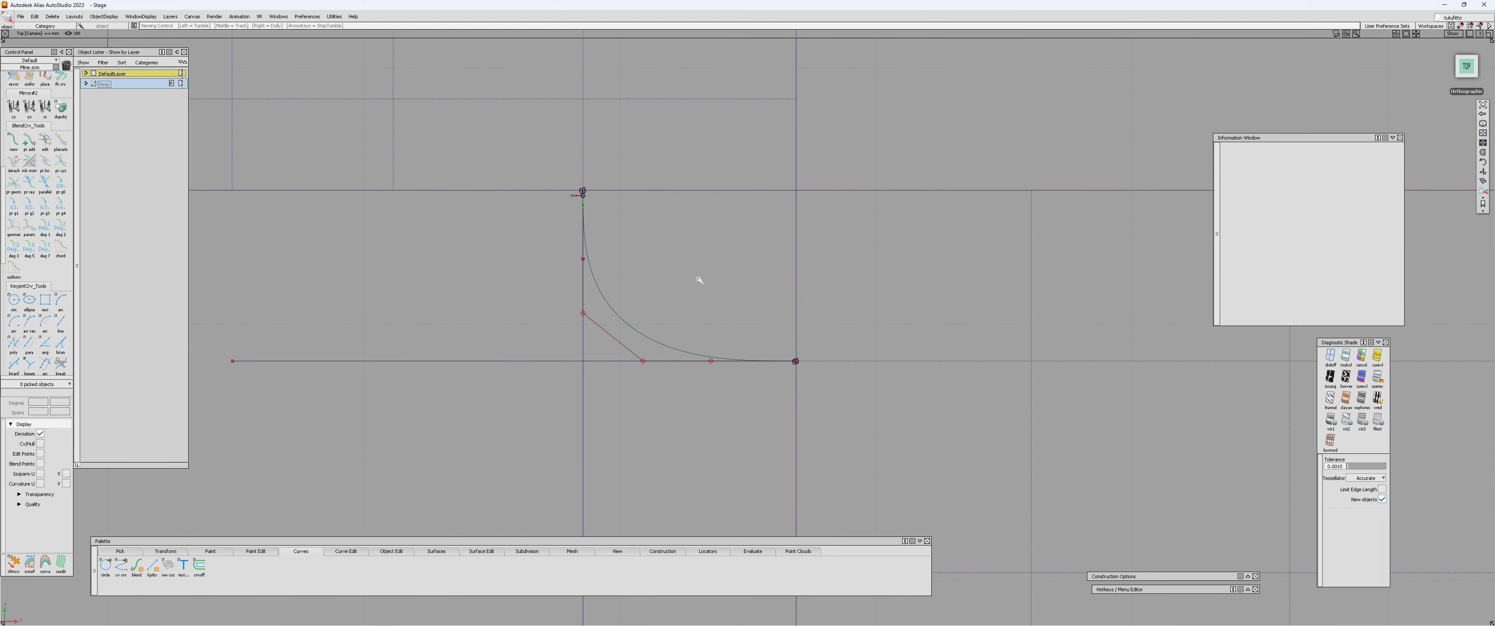
pyautogui.keyDown('alt'); pyautogui.keyDown('shift'); pyautogui.moveTo(699, 280); pyautogui.dragTo(708, 246, button='right'); pyautogui.keyUp('shift'); pyautogui.keyUp('alt')
pyautogui.keyDown('alt'); pyautogui.keyDown('shift'); pyautogui.moveTo(709, 246); pyautogui.dragTo(711, 287, button='middle'); pyautogui.keyUp('shift'); pyautogui.keyUp('alt')
pyautogui.click(678, 302)
pyautogui.keyDown('alt'); pyautogui.keyDown('shift'); pyautogui.moveTo(624, 330); pyautogui.dragTo(718, 190); pyautogui.keyUp('shift'); pyautogui.keyUp('alt')
pyautogui.click(731, 278)
pyautogui.click(756, 300)
pyautogui.press('Delete')
pyautogui.moveTo(718, 190); pyautogui.dragTo(723, 261)
pyautogui.press('Delete')
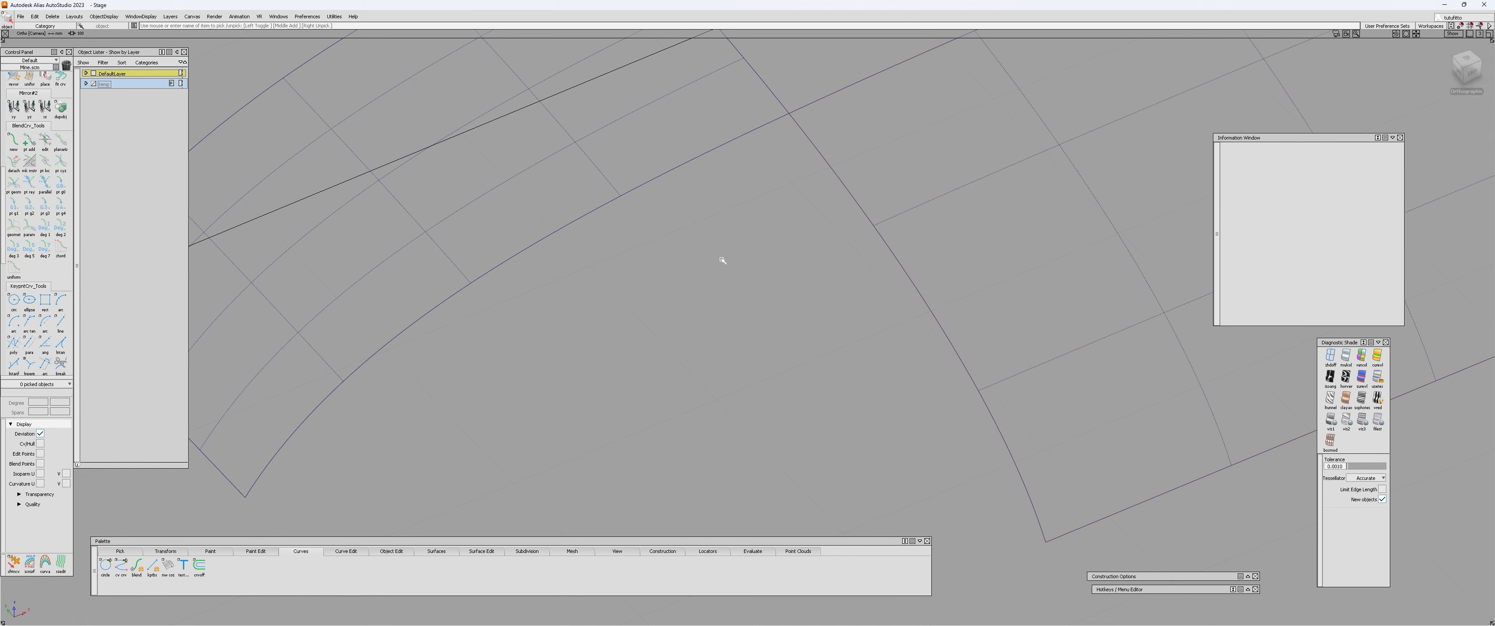
# Create a new blend curve between the isoparm ends on the two patches' edges nearest the inner corner.
pyautogui.press('b')
pyautogui.keyDown('ctrl'); pyautogui.keyDown('alt'); pyautogui.click(621, 196); pyautogui.keyUp('alt'); pyautogui.keyUp('ctrl')
pyautogui.keyDown('ctrl'); pyautogui.keyDown('alt'); pyautogui.click(906, 214); pyautogui.keyUp('alt'); pyautogui.keyUp('ctrl')
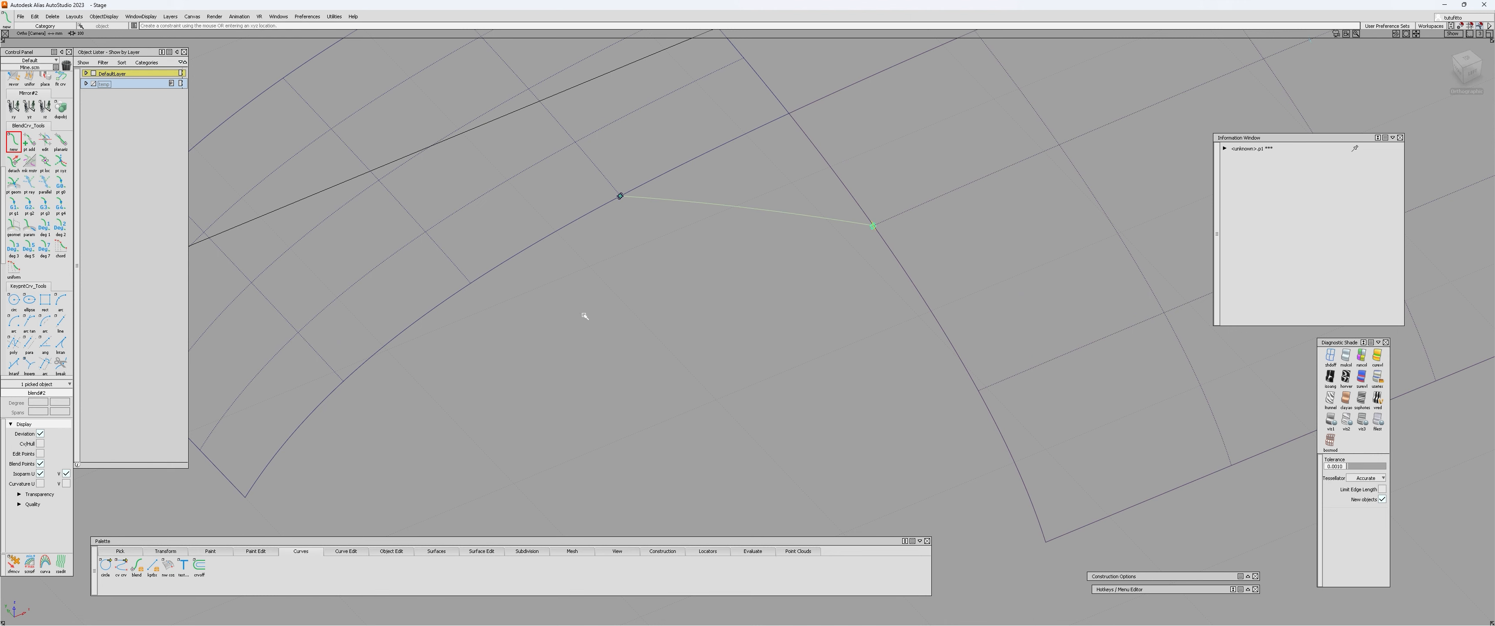
pyautogui.keyDown('alt'); pyautogui.keyDown('shift'); pyautogui.moveTo(583, 314); pyautogui.dragTo(668, 250); pyautogui.keyUp('shift'); pyautogui.keyUp('alt')
# Edit both end points of the inner blend curve so their tangents follow the adjoining patches' isoparms.
pyautogui.press('e')
pyautogui.click(684, 279)
pyautogui.click(704, 275)
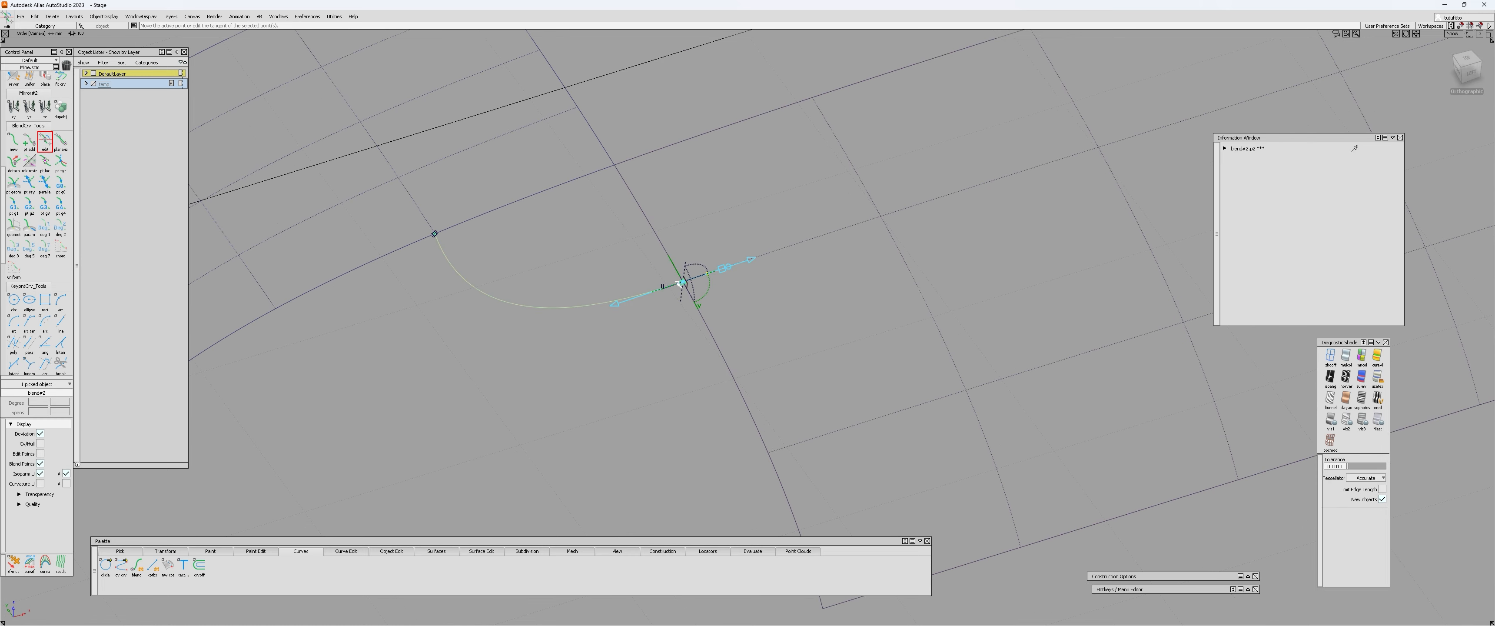
pyautogui.keyDown('alt'); pyautogui.keyDown('shift'); pyautogui.moveTo(692, 269); pyautogui.dragTo(832, 277, button='middle'); pyautogui.keyUp('shift'); pyautogui.keyUp('alt')
pyautogui.keyDown('alt'); pyautogui.keyDown('shift'); pyautogui.moveTo(837, 285); pyautogui.dragTo(810, 272); pyautogui.keyUp('shift'); pyautogui.keyUp('alt')
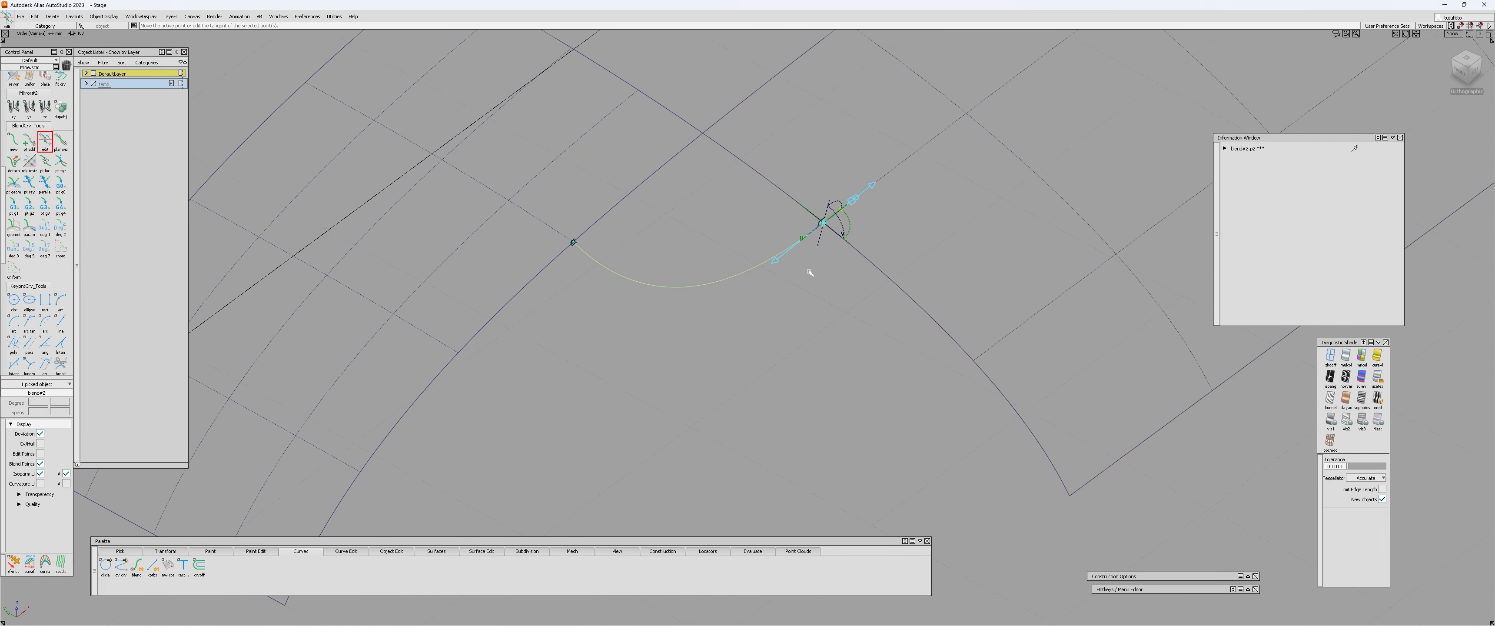
pyautogui.click(571, 242)
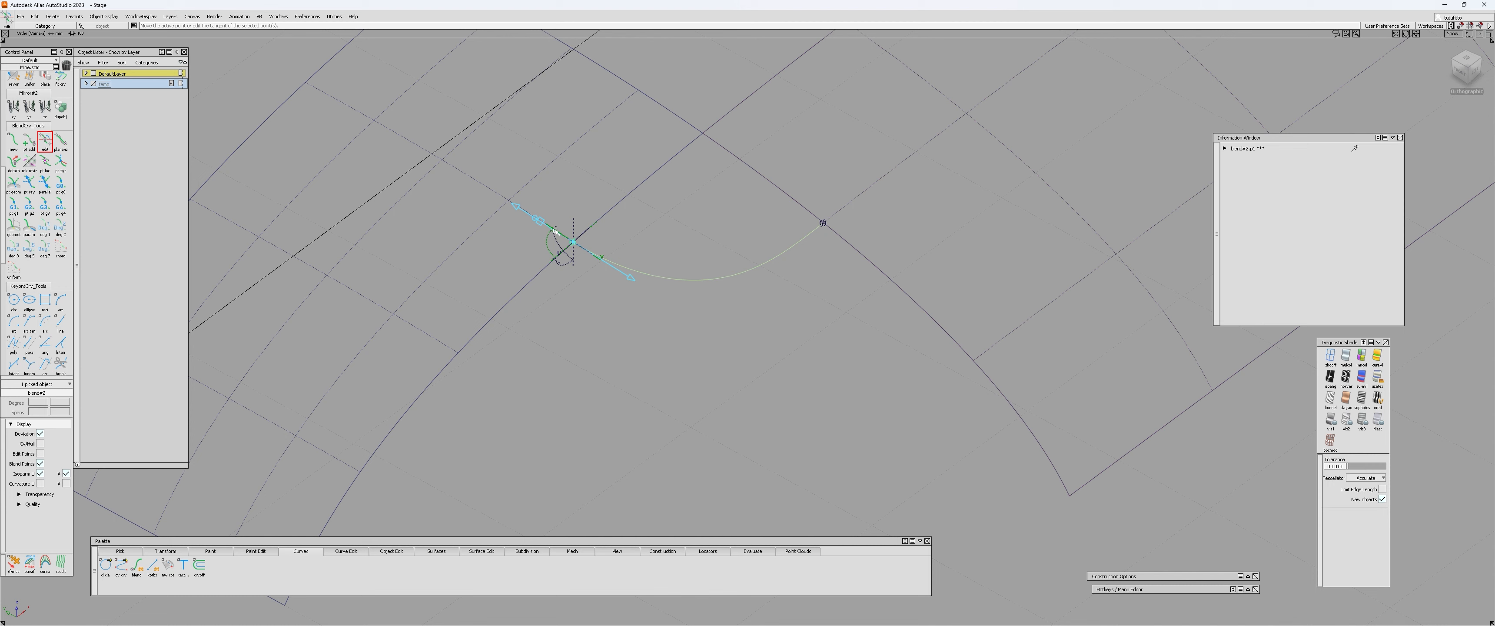
pyautogui.keyDown('alt'); pyautogui.keyDown('shift'); pyautogui.moveTo(698, 270); pyautogui.dragTo(662, 274); pyautogui.keyUp('shift'); pyautogui.keyUp('alt')
pyautogui.keyDown('ctrl'); pyautogui.keyDown('shift'); pyautogui.moveTo(661, 275); pyautogui.dragTo(592, 278); pyautogui.keyUp('shift'); pyautogui.keyUp('ctrl')
# Select both end constraints of the inner blend curve and set their curvature type to parametric.
pyautogui.moveTo(486, 179); pyautogui.dragTo(1021, 420)
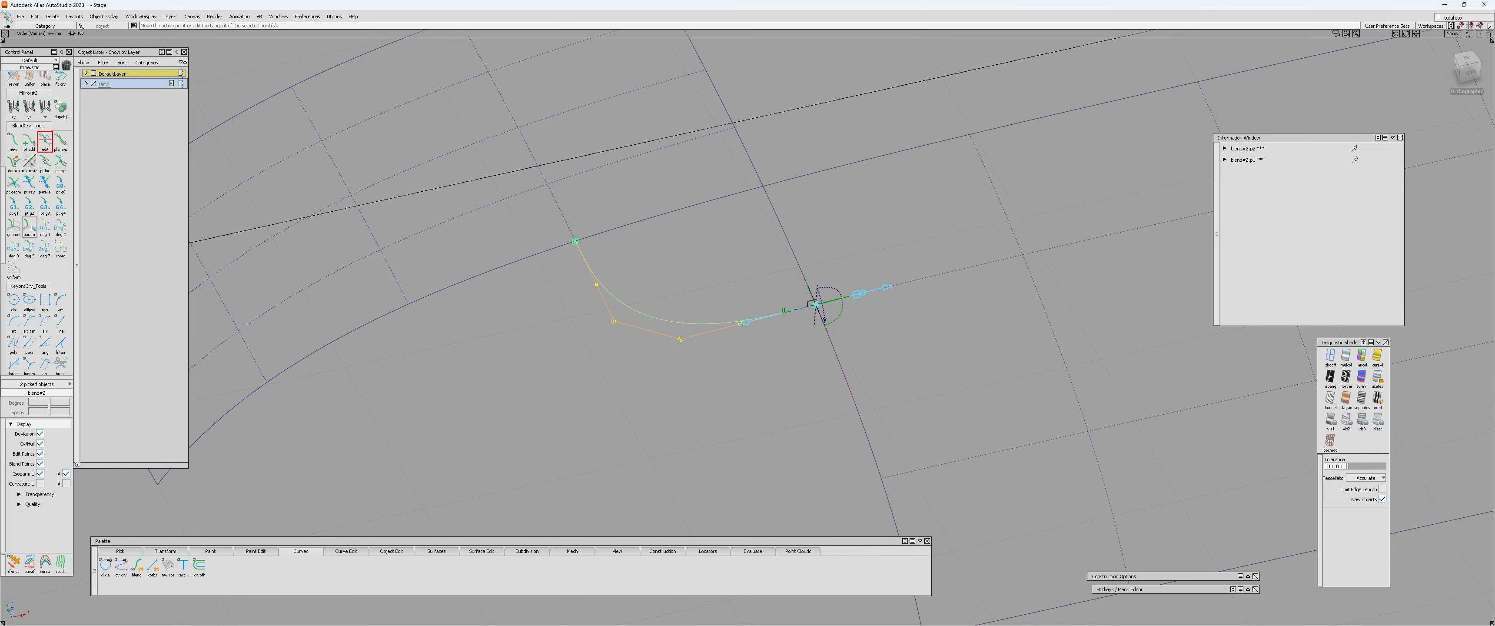
pyautogui.click(29, 227)
pyautogui.keyDown('alt'); pyautogui.keyDown('shift'); pyautogui.moveTo(442, 325); pyautogui.dragTo(778, 400); pyautogui.keyUp('shift'); pyautogui.keyUp('alt')
pyautogui.keyDown('ctrl'); pyautogui.keyDown('shift'); pyautogui.moveTo(661, 244); pyautogui.dragTo(658, 274); pyautogui.keyUp('shift'); pyautogui.keyUp('ctrl')
pyautogui.click(664, 293)
pyautogui.click(542, 254)
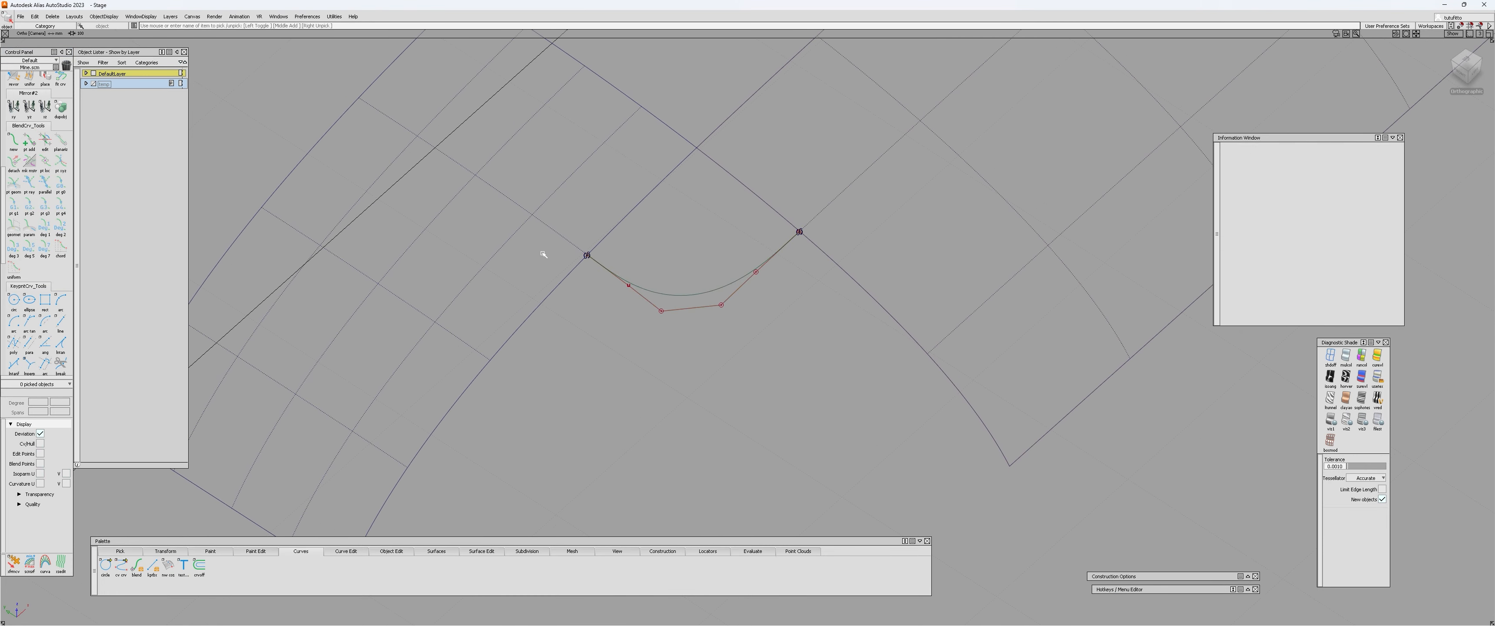
# Switch the inner blend curve's two end constraints to geometric curvature and back to parametric to compare the hull.
pyautogui.keyDown('ctrl'); pyautogui.keyDown('shift'); pyautogui.moveTo(548, 254); pyautogui.dragTo(537, 194); pyautogui.keyUp('shift'); pyautogui.keyUp('ctrl')
pyautogui.moveTo(537, 194); pyautogui.dragTo(922, 345)
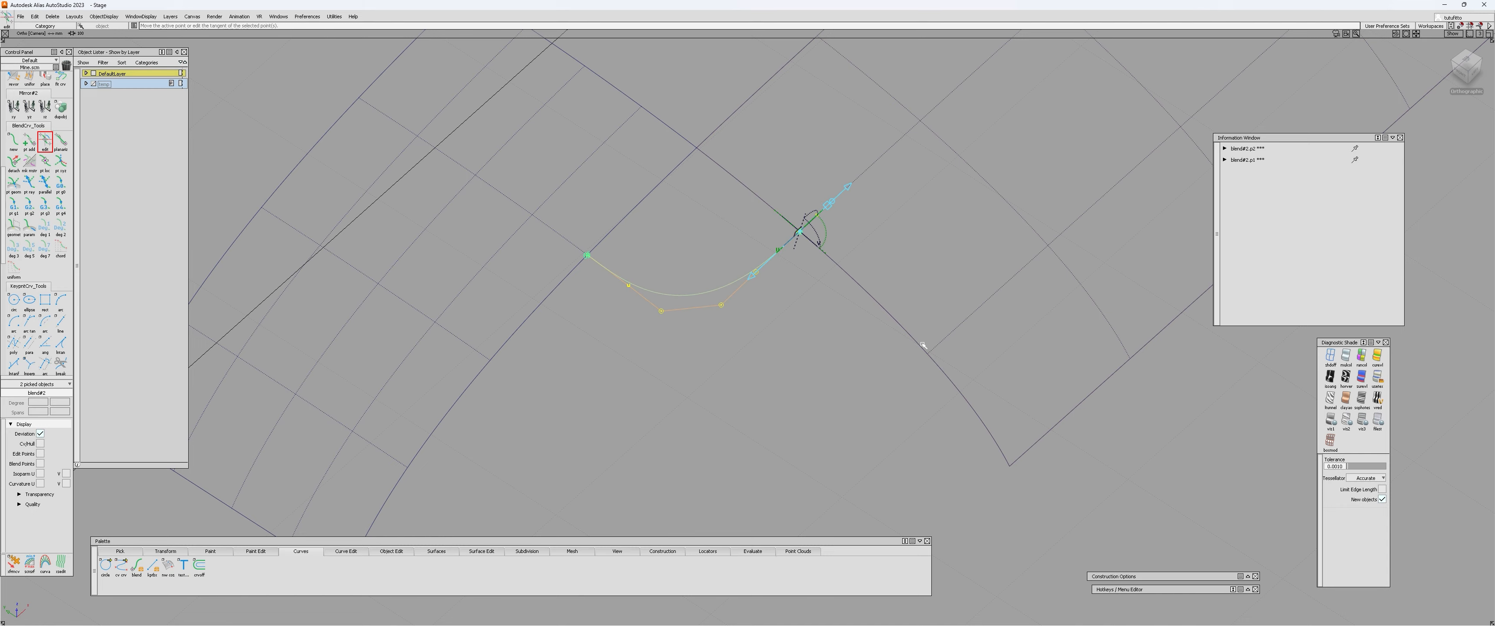
pyautogui.click(19, 227)
pyautogui.click(29, 227)
pyautogui.click(677, 257)
pyautogui.keyDown('alt'); pyautogui.keyDown('shift'); pyautogui.moveTo(667, 223); pyautogui.dragTo(658, 314); pyautogui.keyUp('shift'); pyautogui.keyUp('alt')
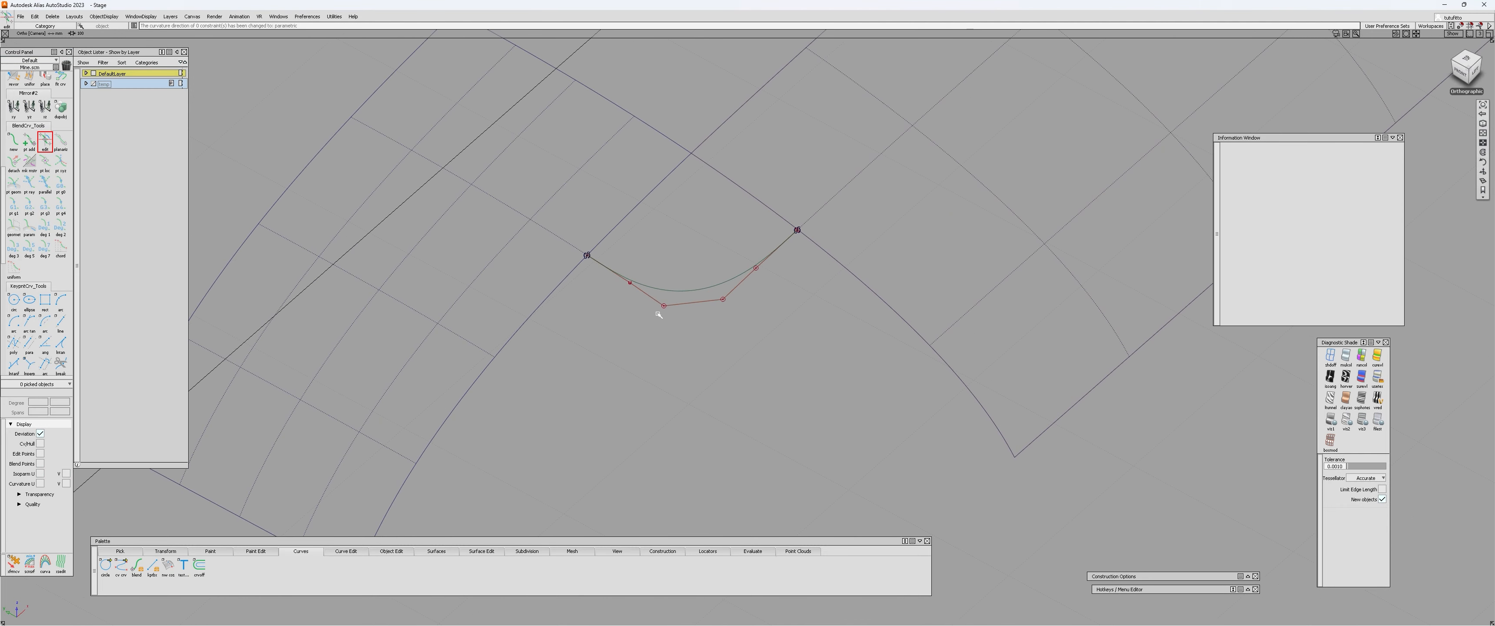
# Create a second blend curve between the outer end corners of the two patches' inner edges.
pyautogui.keyDown('alt'); pyautogui.keyDown('shift'); pyautogui.moveTo(658, 315); pyautogui.dragTo(679, 188, button='middle'); pyautogui.keyUp('shift'); pyautogui.keyUp('alt')
pyautogui.click(14, 141)
pyautogui.keyDown('ctrl'); pyautogui.keyDown('alt'); pyautogui.moveTo(351, 443); pyautogui.dragTo(400, 463); pyautogui.keyUp('alt'); pyautogui.keyUp('ctrl')
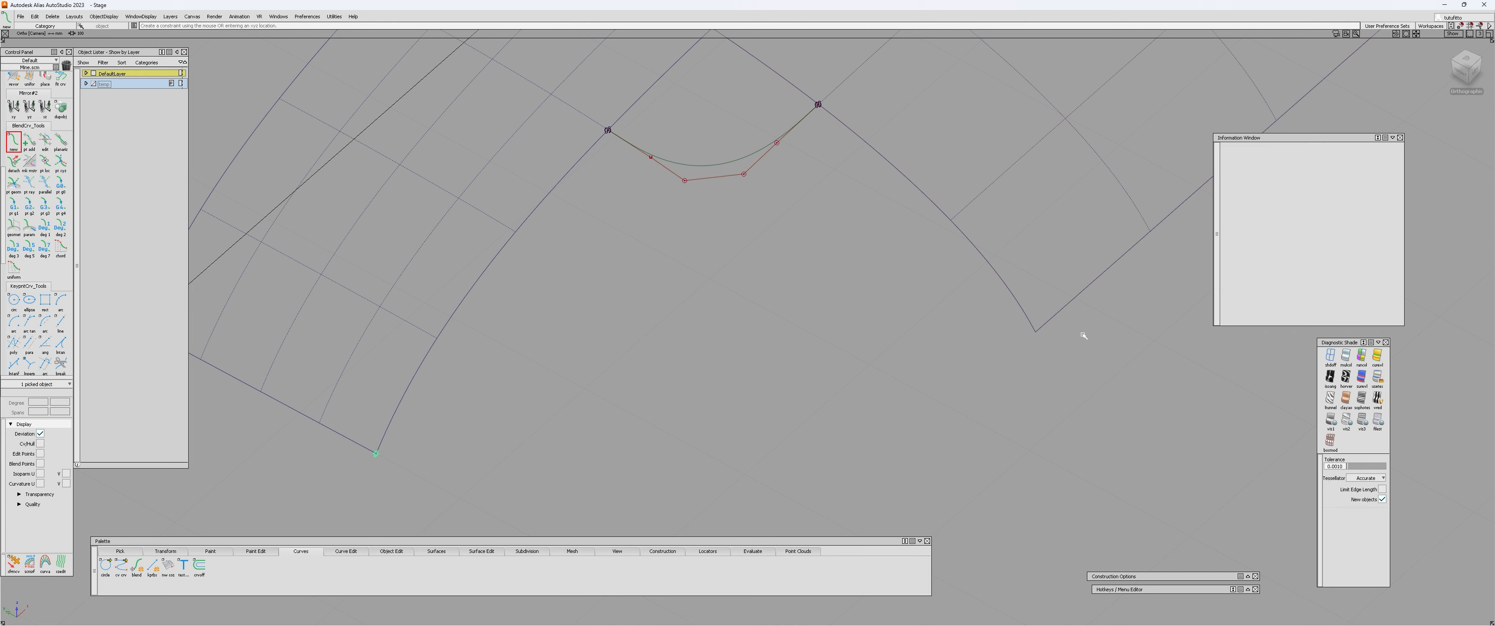
pyautogui.keyDown('ctrl'); pyautogui.keyDown('alt'); pyautogui.moveTo(1061, 313); pyautogui.dragTo(1027, 340); pyautogui.keyUp('alt'); pyautogui.keyUp('ctrl')
pyautogui.keyDown('alt'); pyautogui.keyDown('shift'); pyautogui.moveTo(768, 392); pyautogui.dragTo(753, 296, button='middle'); pyautogui.keyUp('shift'); pyautogui.keyUp('alt')
# Edit both end points of the outer blend curve so their tangents follow the patches' outer boundary edges.
pyautogui.keyDown('ctrl'); pyautogui.keyDown('shift'); pyautogui.moveTo(407, 383); pyautogui.dragTo(610, 281); pyautogui.keyUp('shift'); pyautogui.keyUp('ctrl')
pyautogui.click(362, 357)
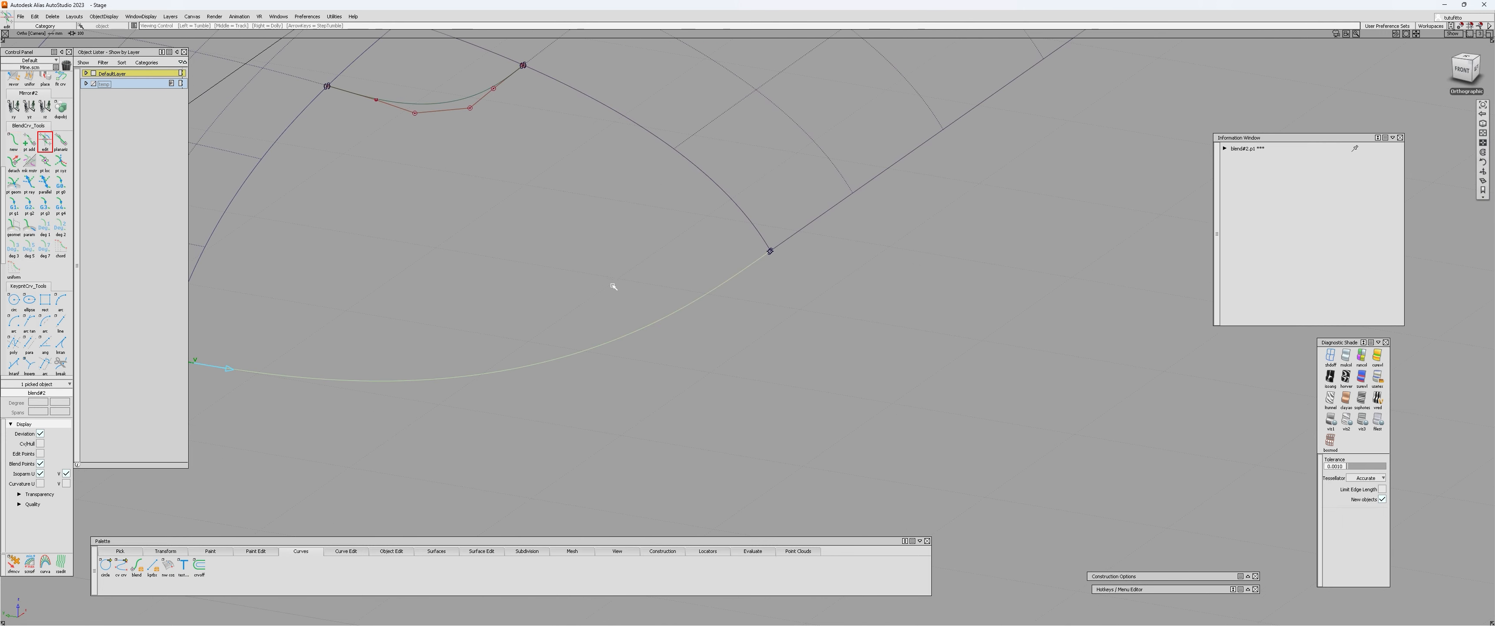
pyautogui.click(772, 242)
pyautogui.keyDown('alt'); pyautogui.keyDown('shift'); pyautogui.moveTo(784, 240); pyautogui.dragTo(471, 213); pyautogui.keyUp('shift'); pyautogui.keyUp('alt')
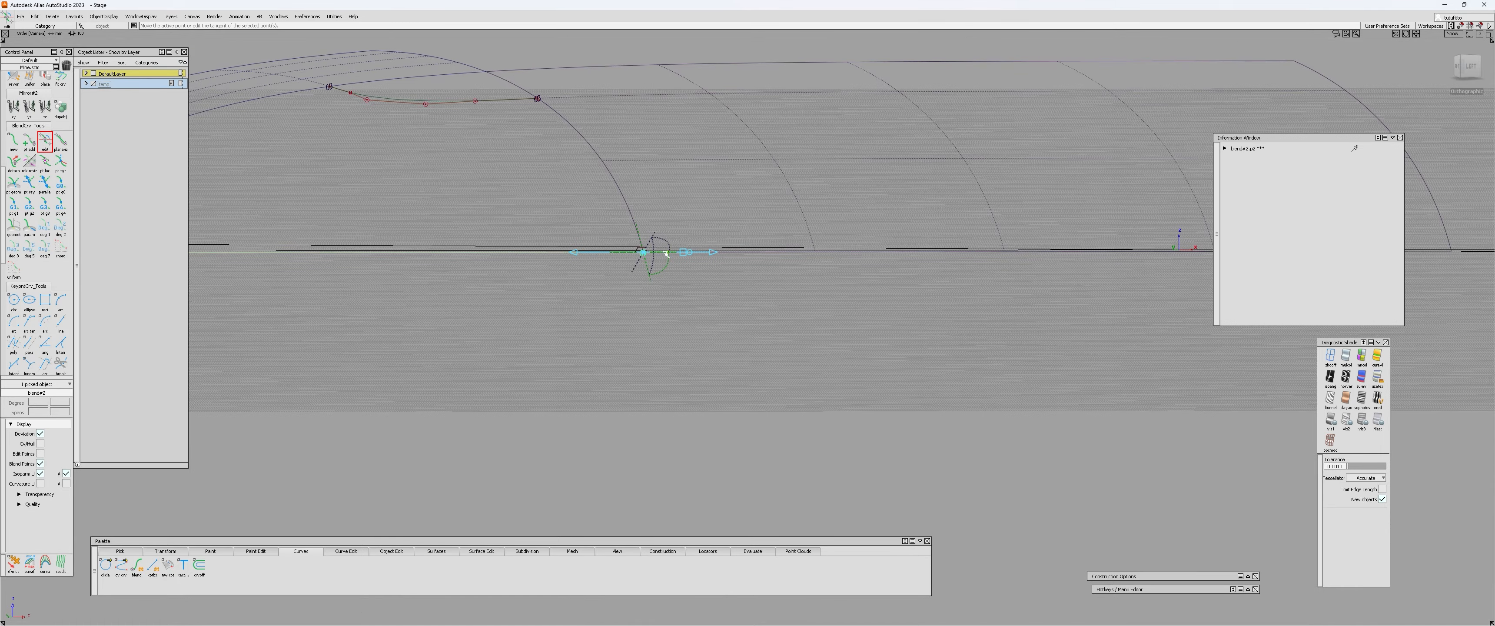
pyautogui.keyDown('alt'); pyautogui.keyDown('shift'); pyautogui.moveTo(663, 254); pyautogui.dragTo(597, 450); pyautogui.keyUp('shift'); pyautogui.keyUp('alt')
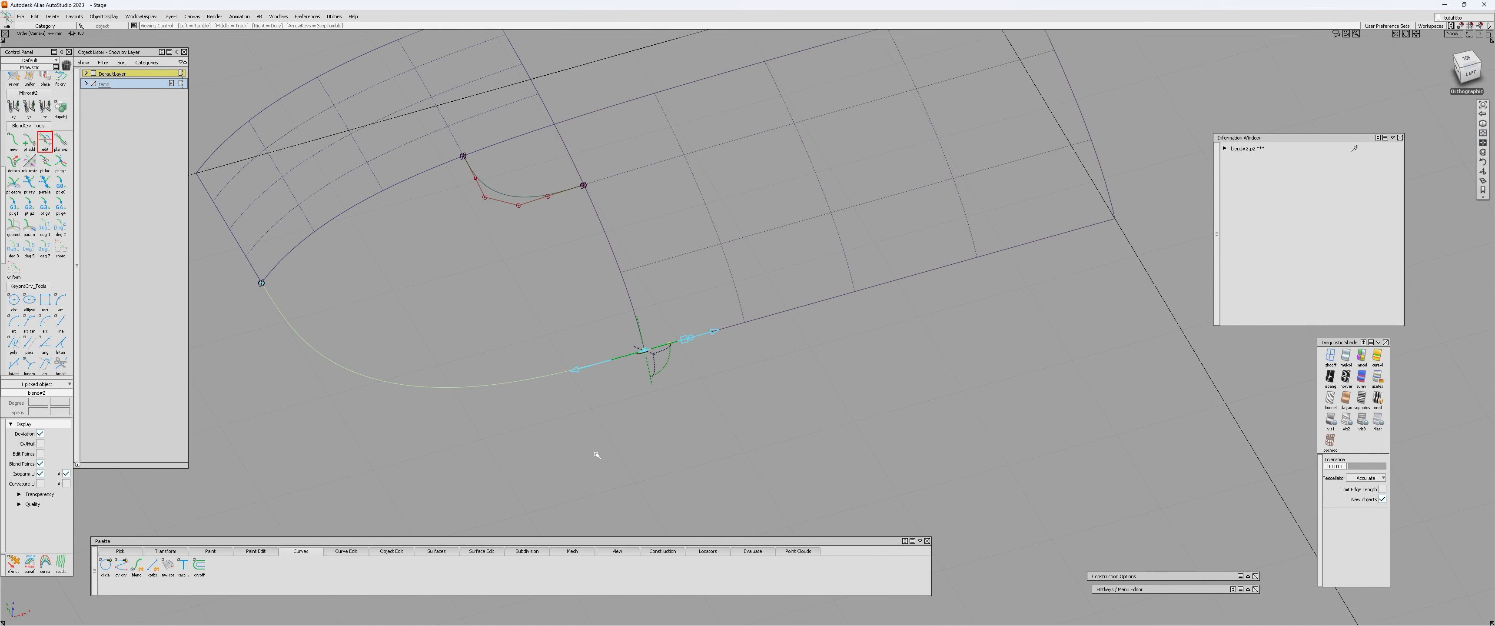
pyautogui.keyDown('alt'); pyautogui.keyDown('shift'); pyautogui.moveTo(390, 364); pyautogui.dragTo(584, 401, button='middle'); pyautogui.keyUp('shift'); pyautogui.keyUp('alt')
pyautogui.keyDown('alt'); pyautogui.keyDown('shift'); pyautogui.moveTo(584, 401); pyautogui.dragTo(651, 427); pyautogui.keyUp('shift'); pyautogui.keyUp('alt')
pyautogui.keyDown('ctrl'); pyautogui.keyDown('shift'); pyautogui.moveTo(651, 427); pyautogui.dragTo(655, 410); pyautogui.keyUp('shift'); pyautogui.keyUp('ctrl')
pyautogui.moveTo(655, 410); pyautogui.dragTo(682, 488)
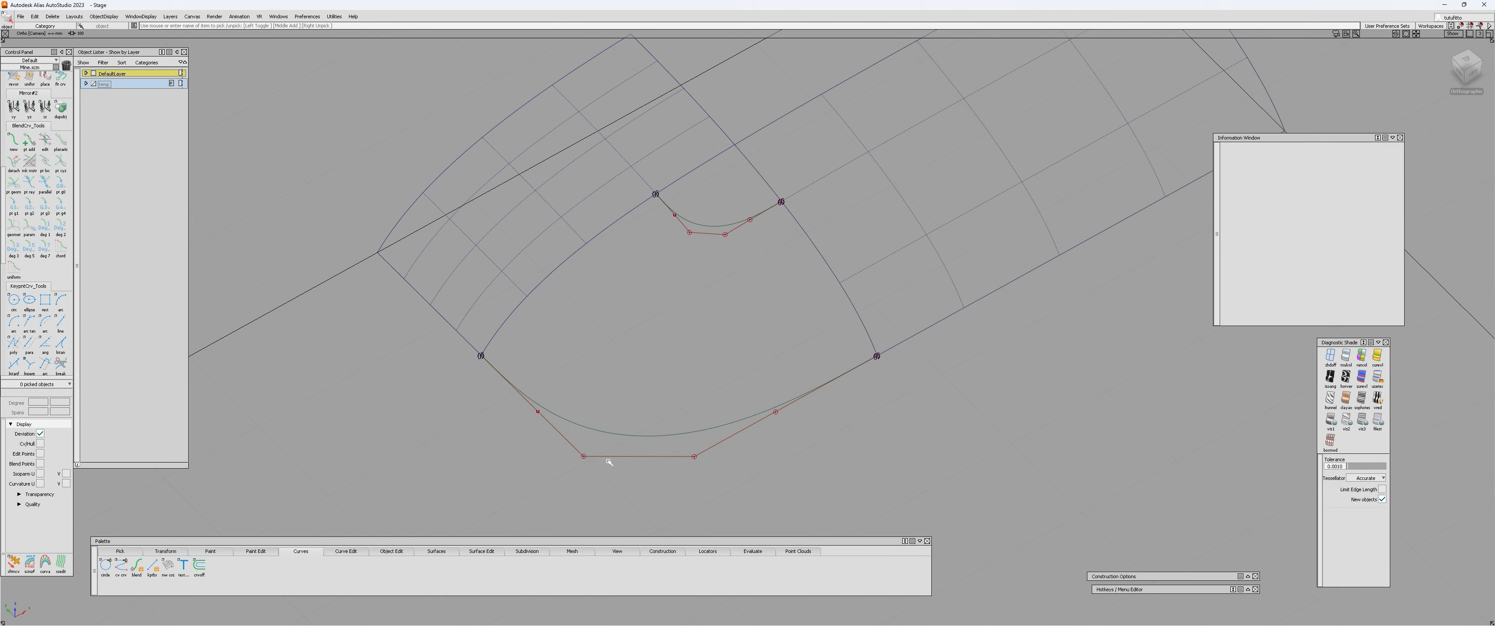
# Select both end constraints of the outer blend curve and set their curvature type to parametric.
pyautogui.press('e')
pyautogui.moveTo(369, 292); pyautogui.dragTo(978, 488)
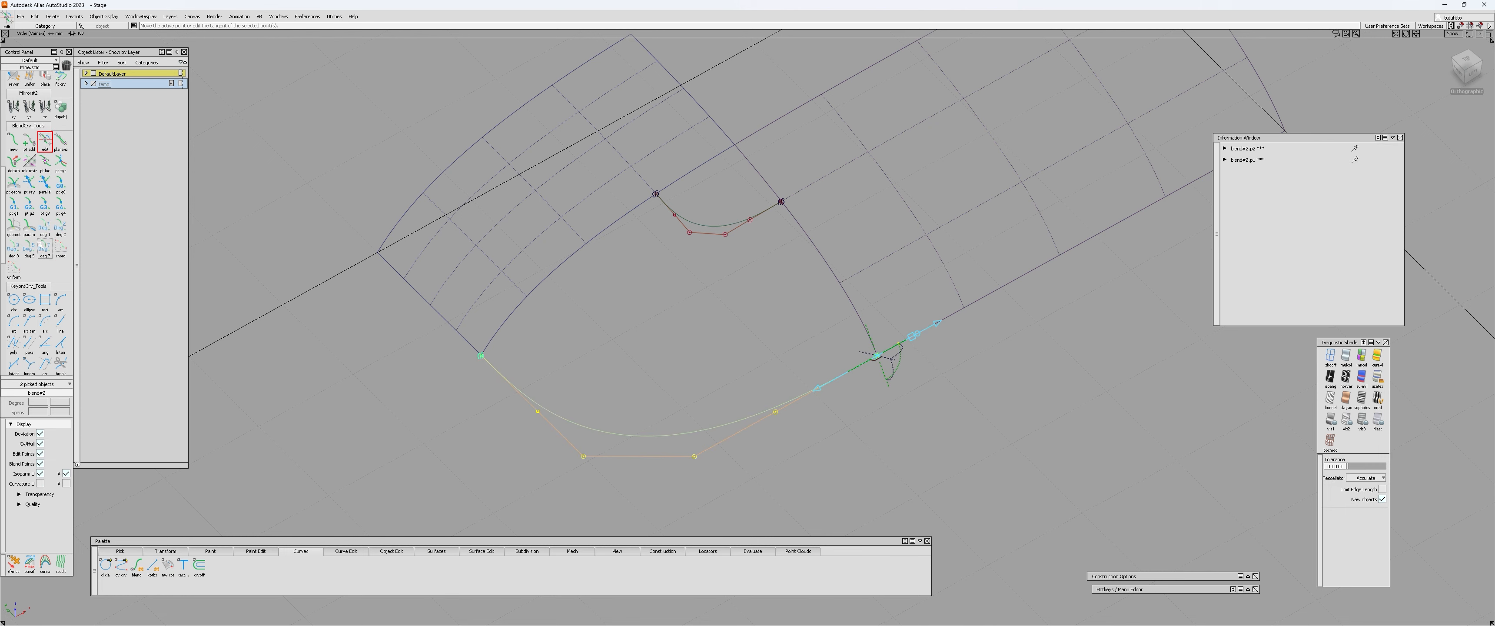
pyautogui.click(29, 227)
pyautogui.keyDown('alt'); pyautogui.keyDown('shift'); pyautogui.moveTo(766, 334); pyautogui.dragTo(668, 432); pyautogui.keyUp('shift'); pyautogui.keyUp('alt')
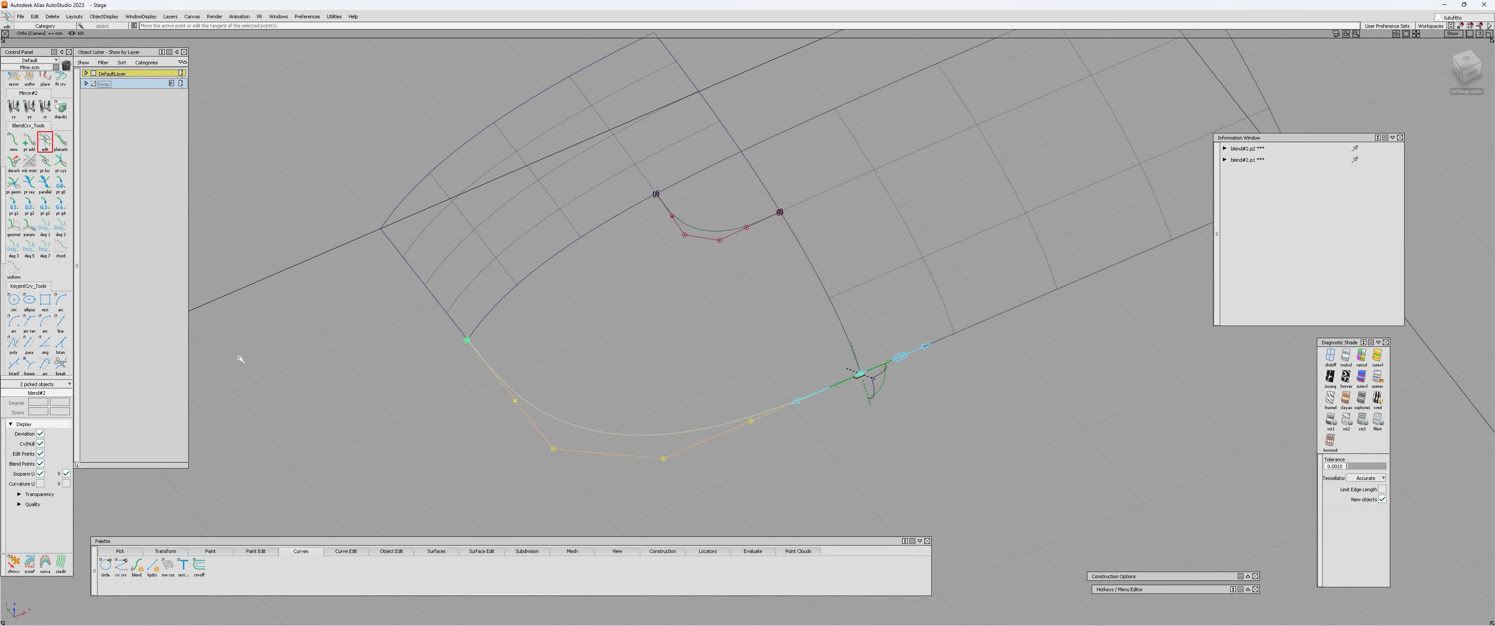
# Examine the control hulls of the inner and outer blend curves in relation to the patches from several angles.
pyautogui.keyDown('alt'); pyautogui.keyDown('shift'); pyautogui.moveTo(400, 406); pyautogui.dragTo(534, 314); pyautogui.keyUp('shift'); pyautogui.keyUp('alt')
pyautogui.keyDown('alt'); pyautogui.keyDown('shift'); pyautogui.moveTo(1139, 246); pyautogui.dragTo(468, 477); pyautogui.keyUp('shift'); pyautogui.keyUp('alt')
pyautogui.keyDown('alt'); pyautogui.keyDown('shift'); pyautogui.moveTo(469, 435); pyautogui.dragTo(481, 391, button='right'); pyautogui.keyUp('shift'); pyautogui.keyUp('alt')
pyautogui.keyDown('alt'); pyautogui.keyDown('shift'); pyautogui.moveTo(480, 391); pyautogui.dragTo(611, 374, button='middle'); pyautogui.keyUp('shift'); pyautogui.keyUp('alt')
pyautogui.keyDown('alt'); pyautogui.keyDown('shift'); pyautogui.moveTo(611, 374); pyautogui.dragTo(662, 360); pyautogui.keyUp('shift'); pyautogui.keyUp('alt')
pyautogui.keyDown('ctrl'); pyautogui.keyDown('shift'); pyautogui.moveTo(662, 371); pyautogui.dragTo(664, 424); pyautogui.keyUp('shift'); pyautogui.keyUp('ctrl')
pyautogui.click(661, 458)
pyautogui.moveTo(630, 351)
pyautogui.keyDown('alt'); pyautogui.keyDown('shift'); pyautogui.mouseDown()
pyautogui.moveTo(610, 221)
pyautogui.moveTo(631, 328)
pyautogui.mouseUp(); pyautogui.keyUp('shift'); pyautogui.keyUp('alt')
pyautogui.keyDown('ctrl'); pyautogui.keyDown('shift'); pyautogui.moveTo(639, 406); pyautogui.dragTo(639, 451); pyautogui.keyUp('shift'); pyautogui.keyUp('ctrl')
pyautogui.moveTo(691, 228); pyautogui.dragTo(691, 272)
pyautogui.keyDown('alt'); pyautogui.keyDown('shift'); pyautogui.moveTo(650, 394); pyautogui.dragTo(616, 455); pyautogui.keyUp('shift'); pyautogui.keyUp('alt')
# Plot curvature combs on the outer and inner blend curves and inspect their shape from several angles.
pyautogui.keyDown('ctrl'); pyautogui.keyDown('shift'); pyautogui.moveTo(527, 505); pyautogui.dragTo(665, 331); pyautogui.keyUp('shift'); pyautogui.keyUp('ctrl')
pyautogui.keyDown('alt'); pyautogui.keyDown('shift'); pyautogui.moveTo(621, 373); pyautogui.dragTo(814, 194); pyautogui.keyUp('shift'); pyautogui.keyUp('alt')
pyautogui.click(814, 194)
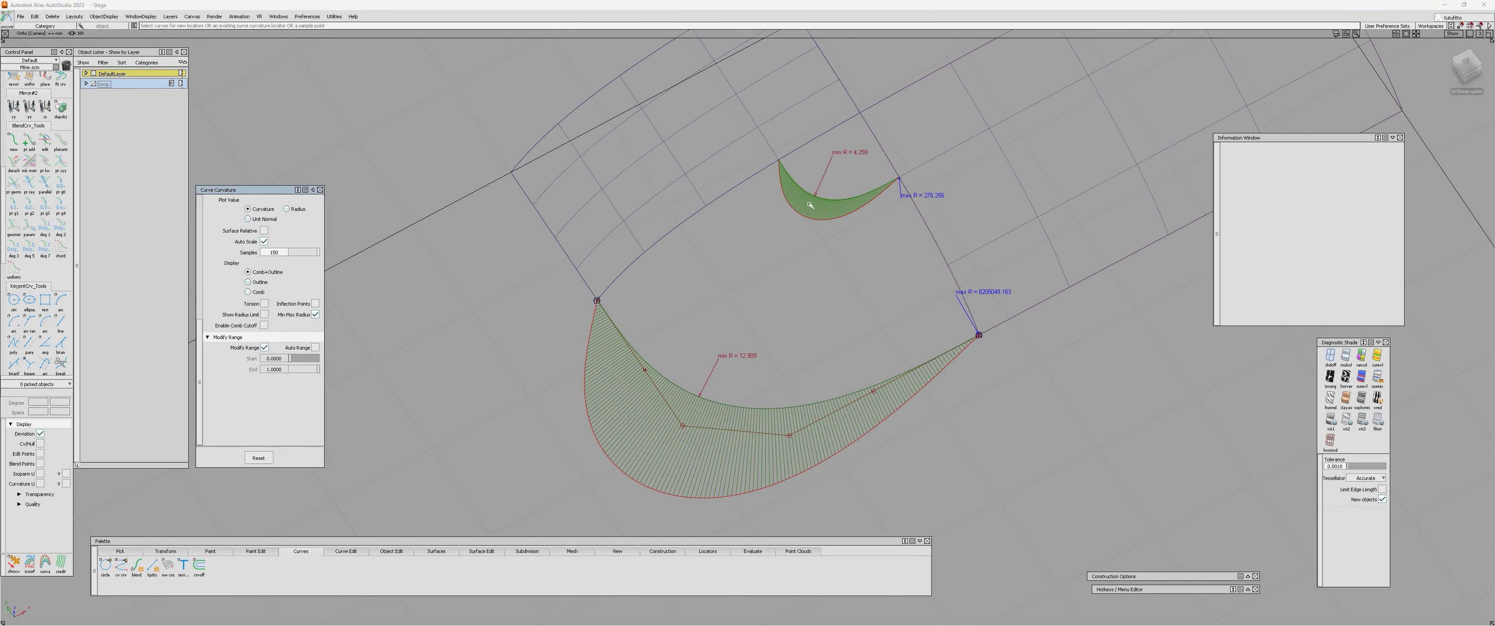
pyautogui.keyDown('alt'); pyautogui.keyDown('shift'); pyautogui.moveTo(789, 331); pyautogui.dragTo(626, 411); pyautogui.keyUp('shift'); pyautogui.keyUp('alt')
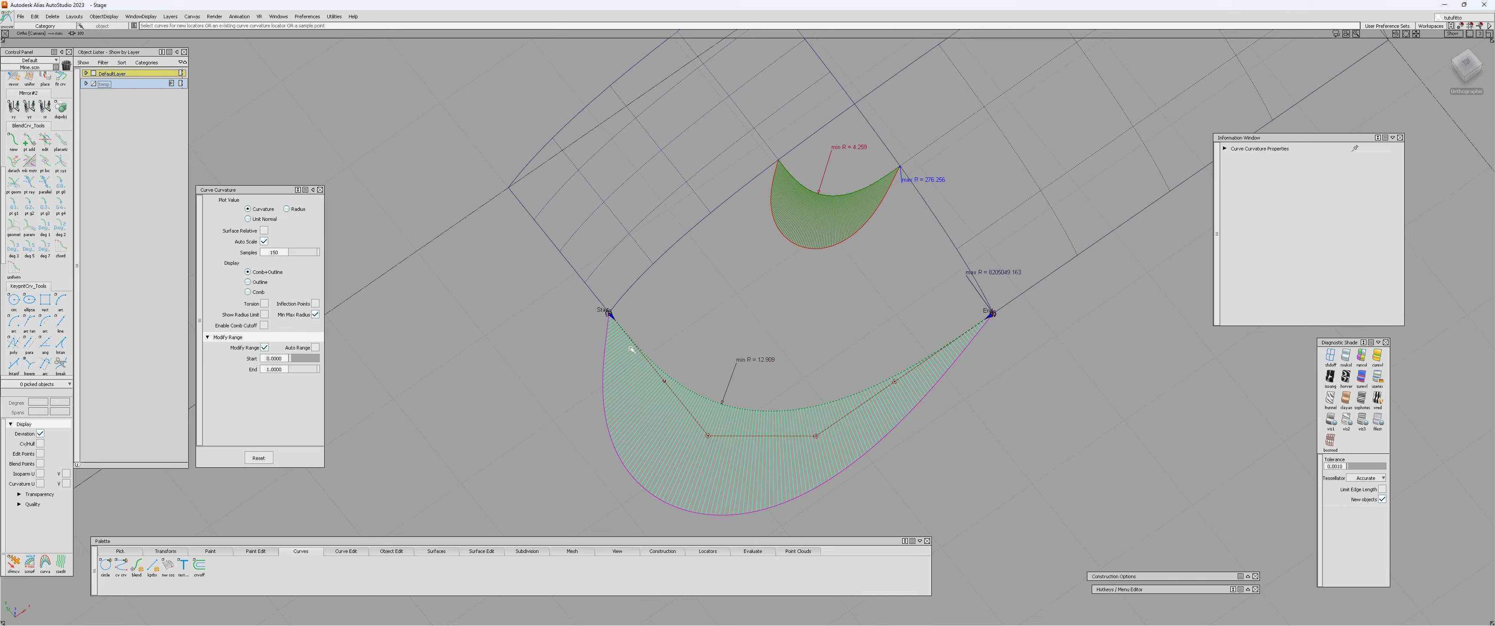
pyautogui.keyDown('alt'); pyautogui.keyDown('shift'); pyautogui.moveTo(654, 480); pyautogui.dragTo(588, 361); pyautogui.keyUp('shift'); pyautogui.keyUp('alt')
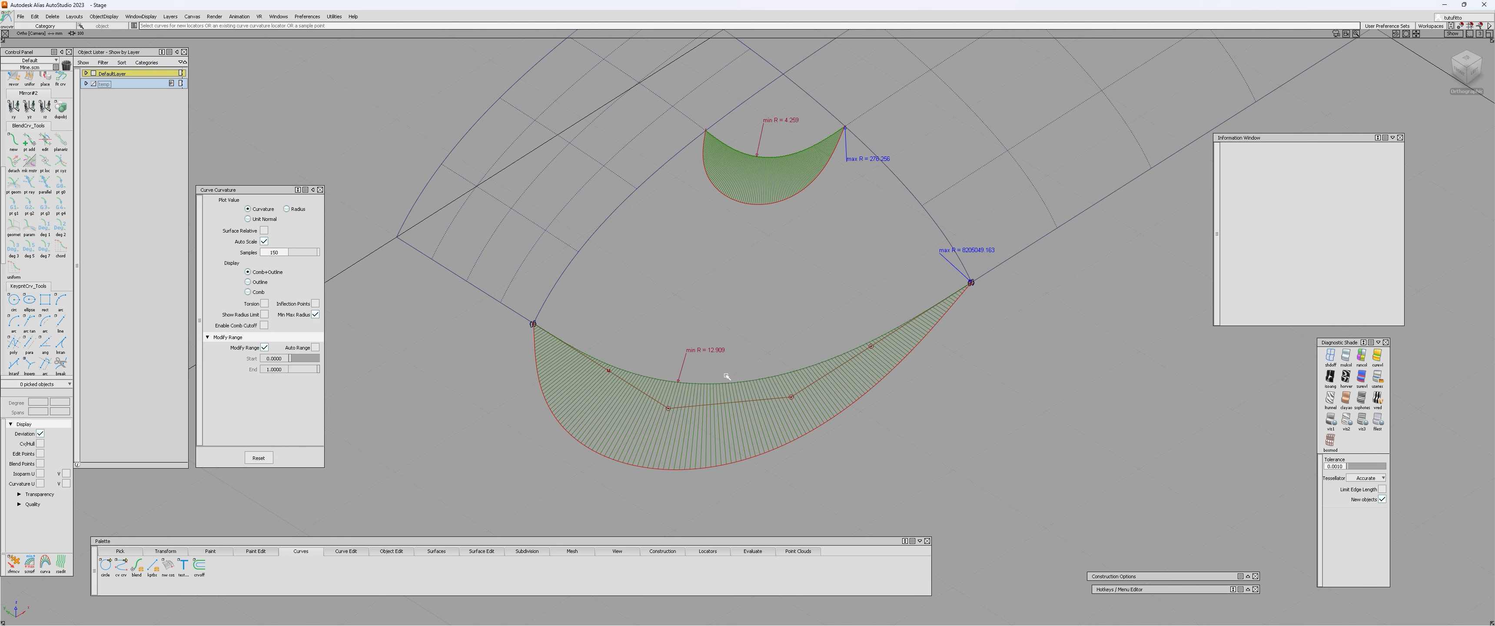
# Inspect the curvature combs of the inner and outer blend curves from several viewing angles.
pyautogui.keyDown('alt'); pyautogui.keyDown('shift'); pyautogui.moveTo(744, 334); pyautogui.dragTo(495, 321); pyautogui.keyUp('shift'); pyautogui.keyUp('alt')
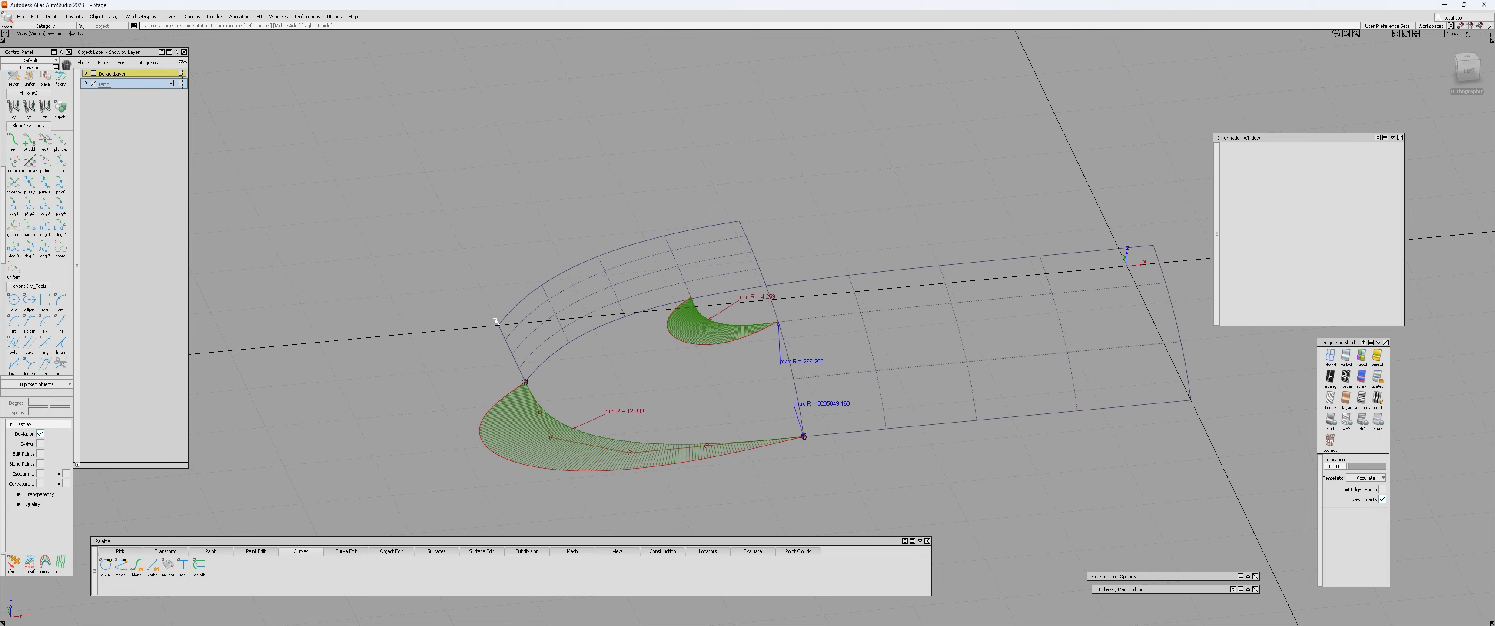
pyautogui.keyDown('alt'); pyautogui.keyDown('shift'); pyautogui.moveTo(871, 202); pyautogui.dragTo(666, 426); pyautogui.keyUp('shift'); pyautogui.keyUp('alt')
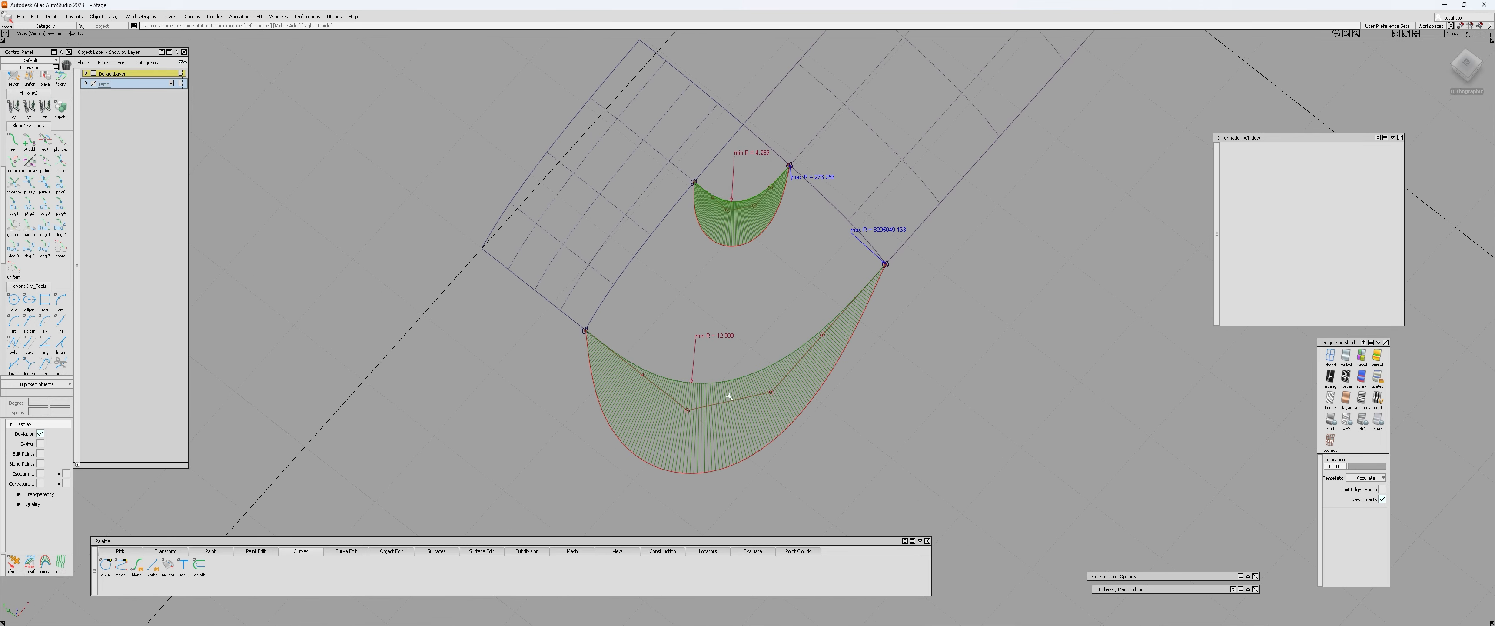
pyautogui.scroll(3, 693, 182)
pyautogui.keyDown('alt'); pyautogui.keyDown('shift'); pyautogui.moveTo(706, 195); pyautogui.dragTo(677, 233, button='middle'); pyautogui.keyUp('shift'); pyautogui.keyUp('alt')
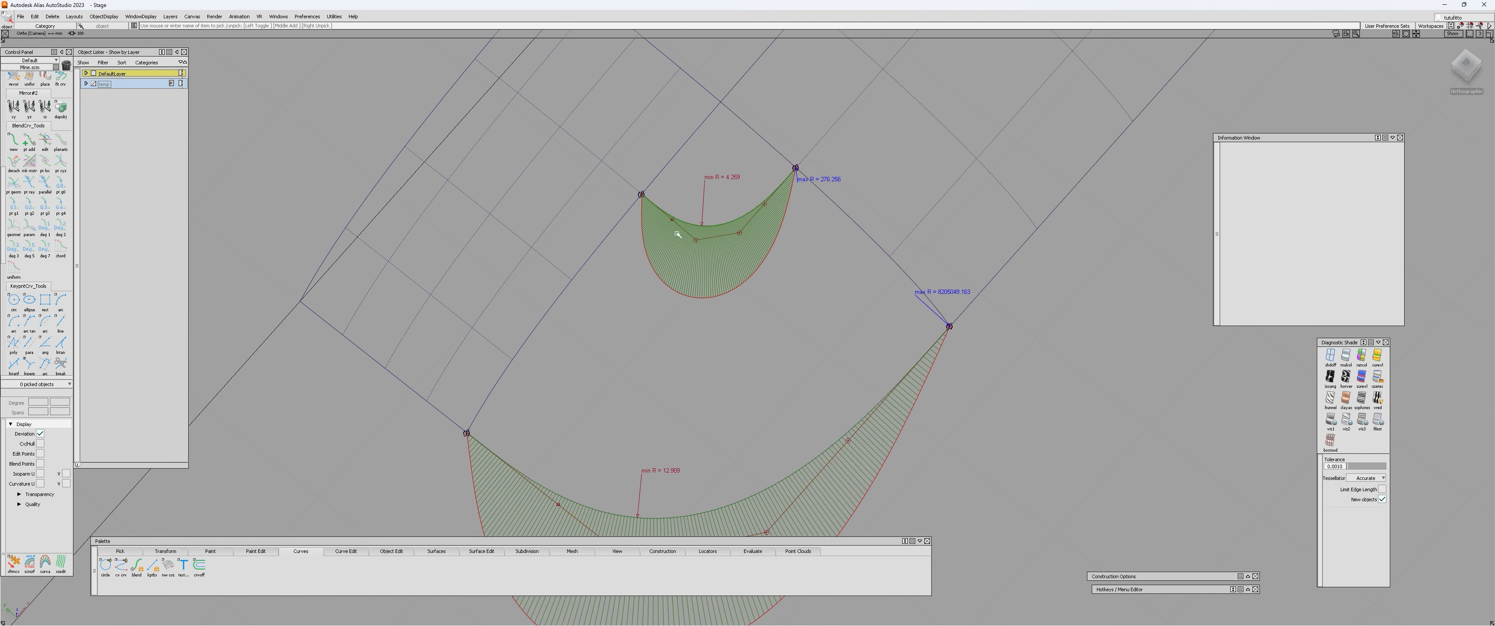
pyautogui.keyDown('alt'); pyautogui.keyDown('shift'); pyautogui.moveTo(759, 307); pyautogui.dragTo(730, 308, button='right'); pyautogui.keyUp('shift'); pyautogui.keyUp('alt')
pyautogui.keyDown('alt'); pyautogui.keyDown('shift'); pyautogui.moveTo(730, 308); pyautogui.dragTo(723, 269, button='middle'); pyautogui.keyUp('shift'); pyautogui.keyUp('alt')
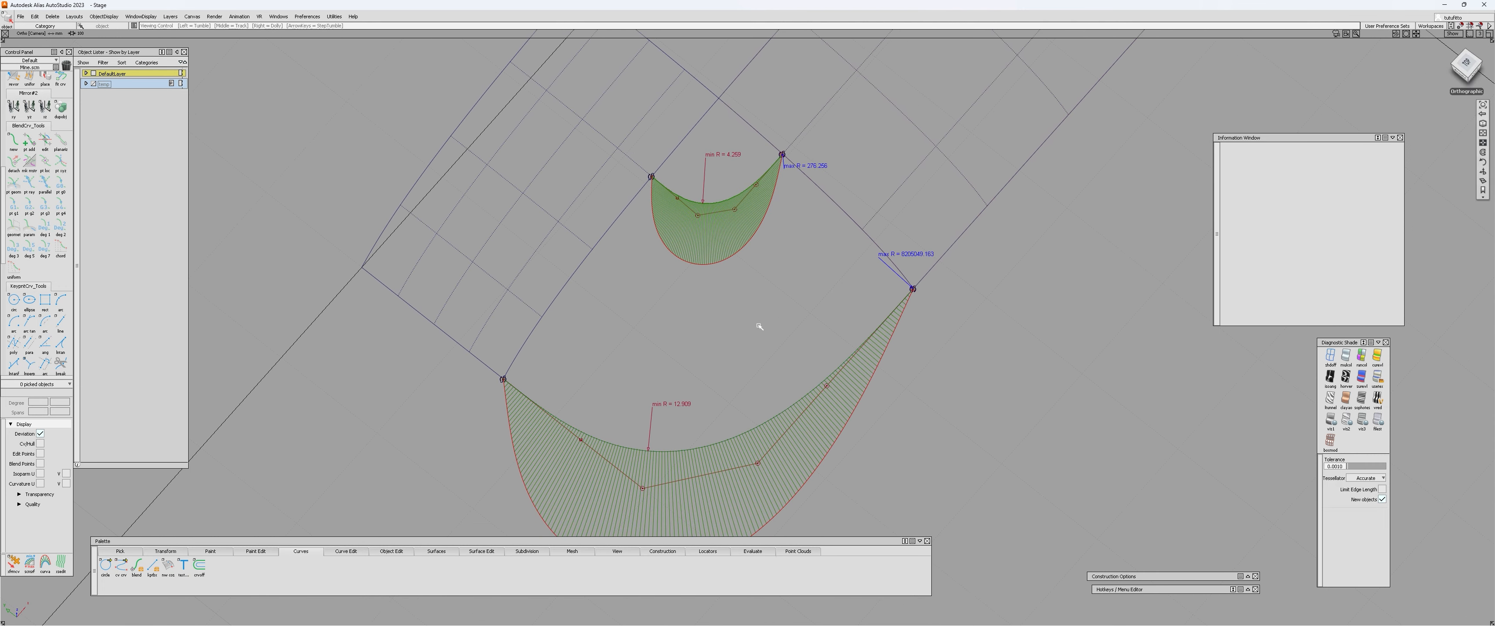
pyautogui.keyDown('alt'); pyautogui.keyDown('shift'); pyautogui.moveTo(759, 324); pyautogui.dragTo(694, 202); pyautogui.keyUp('shift'); pyautogui.keyUp('alt')
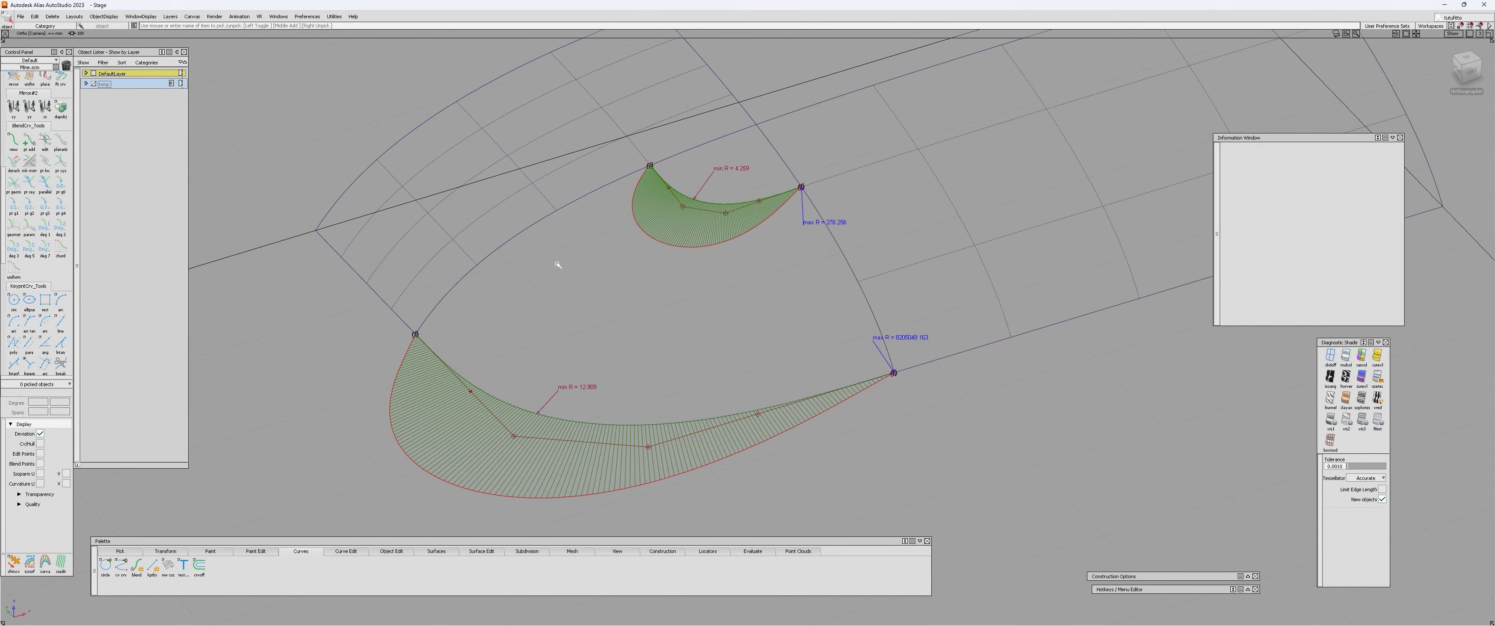
pyautogui.keyDown('alt'); pyautogui.keyDown('shift'); pyautogui.moveTo(559, 265); pyautogui.dragTo(656, 316); pyautogui.keyUp('shift'); pyautogui.keyUp('alt')
pyautogui.keyDown('alt'); pyautogui.keyDown('shift'); pyautogui.moveTo(655, 316); pyautogui.dragTo(596, 361, button='right'); pyautogui.keyUp('shift'); pyautogui.keyUp('alt')
# Select the end constraints of both blend curves for editing and set their tangent magnitude to 1.3.
pyautogui.press('e')
pyautogui.click(495, 345)
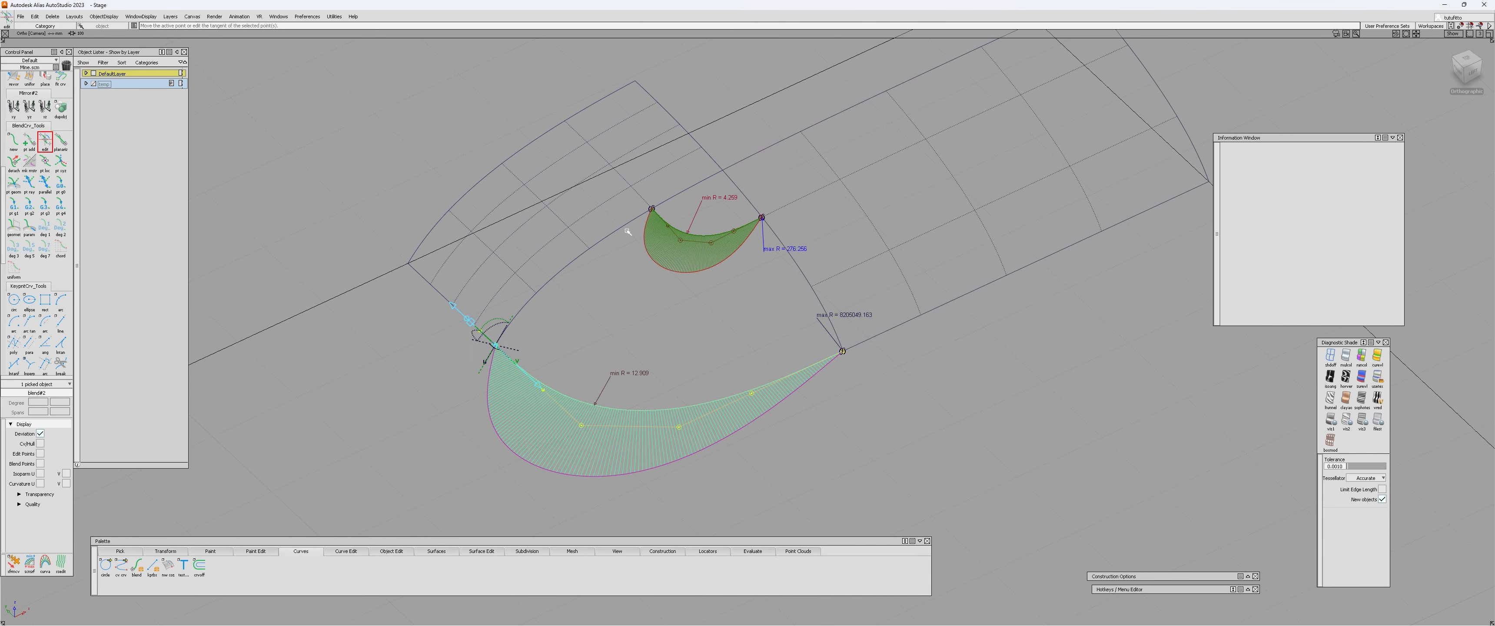
pyautogui.keyDown('shift'); pyautogui.click(651, 209); pyautogui.keyUp('shift')
pyautogui.keyDown('shift'); pyautogui.moveTo(728, 190); pyautogui.dragTo(780, 232); pyautogui.keyUp('shift')
pyautogui.keyDown('shift'); pyautogui.moveTo(771, 330); pyautogui.dragTo(860, 375); pyautogui.keyUp('shift')
pyautogui.keyDown('alt'); pyautogui.keyDown('shift'); pyautogui.moveTo(512, 390); pyautogui.dragTo(502, 360, button='right'); pyautogui.keyUp('shift'); pyautogui.keyUp('alt')
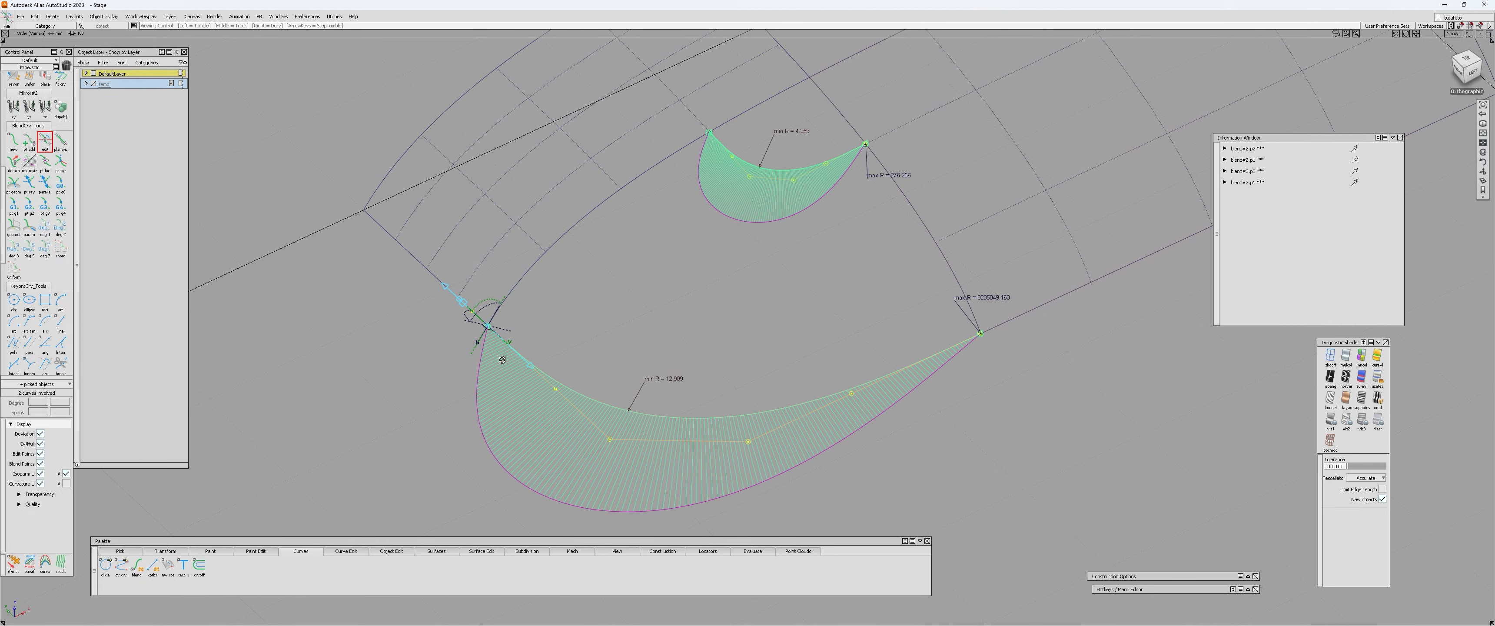
pyautogui.keyDown('alt'); pyautogui.keyDown('shift'); pyautogui.moveTo(502, 360); pyautogui.dragTo(960, 241); pyautogui.keyUp('shift'); pyautogui.keyUp('alt')
pyautogui.keyDown('alt'); pyautogui.keyDown('shift'); pyautogui.moveTo(830, 306); pyautogui.dragTo(512, 335); pyautogui.keyUp('shift'); pyautogui.keyUp('alt')
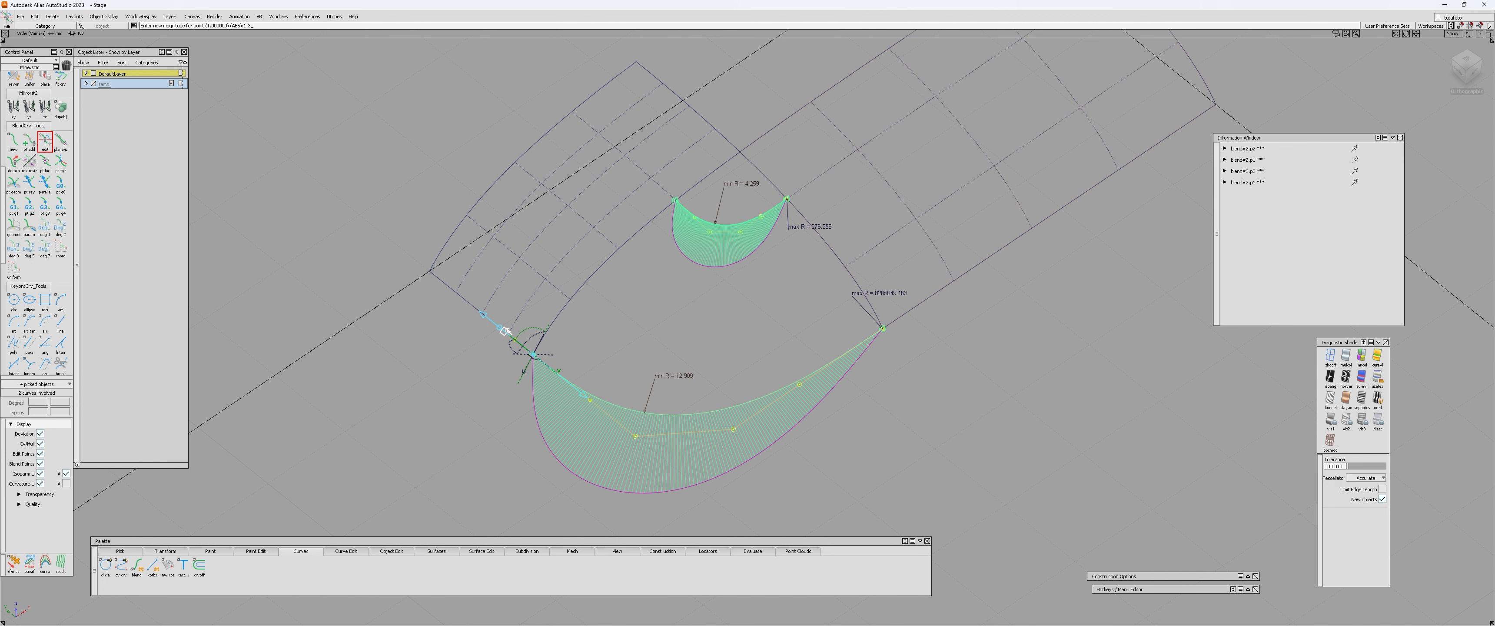
pyautogui.press('Return')
# Turn off the curvature combs and control hulls on the inner and outer blend curves.
pyautogui.keyDown('alt'); pyautogui.keyDown('shift'); pyautogui.moveTo(643, 418); pyautogui.dragTo(640, 352, button='middle'); pyautogui.keyUp('shift'); pyautogui.keyUp('alt')
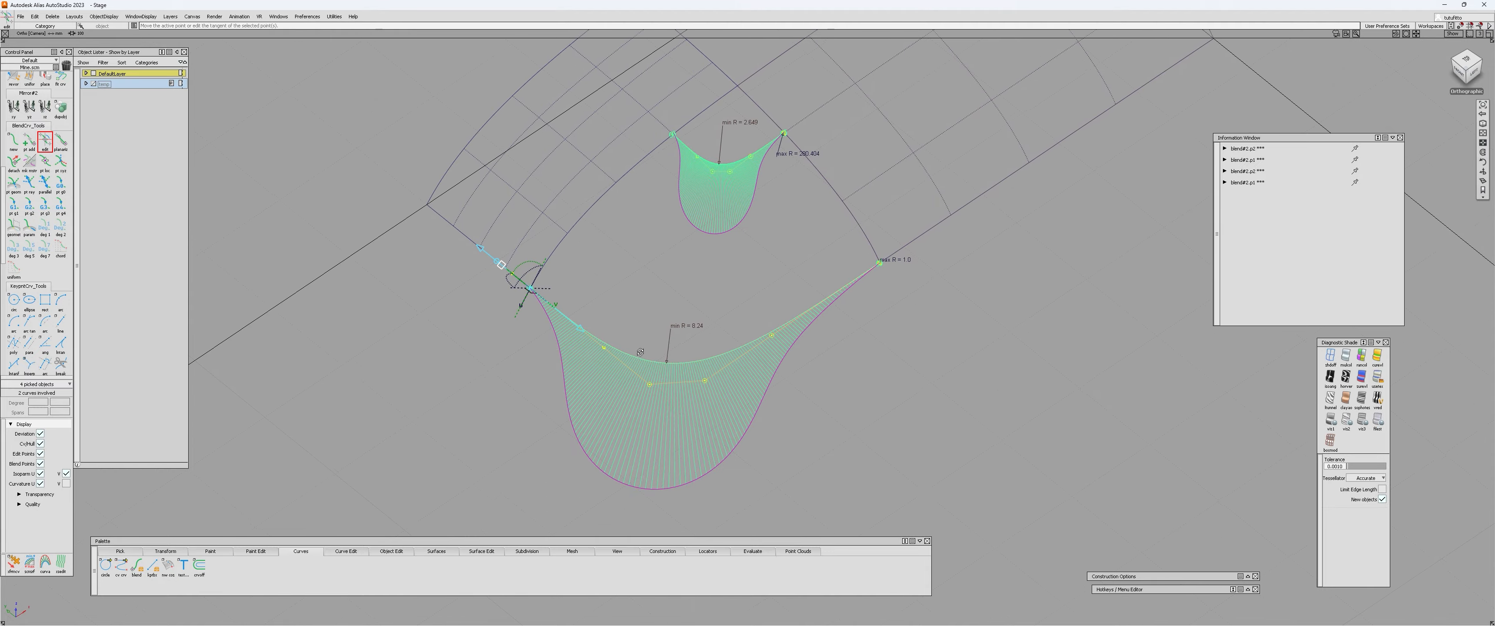
pyautogui.keyDown('alt'); pyautogui.keyDown('shift'); pyautogui.moveTo(640, 352); pyautogui.dragTo(706, 404); pyautogui.keyUp('shift'); pyautogui.keyUp('alt')
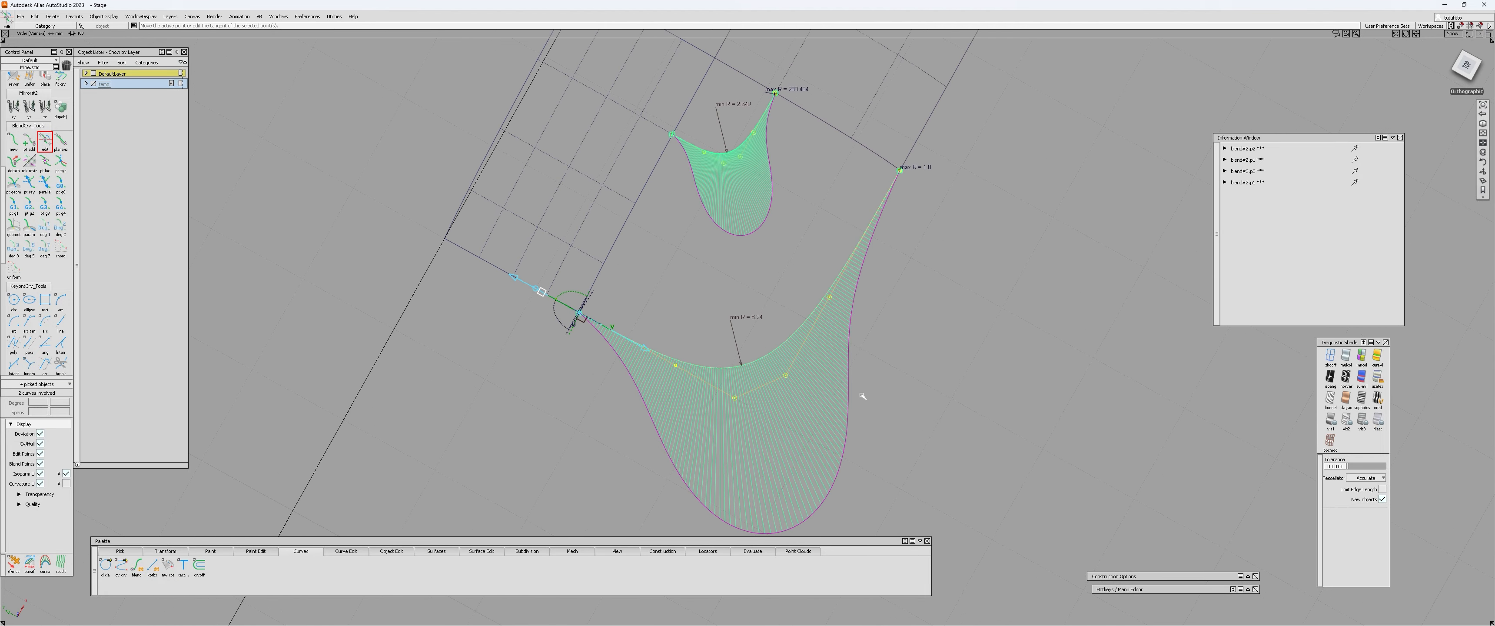
pyautogui.keyDown('alt'); pyautogui.keyDown('shift'); pyautogui.moveTo(862, 396); pyautogui.dragTo(567, 366); pyautogui.keyUp('shift'); pyautogui.keyUp('alt')
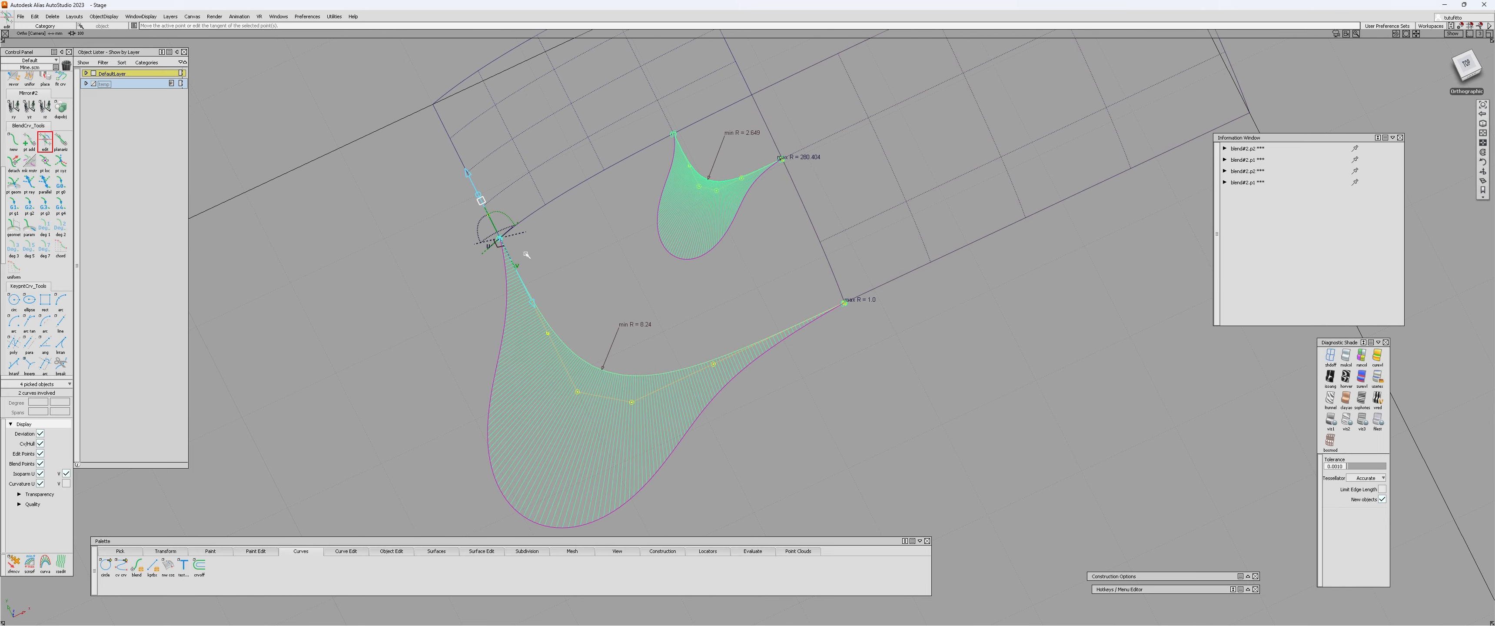
pyautogui.keyDown('alt'); pyautogui.keyDown('shift'); pyautogui.moveTo(496, 418); pyautogui.dragTo(738, 421); pyautogui.keyUp('shift'); pyautogui.keyUp('alt')
pyautogui.click(532, 308)
pyautogui.moveTo(738, 131); pyautogui.dragTo(737, 183)
pyautogui.moveTo(737, 334); pyautogui.dragTo(737, 444)
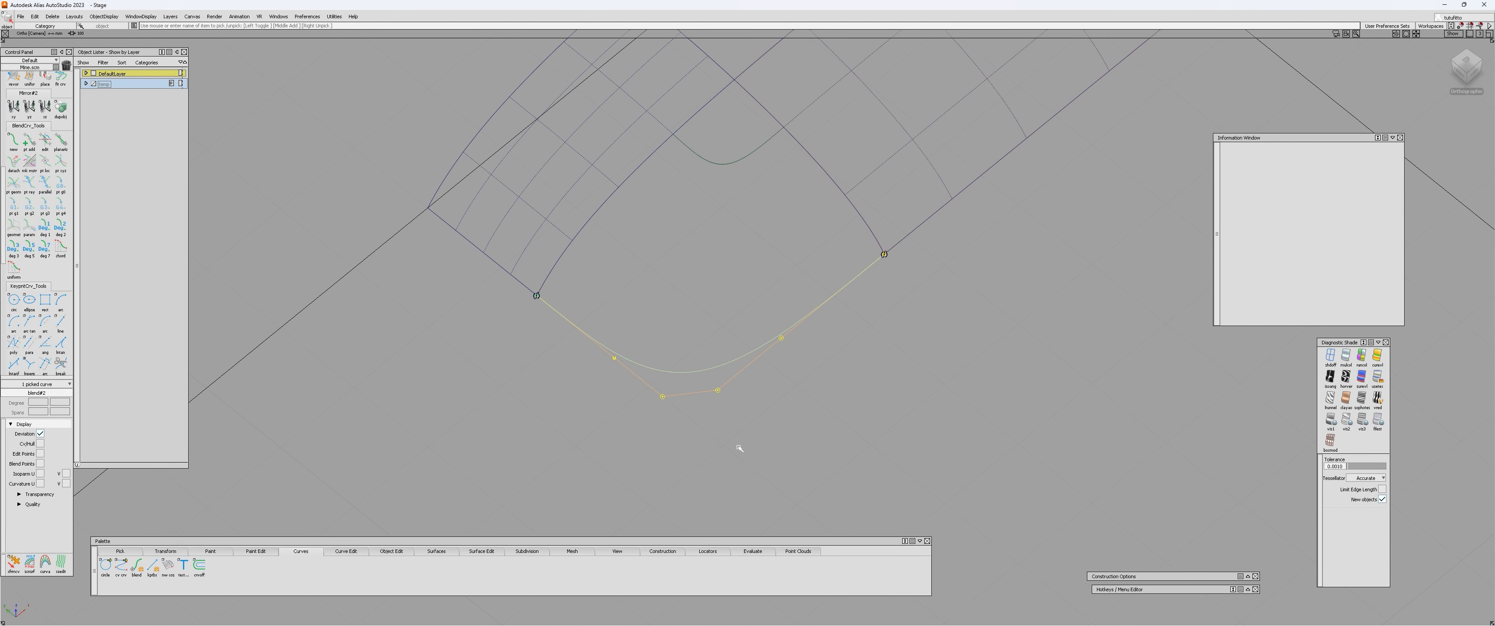
pyautogui.keyDown('alt'); pyautogui.keyDown('shift'); pyautogui.moveTo(688, 317); pyautogui.dragTo(648, 382, button='middle'); pyautogui.keyUp('shift'); pyautogui.keyUp('alt')
pyautogui.moveTo(647, 395); pyautogui.dragTo(645, 498)
pyautogui.click(631, 484)
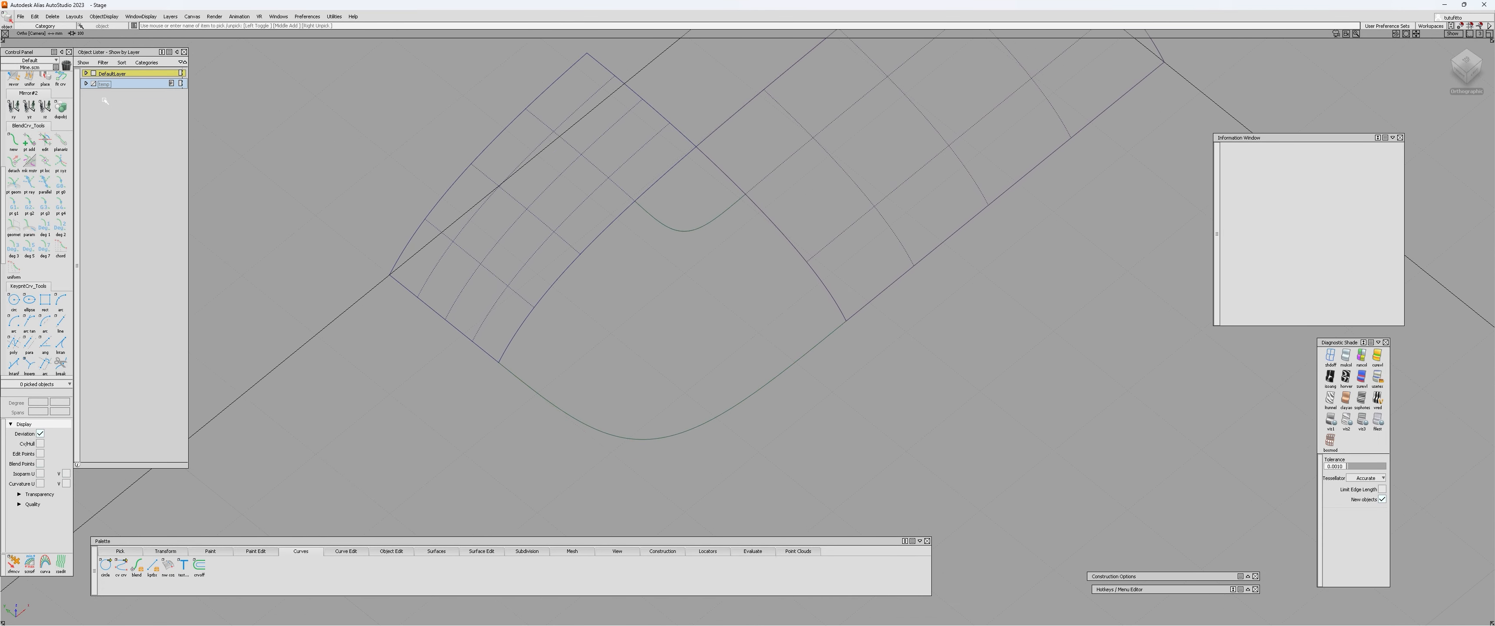
# Show the temp layer, assign the inner rail surface to DefaultLayer, and hide the temp layer again.
pyautogui.click(94, 84)
pyautogui.click(659, 240)
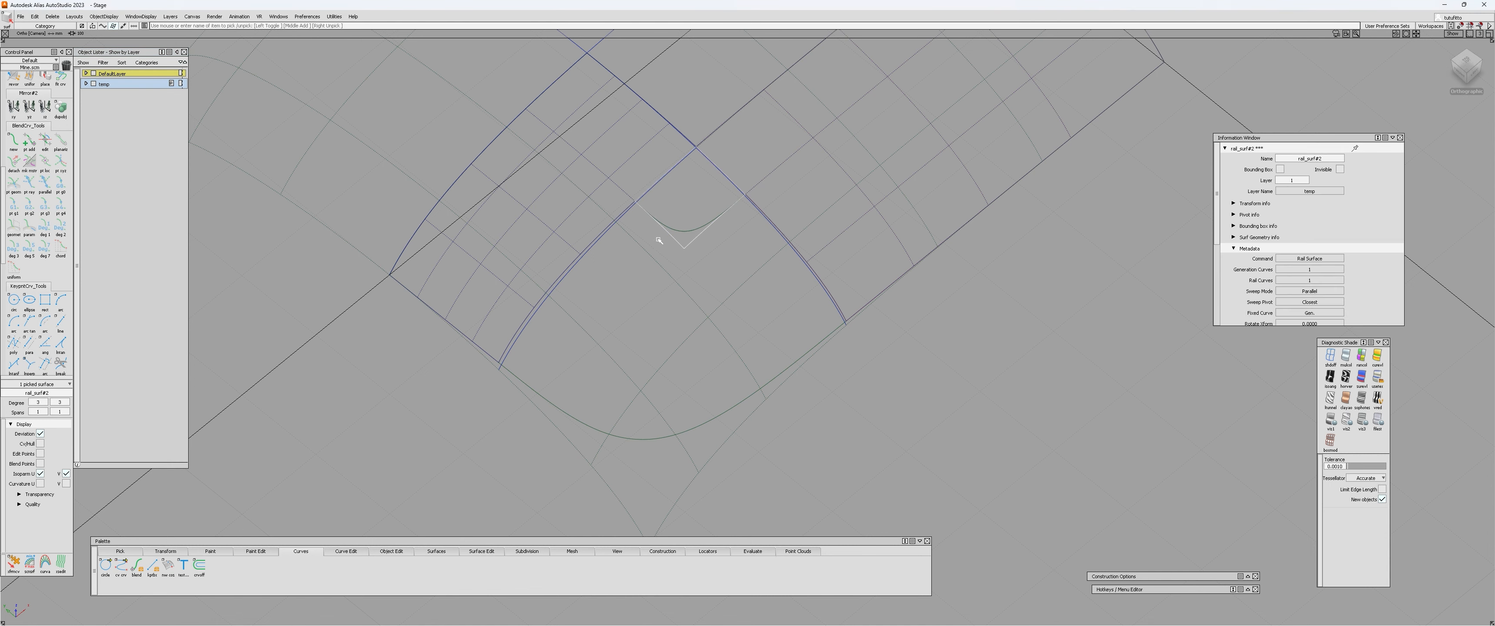
pyautogui.rightClick(119, 76)
pyautogui.click(124, 83)
pyautogui.click(94, 83)
pyautogui.click(363, 194)
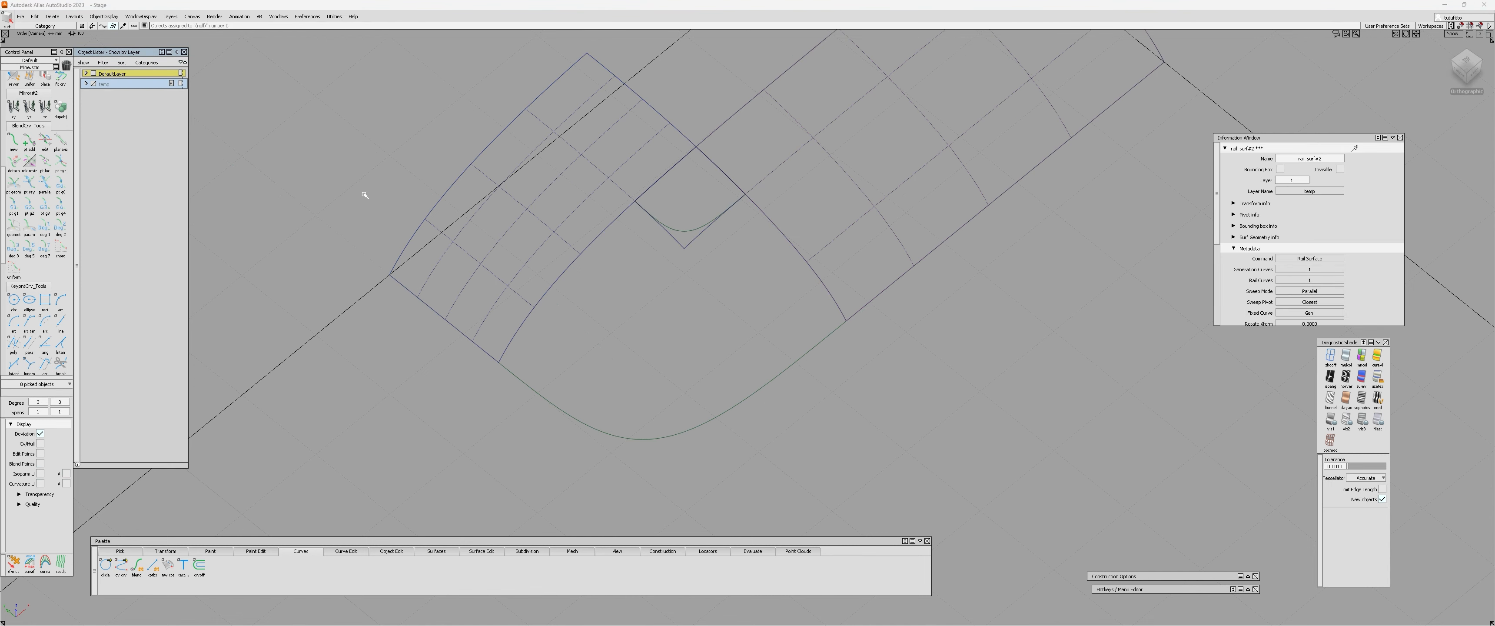
# Examine how the inner rail surface and the blend curves frame the opening between the patches.
pyautogui.keyDown('alt'); pyautogui.keyDown('shift'); pyautogui.moveTo(706, 252); pyautogui.dragTo(684, 199); pyautogui.keyUp('shift'); pyautogui.keyUp('alt')
pyautogui.scroll(3, 680, 204)
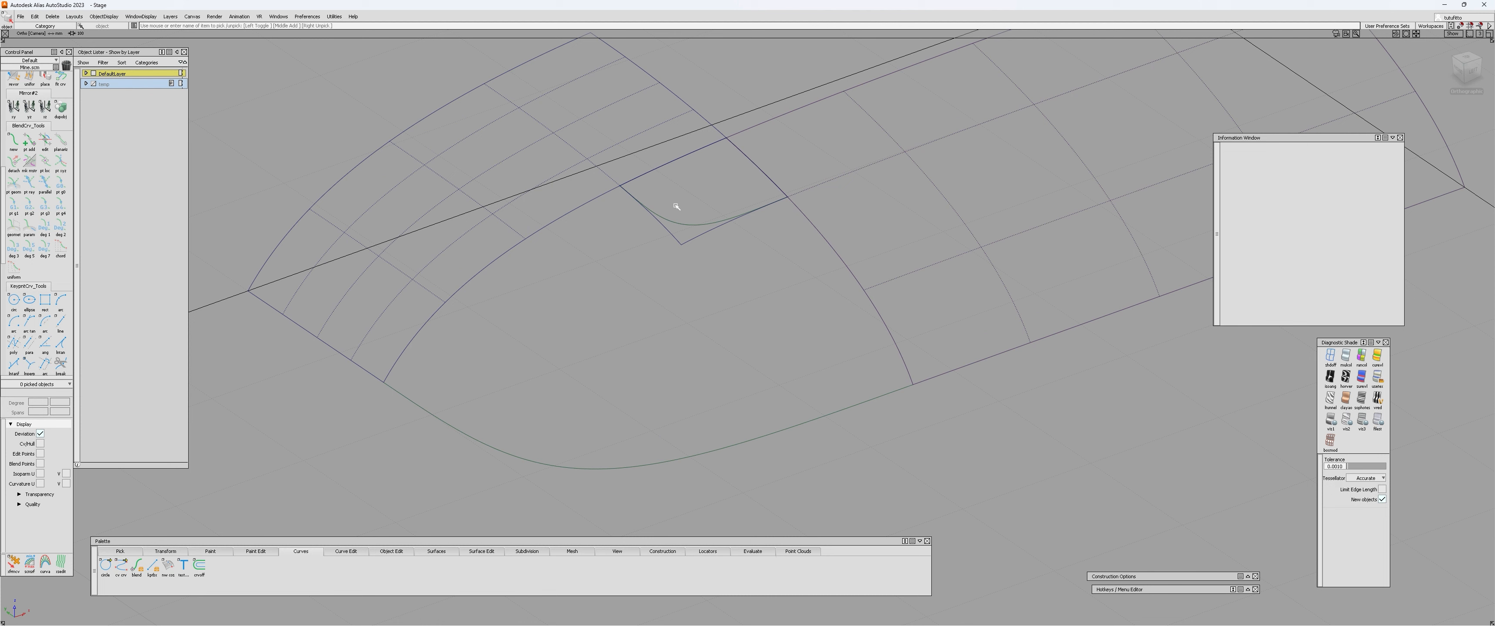
pyautogui.click(711, 230)
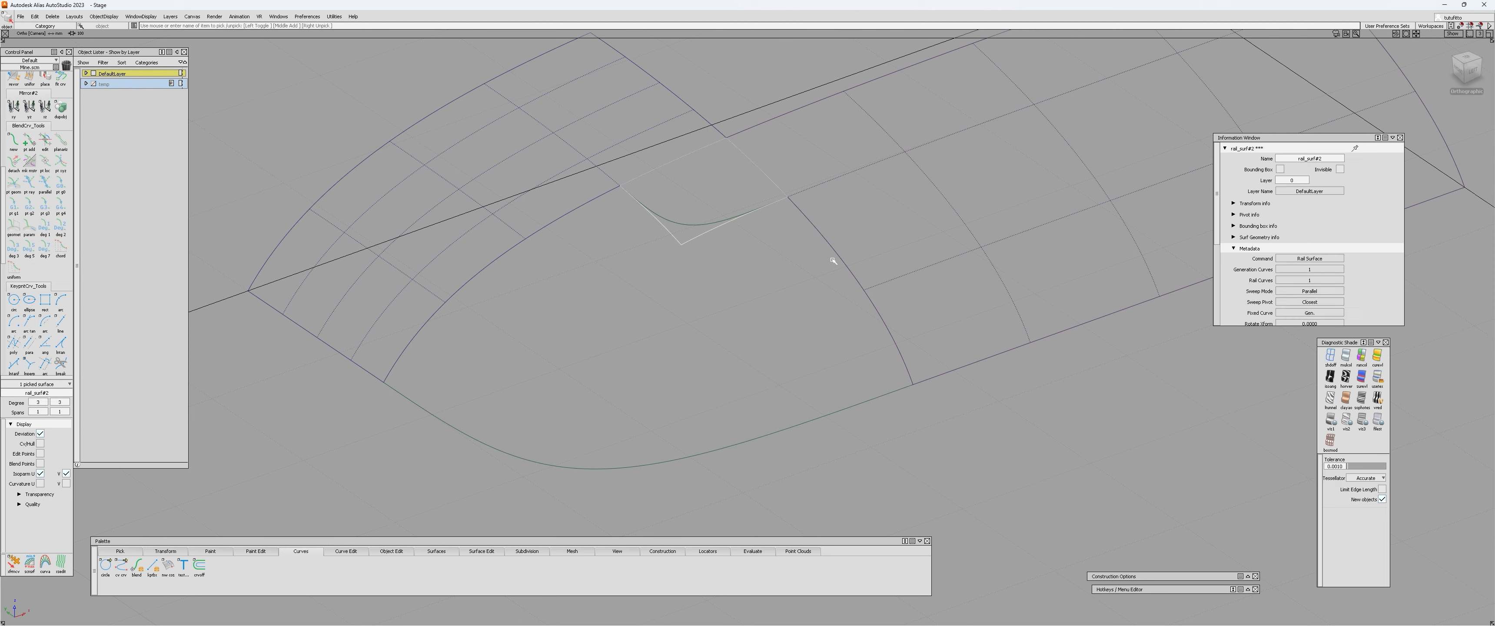
pyautogui.click(832, 259)
pyautogui.click(696, 216)
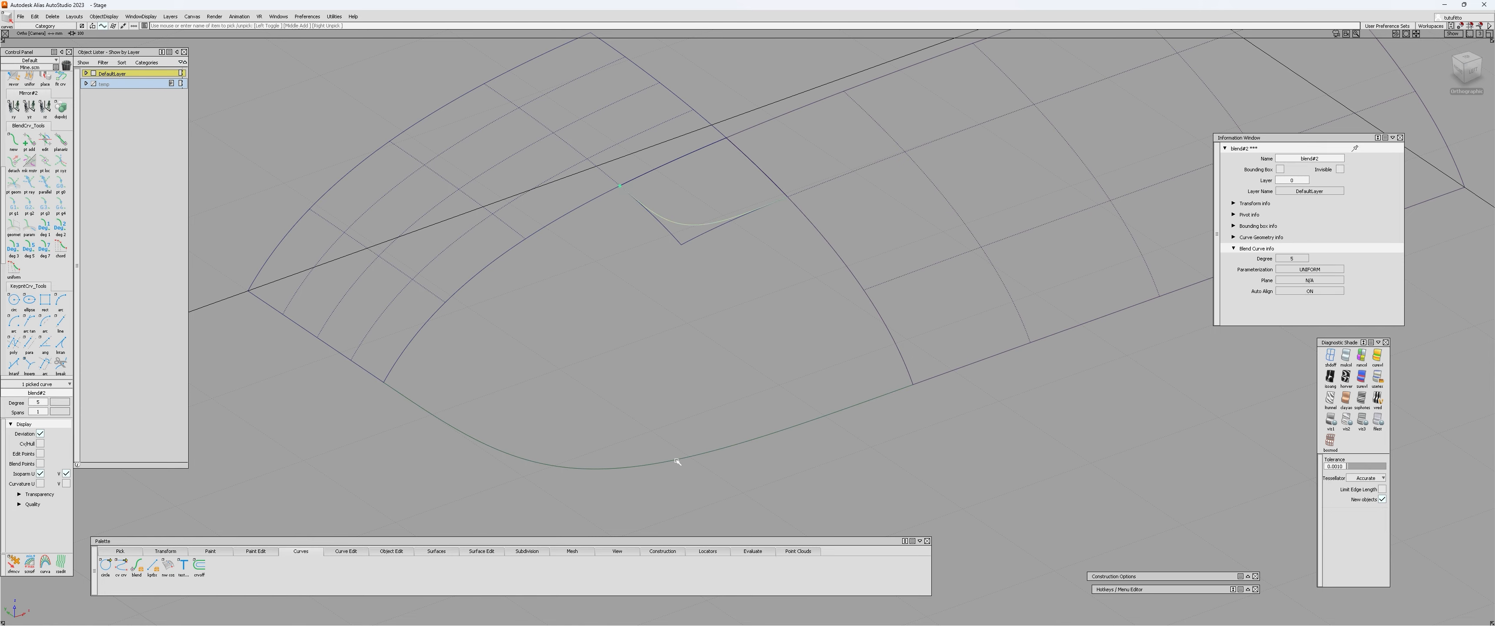
pyautogui.click(472, 271)
pyautogui.keyDown('alt'); pyautogui.keyDown('shift'); pyautogui.moveTo(472, 271); pyautogui.dragTo(709, 344); pyautogui.keyUp('shift'); pyautogui.keyUp('alt')
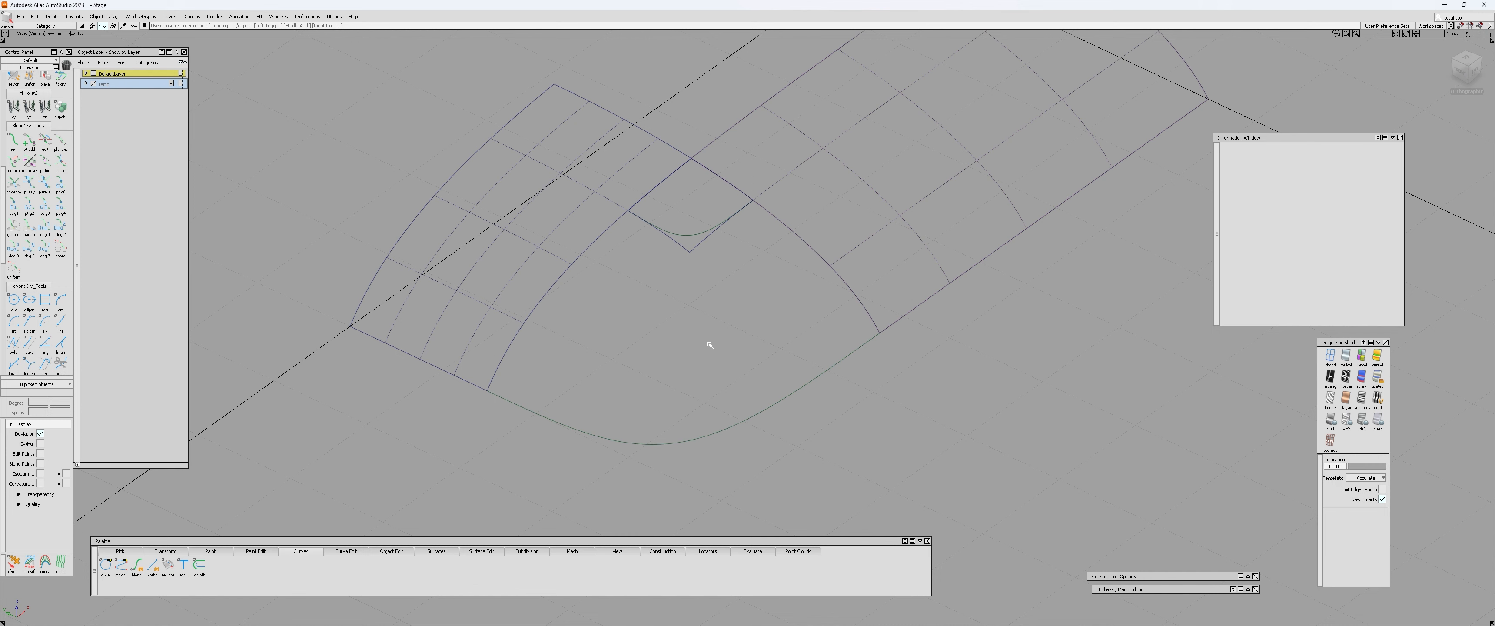
pyautogui.keyDown('alt'); pyautogui.keyDown('shift'); pyautogui.moveTo(700, 367); pyautogui.dragTo(492, 349); pyautogui.keyUp('shift'); pyautogui.keyUp('alt')
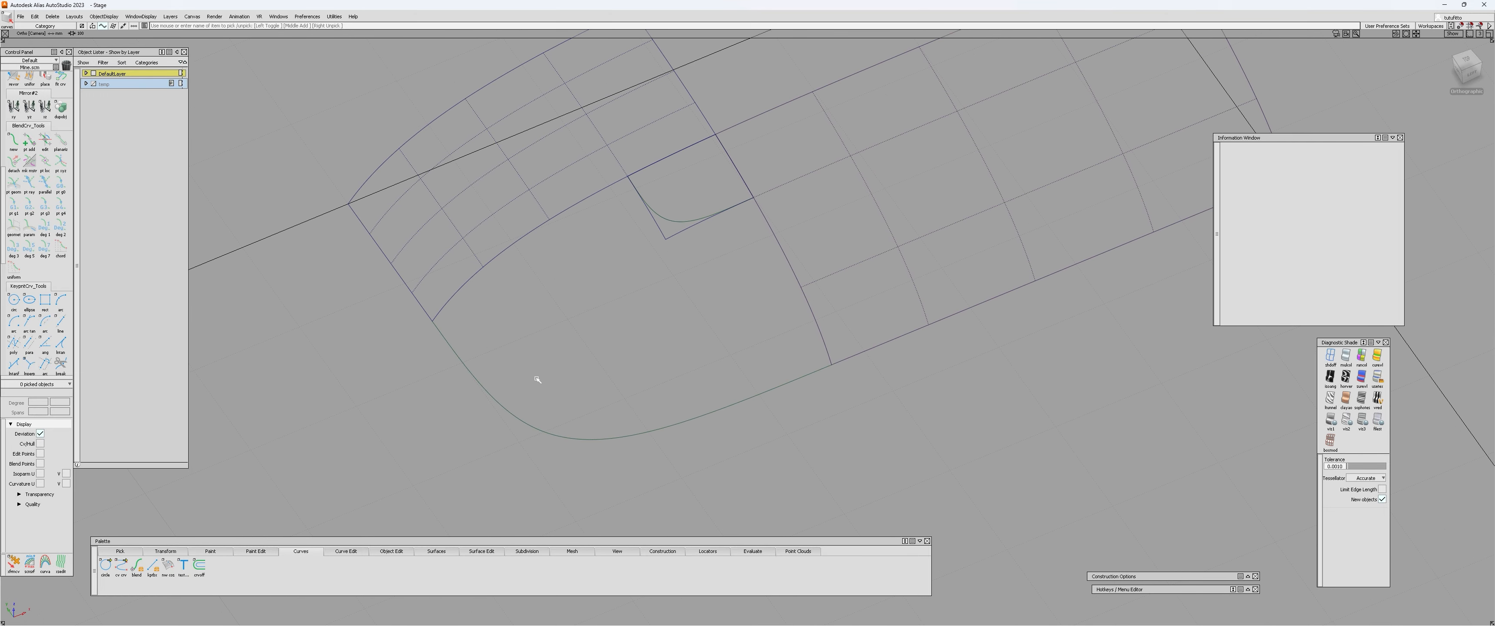
# Build a degree 5 single-span Square surface from the outer blend curve, patch edge, inner blend curve and opposite patch edge.
pyautogui.press('s')
pyautogui.moveTo(235, 194); pyautogui.dragTo(240, 185)
pyautogui.scroll(5, 35, 174)
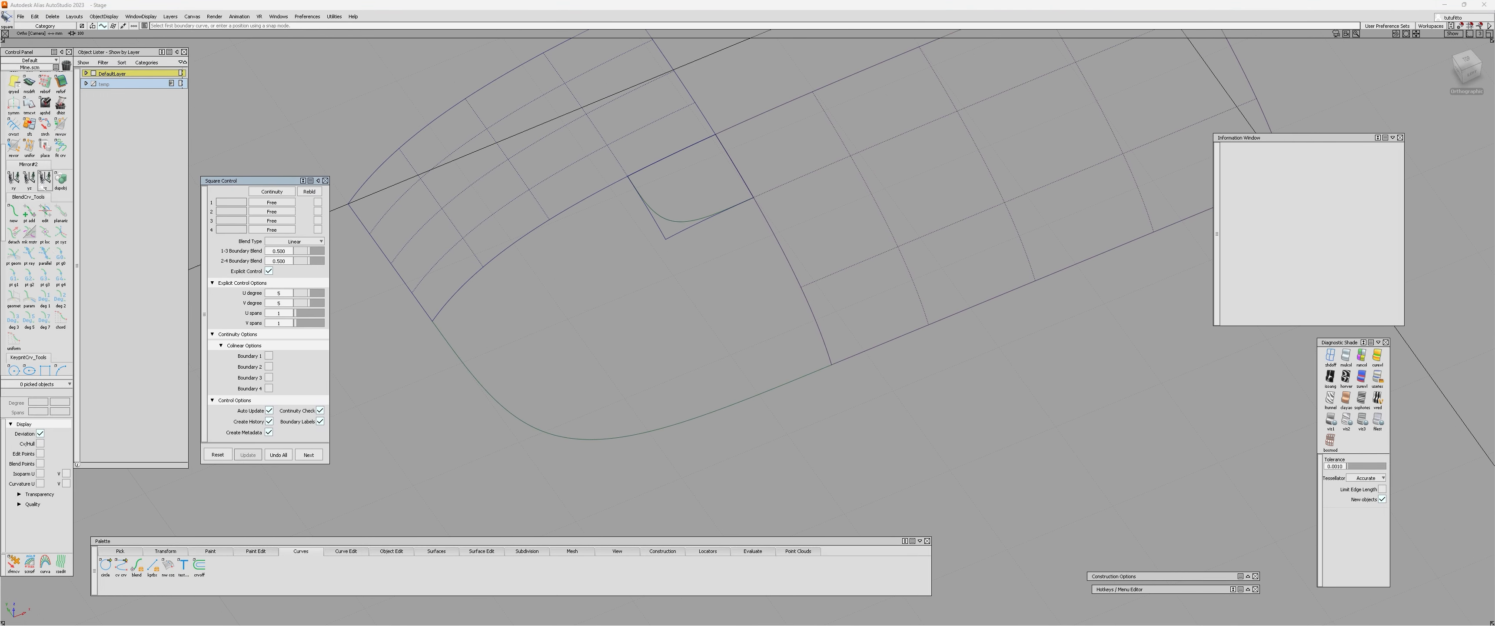
pyautogui.keyDown('alt'); pyautogui.keyDown('shift'); pyautogui.moveTo(563, 349); pyautogui.dragTo(587, 334, button='middle'); pyautogui.keyUp('shift'); pyautogui.keyUp('alt')
pyautogui.click(573, 416)
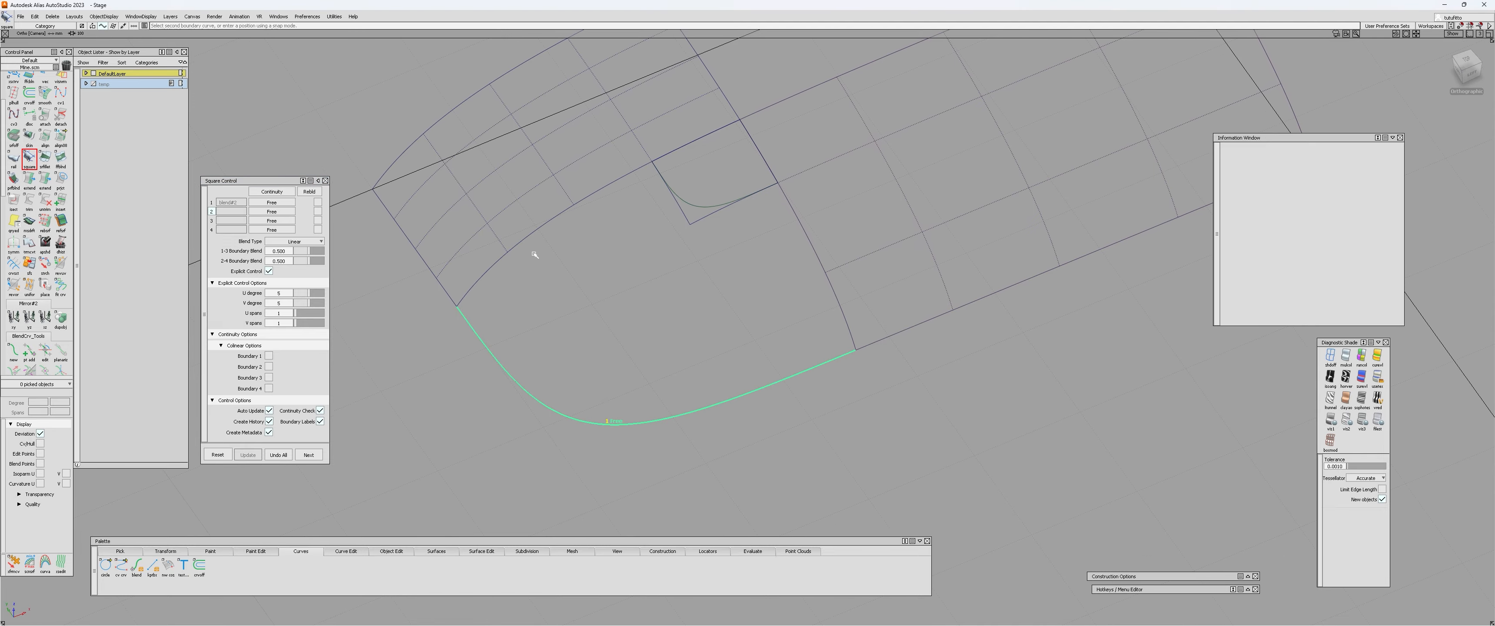
pyautogui.click(547, 227)
pyautogui.click(807, 243)
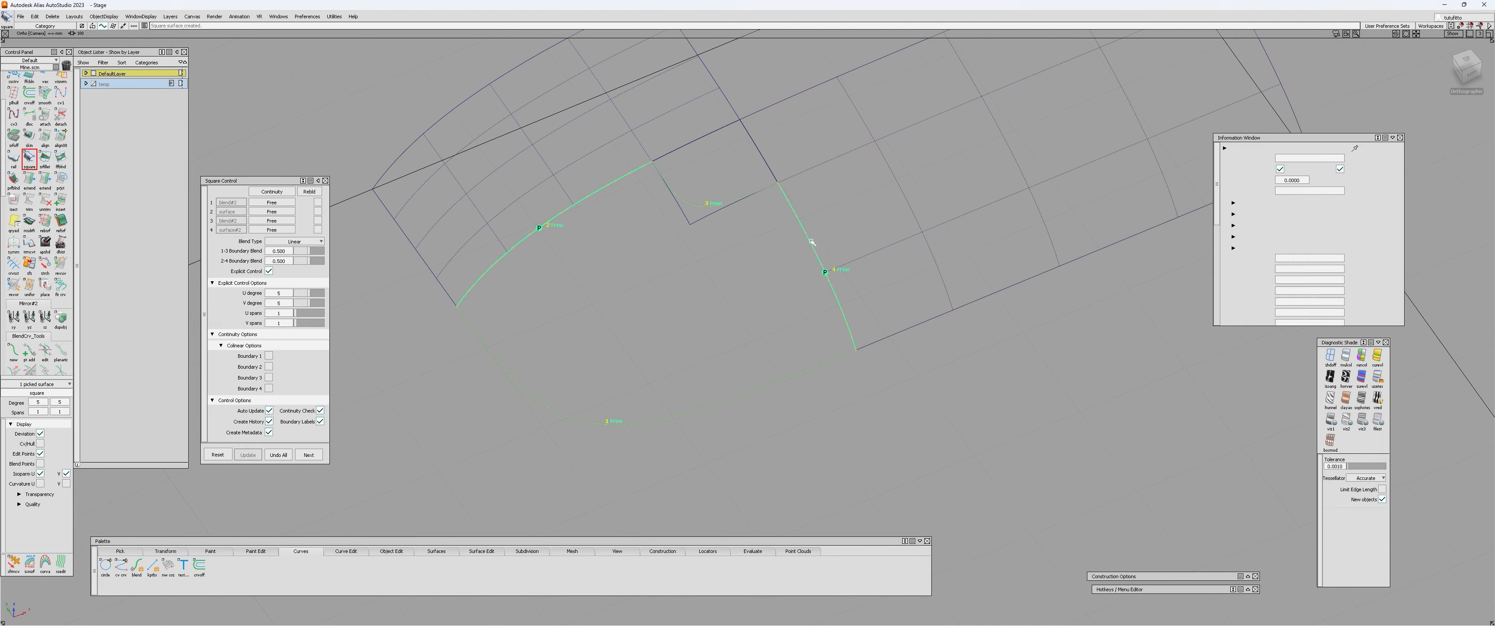
pyautogui.click(1464, 67)
pyautogui.keyDown('alt'); pyautogui.keyDown('shift'); pyautogui.moveTo(844, 180); pyautogui.dragTo(764, 257); pyautogui.keyUp('shift'); pyautogui.keyUp('alt')
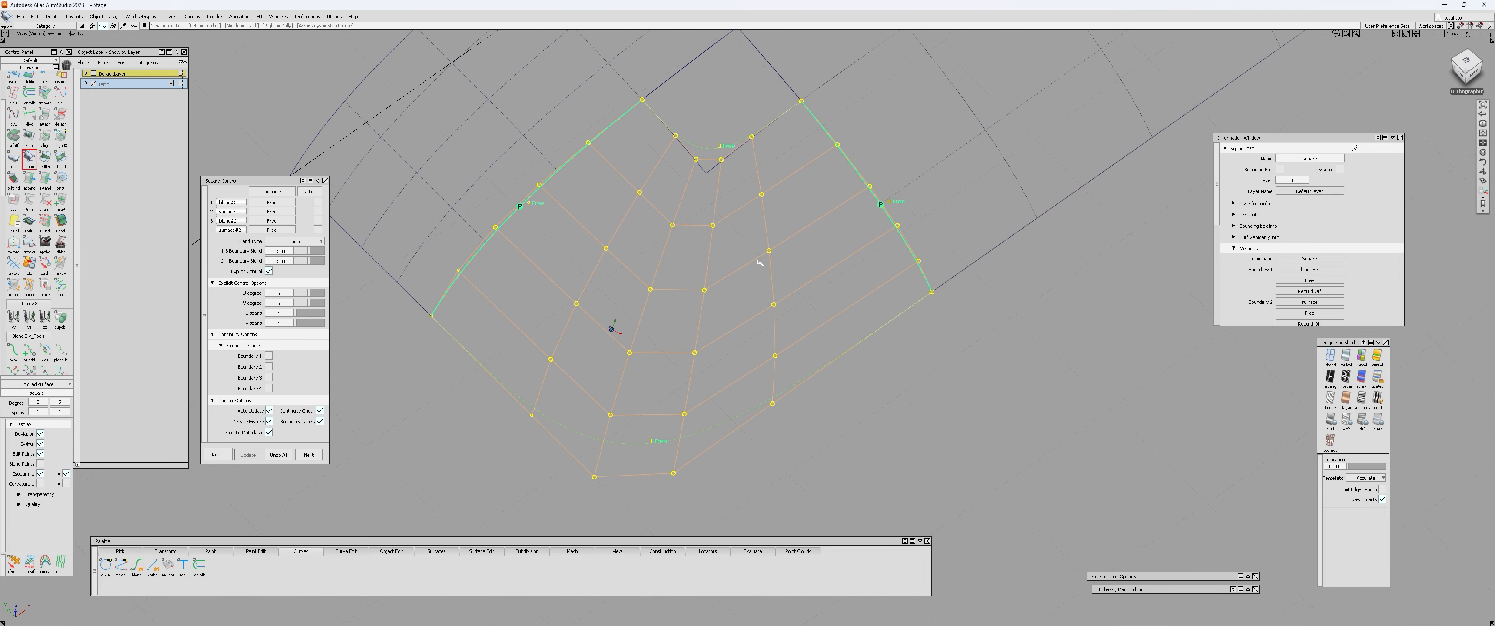
pyautogui.keyDown('alt'); pyautogui.keyDown('shift'); pyautogui.moveTo(595, 332); pyautogui.dragTo(566, 313); pyautogui.keyUp('shift'); pyautogui.keyUp('alt')
# Set G2 Curvature continuity along the two patch edges and enable the colinear option for Boundaries 1 to 4.
pyautogui.click(281, 191)
pyautogui.click(282, 233)
pyautogui.moveTo(269, 355); pyautogui.dragTo(269, 377)
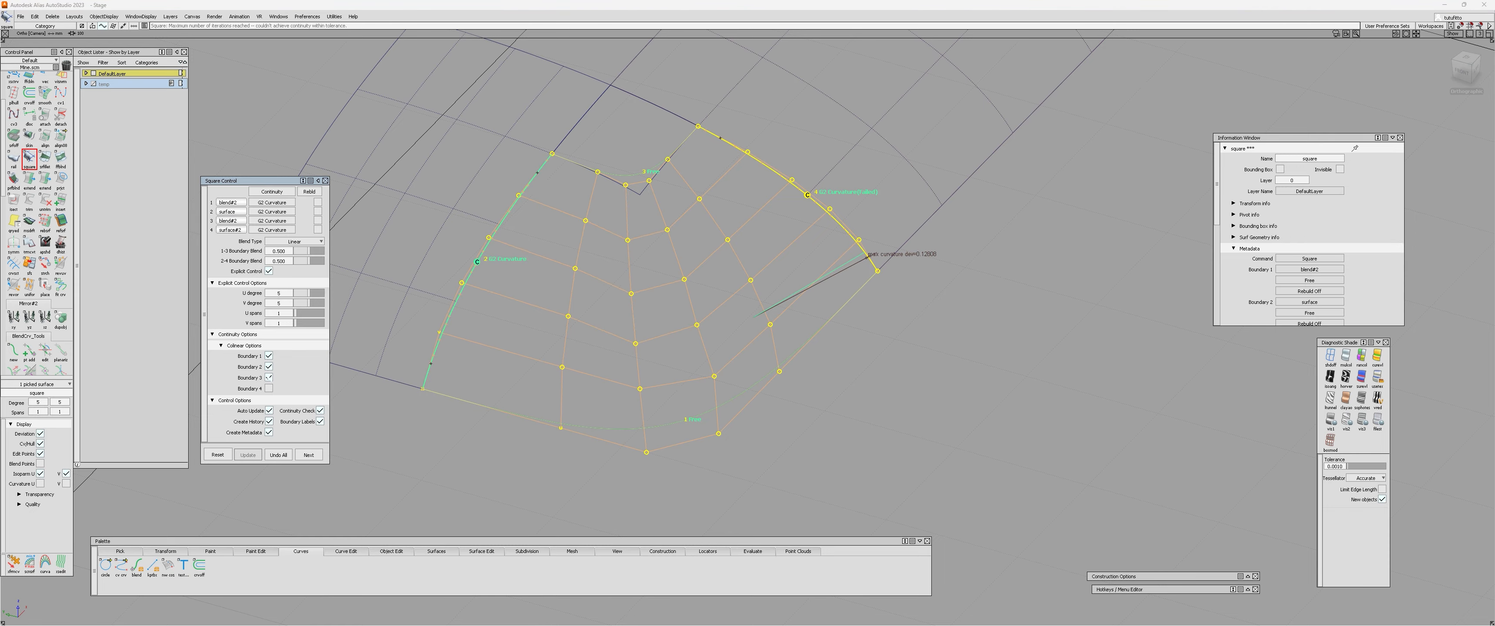
pyautogui.click(269, 388)
# Examine the square surface's control hull and its flow into the two patches from several angles.
pyautogui.keyDown('alt'); pyautogui.keyDown('shift'); pyautogui.moveTo(611, 333); pyautogui.dragTo(638, 453); pyautogui.keyUp('shift'); pyautogui.keyUp('alt')
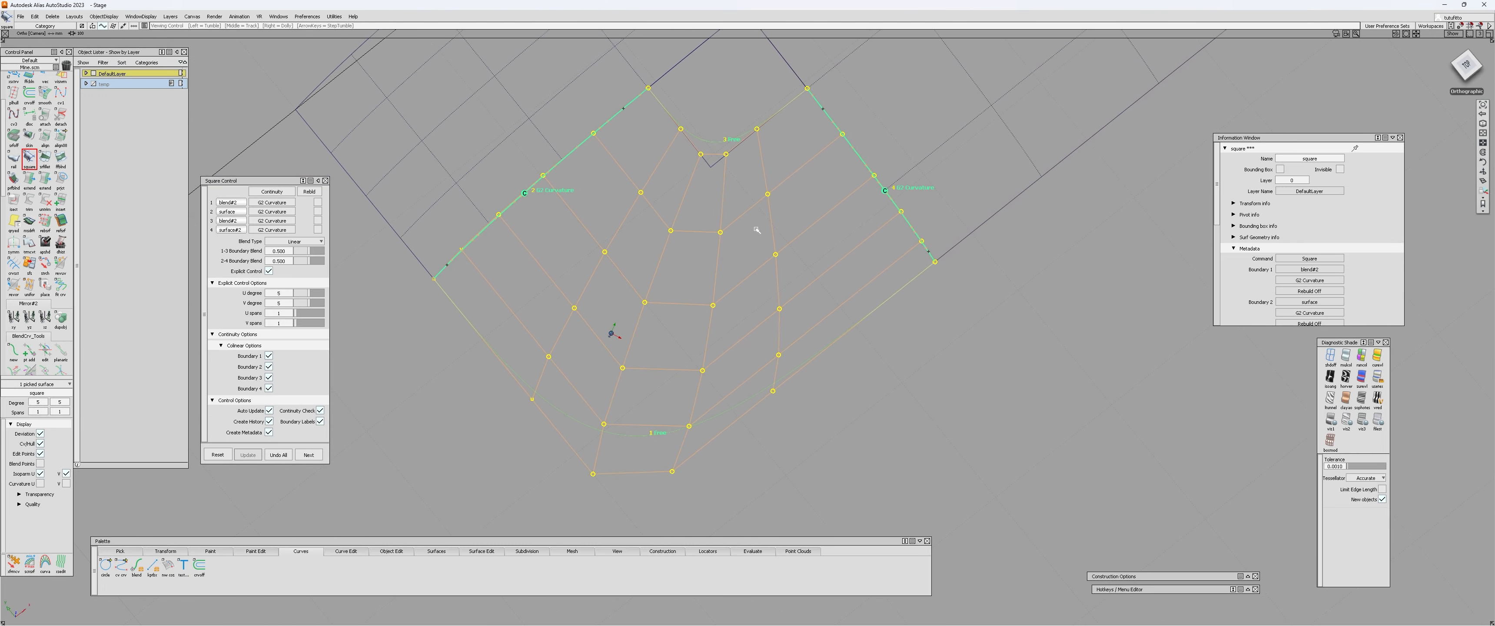
pyautogui.keyDown('alt'); pyautogui.keyDown('shift'); pyautogui.moveTo(656, 140); pyautogui.dragTo(603, 302, button='middle'); pyautogui.keyUp('shift'); pyautogui.keyUp('alt')
pyautogui.keyDown('alt'); pyautogui.keyDown('shift'); pyautogui.moveTo(604, 302); pyautogui.dragTo(640, 303, button='right'); pyautogui.keyUp('shift'); pyautogui.keyUp('alt')
pyautogui.keyDown('alt'); pyautogui.keyDown('shift'); pyautogui.moveTo(641, 303); pyautogui.dragTo(974, 357); pyautogui.keyUp('shift'); pyautogui.keyUp('alt')
pyautogui.keyDown('alt'); pyautogui.keyDown('shift'); pyautogui.moveTo(348, 267); pyautogui.dragTo(714, 316, button='middle'); pyautogui.keyUp('shift'); pyautogui.keyUp('alt')
pyautogui.keyDown('alt'); pyautogui.keyDown('shift'); pyautogui.moveTo(523, 287); pyautogui.dragTo(675, 163, button='right'); pyautogui.keyUp('shift'); pyautogui.keyUp('alt')
pyautogui.keyDown('alt'); pyautogui.keyDown('shift'); pyautogui.moveTo(639, 221); pyautogui.dragTo(548, 310, button='right'); pyautogui.keyUp('shift'); pyautogui.keyUp('alt')
pyautogui.keyDown('alt'); pyautogui.keyDown('shift'); pyautogui.moveTo(861, 413); pyautogui.dragTo(740, 290, button='middle'); pyautogui.keyUp('shift'); pyautogui.keyUp('alt')
pyautogui.keyDown('alt'); pyautogui.keyDown('shift'); pyautogui.moveTo(741, 290); pyautogui.dragTo(682, 360, button='right'); pyautogui.keyUp('shift'); pyautogui.keyUp('alt')
pyautogui.keyDown('alt'); pyautogui.keyDown('shift'); pyautogui.moveTo(702, 400); pyautogui.dragTo(794, 437); pyautogui.keyUp('shift'); pyautogui.keyUp('alt')
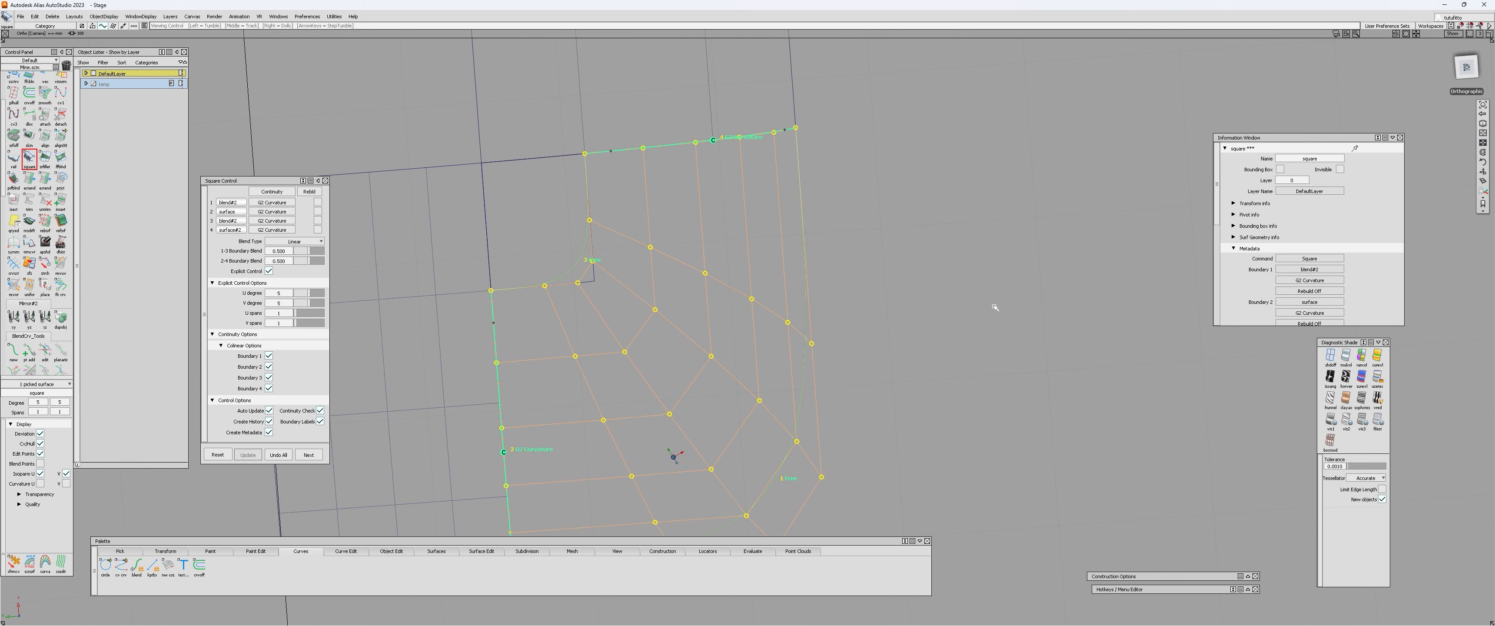
# In the top view, draw a straight reference line from the patch-edge control point along the adjoining row of the square surface's hull.
pyautogui.click(1466, 67)
pyautogui.press('F9')
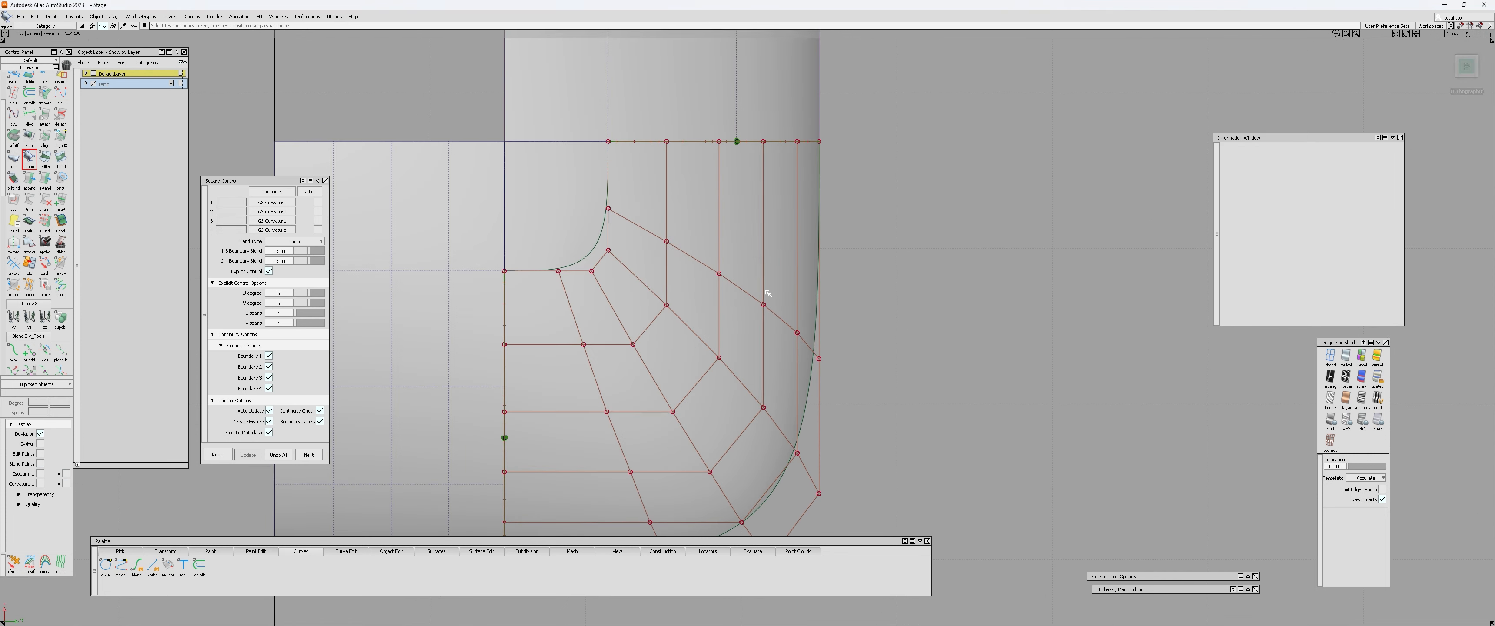
pyautogui.press('F9')
pyautogui.keyDown('alt'); pyautogui.keyDown('shift'); pyautogui.moveTo(726, 303); pyautogui.dragTo(739, 269, button='right'); pyautogui.keyUp('shift'); pyautogui.keyUp('alt')
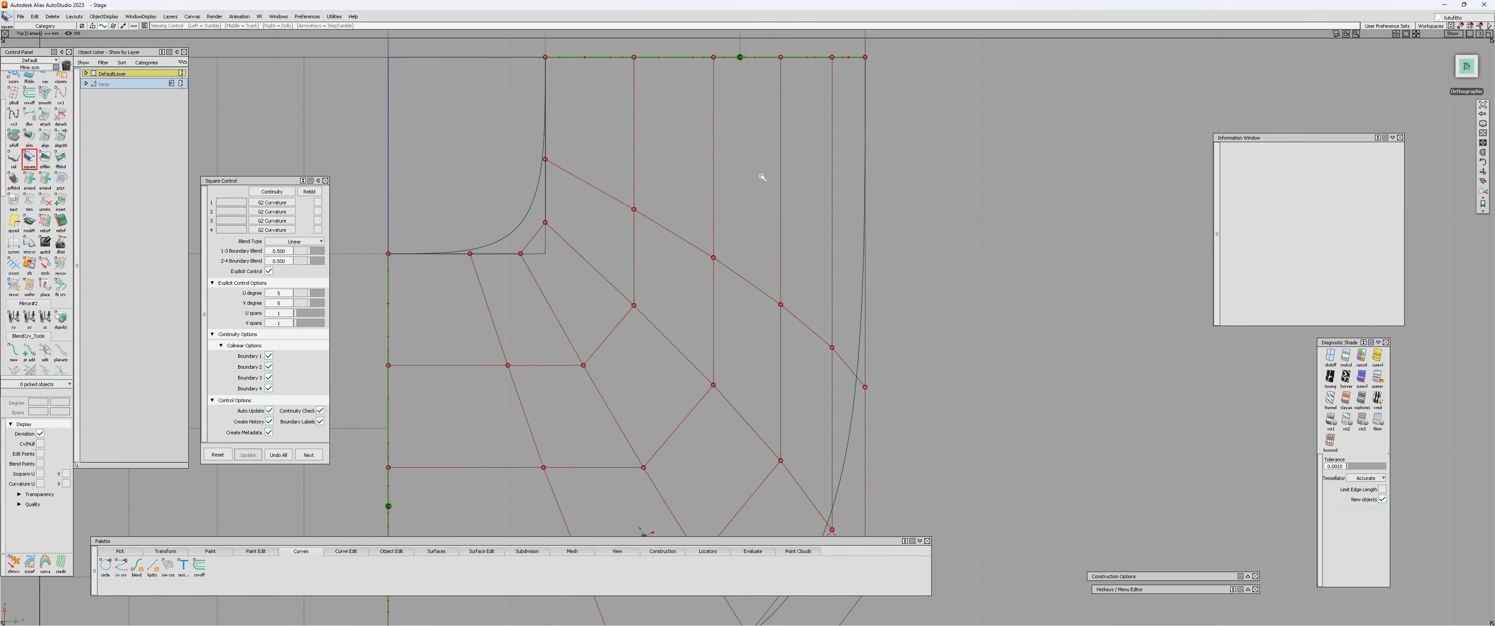
pyautogui.keyDown('alt'); pyautogui.keyDown('shift'); pyautogui.moveTo(761, 173); pyautogui.dragTo(743, 221, button='middle'); pyautogui.keyUp('shift'); pyautogui.keyUp('alt')
pyautogui.keyDown('ctrl'); pyautogui.keyDown('shift'); pyautogui.moveTo(743, 221); pyautogui.dragTo(710, 134, button='middle'); pyautogui.keyUp('shift'); pyautogui.keyUp('ctrl')
pyautogui.keyDown('ctrl'); pyautogui.click(698, 110); pyautogui.keyUp('ctrl')
pyautogui.rightClick(683, 506)
pyautogui.keyDown('alt'); pyautogui.keyDown('shift'); pyautogui.moveTo(694, 442); pyautogui.dragTo(668, 390, button='right'); pyautogui.keyUp('shift'); pyautogui.keyUp('alt')
pyautogui.press('space')
pyautogui.keyDown('ctrl'); pyautogui.keyDown('shift'); pyautogui.moveTo(680, 401); pyautogui.dragTo(694, 410); pyautogui.keyUp('shift'); pyautogui.keyUp('ctrl')
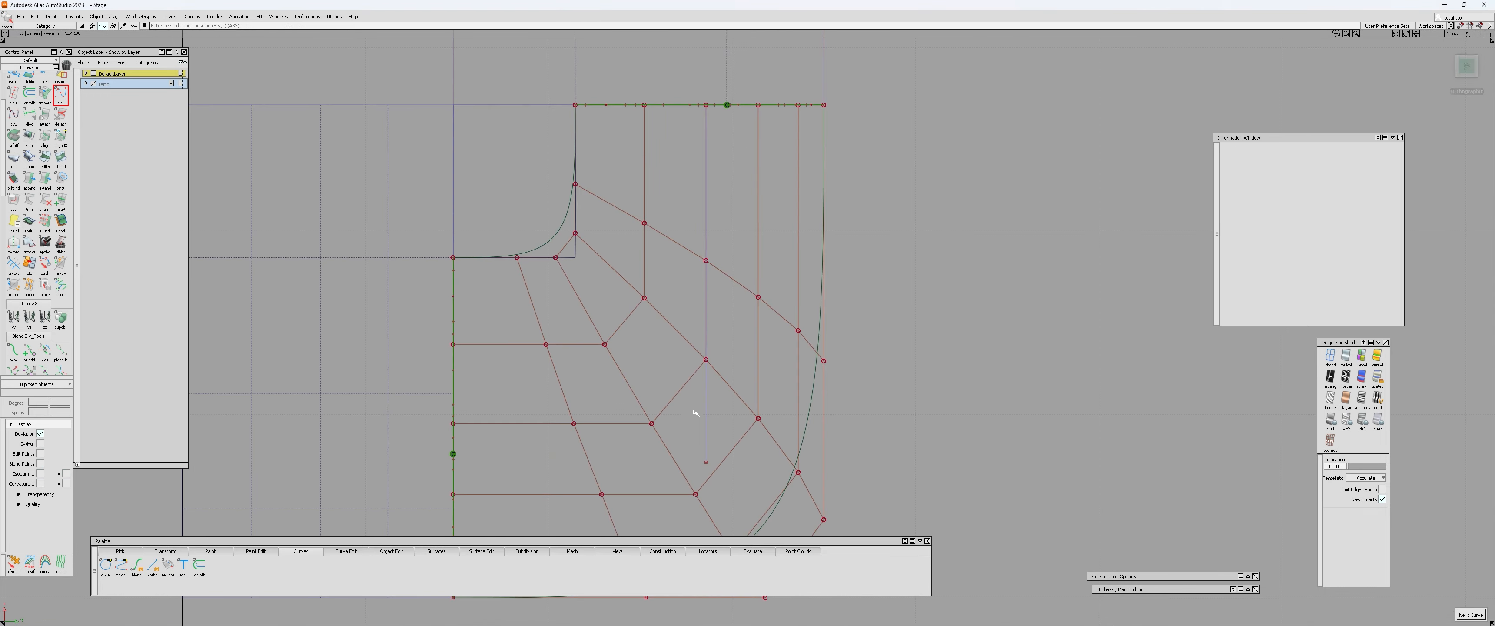
pyautogui.click(704, 415)
# Check the reference line against the square surface's hull in the perspective view and delete it.
pyautogui.keyDown('alt'); pyautogui.keyDown('shift'); pyautogui.moveTo(774, 447); pyautogui.dragTo(466, 284); pyautogui.keyUp('shift'); pyautogui.keyUp('alt')
pyautogui.click(465, 282)
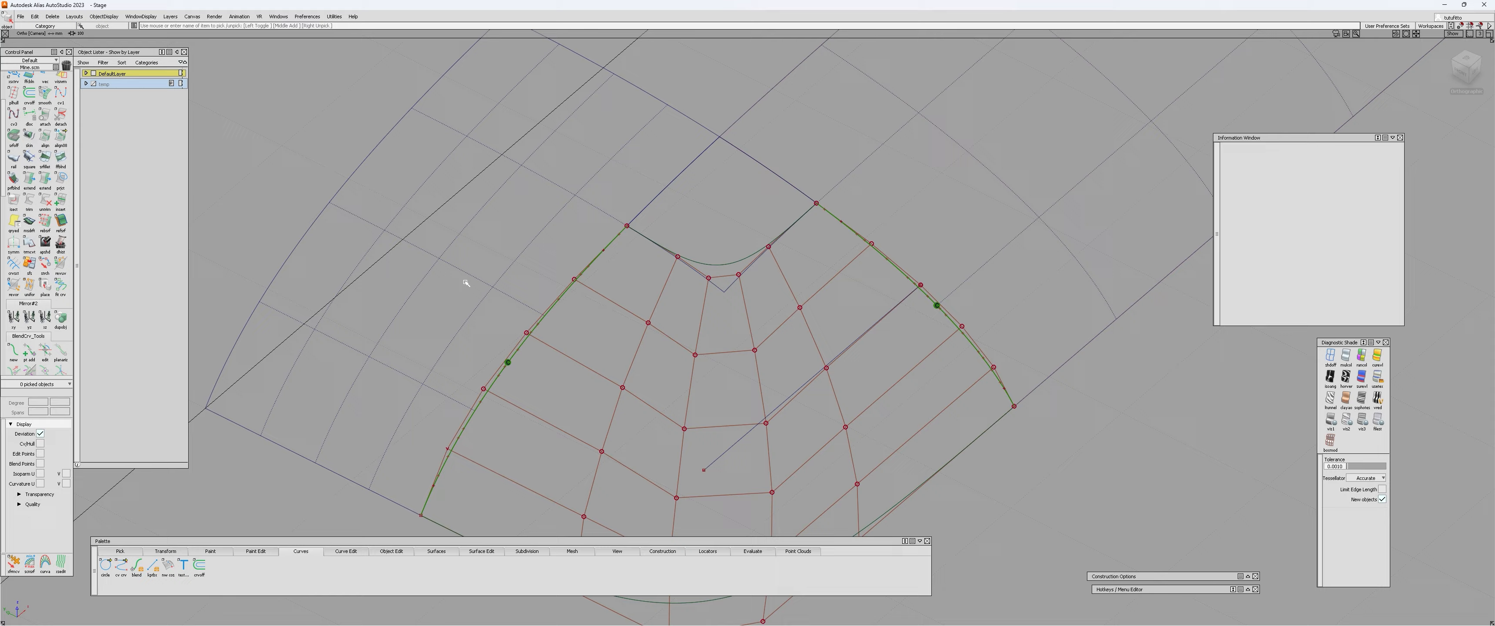
pyautogui.click(744, 434)
pyautogui.press('Delete')
# Reopen the square surface's settings and examine its boundary continuity and control hull from several angles.
pyautogui.moveTo(737, 462)
pyautogui.keyDown('alt'); pyautogui.keyDown('shift'); pyautogui.mouseDown()
pyautogui.moveTo(664, 331)
pyautogui.moveTo(712, 474)
pyautogui.mouseUp(); pyautogui.keyUp('shift'); pyautogui.keyUp('alt')
pyautogui.keyDown('alt'); pyautogui.keyDown('shift'); pyautogui.moveTo(713, 474); pyautogui.dragTo(683, 371, button='middle'); pyautogui.keyUp('shift'); pyautogui.keyUp('alt')
pyautogui.moveTo(683, 371)
pyautogui.keyDown('alt'); pyautogui.keyDown('shift'); pyautogui.mouseDown()
pyautogui.moveTo(721, 451)
pyautogui.moveTo(499, 314)
pyautogui.moveTo(704, 377)
pyautogui.mouseUp(); pyautogui.keyUp('shift'); pyautogui.keyUp('alt')
pyautogui.click(656, 389)
pyautogui.keyDown('alt'); pyautogui.keyDown('shift'); pyautogui.moveTo(543, 418); pyautogui.dragTo(474, 320); pyautogui.keyUp('shift'); pyautogui.keyUp('alt')
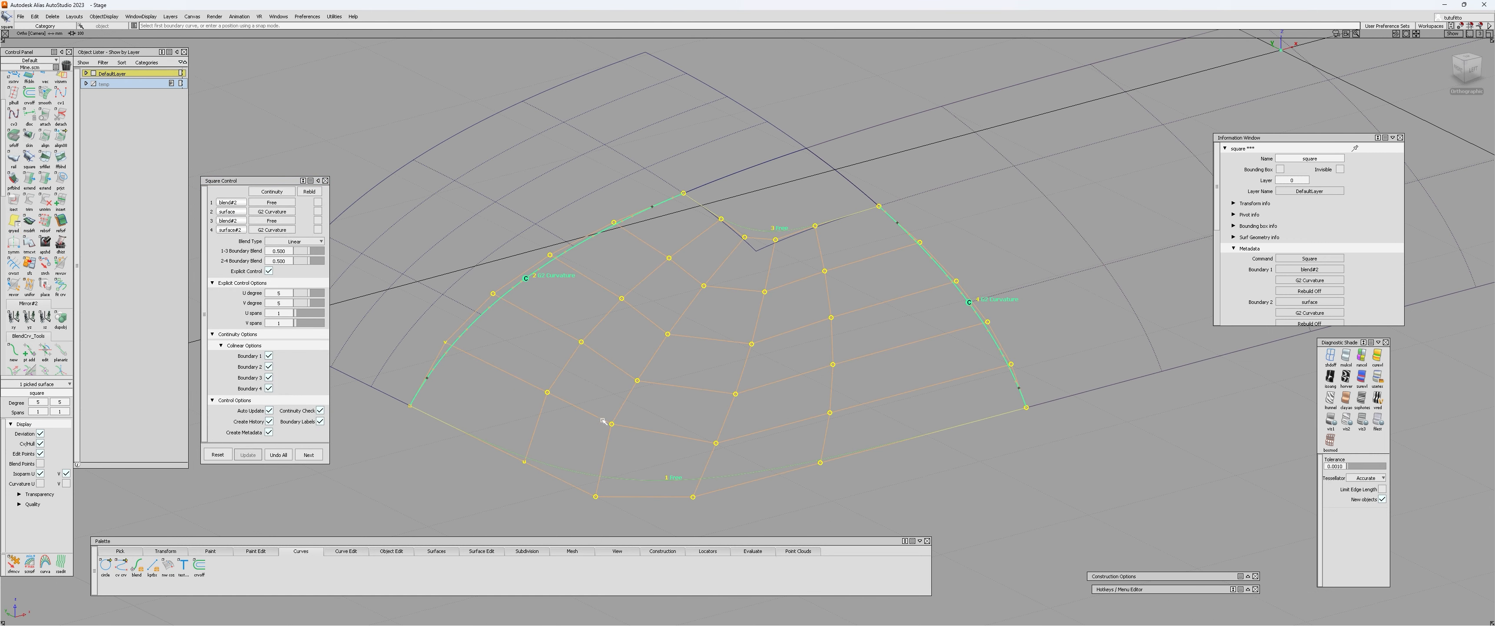
pyautogui.keyDown('alt'); pyautogui.keyDown('shift'); pyautogui.moveTo(603, 421); pyautogui.dragTo(712, 275); pyautogui.keyUp('shift'); pyautogui.keyUp('alt')
pyautogui.keyDown('alt'); pyautogui.keyDown('shift'); pyautogui.moveTo(854, 427); pyautogui.dragTo(613, 317); pyautogui.keyUp('shift'); pyautogui.keyUp('alt')
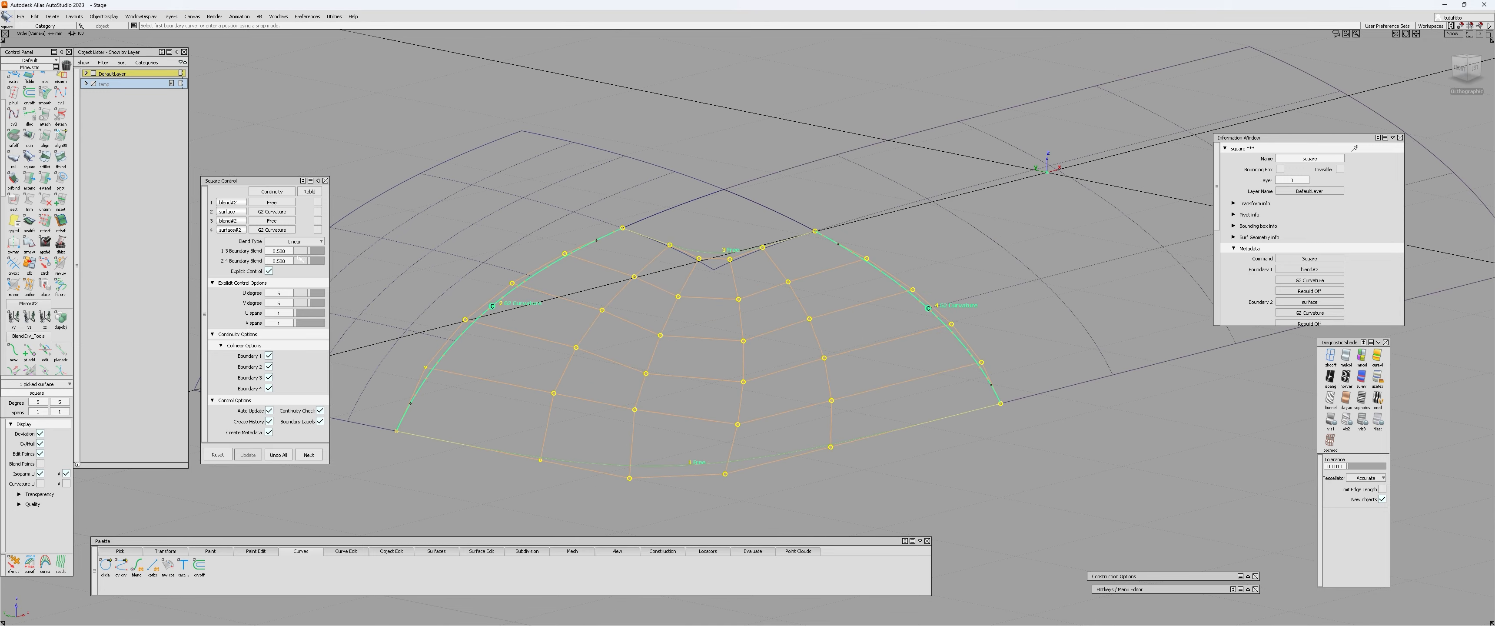
pyautogui.keyDown('alt'); pyautogui.keyDown('shift'); pyautogui.moveTo(725, 360); pyautogui.dragTo(771, 442); pyautogui.keyUp('shift'); pyautogui.keyUp('alt')
pyautogui.keyDown('ctrl'); pyautogui.keyDown('shift'); pyautogui.moveTo(771, 442); pyautogui.dragTo(771, 384); pyautogui.keyUp('shift'); pyautogui.keyUp('ctrl')
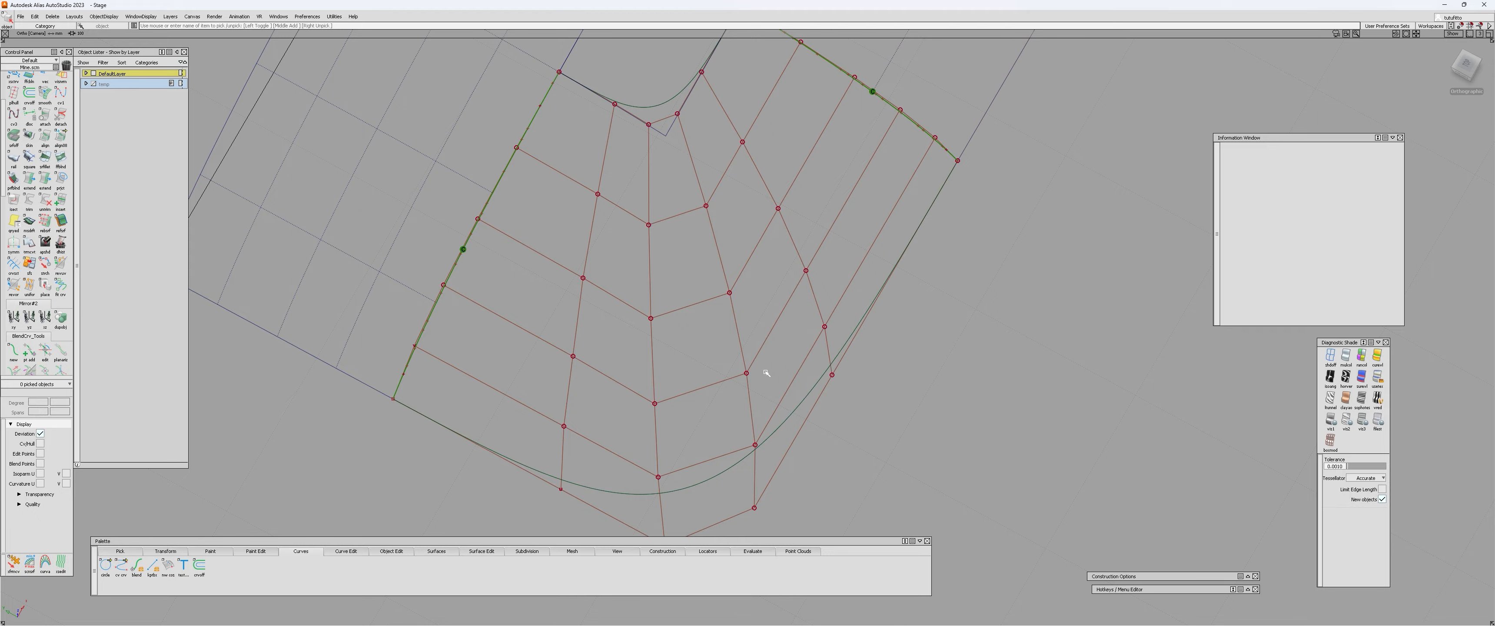
pyautogui.moveTo(766, 373)
pyautogui.keyDown('alt'); pyautogui.keyDown('shift'); pyautogui.mouseDown()
pyautogui.moveTo(618, 344)
pyautogui.moveTo(517, 267)
pyautogui.moveTo(403, 263)
pyautogui.moveTo(492, 281)
pyautogui.moveTo(552, 418)
pyautogui.moveTo(569, 308)
pyautogui.moveTo(595, 421)
pyautogui.moveTo(774, 441)
pyautogui.moveTo(824, 406)
pyautogui.moveTo(924, 464)
pyautogui.moveTo(769, 364)
pyautogui.mouseUp(); pyautogui.keyUp('shift'); pyautogui.keyUp('alt')
pyautogui.keyDown('alt'); pyautogui.keyDown('shift'); pyautogui.moveTo(832, 258); pyautogui.dragTo(651, 347); pyautogui.keyUp('shift'); pyautogui.keyUp('alt')
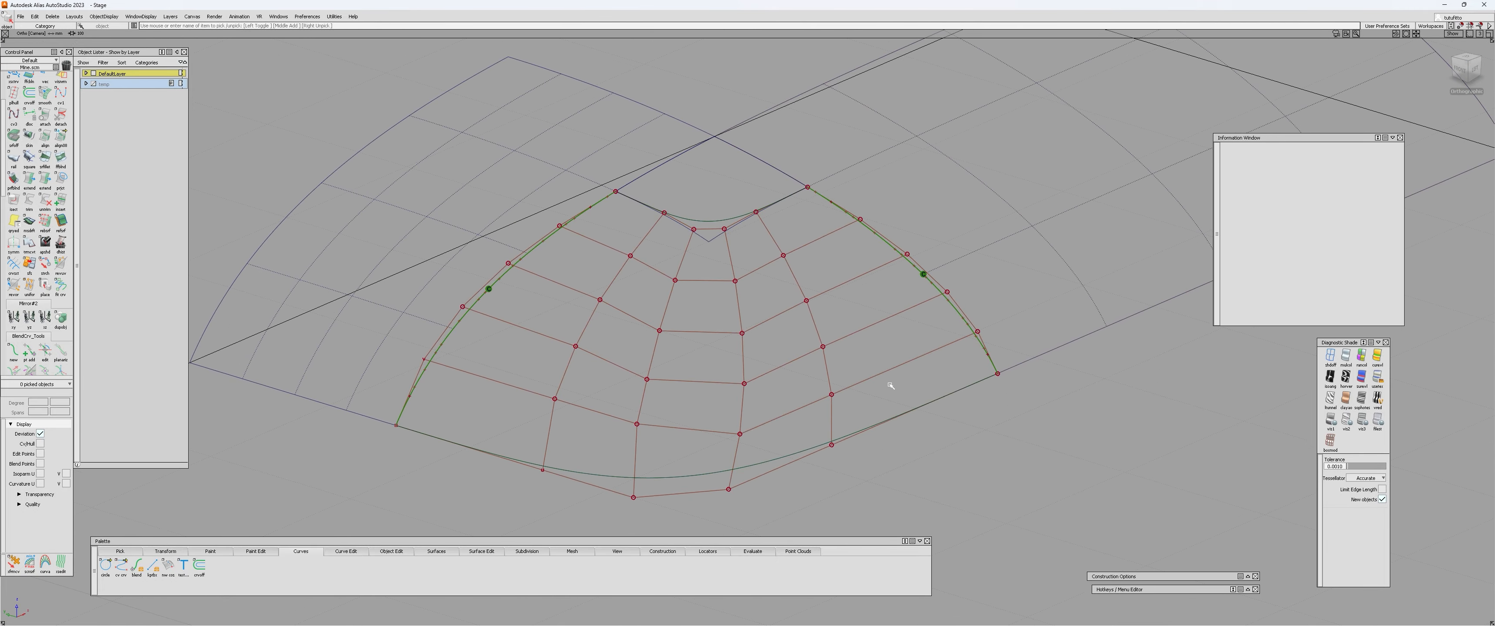
# Examine the stripe flow across the square surface and both patches with zebra shading, and turn the shading off.
pyautogui.keyDown('alt'); pyautogui.keyDown('shift'); pyautogui.moveTo(761, 347); pyautogui.dragTo(754, 394); pyautogui.keyUp('shift'); pyautogui.keyUp('alt')
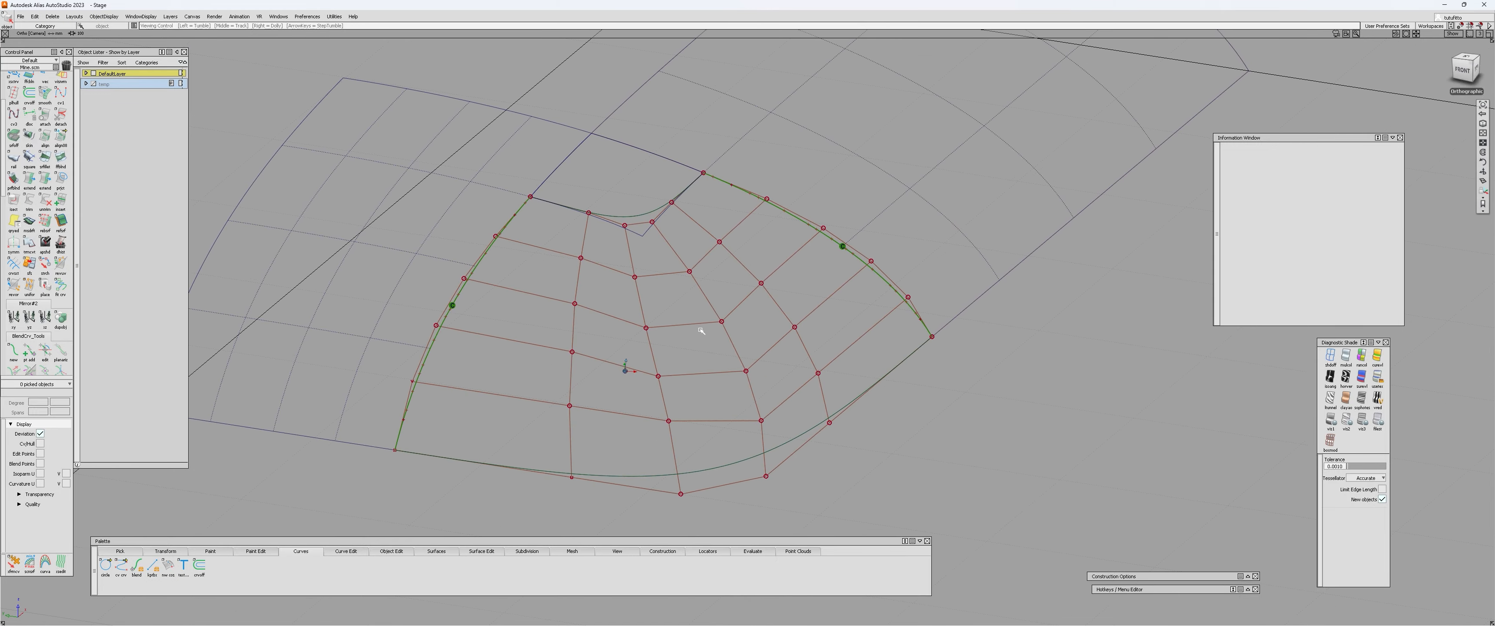
pyautogui.click(1346, 378)
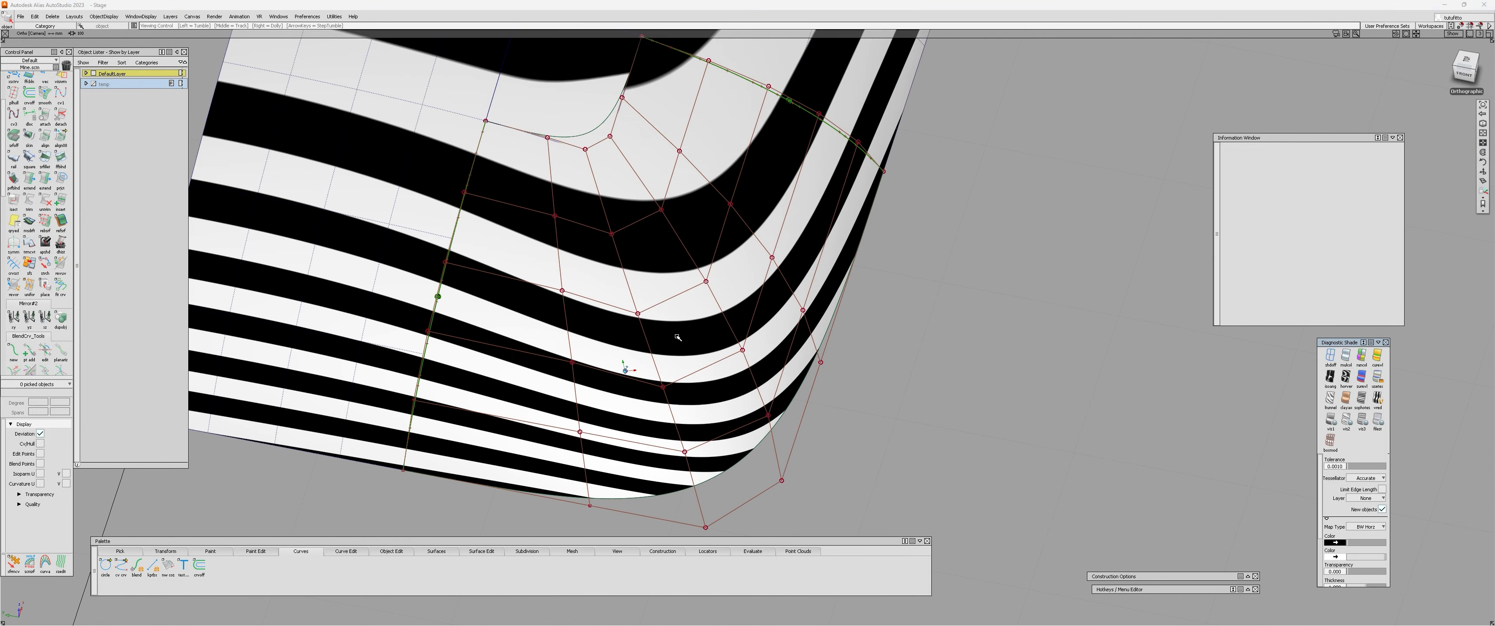
pyautogui.moveTo(677, 338)
pyautogui.keyDown('alt'); pyautogui.keyDown('shift'); pyautogui.mouseDown()
pyautogui.moveTo(878, 410)
pyautogui.moveTo(980, 423)
pyautogui.moveTo(914, 431)
pyautogui.moveTo(952, 418)
pyautogui.mouseUp(); pyautogui.keyUp('shift'); pyautogui.keyUp('alt')
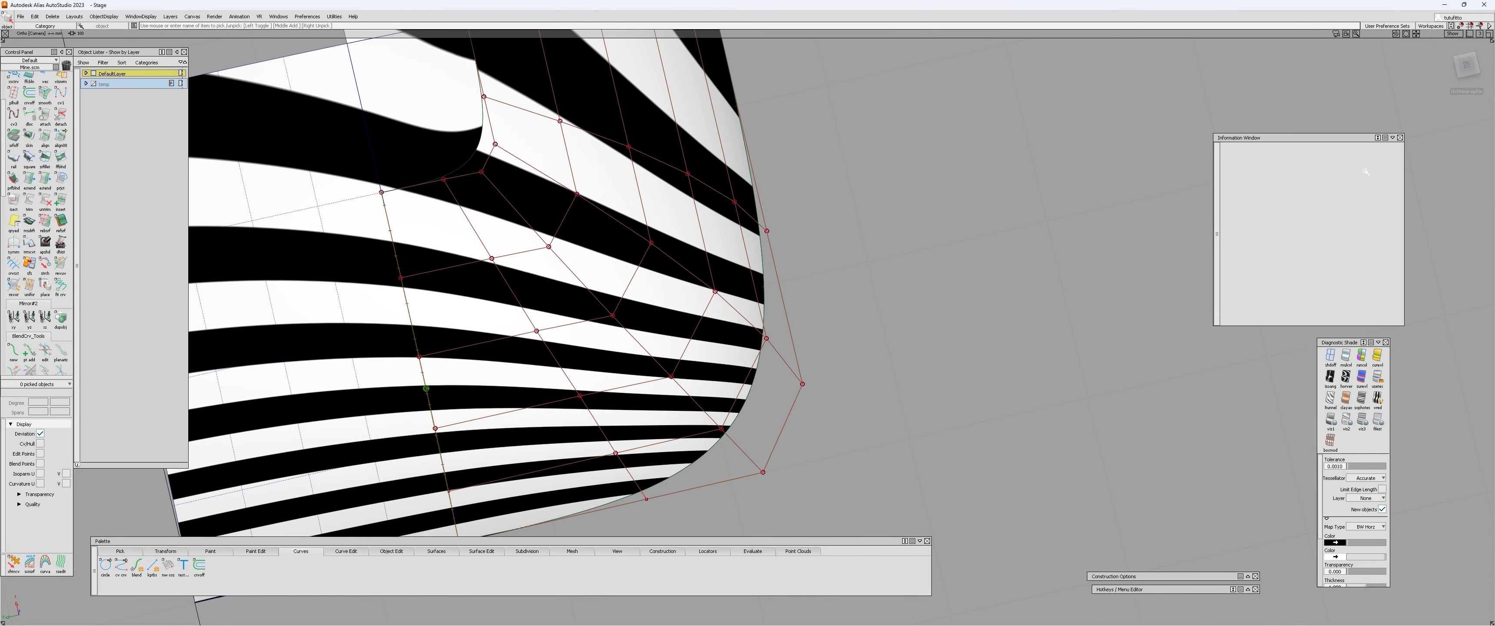
pyautogui.click(1466, 68)
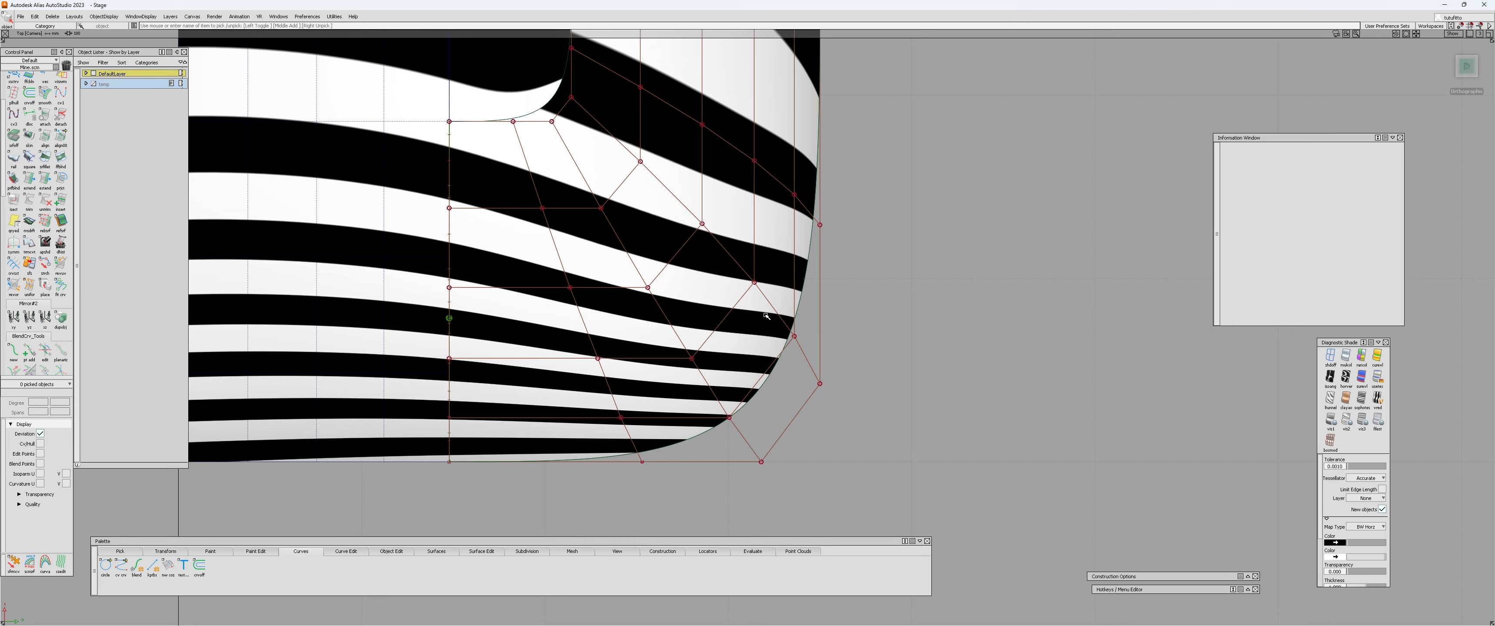
pyautogui.keyDown('alt'); pyautogui.keyDown('shift'); pyautogui.moveTo(804, 332); pyautogui.dragTo(715, 144); pyautogui.keyUp('shift'); pyautogui.keyUp('alt')
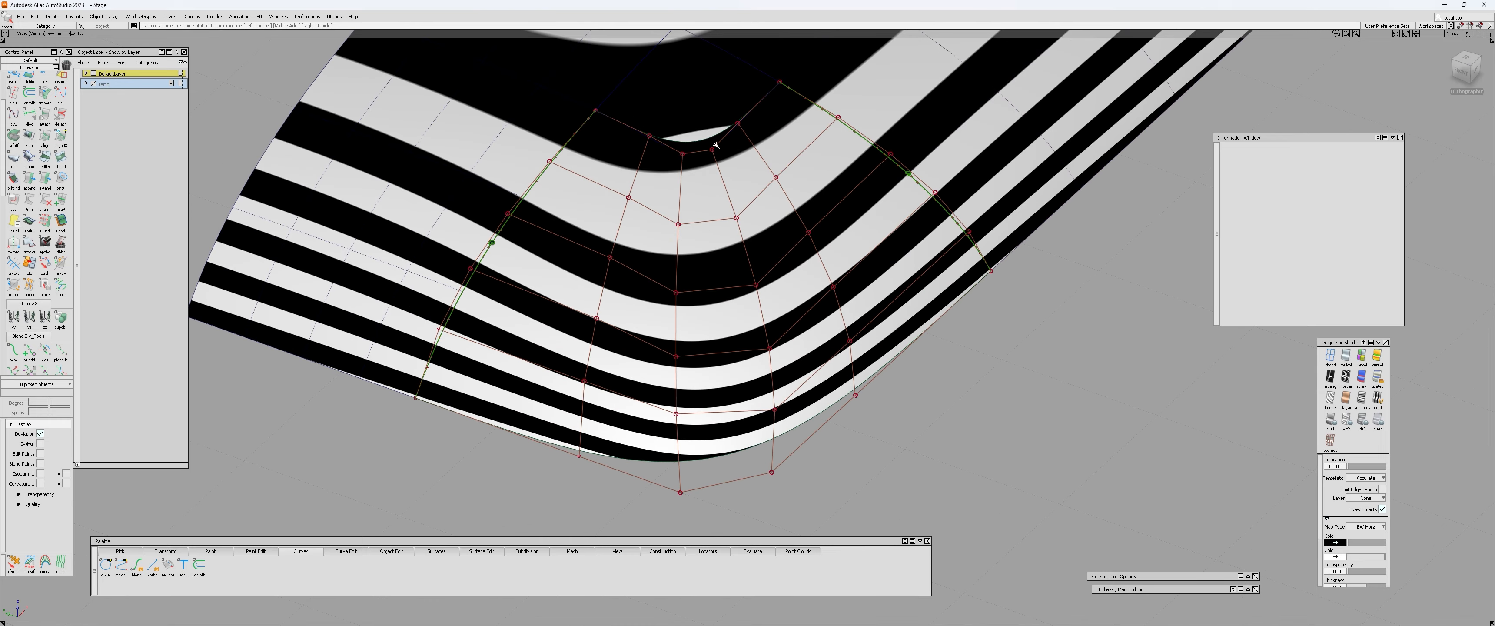
pyautogui.keyDown('alt'); pyautogui.keyDown('shift'); pyautogui.moveTo(732, 271); pyautogui.dragTo(770, 348); pyautogui.keyUp('shift'); pyautogui.keyUp('alt')
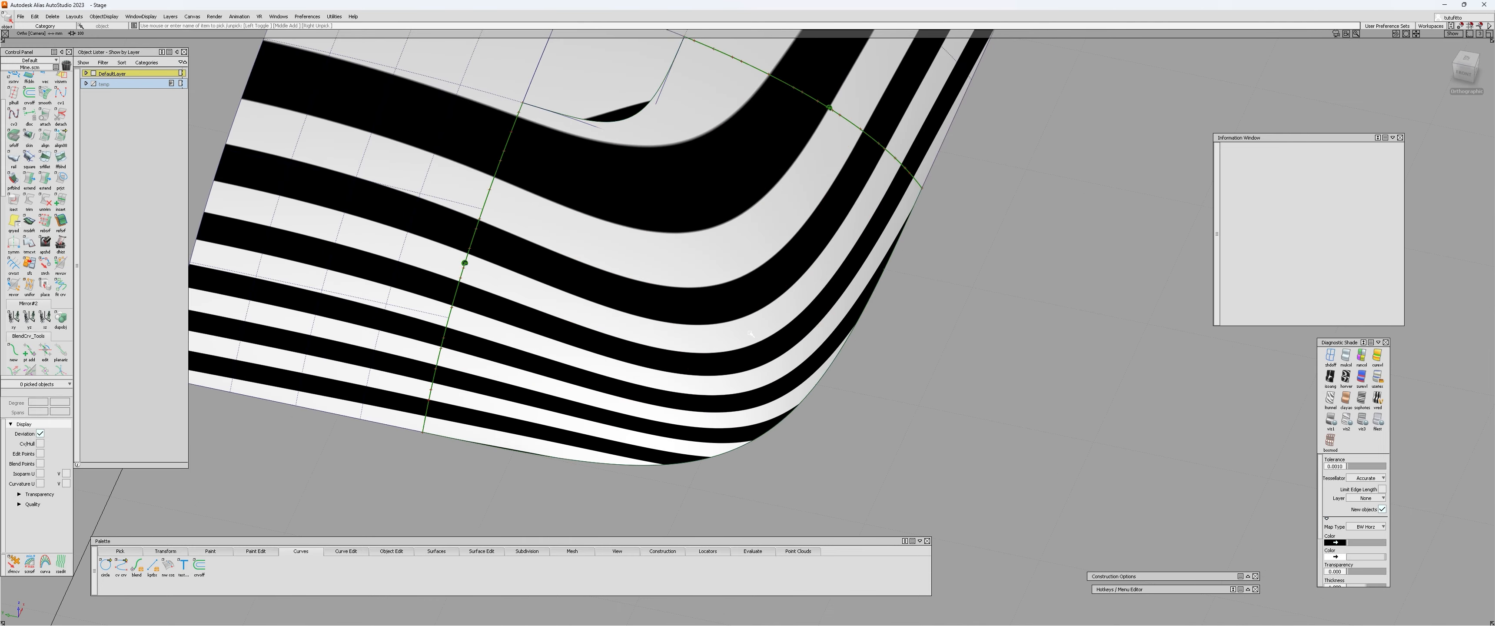
pyautogui.click(1329, 354)
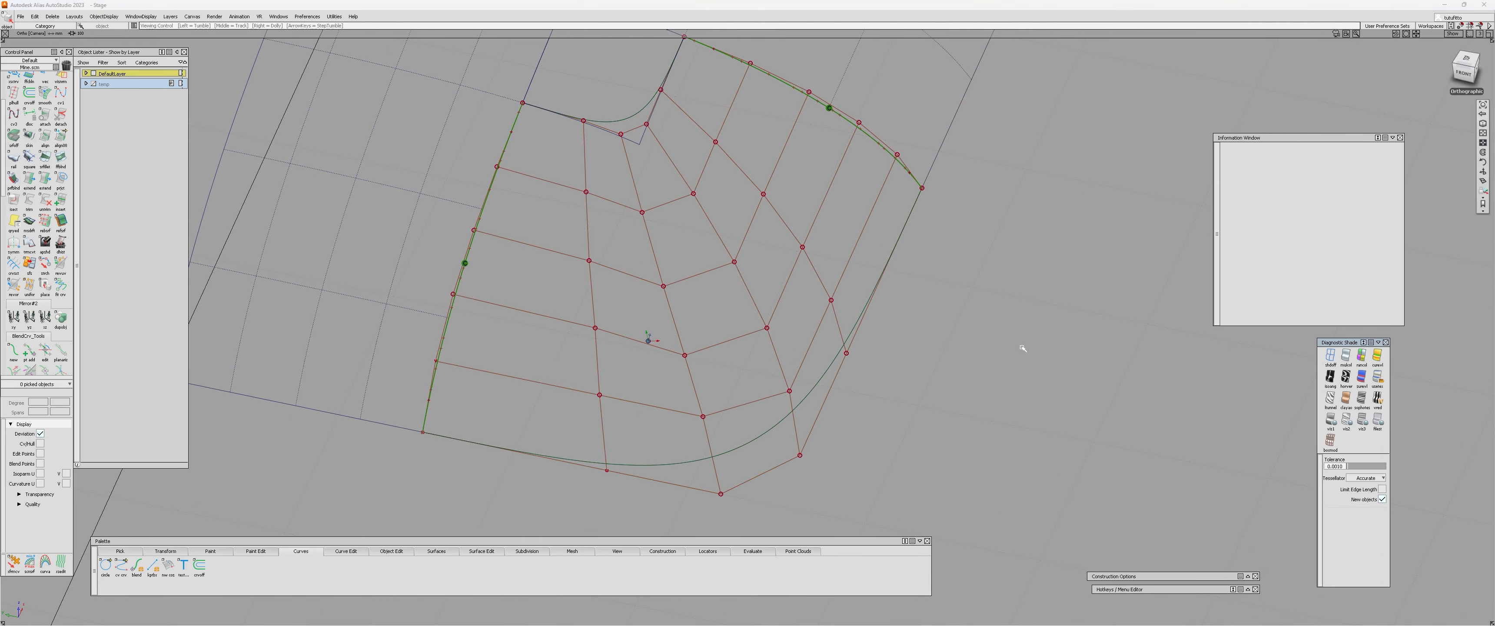
# Reopen the square surface's settings and examine its control hull in the perspective and top views.
pyautogui.moveTo(647, 349)
pyautogui.keyDown('alt'); pyautogui.keyDown('shift'); pyautogui.mouseDown()
pyautogui.moveTo(787, 378)
pyautogui.moveTo(751, 328)
pyautogui.moveTo(500, 252)
pyautogui.mouseUp(); pyautogui.keyUp('shift'); pyautogui.keyUp('alt')
pyautogui.doubleClick(718, 237)
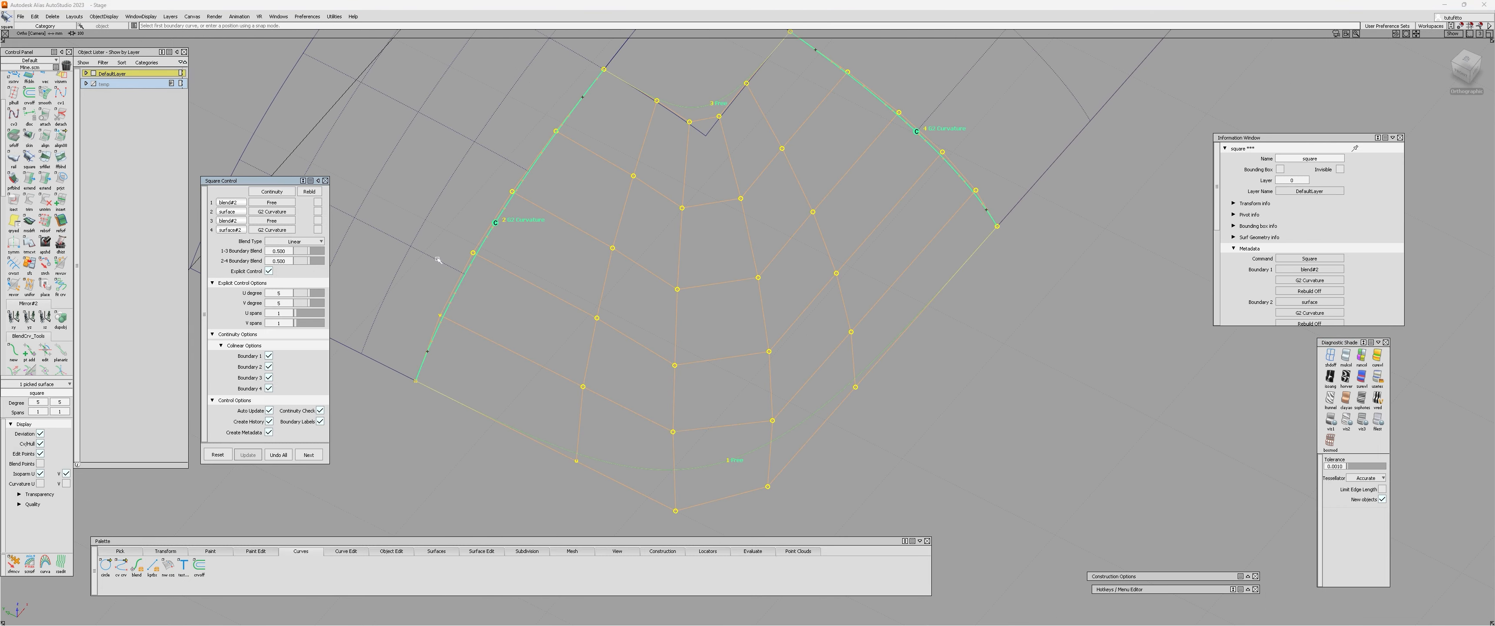
pyautogui.click(732, 314)
pyautogui.keyDown('alt'); pyautogui.keyDown('shift'); pyautogui.moveTo(731, 314); pyautogui.dragTo(684, 325, button='right'); pyautogui.keyUp('shift'); pyautogui.keyUp('alt')
pyautogui.keyDown('alt'); pyautogui.keyDown('shift'); pyautogui.moveTo(684, 325); pyautogui.dragTo(767, 371); pyautogui.keyUp('shift'); pyautogui.keyUp('alt')
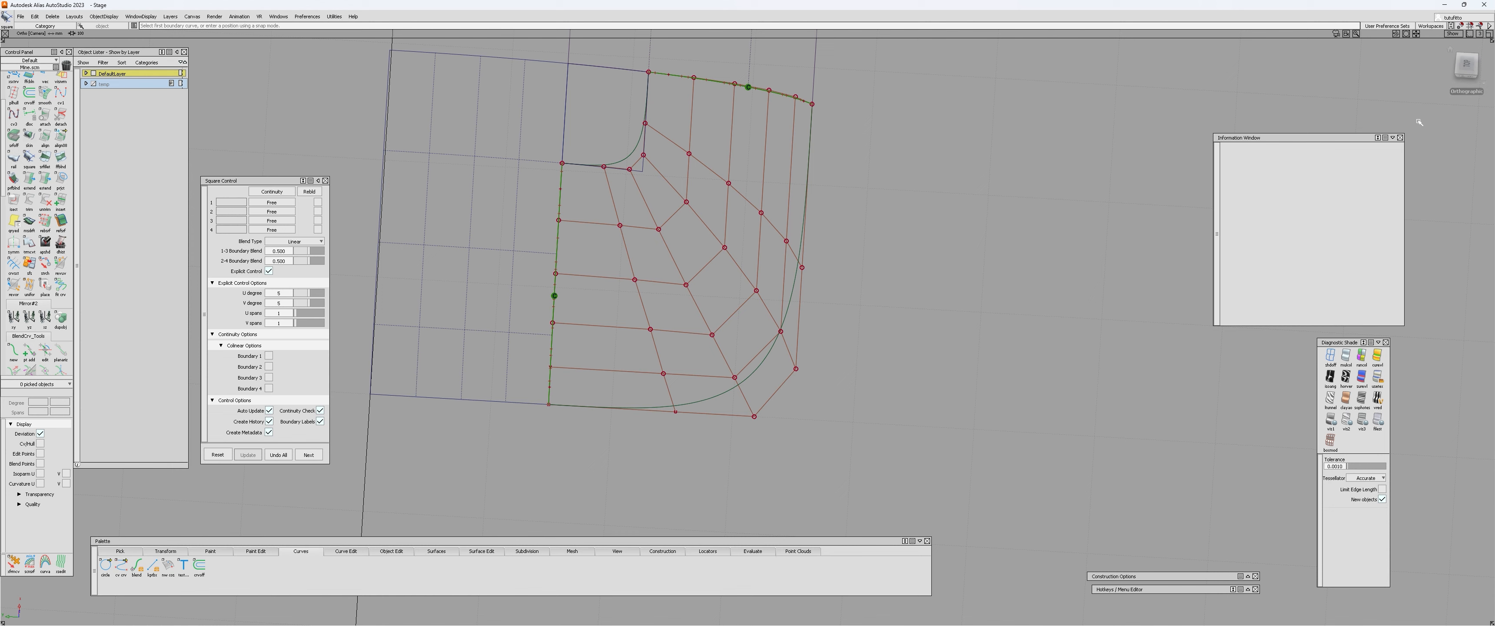
pyautogui.click(1469, 65)
pyautogui.keyDown('alt'); pyautogui.keyDown('shift'); pyautogui.moveTo(831, 211); pyautogui.dragTo(831, 274, button='middle'); pyautogui.keyUp('shift'); pyautogui.keyUp('alt')
pyautogui.keyDown('alt'); pyautogui.keyDown('shift'); pyautogui.moveTo(831, 273); pyautogui.dragTo(912, 281, button='right'); pyautogui.keyUp('shift'); pyautogui.keyUp('alt')
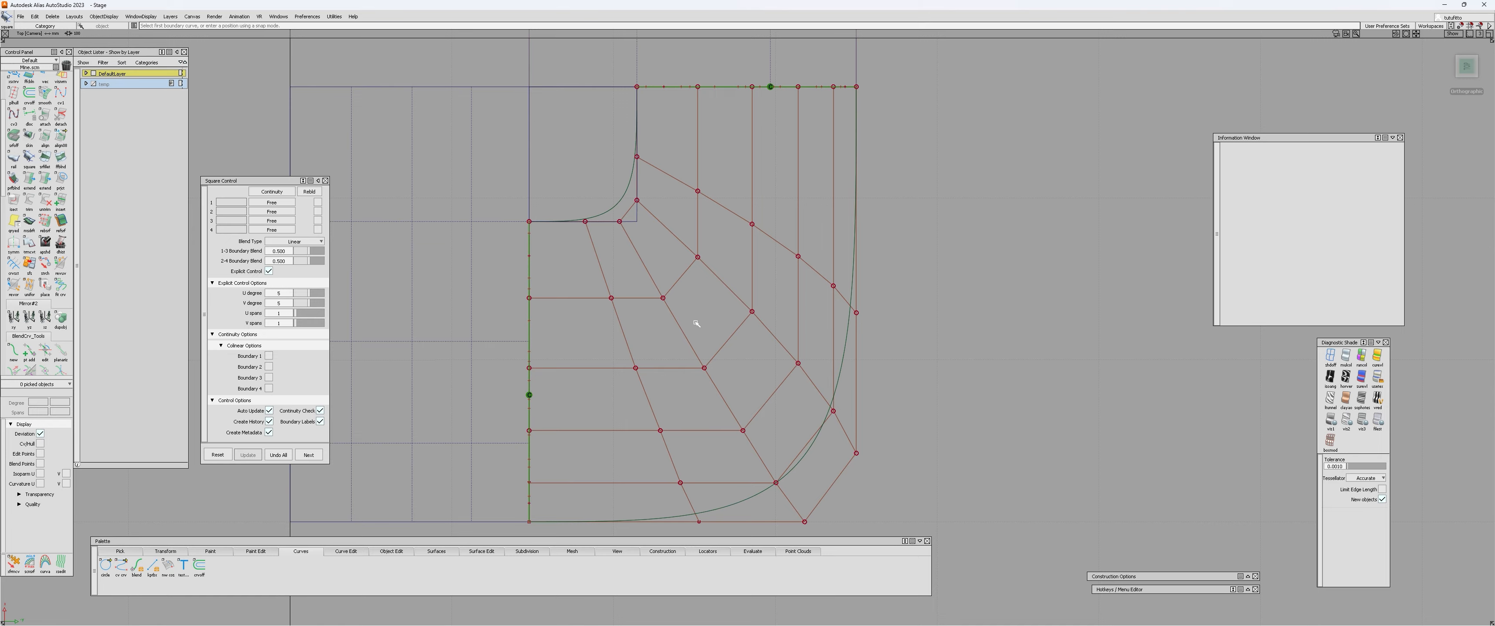
pyautogui.keyDown('alt'); pyautogui.keyDown('shift'); pyautogui.moveTo(849, 337); pyautogui.dragTo(818, 325); pyautogui.keyUp('shift'); pyautogui.keyUp('alt')
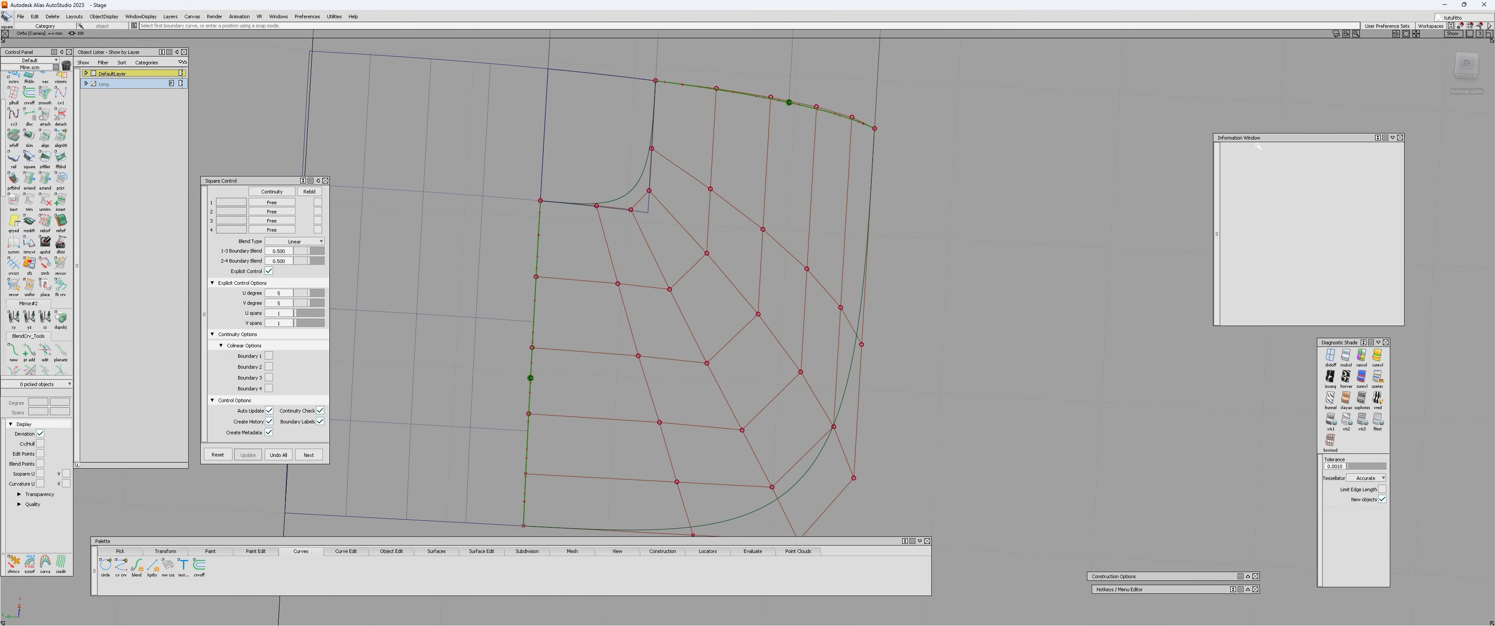
# In the top view, planarize all U hulls of the square surface with a view-based plane, accepting the removal of its construction history.
pyautogui.click(1467, 66)
pyautogui.keyDown('ctrl'); pyautogui.keyDown('shift'); pyautogui.rightClick(935, 278); pyautogui.keyUp('shift'); pyautogui.keyUp('ctrl')
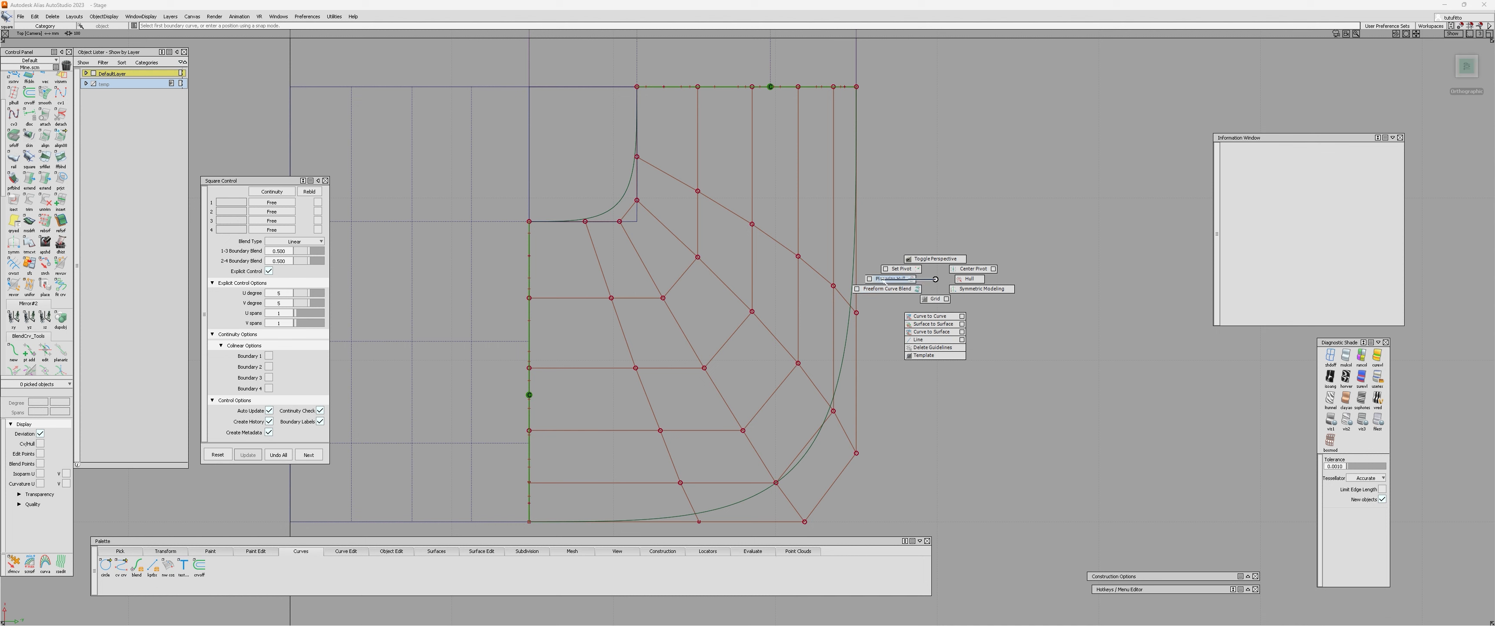
pyautogui.keyDown('ctrl'); pyautogui.keyDown('shift'); pyautogui.moveTo(917, 280); pyautogui.dragTo(883, 281, button='right'); pyautogui.keyUp('shift'); pyautogui.keyUp('ctrl')
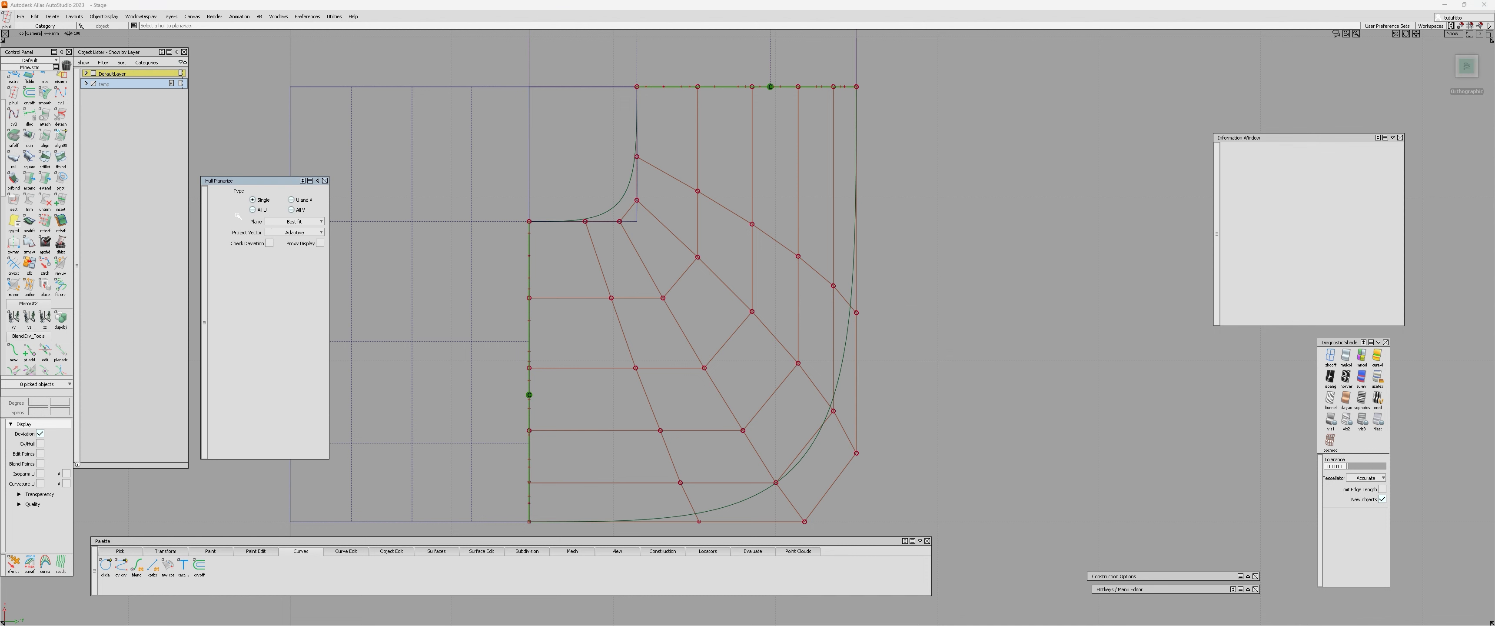
pyautogui.click(290, 222)
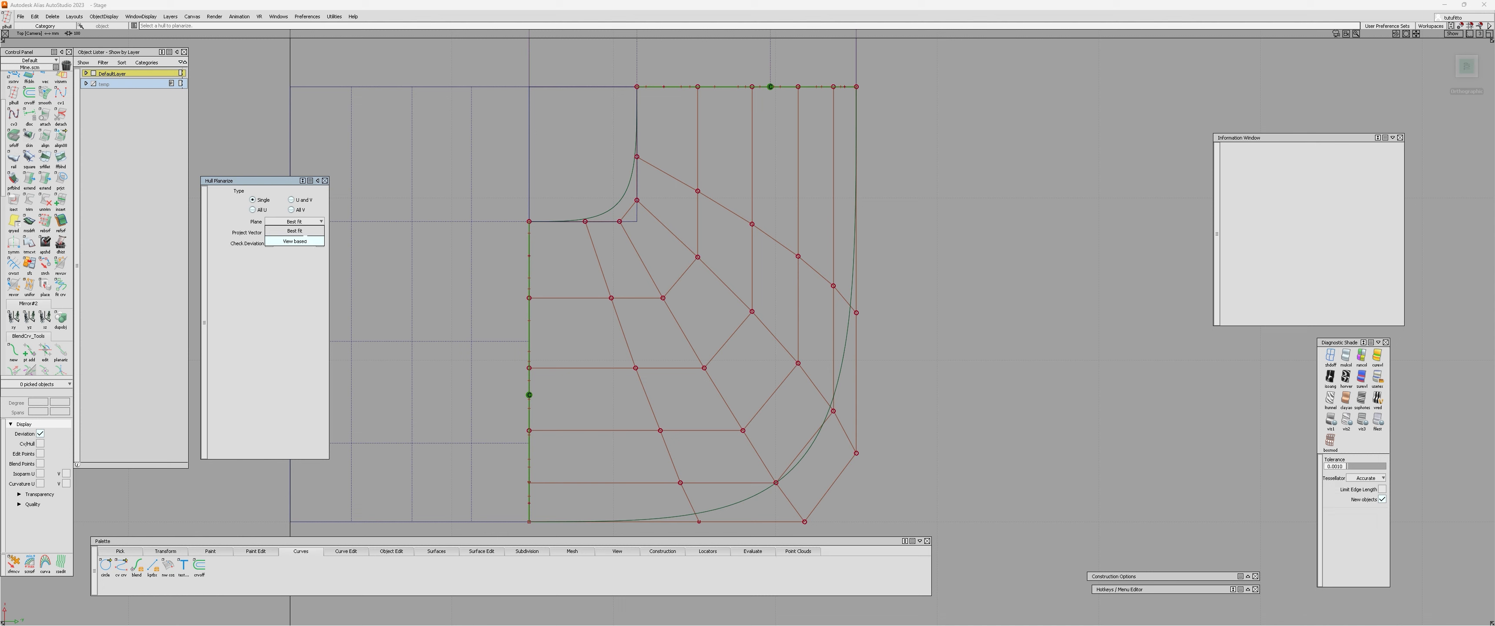
pyautogui.click(308, 242)
pyautogui.click(252, 211)
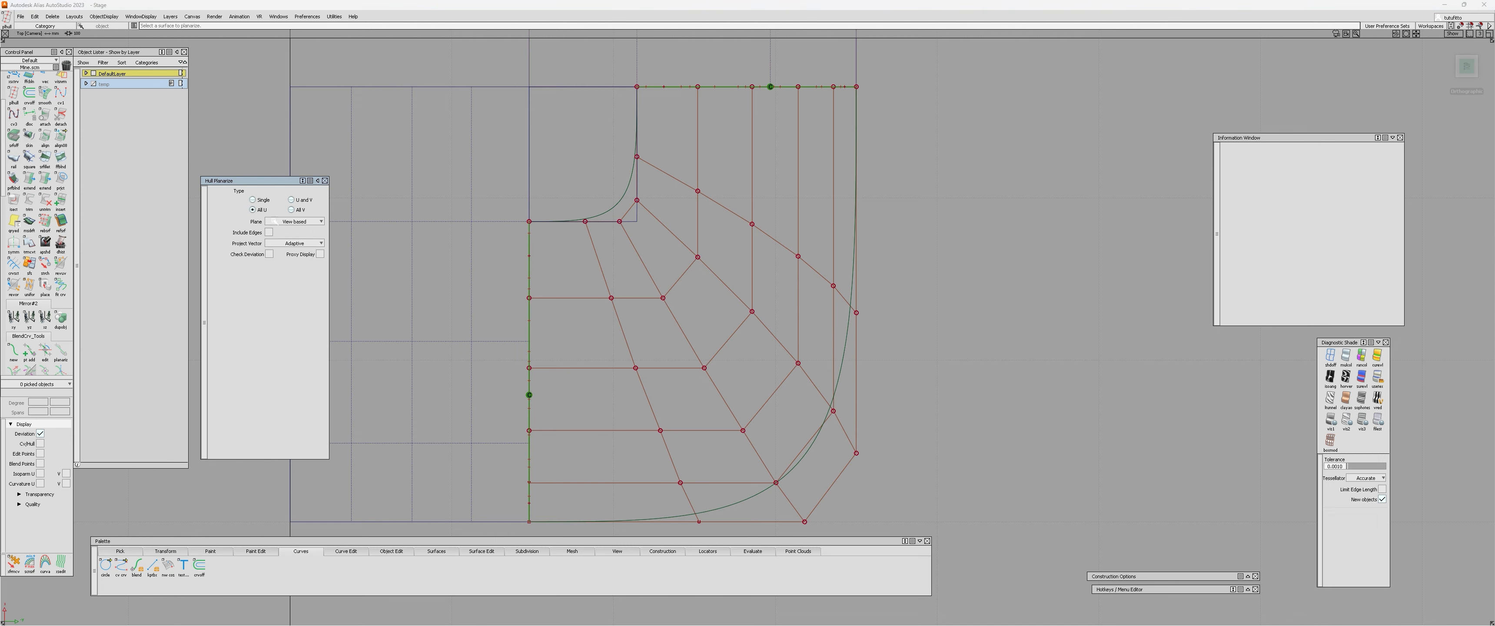
pyautogui.click(723, 208)
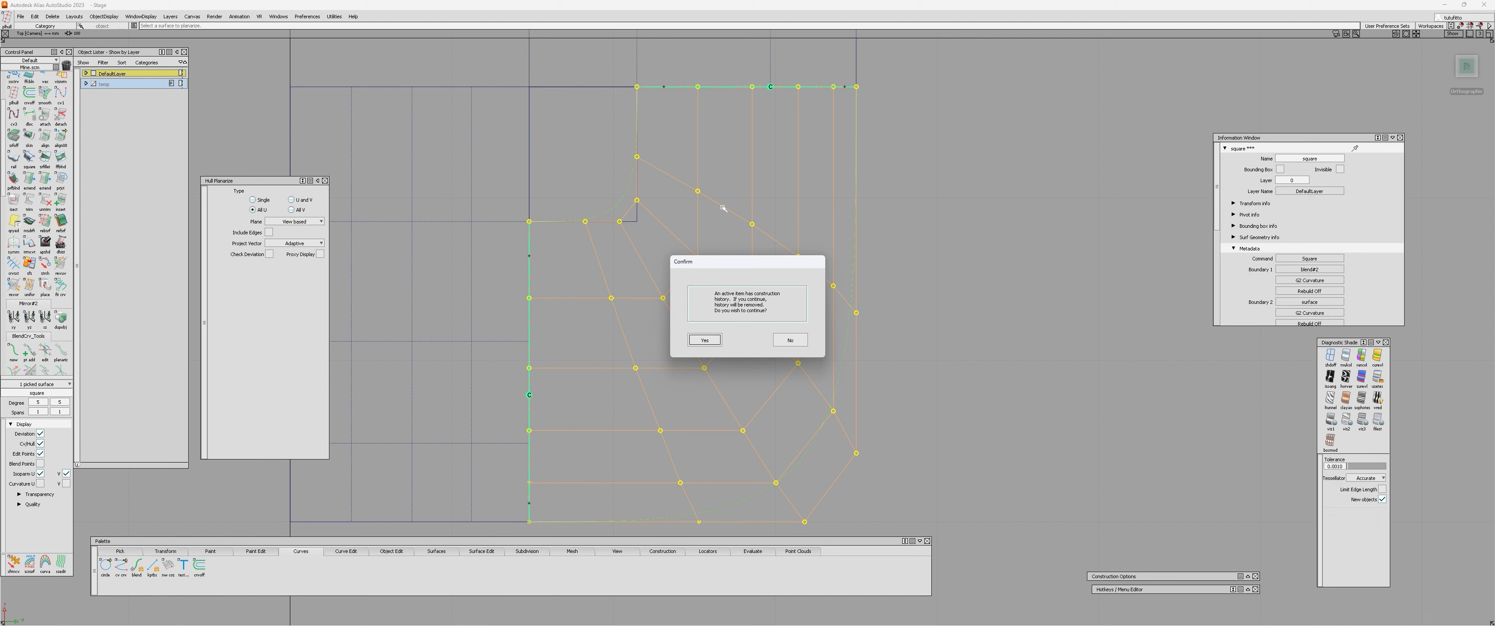
pyautogui.press('Return')
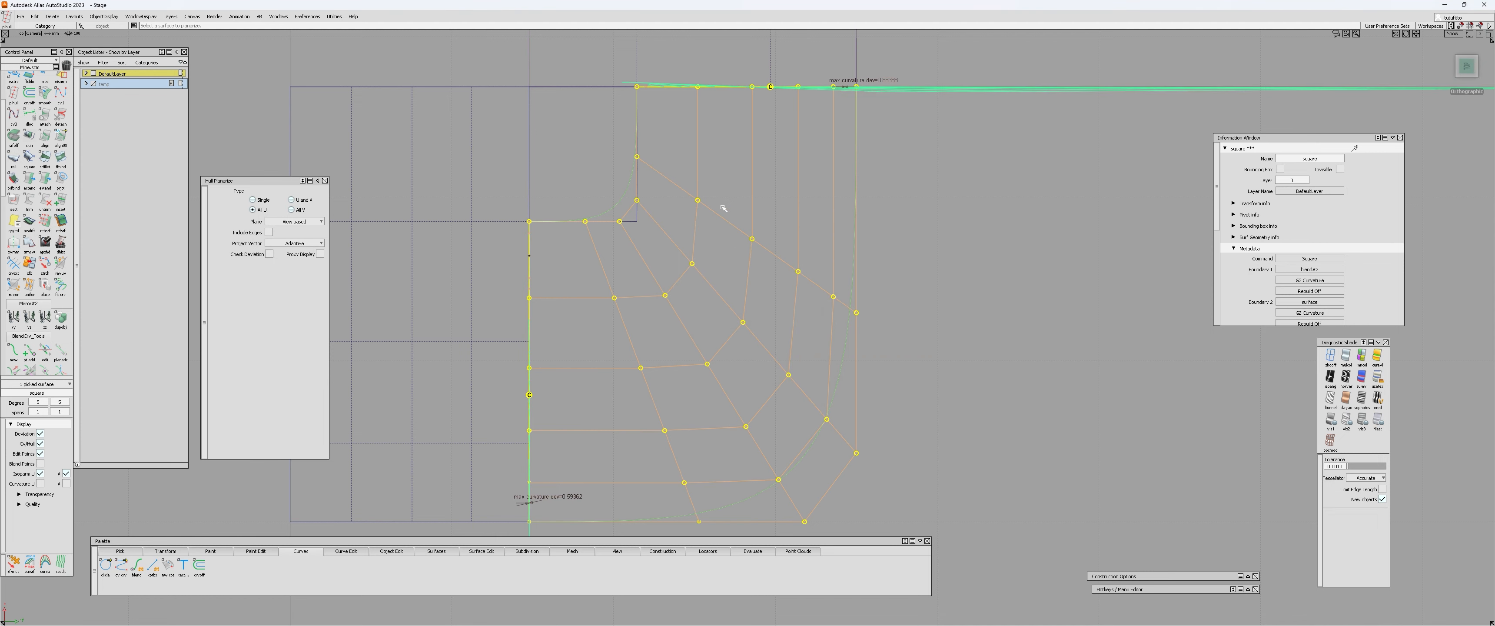
# Examine the planarized hull's row alignment and the curvature deviation along the patch edges in the top and perspective views.
pyautogui.keyDown('alt'); pyautogui.keyDown('shift'); pyautogui.moveTo(704, 414); pyautogui.dragTo(622, 391, button='right'); pyautogui.keyUp('shift'); pyautogui.keyUp('alt')
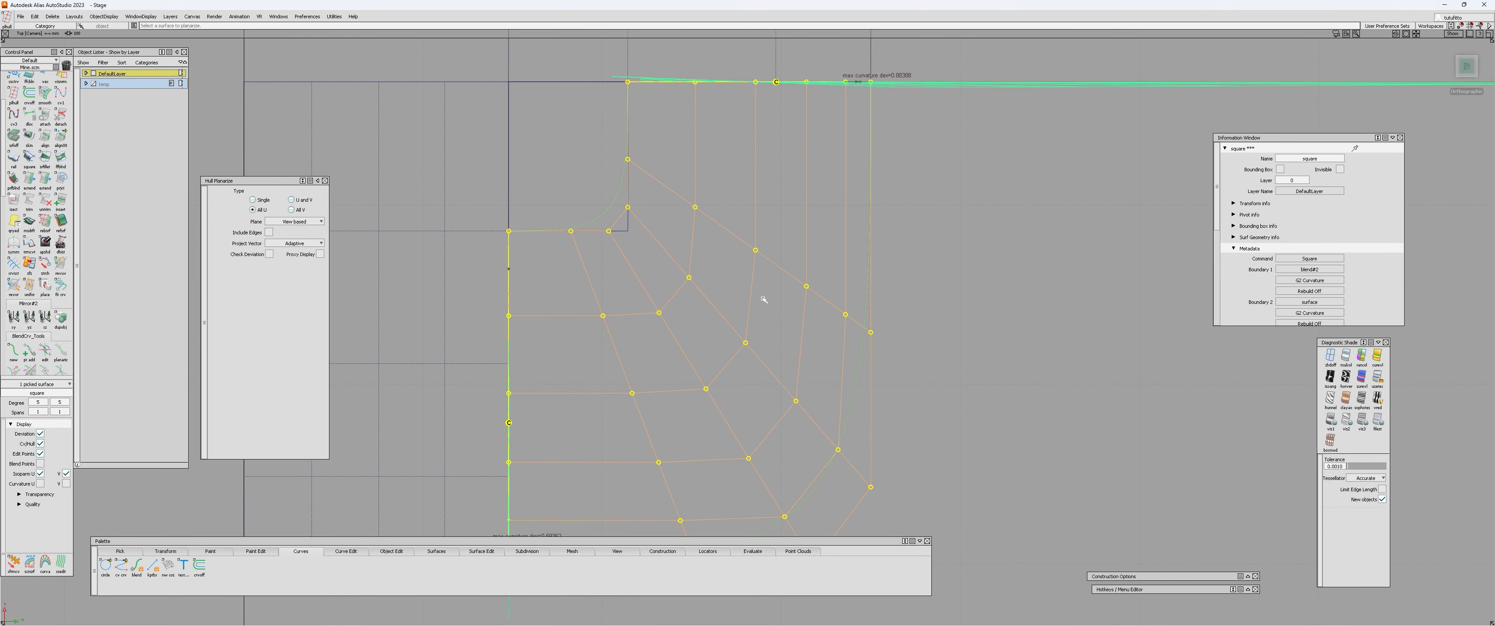
pyautogui.keyDown('alt'); pyautogui.keyDown('shift'); pyautogui.moveTo(763, 357); pyautogui.dragTo(619, 363); pyautogui.keyUp('shift'); pyautogui.keyUp('alt')
pyautogui.keyDown('alt'); pyautogui.keyDown('shift'); pyautogui.moveTo(767, 374); pyautogui.dragTo(770, 371); pyautogui.keyUp('shift'); pyautogui.keyUp('alt')
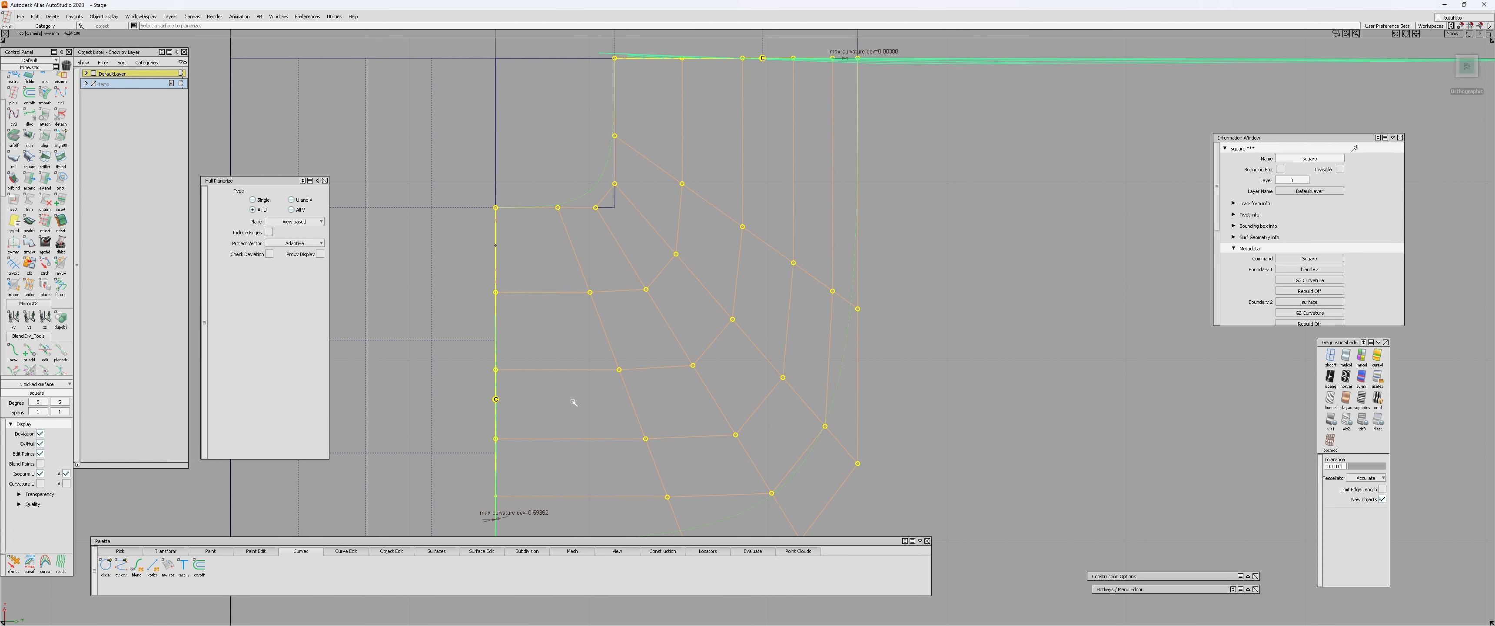
pyautogui.keyDown('alt'); pyautogui.keyDown('shift'); pyautogui.moveTo(666, 355); pyautogui.dragTo(606, 366); pyautogui.keyUp('shift'); pyautogui.keyUp('alt')
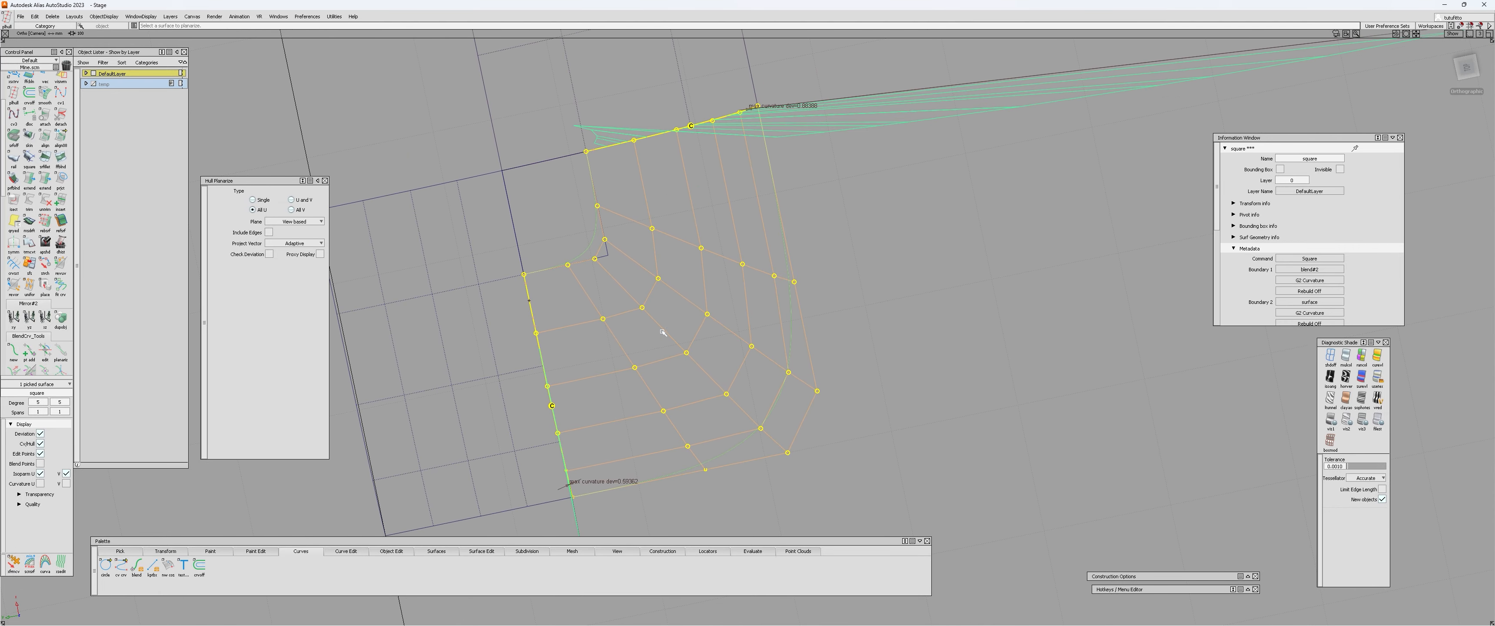
pyautogui.keyDown('alt'); pyautogui.keyDown('shift'); pyautogui.moveTo(662, 332); pyautogui.dragTo(848, 474); pyautogui.keyUp('shift'); pyautogui.keyUp('alt')
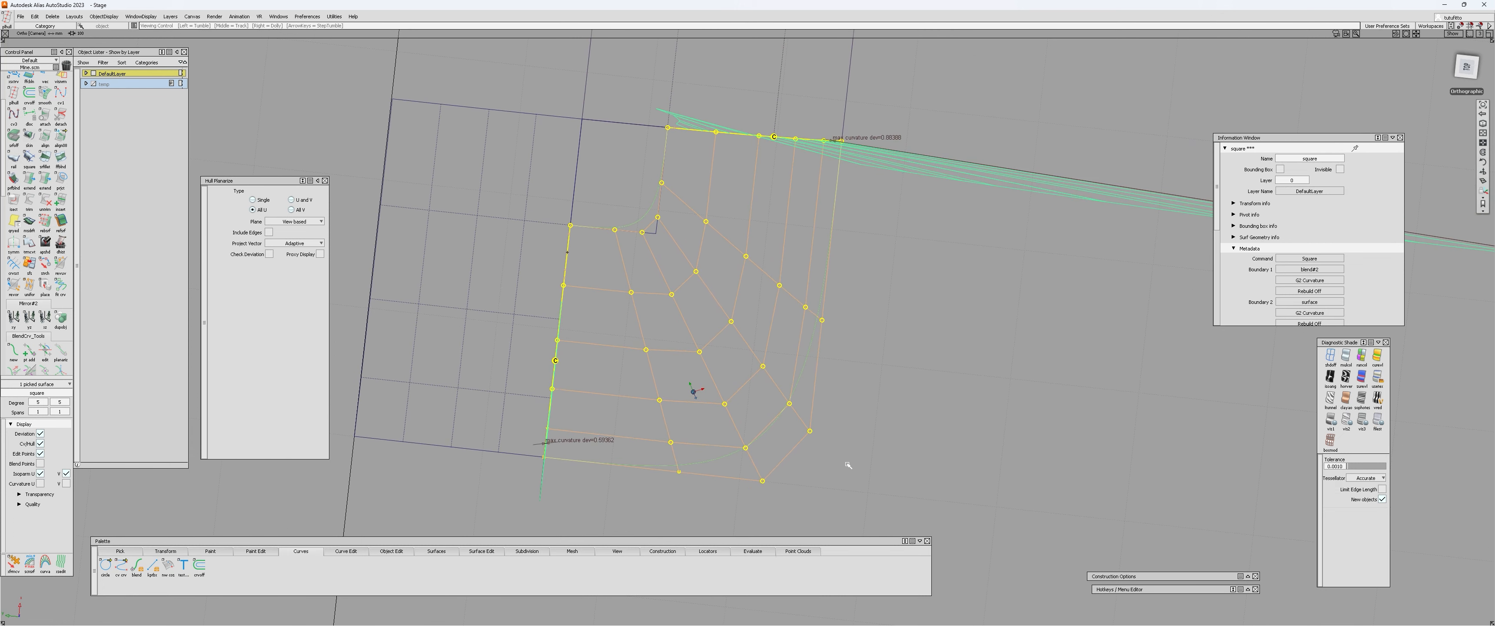
pyautogui.click(1463, 69)
pyautogui.scroll(2, 693, 344)
pyautogui.keyDown('ctrl'); pyautogui.keyDown('shift'); pyautogui.moveTo(695, 343); pyautogui.dragTo(716, 306); pyautogui.keyUp('shift'); pyautogui.keyUp('ctrl')
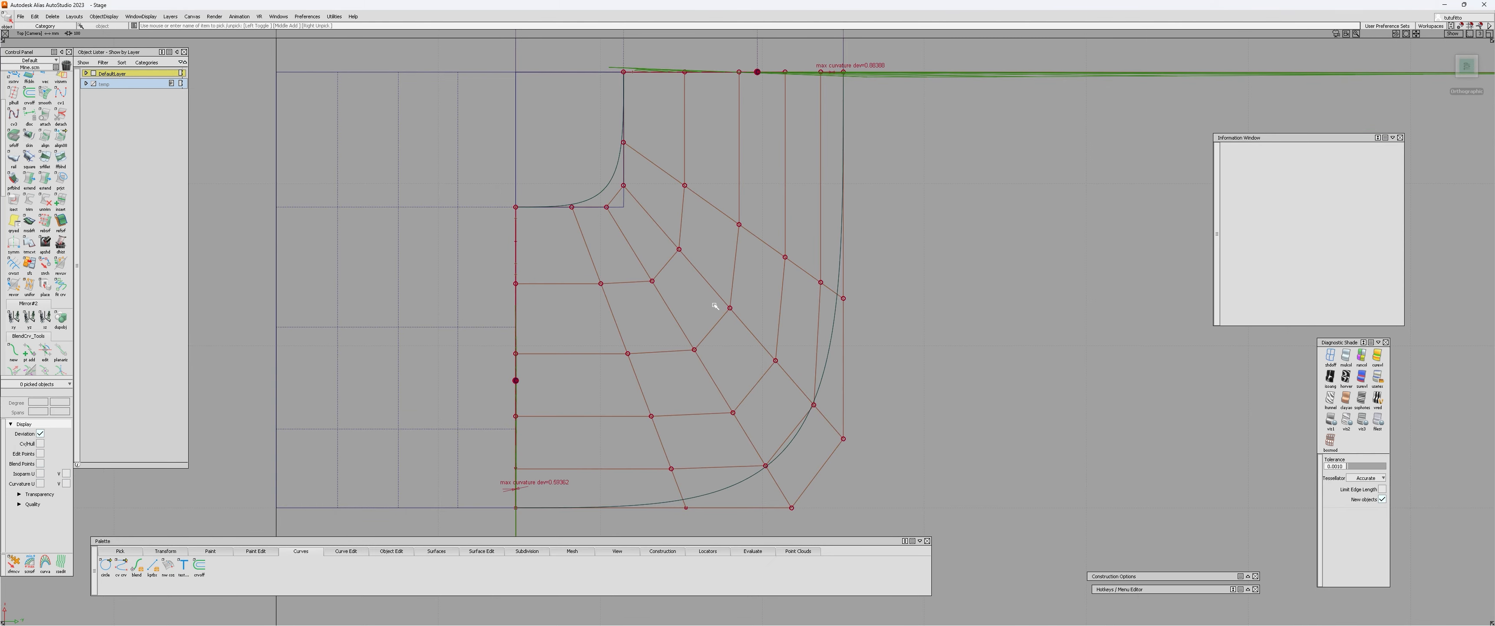
pyautogui.click(719, 297)
pyautogui.hotkey('ctrl', 't')
pyautogui.click(730, 308)
pyautogui.click(724, 269)
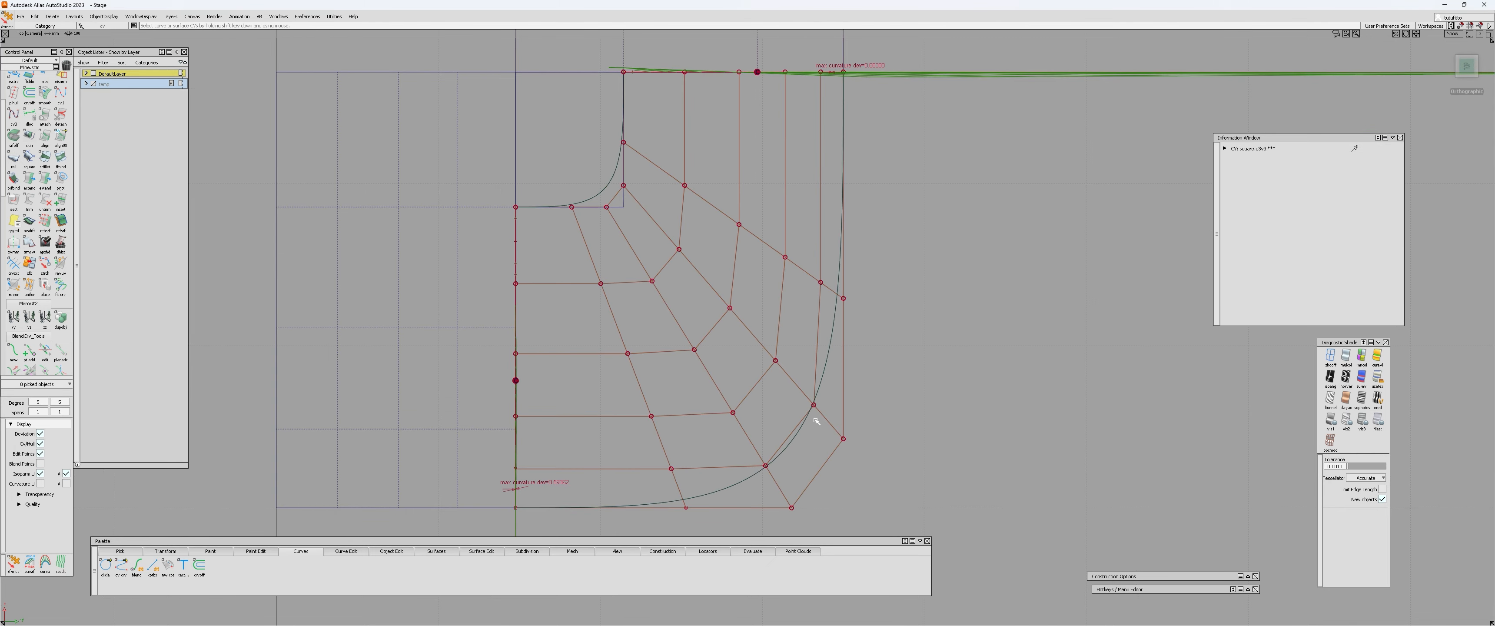
pyautogui.keyDown('alt'); pyautogui.keyDown('shift'); pyautogui.moveTo(816, 418); pyautogui.dragTo(511, 255); pyautogui.keyUp('shift'); pyautogui.keyUp('alt')
pyautogui.keyDown('alt'); pyautogui.keyDown('shift'); pyautogui.moveTo(901, 448); pyautogui.dragTo(820, 402); pyautogui.keyUp('shift'); pyautogui.keyUp('alt')
pyautogui.keyDown('ctrl'); pyautogui.keyDown('shift'); pyautogui.moveTo(820, 401); pyautogui.dragTo(828, 386); pyautogui.keyUp('shift'); pyautogui.keyUp('ctrl')
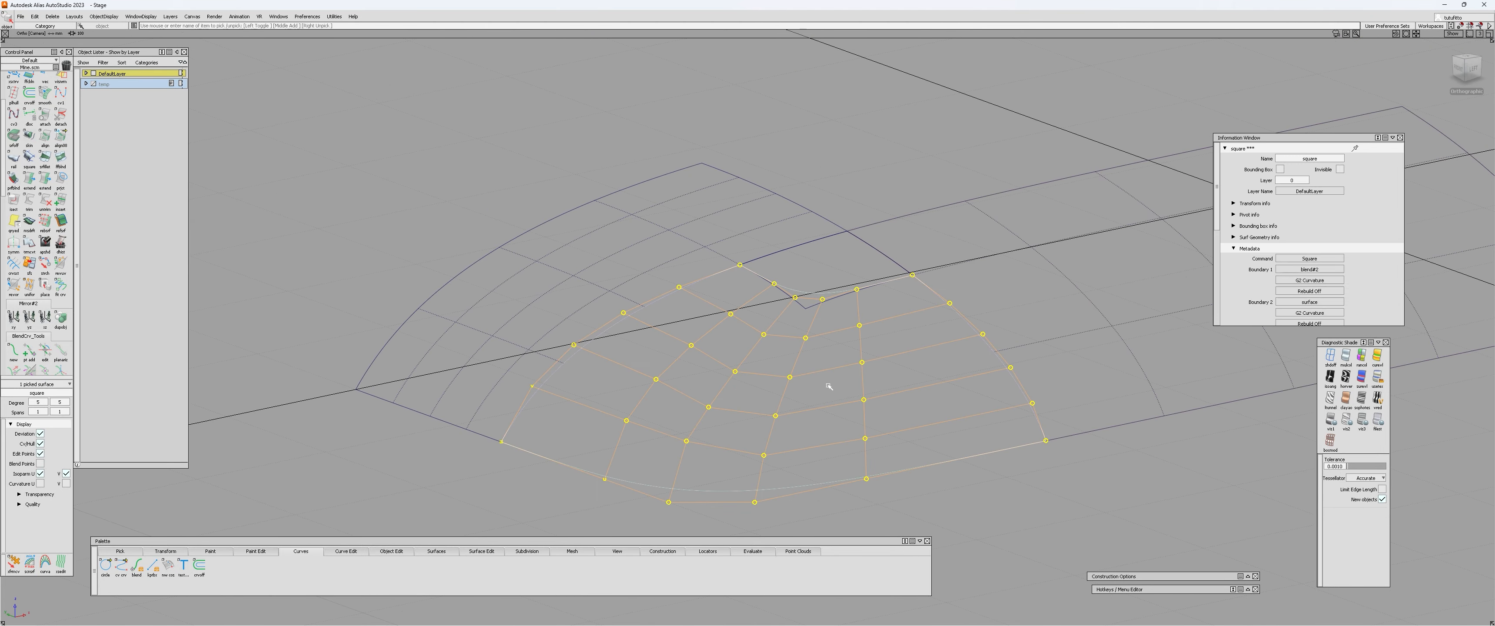
# Delete the planarized square surface.
pyautogui.hotkey('ctrl', 't')
pyautogui.keyDown('alt'); pyautogui.keyDown('shift'); pyautogui.moveTo(754, 410); pyautogui.dragTo(755, 336); pyautogui.keyUp('shift'); pyautogui.keyUp('alt')
pyautogui.press('Delete')
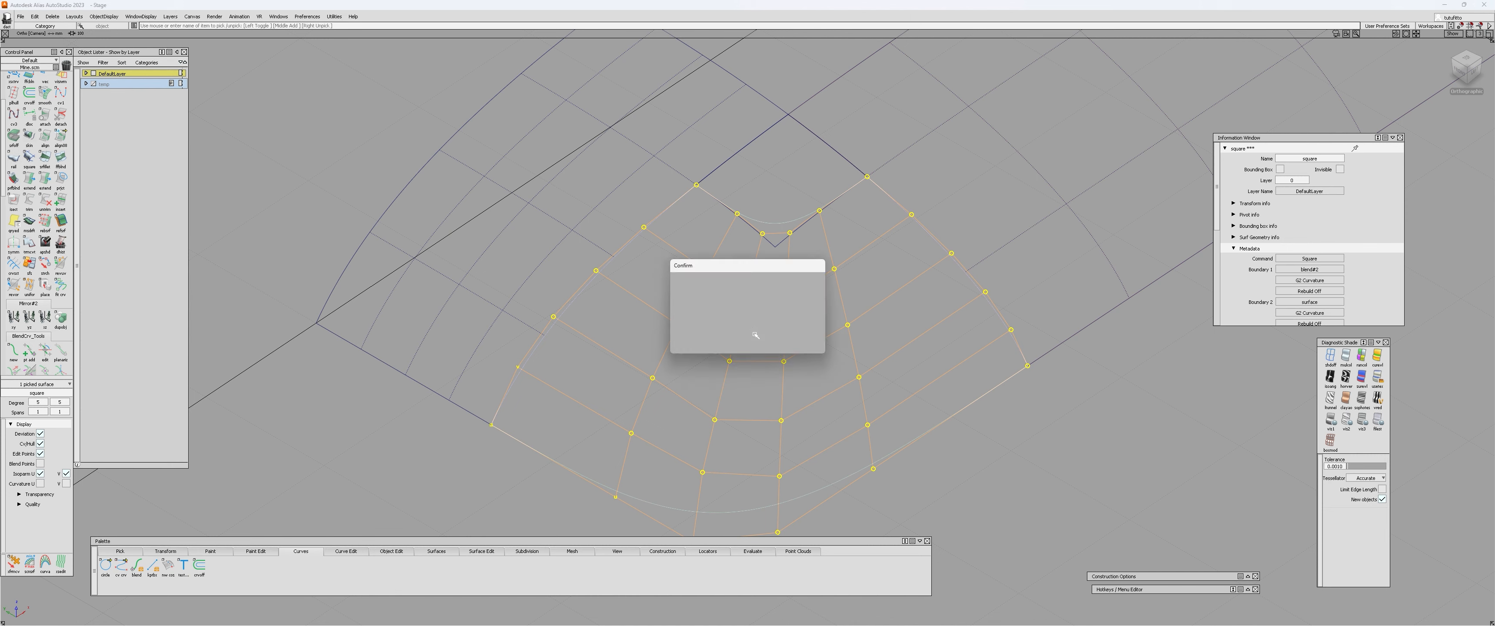
pyautogui.keyDown('alt'); pyautogui.keyDown('shift'); pyautogui.moveTo(755, 335); pyautogui.dragTo(754, 337, button='right'); pyautogui.keyUp('shift'); pyautogui.keyUp('alt')
pyautogui.keyDown('alt'); pyautogui.keyDown('shift'); pyautogui.moveTo(754, 338); pyautogui.dragTo(744, 326, button='middle'); pyautogui.keyUp('shift'); pyautogui.keyUp('alt')
# Build a new square surface from the two blend curves and the two patch edges, with G0 Position continuity on all four boundaries.
pyautogui.keyDown('ctrl'); pyautogui.keyDown('shift'); pyautogui.moveTo(744, 326); pyautogui.dragTo(736, 454, button='right'); pyautogui.keyUp('shift'); pyautogui.keyUp('ctrl')
pyautogui.click(736, 455)
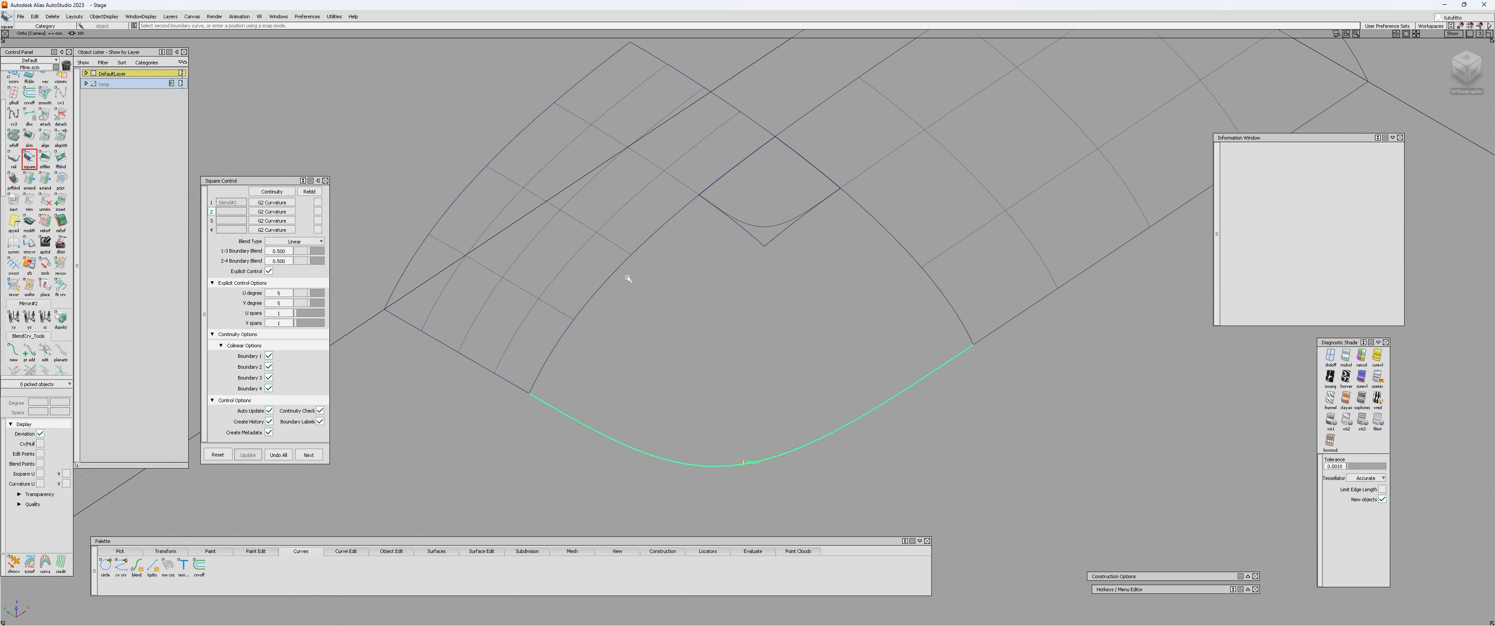
pyautogui.click(915, 250)
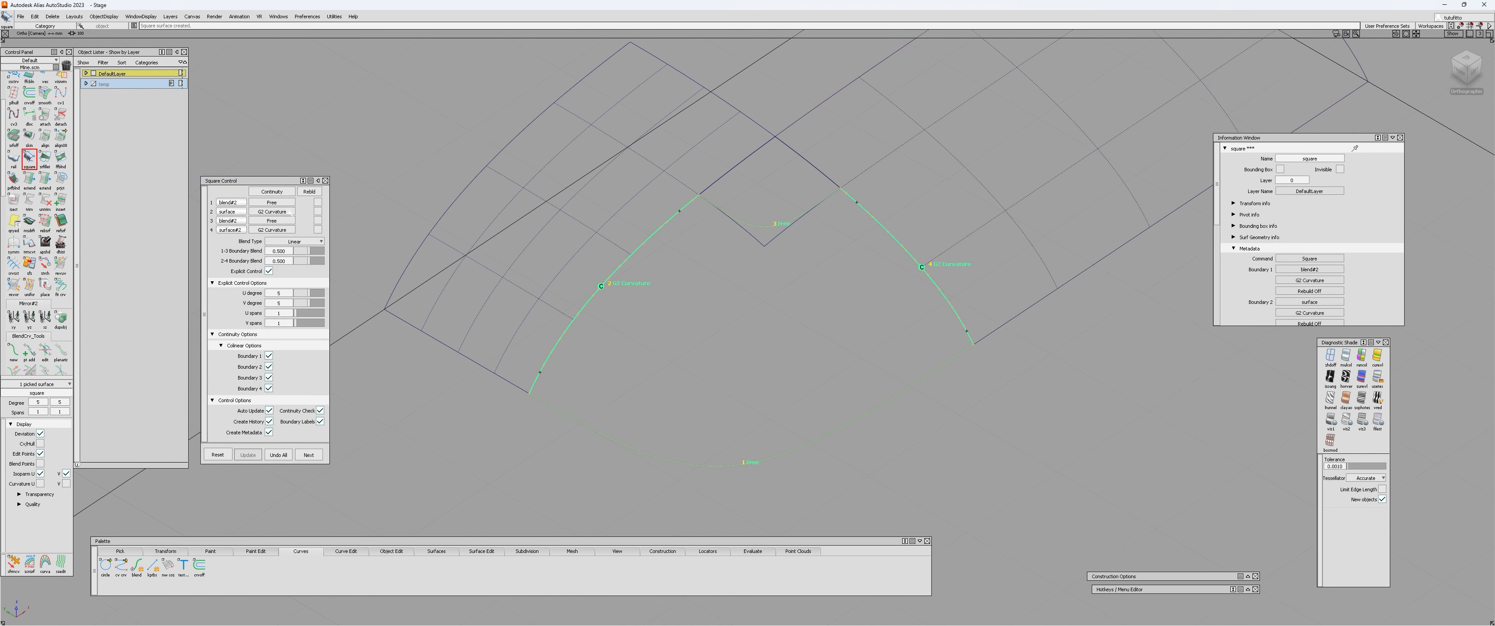
pyautogui.click(272, 230)
pyautogui.click(264, 212)
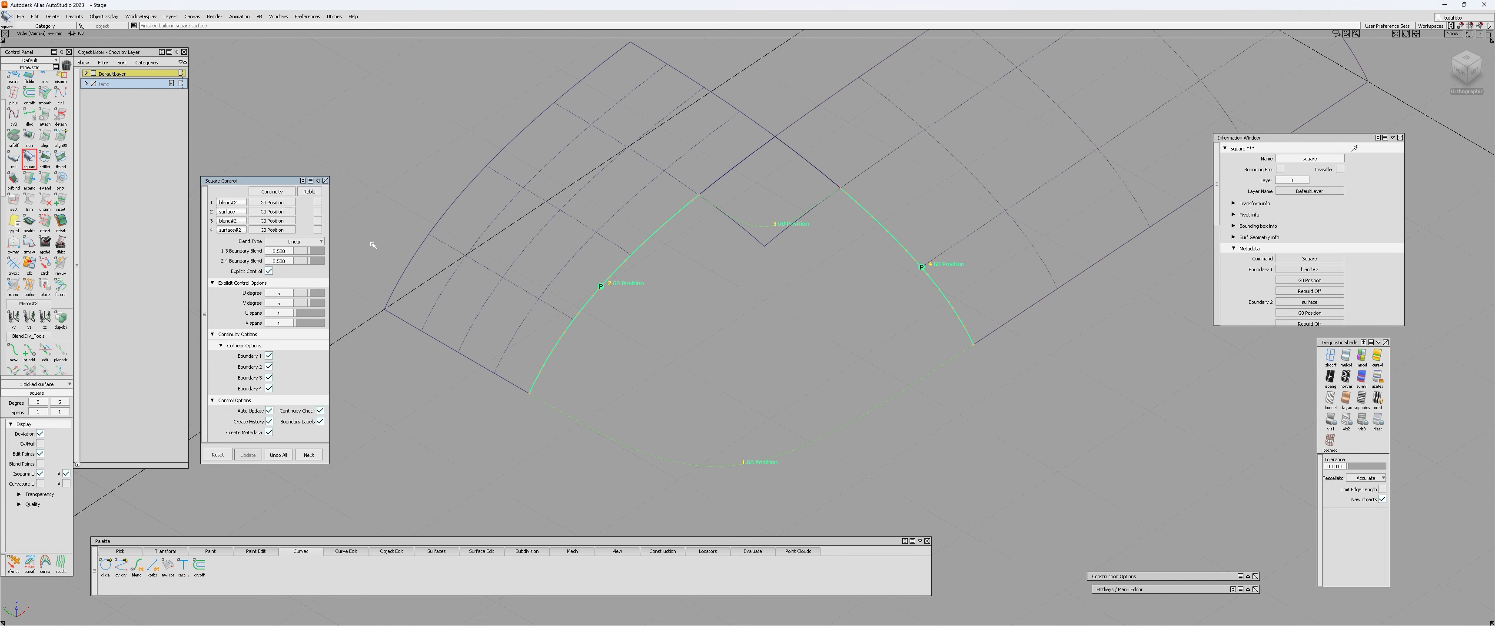
# Set the continuity of the square surface's boundary 3, the inner blend curve, to Free.
pyautogui.keyDown('alt'); pyautogui.keyDown('shift'); pyautogui.moveTo(371, 240); pyautogui.dragTo(877, 307); pyautogui.keyUp('shift'); pyautogui.keyUp('alt')
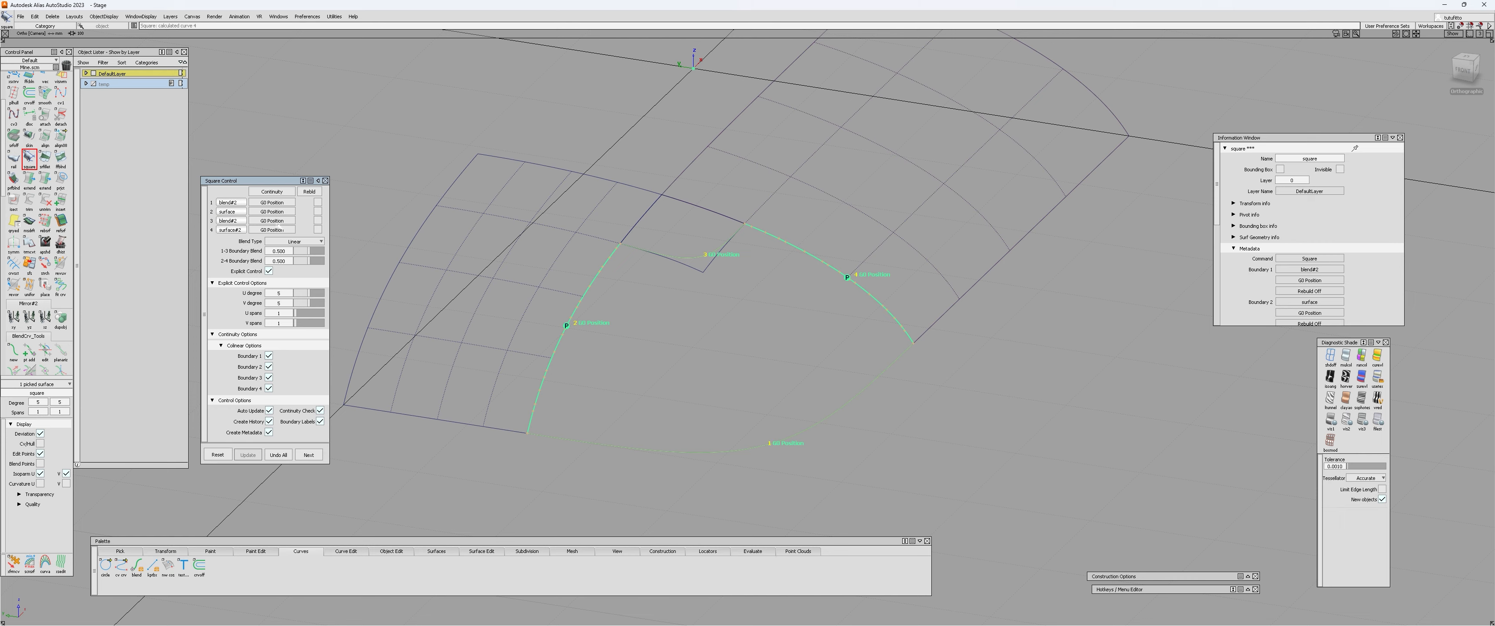
pyautogui.click(275, 221)
pyautogui.click(272, 239)
pyautogui.click(275, 221)
pyautogui.click(273, 230)
# Examine how the rebuilt square surface's control hull flows between the two patches from several angles.
pyautogui.keyDown('alt'); pyautogui.keyDown('shift'); pyautogui.moveTo(414, 259); pyautogui.dragTo(775, 456); pyautogui.keyUp('shift'); pyautogui.keyUp('alt')
pyautogui.keyDown('alt'); pyautogui.keyDown('shift'); pyautogui.moveTo(775, 455); pyautogui.dragTo(777, 277, button='right'); pyautogui.keyUp('shift'); pyautogui.keyUp('alt')
pyautogui.keyDown('alt'); pyautogui.keyDown('shift'); pyautogui.moveTo(777, 277); pyautogui.dragTo(887, 276); pyautogui.keyUp('shift'); pyautogui.keyUp('alt')
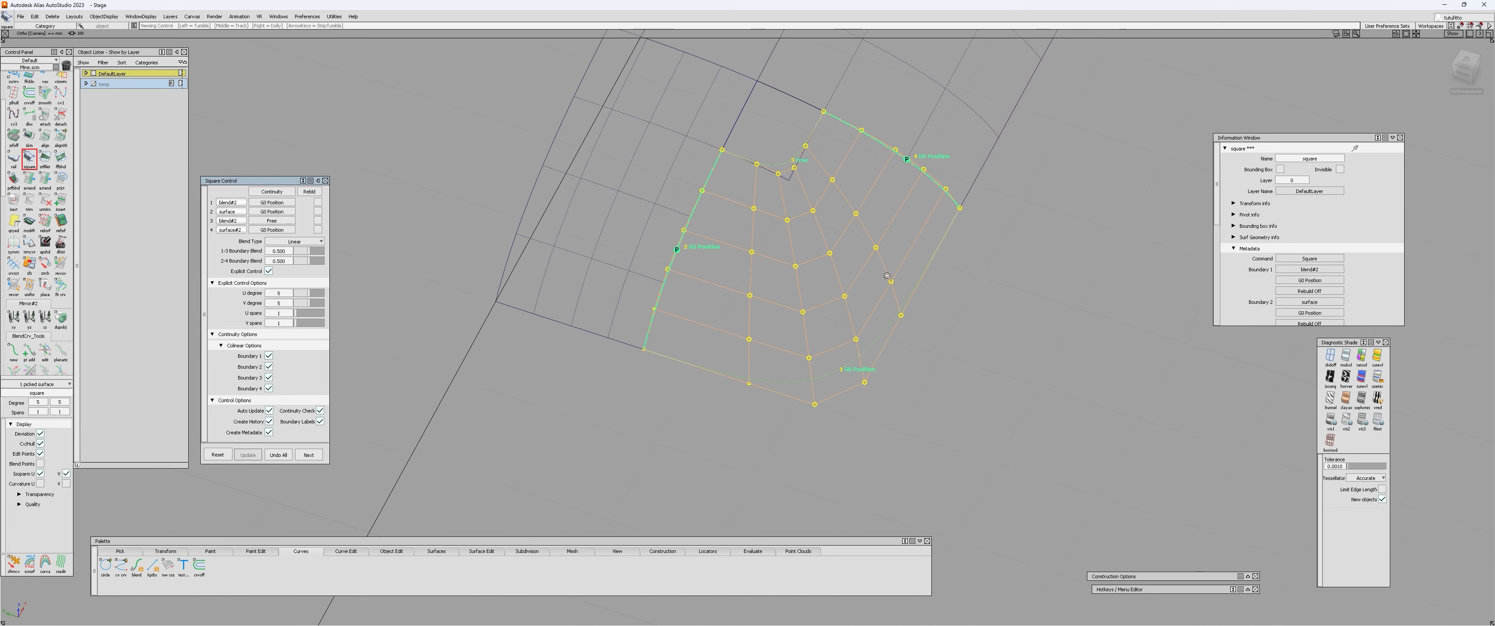
pyautogui.keyDown('alt'); pyautogui.keyDown('shift'); pyautogui.moveTo(886, 276); pyautogui.dragTo(915, 222, button='right'); pyautogui.keyUp('shift'); pyautogui.keyUp('alt')
pyautogui.keyDown('alt'); pyautogui.keyDown('shift'); pyautogui.moveTo(915, 221); pyautogui.dragTo(801, 308, button='middle'); pyautogui.keyUp('shift'); pyautogui.keyUp('alt')
pyautogui.keyDown('alt'); pyautogui.keyDown('shift'); pyautogui.moveTo(801, 307); pyautogui.dragTo(804, 342); pyautogui.keyUp('shift'); pyautogui.keyUp('alt')
pyautogui.keyDown('ctrl'); pyautogui.keyDown('shift'); pyautogui.moveTo(804, 343); pyautogui.dragTo(781, 344); pyautogui.keyUp('shift'); pyautogui.keyUp('ctrl')
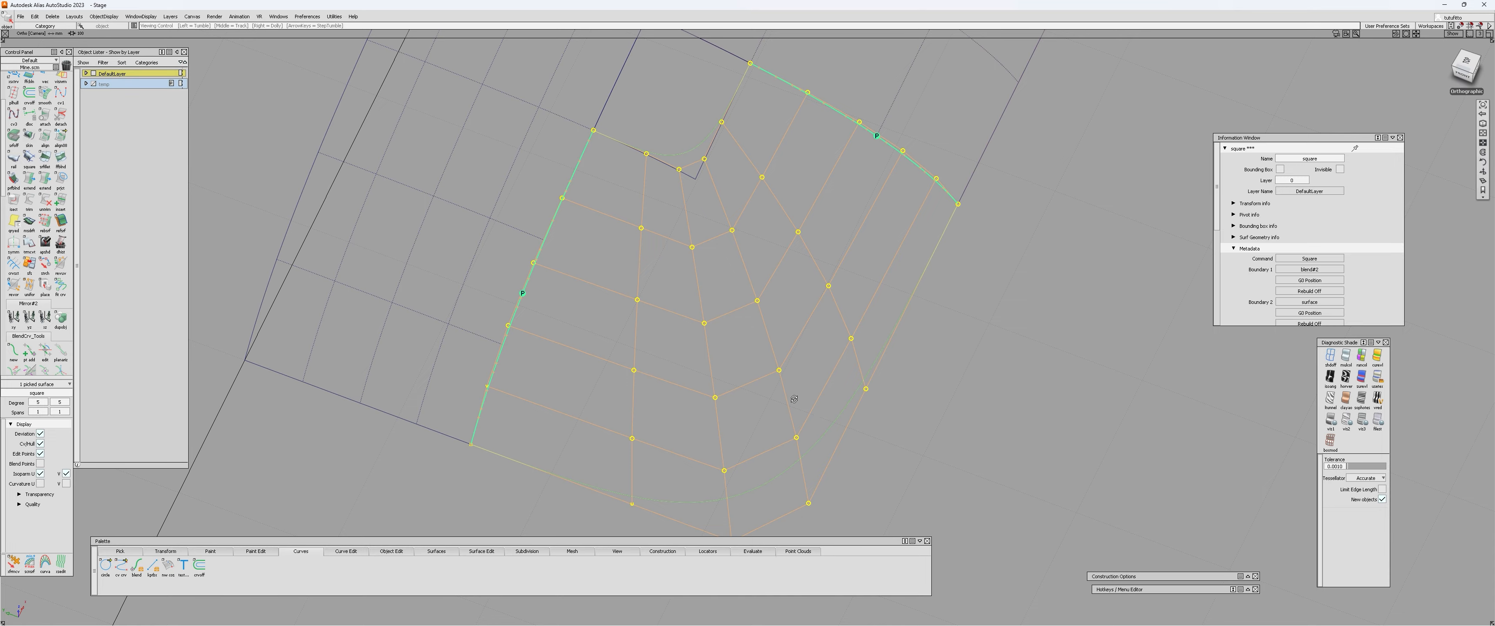
pyautogui.keyDown('alt'); pyautogui.keyDown('shift'); pyautogui.moveTo(794, 397); pyautogui.dragTo(455, 375); pyautogui.keyUp('shift'); pyautogui.keyUp('alt')
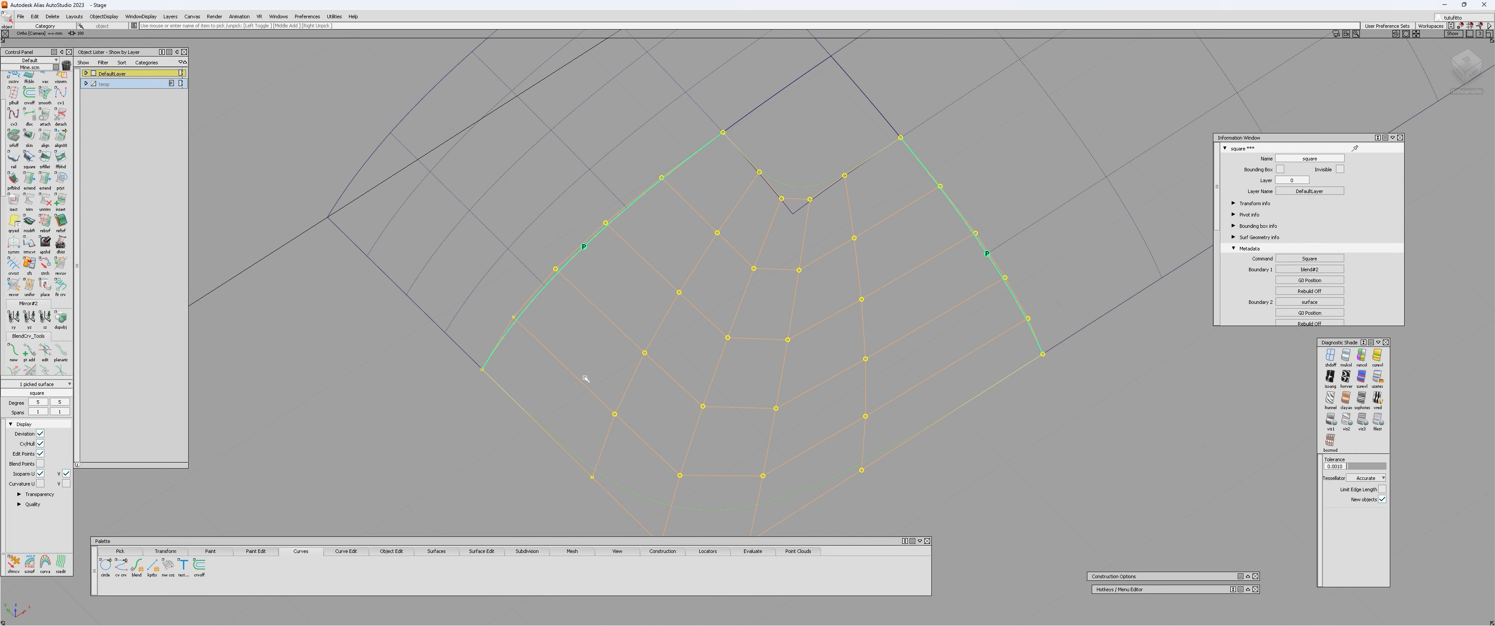
pyautogui.keyDown('alt'); pyautogui.keyDown('shift'); pyautogui.moveTo(585, 378); pyautogui.dragTo(642, 422); pyautogui.keyUp('shift'); pyautogui.keyUp('alt')
pyautogui.keyDown('alt'); pyautogui.keyDown('shift'); pyautogui.moveTo(642, 422); pyautogui.dragTo(862, 426, button='right'); pyautogui.keyUp('shift'); pyautogui.keyUp('alt')
pyautogui.keyDown('alt'); pyautogui.keyDown('shift'); pyautogui.moveTo(862, 426); pyautogui.dragTo(748, 398, button='middle'); pyautogui.keyUp('shift'); pyautogui.keyUp('alt')
pyautogui.click(807, 324)
pyautogui.click(762, 326)
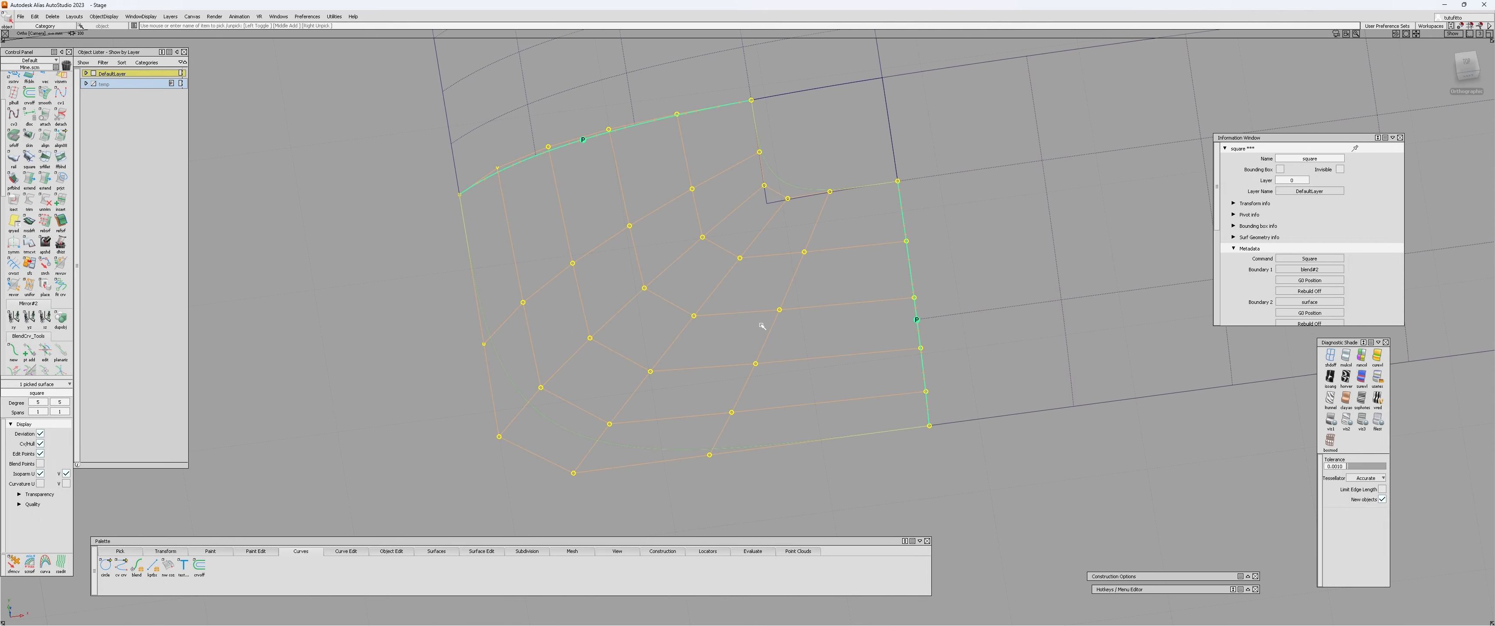
pyautogui.keyDown('alt'); pyautogui.keyDown('shift'); pyautogui.moveTo(762, 325); pyautogui.dragTo(892, 318); pyautogui.keyUp('shift'); pyautogui.keyUp('alt')
pyautogui.click(677, 284)
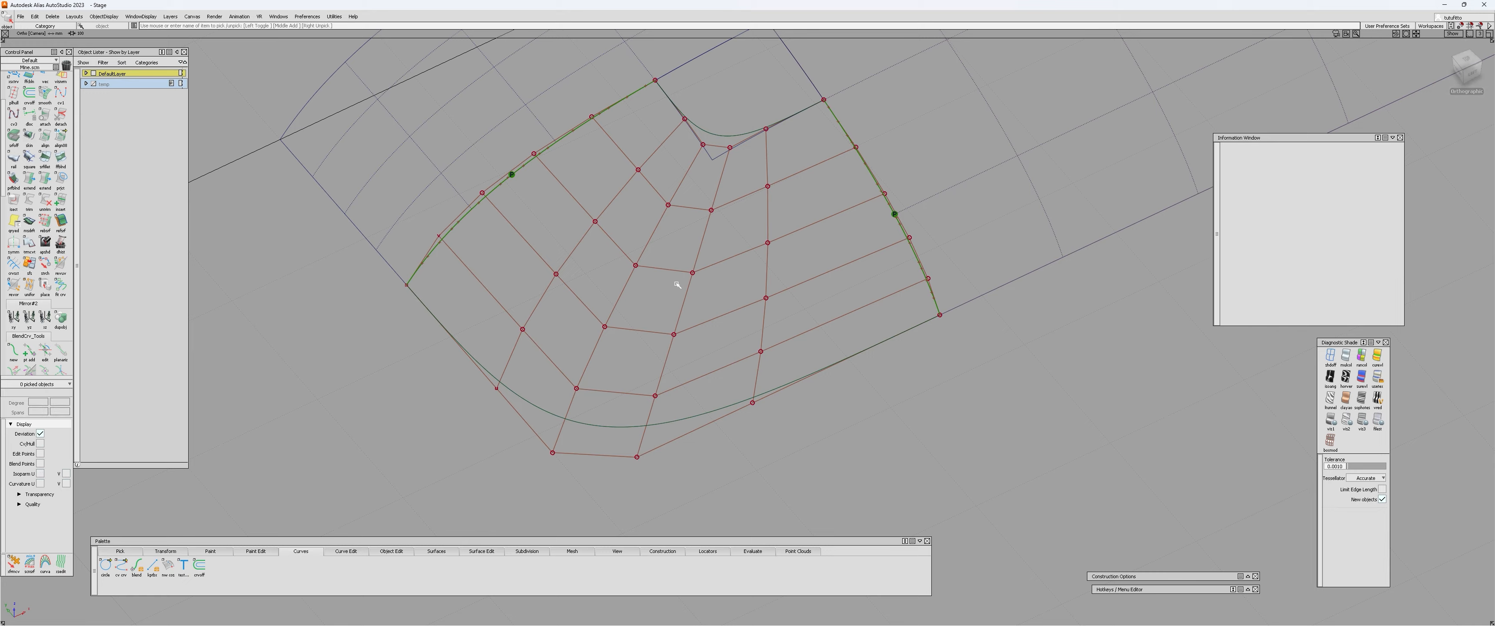
pyautogui.keyDown('alt'); pyautogui.keyDown('shift'); pyautogui.moveTo(678, 285); pyautogui.dragTo(791, 304); pyautogui.keyUp('shift'); pyautogui.keyUp('alt')
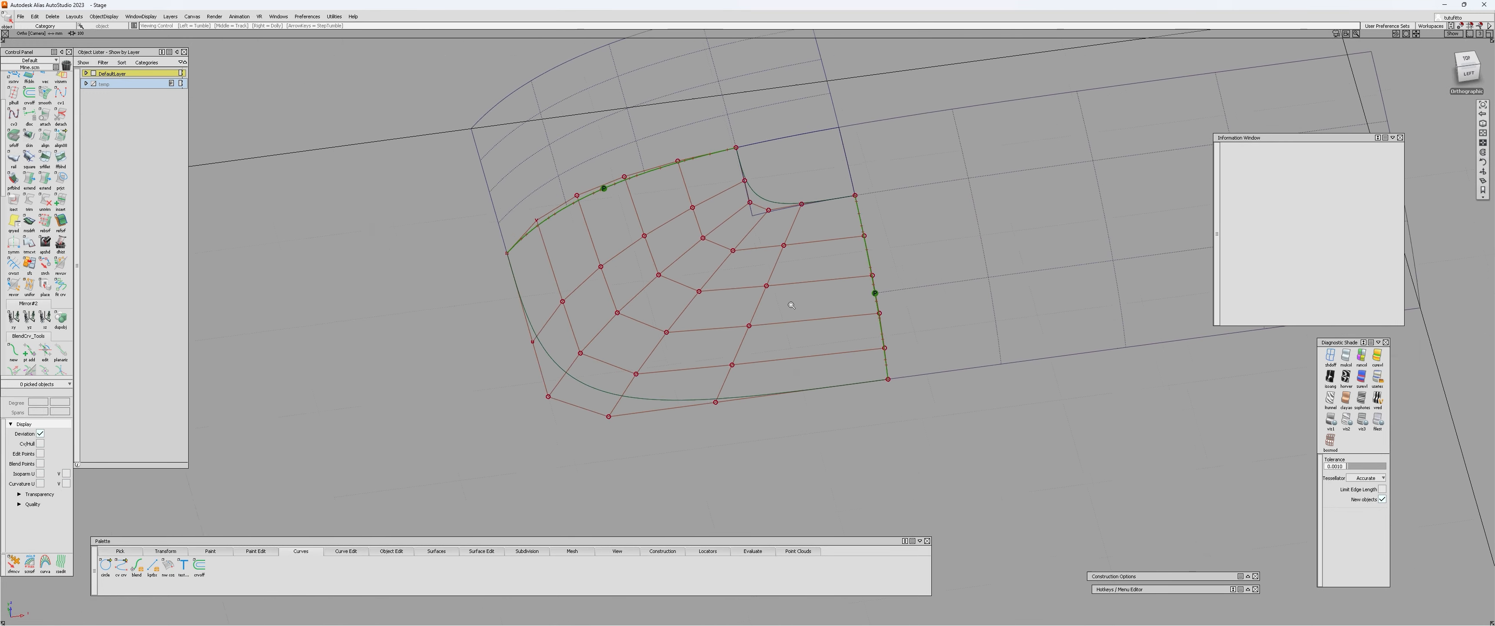
# Review the square surface's continuity settings and examine its control hull around the free inner boundary.
pyautogui.keyDown('alt'); pyautogui.keyDown('shift'); pyautogui.moveTo(791, 305); pyautogui.dragTo(714, 366, button='right'); pyautogui.keyUp('shift'); pyautogui.keyUp('alt')
pyautogui.click(723, 329)
pyautogui.keyDown('alt'); pyautogui.keyDown('shift'); pyautogui.moveTo(603, 371); pyautogui.dragTo(627, 358); pyautogui.keyUp('shift'); pyautogui.keyUp('alt')
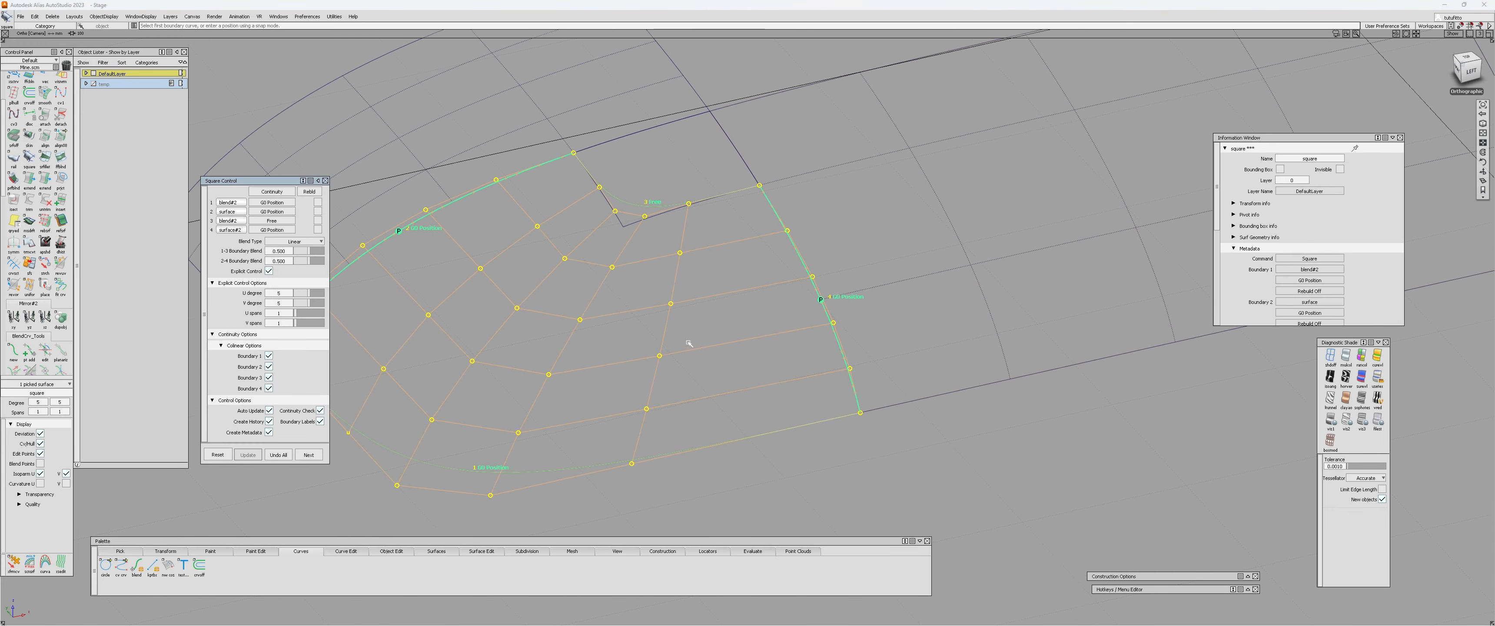
pyautogui.keyDown('alt'); pyautogui.keyDown('shift'); pyautogui.moveTo(627, 358); pyautogui.dragTo(735, 351, button='middle'); pyautogui.keyUp('shift'); pyautogui.keyUp('alt')
pyautogui.keyDown('alt'); pyautogui.keyDown('shift'); pyautogui.moveTo(735, 352); pyautogui.dragTo(812, 345); pyautogui.keyUp('shift'); pyautogui.keyUp('alt')
pyautogui.keyDown('alt'); pyautogui.keyDown('shift'); pyautogui.moveTo(775, 414); pyautogui.dragTo(798, 280); pyautogui.keyUp('shift'); pyautogui.keyUp('alt')
pyautogui.keyDown('alt'); pyautogui.keyDown('shift'); pyautogui.moveTo(586, 290); pyautogui.dragTo(789, 337); pyautogui.keyUp('shift'); pyautogui.keyUp('alt')
pyautogui.keyDown('ctrl'); pyautogui.keyDown('shift'); pyautogui.moveTo(788, 296); pyautogui.dragTo(902, 330); pyautogui.keyUp('shift'); pyautogui.keyUp('ctrl')
pyautogui.press('Return')
pyautogui.keyDown('alt'); pyautogui.keyDown('shift'); pyautogui.moveTo(813, 343); pyautogui.dragTo(873, 379); pyautogui.keyUp('shift'); pyautogui.keyUp('alt')
pyautogui.keyDown('alt'); pyautogui.keyDown('shift'); pyautogui.moveTo(524, 278); pyautogui.dragTo(474, 357, button='middle'); pyautogui.keyUp('shift'); pyautogui.keyUp('alt')
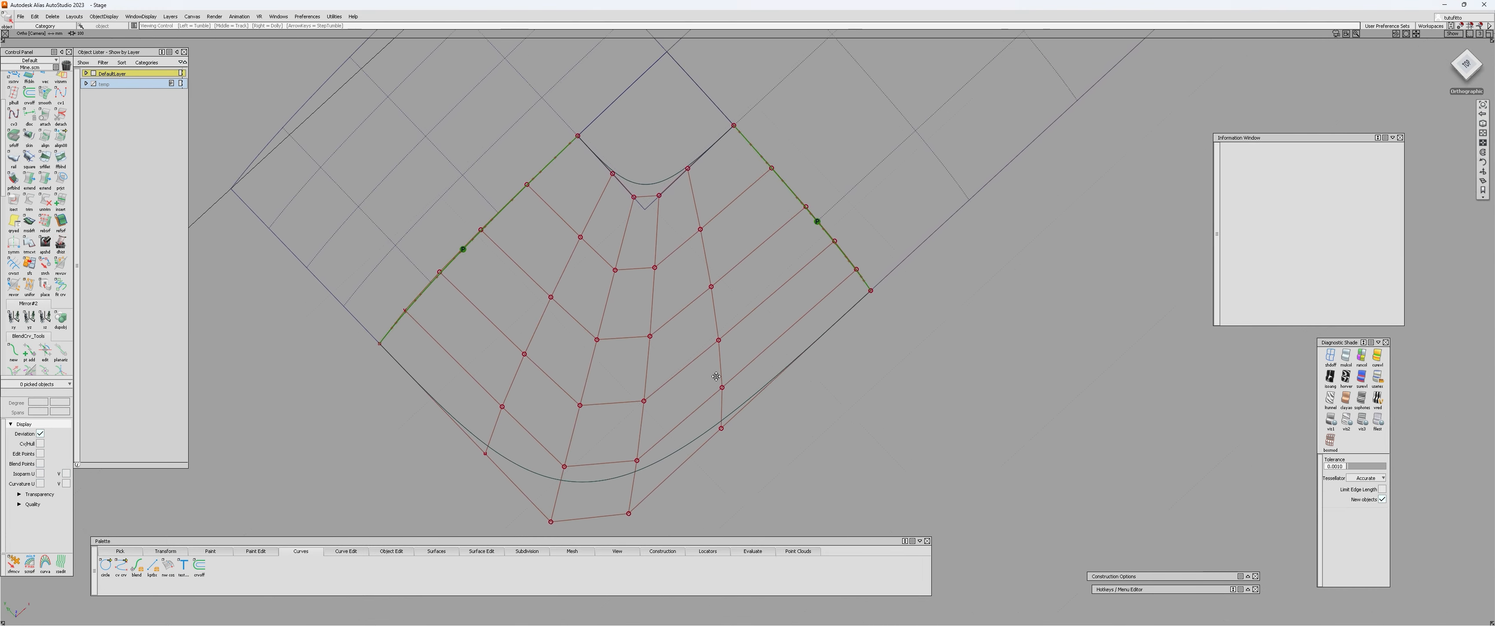
# Examine how the square surface's hull rows leave the edge shared with the neighbouring patch.
pyautogui.keyDown('alt'); pyautogui.keyDown('shift'); pyautogui.moveTo(543, 357); pyautogui.dragTo(618, 264); pyautogui.keyUp('shift'); pyautogui.keyUp('alt')
pyautogui.click(781, 196)
pyautogui.keyDown('alt'); pyautogui.keyDown('shift'); pyautogui.moveTo(655, 187); pyautogui.dragTo(741, 283, button='middle'); pyautogui.keyUp('shift'); pyautogui.keyUp('alt')
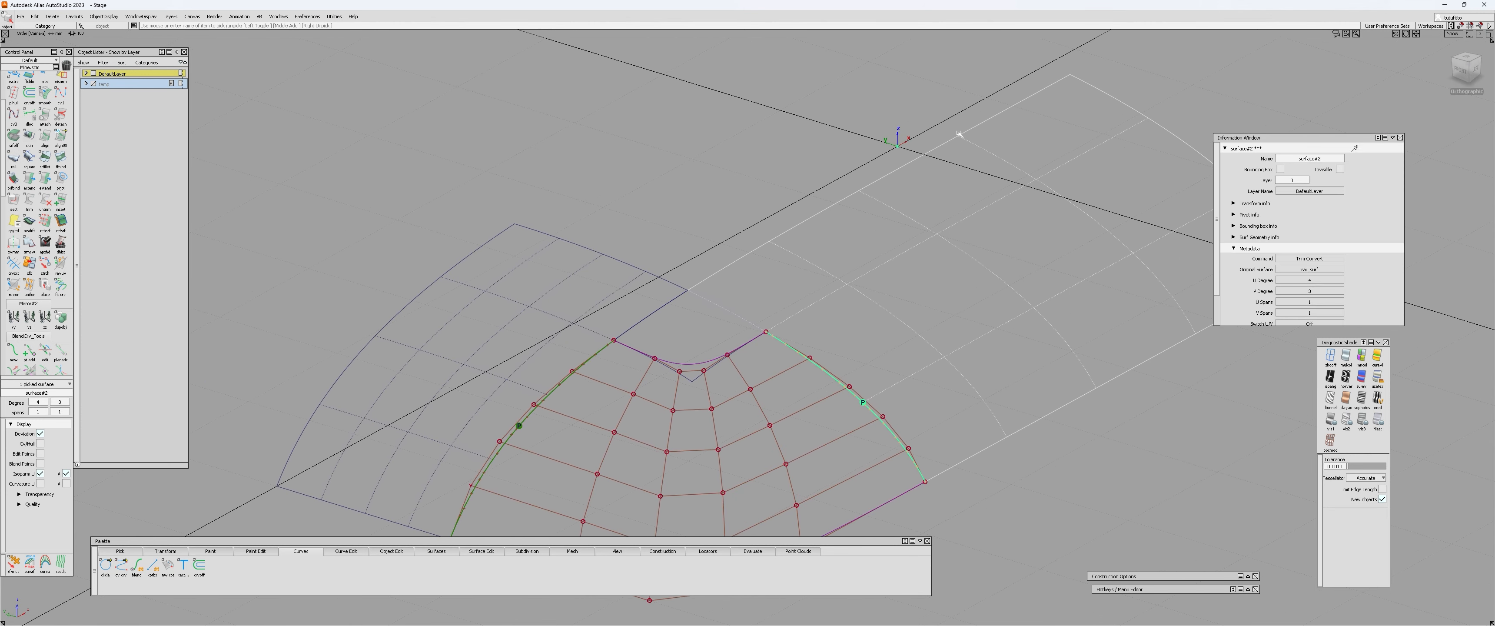
pyautogui.click(801, 291)
pyautogui.keyDown('ctrl'); pyautogui.keyDown('shift'); pyautogui.moveTo(801, 290); pyautogui.dragTo(745, 284); pyautogui.keyUp('shift'); pyautogui.keyUp('ctrl')
pyautogui.click(739, 317)
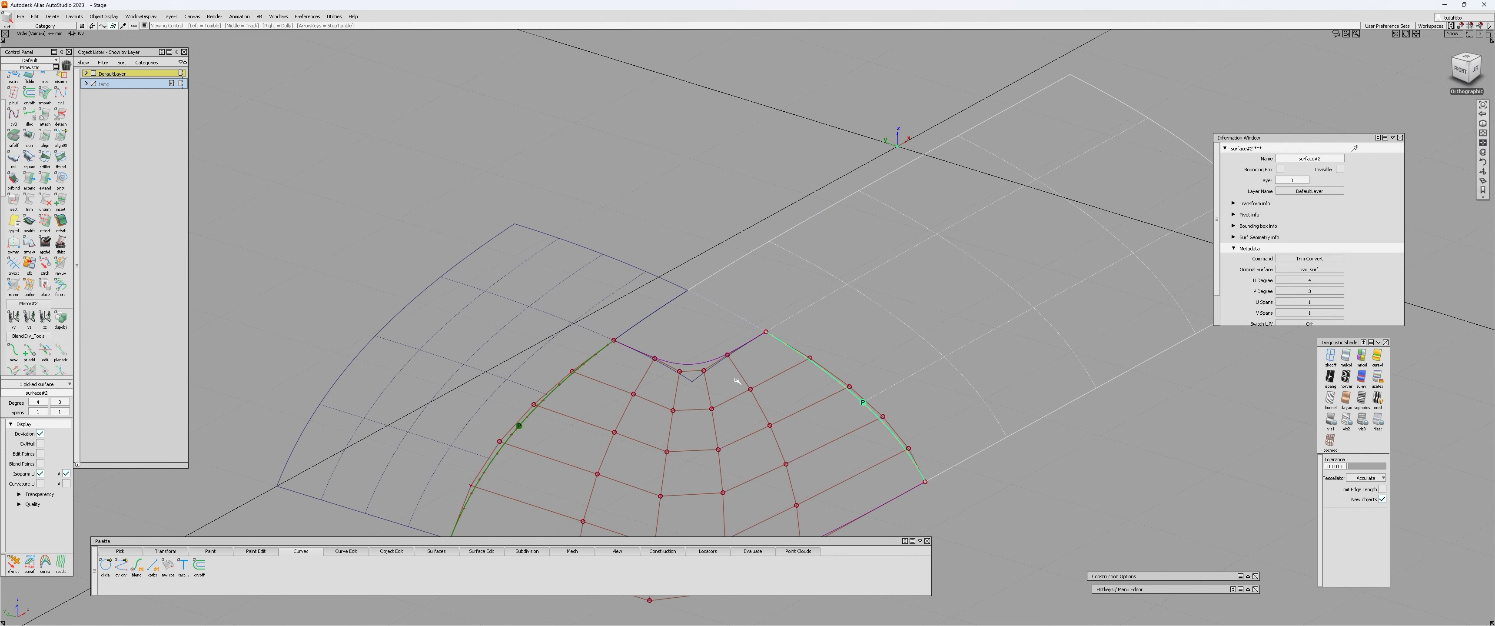
pyautogui.keyDown('alt'); pyautogui.keyDown('shift'); pyautogui.moveTo(730, 379); pyautogui.dragTo(585, 472); pyautogui.keyUp('shift'); pyautogui.keyUp('alt')
pyautogui.click(815, 405)
pyautogui.keyDown('alt'); pyautogui.keyDown('shift'); pyautogui.moveTo(585, 472); pyautogui.dragTo(436, 398, button='middle'); pyautogui.keyUp('shift'); pyautogui.keyUp('alt')
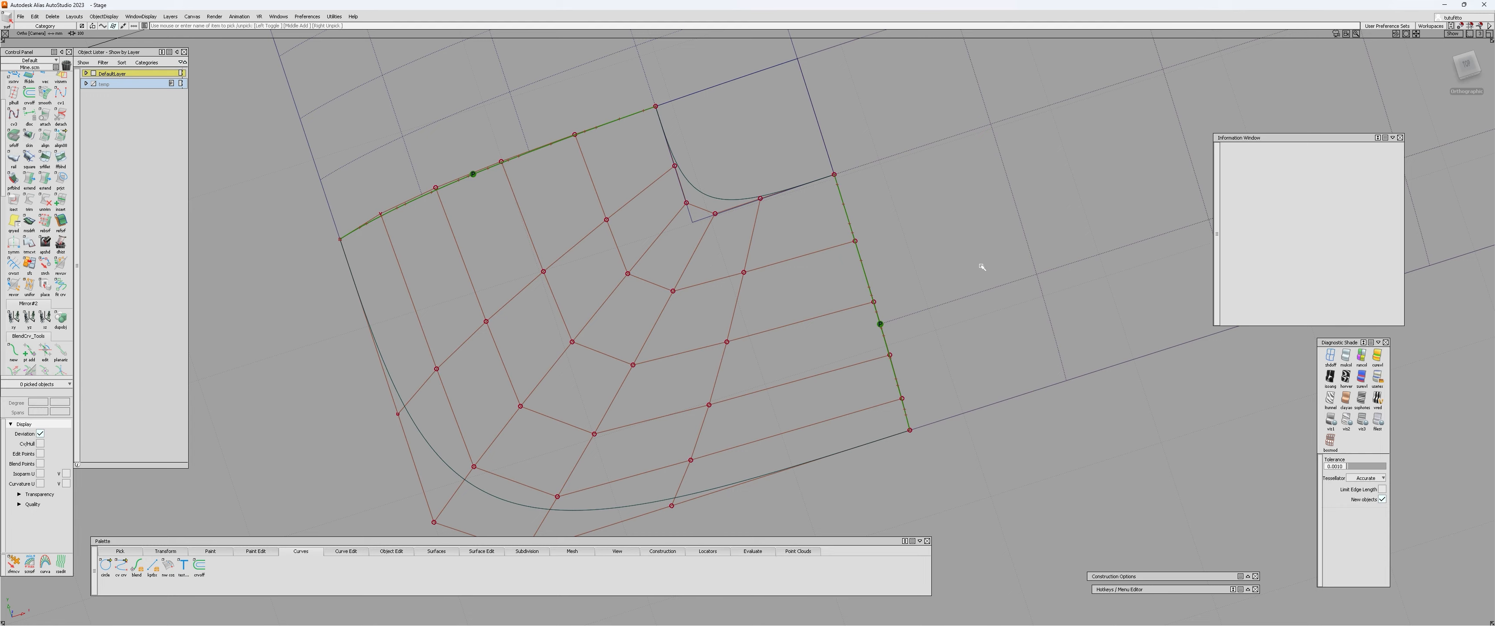
pyautogui.keyDown('alt'); pyautogui.keyDown('shift'); pyautogui.moveTo(971, 278); pyautogui.dragTo(799, 346); pyautogui.keyUp('shift'); pyautogui.keyUp('alt')
pyautogui.keyDown('ctrl'); pyautogui.keyDown('shift'); pyautogui.moveTo(793, 361); pyautogui.dragTo(791, 395, button='right'); pyautogui.keyUp('shift'); pyautogui.keyUp('ctrl')
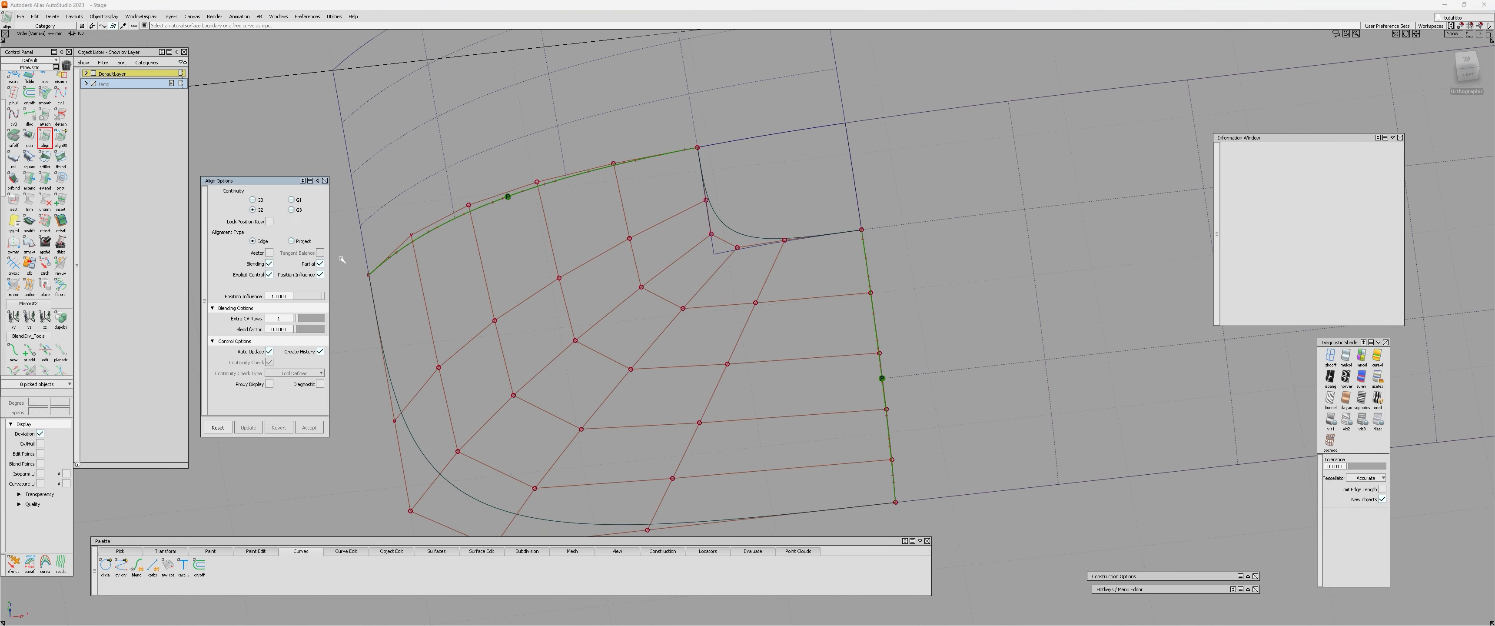
# Align the square surface's edge to the neighbouring patch with G2 continuity, Edge type, Blending, Partial and Explicit Control, and view it from above.
pyautogui.moveTo(249, 181); pyautogui.dragTo(256, 198)
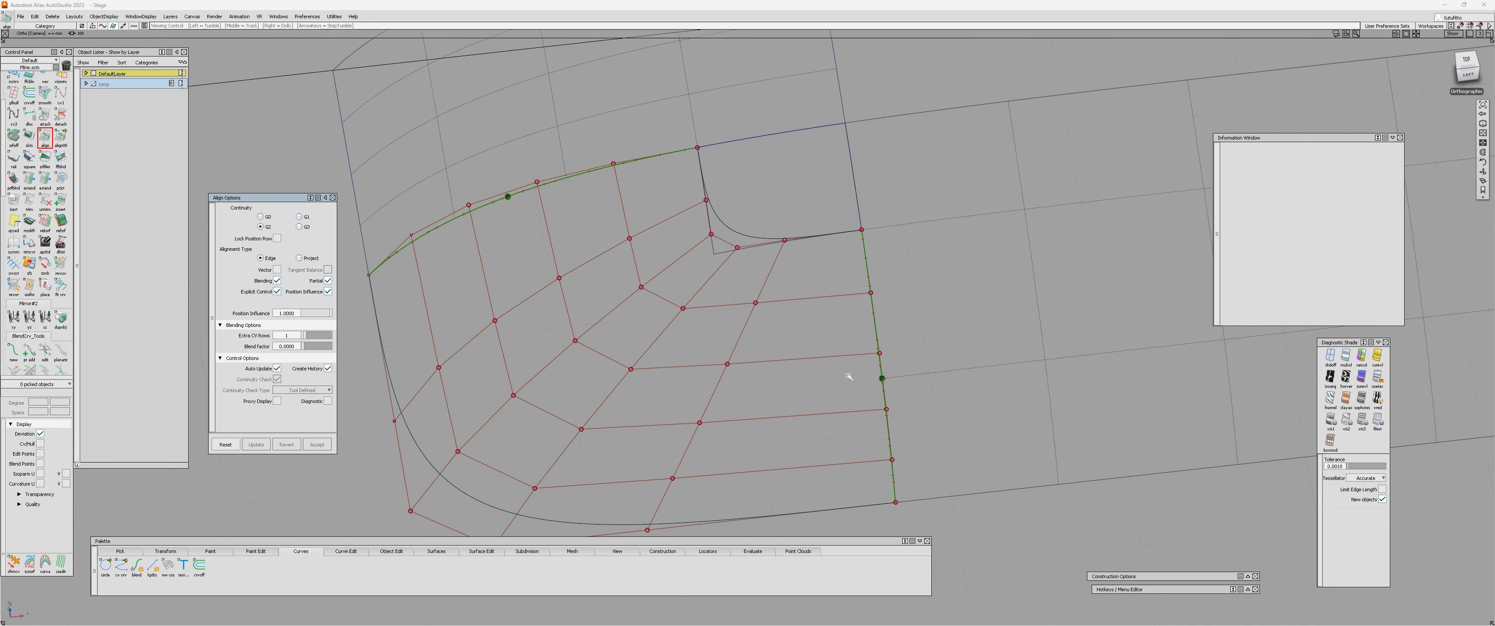
pyautogui.keyDown('alt'); pyautogui.keyDown('shift'); pyautogui.moveTo(848, 376); pyautogui.dragTo(851, 340, button='middle'); pyautogui.keyUp('shift'); pyautogui.keyUp('alt')
pyautogui.moveTo(274, 201); pyautogui.dragTo(269, 205)
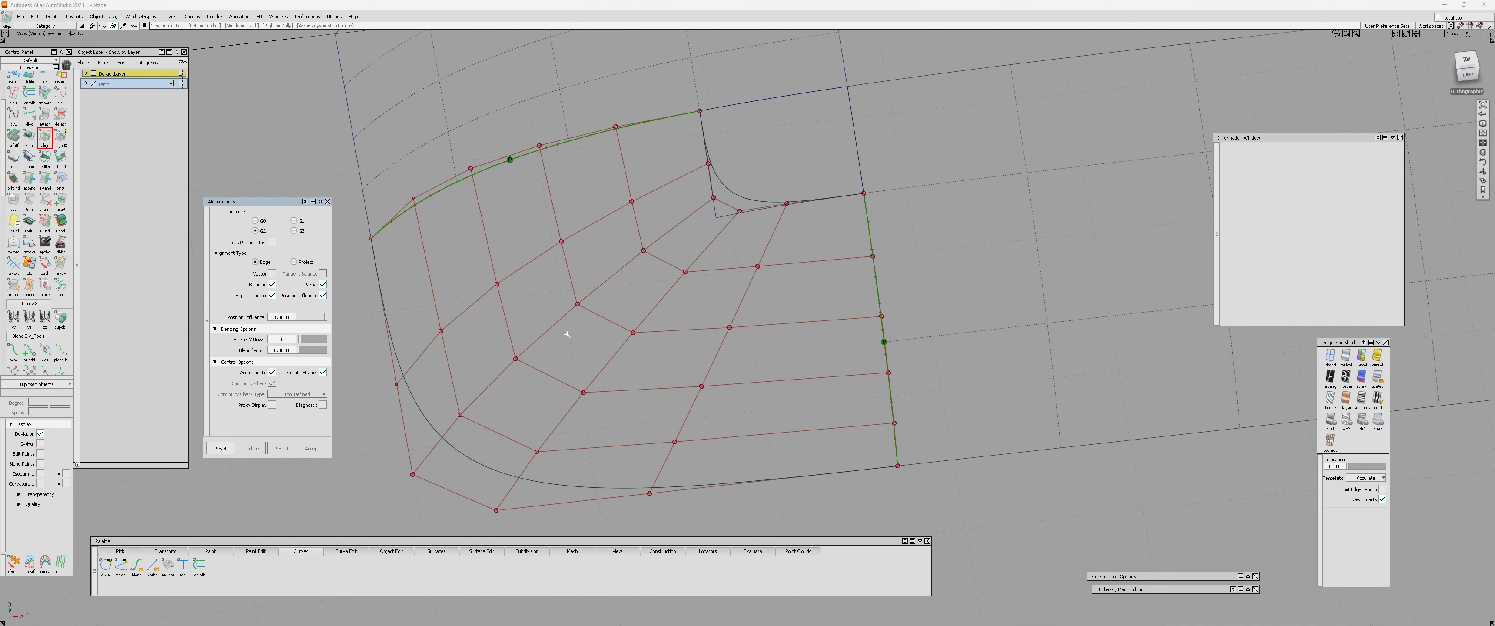
pyautogui.keyDown('alt'); pyautogui.keyDown('shift'); pyautogui.moveTo(854, 388); pyautogui.dragTo(798, 388, button='right'); pyautogui.keyUp('shift'); pyautogui.keyUp('alt')
pyautogui.keyDown('alt'); pyautogui.keyDown('shift'); pyautogui.moveTo(798, 387); pyautogui.dragTo(834, 391); pyautogui.keyUp('shift'); pyautogui.keyUp('alt')
pyautogui.keyDown('alt'); pyautogui.keyDown('shift'); pyautogui.moveTo(772, 352); pyautogui.dragTo(808, 341); pyautogui.keyUp('shift'); pyautogui.keyUp('alt')
pyautogui.keyDown('alt'); pyautogui.keyDown('shift'); pyautogui.moveTo(817, 243); pyautogui.dragTo(778, 257, button='right'); pyautogui.keyUp('shift'); pyautogui.keyUp('alt')
pyautogui.click(855, 245)
pyautogui.keyDown('alt'); pyautogui.keyDown('shift'); pyautogui.moveTo(777, 257); pyautogui.dragTo(769, 278); pyautogui.keyUp('shift'); pyautogui.keyUp('alt')
pyautogui.keyDown('alt'); pyautogui.keyDown('shift'); pyautogui.moveTo(769, 278); pyautogui.dragTo(801, 280, button='right'); pyautogui.keyUp('shift'); pyautogui.keyUp('alt')
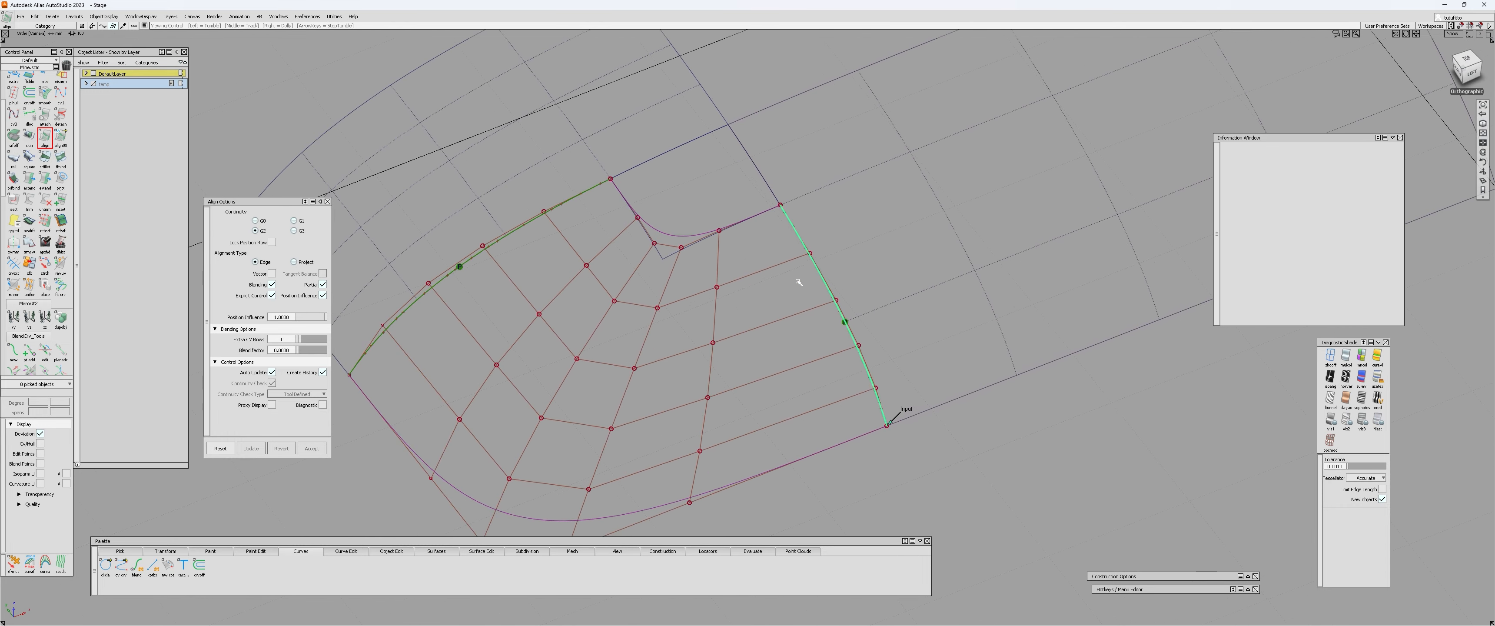
pyautogui.click(831, 292)
pyautogui.keyDown('alt'); pyautogui.keyDown('shift'); pyautogui.moveTo(830, 292); pyautogui.dragTo(700, 269); pyautogui.keyUp('shift'); pyautogui.keyUp('alt')
pyautogui.keyDown('alt'); pyautogui.keyDown('shift'); pyautogui.moveTo(700, 269); pyautogui.dragTo(1301, 142, button='right'); pyautogui.keyUp('shift'); pyautogui.keyUp('alt')
pyautogui.click(1469, 70)
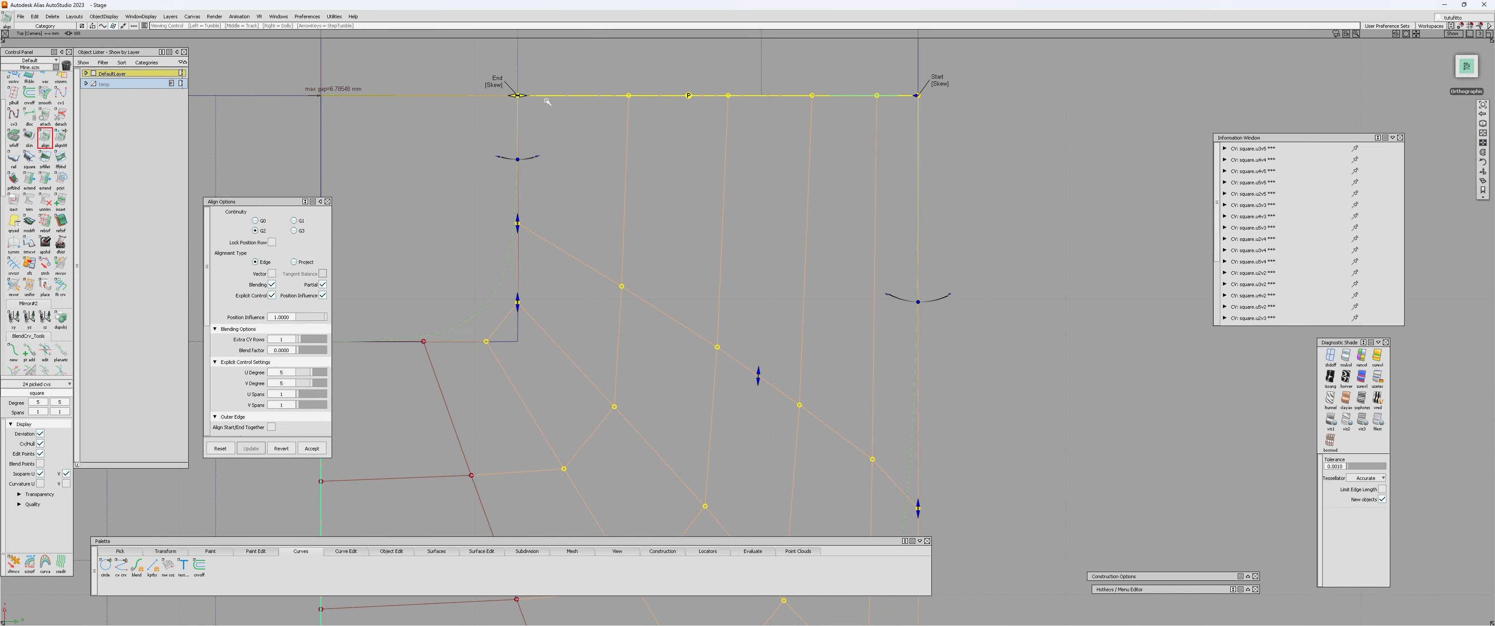
# Try the Edge direction for the alignment's start and end, and return both to Skew.
pyautogui.click(940, 84)
pyautogui.click(495, 85)
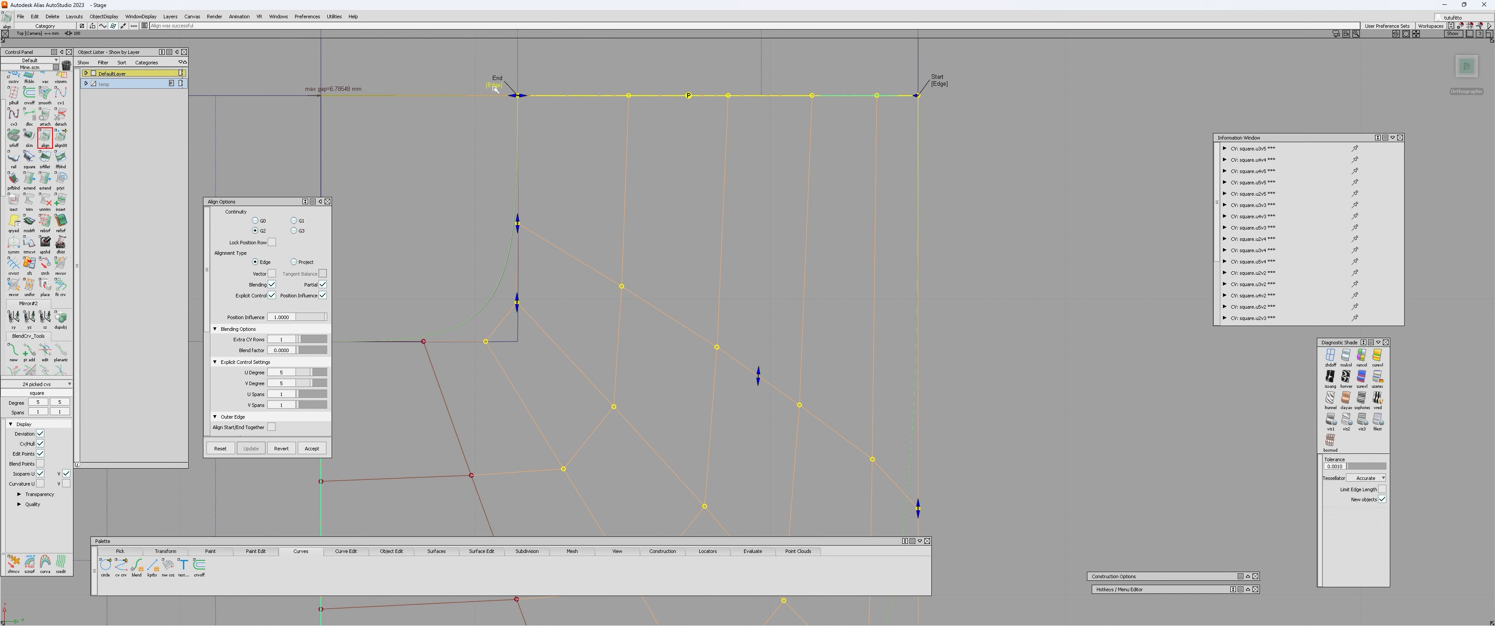
pyautogui.click(495, 86)
pyautogui.click(937, 86)
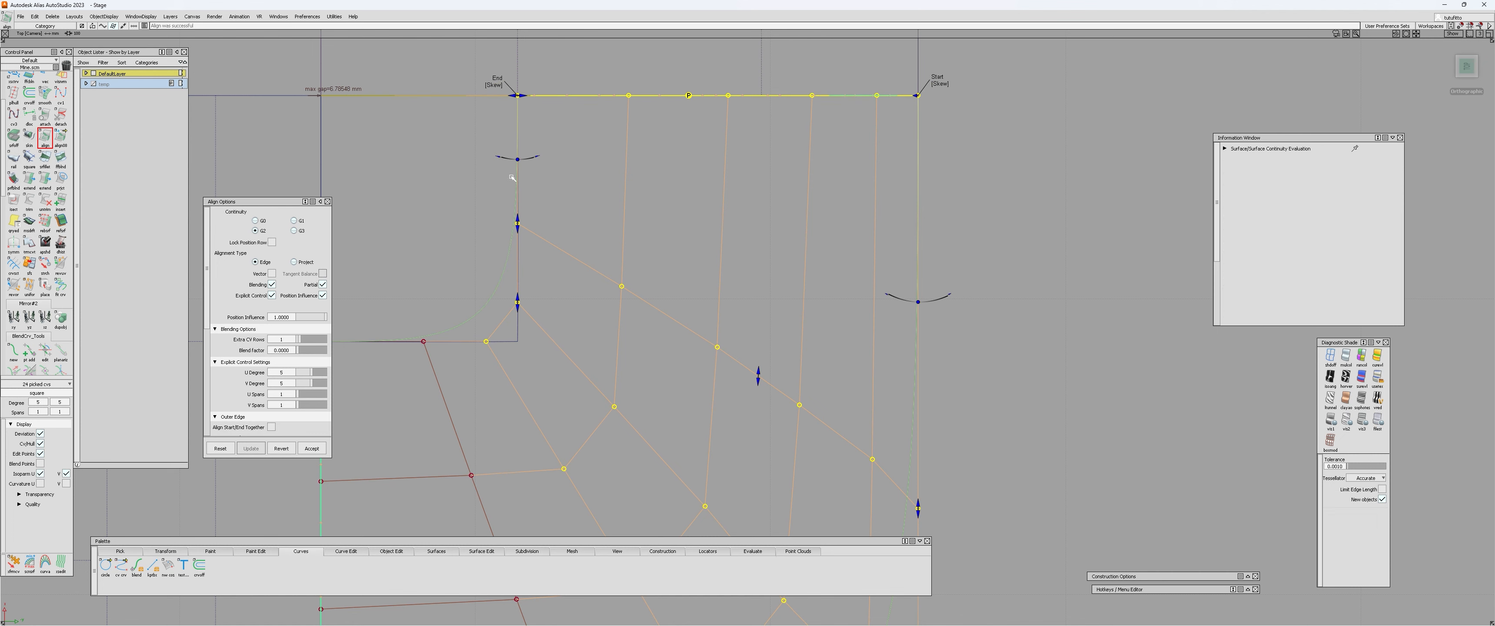
pyautogui.keyDown('alt'); pyautogui.keyDown('shift'); pyautogui.moveTo(734, 337); pyautogui.dragTo(694, 191, button='middle'); pyautogui.keyUp('shift'); pyautogui.keyUp('alt')
pyautogui.keyDown('alt'); pyautogui.keyDown('shift'); pyautogui.moveTo(694, 192); pyautogui.dragTo(725, 74, button='right'); pyautogui.keyUp('shift'); pyautogui.keyUp('alt')
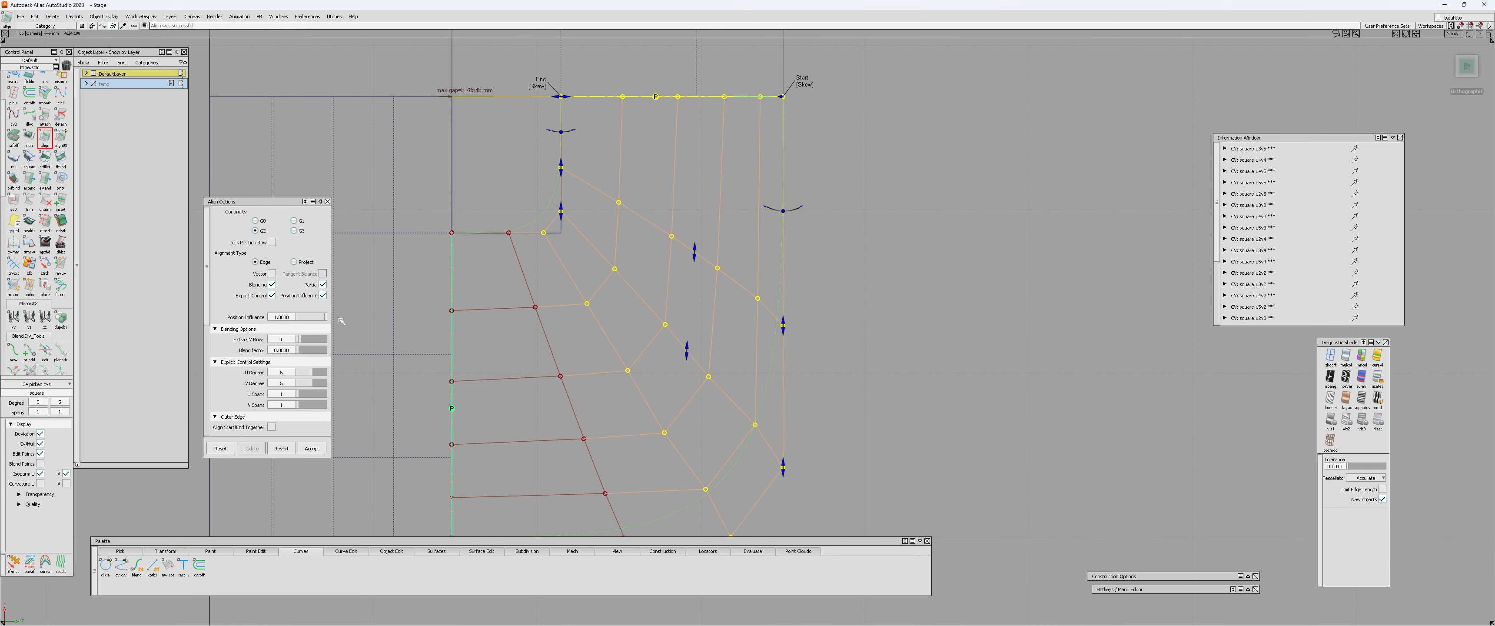
# Set the alignment's extra CV rows to 0 and accept the alignment.
pyautogui.moveTo(300, 339); pyautogui.dragTo(292, 340)
pyautogui.keyDown('alt'); pyautogui.keyDown('shift'); pyautogui.moveTo(828, 390); pyautogui.dragTo(777, 385); pyautogui.keyUp('shift'); pyautogui.keyUp('alt')
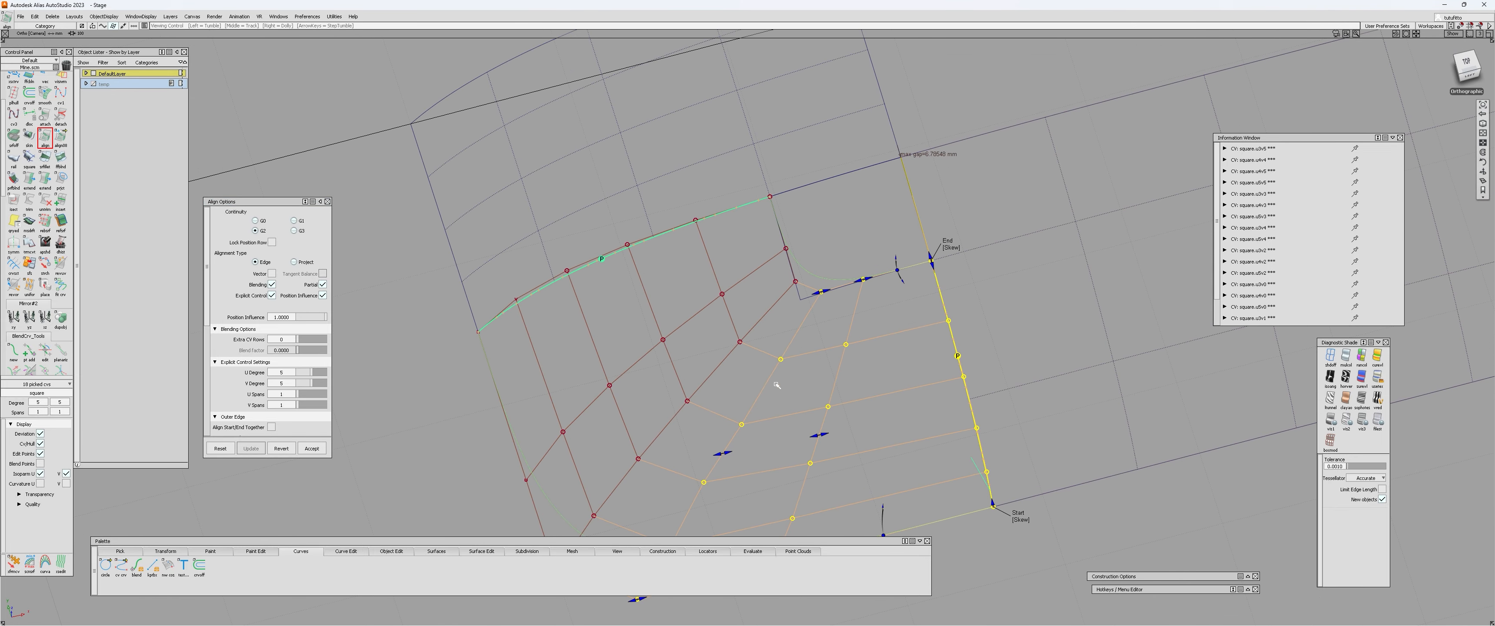
pyautogui.keyDown('alt'); pyautogui.keyDown('shift'); pyautogui.moveTo(777, 385); pyautogui.dragTo(689, 334, button='middle'); pyautogui.keyUp('shift'); pyautogui.keyUp('alt')
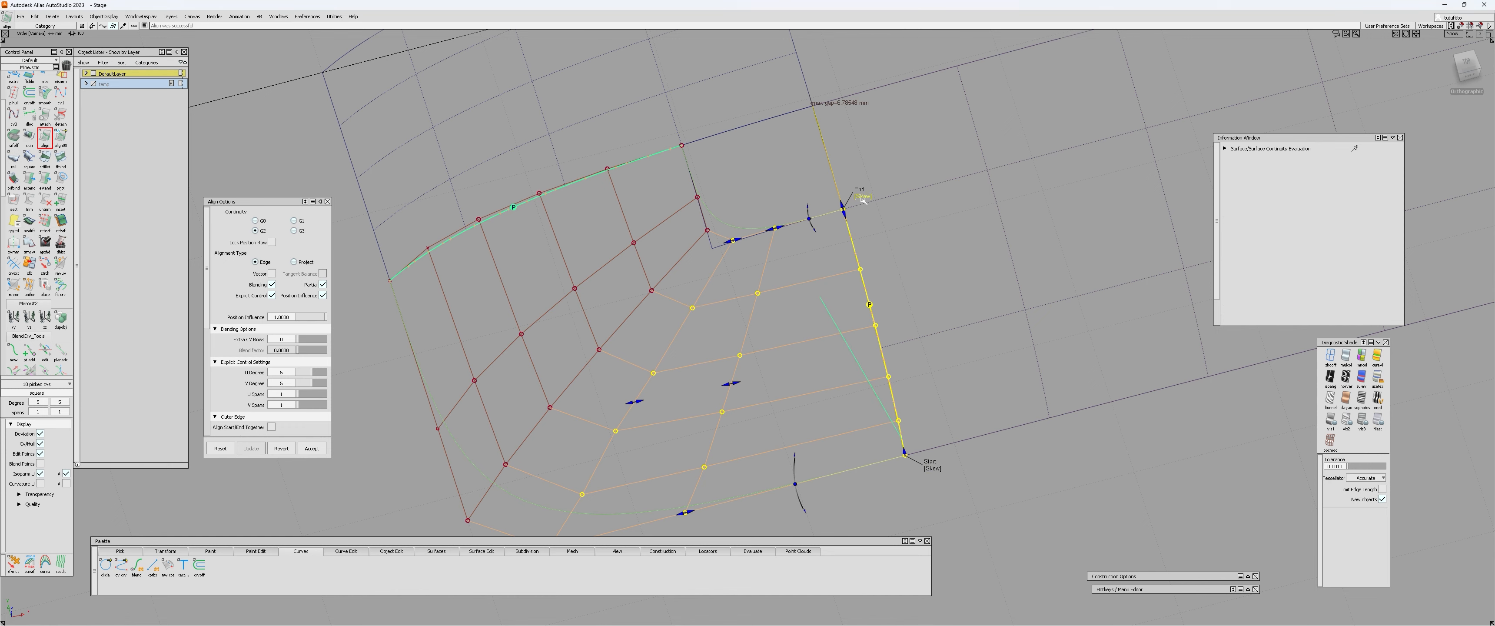
pyautogui.keyDown('alt'); pyautogui.keyDown('shift'); pyautogui.moveTo(863, 201); pyautogui.dragTo(885, 162); pyautogui.keyUp('shift'); pyautogui.keyUp('alt')
pyautogui.click(312, 448)
pyautogui.keyDown('alt'); pyautogui.keyDown('shift'); pyautogui.moveTo(794, 324); pyautogui.dragTo(786, 290); pyautogui.keyUp('shift'); pyautogui.keyUp('alt')
pyautogui.click(919, 217)
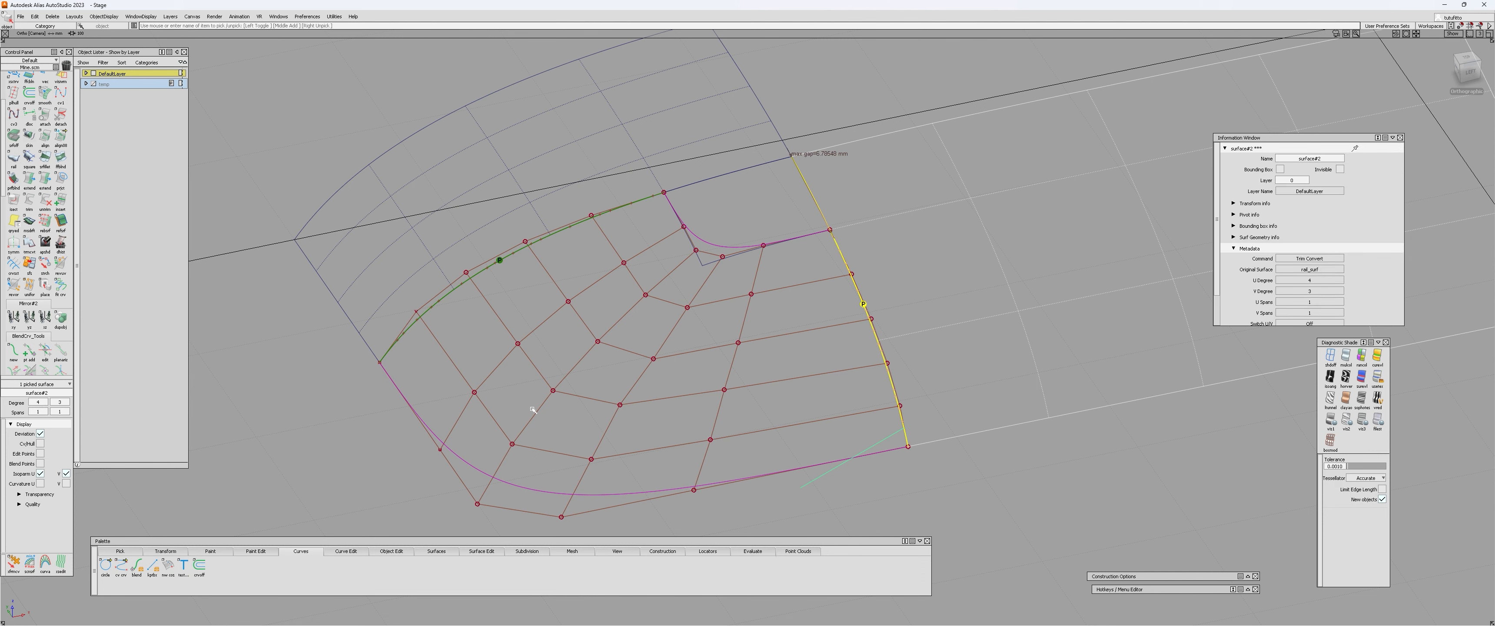
# Reopen and accept the square surface's alignment, and pick the neighbouring patch with the trimmed-surface tool.
pyautogui.keyDown('alt'); pyautogui.keyDown('shift'); pyautogui.moveTo(574, 367); pyautogui.dragTo(616, 349); pyautogui.keyUp('shift'); pyautogui.keyUp('alt')
pyautogui.keyDown('ctrl'); pyautogui.keyDown('shift'); pyautogui.moveTo(684, 360); pyautogui.dragTo(765, 364); pyautogui.keyUp('shift'); pyautogui.keyUp('ctrl')
pyautogui.click(765, 365)
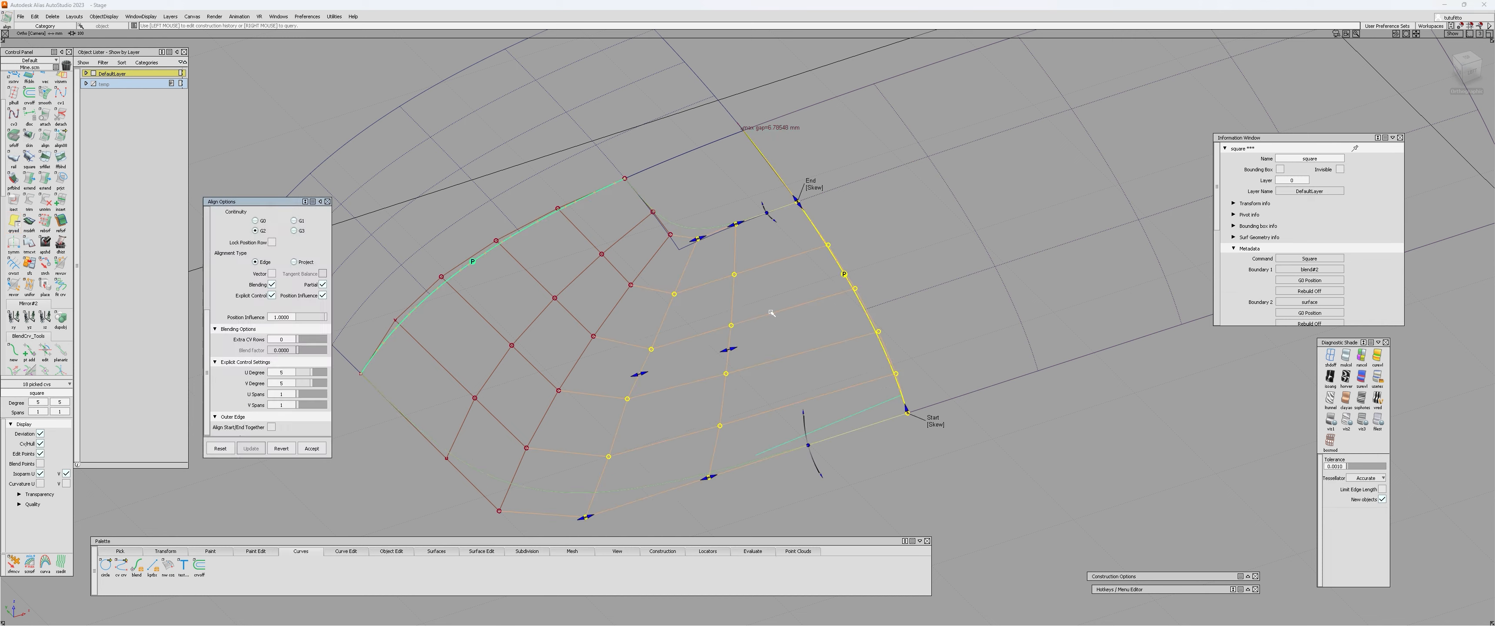
pyautogui.click(306, 448)
pyautogui.keyDown('ctrl'); pyautogui.keyDown('shift'); pyautogui.moveTo(902, 233); pyautogui.dragTo(904, 211, button='middle'); pyautogui.keyUp('shift'); pyautogui.keyUp('ctrl')
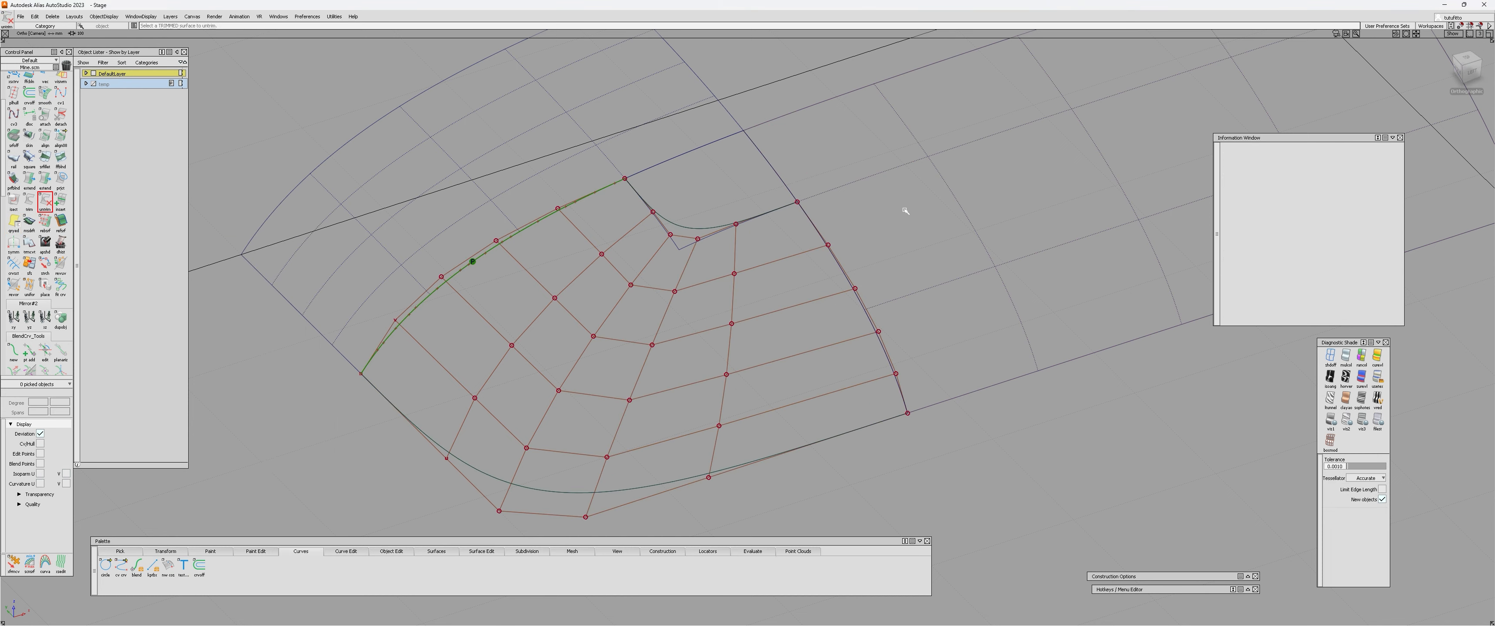
pyautogui.click(904, 192)
# Align the square surface's edge to the neighbouring patch again with G2 continuity, zero extra CV rows and Edge directions at both ends.
pyautogui.keyDown('alt'); pyautogui.keyDown('shift'); pyautogui.moveTo(791, 290); pyautogui.dragTo(821, 304); pyautogui.keyUp('shift'); pyautogui.keyUp('alt')
pyautogui.keyDown('ctrl'); pyautogui.keyDown('shift'); pyautogui.moveTo(820, 304); pyautogui.dragTo(760, 305, button='middle'); pyautogui.keyUp('shift'); pyautogui.keyUp('ctrl')
pyautogui.click(829, 313)
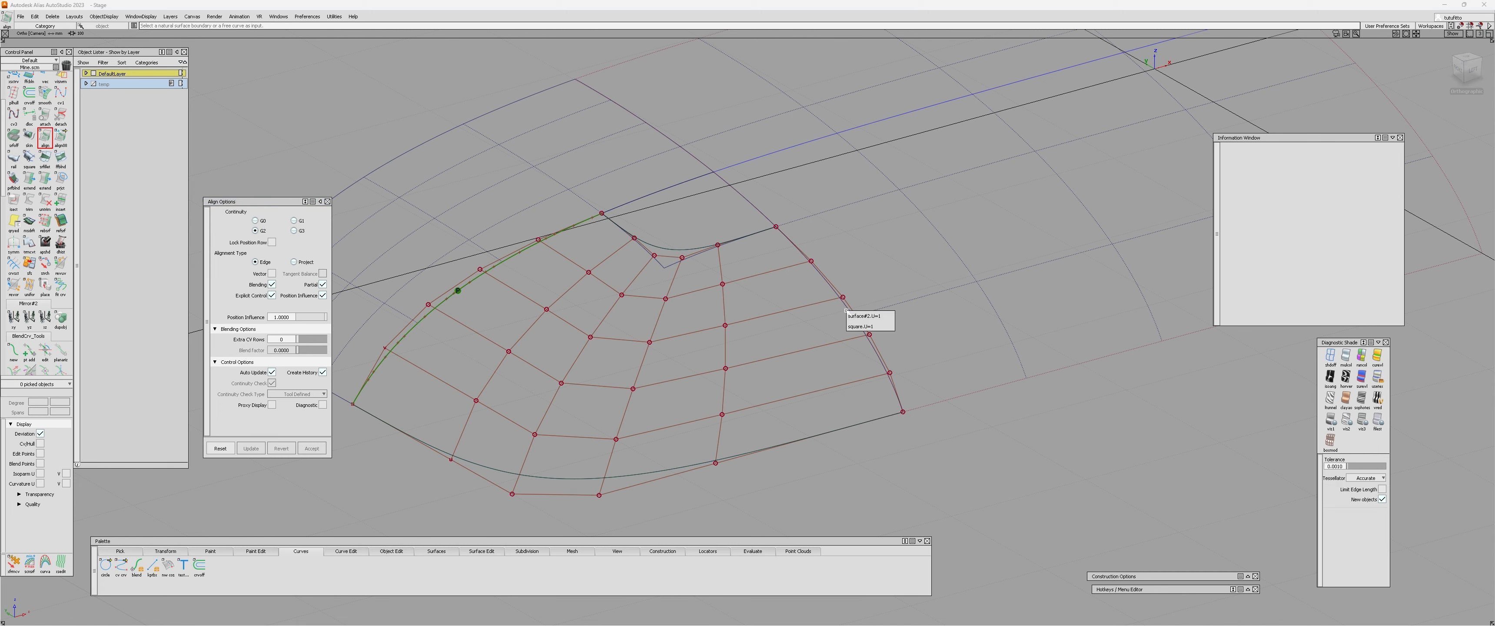
pyautogui.click(850, 317)
pyautogui.click(847, 306)
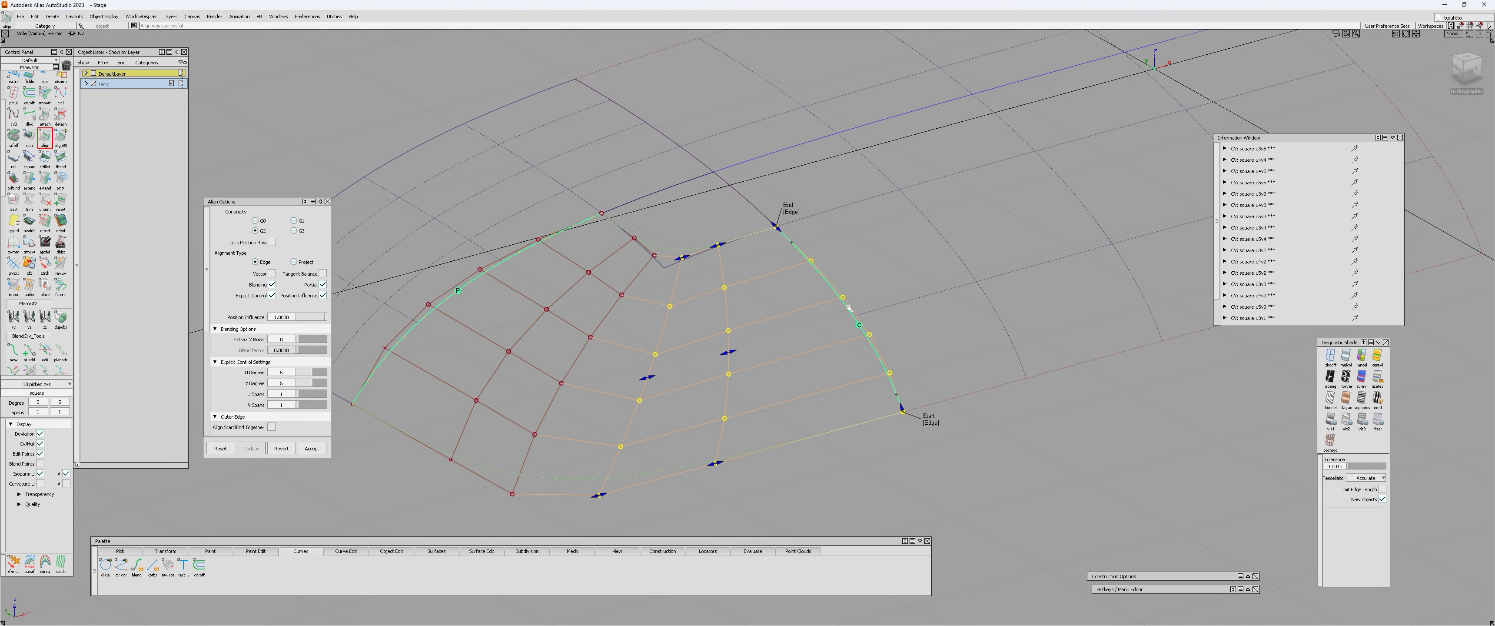
pyautogui.keyDown('alt'); pyautogui.keyDown('shift'); pyautogui.moveTo(723, 308); pyautogui.dragTo(1094, 490); pyautogui.keyUp('shift'); pyautogui.keyUp('alt')
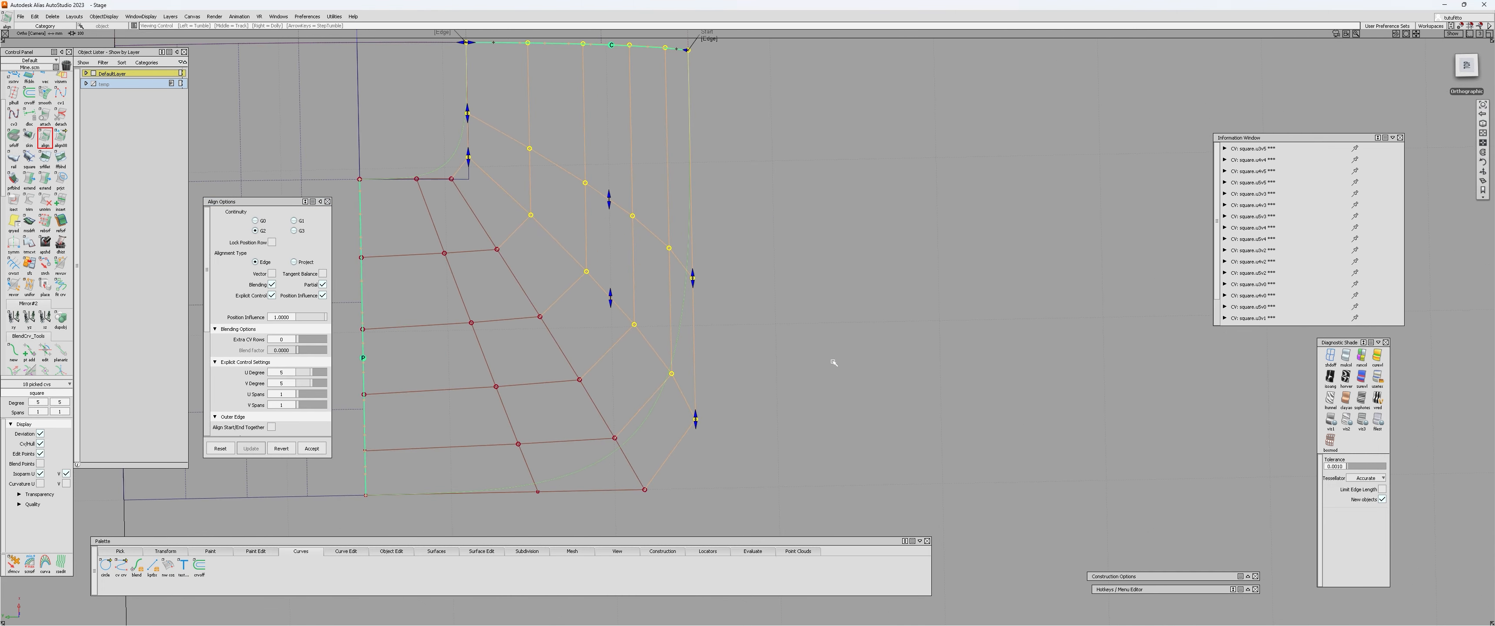
pyautogui.keyDown('alt'); pyautogui.keyDown('shift'); pyautogui.moveTo(737, 340); pyautogui.dragTo(841, 458, button='middle'); pyautogui.keyUp('shift'); pyautogui.keyUp('alt')
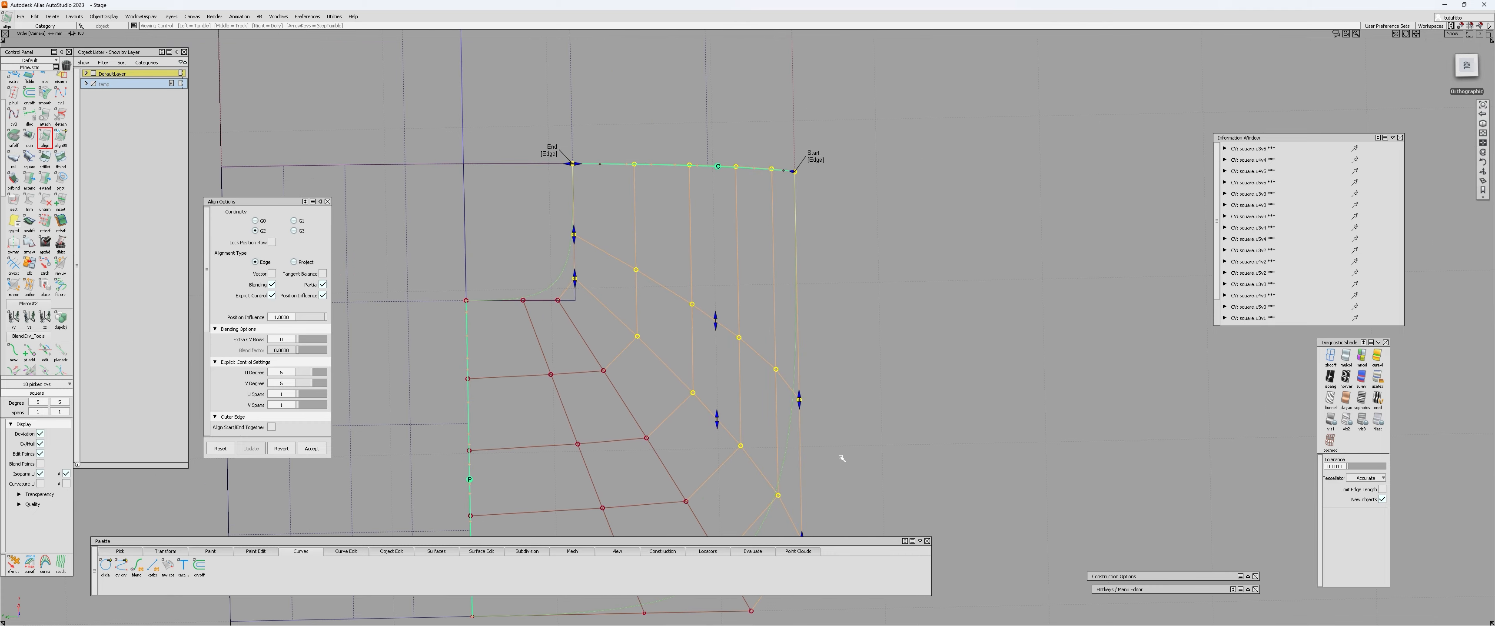
# In plan view, draw a straight edit-point curve from the third CV on the aligned edge along its hull row.
pyautogui.click(1461, 69)
pyautogui.keyDown('alt'); pyautogui.keyDown('shift'); pyautogui.moveTo(657, 240); pyautogui.dragTo(752, 207, button='right'); pyautogui.keyUp('shift'); pyautogui.keyUp('alt')
pyautogui.click(675, 178)
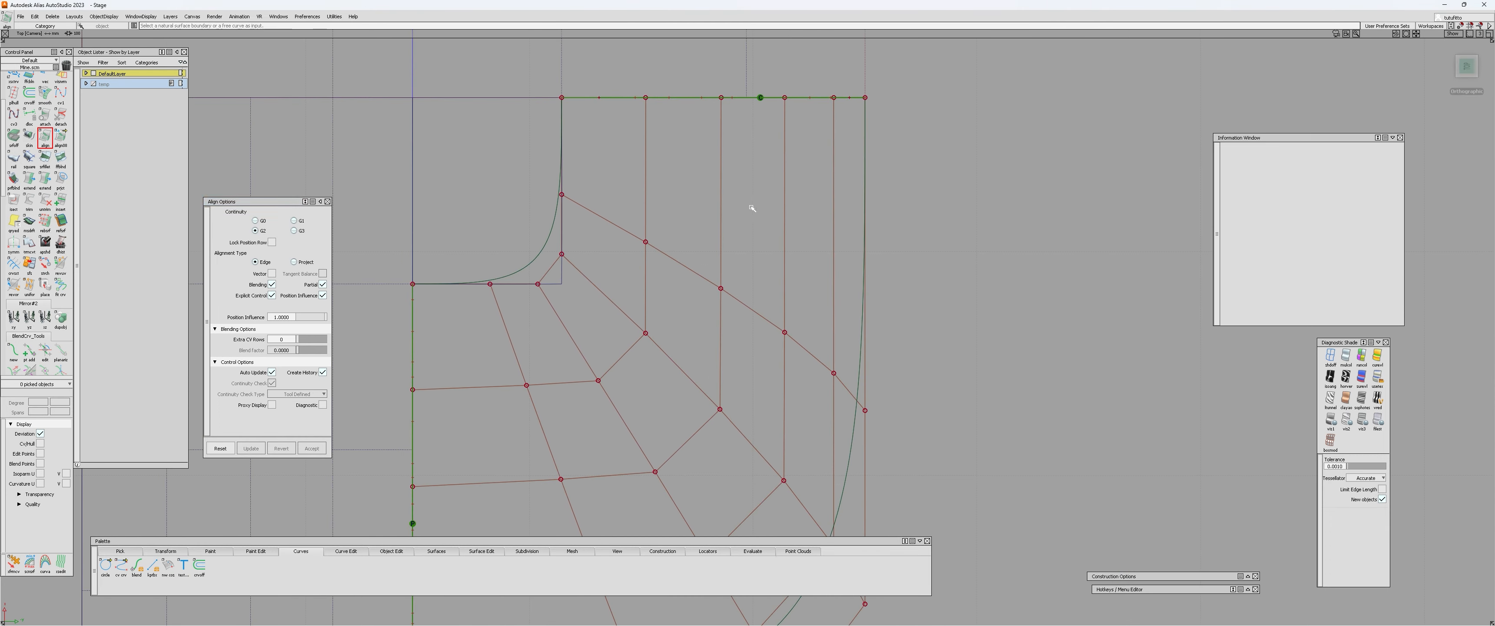
pyautogui.press('1')
pyautogui.keyDown('ctrl'); pyautogui.click(730, 153); pyautogui.keyUp('ctrl')
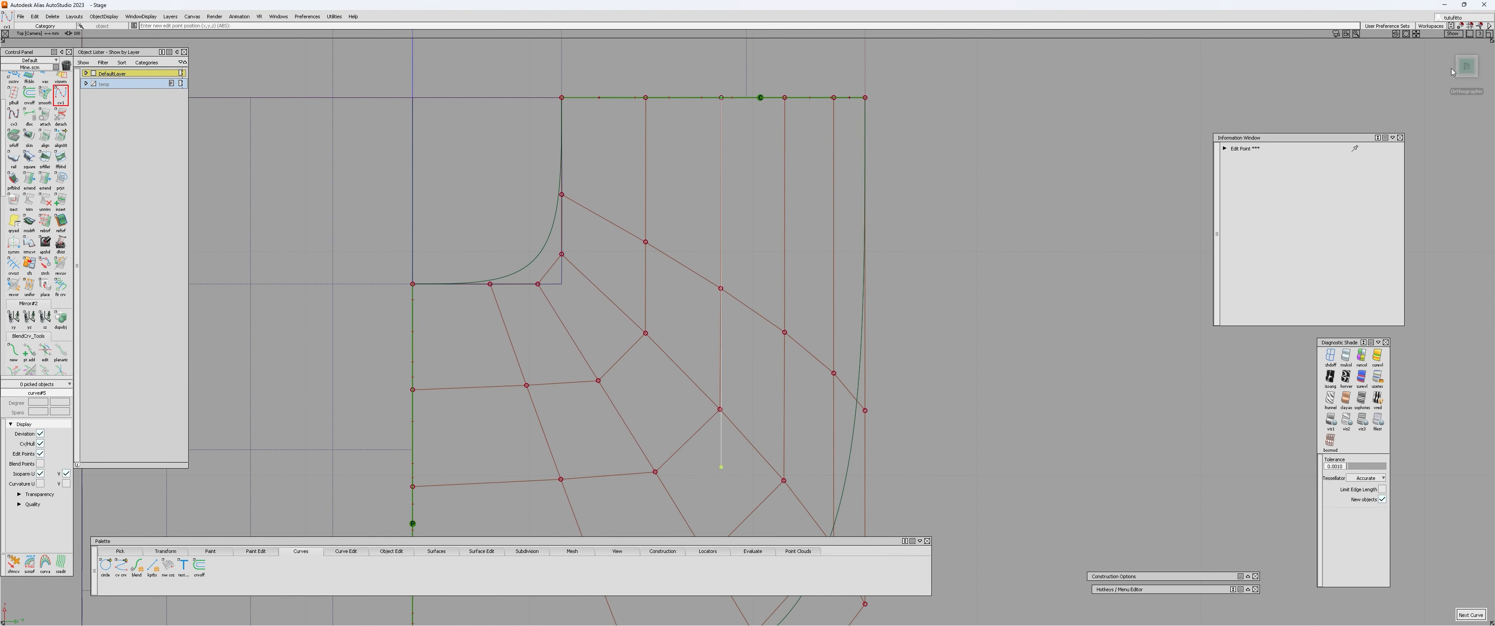
pyautogui.keyDown('alt'); pyautogui.keyDown('shift'); pyautogui.moveTo(780, 253); pyautogui.dragTo(864, 283, button='middle'); pyautogui.keyUp('shift'); pyautogui.keyUp('alt')
# Reopen the square surface's alignment and compare its hull with the straight reference line in plan view.
pyautogui.press('q')
pyautogui.click(639, 235)
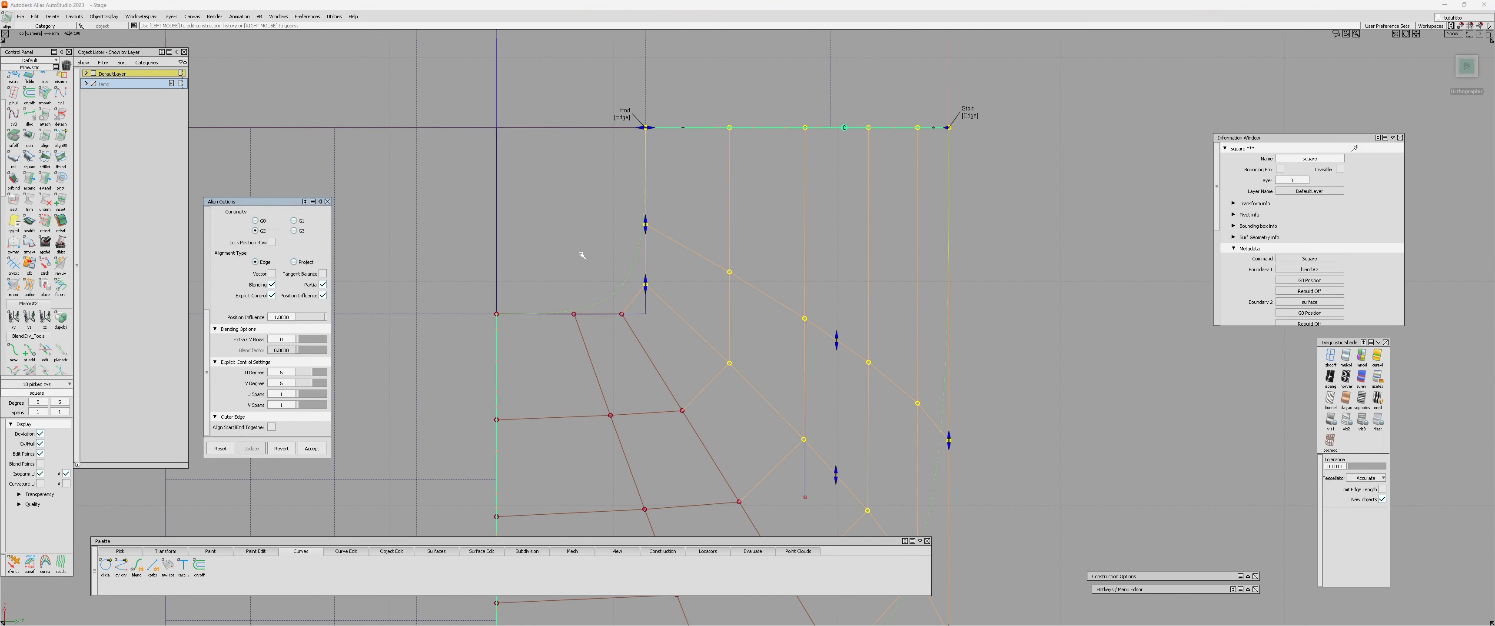
pyautogui.click(623, 116)
pyautogui.keyDown('alt'); pyautogui.keyDown('shift'); pyautogui.moveTo(848, 295); pyautogui.dragTo(885, 307, button='right'); pyautogui.keyUp('shift'); pyautogui.keyUp('alt')
pyautogui.press('q')
pyautogui.click(957, 299)
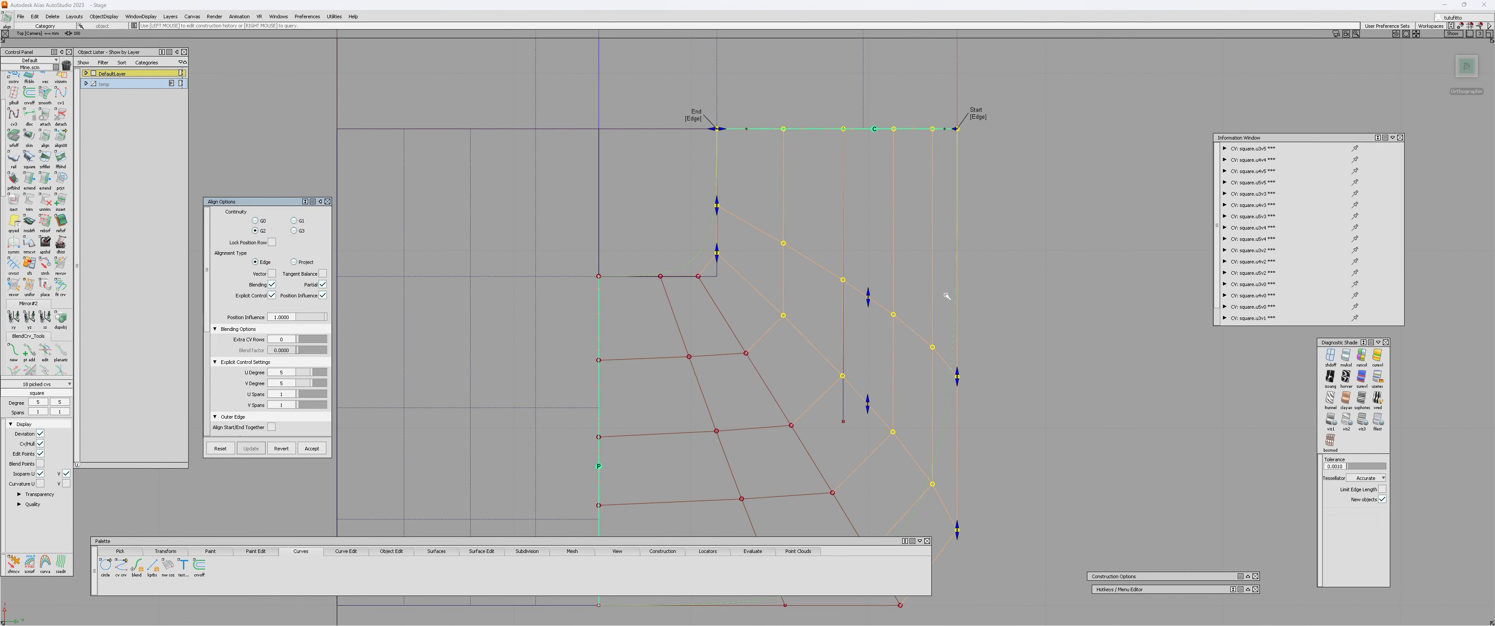
pyautogui.keyDown('alt'); pyautogui.keyDown('shift'); pyautogui.moveTo(994, 317); pyautogui.dragTo(961, 307, button='middle'); pyautogui.keyUp('shift'); pyautogui.keyUp('alt')
pyautogui.press('q')
pyautogui.click(898, 251)
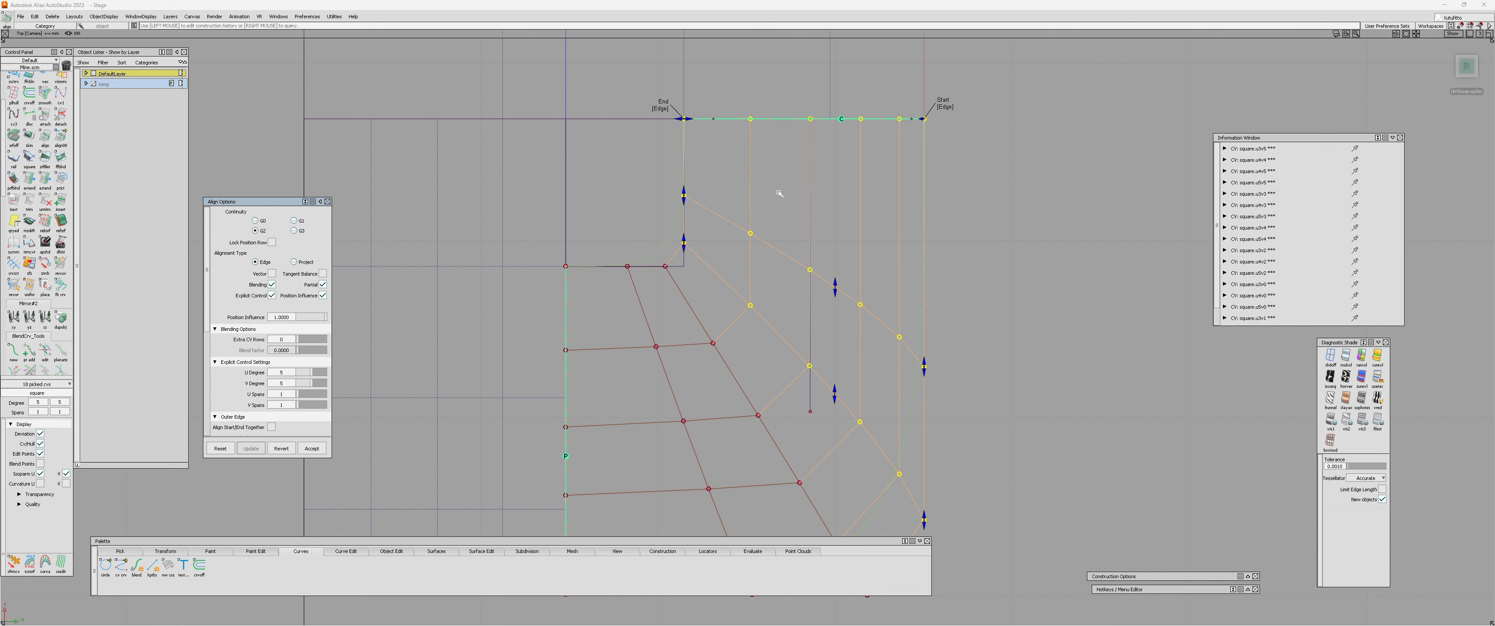
pyautogui.press('q')
pyautogui.keyDown('alt'); pyautogui.keyDown('shift'); pyautogui.moveTo(779, 194); pyautogui.dragTo(771, 221, button='right'); pyautogui.keyUp('shift'); pyautogui.keyUp('alt')
pyautogui.keyDown('alt'); pyautogui.keyDown('shift'); pyautogui.moveTo(837, 310); pyautogui.dragTo(721, 264, button='middle'); pyautogui.keyUp('shift'); pyautogui.keyUp('alt')
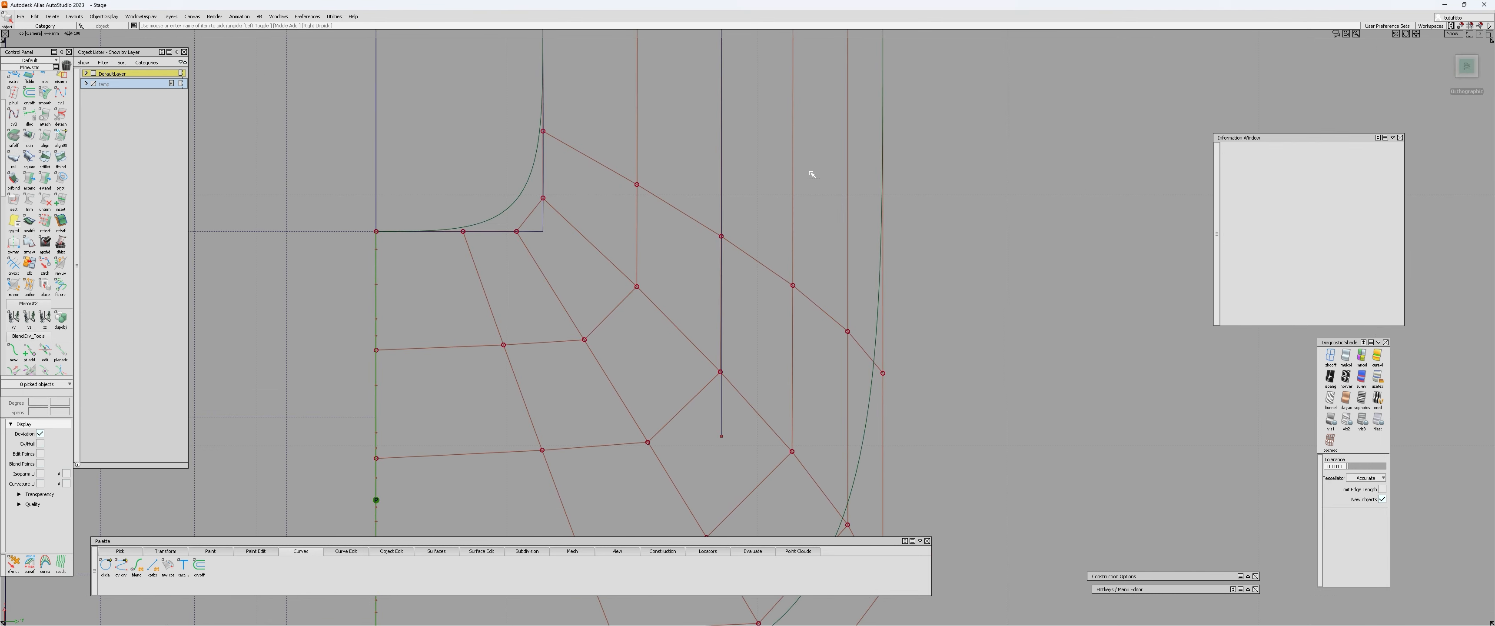
# Draw two more straight reference curves from the aligned edge along the hull rows on either side of the first.
pyautogui.keyDown('alt'); pyautogui.keyDown('shift'); pyautogui.moveTo(812, 174); pyautogui.dragTo(798, 231, button='middle'); pyautogui.keyUp('shift'); pyautogui.keyUp('alt')
pyautogui.press('c')
pyautogui.moveTo(777, 404); pyautogui.dragTo(779, 559)
pyautogui.keyDown('alt'); pyautogui.keyDown('shift'); pyautogui.moveTo(797, 427); pyautogui.dragTo(801, 327, button='middle'); pyautogui.keyUp('shift'); pyautogui.keyUp('alt')
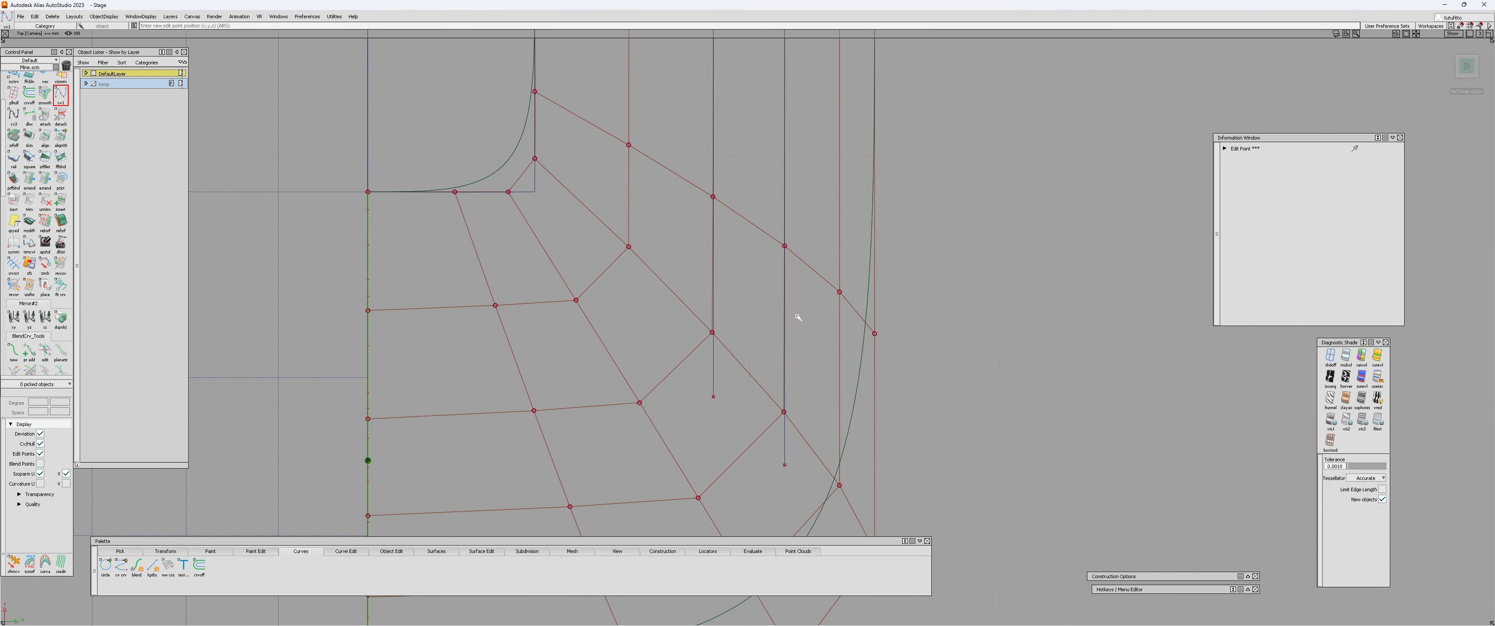
pyautogui.press('c')
pyautogui.keyDown('alt'); pyautogui.keyDown('shift'); pyautogui.moveTo(677, 231); pyautogui.dragTo(767, 330, button='middle'); pyautogui.keyUp('shift'); pyautogui.keyUp('alt')
pyautogui.moveTo(716, 401); pyautogui.dragTo(717, 454)
pyautogui.press('q')
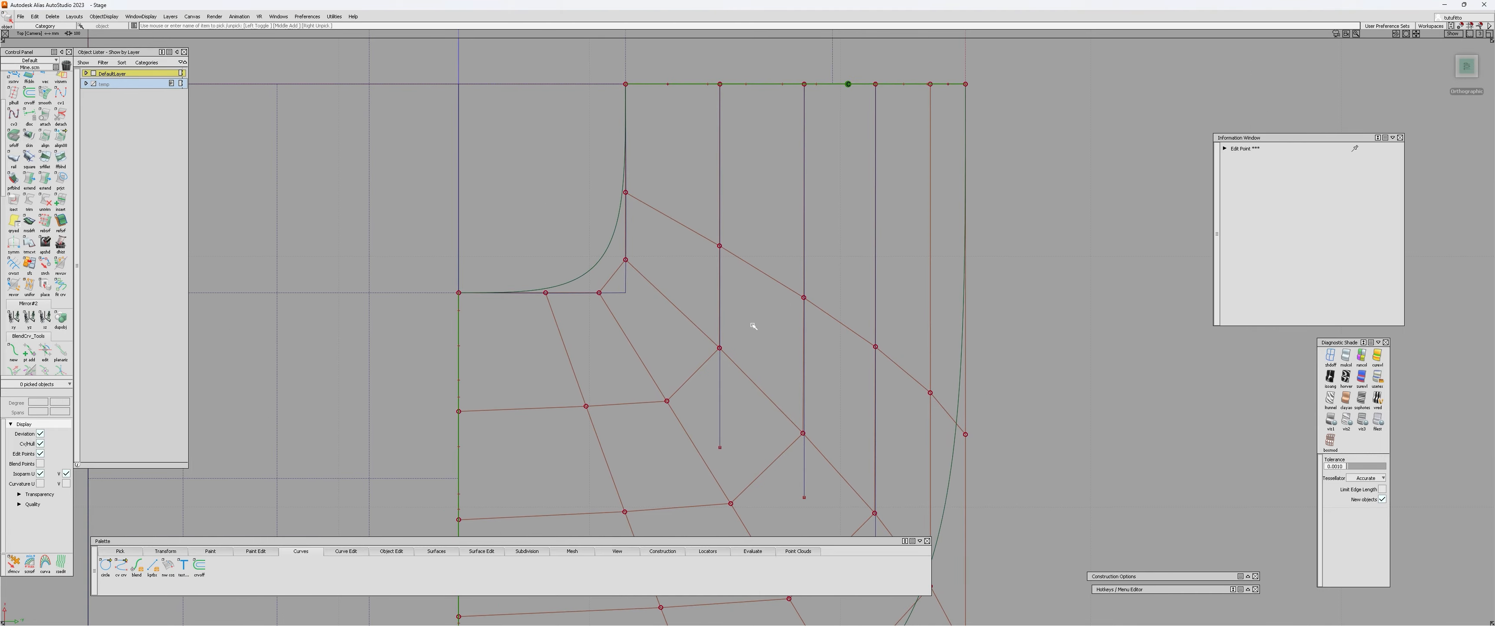
pyautogui.click(755, 378)
# Examine how closely the square surface's hull rows follow the three straight reference curves, close up and from an angle.
pyautogui.moveTo(758, 373)
pyautogui.keyDown('alt'); pyautogui.keyDown('shift'); pyautogui.mouseDown(button='right')
pyautogui.moveTo(818, 381)
pyautogui.moveTo(746, 373)
pyautogui.mouseUp(button='right'); pyautogui.keyUp('shift'); pyautogui.keyUp('alt')
pyautogui.keyDown('alt'); pyautogui.keyDown('shift'); pyautogui.moveTo(817, 445); pyautogui.dragTo(665, 198, button='middle'); pyautogui.keyUp('shift'); pyautogui.keyUp('alt')
pyautogui.keyDown('alt'); pyautogui.keyDown('shift'); pyautogui.moveTo(665, 198); pyautogui.dragTo(834, 297, button='right'); pyautogui.keyUp('shift'); pyautogui.keyUp('alt')
pyautogui.click(834, 298)
pyautogui.keyDown('alt'); pyautogui.keyDown('shift'); pyautogui.moveTo(771, 197); pyautogui.dragTo(832, 460, button='middle'); pyautogui.keyUp('shift'); pyautogui.keyUp('alt')
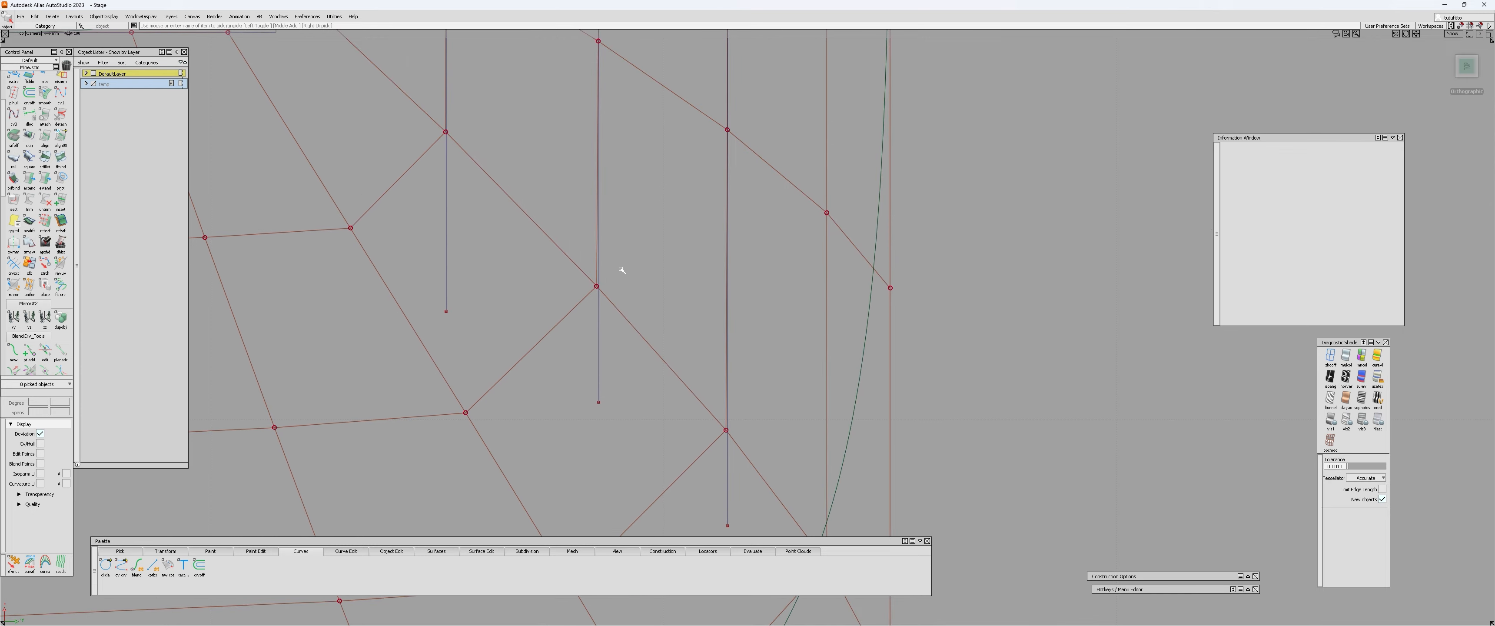
pyautogui.keyDown('alt'); pyautogui.keyDown('shift'); pyautogui.moveTo(621, 270); pyautogui.dragTo(587, 287, button='right'); pyautogui.keyUp('shift'); pyautogui.keyUp('alt')
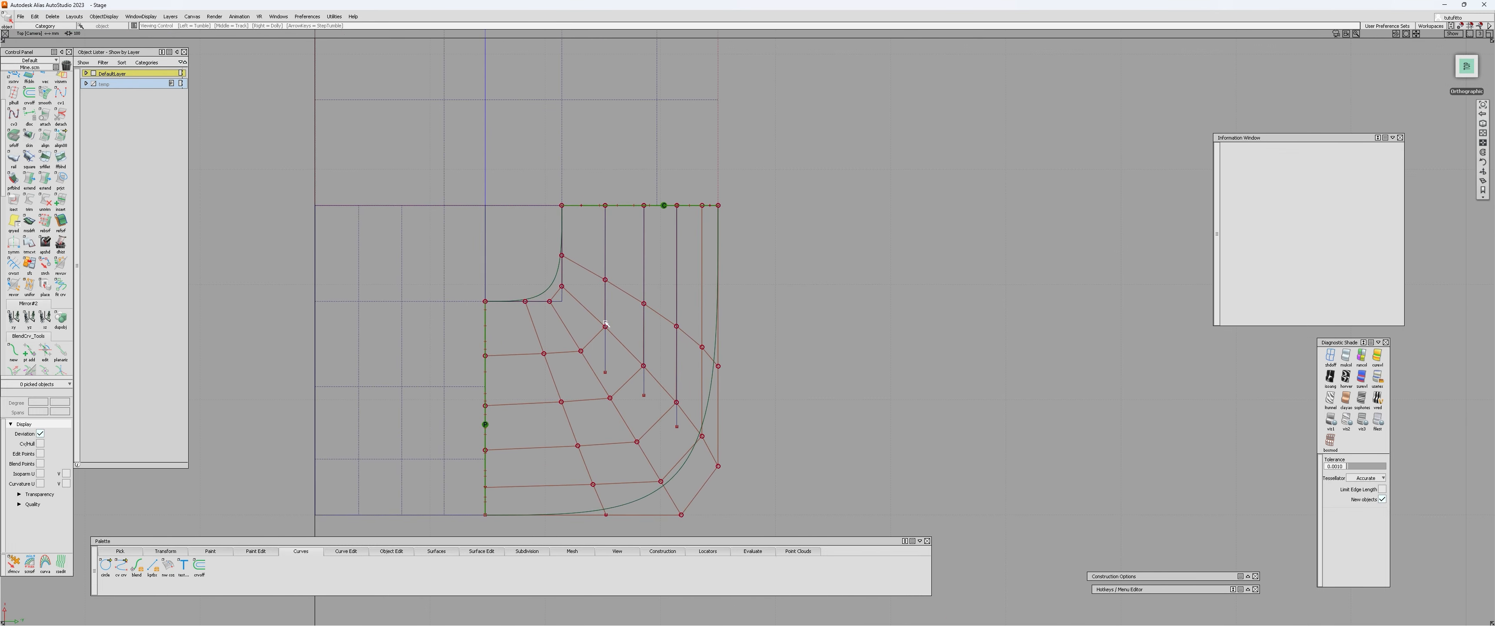
pyautogui.scroll(6, 606, 324)
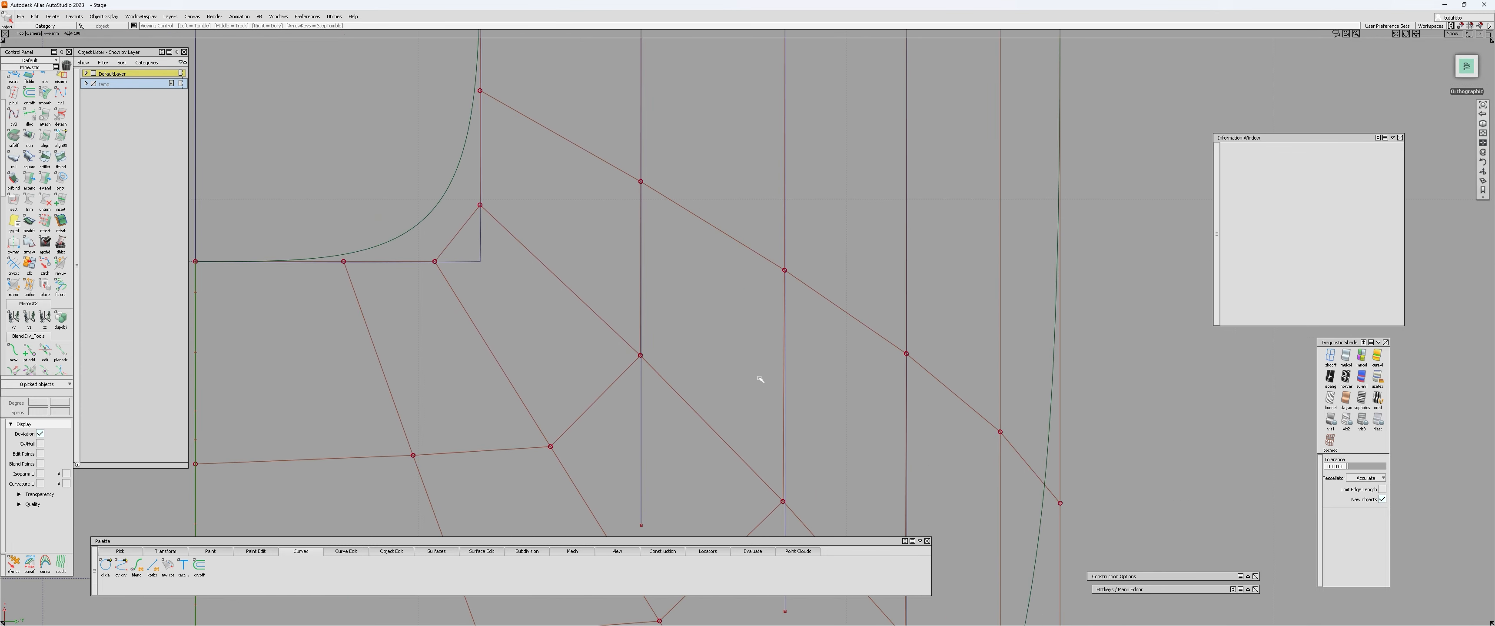
pyautogui.keyDown('alt'); pyautogui.keyDown('shift'); pyautogui.scroll(-2, 760, 379); pyautogui.keyUp('shift'); pyautogui.keyUp('alt')
pyautogui.keyDown('alt'); pyautogui.keyDown('shift'); pyautogui.moveTo(760, 378); pyautogui.dragTo(736, 291, button='middle'); pyautogui.keyUp('shift'); pyautogui.keyUp('alt')
pyautogui.keyDown('alt'); pyautogui.keyDown('shift'); pyautogui.moveTo(841, 275); pyautogui.dragTo(724, 237); pyautogui.keyUp('shift'); pyautogui.keyUp('alt')
# Delete the three straight reference curves drawn along the square surface's hull rows.
pyautogui.click(724, 239)
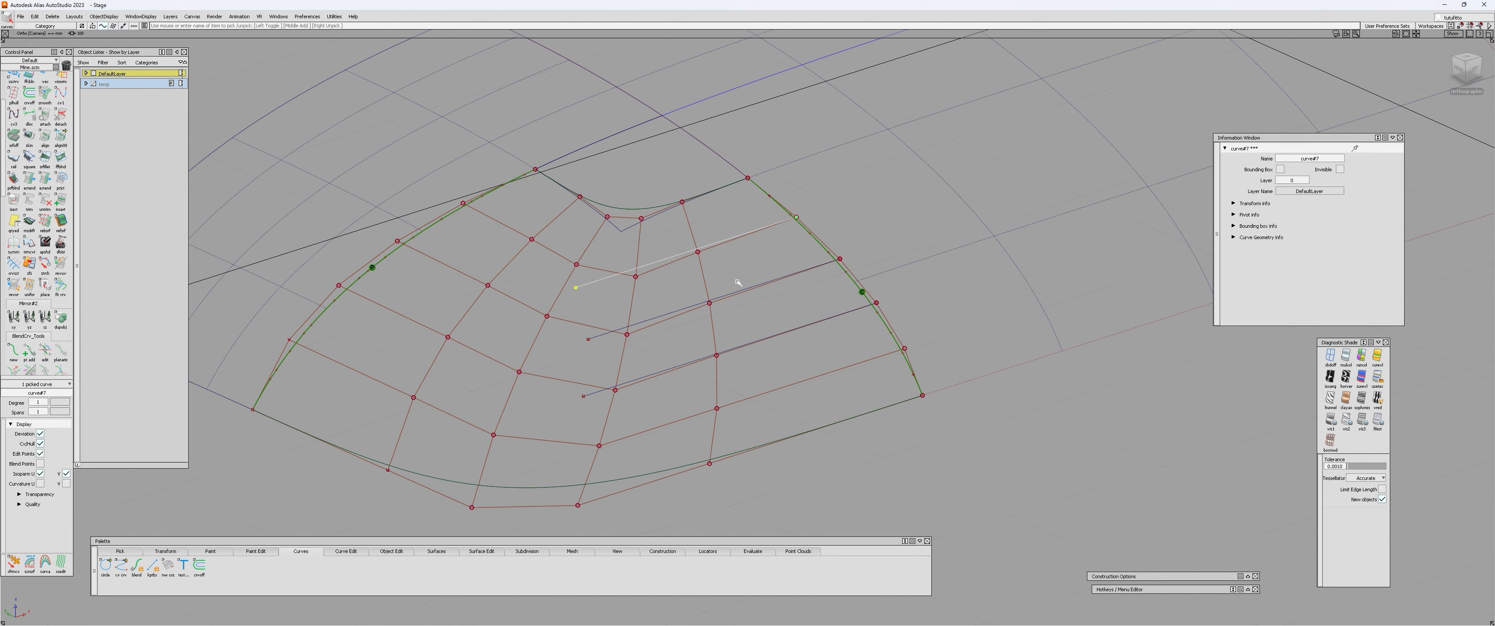
pyautogui.click(754, 285)
pyautogui.click(777, 333)
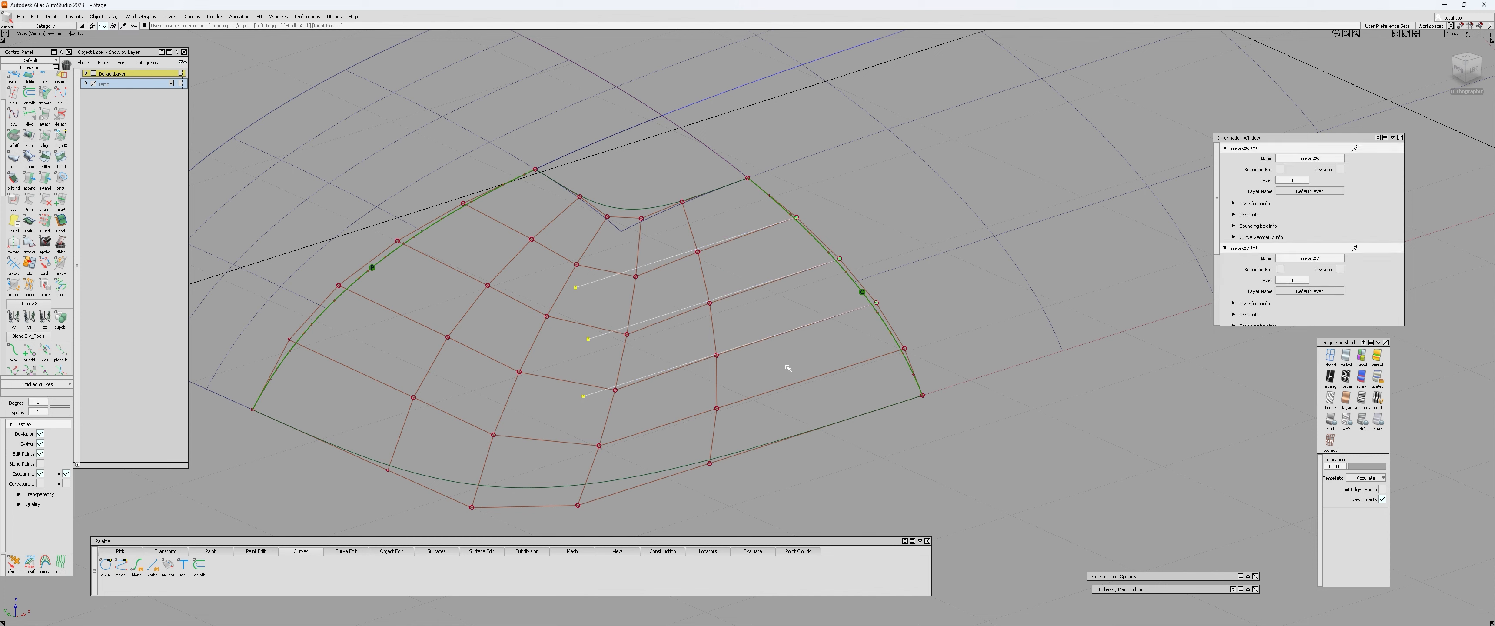
pyautogui.press('Delete')
pyautogui.press('Return')
# Reopen the square surface's G2 edge alignment and inspect its hull and Align settings from several angles.
pyautogui.keyDown('alt'); pyautogui.keyDown('shift'); pyautogui.moveTo(746, 328); pyautogui.dragTo(755, 284); pyautogui.keyUp('shift'); pyautogui.keyUp('alt')
pyautogui.hotkey('ctrl', 'q')
pyautogui.click(728, 242)
pyautogui.keyDown('alt'); pyautogui.keyDown('shift'); pyautogui.moveTo(754, 219); pyautogui.dragTo(572, 247); pyautogui.keyUp('shift'); pyautogui.keyUp('alt')
pyautogui.keyDown('alt'); pyautogui.keyDown('shift'); pyautogui.moveTo(571, 247); pyautogui.dragTo(626, 280, button='middle'); pyautogui.keyUp('shift'); pyautogui.keyUp('alt')
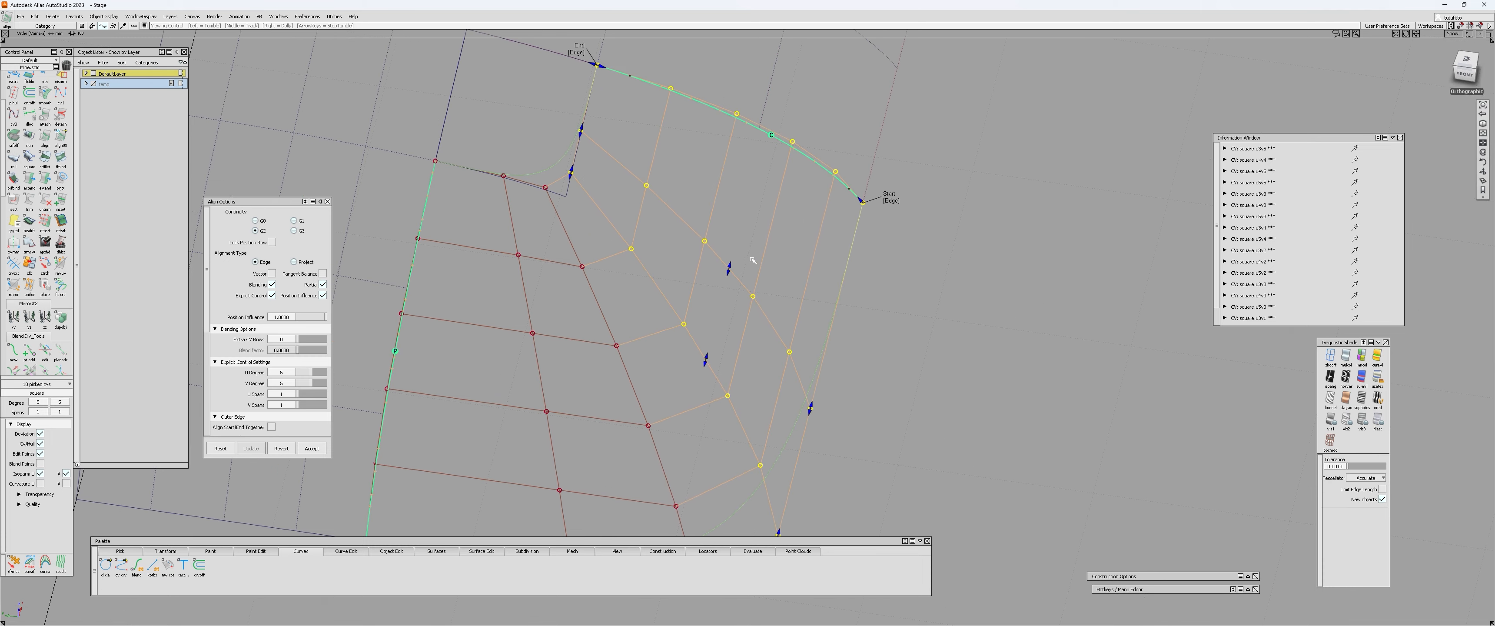
pyautogui.keyDown('alt'); pyautogui.keyDown('shift'); pyautogui.moveTo(581, 255); pyautogui.dragTo(647, 249); pyautogui.keyUp('shift'); pyautogui.keyUp('alt')
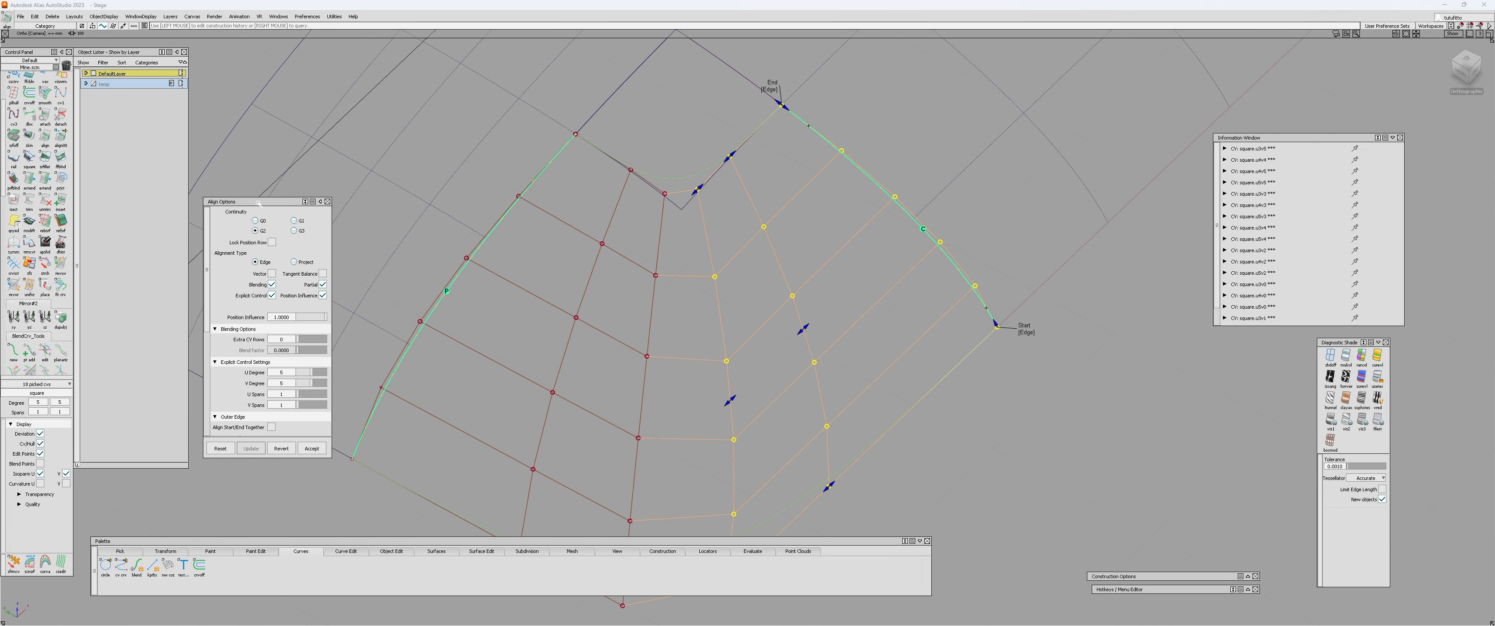
pyautogui.moveTo(267, 202); pyautogui.dragTo(258, 212)
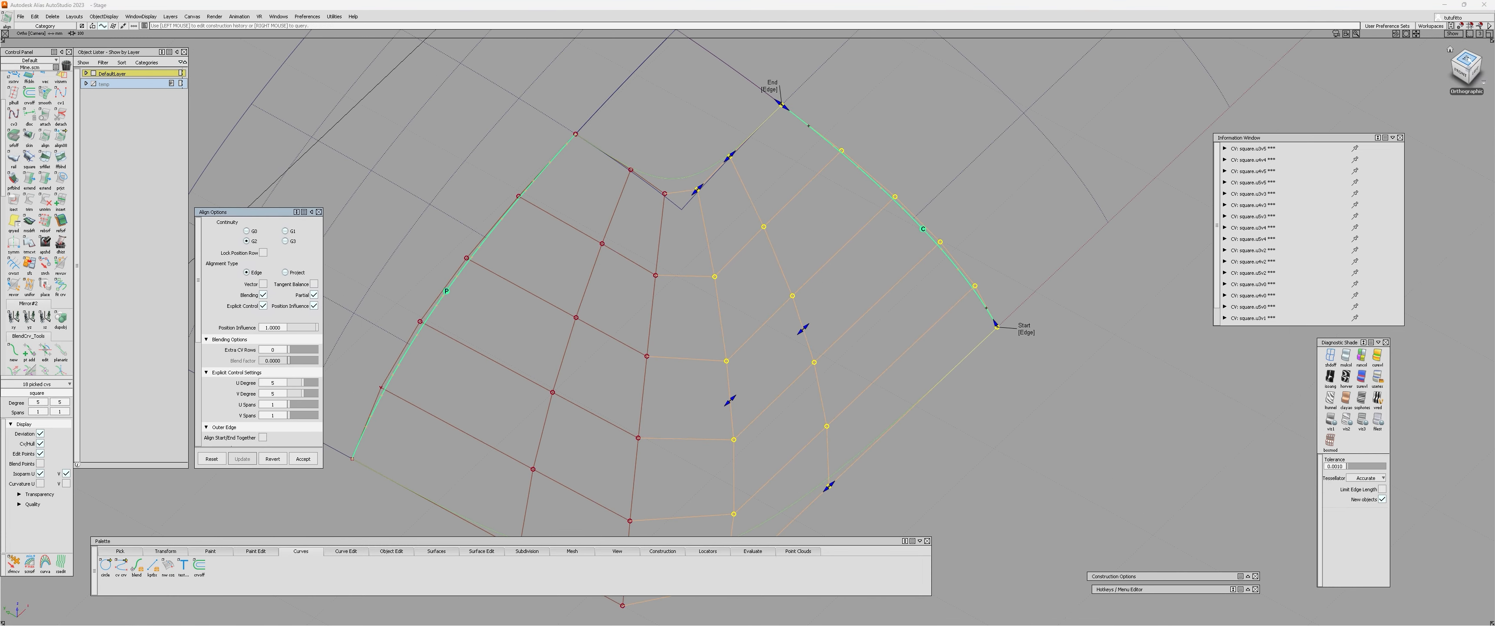
# Bring up Hull Planarize in plan view and examine the square surface's hull rows from above and at an angle.
pyautogui.click(1467, 60)
pyautogui.keyDown('ctrl'); pyautogui.keyDown('shift'); pyautogui.moveTo(852, 221); pyautogui.dragTo(809, 226); pyautogui.keyUp('shift'); pyautogui.keyUp('ctrl')
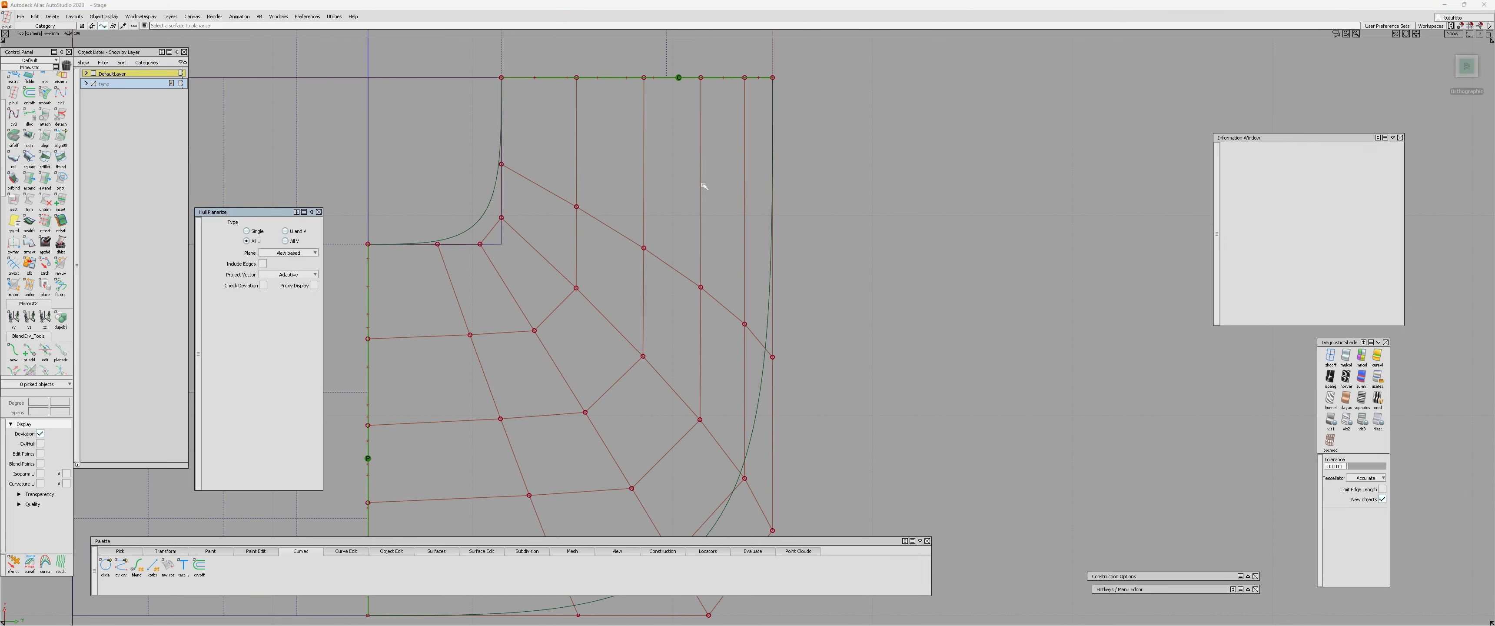
pyautogui.keyDown('alt'); pyautogui.keyDown('shift'); pyautogui.moveTo(687, 204); pyautogui.dragTo(435, 154); pyautogui.keyUp('shift'); pyautogui.keyUp('alt')
pyautogui.keyDown('alt'); pyautogui.keyDown('shift'); pyautogui.moveTo(730, 307); pyautogui.dragTo(624, 201, button='middle'); pyautogui.keyUp('shift'); pyautogui.keyUp('alt')
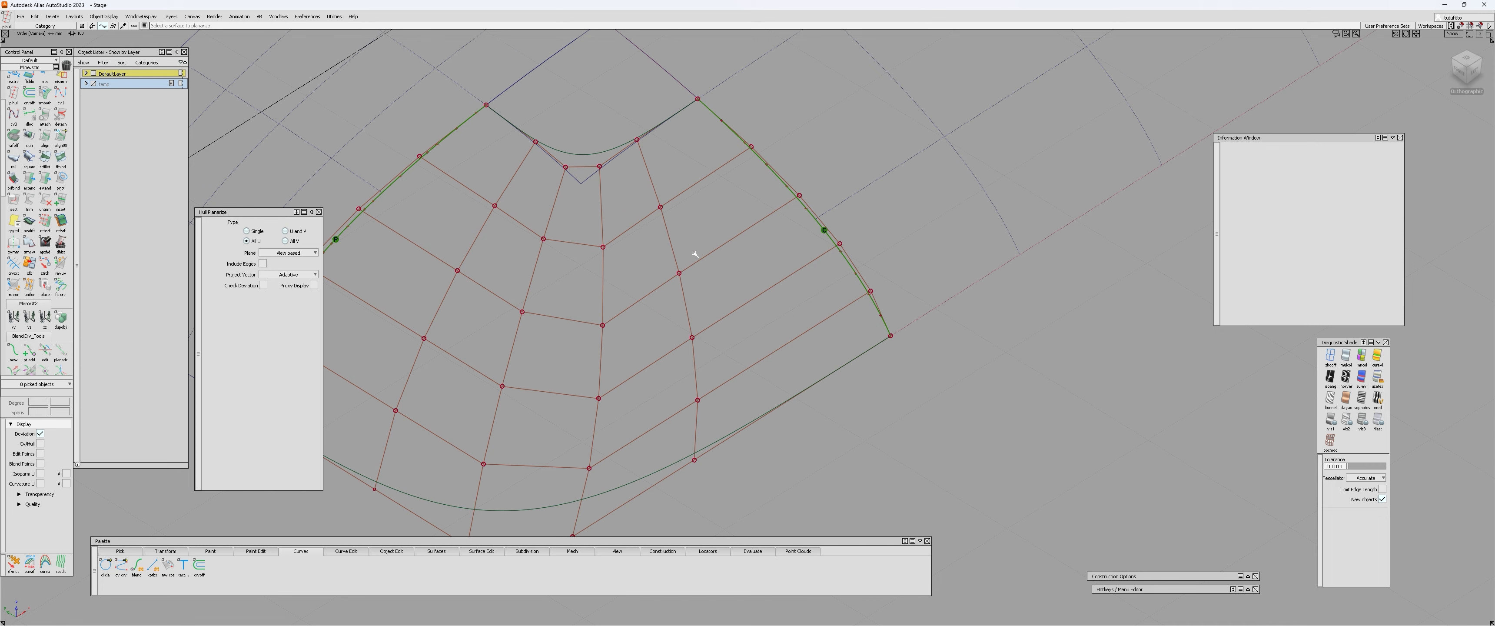
pyautogui.keyDown('alt'); pyautogui.keyDown('shift'); pyautogui.moveTo(694, 254); pyautogui.dragTo(713, 390); pyautogui.keyUp('shift'); pyautogui.keyUp('alt')
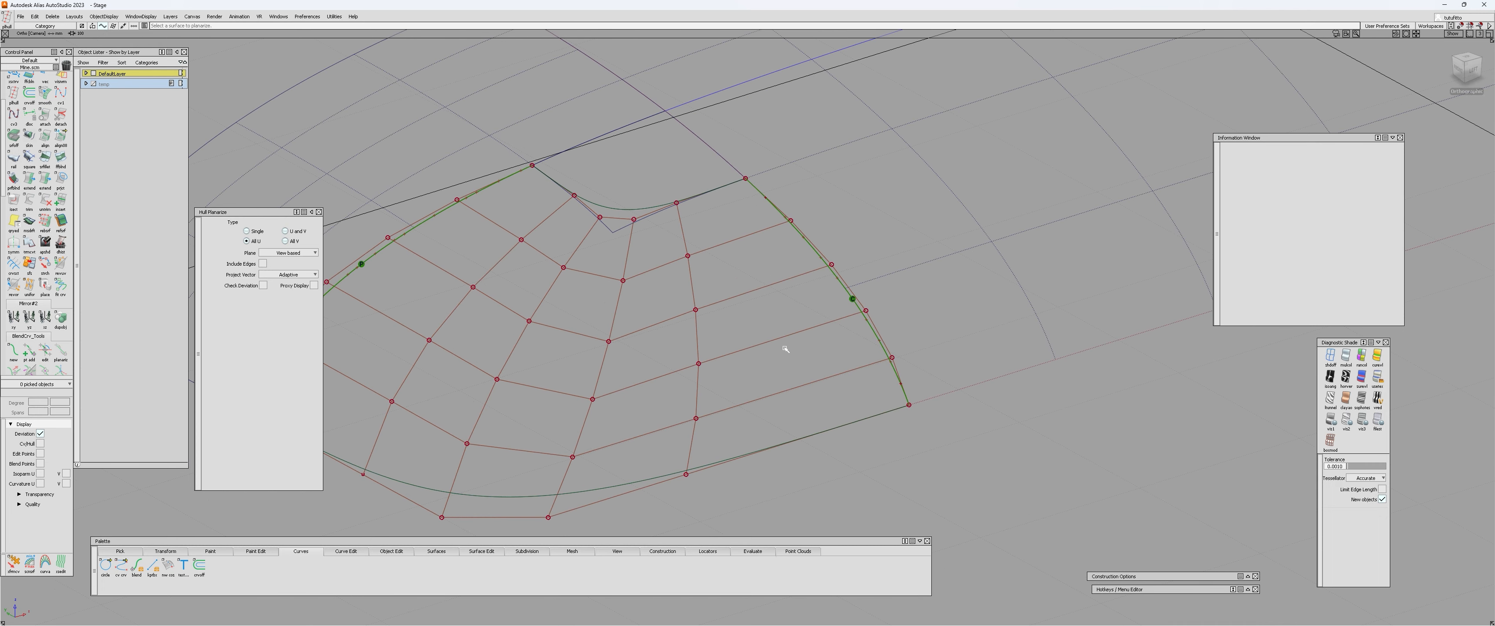
pyautogui.keyDown('alt'); pyautogui.keyDown('shift'); pyautogui.moveTo(734, 294); pyautogui.dragTo(600, 305, button='right'); pyautogui.keyUp('shift'); pyautogui.keyUp('alt')
pyautogui.keyDown('ctrl'); pyautogui.keyDown('shift'); pyautogui.moveTo(597, 305); pyautogui.dragTo(594, 290); pyautogui.keyUp('shift'); pyautogui.keyUp('ctrl')
# Select and deselect the square surface and examine how its hull rows run away from the aligned edge.
pyautogui.click(571, 259)
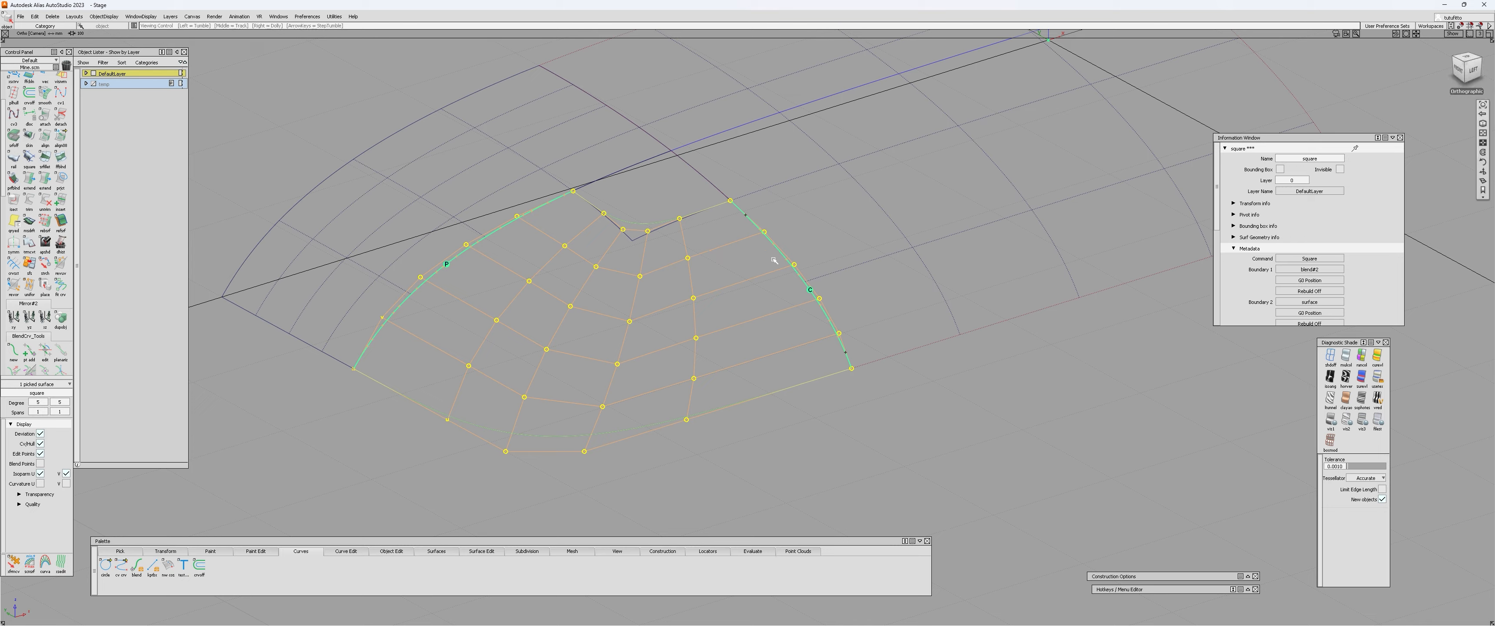
pyautogui.keyDown('alt'); pyautogui.keyDown('shift'); pyautogui.moveTo(590, 280); pyautogui.dragTo(607, 366); pyautogui.keyUp('shift'); pyautogui.keyUp('alt')
pyautogui.click(725, 227)
pyautogui.keyDown('ctrl'); pyautogui.keyDown('shift'); pyautogui.moveTo(725, 227); pyautogui.dragTo(682, 243); pyautogui.keyUp('shift'); pyautogui.keyUp('ctrl')
pyautogui.keyDown('alt'); pyautogui.keyDown('shift'); pyautogui.moveTo(681, 243); pyautogui.dragTo(739, 323, button='middle'); pyautogui.keyUp('shift'); pyautogui.keyUp('alt')
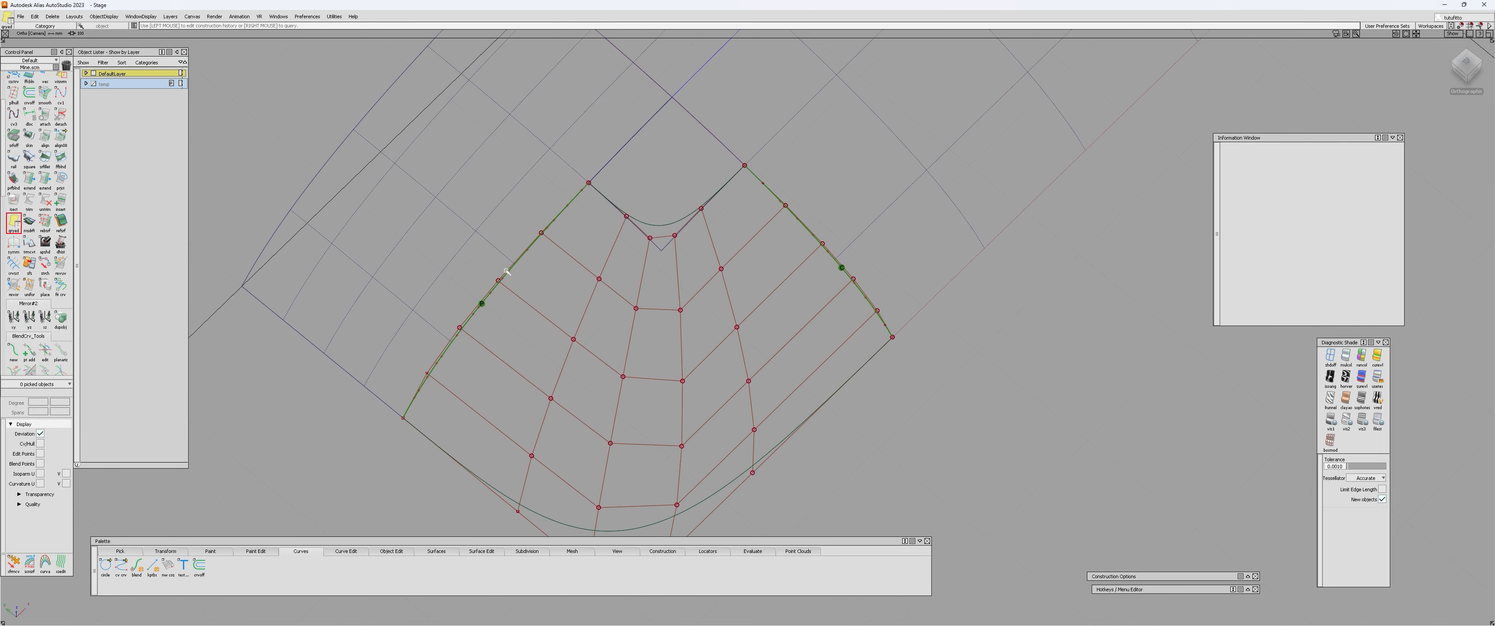
pyautogui.keyDown('alt'); pyautogui.keyDown('shift'); pyautogui.moveTo(794, 298); pyautogui.dragTo(995, 217); pyautogui.keyUp('shift'); pyautogui.keyUp('alt')
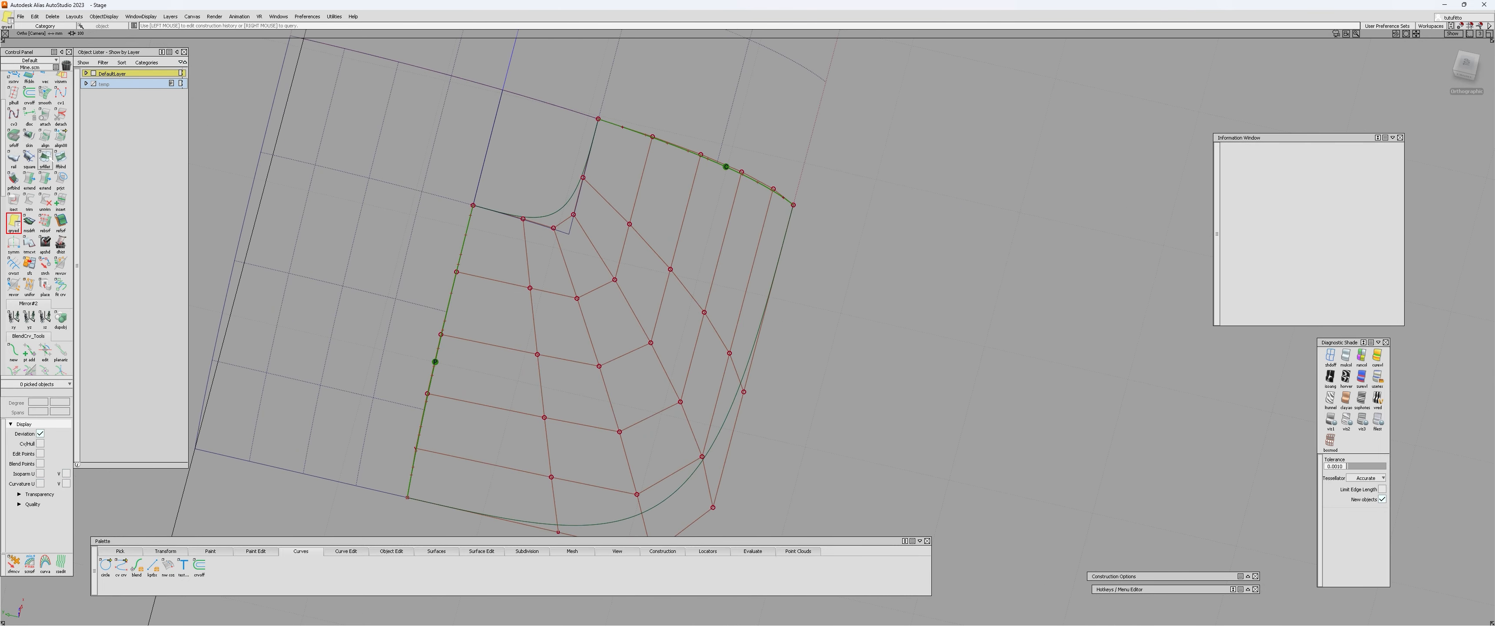
# Open the Align options and compare the hull rows' direction with the adjoining patch in plan and perspective views.
pyautogui.doubleClick(45, 138)
pyautogui.keyDown('alt'); pyautogui.keyDown('shift'); pyautogui.moveTo(360, 227); pyautogui.dragTo(755, 371); pyautogui.keyUp('shift'); pyautogui.keyUp('alt')
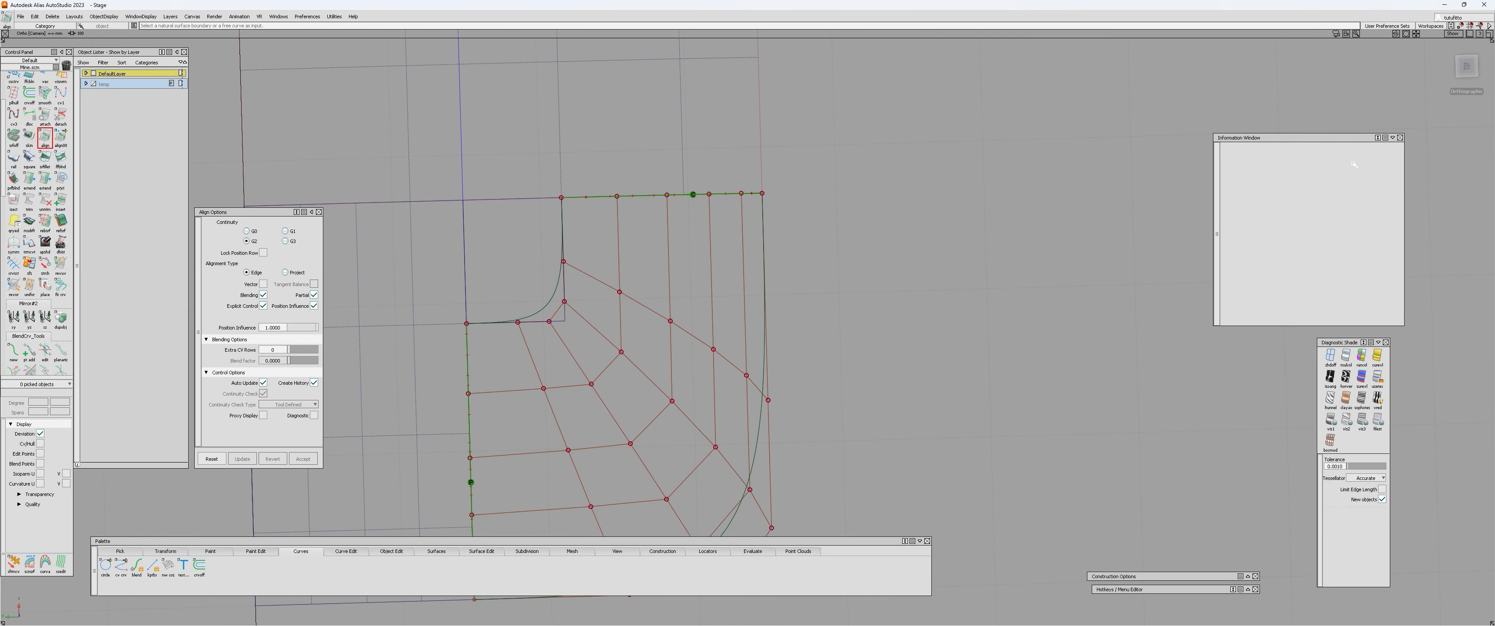
pyautogui.click(1467, 65)
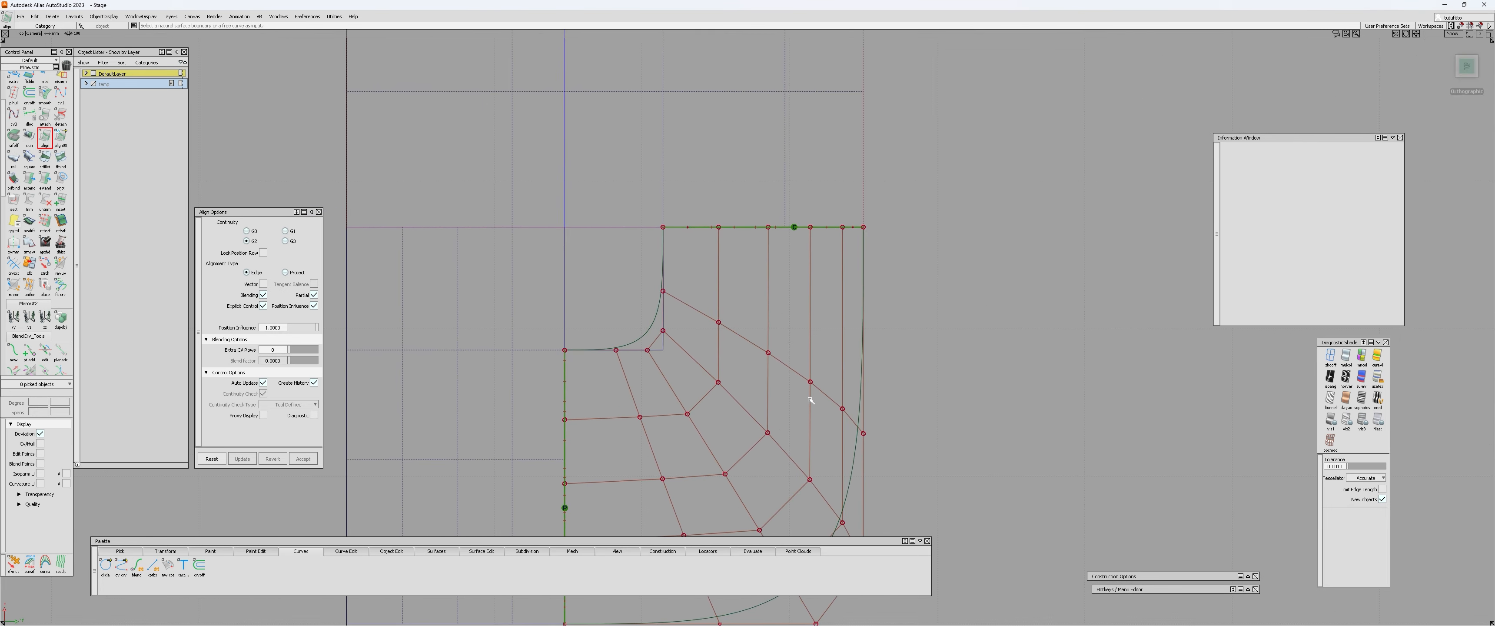
pyautogui.keyDown('alt'); pyautogui.keyDown('shift'); pyautogui.moveTo(737, 282); pyautogui.dragTo(784, 304, button='middle'); pyautogui.keyUp('shift'); pyautogui.keyUp('alt')
pyautogui.keyDown('alt'); pyautogui.keyDown('shift'); pyautogui.moveTo(700, 194); pyautogui.dragTo(698, 244, button='middle'); pyautogui.keyUp('shift'); pyautogui.keyUp('alt')
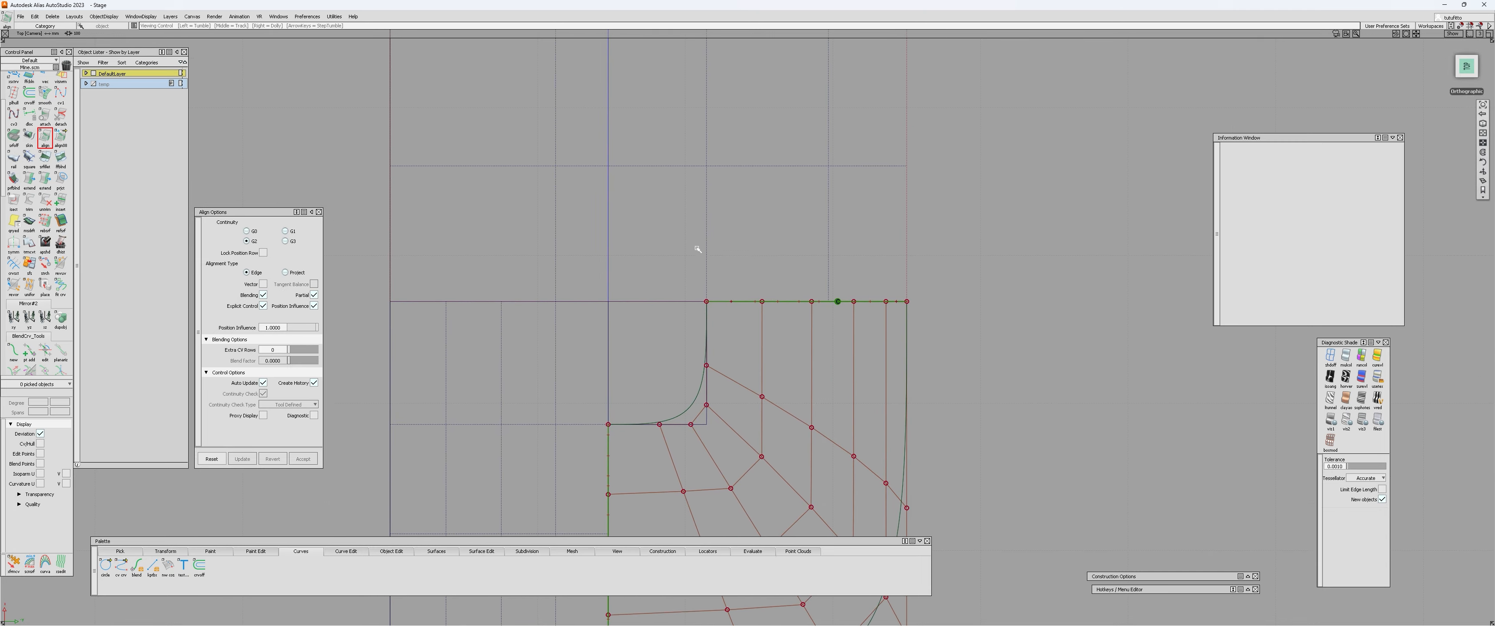
pyautogui.keyDown('alt'); pyautogui.keyDown('shift'); pyautogui.moveTo(694, 239); pyautogui.dragTo(564, 183, button='right'); pyautogui.keyUp('shift'); pyautogui.keyUp('alt')
pyautogui.keyDown('alt'); pyautogui.keyDown('shift'); pyautogui.moveTo(563, 222); pyautogui.dragTo(751, 283); pyautogui.keyUp('shift'); pyautogui.keyUp('alt')
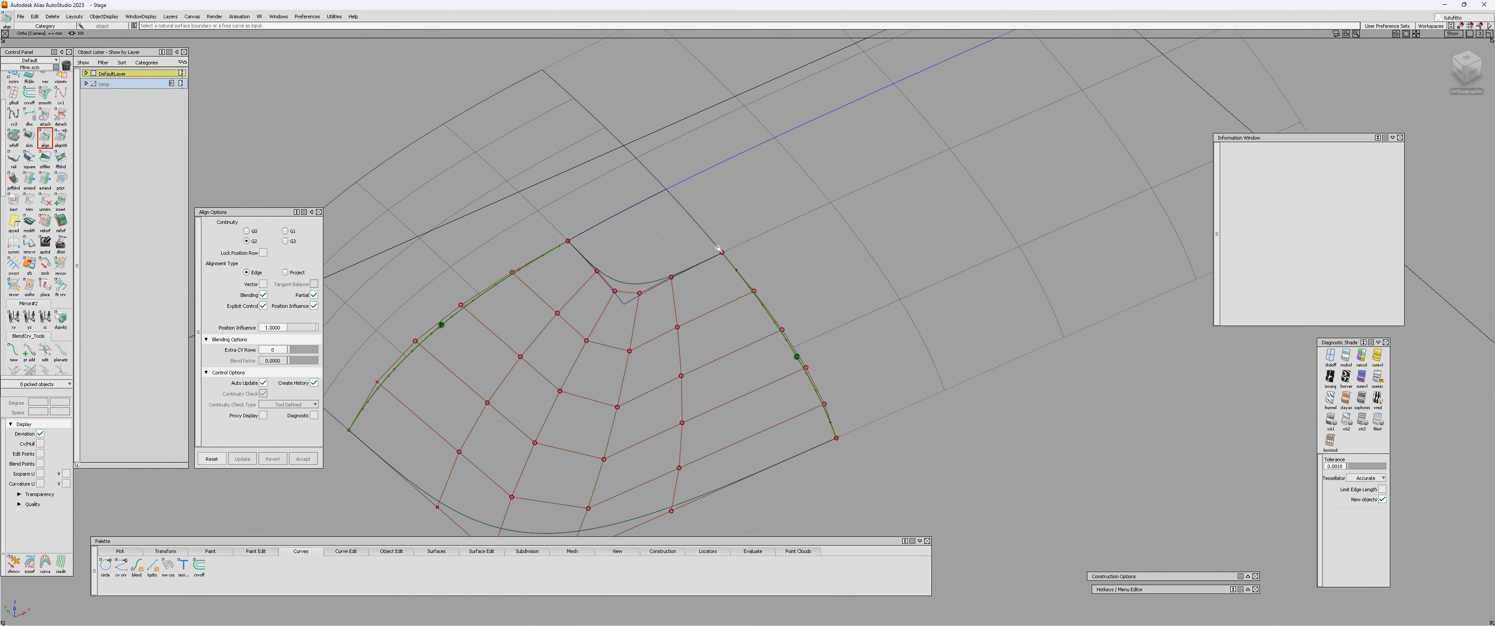
pyautogui.keyDown('alt'); pyautogui.keyDown('shift'); pyautogui.moveTo(742, 233); pyautogui.dragTo(704, 302, button='right'); pyautogui.keyUp('shift'); pyautogui.keyUp('alt')
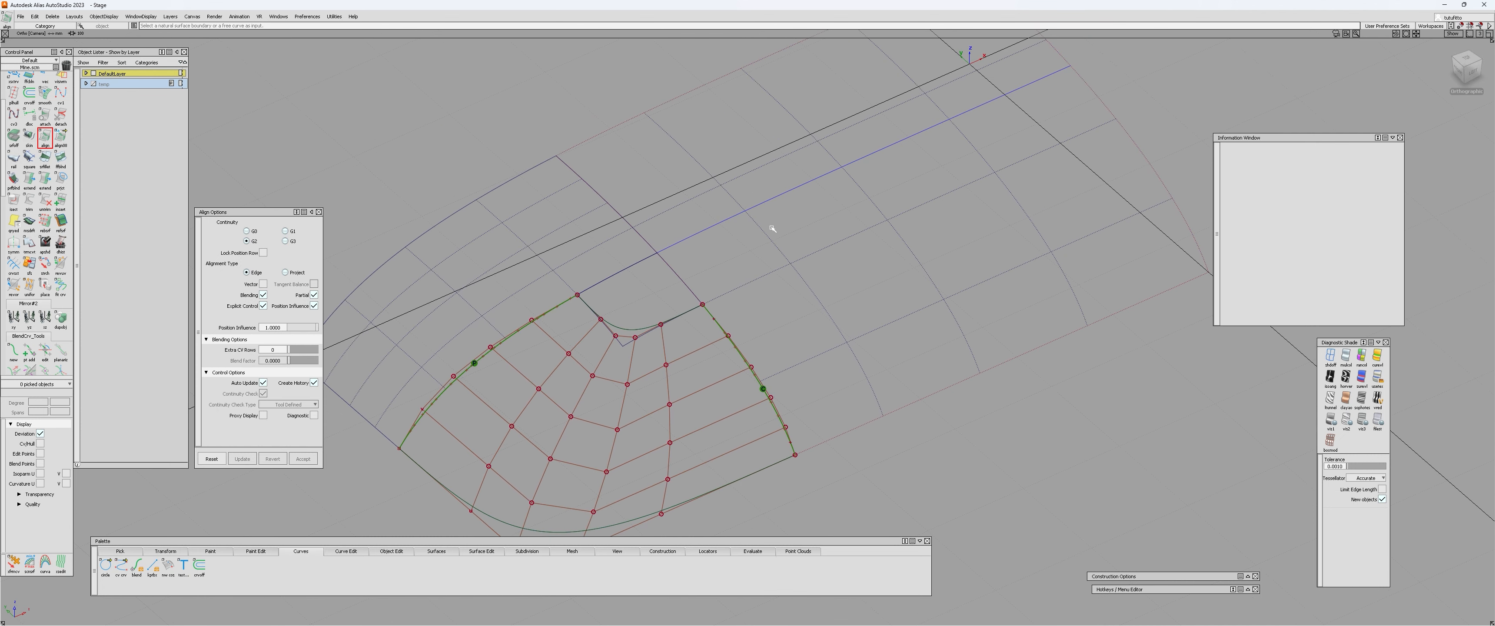
pyautogui.moveTo(770, 227)
pyautogui.keyDown('alt'); pyautogui.keyDown('shift'); pyautogui.mouseDown(button='right')
pyautogui.moveTo(720, 232)
pyautogui.moveTo(753, 243)
pyautogui.mouseUp(button='right'); pyautogui.keyUp('shift'); pyautogui.keyUp('alt')
pyautogui.keyDown('alt'); pyautogui.keyDown('shift'); pyautogui.moveTo(753, 242); pyautogui.dragTo(759, 262); pyautogui.keyUp('shift'); pyautogui.keyUp('alt')
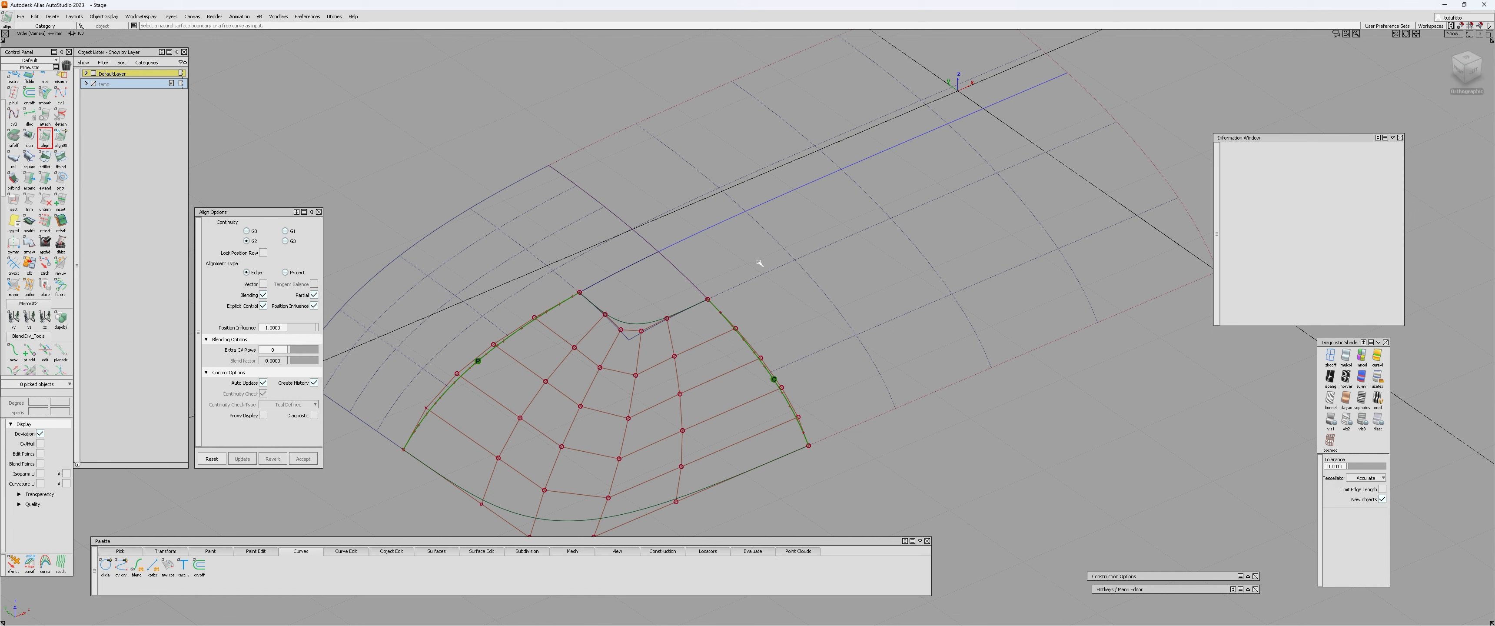
pyautogui.keyDown('alt'); pyautogui.keyDown('shift'); pyautogui.moveTo(760, 263); pyautogui.dragTo(691, 360, button='right'); pyautogui.keyUp('shift'); pyautogui.keyUp('alt')
pyautogui.keyDown('alt'); pyautogui.keyDown('shift'); pyautogui.moveTo(691, 360); pyautogui.dragTo(751, 280, button='middle'); pyautogui.keyUp('shift'); pyautogui.keyUp('alt')
pyautogui.keyDown('alt'); pyautogui.keyDown('shift'); pyautogui.moveTo(751, 281); pyautogui.dragTo(881, 384); pyautogui.keyUp('shift'); pyautogui.keyUp('alt')
pyautogui.press('c')
pyautogui.keyDown('ctrl'); pyautogui.click(733, 173); pyautogui.keyUp('ctrl')
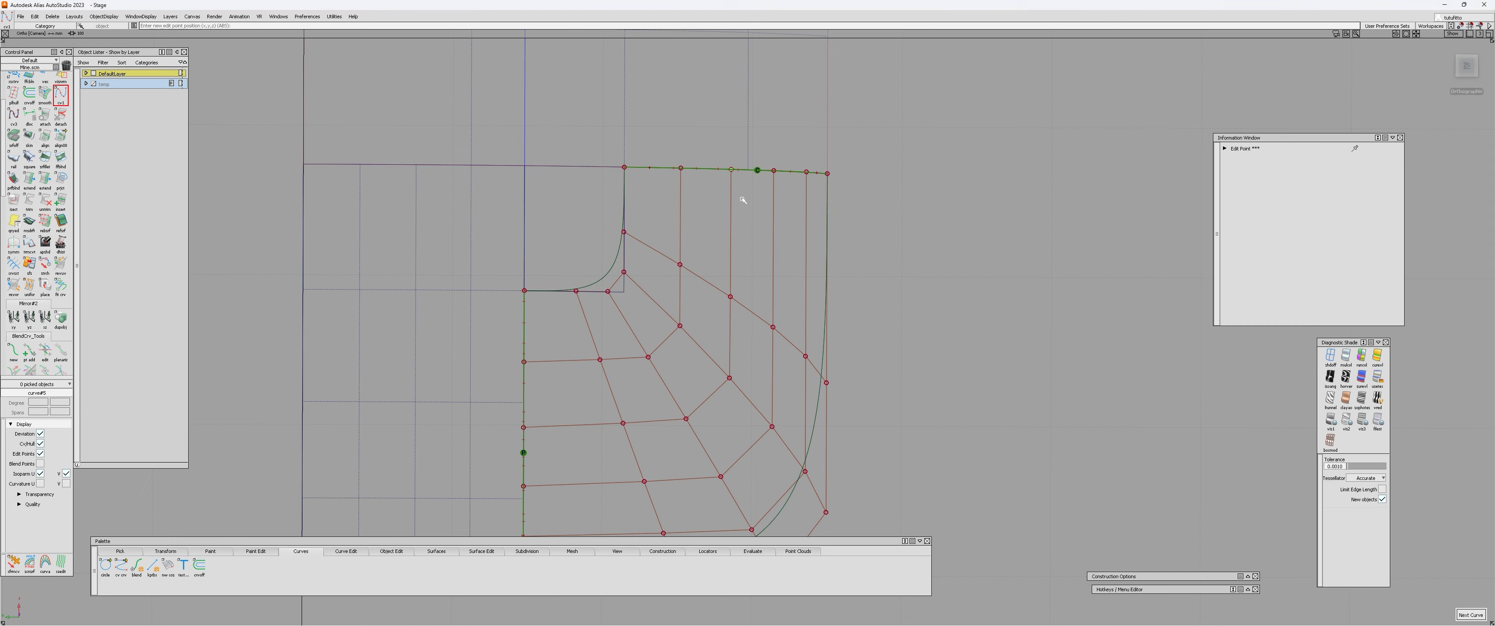
pyautogui.moveTo(741, 200); pyautogui.dragTo(736, 527, button='right')
pyautogui.click(1467, 66)
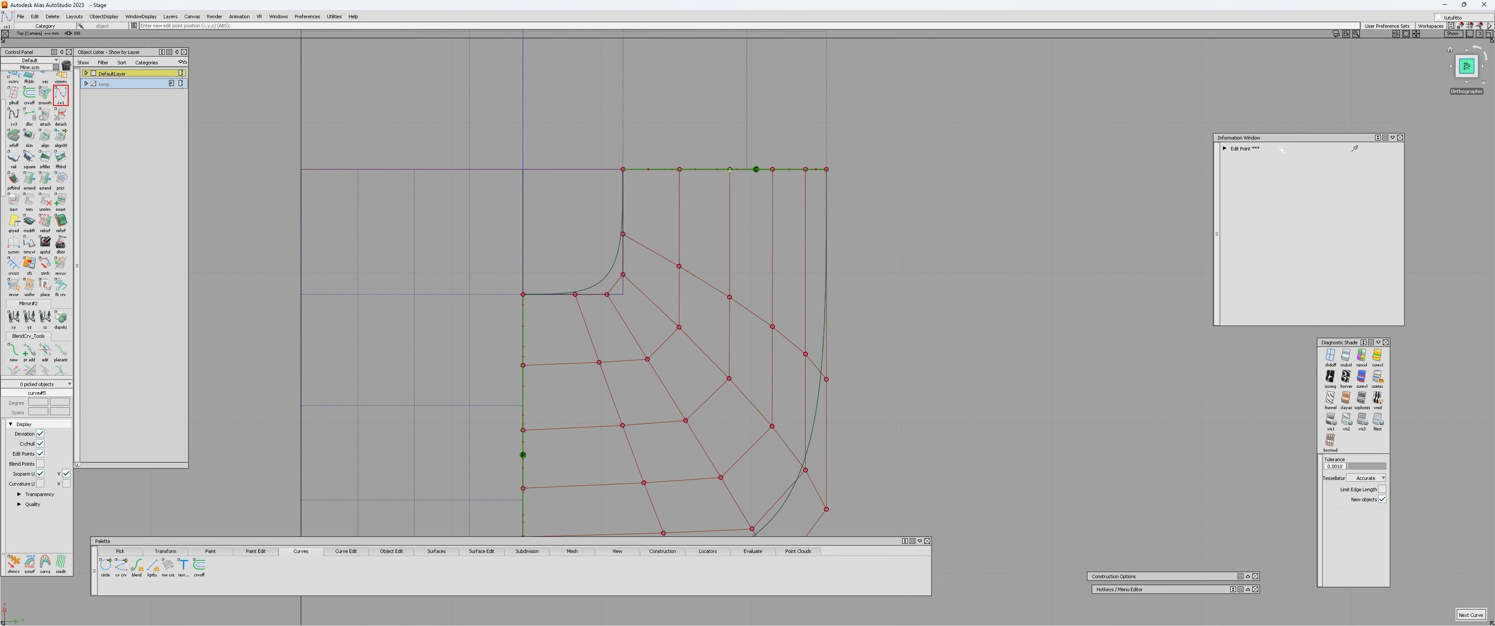
pyautogui.keyDown('alt'); pyautogui.keyDown('shift'); pyautogui.moveTo(1054, 240); pyautogui.dragTo(864, 258); pyautogui.keyUp('shift'); pyautogui.keyUp('alt')
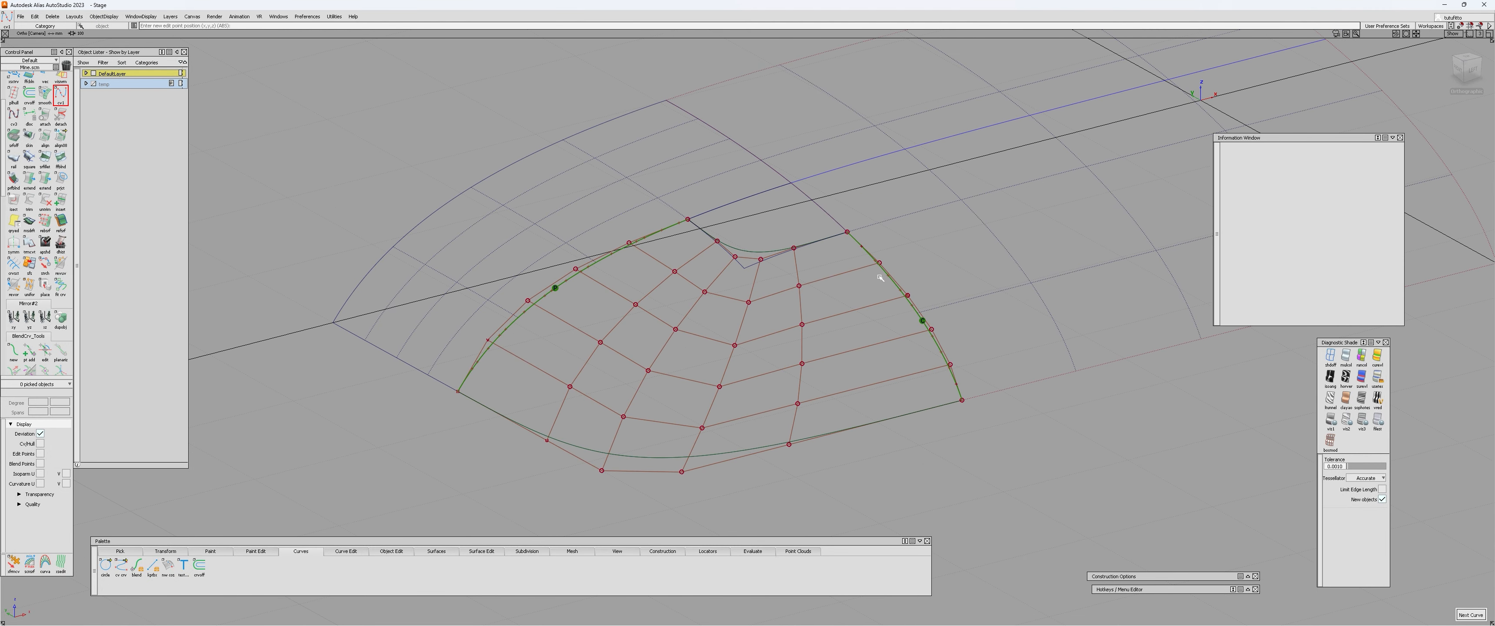
# Reopen the alignment between the square surface and the long patch and accept it.
pyautogui.keyDown('alt'); pyautogui.keyDown('shift'); pyautogui.moveTo(880, 277); pyautogui.dragTo(863, 302, button='right'); pyautogui.keyUp('shift'); pyautogui.keyUp('alt')
pyautogui.keyDown('alt'); pyautogui.keyDown('shift'); pyautogui.moveTo(864, 302); pyautogui.dragTo(802, 346, button='middle'); pyautogui.keyUp('shift'); pyautogui.keyUp('alt')
pyautogui.hotkey('ctrl', 'q')
pyautogui.click(730, 373)
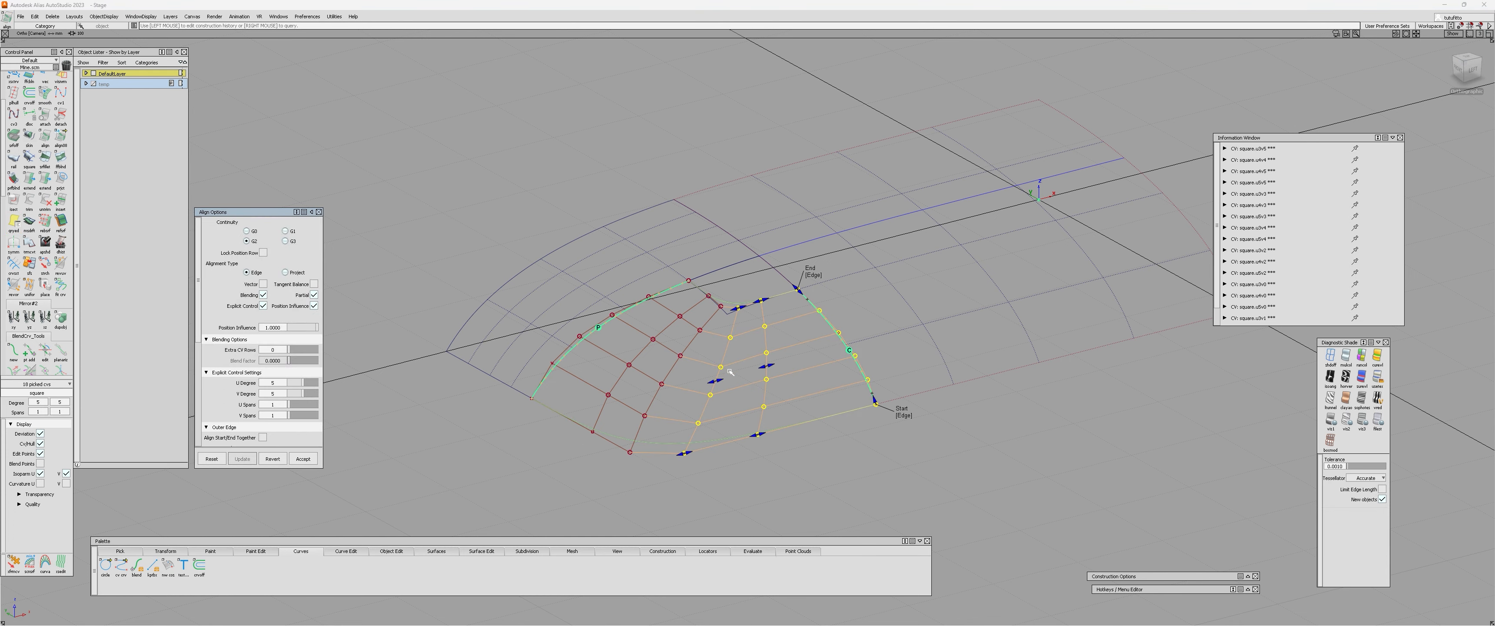
pyautogui.click(303, 460)
pyautogui.keyDown('alt'); pyautogui.keyDown('shift'); pyautogui.moveTo(760, 302); pyautogui.dragTo(713, 353); pyautogui.keyUp('shift'); pyautogui.keyUp('alt')
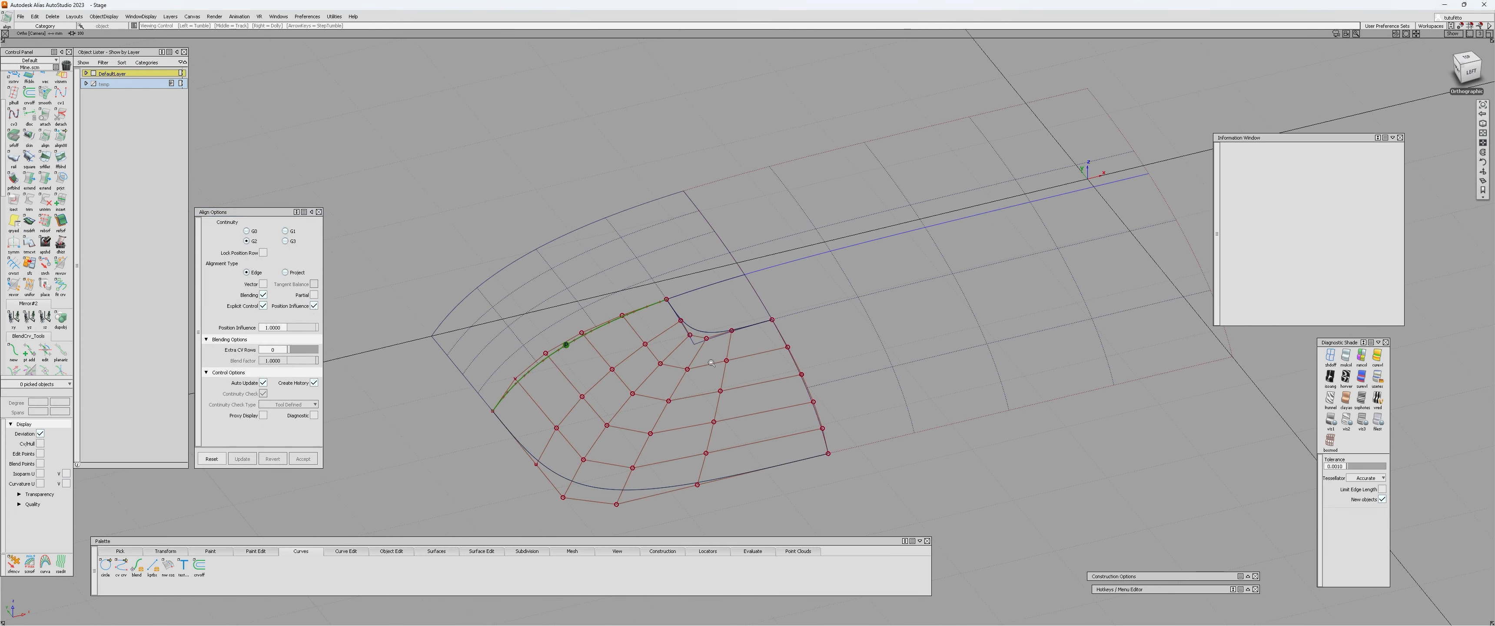
pyautogui.keyDown('alt'); pyautogui.keyDown('shift'); pyautogui.moveTo(713, 353); pyautogui.dragTo(780, 337, button='right'); pyautogui.keyUp('shift'); pyautogui.keyUp('alt')
# Trim the long patch that adjoins the square surface.
pyautogui.hotkey('ctrl', 't')
pyautogui.click(895, 271)
pyautogui.click(858, 340)
pyautogui.press('space')
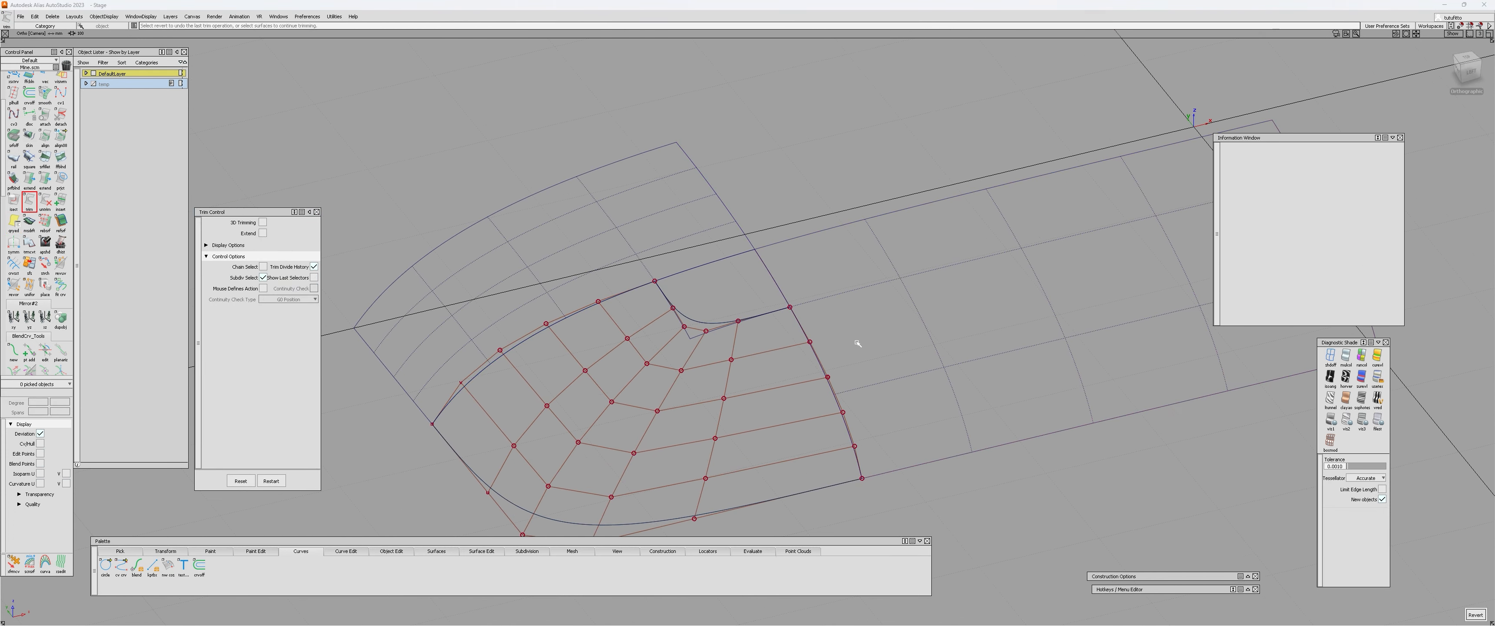
pyautogui.keyDown('alt'); pyautogui.keyDown('shift'); pyautogui.moveTo(858, 341); pyautogui.dragTo(671, 444); pyautogui.keyUp('shift'); pyautogui.keyUp('alt')
# Open the Align 2008 control for aligning the square surface.
pyautogui.hotkey('ctrl', 'q')
pyautogui.click(709, 385)
pyautogui.click(774, 470)
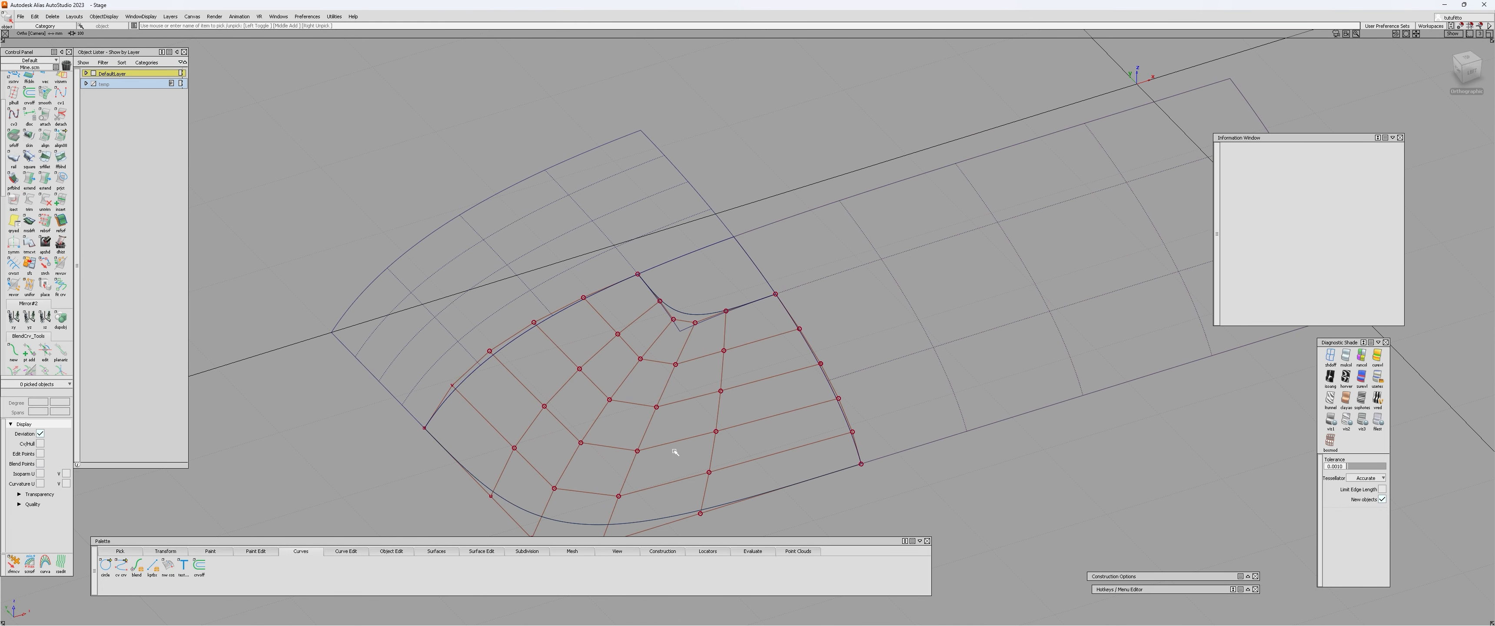
pyautogui.hotkey('ctrl', 'a')
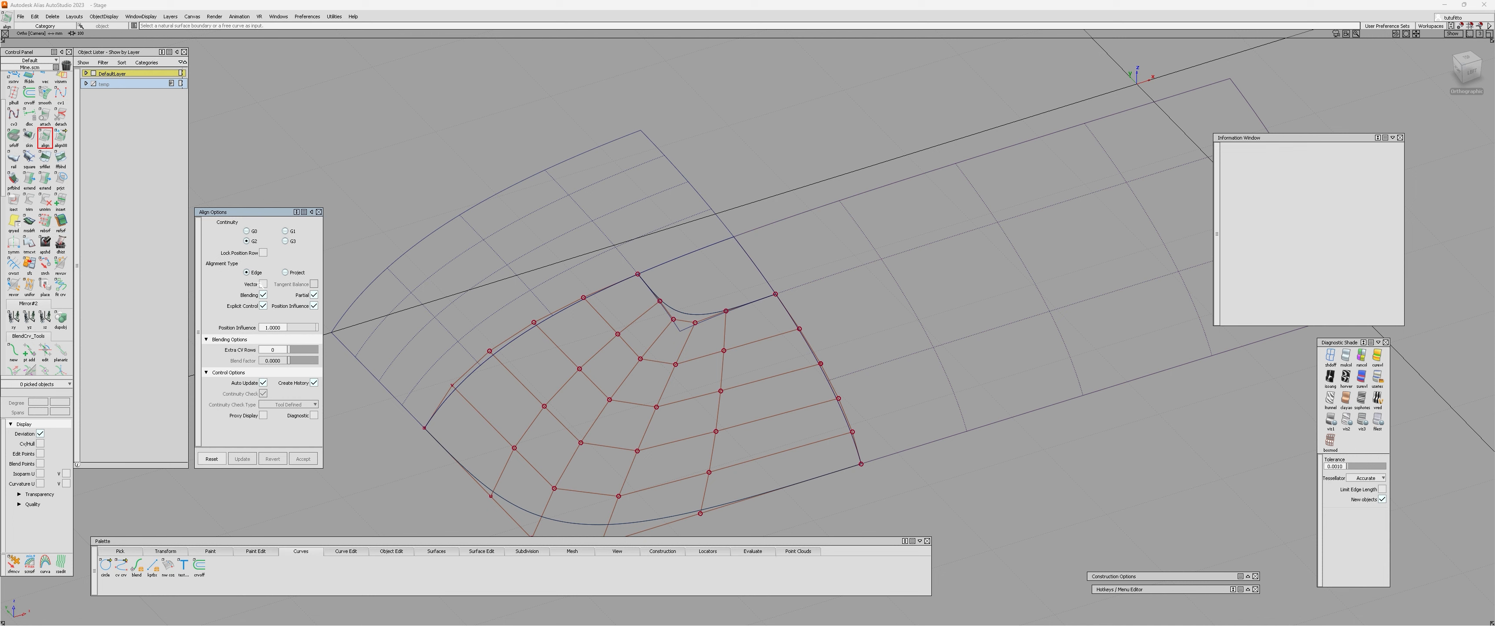
pyautogui.click(60, 138)
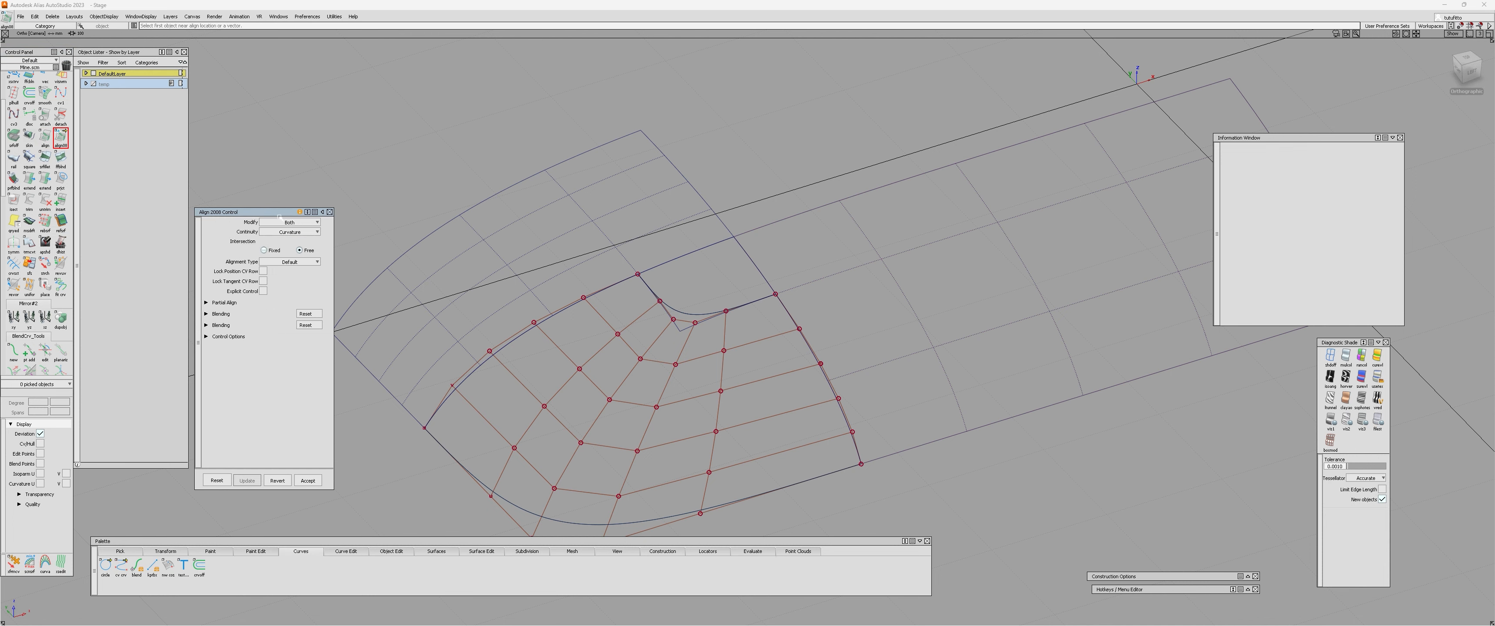
pyautogui.moveTo(256, 198); pyautogui.dragTo(250, 190)
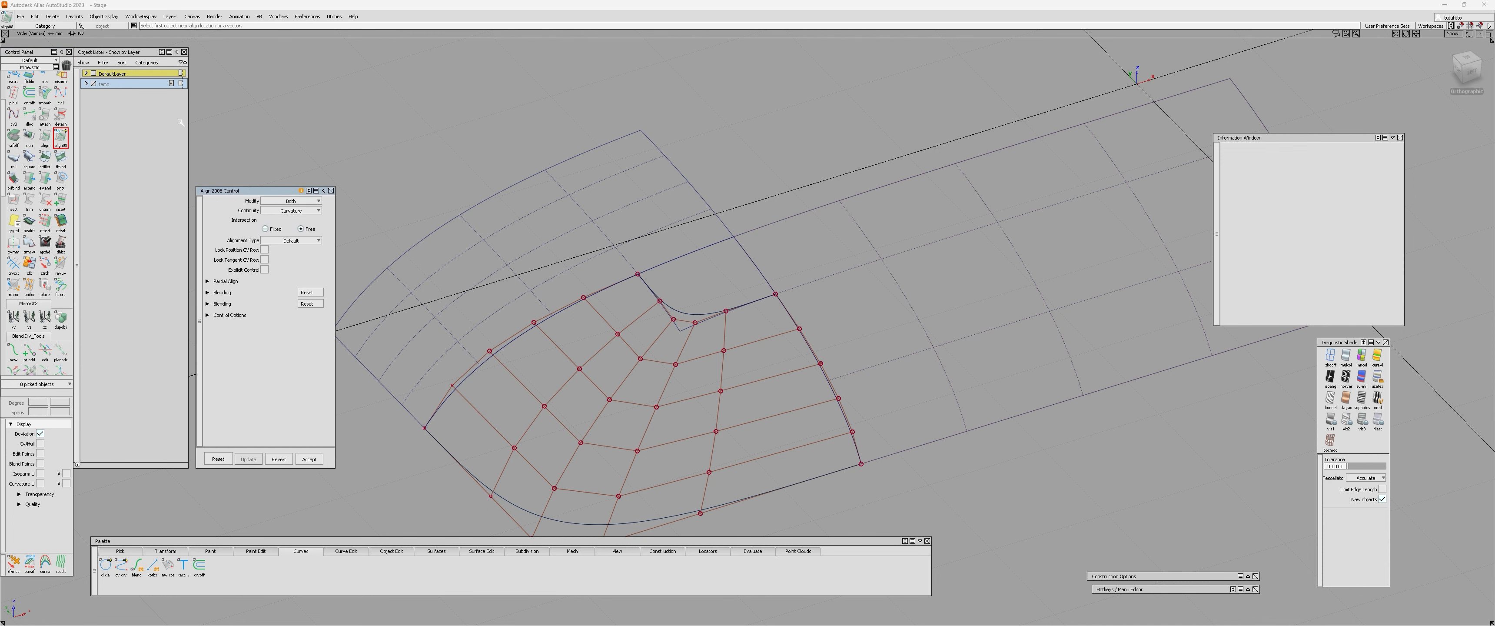
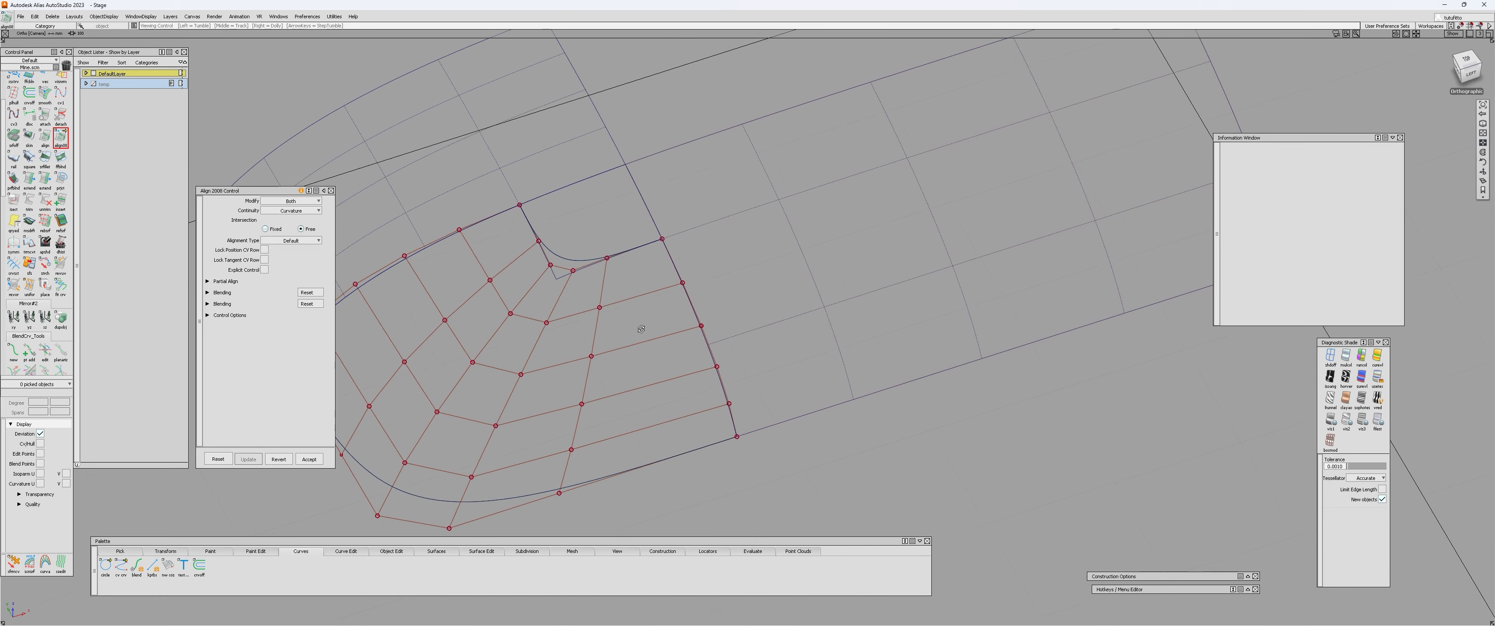
# Set the square surface's alignment to modify only the first surface, with a Colinear alignment type.
pyautogui.keyDown('alt'); pyautogui.keyDown('shift'); pyautogui.moveTo(667, 278); pyautogui.dragTo(609, 330); pyautogui.keyUp('shift'); pyautogui.keyUp('alt')
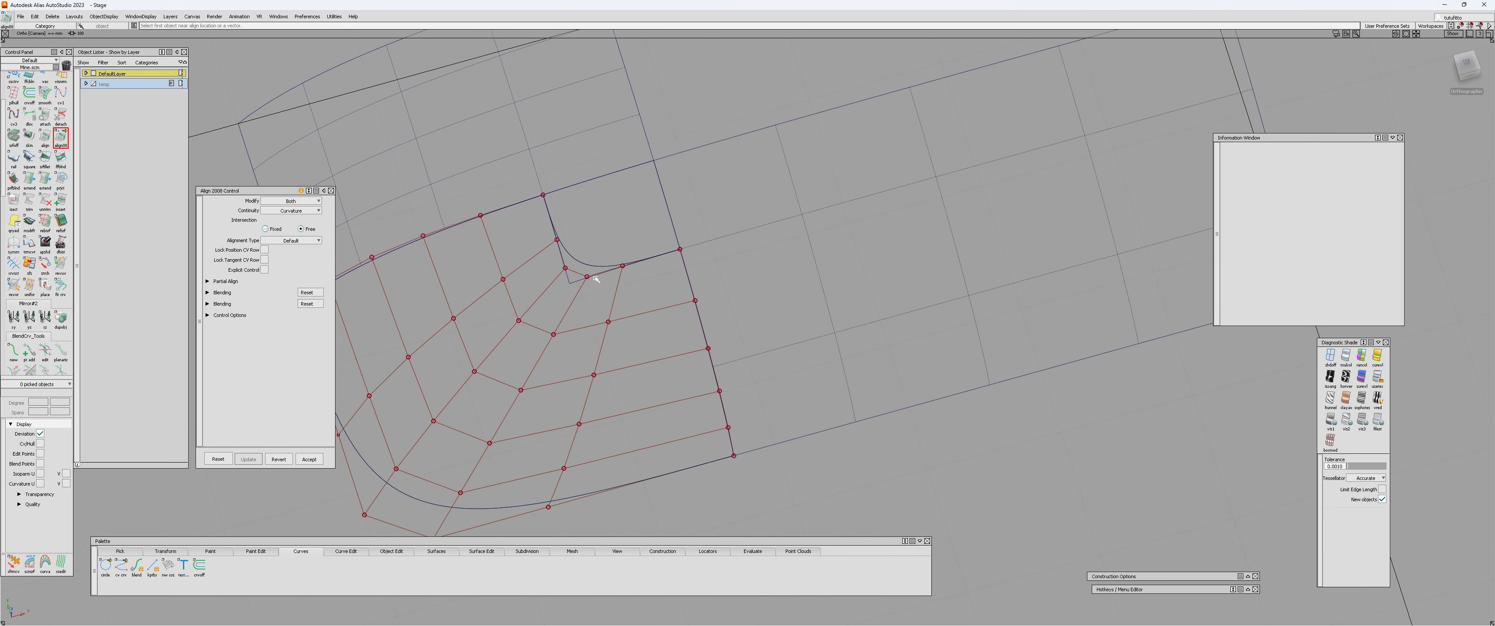
pyautogui.keyDown('alt'); pyautogui.keyDown('shift'); pyautogui.moveTo(596, 280); pyautogui.dragTo(728, 211); pyautogui.keyUp('shift'); pyautogui.keyUp('alt')
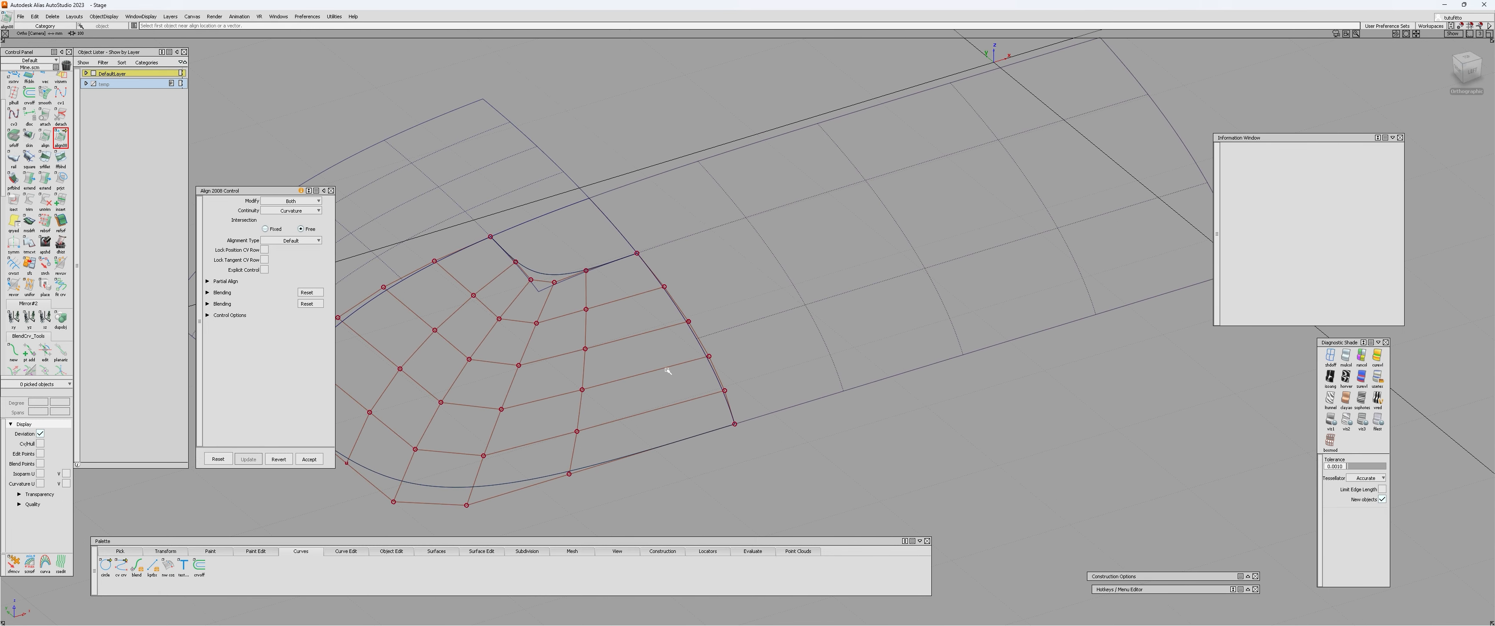
pyautogui.keyDown('alt'); pyautogui.keyDown('shift'); pyautogui.moveTo(671, 367); pyautogui.dragTo(638, 298); pyautogui.keyUp('shift'); pyautogui.keyUp('alt')
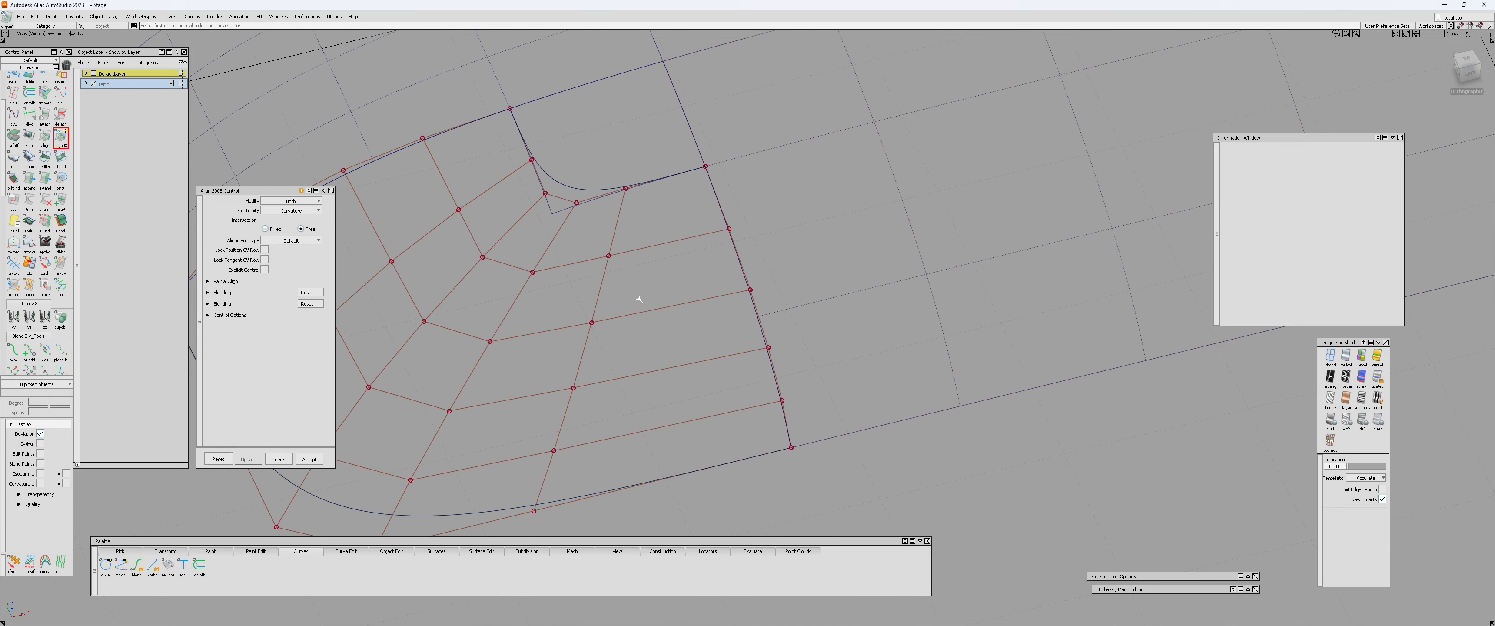
pyautogui.click(297, 202)
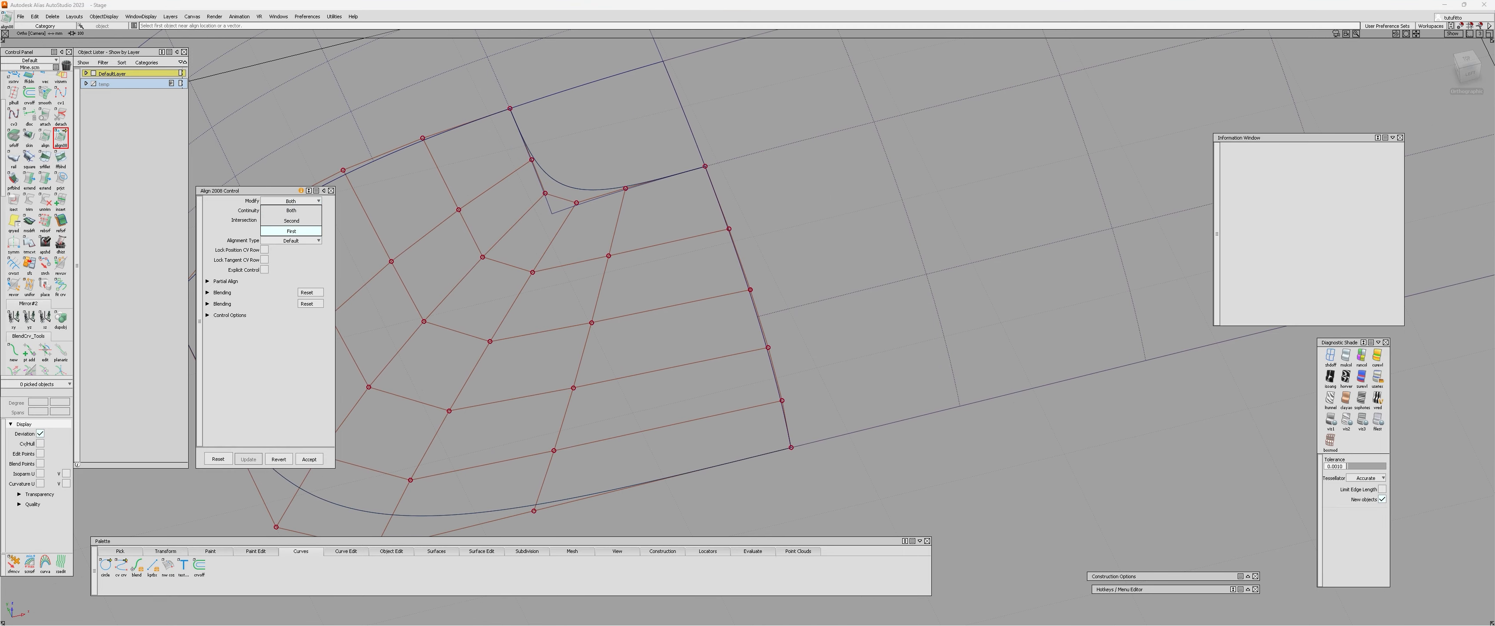
pyautogui.click(297, 230)
pyautogui.keyDown('alt'); pyautogui.keyDown('shift'); pyautogui.moveTo(744, 333); pyautogui.dragTo(779, 278, button='middle'); pyautogui.keyUp('shift'); pyautogui.keyUp('alt')
pyautogui.keyDown('alt'); pyautogui.keyDown('shift'); pyautogui.moveTo(761, 223); pyautogui.dragTo(670, 291, button='middle'); pyautogui.keyUp('shift'); pyautogui.keyUp('alt')
pyautogui.keyDown('alt'); pyautogui.keyDown('shift'); pyautogui.moveTo(571, 307); pyautogui.dragTo(672, 300, button='middle'); pyautogui.keyUp('shift'); pyautogui.keyUp('alt')
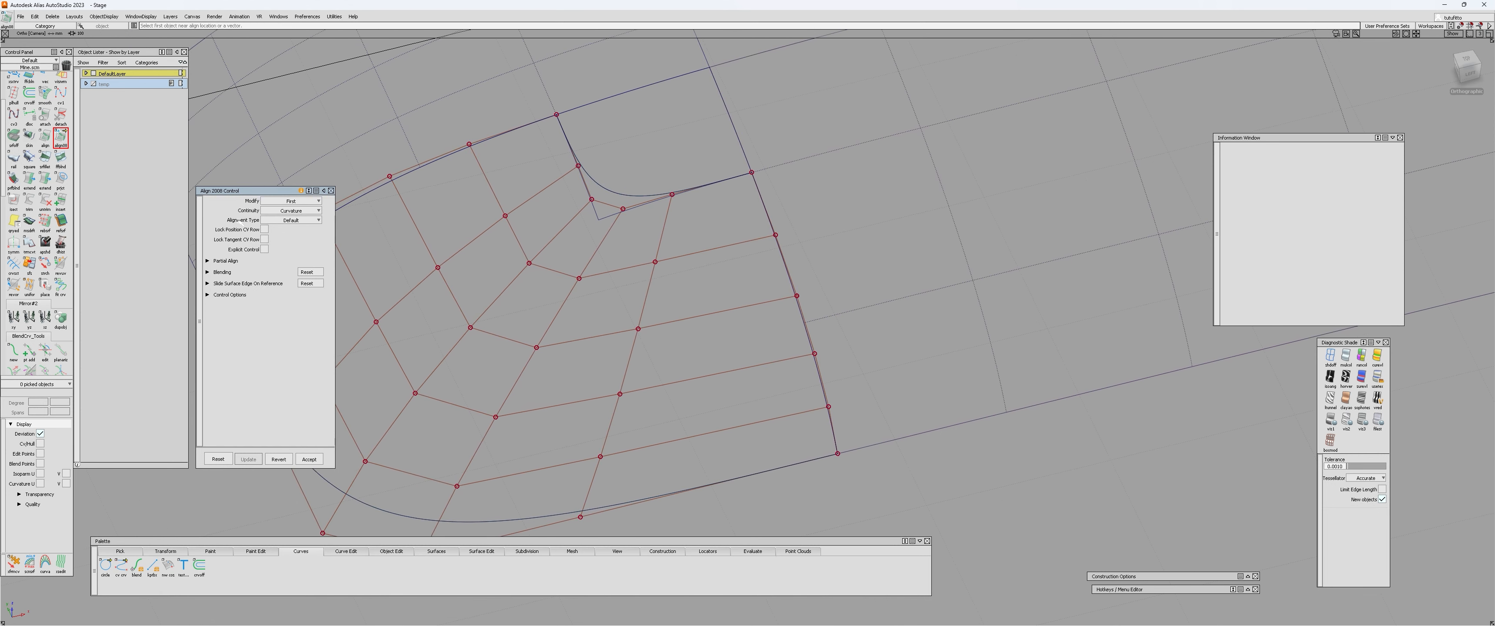
pyautogui.click(319, 221)
pyautogui.click(291, 251)
pyautogui.keyDown('alt'); pyautogui.keyDown('shift'); pyautogui.moveTo(699, 383); pyautogui.dragTo(699, 331, button='middle'); pyautogui.keyUp('shift'); pyautogui.keyUp('alt')
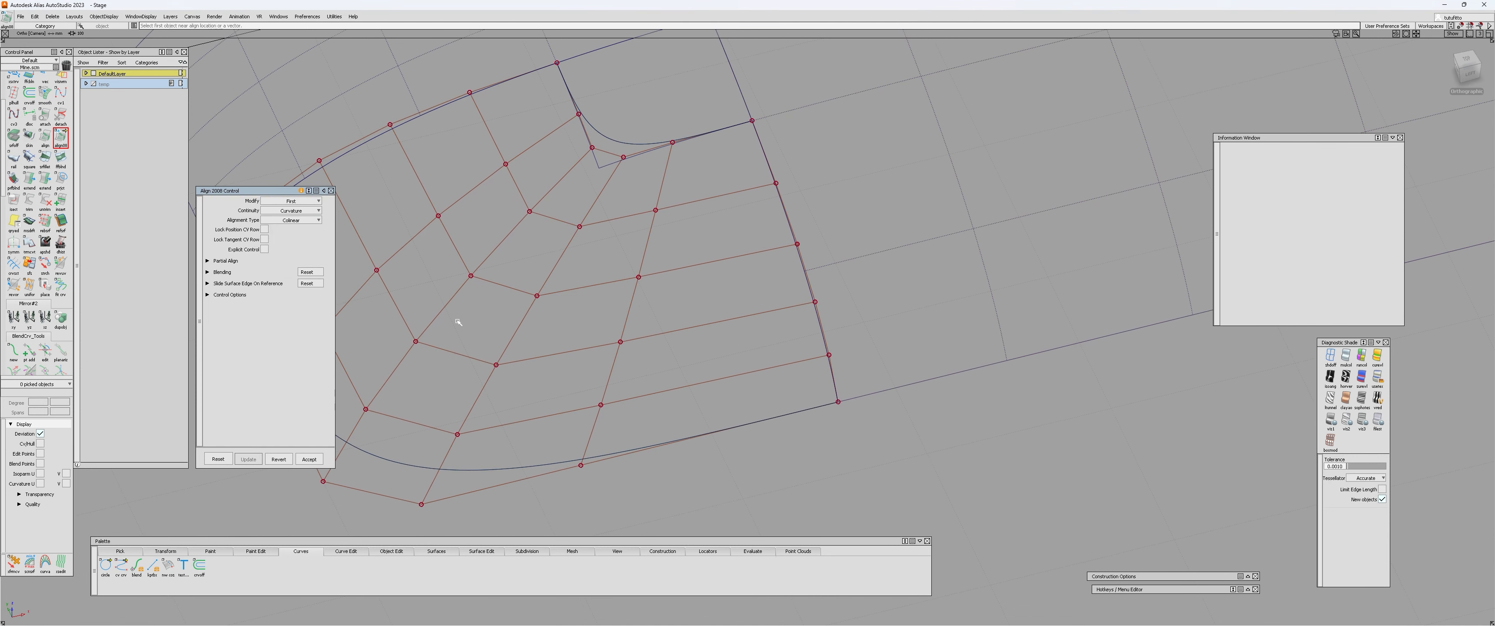
# Show the partial alignment settings and set the partial join to Type.
pyautogui.click(207, 261)
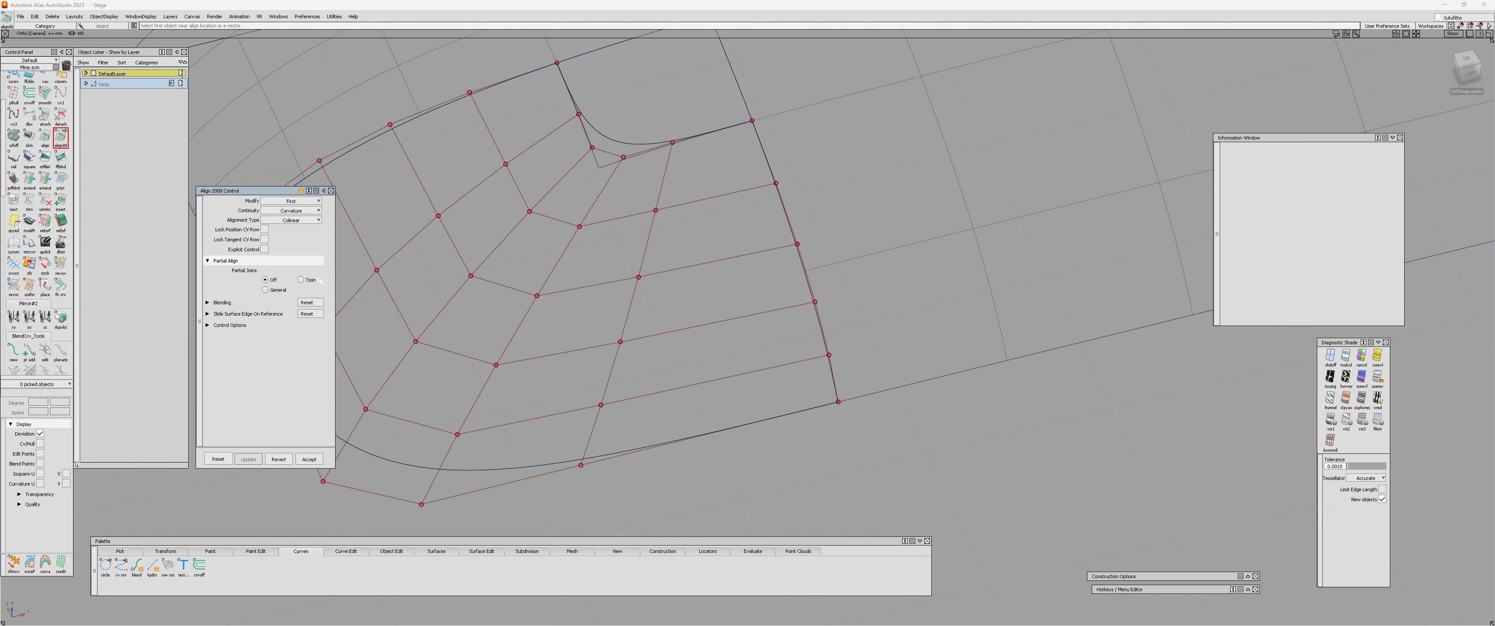
pyautogui.click(302, 281)
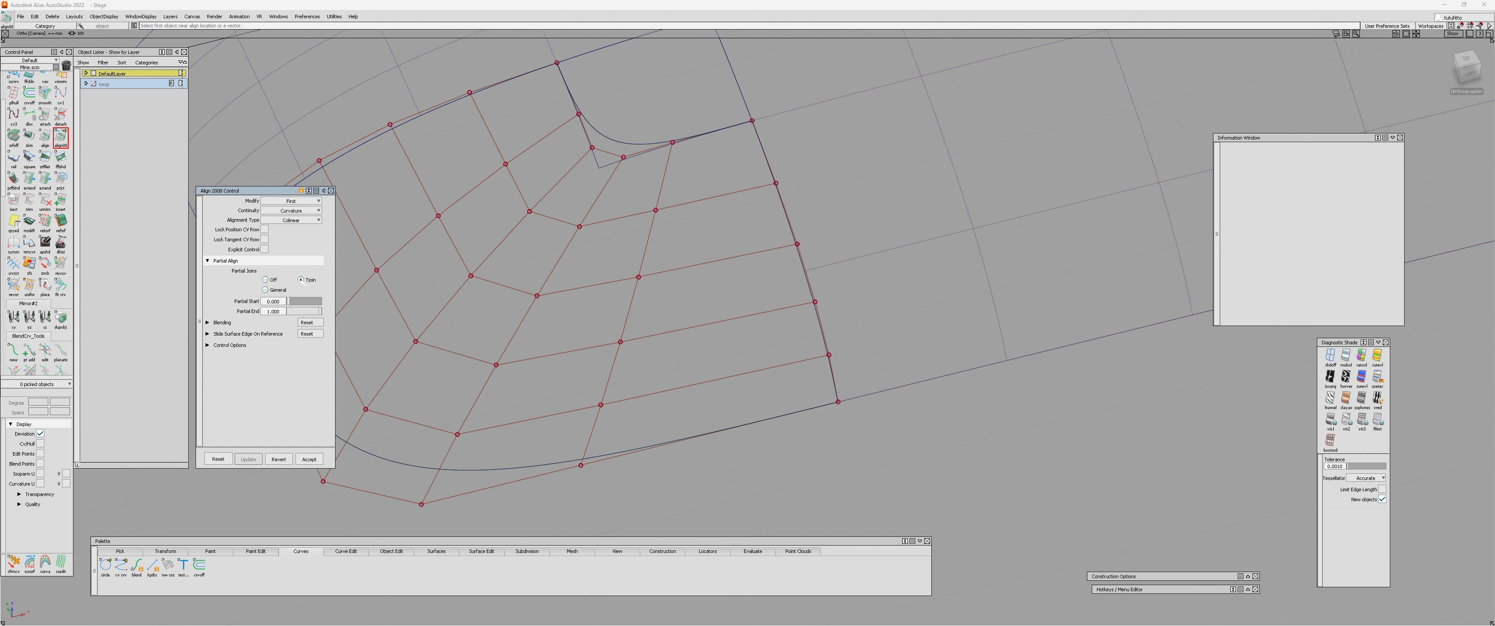
pyautogui.keyDown('alt'); pyautogui.keyDown('shift'); pyautogui.moveTo(824, 285); pyautogui.dragTo(717, 330, button='right'); pyautogui.keyUp('shift'); pyautogui.keyUp('alt')
pyautogui.keyDown('alt'); pyautogui.keyDown('shift'); pyautogui.moveTo(717, 331); pyautogui.dragTo(690, 367, button='middle'); pyautogui.keyUp('shift'); pyautogui.keyUp('alt')
pyautogui.keyDown('alt'); pyautogui.keyDown('shift'); pyautogui.moveTo(691, 366); pyautogui.dragTo(767, 318, button='right'); pyautogui.keyUp('shift'); pyautogui.keyUp('alt')
pyautogui.keyDown('alt'); pyautogui.keyDown('shift'); pyautogui.moveTo(725, 330); pyautogui.dragTo(781, 328); pyautogui.keyUp('shift'); pyautogui.keyUp('alt')
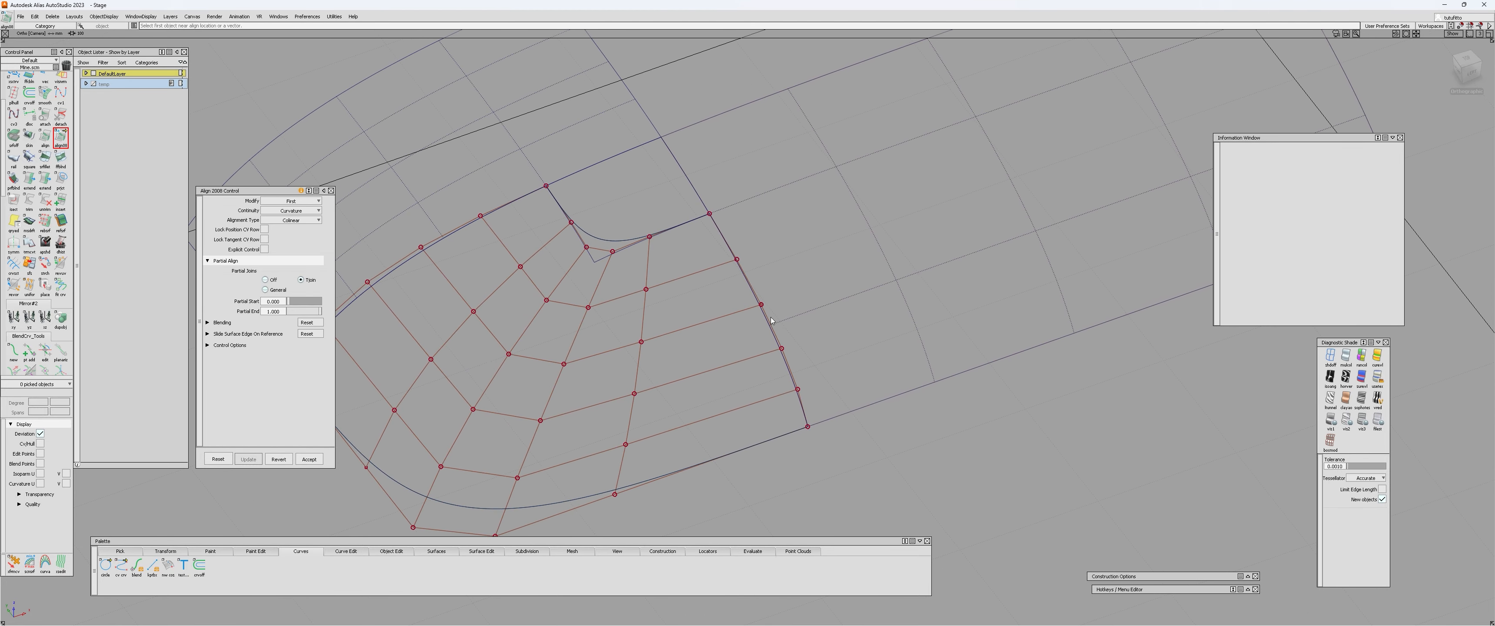
# Show the alignment's control options and align the square surface's edge to the long patch with curvature continuity.
pyautogui.click(757, 303)
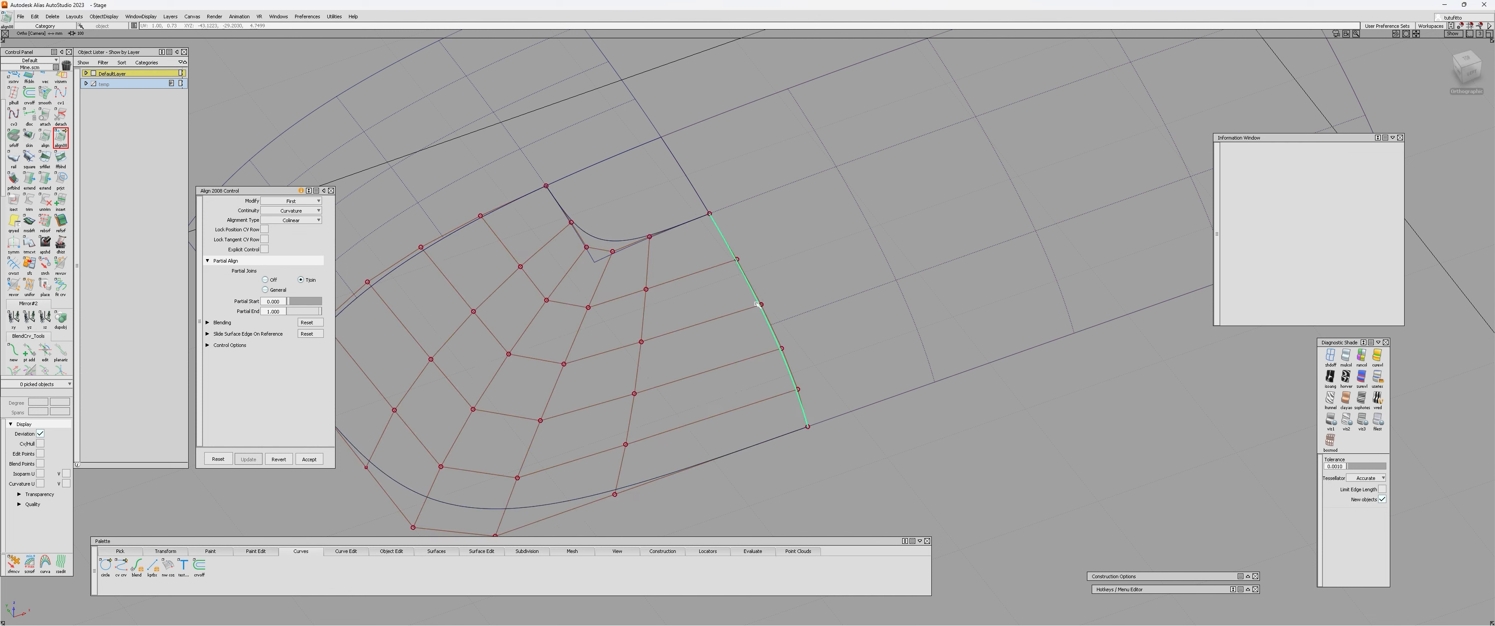
pyautogui.click(207, 345)
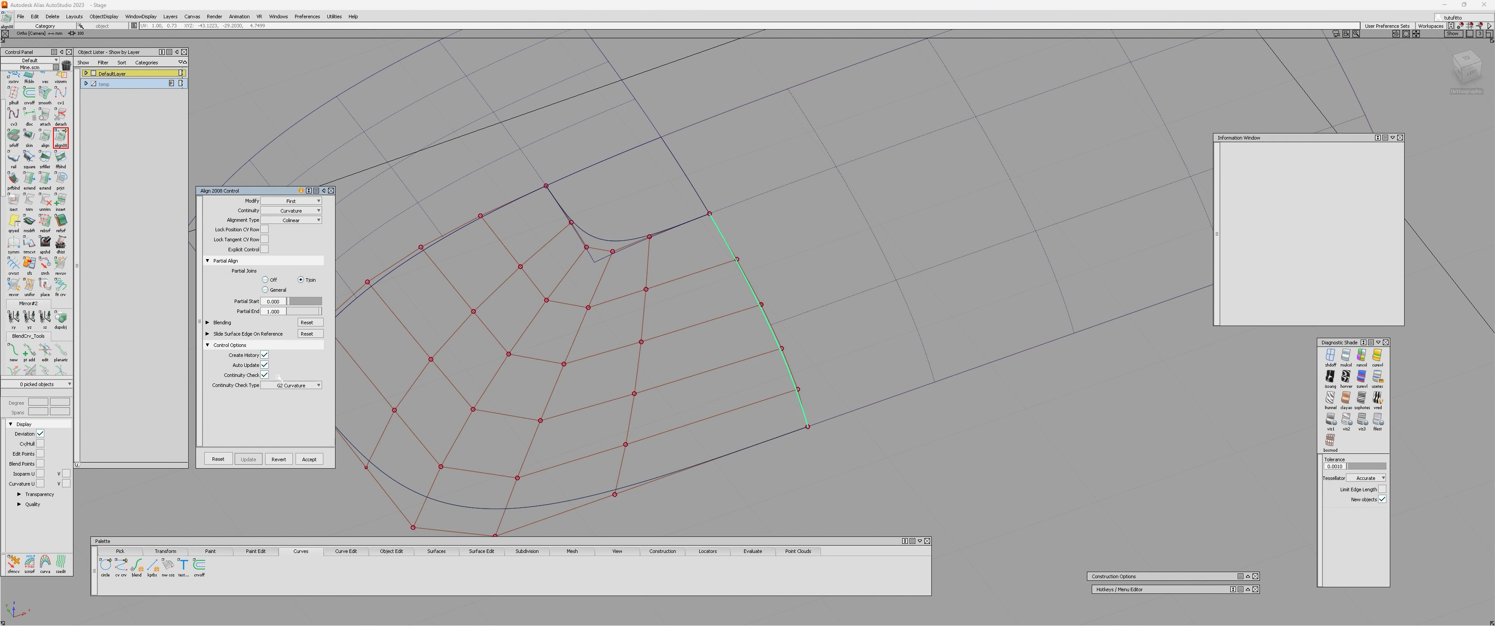
pyautogui.keyDown('alt'); pyautogui.keyDown('shift'); pyautogui.moveTo(767, 318); pyautogui.dragTo(720, 364, button='right'); pyautogui.keyUp('shift'); pyautogui.keyUp('alt')
pyautogui.click(767, 279)
pyautogui.keyDown('alt'); pyautogui.keyDown('shift'); pyautogui.moveTo(720, 363); pyautogui.dragTo(1040, 518); pyautogui.keyUp('shift'); pyautogui.keyUp('alt')
pyautogui.keyDown('alt'); pyautogui.keyDown('shift'); pyautogui.moveTo(938, 481); pyautogui.dragTo(777, 357, button='middle'); pyautogui.keyUp('shift'); pyautogui.keyUp('alt')
pyautogui.keyDown('alt'); pyautogui.keyDown('shift'); pyautogui.moveTo(638, 375); pyautogui.dragTo(647, 390); pyautogui.keyUp('shift'); pyautogui.keyUp('alt')
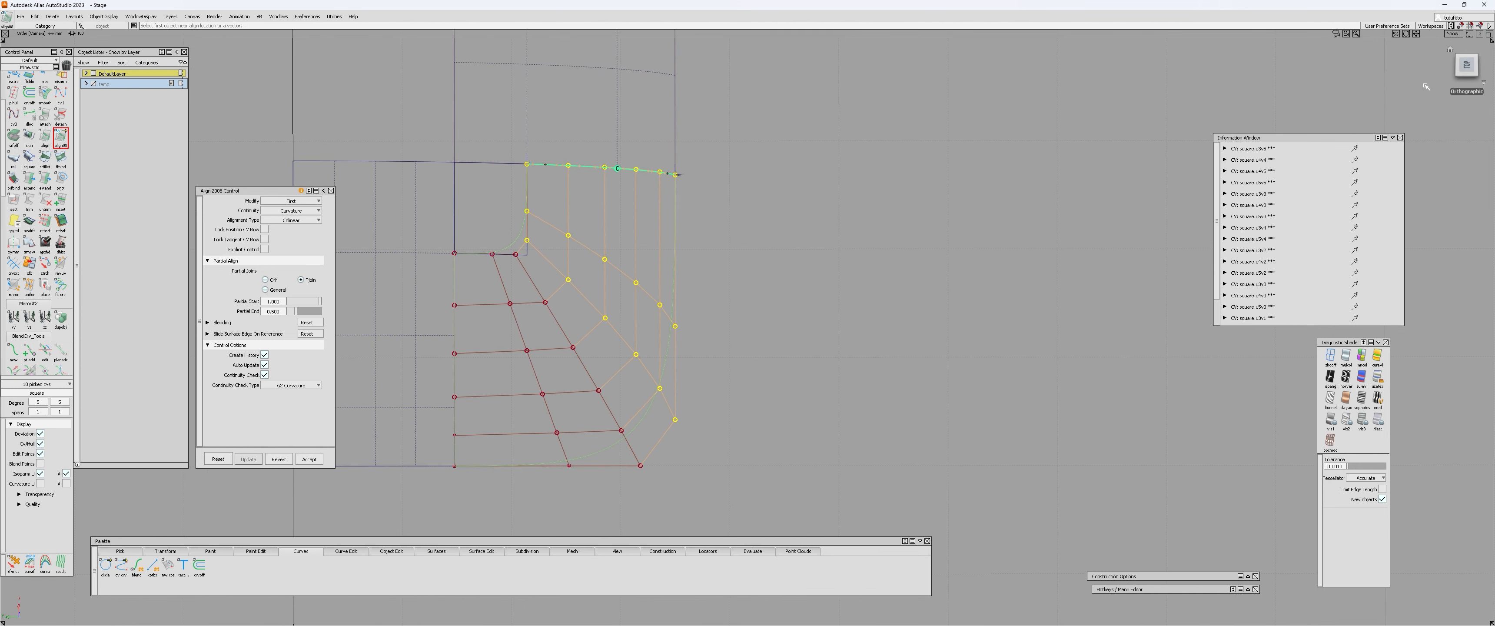
# In the top view, draw a straight reference line from a CV on the aligned edge along its hull row.
pyautogui.click(1468, 70)
pyautogui.keyDown('alt'); pyautogui.keyDown('shift'); pyautogui.moveTo(658, 263); pyautogui.dragTo(557, 234, button='right'); pyautogui.keyUp('shift'); pyautogui.keyUp('alt')
pyautogui.keyDown('alt'); pyautogui.keyDown('shift'); pyautogui.moveTo(557, 233); pyautogui.dragTo(831, 337, button='middle'); pyautogui.keyUp('shift'); pyautogui.keyUp('alt')
pyautogui.keyDown('alt'); pyautogui.keyDown('shift'); pyautogui.moveTo(831, 337); pyautogui.dragTo(725, 311, button='right'); pyautogui.keyUp('shift'); pyautogui.keyUp('alt')
pyautogui.press('Escape')
pyautogui.keyDown('alt'); pyautogui.keyDown('shift'); pyautogui.moveTo(725, 311); pyautogui.dragTo(611, 287, button='middle'); pyautogui.keyUp('shift'); pyautogui.keyUp('alt')
pyautogui.moveTo(611, 287)
pyautogui.keyDown('alt'); pyautogui.keyDown('shift'); pyautogui.mouseDown(button='right')
pyautogui.moveTo(639, 302)
pyautogui.moveTo(678, 395)
pyautogui.moveTo(679, 524)
pyautogui.mouseUp(button='right'); pyautogui.keyUp('shift'); pyautogui.keyUp('alt')
pyautogui.press('1')
pyautogui.keyDown('ctrl'); pyautogui.click(674, 66); pyautogui.keyUp('ctrl')
pyautogui.keyDown('alt'); pyautogui.keyDown('shift'); pyautogui.moveTo(734, 307); pyautogui.dragTo(706, 366, button='middle'); pyautogui.keyUp('shift'); pyautogui.keyUp('alt')
pyautogui.press('1')
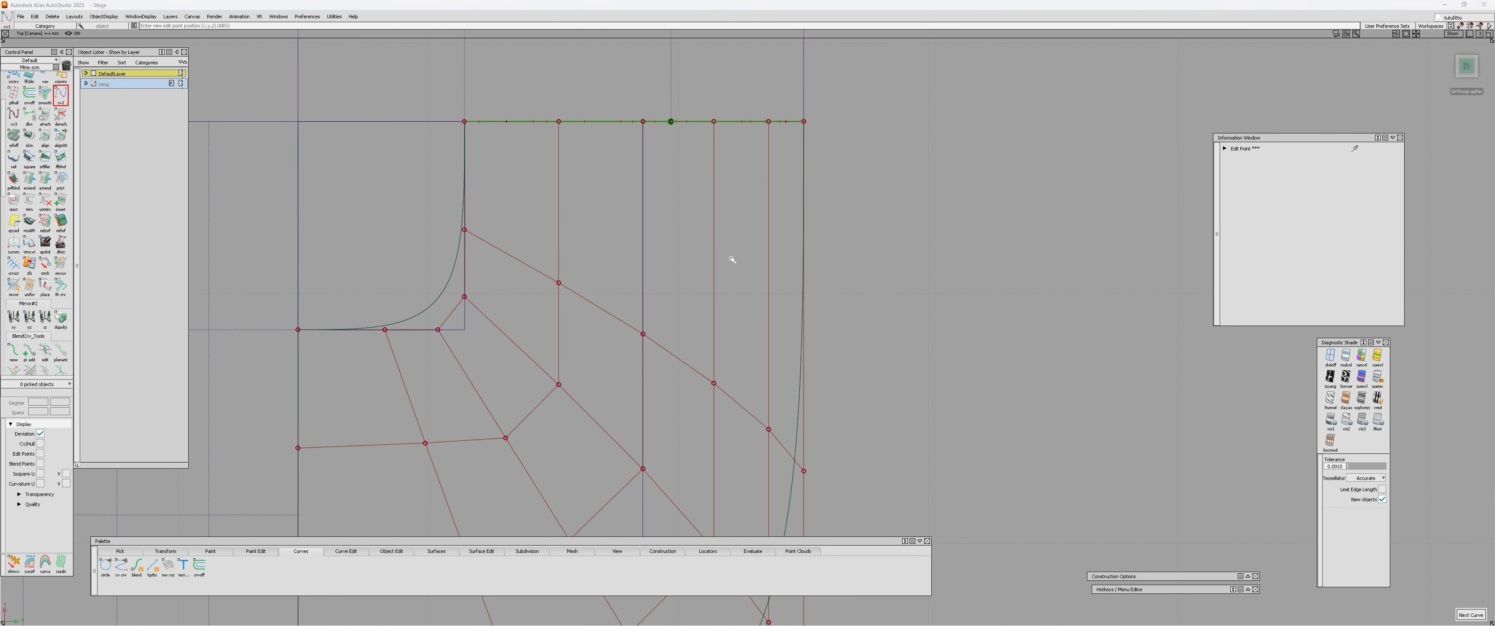
# Draw a second straight reference line from the neighbouring edge CV along its hull row.
pyautogui.keyDown('ctrl'); pyautogui.click(714, 123); pyautogui.keyUp('ctrl')
pyautogui.moveTo(733, 254); pyautogui.dragTo(740, 517, button='right')
pyautogui.keyDown('alt'); pyautogui.keyDown('shift'); pyautogui.moveTo(740, 517); pyautogui.dragTo(736, 437, button='middle'); pyautogui.keyUp('shift'); pyautogui.keyUp('alt')
pyautogui.moveTo(736, 437)
pyautogui.keyDown('alt'); pyautogui.keyDown('shift'); pyautogui.mouseDown(button='right')
pyautogui.moveTo(758, 237)
pyautogui.moveTo(667, 321)
pyautogui.mouseUp(button='right'); pyautogui.keyUp('shift'); pyautogui.keyUp('alt')
pyautogui.press('1')
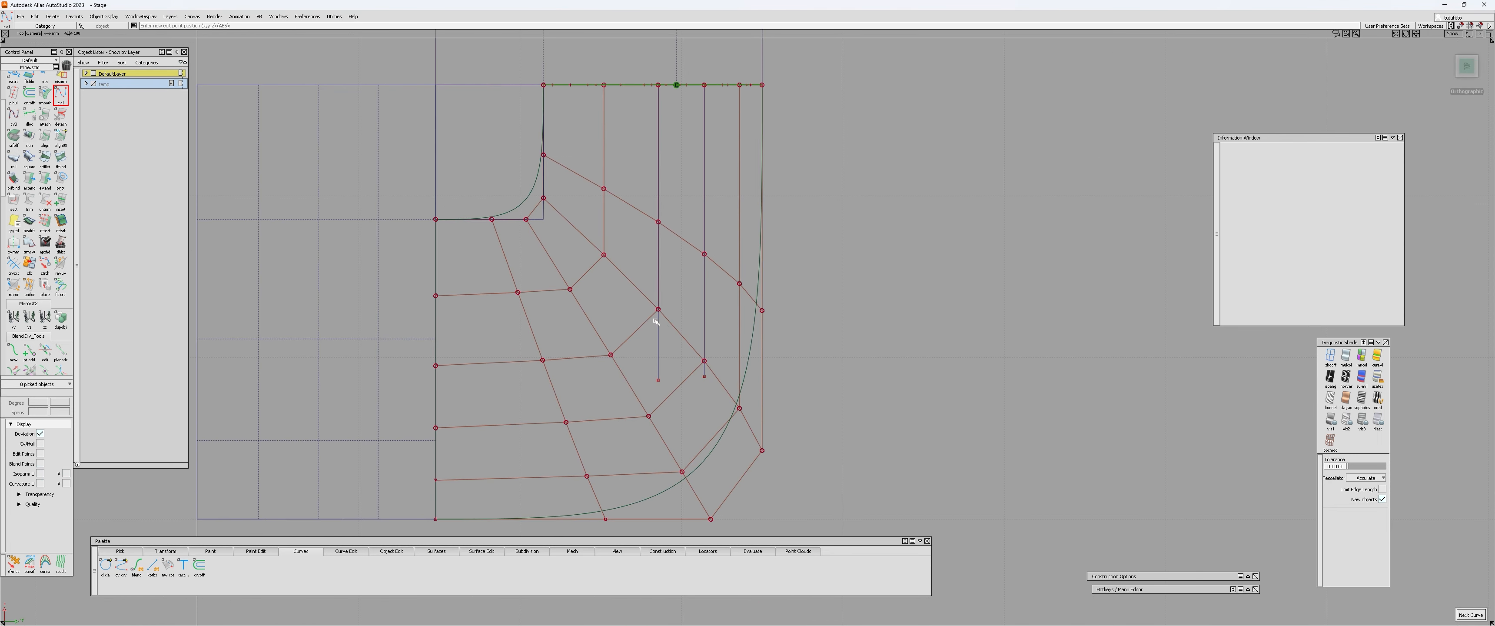
# Delete both straight reference lines drawn along the hull rows.
pyautogui.press('2')
pyautogui.click(657, 323)
pyautogui.click(705, 285)
pyautogui.keyDown('alt'); pyautogui.keyDown('shift'); pyautogui.moveTo(805, 358); pyautogui.dragTo(442, 191); pyautogui.keyUp('shift'); pyautogui.keyUp('alt')
pyautogui.keyDown('alt'); pyautogui.keyDown('shift'); pyautogui.moveTo(568, 221); pyautogui.dragTo(697, 345, button='middle'); pyautogui.keyUp('shift'); pyautogui.keyUp('alt')
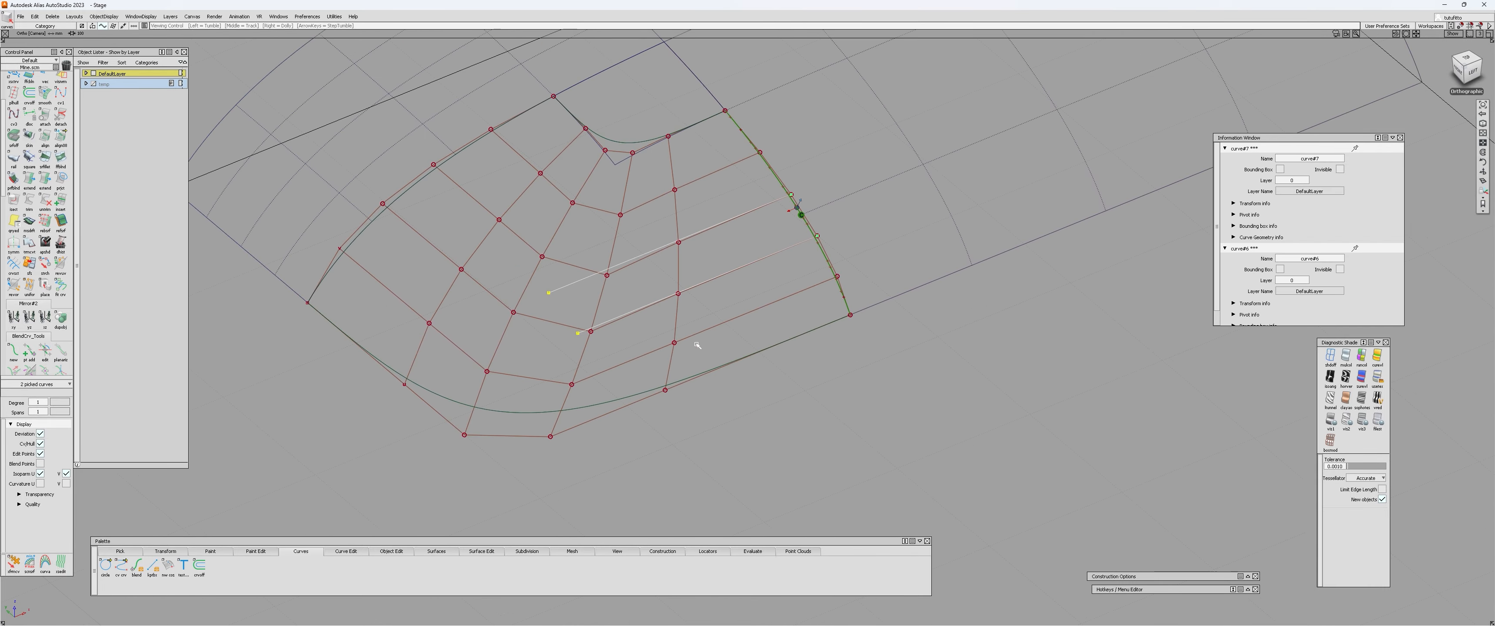
pyautogui.keyDown('alt'); pyautogui.keyDown('shift'); pyautogui.moveTo(697, 345); pyautogui.dragTo(654, 254); pyautogui.keyUp('shift'); pyautogui.keyUp('alt')
pyautogui.press('Delete')
pyautogui.press('Return')
# Align the square surface's other side edge to the second patch with curvature continuity and Colinear alignment.
pyautogui.keyDown('alt'); pyautogui.keyDown('shift'); pyautogui.moveTo(654, 254); pyautogui.dragTo(787, 278, button='middle'); pyautogui.keyUp('shift'); pyautogui.keyUp('alt')
pyautogui.doubleClick(61, 136)
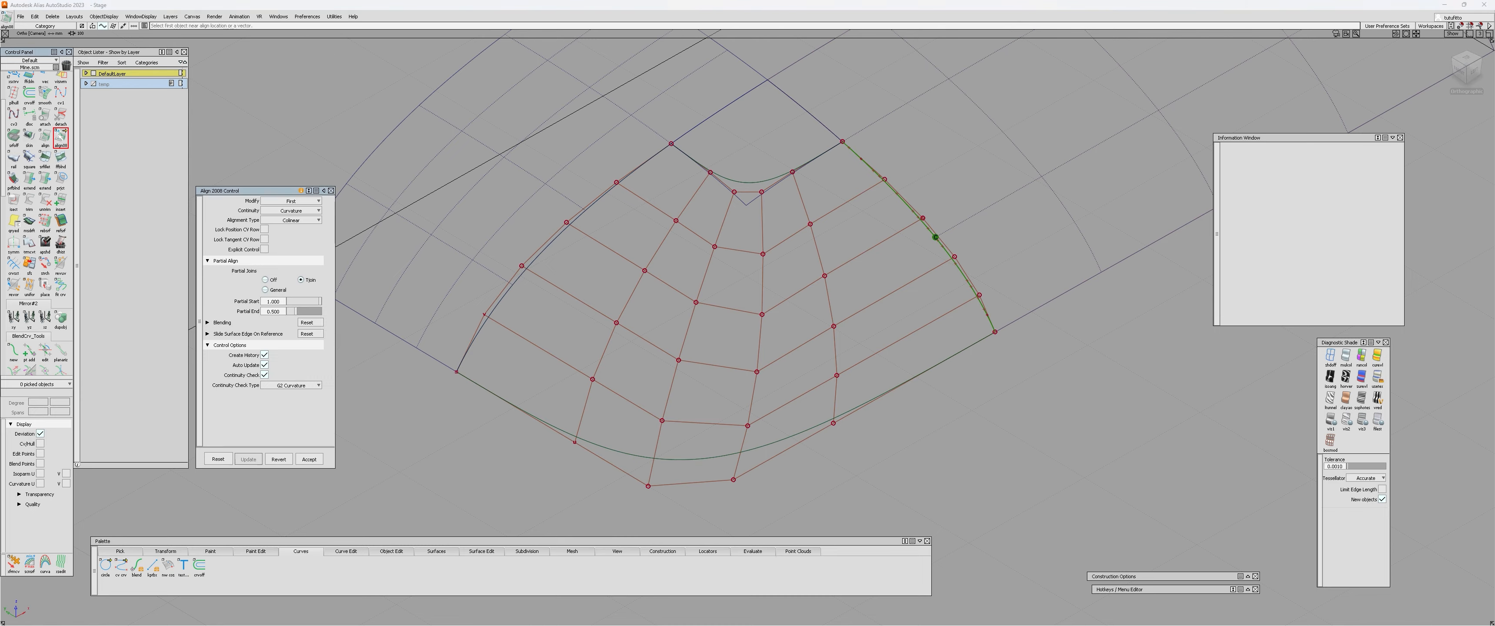
pyautogui.keyDown('alt'); pyautogui.keyDown('shift'); pyautogui.moveTo(594, 297); pyautogui.dragTo(566, 267); pyautogui.keyUp('shift'); pyautogui.keyUp('alt')
pyautogui.keyDown('alt'); pyautogui.keyDown('shift'); pyautogui.moveTo(566, 267); pyautogui.dragTo(546, 290, button='right'); pyautogui.keyUp('shift'); pyautogui.keyUp('alt')
pyautogui.click(609, 257)
pyautogui.click(605, 252)
pyautogui.keyDown('alt'); pyautogui.keyDown('shift'); pyautogui.moveTo(546, 290); pyautogui.dragTo(535, 396); pyautogui.keyUp('shift'); pyautogui.keyUp('alt')
pyautogui.click(535, 395)
# Examine how the square surface's hull rows flow into both patches in perspective and top views.
pyautogui.keyDown('alt'); pyautogui.keyDown('shift'); pyautogui.moveTo(726, 337); pyautogui.dragTo(908, 394); pyautogui.keyUp('shift'); pyautogui.keyUp('alt')
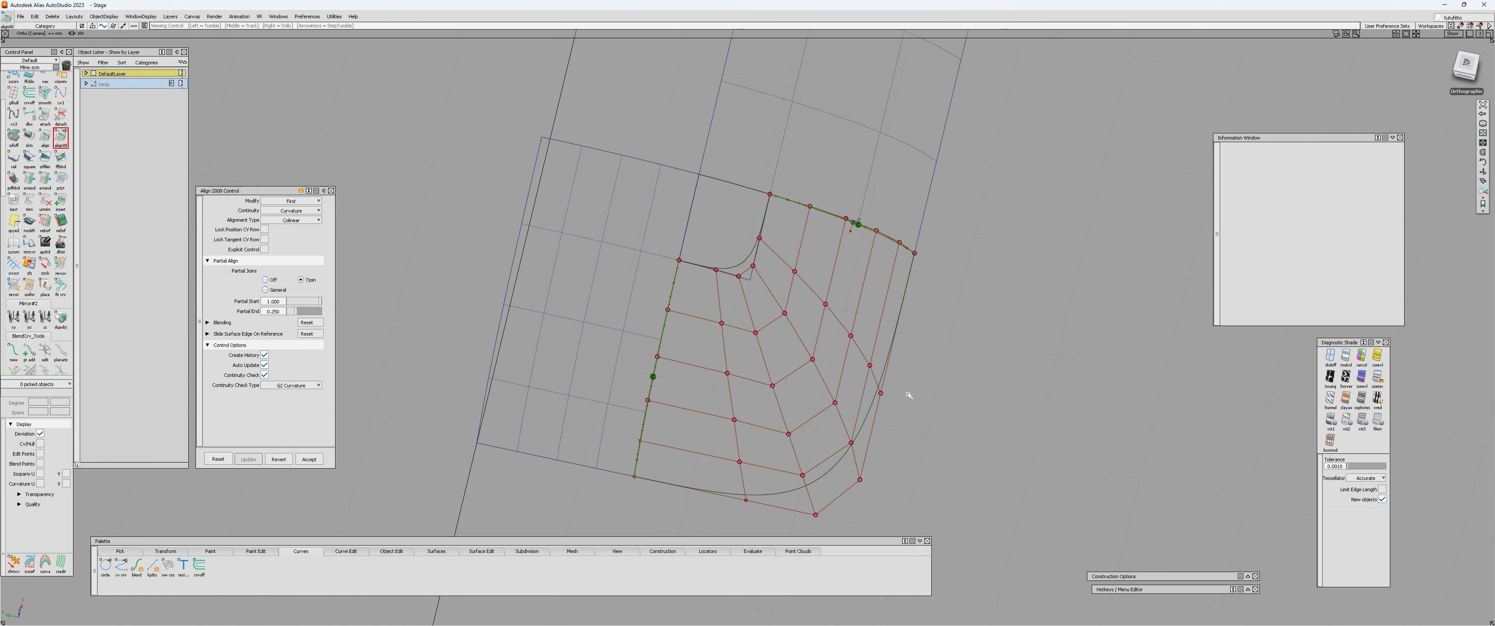
pyautogui.keyDown('alt'); pyautogui.keyDown('shift'); pyautogui.moveTo(908, 394); pyautogui.dragTo(781, 354, button='middle'); pyautogui.keyUp('shift'); pyautogui.keyUp('alt')
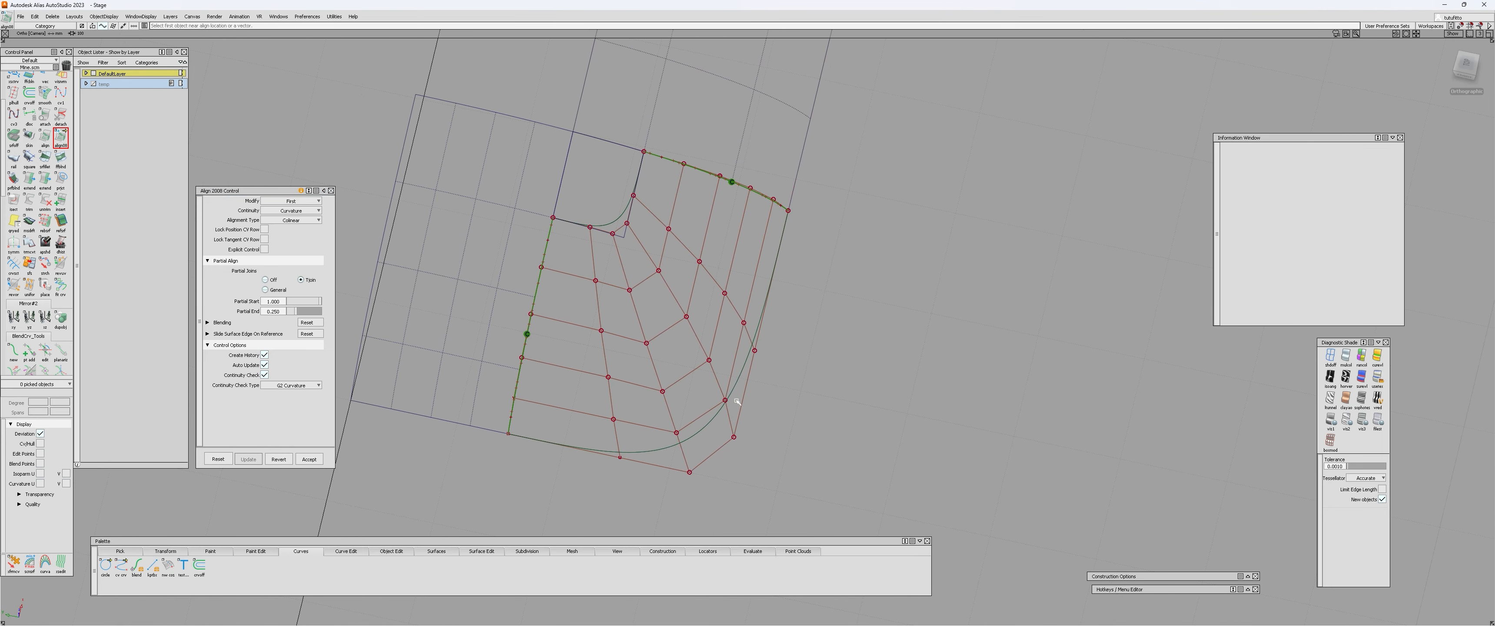
pyautogui.keyDown('alt'); pyautogui.keyDown('shift'); pyautogui.moveTo(737, 402); pyautogui.dragTo(820, 415); pyautogui.keyUp('shift'); pyautogui.keyUp('alt')
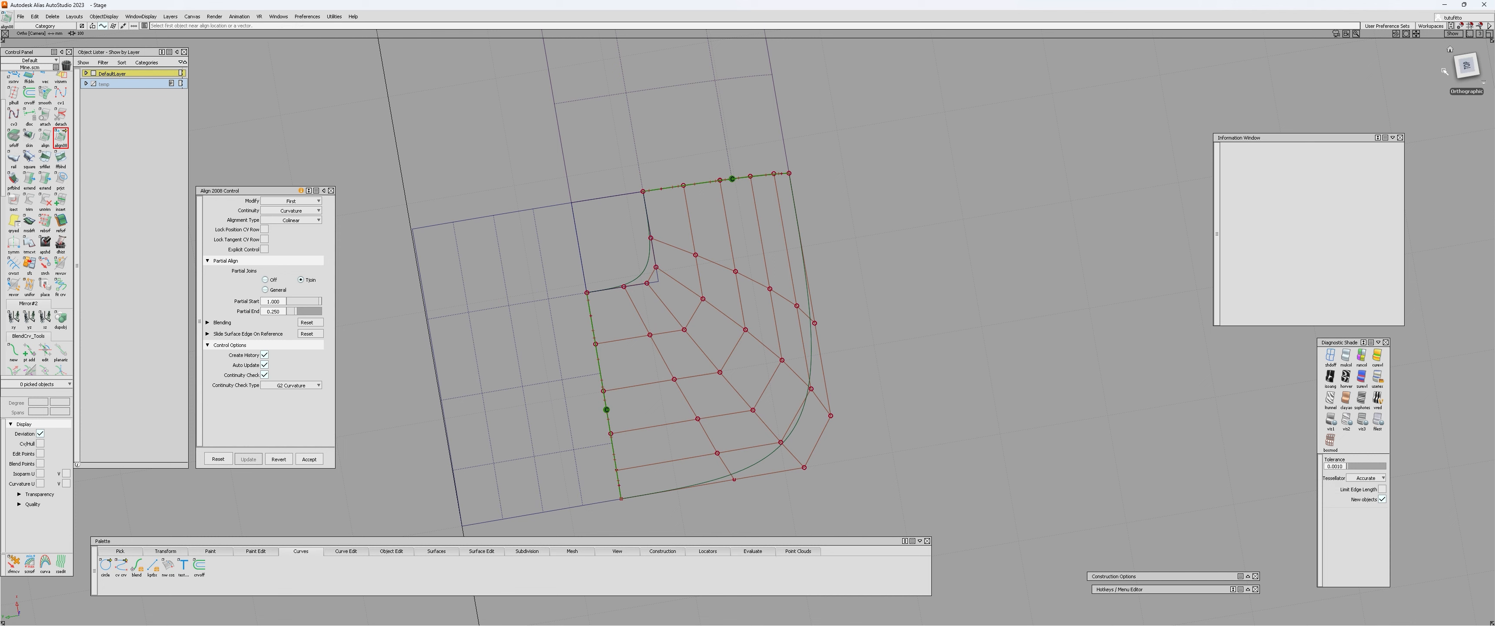
pyautogui.click(1464, 65)
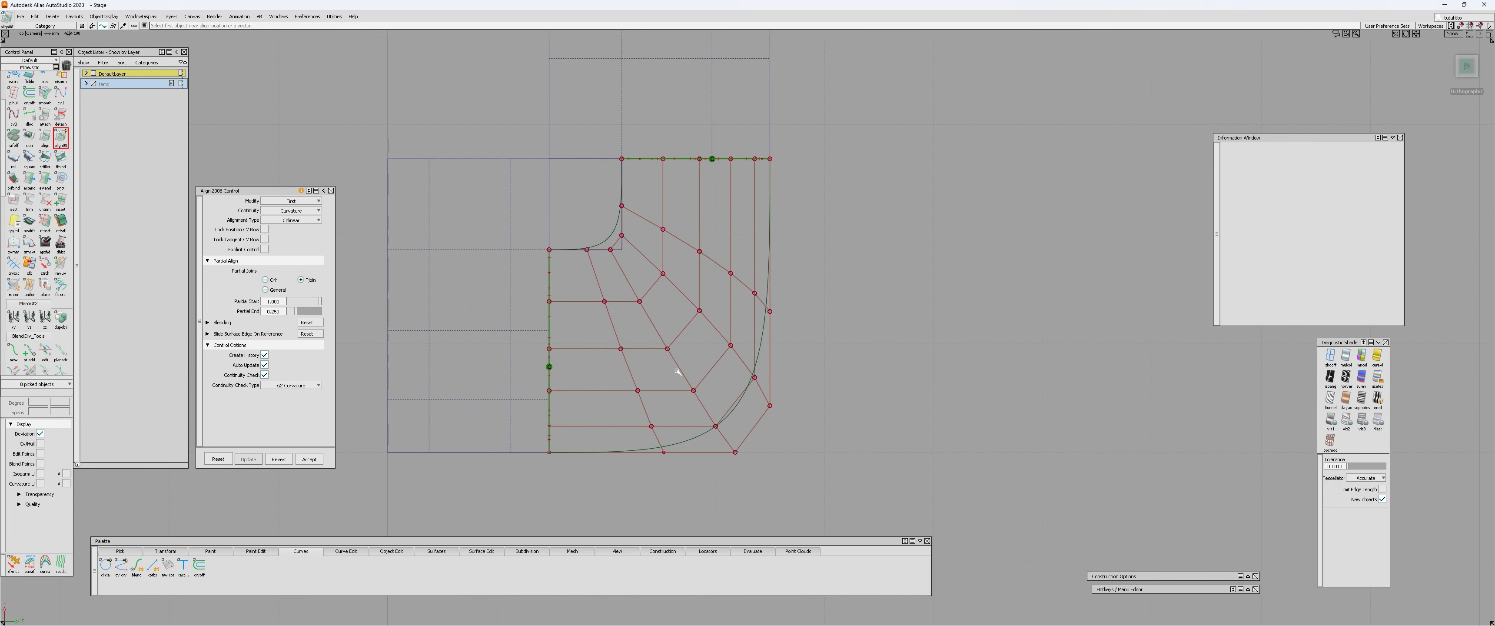
pyautogui.keyDown('alt'); pyautogui.keyDown('shift'); pyautogui.moveTo(729, 340); pyautogui.dragTo(687, 358, button='middle'); pyautogui.keyUp('shift'); pyautogui.keyUp('alt')
pyautogui.keyDown('alt'); pyautogui.keyDown('shift'); pyautogui.moveTo(687, 358); pyautogui.dragTo(679, 79, button='right'); pyautogui.keyUp('shift'); pyautogui.keyUp('alt')
pyautogui.keyDown('alt'); pyautogui.keyDown('shift'); pyautogui.moveTo(668, 379); pyautogui.dragTo(700, 330, button='middle'); pyautogui.keyUp('shift'); pyautogui.keyUp('alt')
pyautogui.keyDown('alt'); pyautogui.keyDown('shift'); pyautogui.moveTo(855, 235); pyautogui.dragTo(875, 254, button='middle'); pyautogui.keyUp('shift'); pyautogui.keyUp('alt')
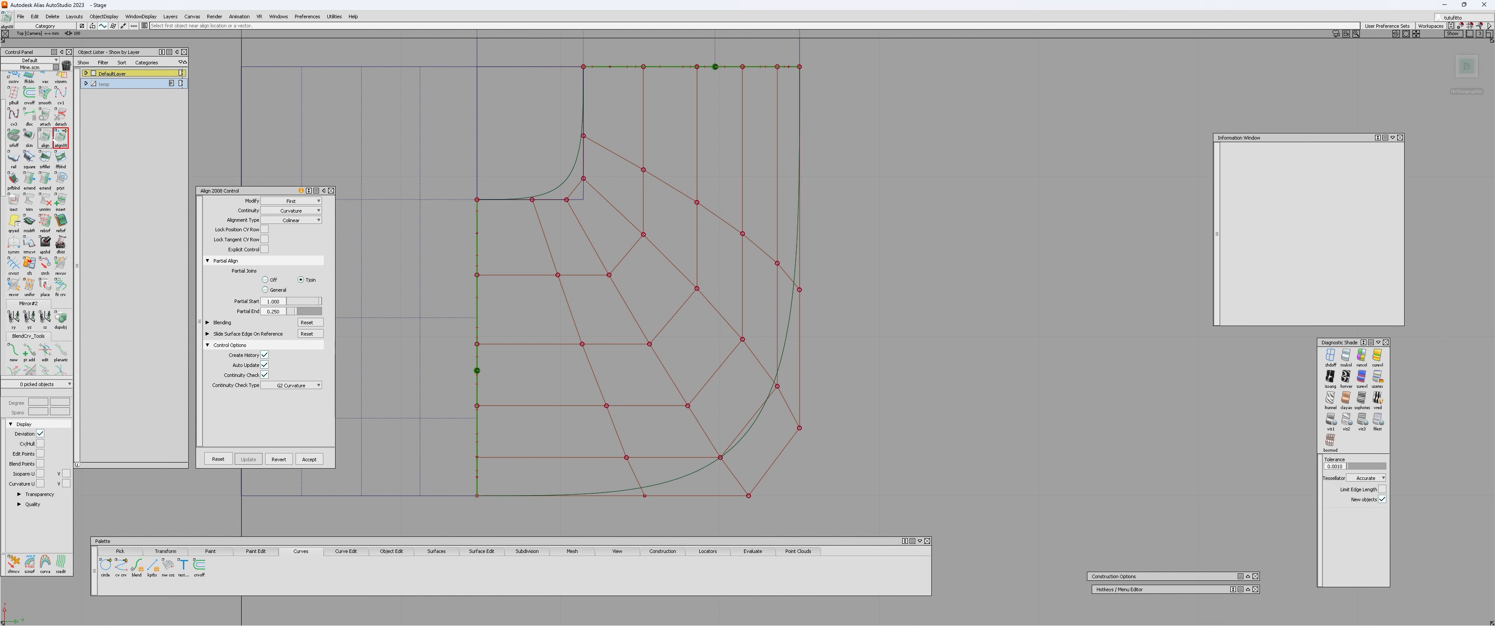
pyautogui.keyDown('alt'); pyautogui.keyDown('shift'); pyautogui.moveTo(790, 172); pyautogui.dragTo(738, 214, button='right'); pyautogui.keyUp('shift'); pyautogui.keyUp('alt')
# Planarize the square surface's hulls with type All U and a view-based plane, and inspect them in perspective.
pyautogui.keyDown('ctrl'); pyautogui.keyDown('shift'); pyautogui.rightClick(899, 191); pyautogui.keyUp('shift'); pyautogui.keyUp('ctrl')
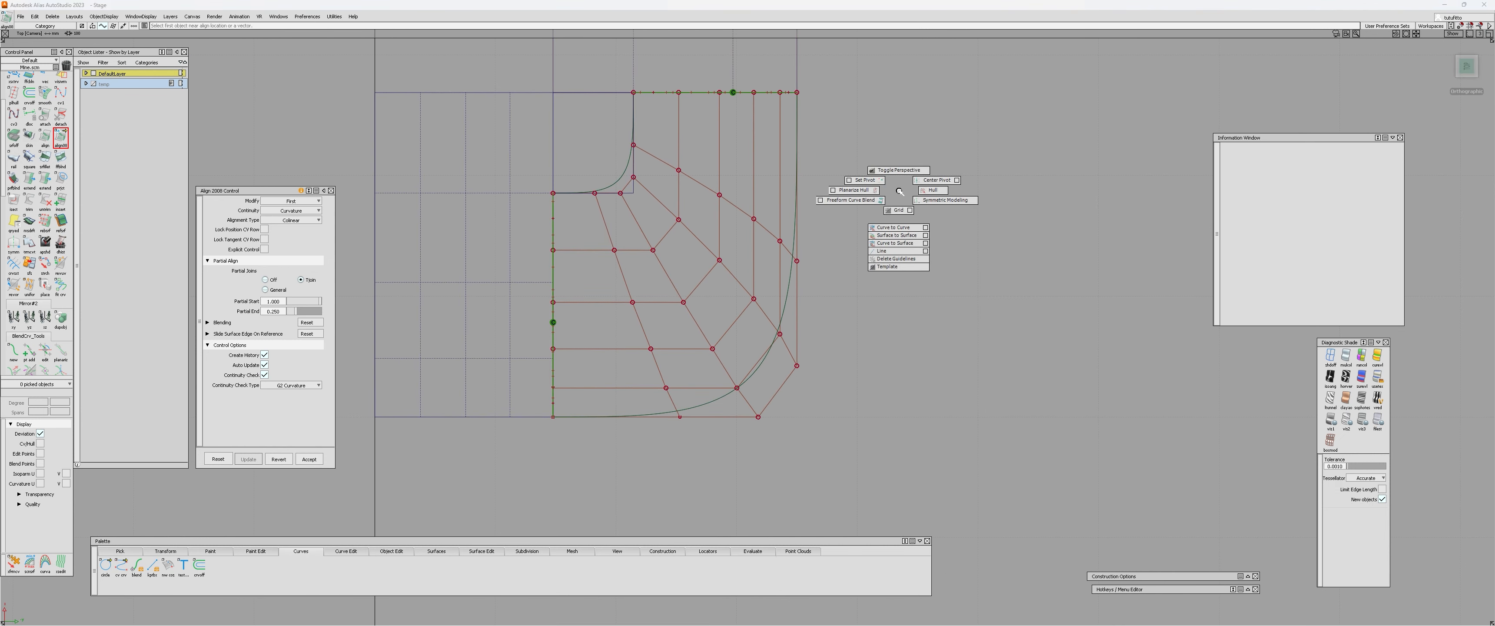
pyautogui.click(857, 191)
pyautogui.moveTo(784, 165)
pyautogui.keyDown('alt'); pyautogui.keyDown('shift'); pyautogui.mouseDown(button='right')
pyautogui.moveTo(730, 153)
pyautogui.moveTo(758, 174)
pyautogui.mouseUp(button='right'); pyautogui.keyUp('shift'); pyautogui.keyUp('alt')
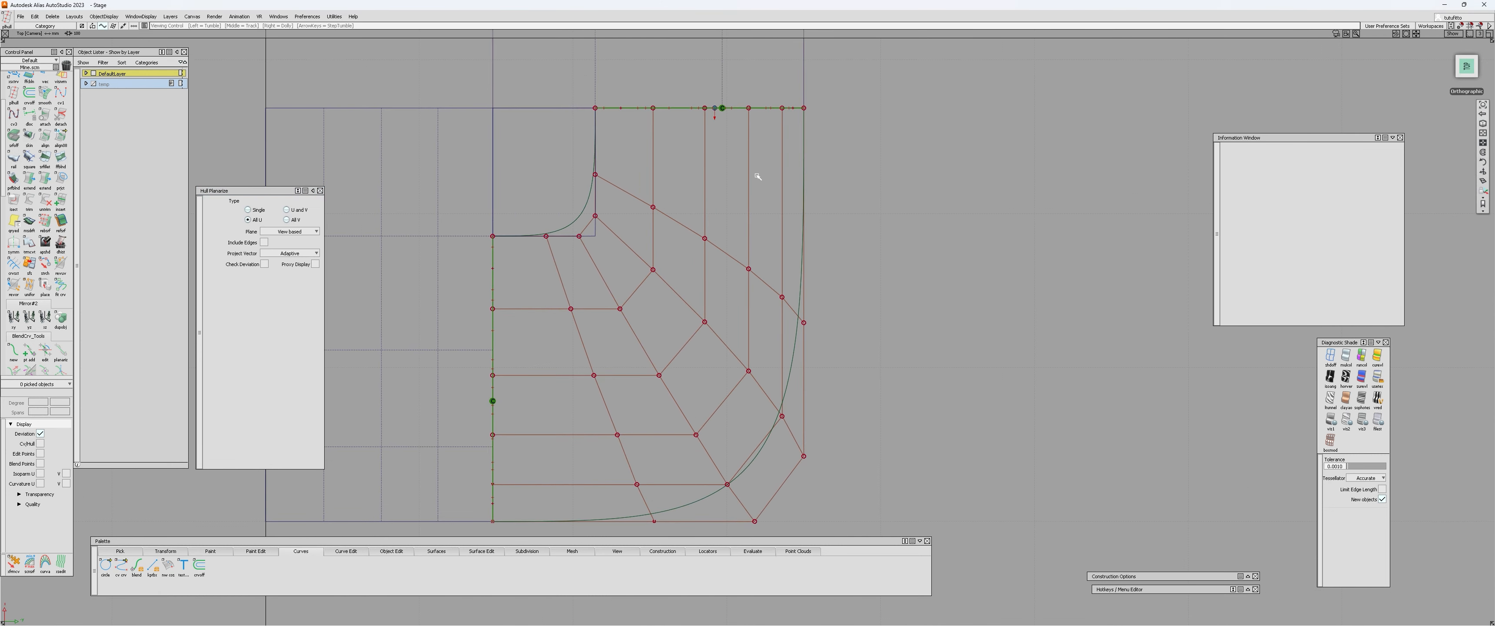
pyautogui.keyDown('alt'); pyautogui.keyDown('shift'); pyautogui.moveTo(757, 173); pyautogui.dragTo(754, 143, button='middle'); pyautogui.keyUp('shift'); pyautogui.keyUp('alt')
pyautogui.keyDown('alt'); pyautogui.keyDown('shift'); pyautogui.moveTo(755, 144); pyautogui.dragTo(751, 156, button='right'); pyautogui.keyUp('shift'); pyautogui.keyUp('alt')
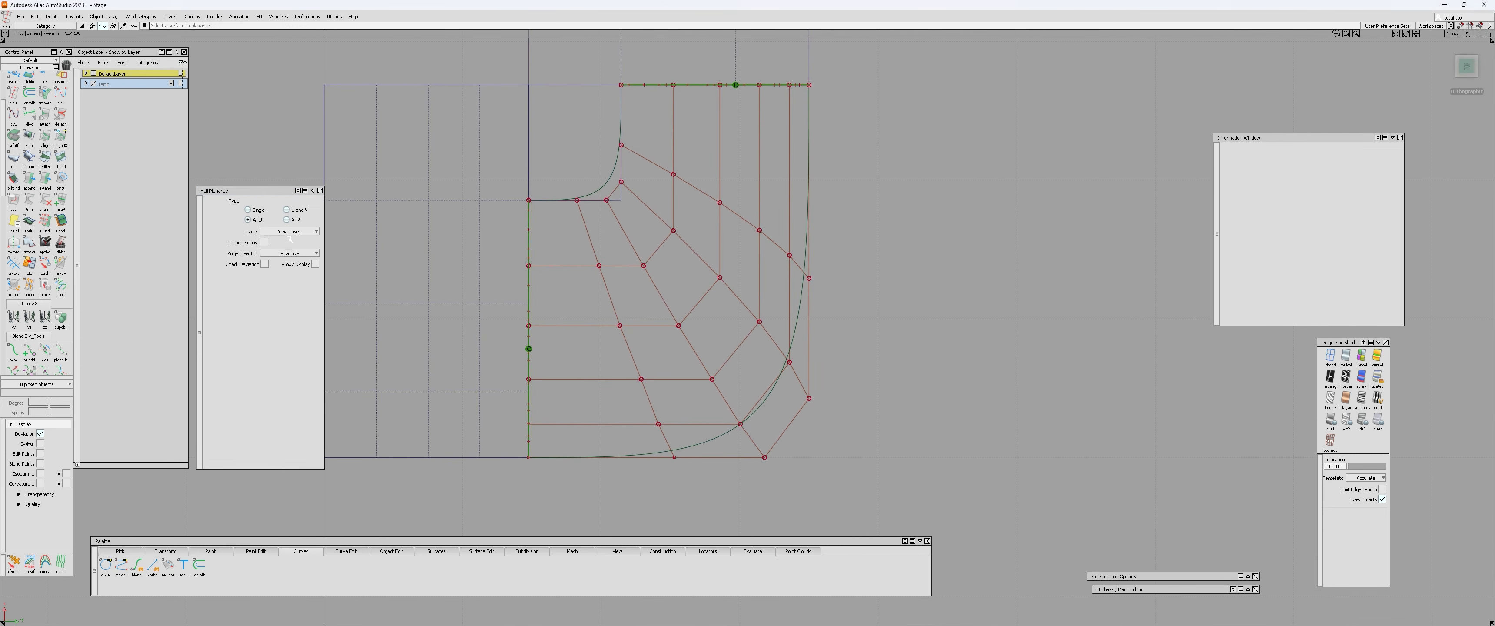
pyautogui.moveTo(238, 191); pyautogui.dragTo(242, 191)
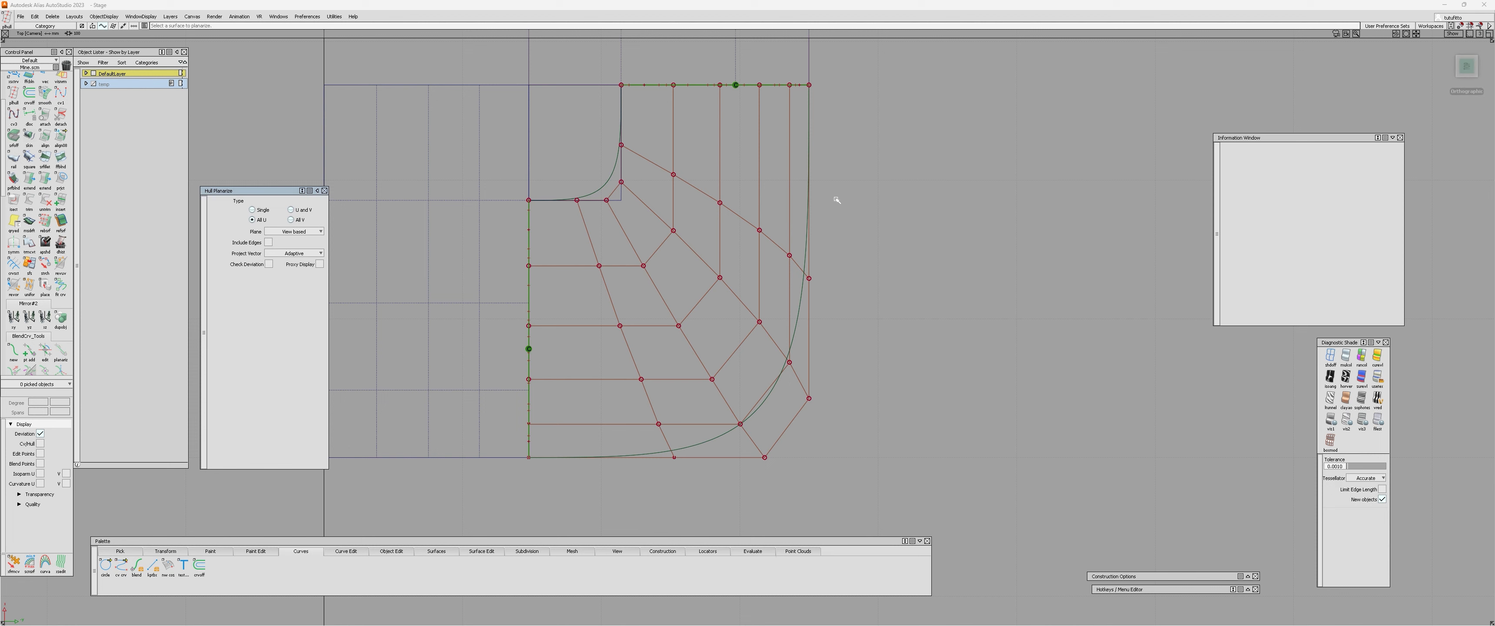
pyautogui.click(701, 190)
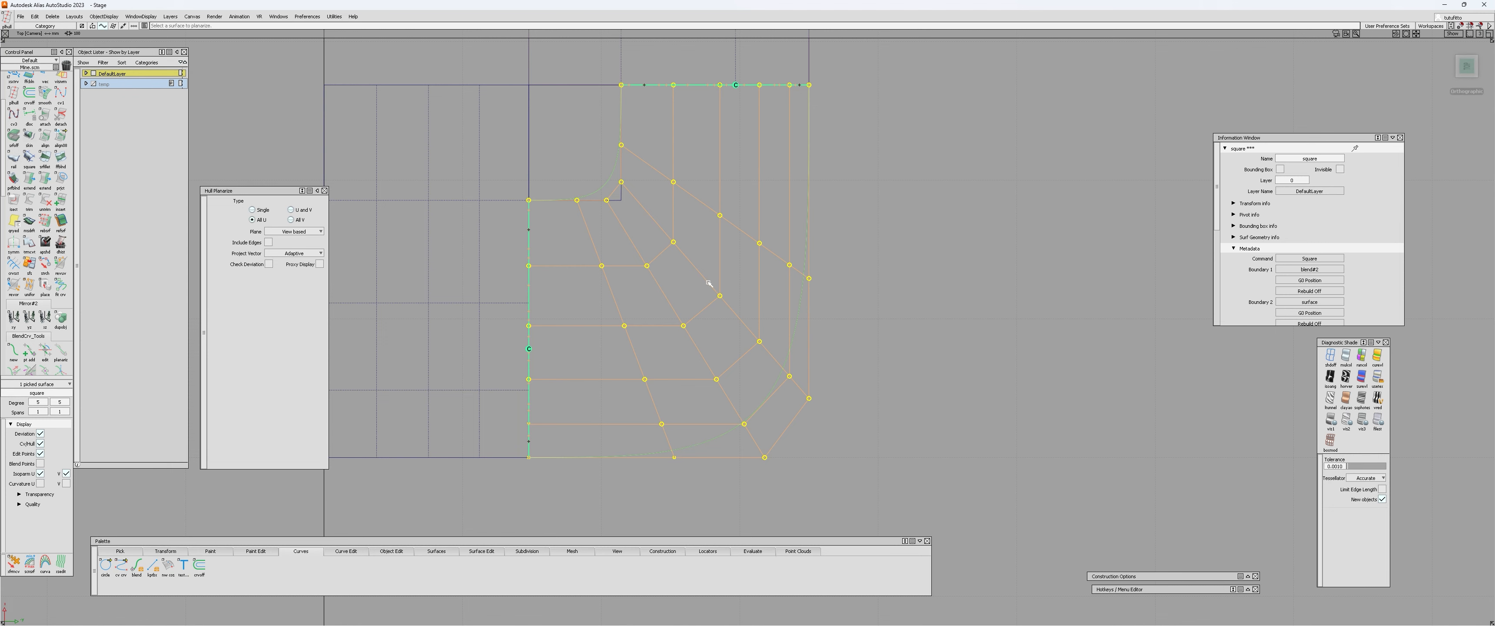
pyautogui.keyDown('alt'); pyautogui.keyDown('shift'); pyautogui.moveTo(708, 283); pyautogui.dragTo(729, 386); pyautogui.keyUp('shift'); pyautogui.keyUp('alt')
pyautogui.keyDown('ctrl'); pyautogui.keyDown('shift'); pyautogui.moveTo(728, 386); pyautogui.dragTo(624, 320); pyautogui.keyUp('shift'); pyautogui.keyUp('ctrl')
# Undo the hull planarization and delete the square surface.
pyautogui.hotkey('ctrl', 'z')
pyautogui.hotkey('ctrl', 'z')
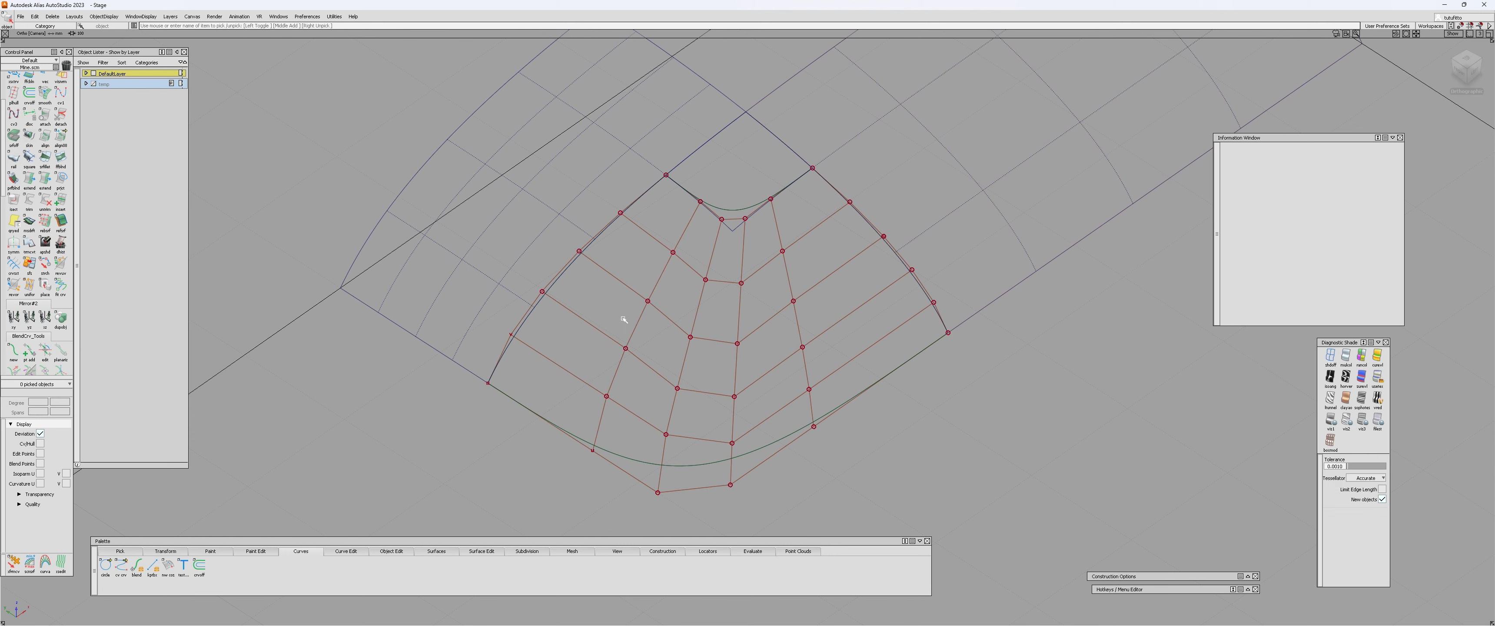
pyautogui.click(861, 297)
pyautogui.press('Delete')
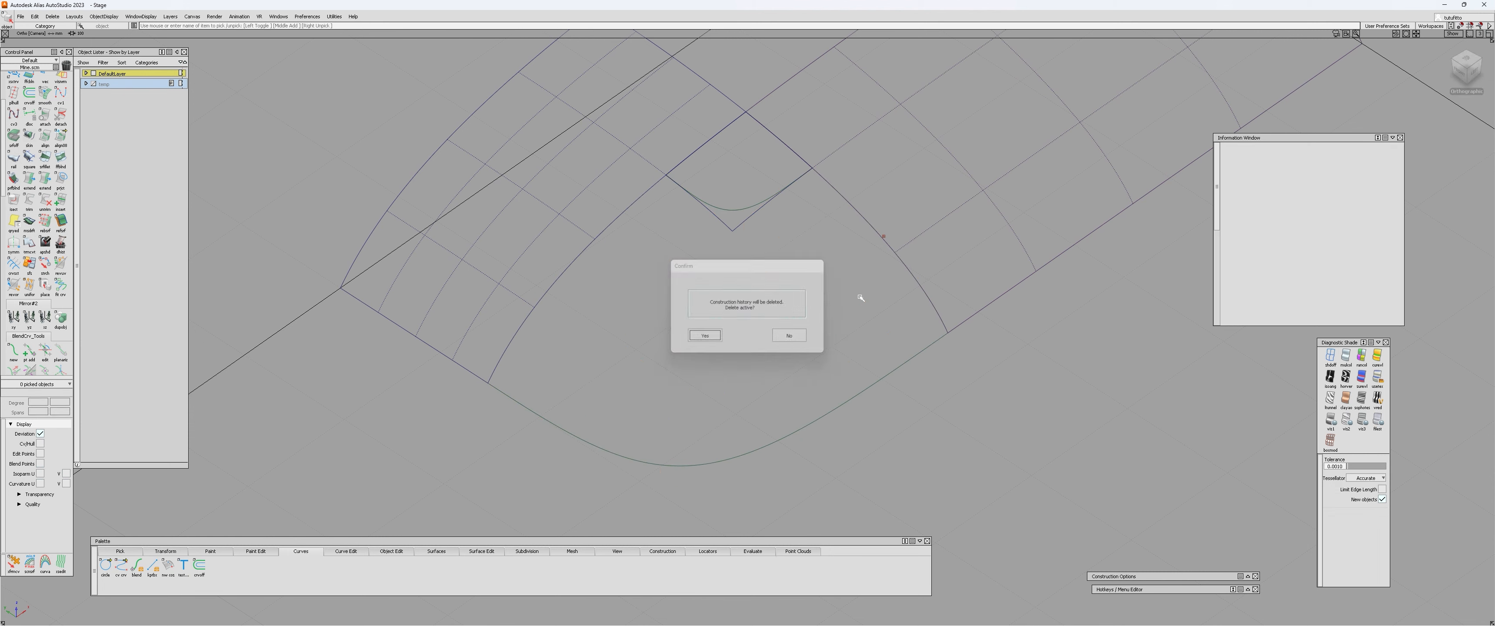
pyautogui.click(791, 329)
# Build a new square surface from the outer blend curve, the two patch edges and the inner blend curve.
pyautogui.press('s')
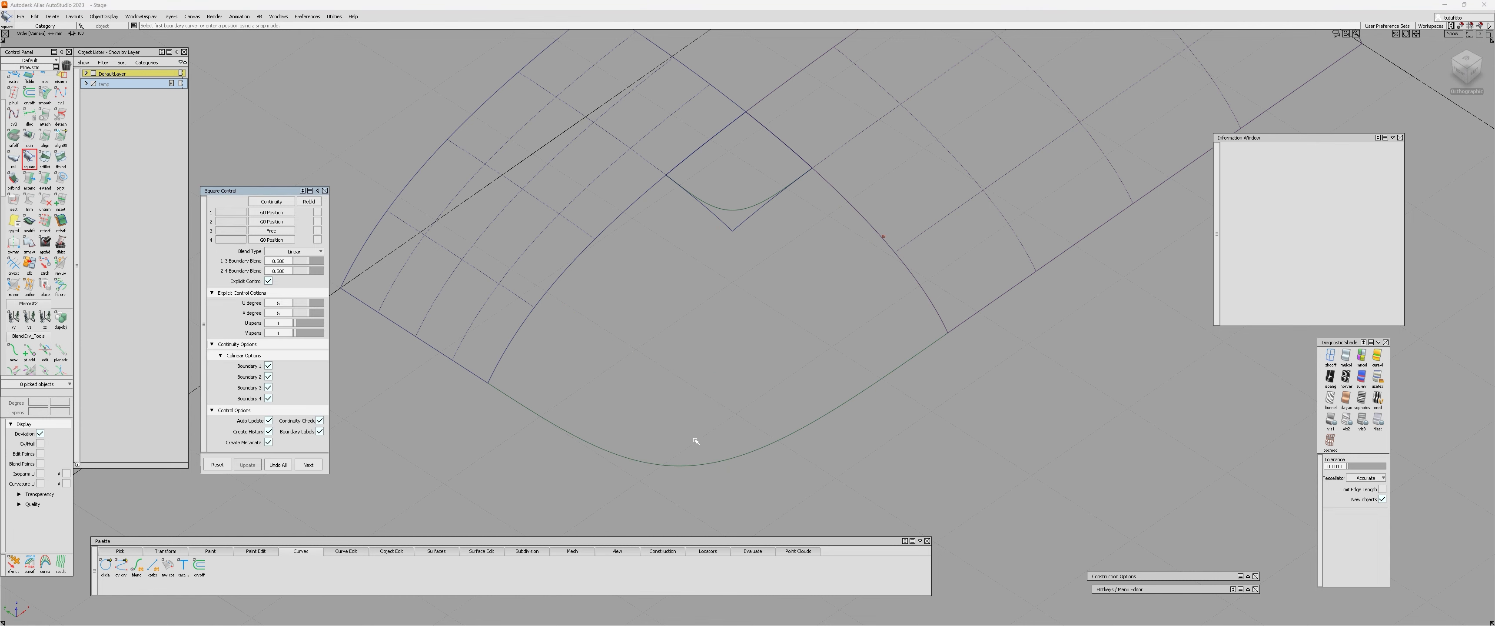
pyautogui.click(691, 462)
pyautogui.click(611, 235)
pyautogui.click(749, 205)
pyautogui.keyDown('alt'); pyautogui.keyDown('shift'); pyautogui.moveTo(945, 236); pyautogui.dragTo(734, 264); pyautogui.keyUp('shift'); pyautogui.keyUp('alt')
pyautogui.click(830, 269)
pyautogui.click(29, 157)
# Align the new square surface's edge to the long patch with Align 2008, using Curvature continuity and Colinear type.
pyautogui.click(60, 138)
pyautogui.keyDown('alt'); pyautogui.keyDown('shift'); pyautogui.moveTo(746, 260); pyautogui.dragTo(637, 266, button='middle'); pyautogui.keyUp('shift'); pyautogui.keyUp('alt')
pyautogui.click(569, 285)
pyautogui.press('Return')
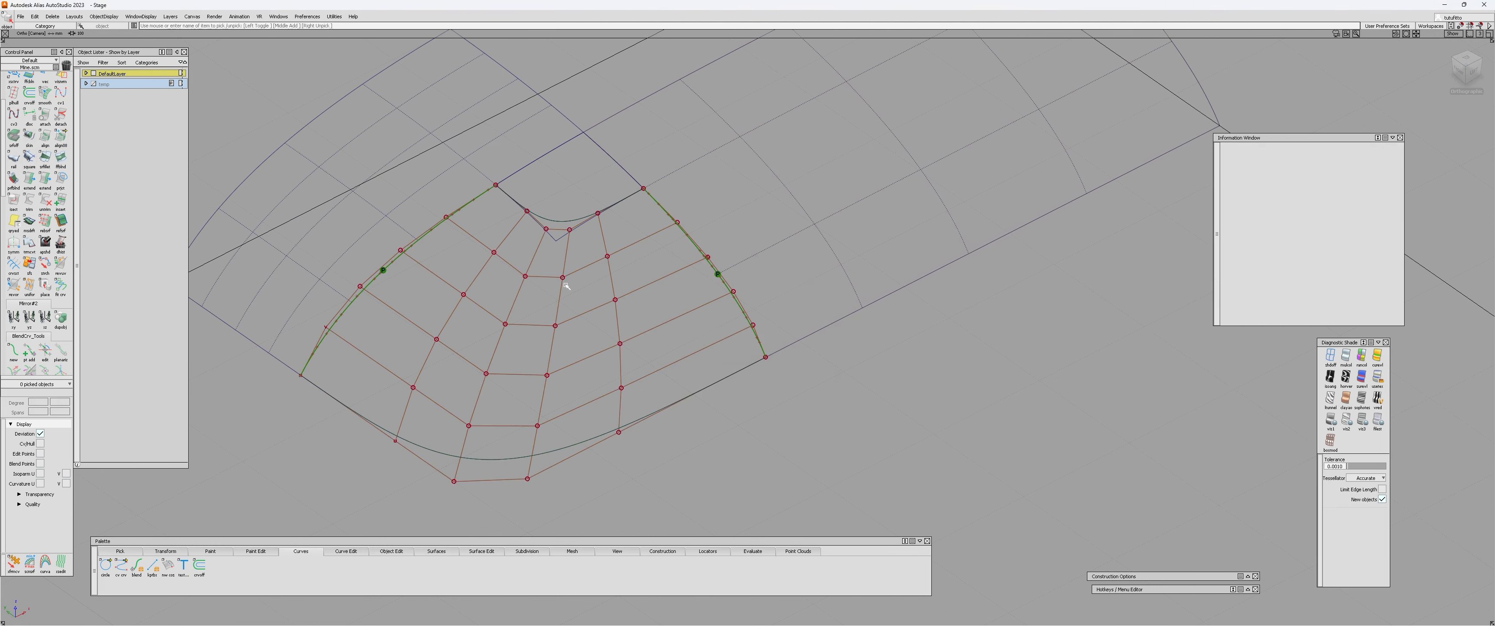
pyautogui.scroll(3, 45, 93)
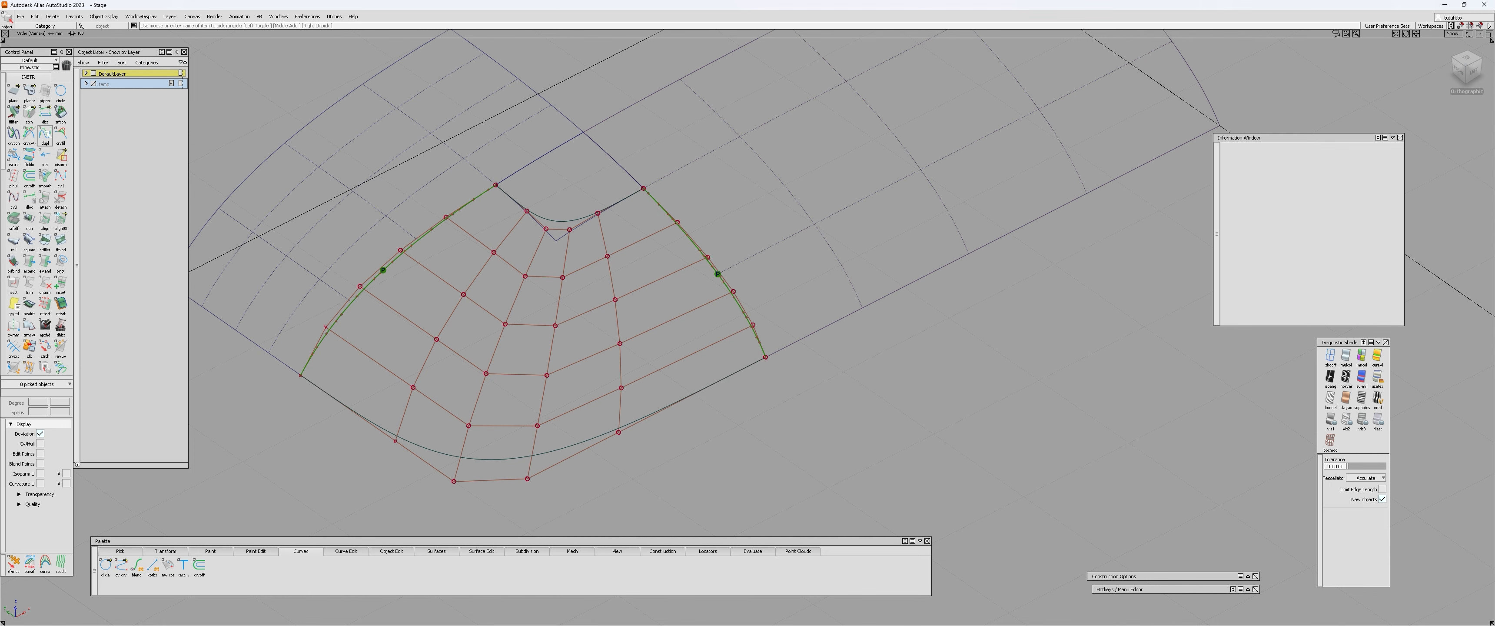
pyautogui.click(62, 222)
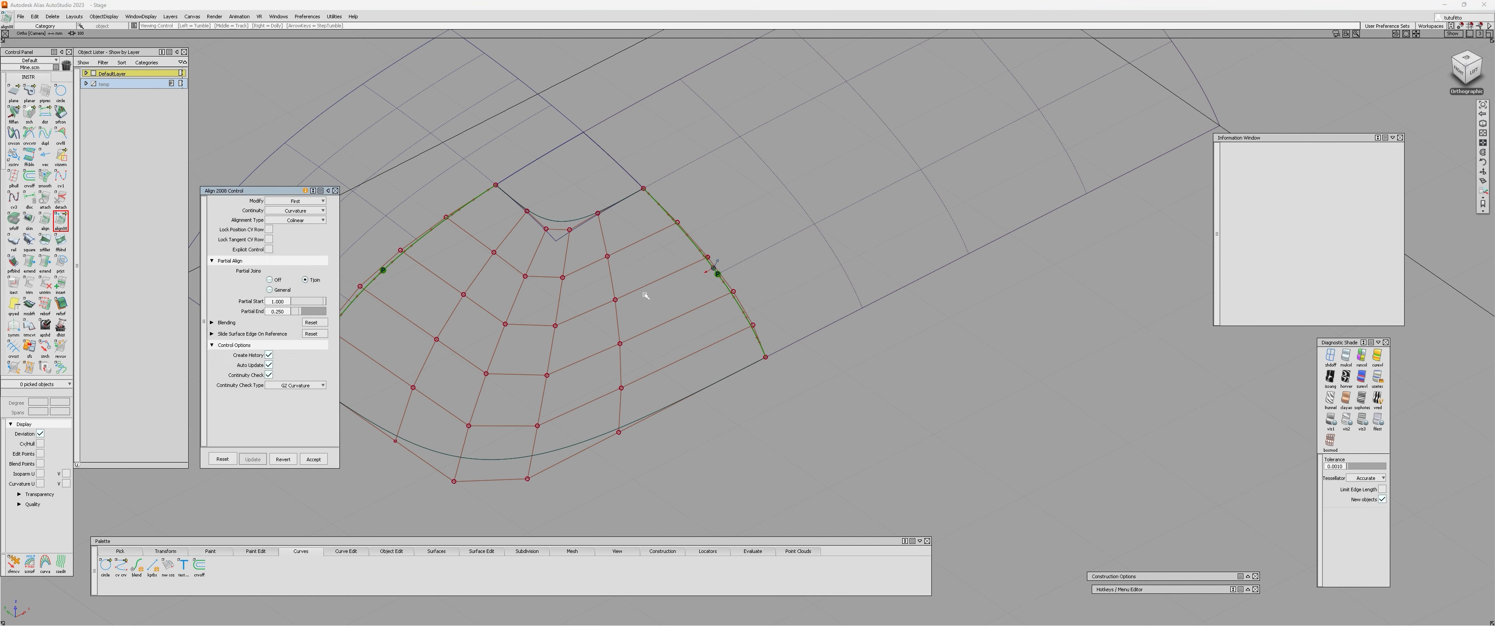
pyautogui.keyDown('alt'); pyautogui.keyDown('shift'); pyautogui.moveTo(647, 294); pyautogui.dragTo(650, 230, button='right'); pyautogui.keyUp('shift'); pyautogui.keyUp('alt')
pyautogui.keyDown('alt'); pyautogui.keyDown('shift'); pyautogui.moveTo(650, 231); pyautogui.dragTo(781, 260, button='middle'); pyautogui.keyUp('shift'); pyautogui.keyUp('alt')
pyautogui.click(855, 240)
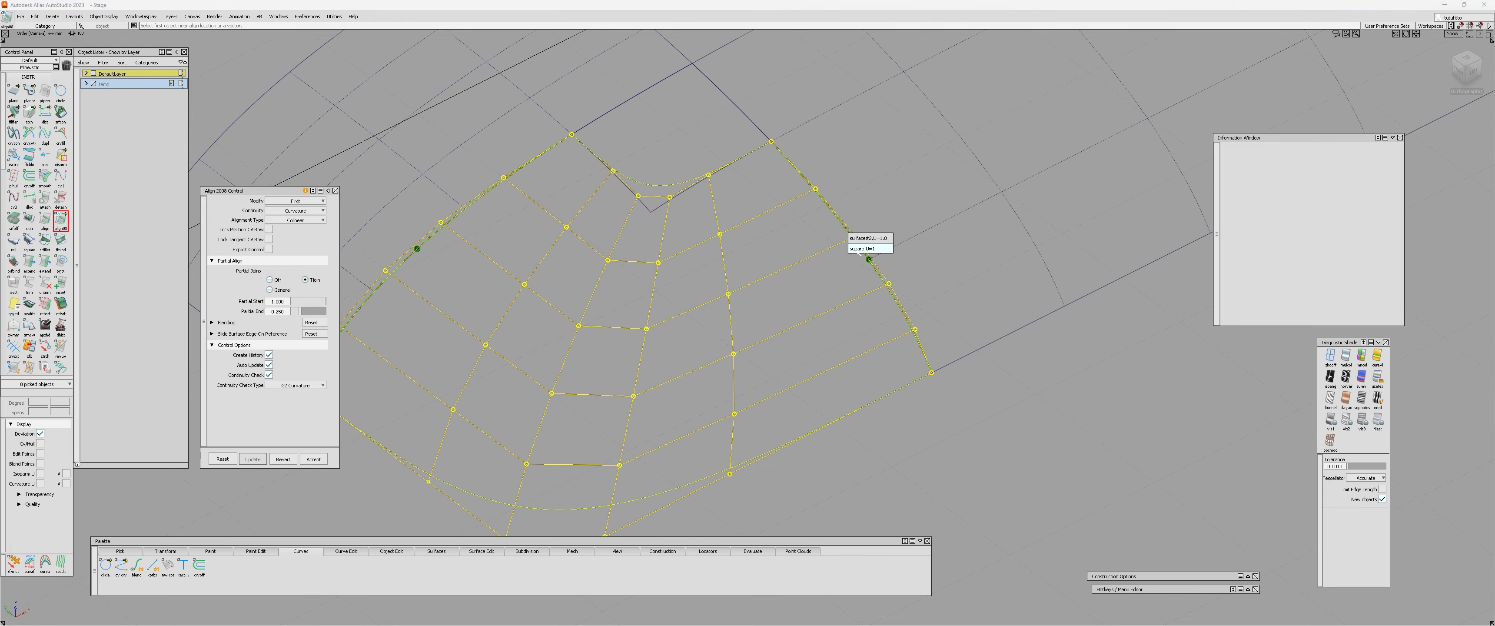
pyautogui.click(866, 242)
pyautogui.click(858, 243)
pyautogui.keyDown('alt'); pyautogui.keyDown('shift'); pyautogui.moveTo(839, 252); pyautogui.dragTo(888, 254); pyautogui.keyUp('shift'); pyautogui.keyUp('alt')
pyautogui.keyDown('alt'); pyautogui.keyDown('shift'); pyautogui.moveTo(888, 254); pyautogui.dragTo(1048, 148, button='middle'); pyautogui.keyUp('shift'); pyautogui.keyUp('alt')
# Align the new square surface's remaining side edge to the second patch with the same Curvature and Colinear settings.
pyautogui.click(631, 230)
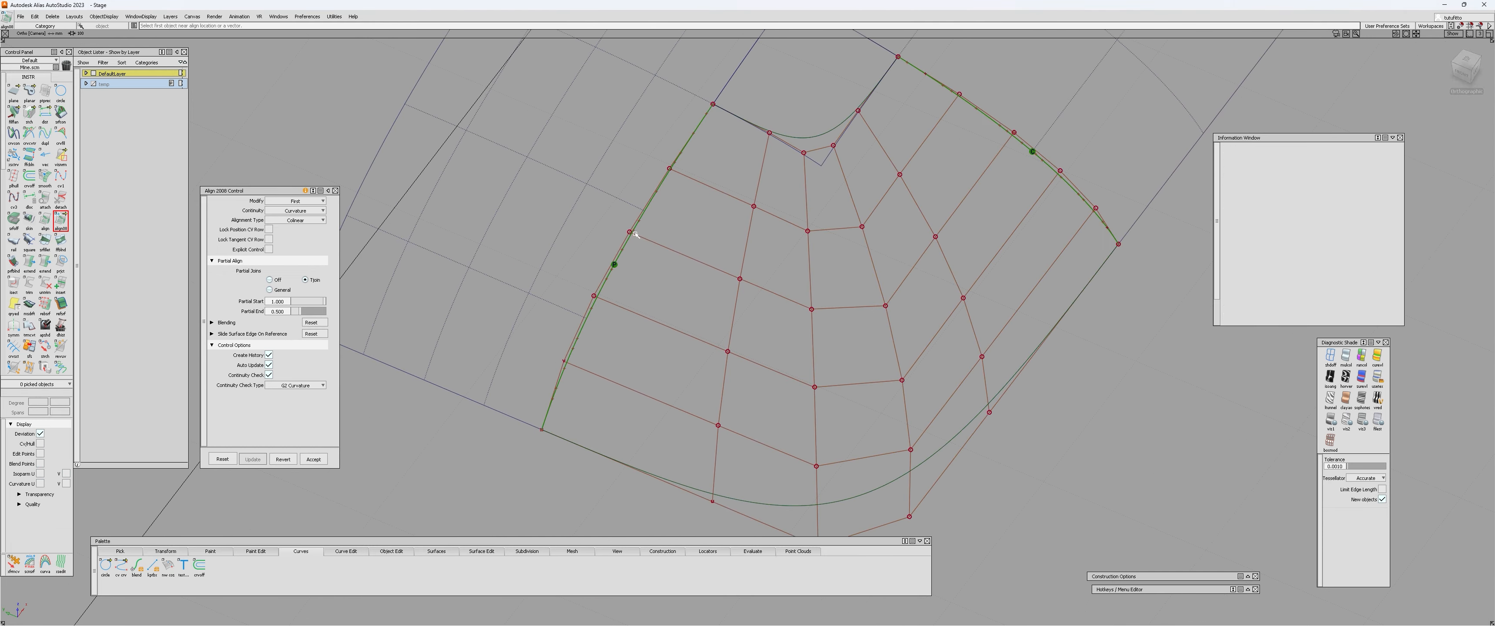
pyautogui.click(640, 240)
pyautogui.click(626, 245)
pyautogui.keyDown('alt'); pyautogui.keyDown('shift'); pyautogui.moveTo(952, 243); pyautogui.dragTo(952, 279, button='right'); pyautogui.keyUp('shift'); pyautogui.keyUp('alt')
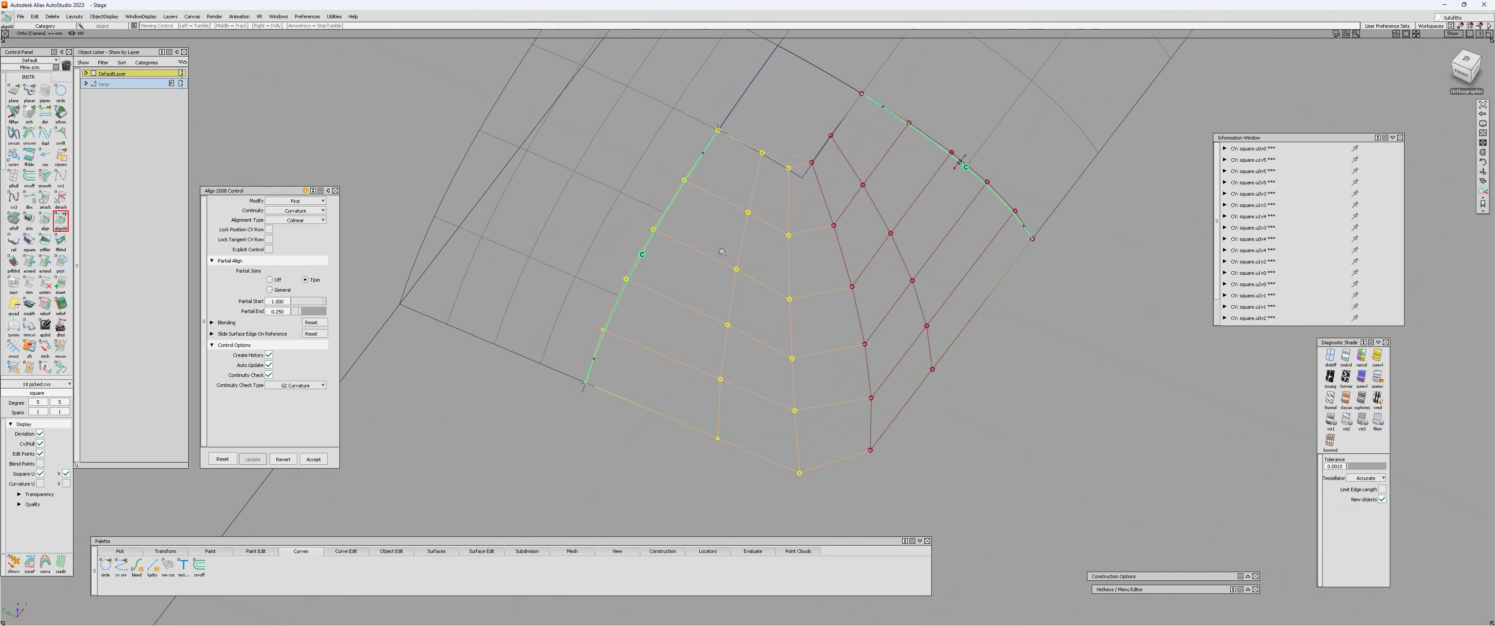
# Shade the surfaces with zebra stripes and check the highlight flow across the aligned edges from the top view.
pyautogui.keyDown('alt'); pyautogui.keyDown('shift'); pyautogui.moveTo(952, 279); pyautogui.dragTo(1003, 294); pyautogui.keyUp('shift'); pyautogui.keyUp('alt')
pyautogui.click(1346, 378)
pyautogui.moveTo(801, 313)
pyautogui.keyDown('alt'); pyautogui.keyDown('shift'); pyautogui.mouseDown()
pyautogui.moveTo(887, 337)
pyautogui.moveTo(849, 333)
pyautogui.mouseUp(); pyautogui.keyUp('shift'); pyautogui.keyUp('alt')
pyautogui.press('q')
pyautogui.press('c')
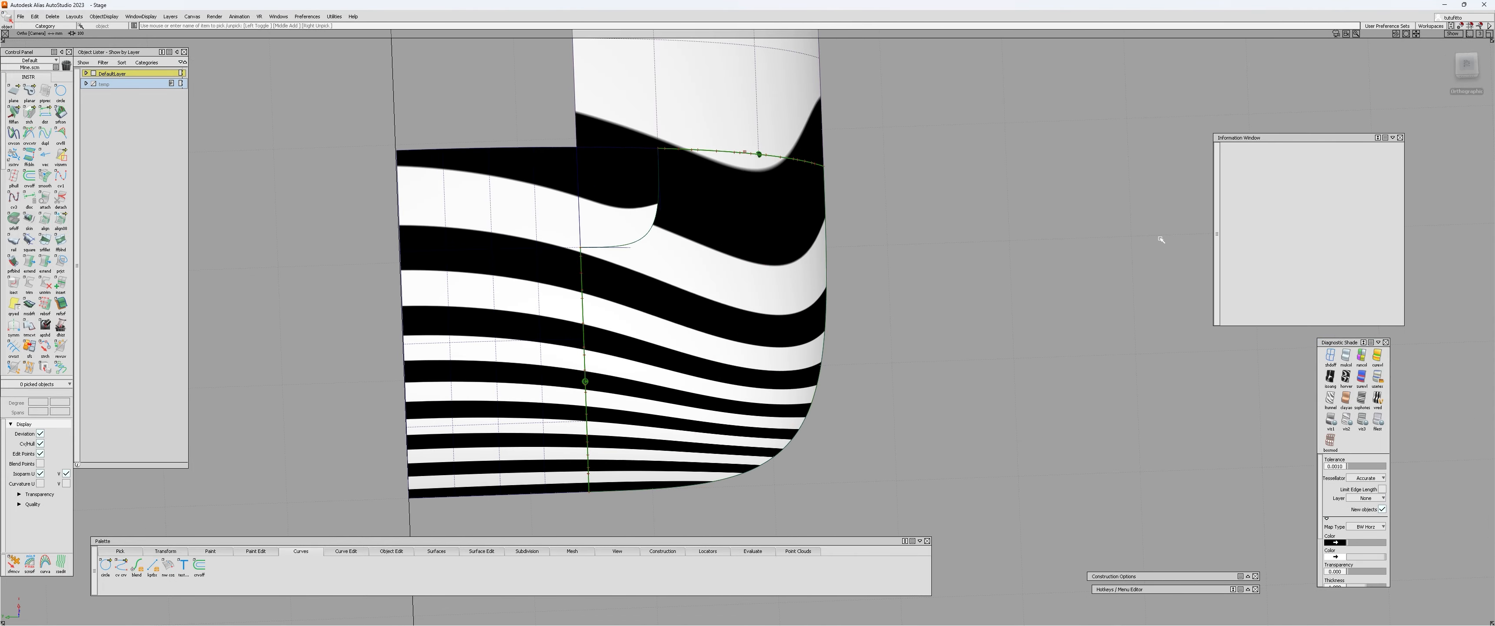
pyautogui.click(1467, 65)
pyautogui.keyDown('alt'); pyautogui.keyDown('shift'); pyautogui.moveTo(827, 256); pyautogui.dragTo(829, 240, button='middle'); pyautogui.keyUp('shift'); pyautogui.keyUp('alt')
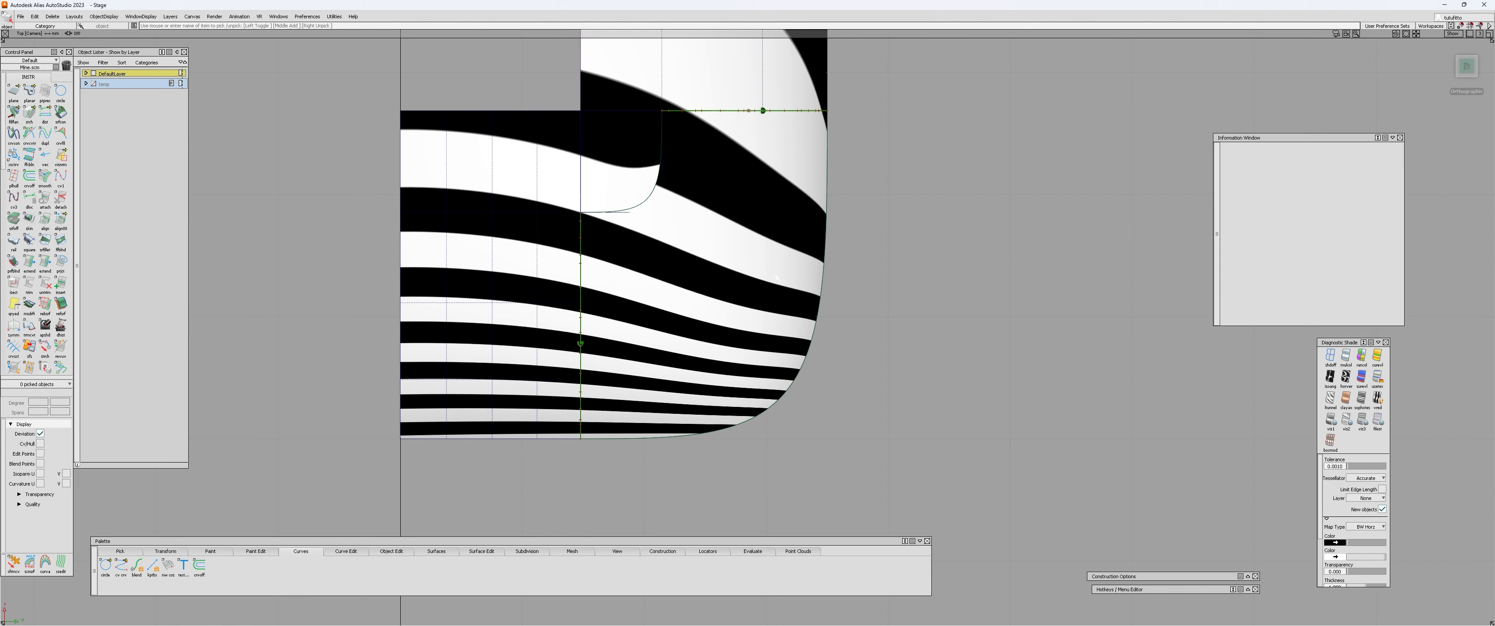
# Display the control vertices and hulls of the square surface over the zebra shading in the top view.
pyautogui.click(717, 275)
pyautogui.press('c')
pyautogui.click(834, 283)
pyautogui.keyDown('alt'); pyautogui.keyDown('shift'); pyautogui.moveTo(834, 283); pyautogui.dragTo(886, 277, button='right'); pyautogui.keyUp('shift'); pyautogui.keyUp('alt')
pyautogui.keyDown('alt'); pyautogui.keyDown('shift'); pyautogui.moveTo(886, 277); pyautogui.dragTo(848, 294, button='middle'); pyautogui.keyUp('shift'); pyautogui.keyUp('alt')
# Planarize the square surface's hulls from the top view with Hull Planarize, using type All U and a view-based plane.
pyautogui.keyDown('ctrl'); pyautogui.keyDown('shift'); pyautogui.rightClick(857, 280); pyautogui.keyUp('shift'); pyautogui.keyUp('ctrl')
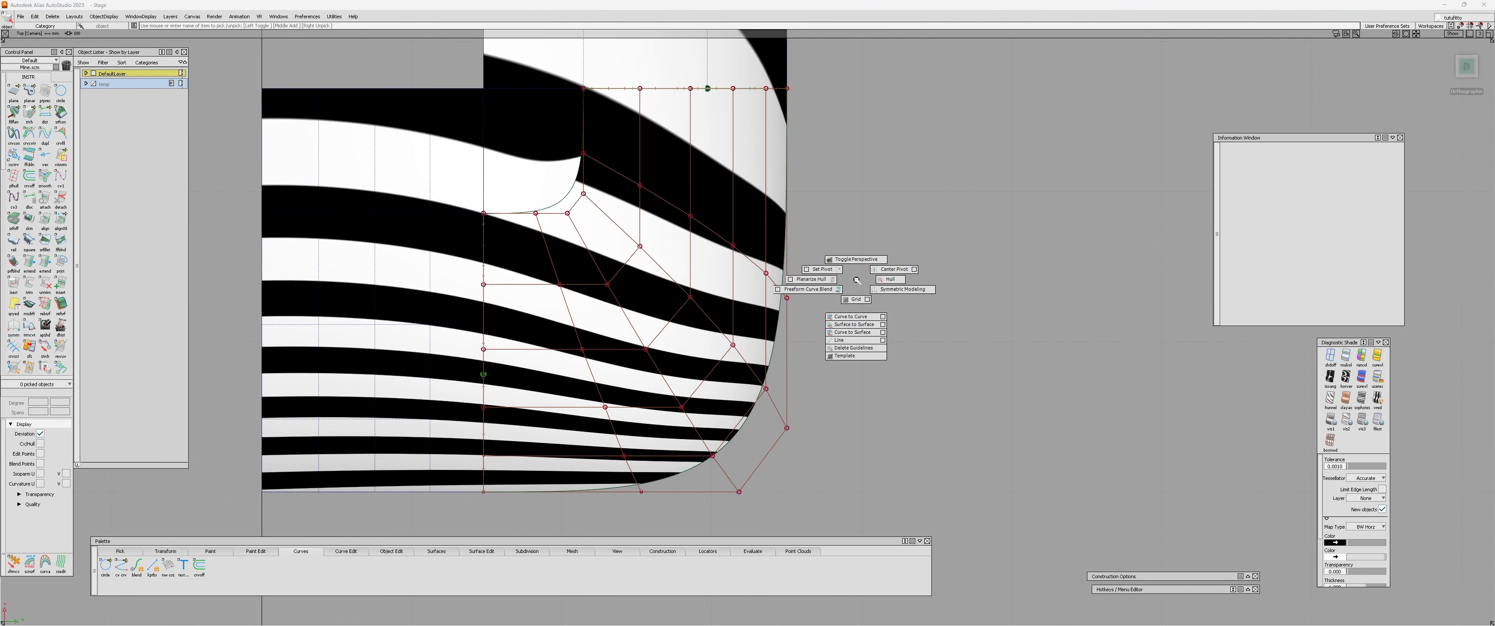
pyautogui.keyDown('ctrl'); pyautogui.keyDown('shift'); pyautogui.moveTo(819, 282); pyautogui.dragTo(790, 279, button='right'); pyautogui.keyUp('shift'); pyautogui.keyUp('ctrl')
pyautogui.keyDown('alt'); pyautogui.keyDown('shift'); pyautogui.moveTo(784, 280); pyautogui.dragTo(793, 309, button='middle'); pyautogui.keyUp('shift'); pyautogui.keyUp('alt')
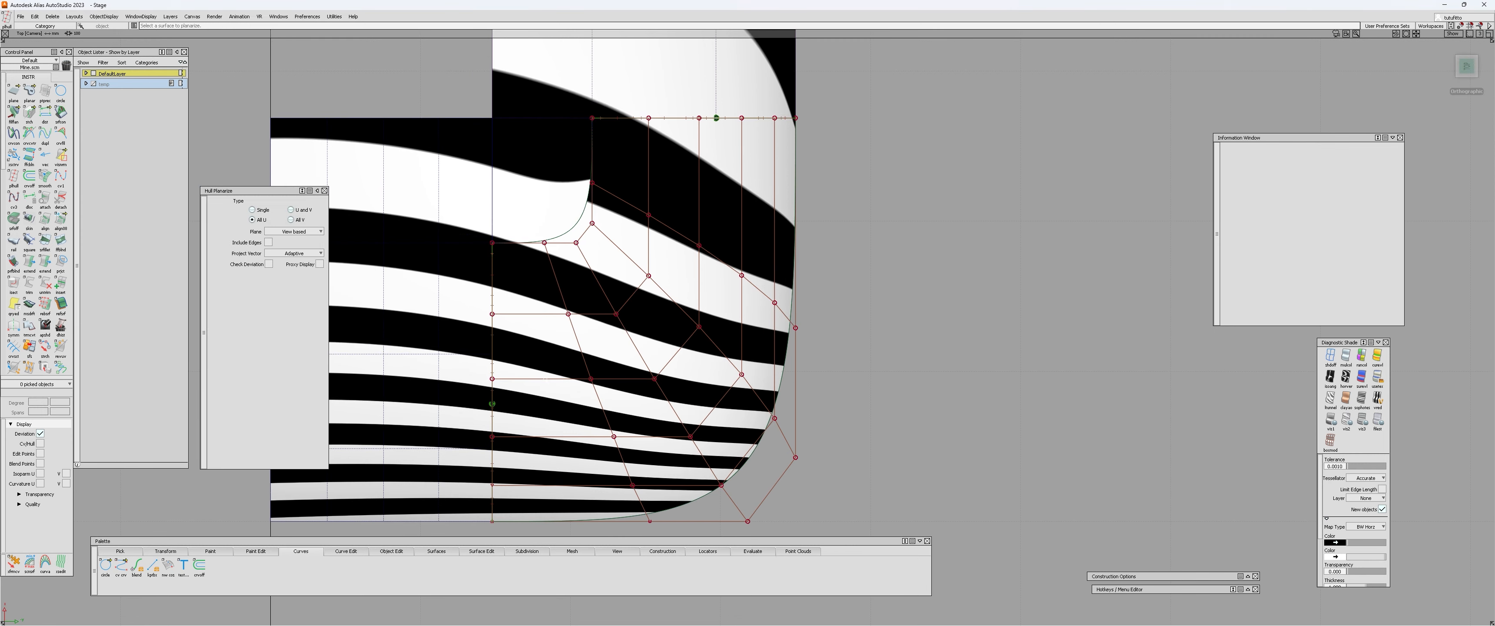
pyautogui.keyDown('alt'); pyautogui.keyDown('shift'); pyautogui.moveTo(648, 268); pyautogui.dragTo(679, 214, button='middle'); pyautogui.keyUp('shift'); pyautogui.keyUp('alt')
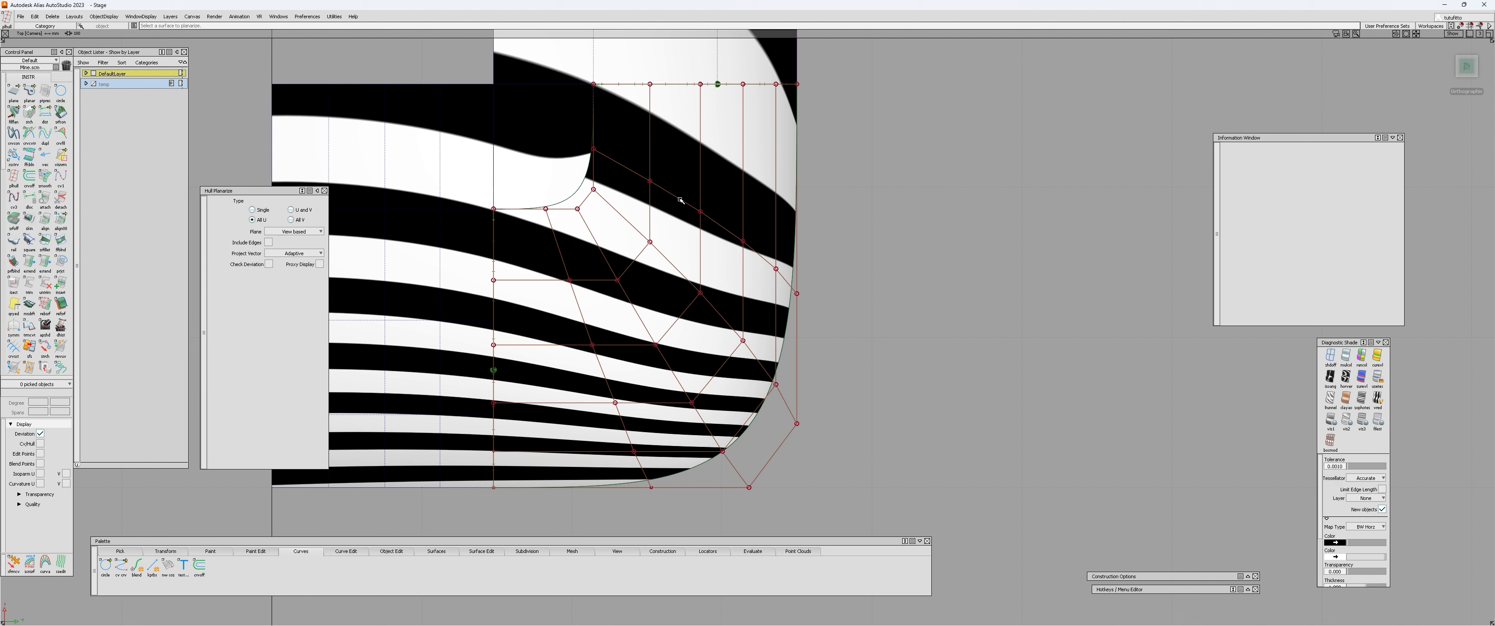
pyautogui.click(681, 200)
pyautogui.click(680, 211)
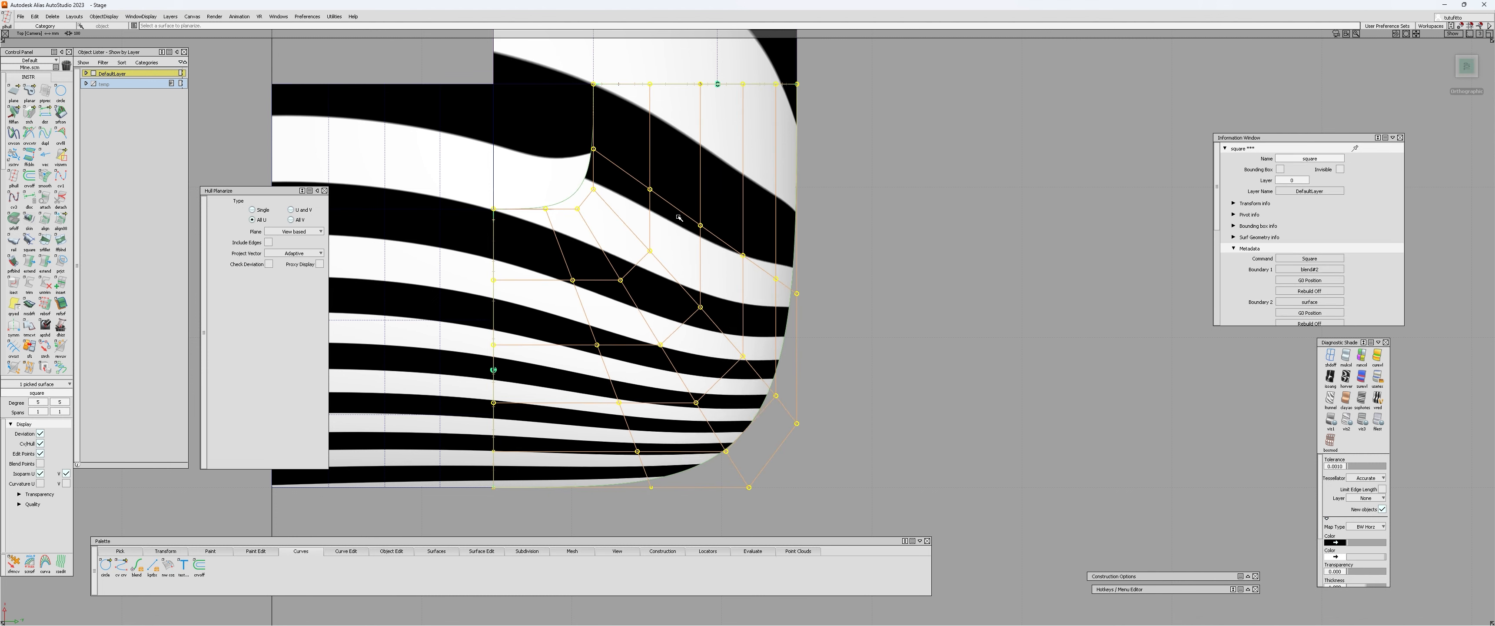
pyautogui.click(682, 213)
pyautogui.click(671, 276)
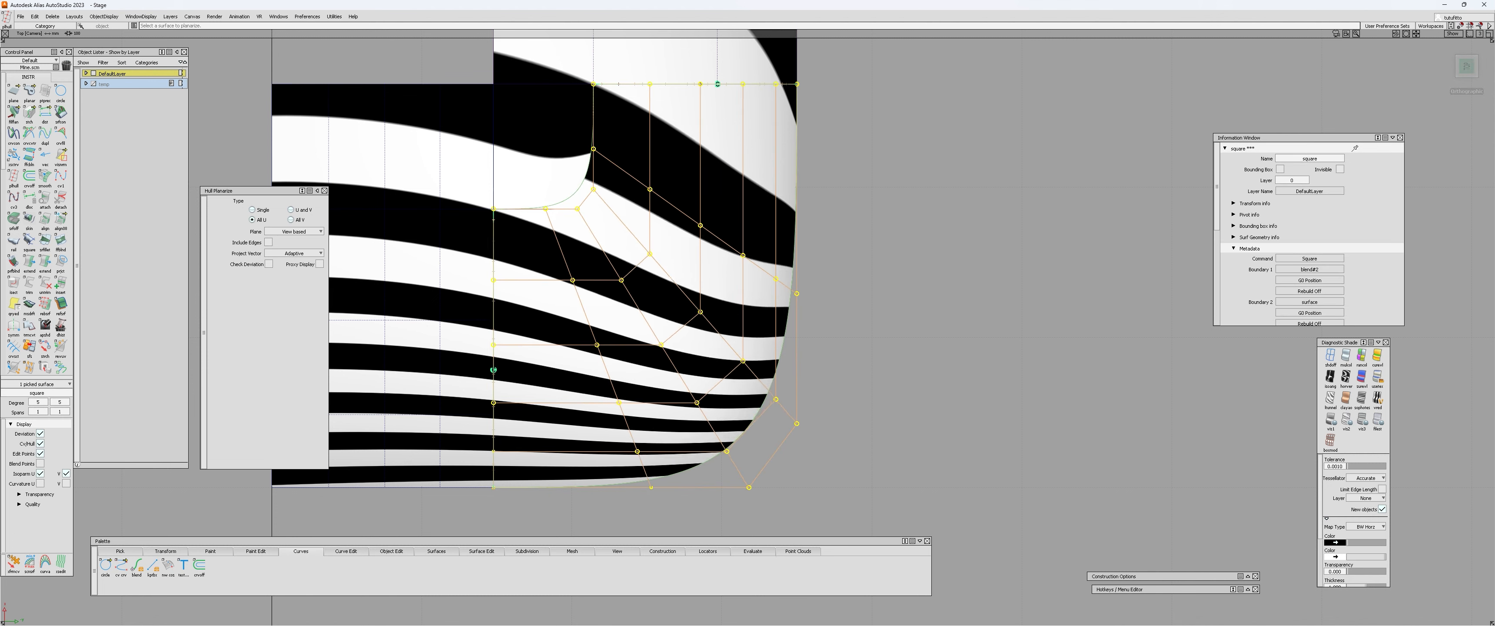
pyautogui.click(679, 289)
pyautogui.keyDown('alt'); pyautogui.keyDown('shift'); pyautogui.moveTo(683, 293); pyautogui.dragTo(799, 374); pyautogui.keyUp('shift'); pyautogui.keyUp('alt')
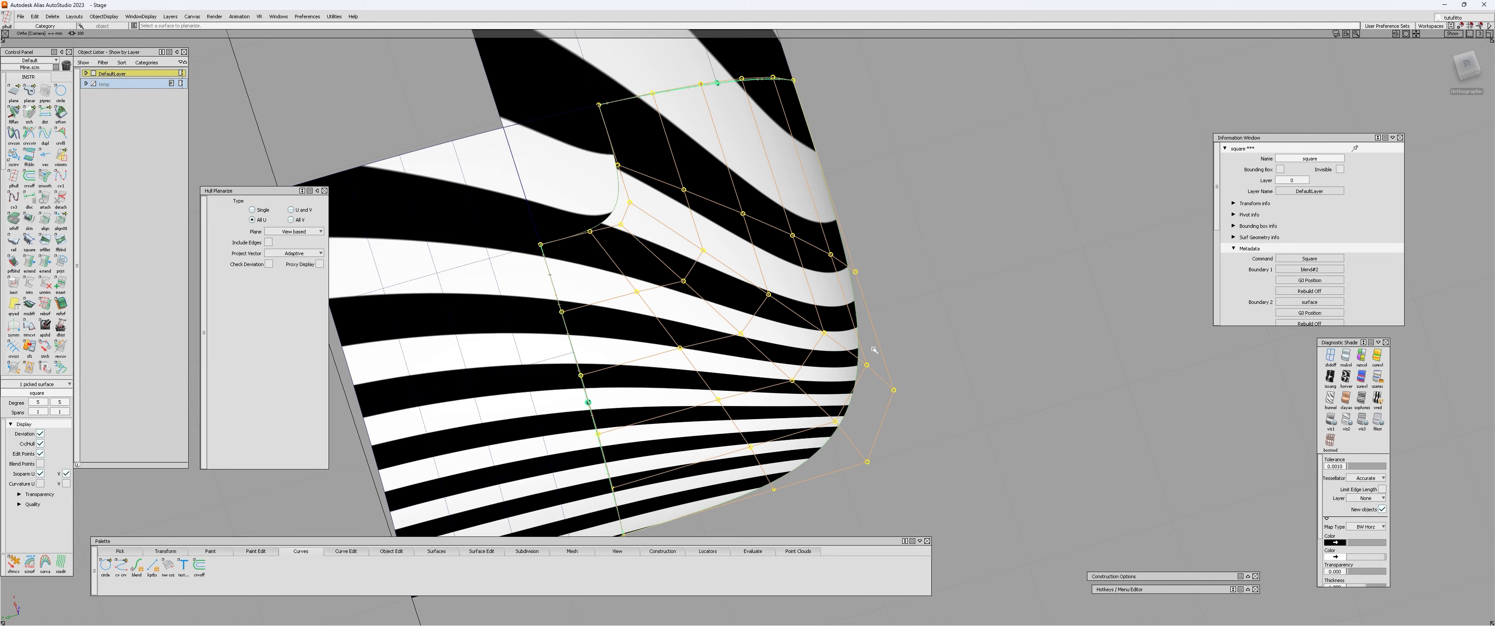
# Hide the control vertices and inspect the zebra flow around the outer corner from a low angle.
pyautogui.keyDown('alt'); pyautogui.keyDown('shift'); pyautogui.moveTo(673, 331); pyautogui.dragTo(668, 273); pyautogui.keyUp('shift'); pyautogui.keyUp('alt')
pyautogui.moveTo(667, 273)
pyautogui.keyDown('ctrl'); pyautogui.keyDown('shift'); pyautogui.mouseDown()
pyautogui.moveTo(654, 201)
pyautogui.moveTo(669, 195)
pyautogui.moveTo(673, 280)
pyautogui.mouseUp(); pyautogui.keyUp('shift'); pyautogui.keyUp('ctrl')
pyautogui.click(668, 279)
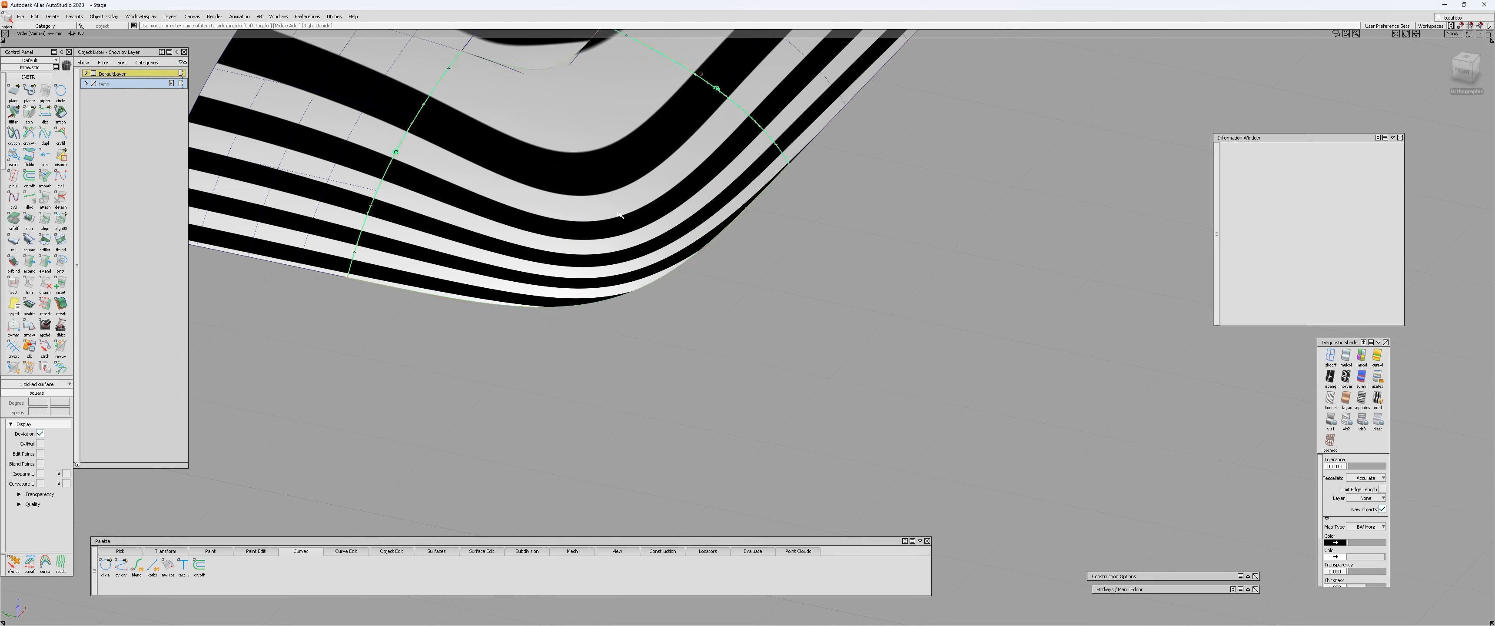
# Turn off the zebra shading and display the square surface's control vertices again in wireframe.
pyautogui.click(1326, 360)
pyautogui.keyDown('alt'); pyautogui.keyDown('shift'); pyautogui.moveTo(656, 253); pyautogui.dragTo(711, 404, button='middle'); pyautogui.keyUp('shift'); pyautogui.keyUp('alt')
pyautogui.click(712, 427)
pyautogui.hotkey('ctrl', 'h')
pyautogui.click(697, 378)
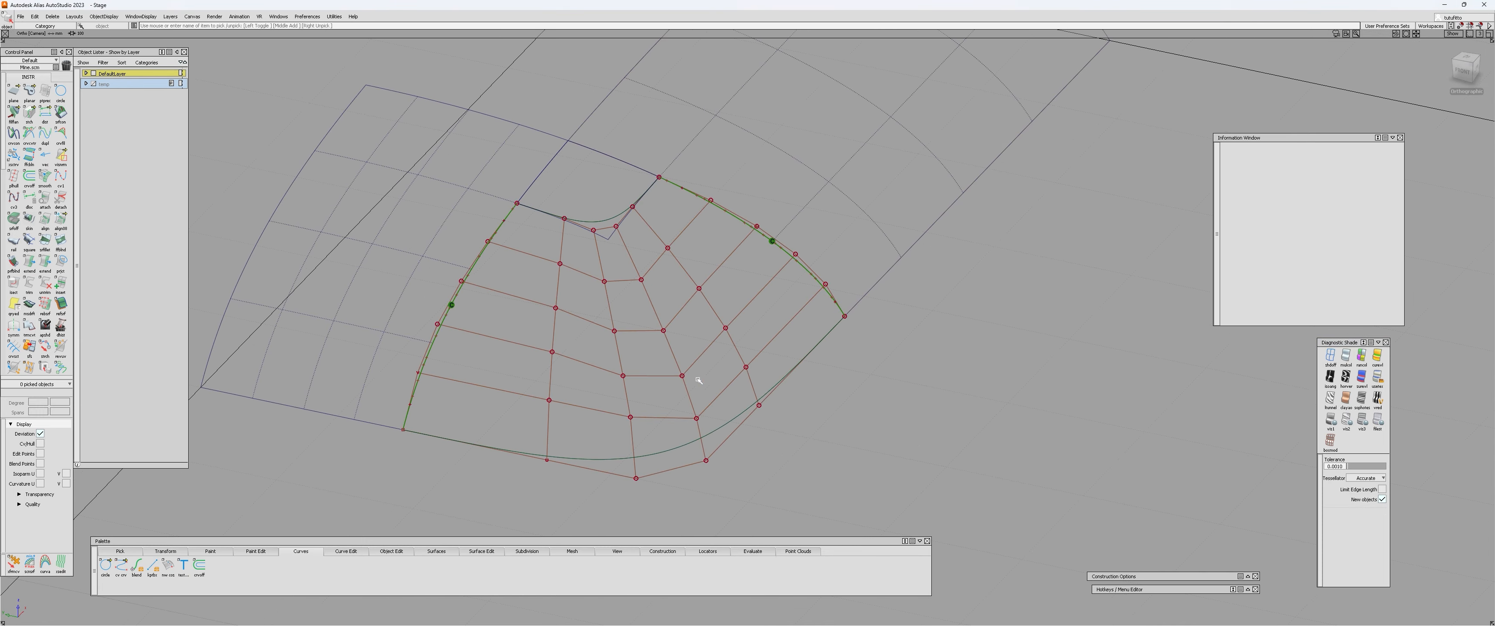
pyautogui.keyDown('alt'); pyautogui.keyDown('shift'); pyautogui.moveTo(698, 378); pyautogui.dragTo(600, 382); pyautogui.keyUp('shift'); pyautogui.keyUp('alt')
pyautogui.keyDown('ctrl'); pyautogui.keyDown('shift'); pyautogui.moveTo(600, 382); pyautogui.dragTo(654, 321, button='right'); pyautogui.keyUp('shift'); pyautogui.keyUp('ctrl')
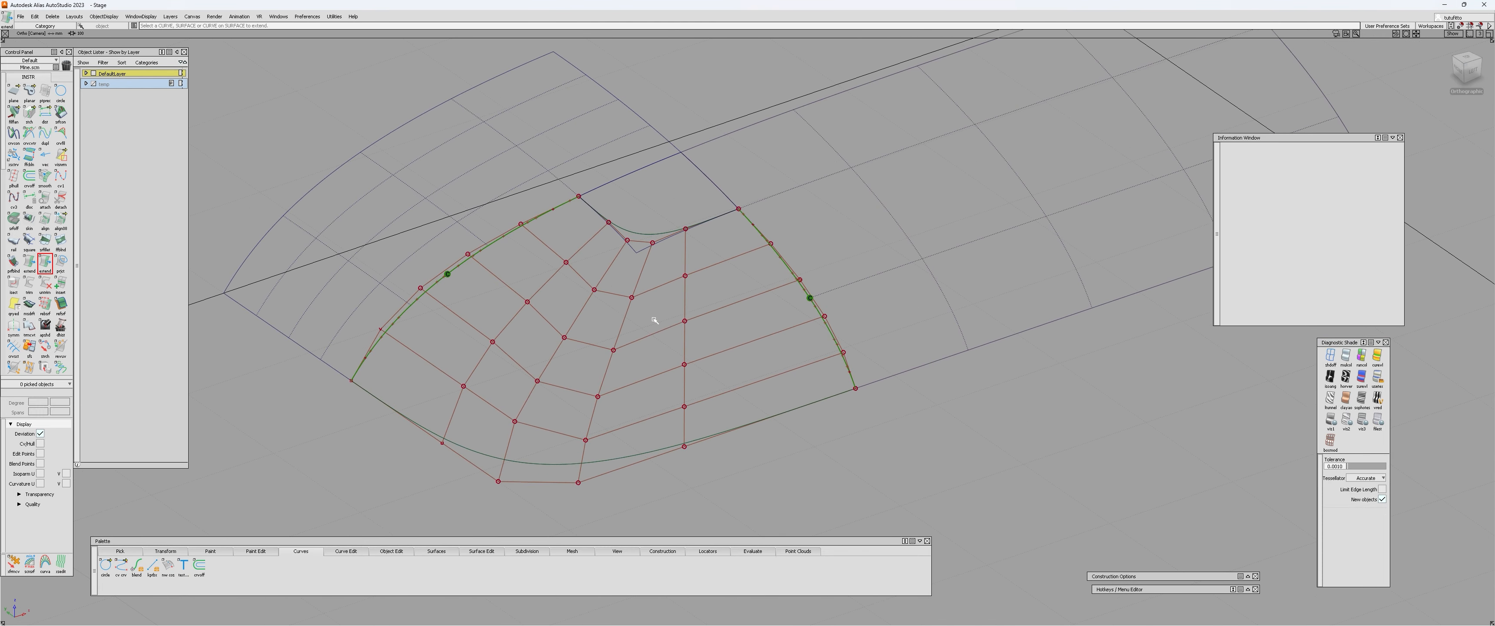
# Delete the construction history of the square surface and confirm the deletion.
pyautogui.keyDown('ctrl'); pyautogui.keyDown('shift'); pyautogui.moveTo(653, 319); pyautogui.dragTo(628, 300); pyautogui.keyUp('shift'); pyautogui.keyUp('ctrl')
pyautogui.click(628, 299)
pyautogui.hotkey('ctrl', 'd')
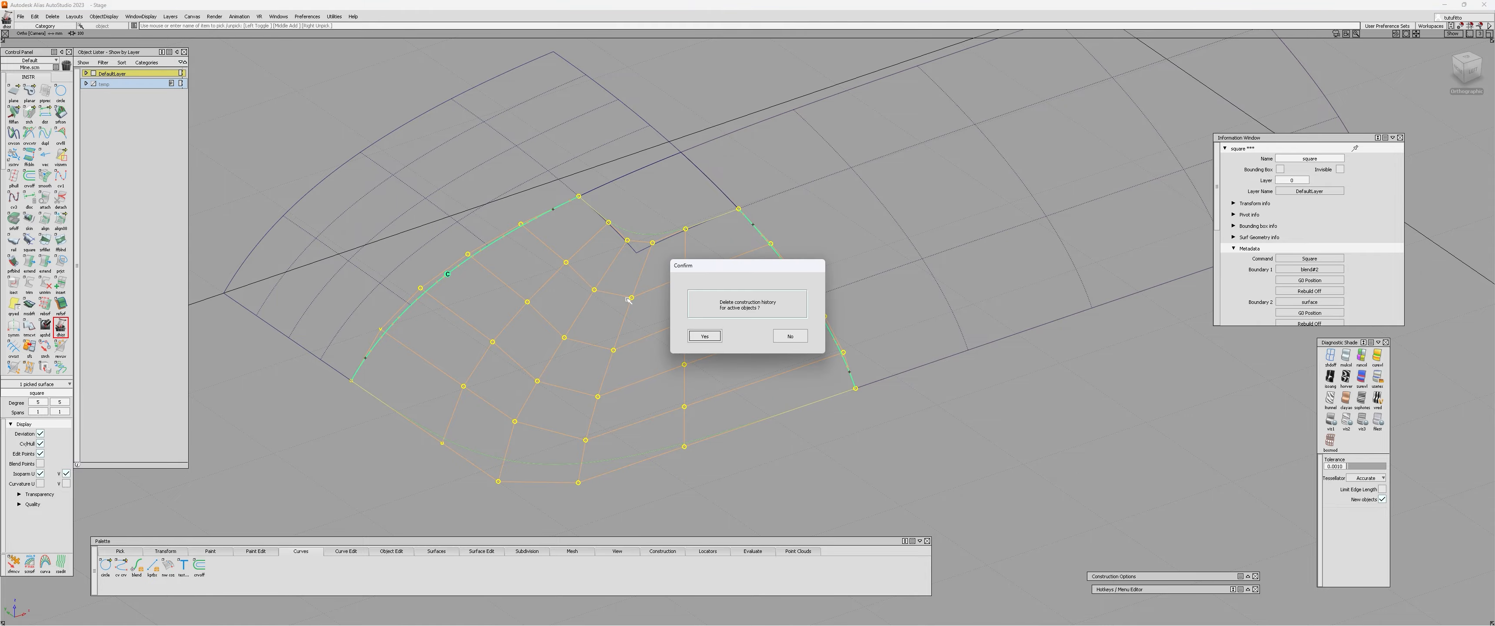
pyautogui.press('Return')
# Display the control vertices of the small inner corner patch beside the square surface's inner blend edge.
pyautogui.keyDown('alt'); pyautogui.keyDown('shift'); pyautogui.moveTo(648, 253); pyautogui.dragTo(684, 191, button='right'); pyautogui.keyUp('shift'); pyautogui.keyUp('alt')
pyautogui.keyDown('alt'); pyautogui.keyDown('shift'); pyautogui.moveTo(684, 190); pyautogui.dragTo(867, 301); pyautogui.keyUp('shift'); pyautogui.keyUp('alt')
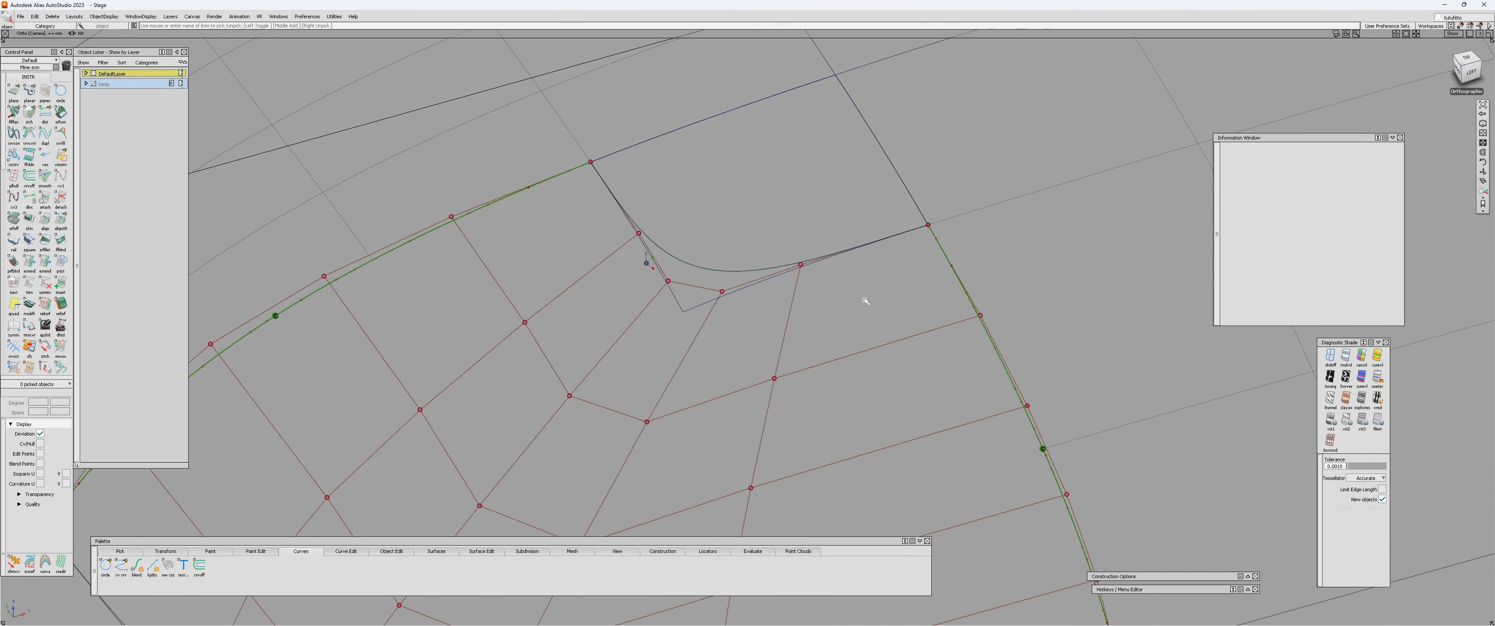
pyautogui.keyDown('alt'); pyautogui.keyDown('shift'); pyautogui.moveTo(868, 300); pyautogui.dragTo(796, 285, button='right'); pyautogui.keyUp('shift'); pyautogui.keyUp('alt')
pyautogui.keyDown('alt'); pyautogui.keyDown('shift'); pyautogui.moveTo(796, 285); pyautogui.dragTo(888, 308); pyautogui.keyUp('shift'); pyautogui.keyUp('alt')
pyautogui.click(716, 239)
pyautogui.keyDown('alt'); pyautogui.keyDown('shift'); pyautogui.moveTo(671, 297); pyautogui.dragTo(748, 185); pyautogui.keyUp('shift'); pyautogui.keyUp('alt')
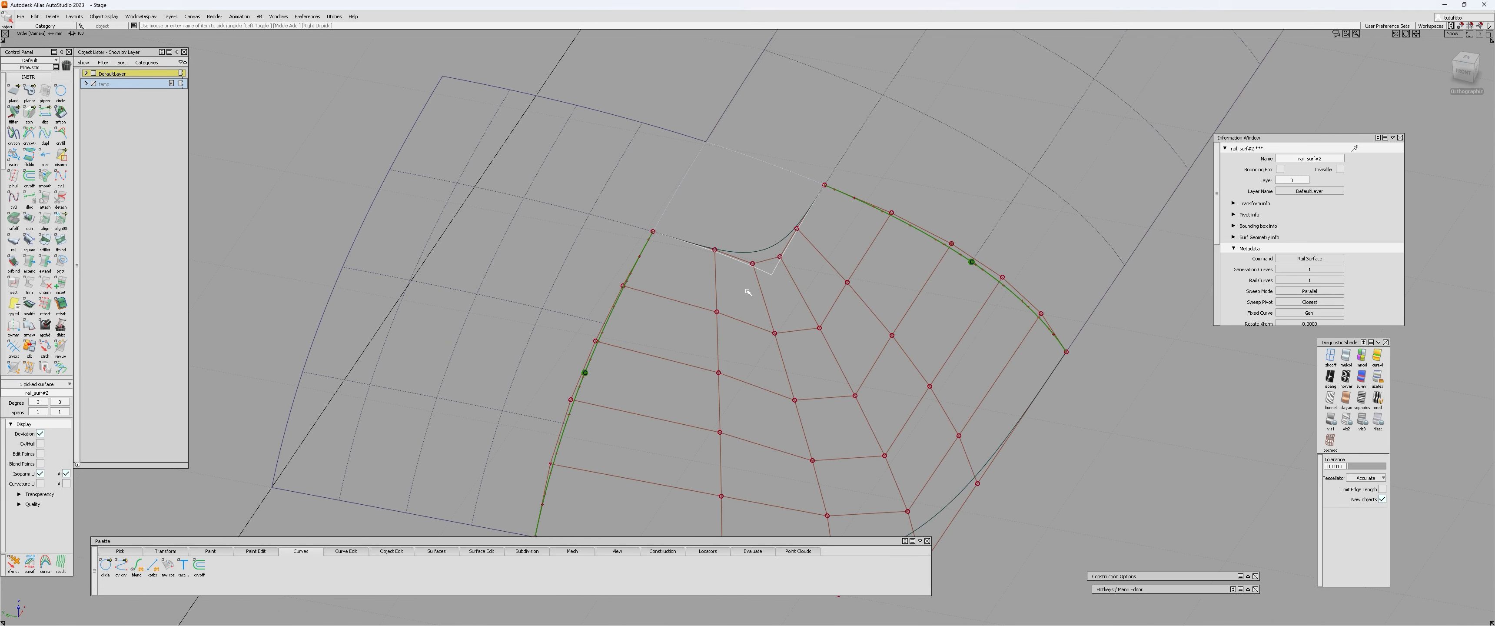
pyautogui.keyDown('alt'); pyautogui.keyDown('shift'); pyautogui.moveTo(751, 280); pyautogui.dragTo(610, 313); pyautogui.keyUp('shift'); pyautogui.keyUp('alt')
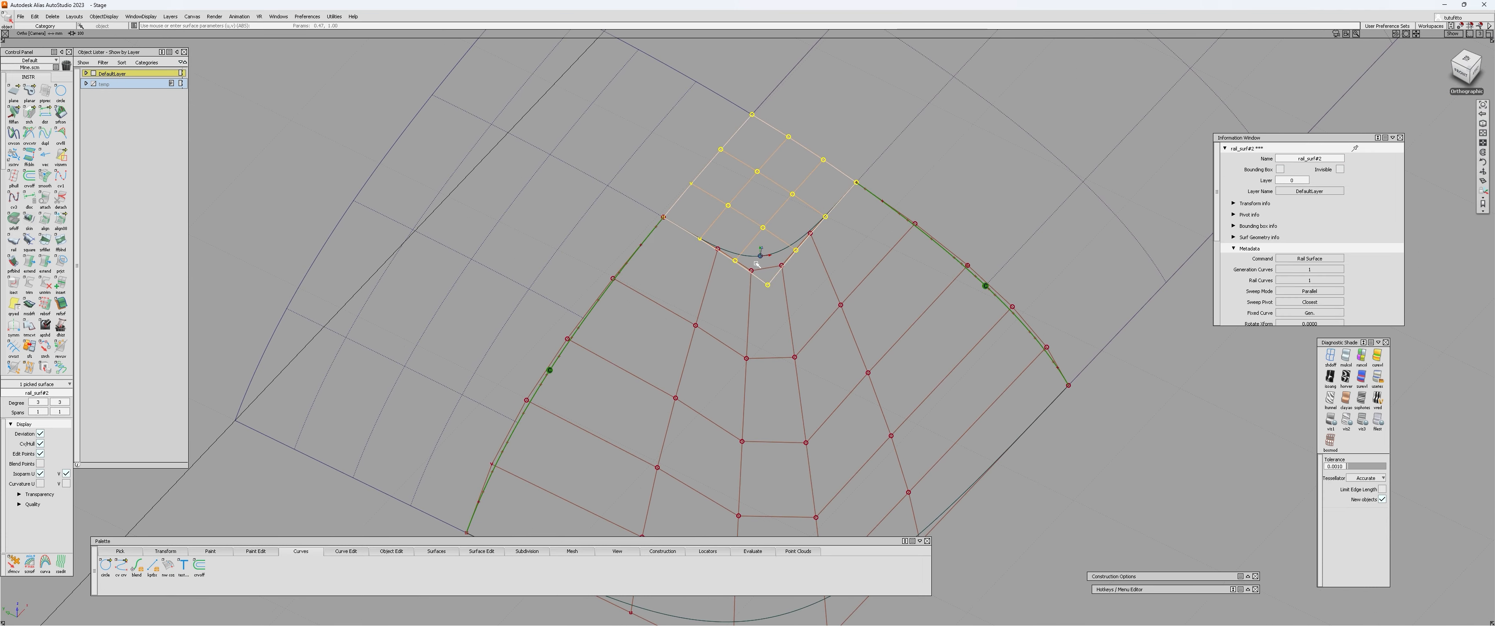
pyautogui.keyDown('alt'); pyautogui.keyDown('shift'); pyautogui.moveTo(609, 313); pyautogui.dragTo(749, 328, button='right'); pyautogui.keyUp('shift'); pyautogui.keyUp('alt')
pyautogui.keyDown('alt'); pyautogui.keyDown('shift'); pyautogui.moveTo(749, 328); pyautogui.dragTo(750, 317); pyautogui.keyUp('shift'); pyautogui.keyUp('alt')
pyautogui.click(802, 273)
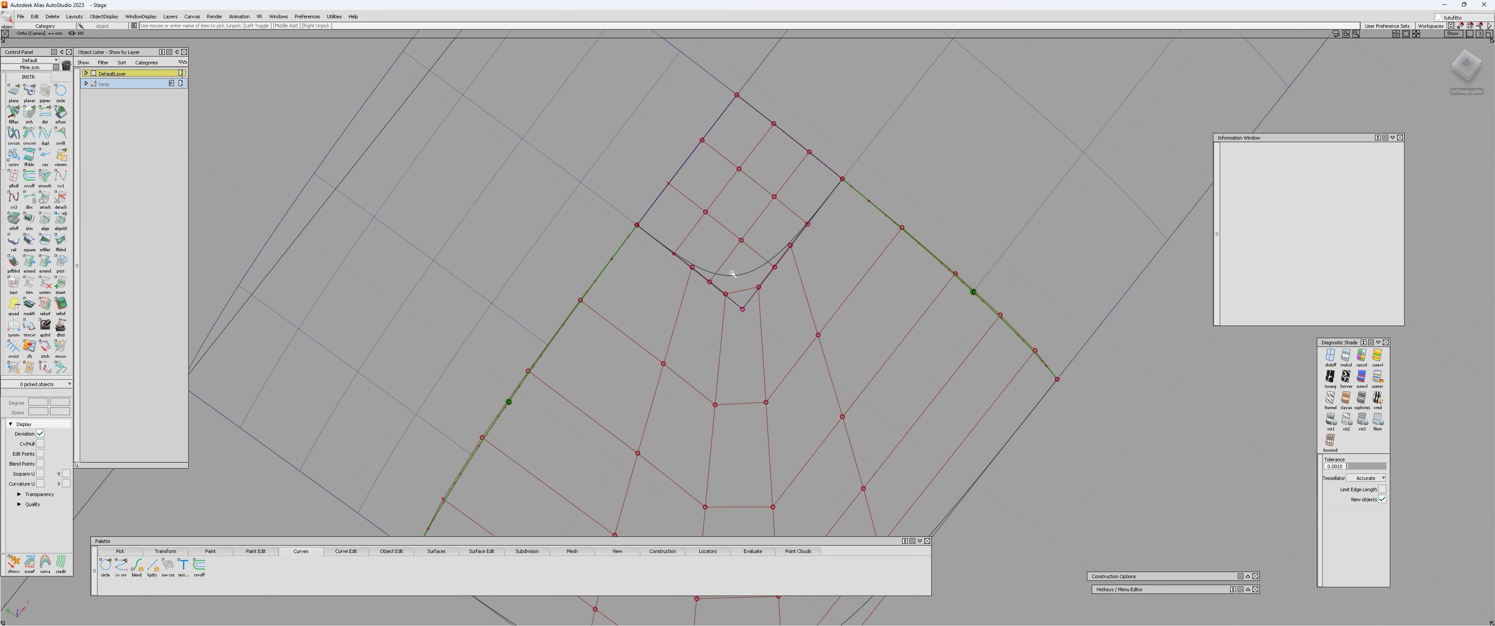
# Examine from several angles how the square surface's inner edge and hulls line up with the corner patch.
pyautogui.keyDown('alt'); pyautogui.keyDown('shift'); pyautogui.moveTo(732, 273); pyautogui.dragTo(666, 251); pyautogui.keyUp('shift'); pyautogui.keyUp('alt')
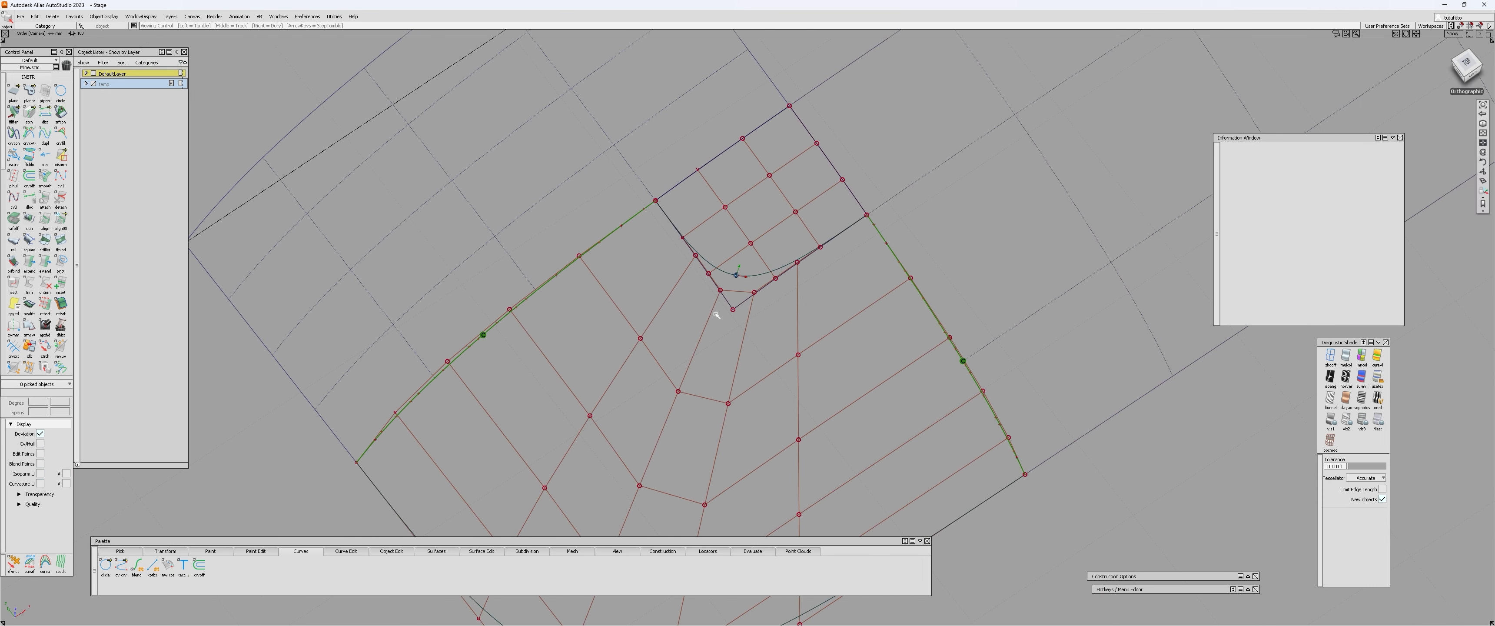
pyautogui.keyDown('alt'); pyautogui.keyDown('shift'); pyautogui.moveTo(698, 182); pyautogui.dragTo(948, 243); pyautogui.keyUp('shift'); pyautogui.keyUp('alt')
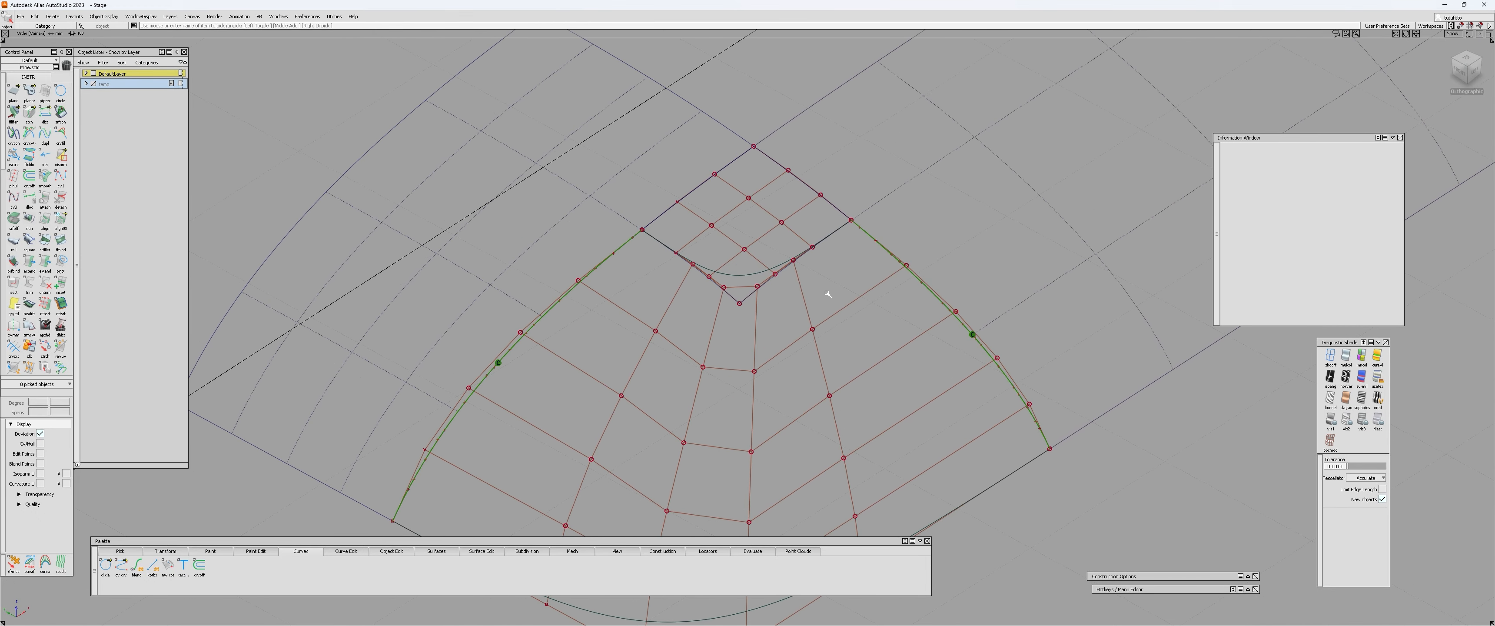
pyautogui.keyDown('alt'); pyautogui.keyDown('shift'); pyautogui.moveTo(827, 294); pyautogui.dragTo(702, 278); pyautogui.keyUp('shift'); pyautogui.keyUp('alt')
pyautogui.keyDown('alt'); pyautogui.keyDown('shift'); pyautogui.moveTo(817, 453); pyautogui.dragTo(642, 307); pyautogui.keyUp('shift'); pyautogui.keyUp('alt')
pyautogui.keyDown('alt'); pyautogui.keyDown('shift'); pyautogui.moveTo(641, 307); pyautogui.dragTo(627, 218, button='right'); pyautogui.keyUp('shift'); pyautogui.keyUp('alt')
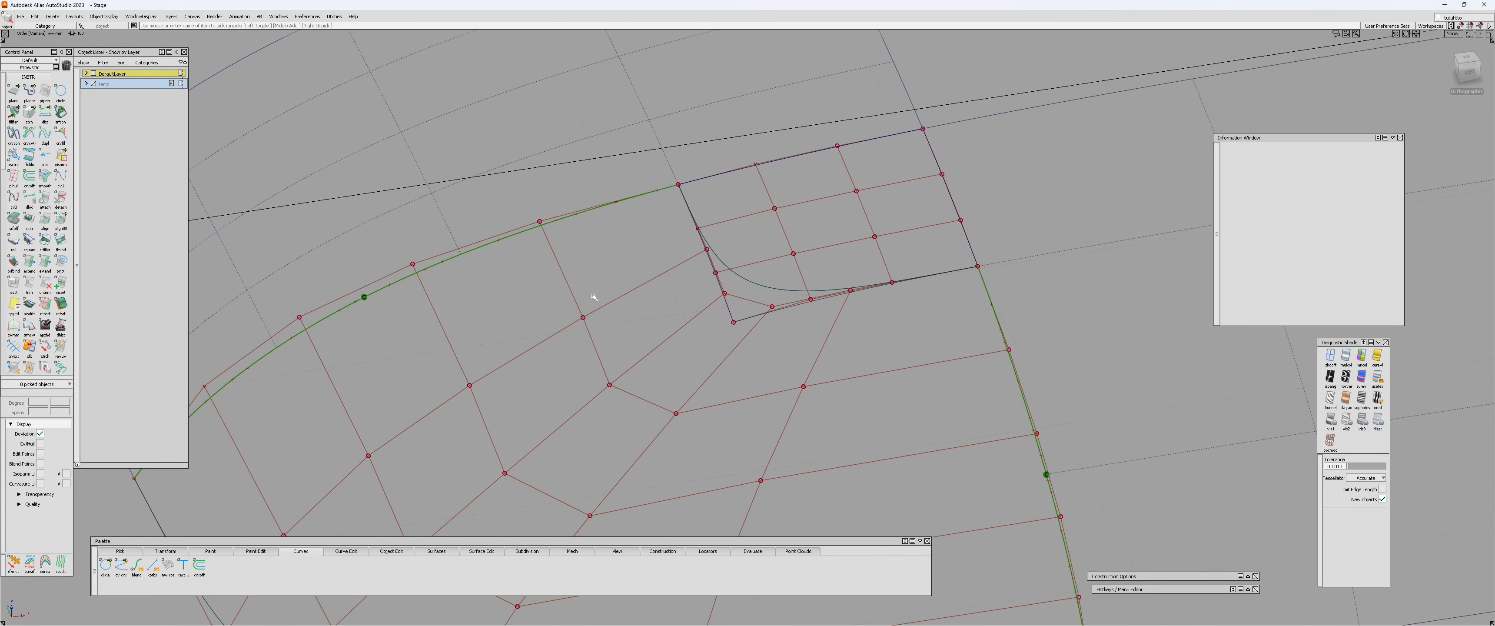
pyautogui.keyDown('alt'); pyautogui.keyDown('shift'); pyautogui.moveTo(460, 354); pyautogui.dragTo(604, 220); pyautogui.keyUp('shift'); pyautogui.keyUp('alt')
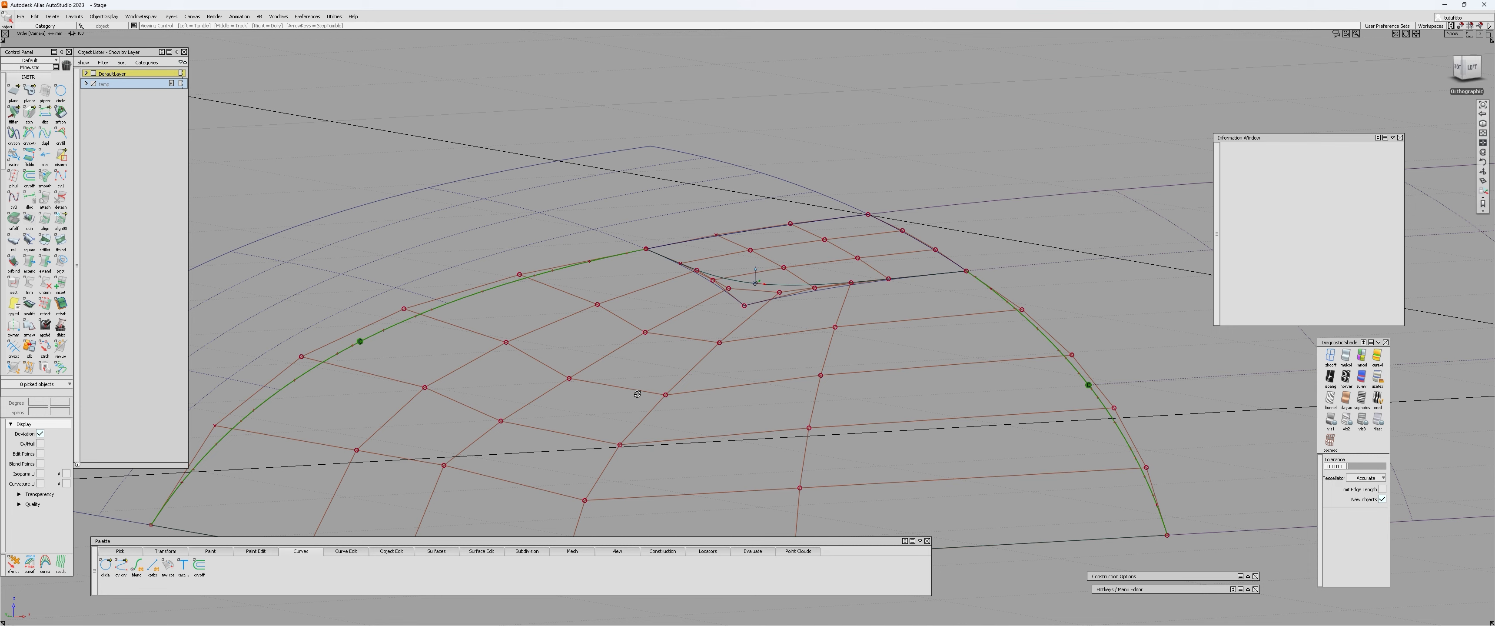
pyautogui.keyDown('alt'); pyautogui.keyDown('shift'); pyautogui.moveTo(353, 518); pyautogui.dragTo(653, 380); pyautogui.keyUp('shift'); pyautogui.keyUp('alt')
pyautogui.keyDown('alt'); pyautogui.keyDown('shift'); pyautogui.moveTo(694, 335); pyautogui.dragTo(624, 363, button='middle'); pyautogui.keyUp('shift'); pyautogui.keyUp('alt')
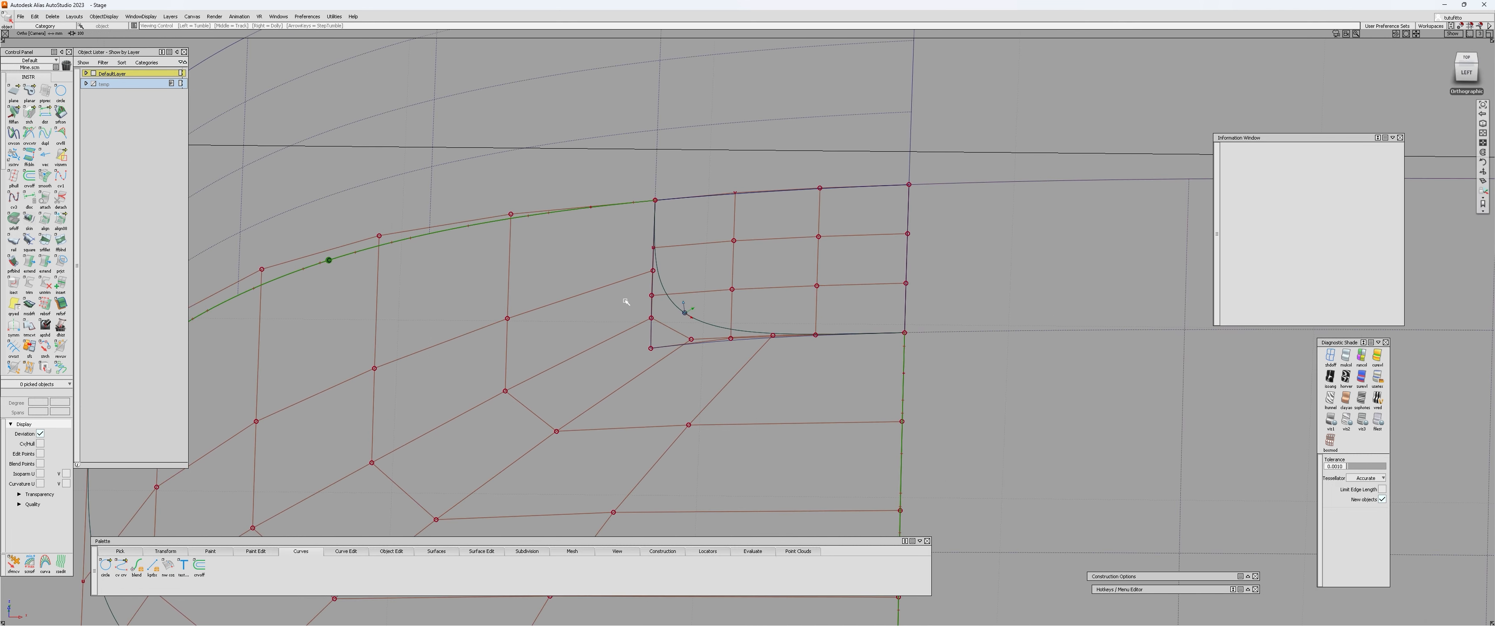
pyautogui.keyDown('alt'); pyautogui.keyDown('shift'); pyautogui.moveTo(624, 301); pyautogui.dragTo(596, 274); pyautogui.keyUp('shift'); pyautogui.keyUp('alt')
pyautogui.keyDown('alt'); pyautogui.keyDown('shift'); pyautogui.moveTo(596, 274); pyautogui.dragTo(598, 211, button='right'); pyautogui.keyUp('shift'); pyautogui.keyUp('alt')
pyautogui.keyDown('alt'); pyautogui.keyDown('shift'); pyautogui.moveTo(666, 296); pyautogui.dragTo(874, 357, button='right'); pyautogui.keyUp('shift'); pyautogui.keyUp('alt')
pyautogui.keyDown('alt'); pyautogui.keyDown('shift'); pyautogui.moveTo(874, 357); pyautogui.dragTo(677, 382, button='middle'); pyautogui.keyUp('shift'); pyautogui.keyUp('alt')
pyautogui.keyDown('alt'); pyautogui.keyDown('shift'); pyautogui.moveTo(768, 406); pyautogui.dragTo(526, 411); pyautogui.keyUp('shift'); pyautogui.keyUp('alt')
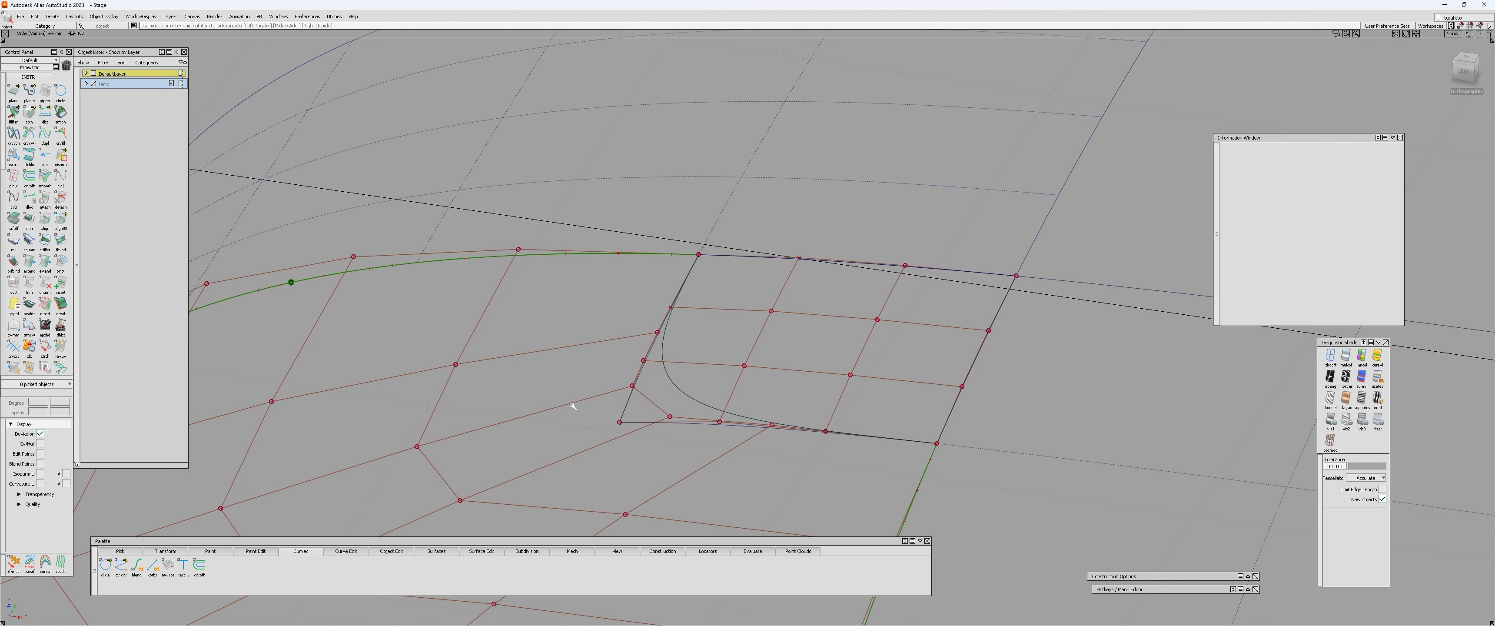
pyautogui.keyDown('alt'); pyautogui.keyDown('shift'); pyautogui.moveTo(603, 374); pyautogui.dragTo(632, 302); pyautogui.keyUp('shift'); pyautogui.keyUp('alt')
pyautogui.keyDown('alt'); pyautogui.keyDown('shift'); pyautogui.moveTo(575, 365); pyautogui.dragTo(631, 399); pyautogui.keyUp('shift'); pyautogui.keyUp('alt')
pyautogui.keyDown('alt'); pyautogui.keyDown('shift'); pyautogui.moveTo(655, 351); pyautogui.dragTo(610, 372); pyautogui.keyUp('shift'); pyautogui.keyUp('alt')
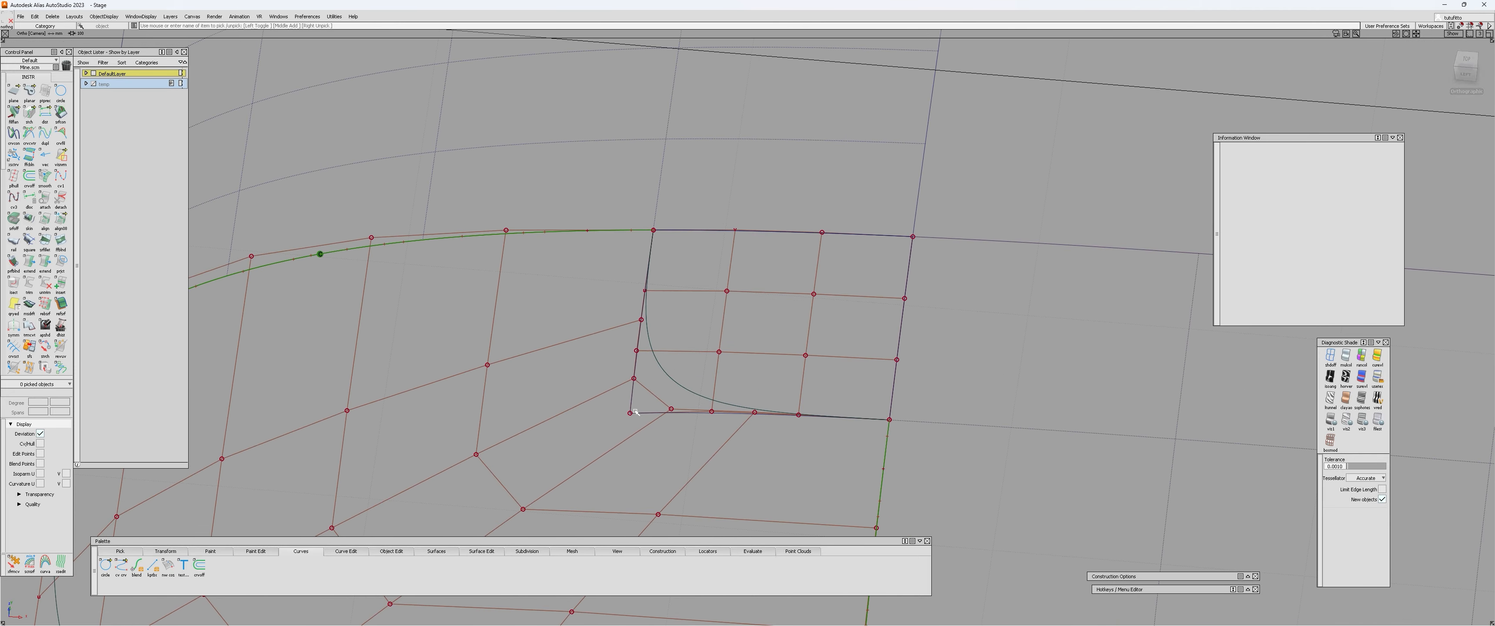
pyautogui.click(581, 391)
pyautogui.keyDown('alt'); pyautogui.keyDown('shift'); pyautogui.moveTo(644, 400); pyautogui.dragTo(619, 408, button='right'); pyautogui.keyUp('shift'); pyautogui.keyUp('alt')
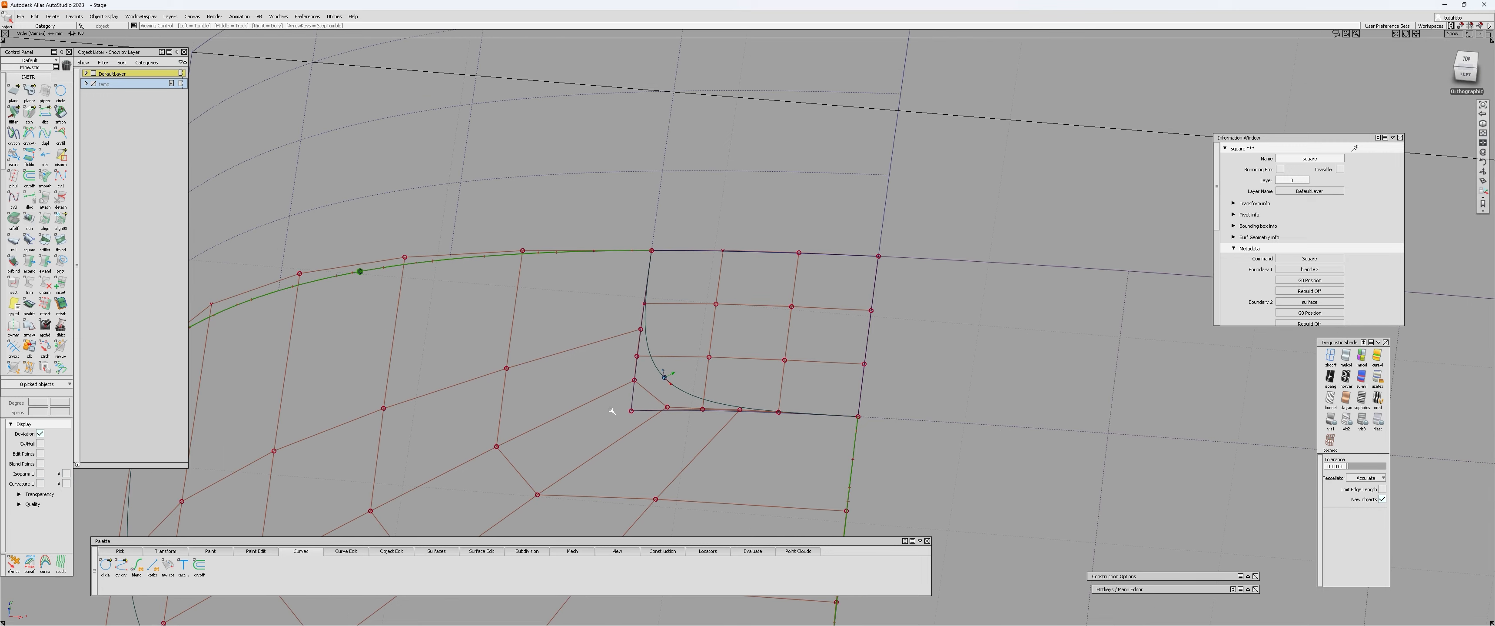
pyautogui.keyDown('alt'); pyautogui.keyDown('shift'); pyautogui.moveTo(619, 408); pyautogui.dragTo(658, 365, button='middle'); pyautogui.keyUp('shift'); pyautogui.keyUp('alt')
pyautogui.keyDown('alt'); pyautogui.keyDown('shift'); pyautogui.moveTo(658, 365); pyautogui.dragTo(747, 342); pyautogui.keyUp('shift'); pyautogui.keyUp('alt')
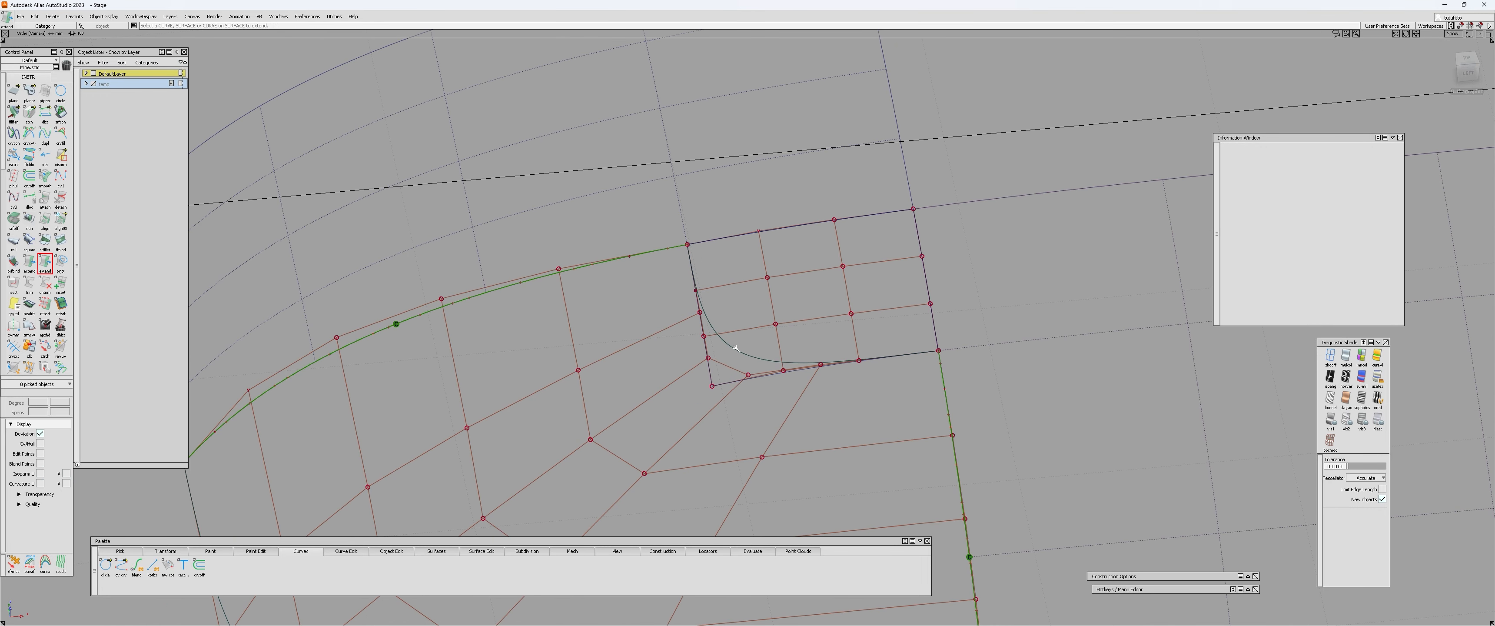
# Review the Extend options for the Extrapolate type with Merge enabled and close them without changes.
pyautogui.doubleClick(45, 264)
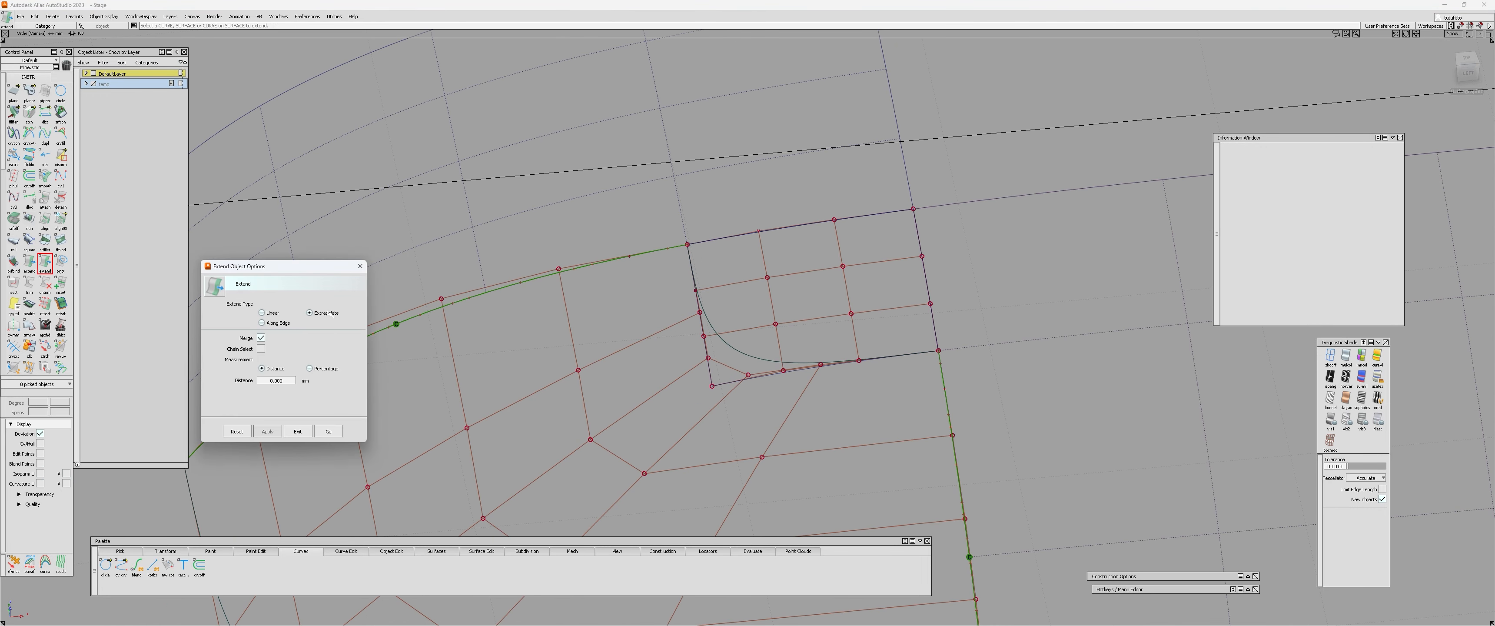
pyautogui.click(360, 266)
pyautogui.keyDown('alt'); pyautogui.keyDown('shift'); pyautogui.moveTo(653, 372); pyautogui.dragTo(615, 387, button='right'); pyautogui.keyUp('shift'); pyautogui.keyUp('alt')
pyautogui.keyDown('alt'); pyautogui.keyDown('shift'); pyautogui.moveTo(616, 387); pyautogui.dragTo(605, 374, button='middle'); pyautogui.keyUp('shift'); pyautogui.keyUp('alt')
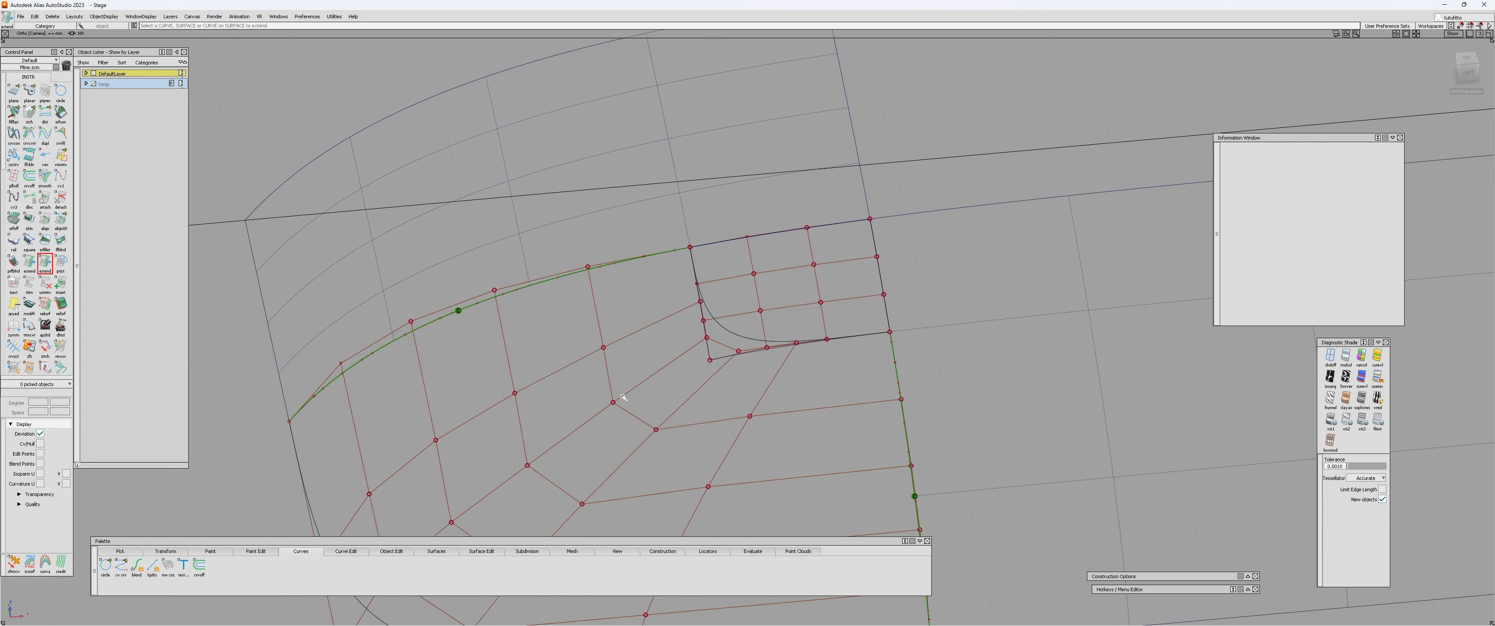
pyautogui.click(605, 373)
pyautogui.press('Escape')
pyautogui.click(727, 330)
pyautogui.click(728, 329)
pyautogui.click(740, 344)
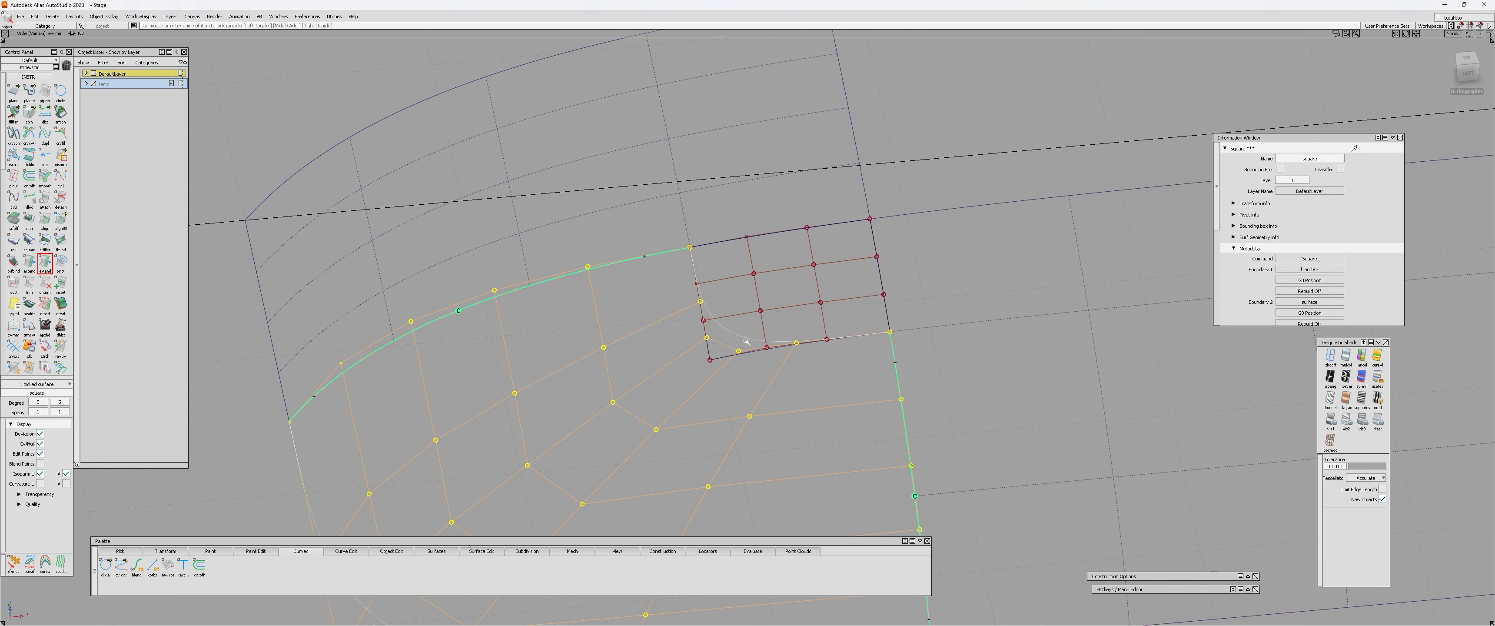
pyautogui.keyDown('alt'); pyautogui.keyDown('shift'); pyautogui.moveTo(781, 341); pyautogui.dragTo(752, 343, button='right'); pyautogui.keyUp('shift'); pyautogui.keyUp('alt')
pyautogui.keyDown('alt'); pyautogui.keyDown('shift'); pyautogui.moveTo(752, 343); pyautogui.dragTo(757, 344, button='middle'); pyautogui.keyUp('shift'); pyautogui.keyUp('alt')
pyautogui.press('Escape')
# Extend the square surface's inner blend edge inward across the small corner patch, using Extrapolate with Merge.
pyautogui.press('e')
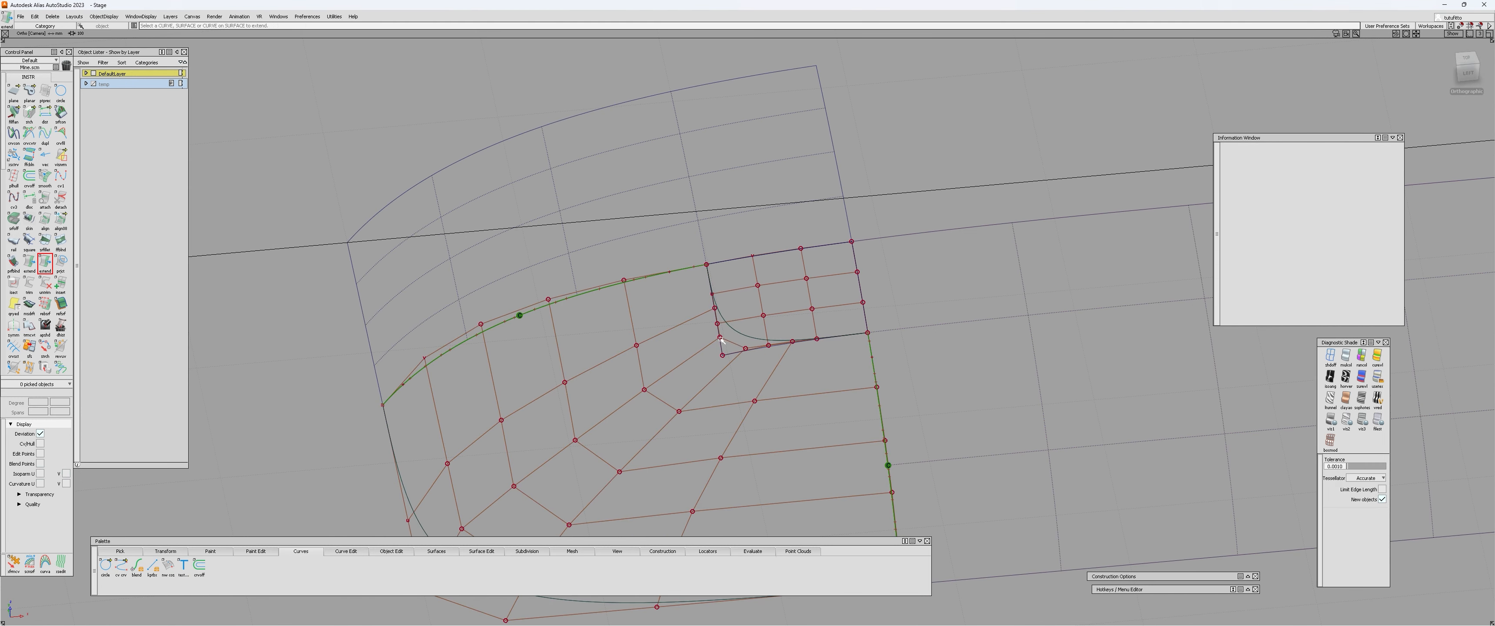
pyautogui.click(736, 330)
pyautogui.click(742, 334)
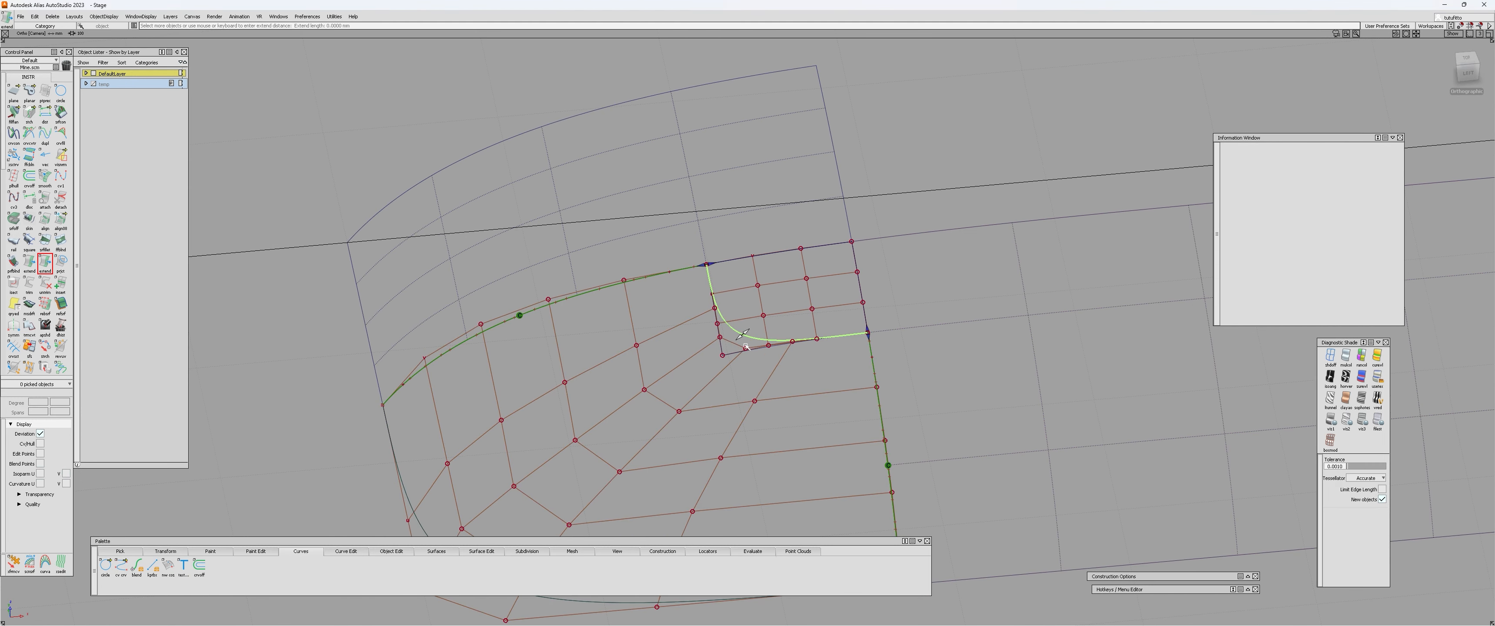
pyautogui.keyDown('alt'); pyautogui.keyDown('shift'); pyautogui.moveTo(738, 370); pyautogui.dragTo(745, 362); pyautogui.keyUp('shift'); pyautogui.keyUp('alt')
pyautogui.keyDown('alt'); pyautogui.keyDown('shift'); pyautogui.moveTo(745, 361); pyautogui.dragTo(755, 343, button='right'); pyautogui.keyUp('shift'); pyautogui.keyUp('alt')
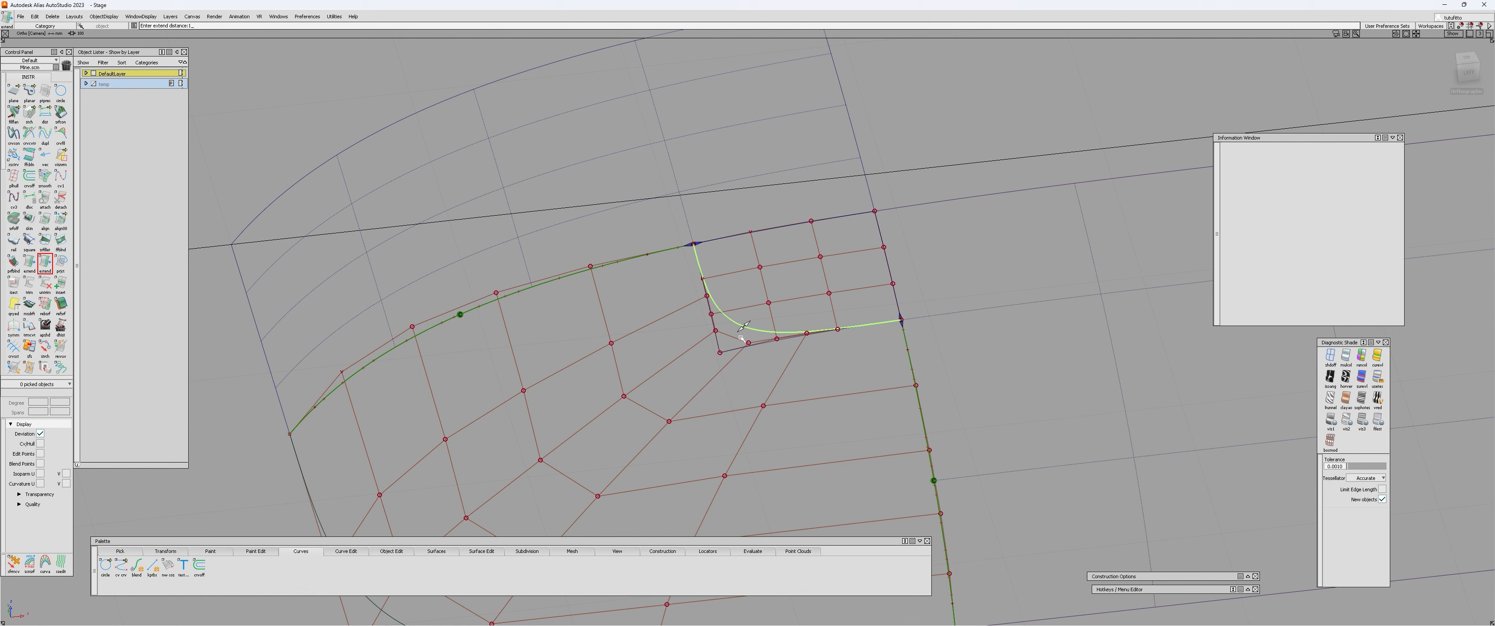
pyautogui.press('Return')
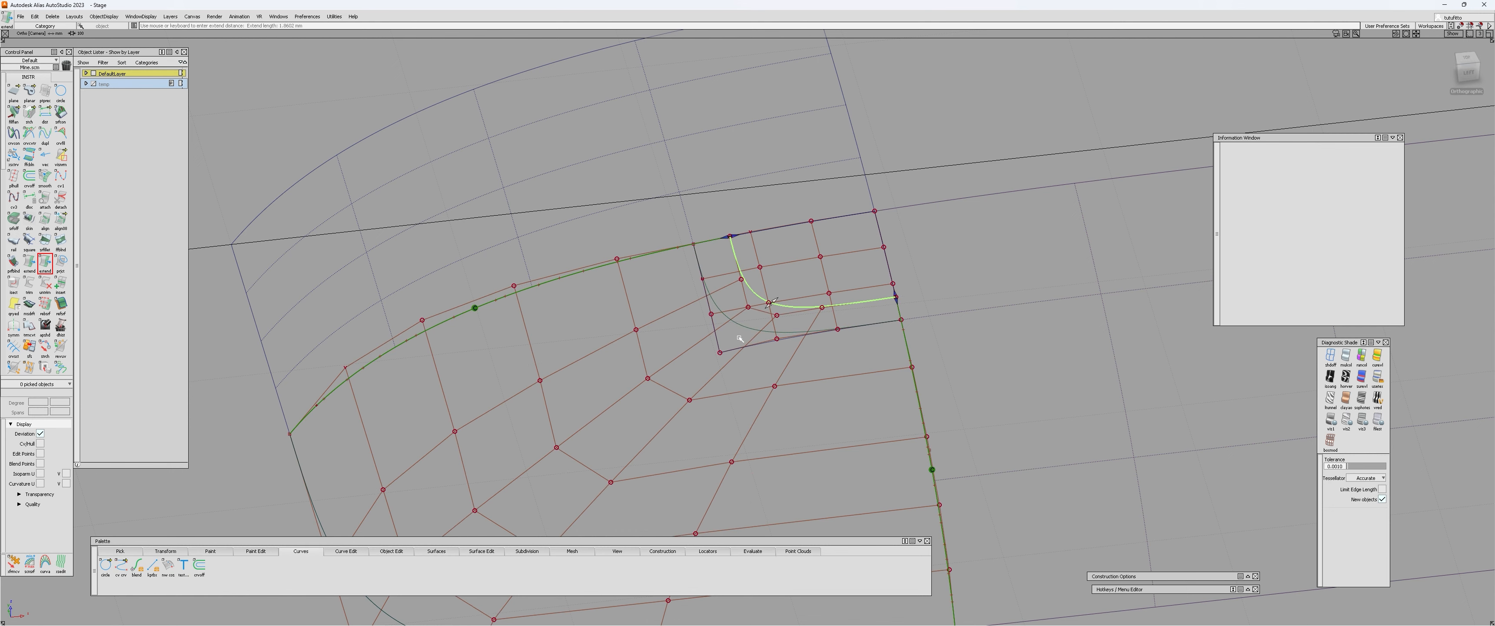
pyautogui.keyDown('alt'); pyautogui.keyDown('shift'); pyautogui.moveTo(765, 390); pyautogui.dragTo(944, 339); pyautogui.keyUp('shift'); pyautogui.keyUp('alt')
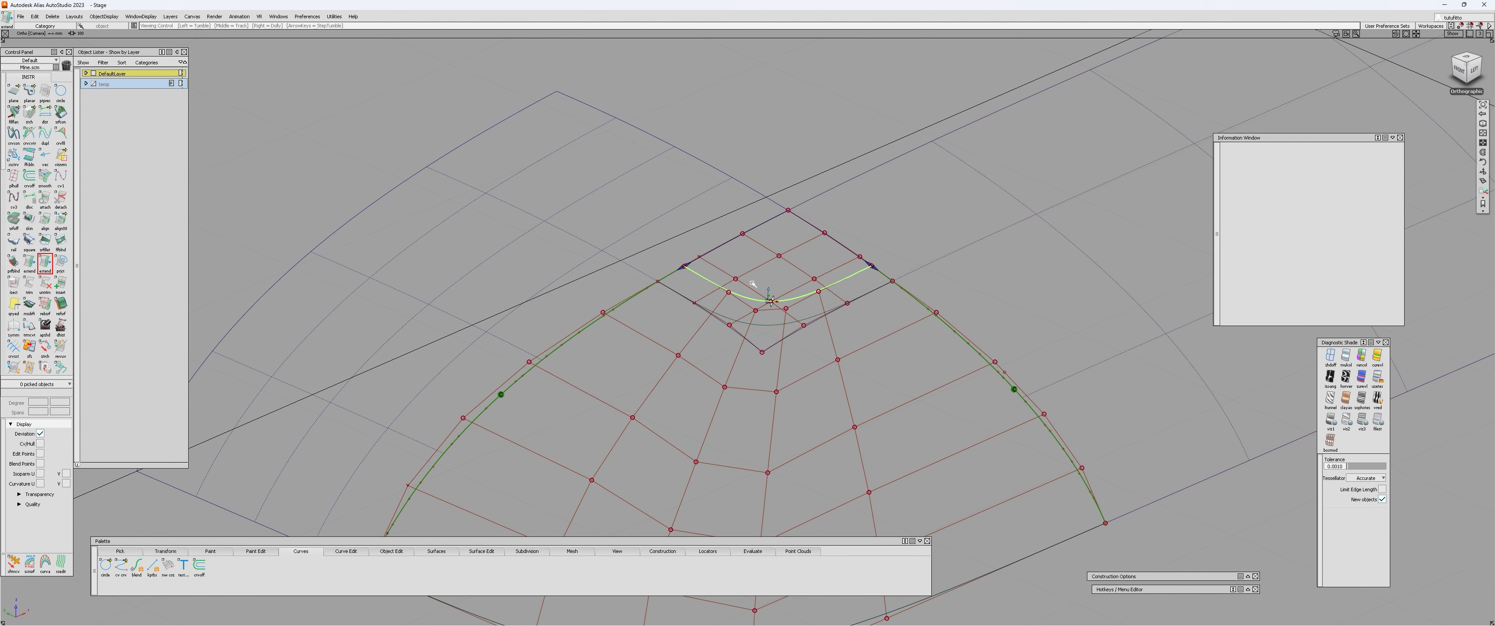
pyautogui.keyDown('alt'); pyautogui.keyDown('shift'); pyautogui.moveTo(963, 395); pyautogui.dragTo(1063, 372); pyautogui.keyUp('shift'); pyautogui.keyUp('alt')
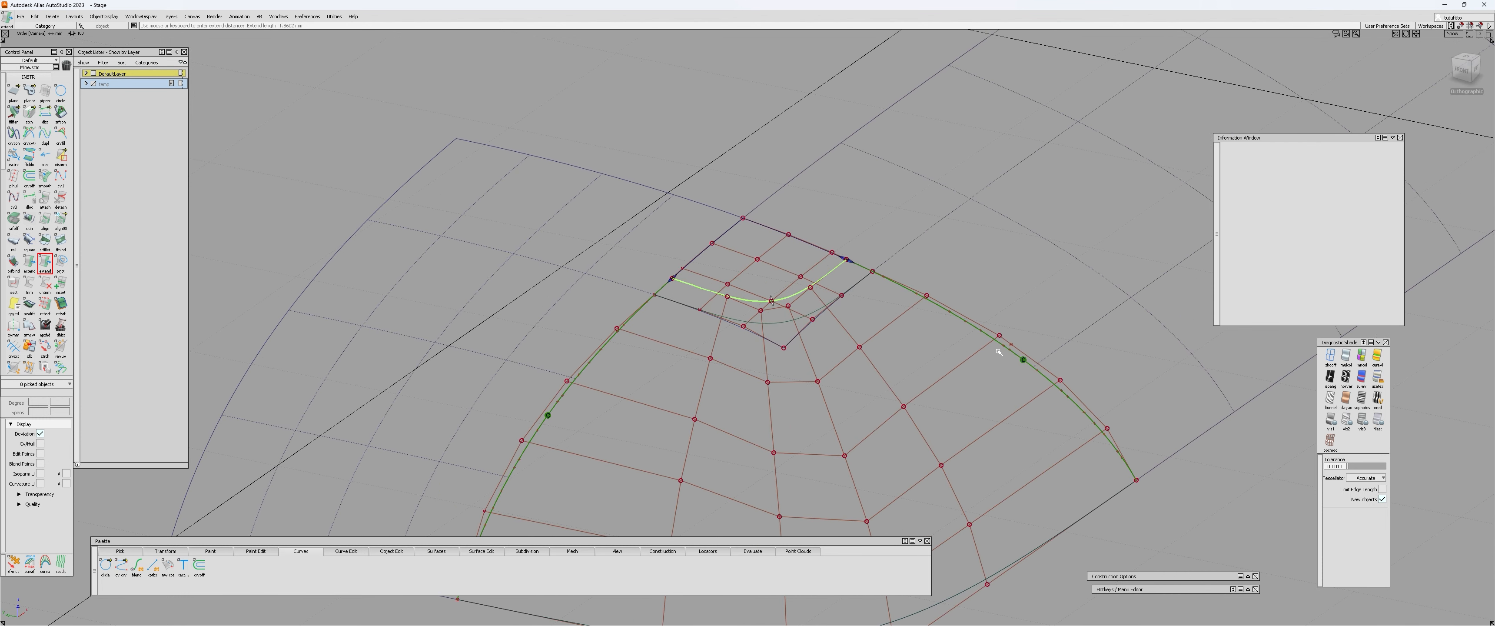
pyautogui.click(1465, 59)
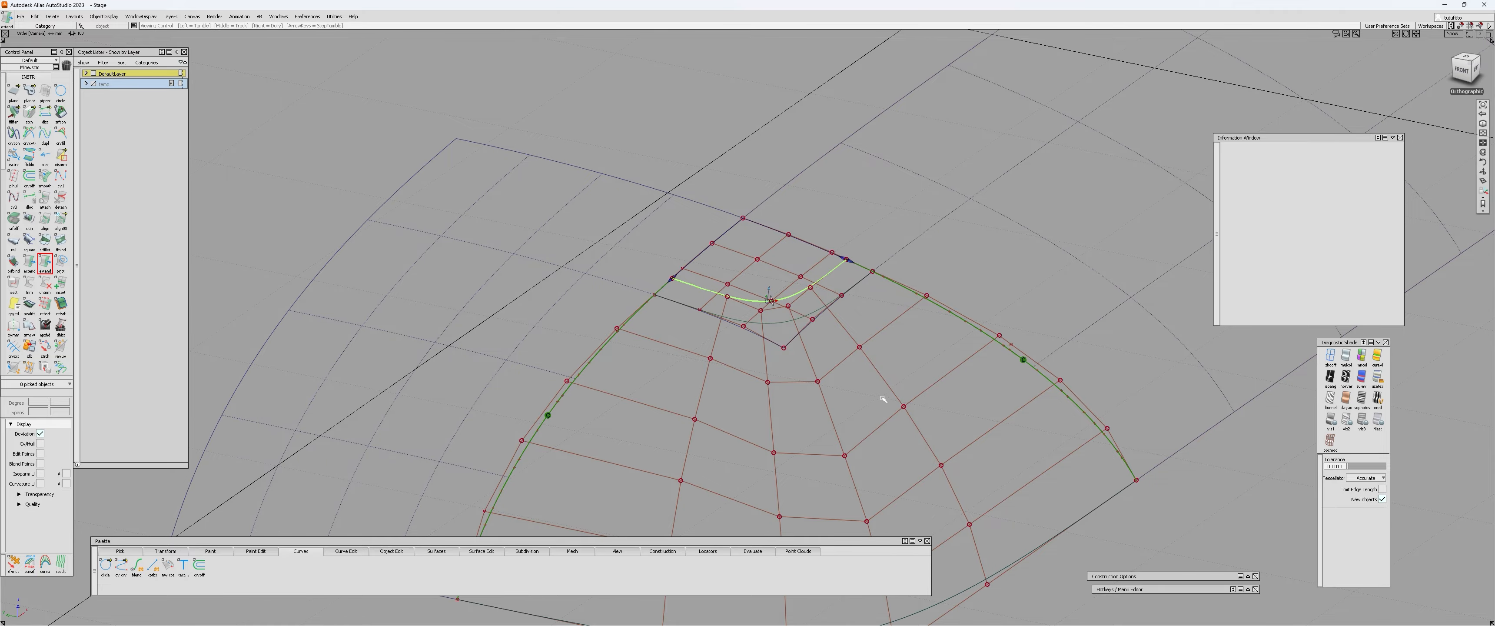
# Examine from several angles how the square surface's extended inner edge and hulls sit against the small corner patch.
pyautogui.keyDown('alt'); pyautogui.keyDown('shift'); pyautogui.moveTo(768, 303); pyautogui.dragTo(717, 317); pyautogui.keyUp('shift'); pyautogui.keyUp('alt')
pyautogui.click(754, 317)
pyautogui.keyDown('alt'); pyautogui.keyDown('shift'); pyautogui.moveTo(815, 320); pyautogui.dragTo(774, 307); pyautogui.keyUp('shift'); pyautogui.keyUp('alt')
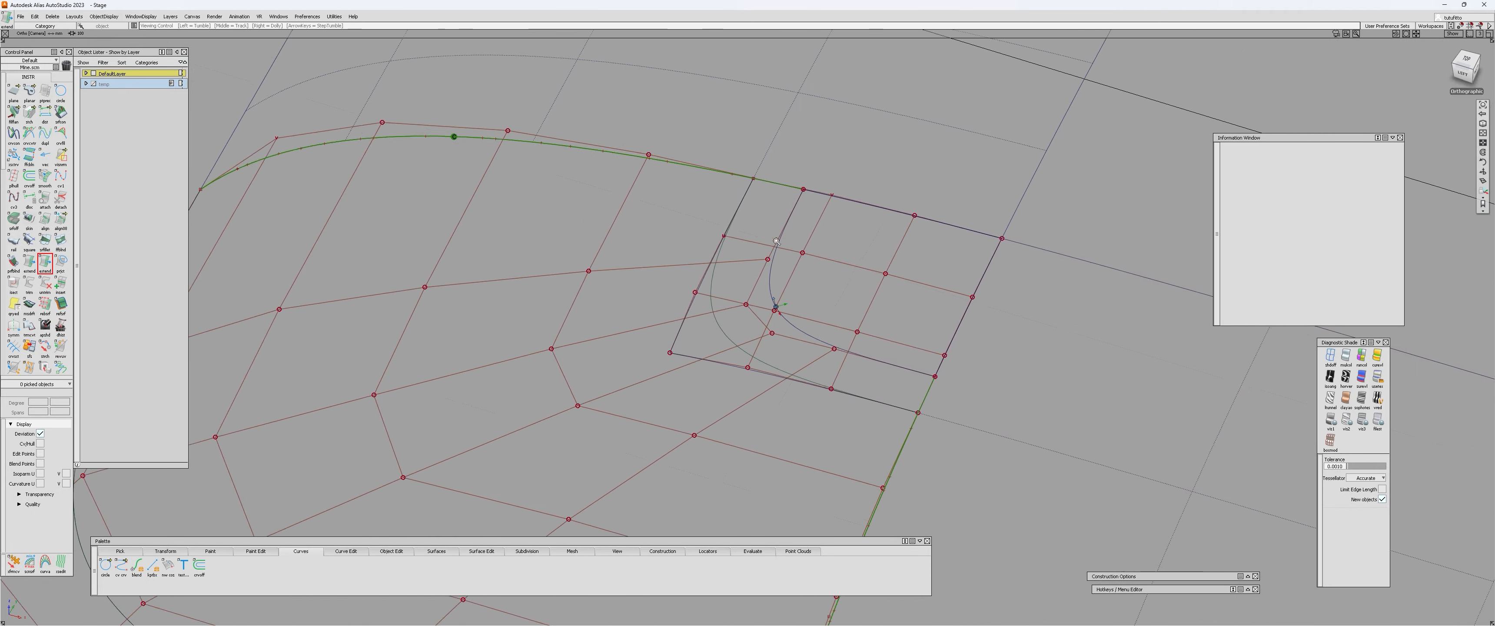
pyautogui.keyDown('alt'); pyautogui.keyDown('shift'); pyautogui.moveTo(774, 307); pyautogui.dragTo(761, 243, button='right'); pyautogui.keyUp('shift'); pyautogui.keyUp('alt')
pyautogui.keyDown('alt'); pyautogui.keyDown('shift'); pyautogui.moveTo(831, 364); pyautogui.dragTo(862, 317); pyautogui.keyUp('shift'); pyautogui.keyUp('alt')
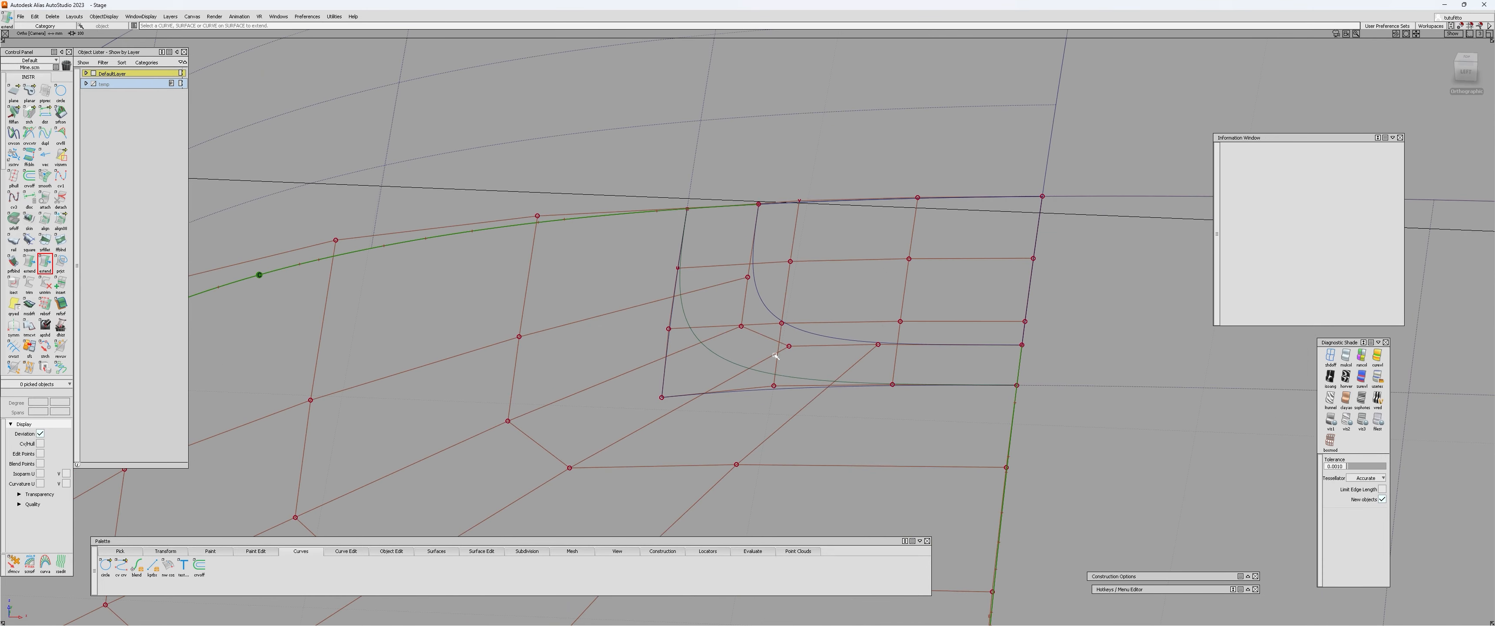
pyautogui.keyDown('alt'); pyautogui.keyDown('shift'); pyautogui.moveTo(863, 364); pyautogui.dragTo(878, 274); pyautogui.keyUp('shift'); pyautogui.keyUp('alt')
pyautogui.click(570, 357)
pyautogui.click(779, 330)
pyautogui.click(813, 336)
pyautogui.click(813, 336)
pyautogui.click(877, 266)
pyautogui.click(875, 264)
pyautogui.keyDown('alt'); pyautogui.keyDown('shift'); pyautogui.moveTo(875, 264); pyautogui.dragTo(836, 311, button='right'); pyautogui.keyUp('shift'); pyautogui.keyUp('alt')
pyautogui.keyDown('alt'); pyautogui.keyDown('shift'); pyautogui.moveTo(836, 311); pyautogui.dragTo(877, 321); pyautogui.keyUp('shift'); pyautogui.keyUp('alt')
pyautogui.click(787, 353)
pyautogui.click(788, 354)
pyautogui.keyDown('alt'); pyautogui.keyDown('shift'); pyautogui.moveTo(788, 354); pyautogui.dragTo(851, 205); pyautogui.keyUp('shift'); pyautogui.keyUp('alt')
pyautogui.keyDown('alt'); pyautogui.keyDown('shift'); pyautogui.moveTo(805, 329); pyautogui.dragTo(747, 353, button='middle'); pyautogui.keyUp('shift'); pyautogui.keyUp('alt')
pyautogui.keyDown('alt'); pyautogui.keyDown('shift'); pyautogui.moveTo(748, 353); pyautogui.dragTo(811, 330, button='right'); pyautogui.keyUp('shift'); pyautogui.keyUp('alt')
pyautogui.keyDown('alt'); pyautogui.keyDown('shift'); pyautogui.moveTo(811, 330); pyautogui.dragTo(855, 350); pyautogui.keyUp('shift'); pyautogui.keyUp('alt')
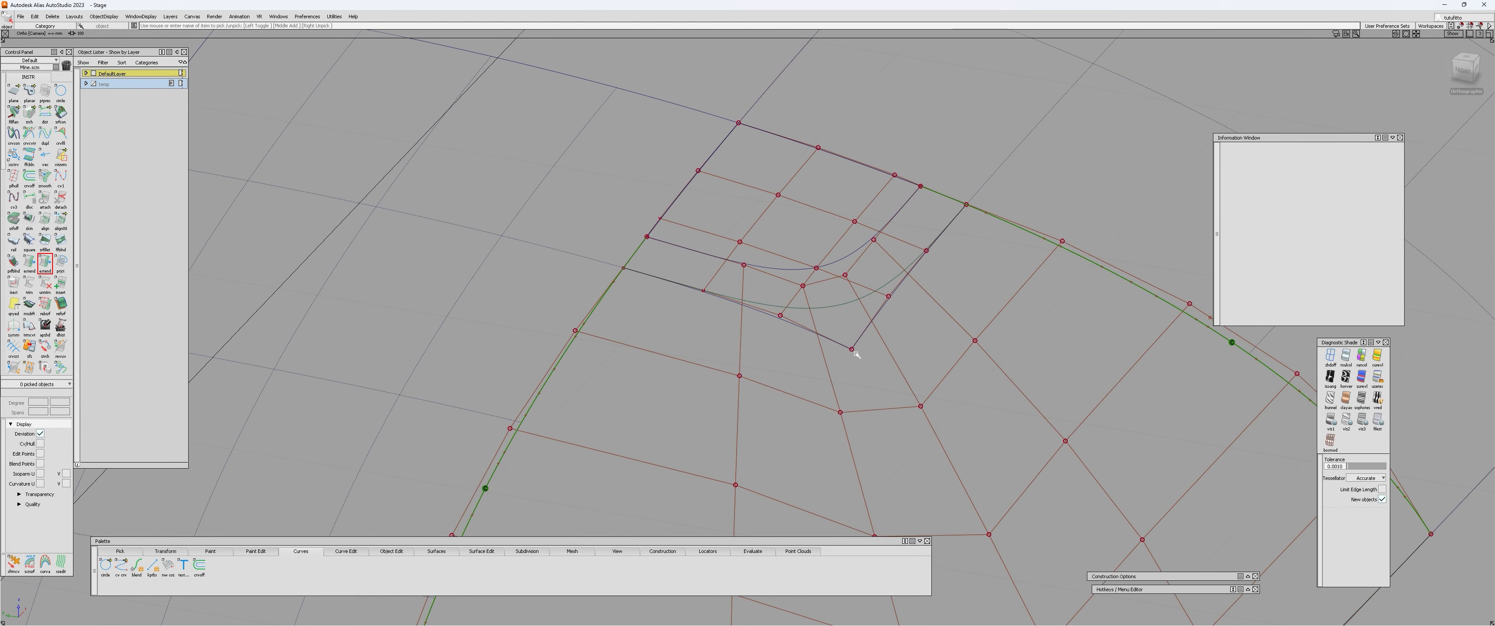
# Evaluate surface continuity between the corner patch's two outer edges and the adjoining patches.
pyautogui.click(781, 240)
pyautogui.keyDown('alt'); pyautogui.keyDown('shift'); pyautogui.moveTo(781, 241); pyautogui.dragTo(679, 292); pyautogui.keyUp('shift'); pyautogui.keyUp('alt')
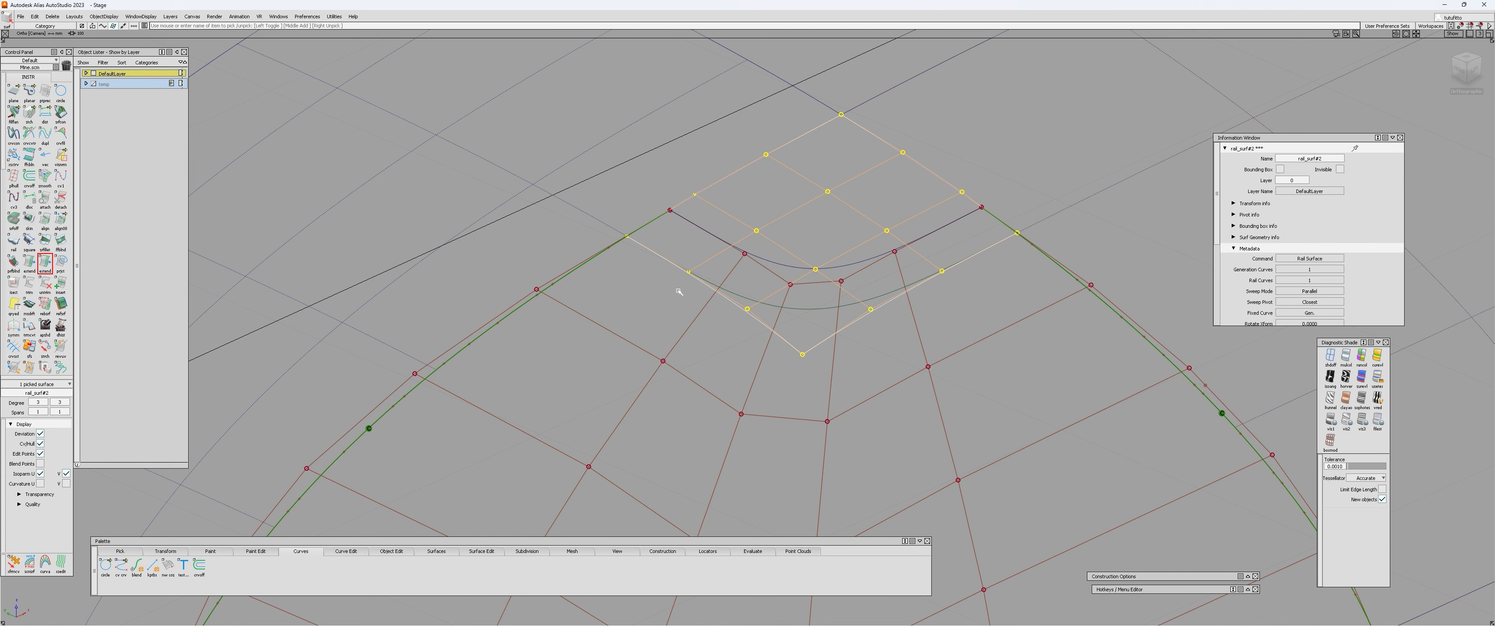
pyautogui.keyDown('alt'); pyautogui.keyDown('shift'); pyautogui.moveTo(778, 293); pyautogui.dragTo(749, 279); pyautogui.keyUp('shift'); pyautogui.keyUp('alt')
pyautogui.press('c')
pyautogui.click(774, 163)
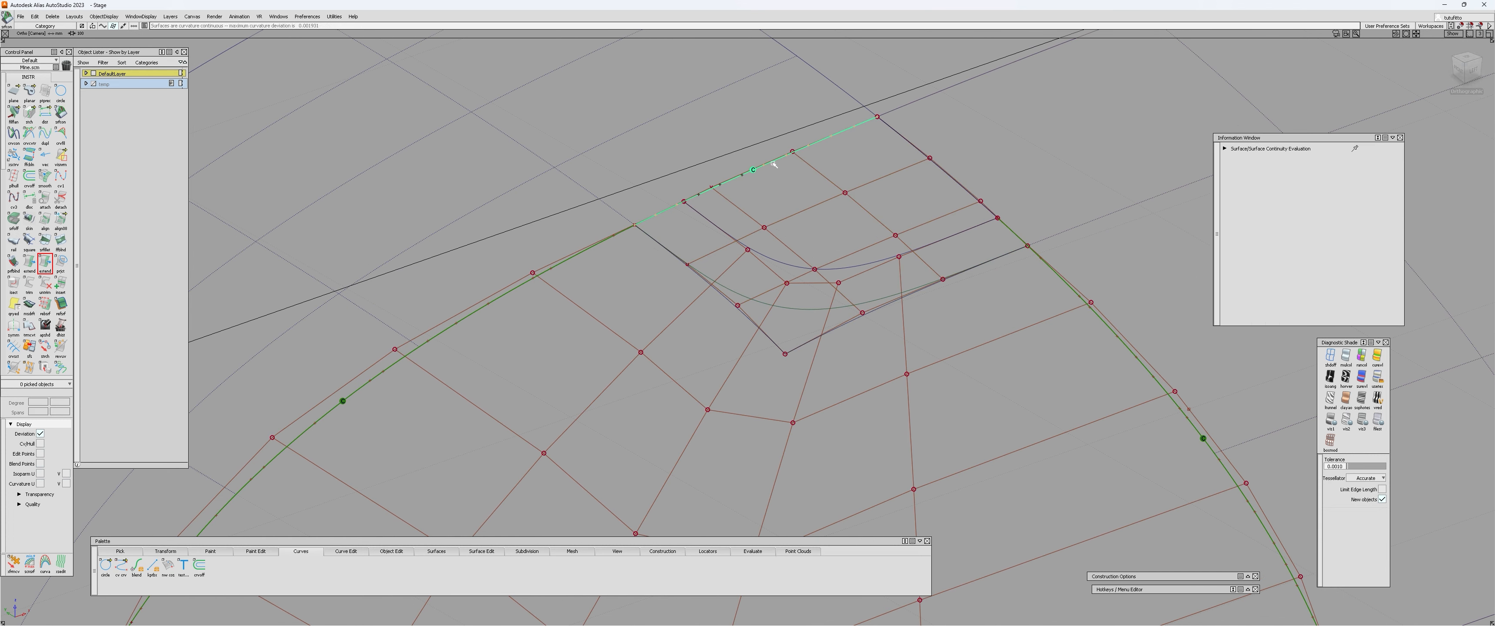
pyautogui.click(943, 173)
pyautogui.keyDown('alt'); pyautogui.keyDown('shift'); pyautogui.moveTo(761, 211); pyautogui.dragTo(760, 205); pyautogui.keyUp('shift'); pyautogui.keyUp('alt')
pyautogui.press('c')
pyautogui.keyDown('alt'); pyautogui.keyDown('shift'); pyautogui.moveTo(760, 207); pyautogui.dragTo(741, 235, button='middle'); pyautogui.keyUp('shift'); pyautogui.keyUp('alt')
# Pick the eight control vertices of the corner patch that lie off its two outer edges, leaving out the innermost tip.
pyautogui.click(663, 292)
pyautogui.click(741, 255)
pyautogui.click(823, 221)
pyautogui.click(873, 265)
pyautogui.click(919, 309)
pyautogui.click(791, 299)
pyautogui.click(712, 334)
pyautogui.click(837, 343)
pyautogui.keyDown('alt'); pyautogui.keyDown('shift'); pyautogui.moveTo(859, 401); pyautogui.dragTo(588, 264); pyautogui.keyUp('shift'); pyautogui.keyUp('alt')
pyautogui.keyDown('alt'); pyautogui.keyDown('shift'); pyautogui.moveTo(815, 204); pyautogui.dragTo(789, 251, button='middle'); pyautogui.keyUp('shift'); pyautogui.keyUp('alt')
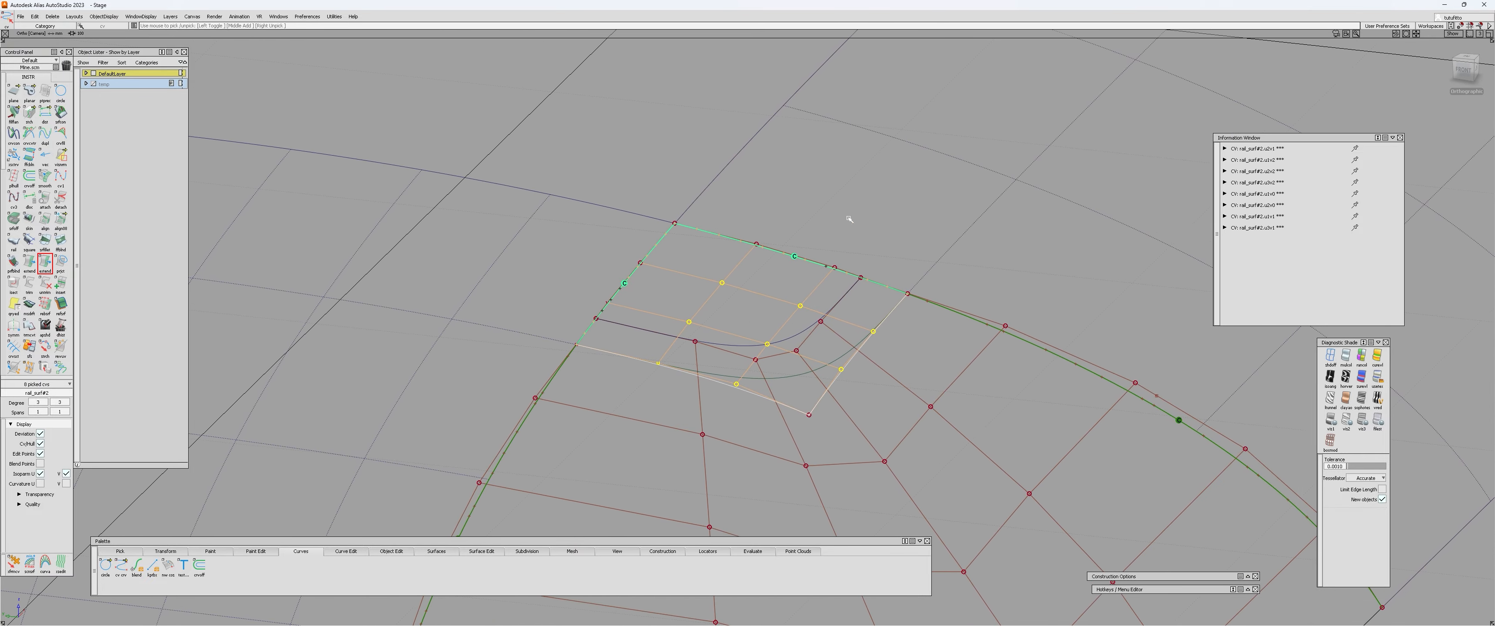
# Pick only the innermost tip control vertex of the corner patch and look at it from a lower angle.
pyautogui.keyDown('alt'); pyautogui.keyDown('shift'); pyautogui.moveTo(787, 312); pyautogui.dragTo(833, 379); pyautogui.keyUp('shift'); pyautogui.keyUp('alt')
pyautogui.click(807, 424)
pyautogui.click(770, 426)
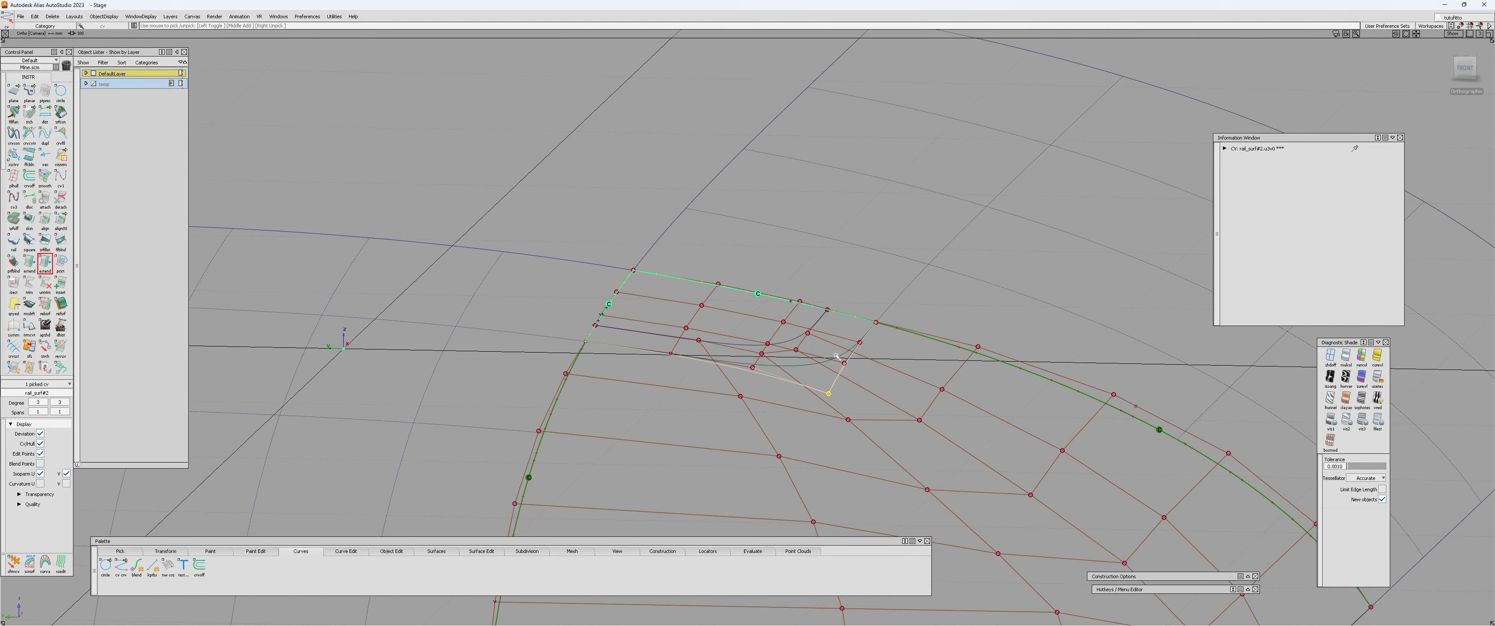
pyautogui.keyDown('alt'); pyautogui.keyDown('shift'); pyautogui.moveTo(843, 336); pyautogui.dragTo(870, 384); pyautogui.keyUp('shift'); pyautogui.keyUp('alt')
pyautogui.click(872, 382)
pyautogui.click(868, 313)
# Select the whole corner patch and examine its control vertex layout against the square surface's hulls from several angles.
pyautogui.keyDown('alt'); pyautogui.keyDown('shift'); pyautogui.moveTo(859, 328); pyautogui.dragTo(801, 249); pyautogui.keyUp('shift'); pyautogui.keyUp('alt')
pyautogui.click(822, 232)
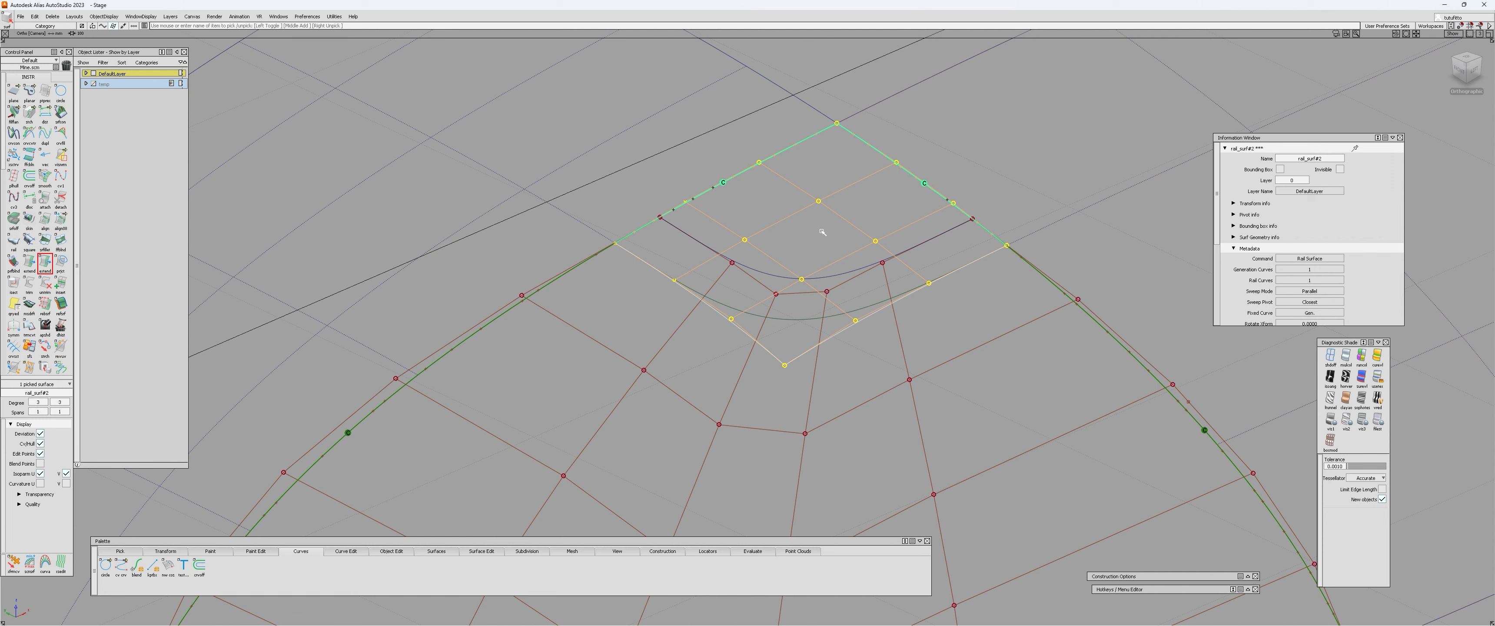
pyautogui.keyDown('alt'); pyautogui.keyDown('shift'); pyautogui.moveTo(818, 230); pyautogui.dragTo(891, 270); pyautogui.keyUp('shift'); pyautogui.keyUp('alt')
pyautogui.keyDown('alt'); pyautogui.keyDown('shift'); pyautogui.moveTo(891, 270); pyautogui.dragTo(866, 306, button='right'); pyautogui.keyUp('shift'); pyautogui.keyUp('alt')
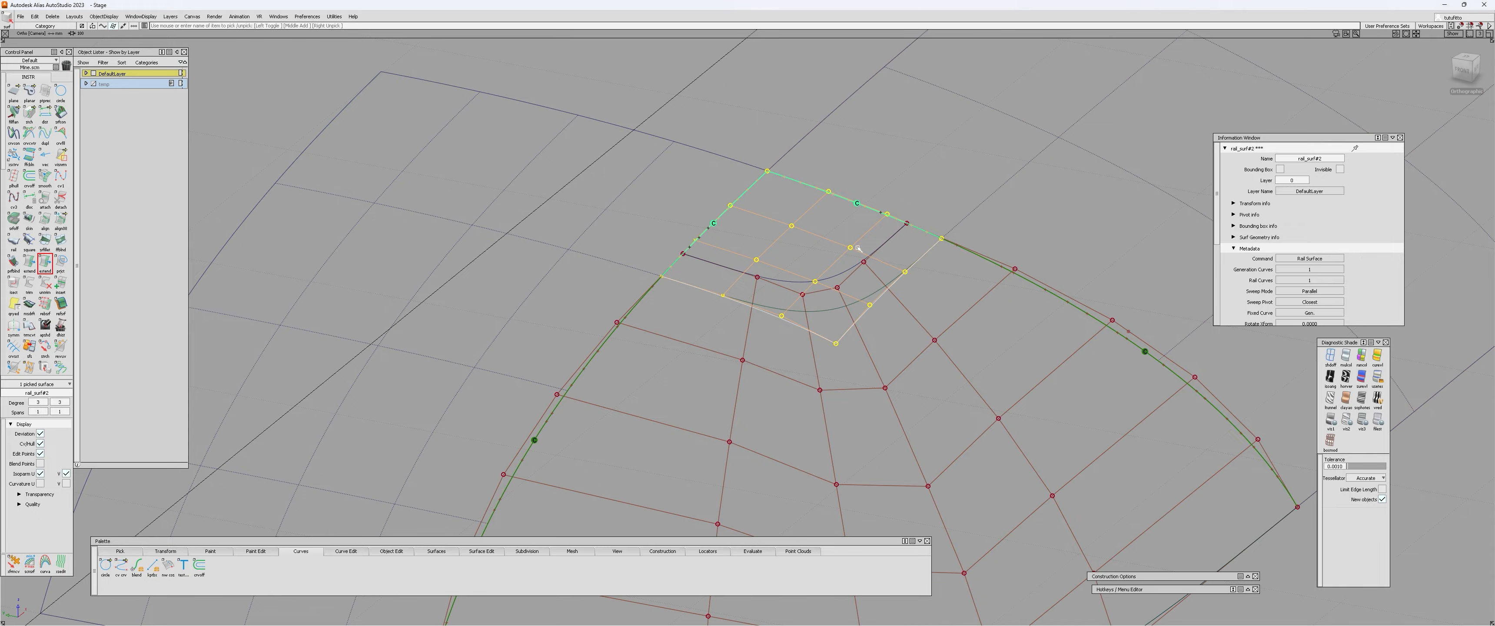
pyautogui.keyDown('alt'); pyautogui.keyDown('shift'); pyautogui.moveTo(857, 246); pyautogui.dragTo(844, 276); pyautogui.keyUp('shift'); pyautogui.keyUp('alt')
pyautogui.keyDown('alt'); pyautogui.keyDown('shift'); pyautogui.moveTo(836, 325); pyautogui.dragTo(752, 289); pyautogui.keyUp('shift'); pyautogui.keyUp('alt')
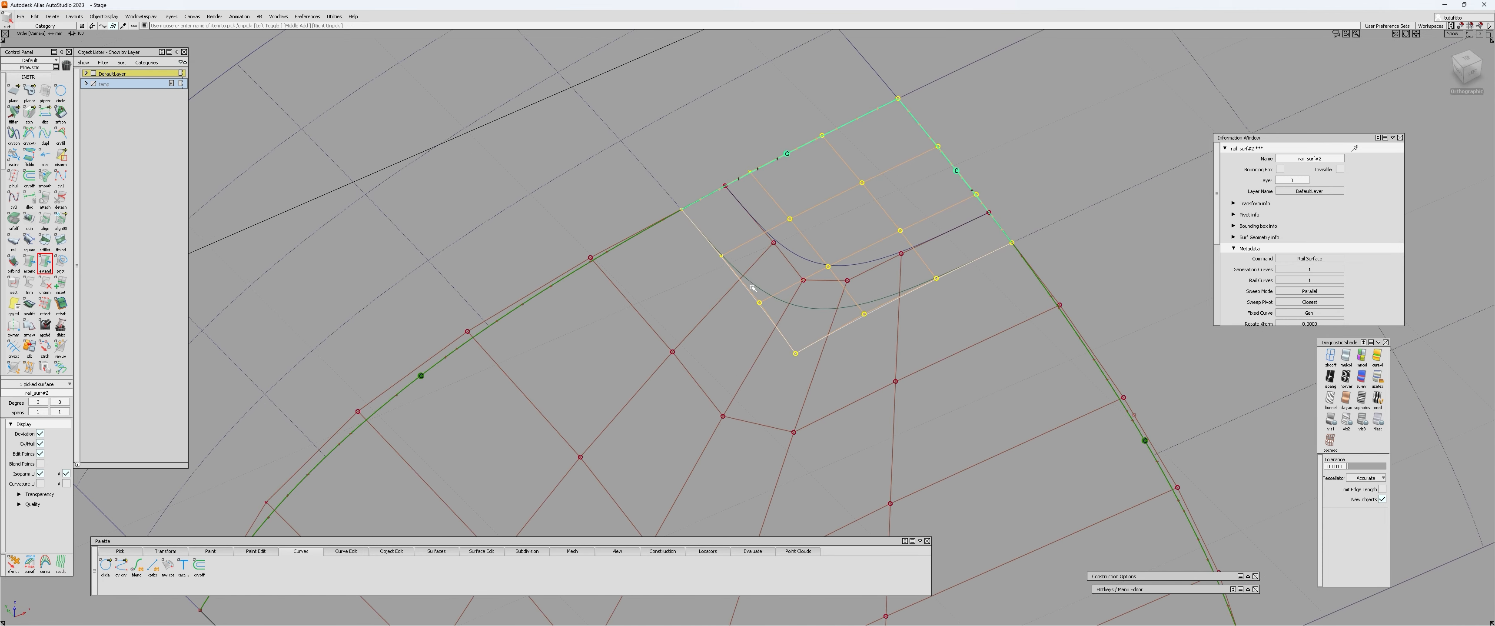
pyautogui.keyDown('alt'); pyautogui.keyDown('shift'); pyautogui.moveTo(722, 310); pyautogui.dragTo(827, 258); pyautogui.keyUp('shift'); pyautogui.keyUp('alt')
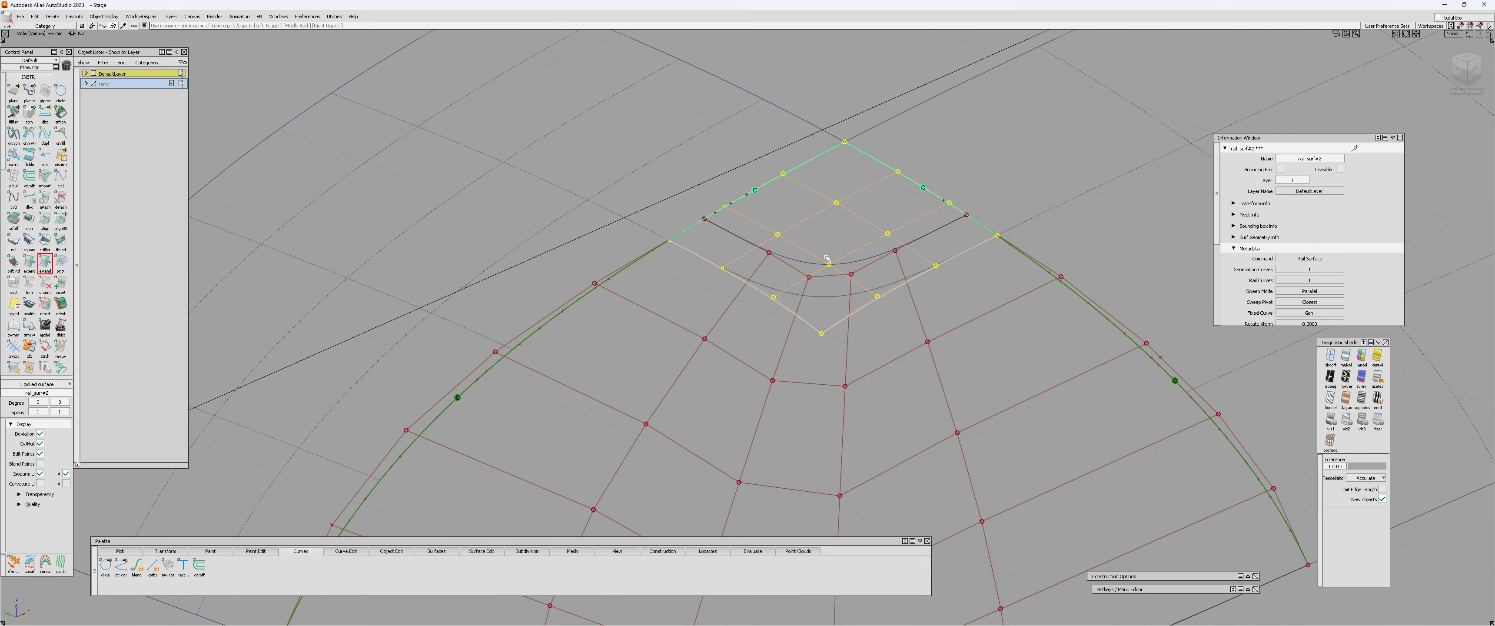
pyautogui.keyDown('alt'); pyautogui.keyDown('shift'); pyautogui.moveTo(827, 258); pyautogui.dragTo(788, 231); pyautogui.keyUp('shift'); pyautogui.keyUp('alt')
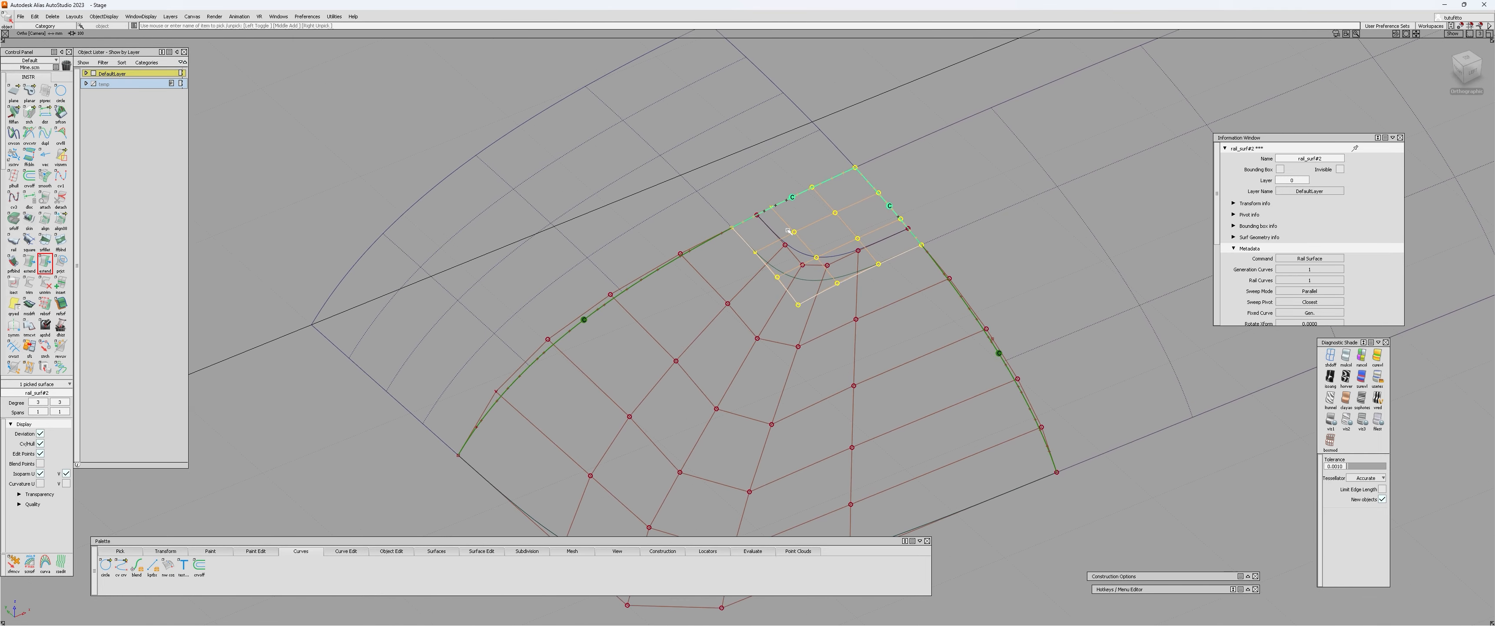
pyautogui.keyDown('alt'); pyautogui.keyDown('shift'); pyautogui.moveTo(787, 285); pyautogui.dragTo(791, 198); pyautogui.keyUp('shift'); pyautogui.keyUp('alt')
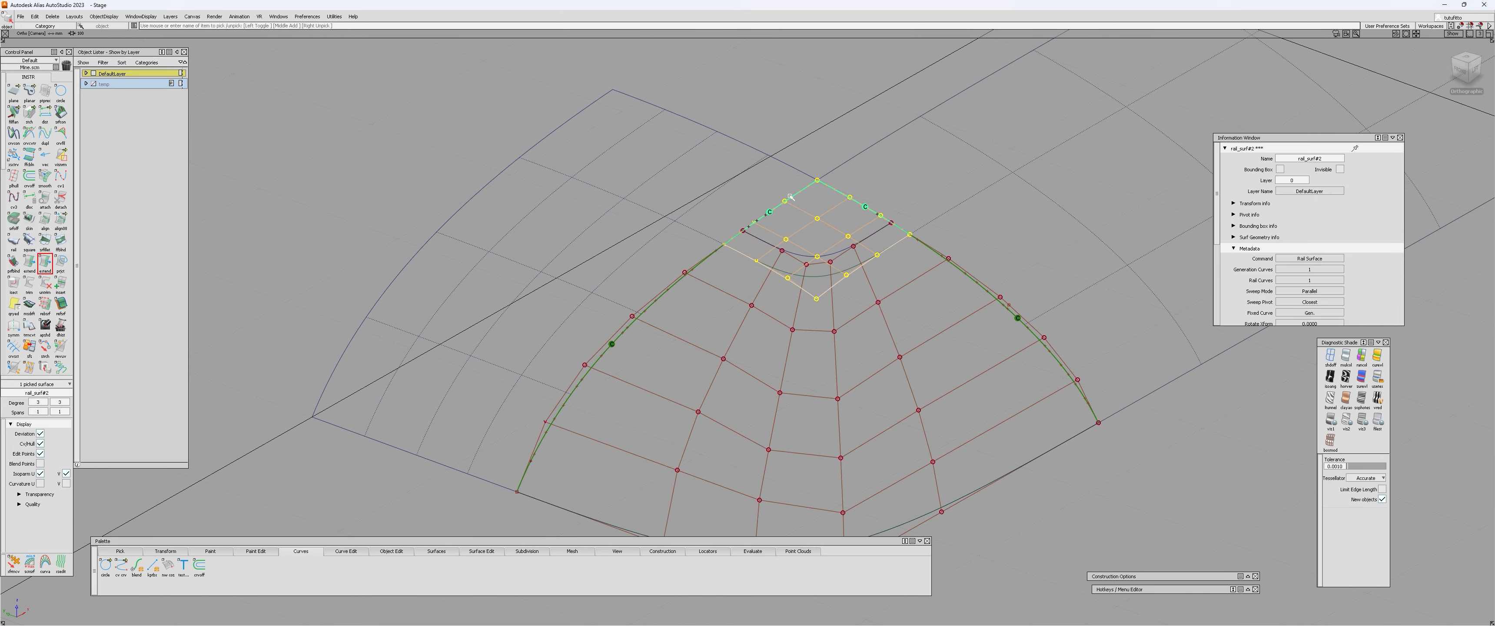
pyautogui.keyDown('alt'); pyautogui.keyDown('shift'); pyautogui.moveTo(923, 183); pyautogui.dragTo(712, 260); pyautogui.keyUp('shift'); pyautogui.keyUp('alt')
pyautogui.keyDown('alt'); pyautogui.keyDown('shift'); pyautogui.moveTo(1000, 266); pyautogui.dragTo(782, 314); pyautogui.keyUp('shift'); pyautogui.keyUp('alt')
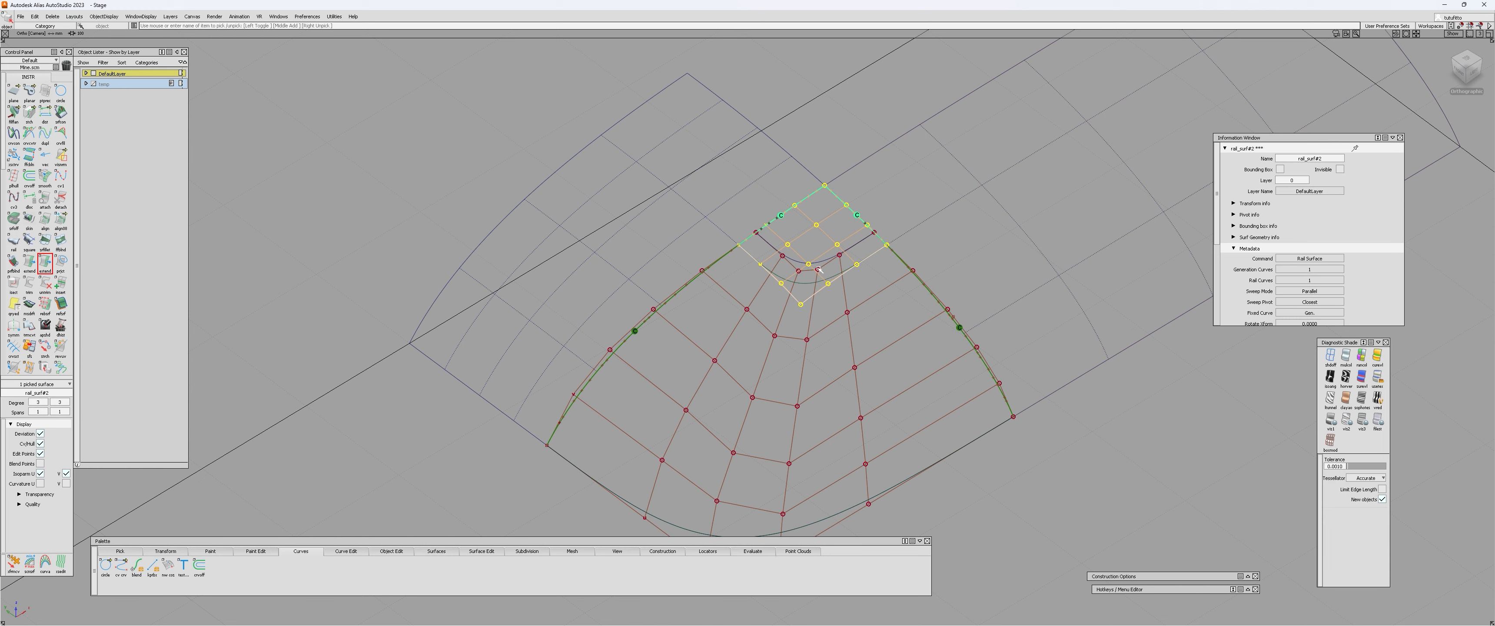
pyautogui.moveTo(828, 260)
pyautogui.keyDown('alt'); pyautogui.keyDown('shift'); pyautogui.mouseDown()
pyautogui.moveTo(807, 263)
pyautogui.moveTo(824, 256)
pyautogui.mouseUp(); pyautogui.keyUp('shift'); pyautogui.keyUp('alt')
pyautogui.keyDown('alt'); pyautogui.keyDown('shift'); pyautogui.moveTo(824, 256); pyautogui.dragTo(728, 244, button='right'); pyautogui.keyUp('shift'); pyautogui.keyUp('alt')
pyautogui.keyDown('alt'); pyautogui.keyDown('shift'); pyautogui.moveTo(728, 243); pyautogui.dragTo(676, 383); pyautogui.keyUp('shift'); pyautogui.keyUp('alt')
# Clear the selection and hide the control vertices of the square surface and the corner patch.
pyautogui.click(676, 383)
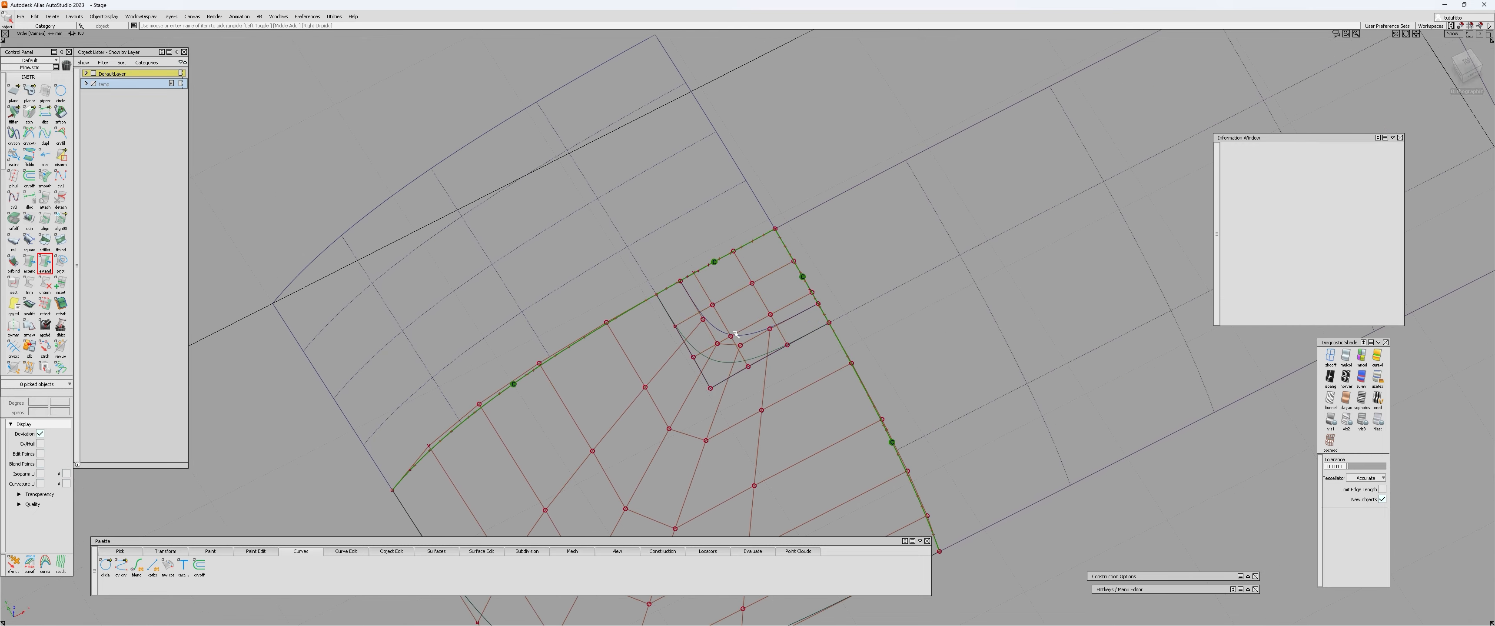
pyautogui.keyDown('alt'); pyautogui.keyDown('shift'); pyautogui.click(730, 334); pyautogui.keyUp('shift'); pyautogui.keyUp('alt')
pyautogui.keyDown('alt'); pyautogui.keyDown('shift'); pyautogui.moveTo(730, 333); pyautogui.dragTo(605, 404); pyautogui.keyUp('shift'); pyautogui.keyUp('alt')
pyautogui.keyDown('alt'); pyautogui.keyDown('shift'); pyautogui.moveTo(621, 391); pyautogui.dragTo(754, 319, button='right'); pyautogui.keyUp('shift'); pyautogui.keyUp('alt')
pyautogui.keyDown('alt'); pyautogui.keyDown('shift'); pyautogui.moveTo(853, 237); pyautogui.dragTo(782, 295, button='right'); pyautogui.keyUp('shift'); pyautogui.keyUp('alt')
pyautogui.keyDown('alt'); pyautogui.keyDown('shift'); pyautogui.moveTo(782, 295); pyautogui.dragTo(849, 280); pyautogui.keyUp('shift'); pyautogui.keyUp('alt')
pyautogui.keyDown('alt'); pyautogui.keyDown('shift'); pyautogui.moveTo(796, 236); pyautogui.dragTo(726, 248); pyautogui.keyUp('shift'); pyautogui.keyUp('alt')
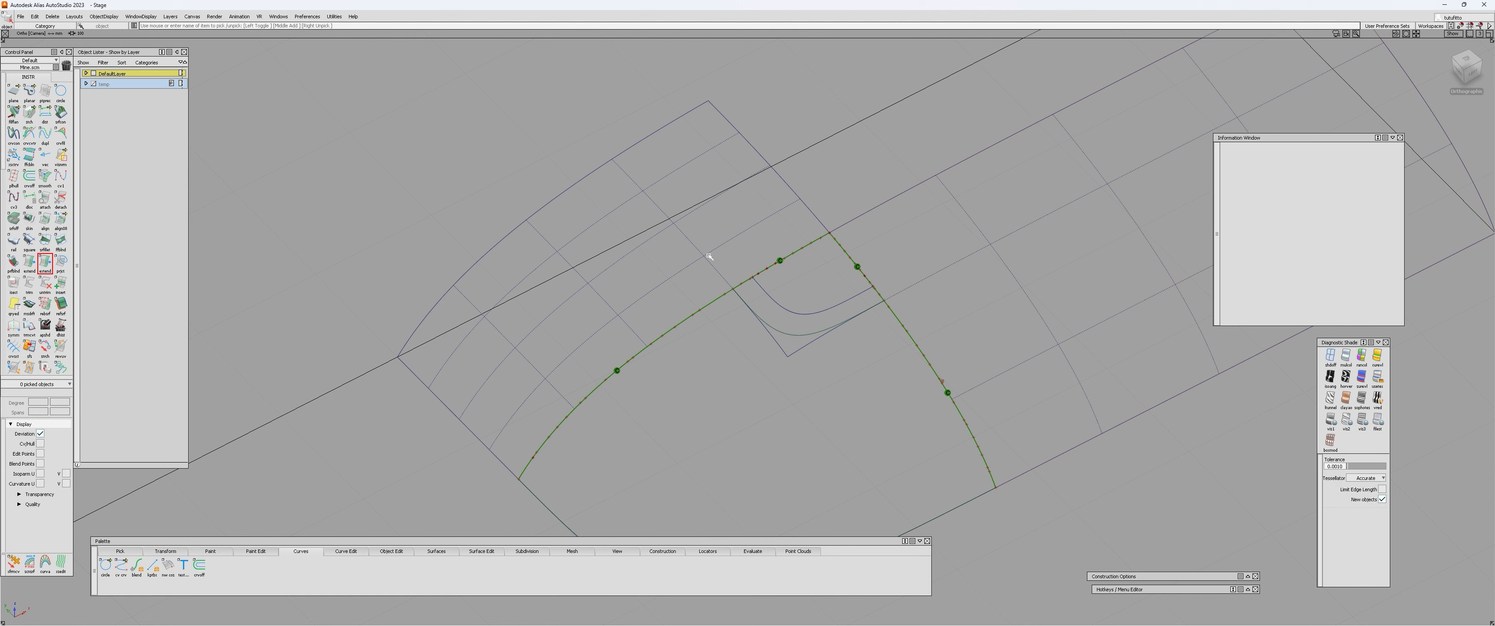
pyautogui.keyDown('alt'); pyautogui.keyDown('shift'); pyautogui.moveTo(708, 256); pyautogui.dragTo(767, 336); pyautogui.keyUp('shift'); pyautogui.keyUp('alt')
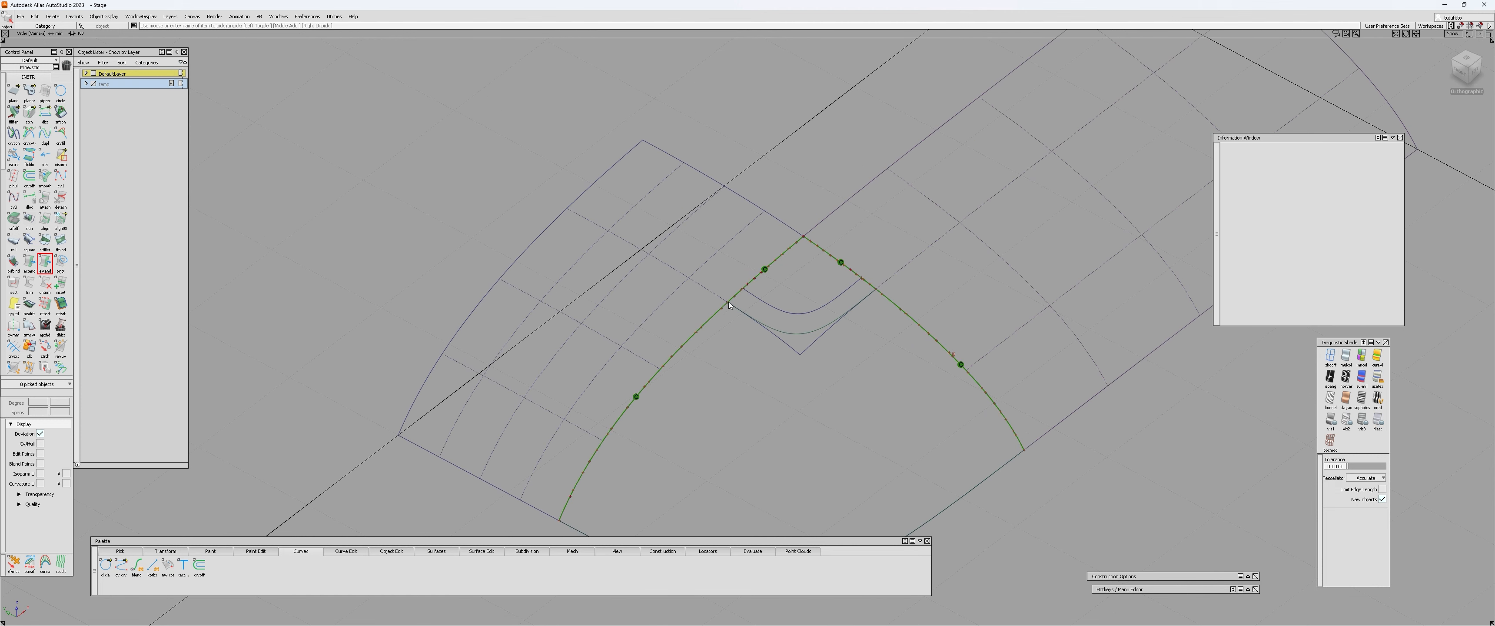
pyautogui.keyDown('alt'); pyautogui.keyDown('shift'); pyautogui.moveTo(787, 322); pyautogui.dragTo(729, 282); pyautogui.keyUp('shift'); pyautogui.keyUp('alt')
pyautogui.keyDown('alt'); pyautogui.keyDown('shift'); pyautogui.moveTo(871, 305); pyautogui.dragTo(651, 272); pyautogui.keyUp('shift'); pyautogui.keyUp('alt')
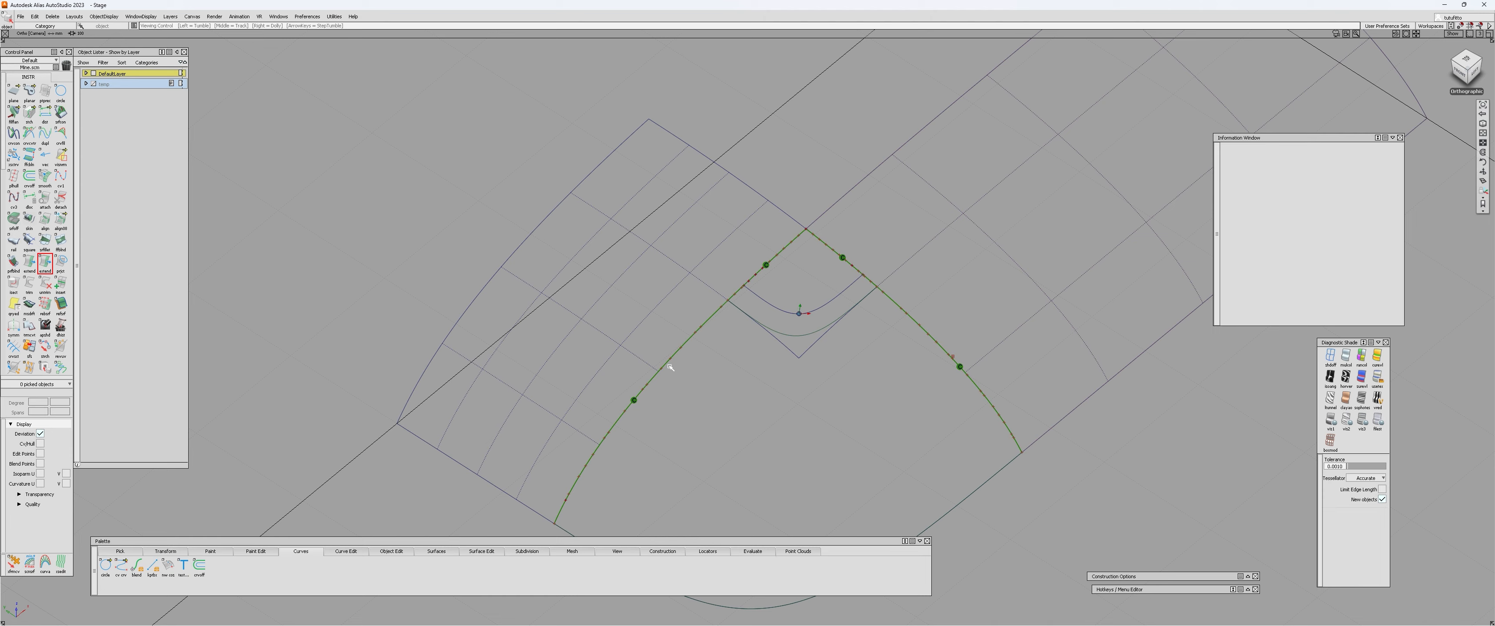
pyautogui.keyDown('alt'); pyautogui.keyDown('shift'); pyautogui.moveTo(671, 367); pyautogui.dragTo(774, 384); pyautogui.keyUp('shift'); pyautogui.keyUp('alt')
# Delete the construction history of the corner patch and the square surface, and clear their continuity locators.
pyautogui.click(812, 291)
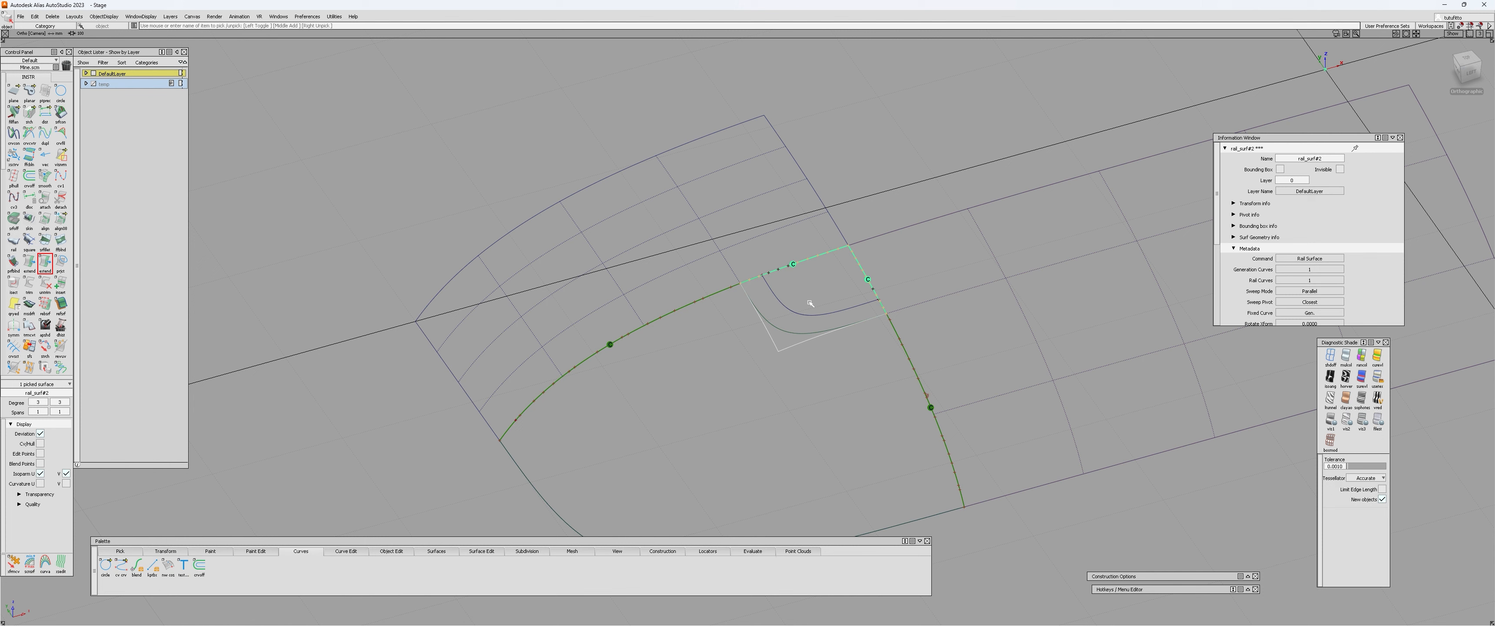
pyautogui.hotkey('ctrl', 'h')
pyautogui.moveTo(810, 302)
pyautogui.keyDown('alt'); pyautogui.keyDown('shift'); pyautogui.mouseDown()
pyautogui.moveTo(836, 308)
pyautogui.moveTo(815, 301)
pyautogui.mouseUp(); pyautogui.keyUp('shift'); pyautogui.keyUp('alt')
pyautogui.keyDown('alt'); pyautogui.keyDown('shift'); pyautogui.moveTo(796, 301); pyautogui.dragTo(815, 301, button='right'); pyautogui.keyUp('shift'); pyautogui.keyUp('alt')
pyautogui.keyDown('alt'); pyautogui.keyDown('shift'); pyautogui.moveTo(814, 301); pyautogui.dragTo(844, 241); pyautogui.keyUp('shift'); pyautogui.keyUp('alt')
pyautogui.click(797, 323)
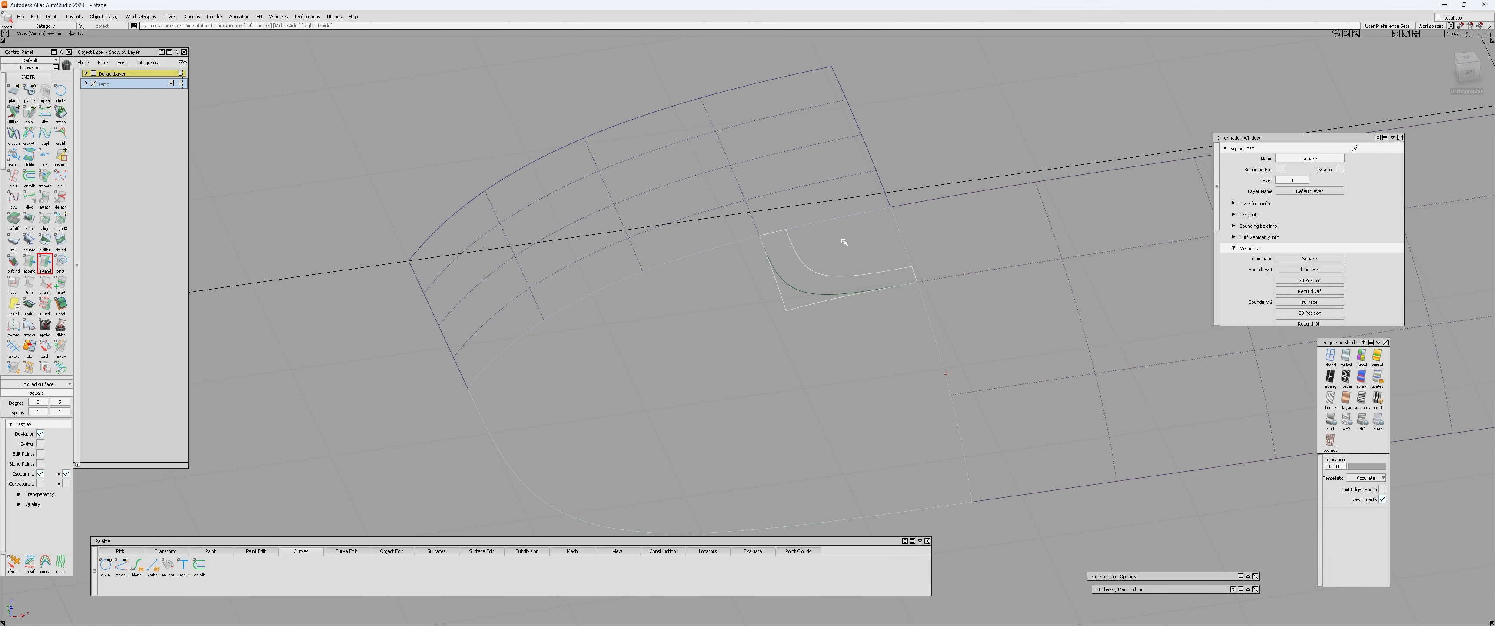
pyautogui.click(844, 242)
pyautogui.keyDown('alt'); pyautogui.keyDown('shift'); pyautogui.moveTo(845, 243); pyautogui.dragTo(746, 252, button='right'); pyautogui.keyUp('shift'); pyautogui.keyUp('alt')
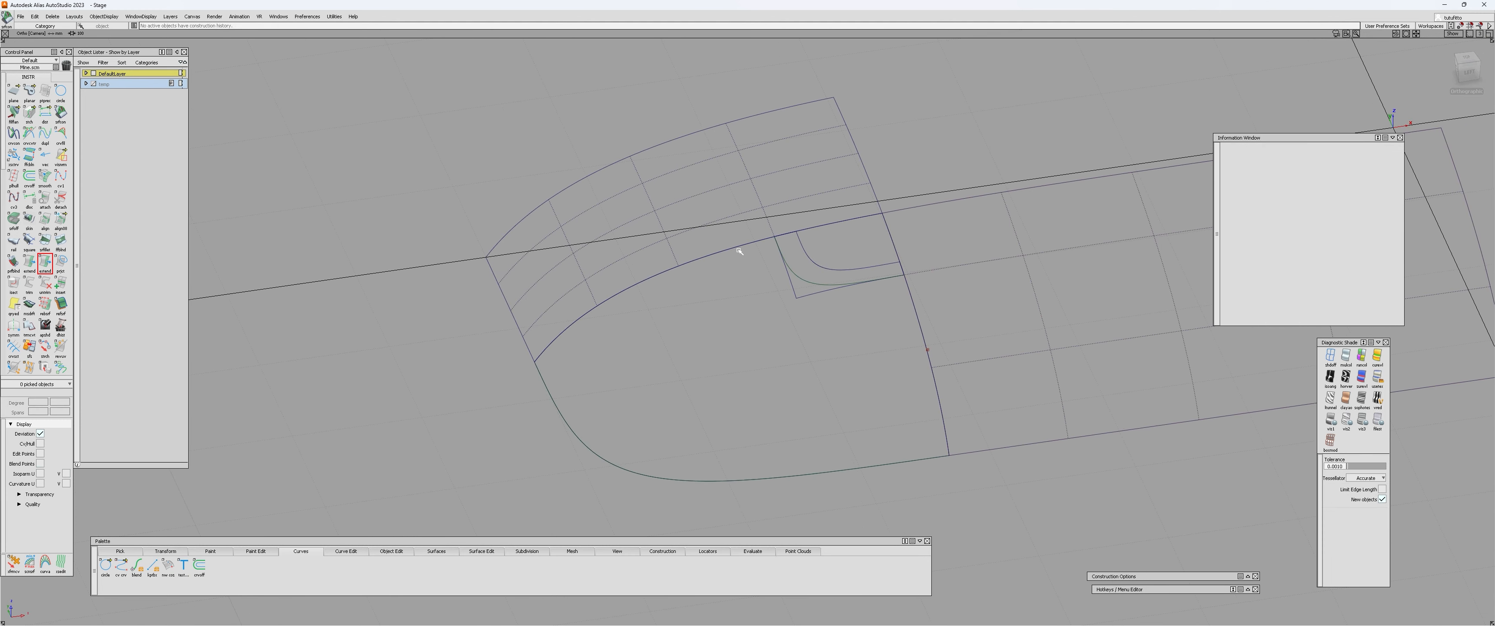
# Evaluate continuity along the square surface's side edges, deleting the leftover curve that lies on the second edge.
pyautogui.press('c')
pyautogui.click(739, 249)
pyautogui.keyDown('alt'); pyautogui.keyDown('shift'); pyautogui.moveTo(924, 332); pyautogui.dragTo(982, 314); pyautogui.keyUp('shift'); pyautogui.keyUp('alt')
pyautogui.click(947, 329)
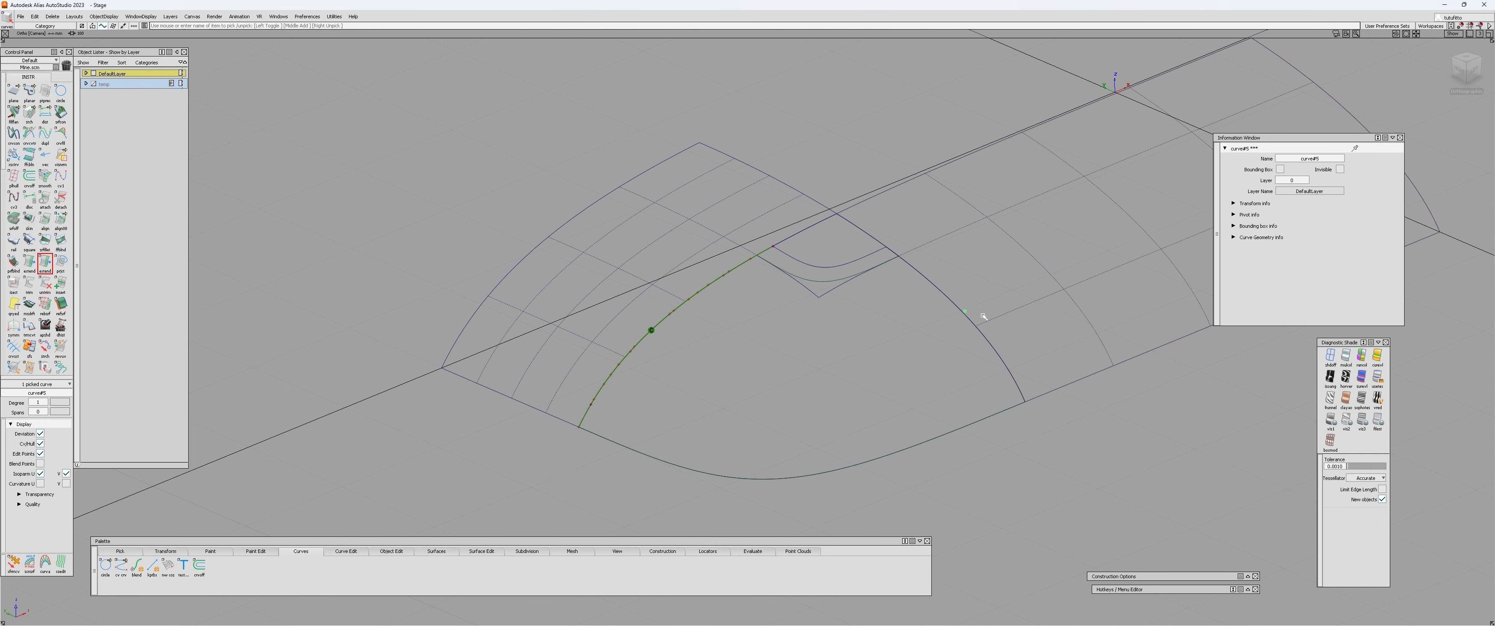
pyautogui.press('Delete')
pyautogui.press('c')
pyautogui.click(956, 308)
# Display the control vertices and hulls of both the square surface and the corner patch.
pyautogui.keyDown('alt'); pyautogui.keyDown('shift'); pyautogui.moveTo(813, 317); pyautogui.dragTo(734, 351); pyautogui.keyUp('shift'); pyautogui.keyUp('alt')
pyautogui.keyDown('alt'); pyautogui.keyDown('shift'); pyautogui.moveTo(808, 291); pyautogui.dragTo(842, 282, button='right'); pyautogui.keyUp('shift'); pyautogui.keyUp('alt')
pyautogui.keyDown('ctrl'); pyautogui.keyDown('shift'); pyautogui.moveTo(818, 276); pyautogui.dragTo(809, 248); pyautogui.keyUp('shift'); pyautogui.keyUp('ctrl')
pyautogui.click(810, 250)
pyautogui.click(810, 250)
pyautogui.click(800, 293)
pyautogui.press('v')
pyautogui.click(806, 276)
pyautogui.click(808, 250)
pyautogui.press('v')
pyautogui.click(584, 374)
pyautogui.keyDown('alt'); pyautogui.keyDown('shift'); pyautogui.moveTo(584, 374); pyautogui.dragTo(644, 342); pyautogui.keyUp('shift'); pyautogui.keyUp('alt')
pyautogui.keyDown('alt'); pyautogui.keyDown('shift'); pyautogui.moveTo(627, 278); pyautogui.dragTo(668, 244, button='right'); pyautogui.keyUp('shift'); pyautogui.keyUp('alt')
# Recheck the square surface's continuity with the two adjoining patches while its hulls are displayed.
pyautogui.press('c')
pyautogui.click(675, 213)
pyautogui.click(708, 228)
pyautogui.click(1079, 302)
pyautogui.click(1042, 323)
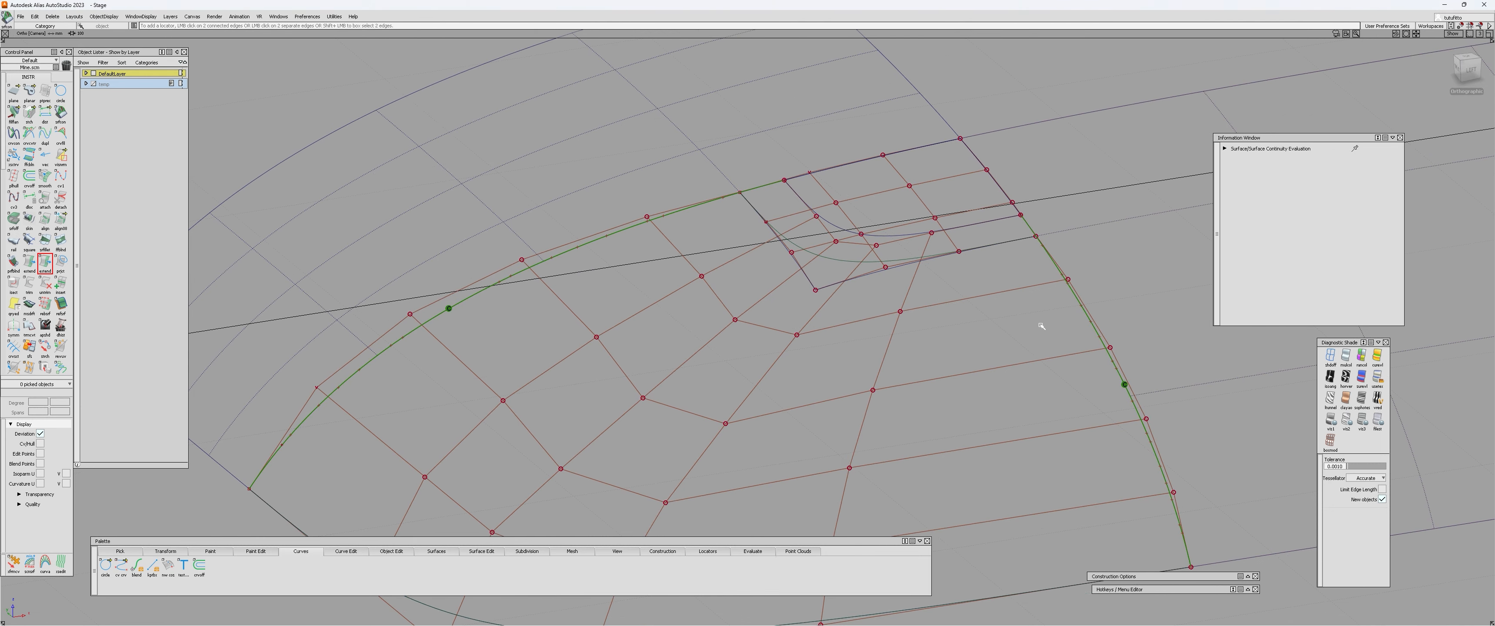
pyautogui.keyDown('alt'); pyautogui.keyDown('shift'); pyautogui.moveTo(1039, 324); pyautogui.dragTo(854, 325); pyautogui.keyUp('shift'); pyautogui.keyUp('alt')
pyautogui.keyDown('alt'); pyautogui.keyDown('shift'); pyautogui.moveTo(841, 322); pyautogui.dragTo(771, 299, button='right'); pyautogui.keyUp('shift'); pyautogui.keyUp('alt')
# Configure Align for G2 continuity with the Project type, a Normal vector and a Position Influence of 0.
pyautogui.press('a')
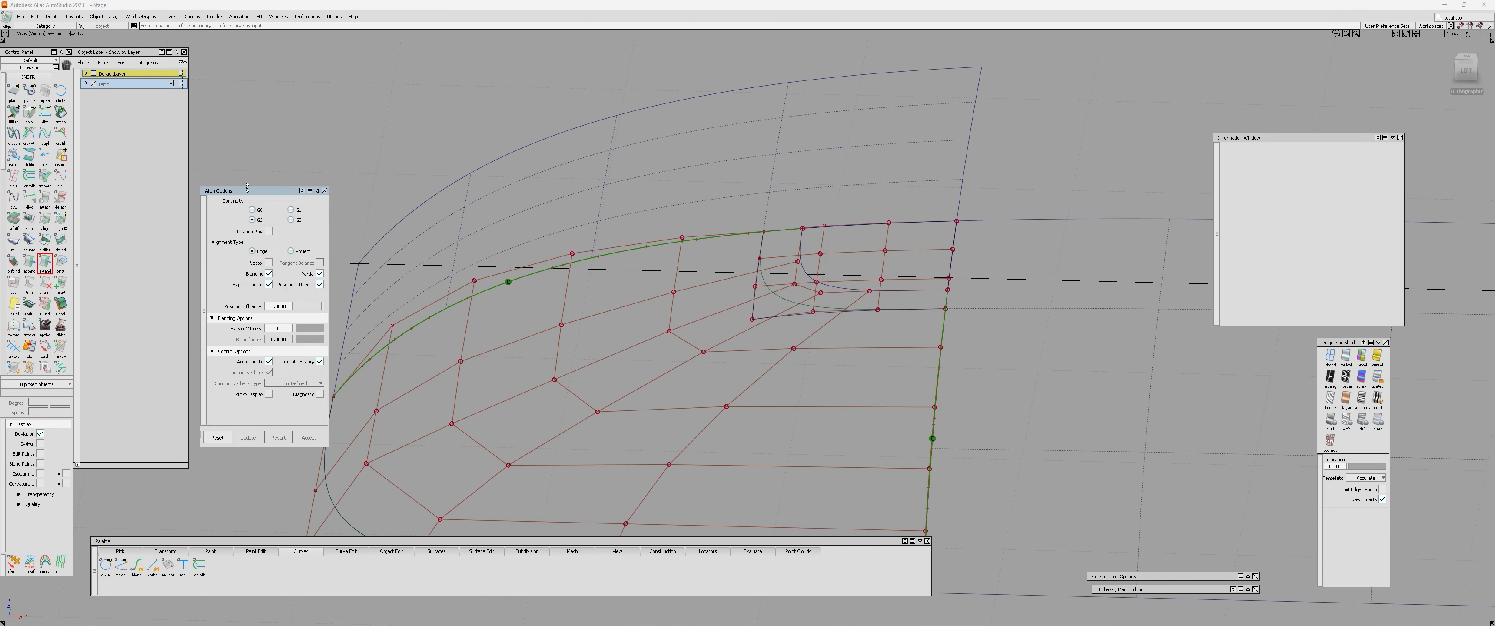
pyautogui.moveTo(247, 187); pyautogui.dragTo(243, 209)
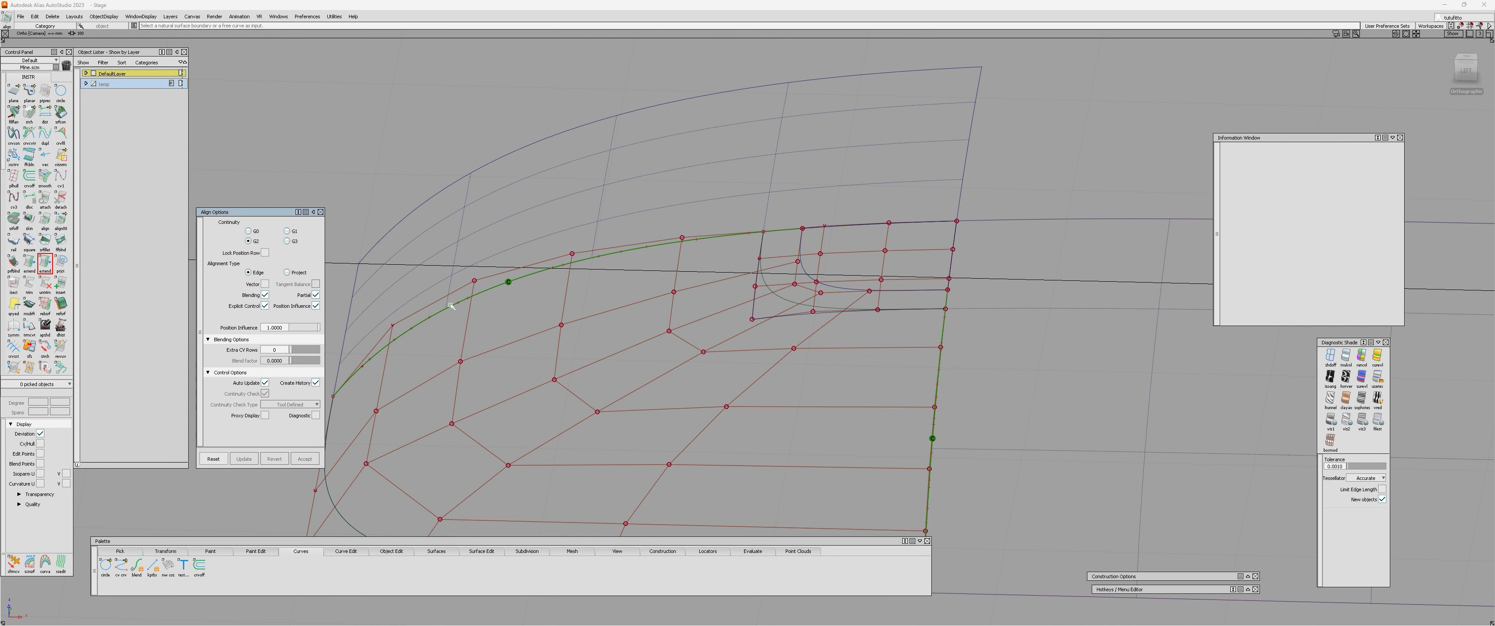
pyautogui.click(286, 272)
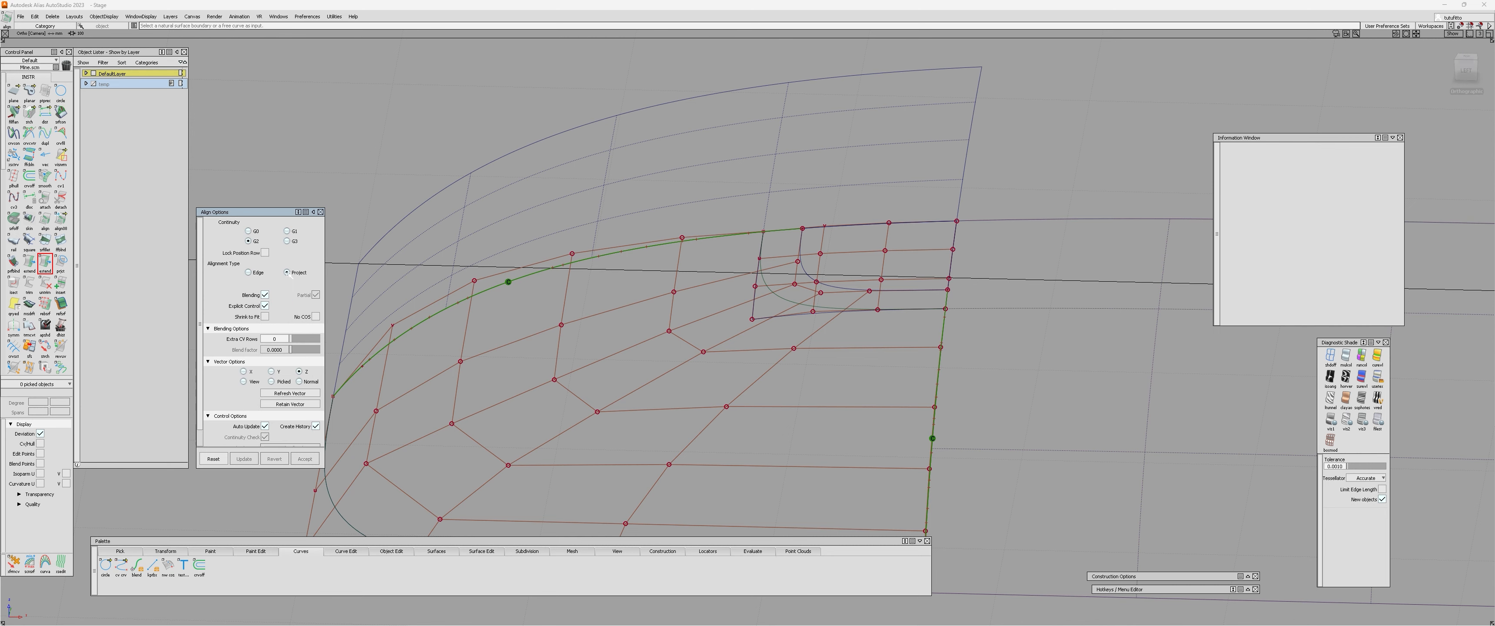
pyautogui.click(299, 382)
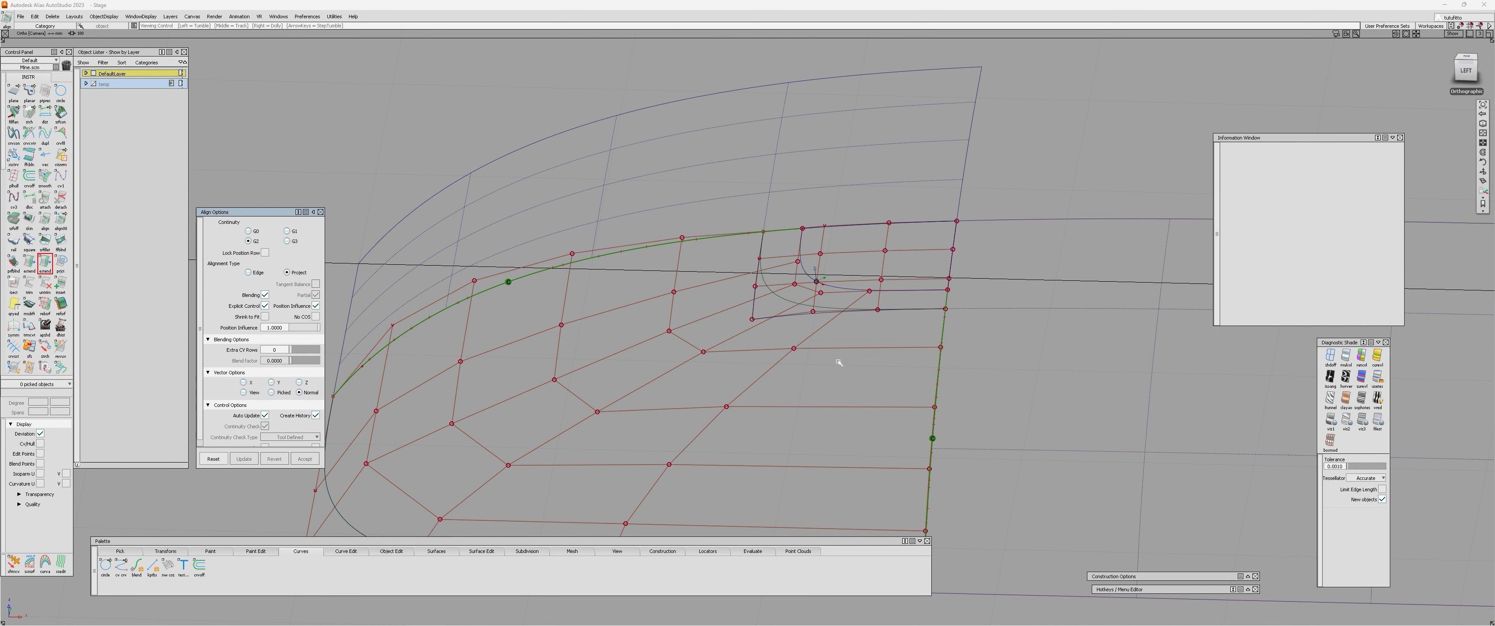
pyautogui.keyDown('alt'); pyautogui.keyDown('shift'); pyautogui.scroll(4, 844, 358); pyautogui.keyUp('shift'); pyautogui.keyUp('alt')
pyautogui.keyDown('alt'); pyautogui.keyDown('shift'); pyautogui.moveTo(833, 248); pyautogui.dragTo(804, 341, button='middle'); pyautogui.keyUp('shift'); pyautogui.keyUp('alt')
pyautogui.click(316, 328)
pyautogui.keyDown('alt'); pyautogui.keyDown('shift'); pyautogui.moveTo(749, 256); pyautogui.dragTo(827, 407); pyautogui.keyUp('shift'); pyautogui.keyUp('alt')
pyautogui.keyDown('alt'); pyautogui.keyDown('shift'); pyautogui.moveTo(710, 259); pyautogui.dragTo(698, 273); pyautogui.keyUp('shift'); pyautogui.keyUp('alt')
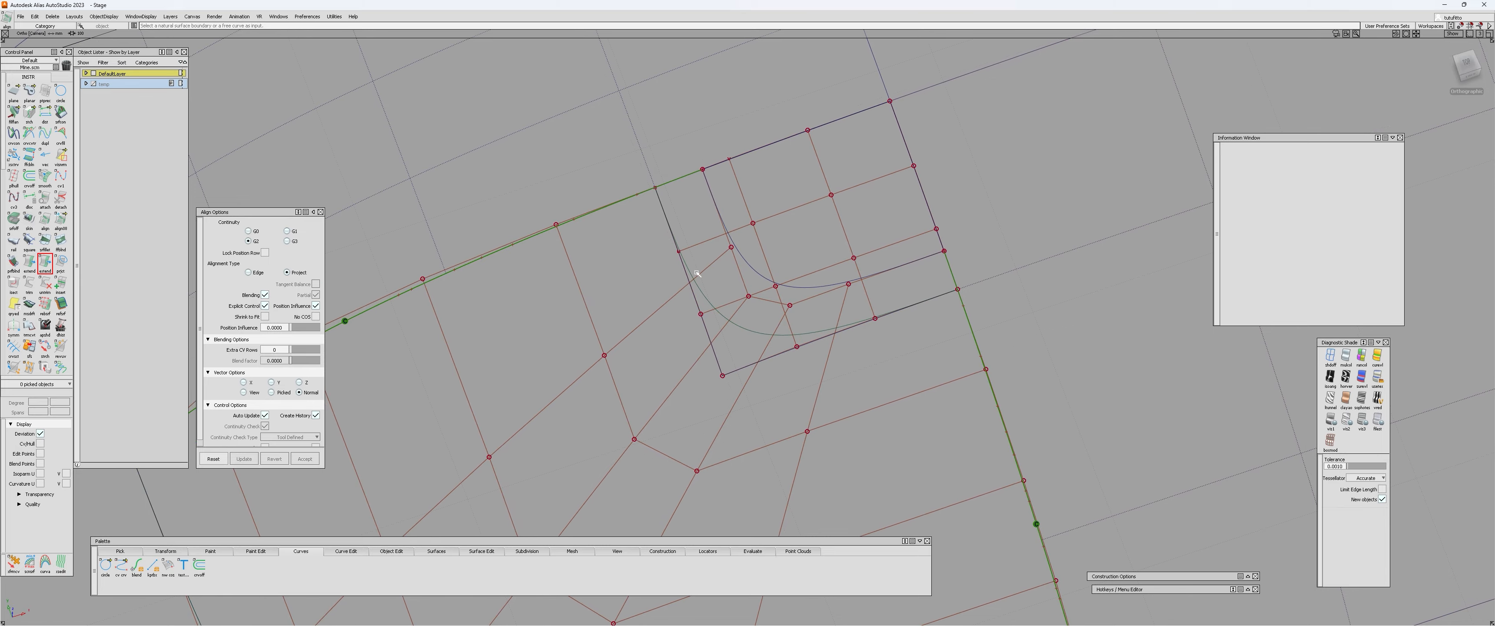
# Align the square surface's inner blend edge to the corner patch as the master surface.
pyautogui.keyDown('alt'); pyautogui.keyDown('shift'); pyautogui.moveTo(804, 210); pyautogui.dragTo(637, 287); pyautogui.keyUp('shift'); pyautogui.keyUp('alt')
pyautogui.keyDown('alt'); pyautogui.keyDown('shift'); pyautogui.moveTo(827, 218); pyautogui.dragTo(473, 394); pyautogui.keyUp('shift'); pyautogui.keyUp('alt')
pyautogui.keyDown('alt'); pyautogui.keyDown('shift'); pyautogui.moveTo(701, 247); pyautogui.dragTo(534, 308); pyautogui.keyUp('shift'); pyautogui.keyUp('alt')
pyautogui.keyDown('alt'); pyautogui.keyDown('shift'); pyautogui.moveTo(634, 289); pyautogui.dragTo(690, 187); pyautogui.keyUp('shift'); pyautogui.keyUp('alt')
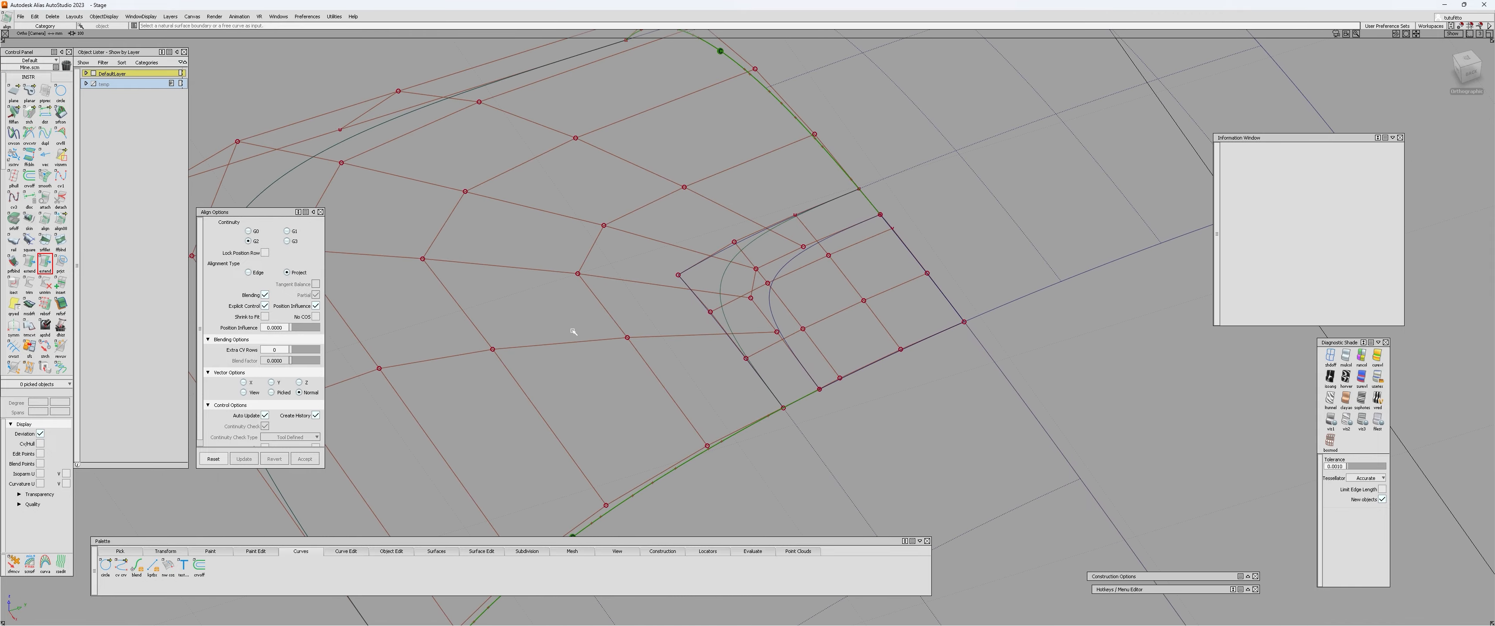
pyautogui.keyDown('alt'); pyautogui.keyDown('shift'); pyautogui.moveTo(573, 331); pyautogui.dragTo(826, 232); pyautogui.keyUp('shift'); pyautogui.keyUp('alt')
pyautogui.click(764, 256)
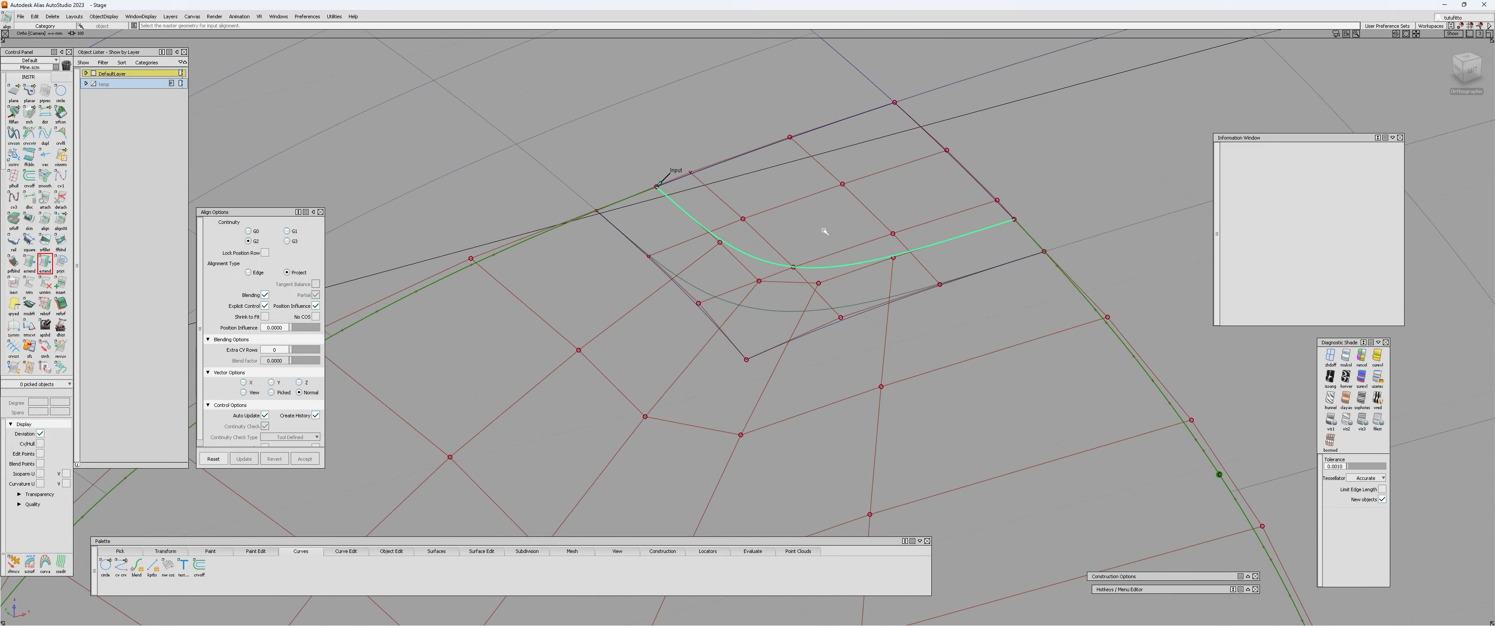
pyautogui.click(825, 231)
# Examine the deviation combs and hulls along the square surface's inner edge and both side edges after the alignment.
pyautogui.keyDown('alt'); pyautogui.keyDown('shift'); pyautogui.moveTo(825, 231); pyautogui.dragTo(755, 302, button='right'); pyautogui.keyUp('shift'); pyautogui.keyUp('alt')
pyautogui.keyDown('alt'); pyautogui.keyDown('shift'); pyautogui.moveTo(754, 302); pyautogui.dragTo(619, 315); pyautogui.keyUp('shift'); pyautogui.keyUp('alt')
pyautogui.keyDown('alt'); pyautogui.keyDown('shift'); pyautogui.moveTo(738, 304); pyautogui.dragTo(619, 263); pyautogui.keyUp('shift'); pyautogui.keyUp('alt')
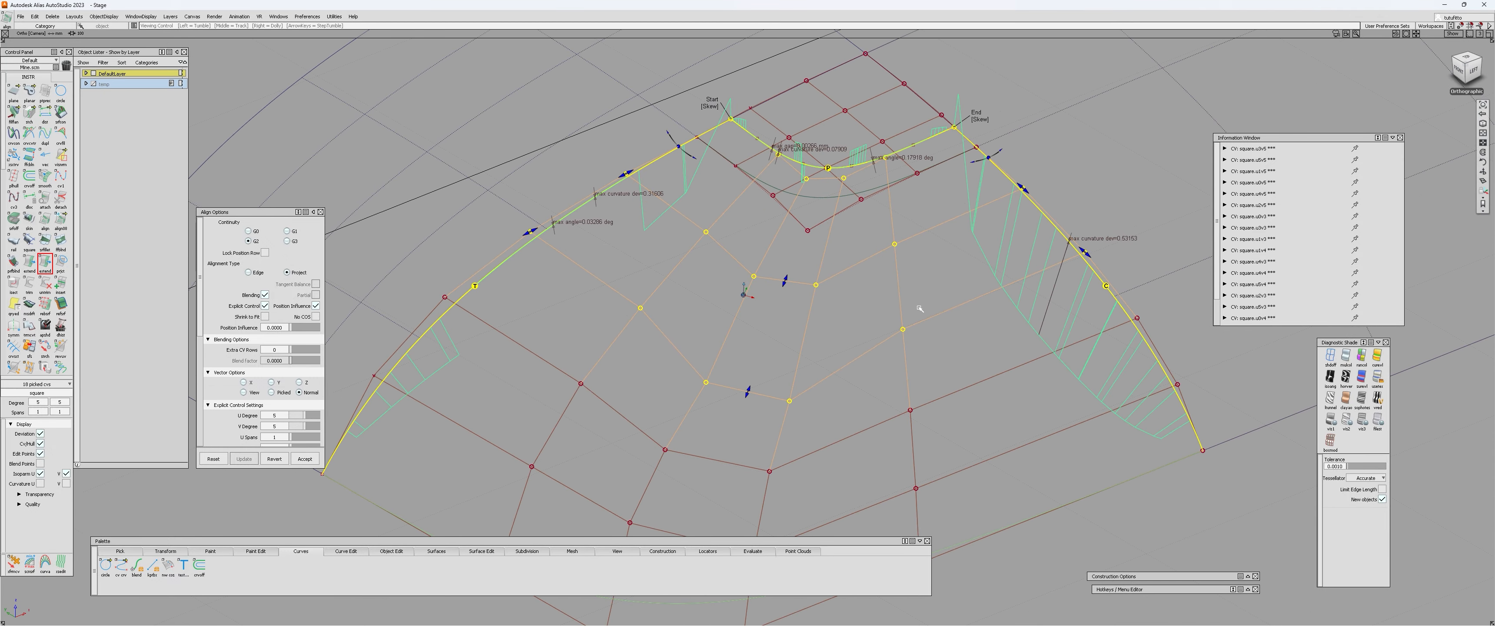
pyautogui.keyDown('alt'); pyautogui.keyDown('shift'); pyautogui.moveTo(919, 308); pyautogui.dragTo(699, 392); pyautogui.keyUp('shift'); pyautogui.keyUp('alt')
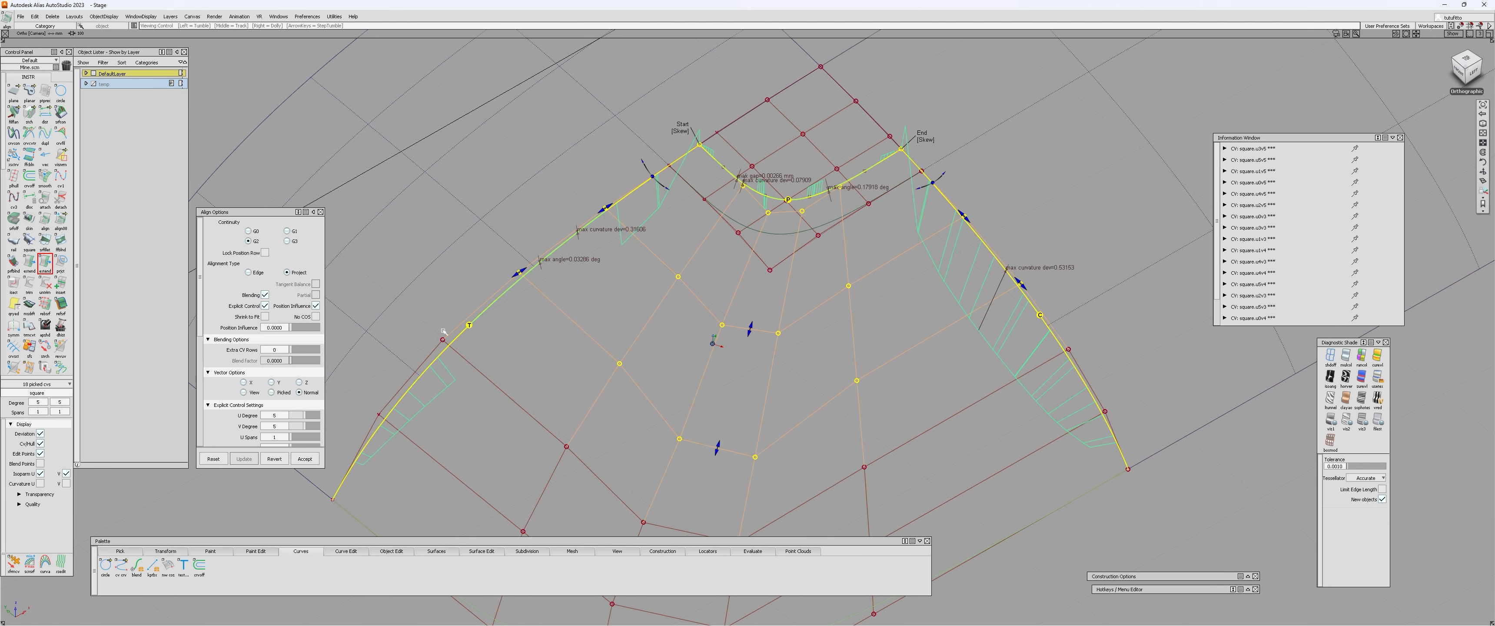
pyautogui.keyDown('alt'); pyautogui.keyDown('shift'); pyautogui.moveTo(547, 292); pyautogui.dragTo(493, 310); pyautogui.keyUp('shift'); pyautogui.keyUp('alt')
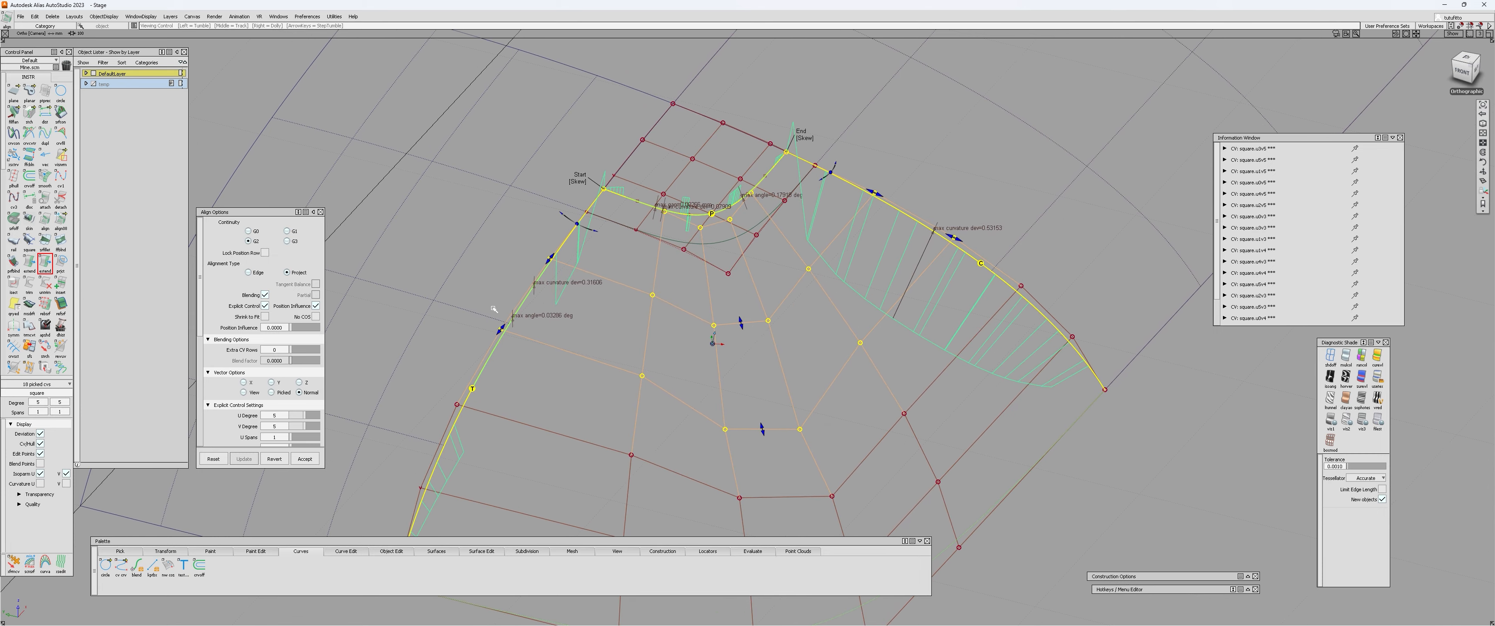
pyautogui.keyDown('alt'); pyautogui.keyDown('shift'); pyautogui.moveTo(573, 249); pyautogui.dragTo(644, 255); pyautogui.keyUp('shift'); pyautogui.keyUp('alt')
pyautogui.keyDown('alt'); pyautogui.keyDown('shift'); pyautogui.moveTo(645, 256); pyautogui.dragTo(710, 244, button='right'); pyautogui.keyUp('shift'); pyautogui.keyUp('alt')
pyautogui.keyDown('ctrl'); pyautogui.keyDown('shift'); pyautogui.moveTo(711, 244); pyautogui.dragTo(811, 288); pyautogui.keyUp('shift'); pyautogui.keyUp('ctrl')
# Leave Align with the aligned surface kept, and clear the control vertex selection.
pyautogui.click(712, 265)
pyautogui.keyDown('alt'); pyautogui.keyDown('shift'); pyautogui.moveTo(718, 261); pyautogui.dragTo(848, 437); pyautogui.keyUp('shift'); pyautogui.keyUp('alt')
pyautogui.click(751, 275)
pyautogui.click(751, 274)
pyautogui.click(749, 422)
pyautogui.keyDown('alt'); pyautogui.keyDown('shift'); pyautogui.moveTo(836, 430); pyautogui.dragTo(540, 353); pyautogui.keyUp('shift'); pyautogui.keyUp('alt')
pyautogui.click(536, 352)
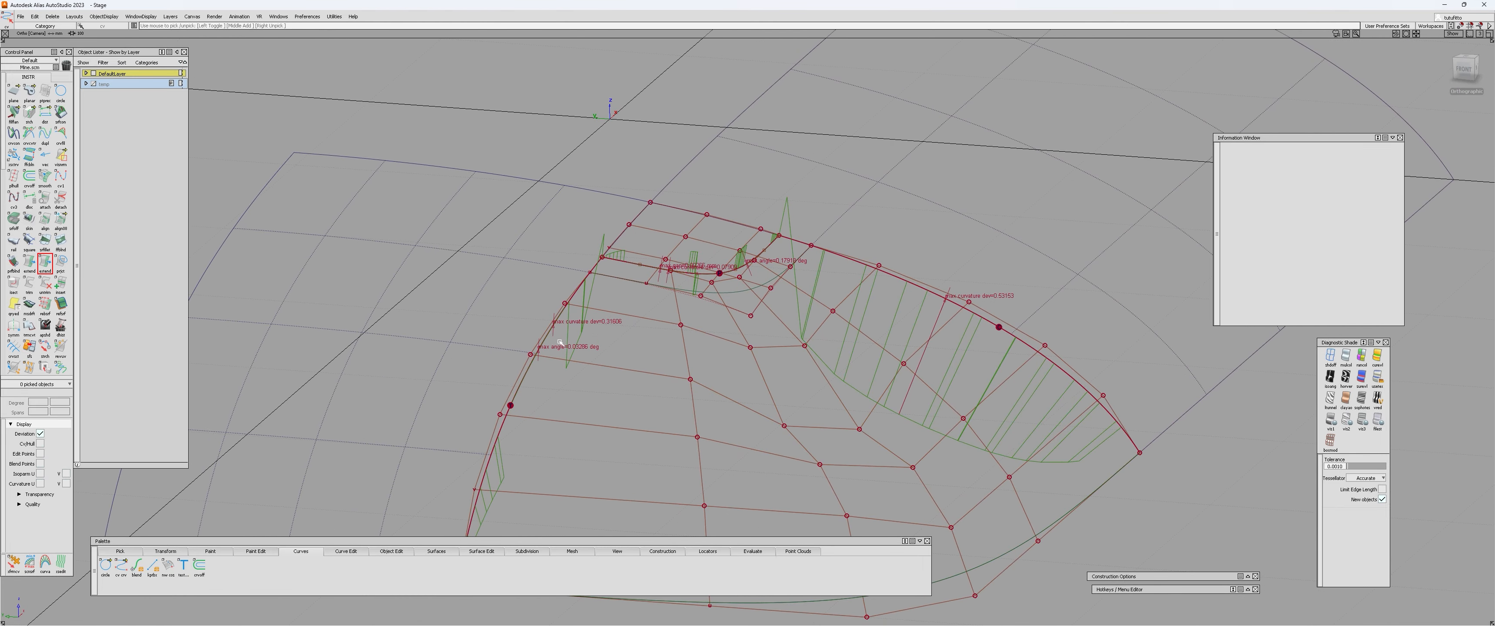
pyautogui.keyDown('alt'); pyautogui.keyDown('shift'); pyautogui.moveTo(776, 398); pyautogui.dragTo(782, 417); pyautogui.keyUp('shift'); pyautogui.keyUp('alt')
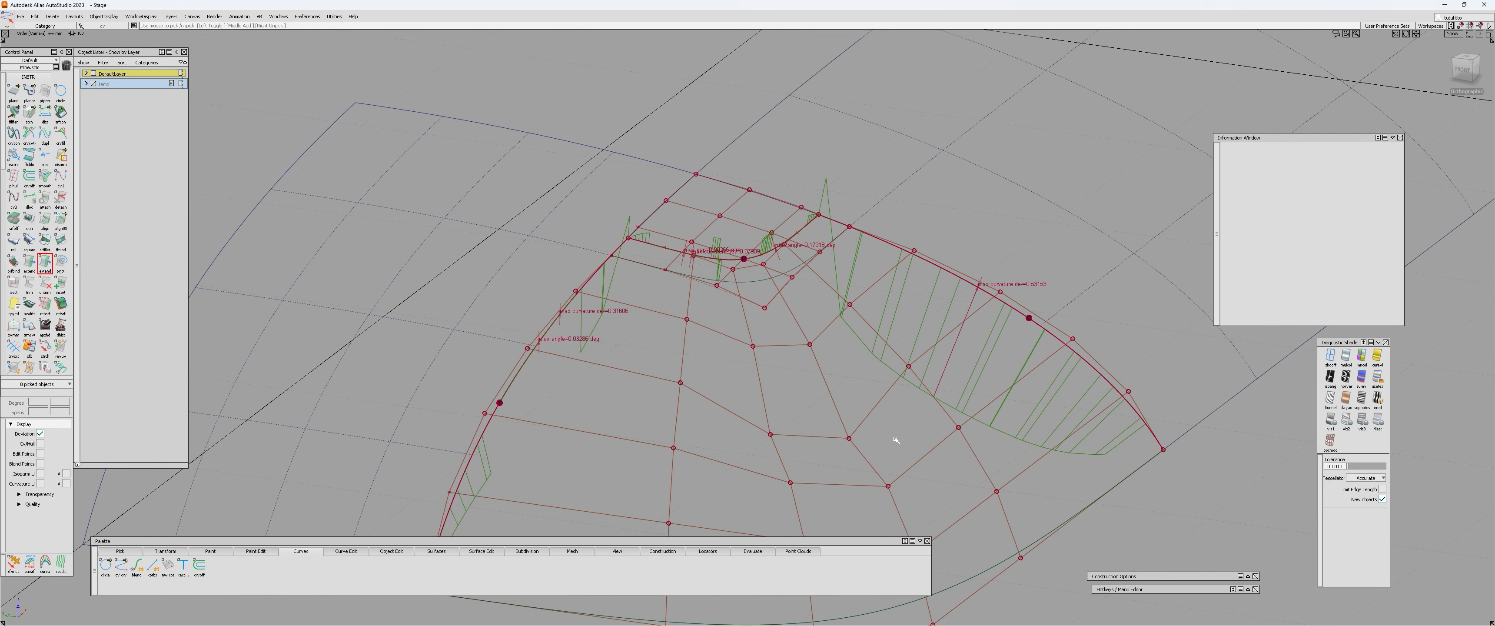
# Reopen the square surface's Align settings and examine the hulls and deviation combs around the corner patch.
pyautogui.keyDown('alt'); pyautogui.keyDown('shift'); pyautogui.moveTo(422, 341); pyautogui.dragTo(428, 259); pyautogui.keyUp('shift'); pyautogui.keyUp('alt')
pyautogui.keyDown('alt'); pyautogui.keyDown('shift'); pyautogui.moveTo(678, 450); pyautogui.dragTo(750, 263); pyautogui.keyUp('shift'); pyautogui.keyUp('alt')
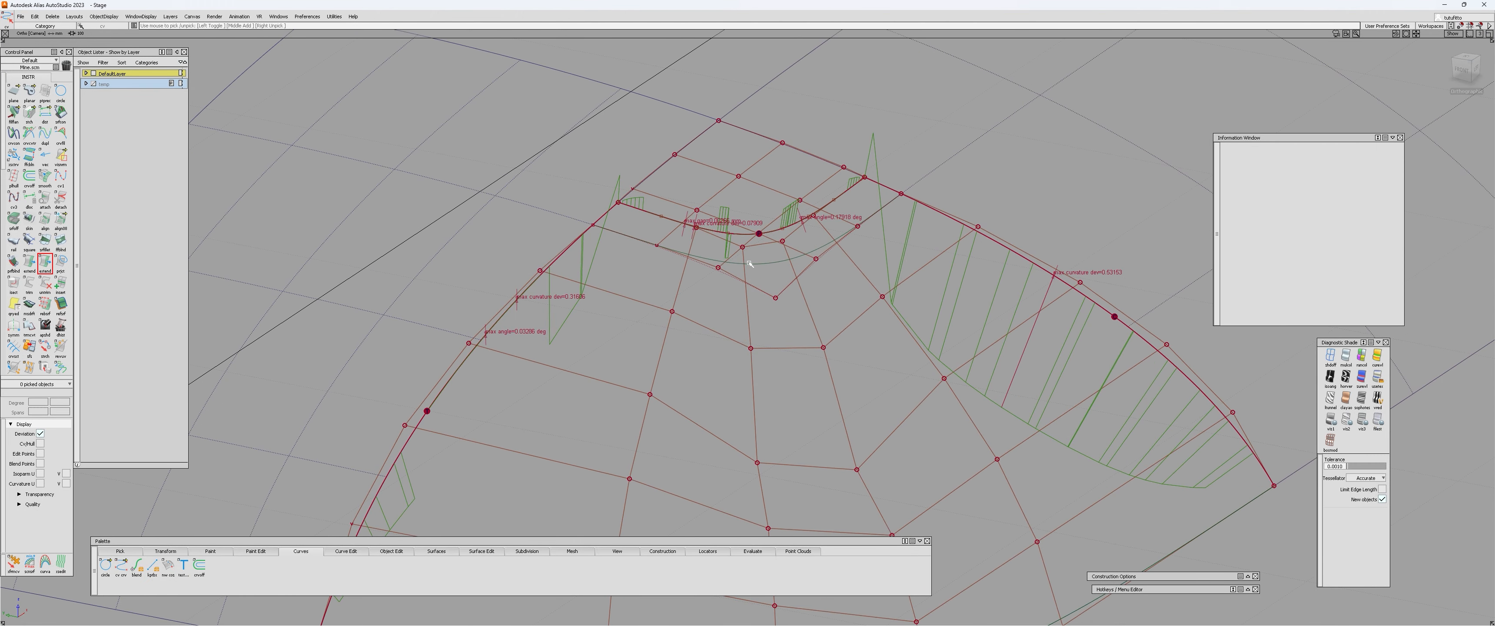
pyautogui.press('q')
pyautogui.click(765, 232)
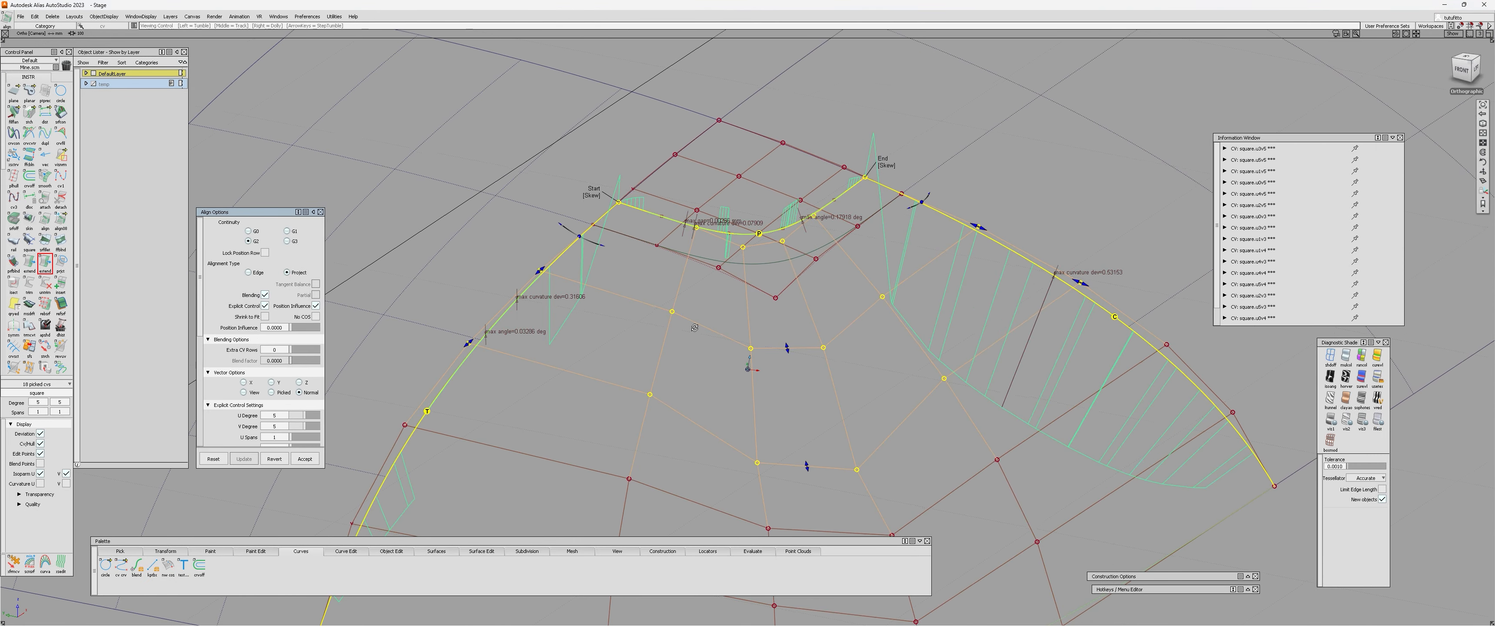
pyautogui.keyDown('alt'); pyautogui.keyDown('shift'); pyautogui.moveTo(585, 265); pyautogui.dragTo(585, 229); pyautogui.keyUp('shift'); pyautogui.keyUp('alt')
pyautogui.keyDown('alt'); pyautogui.keyDown('shift'); pyautogui.moveTo(657, 369); pyautogui.dragTo(558, 255); pyautogui.keyUp('shift'); pyautogui.keyUp('alt')
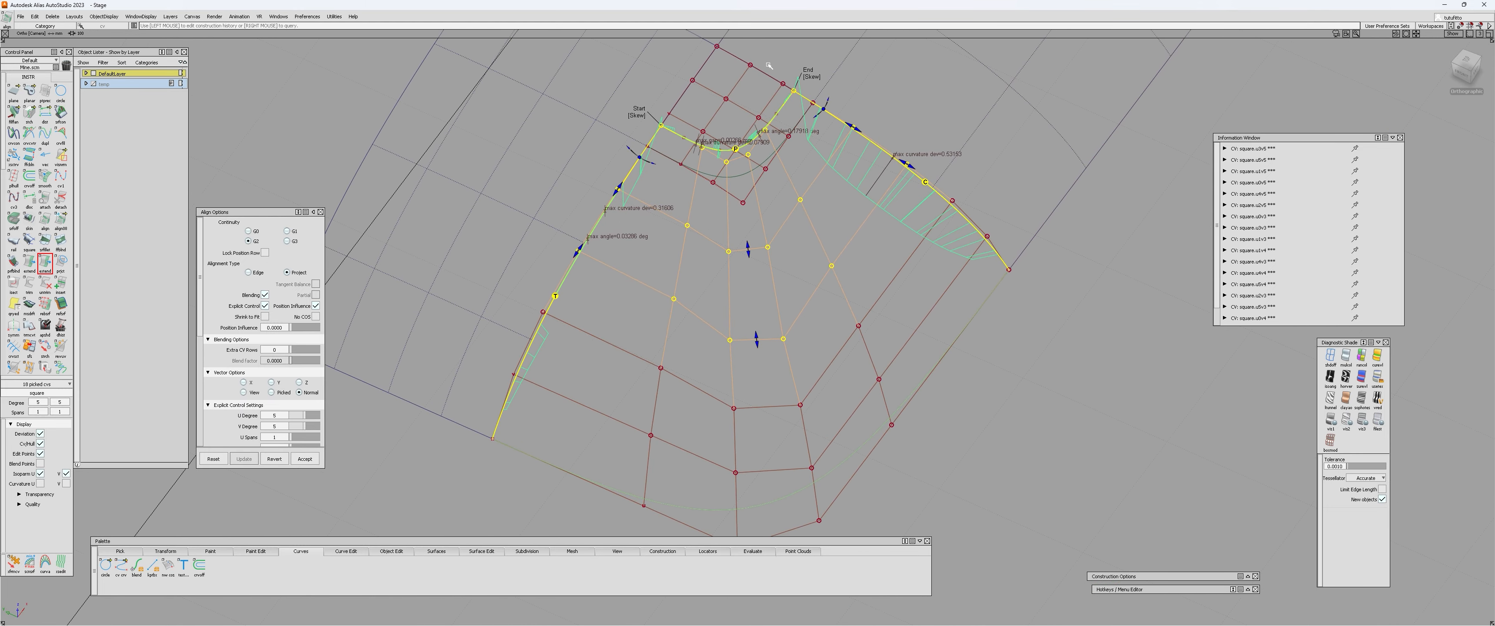
pyautogui.keyDown('alt'); pyautogui.keyDown('shift'); pyautogui.moveTo(978, 249); pyautogui.dragTo(654, 219); pyautogui.keyUp('shift'); pyautogui.keyUp('alt')
# Pick the corner patch's free inner corner control vertex and activate Transform CV on it.
pyautogui.keyDown('alt'); pyautogui.keyDown('shift'); pyautogui.moveTo(687, 192); pyautogui.dragTo(778, 276, button='right'); pyautogui.keyUp('shift'); pyautogui.keyUp('alt')
pyautogui.keyDown('ctrl'); pyautogui.keyDown('shift'); pyautogui.moveTo(778, 276); pyautogui.dragTo(791, 263); pyautogui.keyUp('shift'); pyautogui.keyUp('ctrl')
pyautogui.click(785, 246)
pyautogui.keyDown('alt'); pyautogui.keyDown('shift'); pyautogui.moveTo(744, 308); pyautogui.dragTo(830, 278); pyautogui.keyUp('shift'); pyautogui.keyUp('alt')
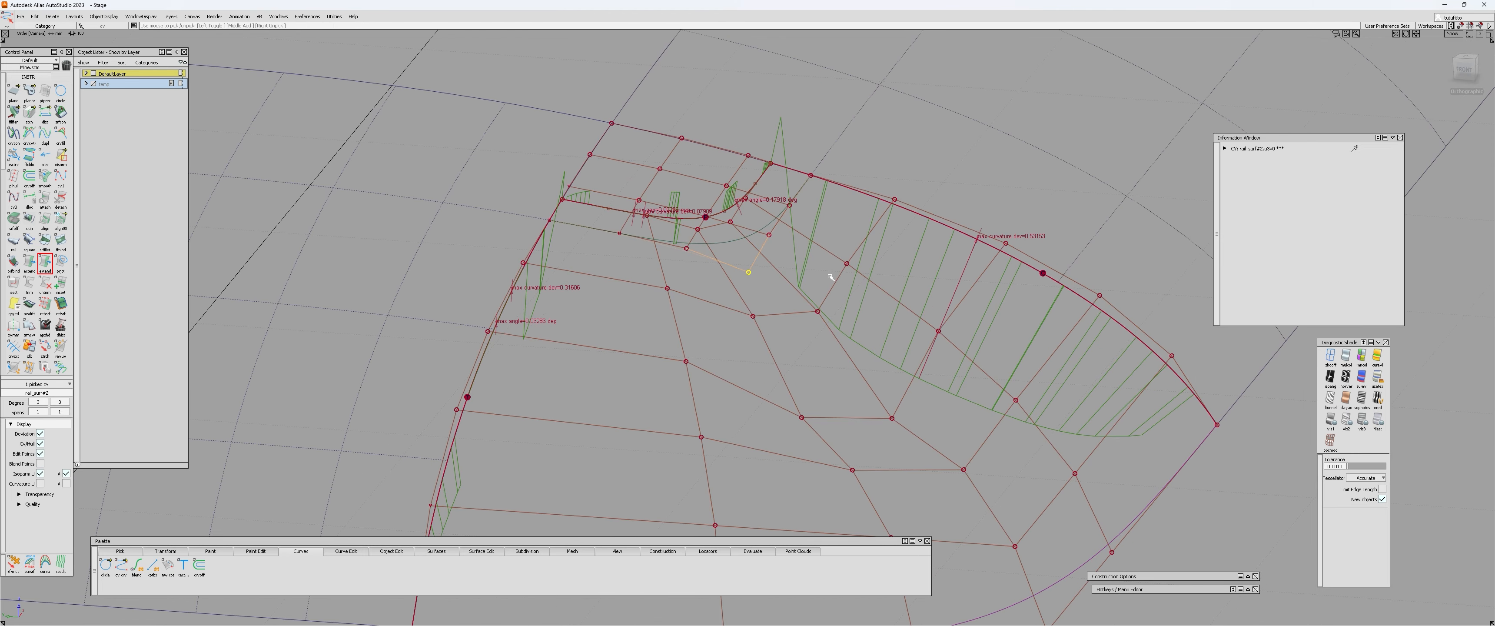
pyautogui.keyDown('ctrl'); pyautogui.keyDown('shift'); pyautogui.moveTo(826, 276); pyautogui.dragTo(824, 287, button='middle'); pyautogui.keyUp('shift'); pyautogui.keyUp('ctrl')
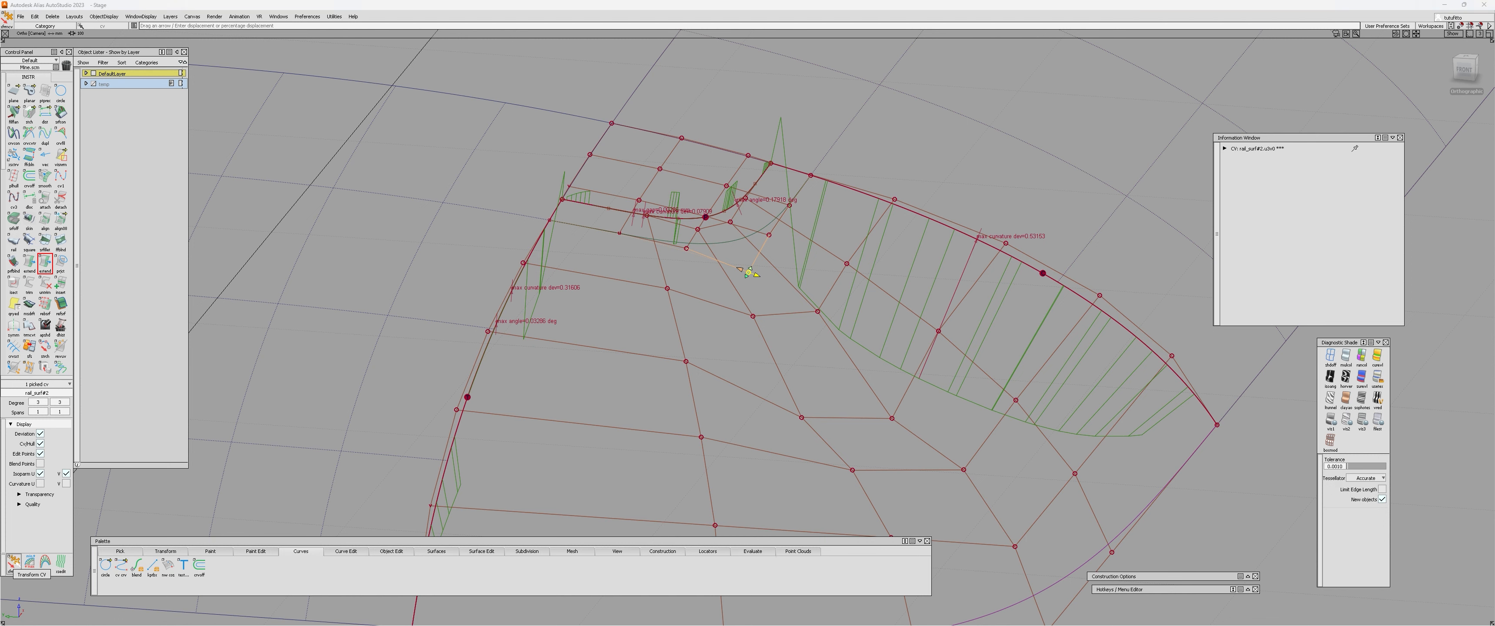
pyautogui.doubleClick(13, 562)
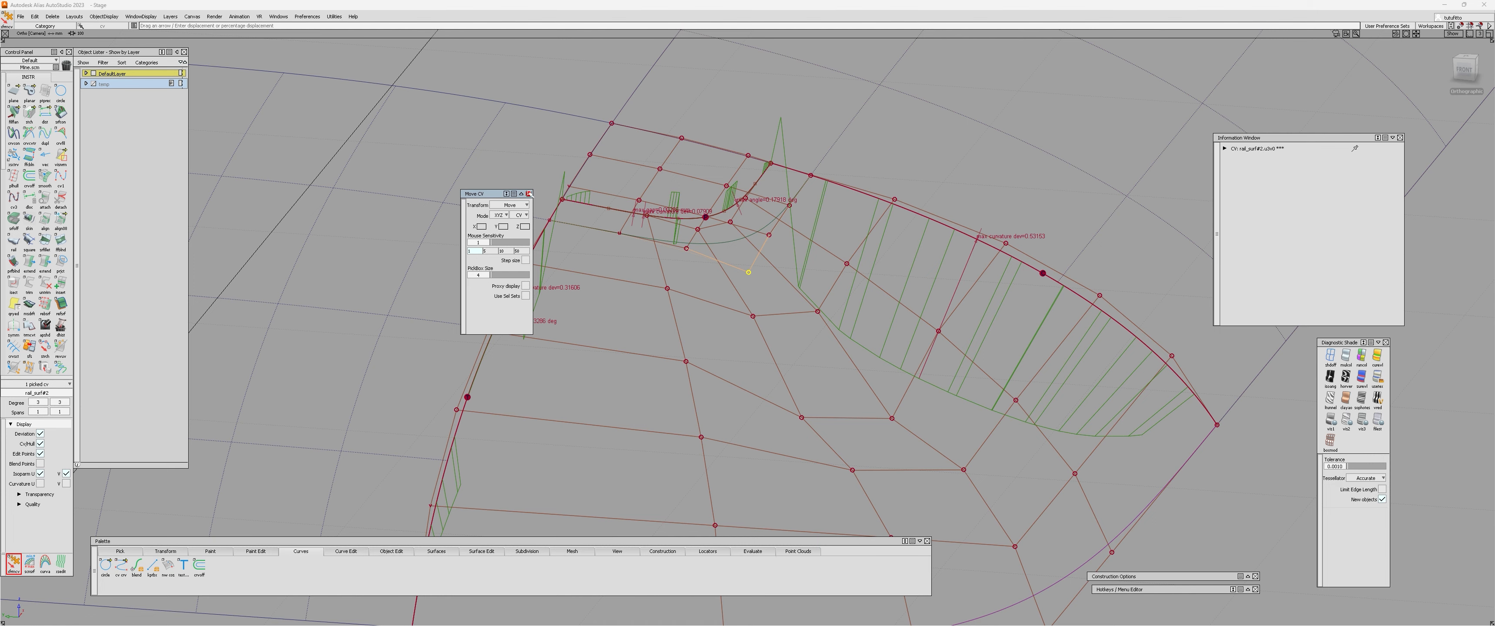
pyautogui.click(529, 194)
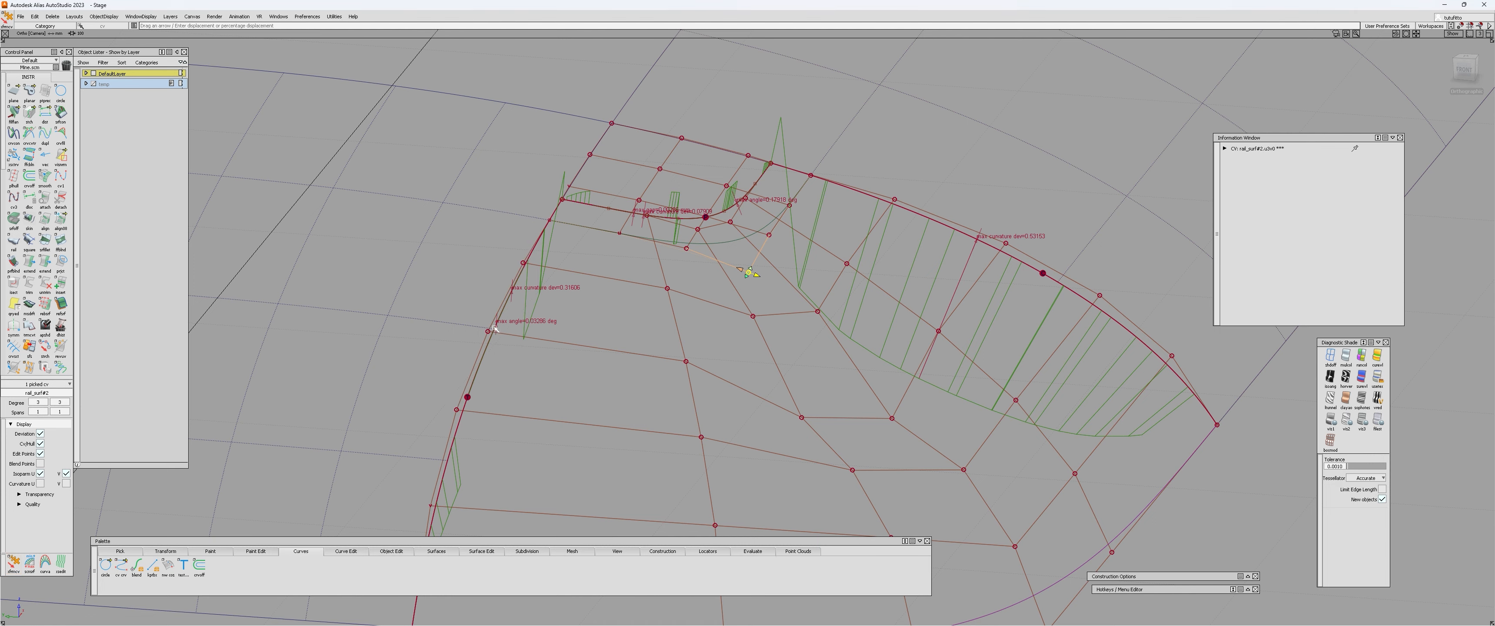
pyautogui.keyDown('alt'); pyautogui.keyDown('shift'); pyautogui.moveTo(783, 277); pyautogui.dragTo(739, 259, button='right'); pyautogui.keyUp('shift'); pyautogui.keyUp('alt')
pyautogui.keyDown('alt'); pyautogui.keyDown('shift'); pyautogui.moveTo(739, 259); pyautogui.dragTo(598, 338); pyautogui.keyUp('shift'); pyautogui.keyUp('alt')
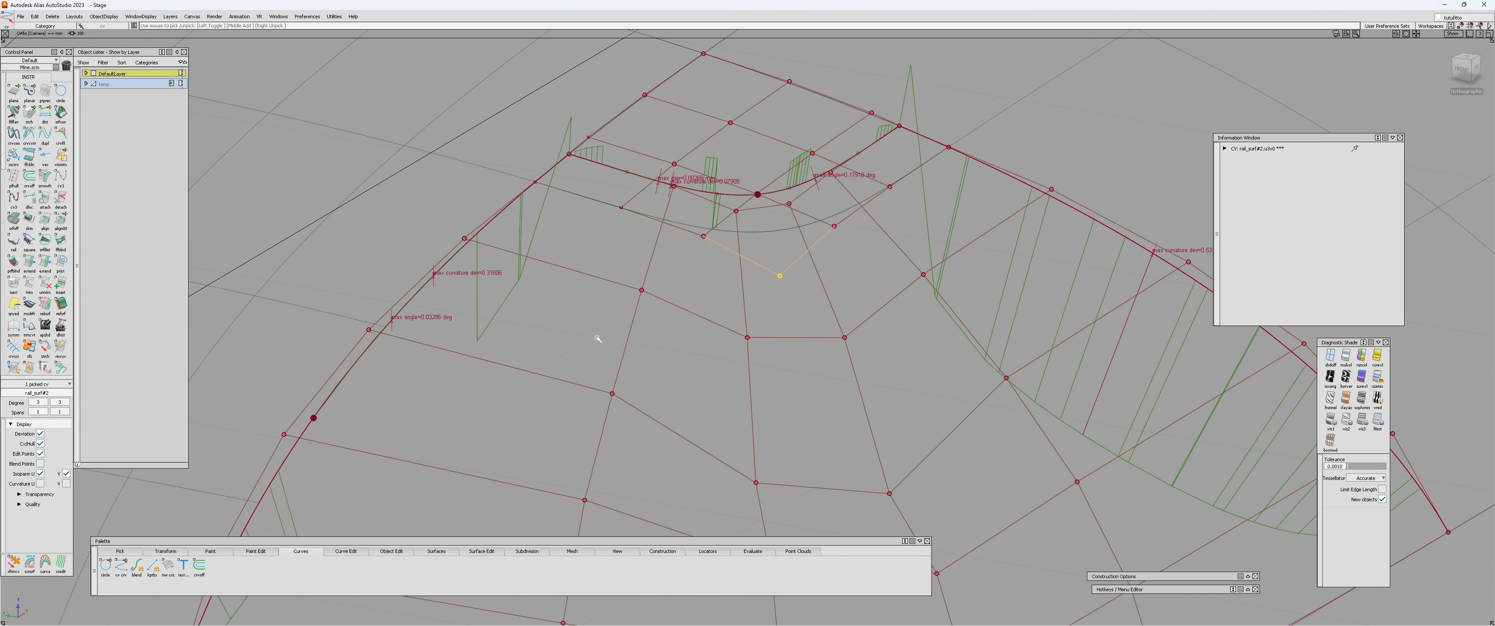
pyautogui.click(14, 562)
pyautogui.click(807, 261)
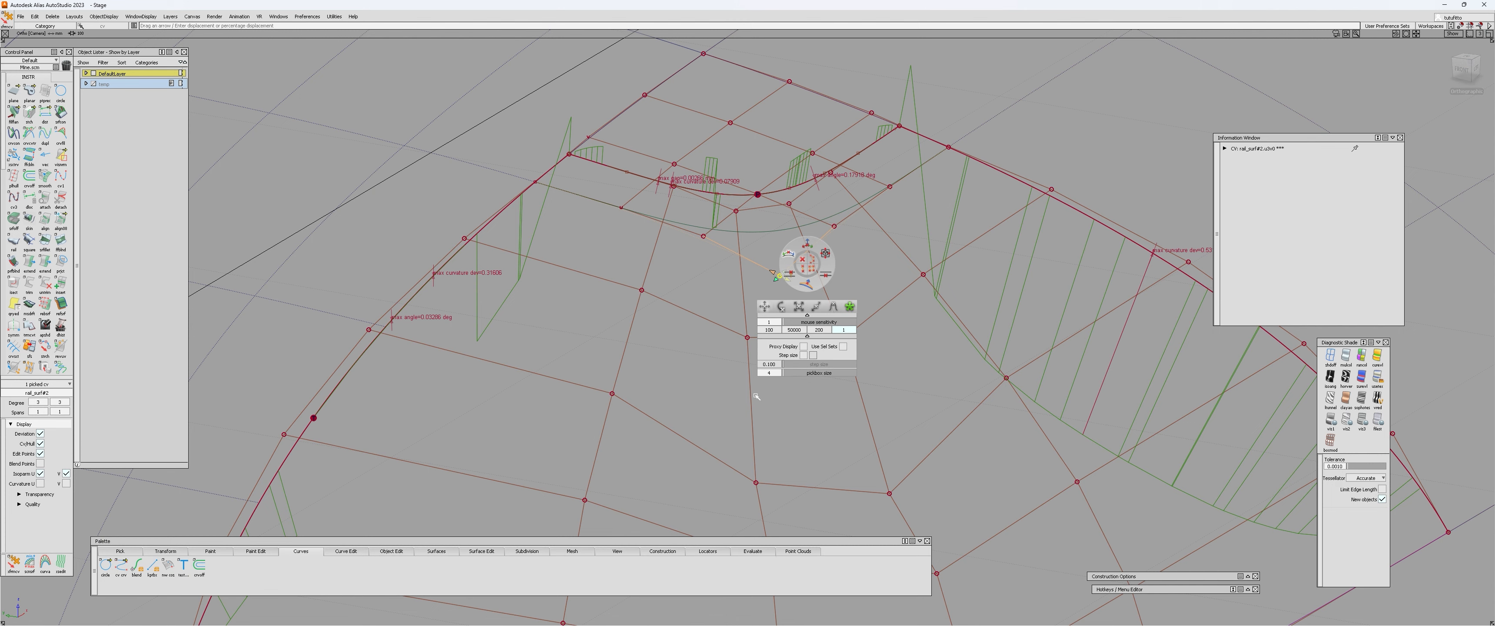
# Set Transform CV to move along the surface normal, U and V directions with a mouse sensitivity of 200.
pyautogui.keyDown('alt'); pyautogui.keyDown('shift'); pyautogui.moveTo(721, 397); pyautogui.dragTo(861, 284); pyautogui.keyUp('shift'); pyautogui.keyUp('alt')
pyautogui.keyDown('alt'); pyautogui.keyDown('shift'); pyautogui.moveTo(860, 283); pyautogui.dragTo(722, 219, button='right'); pyautogui.keyUp('shift'); pyautogui.keyUp('alt')
pyautogui.keyDown('alt'); pyautogui.keyDown('shift'); pyautogui.moveTo(721, 220); pyautogui.dragTo(838, 295); pyautogui.keyUp('shift'); pyautogui.keyUp('alt')
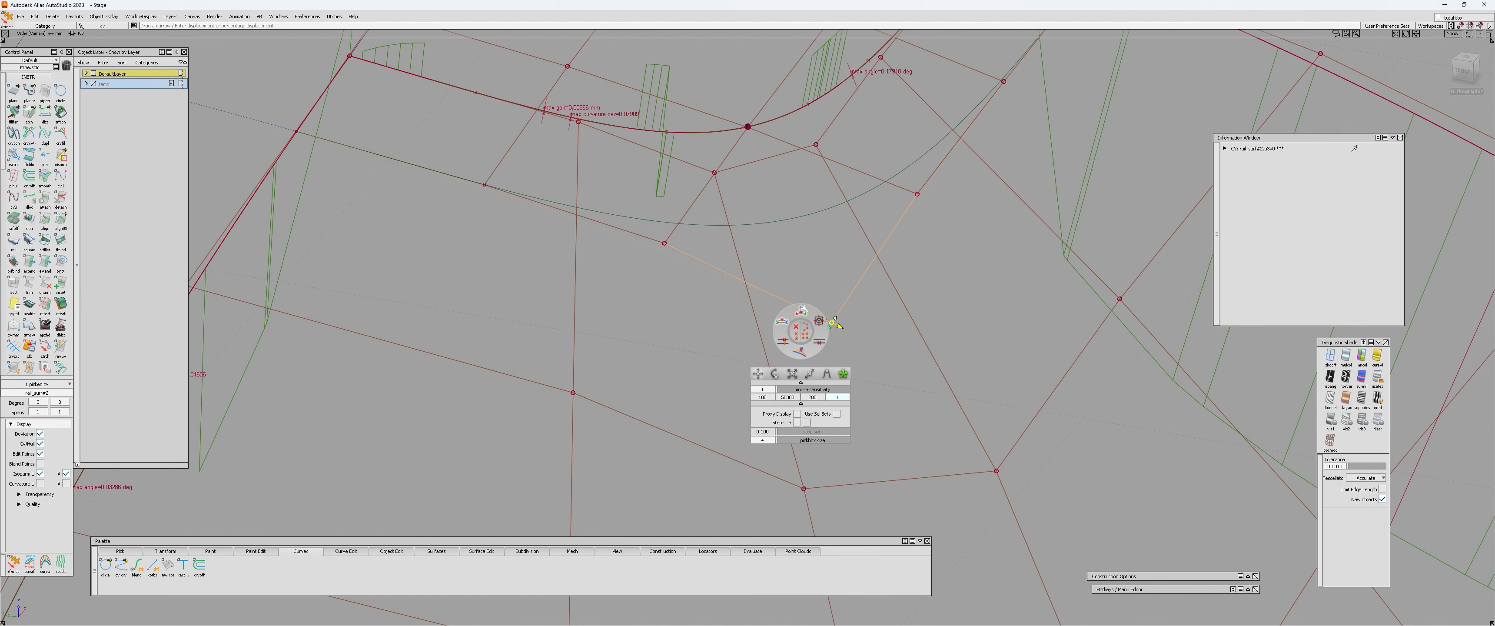
pyautogui.press('space')
pyautogui.press('space')
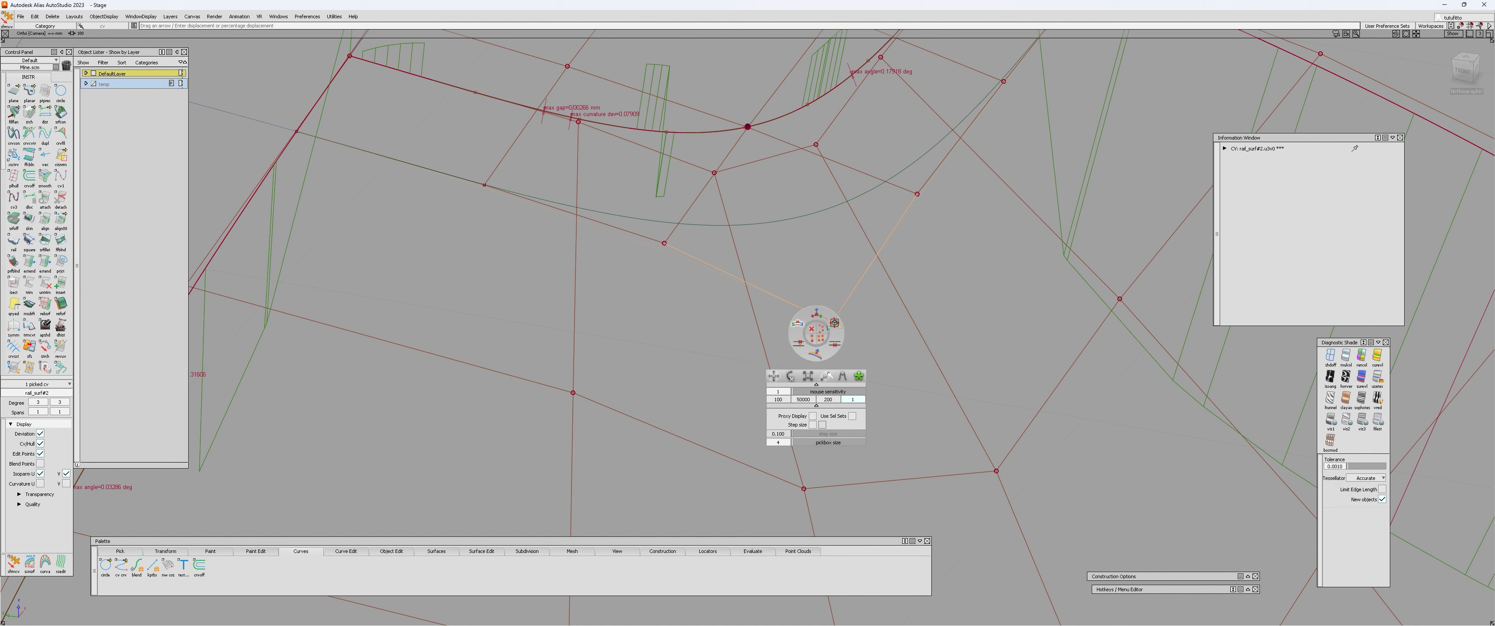
pyautogui.click(817, 354)
pyautogui.click(828, 400)
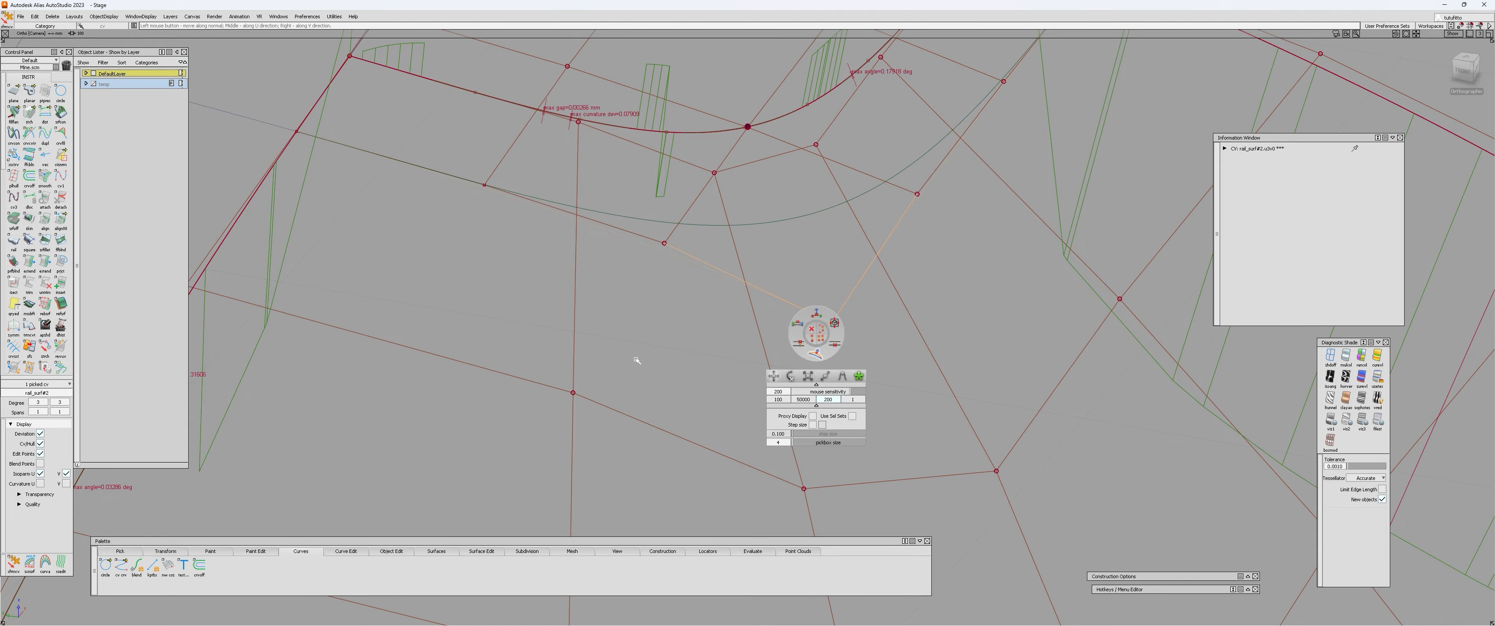
# Shift the corner patch's inner corner control vertex slightly and refresh the continuity check along the inner edge.
pyautogui.keyDown('alt'); pyautogui.keyDown('shift'); pyautogui.moveTo(700, 314); pyautogui.dragTo(824, 335); pyautogui.keyUp('shift'); pyautogui.keyUp('alt')
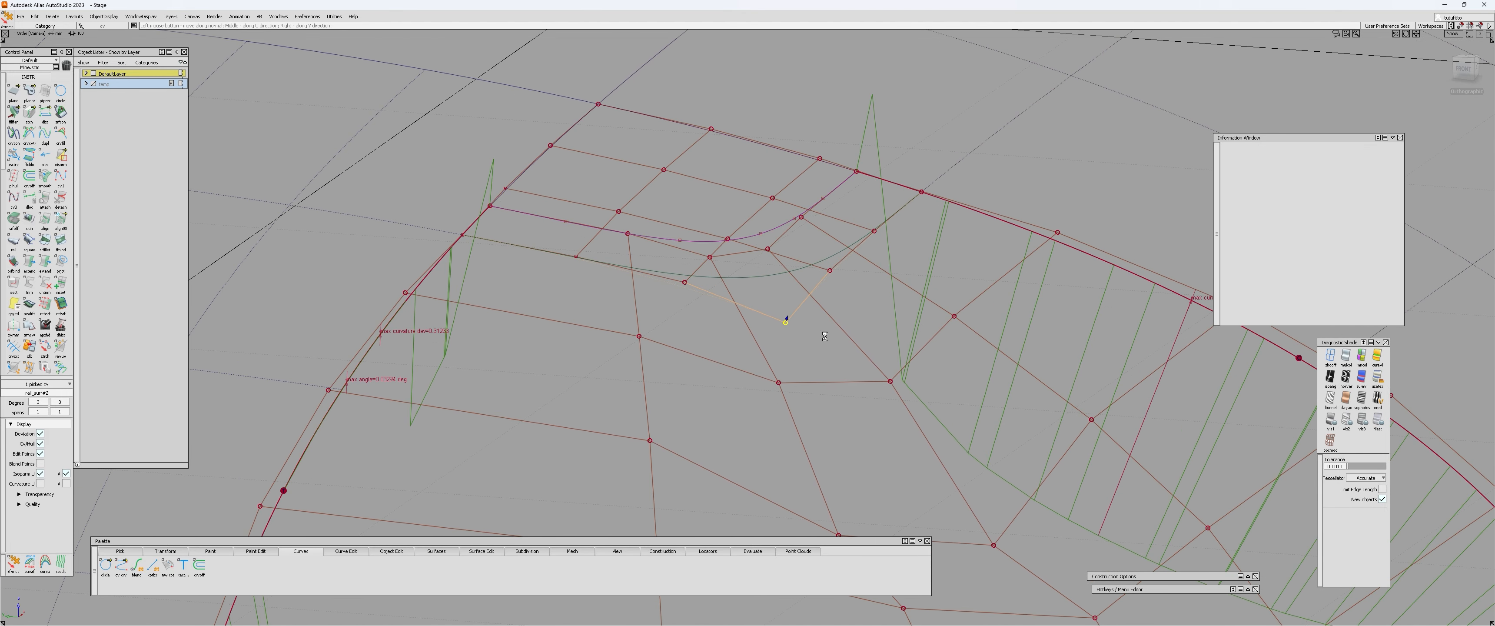
pyautogui.hotkey('ctrl', 'q')
pyautogui.click(762, 235)
pyautogui.click(785, 322)
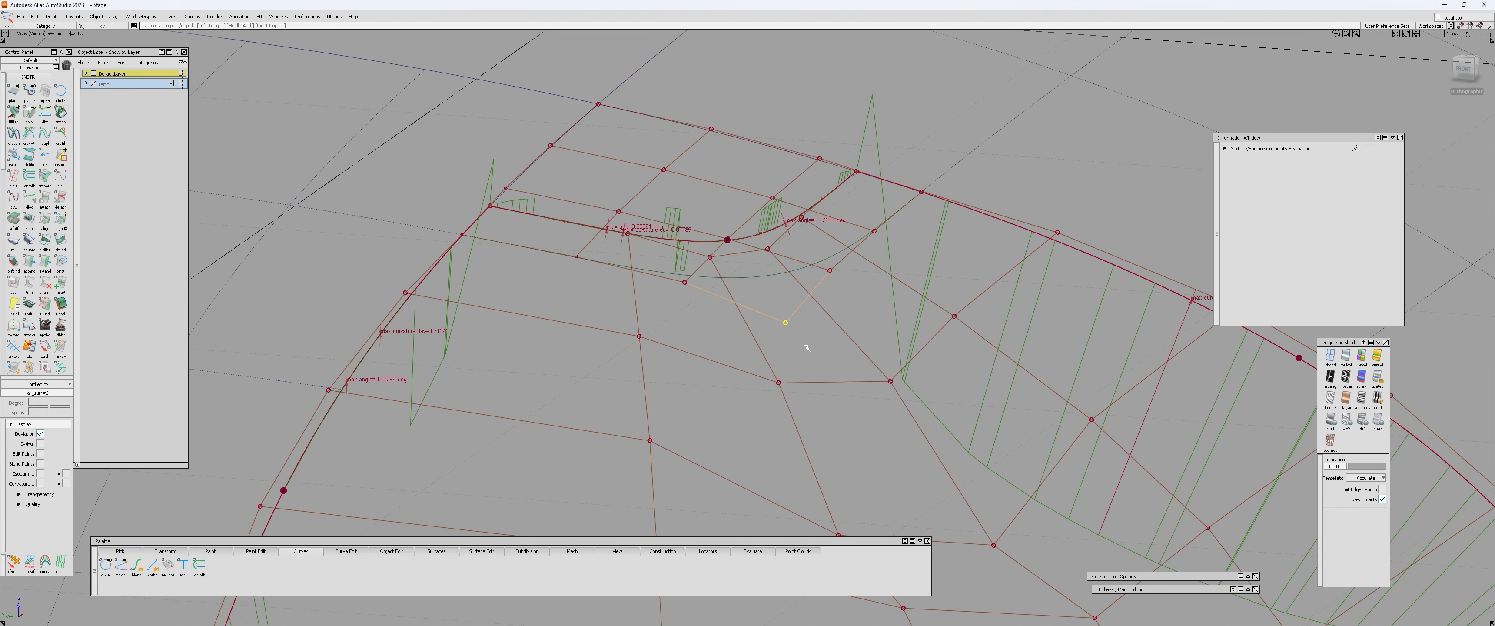
pyautogui.moveTo(818, 351); pyautogui.dragTo(961, 187)
pyautogui.keyDown('alt'); pyautogui.keyDown('shift'); pyautogui.moveTo(960, 187); pyautogui.dragTo(902, 287, button='right'); pyautogui.keyUp('shift'); pyautogui.keyUp('alt')
pyautogui.keyDown('alt'); pyautogui.keyDown('shift'); pyautogui.moveTo(901, 288); pyautogui.dragTo(840, 313); pyautogui.keyUp('shift'); pyautogui.keyUp('alt')
pyautogui.keyDown('alt'); pyautogui.keyDown('shift'); pyautogui.moveTo(880, 298); pyautogui.dragTo(942, 284, button='right'); pyautogui.keyUp('shift'); pyautogui.keyUp('alt')
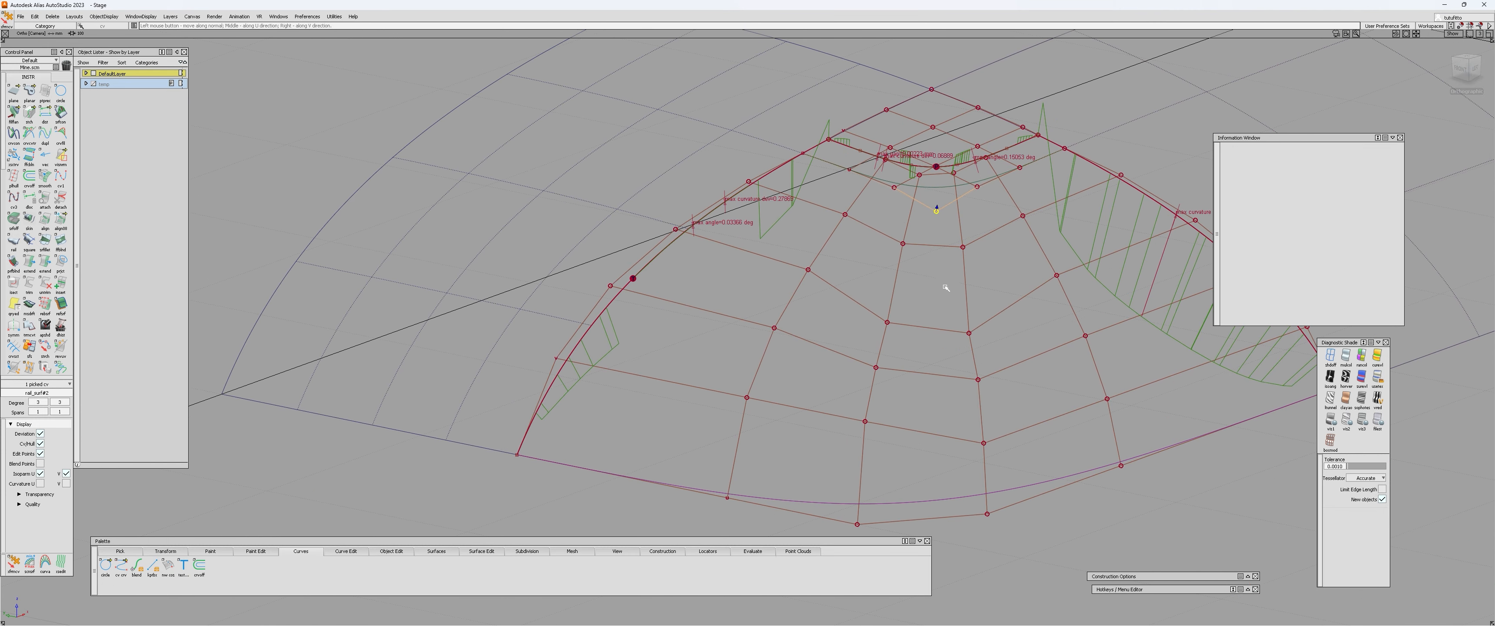
# Keep moving the corner patch's inner control vertex to reduce the curvature combs on both sides of the square surface.
pyautogui.moveTo(945, 284); pyautogui.dragTo(1061, 210)
pyautogui.moveTo(938, 300); pyautogui.dragTo(1056, 215)
pyautogui.keyDown('alt'); pyautogui.keyDown('shift'); pyautogui.moveTo(957, 226); pyautogui.dragTo(1016, 217, button='right'); pyautogui.keyUp('shift'); pyautogui.keyUp('alt')
pyautogui.keyDown('alt'); pyautogui.keyDown('shift'); pyautogui.moveTo(1016, 218); pyautogui.dragTo(833, 271, button='middle'); pyautogui.keyUp('shift'); pyautogui.keyUp('alt')
pyautogui.moveTo(801, 303); pyautogui.dragTo(840, 278)
pyautogui.moveTo(745, 235)
pyautogui.keyDown('alt'); pyautogui.keyDown('shift'); pyautogui.mouseDown()
pyautogui.moveTo(824, 214)
pyautogui.moveTo(766, 323)
pyautogui.moveTo(767, 298)
pyautogui.moveTo(799, 332)
pyautogui.mouseUp(); pyautogui.keyUp('shift'); pyautogui.keyUp('alt')
pyautogui.moveTo(810, 311); pyautogui.dragTo(848, 260)
pyautogui.keyDown('alt'); pyautogui.keyDown('shift'); pyautogui.moveTo(835, 313); pyautogui.dragTo(856, 311, button='right'); pyautogui.keyUp('shift'); pyautogui.keyUp('alt')
pyautogui.moveTo(818, 302)
pyautogui.keyDown('alt'); pyautogui.keyDown('shift'); pyautogui.mouseDown()
pyautogui.moveTo(791, 301)
pyautogui.moveTo(799, 311)
pyautogui.mouseUp(); pyautogui.keyUp('shift'); pyautogui.keyUp('alt')
pyautogui.moveTo(803, 308)
pyautogui.mouseDown()
pyautogui.moveTo(825, 274)
pyautogui.moveTo(808, 303)
pyautogui.mouseUp()
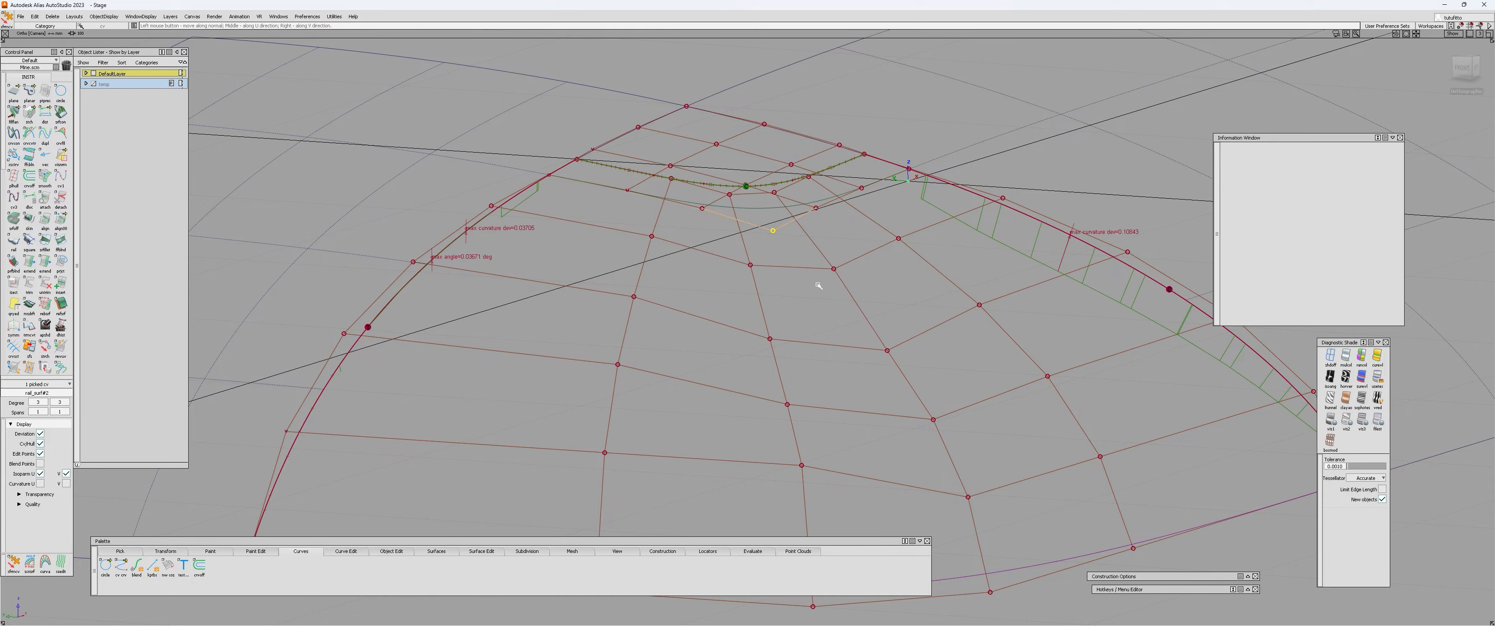
# Fine-tune the corner patch's inner control vertex to minimise the remaining curvature deviation along the outer side edges.
pyautogui.keyDown('alt'); pyautogui.keyDown('shift'); pyautogui.moveTo(818, 285); pyautogui.dragTo(811, 317); pyautogui.keyUp('shift'); pyautogui.keyUp('alt')
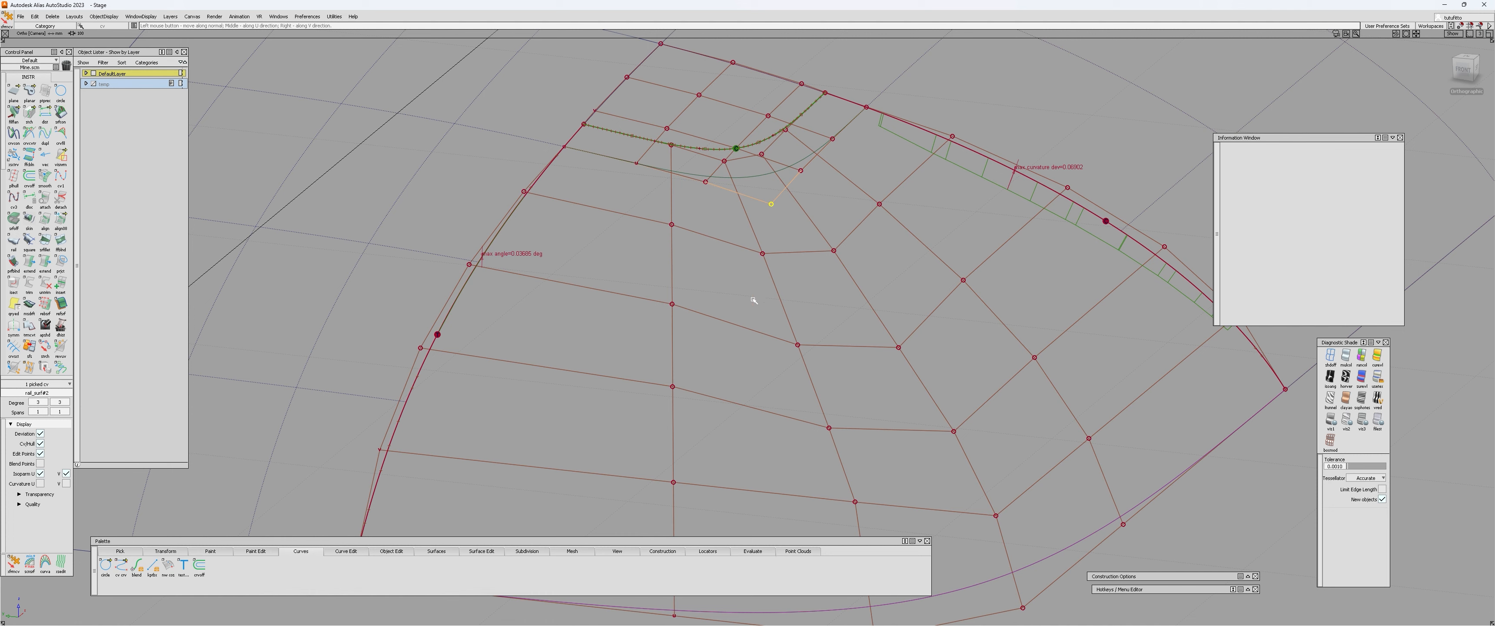
pyautogui.keyDown('alt'); pyautogui.keyDown('shift'); pyautogui.moveTo(754, 301); pyautogui.dragTo(848, 287); pyautogui.keyUp('shift'); pyautogui.keyUp('alt')
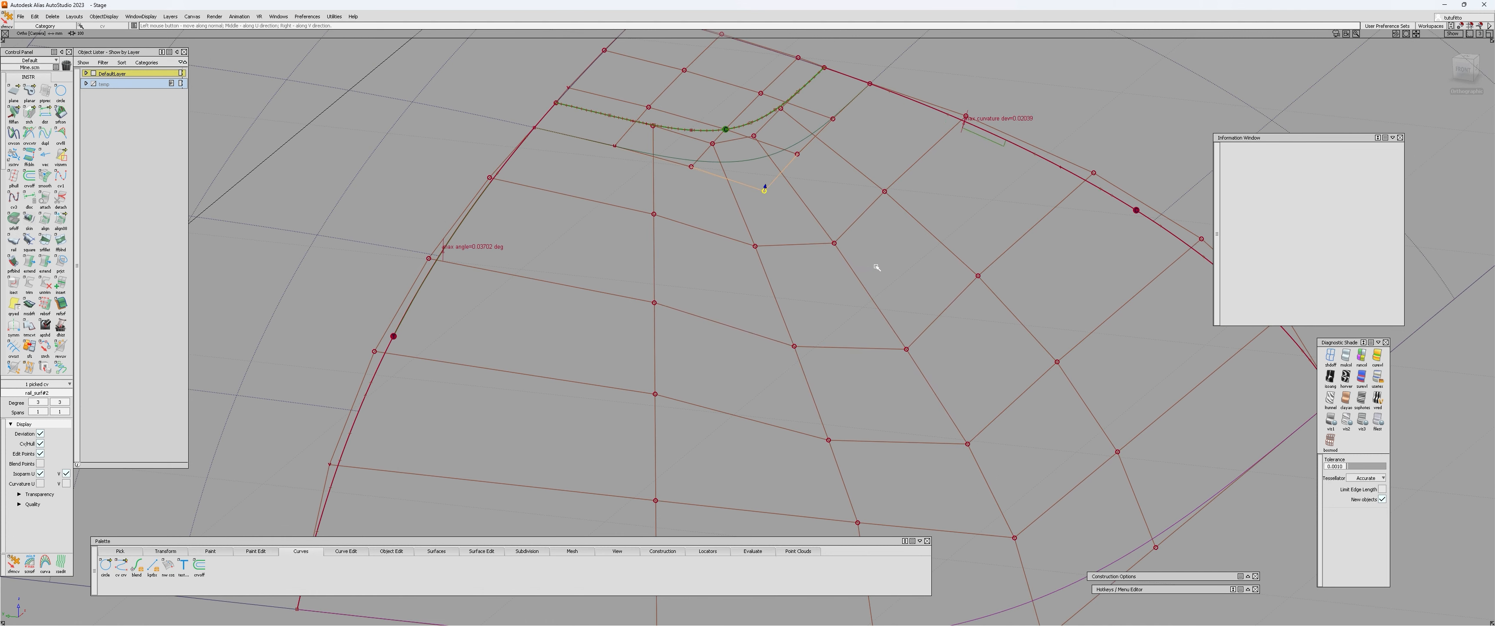
pyautogui.keyDown('alt'); pyautogui.keyDown('shift'); pyautogui.moveTo(876, 272); pyautogui.dragTo(827, 284); pyautogui.keyUp('shift'); pyautogui.keyUp('alt')
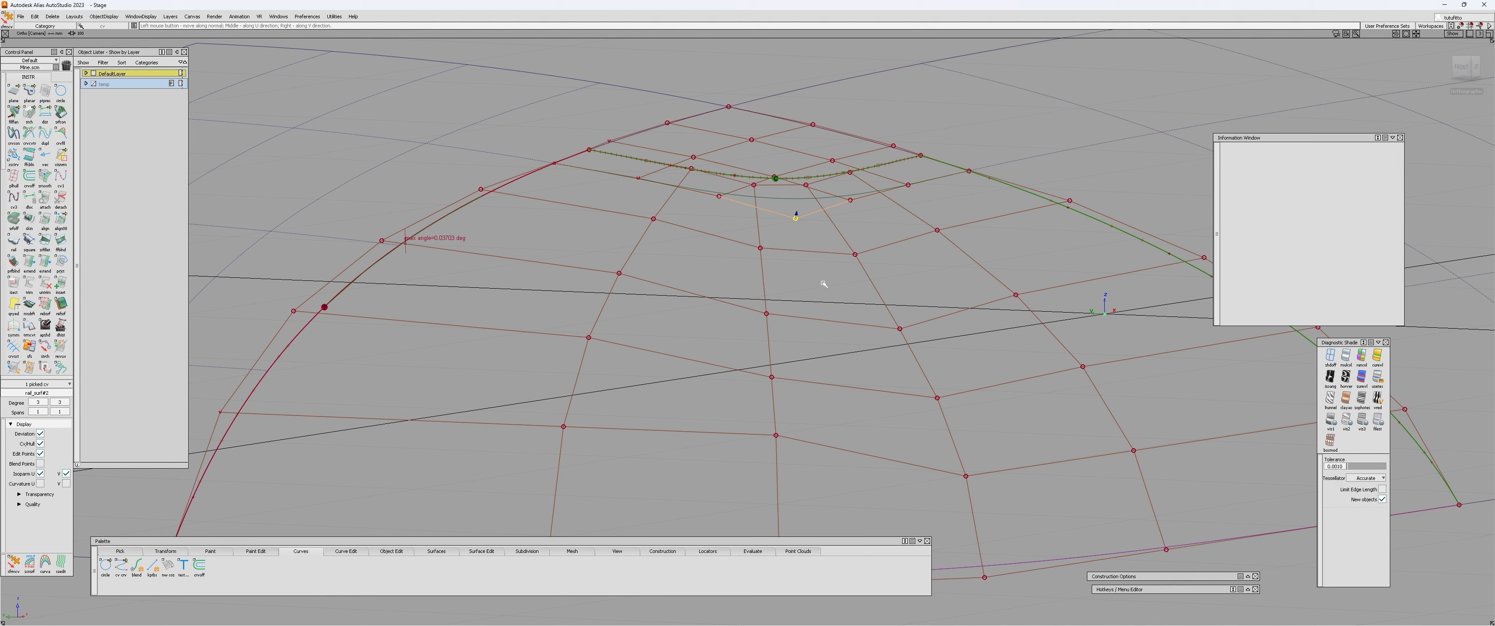
pyautogui.moveTo(823, 285); pyautogui.dragTo(825, 285)
pyautogui.hotkey('alt', 'shift')
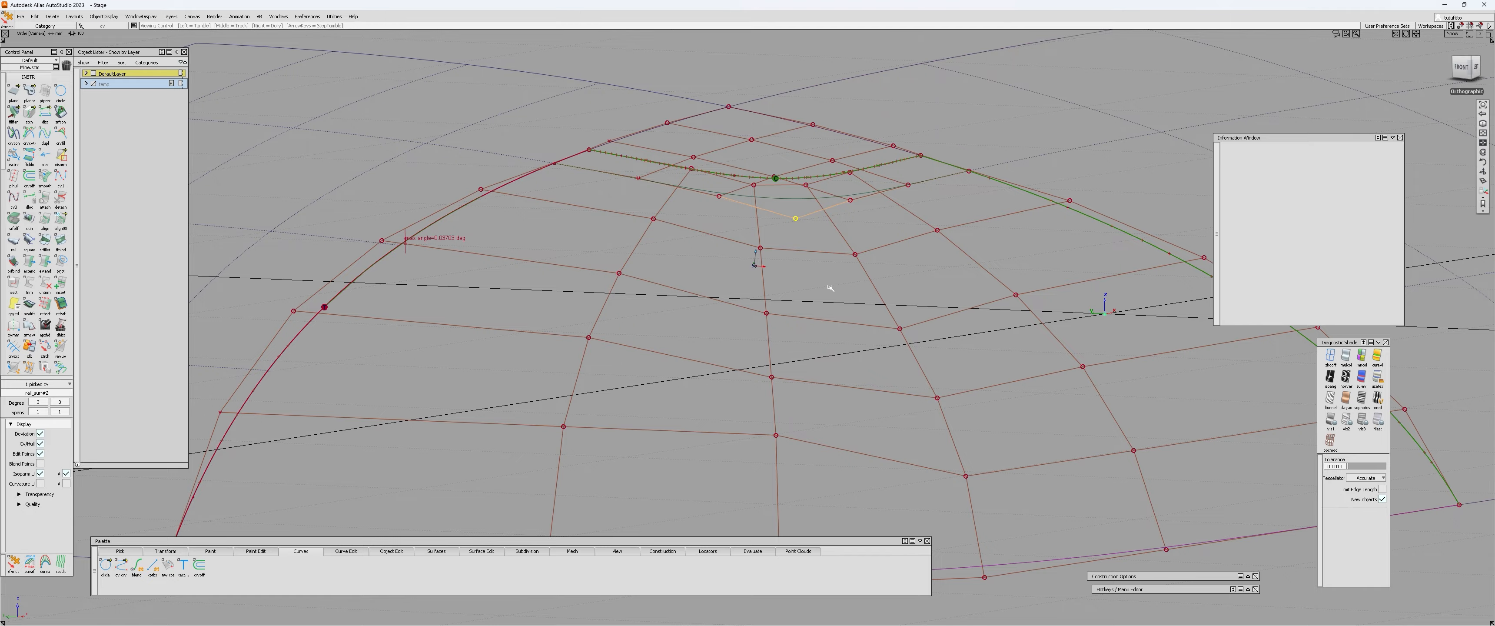
# Pick the square surface's interior control vertex closest to the side edge that still shows an angle deviation.
pyautogui.keyDown('alt'); pyautogui.keyDown('shift'); pyautogui.moveTo(830, 288); pyautogui.dragTo(685, 317, button='right'); pyautogui.keyUp('shift'); pyautogui.keyUp('alt')
pyautogui.keyDown('alt'); pyautogui.keyDown('shift'); pyautogui.moveTo(685, 317); pyautogui.dragTo(629, 328); pyautogui.keyUp('shift'); pyautogui.keyUp('alt')
pyautogui.keyDown('ctrl'); pyautogui.keyDown('shift'); pyautogui.moveTo(629, 328); pyautogui.dragTo(638, 296); pyautogui.keyUp('shift'); pyautogui.keyUp('ctrl')
pyautogui.moveTo(641, 261); pyautogui.dragTo(694, 324)
pyautogui.keyDown('alt'); pyautogui.keyDown('shift'); pyautogui.moveTo(694, 324); pyautogui.dragTo(515, 243, button='right'); pyautogui.keyUp('shift'); pyautogui.keyUp('alt')
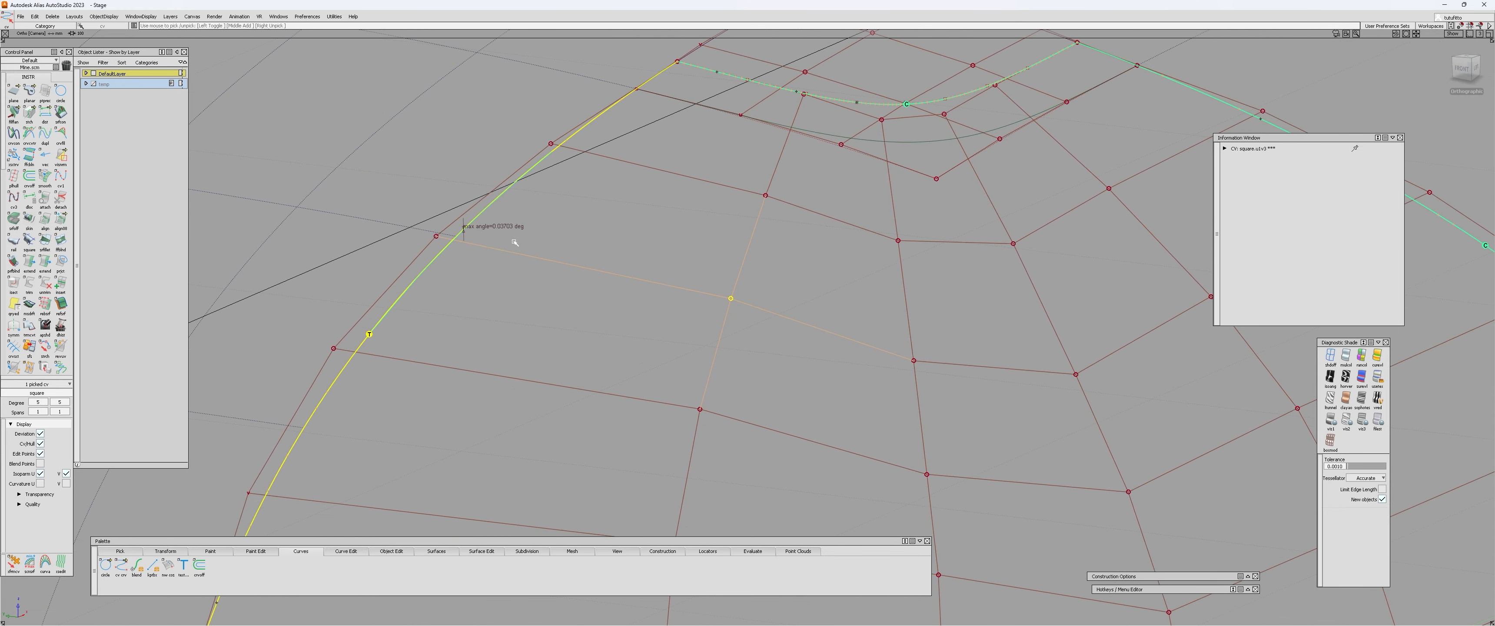
pyautogui.keyDown('alt'); pyautogui.keyDown('shift'); pyautogui.moveTo(725, 323); pyautogui.dragTo(712, 350); pyautogui.keyUp('shift'); pyautogui.keyUp('alt')
pyautogui.click(713, 350)
pyautogui.keyDown('alt'); pyautogui.keyDown('shift'); pyautogui.moveTo(712, 351); pyautogui.dragTo(617, 320, button='right'); pyautogui.keyUp('shift'); pyautogui.keyUp('alt')
pyautogui.keyDown('ctrl'); pyautogui.keyDown('shift'); pyautogui.moveTo(617, 320); pyautogui.dragTo(557, 217); pyautogui.keyUp('shift'); pyautogui.keyUp('ctrl')
# Examine the continuity check and the hull flow along the side edge with the remaining angle deviation.
pyautogui.click(524, 227)
pyautogui.keyDown('alt'); pyautogui.keyDown('shift'); pyautogui.moveTo(562, 255); pyautogui.dragTo(566, 225); pyautogui.keyUp('shift'); pyautogui.keyUp('alt')
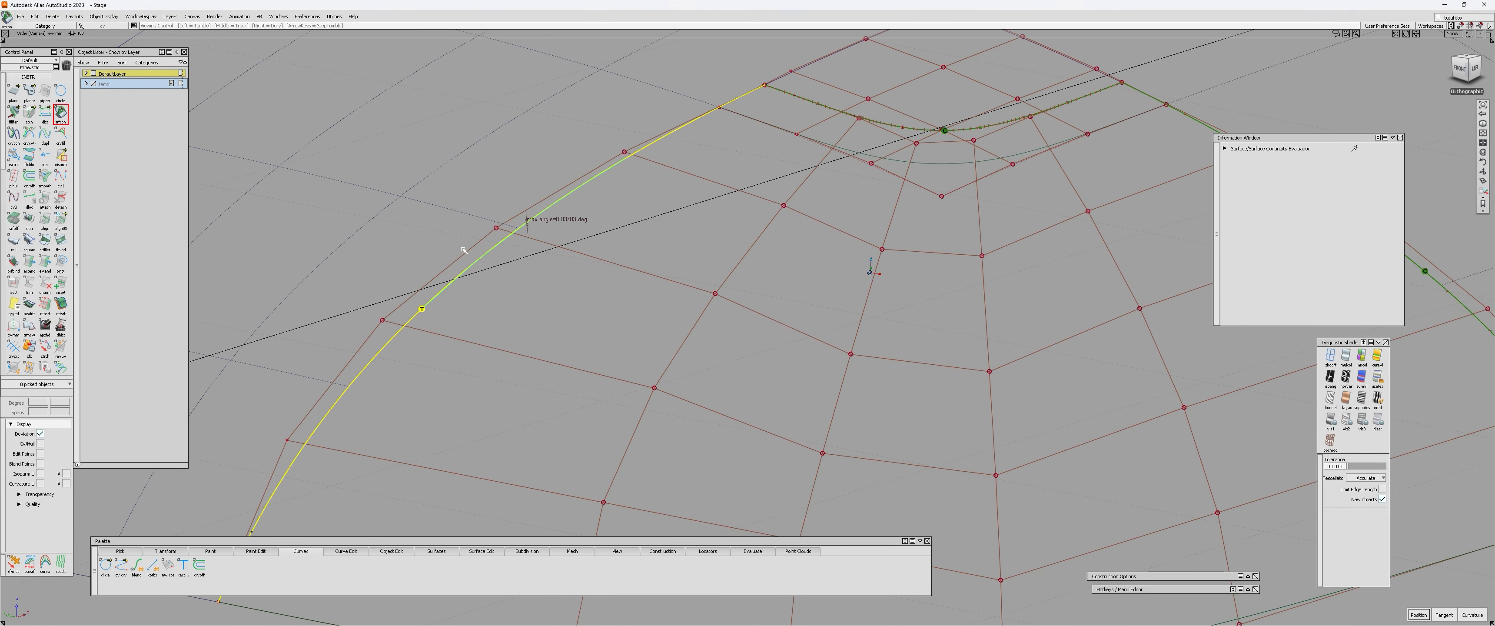
pyautogui.keyDown('alt'); pyautogui.keyDown('shift'); pyautogui.moveTo(629, 182); pyautogui.dragTo(639, 363); pyautogui.keyUp('shift'); pyautogui.keyUp('alt')
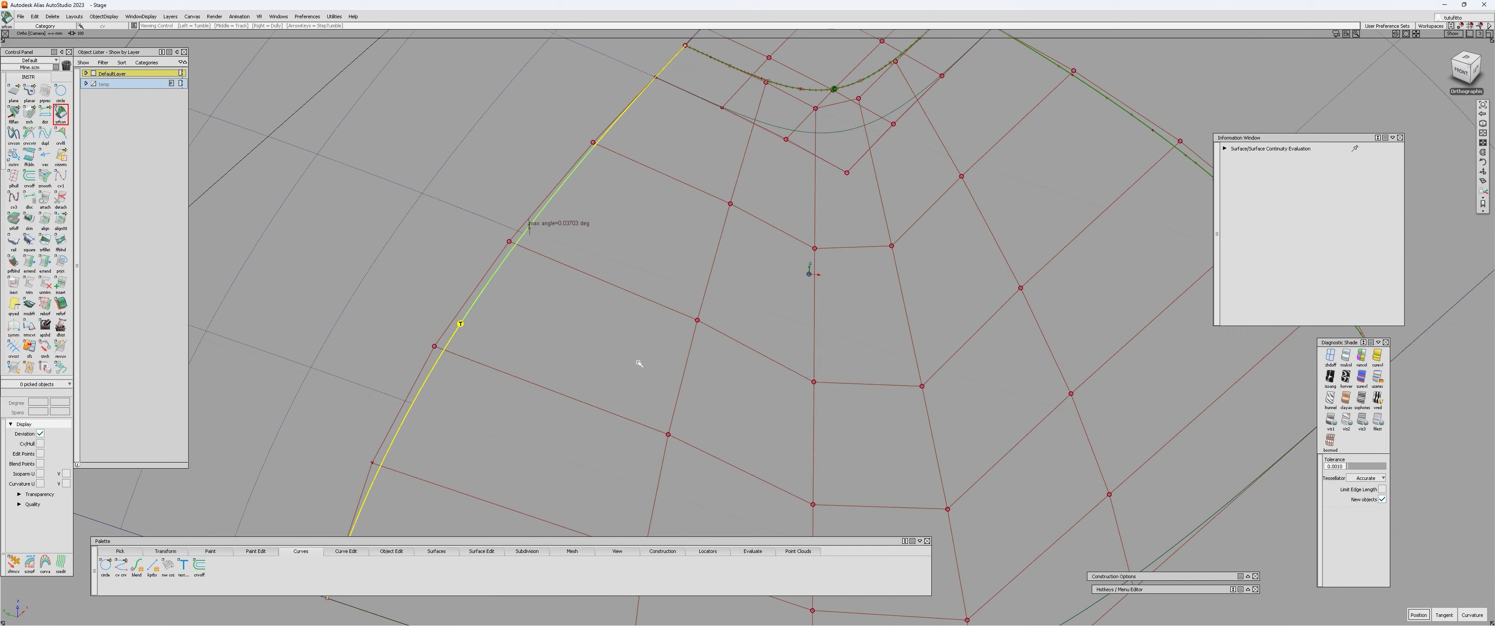
pyautogui.keyDown('alt'); pyautogui.keyDown('shift'); pyautogui.moveTo(791, 281); pyautogui.dragTo(784, 275, button='right'); pyautogui.keyUp('shift'); pyautogui.keyUp('alt')
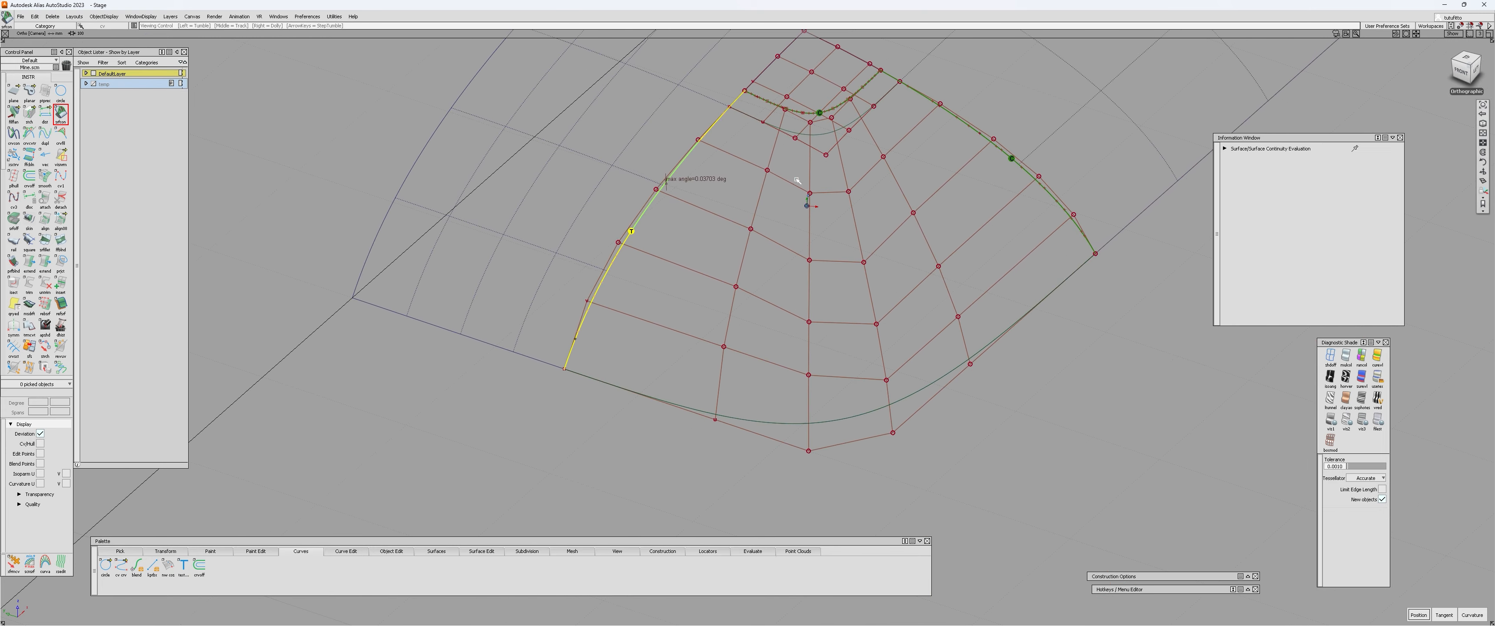
pyautogui.keyDown('alt'); pyautogui.keyDown('shift'); pyautogui.moveTo(797, 180); pyautogui.dragTo(718, 204); pyautogui.keyUp('shift'); pyautogui.keyUp('alt')
pyautogui.keyDown('alt'); pyautogui.keyDown('shift'); pyautogui.moveTo(718, 204); pyautogui.dragTo(744, 131, button='right'); pyautogui.keyUp('shift'); pyautogui.keyUp('alt')
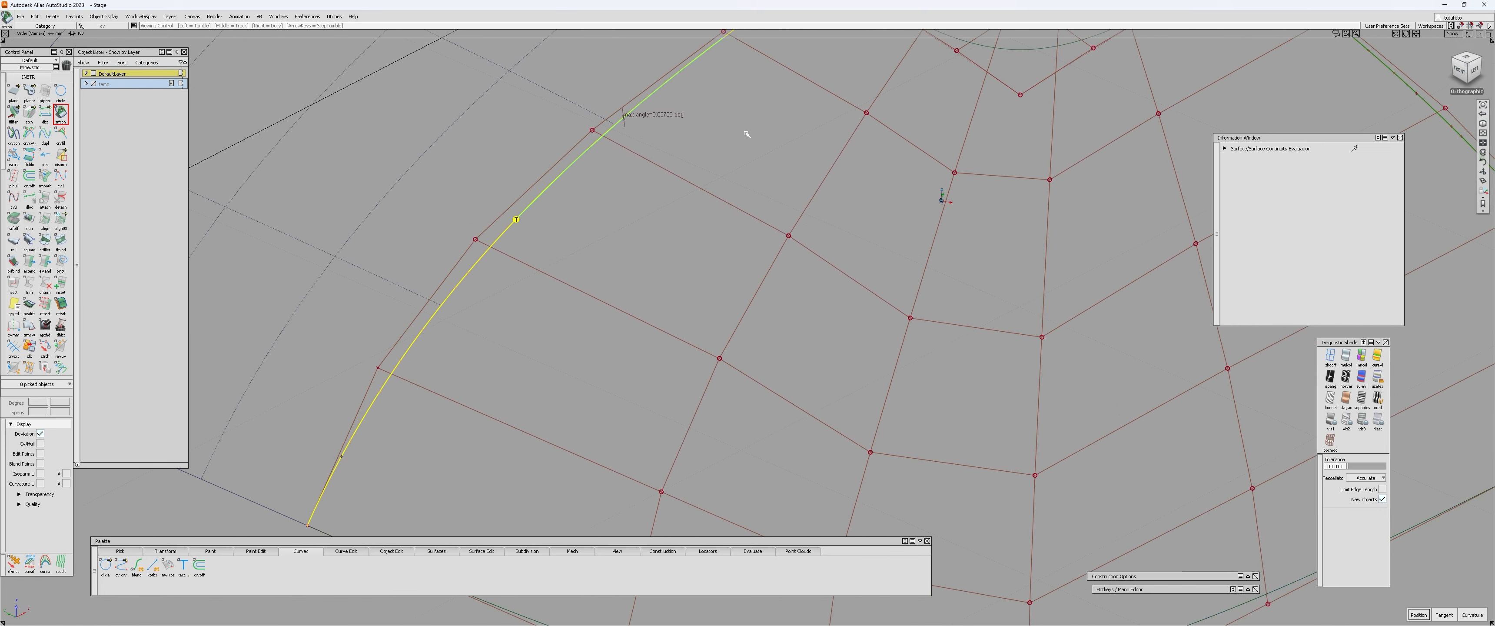
pyautogui.keyDown('alt'); pyautogui.keyDown('shift'); pyautogui.moveTo(745, 131); pyautogui.dragTo(744, 235); pyautogui.keyUp('shift'); pyautogui.keyUp('alt')
pyautogui.keyDown('alt'); pyautogui.keyDown('shift'); pyautogui.moveTo(744, 235); pyautogui.dragTo(747, 326, button='middle'); pyautogui.keyUp('shift'); pyautogui.keyUp('alt')
pyautogui.keyDown('alt'); pyautogui.keyDown('shift'); pyautogui.moveTo(746, 326); pyautogui.dragTo(761, 290); pyautogui.keyUp('shift'); pyautogui.keyUp('alt')
# Pick the whole square surface, delete its construction history, and clear the selection.
pyautogui.click(775, 302)
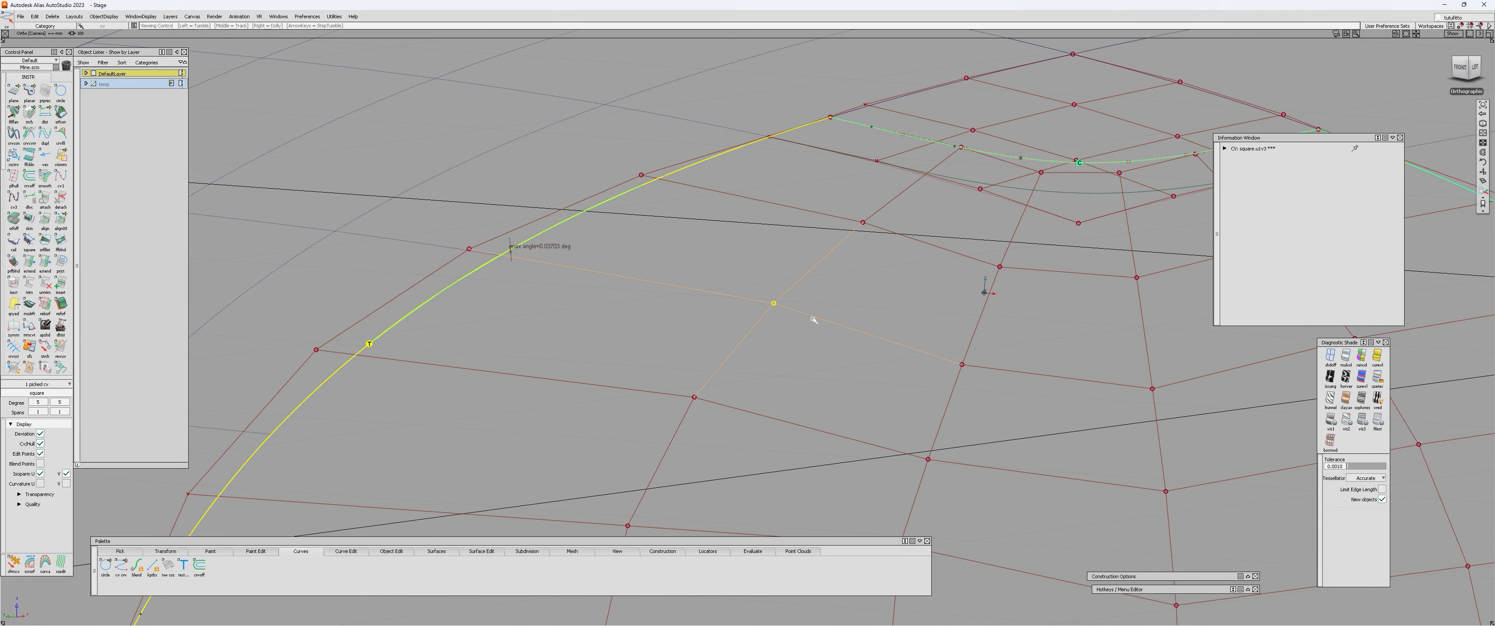
pyautogui.keyDown('alt'); pyautogui.keyDown('shift'); pyautogui.moveTo(814, 320); pyautogui.dragTo(755, 336, button='right'); pyautogui.keyUp('shift'); pyautogui.keyUp('alt')
pyautogui.keyDown('alt'); pyautogui.keyDown('shift'); pyautogui.moveTo(755, 336); pyautogui.dragTo(735, 367); pyautogui.keyUp('shift'); pyautogui.keyUp('alt')
pyautogui.keyDown('alt'); pyautogui.keyDown('shift'); pyautogui.moveTo(831, 367); pyautogui.dragTo(826, 285); pyautogui.keyUp('shift'); pyautogui.keyUp('alt')
pyautogui.click(827, 295)
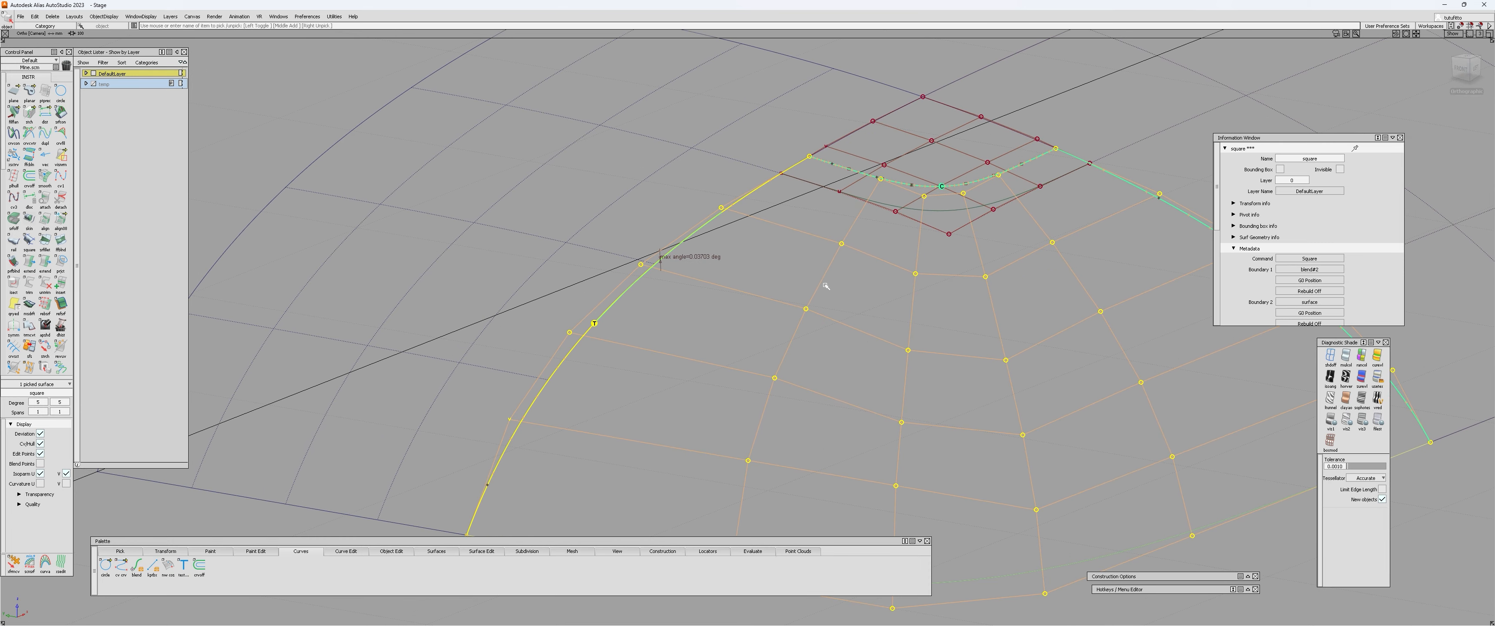
pyautogui.hotkey('ctrl', 'h')
pyautogui.press('Return')
pyautogui.keyDown('alt'); pyautogui.keyDown('shift'); pyautogui.moveTo(912, 283); pyautogui.dragTo(944, 258, button='right'); pyautogui.keyUp('shift'); pyautogui.keyUp('alt')
pyautogui.click(943, 258)
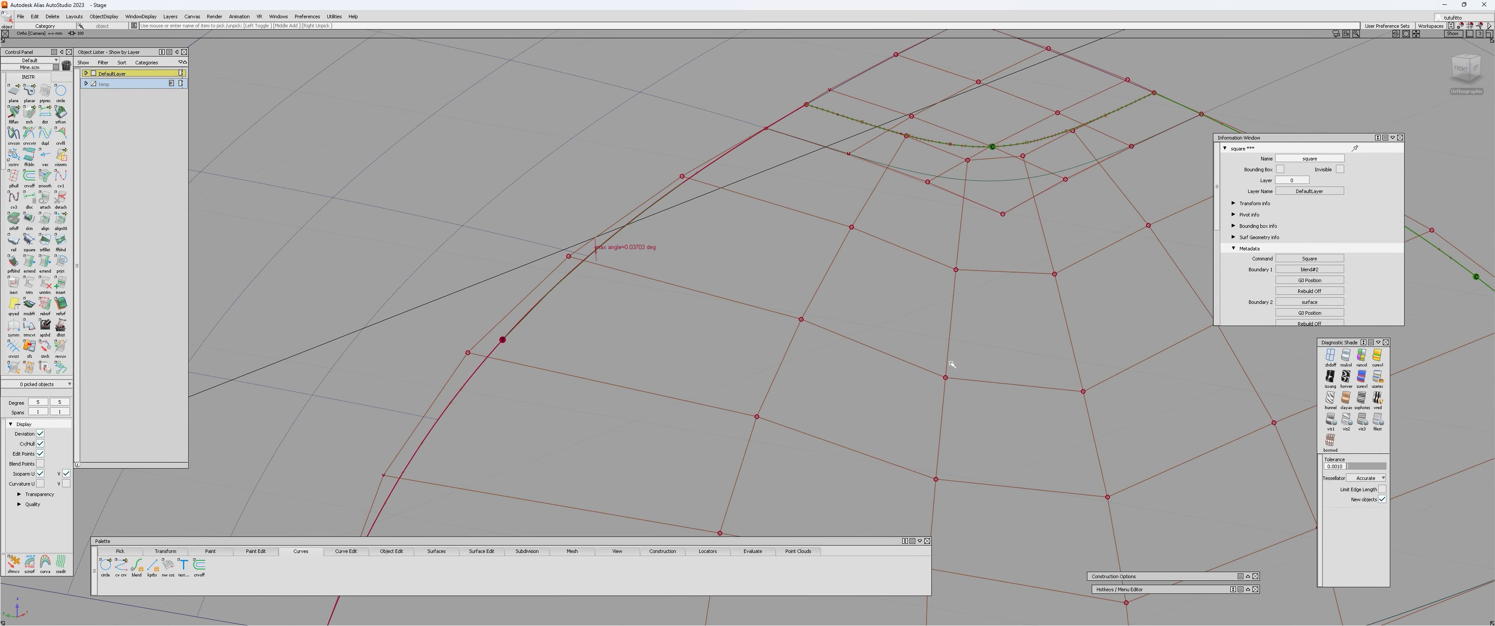
# Move the square surface's interior control vertex beside the deviating side edge with Transform CV to remove the angle deviation.
pyautogui.keyDown('alt'); pyautogui.keyDown('shift'); pyautogui.moveTo(779, 346); pyautogui.dragTo(791, 321, button='right'); pyautogui.keyUp('shift'); pyautogui.keyUp('alt')
pyautogui.click(808, 310)
pyautogui.keyDown('alt'); pyautogui.keyDown('shift'); pyautogui.moveTo(834, 384); pyautogui.dragTo(781, 323); pyautogui.keyUp('shift'); pyautogui.keyUp('alt')
pyautogui.hotkey('ctrl', 't')
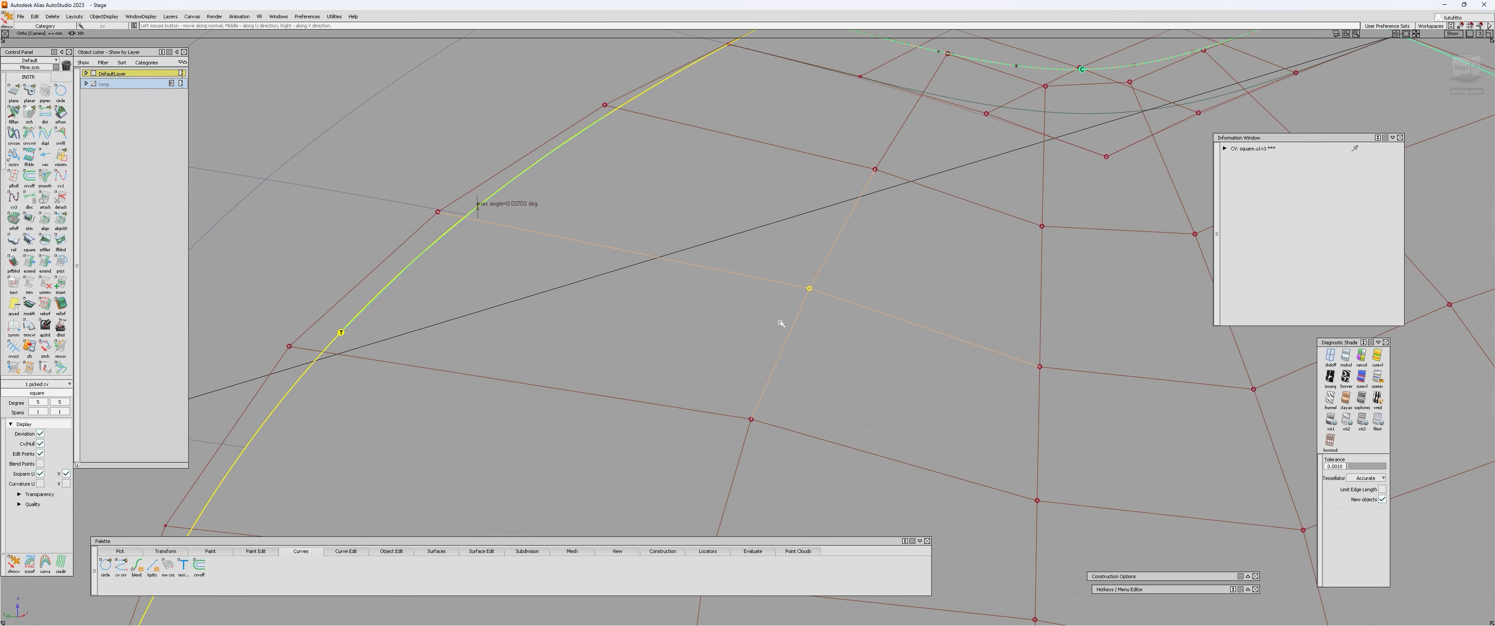
pyautogui.keyDown('alt'); pyautogui.keyDown('shift'); pyautogui.moveTo(912, 314); pyautogui.dragTo(887, 278); pyautogui.keyUp('shift'); pyautogui.keyUp('alt')
pyautogui.keyDown('alt'); pyautogui.keyDown('shift'); pyautogui.moveTo(888, 278); pyautogui.dragTo(847, 392, button='right'); pyautogui.keyUp('shift'); pyautogui.keyUp('alt')
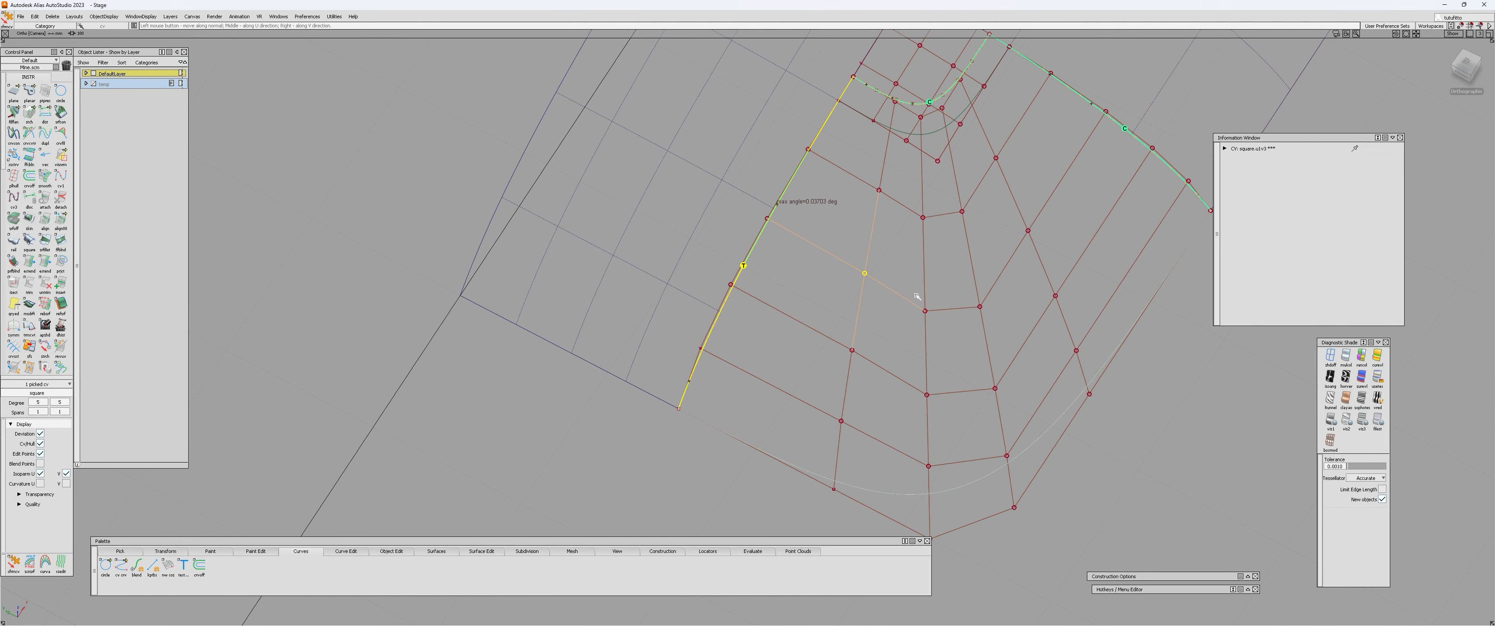
pyautogui.keyDown('alt'); pyautogui.keyDown('shift'); pyautogui.moveTo(876, 397); pyautogui.dragTo(834, 304); pyautogui.keyUp('shift'); pyautogui.keyUp('alt')
pyautogui.keyDown('alt'); pyautogui.keyDown('shift'); pyautogui.moveTo(834, 304); pyautogui.dragTo(854, 260, button='right'); pyautogui.keyUp('shift'); pyautogui.keyUp('alt')
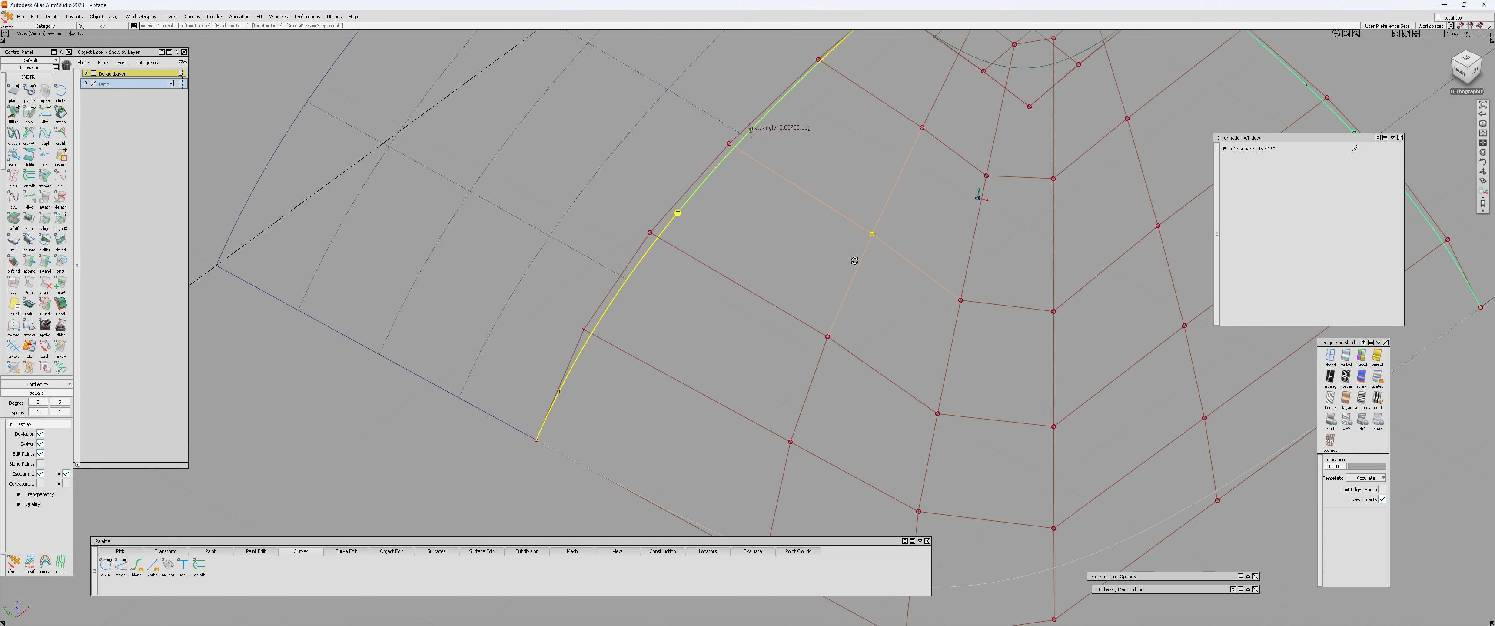
pyautogui.keyDown('alt'); pyautogui.keyDown('shift'); pyautogui.moveTo(854, 260); pyautogui.dragTo(912, 150); pyautogui.keyUp('shift'); pyautogui.keyUp('alt')
pyautogui.keyDown('alt'); pyautogui.keyDown('shift'); pyautogui.moveTo(861, 260); pyautogui.dragTo(836, 304, button='right'); pyautogui.keyUp('shift'); pyautogui.keyUp('alt')
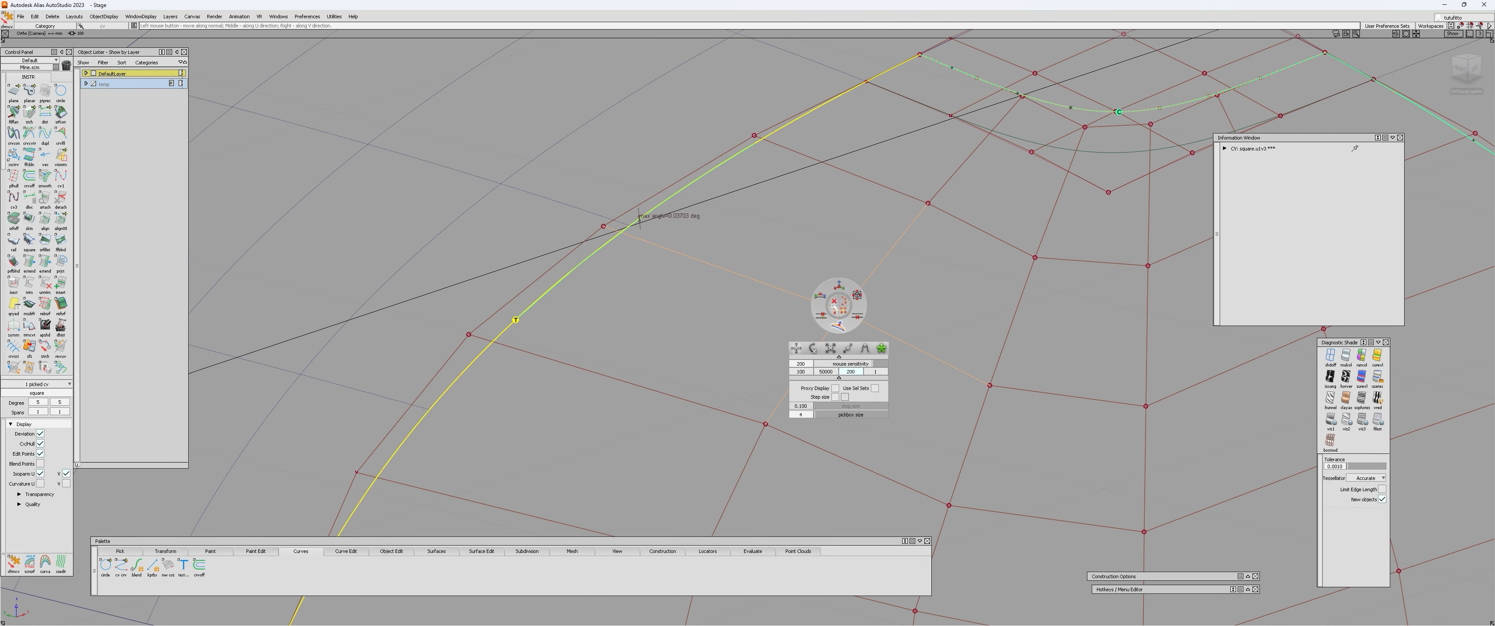
pyautogui.keyDown('alt'); pyautogui.keyDown('shift'); pyautogui.moveTo(1011, 295); pyautogui.dragTo(1075, 263, button='right'); pyautogui.keyUp('shift'); pyautogui.keyUp('alt')
pyautogui.keyDown('alt'); pyautogui.keyDown('shift'); pyautogui.moveTo(744, 347); pyautogui.dragTo(792, 406); pyautogui.keyUp('shift'); pyautogui.keyUp('alt')
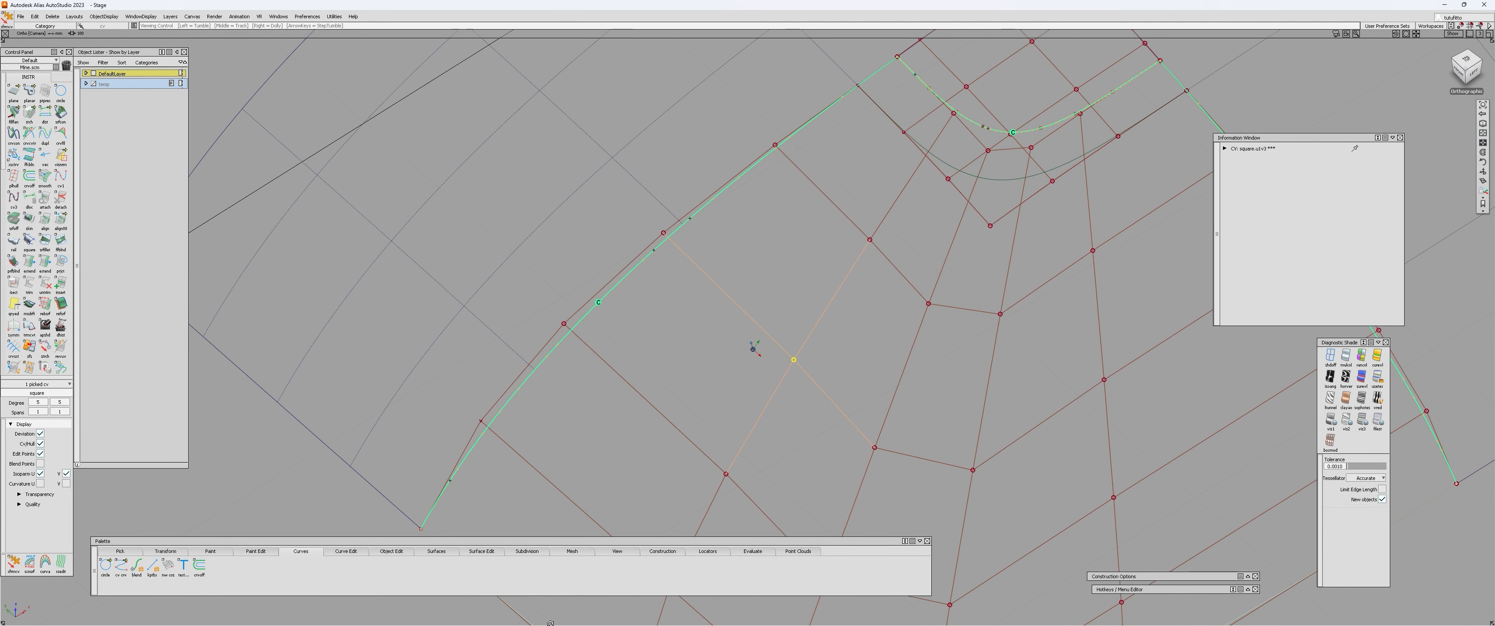
# Hide the control vertices and hulls of the surfaces to leave only the edges and continuity checks displayed.
pyautogui.keyDown('alt'); pyautogui.keyDown('shift'); pyautogui.moveTo(674, 390); pyautogui.dragTo(824, 423, button='right'); pyautogui.keyUp('shift'); pyautogui.keyUp('alt')
pyautogui.click(829, 406)
pyautogui.keyDown('ctrl'); pyautogui.keyDown('shift'); pyautogui.moveTo(824, 423); pyautogui.dragTo(778, 388); pyautogui.keyUp('shift'); pyautogui.keyUp('ctrl')
pyautogui.press('Delete')
pyautogui.hotkey('ctrl', 'z')
pyautogui.hotkey('ctrl', 'z')
pyautogui.hotkey('ctrl', 'z')
pyautogui.hotkey('ctrl', 'z')
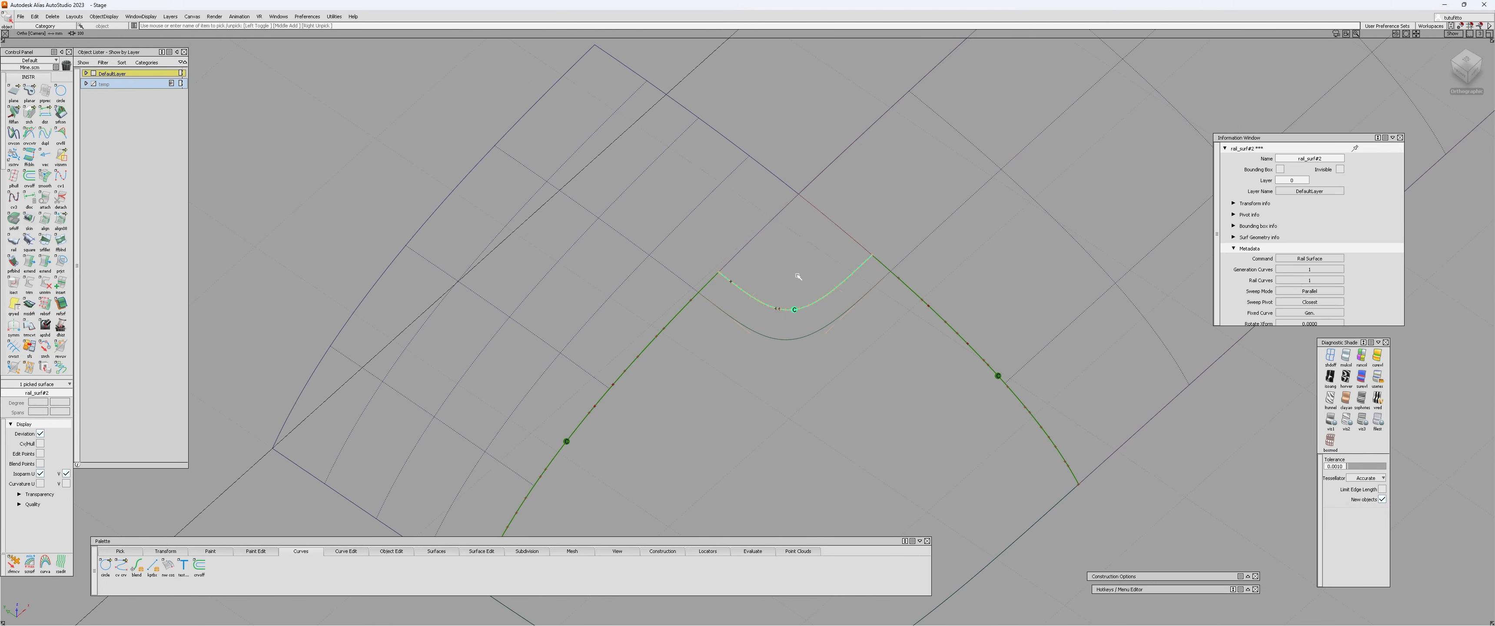
# Try to trim the corner patch with its control vertices displayed.
pyautogui.click(794, 281)
pyautogui.keyDown('alt'); pyautogui.keyDown('shift'); pyautogui.moveTo(666, 458); pyautogui.dragTo(435, 264); pyautogui.keyUp('shift'); pyautogui.keyUp('alt')
pyautogui.keyDown('alt'); pyautogui.keyDown('shift'); pyautogui.moveTo(854, 451); pyautogui.dragTo(881, 494); pyautogui.keyUp('shift'); pyautogui.keyUp('alt')
pyautogui.keyDown('alt'); pyautogui.keyDown('shift'); pyautogui.moveTo(881, 494); pyautogui.dragTo(906, 430, button='right'); pyautogui.keyUp('shift'); pyautogui.keyUp('alt')
pyautogui.click(875, 361)
pyautogui.press('t')
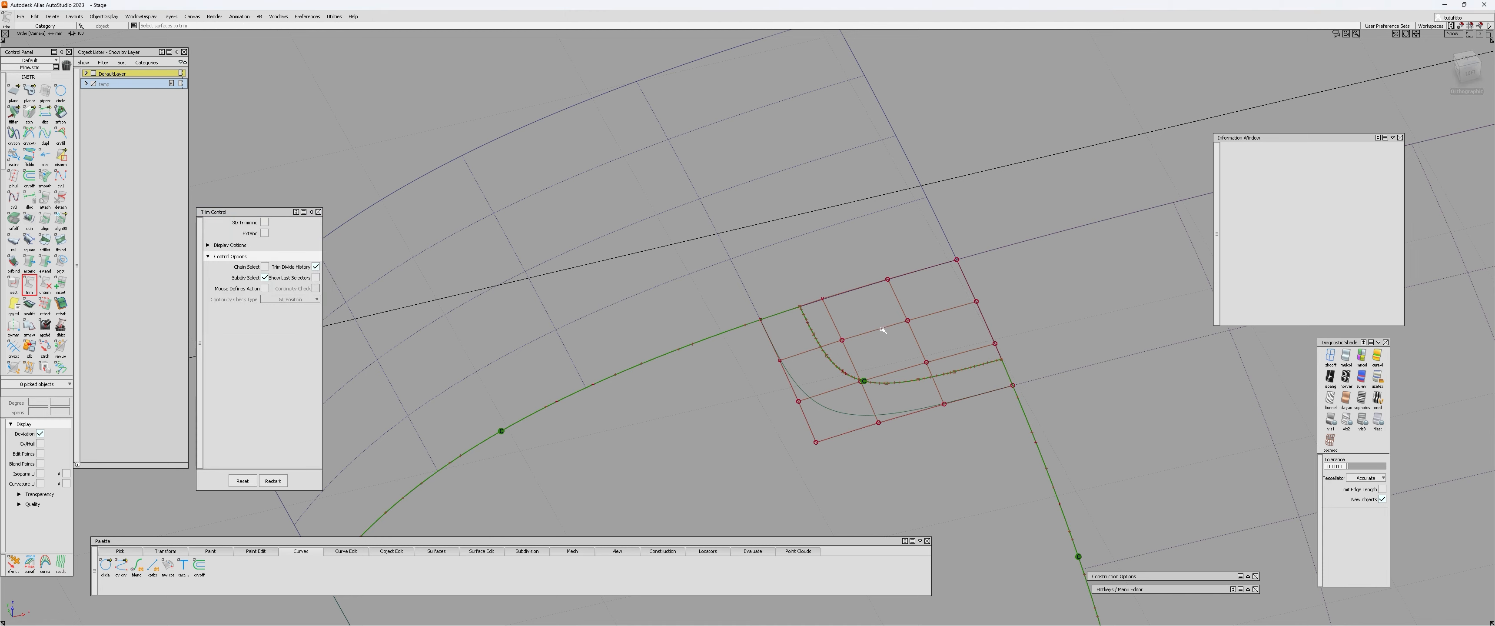
pyautogui.click(882, 329)
pyautogui.press('q')
# Hide the corner patch's control vertices and the continuity checks along the surface edges.
pyautogui.click(874, 330)
pyautogui.click(874, 330)
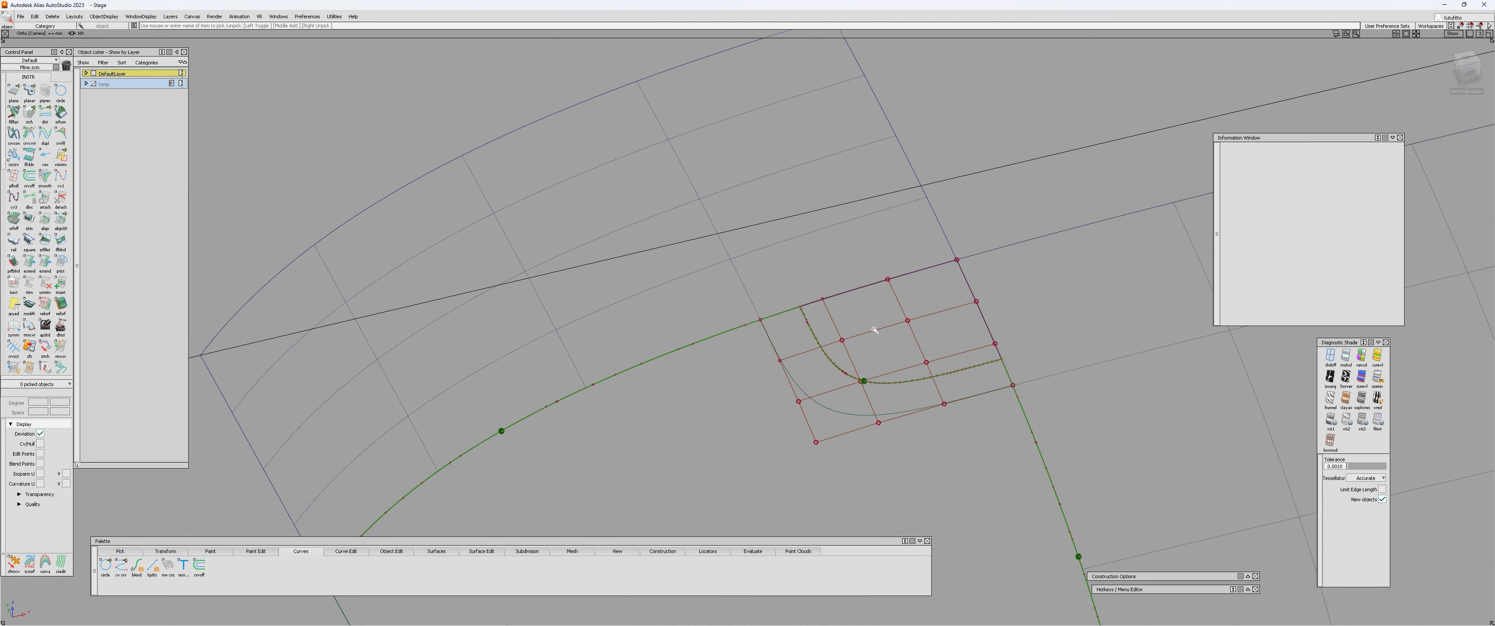
pyautogui.click(874, 330)
pyautogui.keyDown('alt'); pyautogui.keyDown('shift'); pyautogui.moveTo(871, 332); pyautogui.dragTo(725, 424, button='right'); pyautogui.keyUp('shift'); pyautogui.keyUp('alt')
pyautogui.keyDown('alt'); pyautogui.keyDown('shift'); pyautogui.moveTo(724, 424); pyautogui.dragTo(811, 380); pyautogui.keyUp('shift'); pyautogui.keyUp('alt')
# Pick the two blend curves bordering the square surface and assign them to the layer below DefaultLayer.
pyautogui.press('w')
pyautogui.click(824, 347)
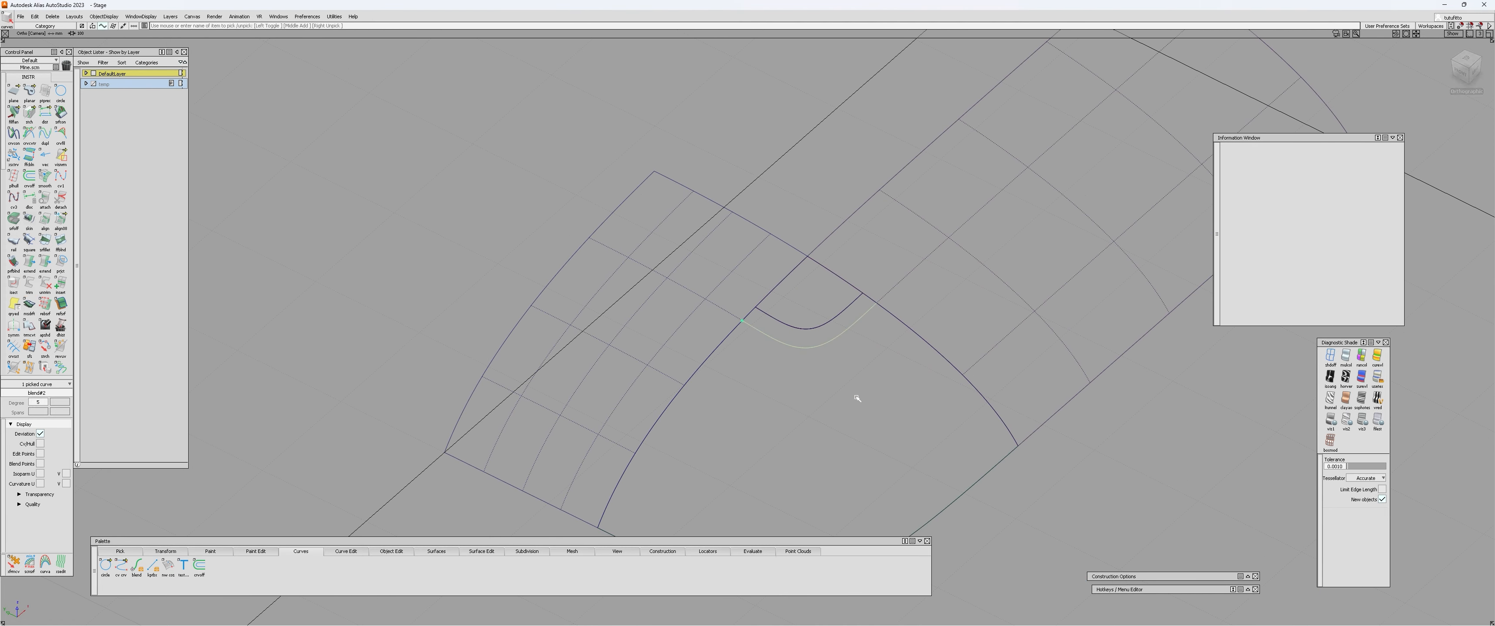
pyautogui.keyDown('alt'); pyautogui.keyDown('shift'); pyautogui.moveTo(857, 398); pyautogui.dragTo(858, 274, button='middle'); pyautogui.keyUp('shift'); pyautogui.keyUp('alt')
pyautogui.click(804, 463)
pyautogui.click(106, 84)
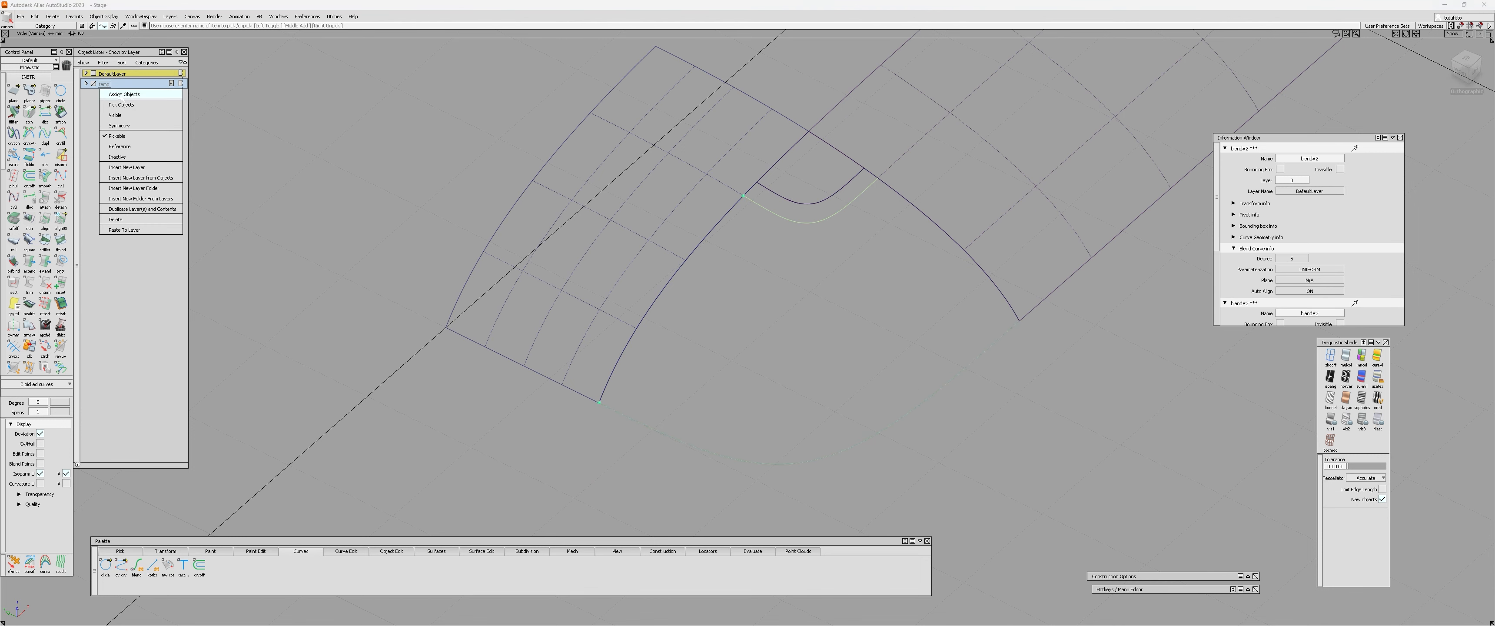
pyautogui.click(120, 95)
# Apply the horizontal/vertical zebra stripe diagnostic shading to all surfaces.
pyautogui.keyDown('alt'); pyautogui.keyDown('shift'); pyautogui.moveTo(731, 301); pyautogui.dragTo(630, 343, button='middle'); pyautogui.keyUp('shift'); pyautogui.keyUp('alt')
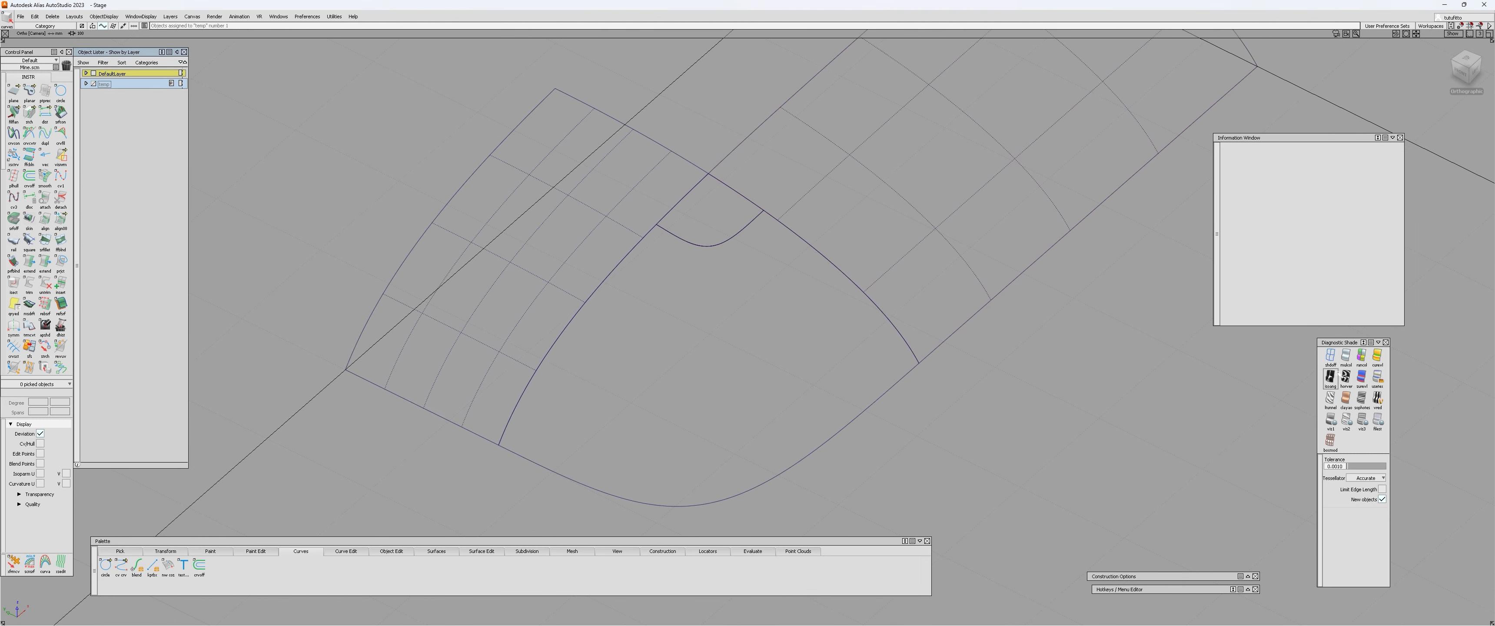
pyautogui.click(1346, 377)
pyautogui.moveTo(1044, 364)
pyautogui.keyDown('alt'); pyautogui.keyDown('shift'); pyautogui.mouseDown()
pyautogui.moveTo(1128, 281)
pyautogui.moveTo(818, 352)
pyautogui.mouseUp(); pyautogui.keyUp('shift'); pyautogui.keyUp('alt')
pyautogui.keyDown('alt'); pyautogui.keyDown('shift'); pyautogui.moveTo(961, 331); pyautogui.dragTo(1026, 360); pyautogui.keyUp('shift'); pyautogui.keyUp('alt')
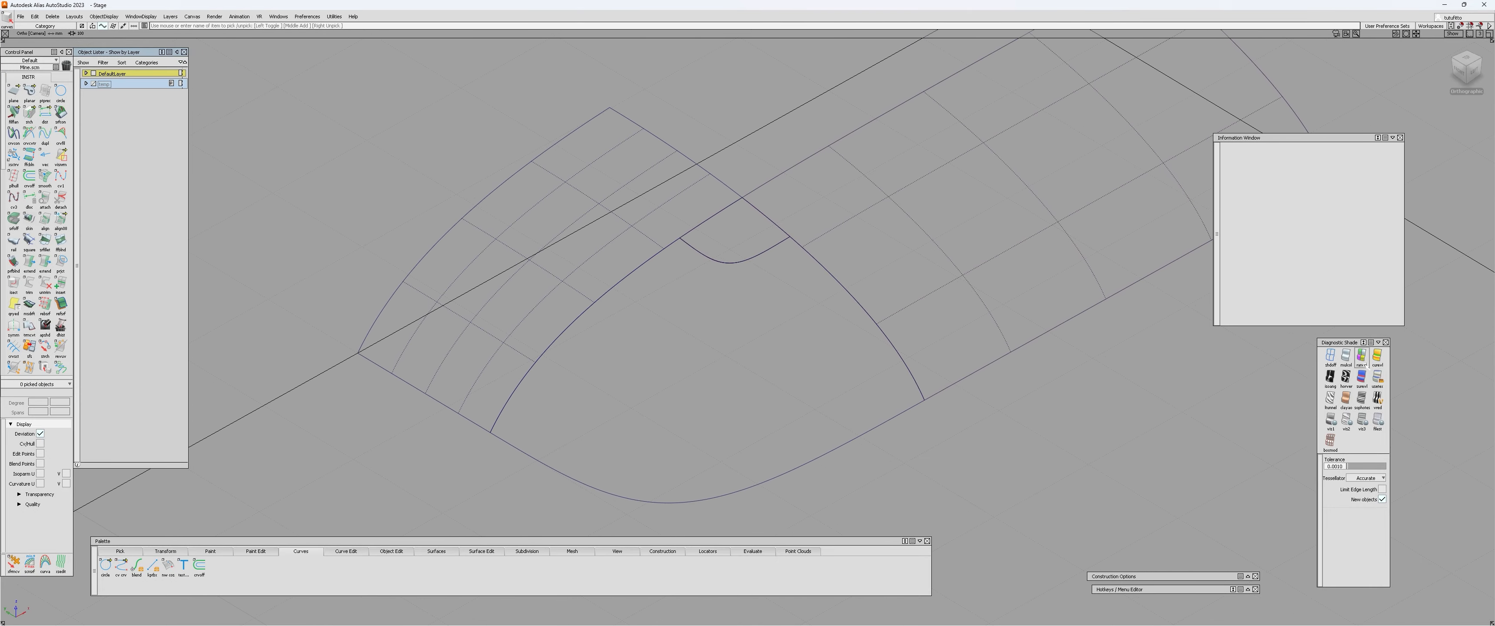
pyautogui.click(1347, 378)
# Examine the zebra stripe flow across the square surface, the corner patch and both adjoining patches from several angles.
pyautogui.moveTo(894, 363)
pyautogui.keyDown('alt'); pyautogui.keyDown('shift'); pyautogui.mouseDown()
pyautogui.moveTo(1017, 377)
pyautogui.moveTo(1095, 333)
pyautogui.moveTo(885, 344)
pyautogui.moveTo(645, 314)
pyautogui.moveTo(548, 284)
pyautogui.moveTo(1302, 288)
pyautogui.moveTo(1370, 356)
pyautogui.moveTo(992, 383)
pyautogui.moveTo(974, 370)
pyautogui.moveTo(742, 424)
pyautogui.moveTo(1006, 262)
pyautogui.moveTo(1101, 334)
pyautogui.moveTo(928, 414)
pyautogui.moveTo(1033, 382)
pyautogui.mouseUp(); pyautogui.keyUp('shift'); pyautogui.keyUp('alt')
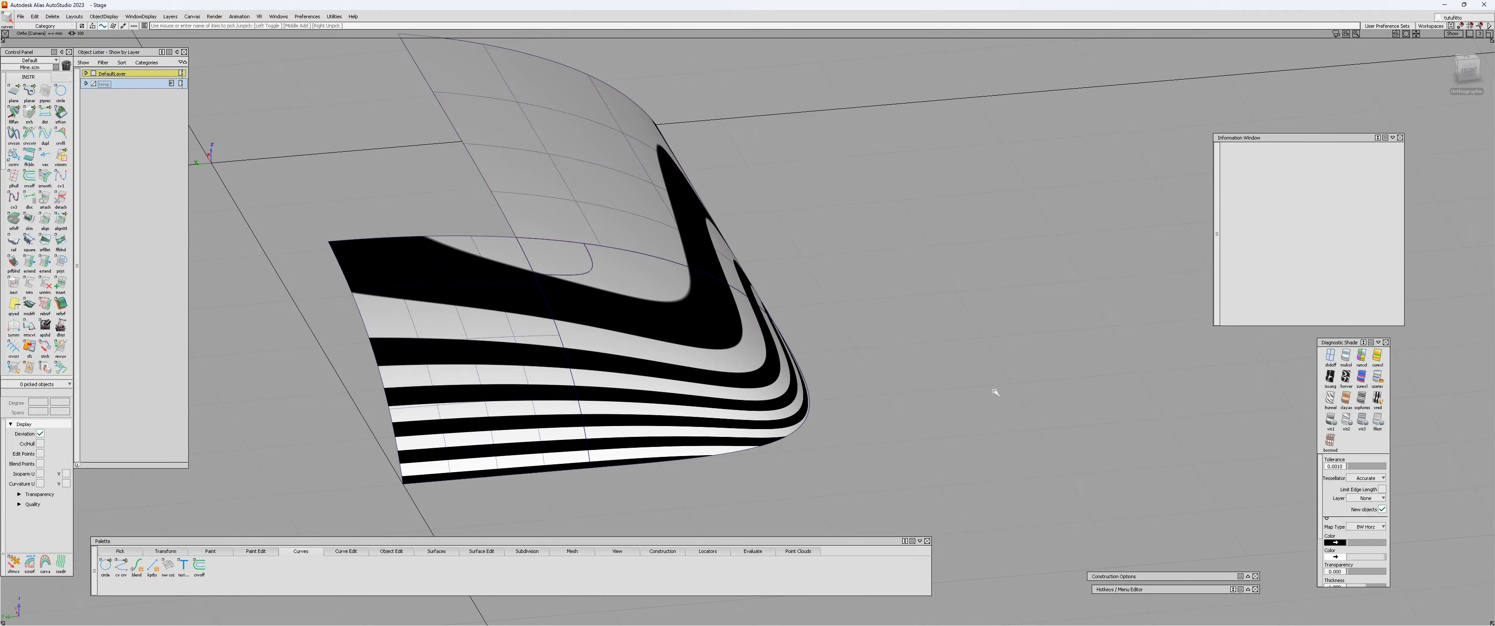
pyautogui.moveTo(699, 346)
pyautogui.keyDown('alt'); pyautogui.keyDown('shift'); pyautogui.mouseDown()
pyautogui.moveTo(140, 300)
pyautogui.moveTo(372, 319)
pyautogui.moveTo(283, 309)
pyautogui.moveTo(490, 360)
pyautogui.mouseUp(); pyautogui.keyUp('shift'); pyautogui.keyUp('alt')
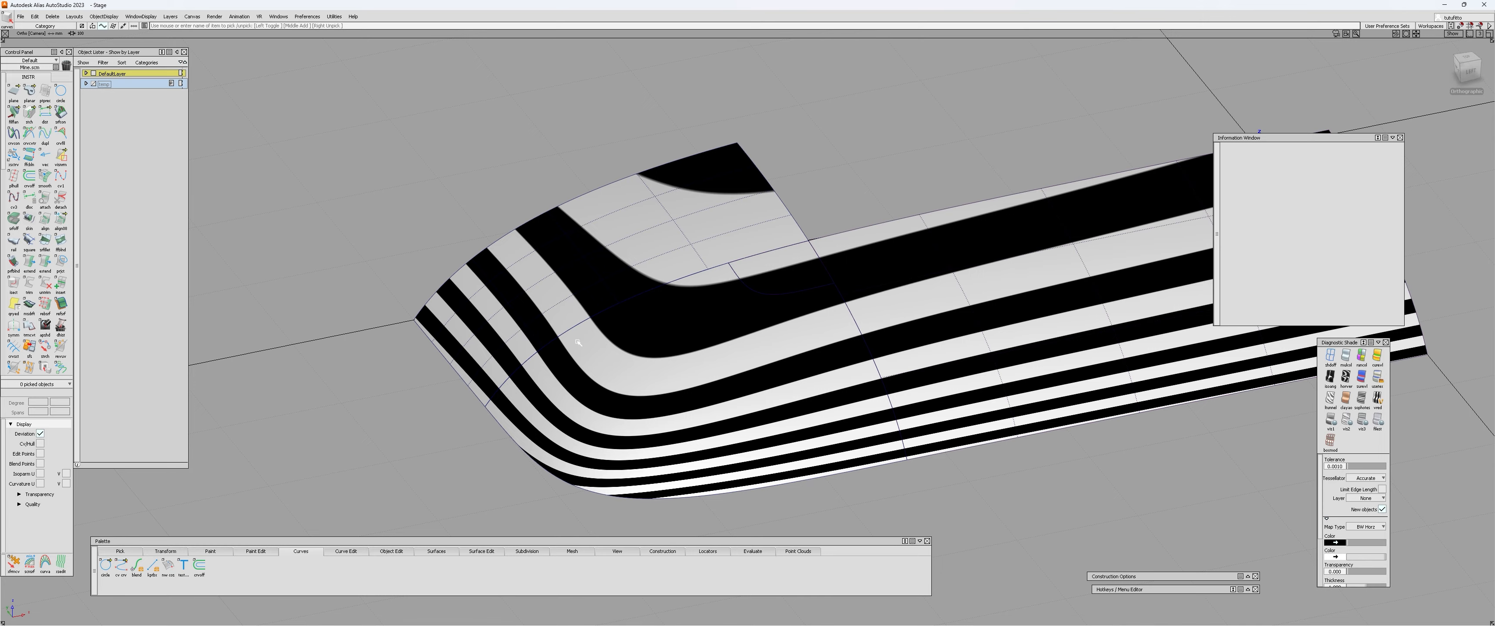
pyautogui.keyDown('alt'); pyautogui.keyDown('shift'); pyautogui.moveTo(578, 342); pyautogui.dragTo(468, 234); pyautogui.keyUp('shift'); pyautogui.keyUp('alt')
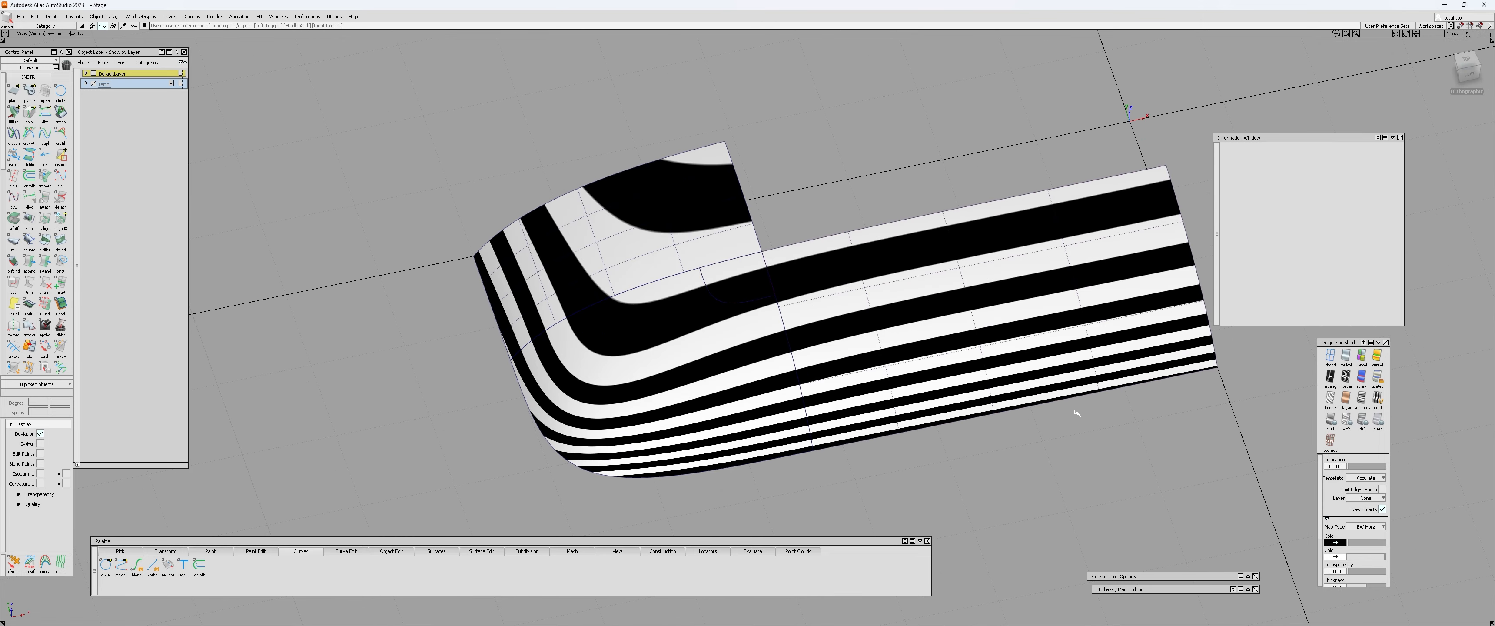
pyautogui.moveTo(1076, 413)
pyautogui.keyDown('alt'); pyautogui.keyDown('shift'); pyautogui.mouseDown()
pyautogui.moveTo(845, 226)
pyautogui.moveTo(661, 398)
pyautogui.moveTo(765, 401)
pyautogui.mouseUp(); pyautogui.keyUp('shift'); pyautogui.keyUp('alt')
pyautogui.keyDown('alt'); pyautogui.keyDown('shift'); pyautogui.moveTo(608, 280); pyautogui.dragTo(606, 339); pyautogui.keyUp('shift'); pyautogui.keyUp('alt')
pyautogui.moveTo(621, 418)
pyautogui.keyDown('alt'); pyautogui.keyDown('shift'); pyautogui.mouseDown()
pyautogui.moveTo(310, 367)
pyautogui.moveTo(1095, 314)
pyautogui.mouseUp(); pyautogui.keyUp('shift'); pyautogui.keyUp('alt')
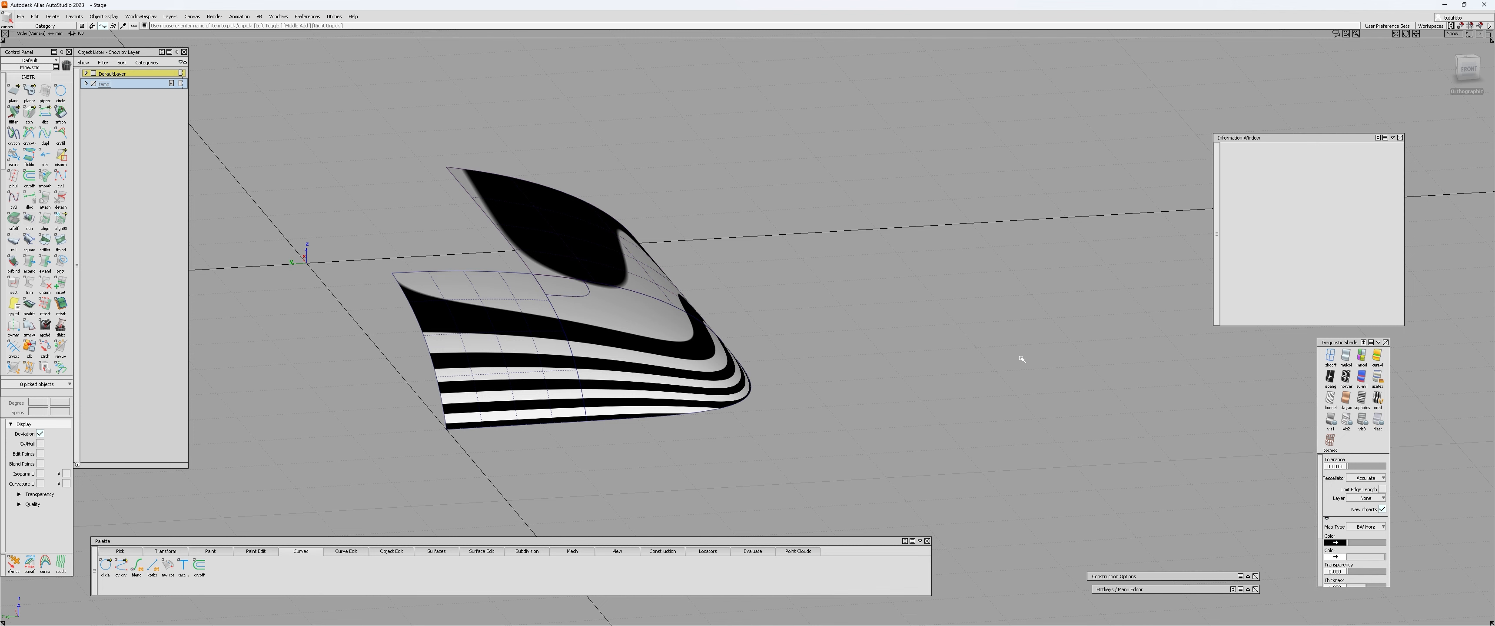
pyautogui.keyDown('alt'); pyautogui.keyDown('shift'); pyautogui.moveTo(1021, 359); pyautogui.dragTo(427, 385); pyautogui.keyUp('shift'); pyautogui.keyUp('alt')
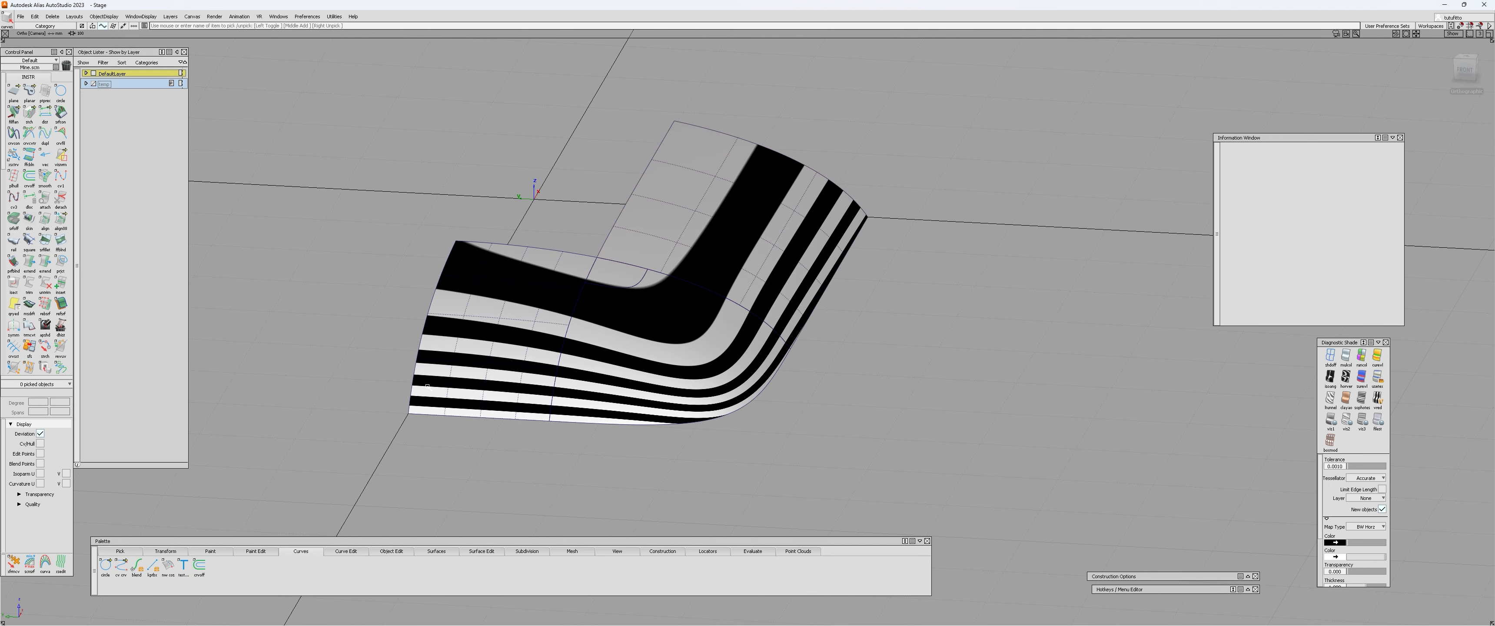
pyautogui.keyDown('alt'); pyautogui.keyDown('shift'); pyautogui.moveTo(510, 384); pyautogui.dragTo(441, 352); pyautogui.keyUp('shift'); pyautogui.keyUp('alt')
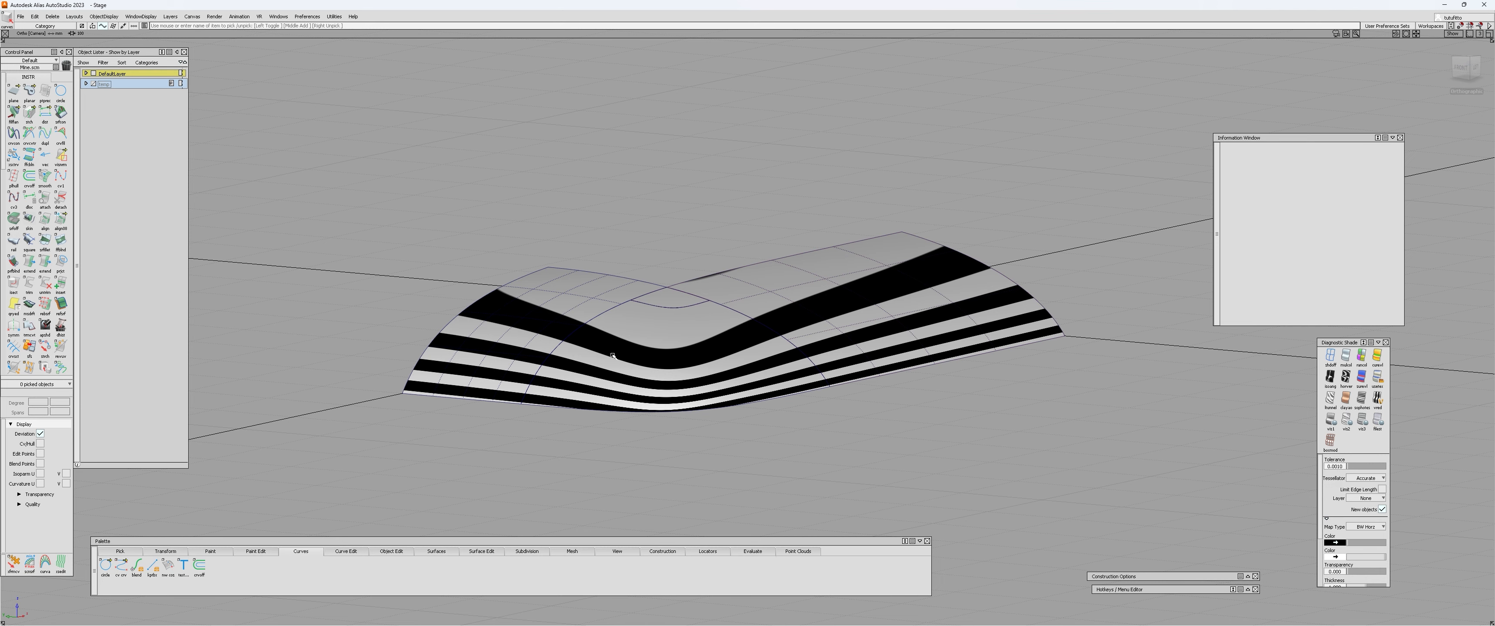
pyautogui.moveTo(568, 361)
pyautogui.keyDown('alt'); pyautogui.keyDown('shift'); pyautogui.mouseDown()
pyautogui.moveTo(834, 390)
pyautogui.moveTo(678, 361)
pyautogui.moveTo(691, 215)
pyautogui.mouseUp(); pyautogui.keyUp('shift'); pyautogui.keyUp('alt')
pyautogui.keyDown('alt'); pyautogui.keyDown('shift'); pyautogui.moveTo(847, 309); pyautogui.dragTo(642, 345); pyautogui.keyUp('shift'); pyautogui.keyUp('alt')
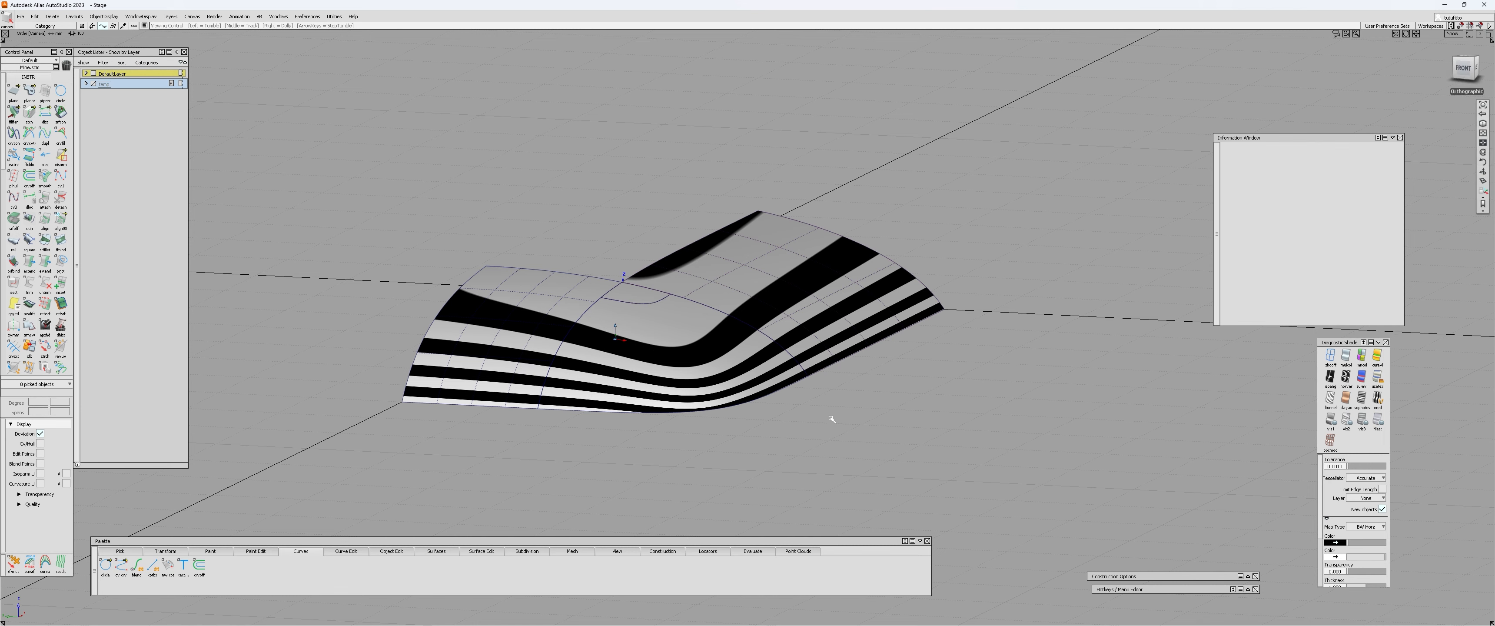
pyautogui.keyDown('alt'); pyautogui.keyDown('shift'); pyautogui.moveTo(834, 422); pyautogui.dragTo(812, 398, button='right'); pyautogui.keyUp('shift'); pyautogui.keyUp('alt')
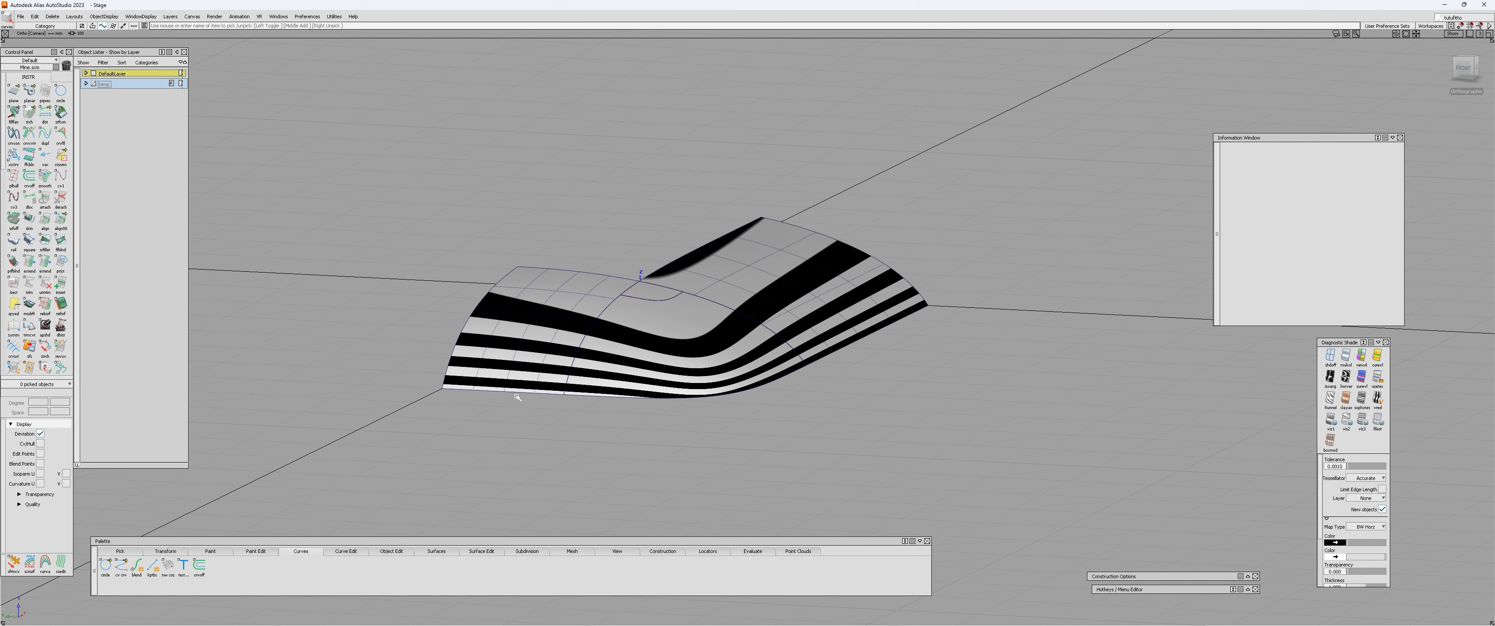
pyautogui.keyDown('alt'); pyautogui.keyDown('shift'); pyautogui.moveTo(867, 363); pyautogui.dragTo(481, 389); pyautogui.keyUp('shift'); pyautogui.keyUp('alt')
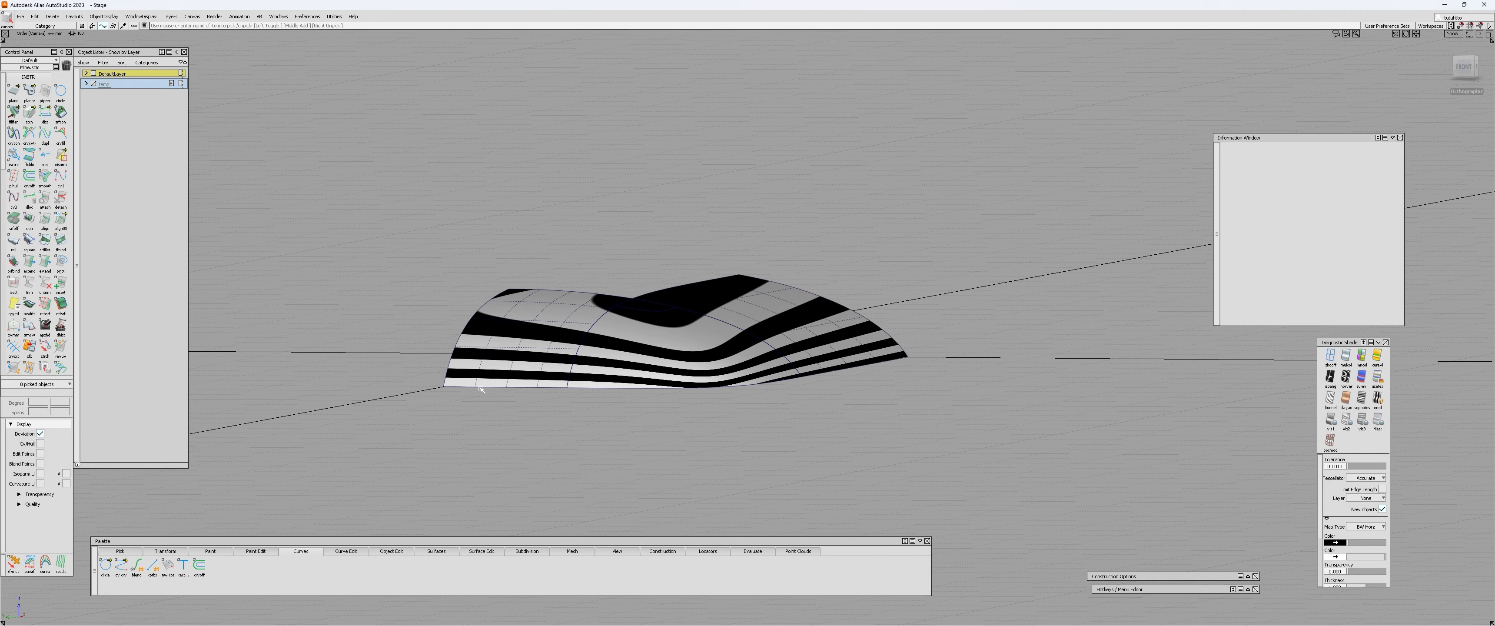